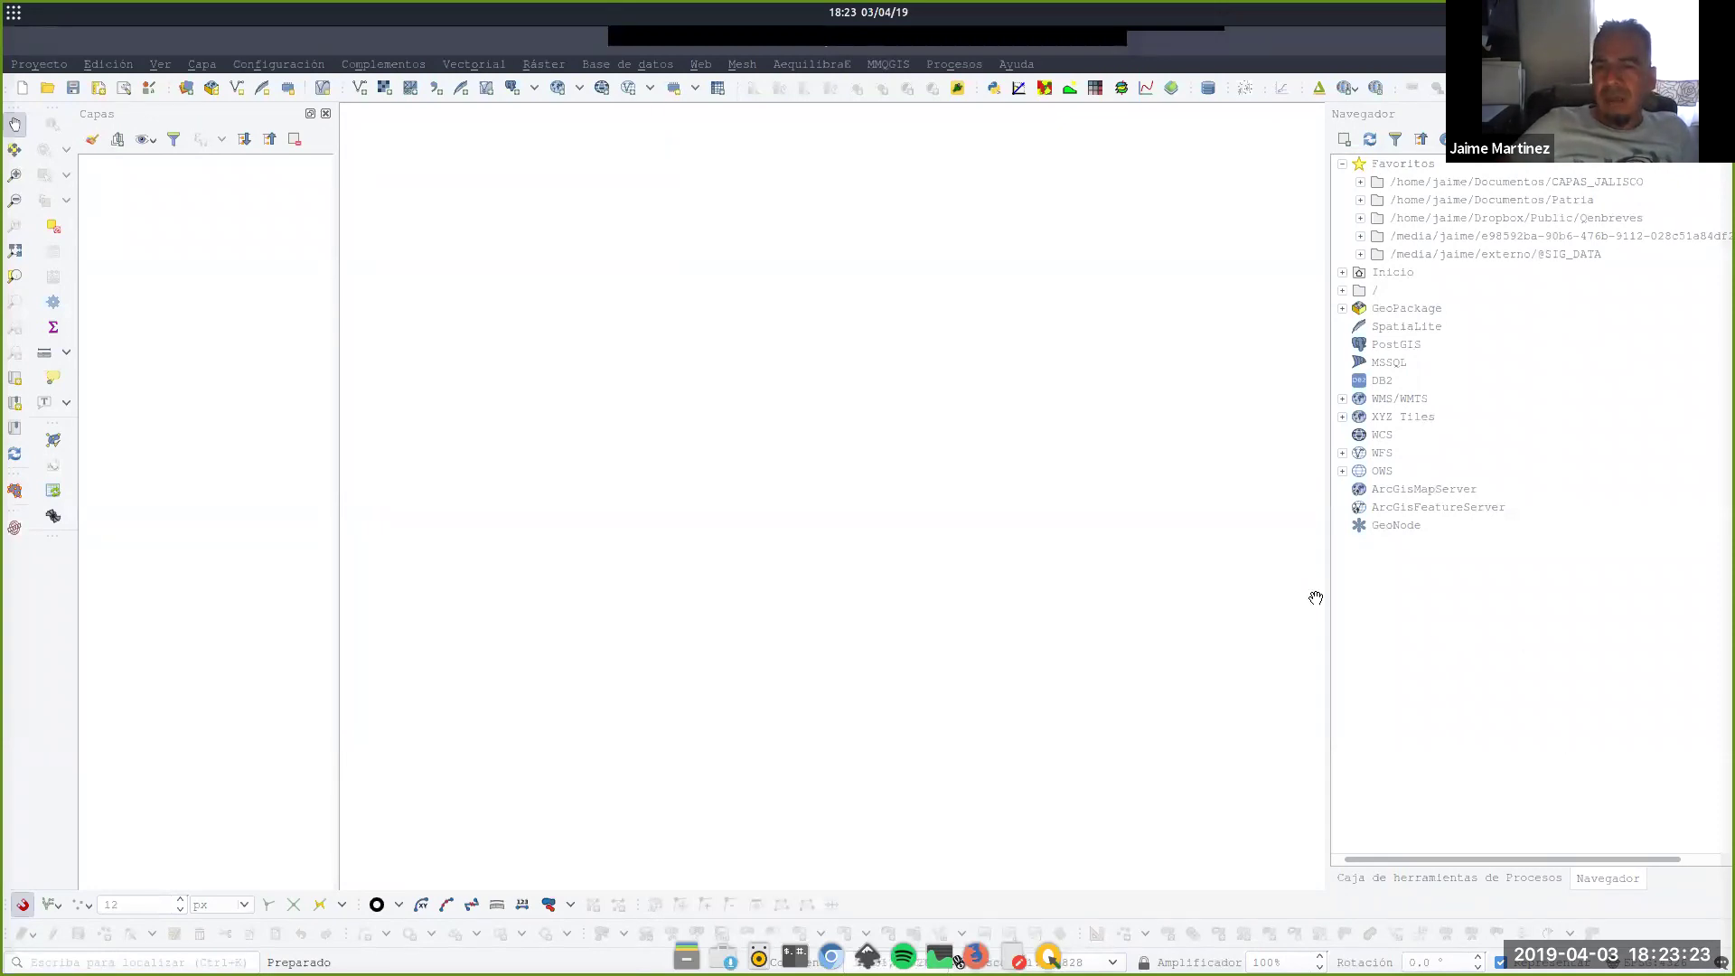
Narrow the browser panel to widen the map canvas, and switch to the text editor holding the forum questions.
left_click_drag(1329, 600, 1450, 604)
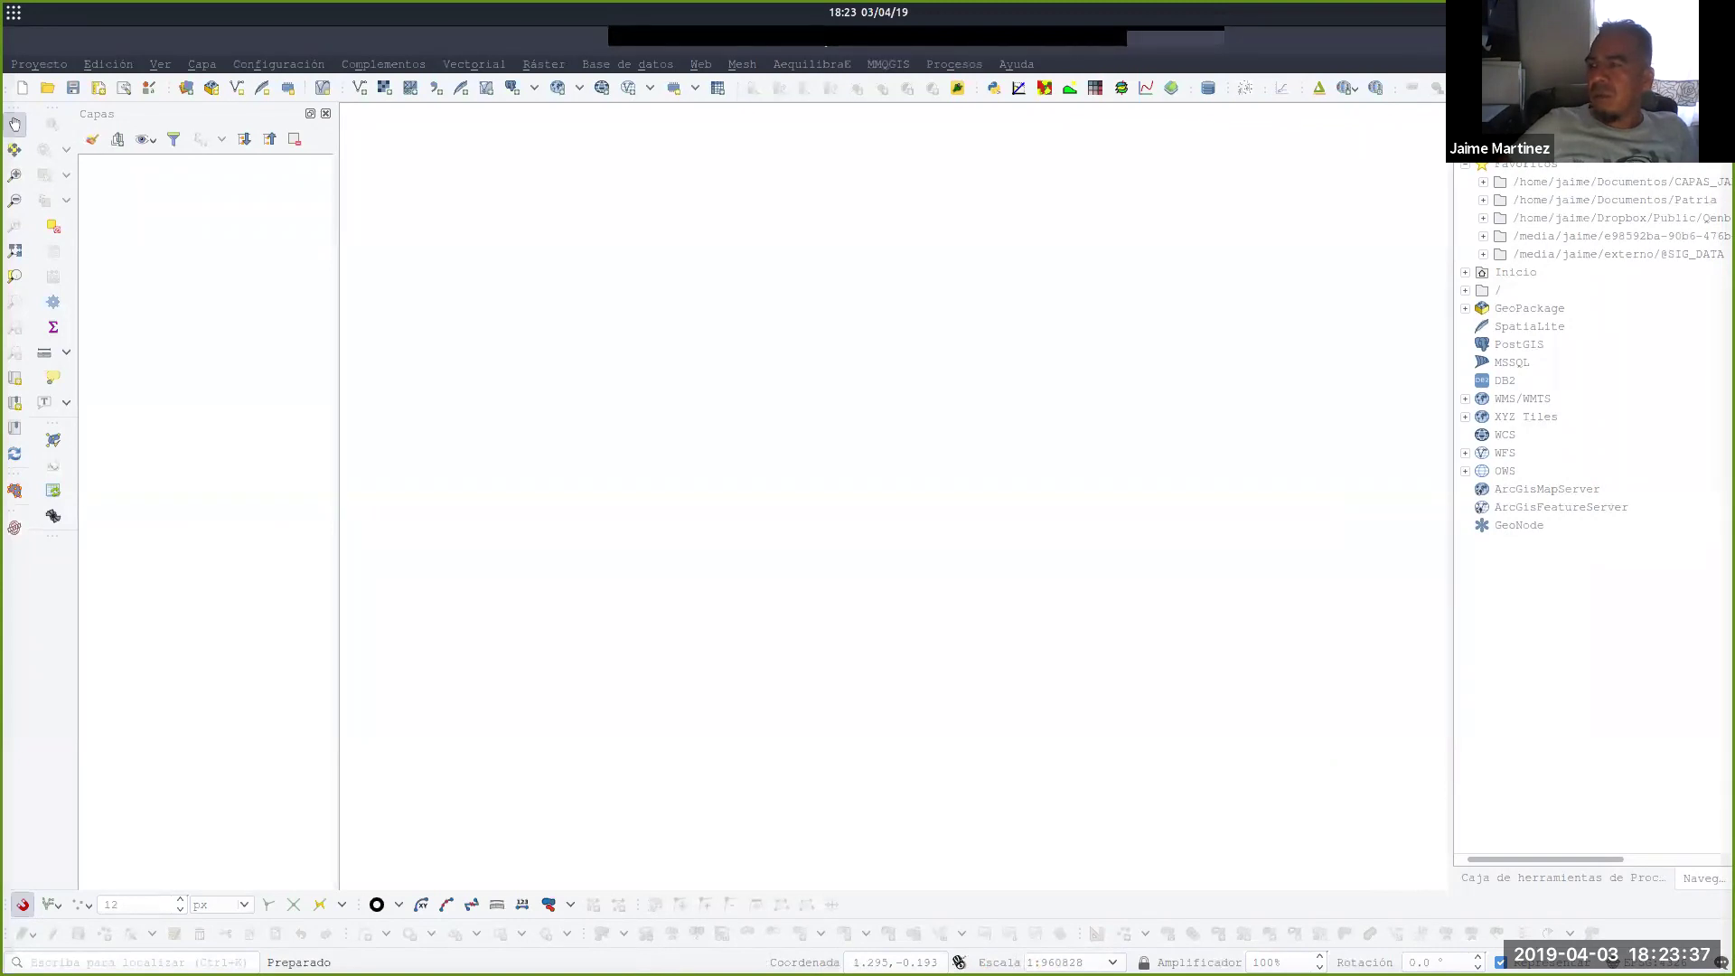
key("alt+Tab")
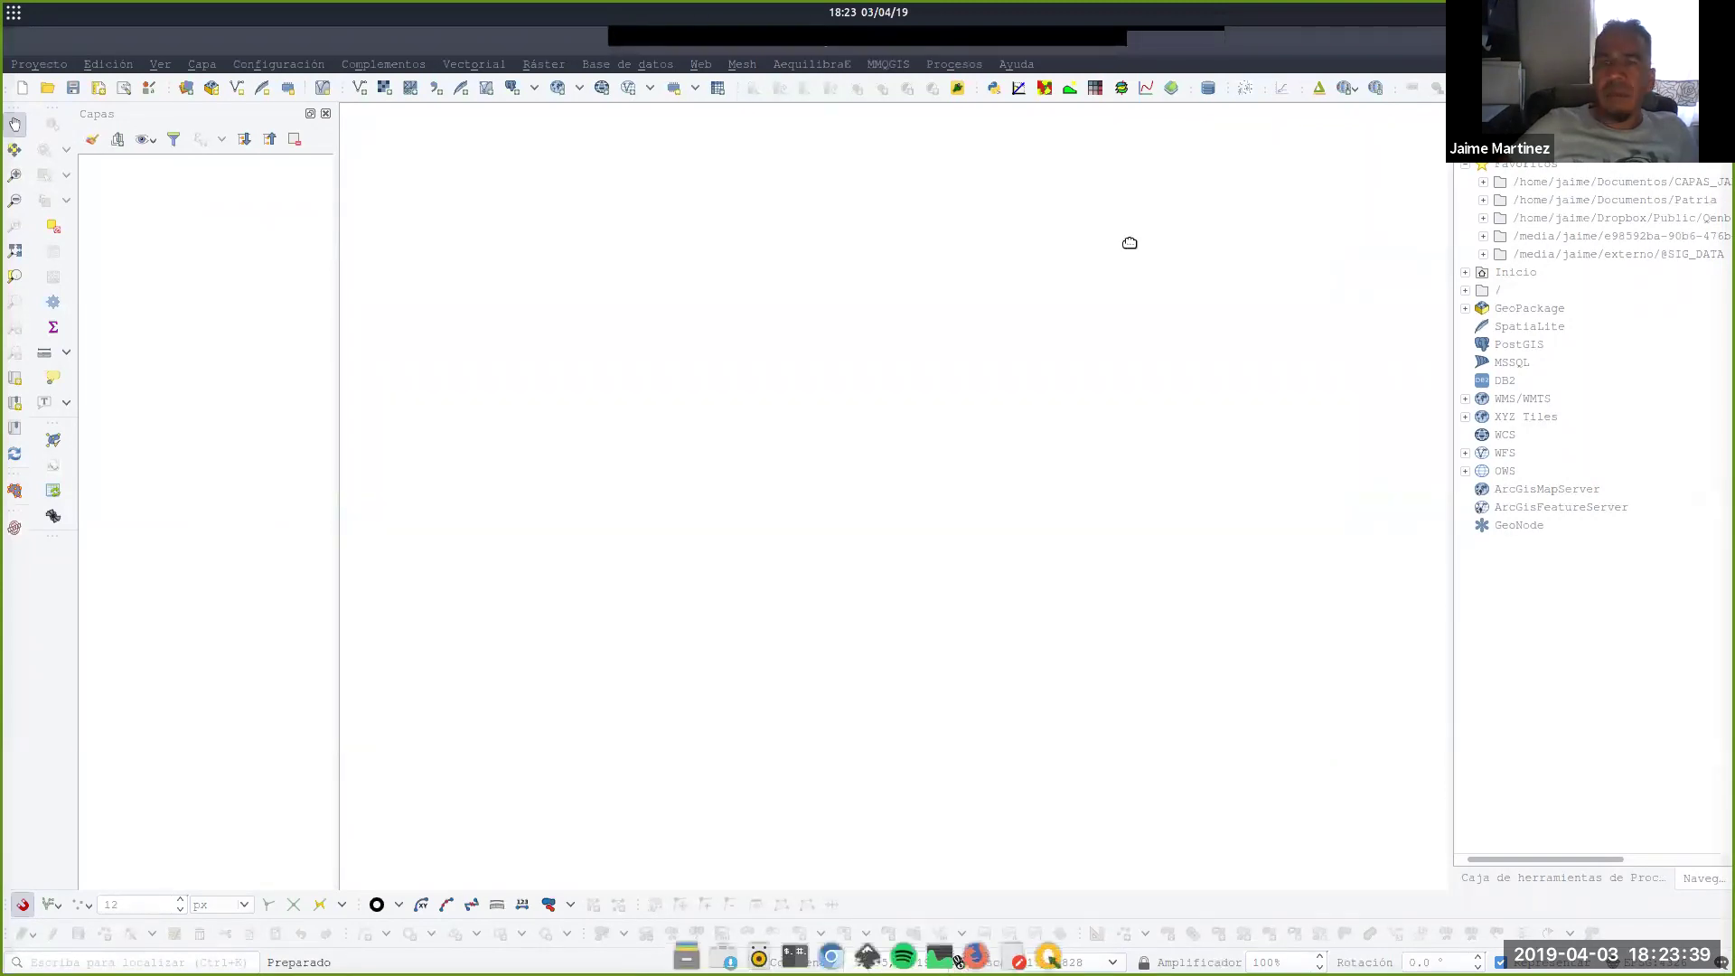
left_click_drag(750, 167, 738, 137)
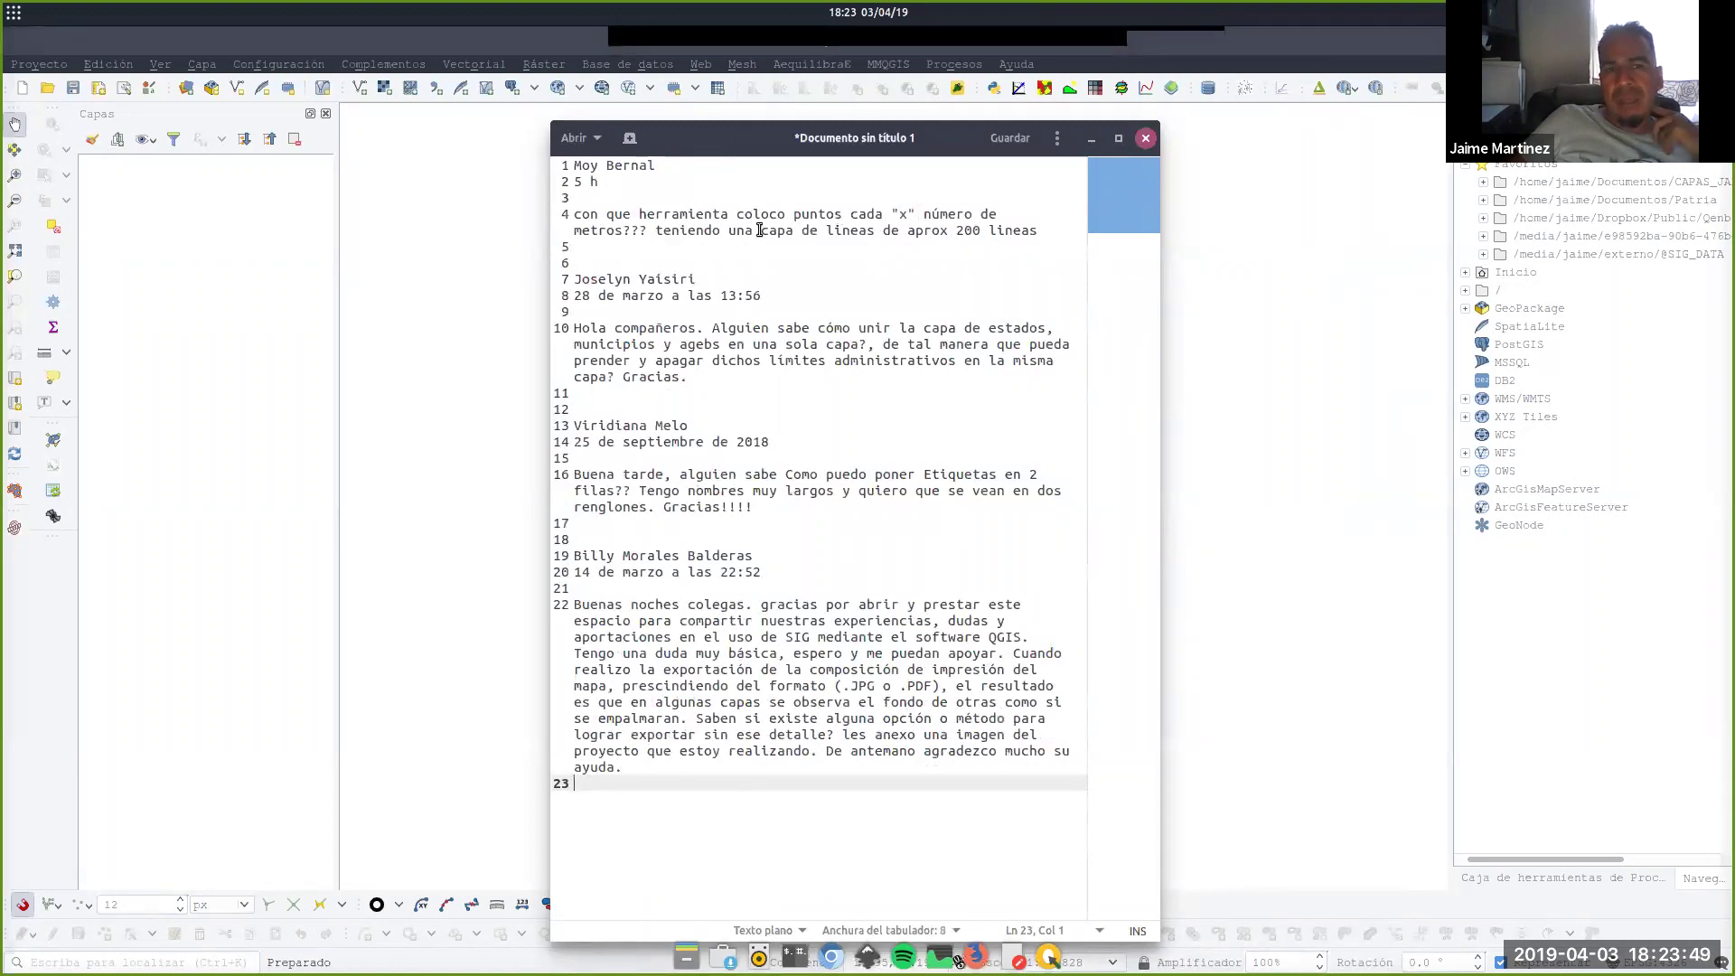
Review the questions on placing points every "x" metres along lines and on joining states, municipalities and AGEBs in one layer.
left_click_drag(740, 231, 988, 230)
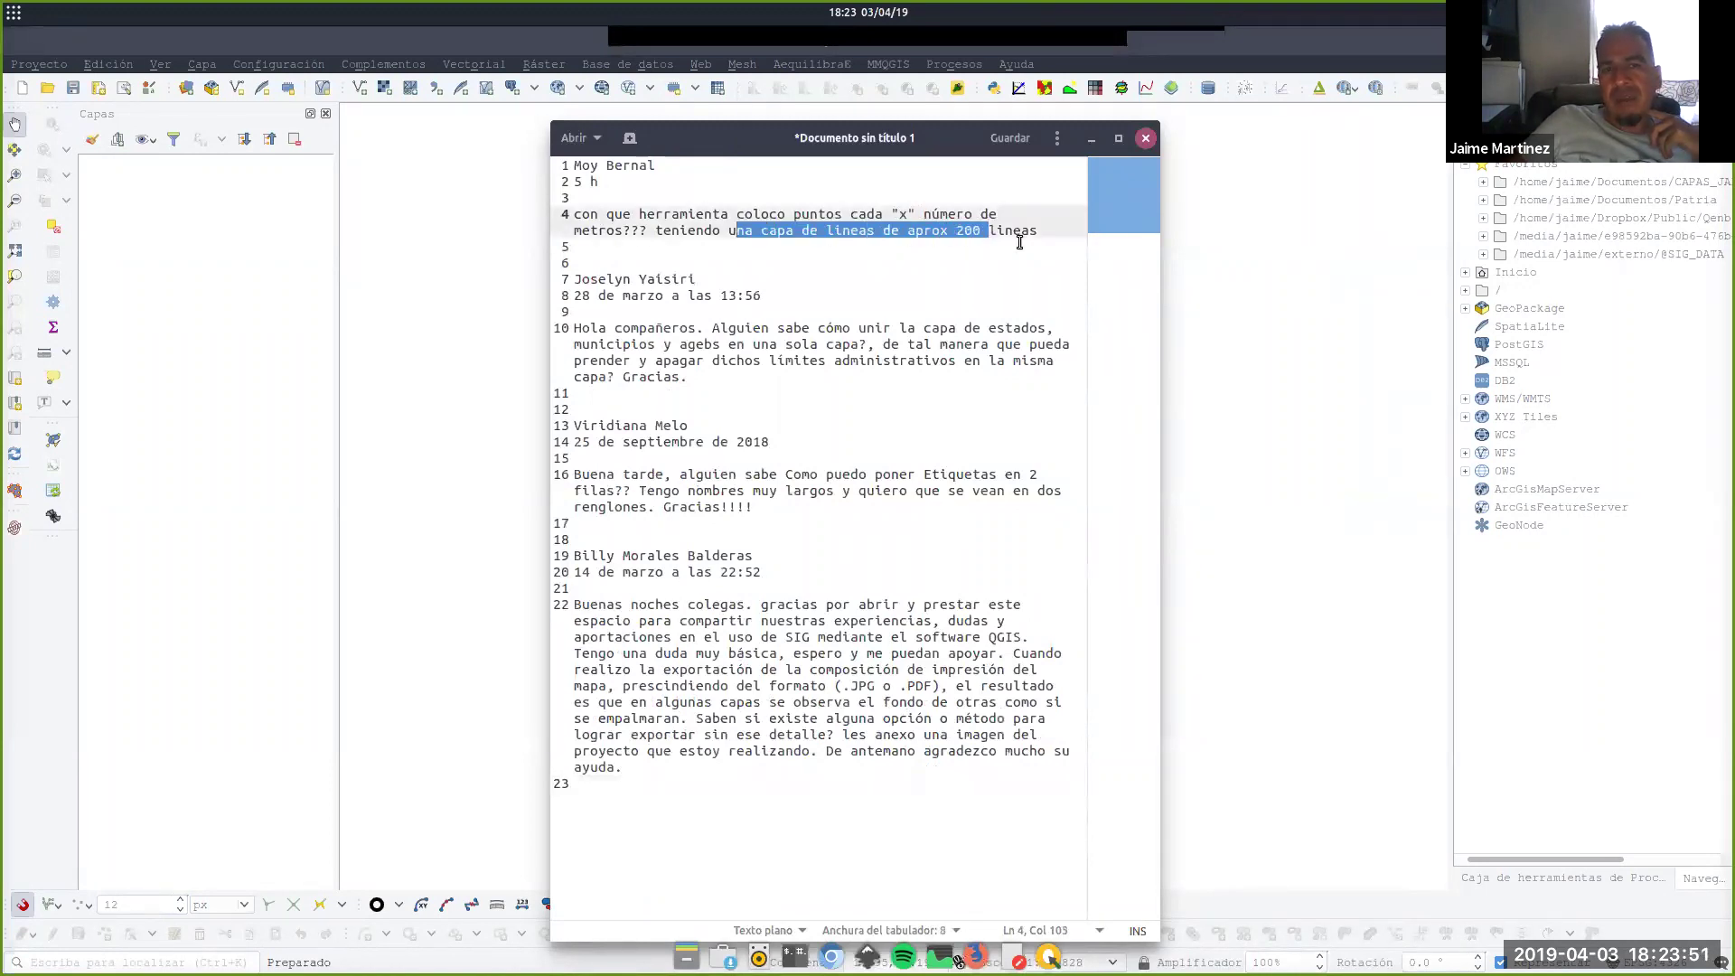
left_click(1038, 233)
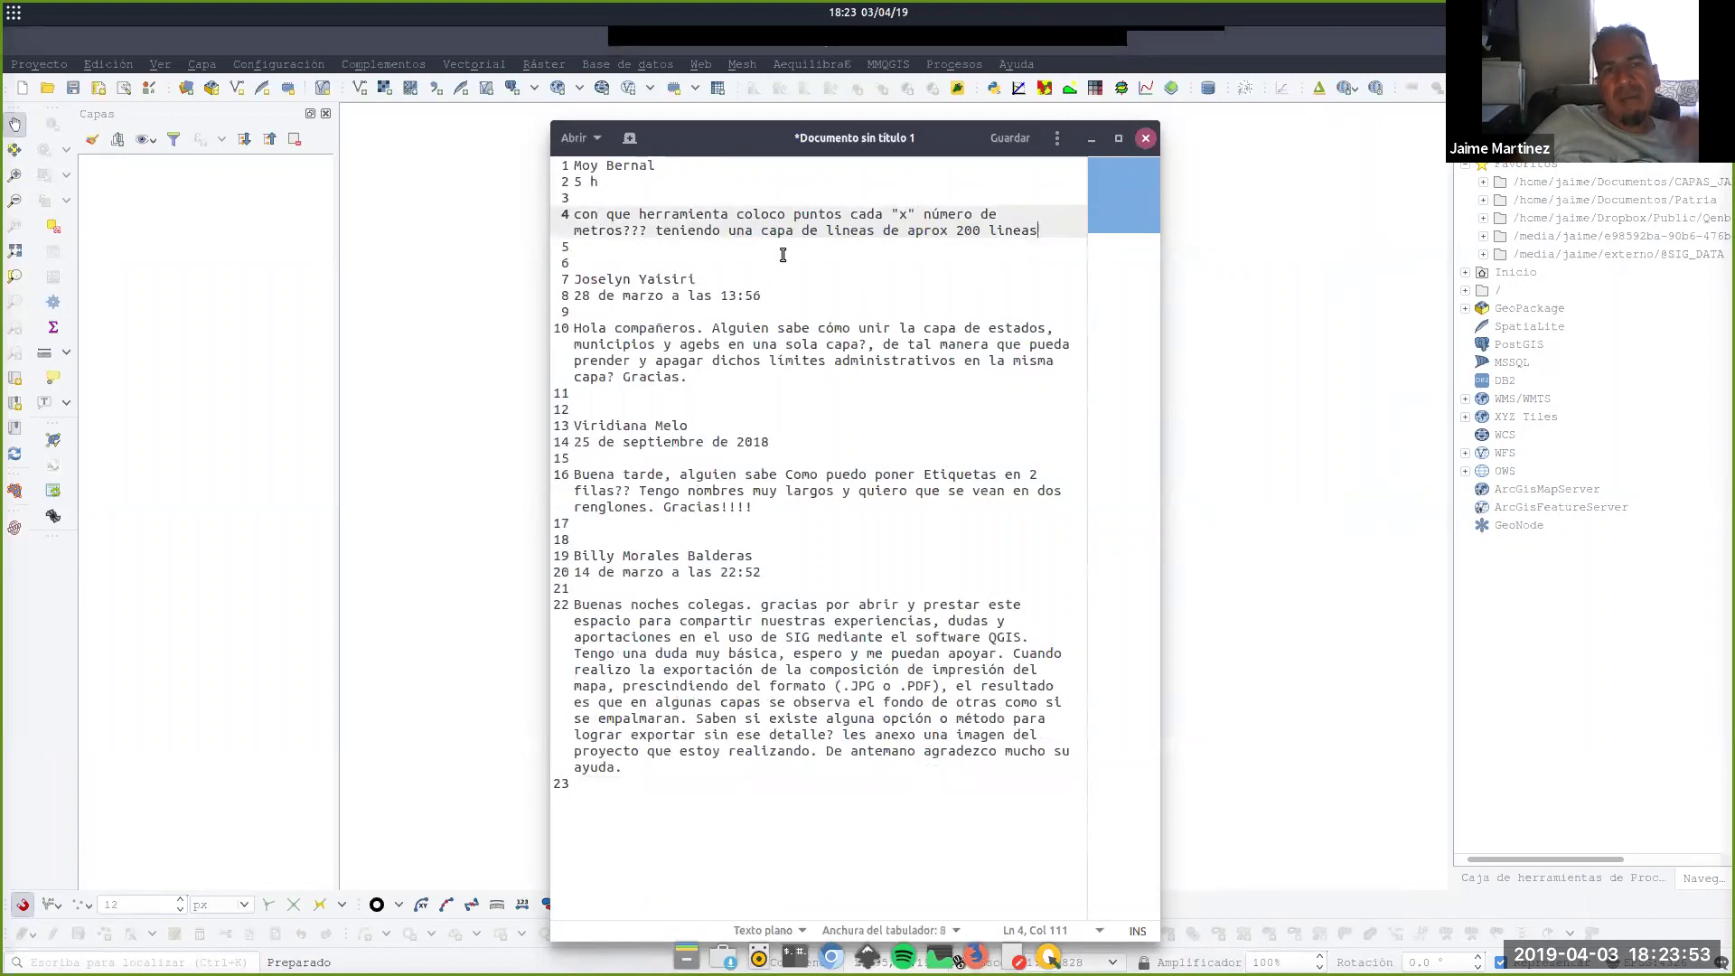
left_click(777, 218)
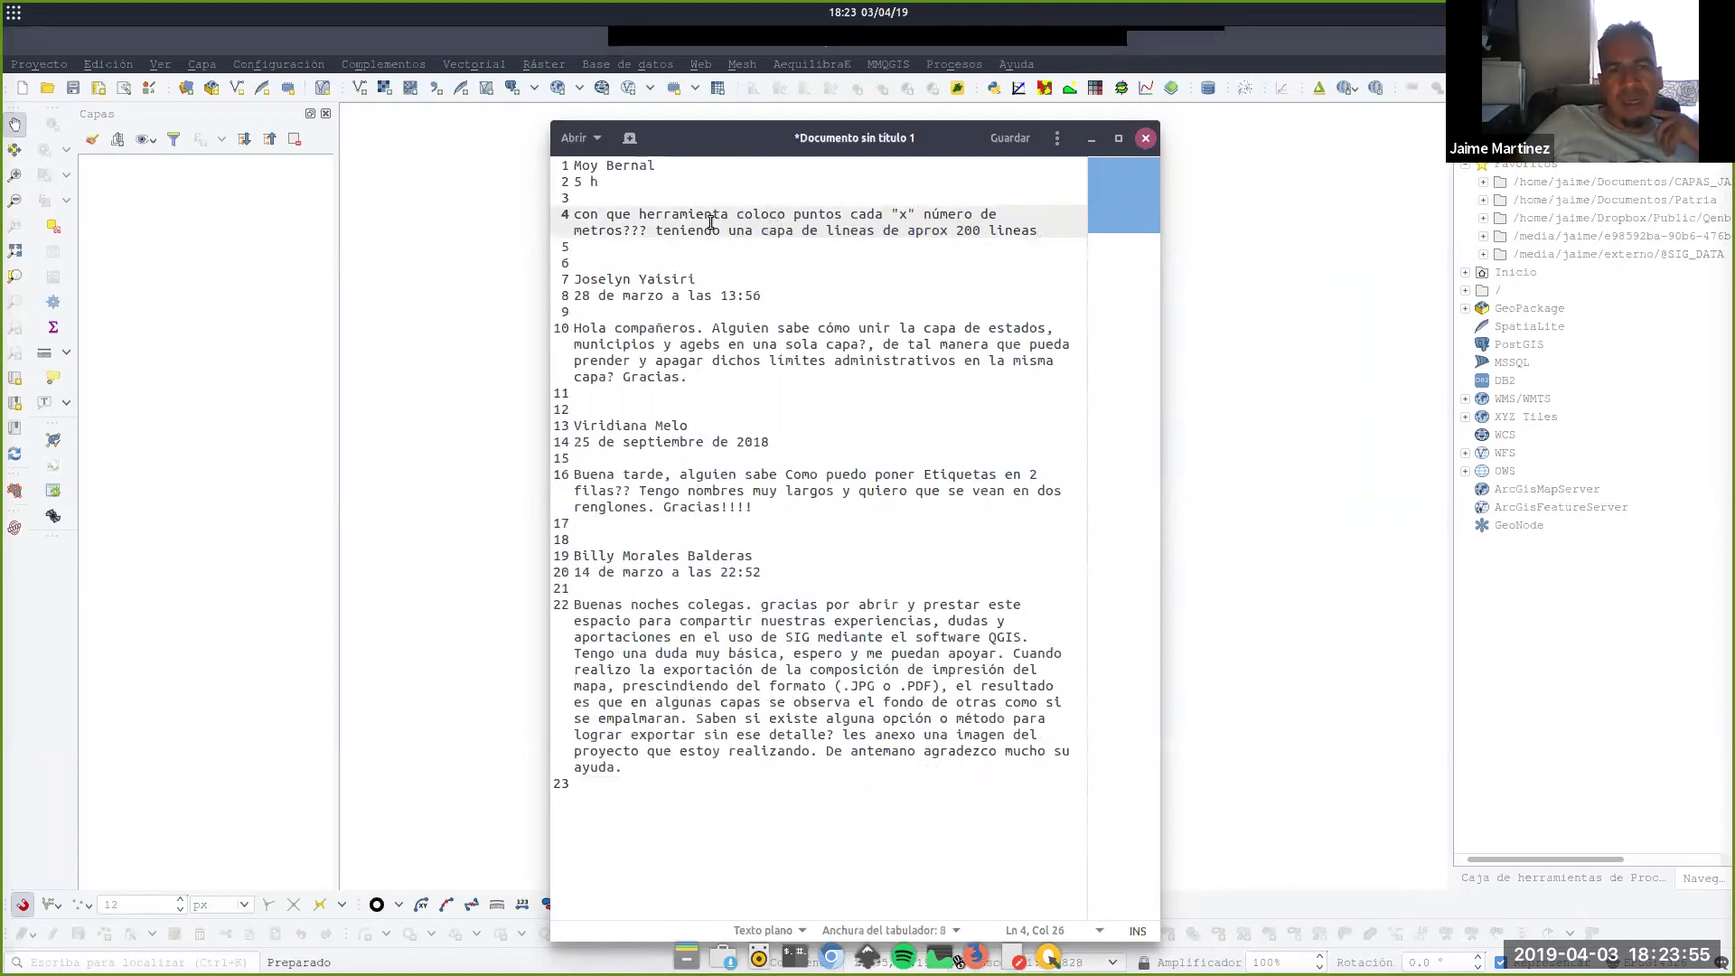
left_click(657, 232)
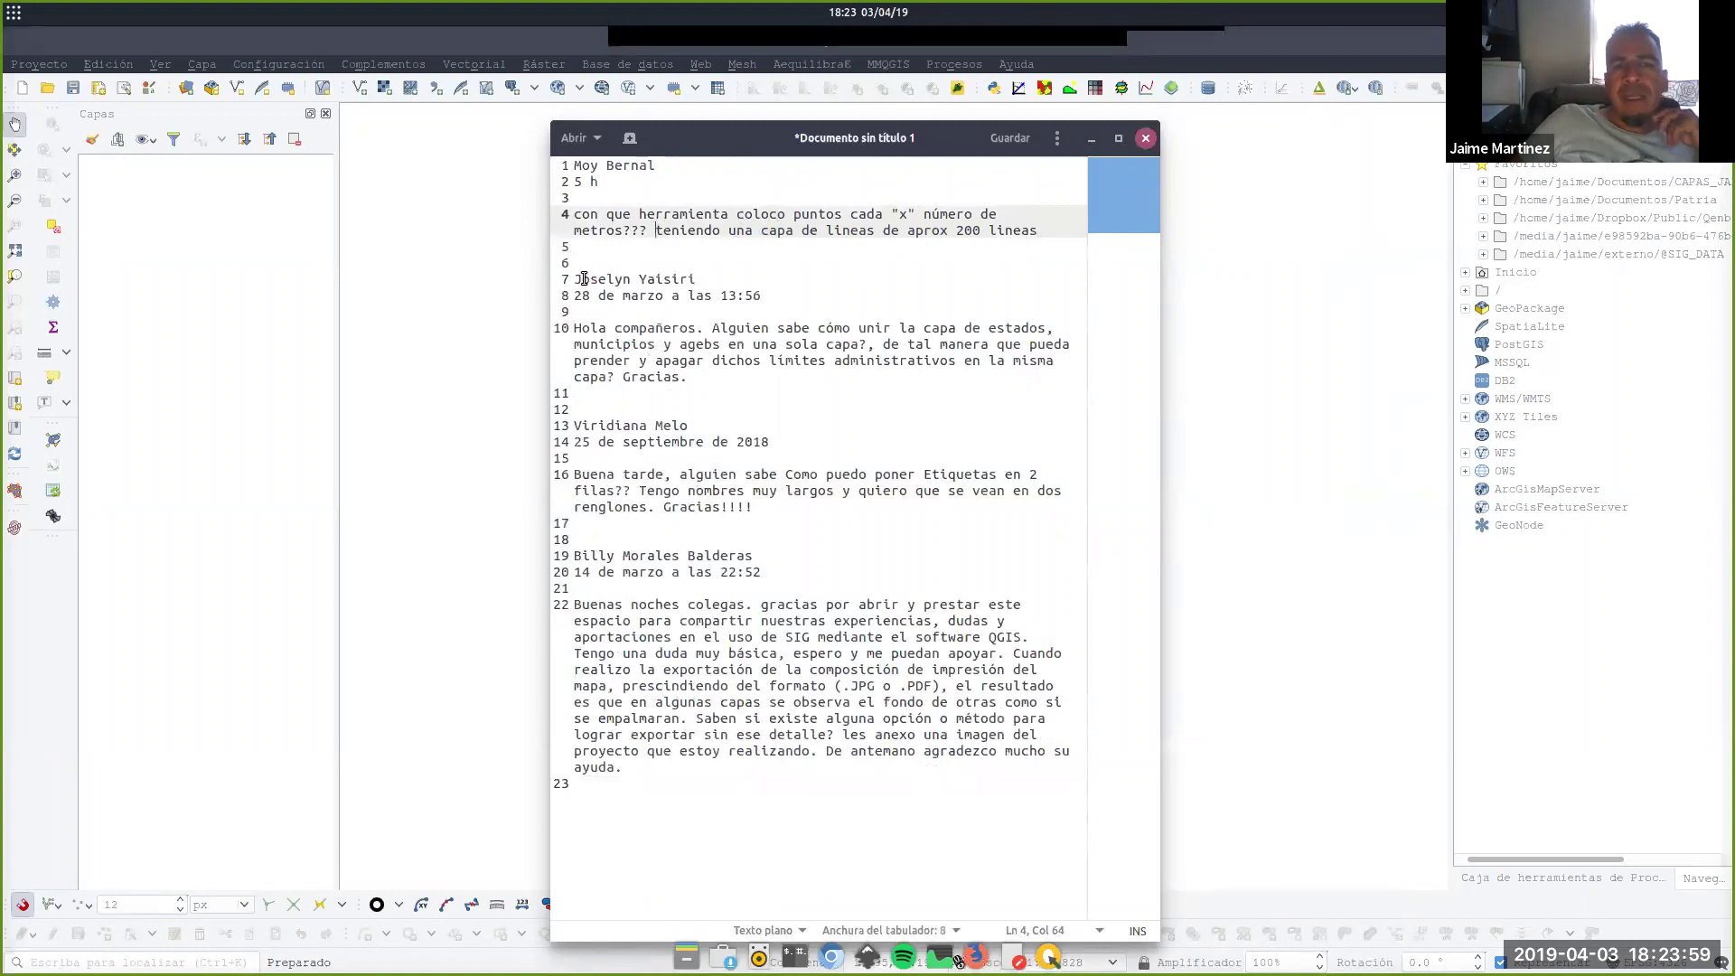
left_click_drag(575, 279, 709, 281)
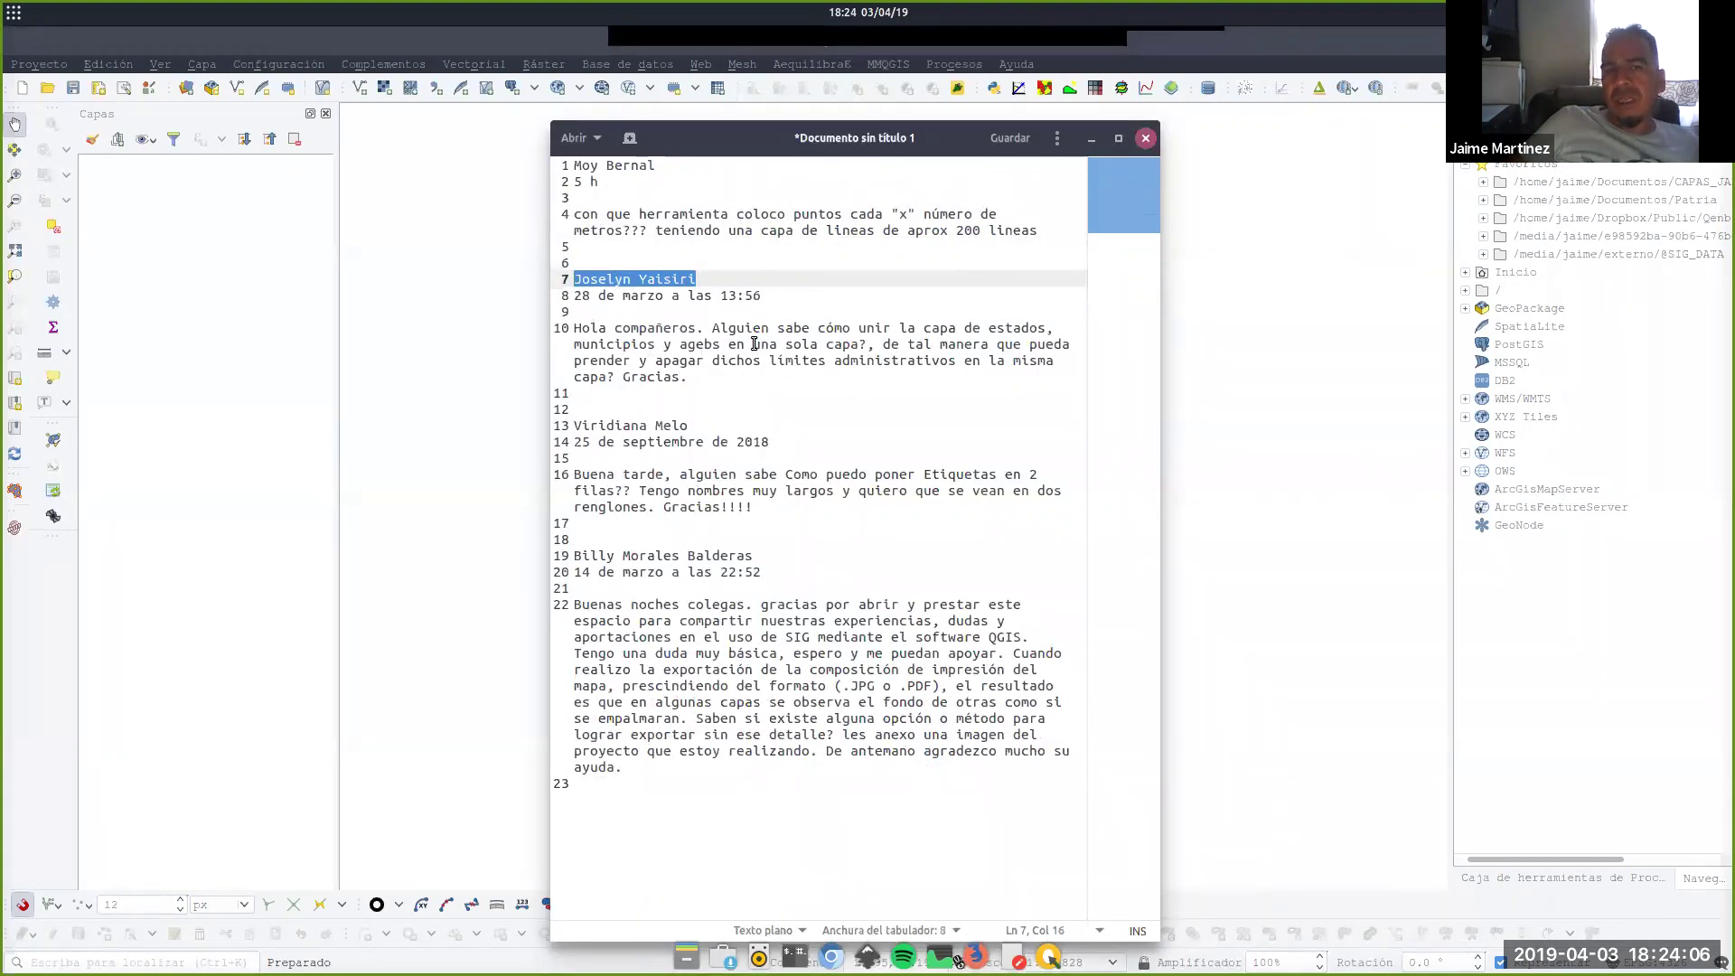
left_click(865, 345)
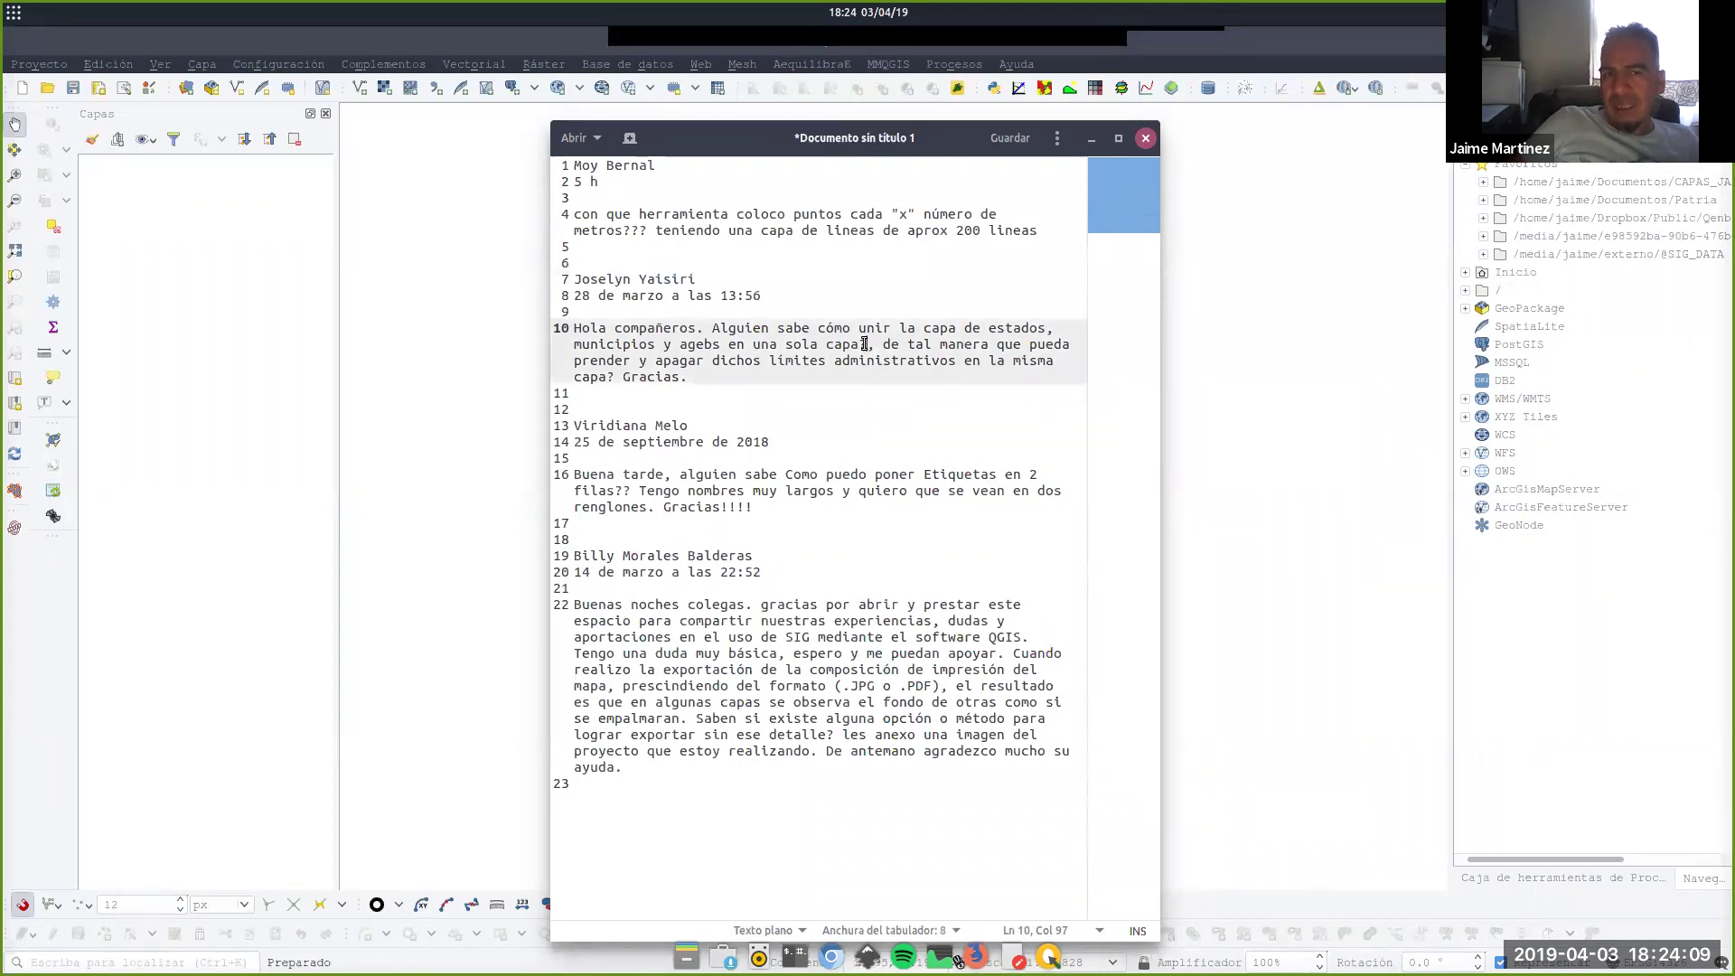
type("?")
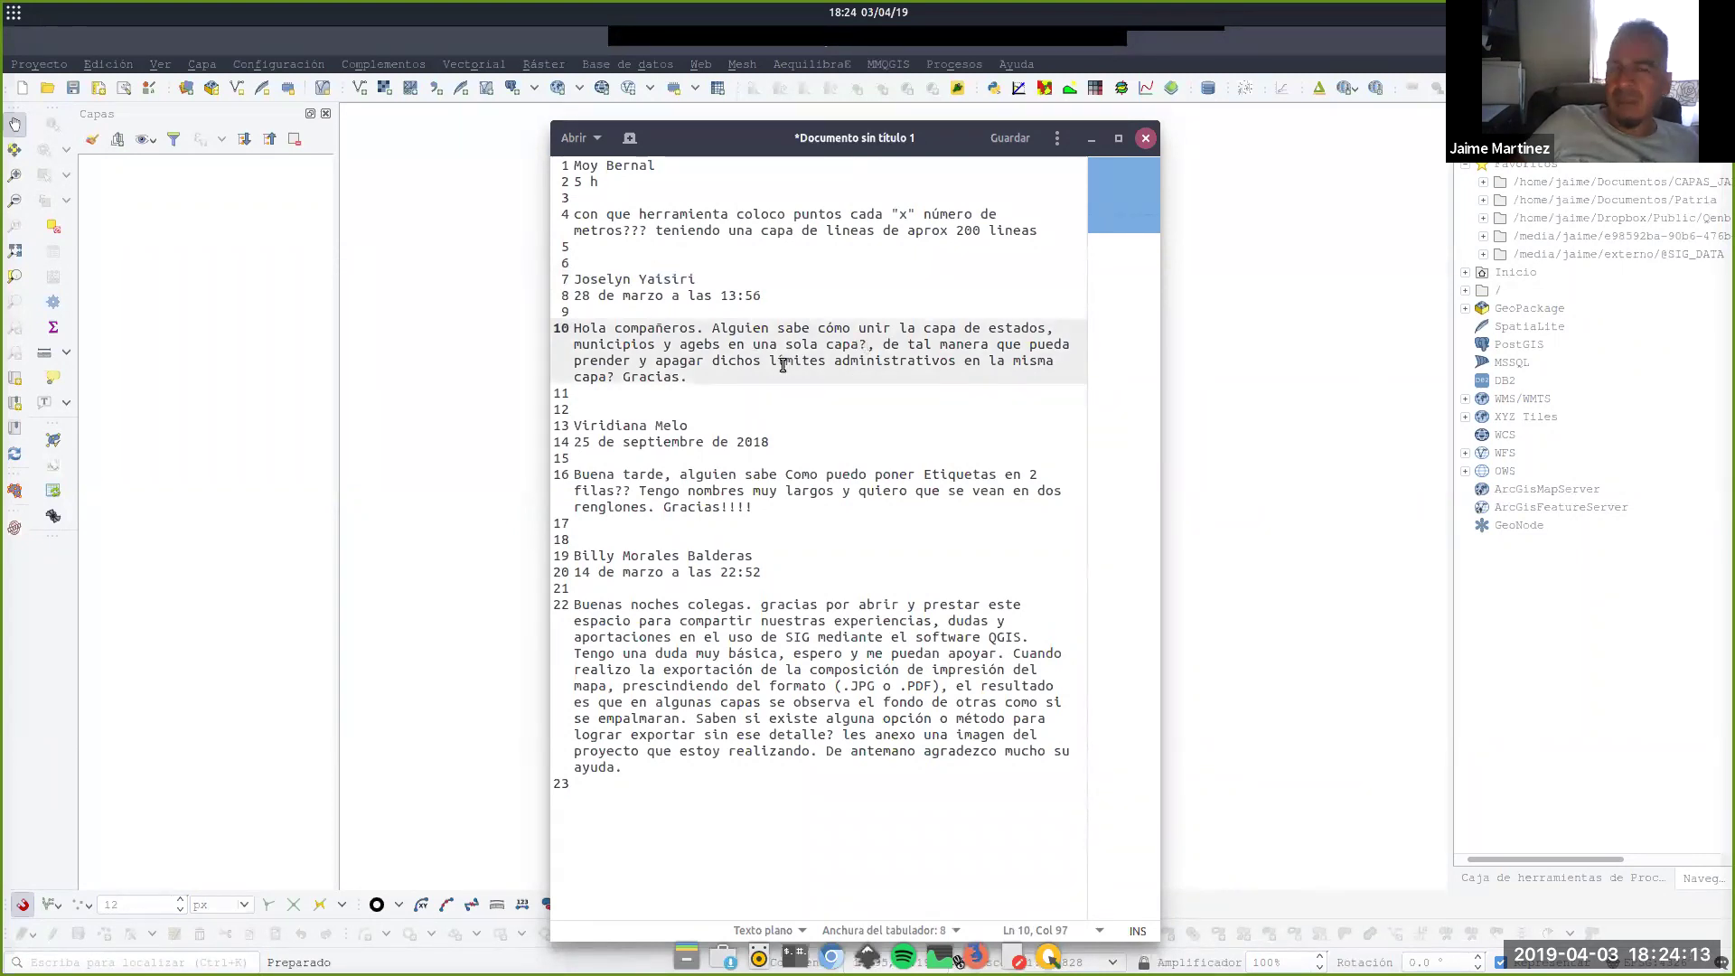
left_click(719, 383)
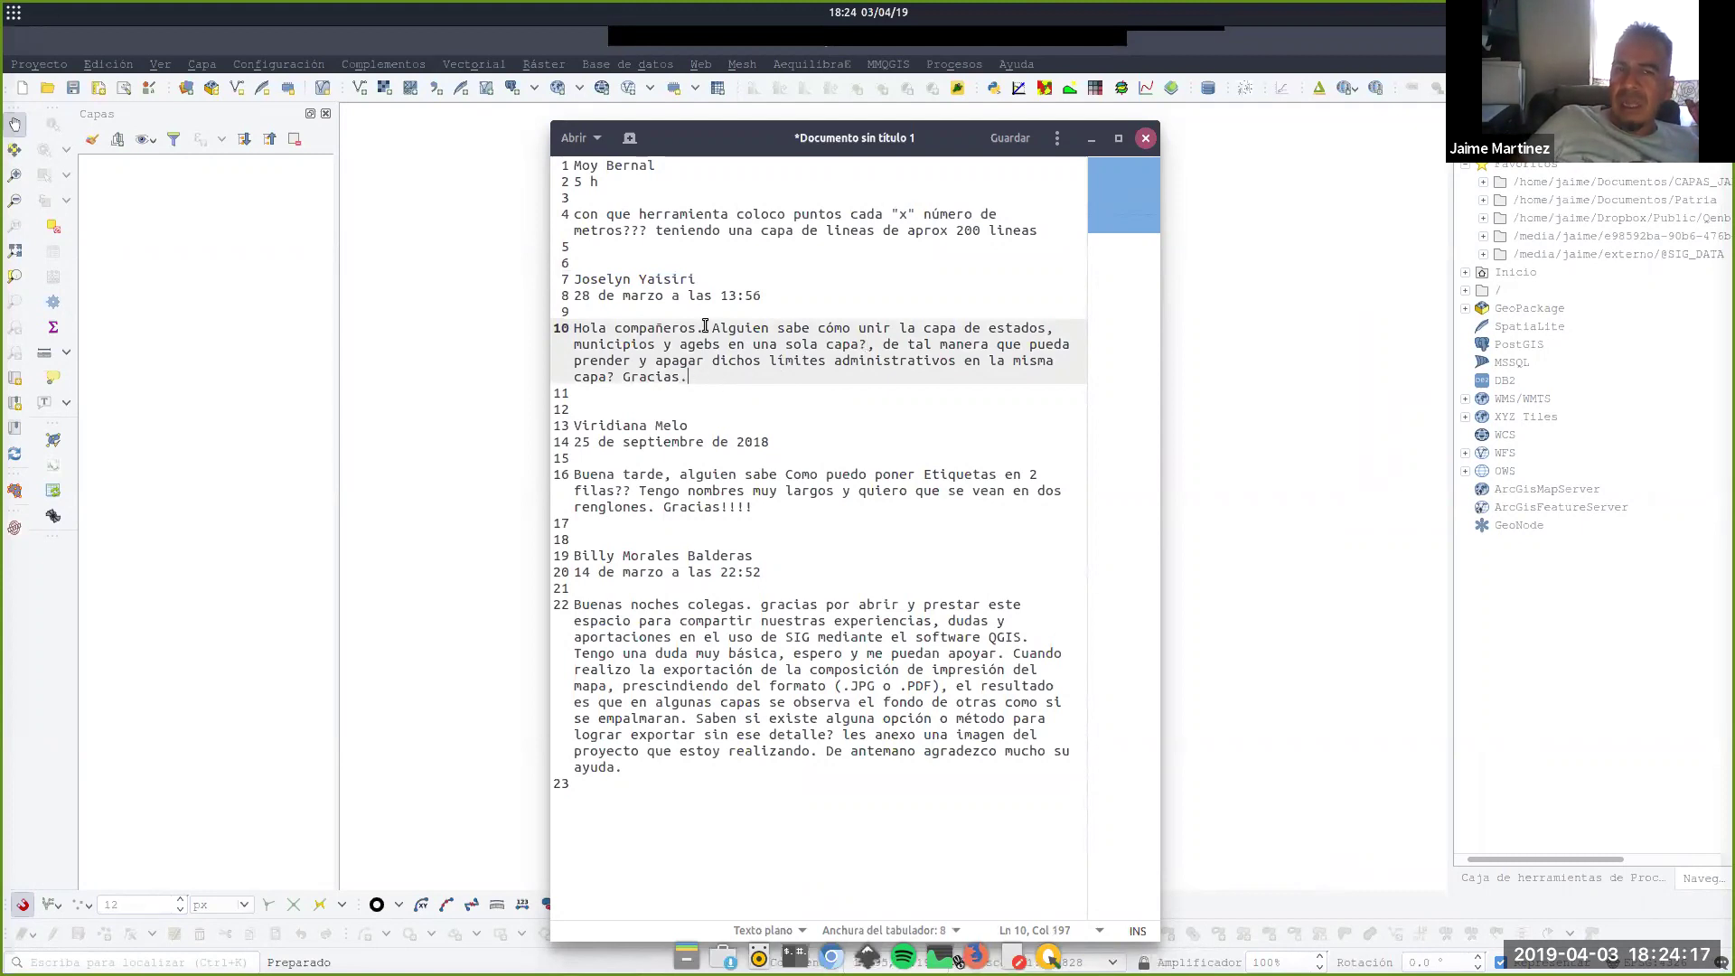
left_click(710, 336)
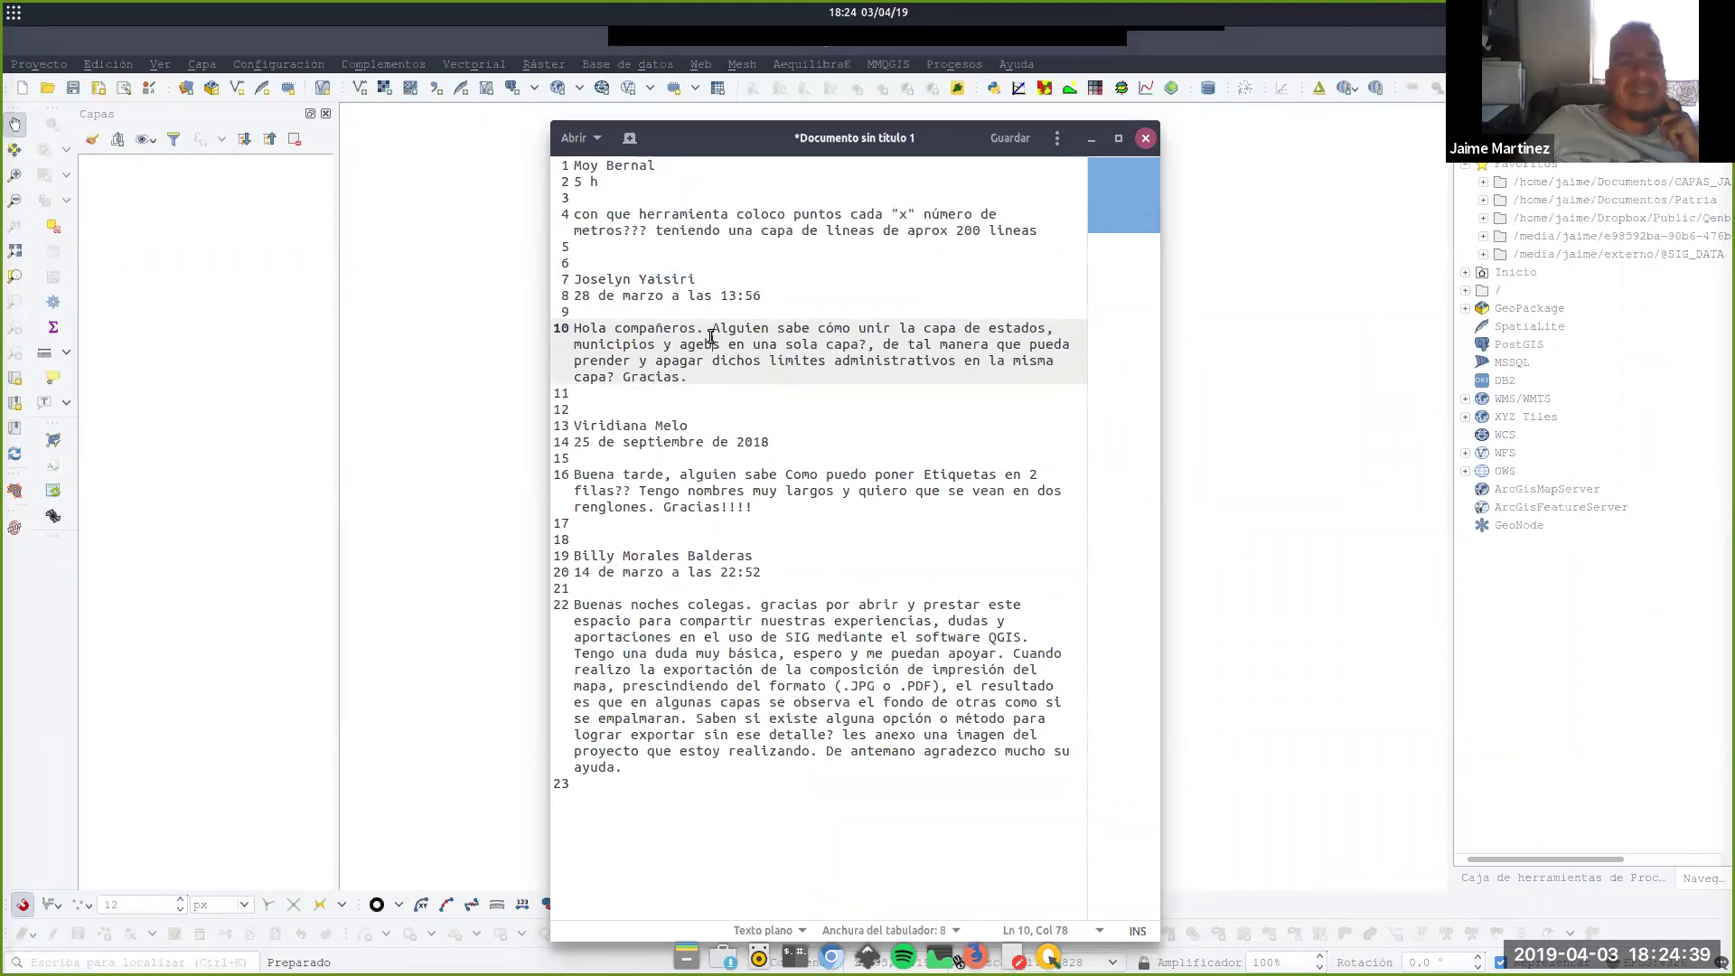
left_click(753, 421)
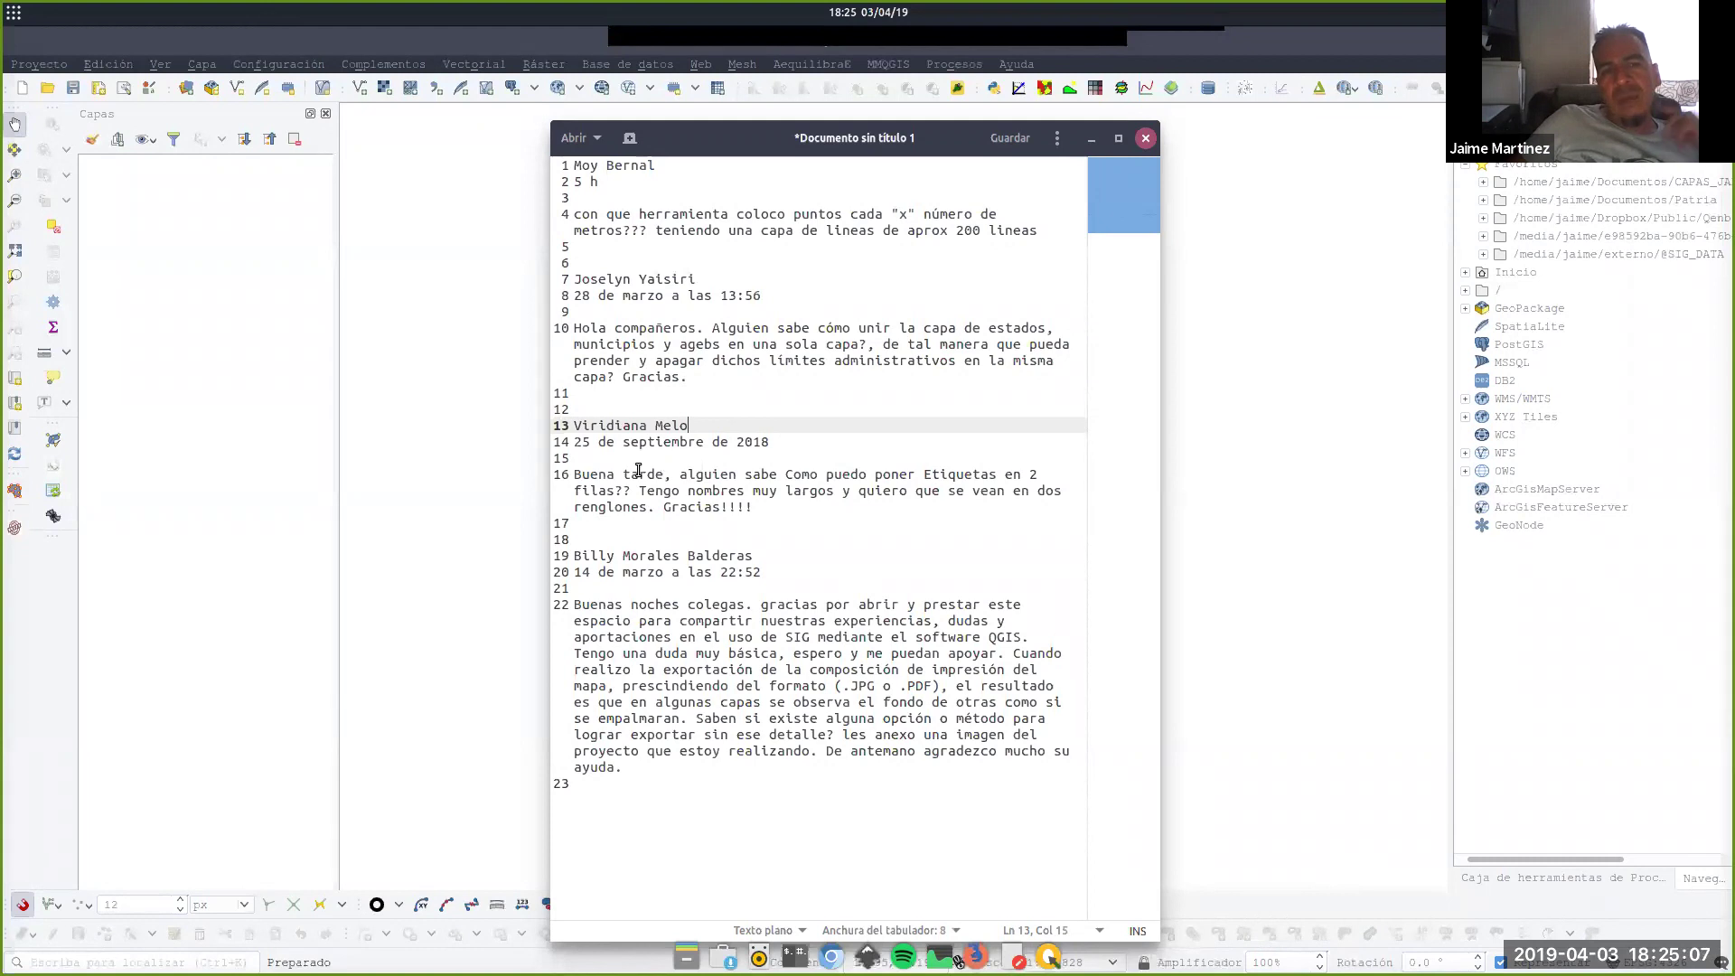
Review the questions on splitting long labels into two rows and on overlapping layer backgrounds in exported map compositions.
left_click_drag(671, 473, 797, 515)
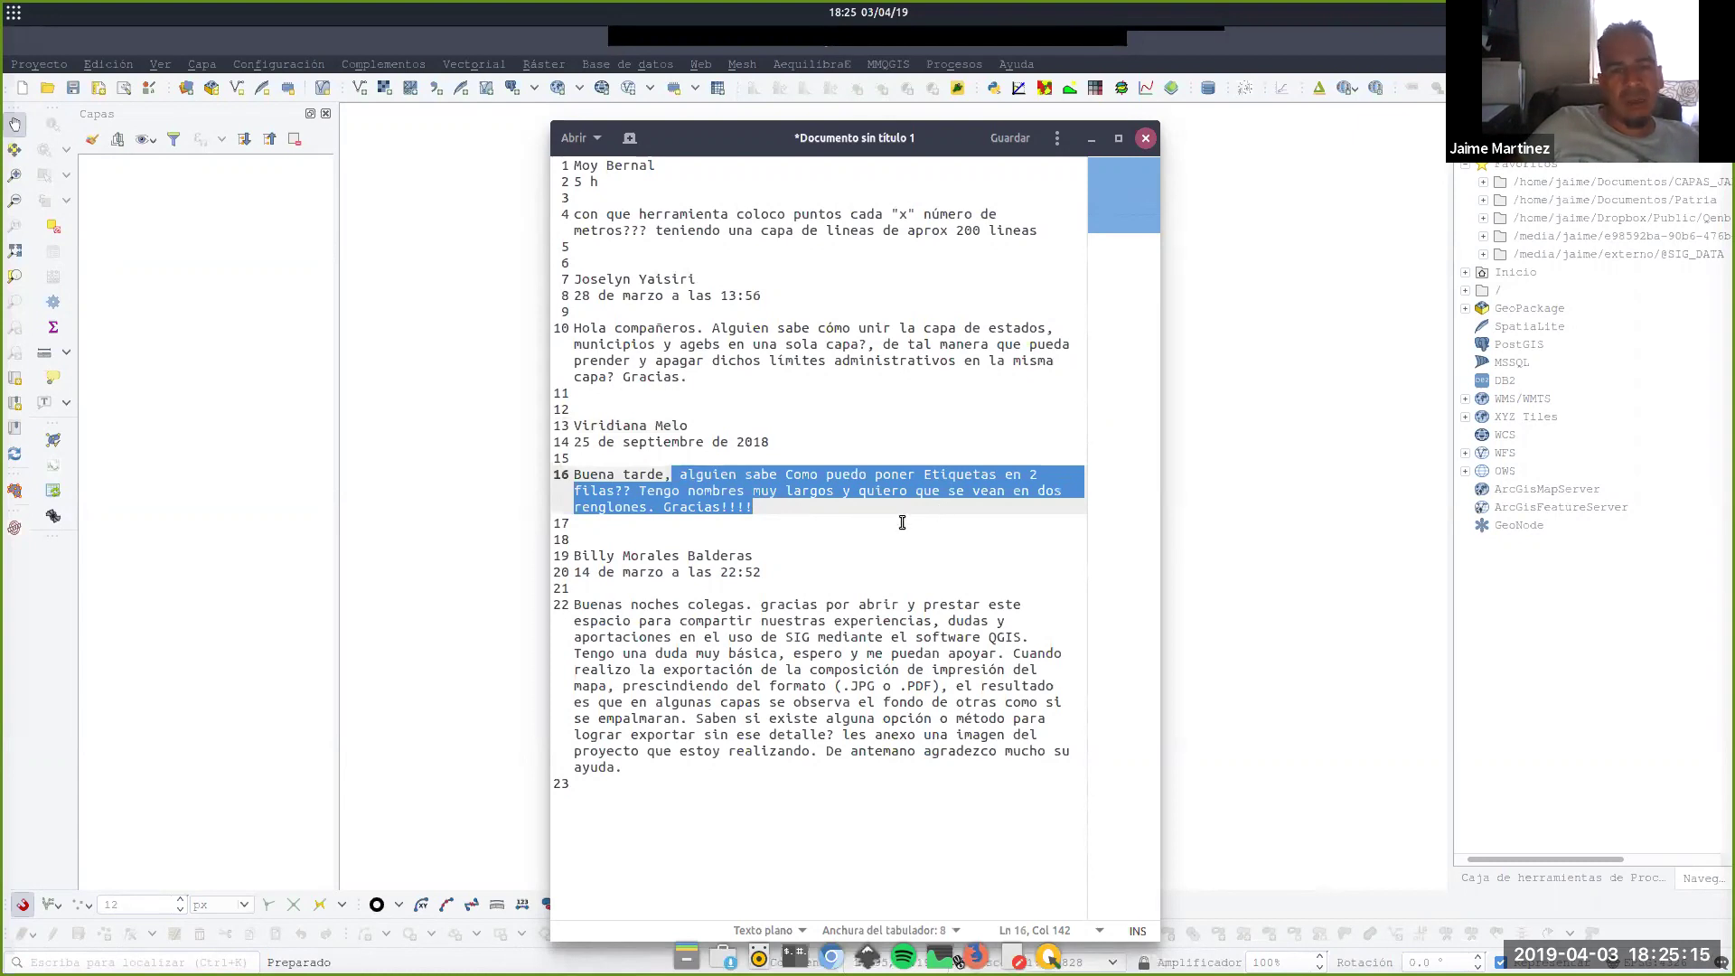
left_click_drag(757, 608, 875, 669)
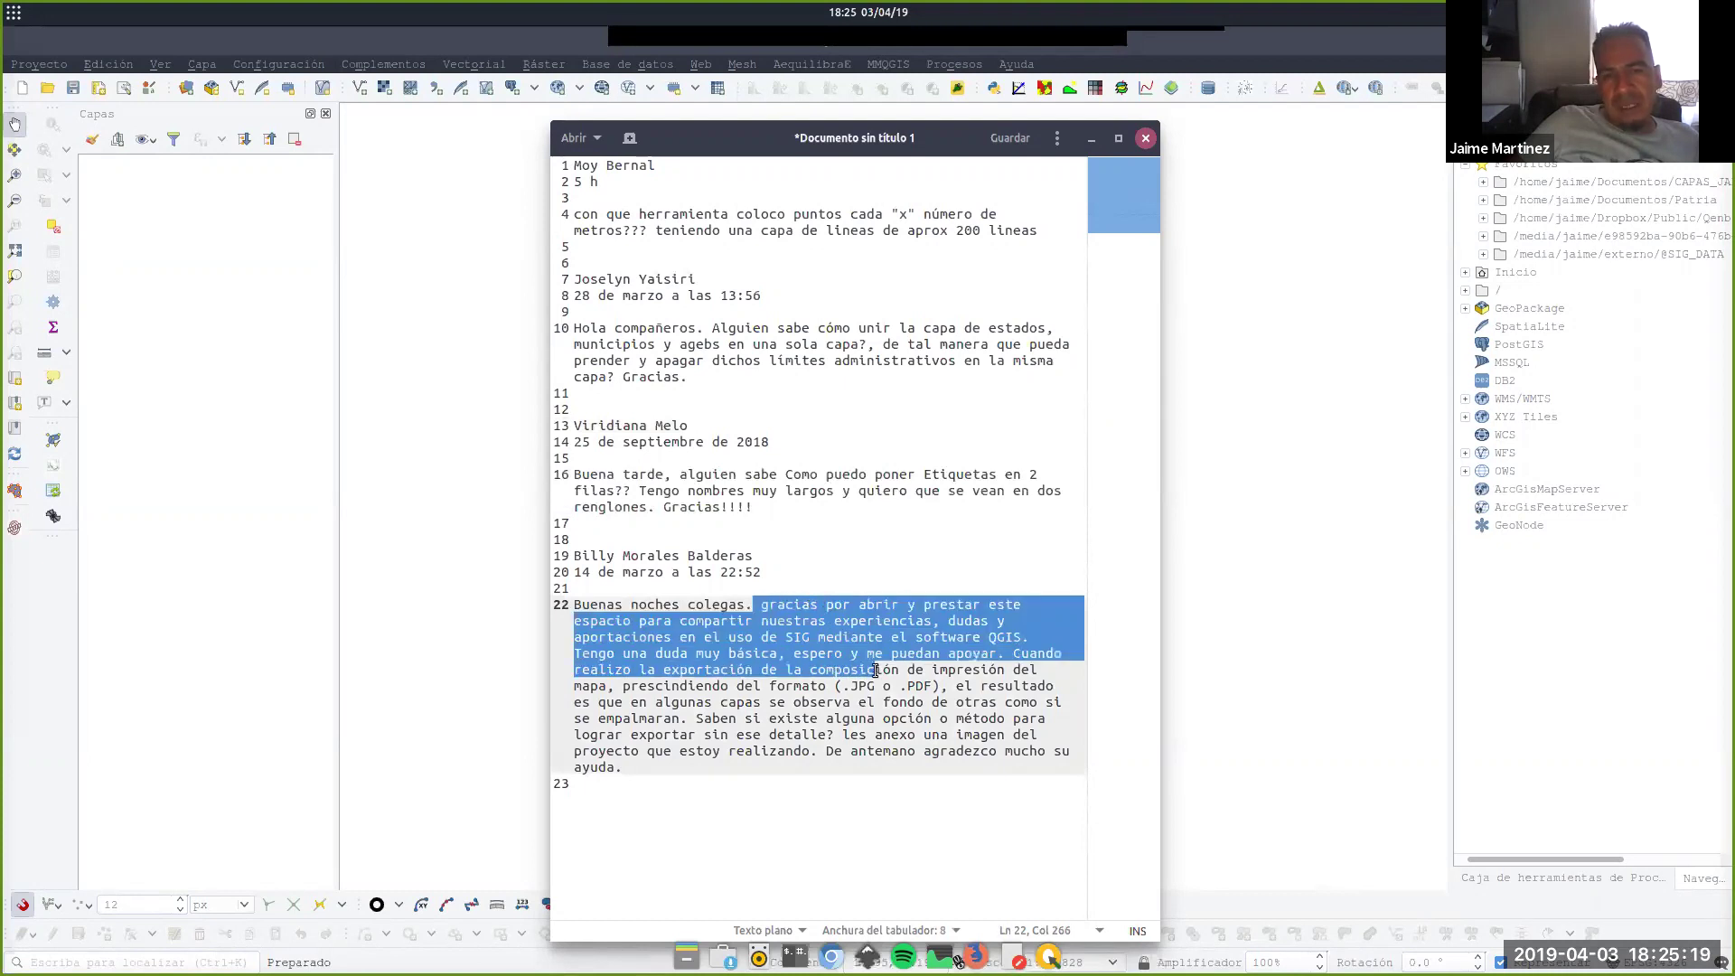
left_click(819, 707)
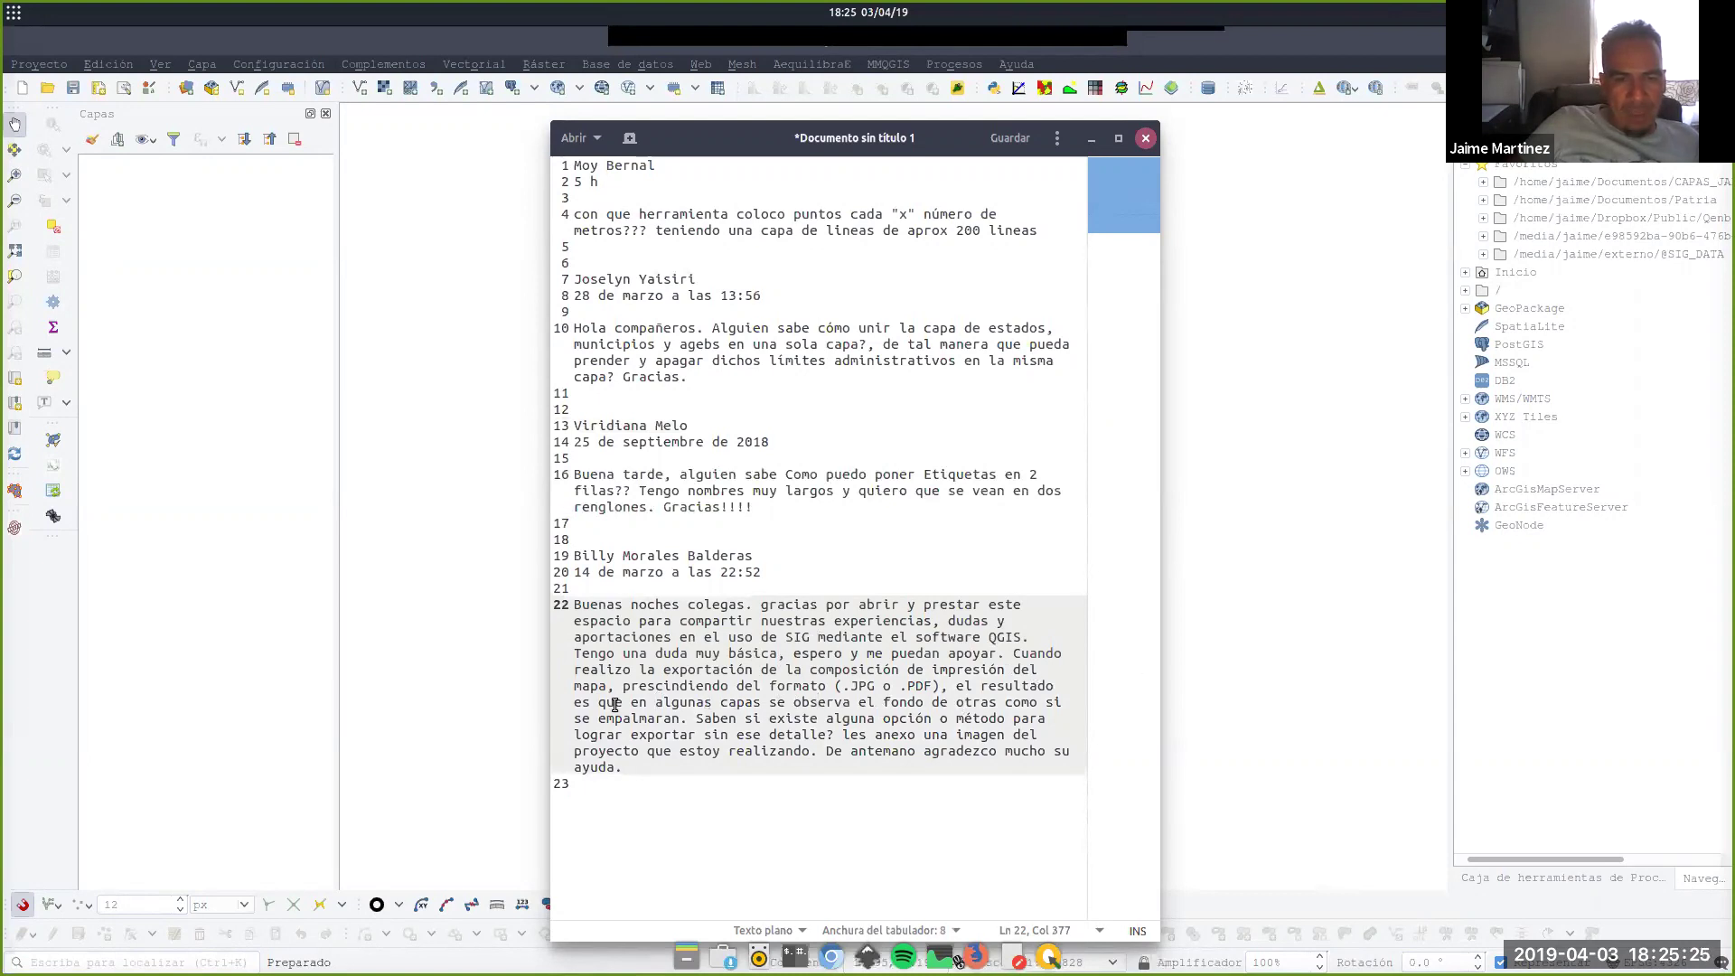
left_click_drag(614, 702, 1063, 703)
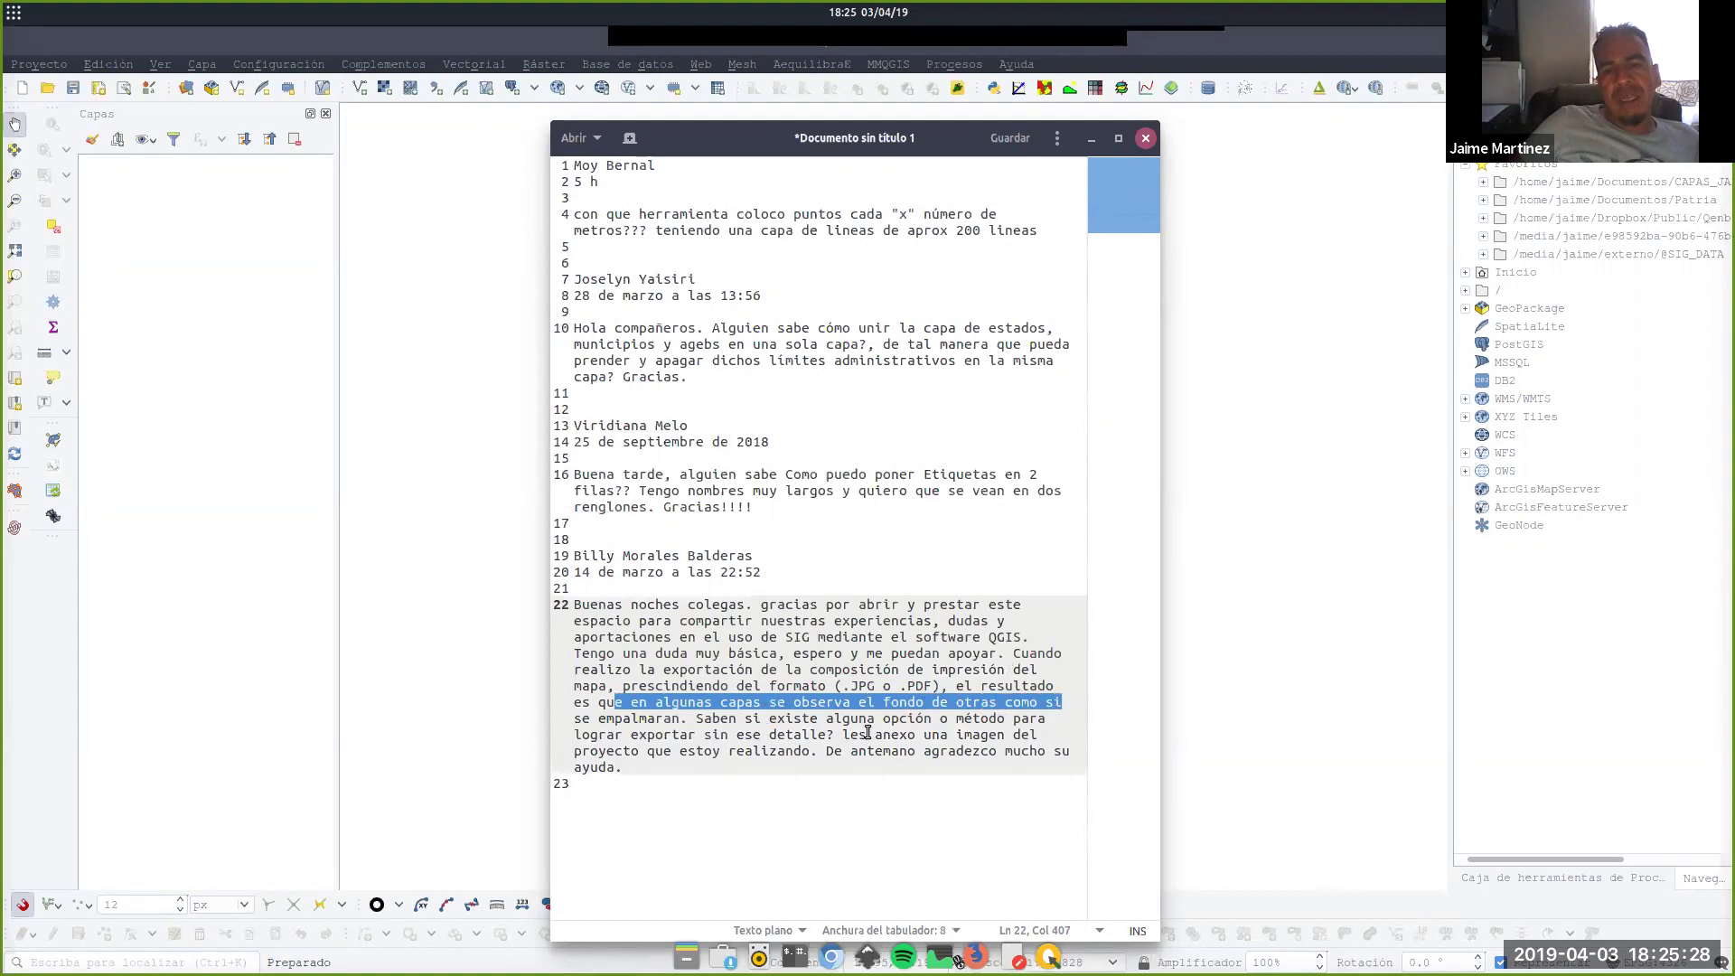
left_click(694, 720)
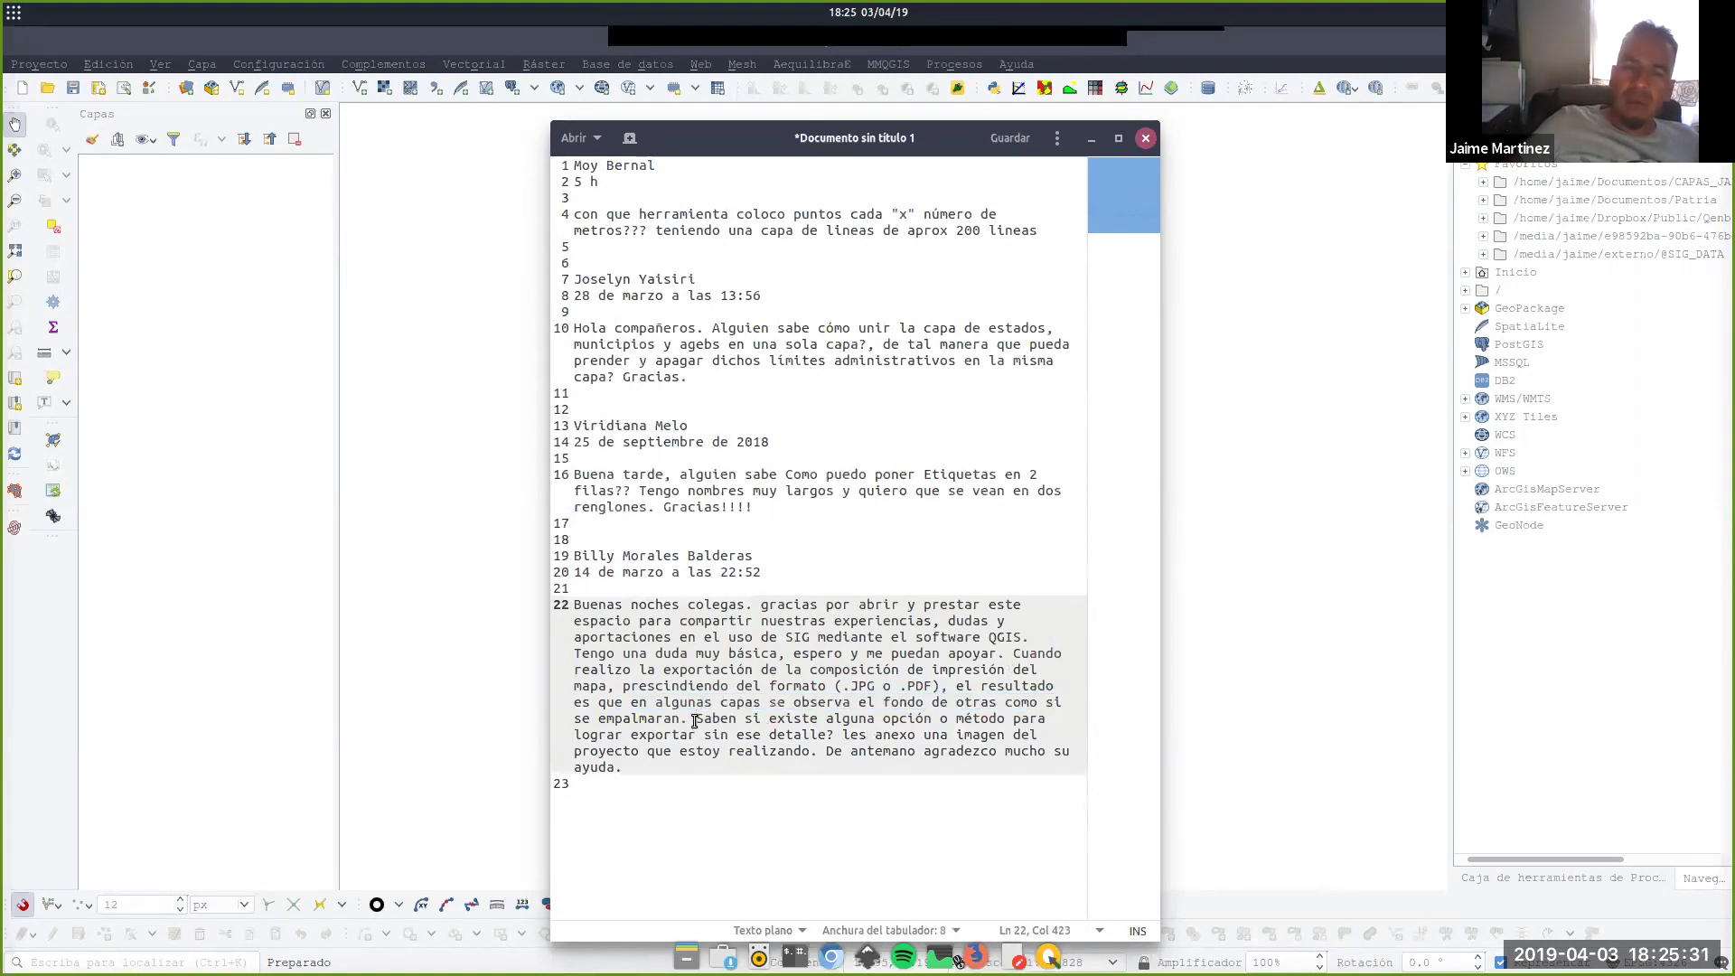
left_click(687, 720)
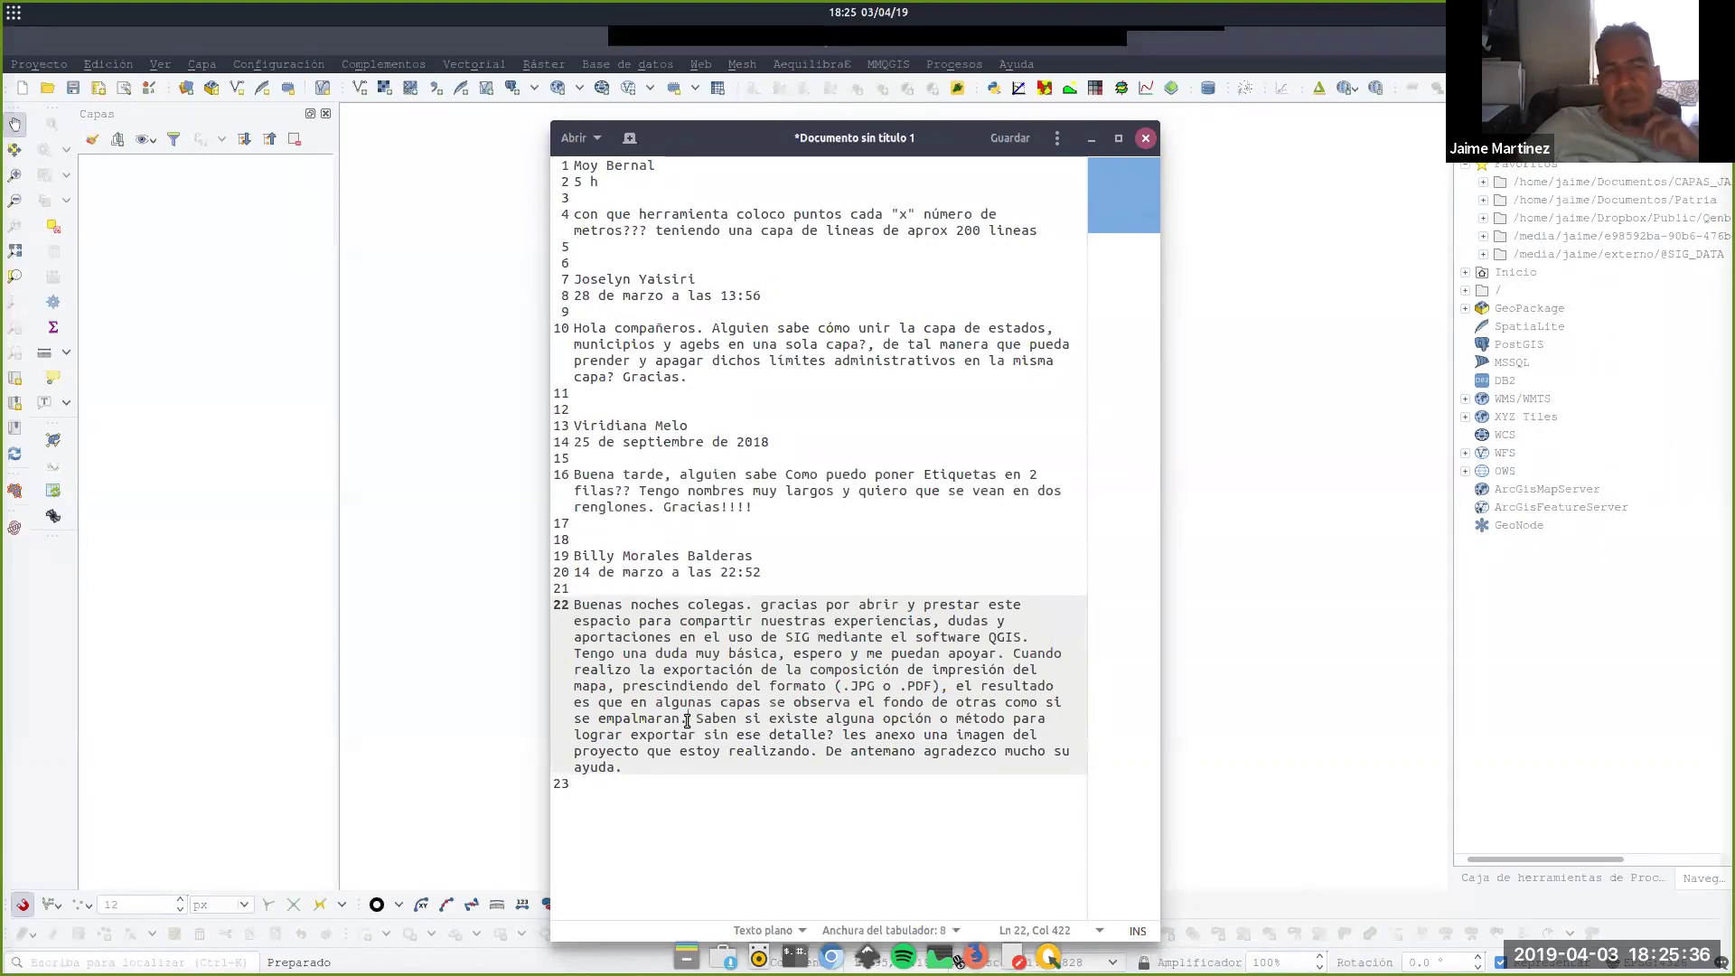
left_click(656, 768)
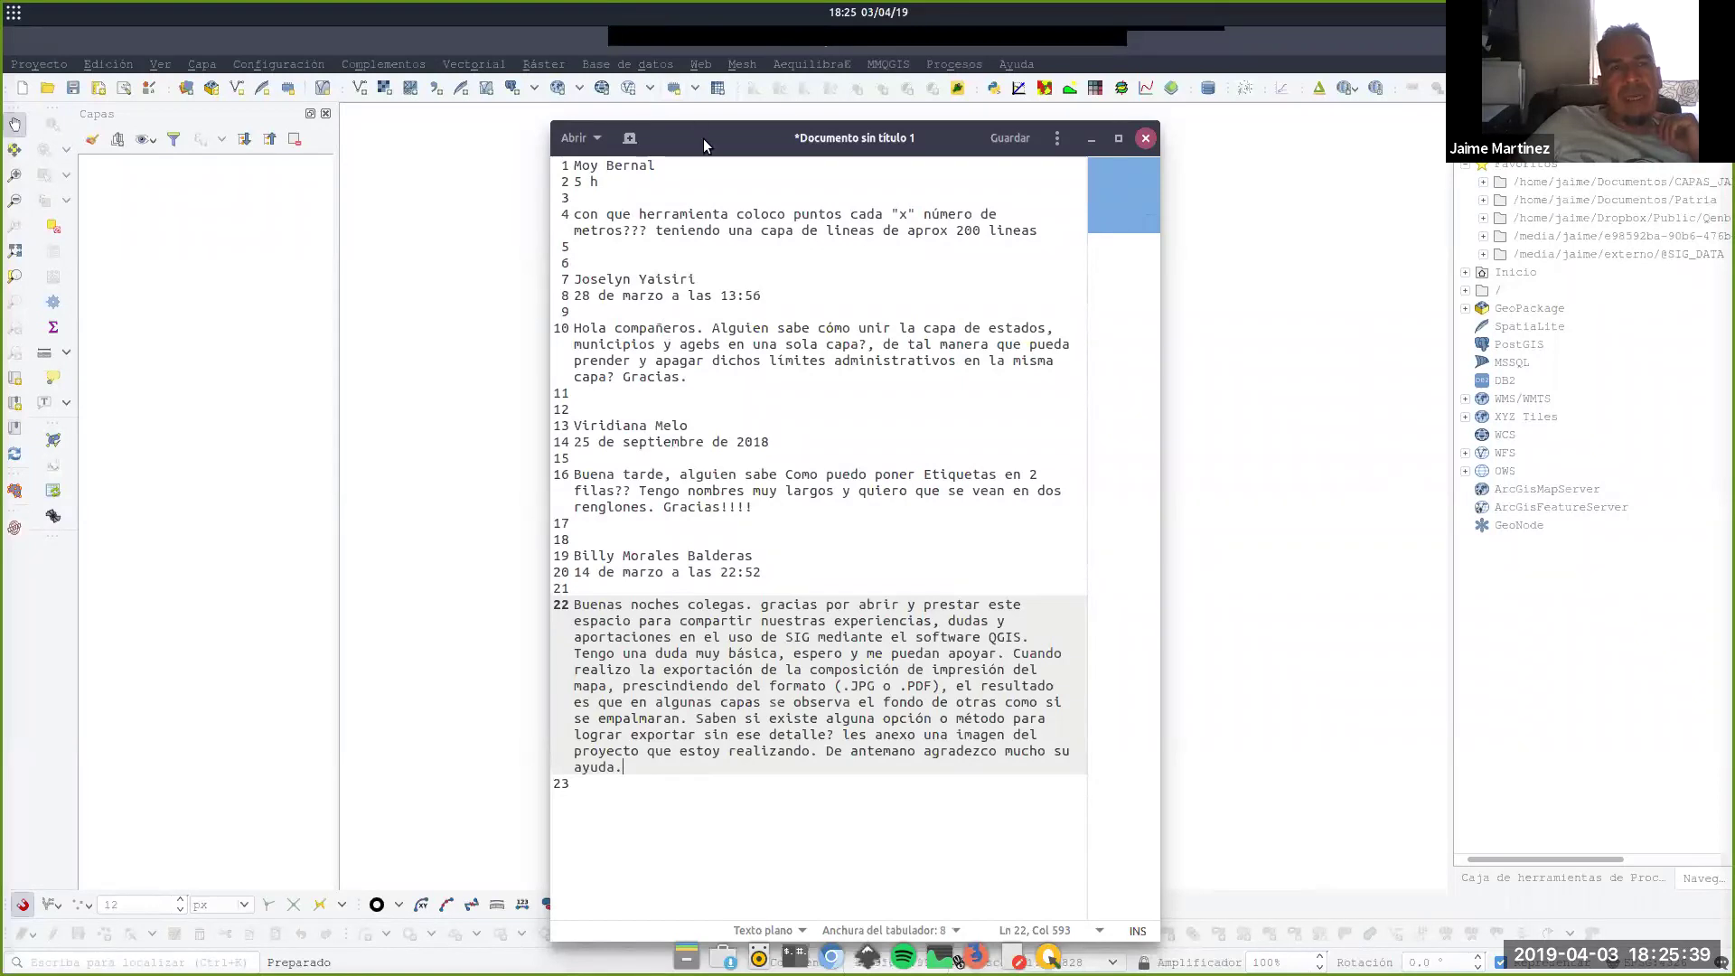
Move the questions document off the screen to uncover the whole QGIS map canvas.
left_click_drag(703, 138, 692, 134)
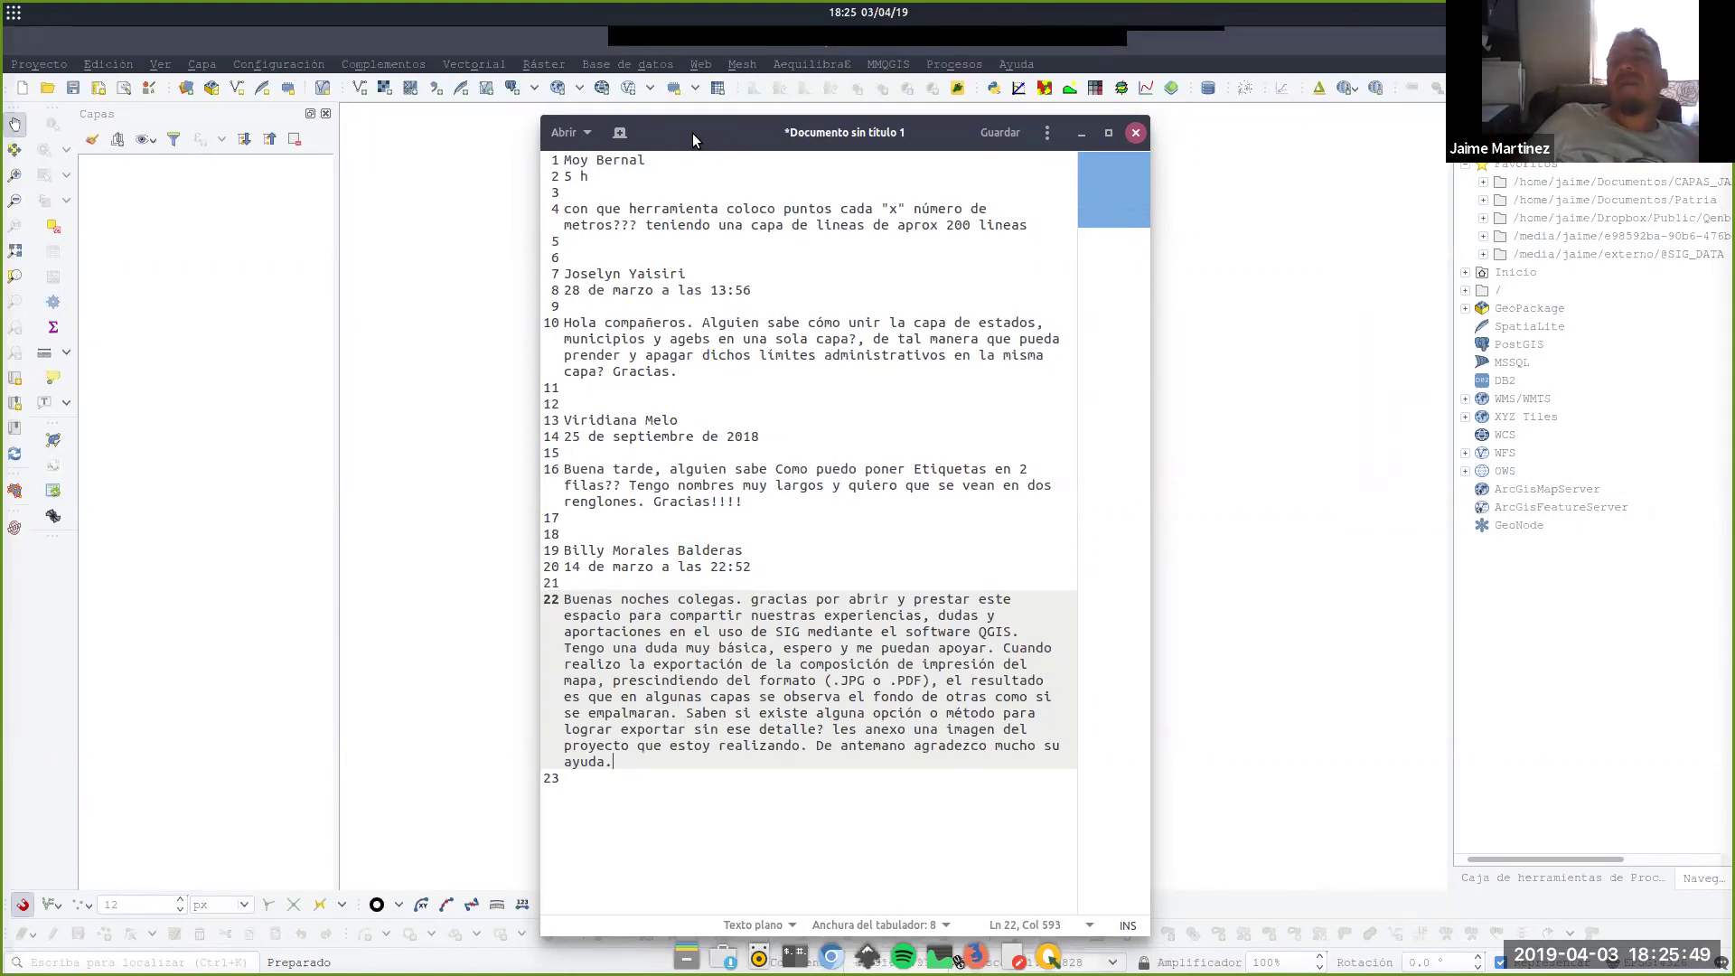
left_click_drag(707, 112, 708, 160)
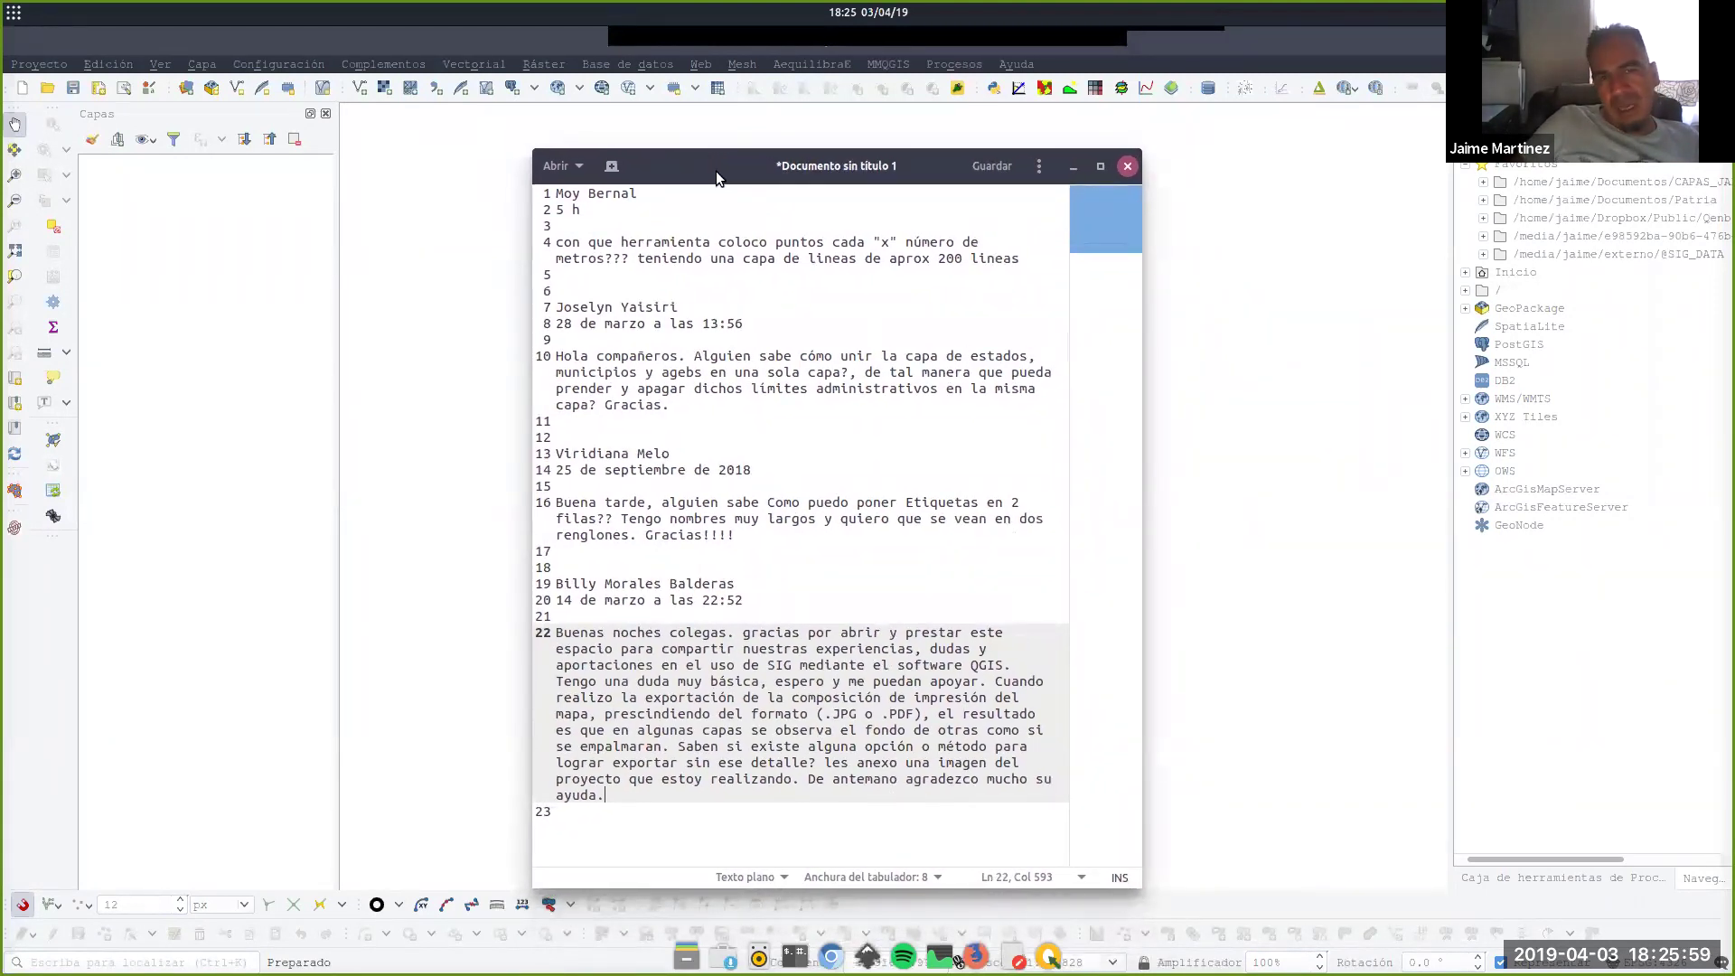
left_click_drag(708, 170, 1734, 180)
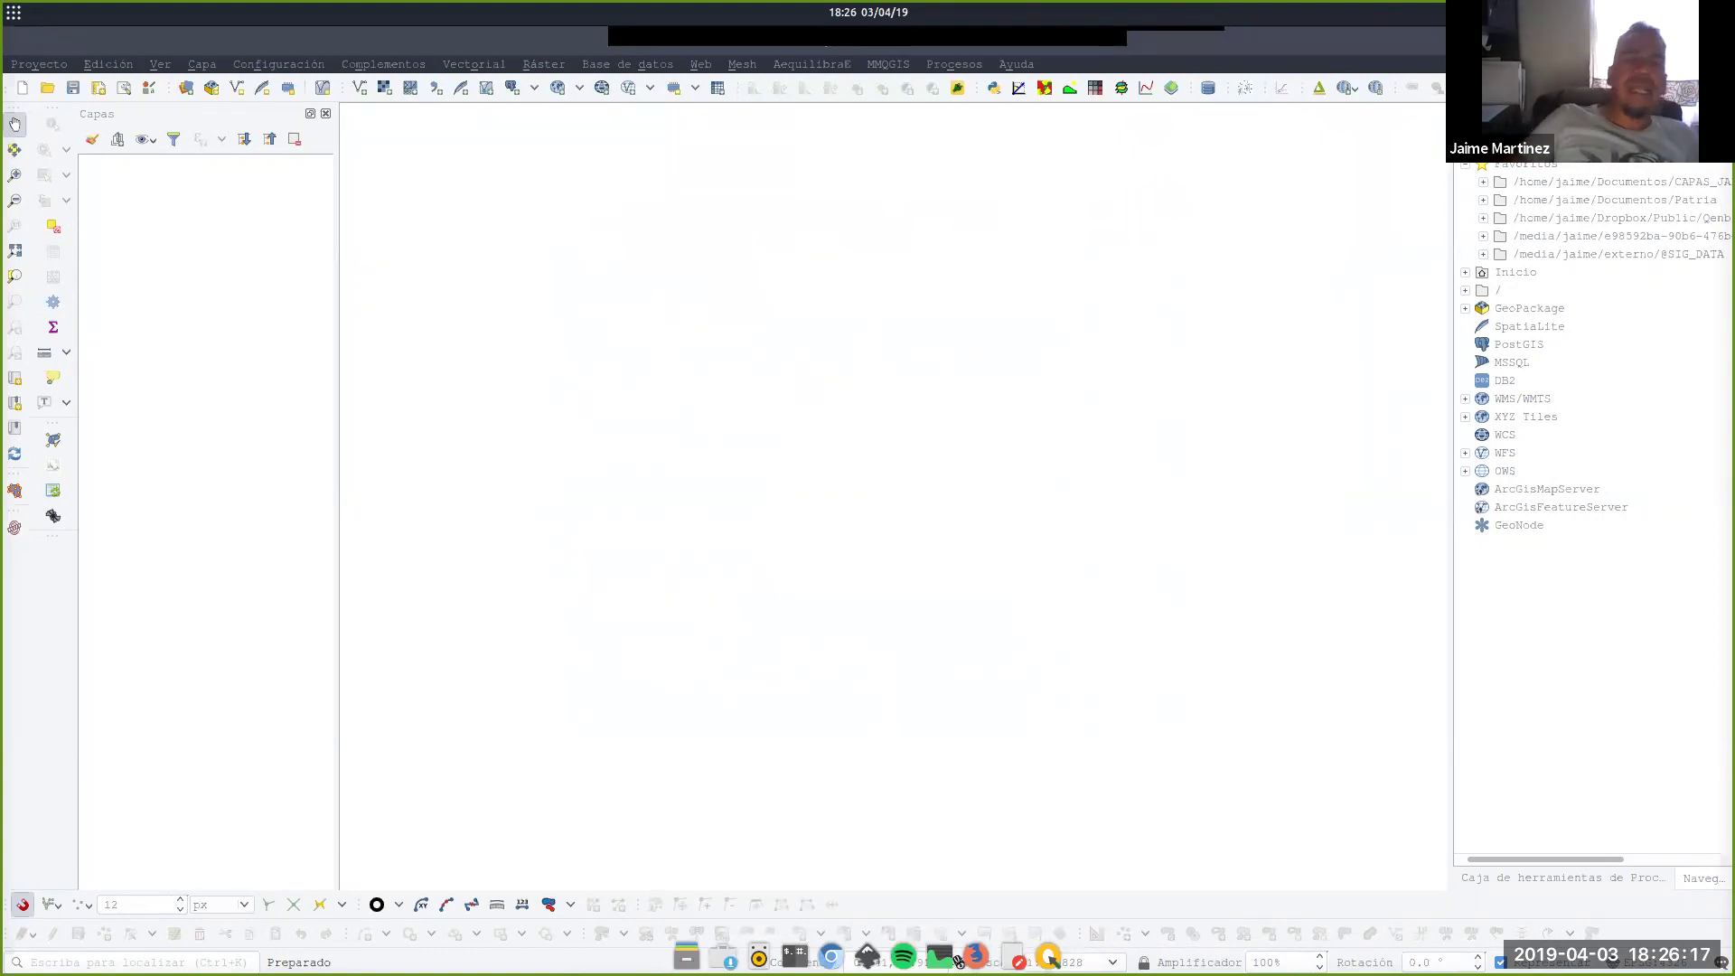
Expand the GeoPackage connections and list the layers stored in patria.gpkg.
left_click(1466, 309)
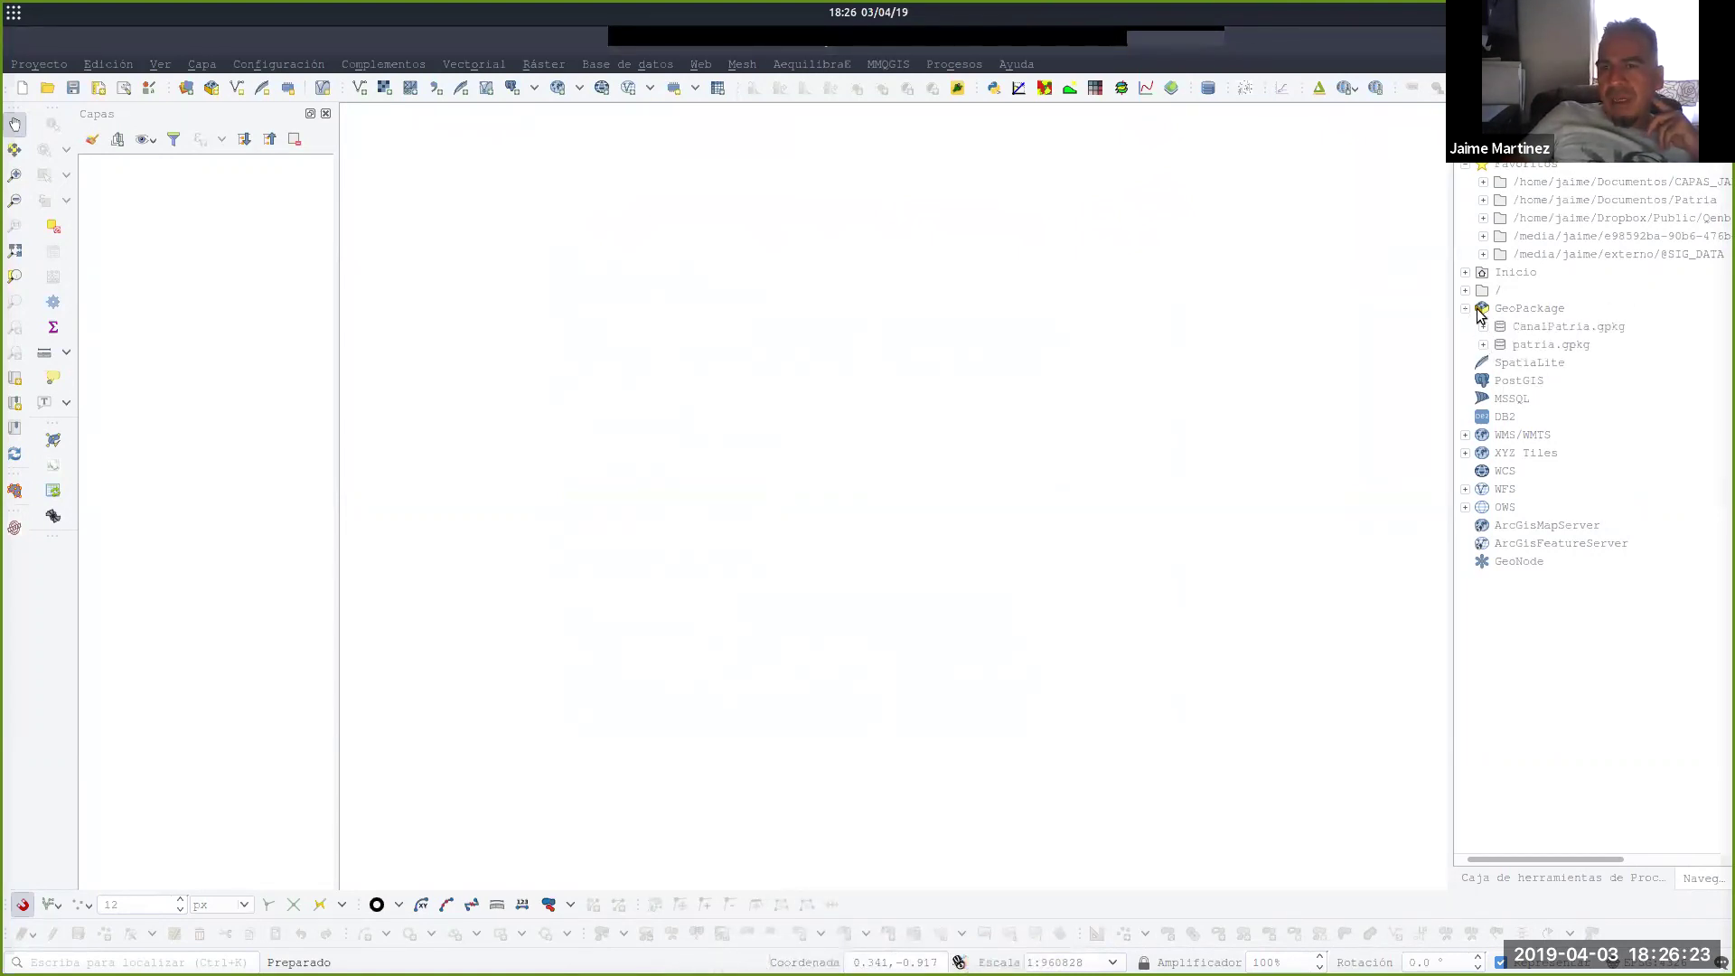
left_click(1483, 344)
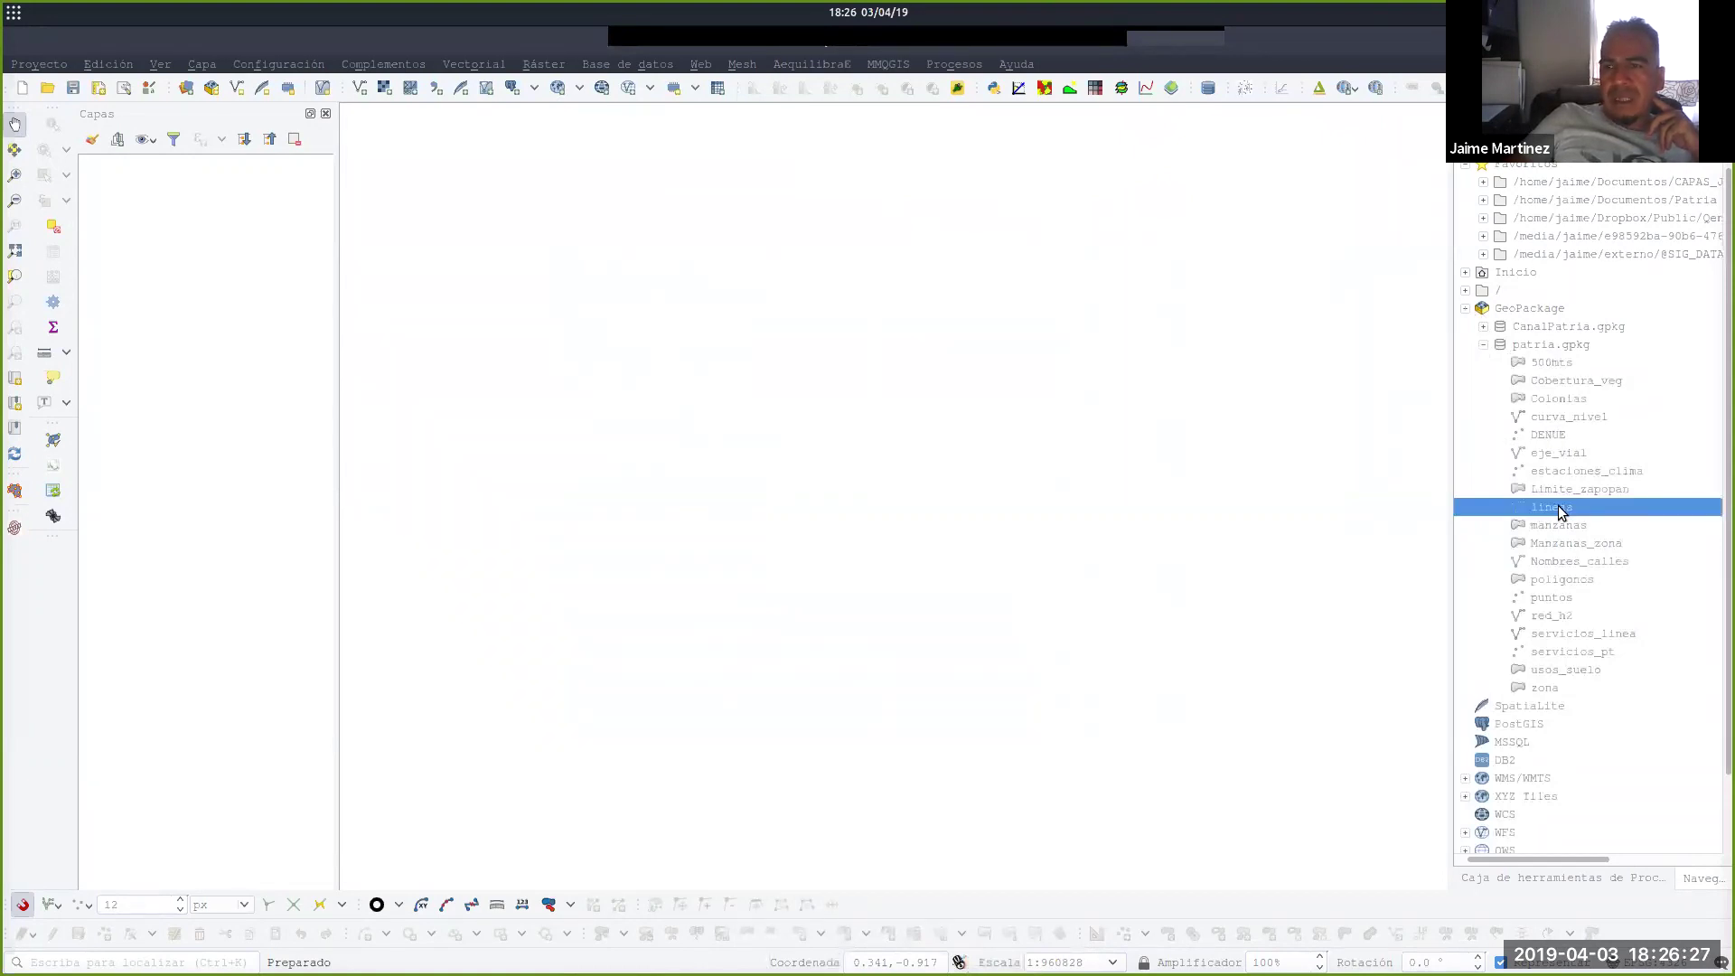
double_click(1561, 509)
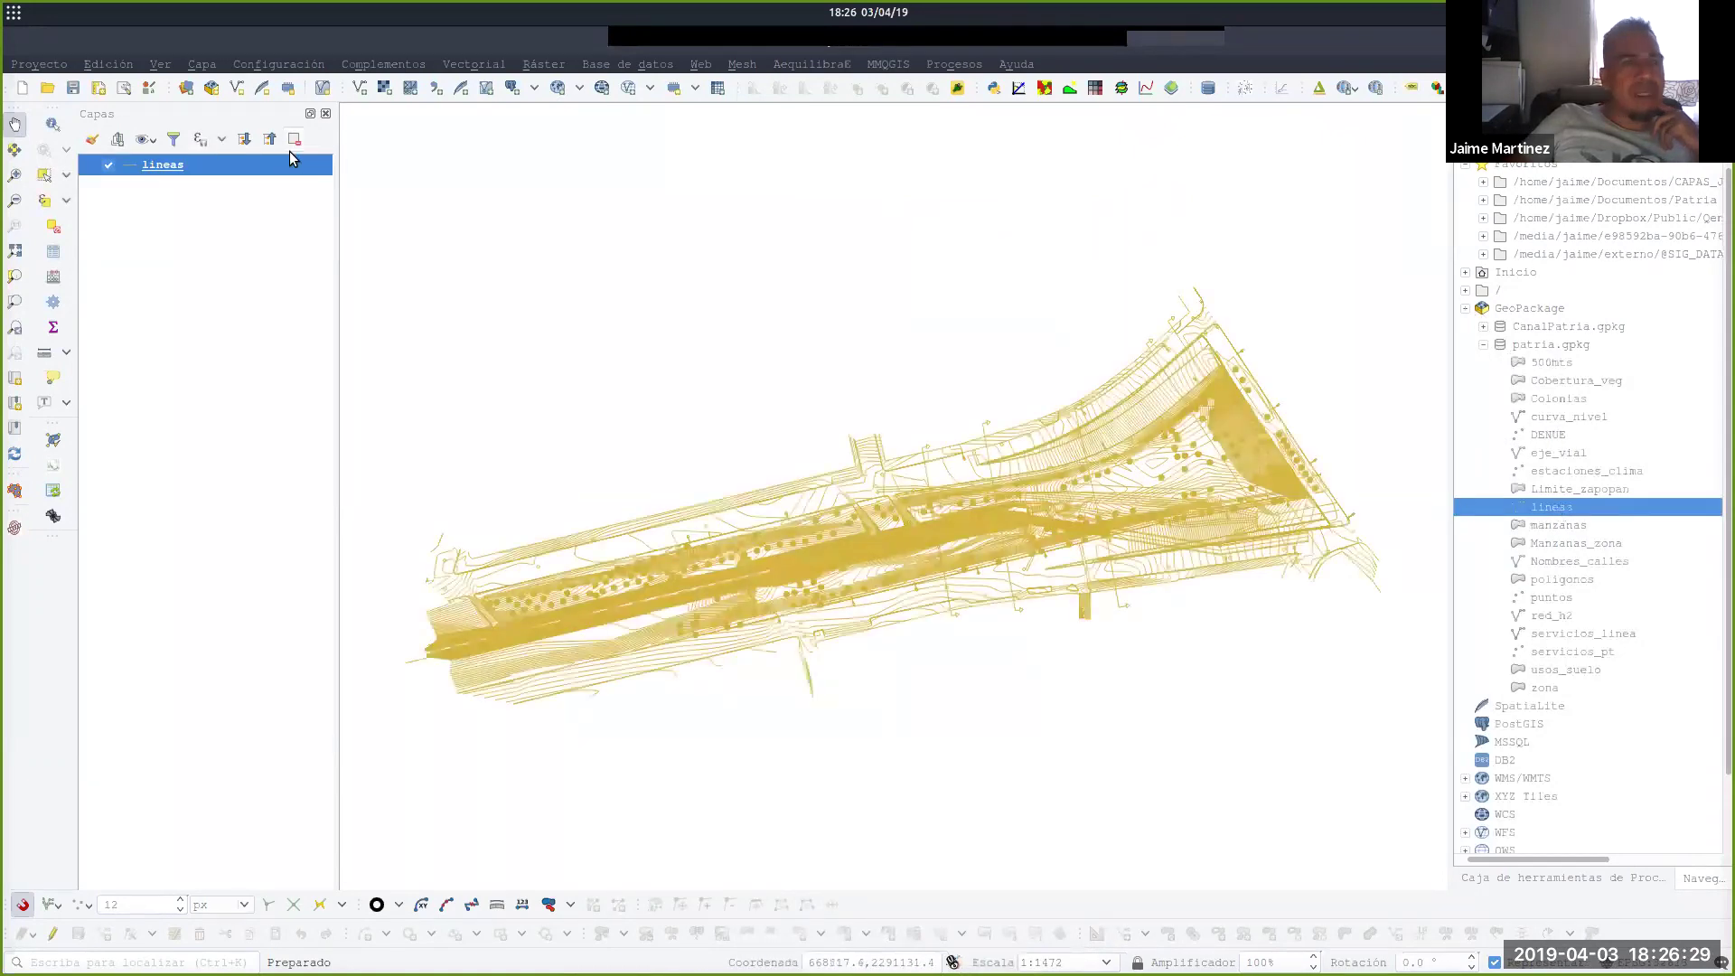
left_click(291, 144)
left_click(931, 469)
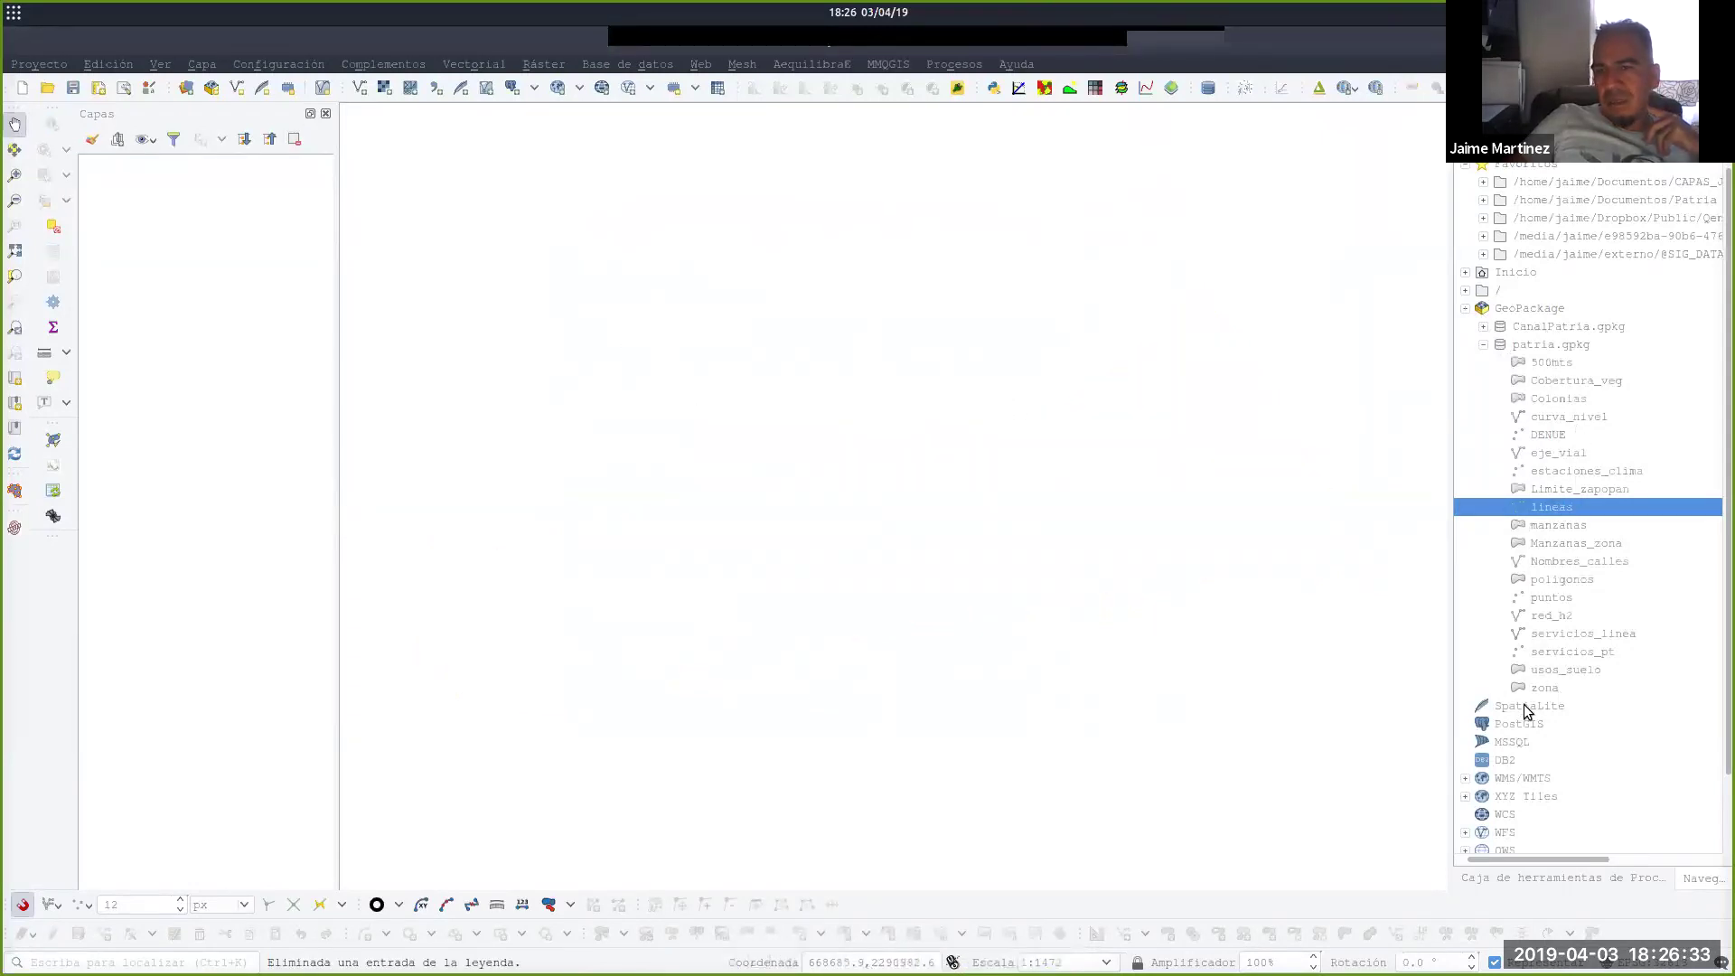
Add the curva_nivel line layer from patria.gpkg to the map.
double_click(1558, 420)
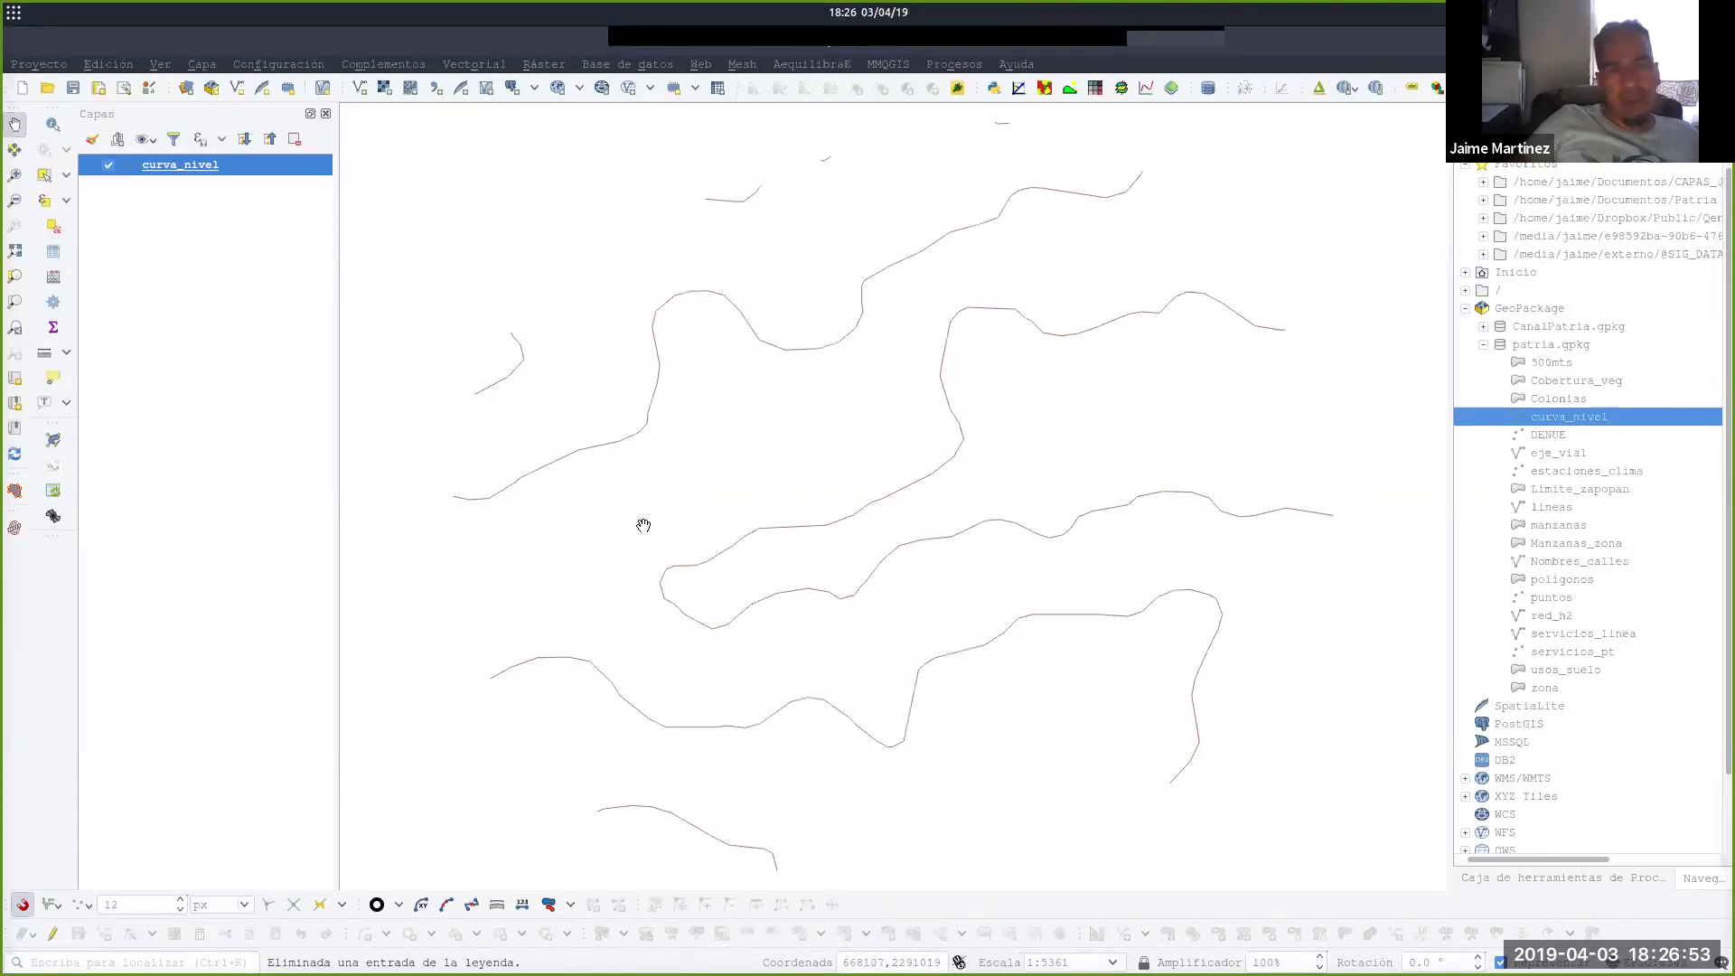
scroll(618, 434, "up", 1)
scroll(620, 436, "down", 1)
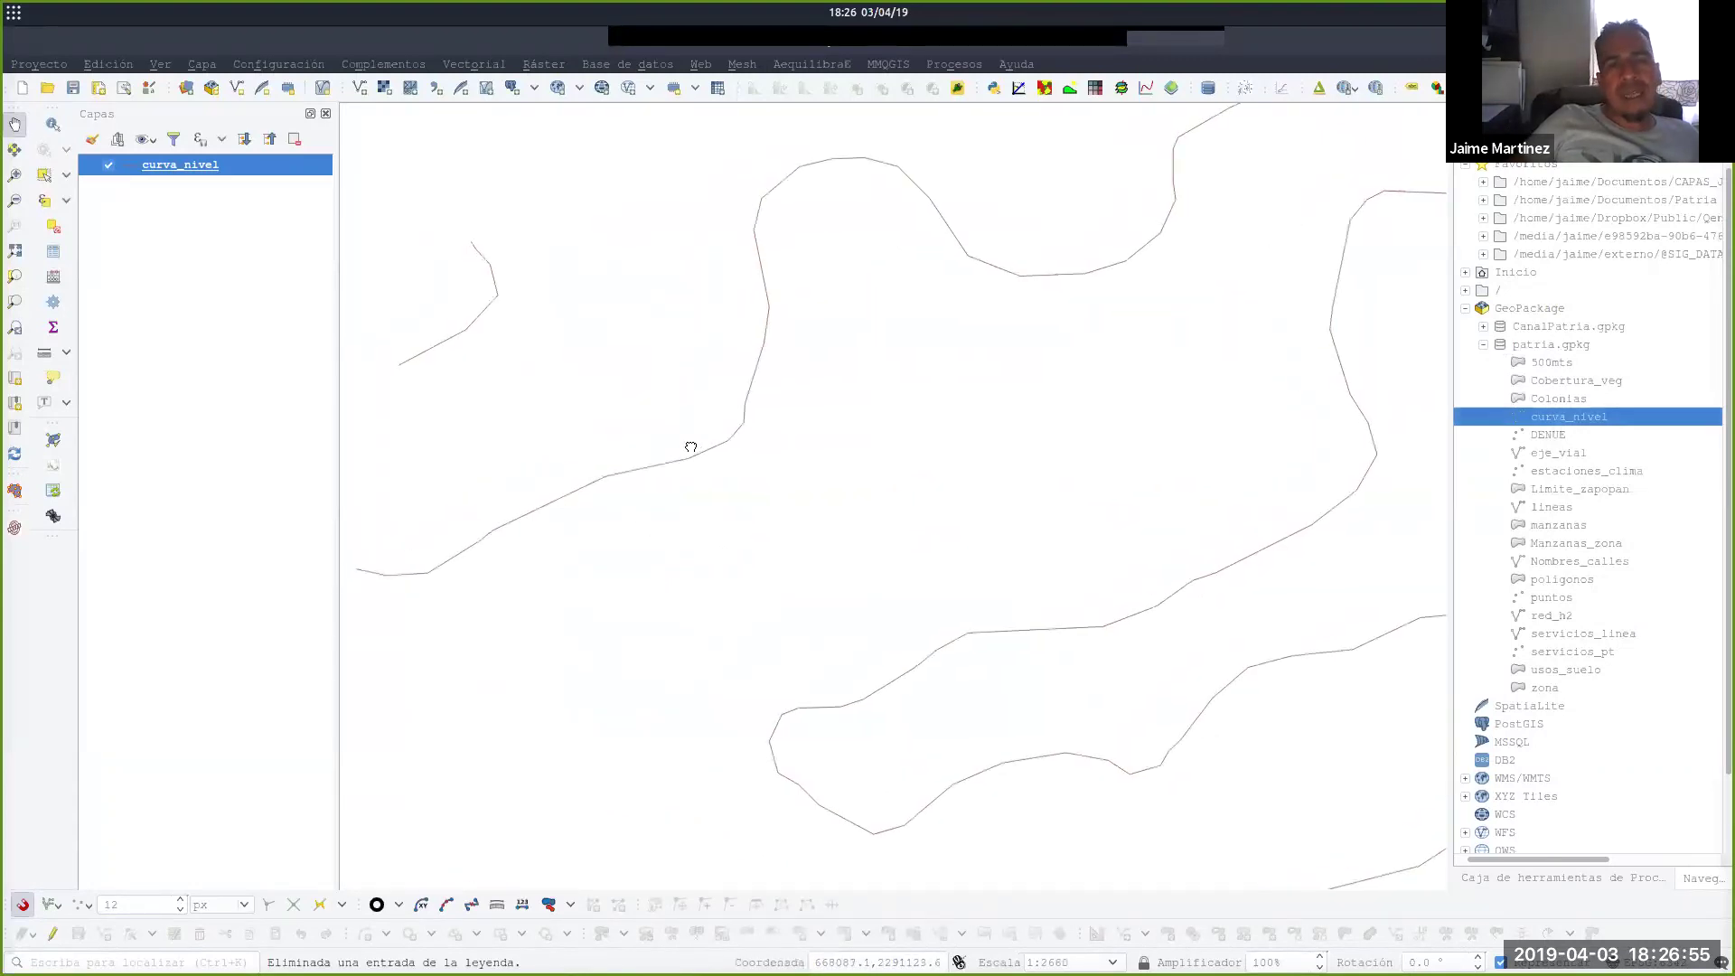
left_click_drag(611, 511, 595, 512)
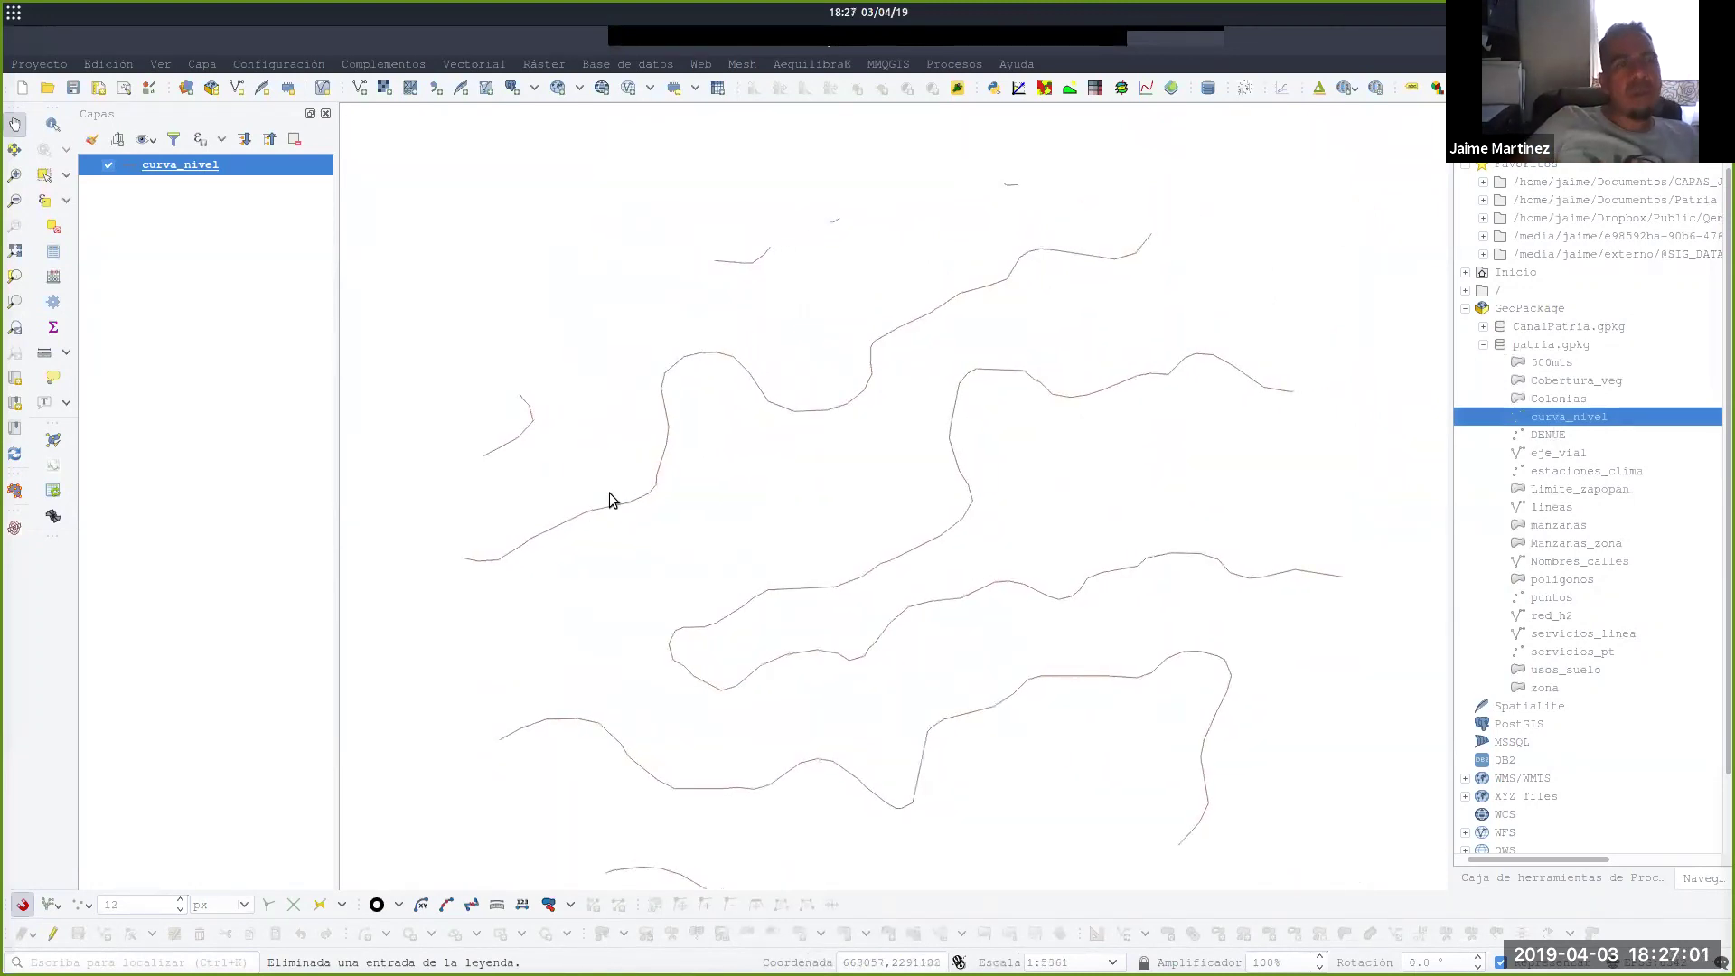
Search all plugins in the plugin manager for "chain" and select QChainage to show its details.
left_click(366, 63)
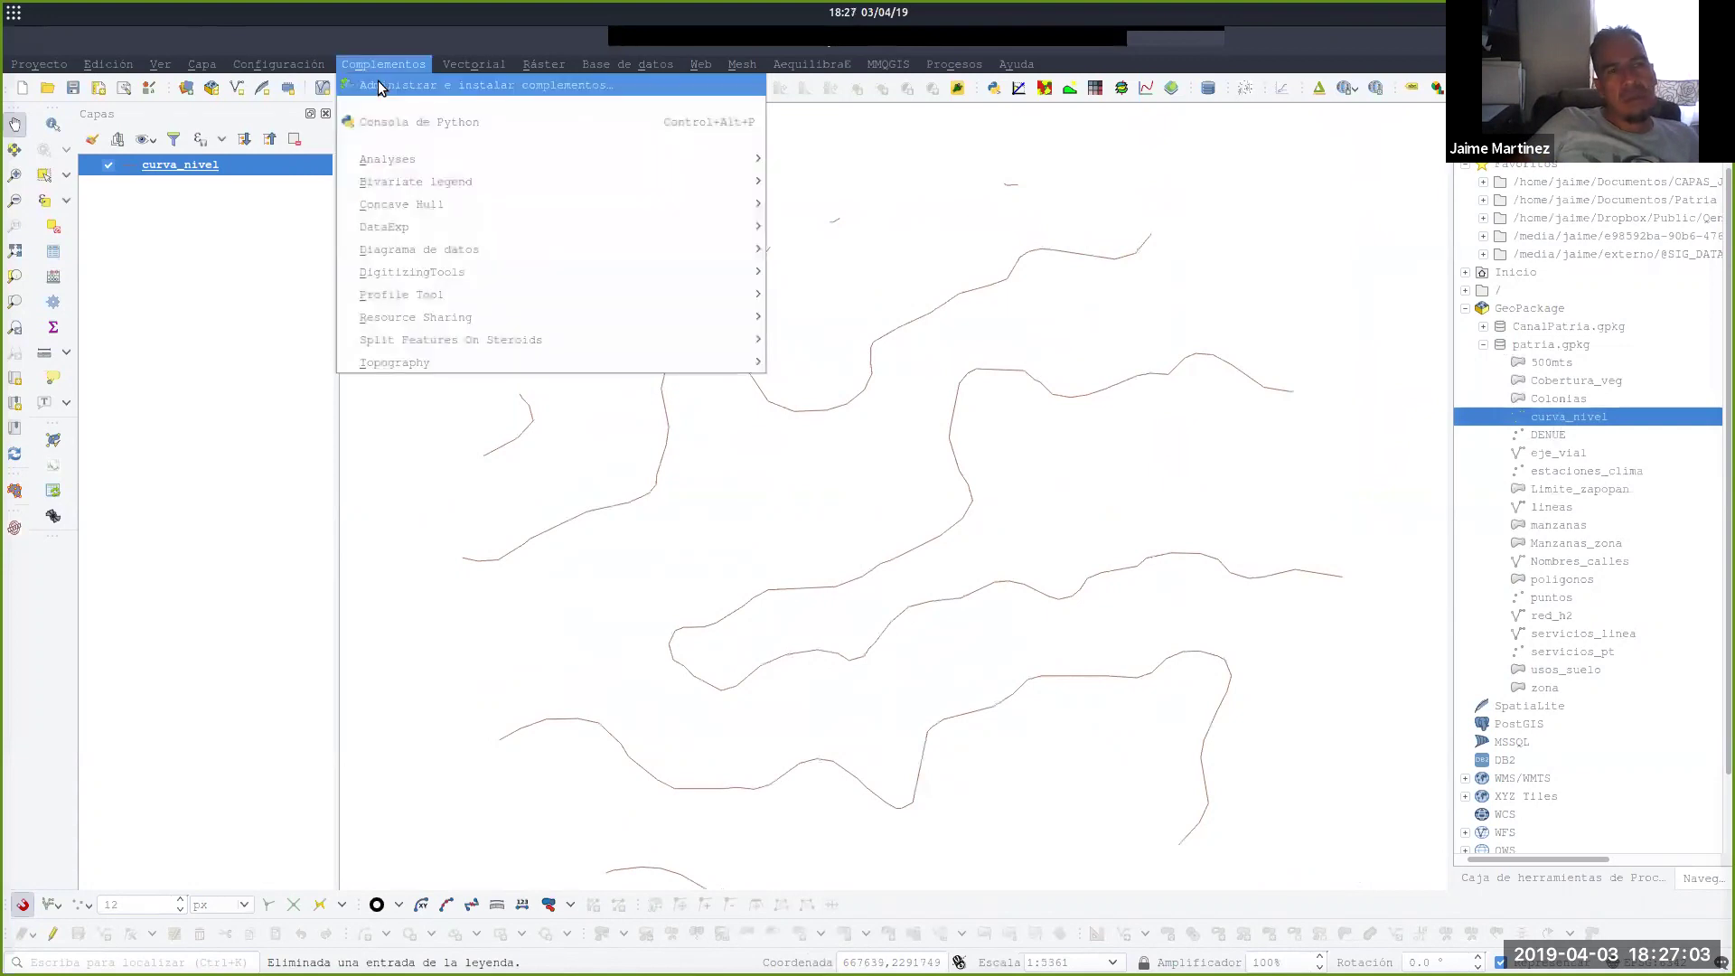
left_click(384, 86)
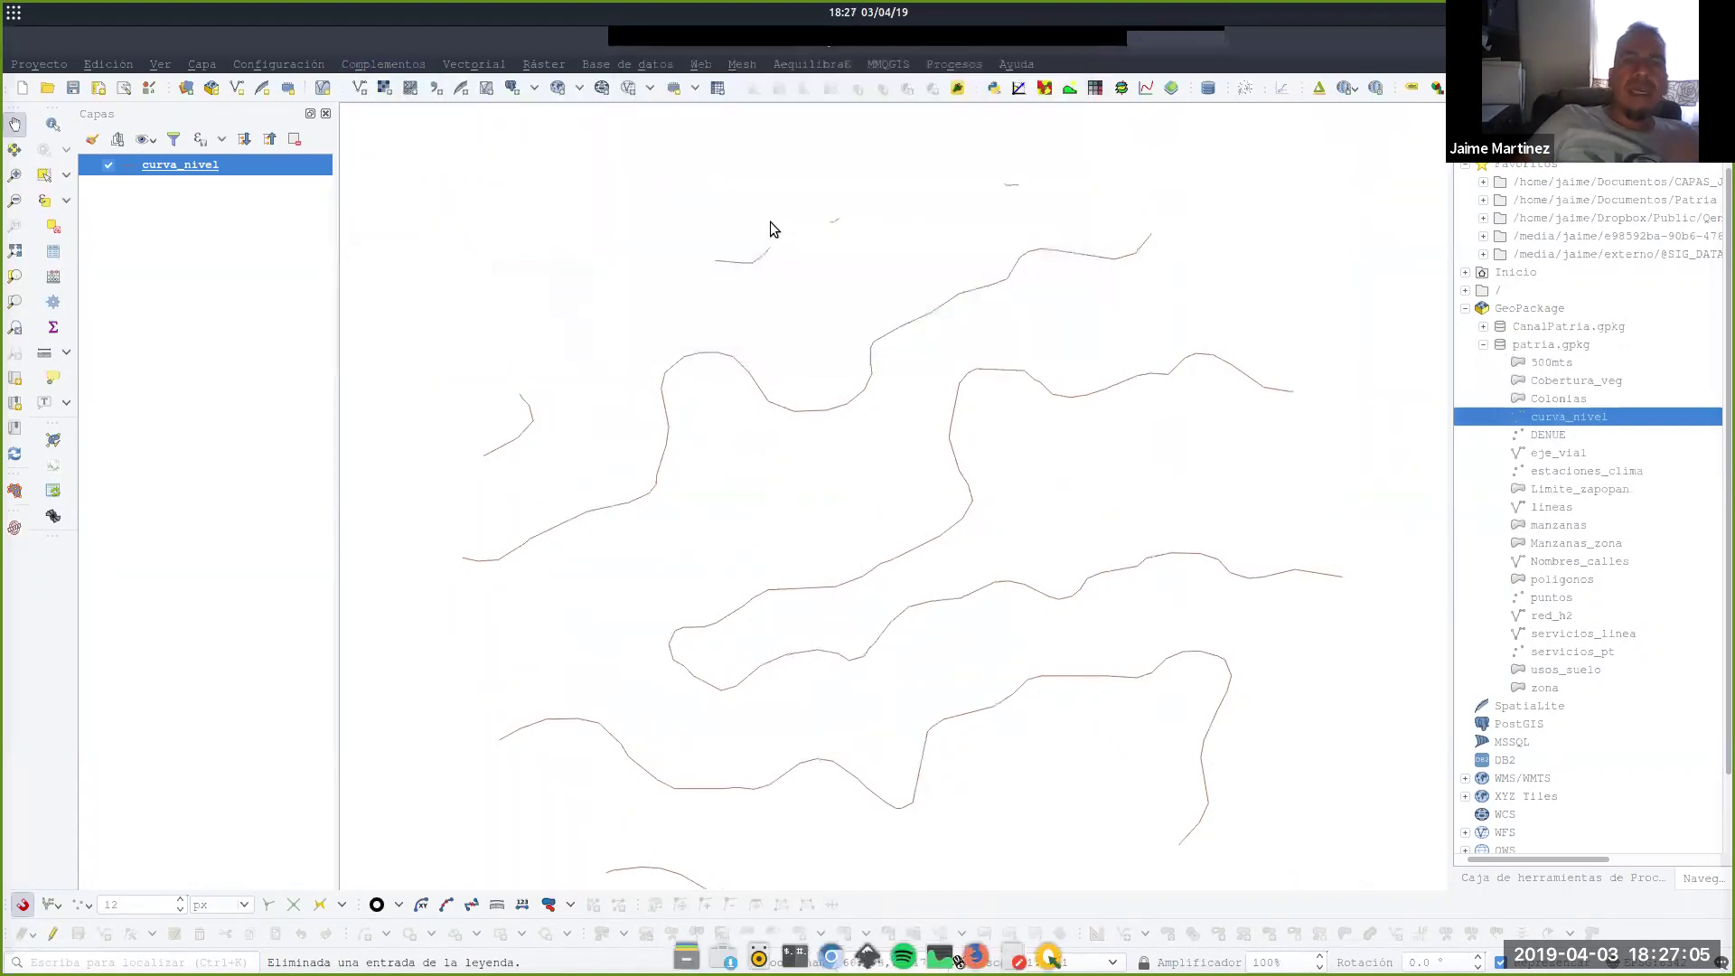
left_click_drag(720, 190, 748, 190)
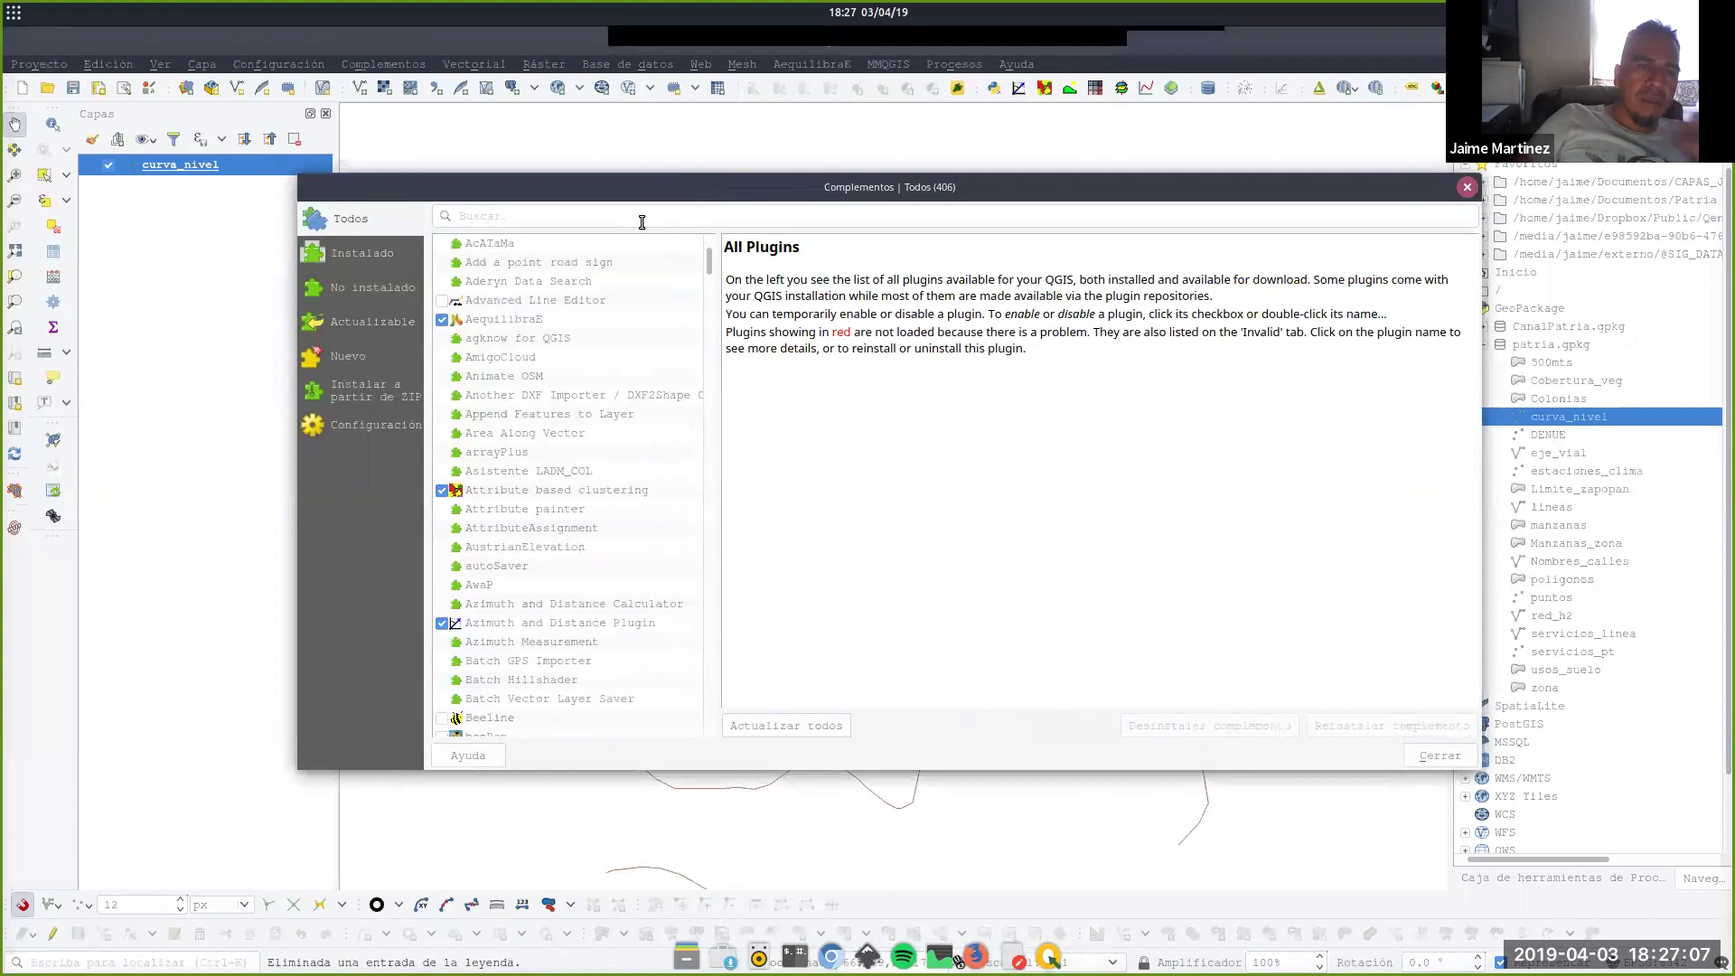
left_click(642, 222)
type("chain")
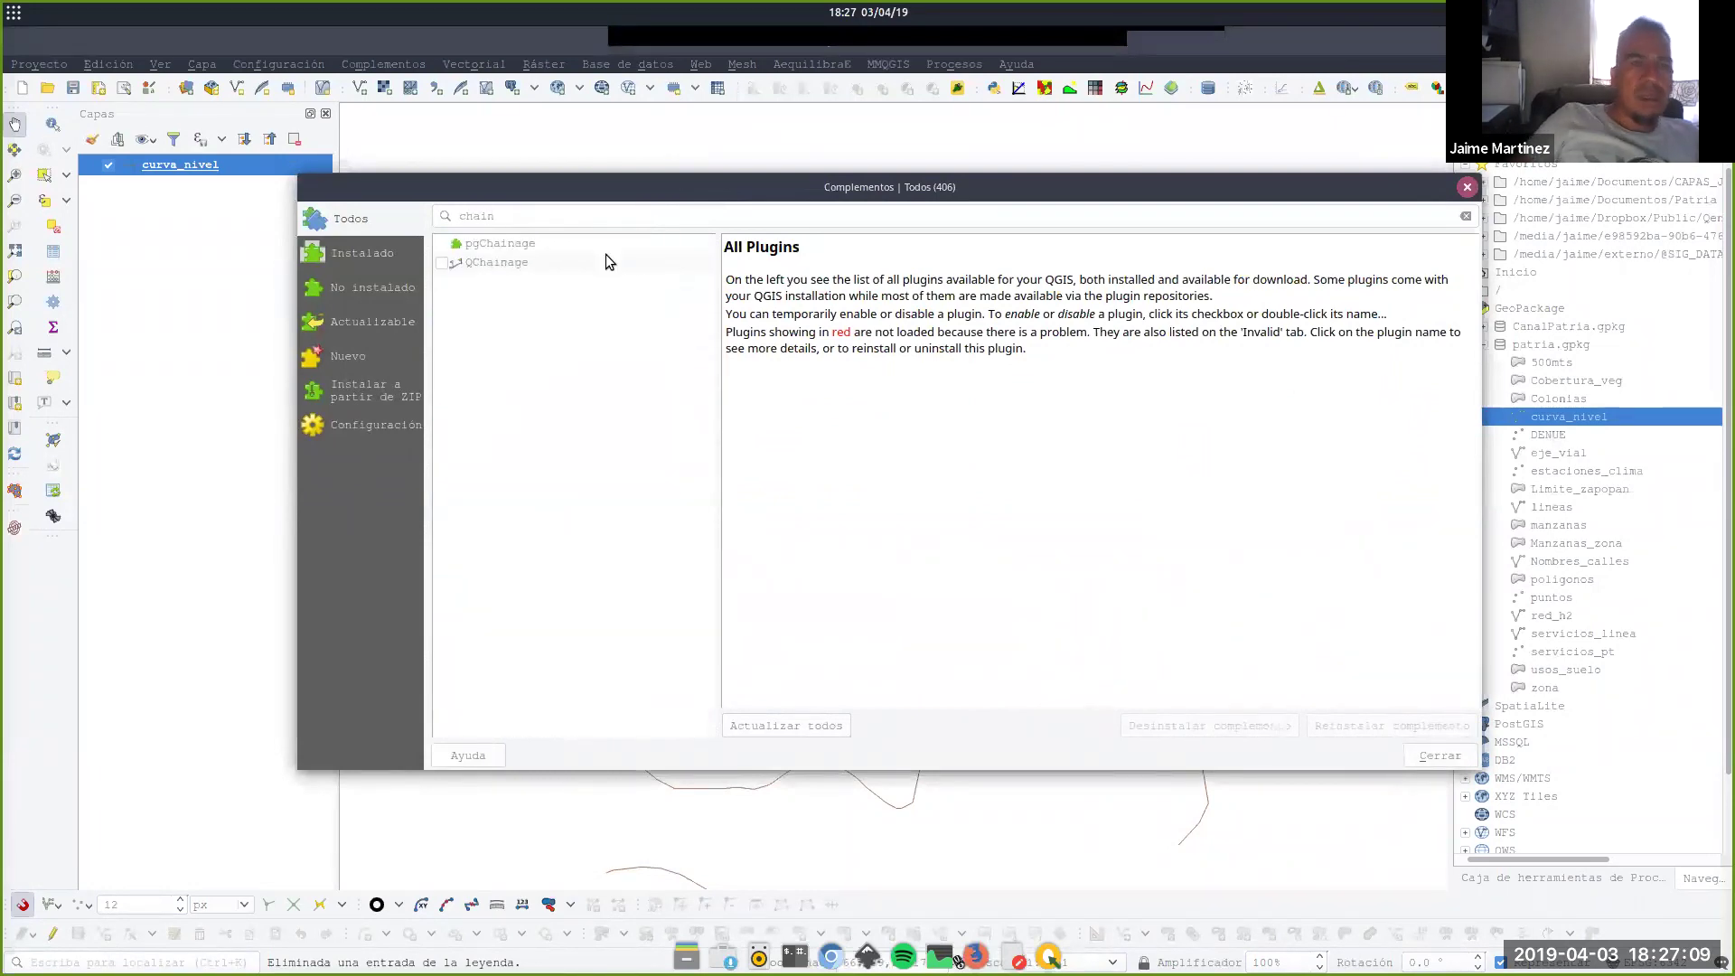
left_click(495, 263)
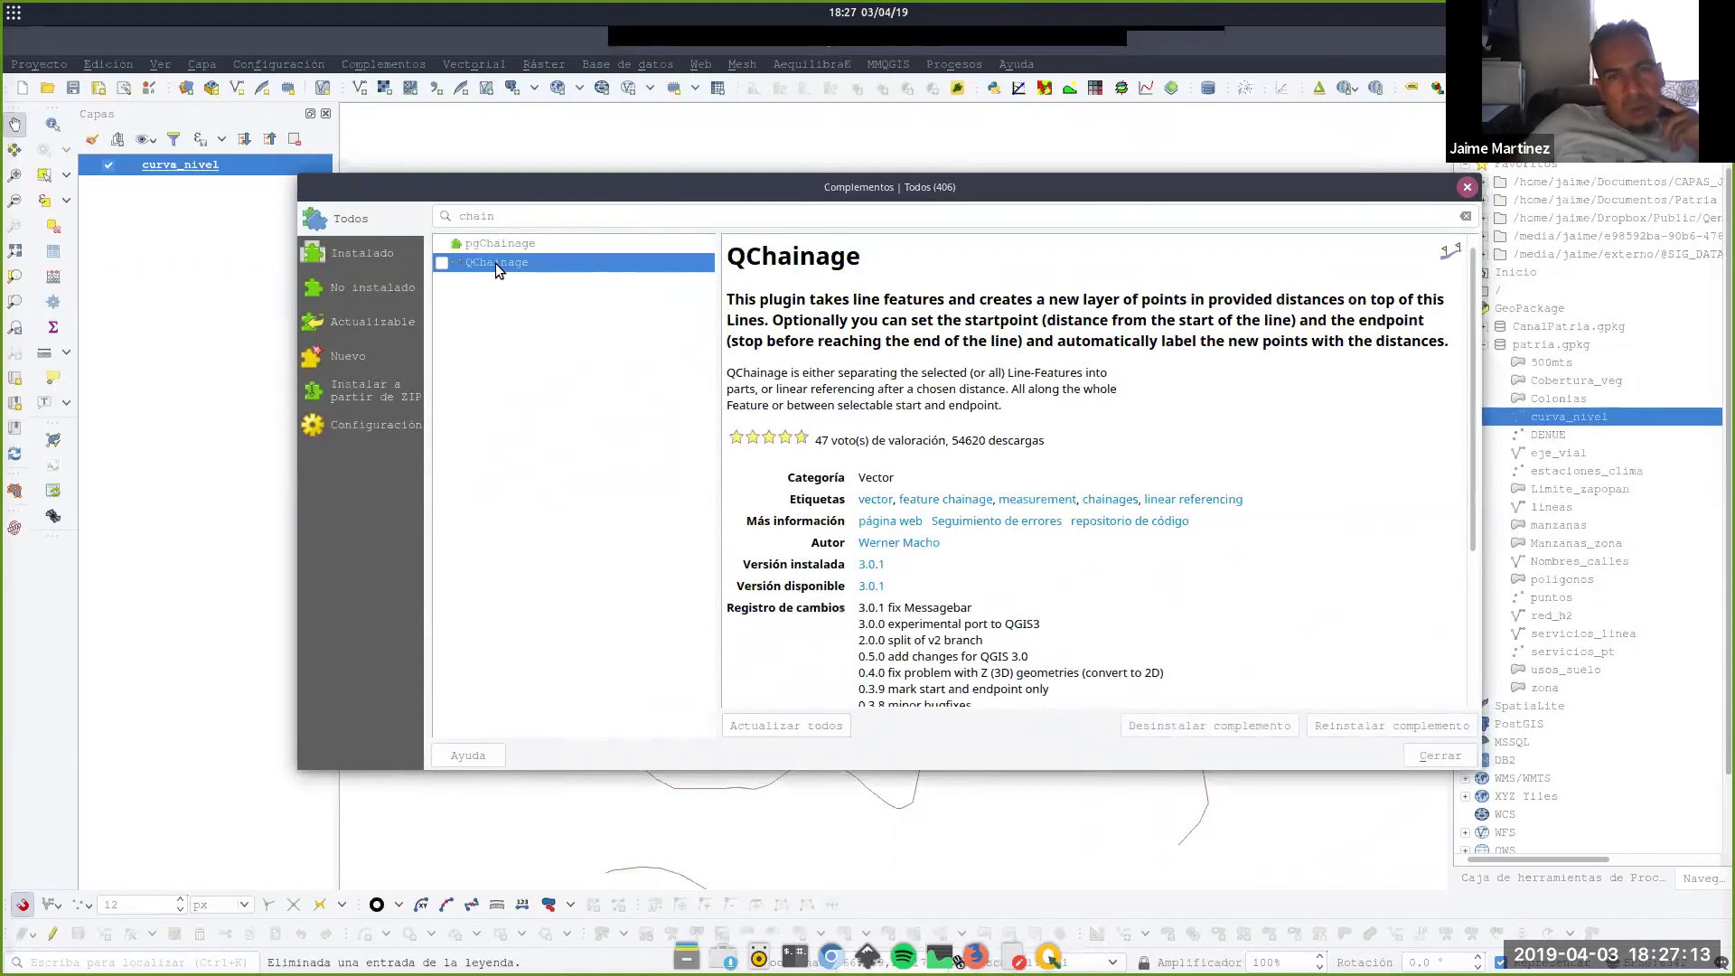
Enable the QChainage plugin and close the plugin manager.
left_click(443, 263)
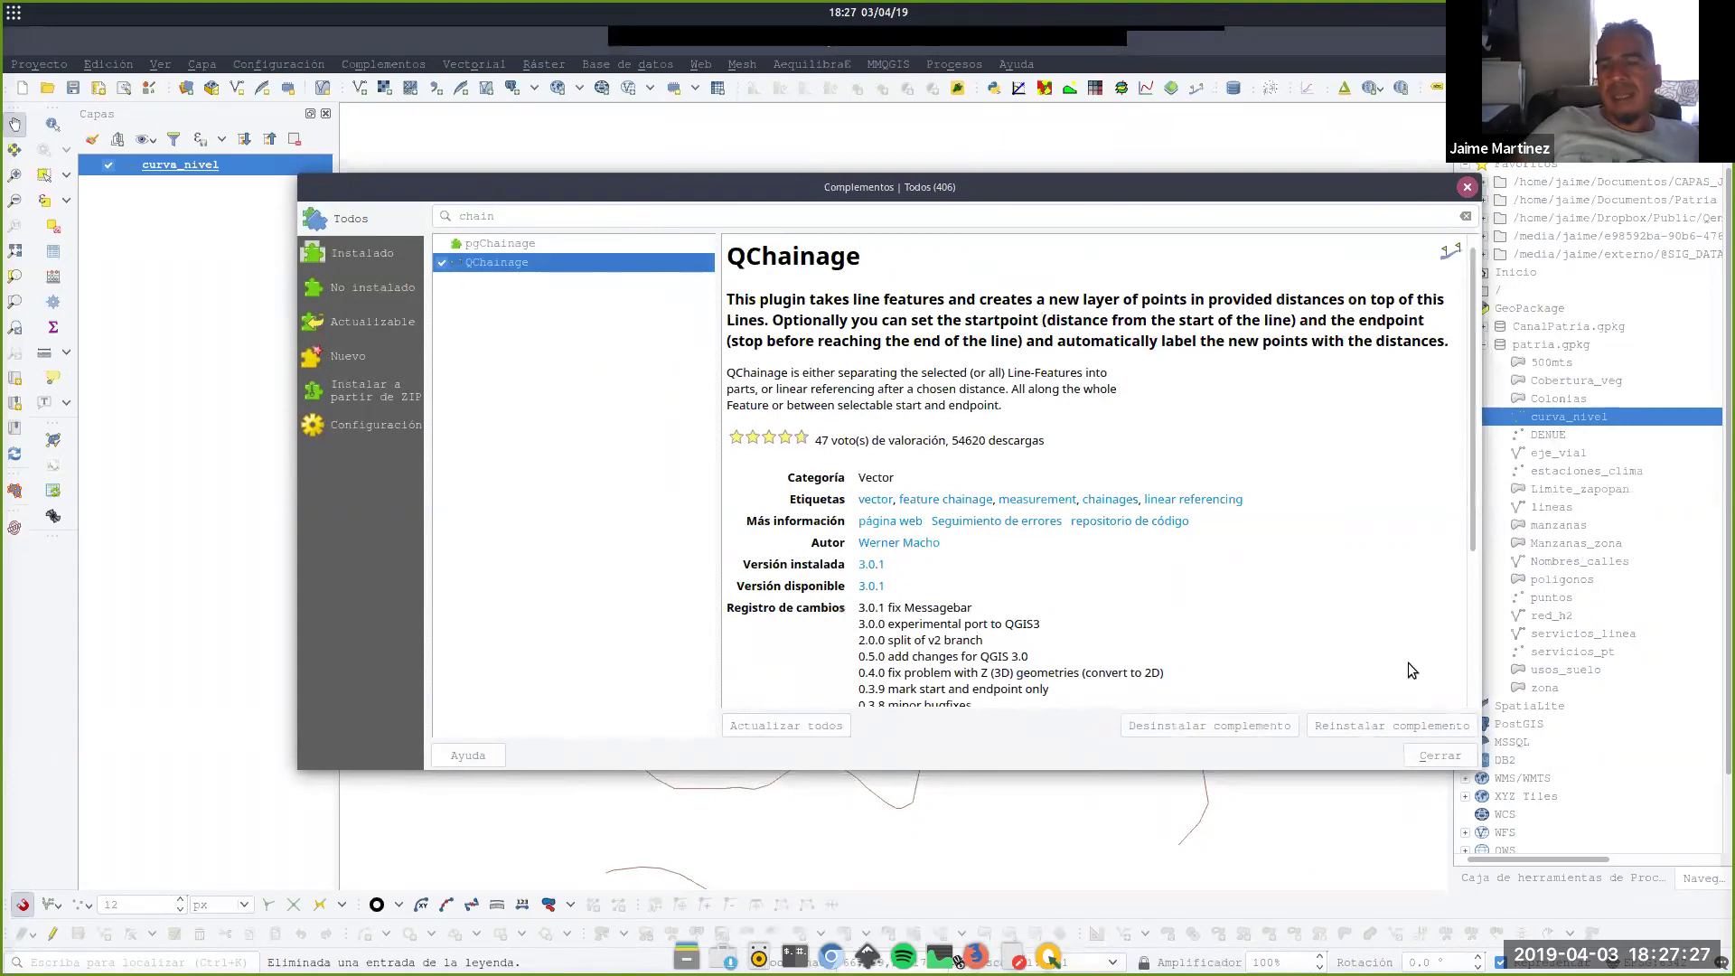
left_click(1435, 757)
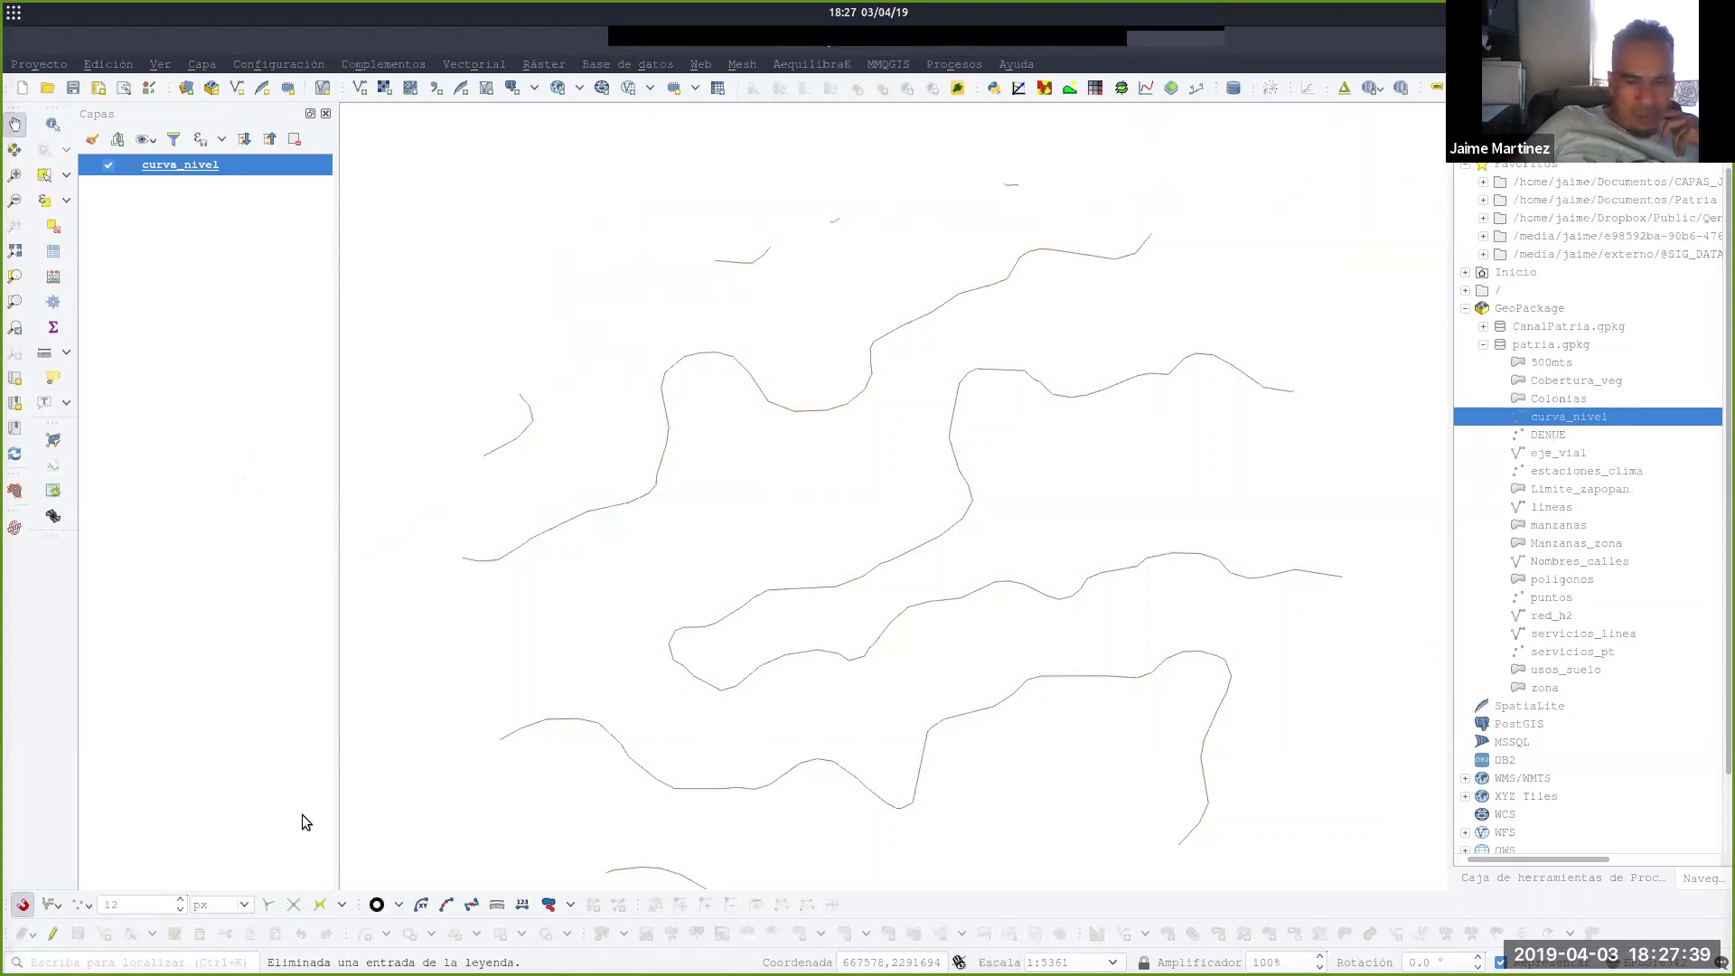
Run QChainage on the curva_nivel layer to create points every 100 metres in the output layer chain_curva_nivel.
left_click(1195, 89)
left_click_drag(861, 331, 653, 206)
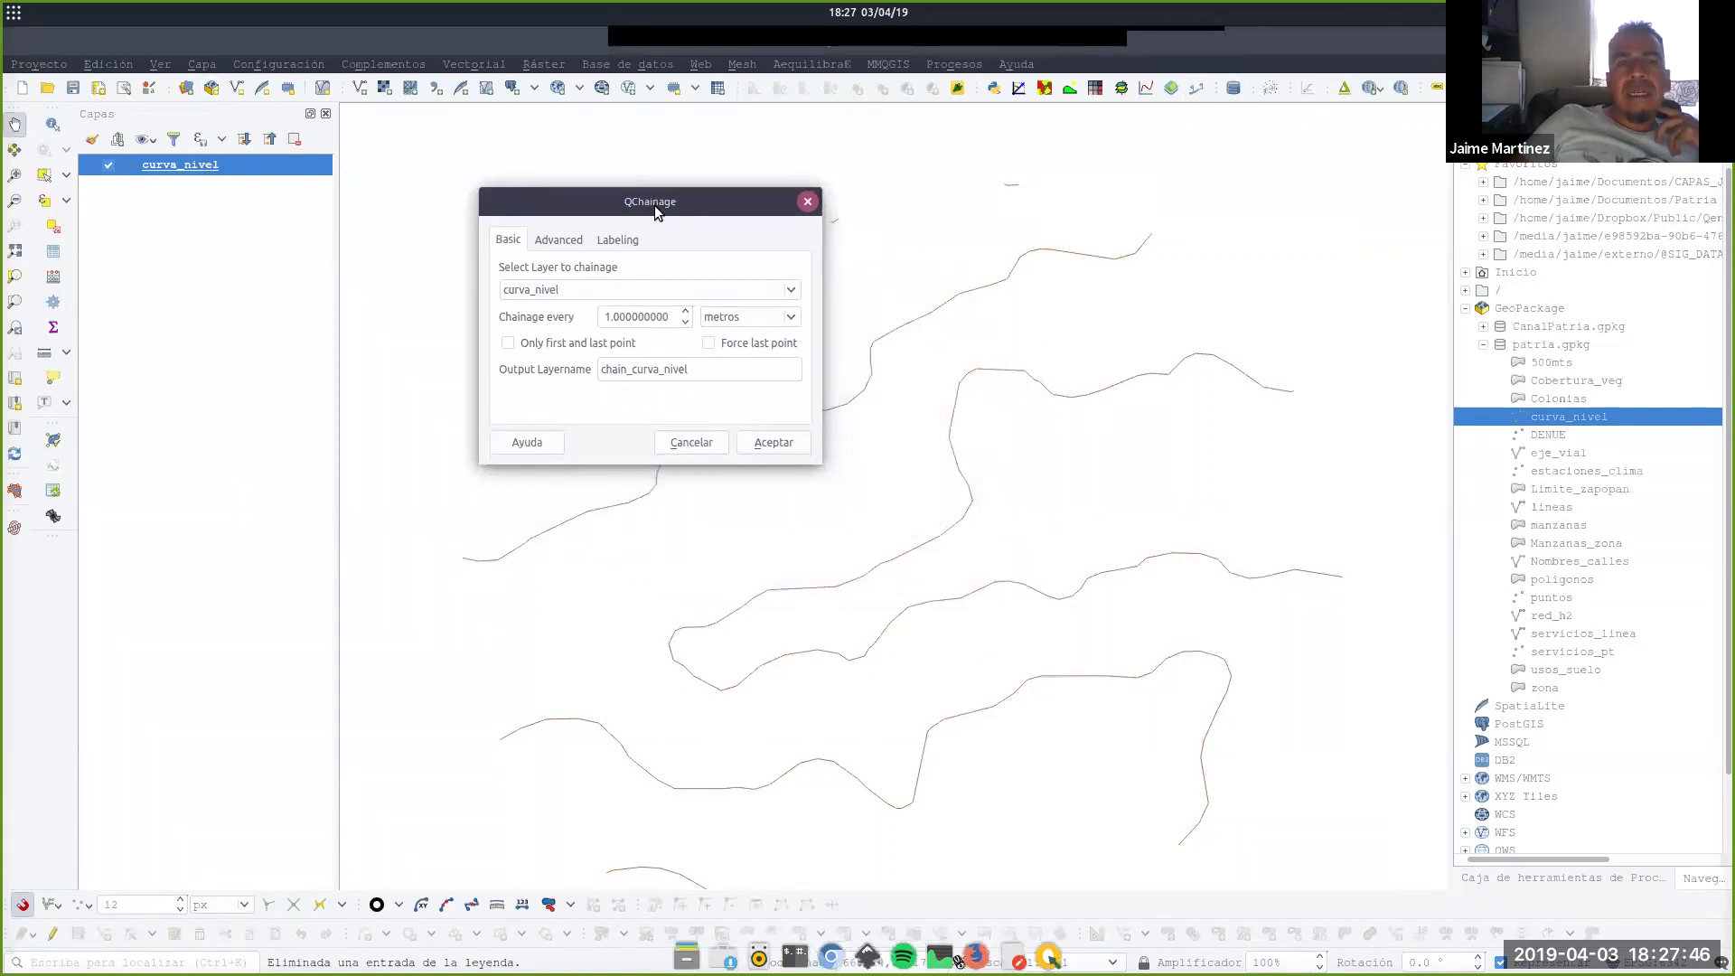
left_click(546, 289)
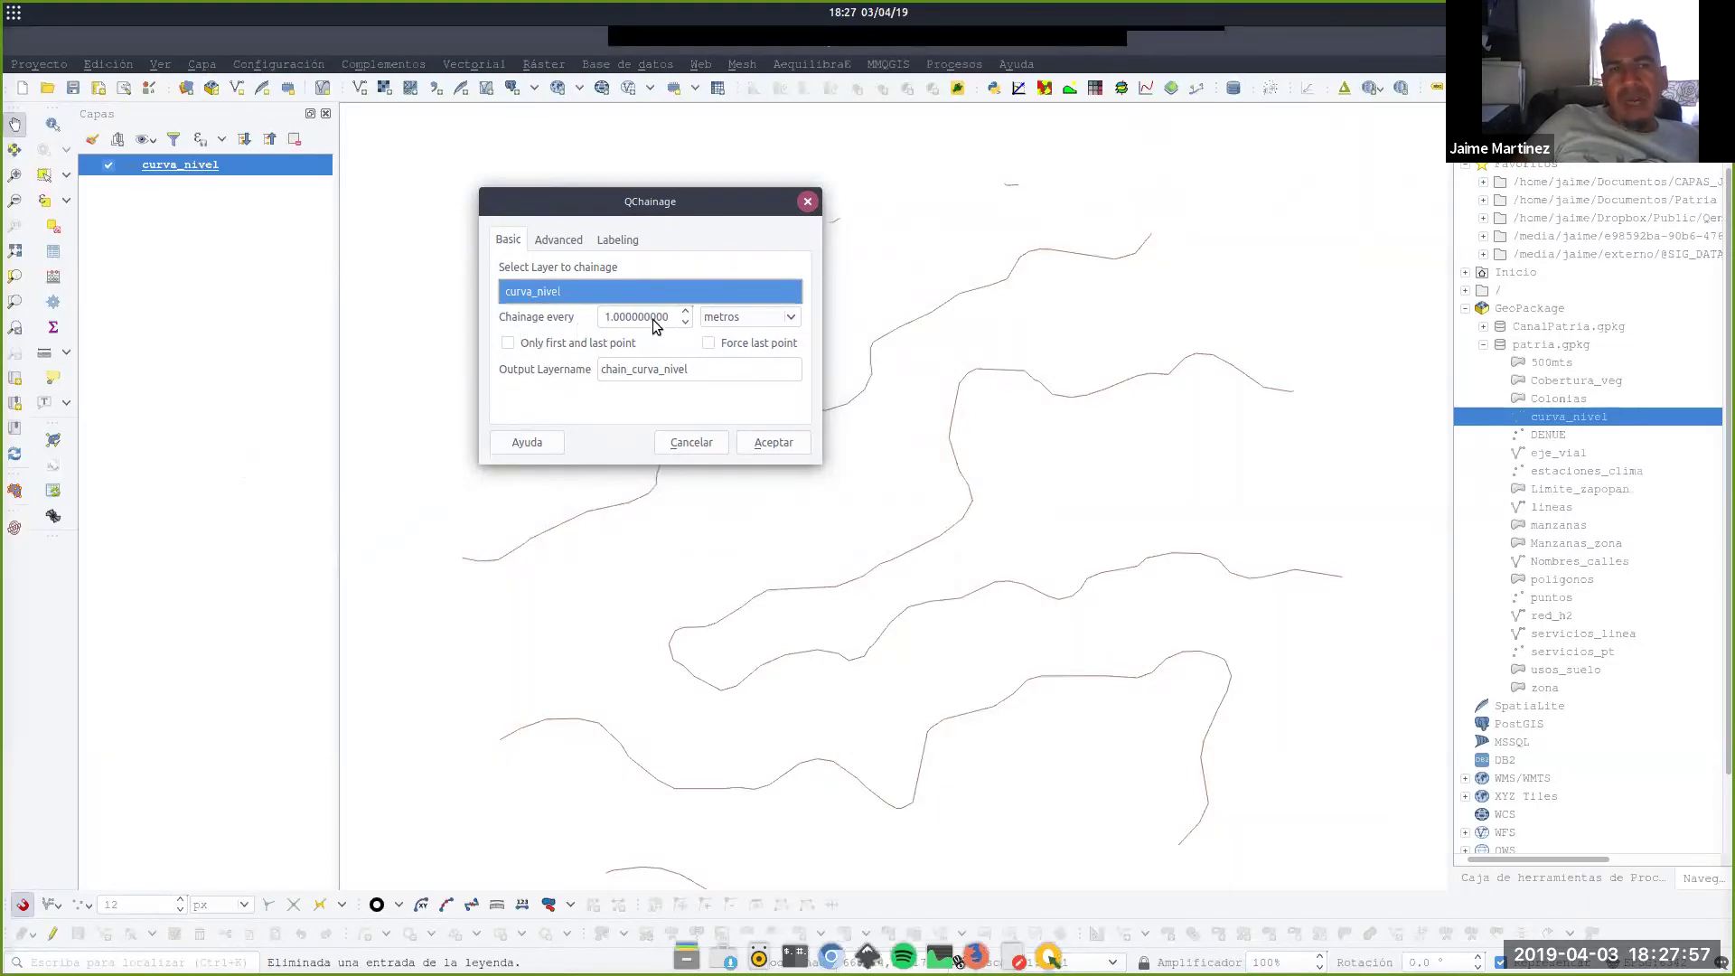
left_click(625, 317)
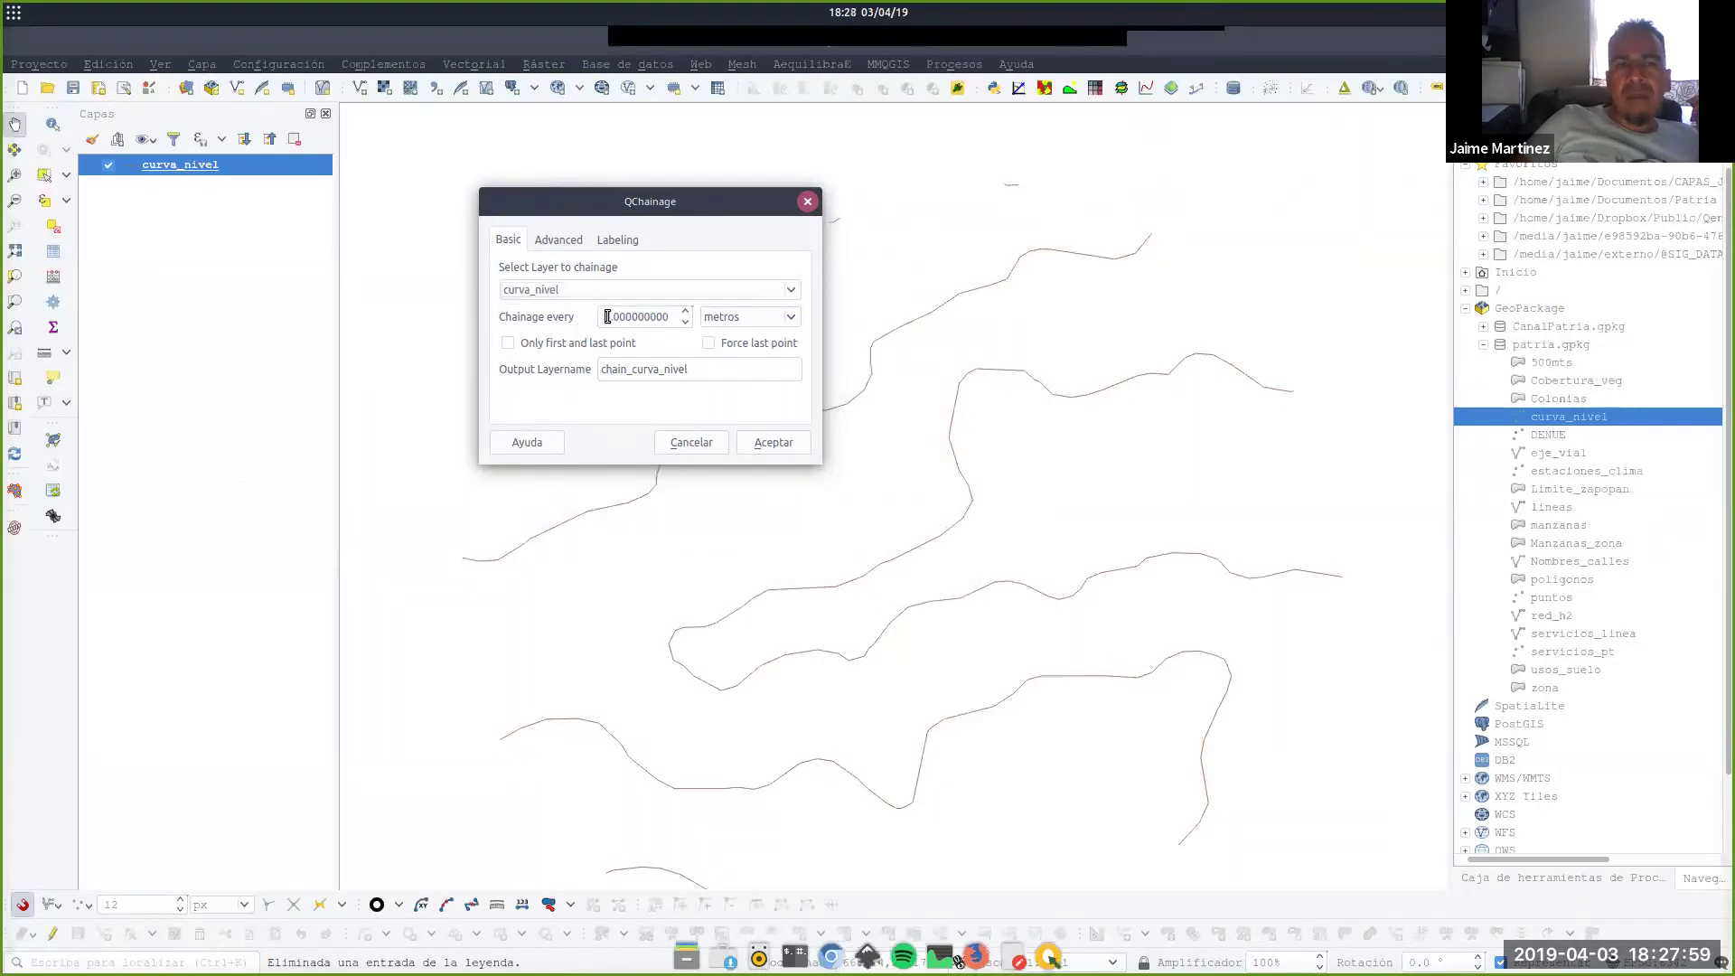
left_click_drag(604, 316, 691, 321)
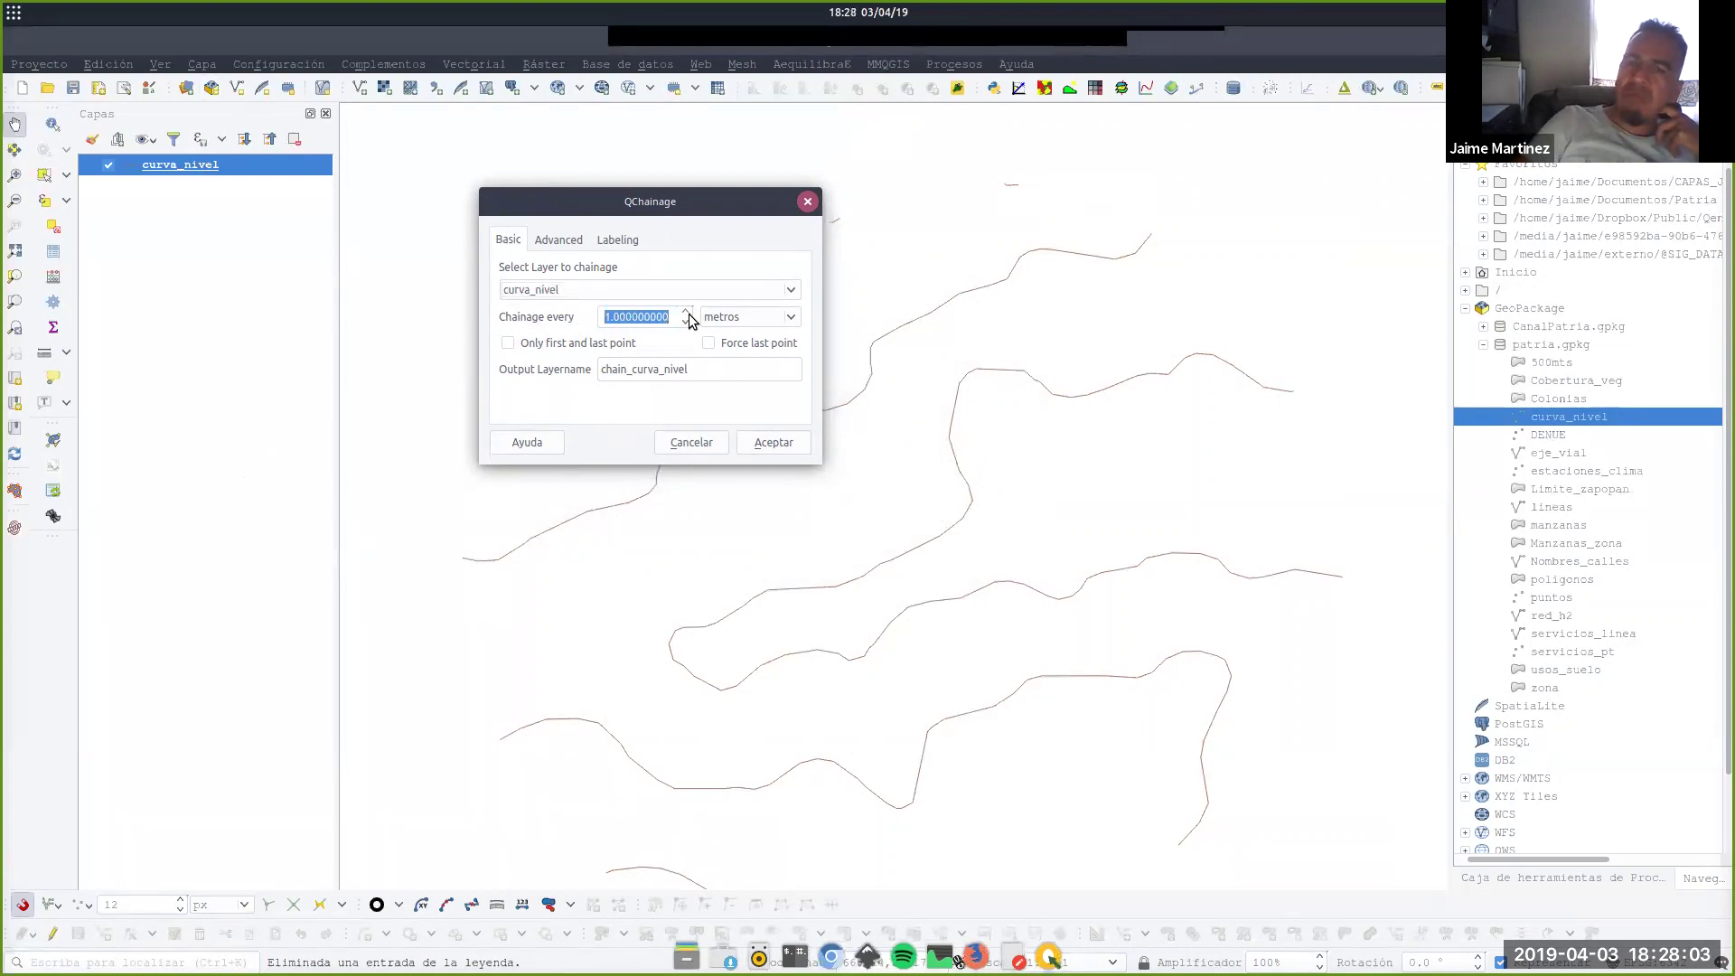
type("100")
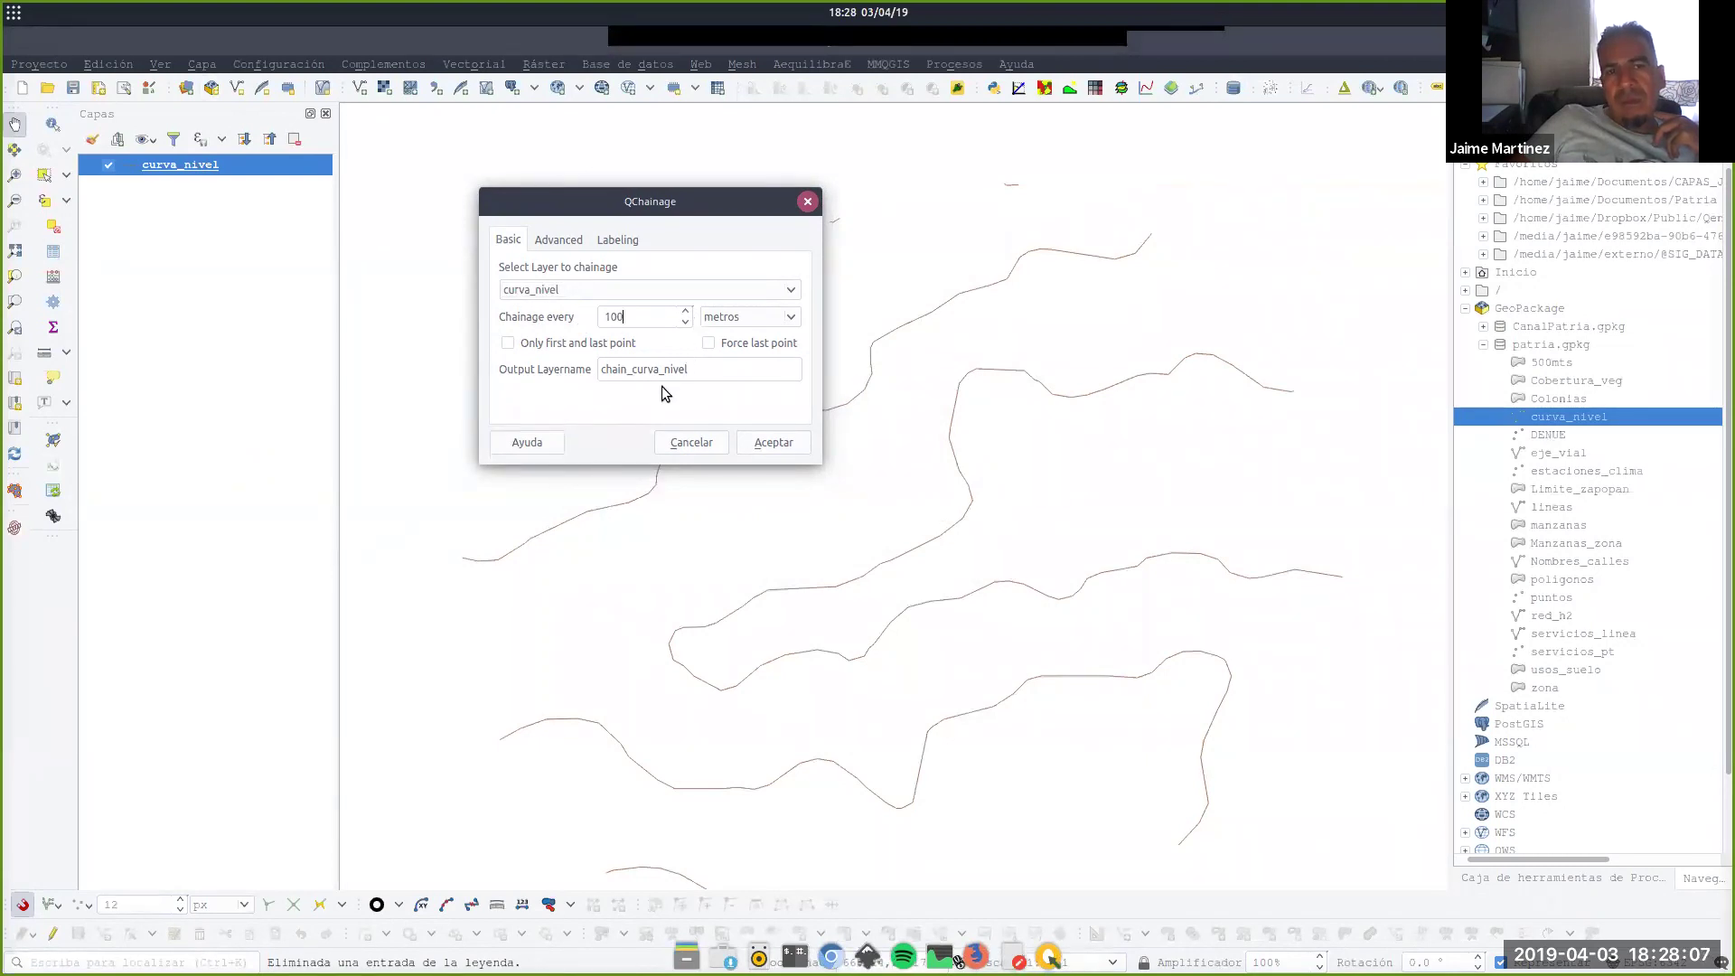
left_click(775, 443)
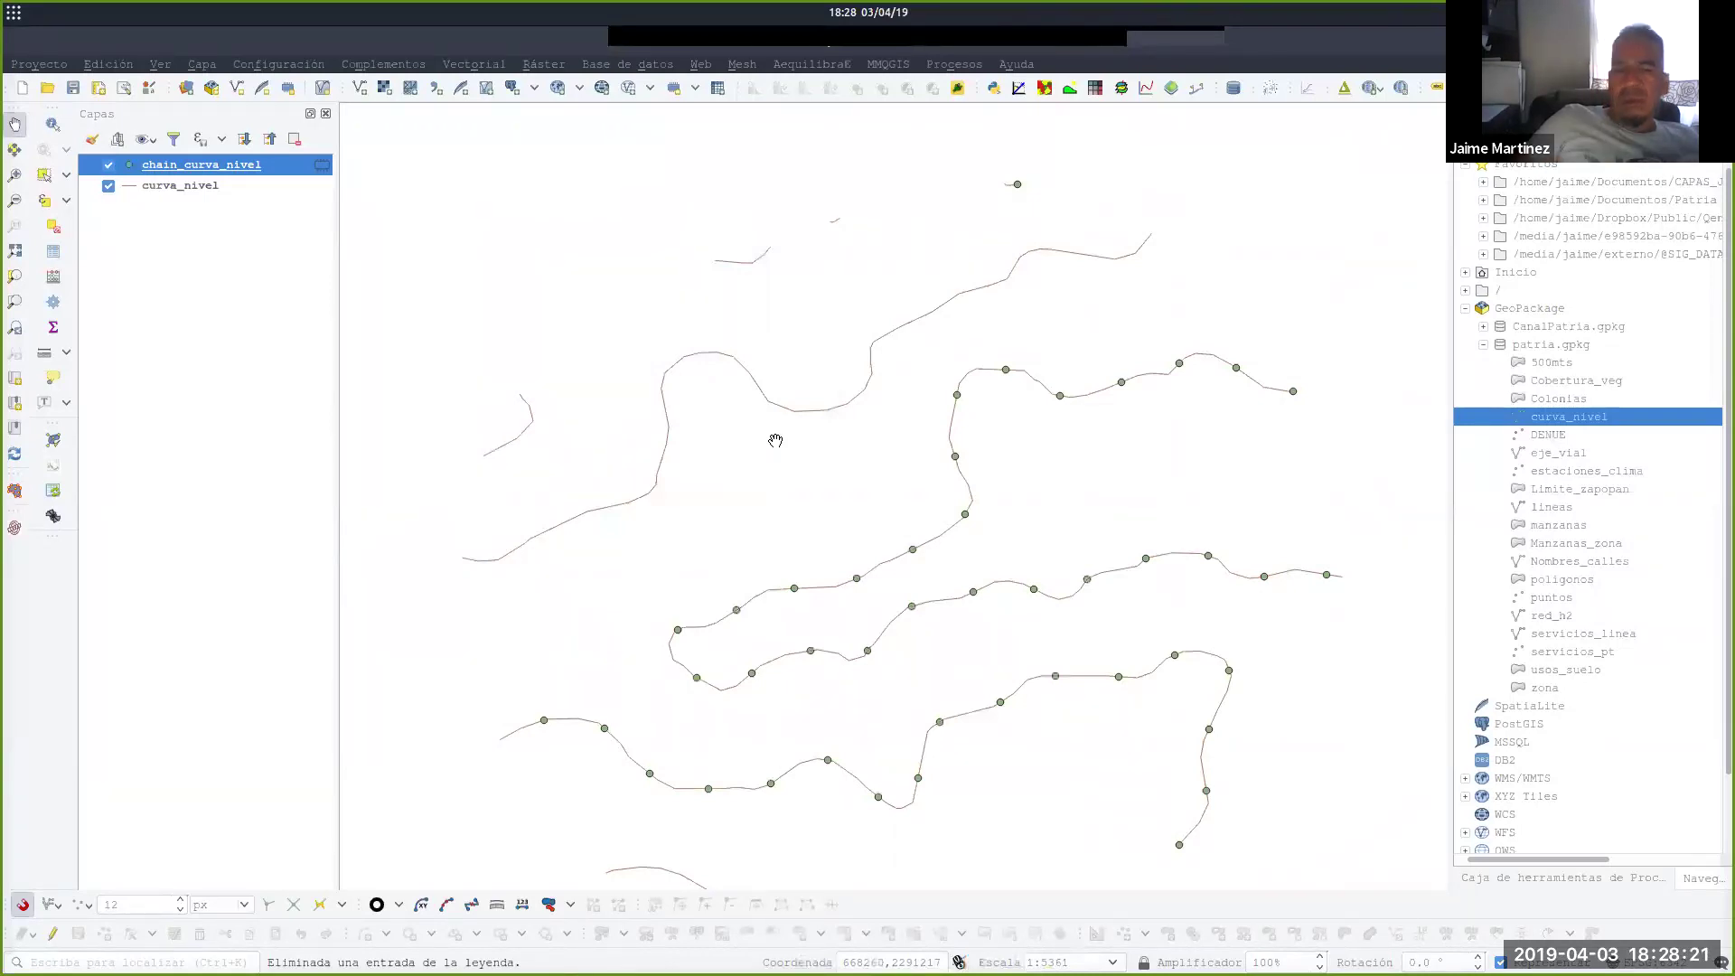
Run QChainage on curva_nivel with Only first and last point and Force last point enabled, and hide the earlier chain_curva_nivel layer.
scroll(876, 806, "up", 4)
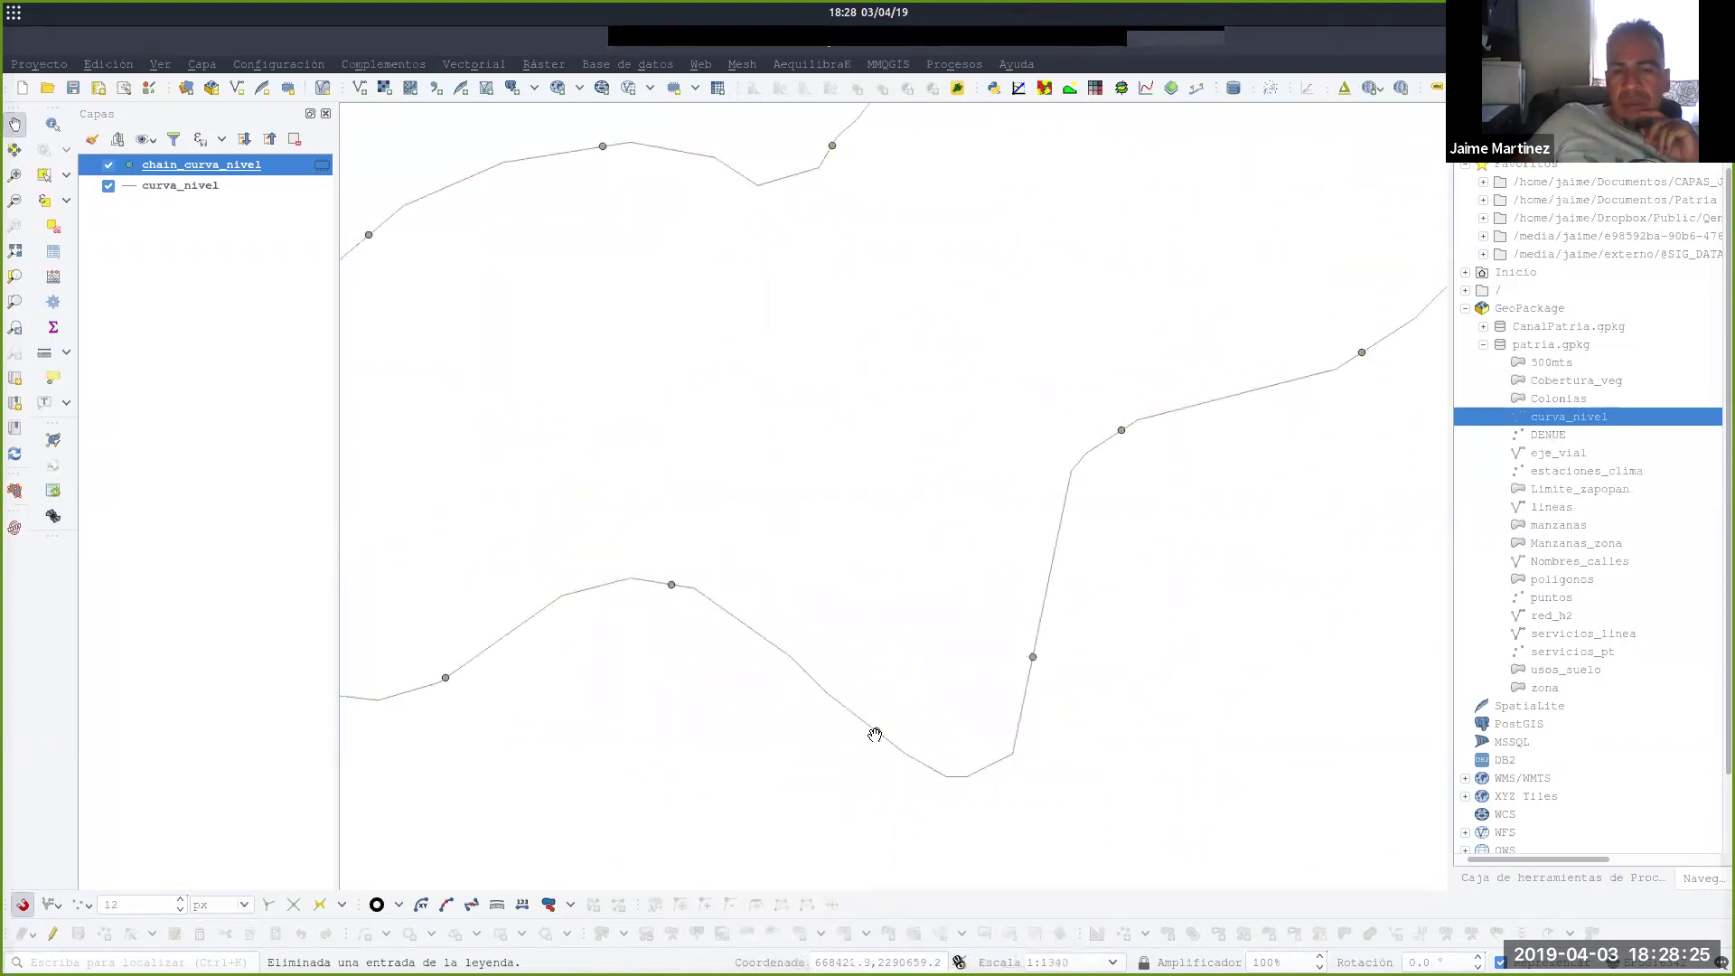
left_click_drag(876, 730, 813, 600)
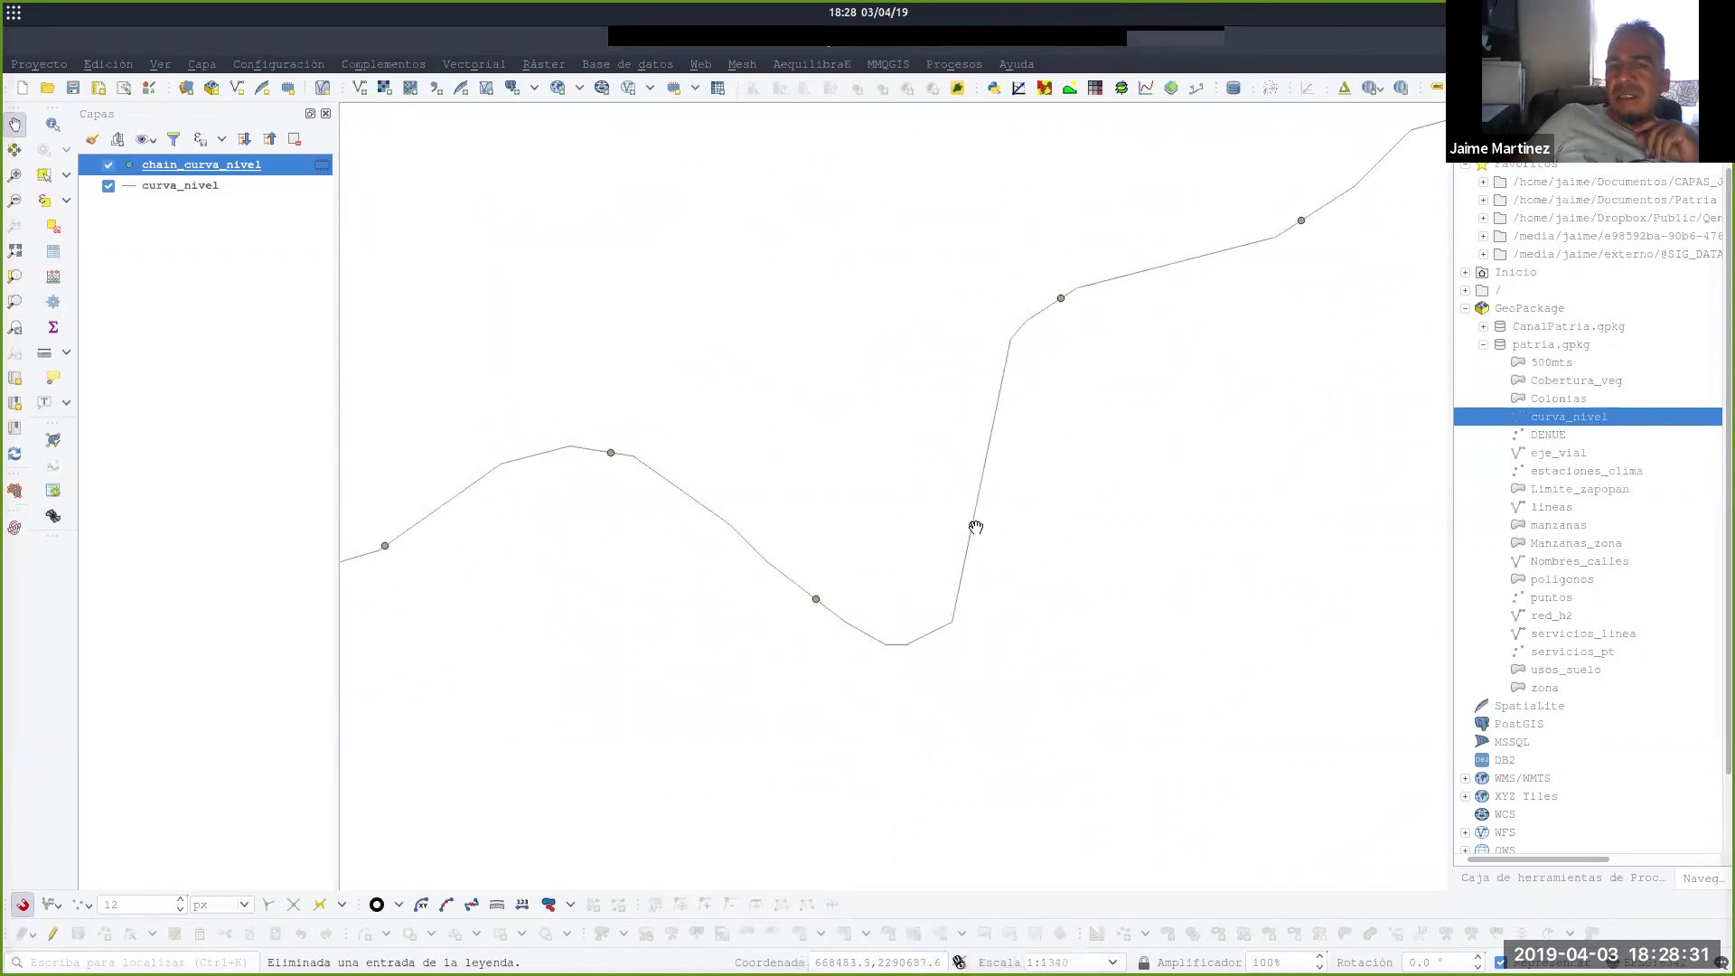
left_click_drag(1281, 334, 856, 453)
scroll(974, 496, "down", 1)
scroll(974, 496, "down", 1)
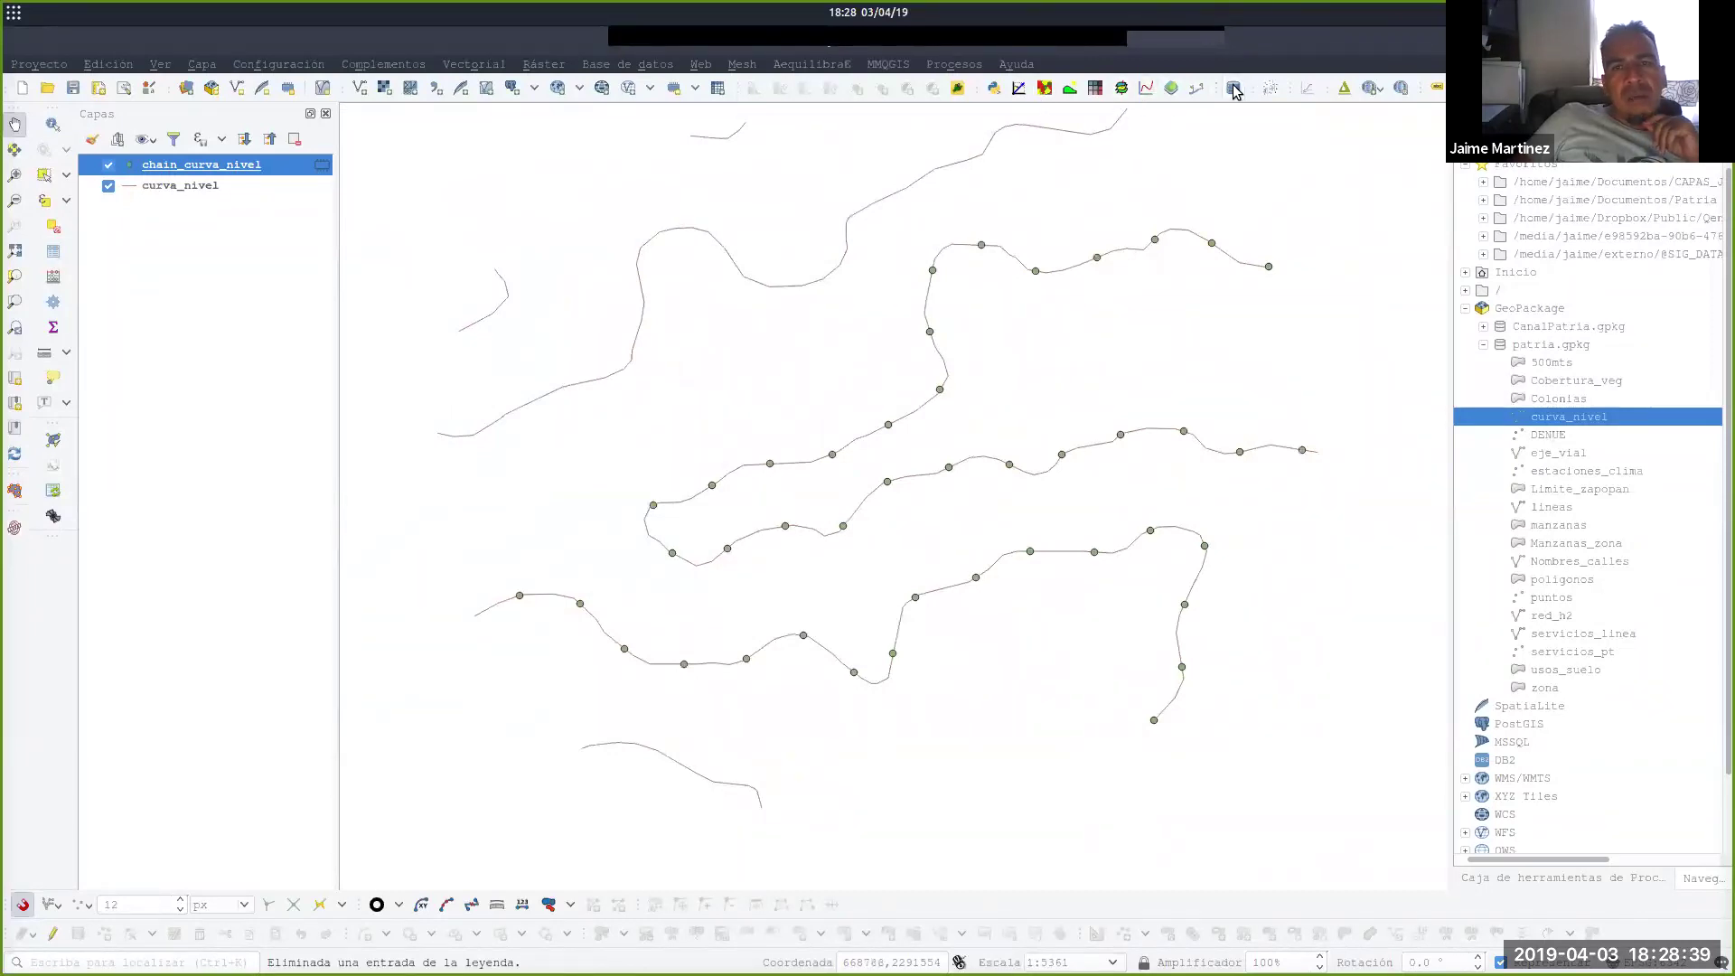
left_click(1195, 90)
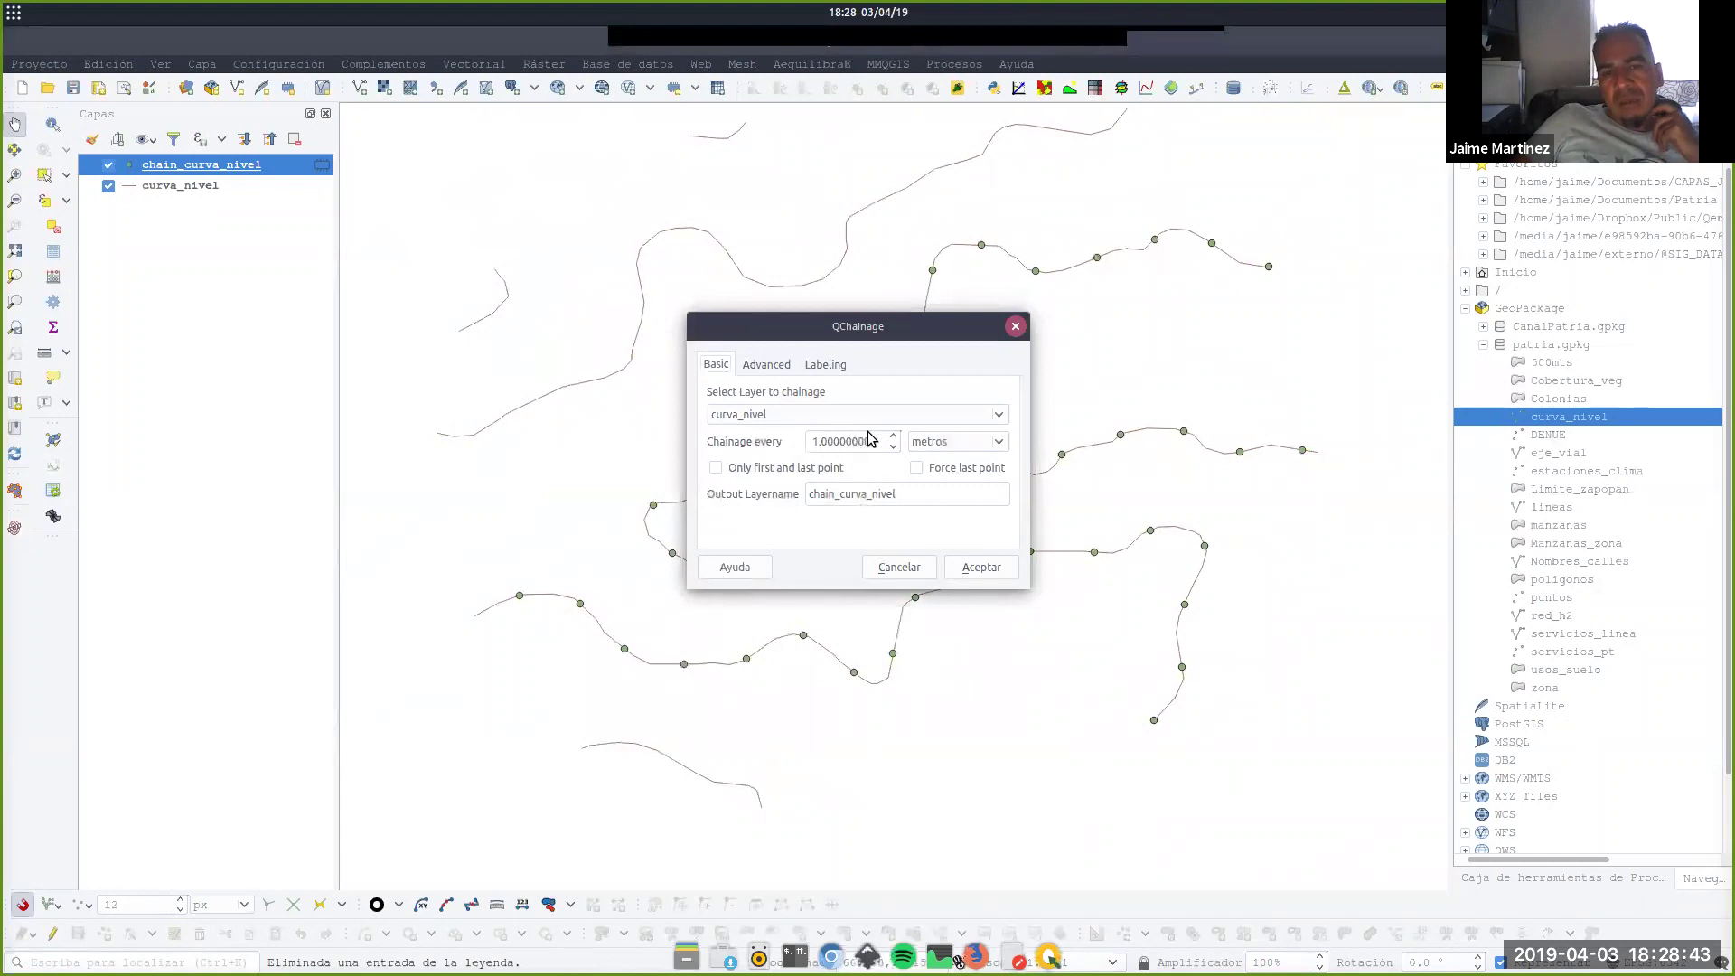
left_click(719, 469)
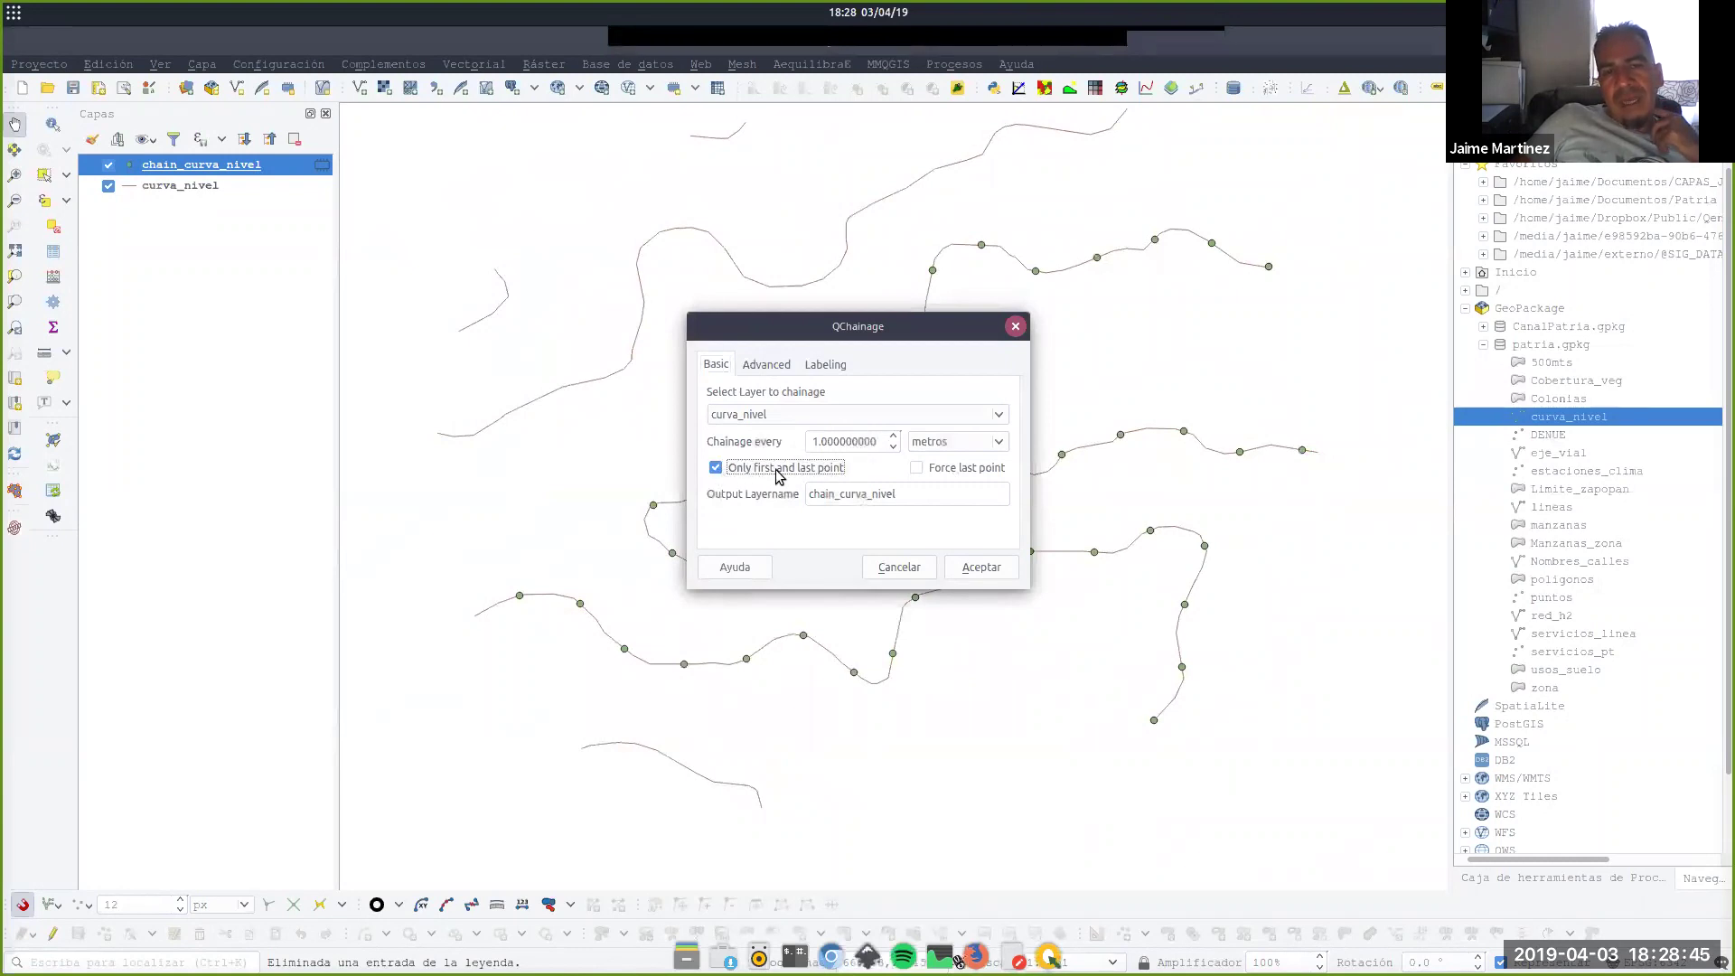
left_click(918, 469)
left_click(976, 567)
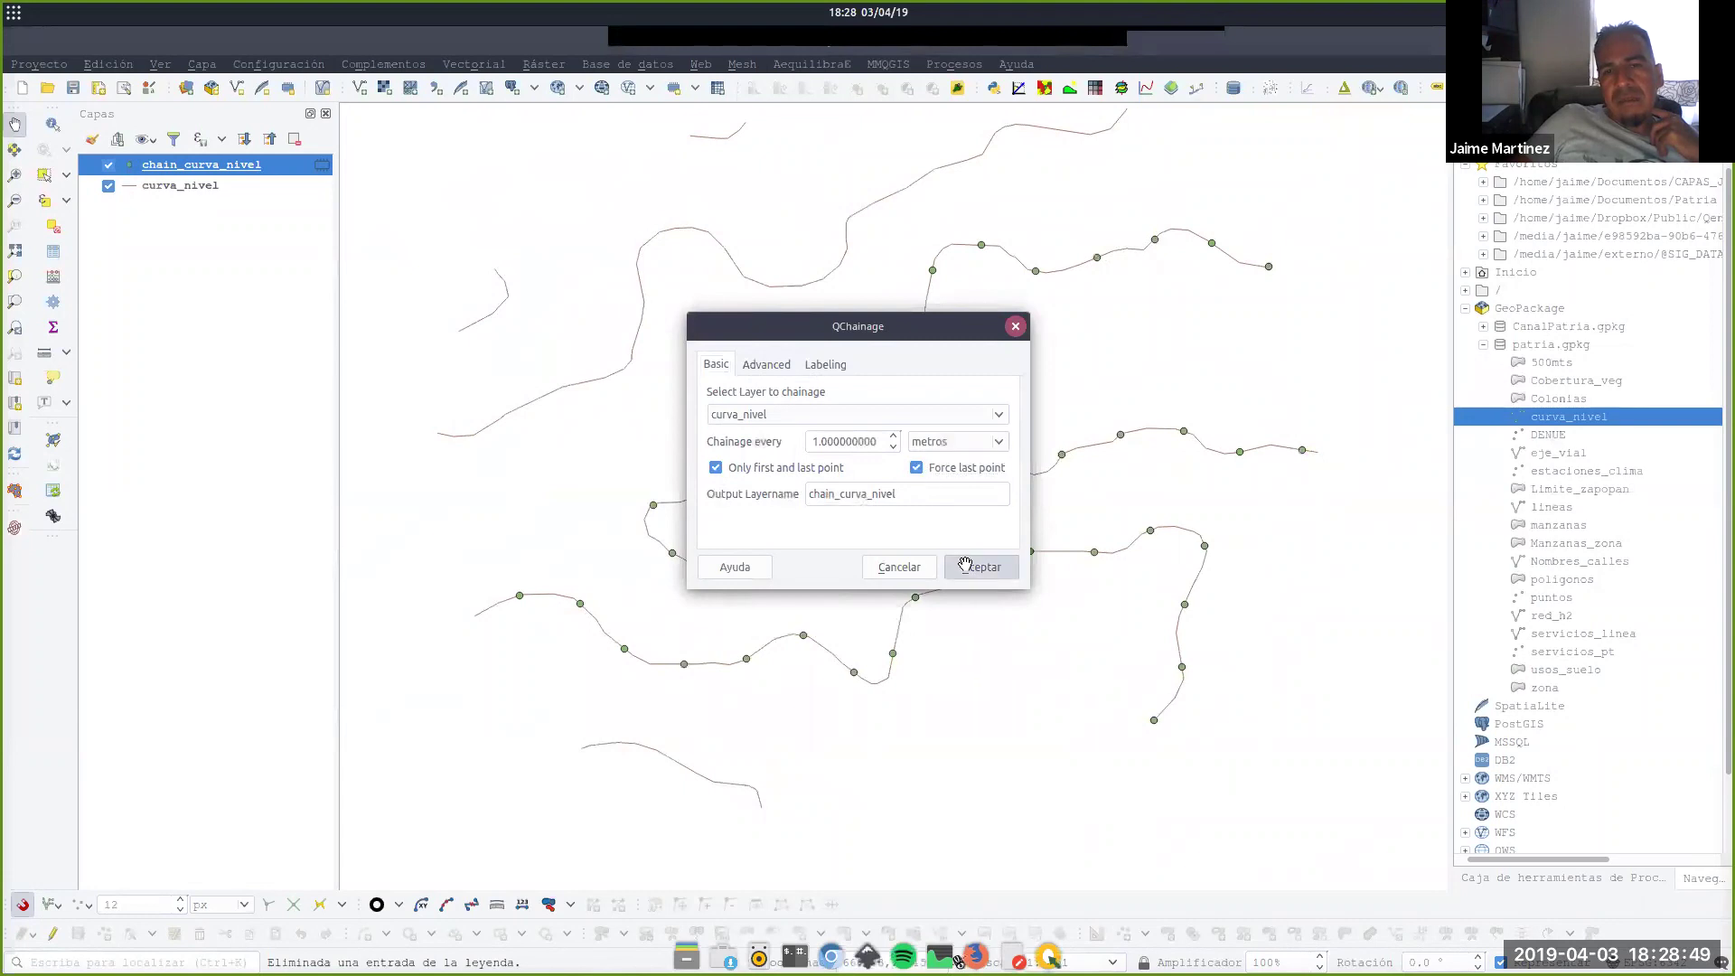
left_click(108, 186)
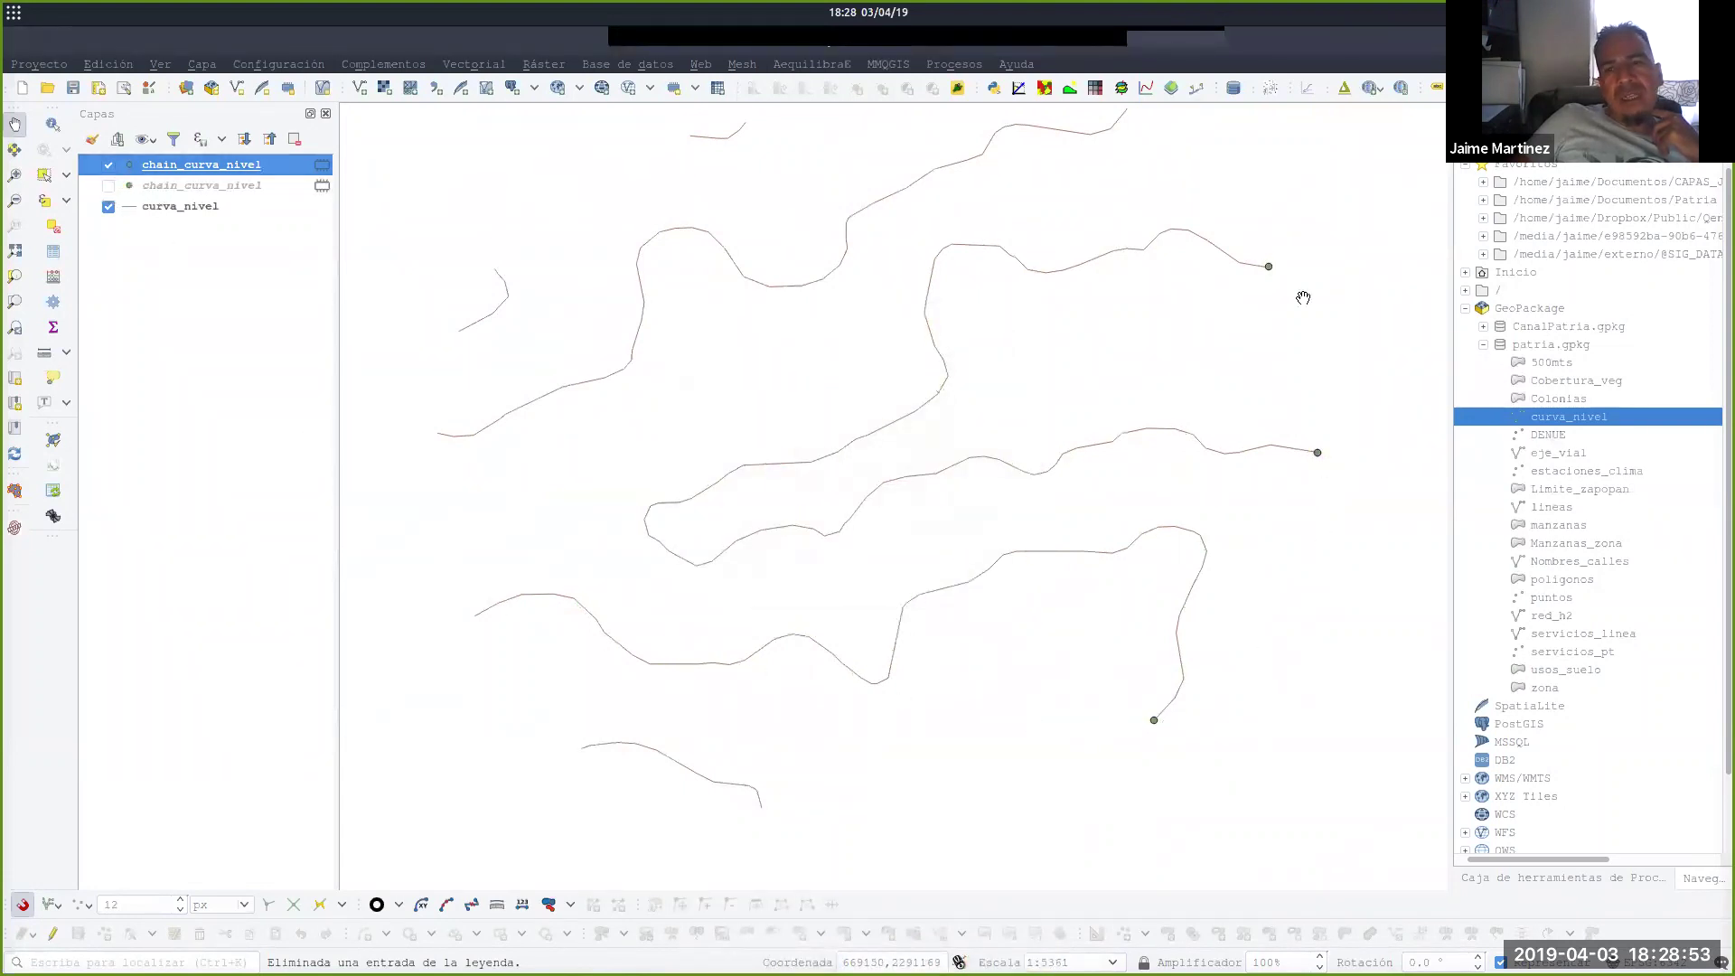
Select individual contour lines in the curva_nivel layer to check which pieces form a single feature, and clear the selection.
left_click_drag(869, 210, 828, 538)
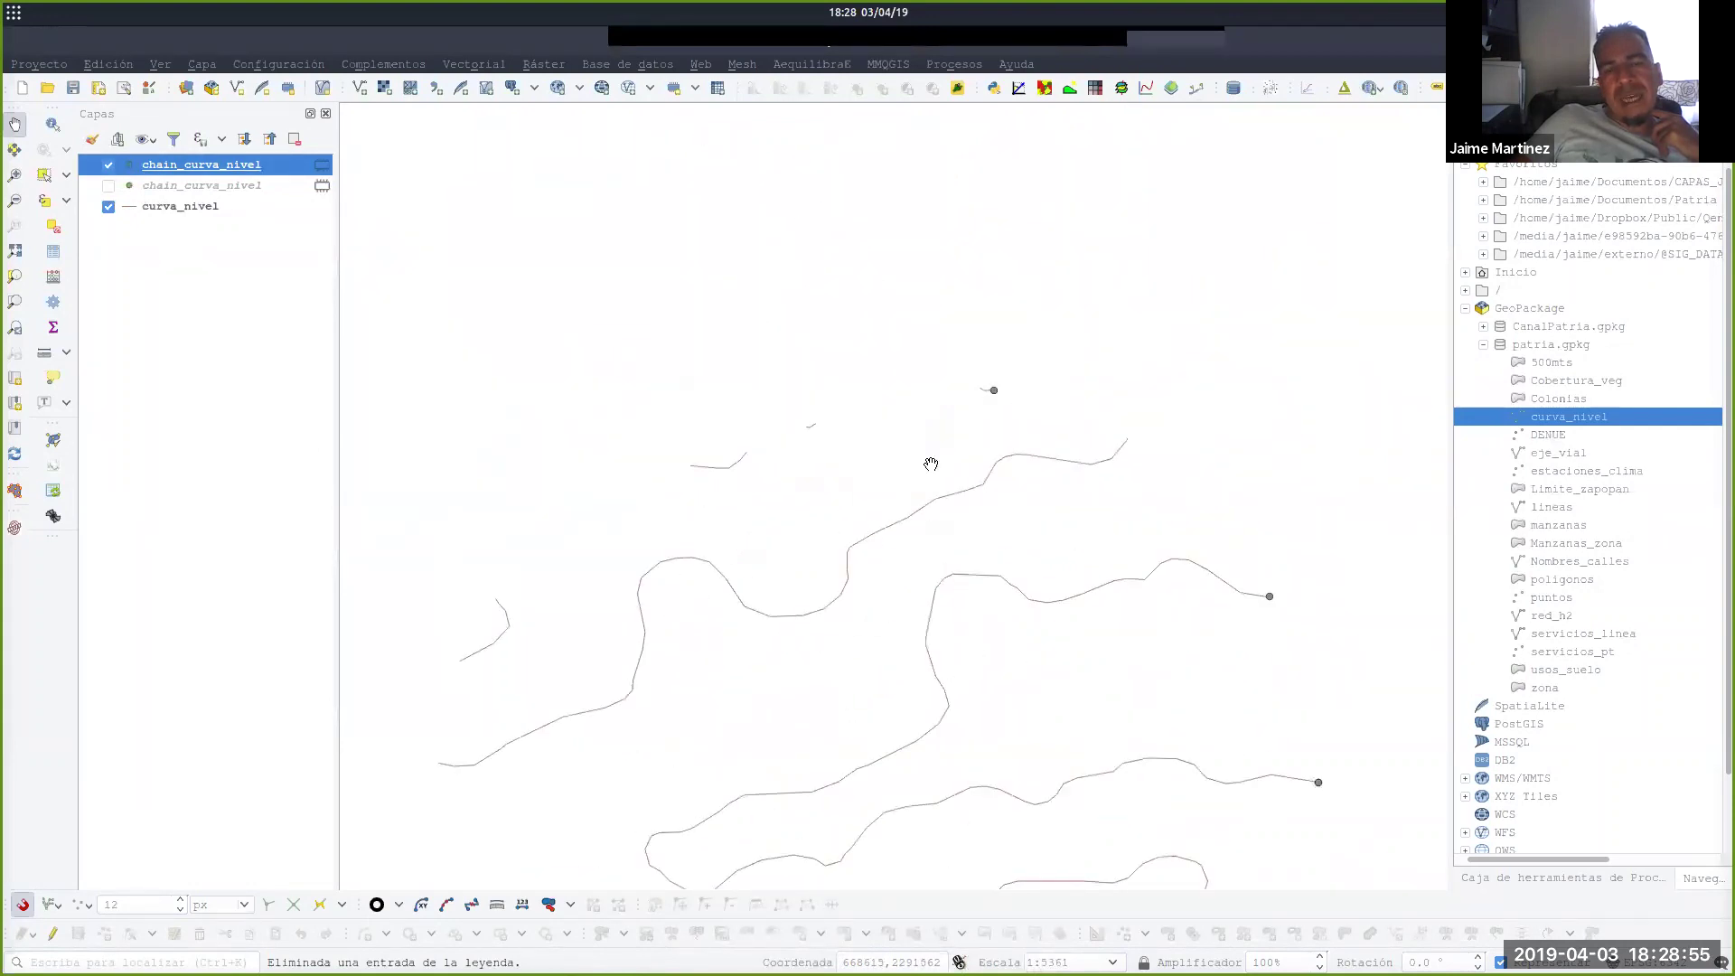
left_click_drag(809, 597, 765, 382)
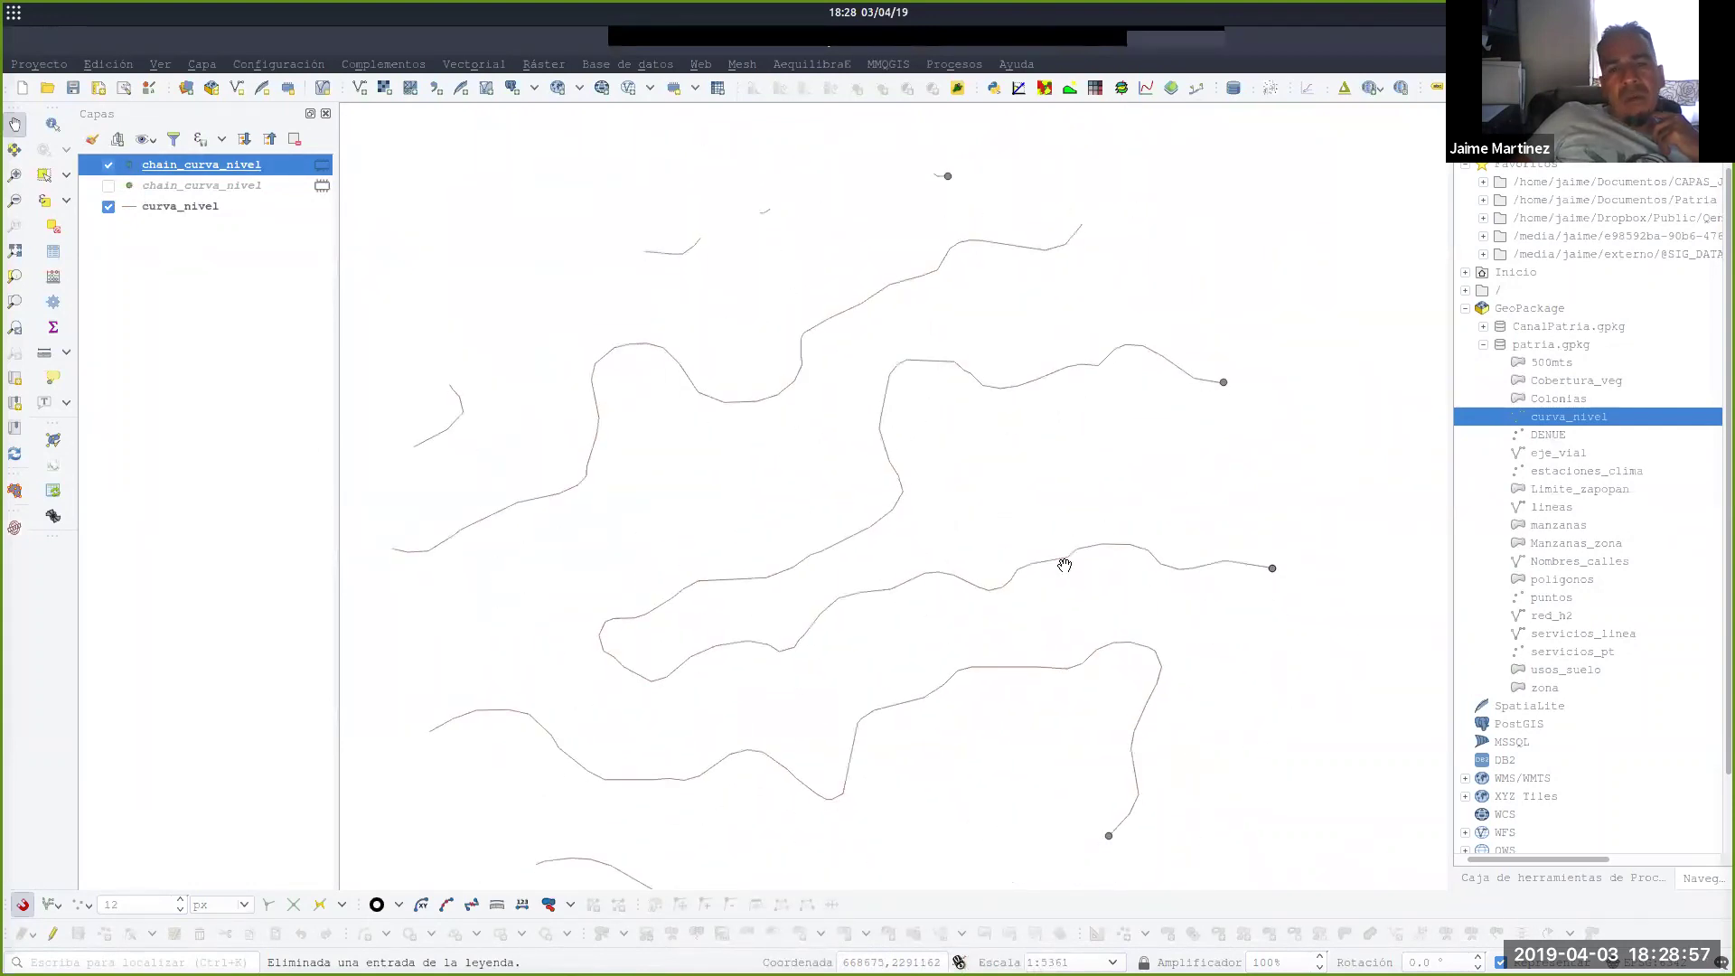
left_click_drag(999, 795, 1099, 590)
scroll(1099, 590, "down", 1)
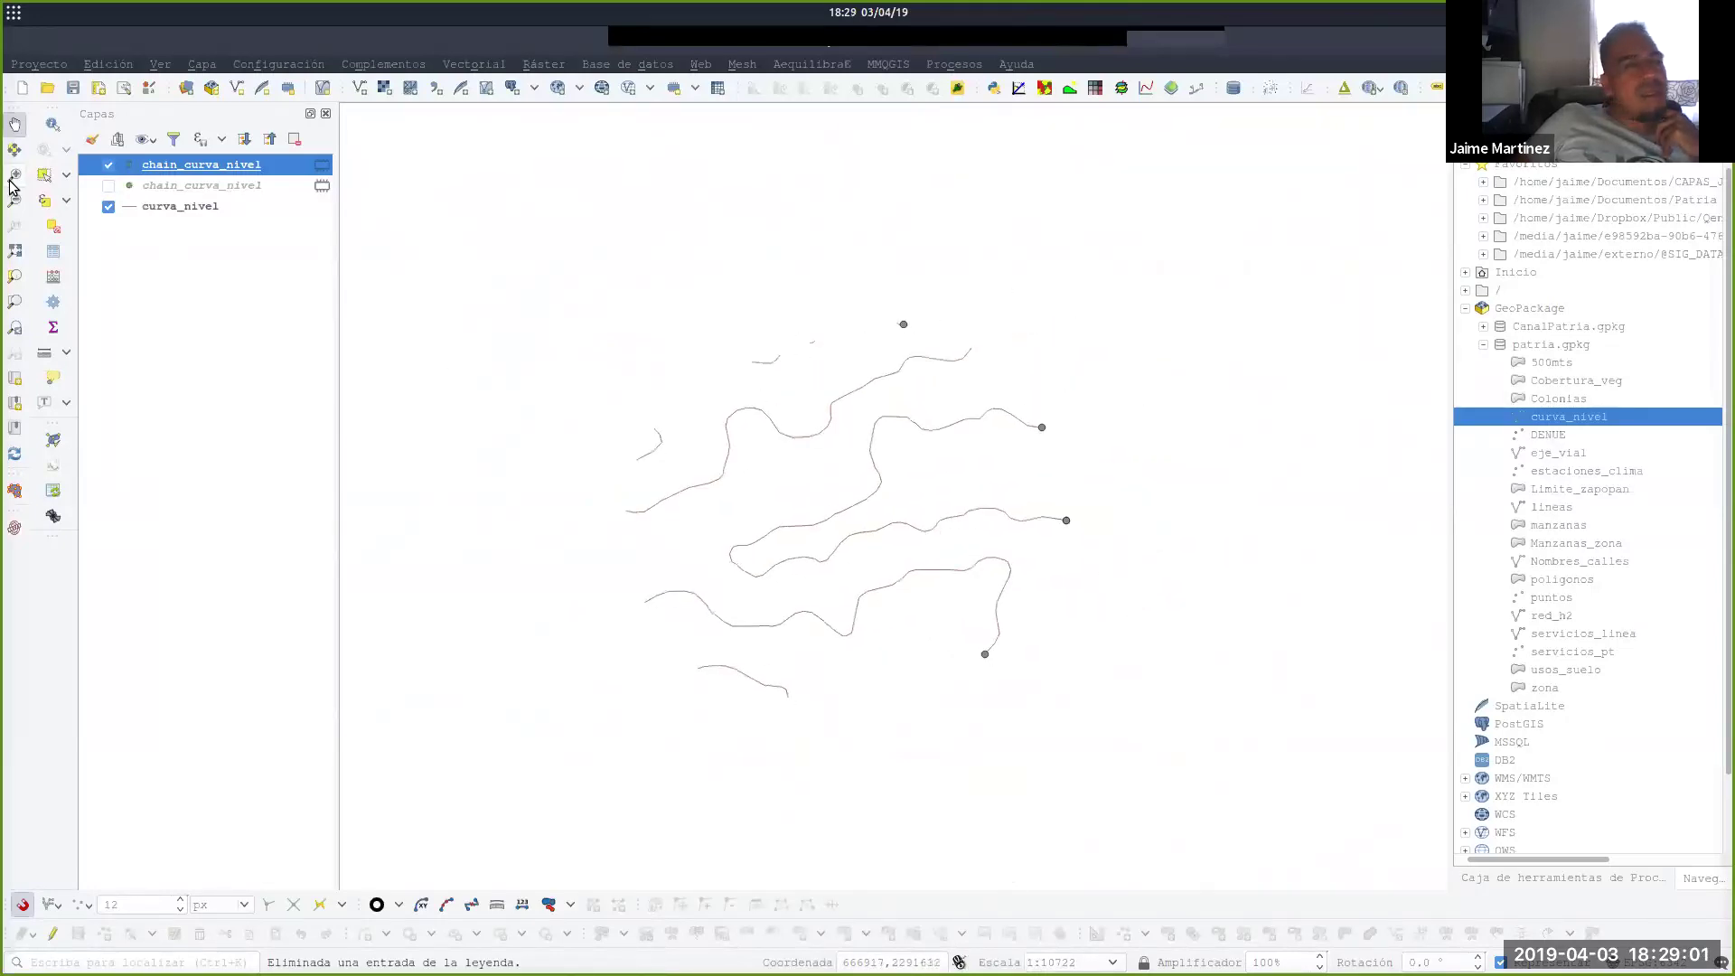
left_click(44, 174)
left_click(828, 539)
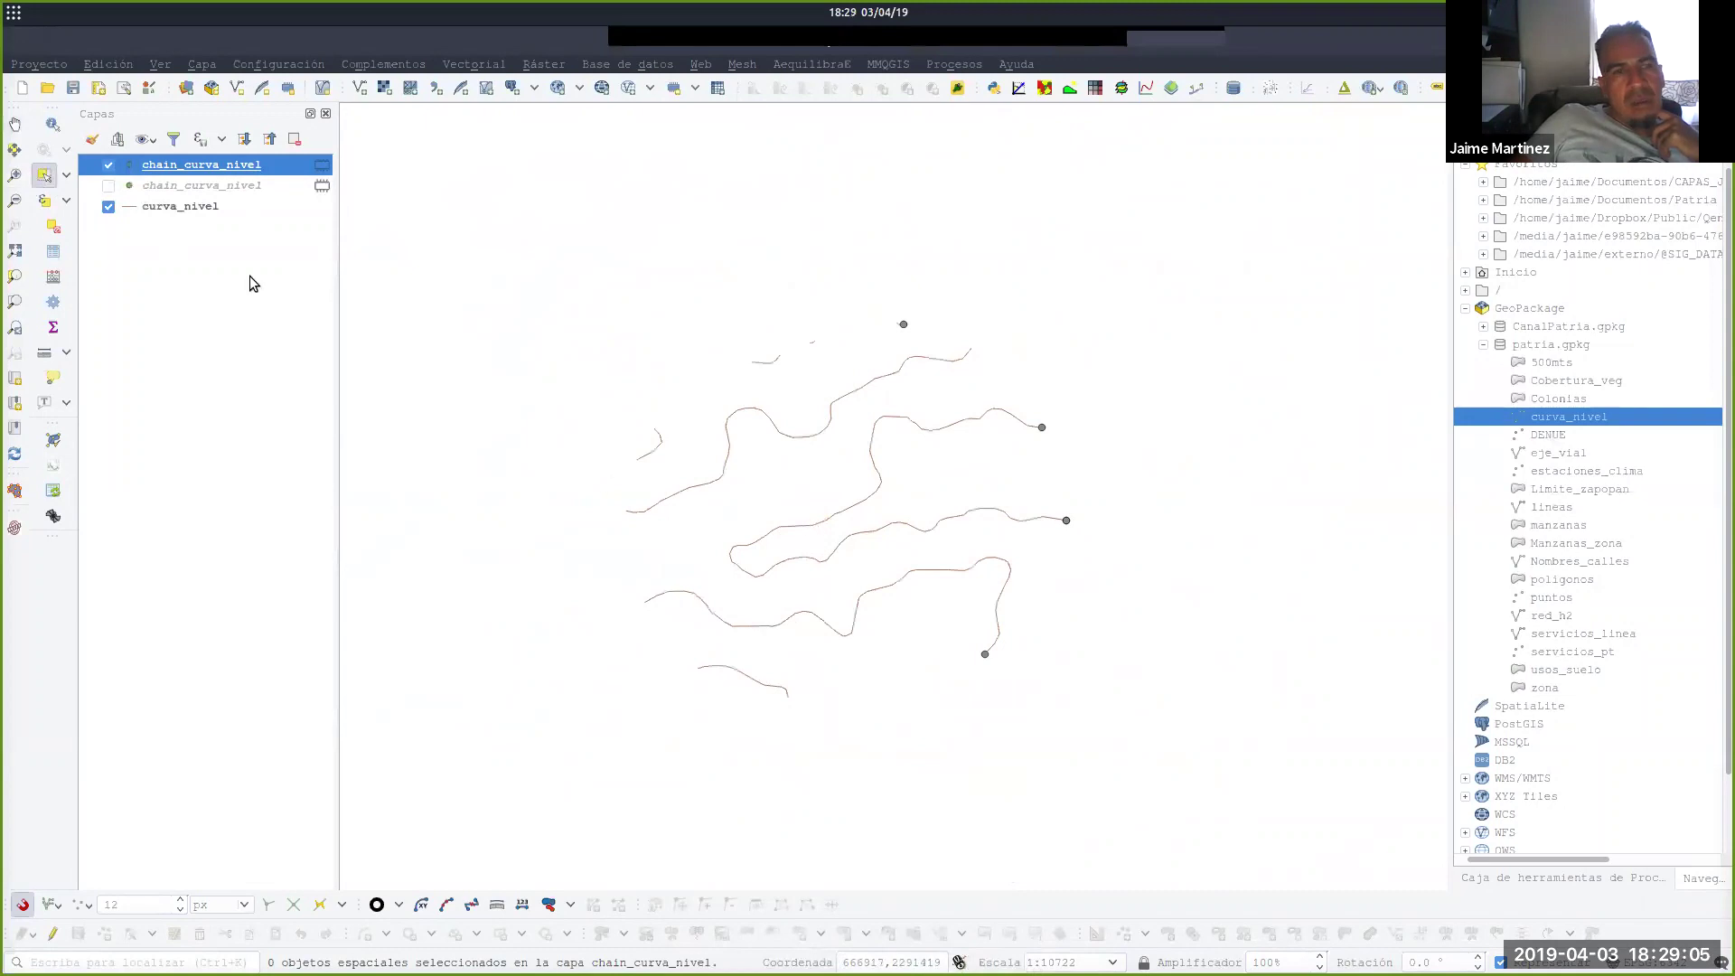
left_click(206, 206)
left_click(827, 530)
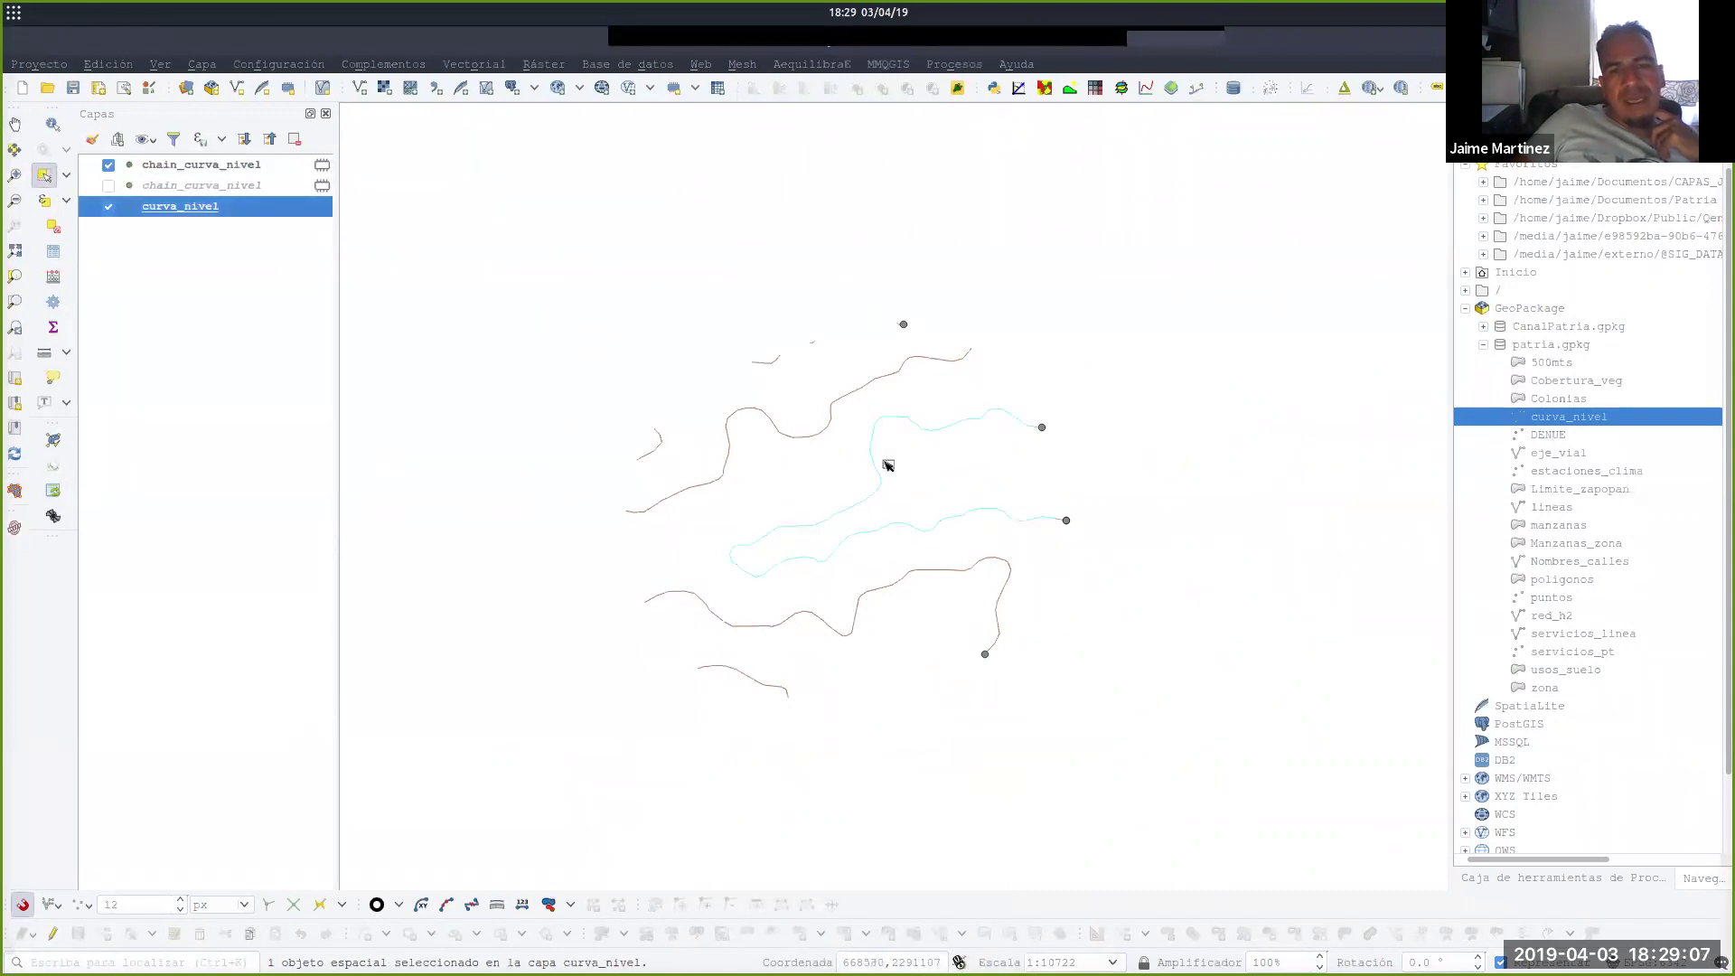
left_click(958, 571)
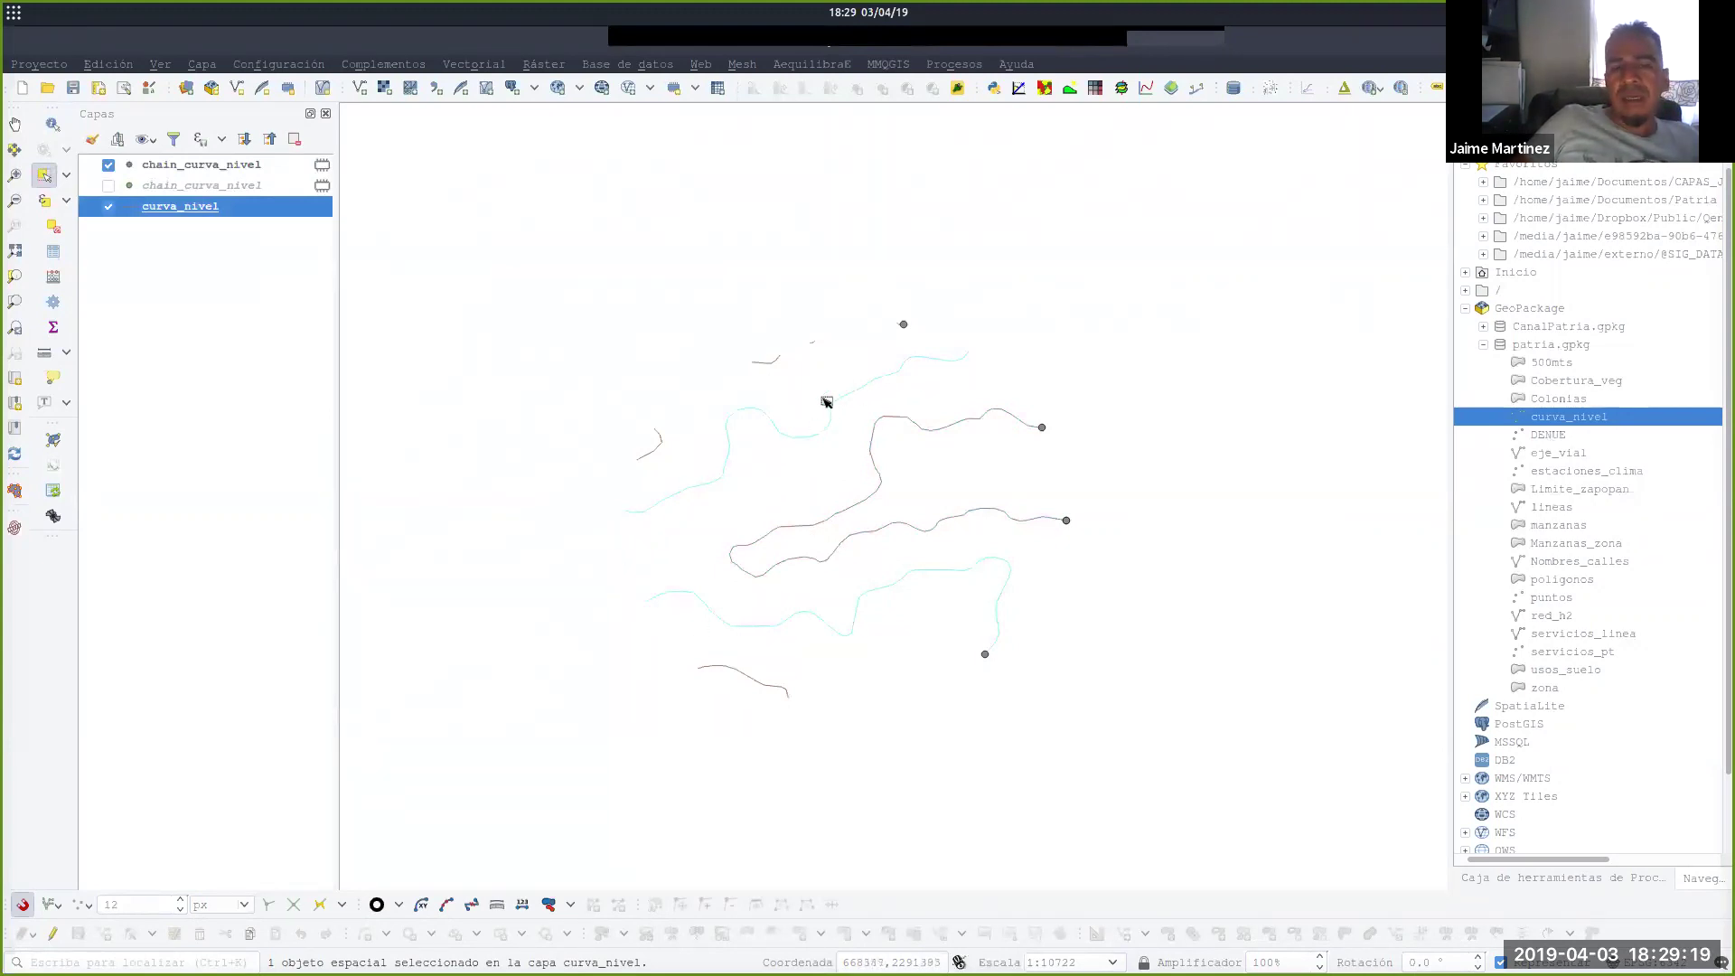
left_click(773, 495)
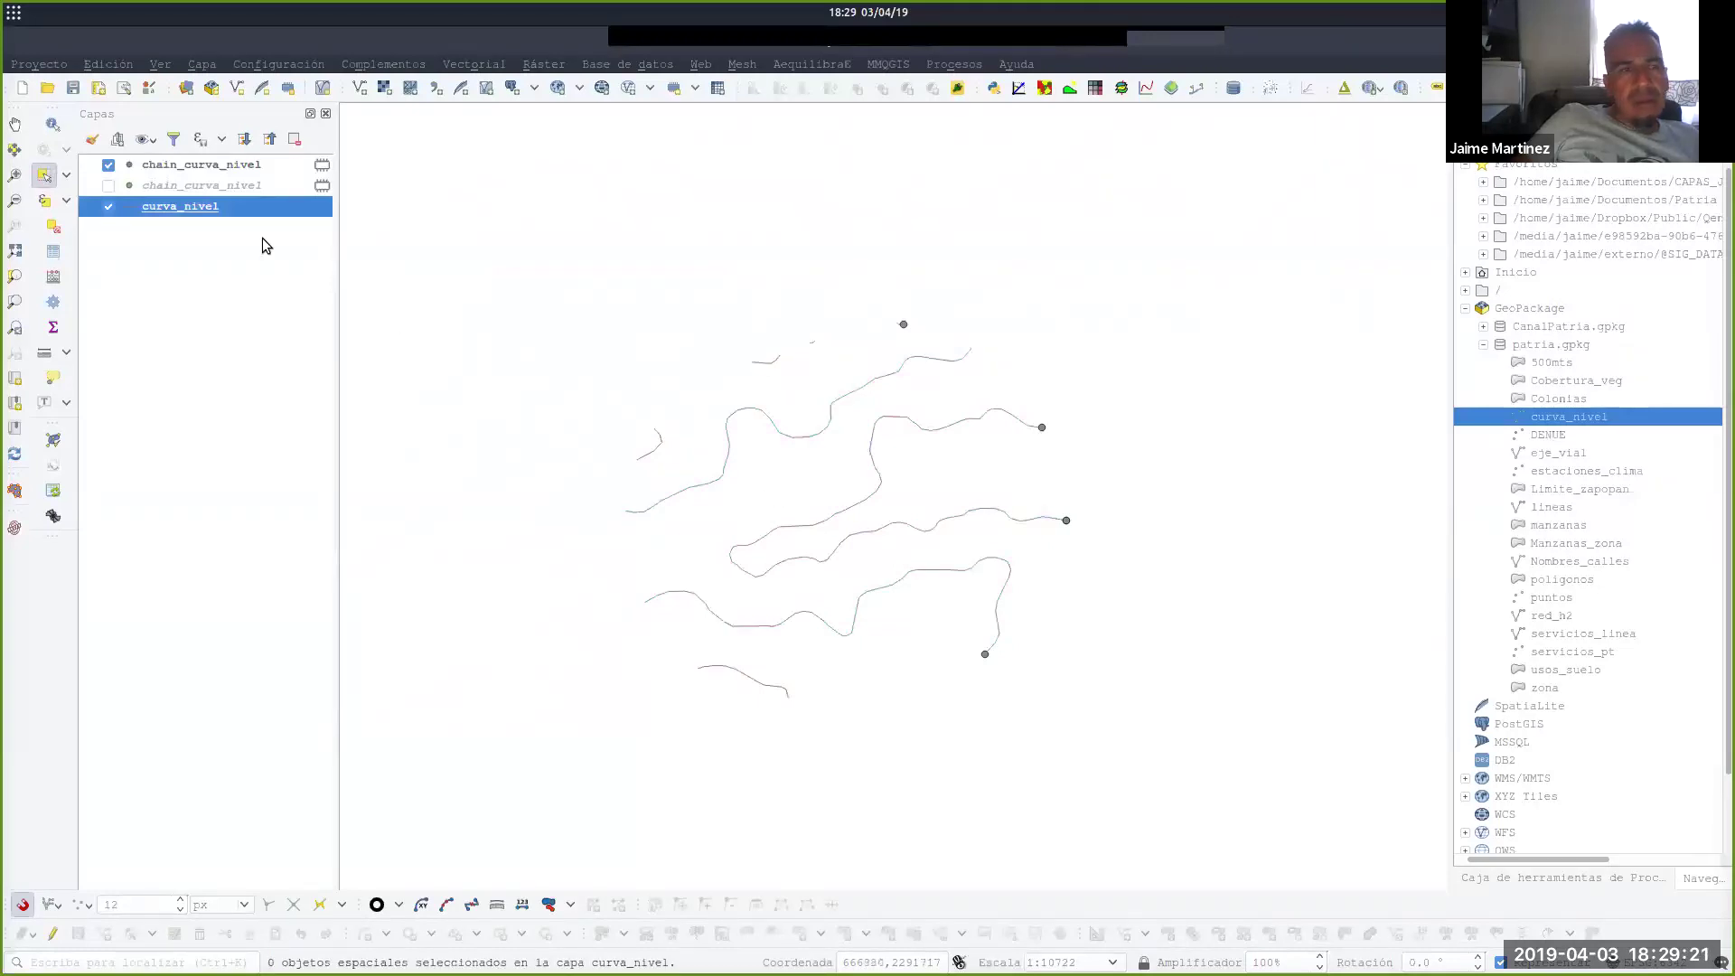
Remove both chain_curva_nivel point layers from the project.
left_click(167, 164)
left_click(194, 186, "shift")
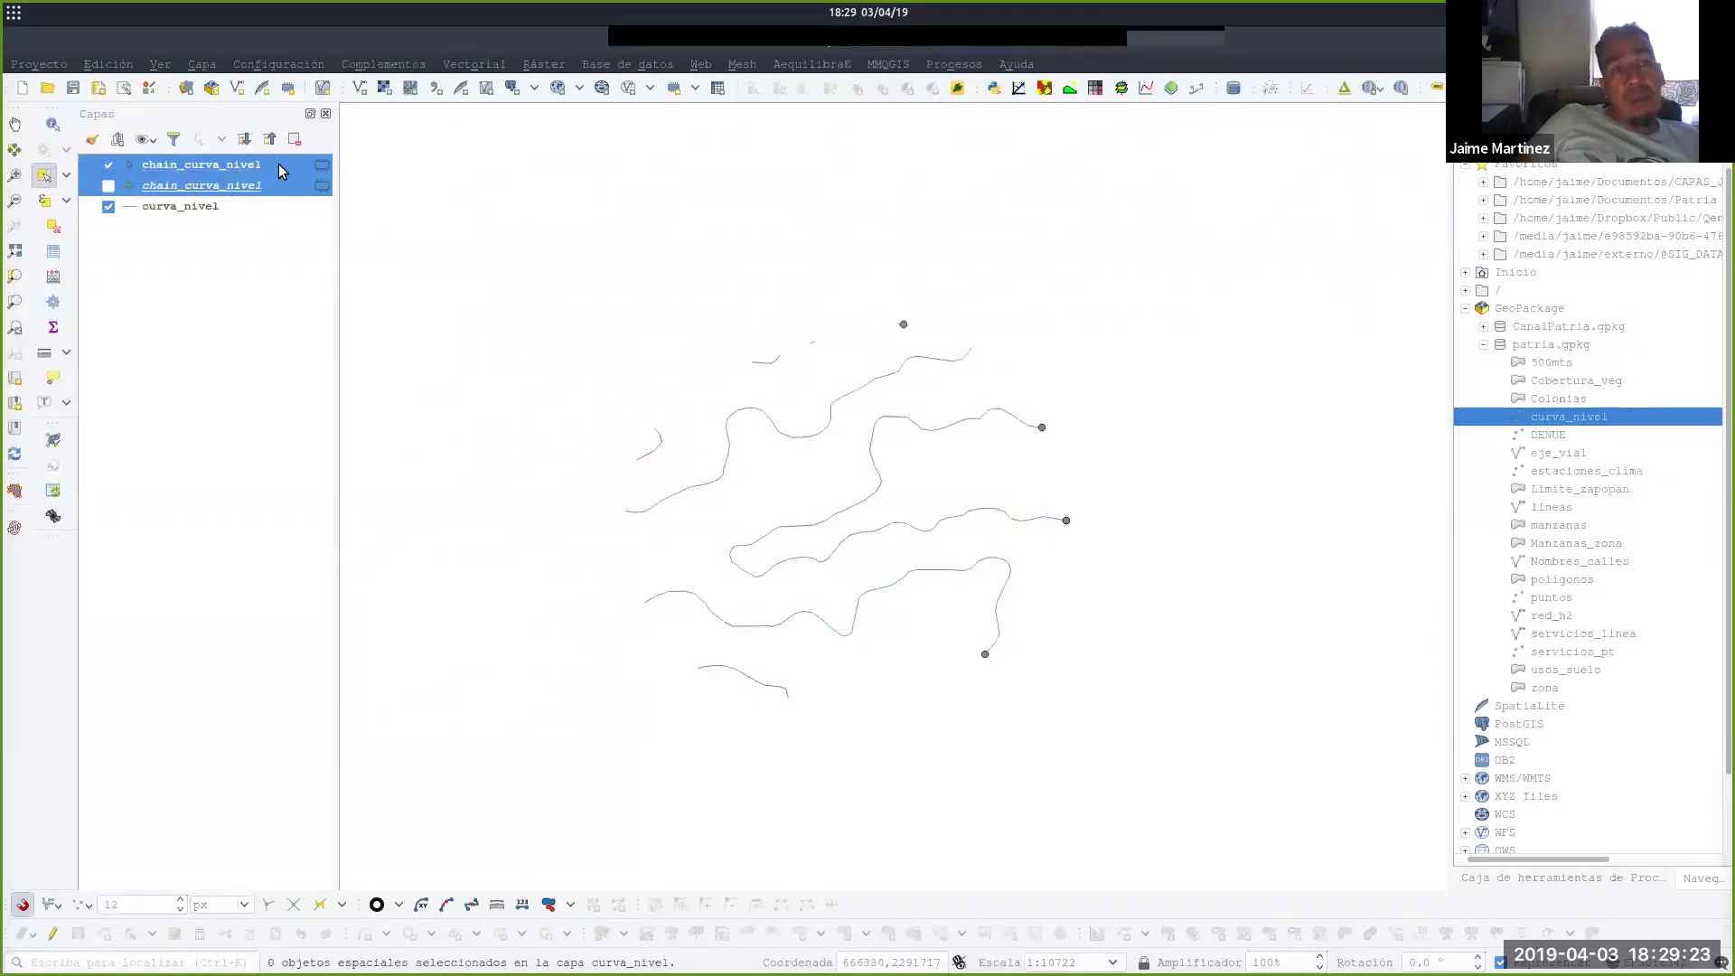
left_click(294, 139)
left_click(965, 498)
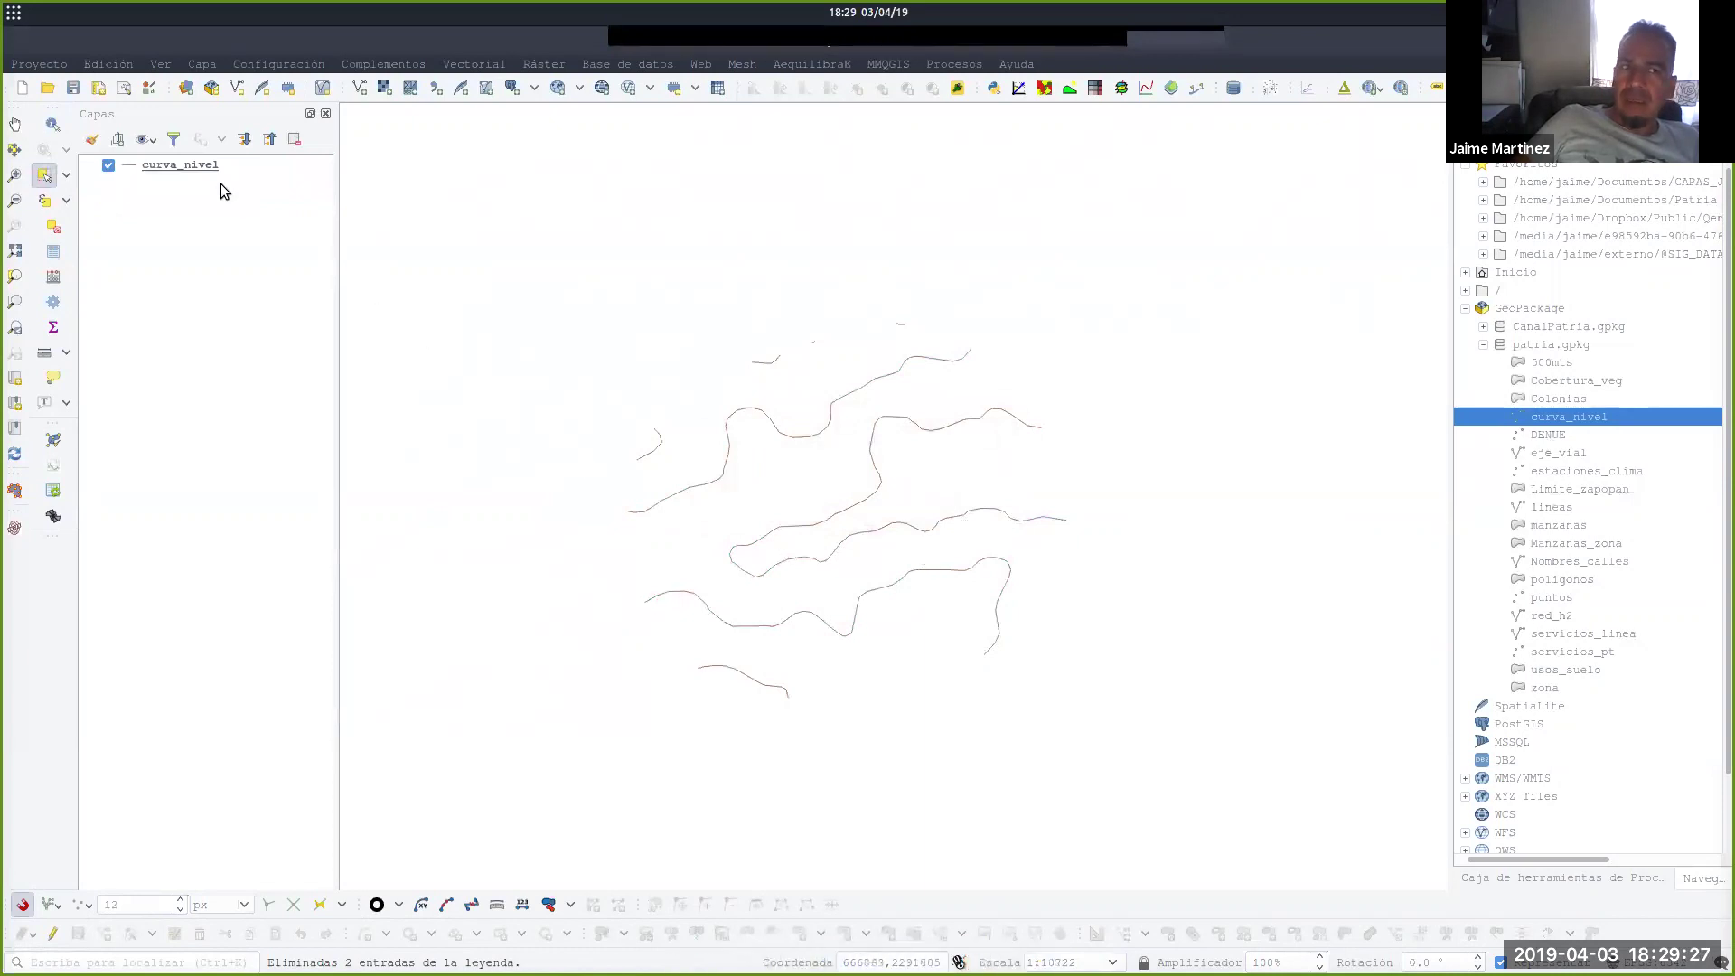
Select all contour lines of curva_nivel and style the layer with the topo main road line symbol.
left_click(188, 168)
left_click_drag(440, 206, 1245, 799)
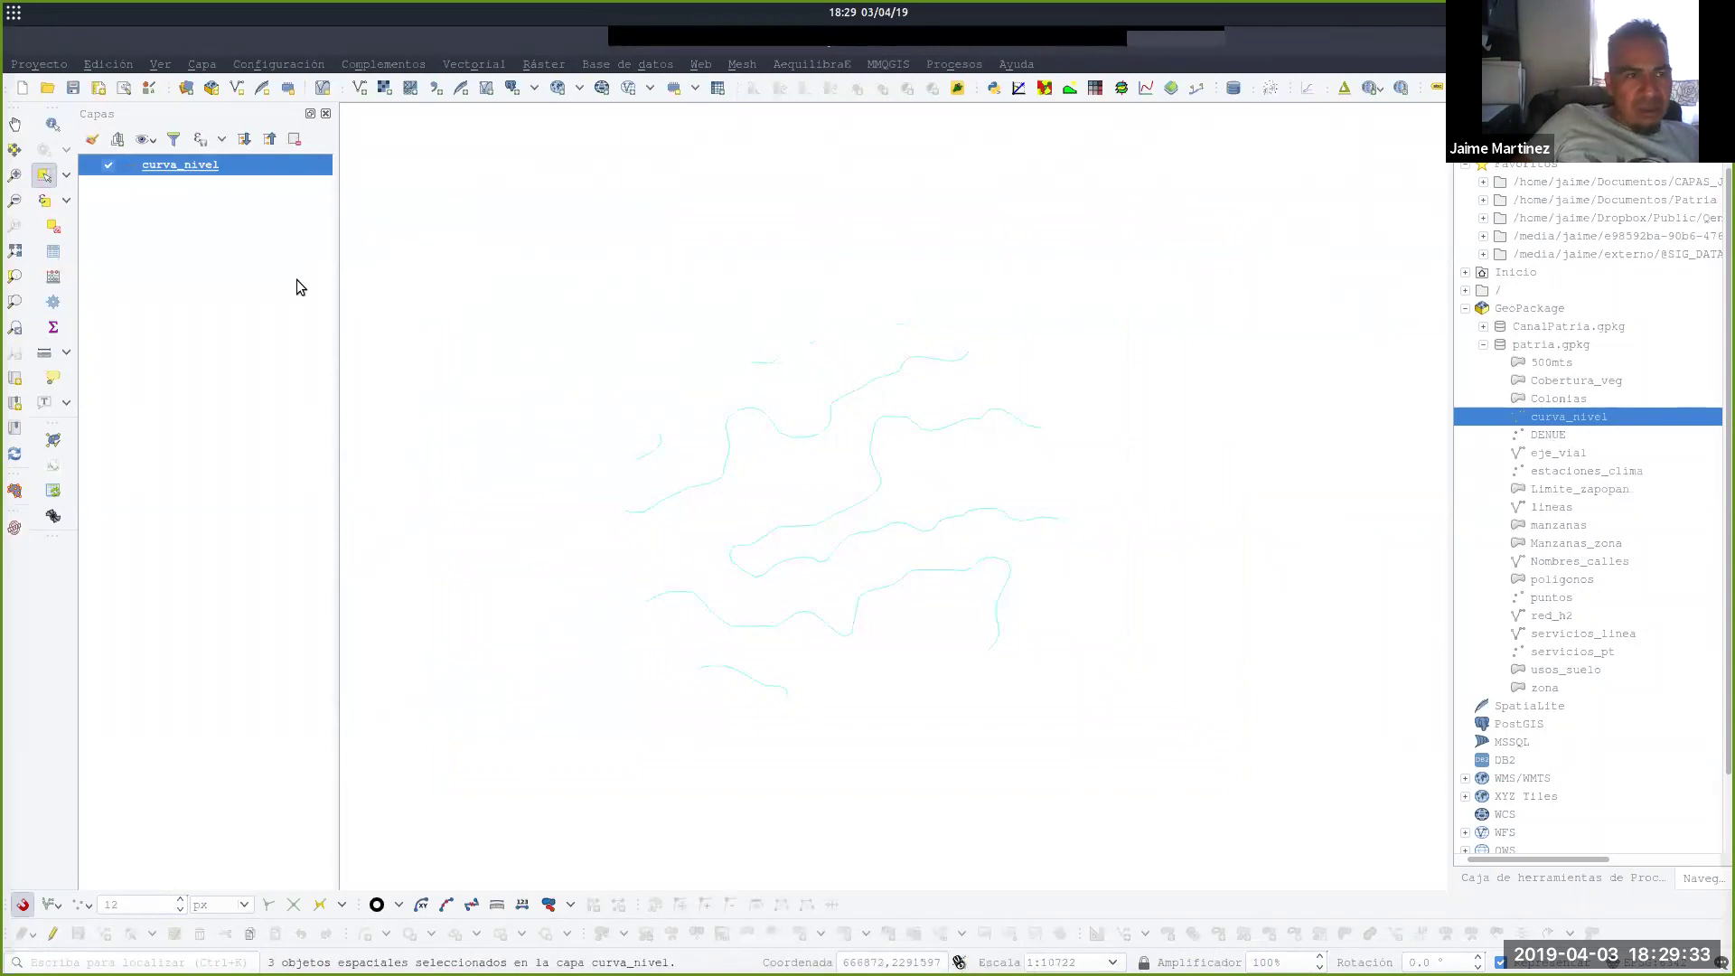
left_click(158, 179)
double_click(127, 166)
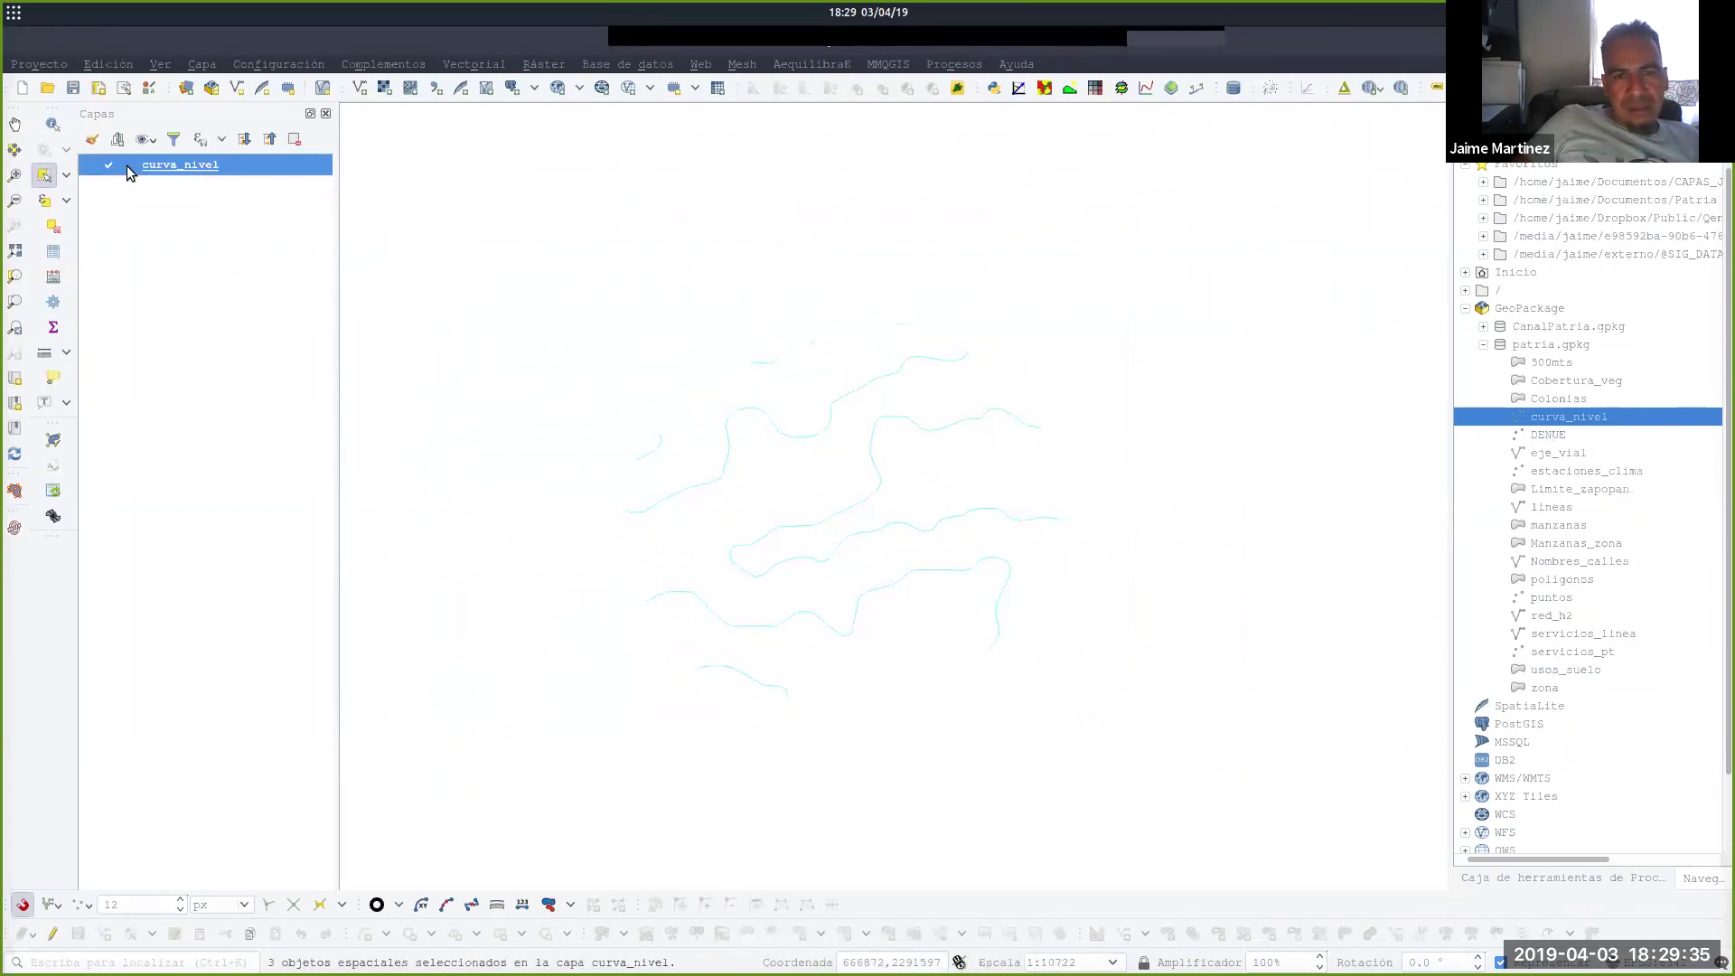
scroll(1186, 598, "down", 5)
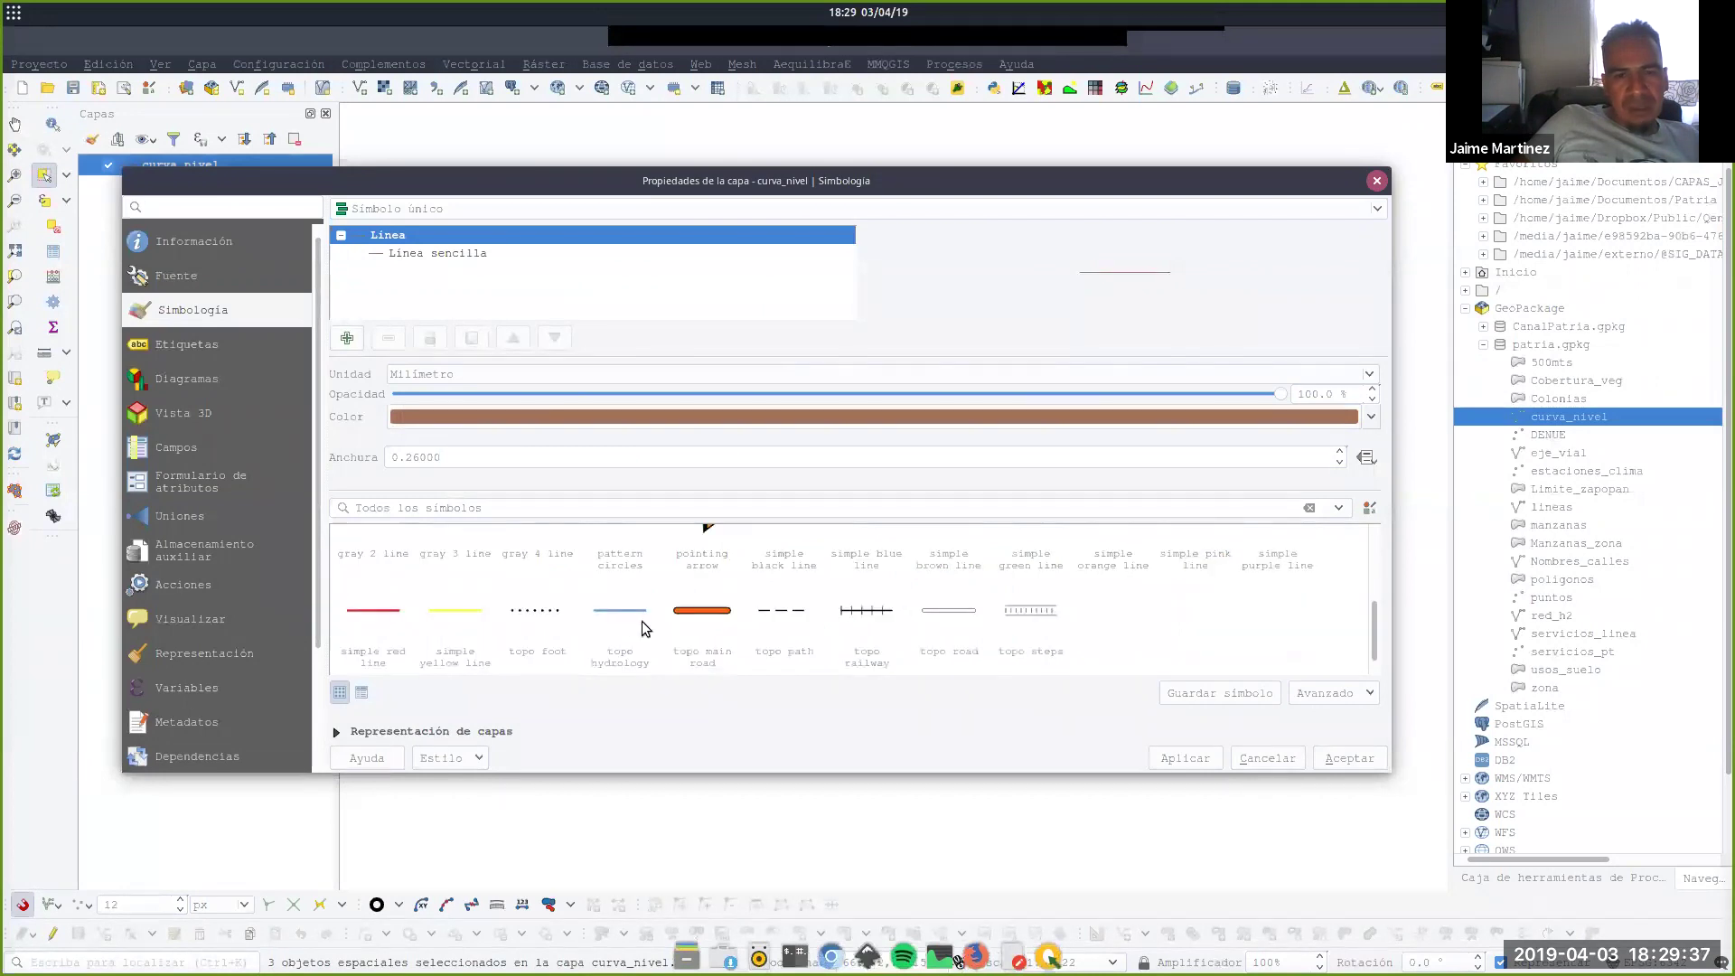
left_click(373, 613)
left_click(702, 613)
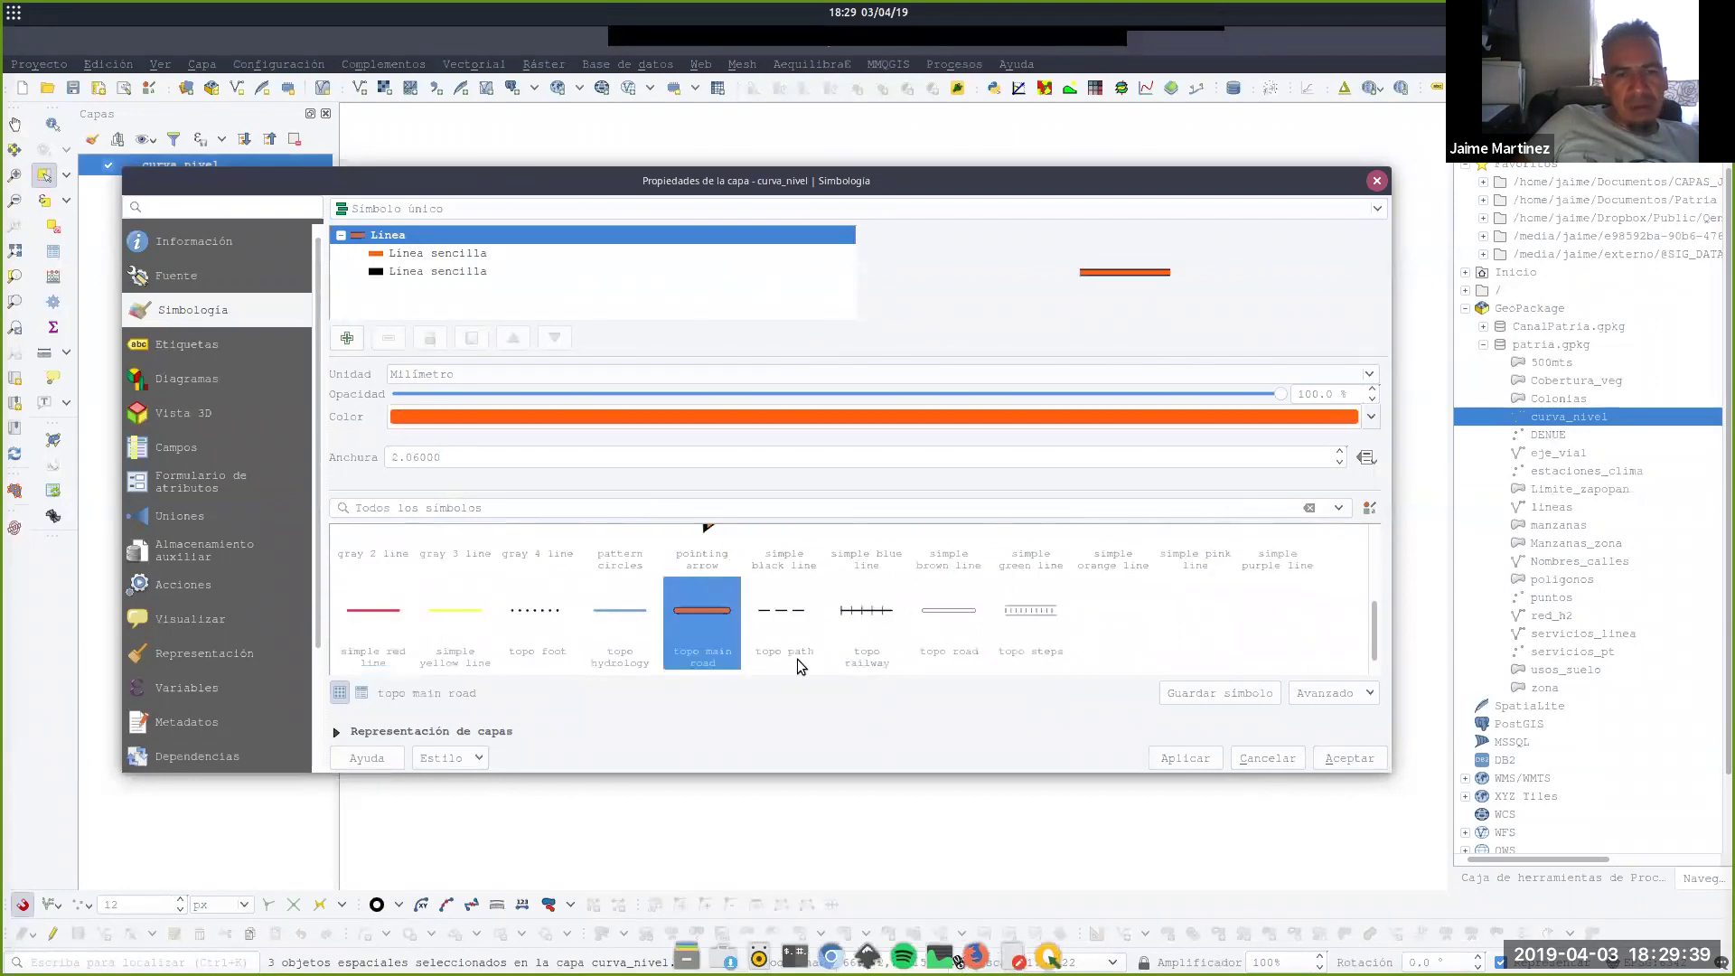
left_click(1345, 764)
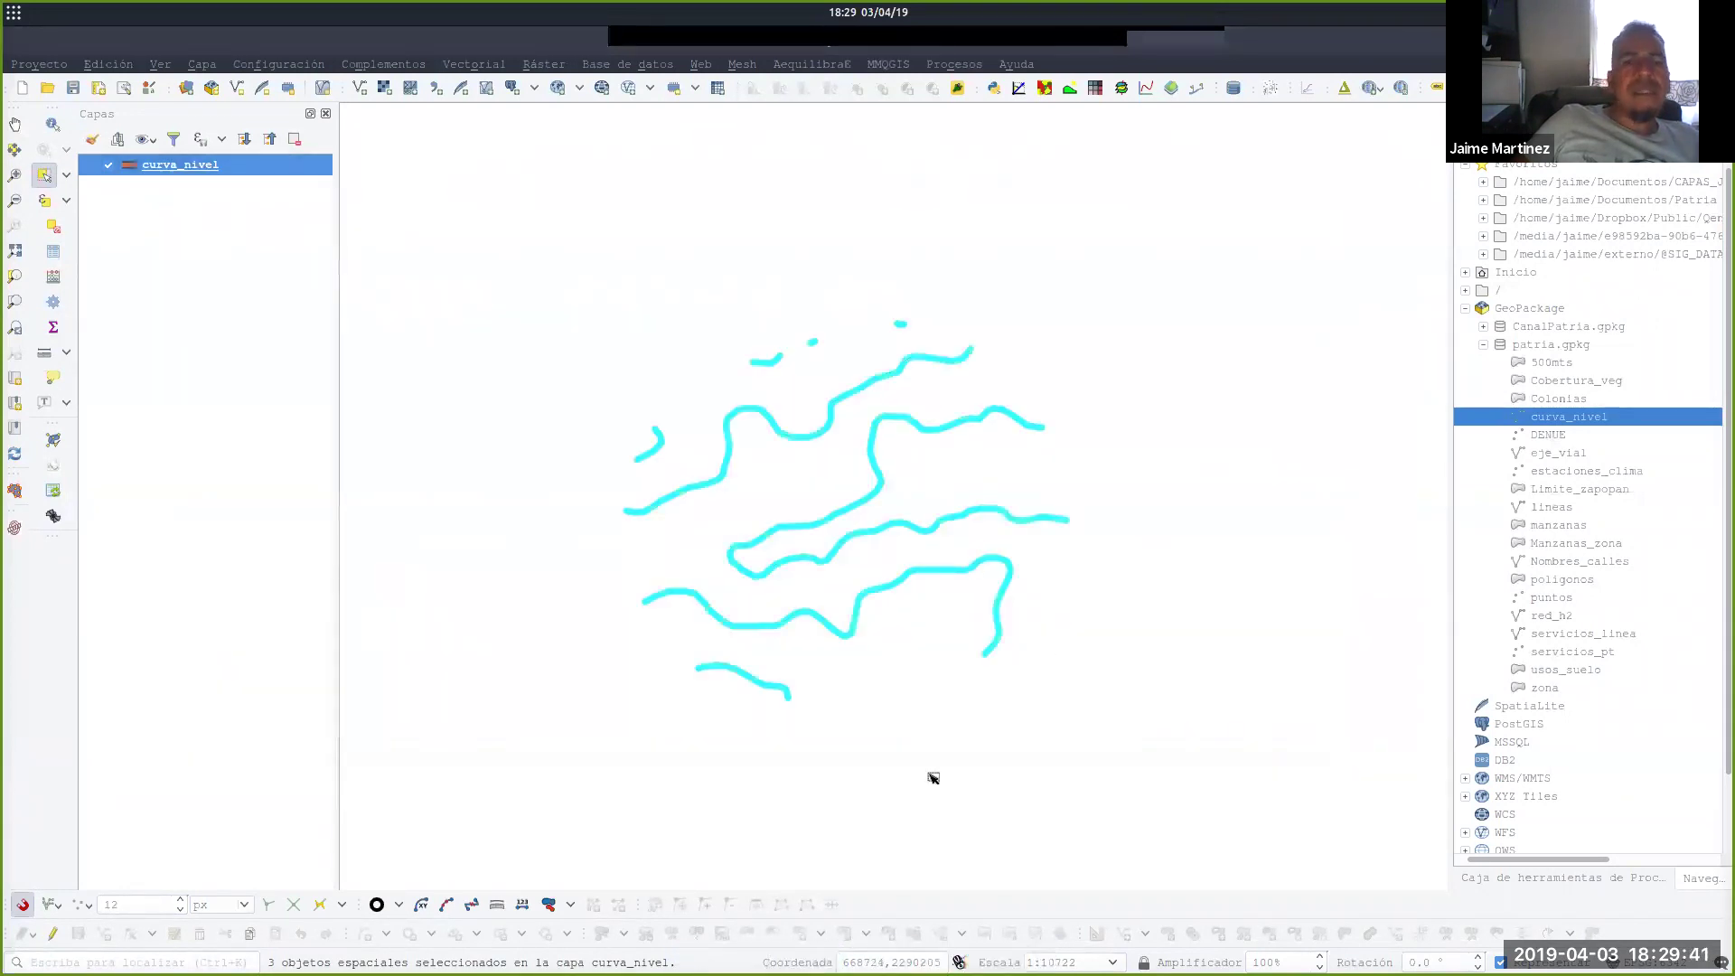
Reselect all the contour lines and start an editing session on the curva_nivel layer.
left_click(476, 181)
left_click_drag(476, 179, 1262, 803)
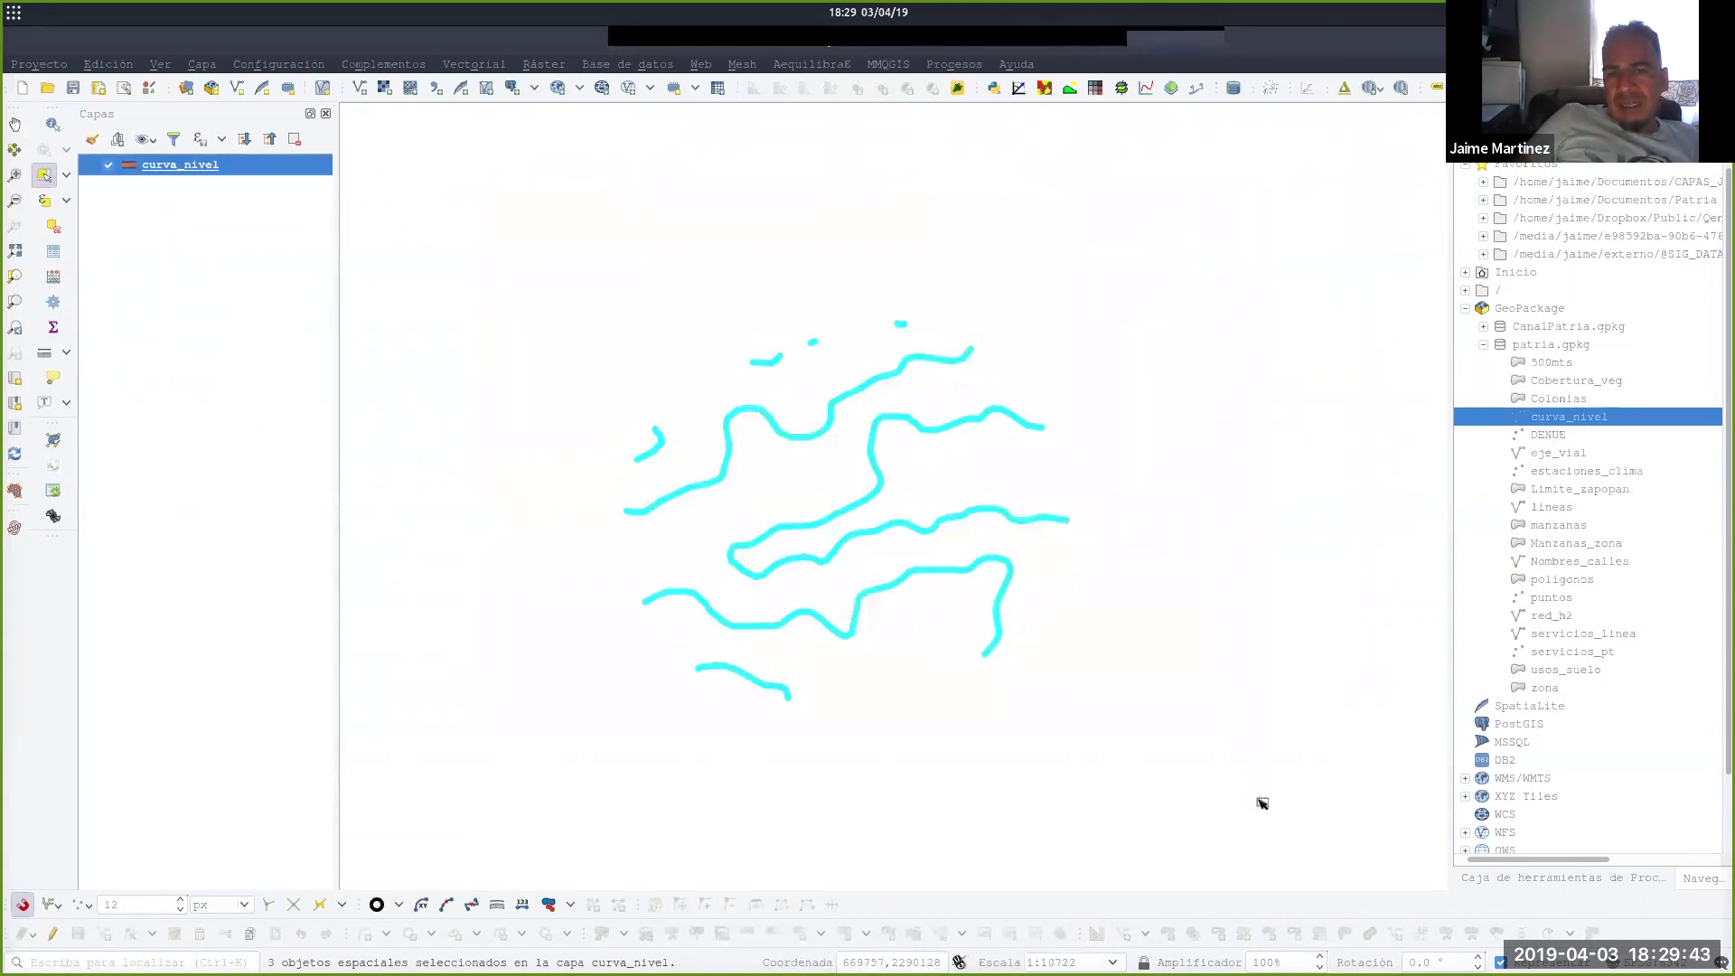
left_click(54, 934)
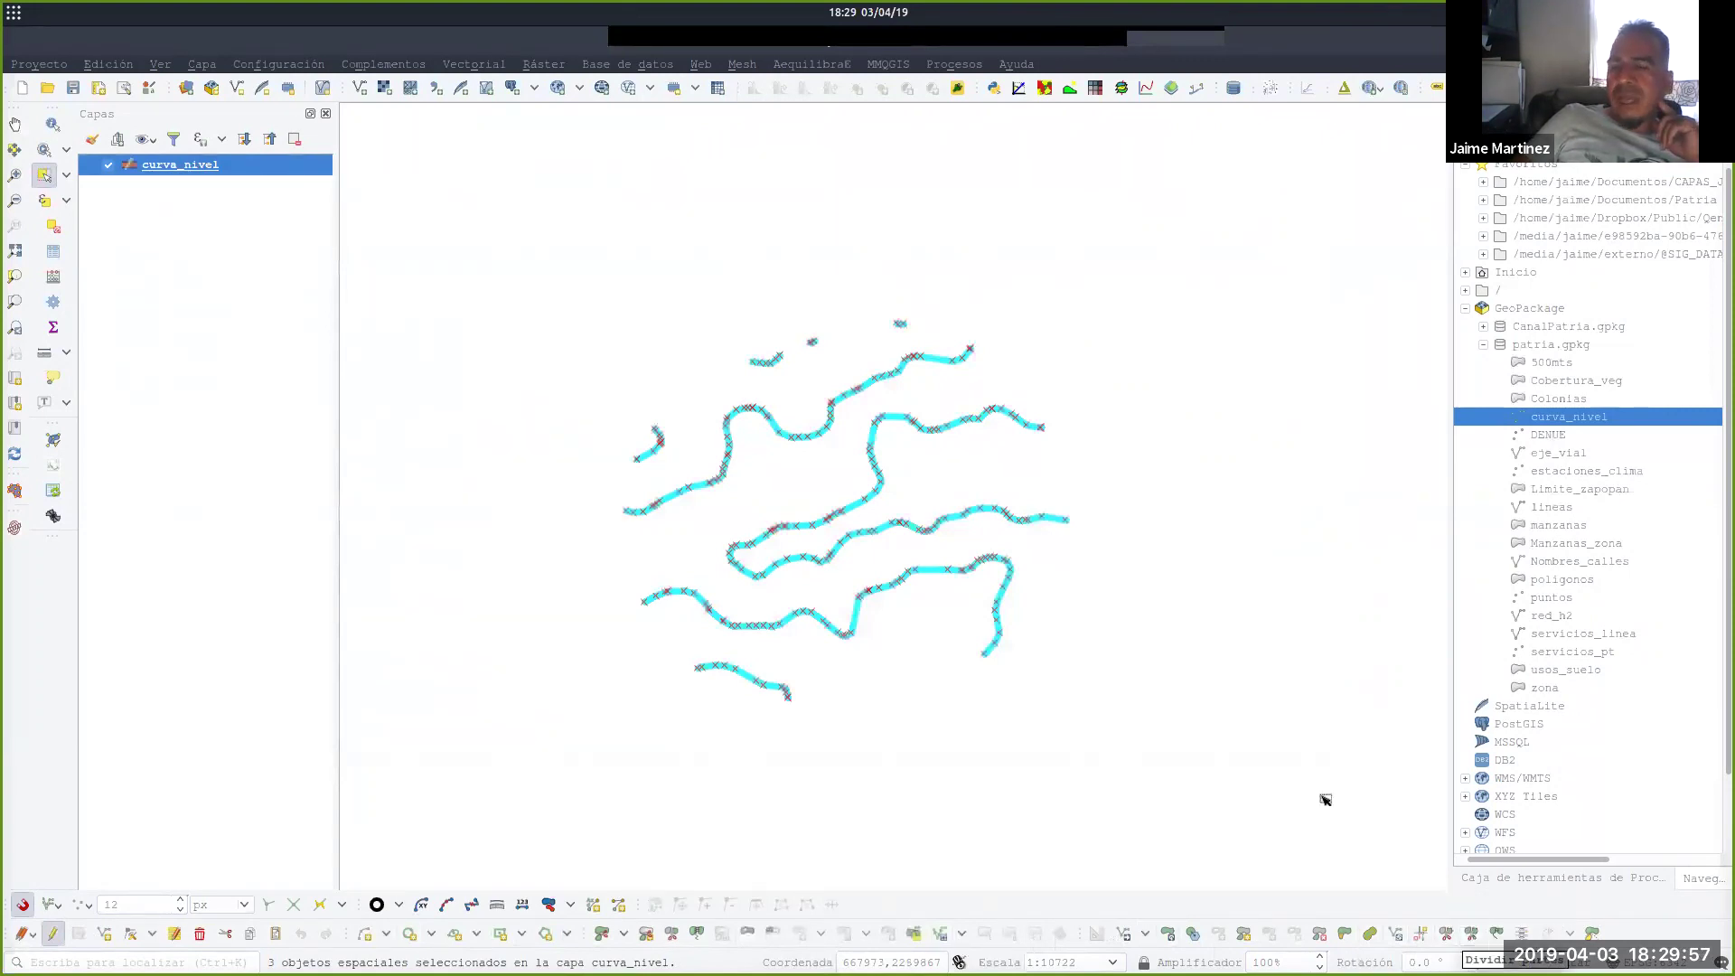
Select only the feature containing the uppermost long contour line, and show the curva_nivel attribute table in a smaller window beside the map.
left_click(1145, 643)
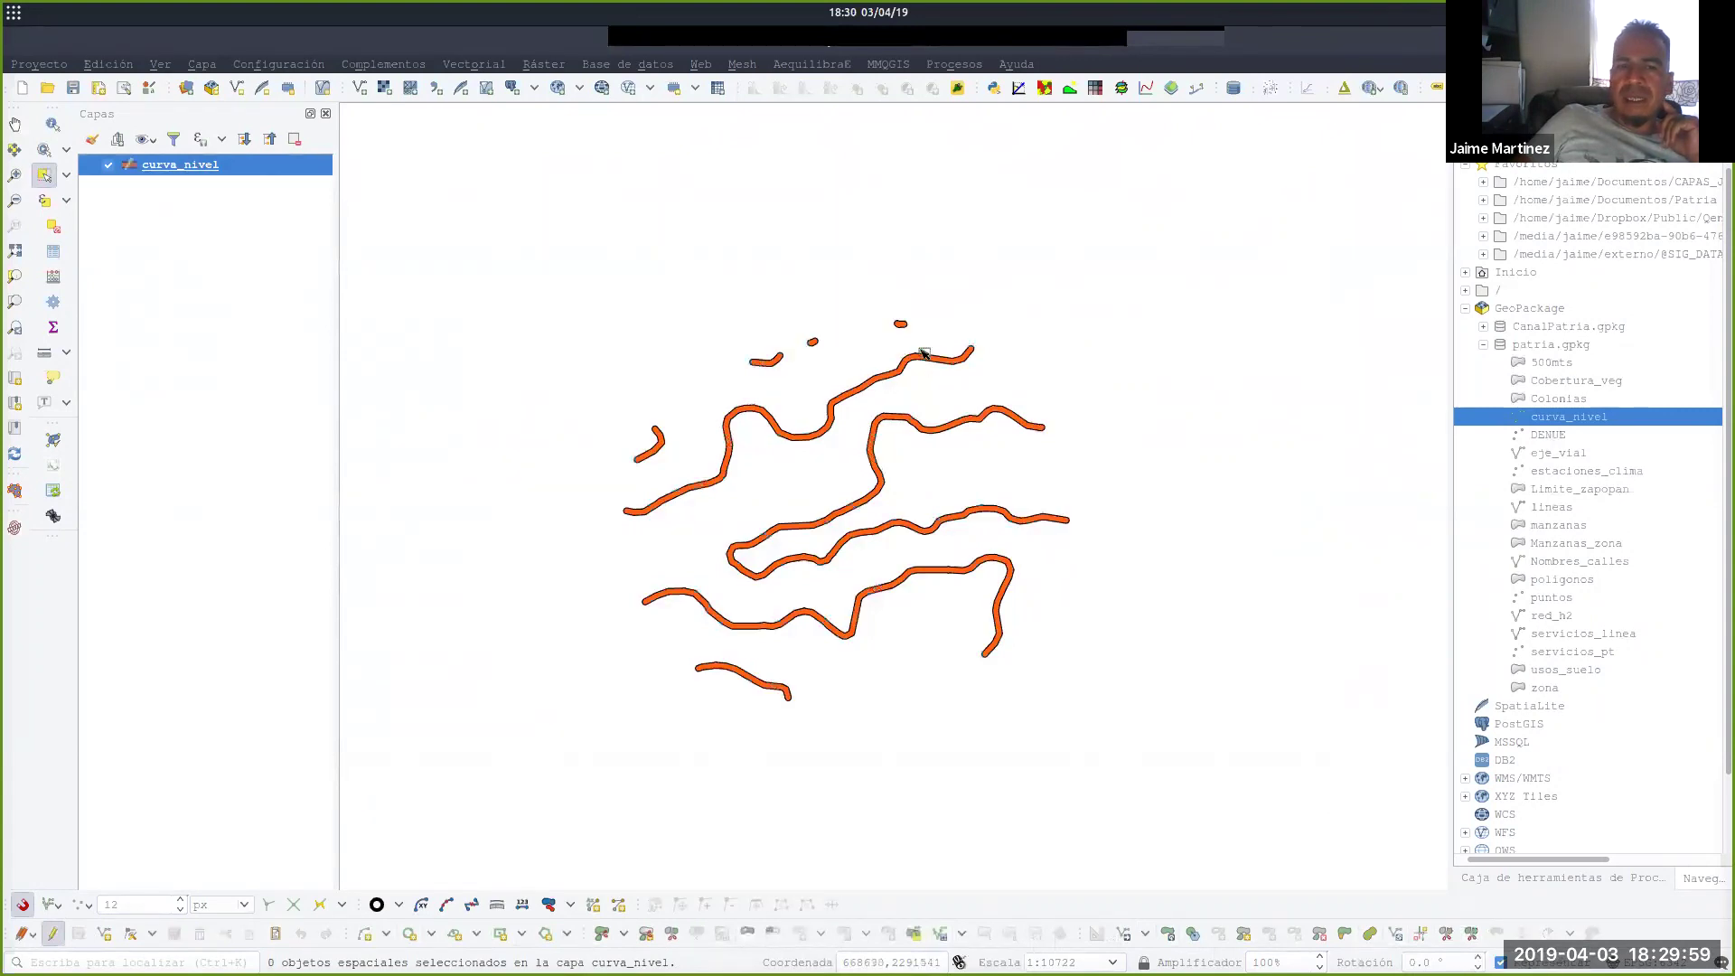
left_click(937, 376)
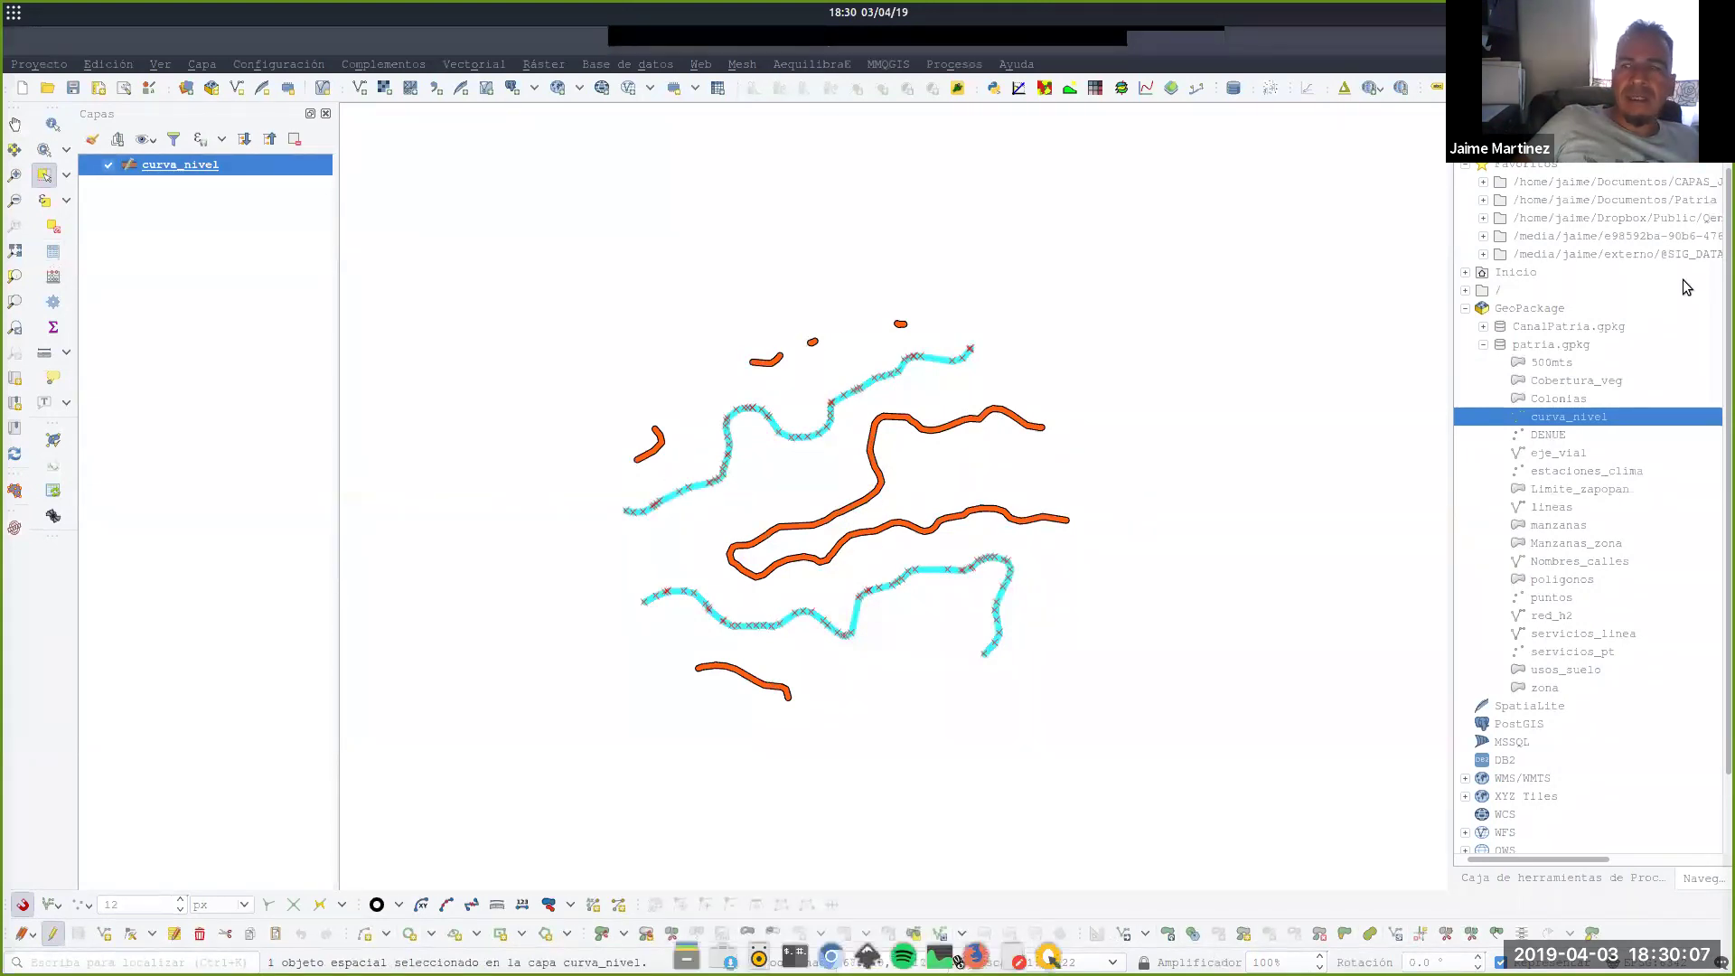
left_click(1049, 957)
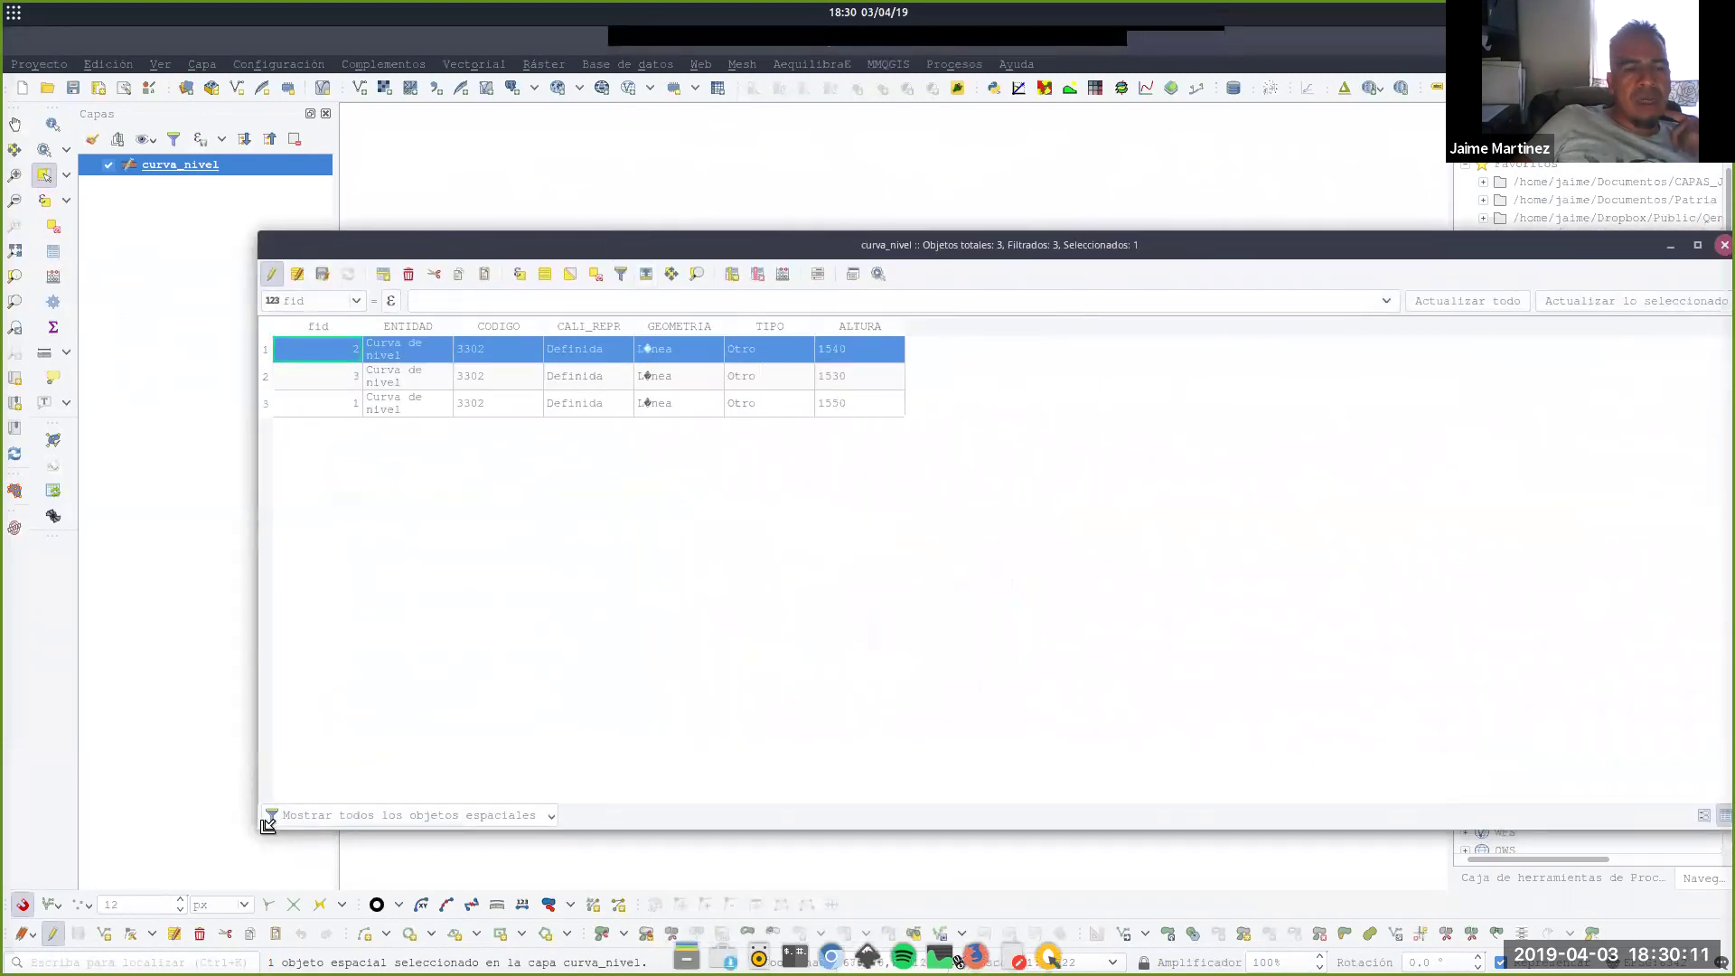
left_click_drag(269, 825, 996, 651)
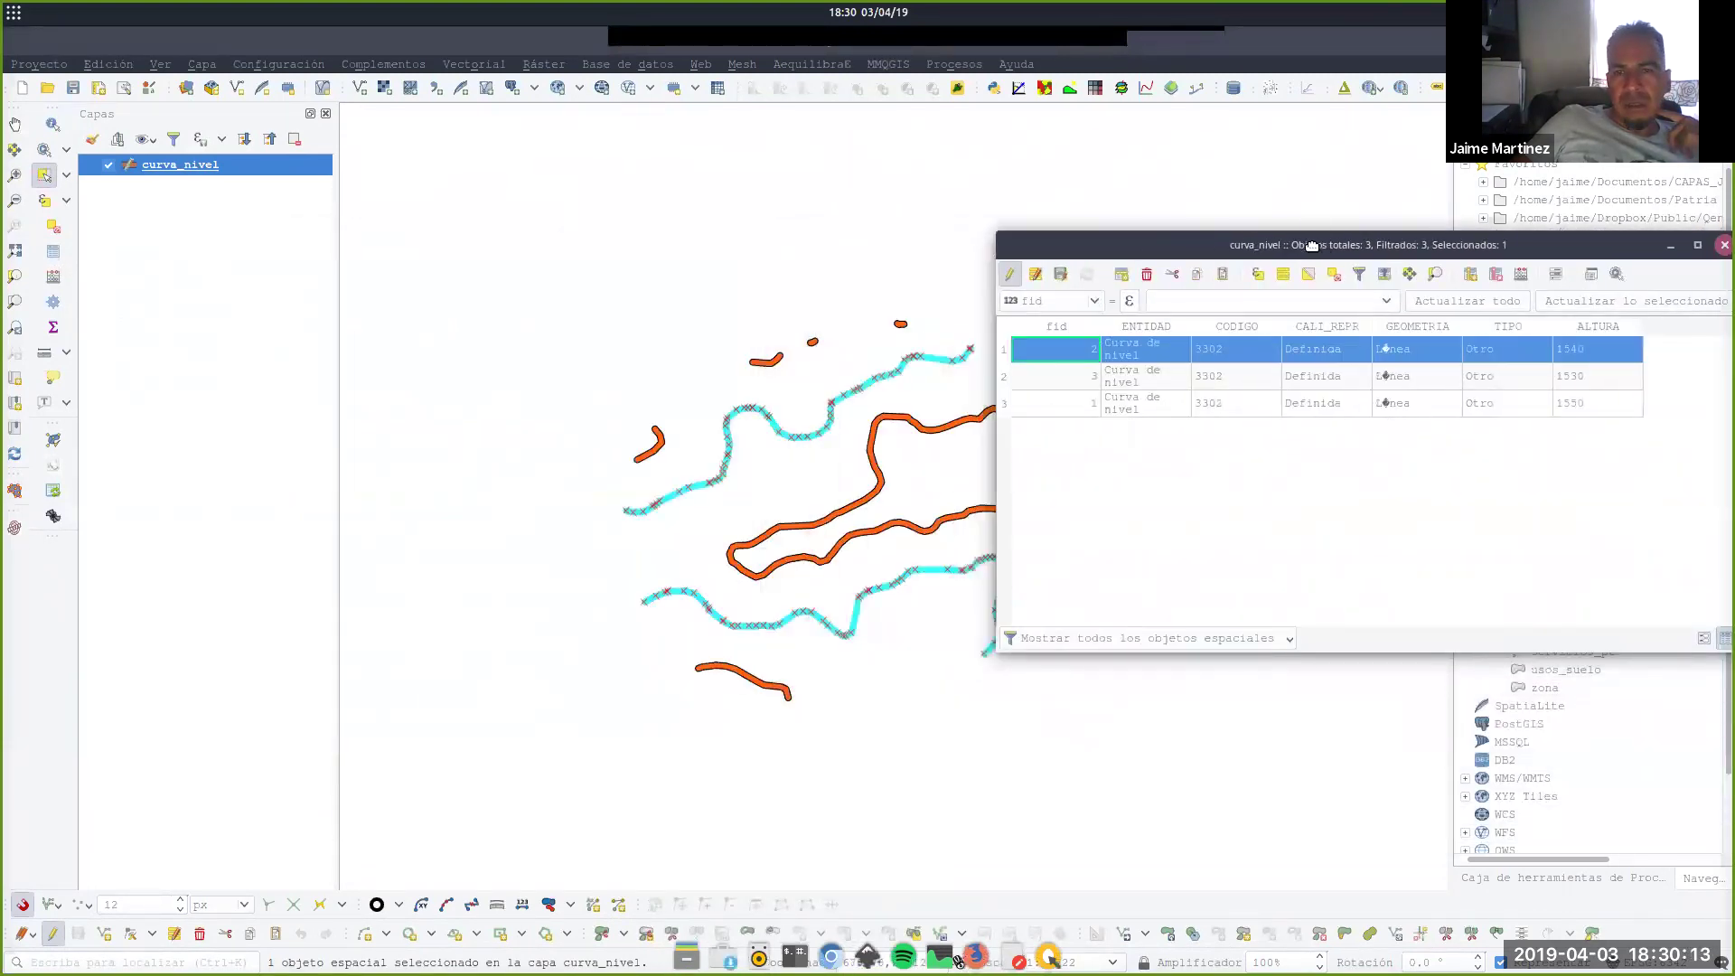
Close the attribute table and select all the contour lines of the curva_nivel layer.
left_click_drag(1311, 245, 778, 247)
key("Escape")
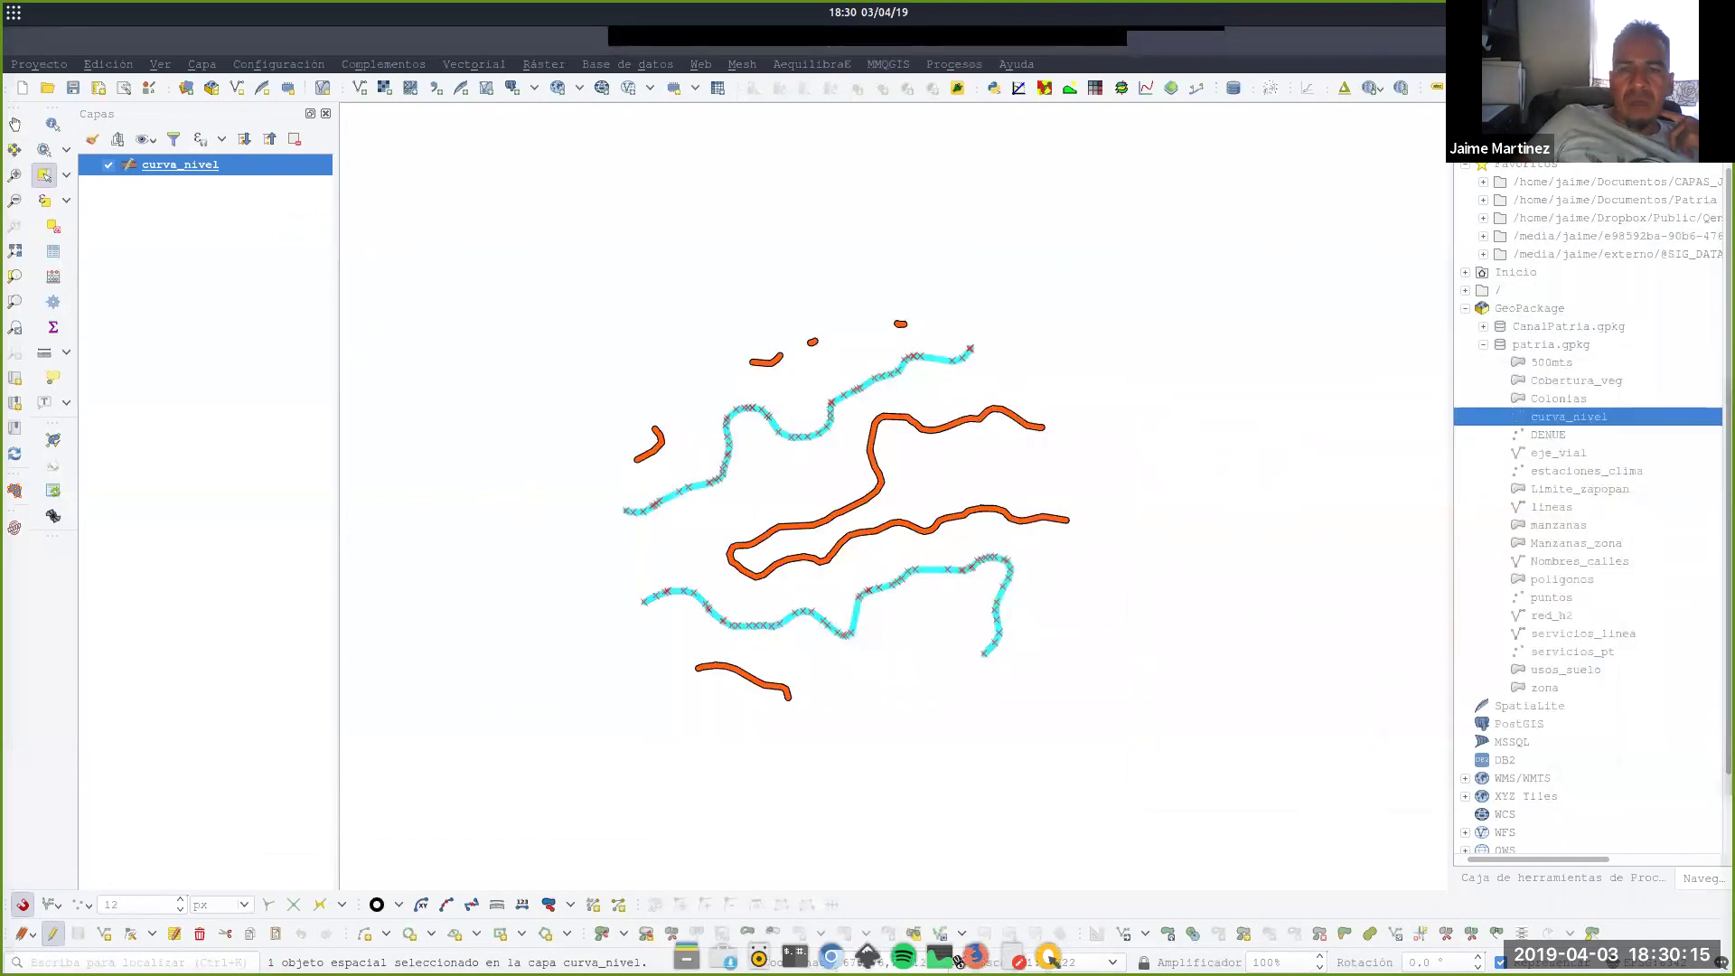
left_click_drag(1250, 810, 581, 181)
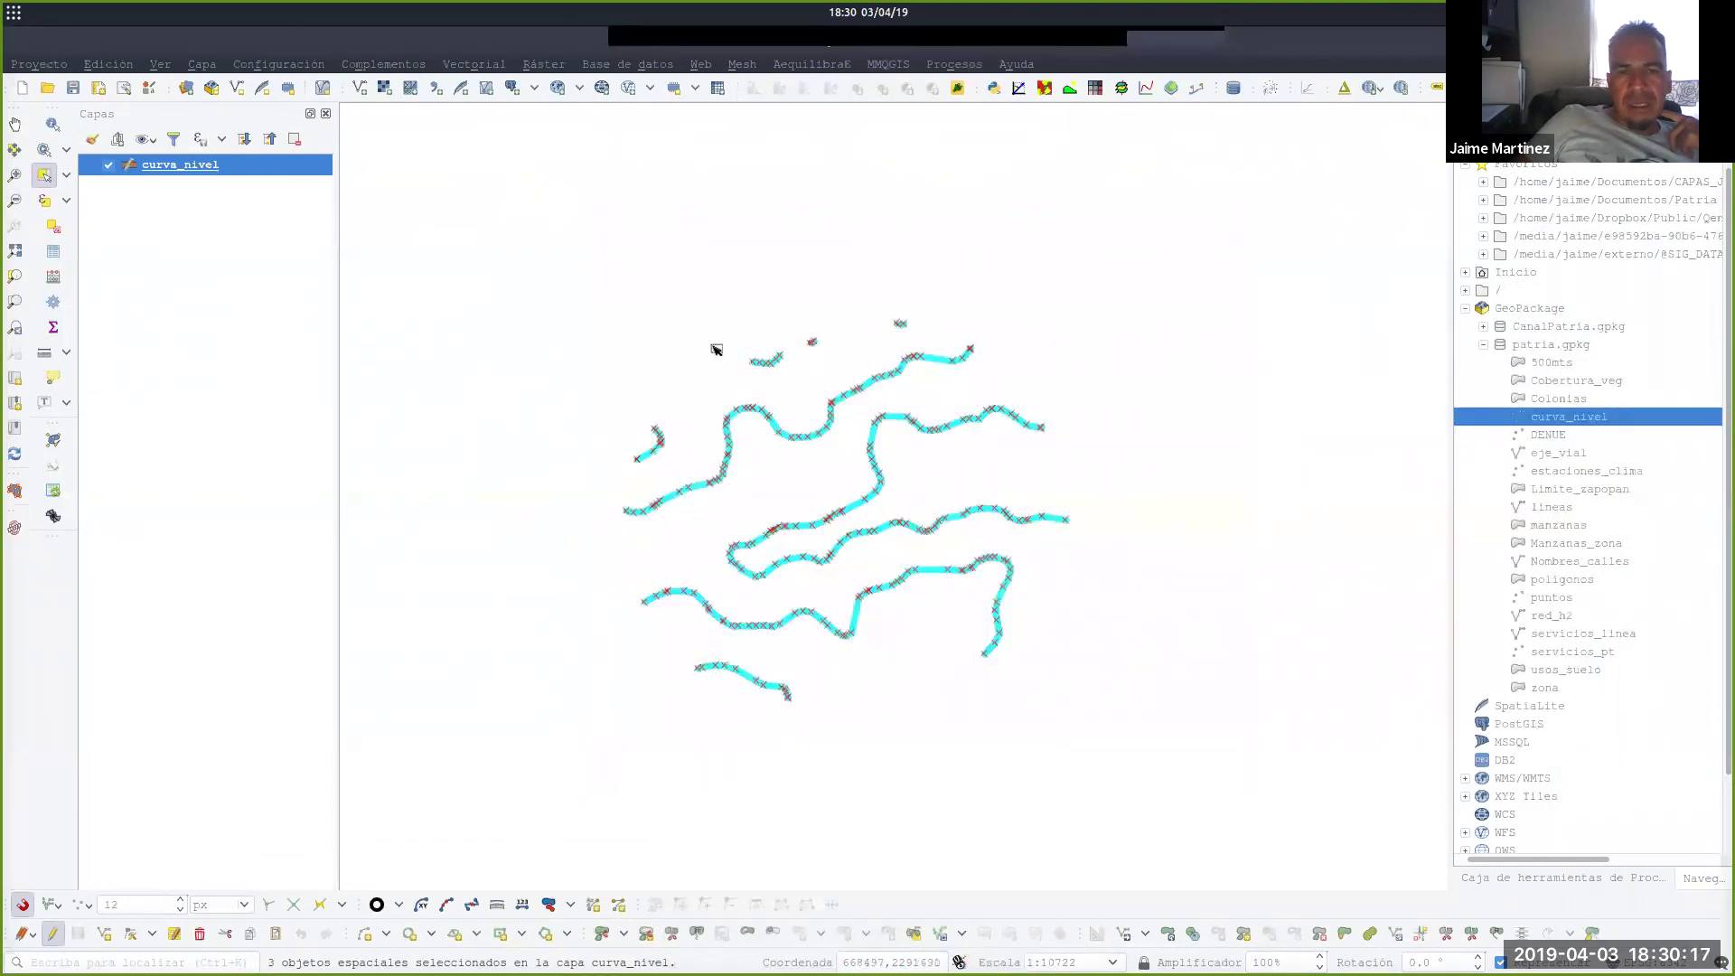
Split the selected multi-part contour features of curva_nivel into single-part features.
left_click(1471, 933)
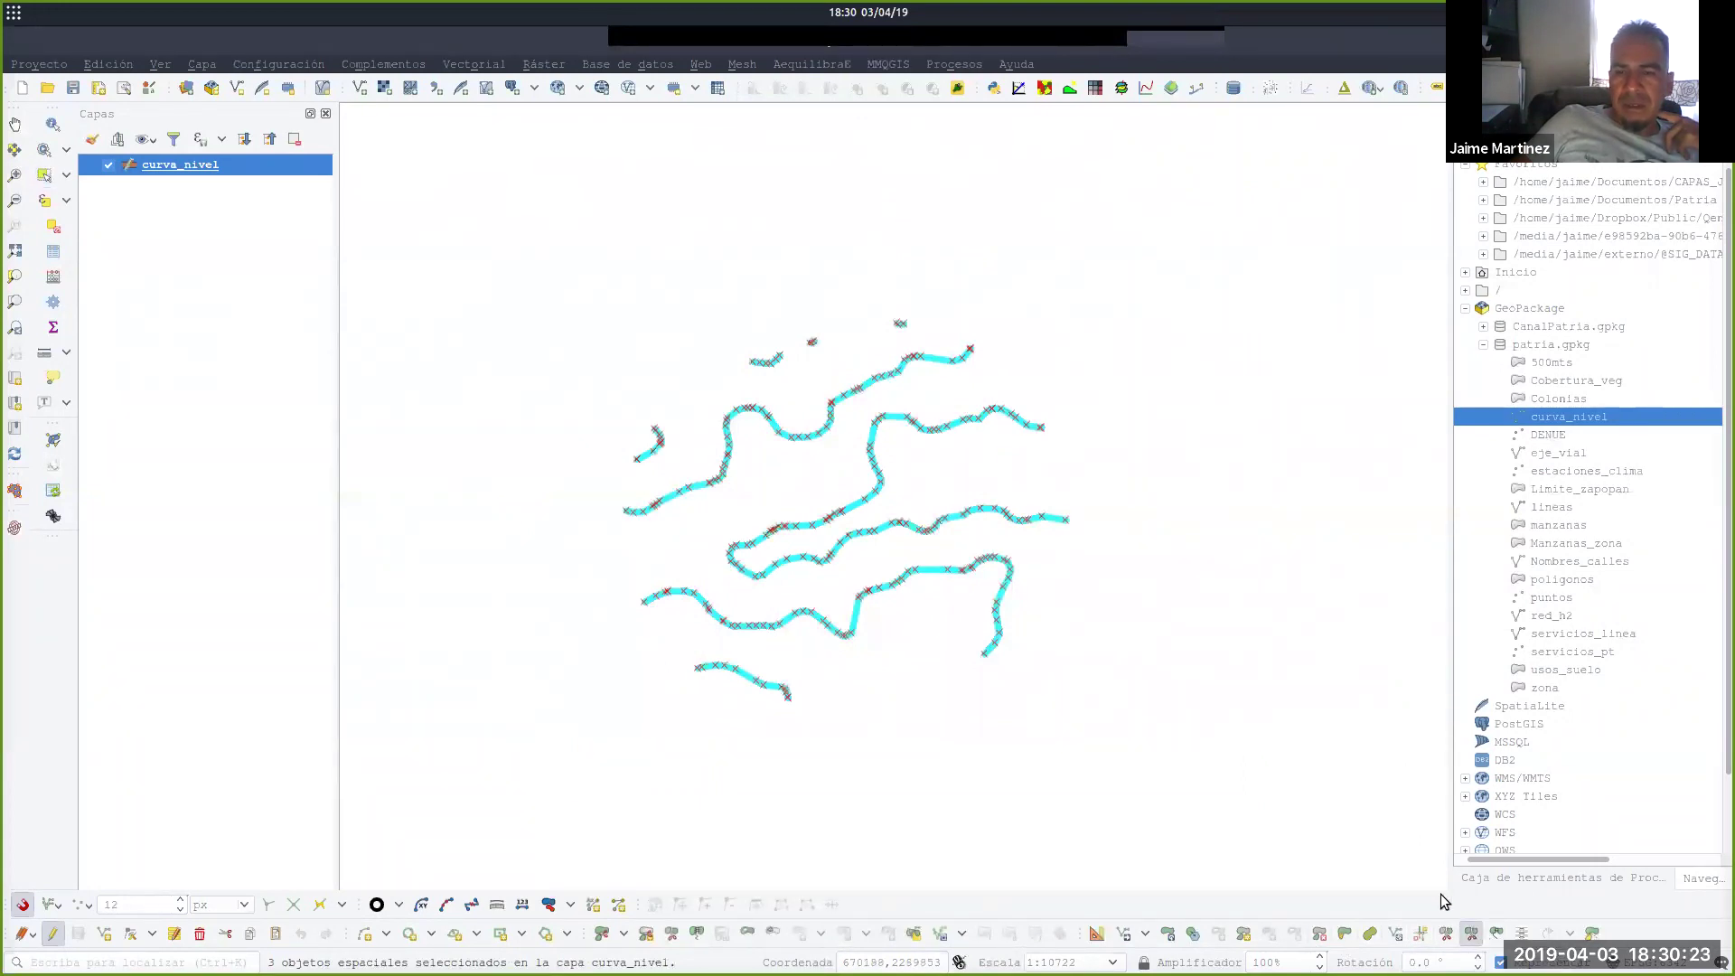
right_click(1115, 756)
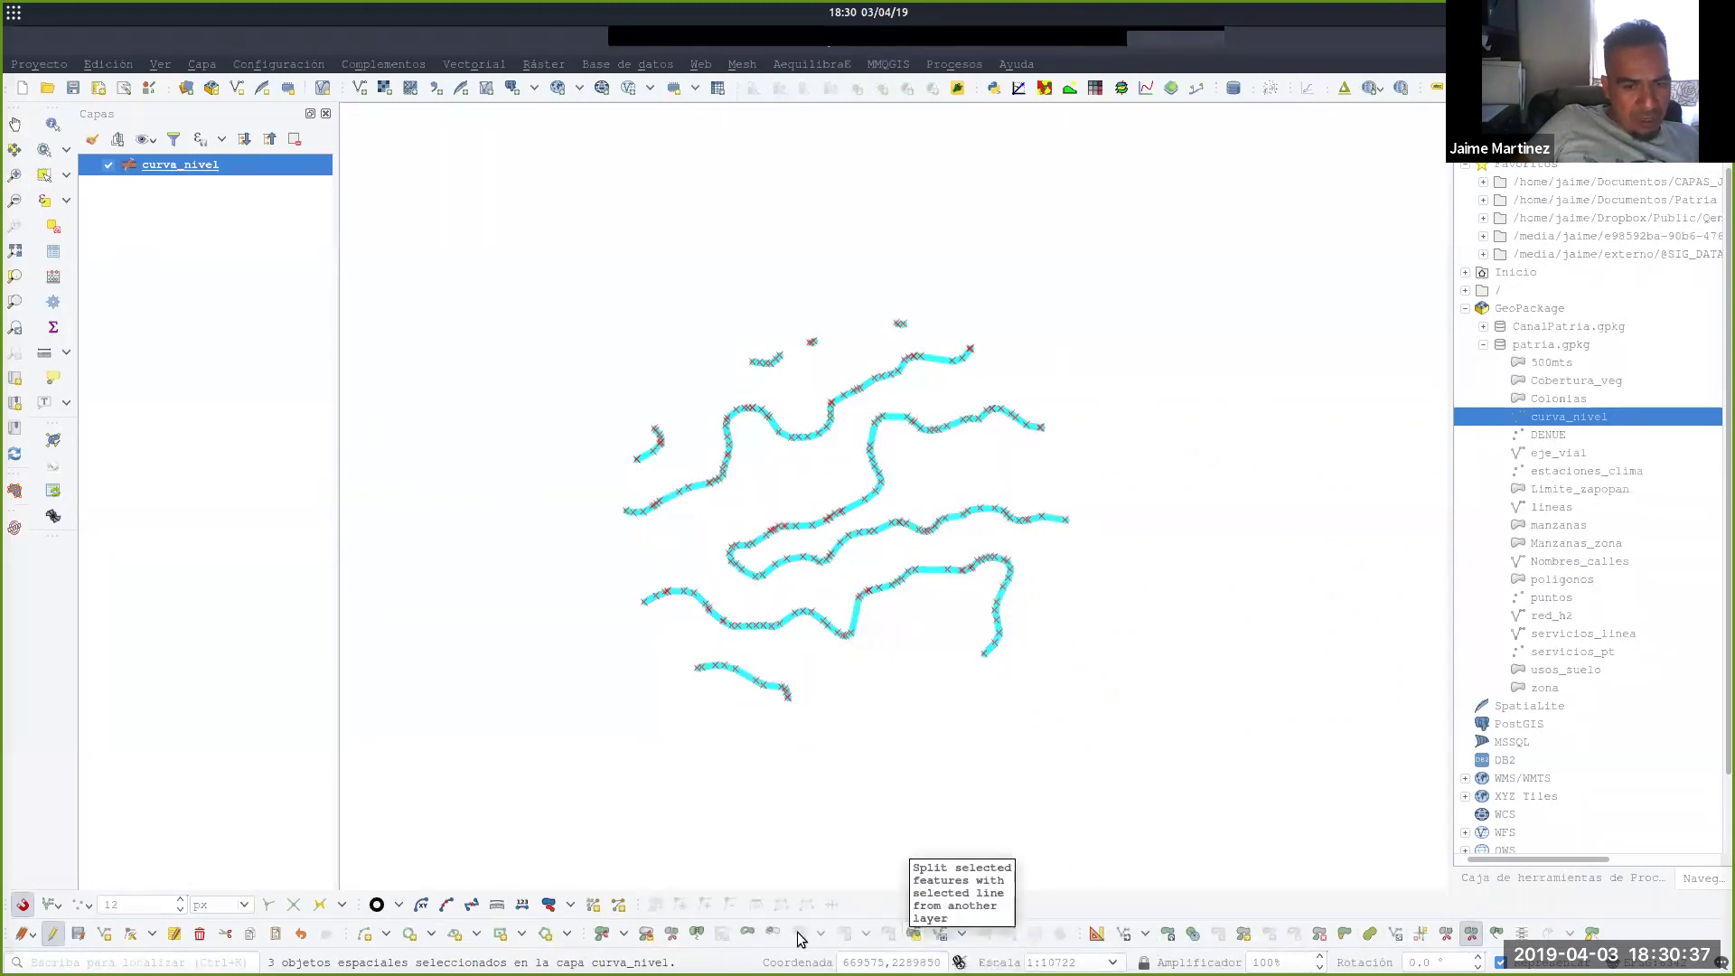
left_click(626, 937)
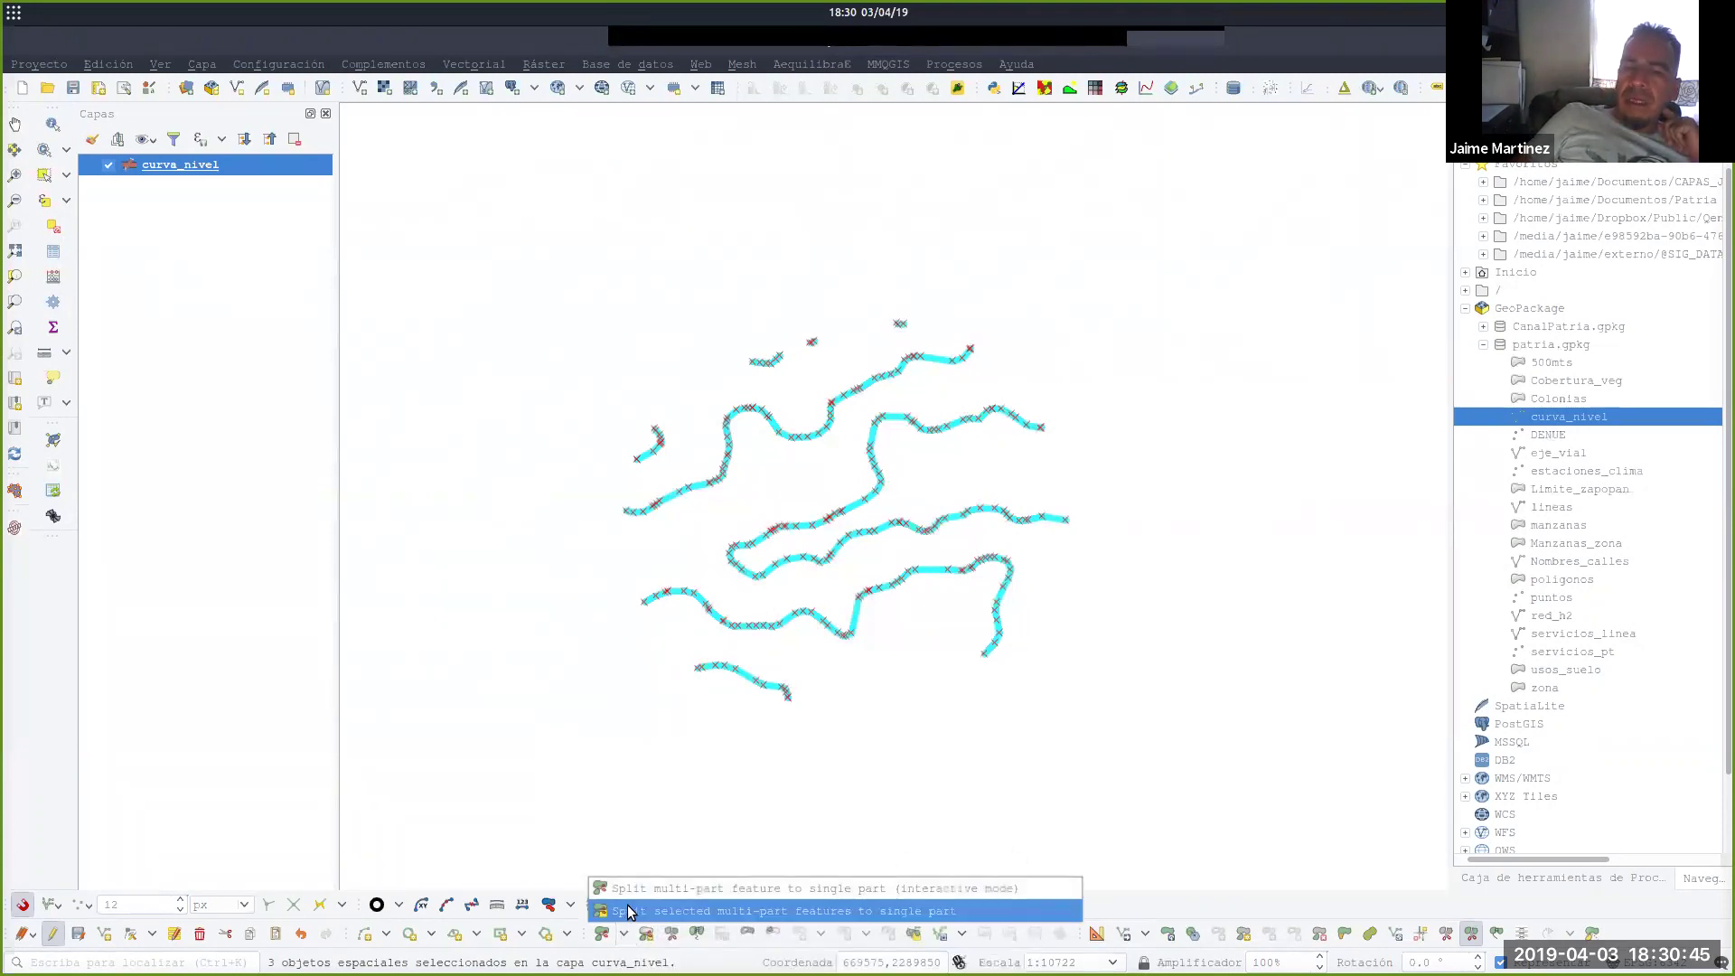
left_click(638, 913)
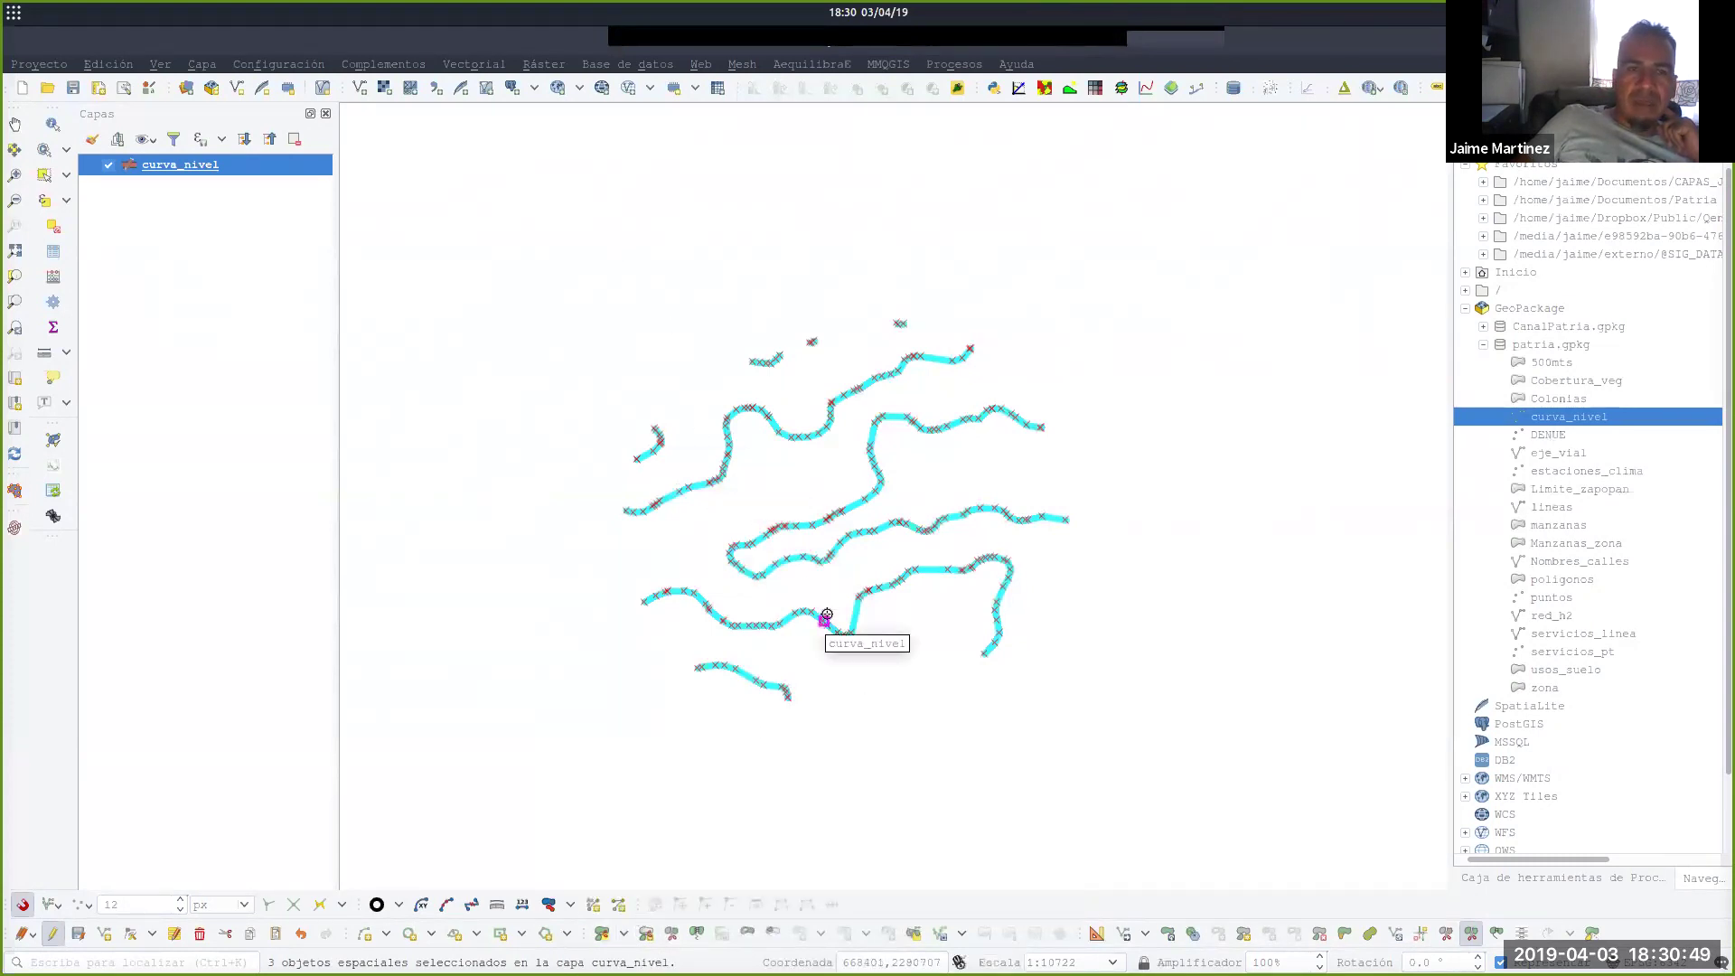
Draw a short cutting line across the middle contour lines and clear the feature selection.
left_click(807, 587)
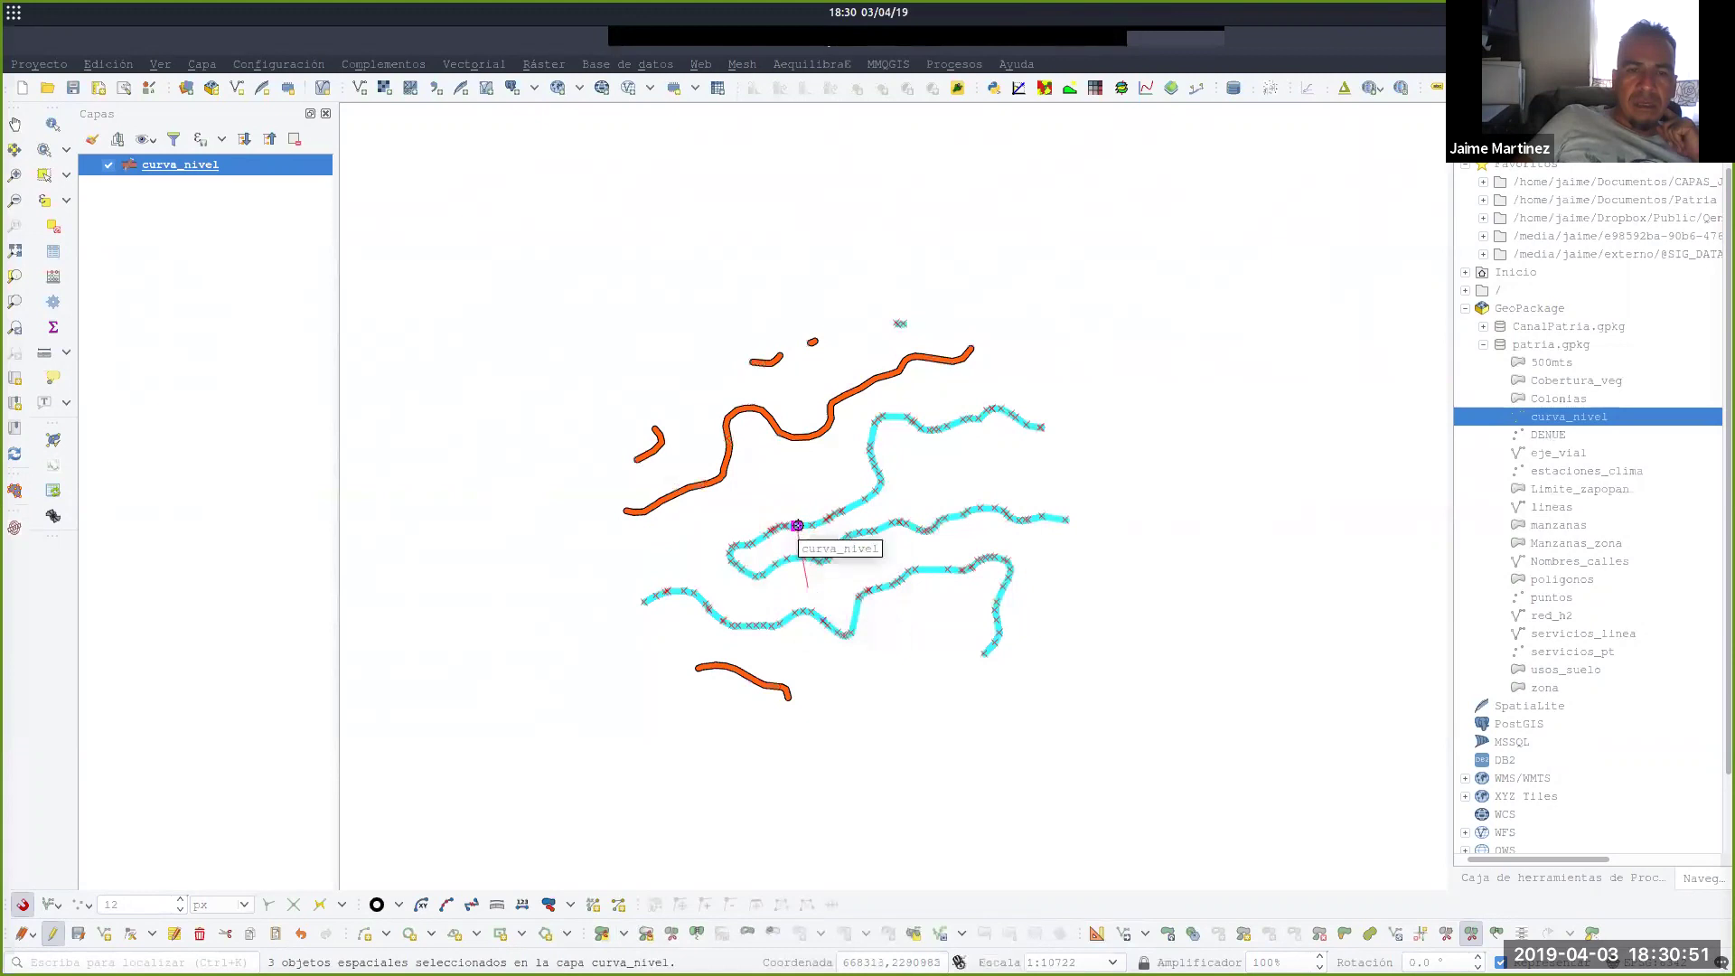
right_click(824, 518)
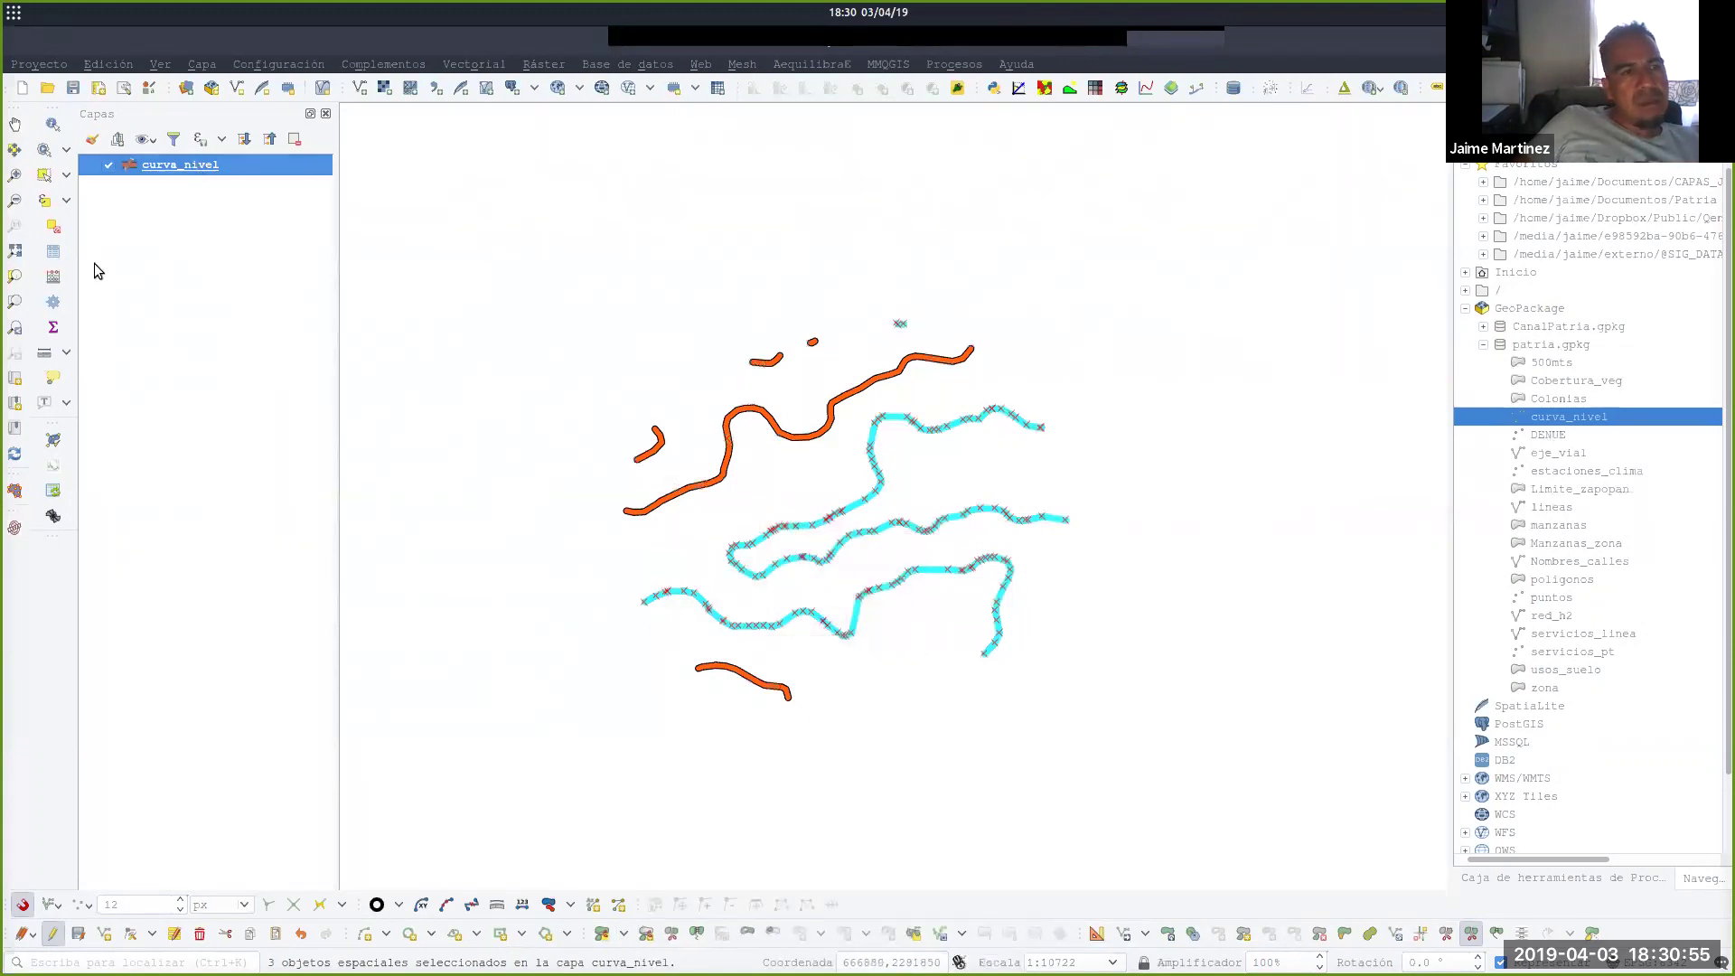
left_click(43, 175)
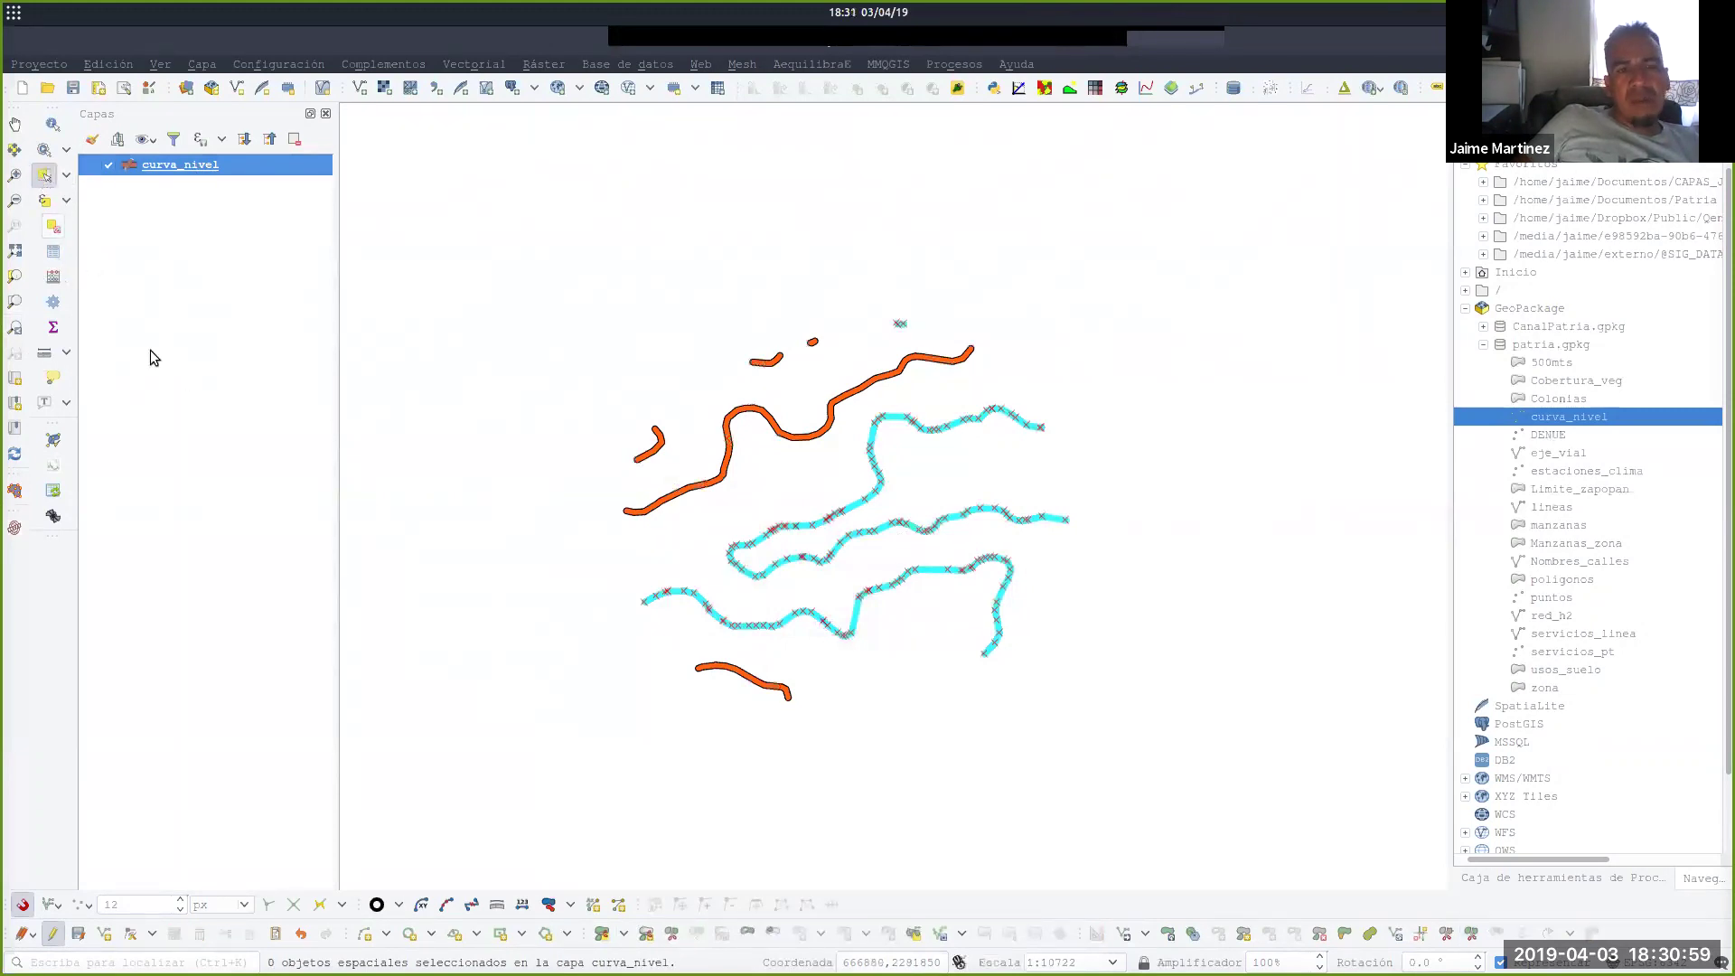
left_click(1360, 587)
Examine in the curva_nivel attribute table which contour line each of the first four records represents, and clear the selection after closing the table.
key("F6")
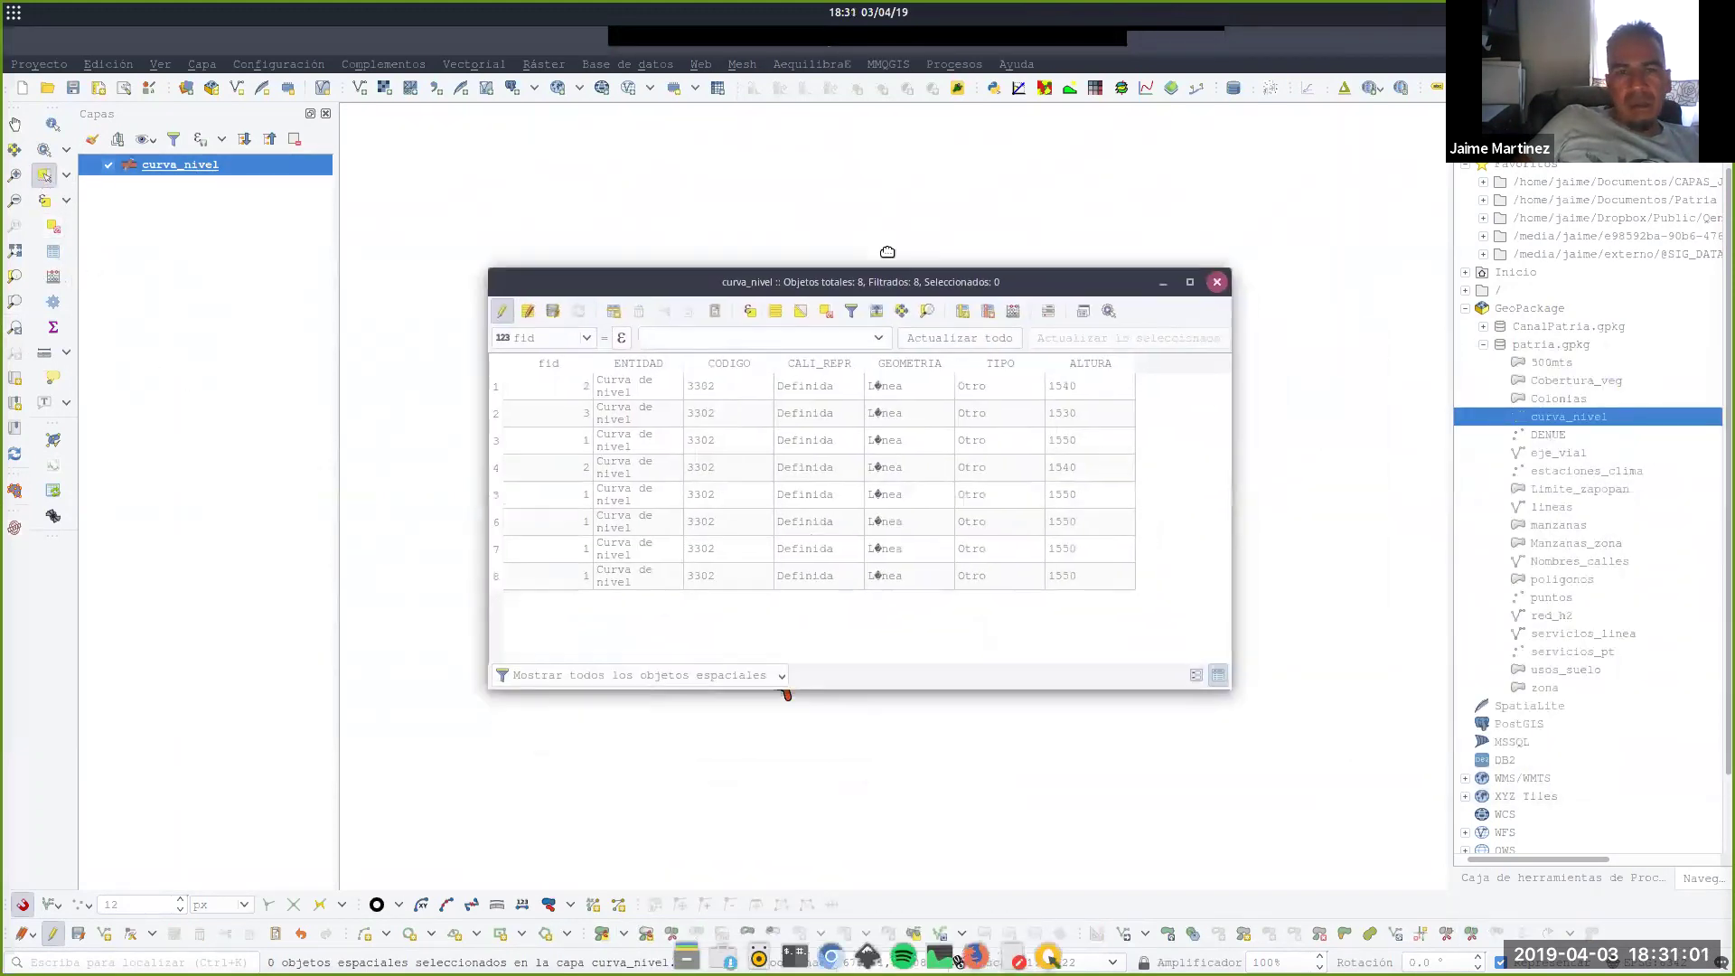
left_click_drag(544, 236, 915, 161)
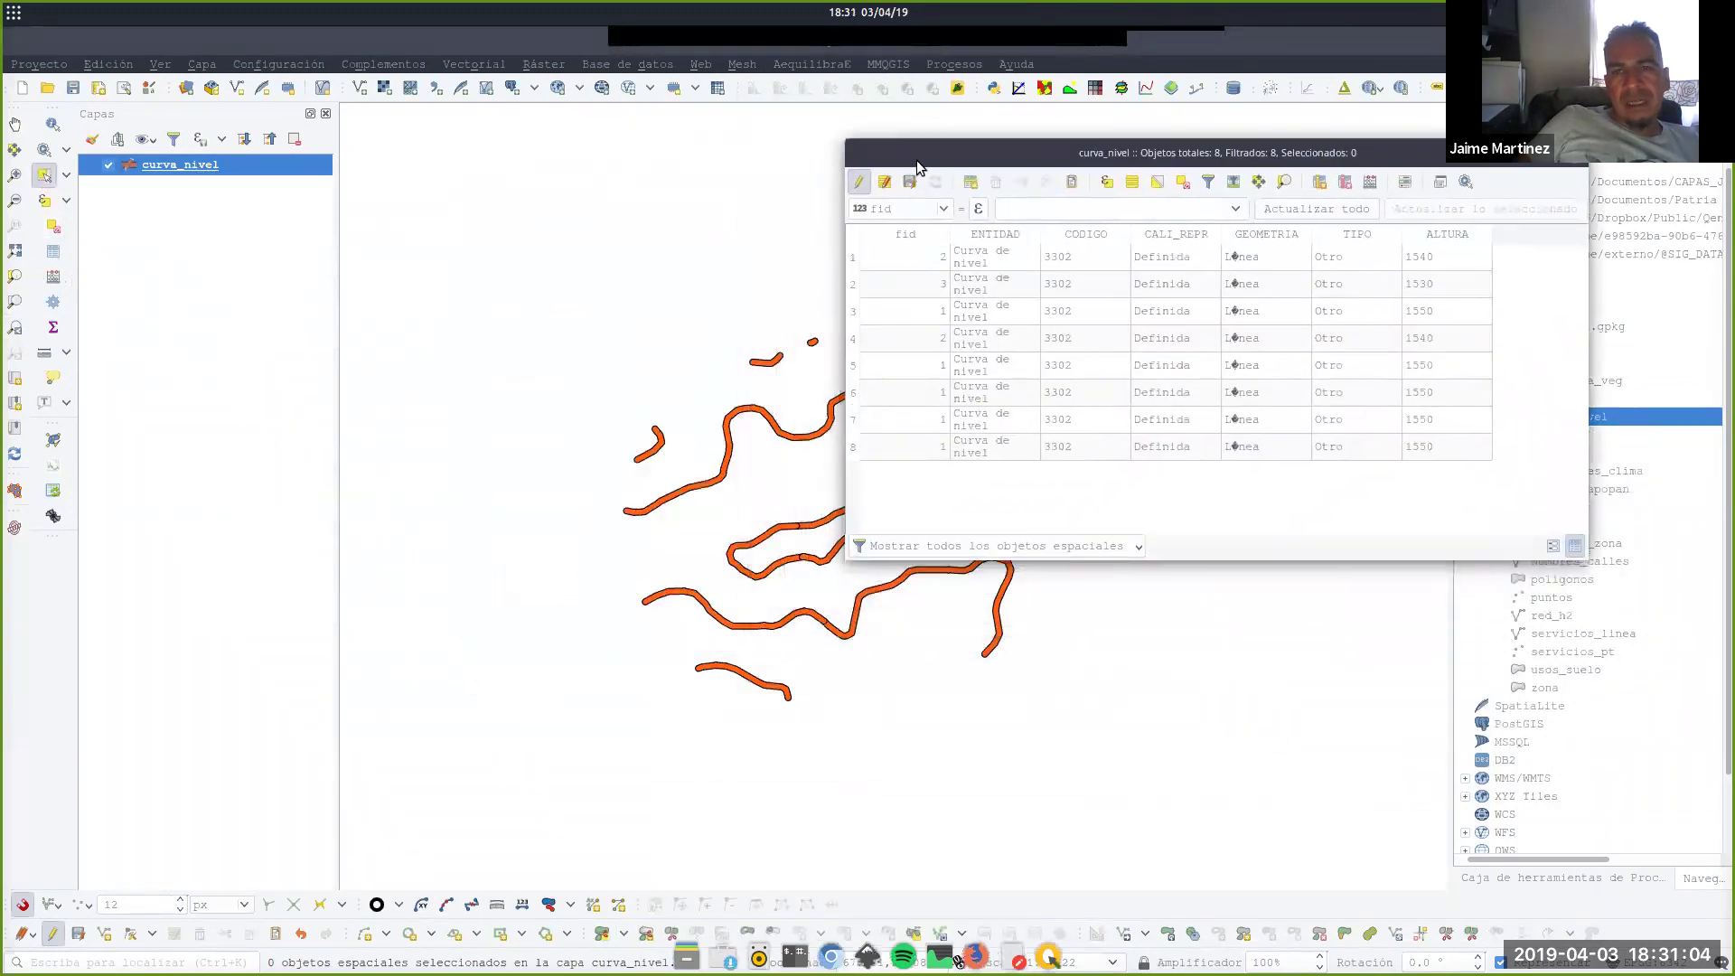
left_click(854, 263)
left_click(859, 291)
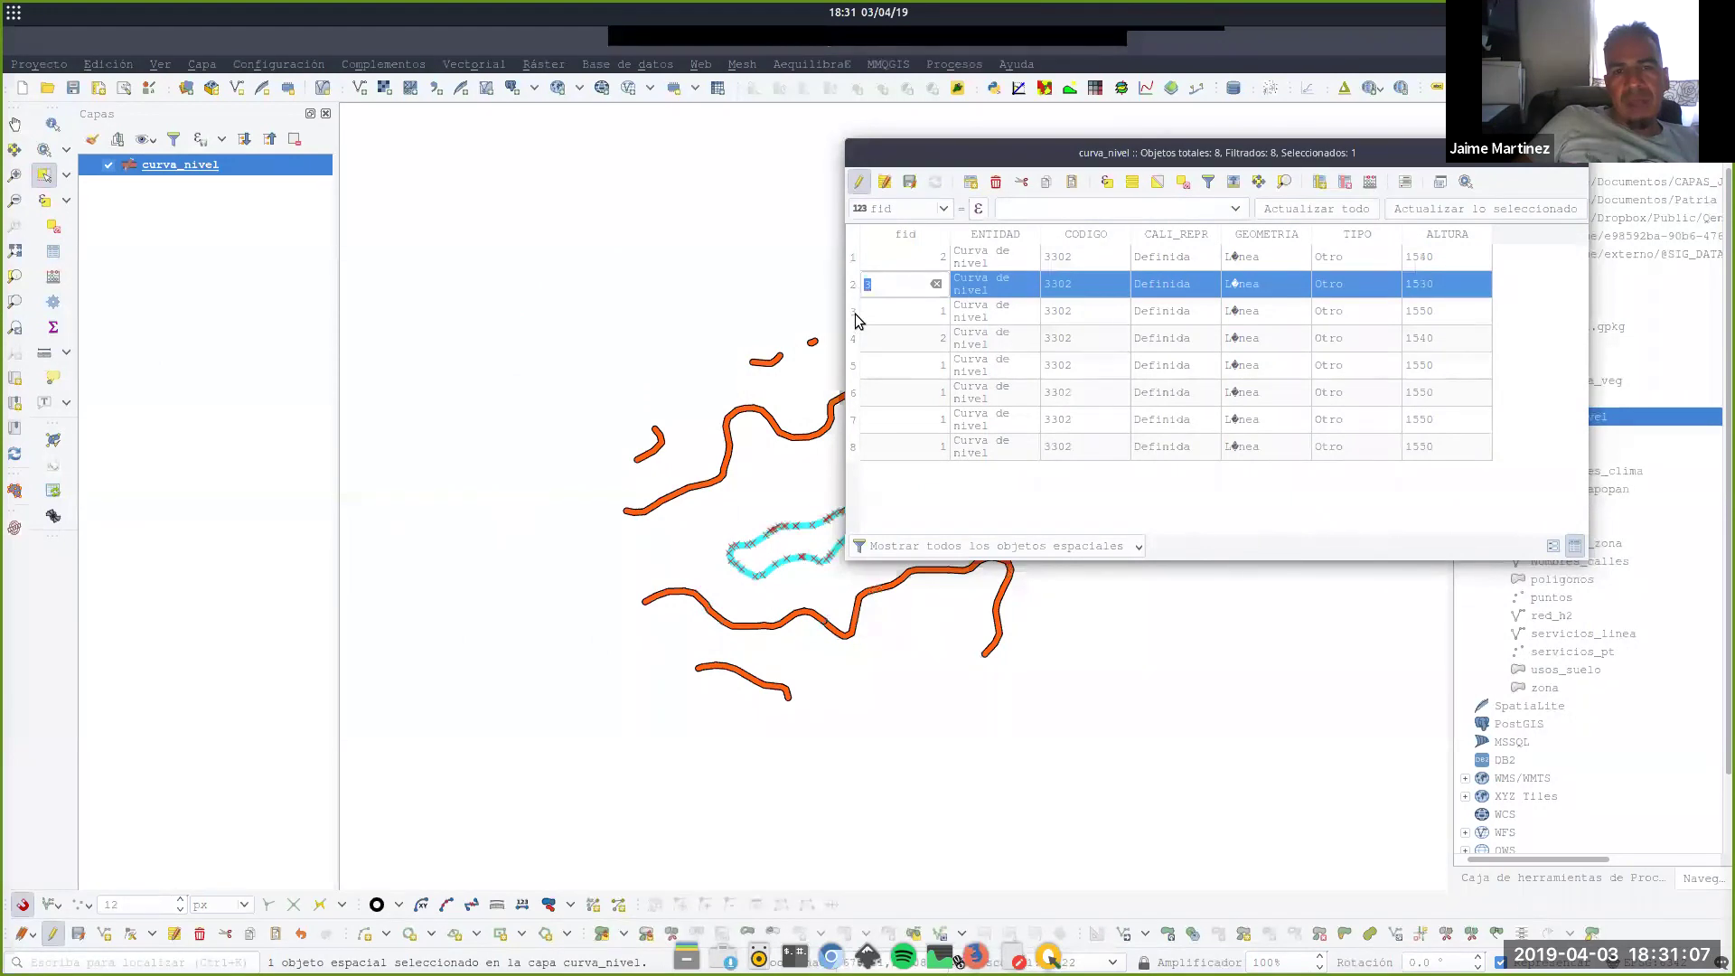
left_click(856, 317)
left_click(855, 340)
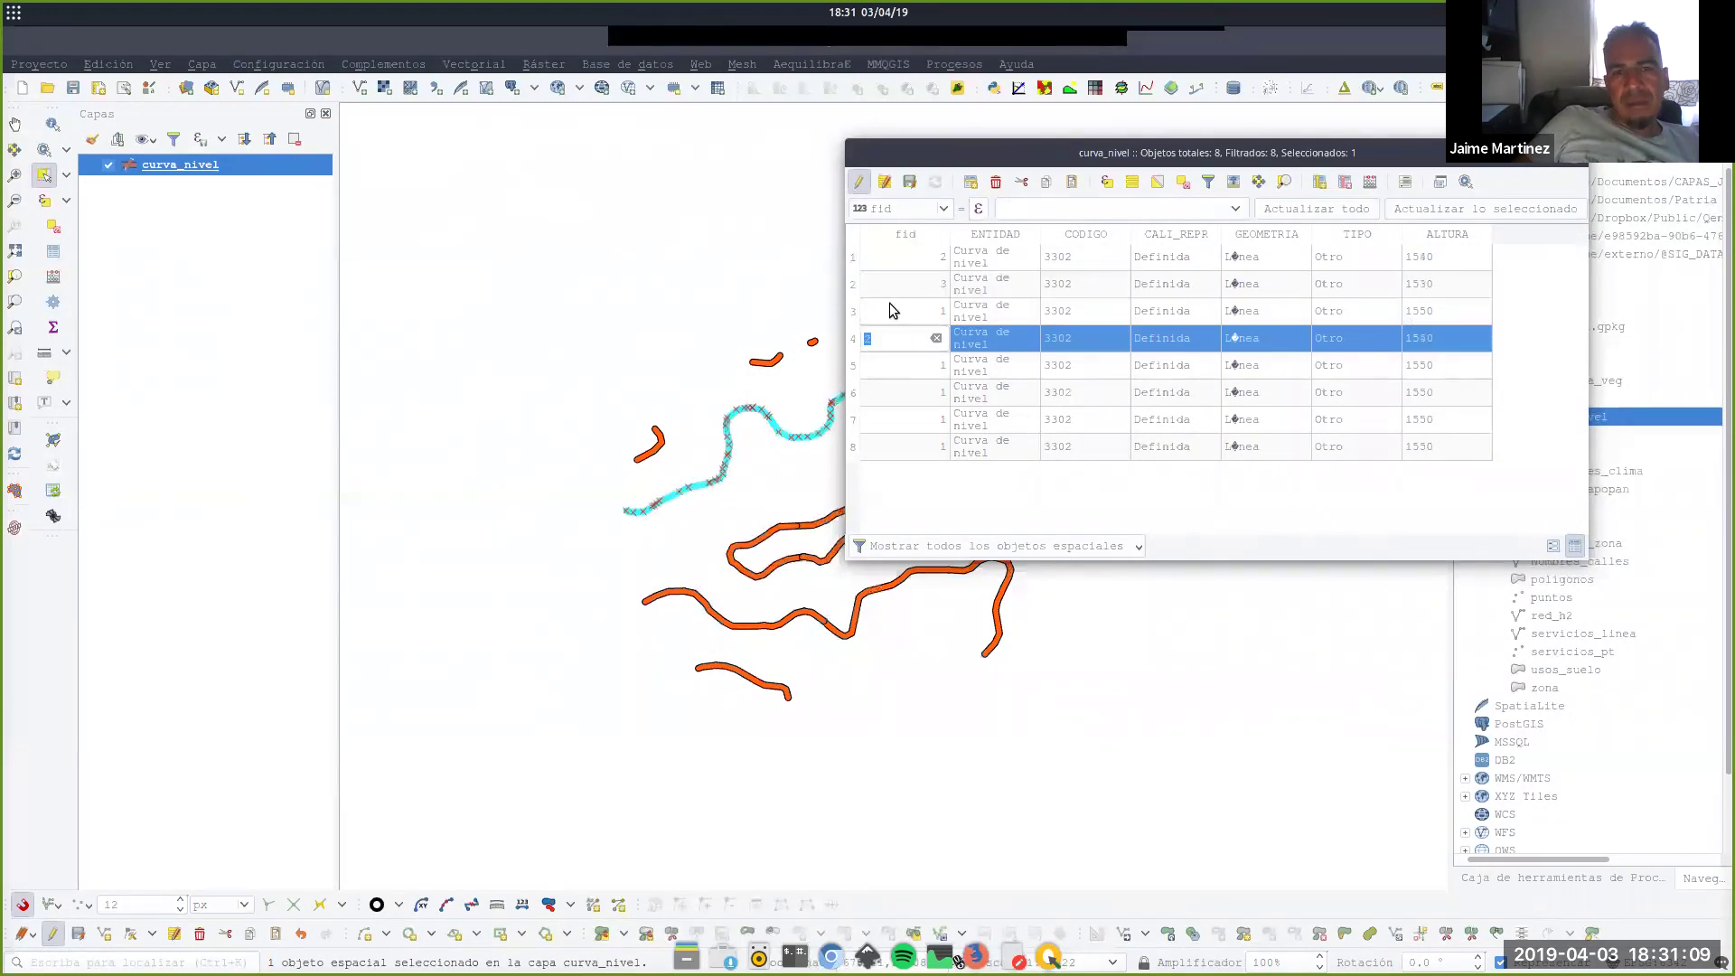
left_click_drag(1090, 158, 1313, 195)
left_click_drag(1565, 197, 1310, 200)
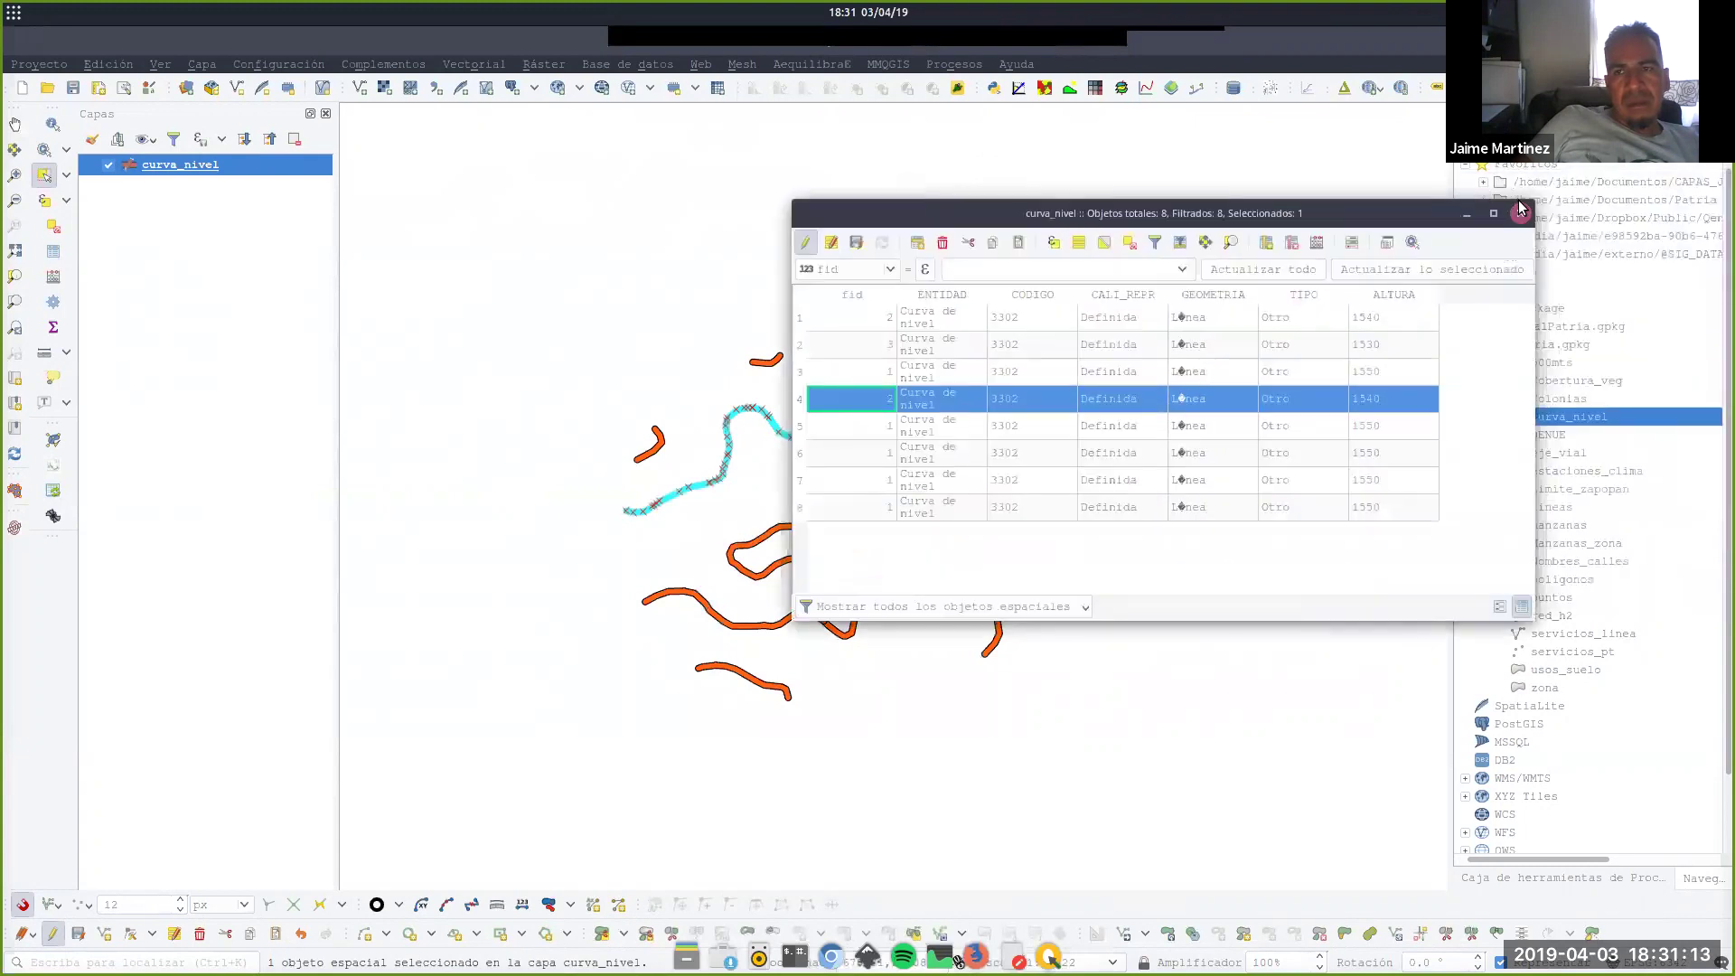
left_click(1520, 199)
left_click(1160, 461)
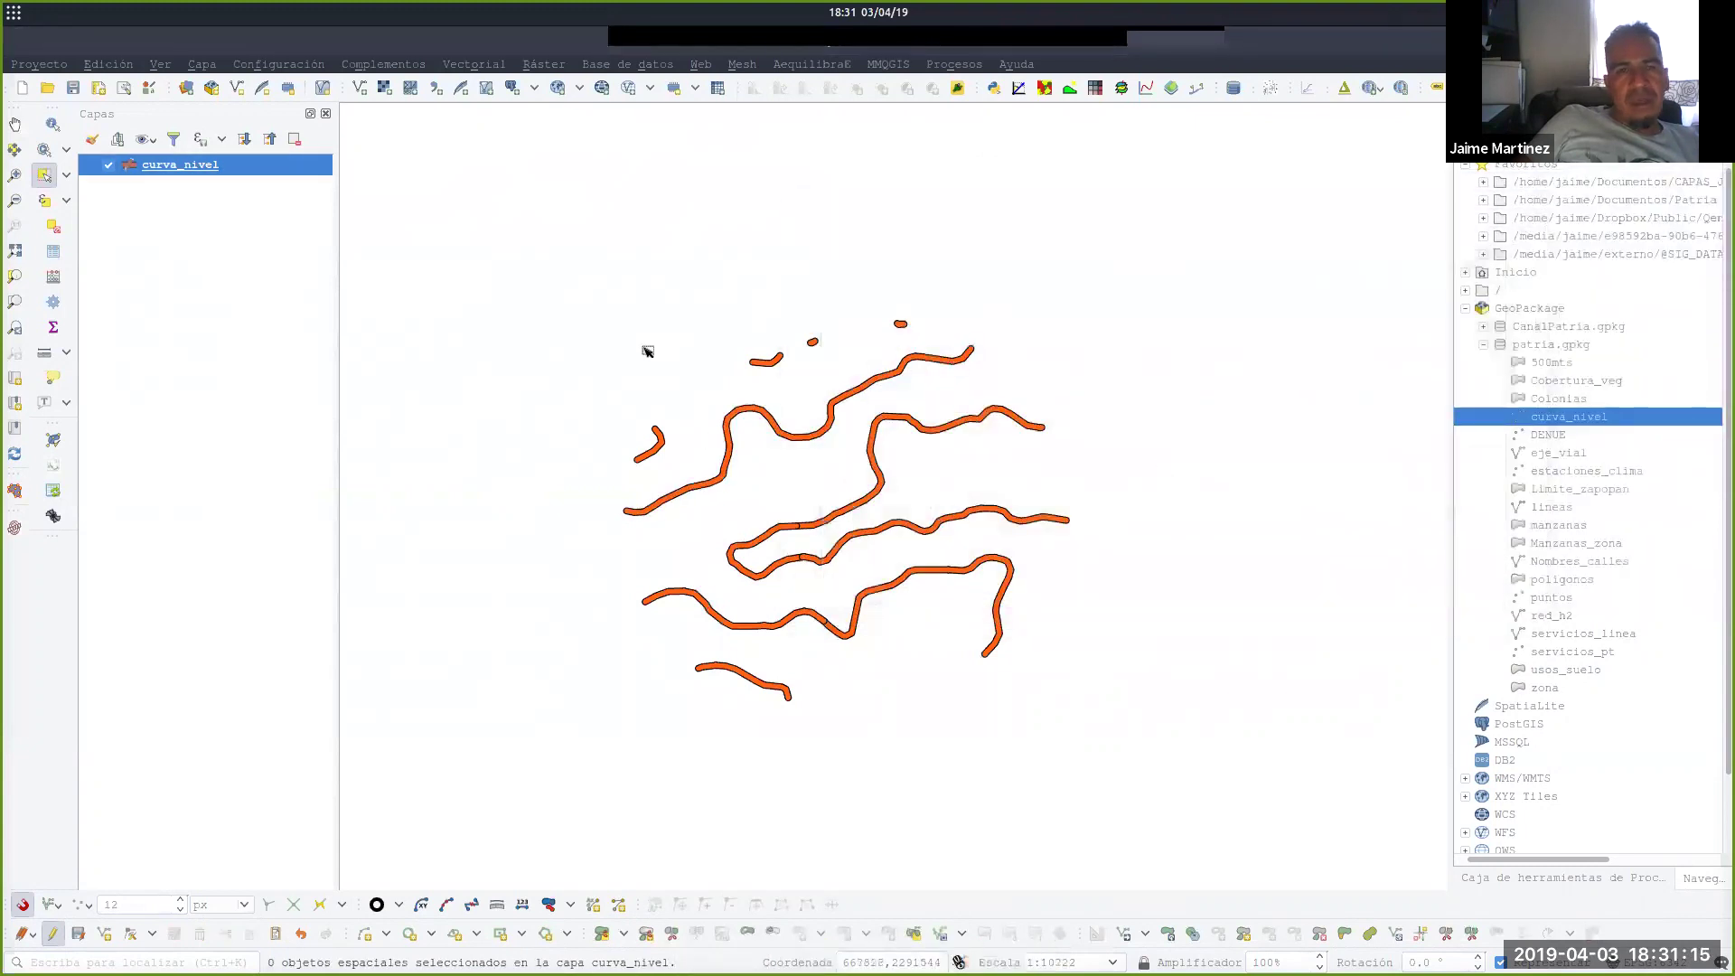
Try to save the curva_nivel edits and end the editing session with its changes saved.
left_click(77, 933)
left_click(51, 933)
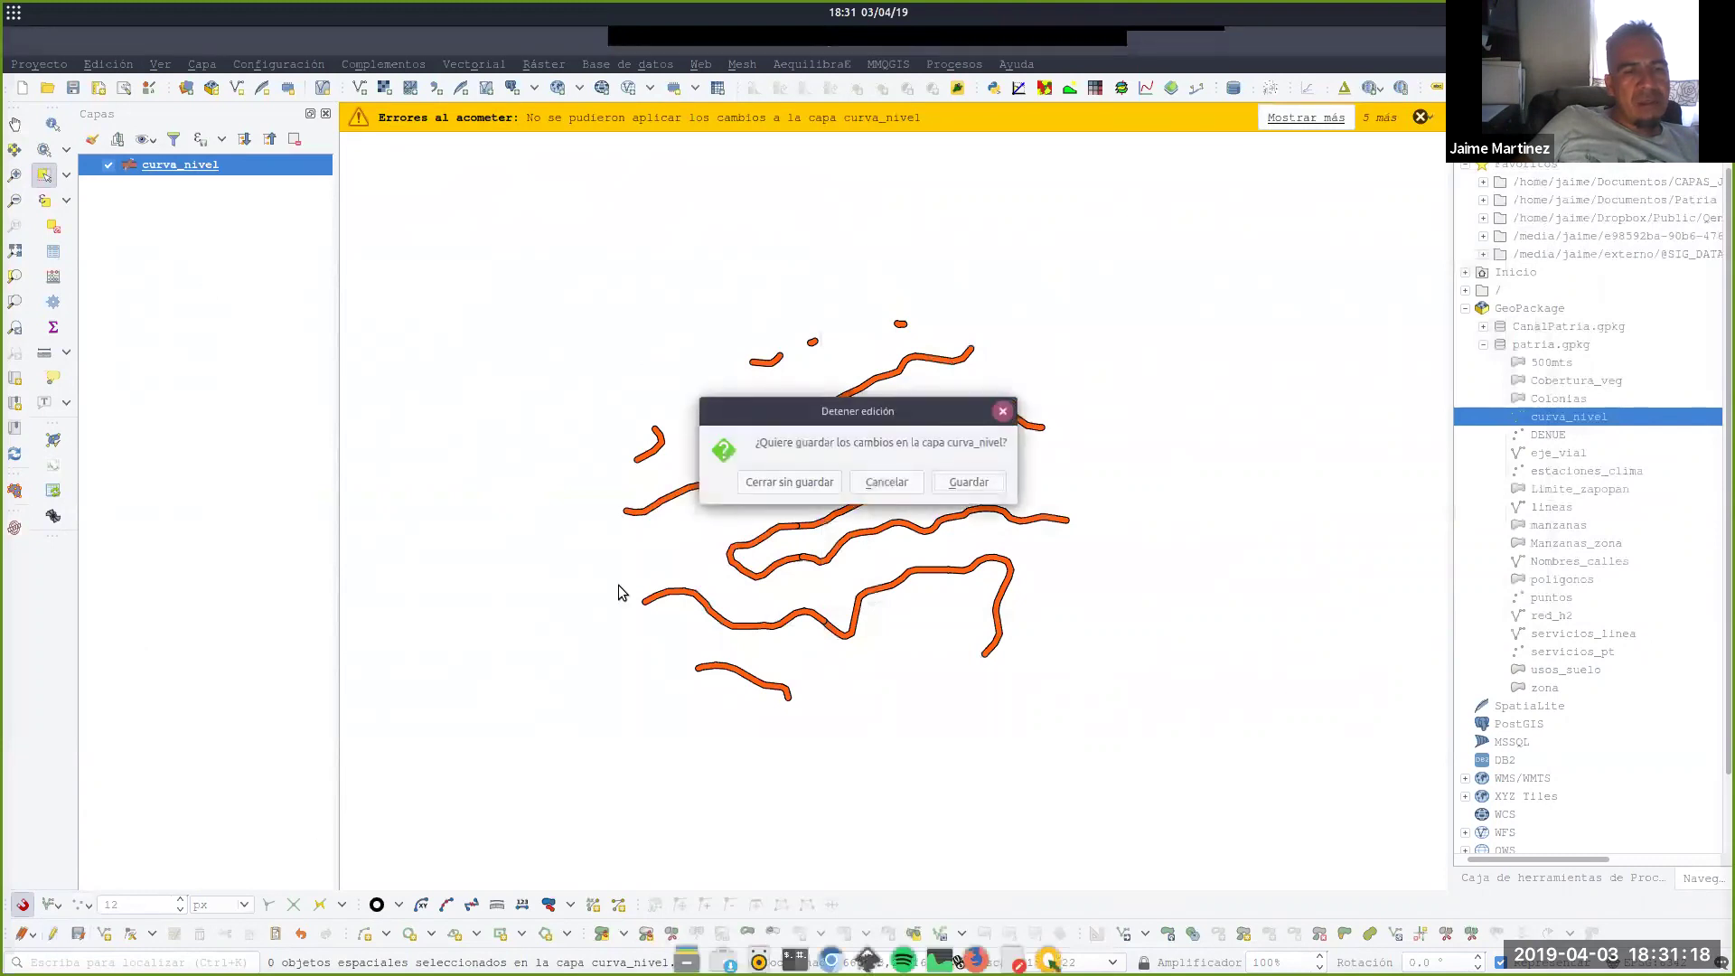
left_click(990, 481)
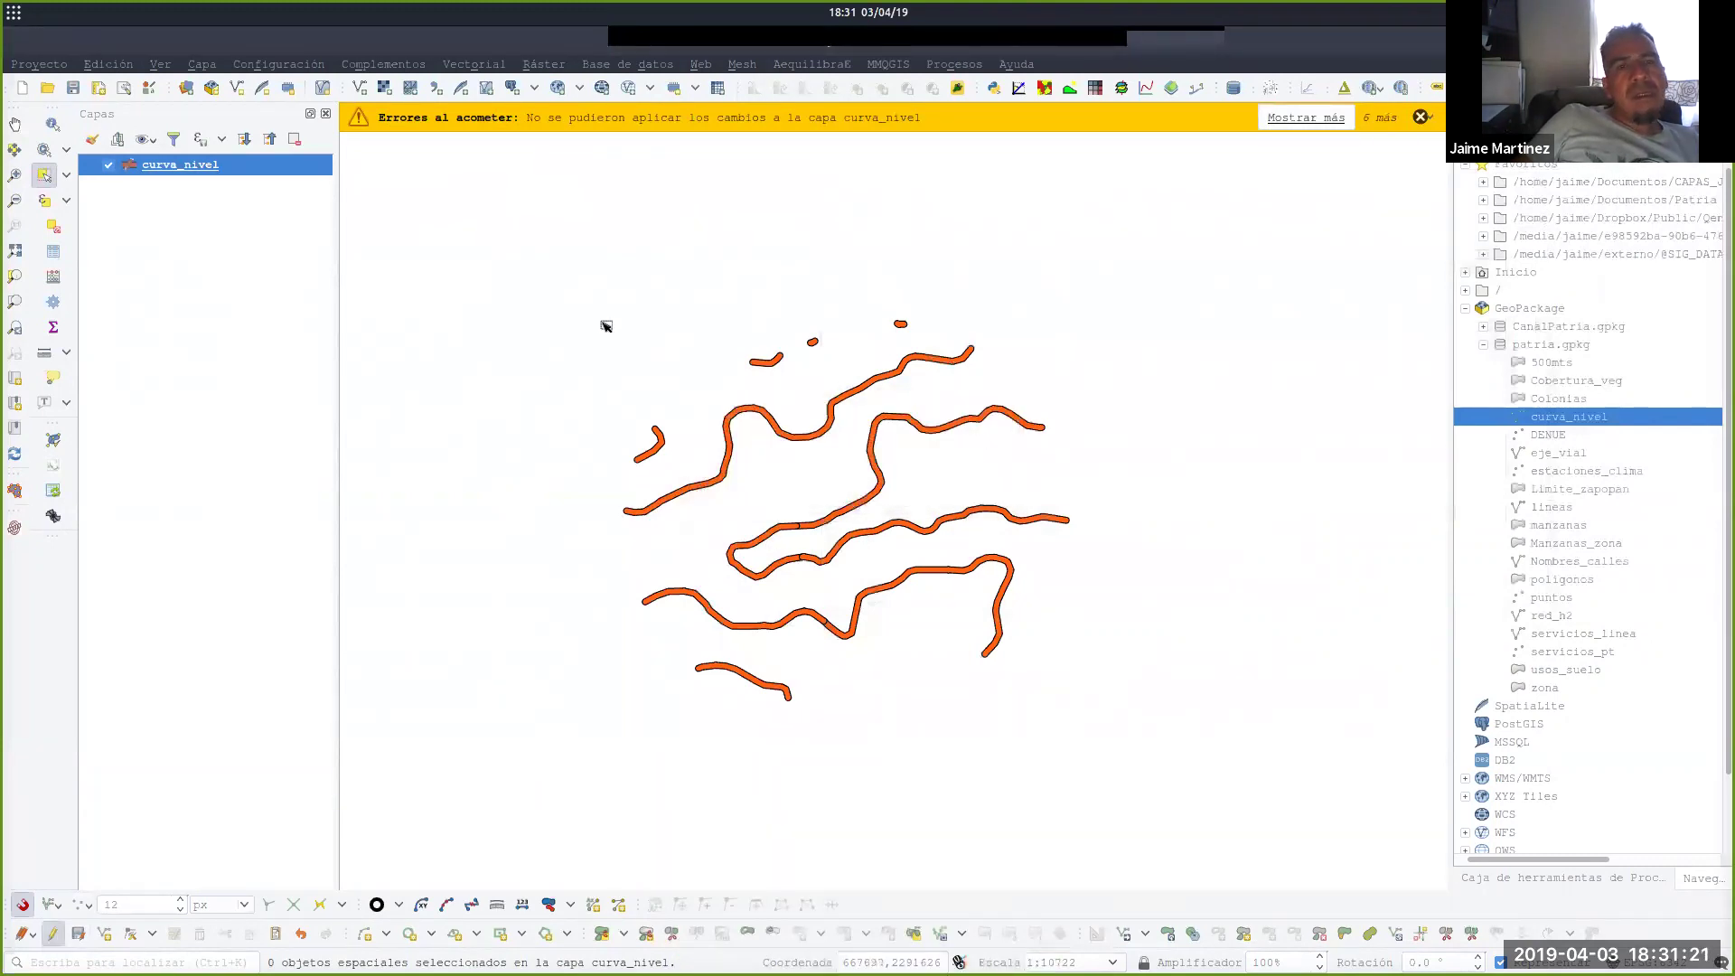
Create QChainage points every 100 metres along curva_nivel in an output layer named chain_curva_nivel.
left_click(1199, 88)
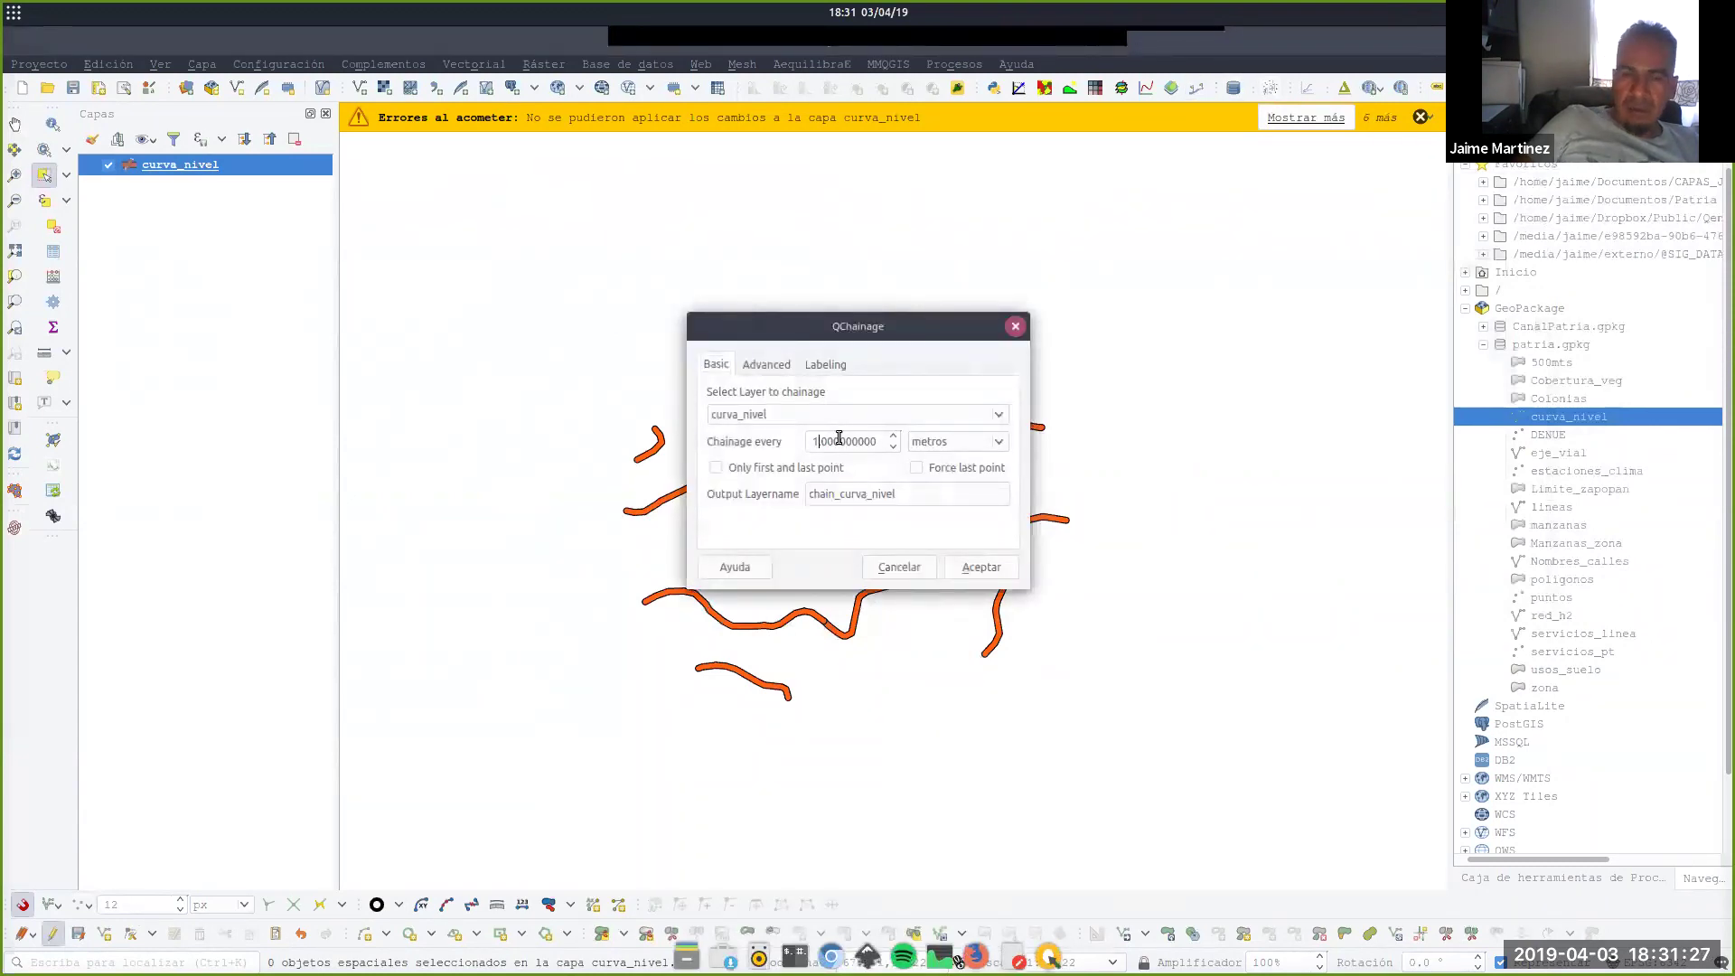
type("00.")
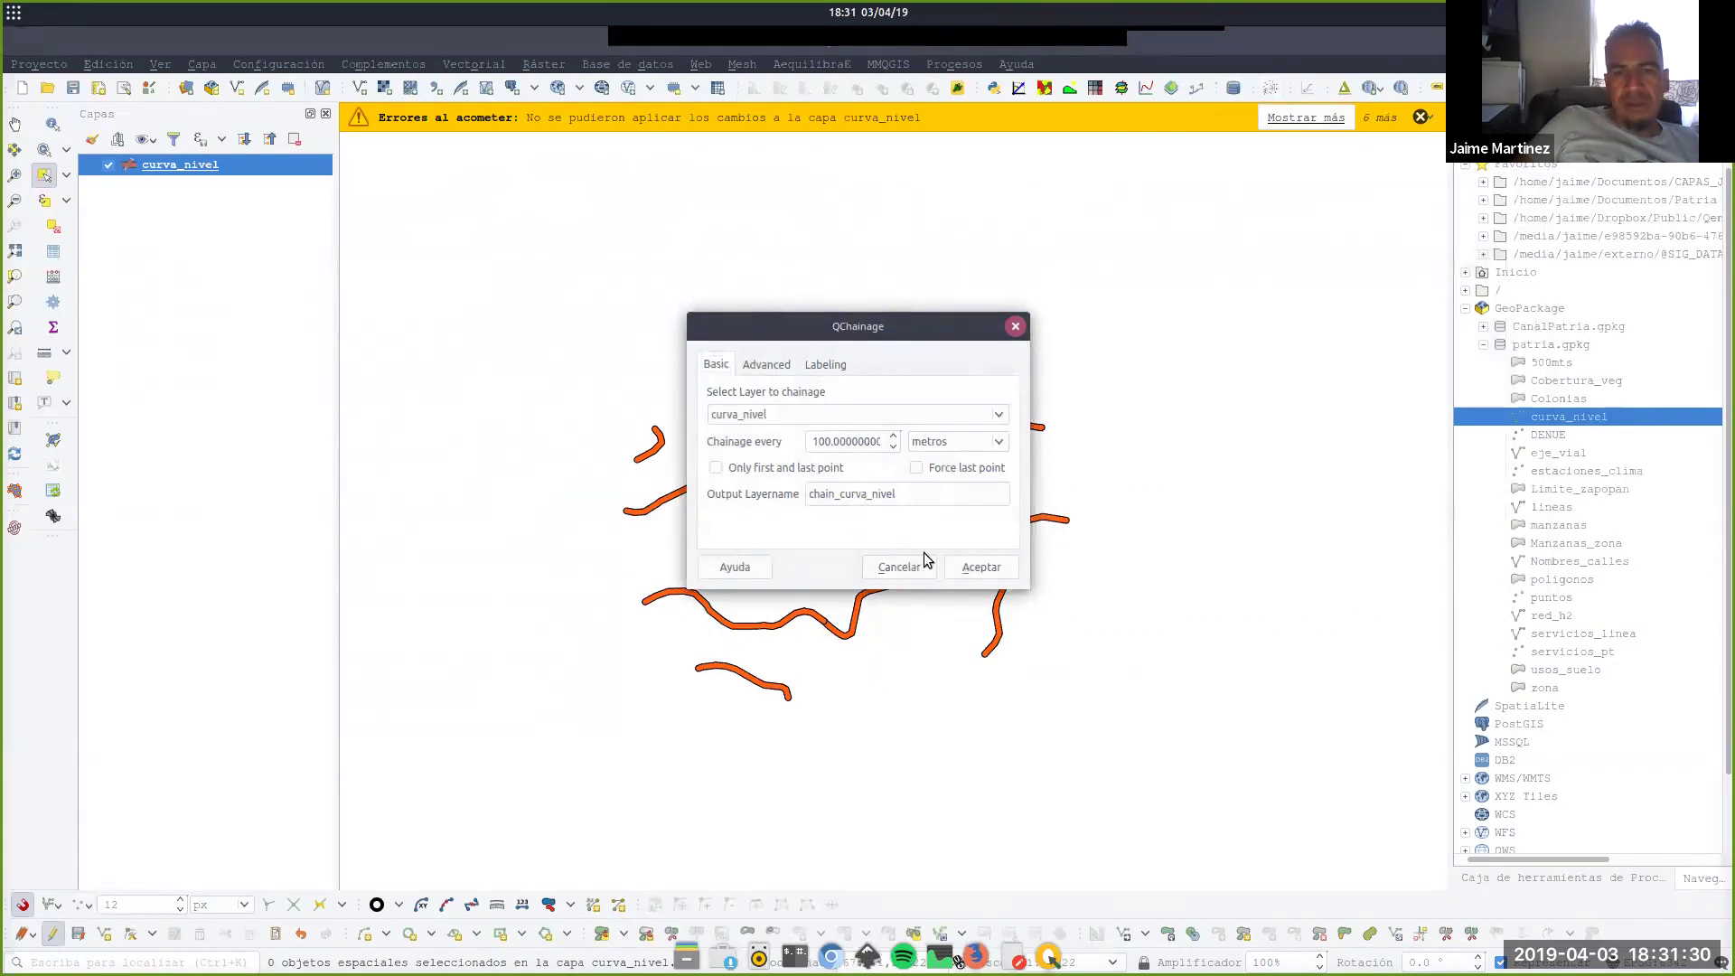
left_click(982, 567)
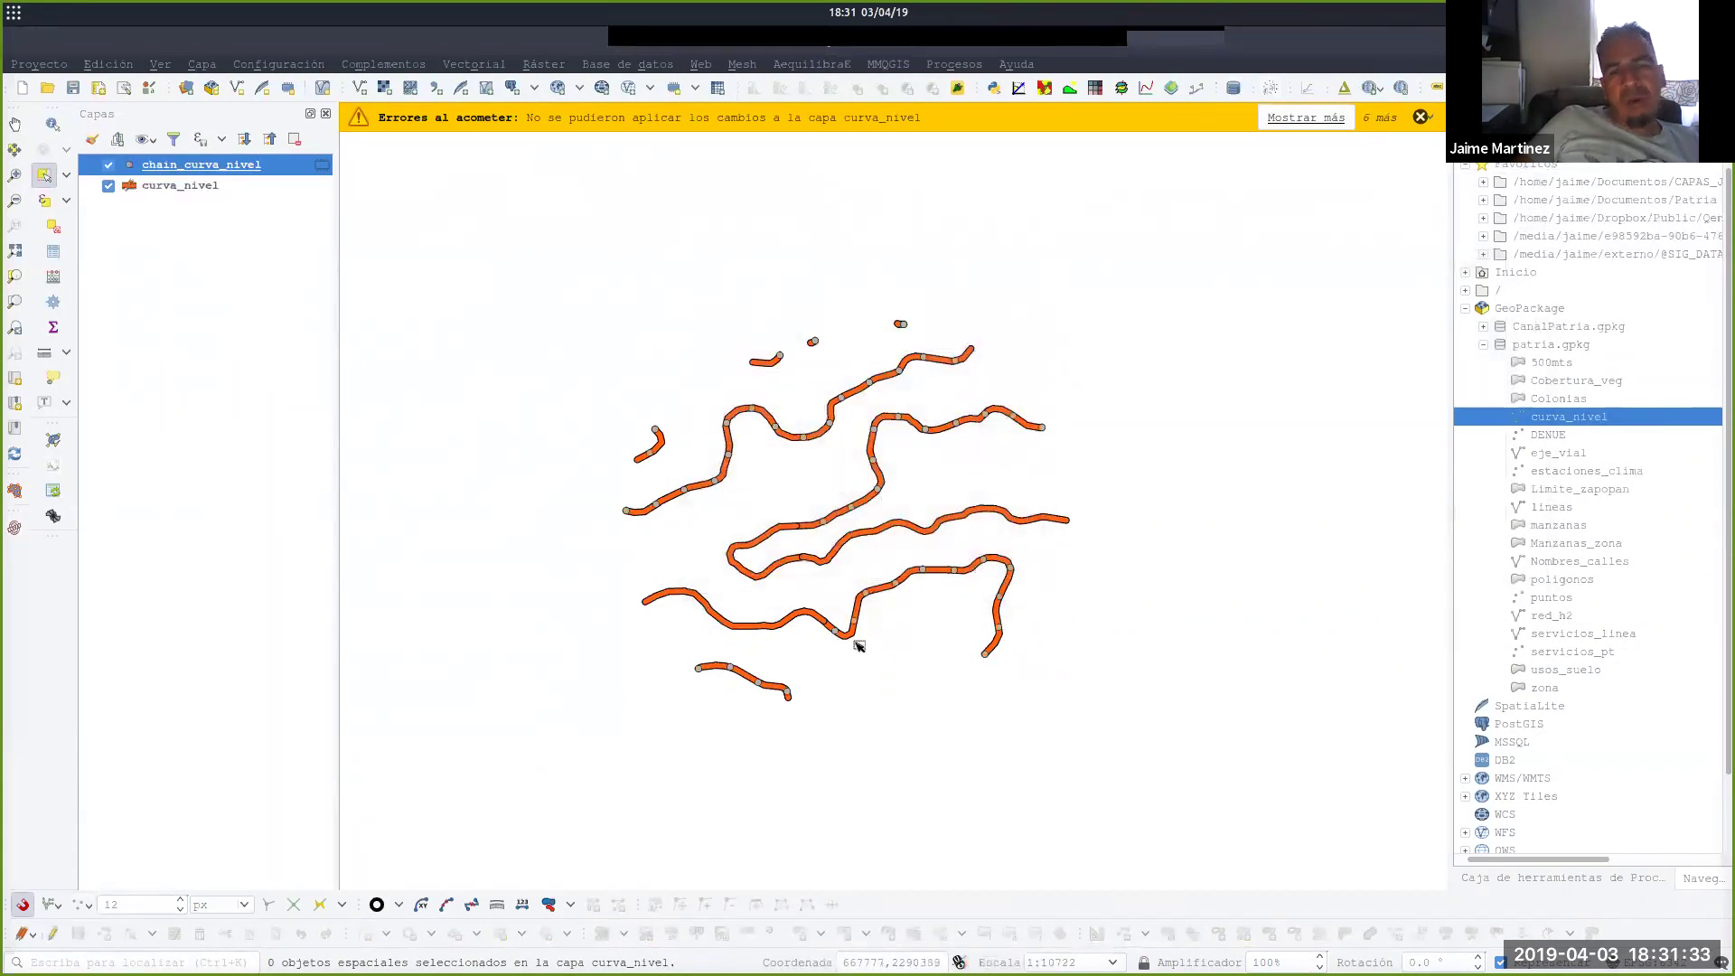
Style the chain_curva_nivel points with the red starburst marker symbol.
scroll(913, 603, "up", 1)
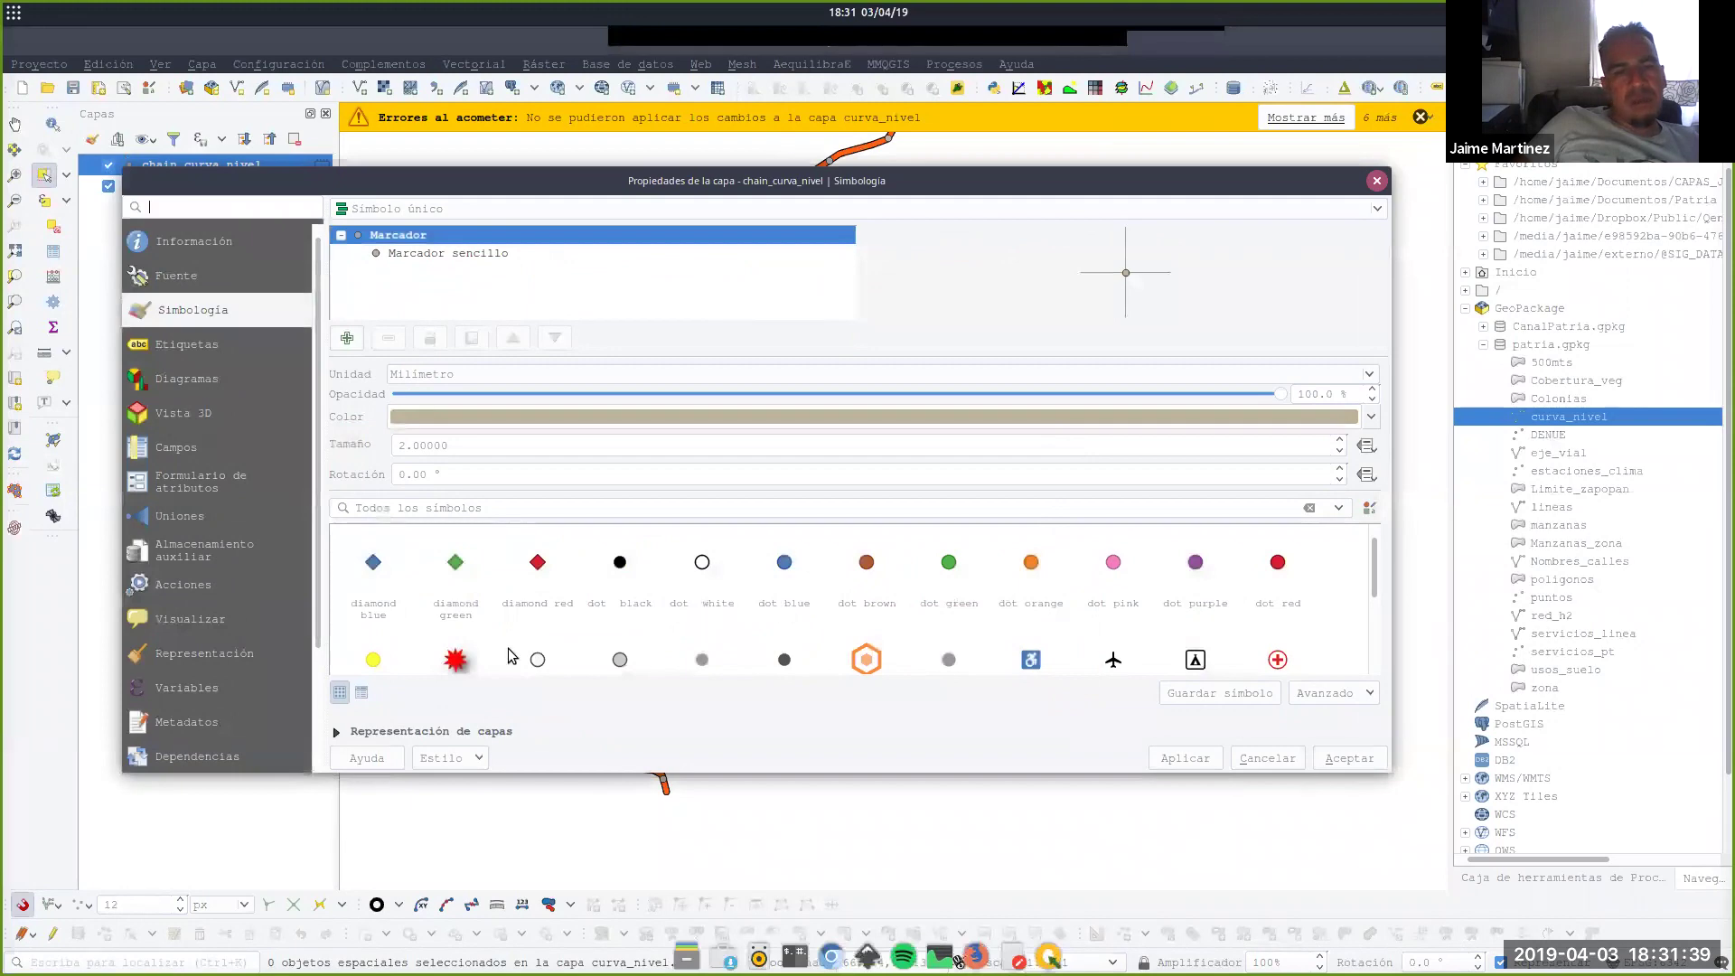
left_click(456, 659)
left_click(1349, 758)
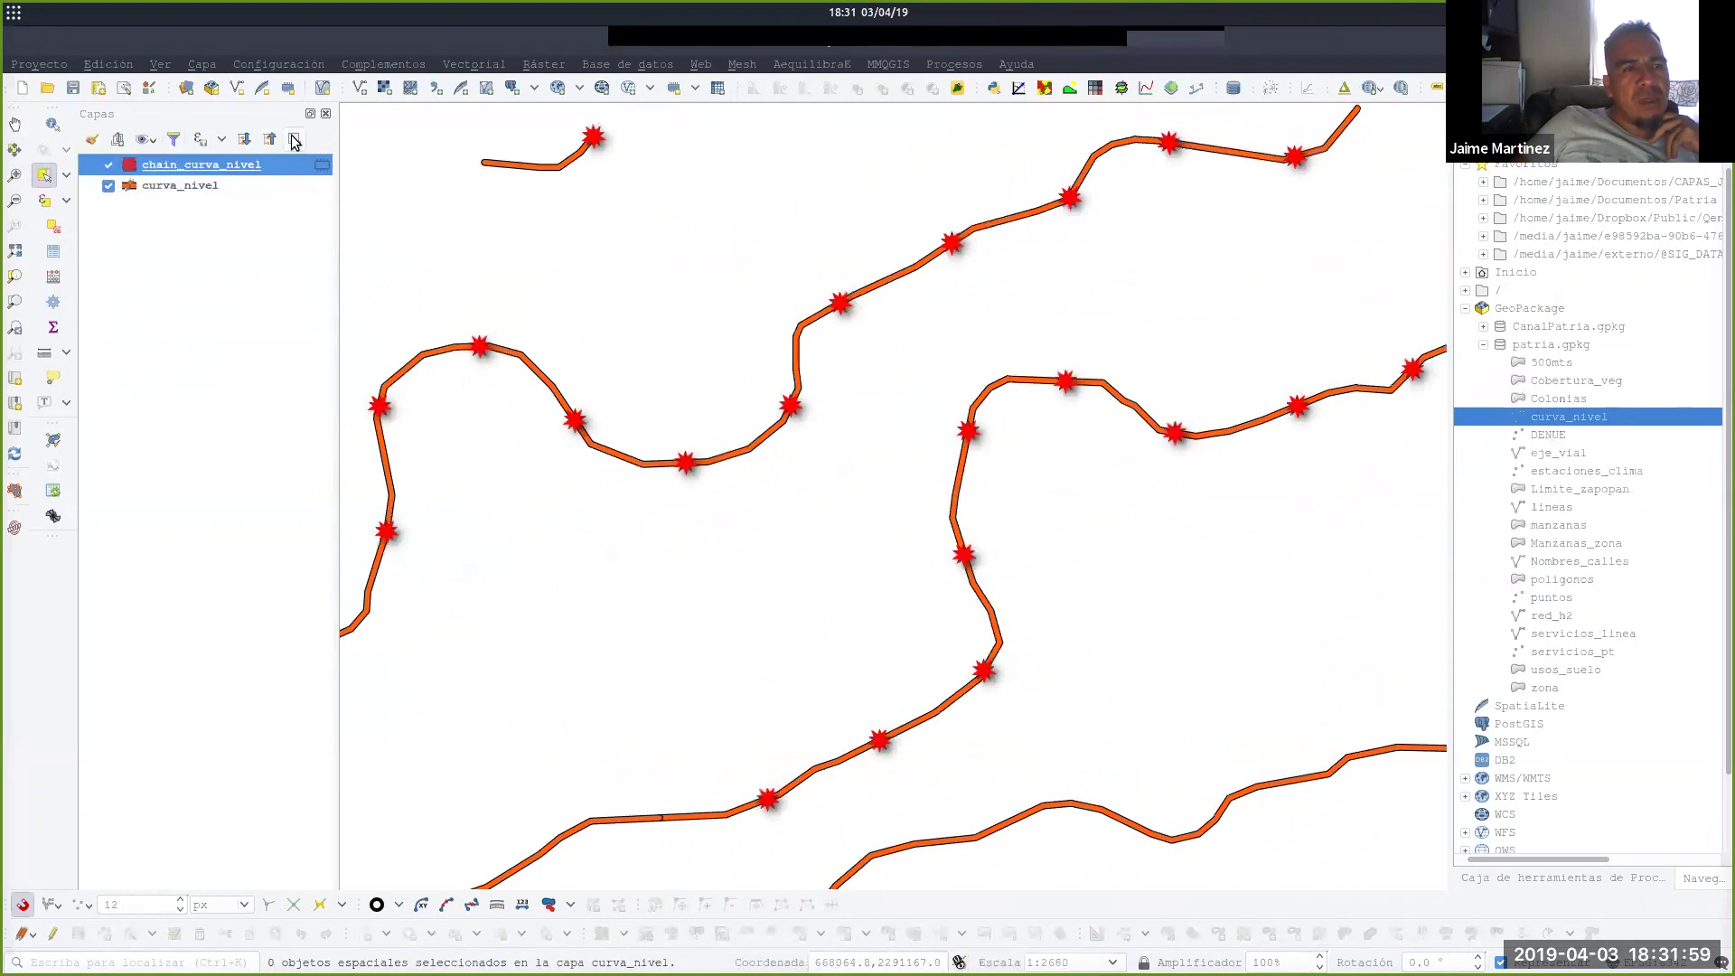
Remove the chain_curva_nivel point layer from the project.
left_click(294, 139)
left_click(957, 500)
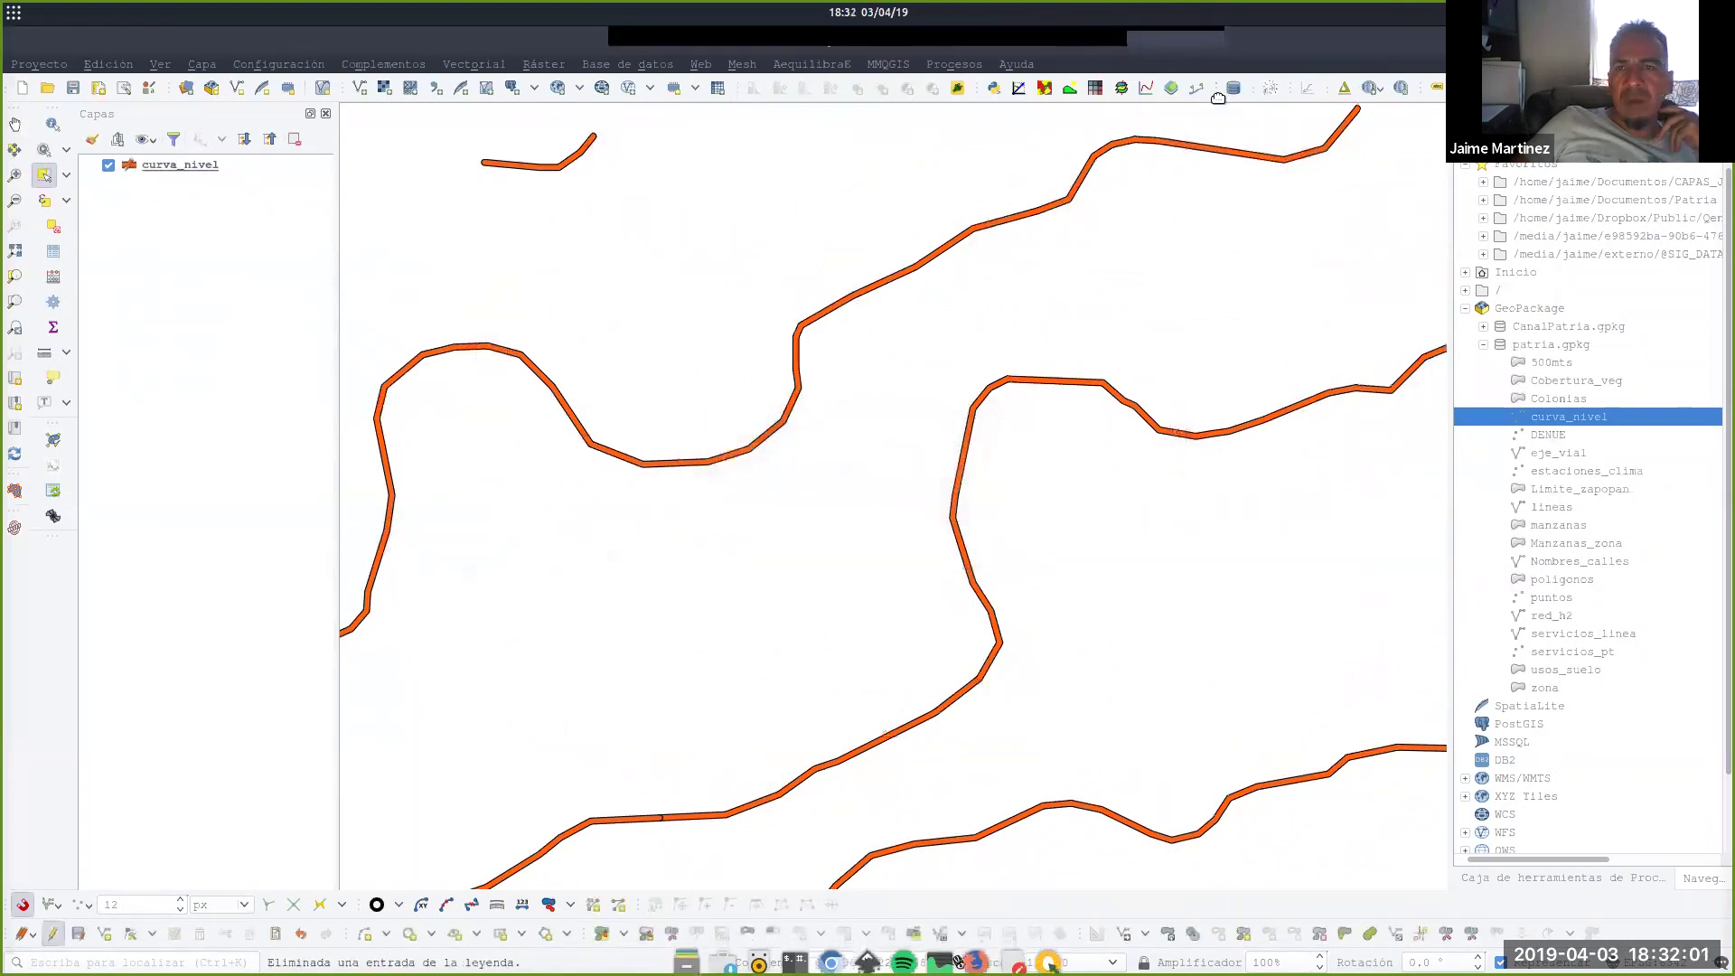
Start a new QChainage run on all features of curva_nivel, enlarge its dialog and enable the Start from and End at options.
left_click(1194, 89)
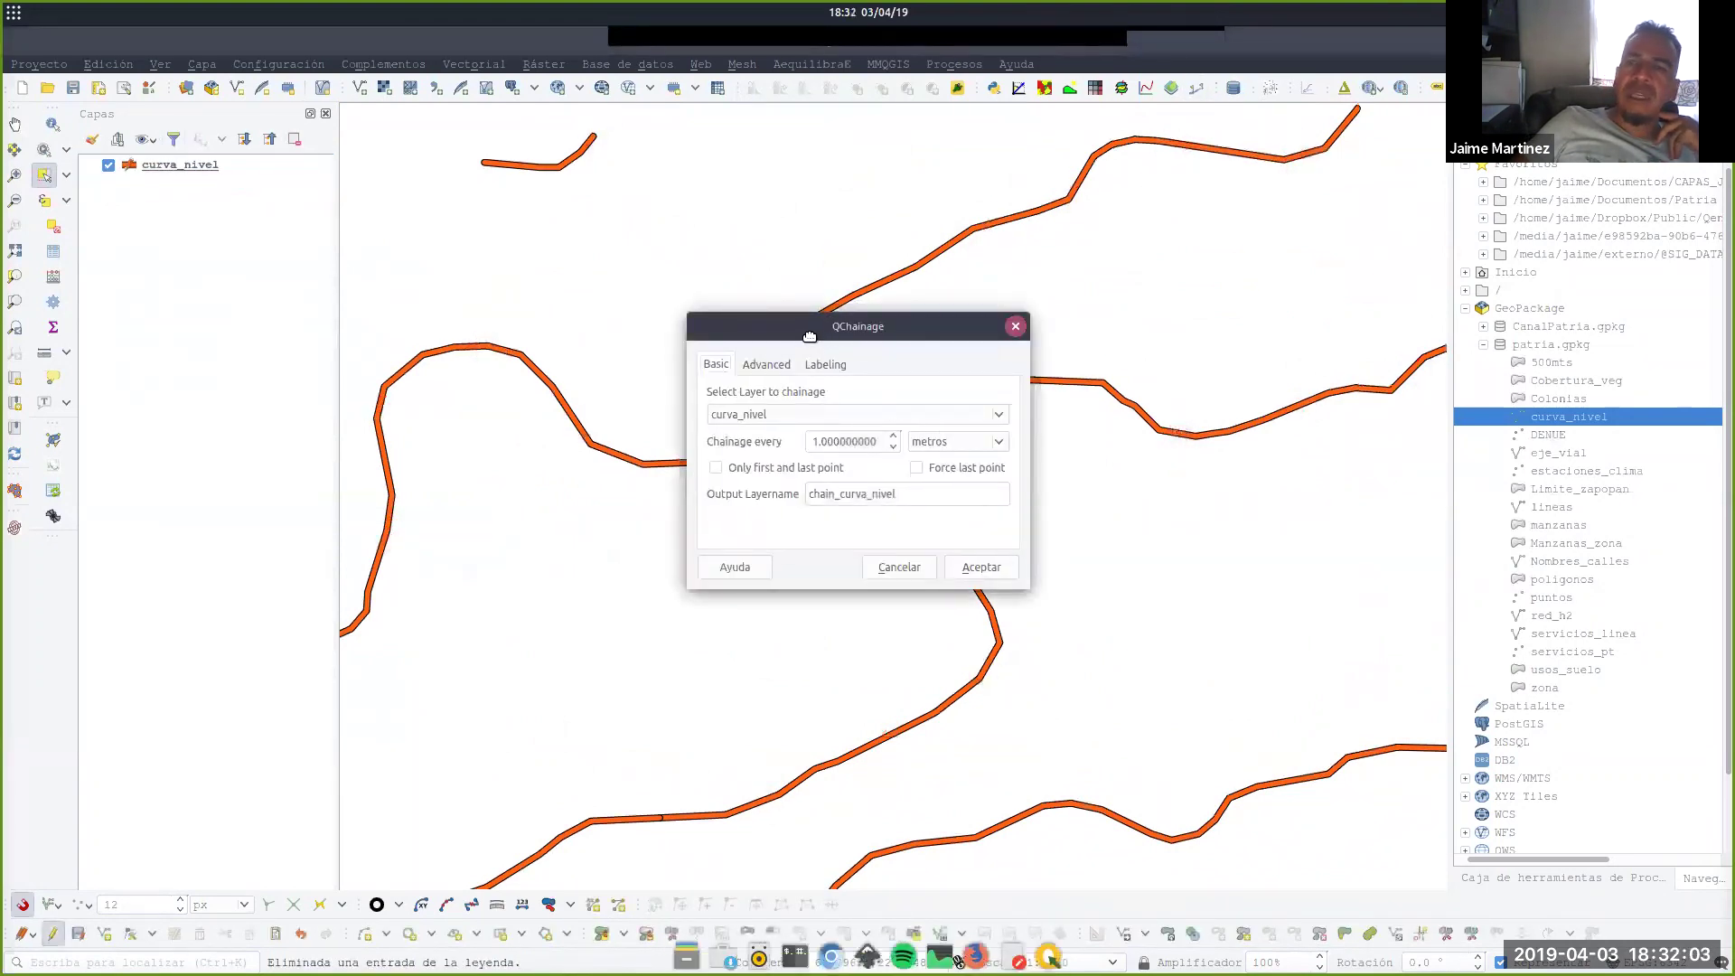
left_click_drag(809, 336, 807, 224)
left_click(762, 250)
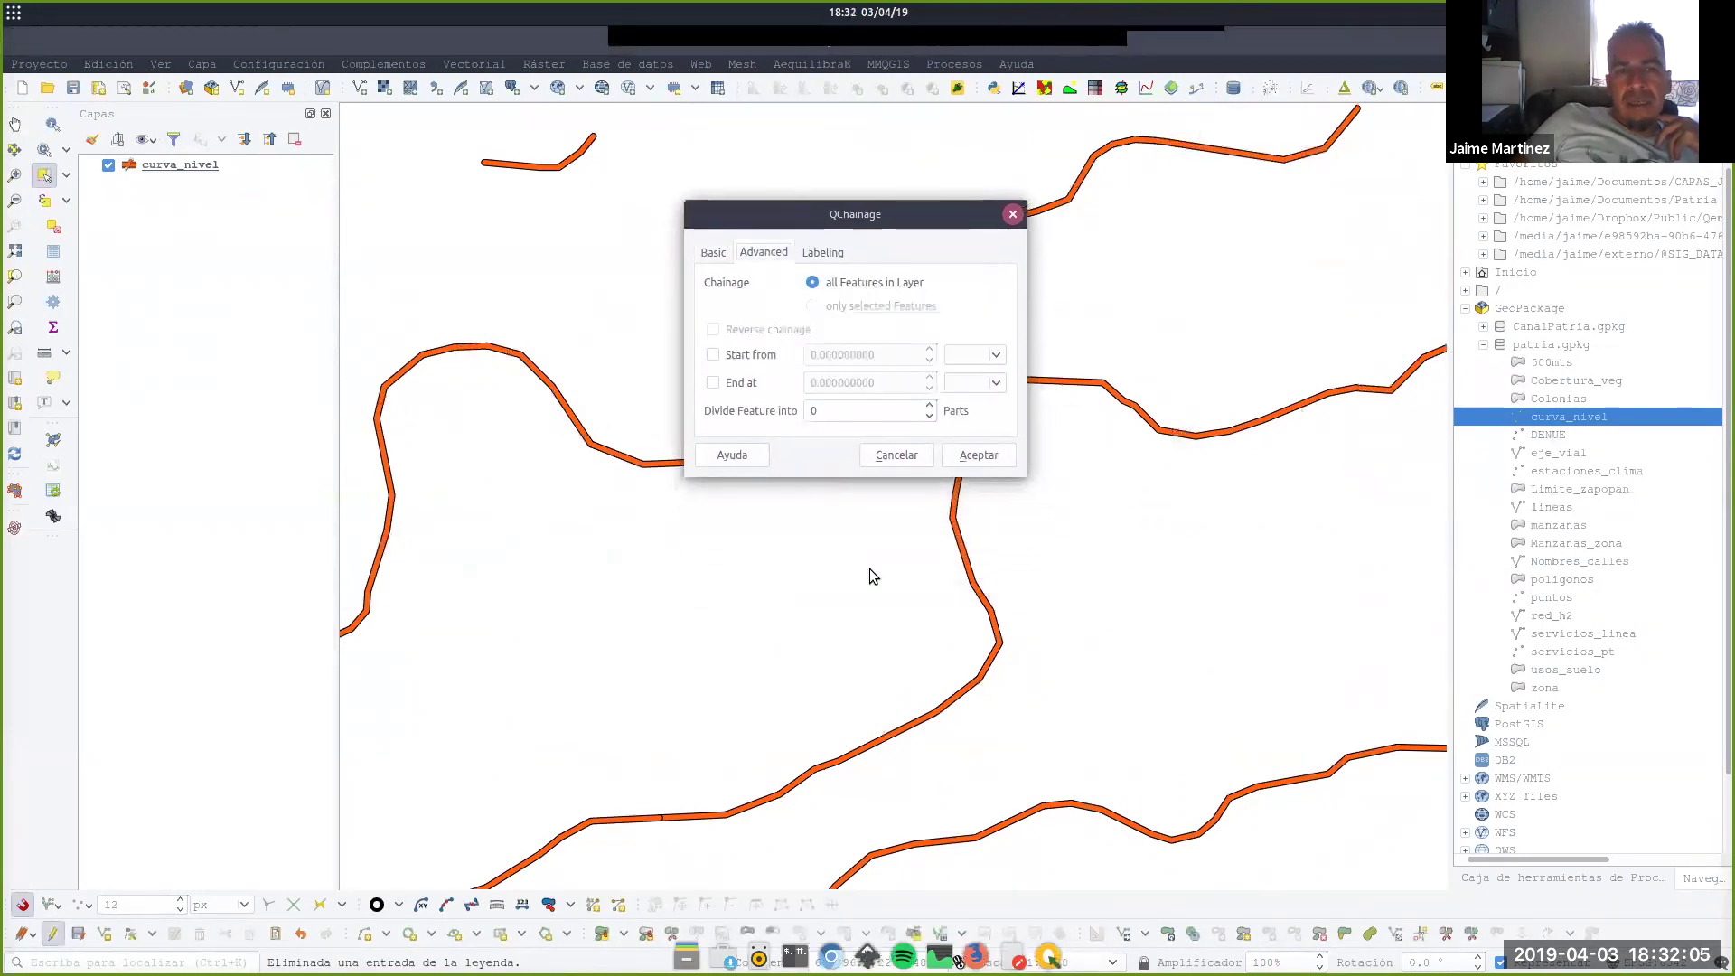
left_click_drag(1014, 472, 1130, 547)
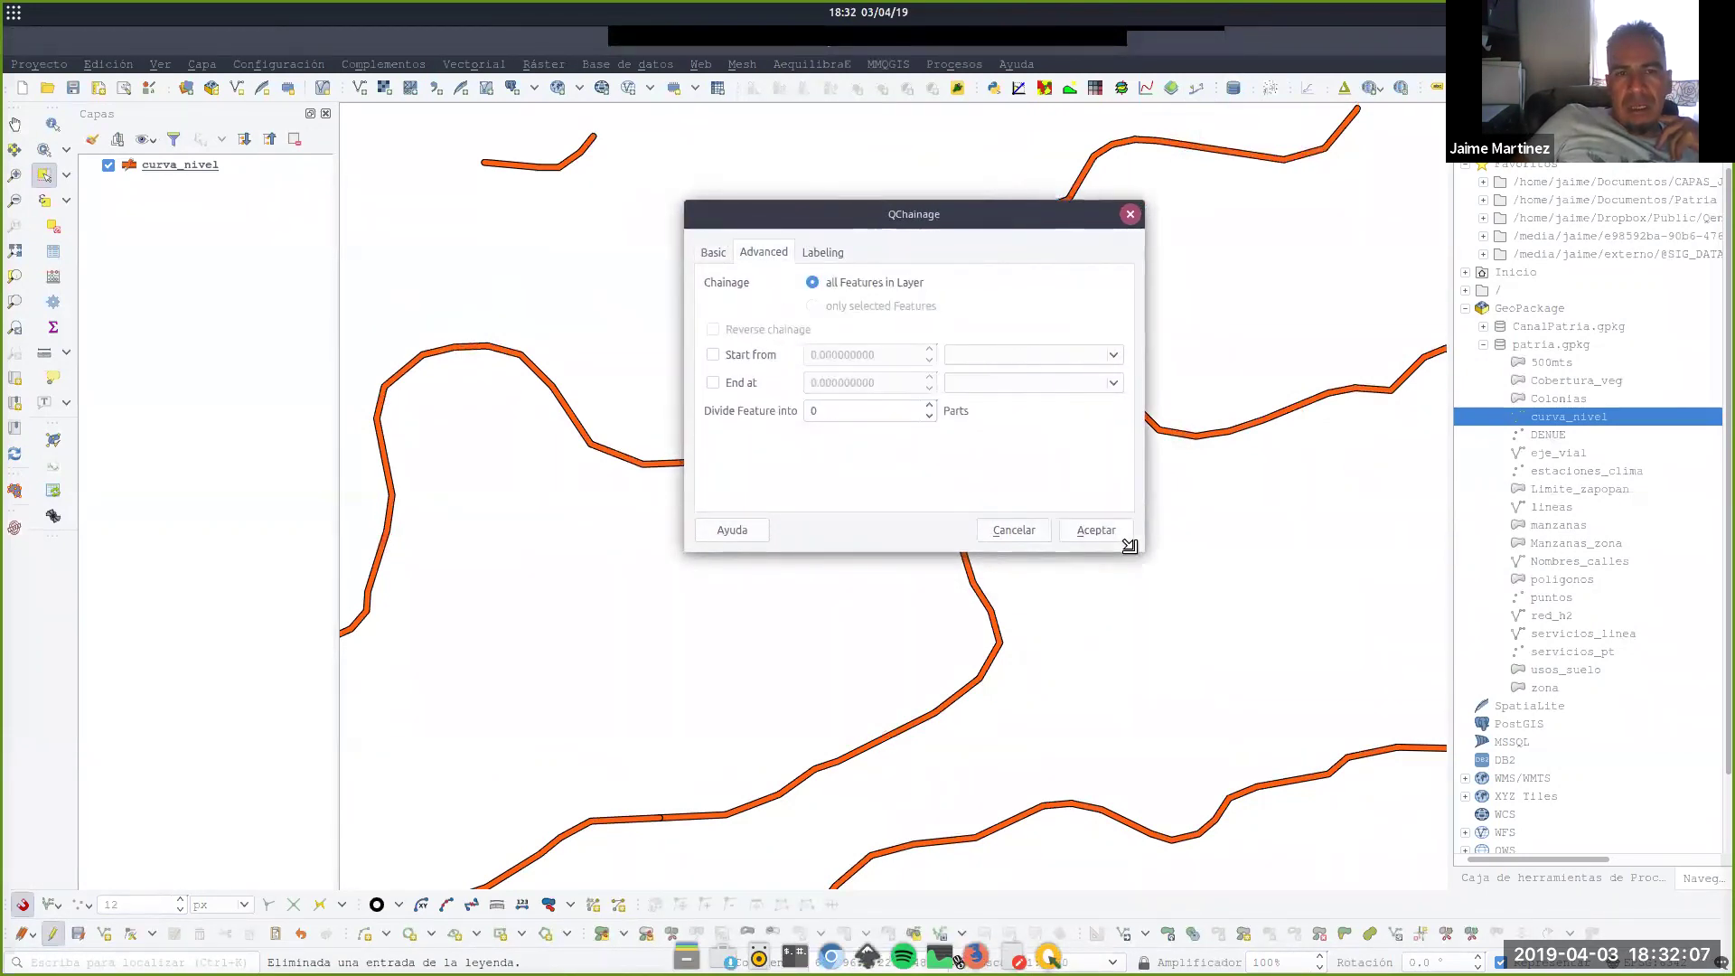
left_click_drag(774, 217, 687, 225)
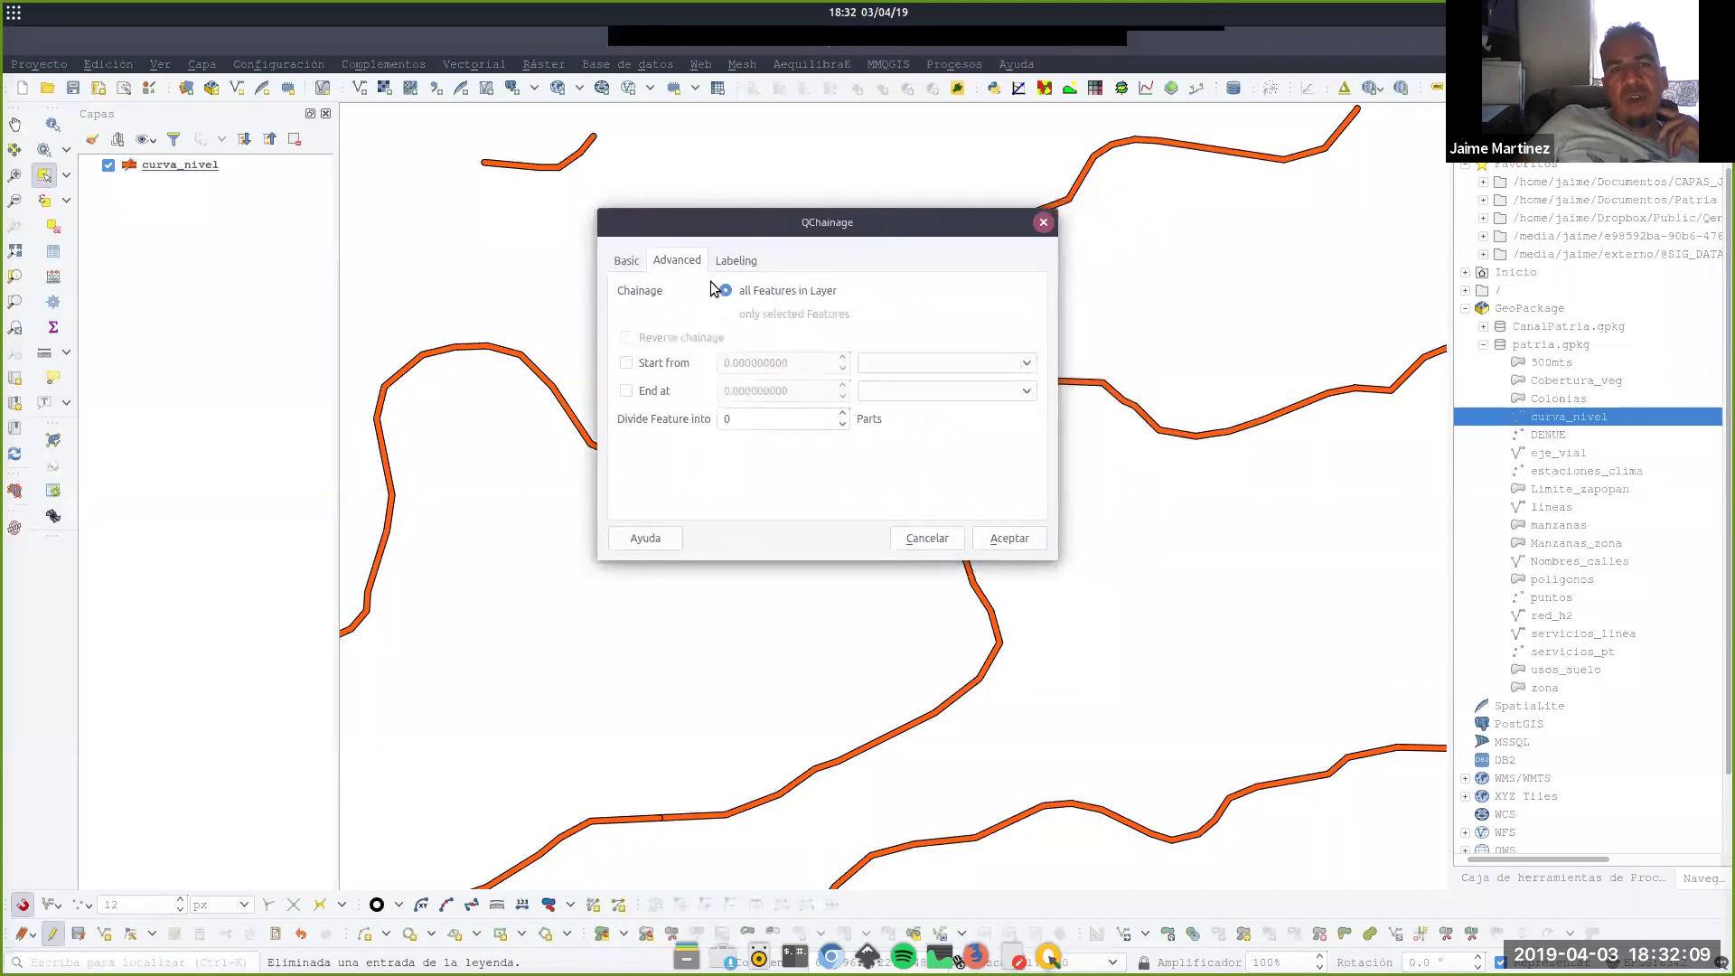
left_click(628, 363)
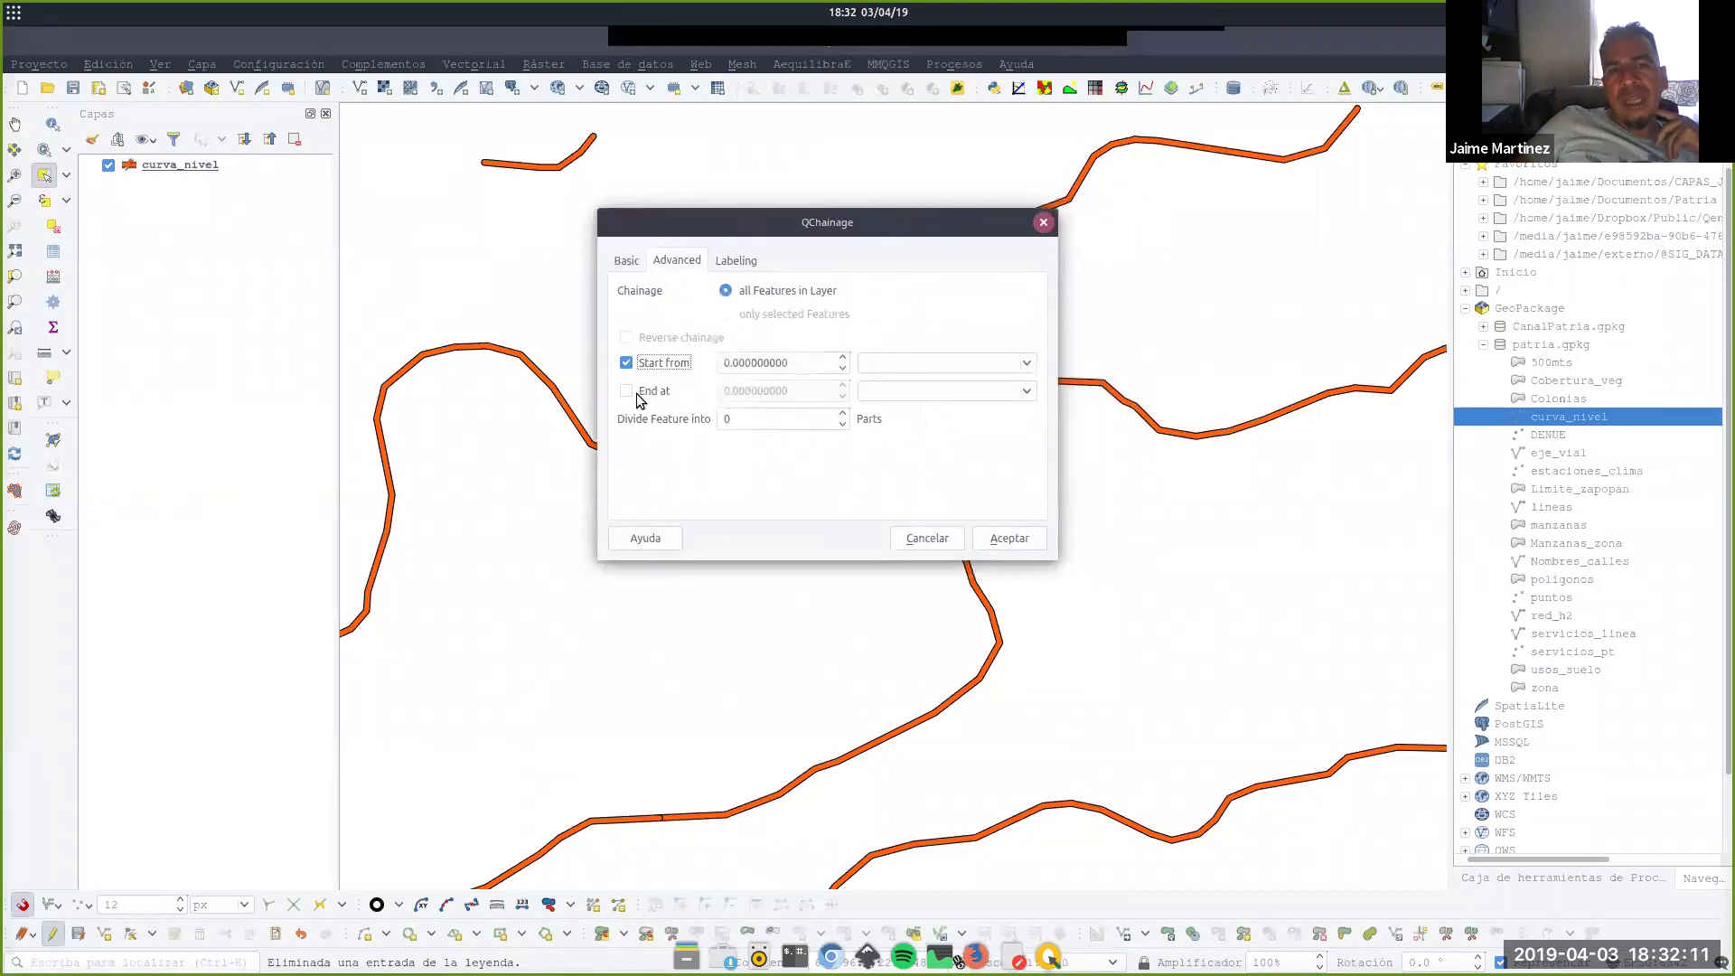
left_click(634, 395)
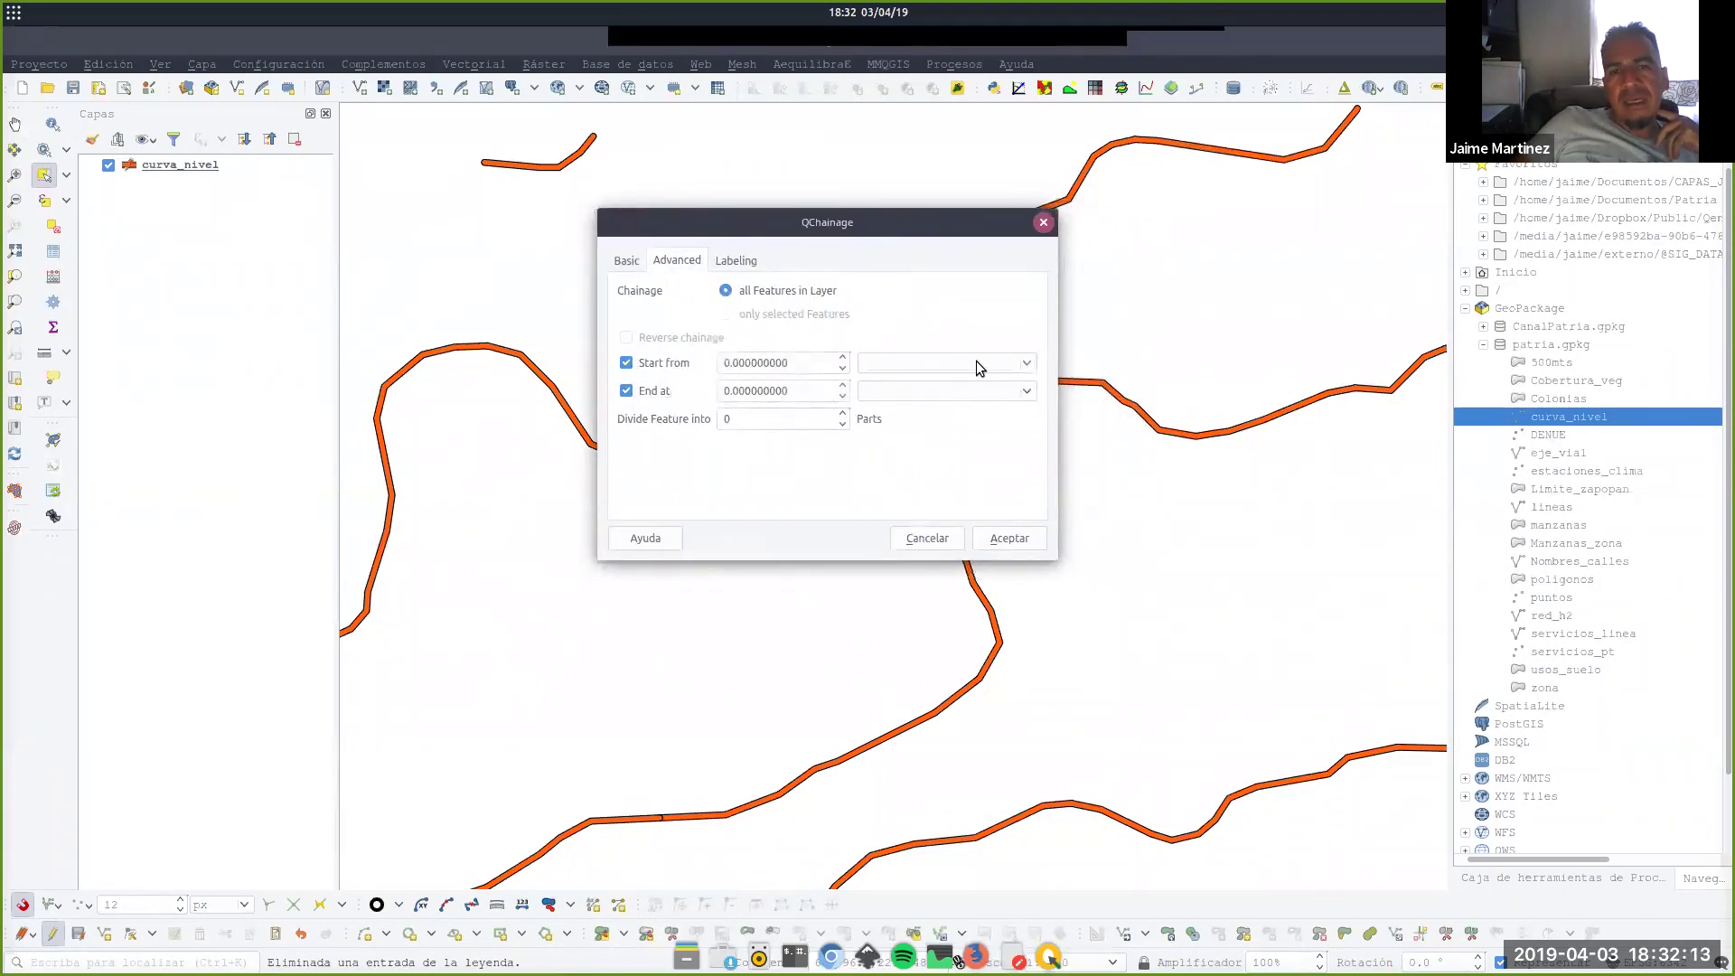
left_click(819, 365)
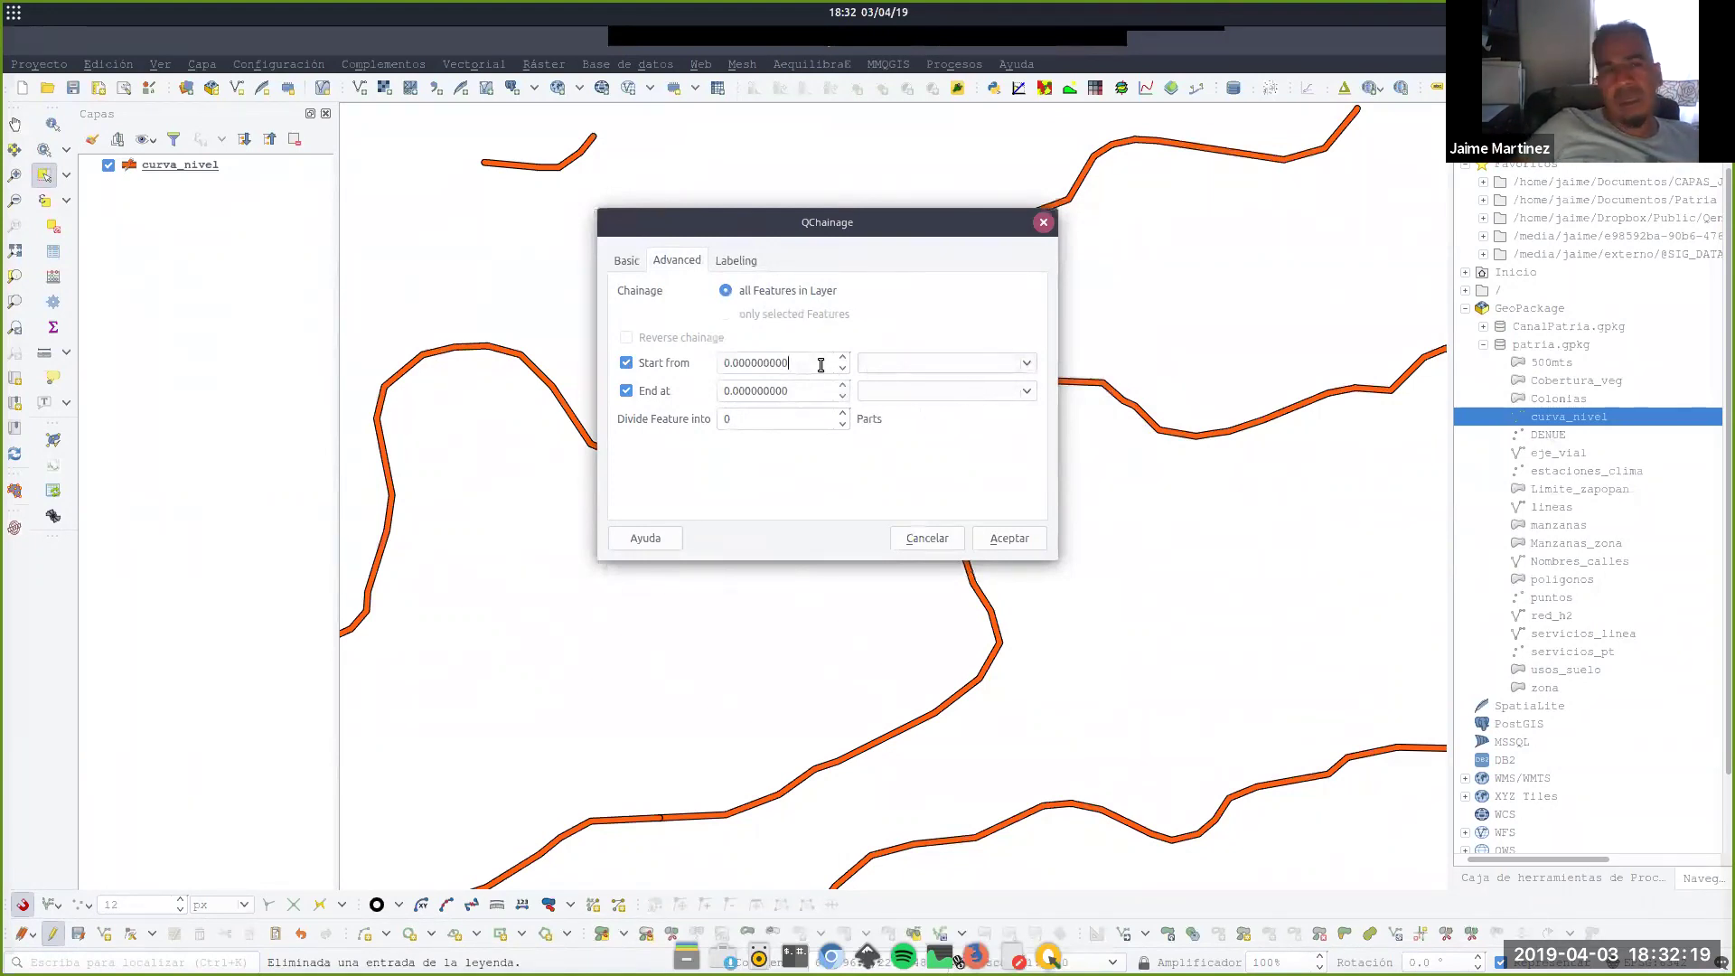
Enable automatic labeling of the QChainage output layer with 1 decimal place.
left_click(741, 263)
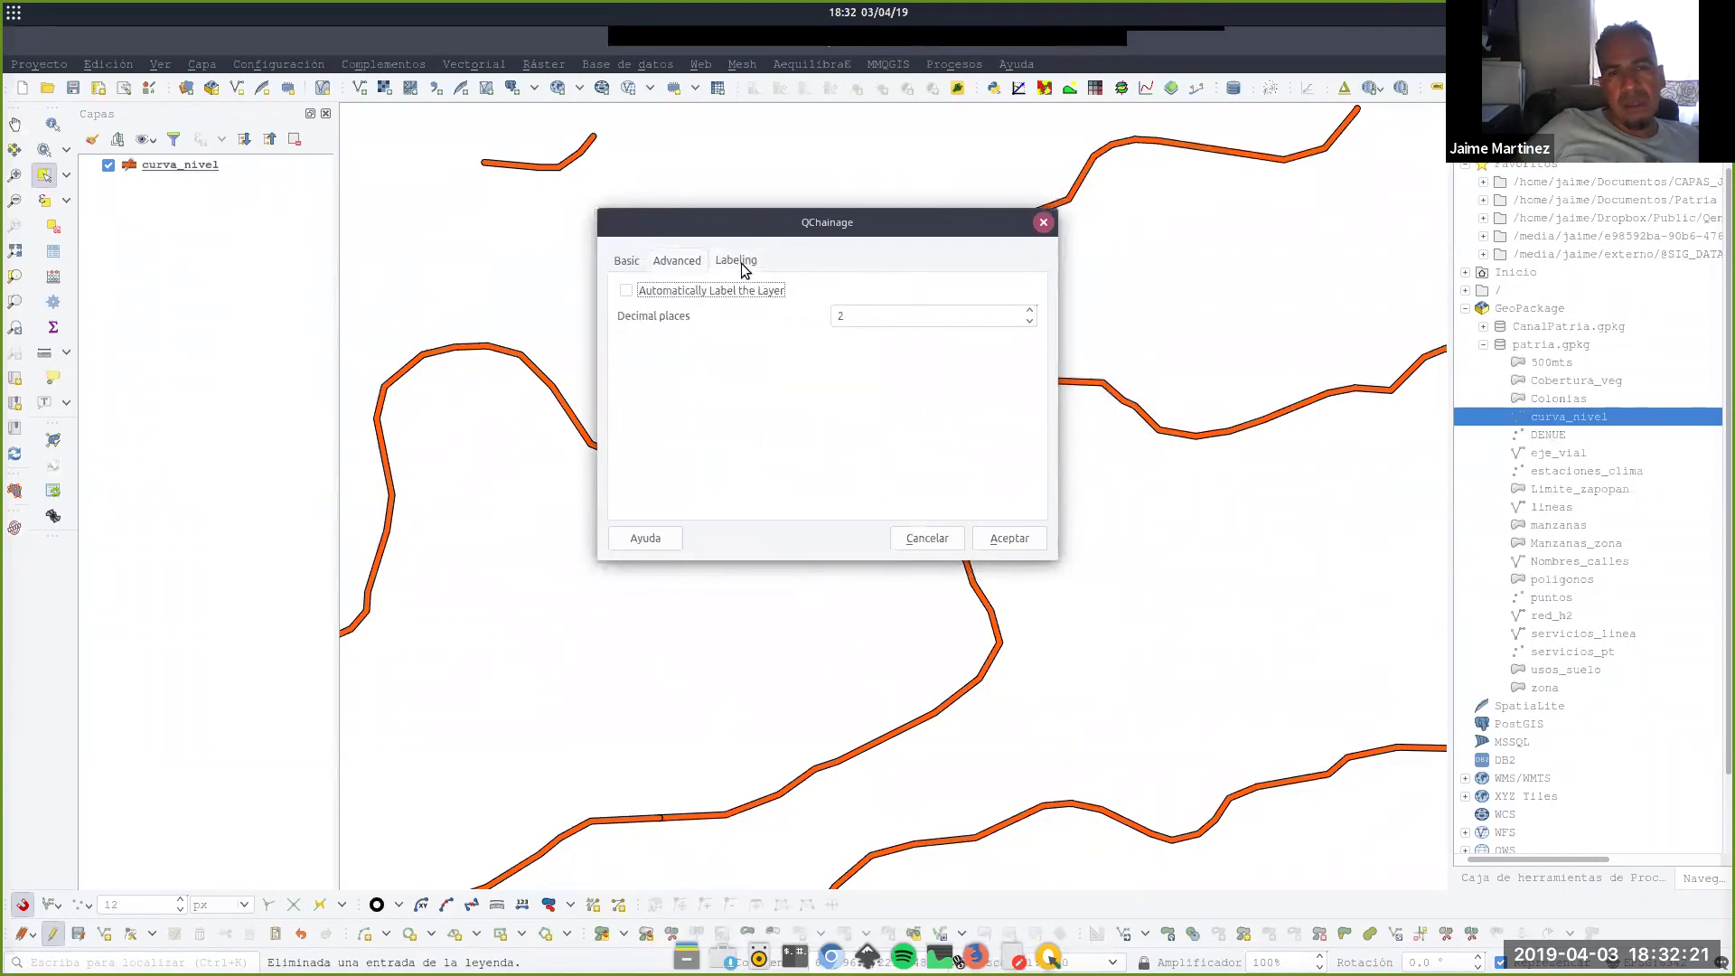
left_click(741, 291)
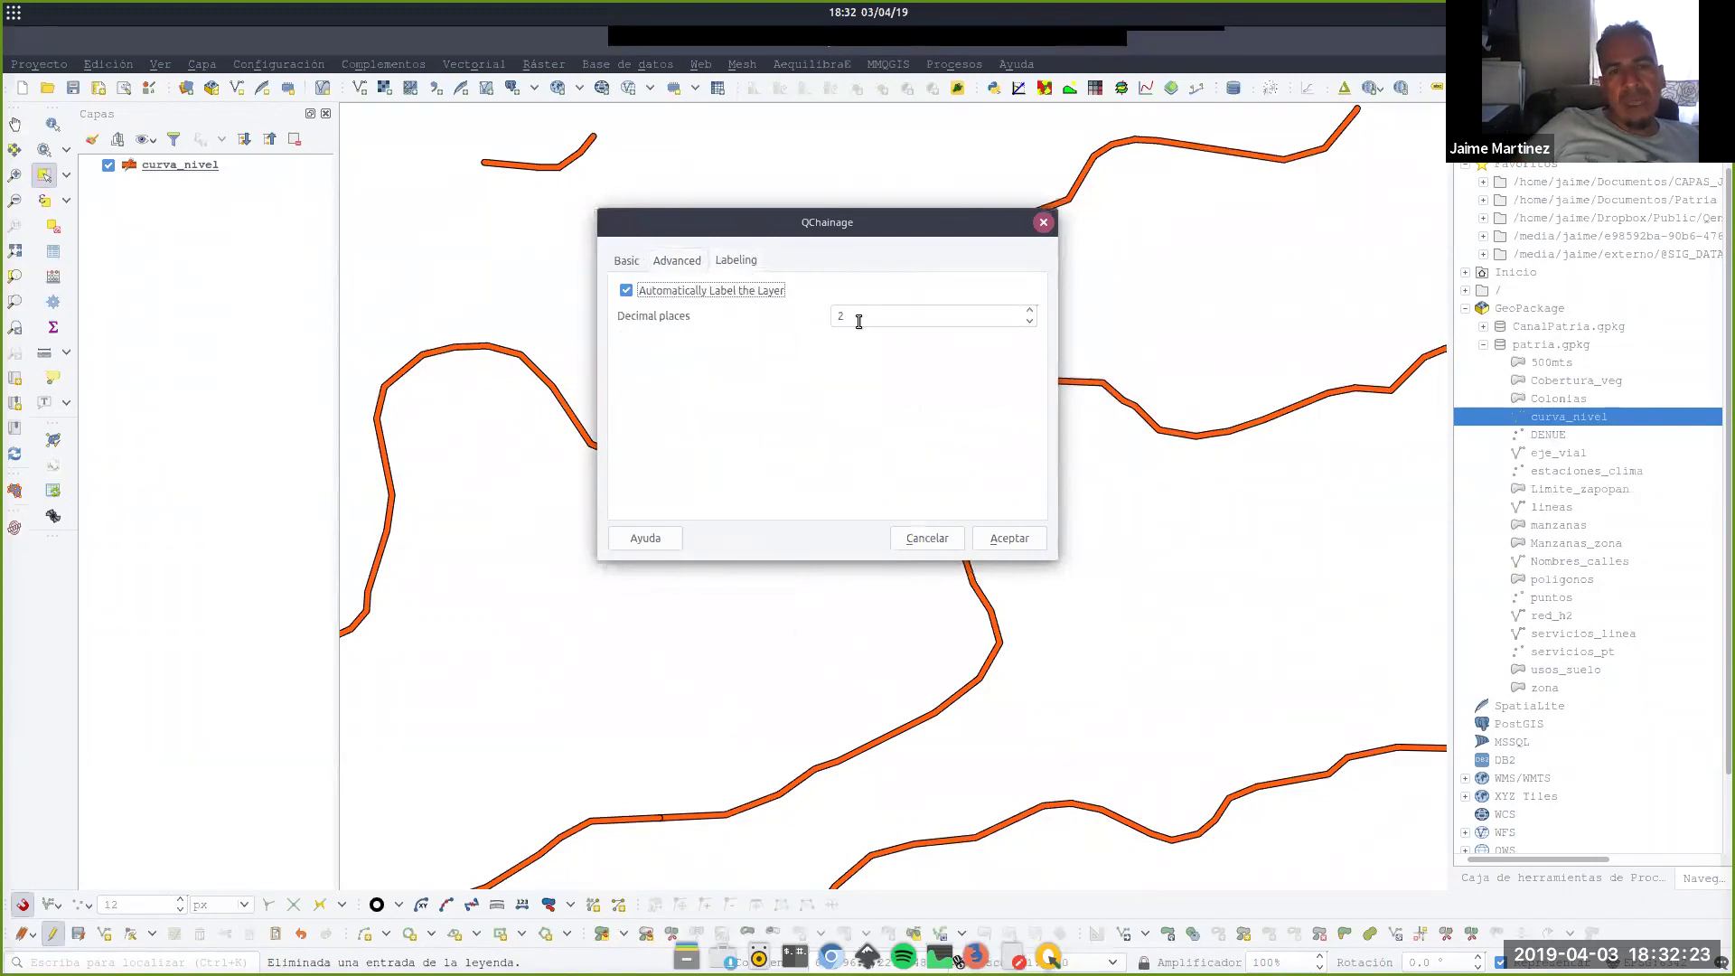
scroll(898, 316, "down", 1)
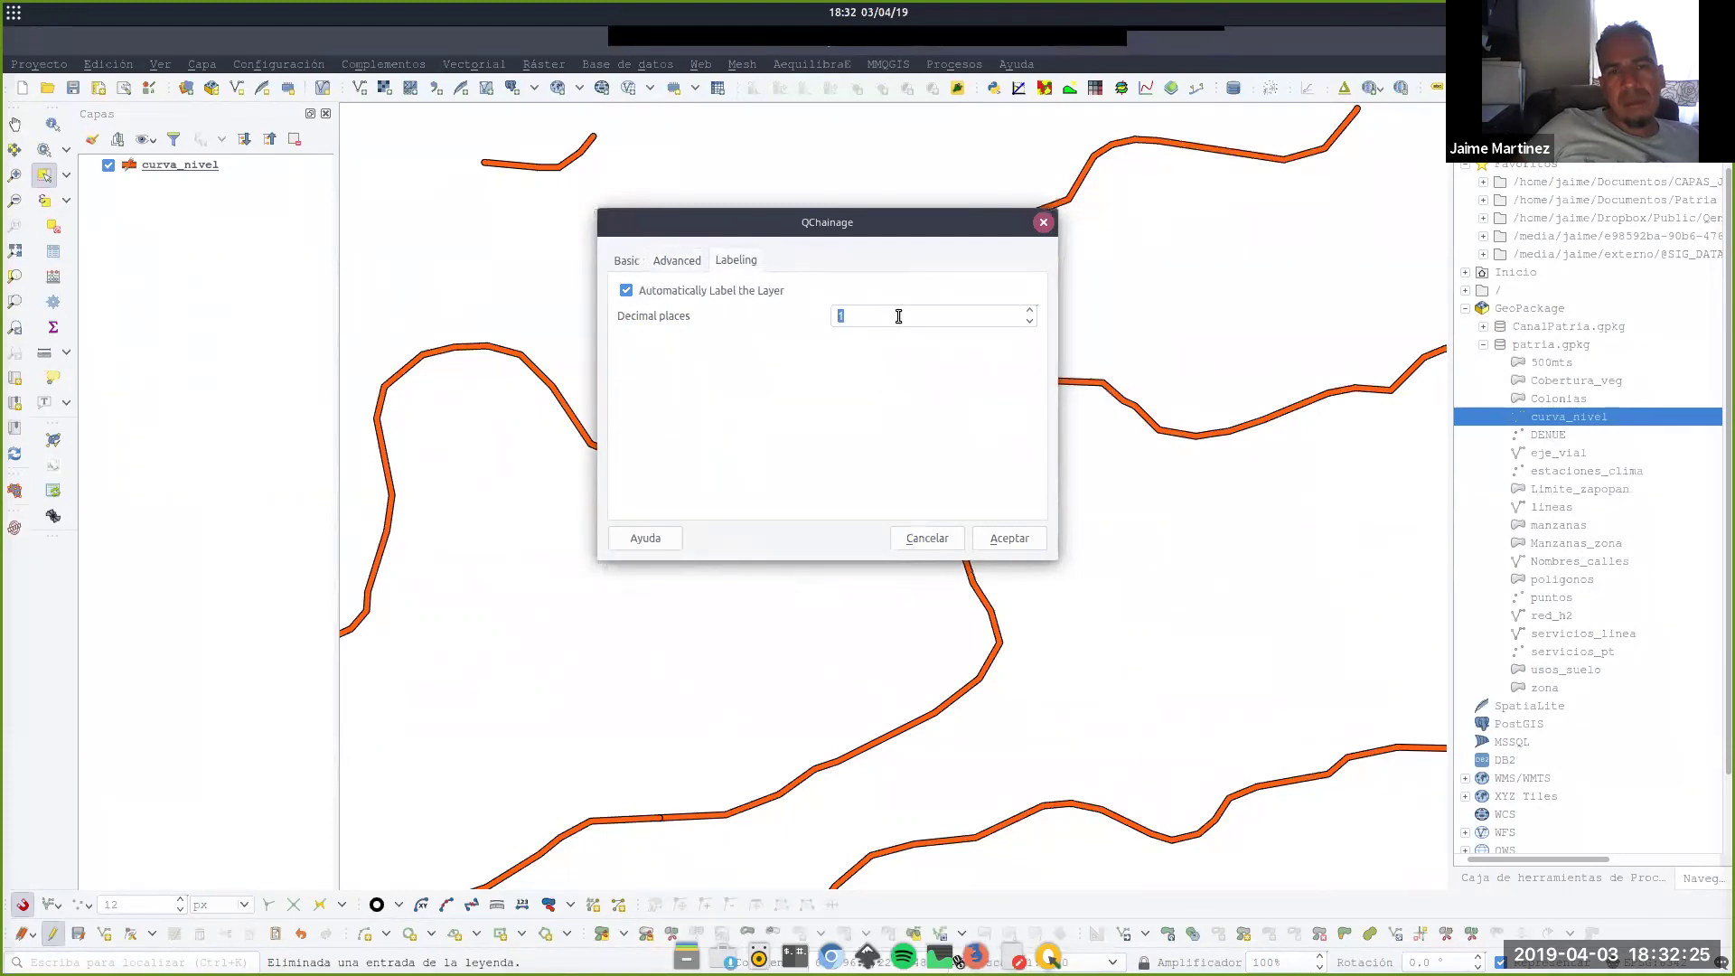
Set the QChainage point interval for curva_nivel to 50 metres.
left_click(627, 261)
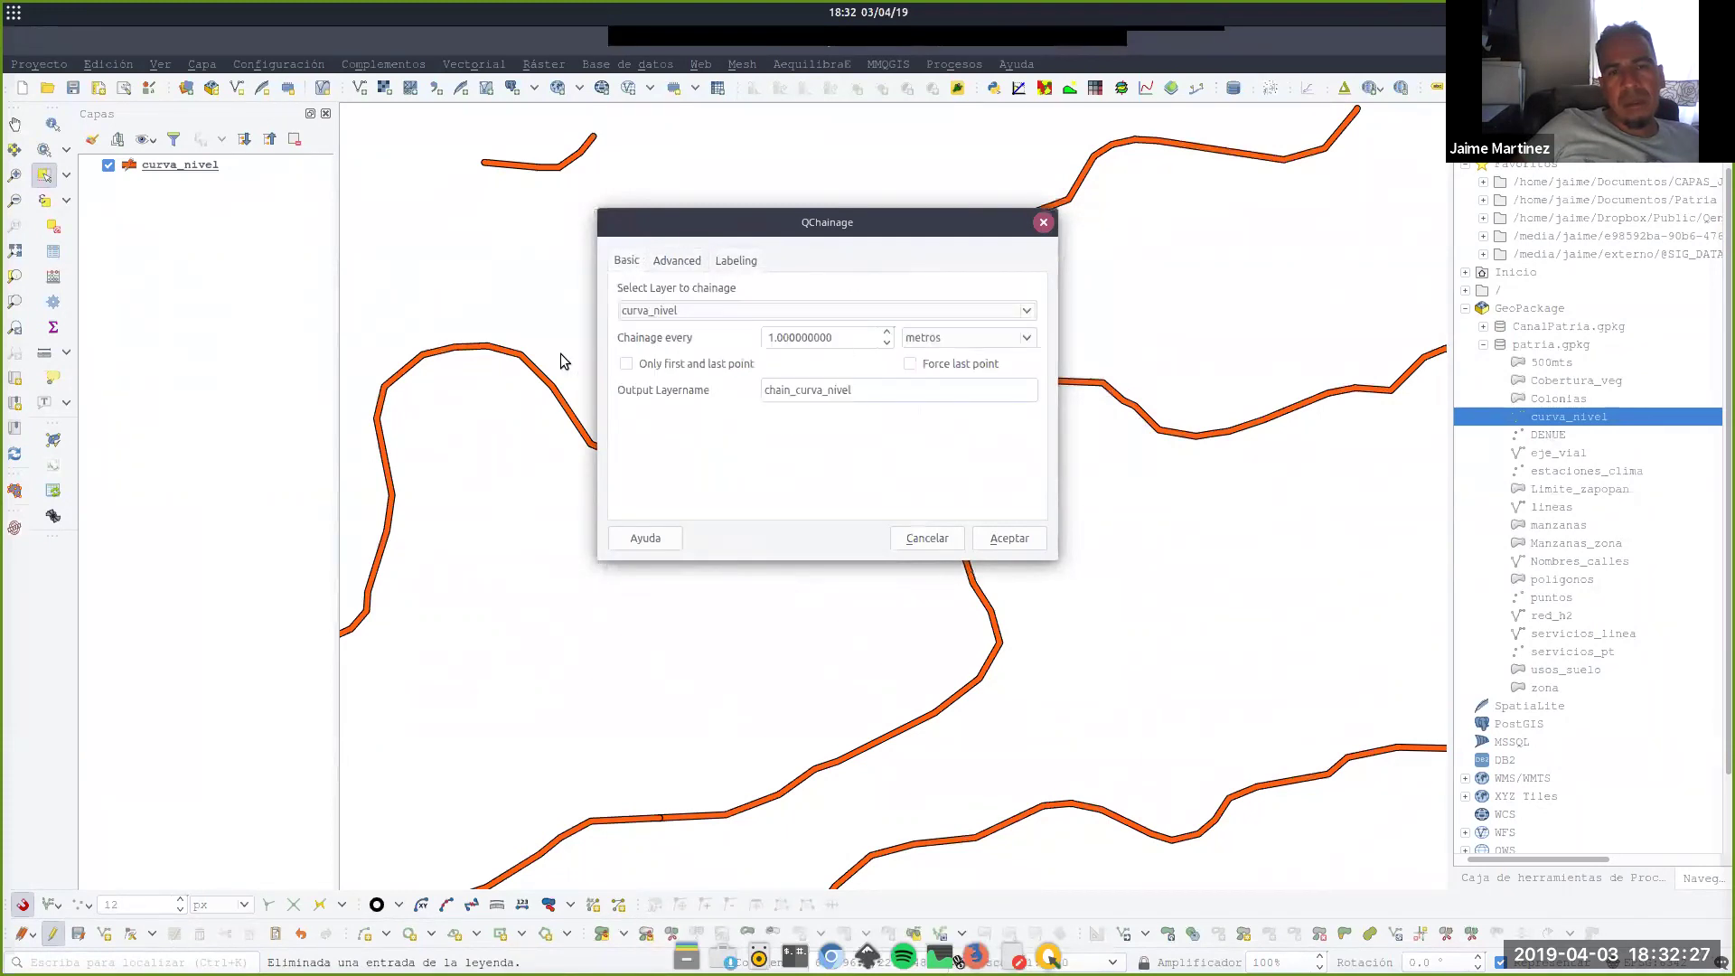
left_click(770, 337)
key("Delete")
type("50")
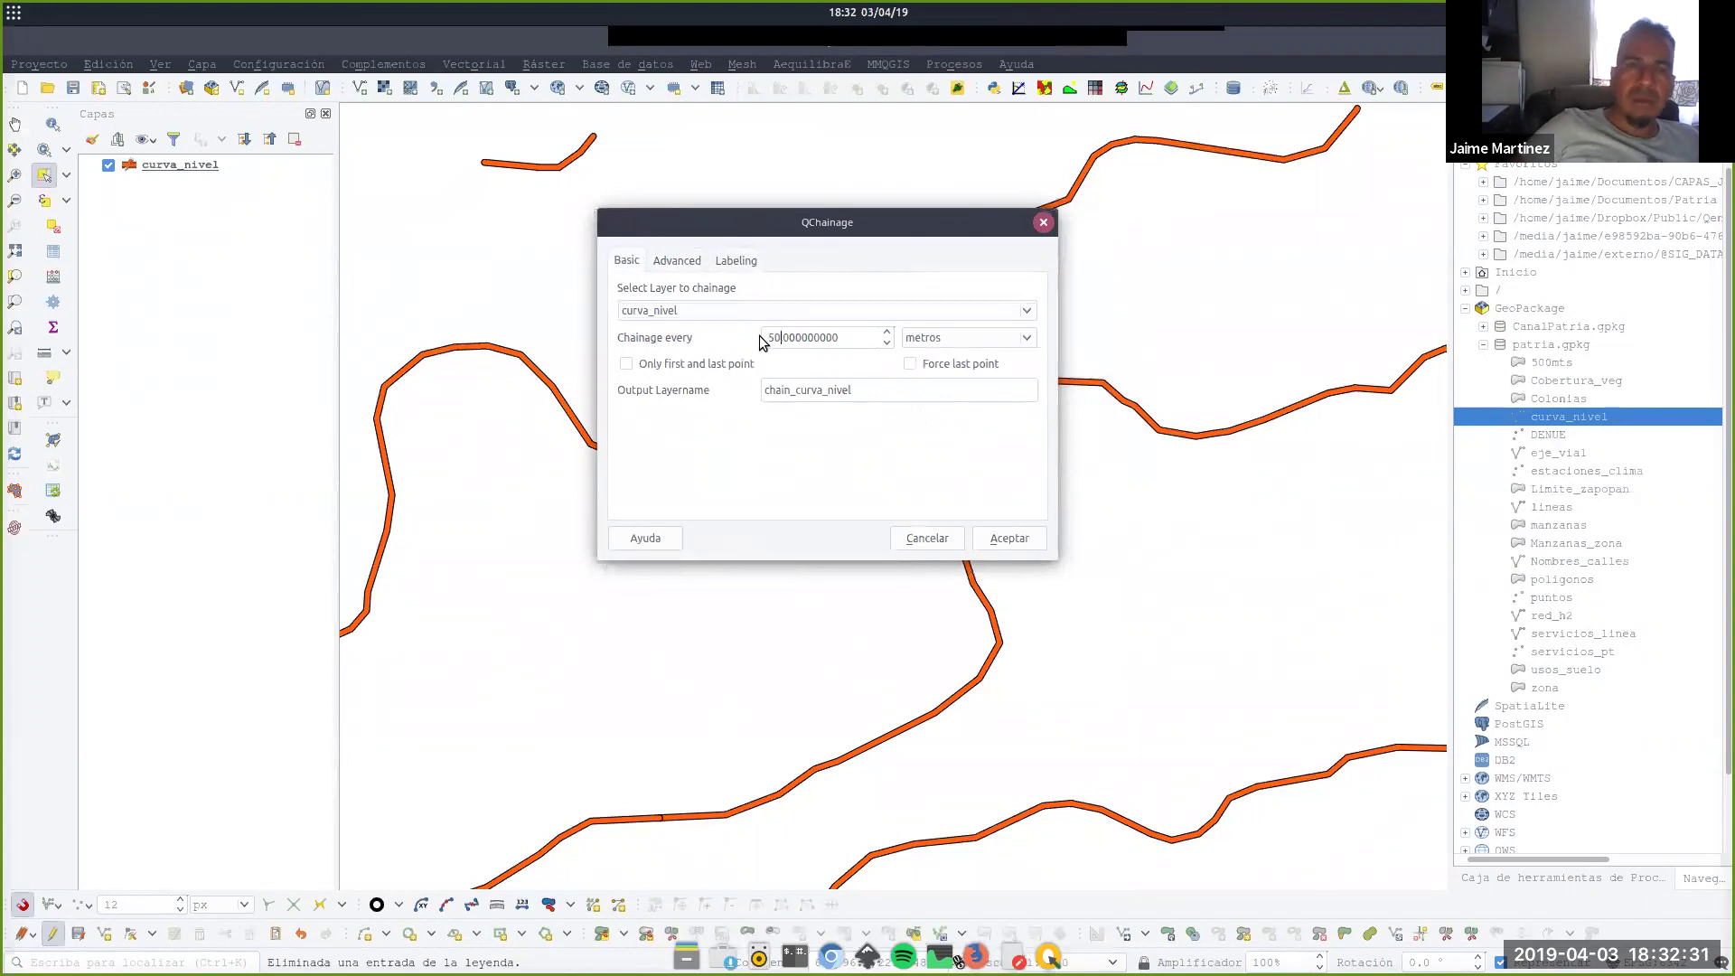
Run QChainage to generate the chain_curva_nivel points along the curva_nivel contour lines.
left_click(1009, 538)
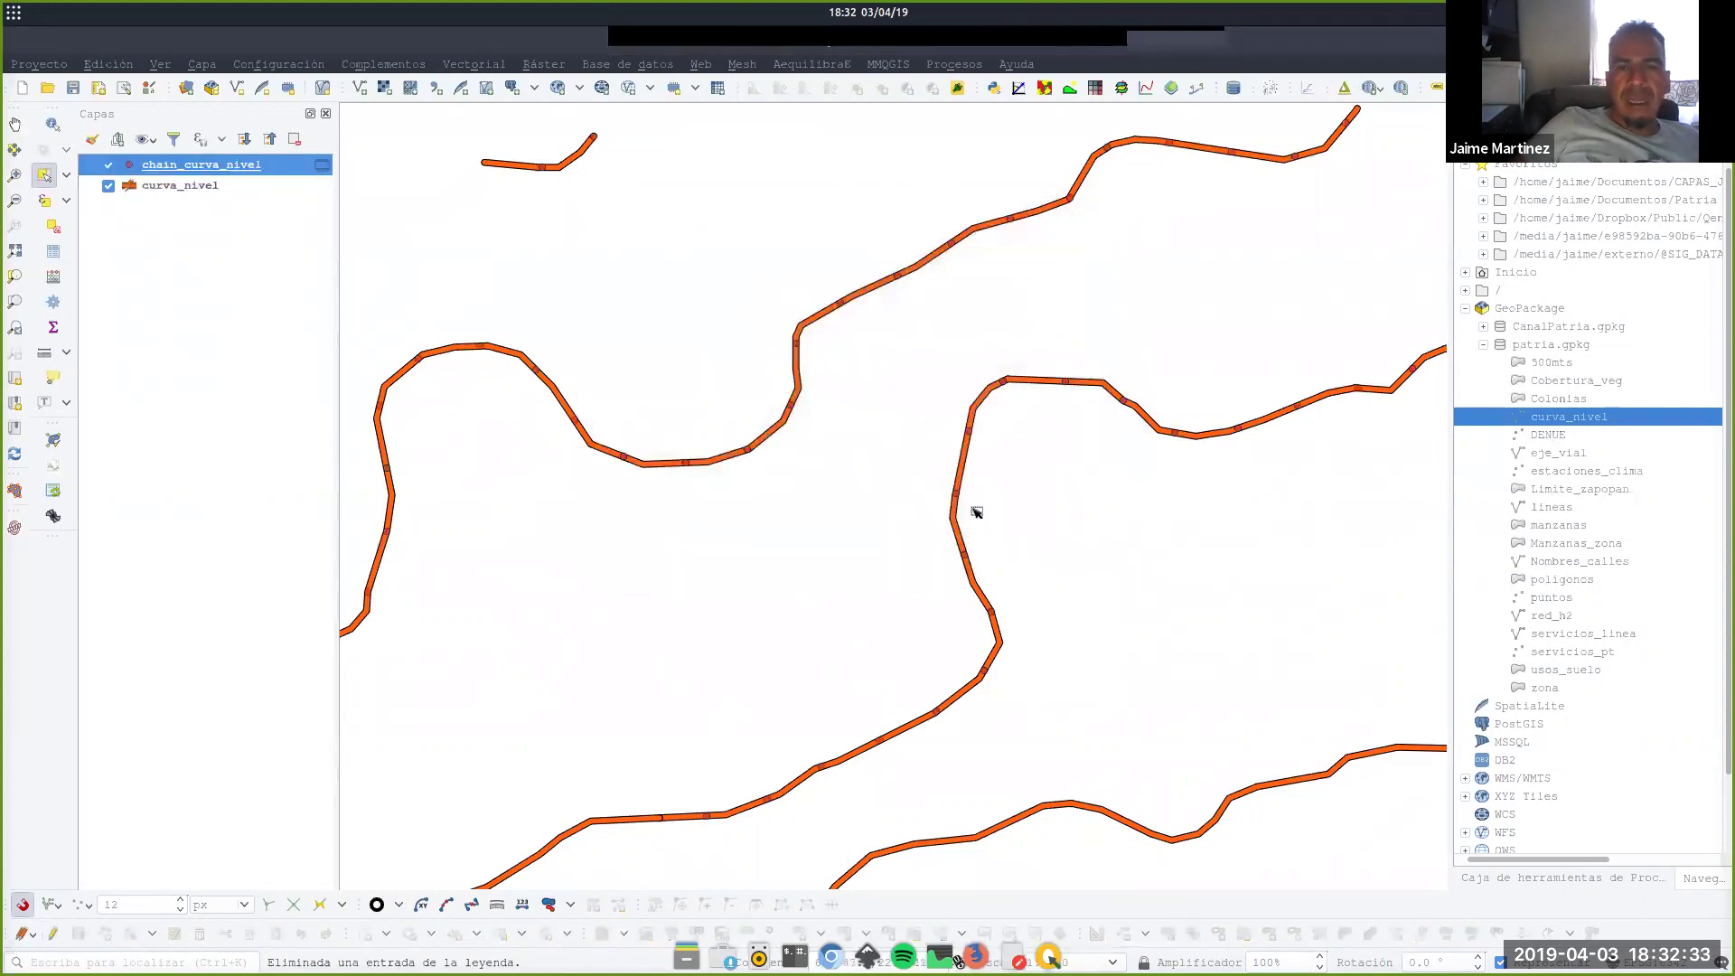
scroll(974, 508, "down", 1)
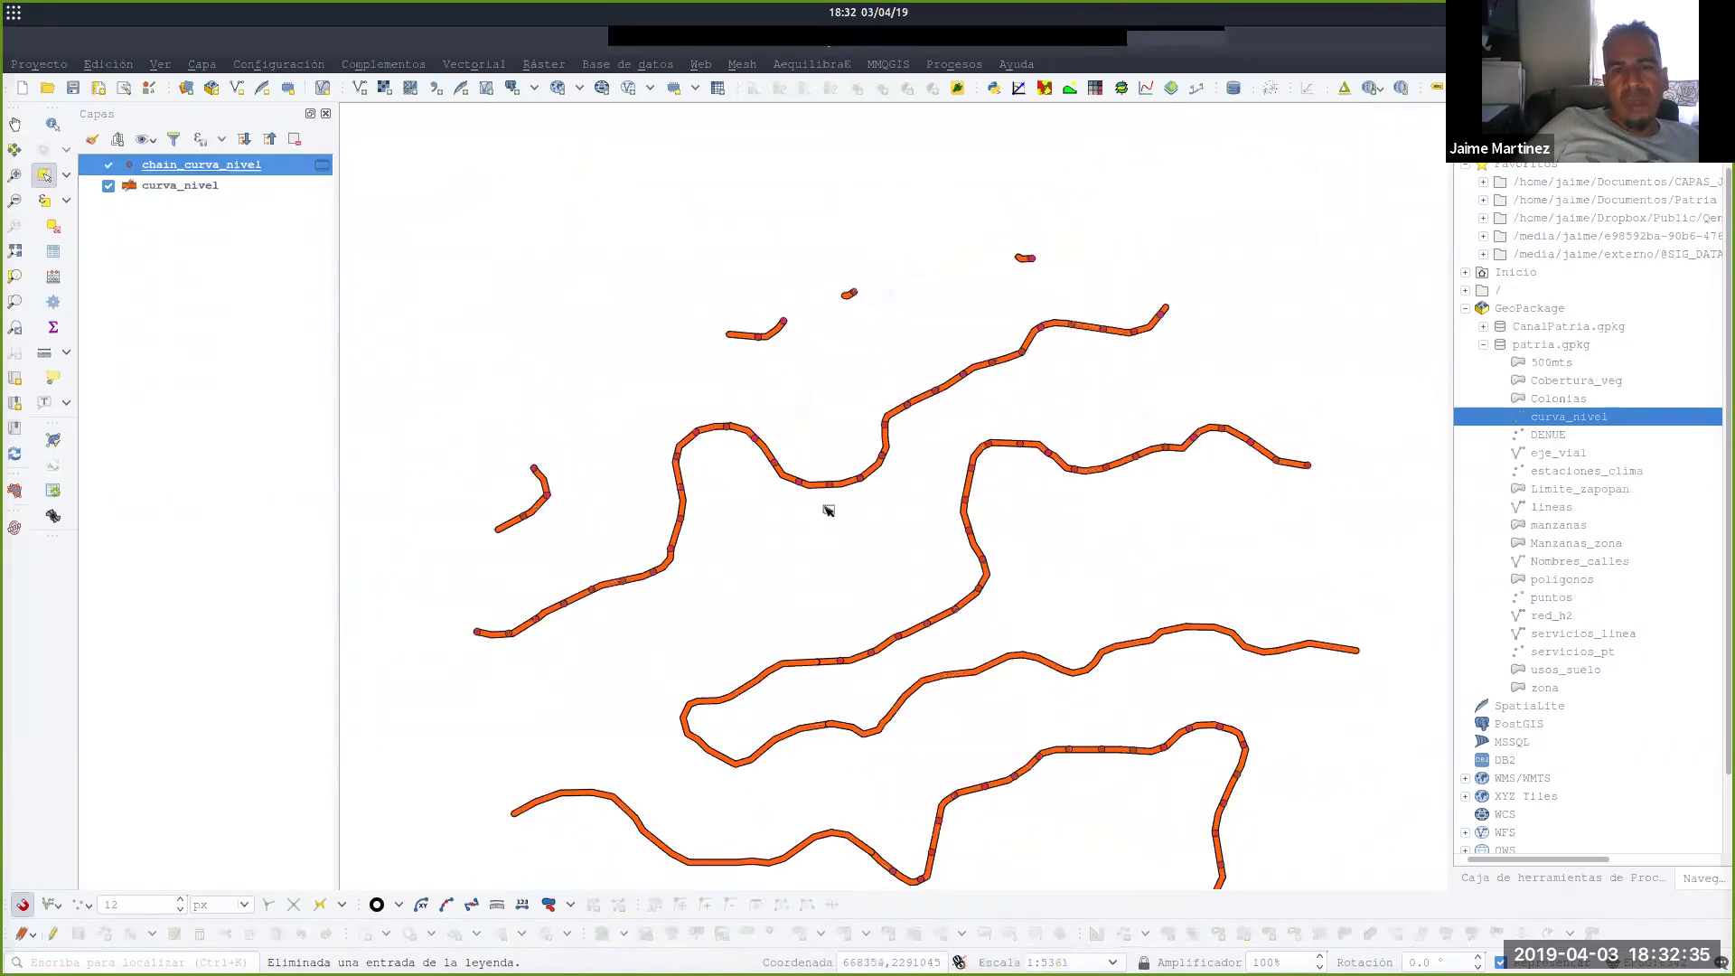
Examine the chainage distances in the attribute table of chain_curva_nivel, including sorted by the cngmetros column.
left_click(53, 252)
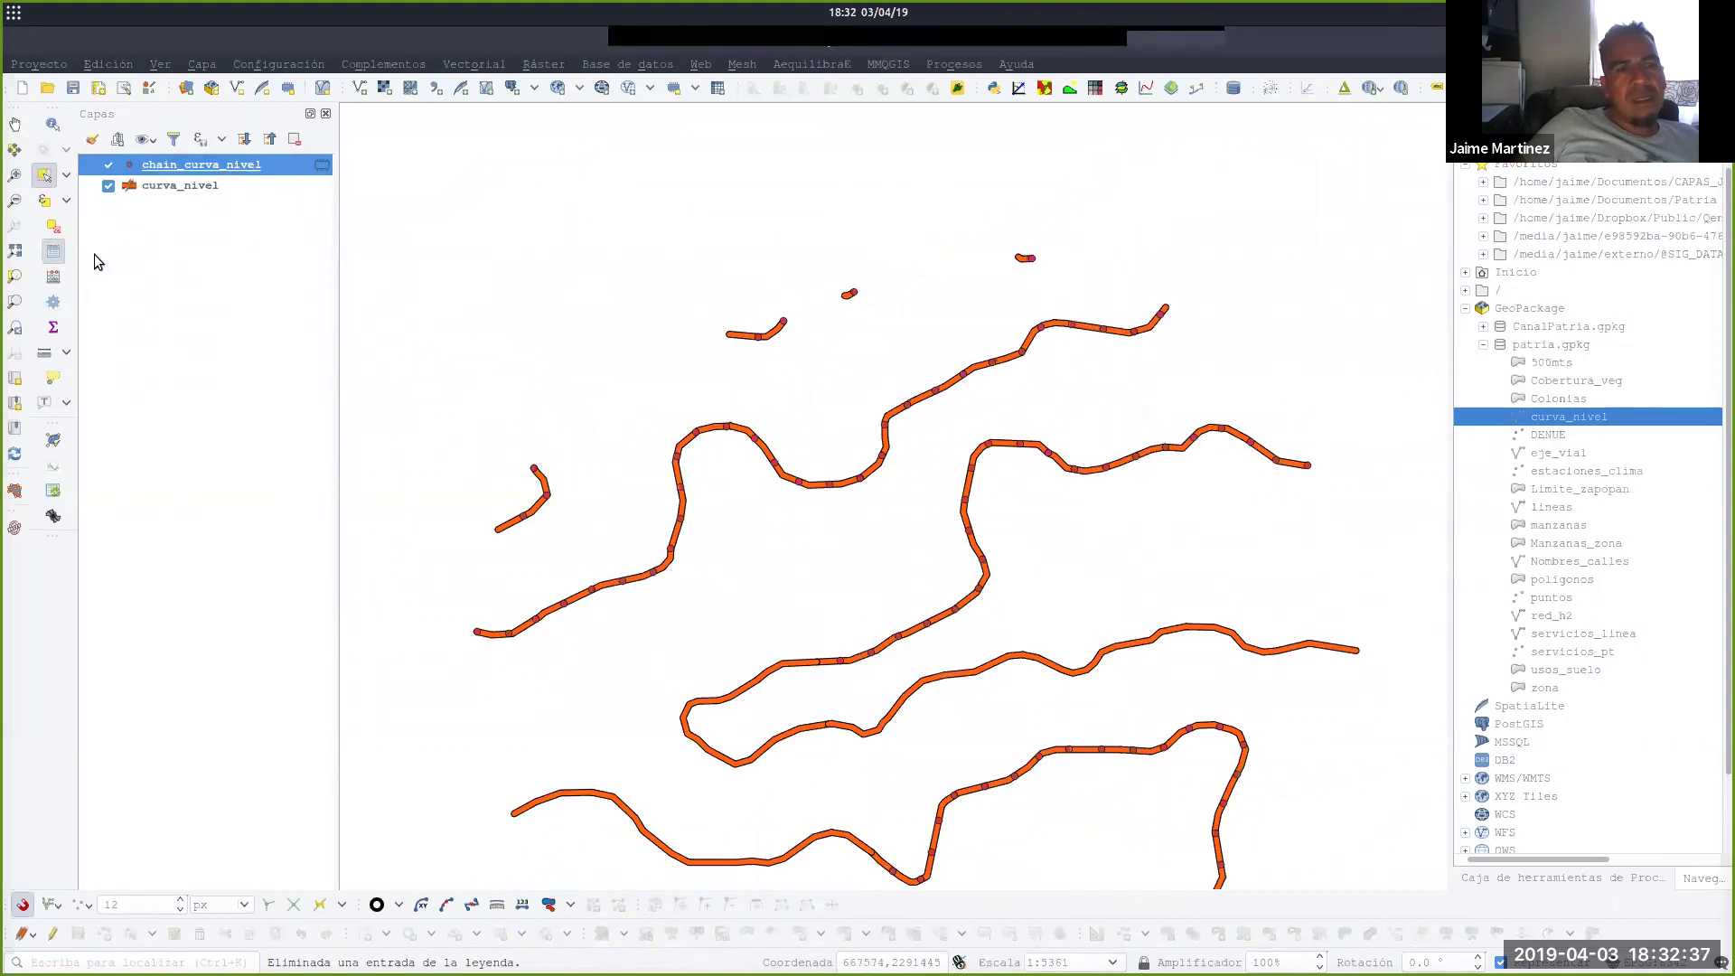
scroll(1009, 458, "down", 3)
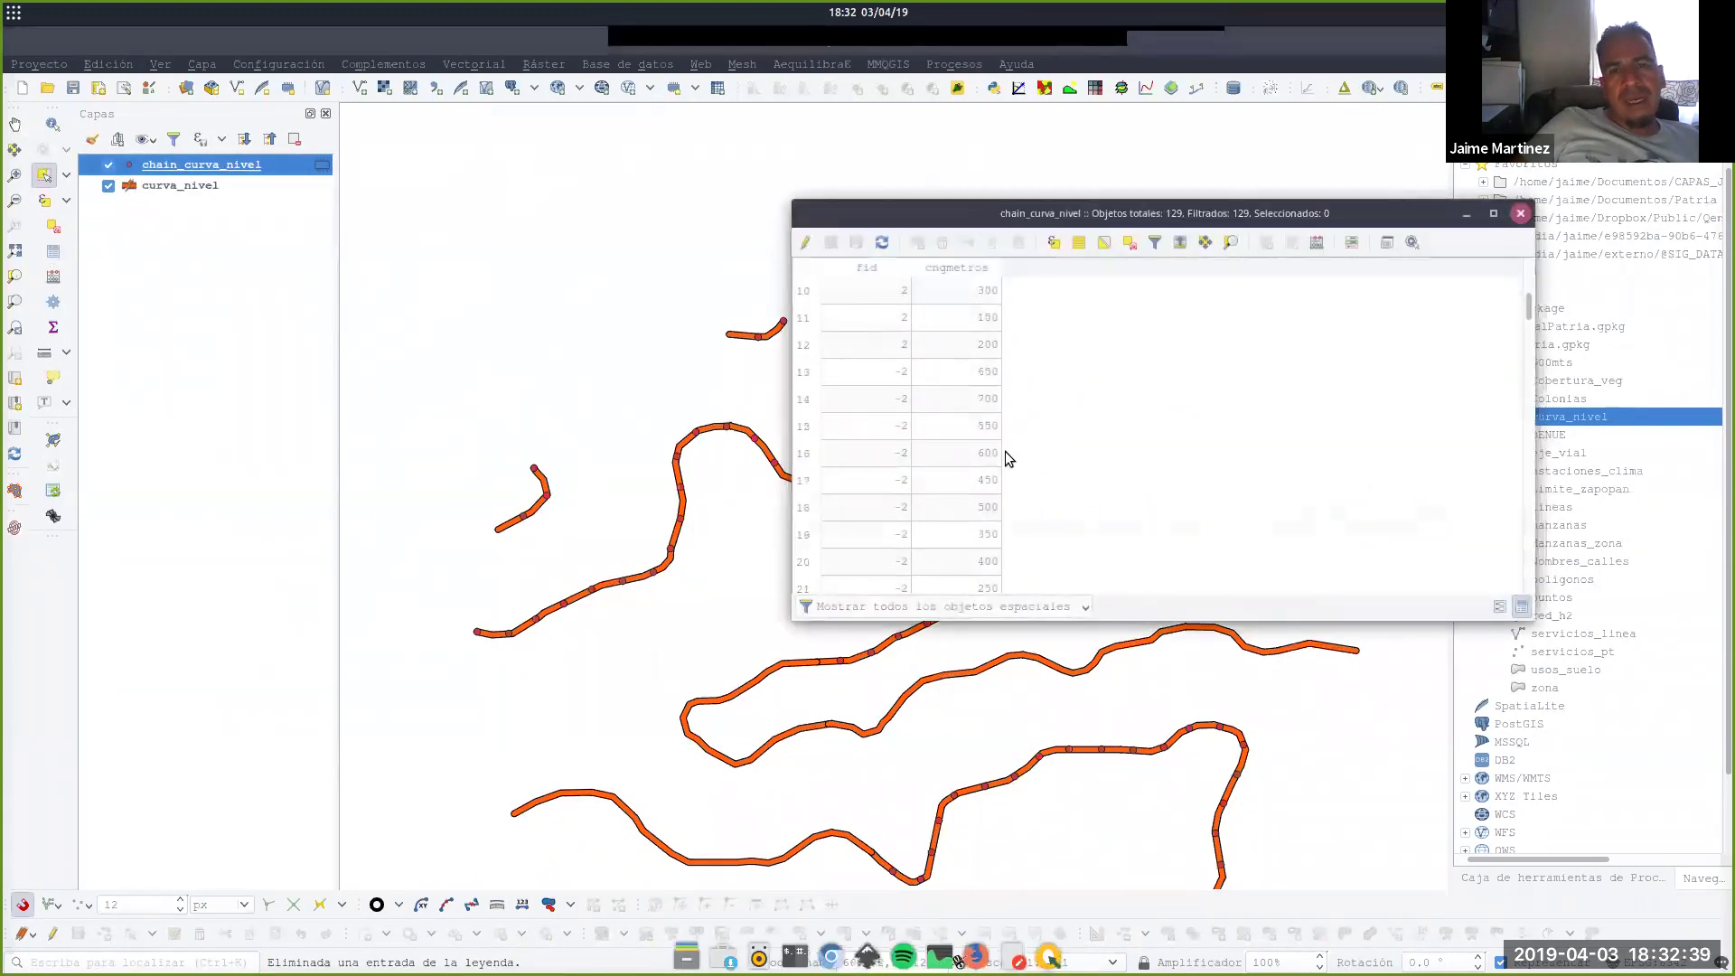
scroll(991, 492, "down", 6)
scroll(980, 506, "down", 16)
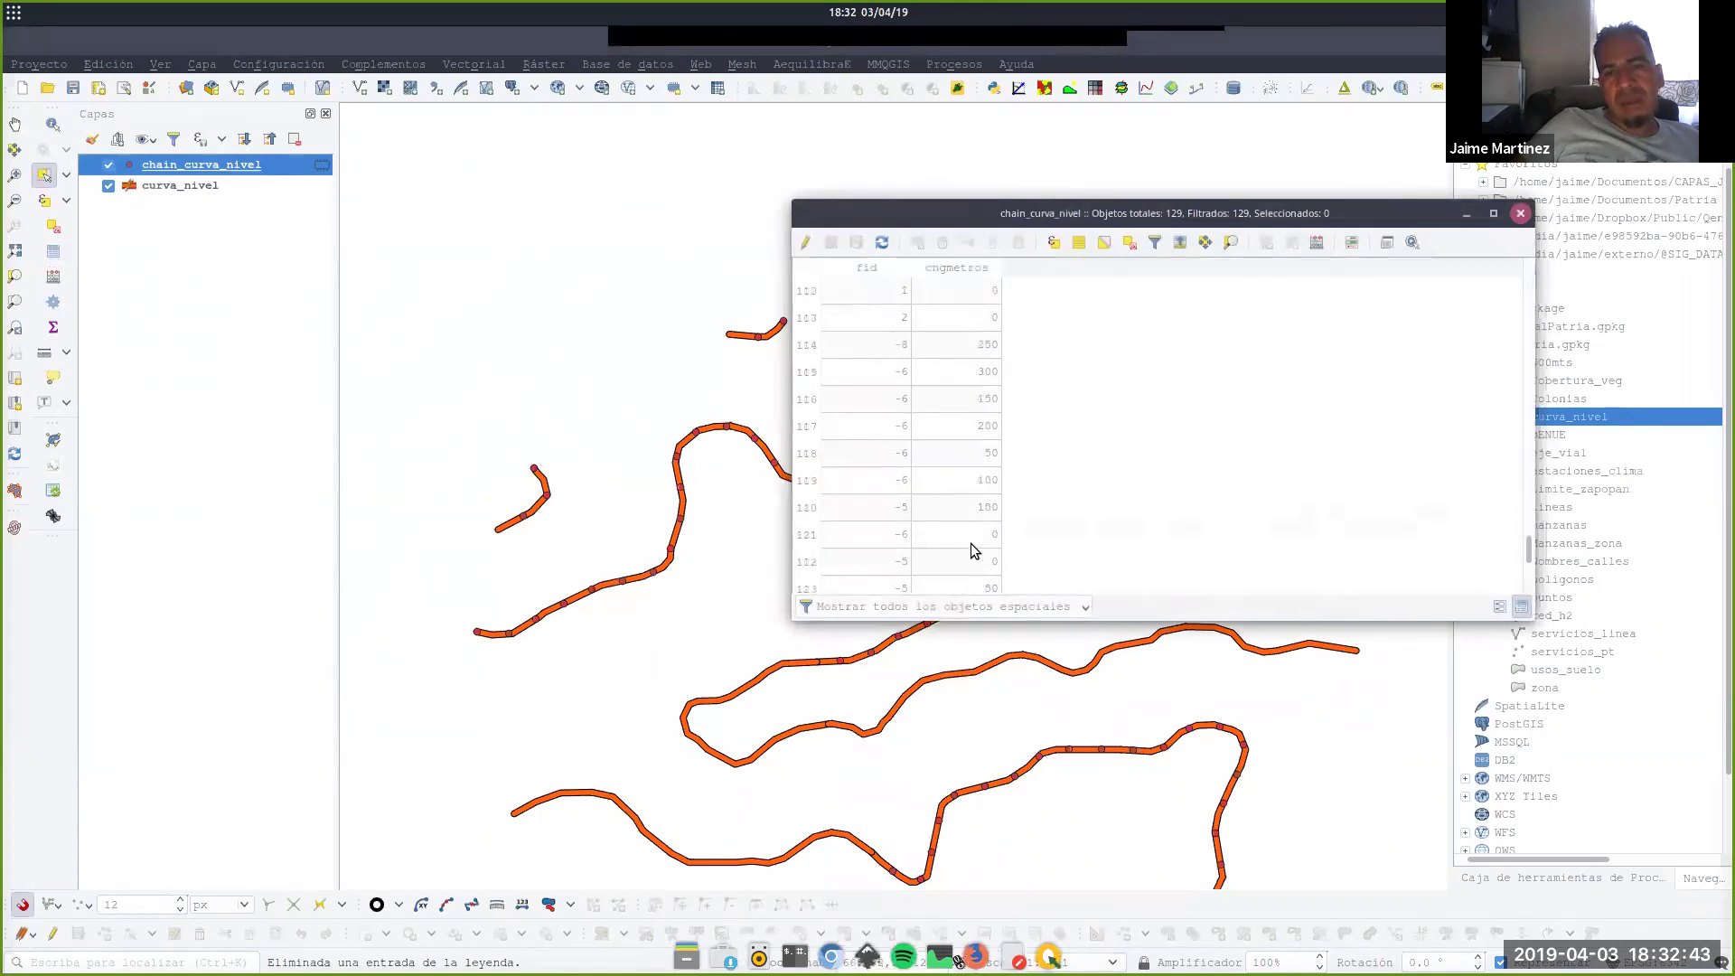
scroll(969, 547, "up", 6)
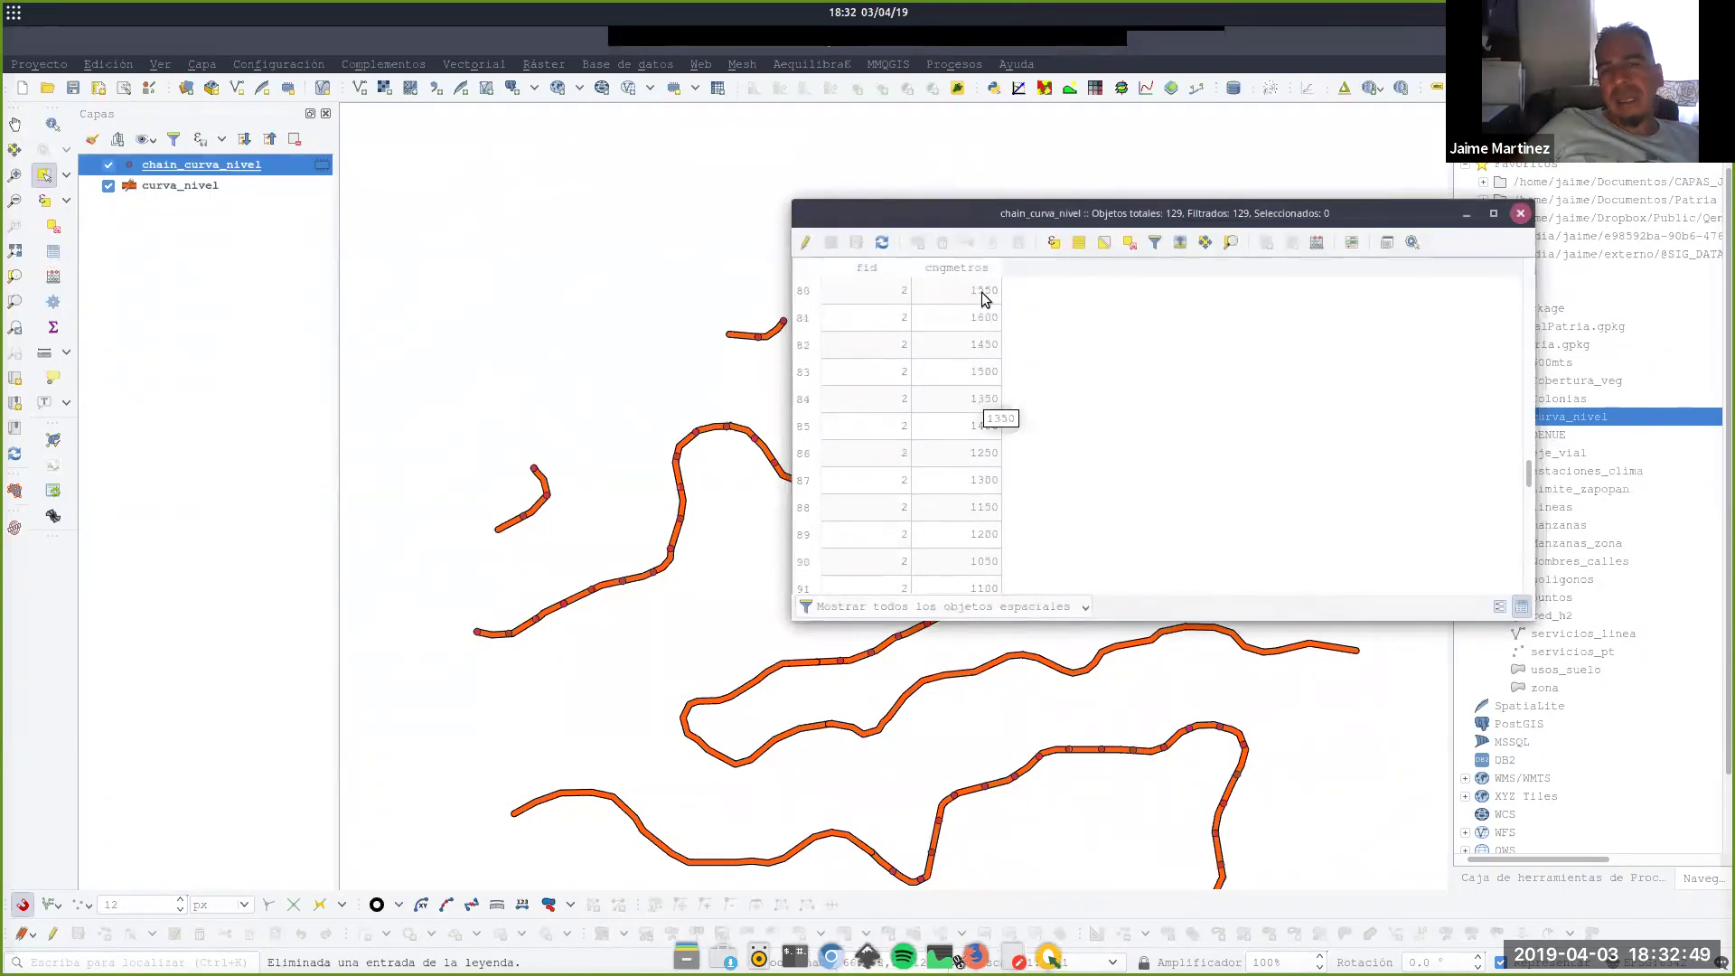
scroll(1150, 449, "up", 20)
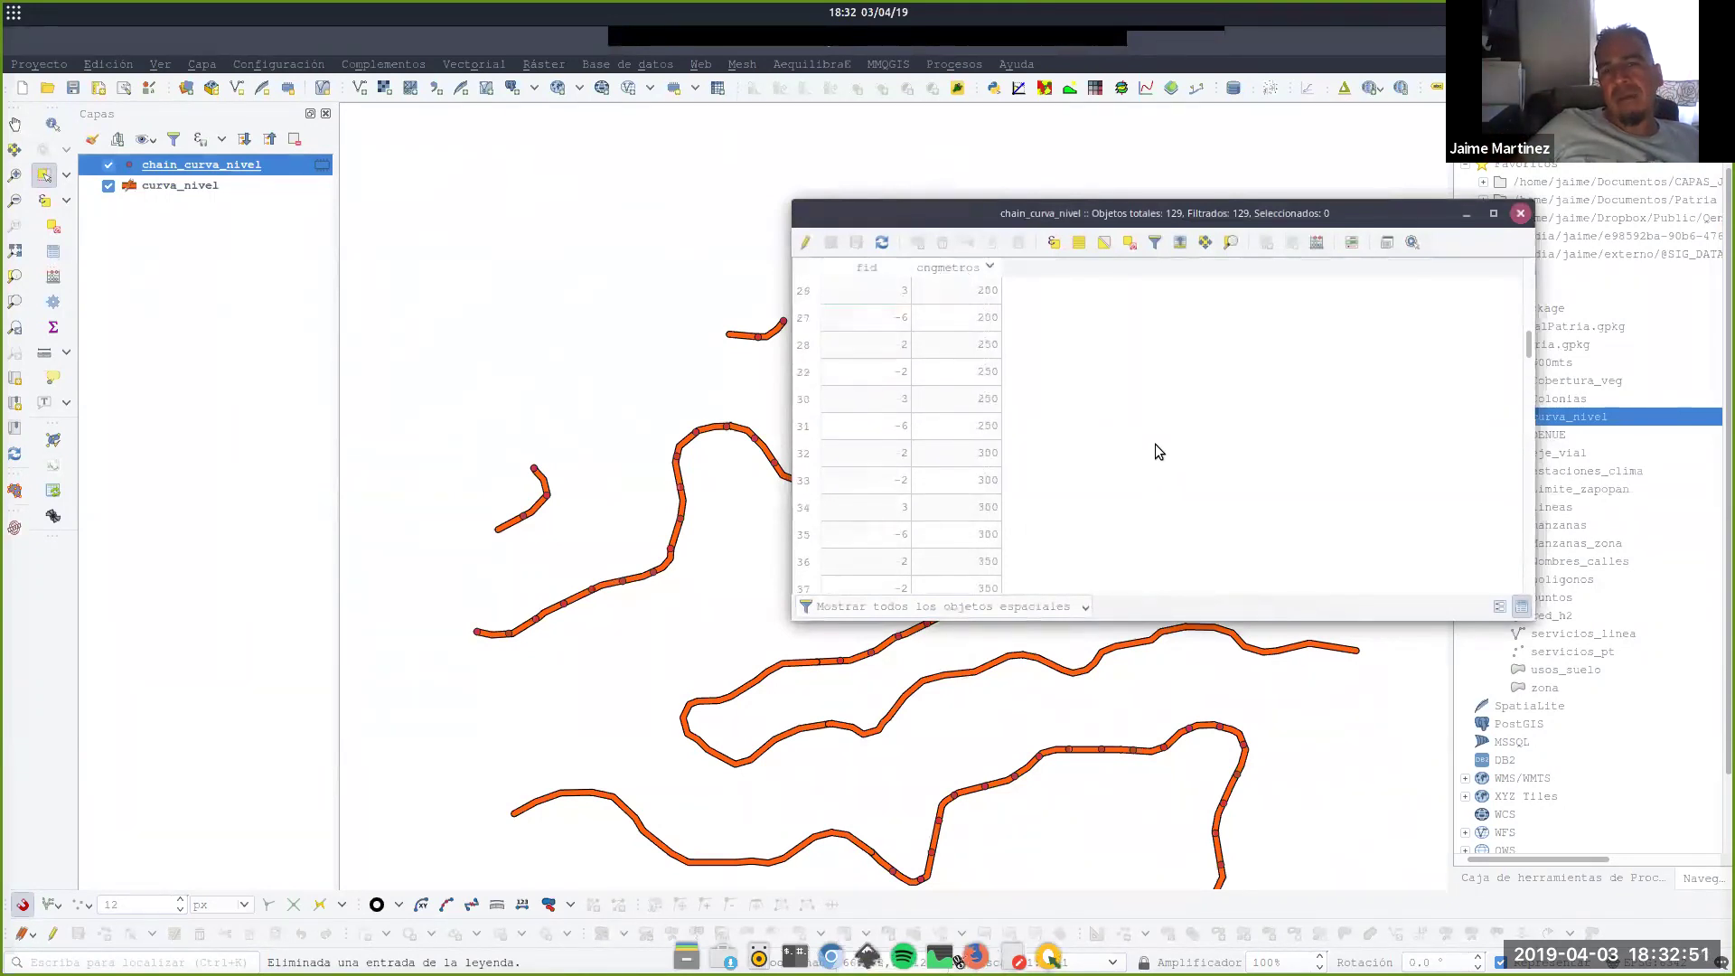
scroll(1157, 446, "down", 6)
left_click(1521, 213)
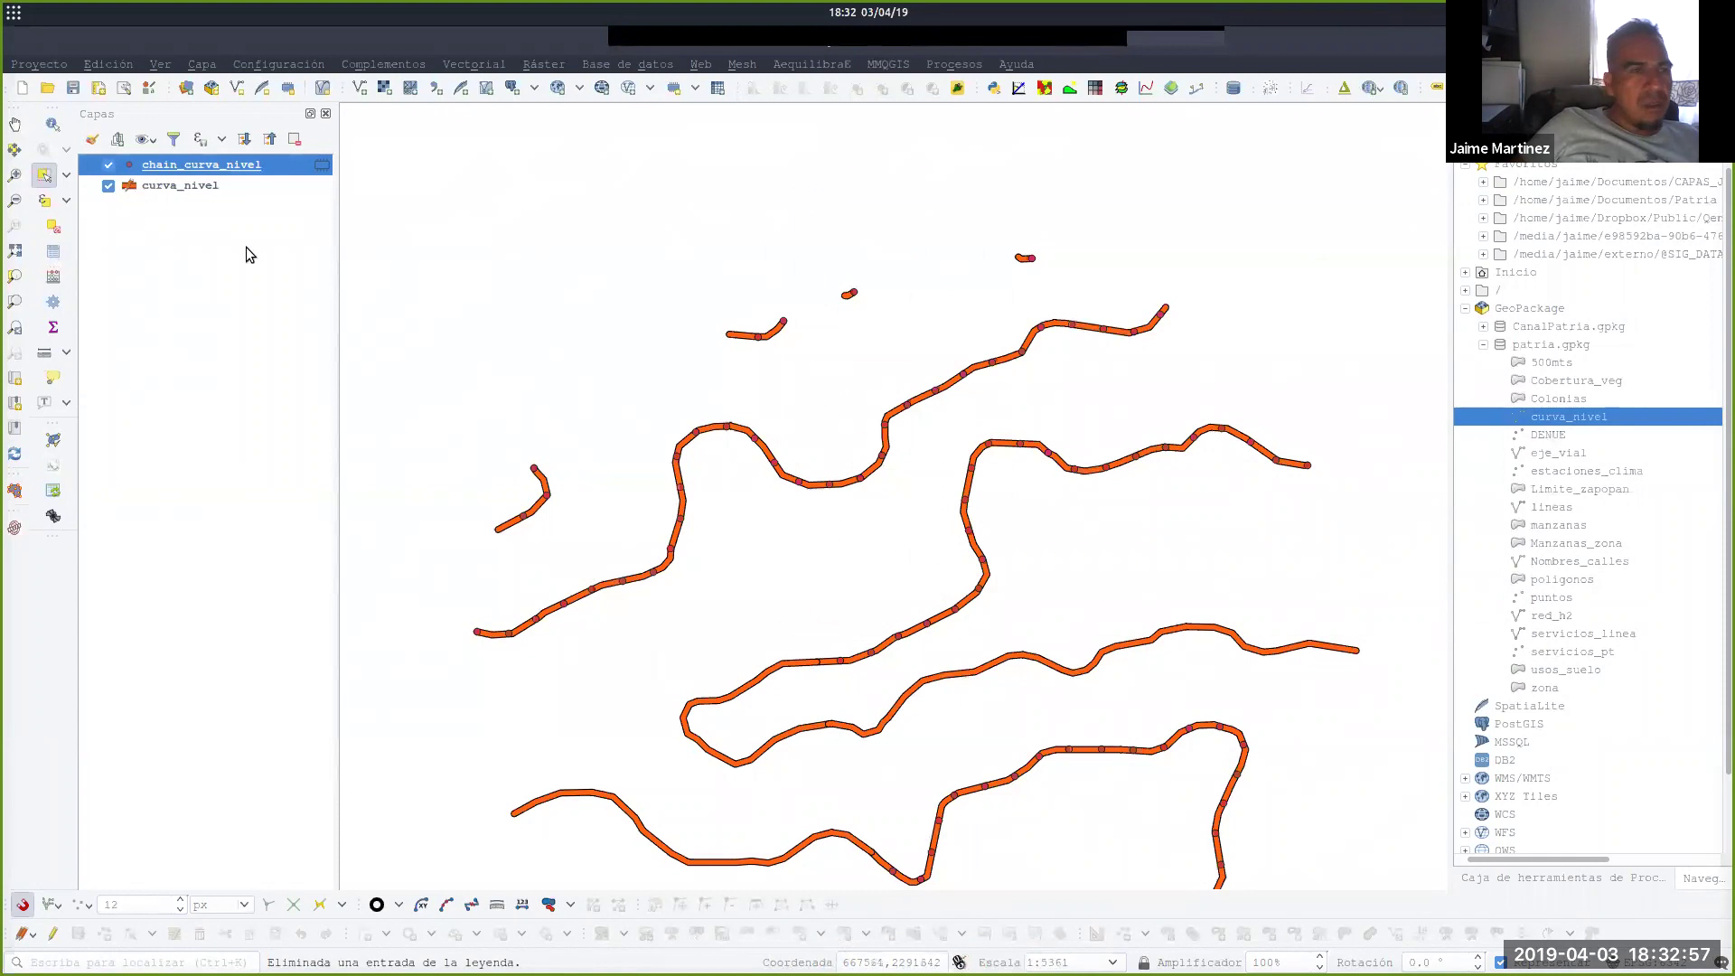
Try to save the pending edits of the curva_nivel layer and end its editing session.
left_click(192, 186)
left_click(77, 934)
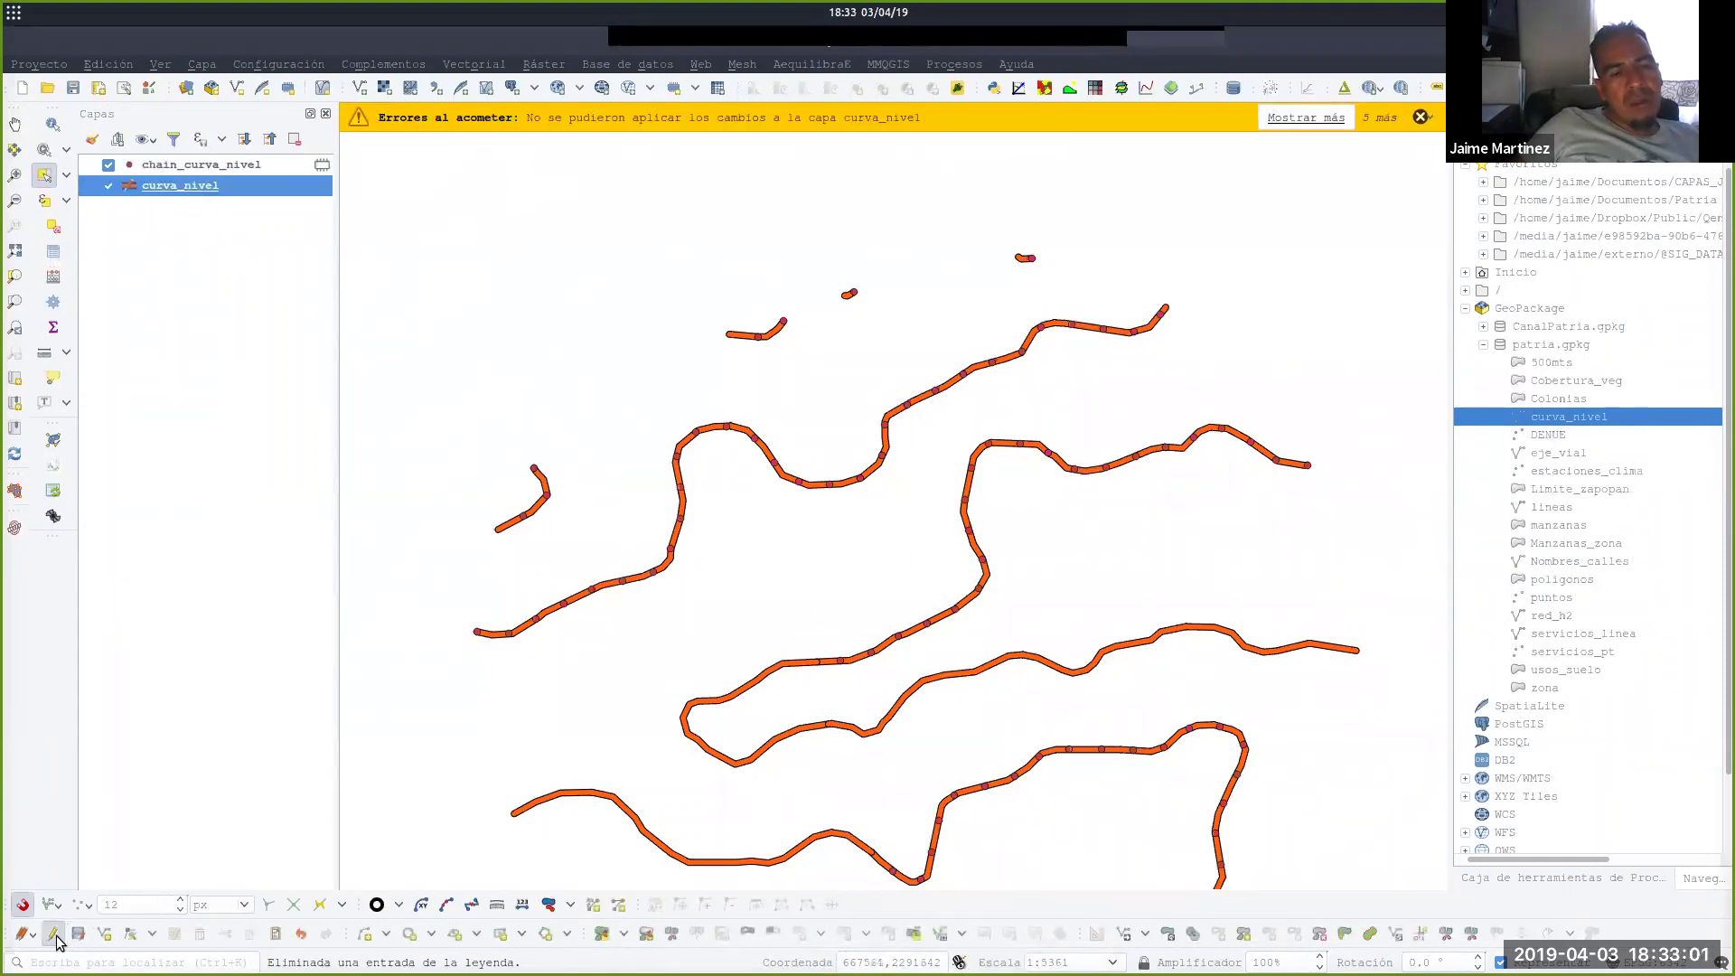
left_click(53, 933)
left_click(790, 482)
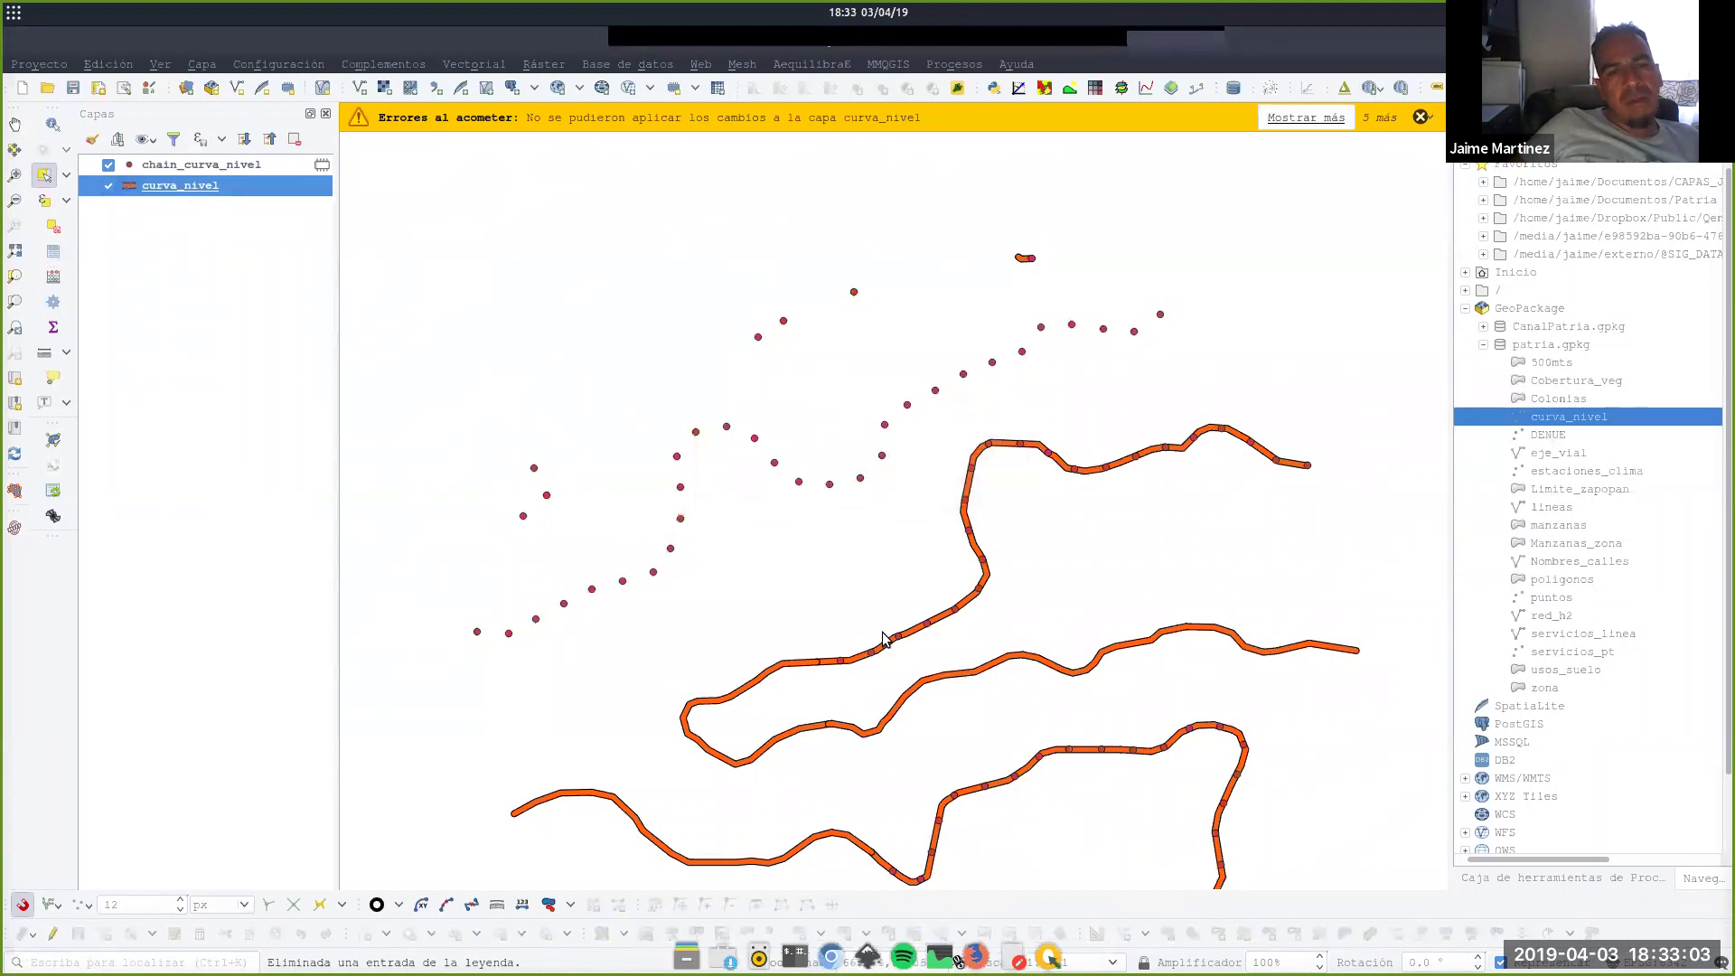
Remove chain_curva_nivel and curva_nivel together, dismiss the error messages and start a new project without saving the current one.
left_click(207, 165, "ctrl")
left_click(294, 138)
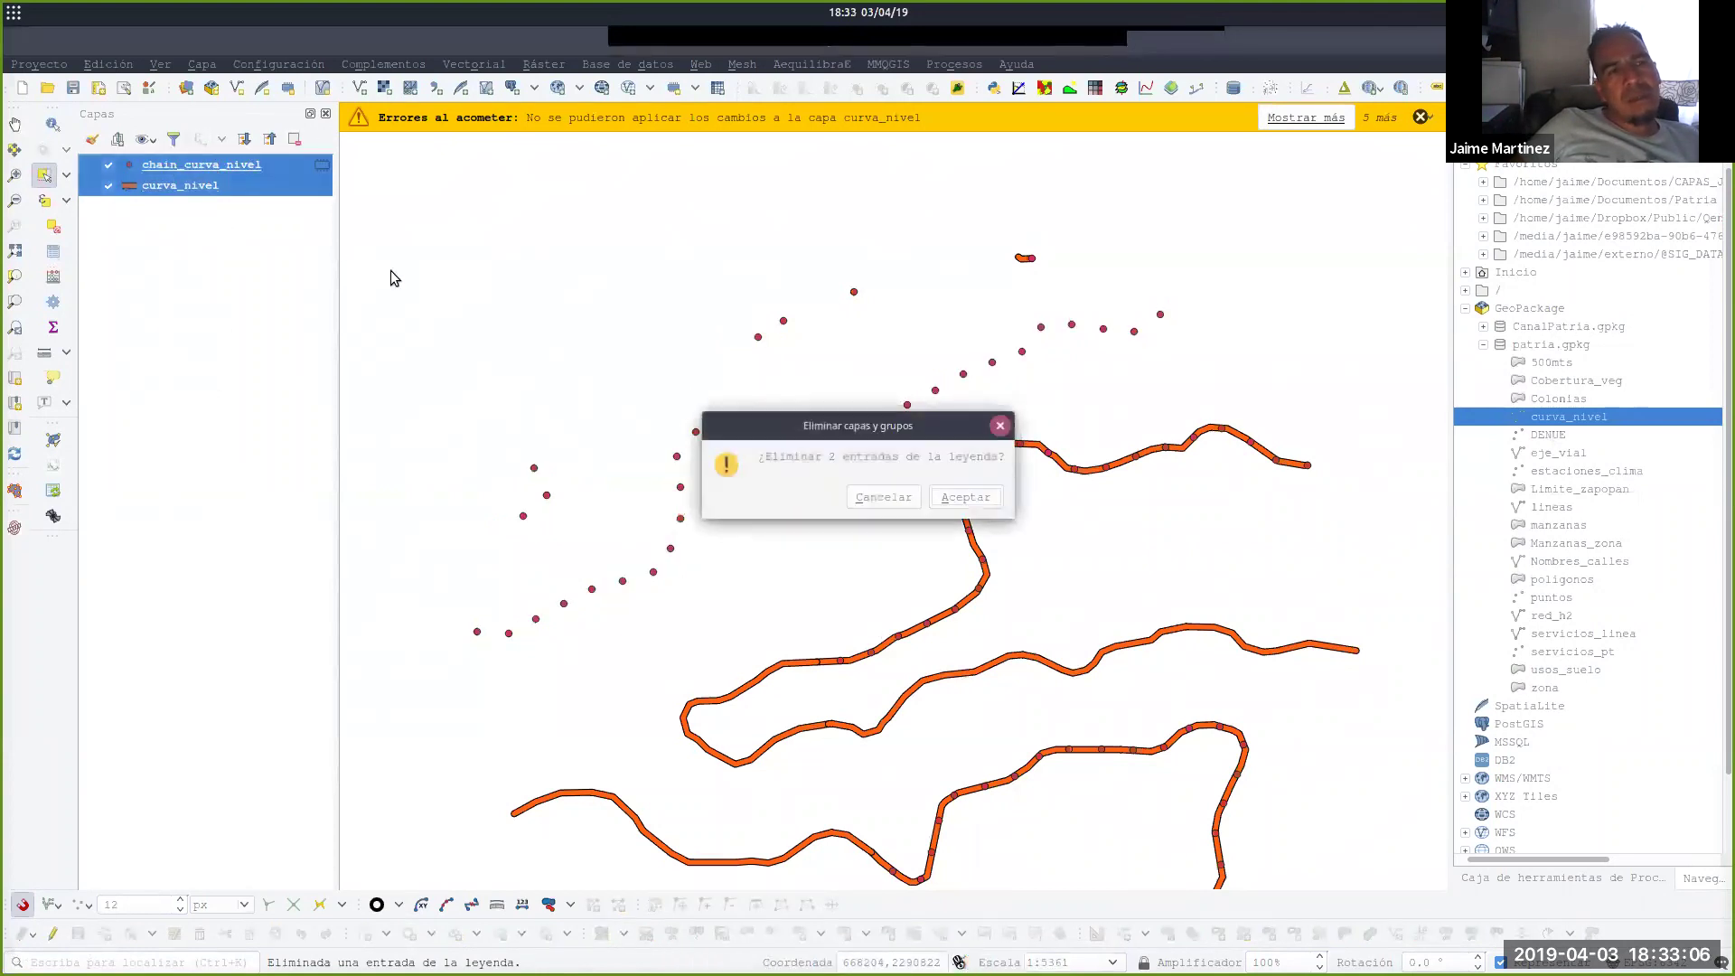
left_click(951, 500)
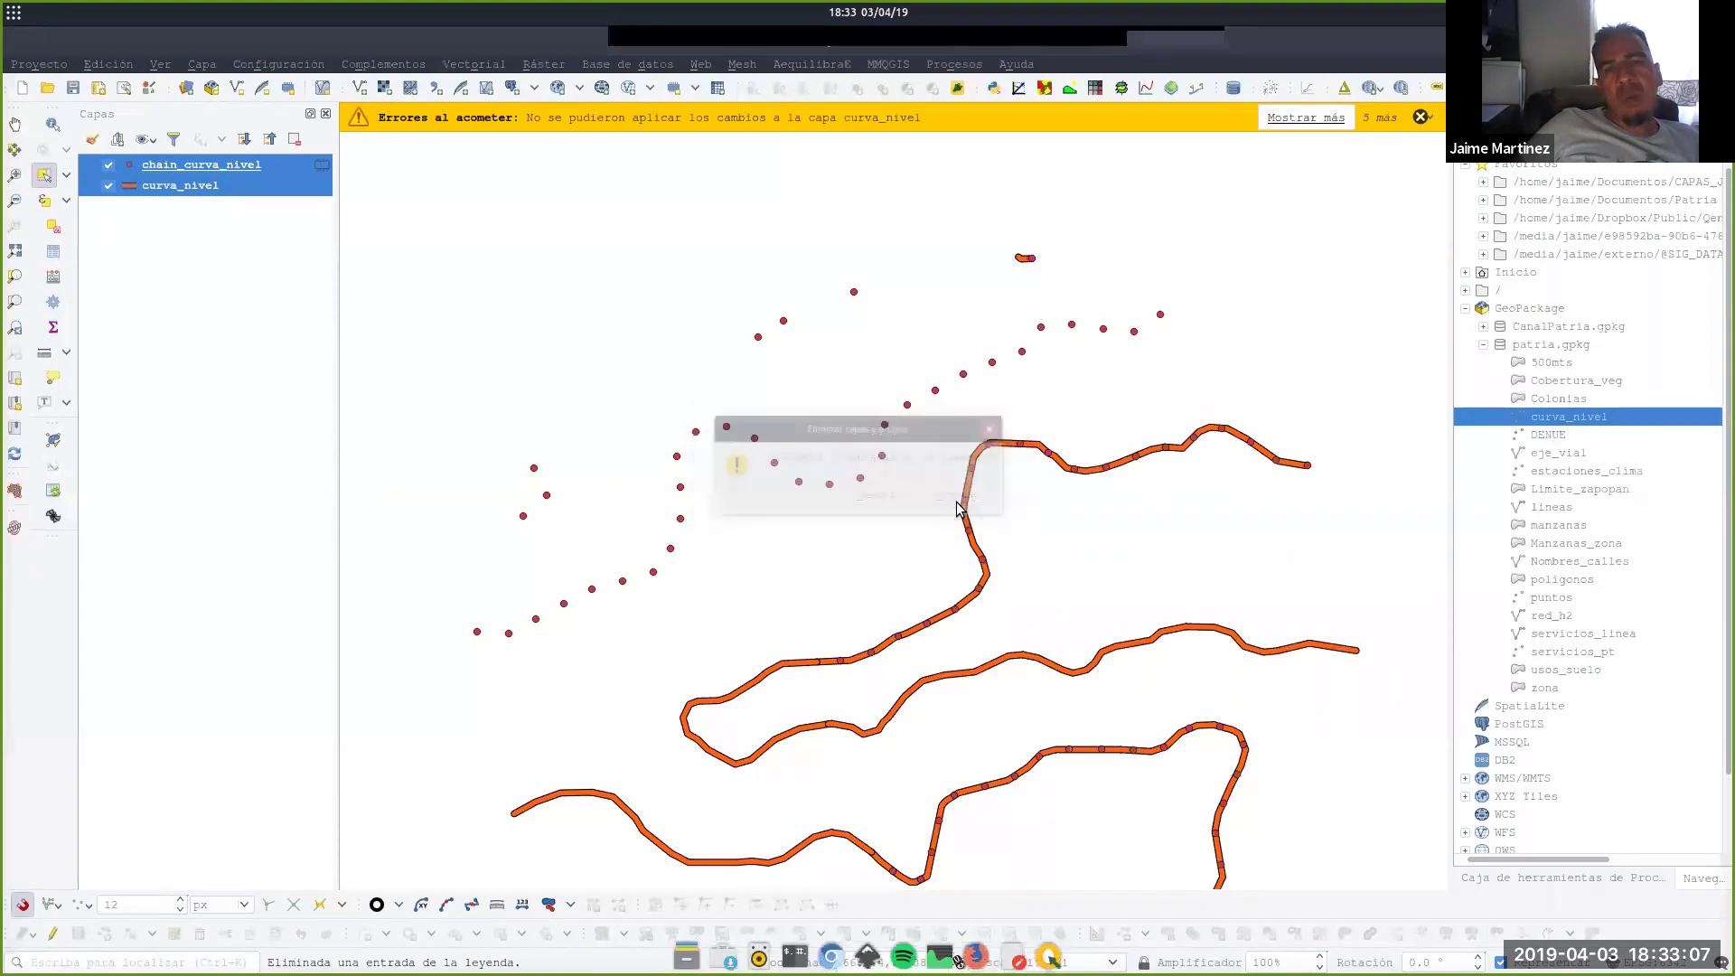
left_click(1421, 119)
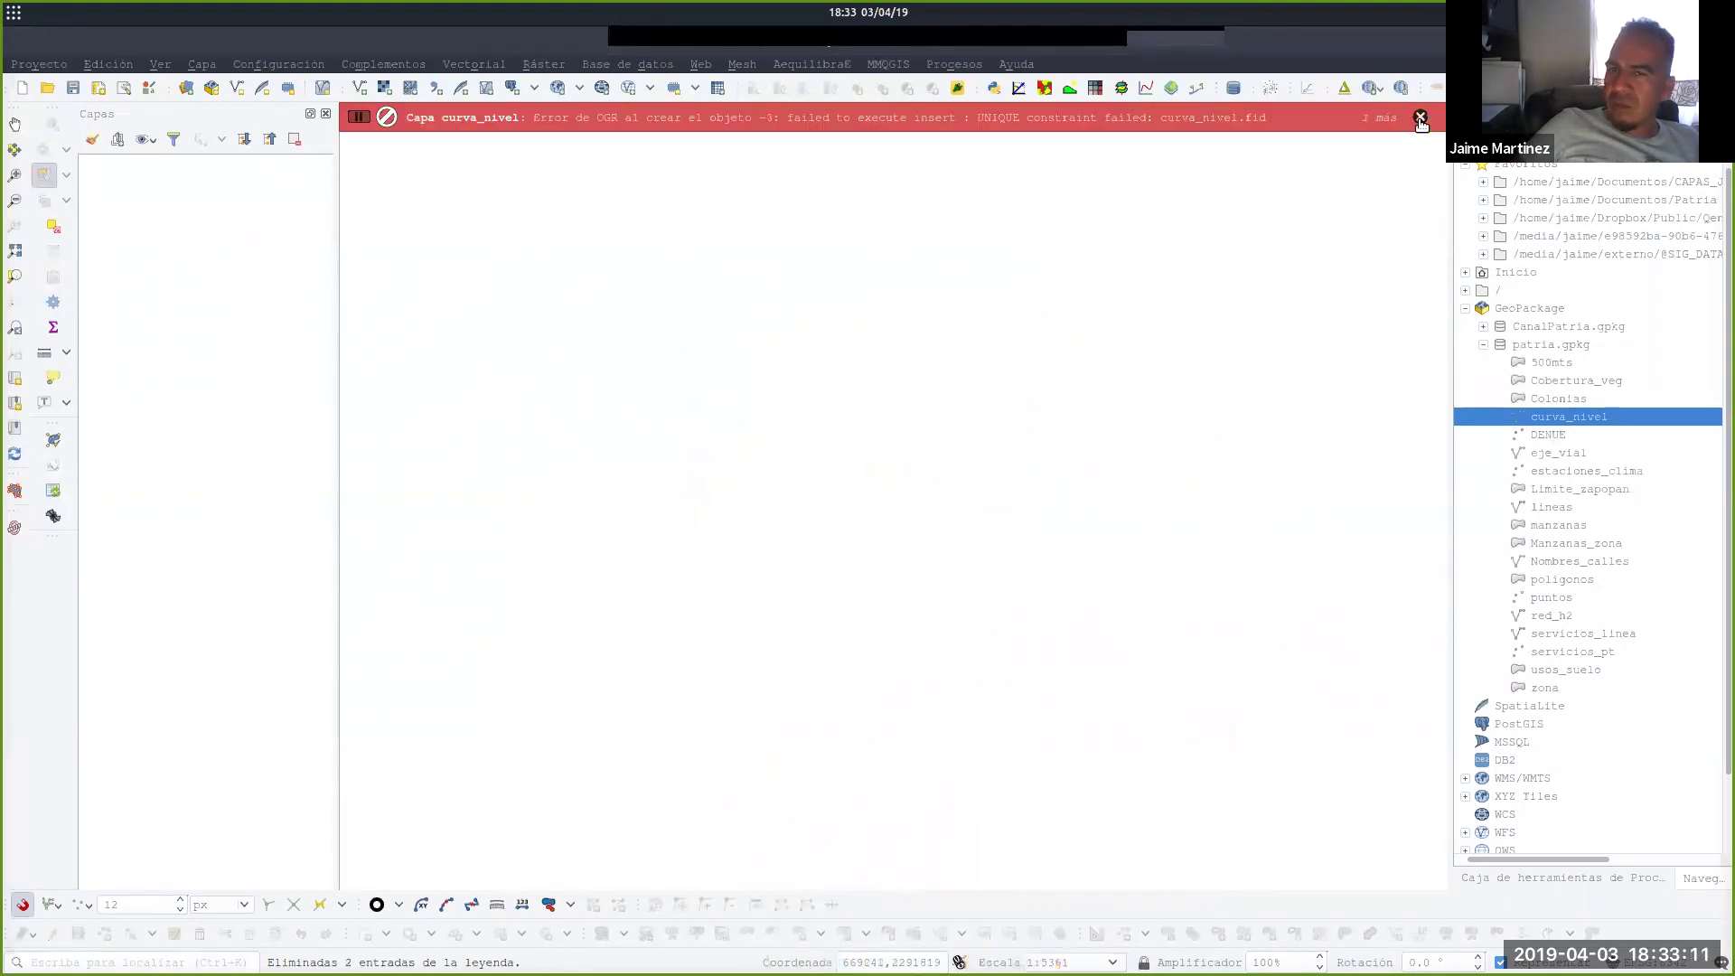
left_click(1421, 120)
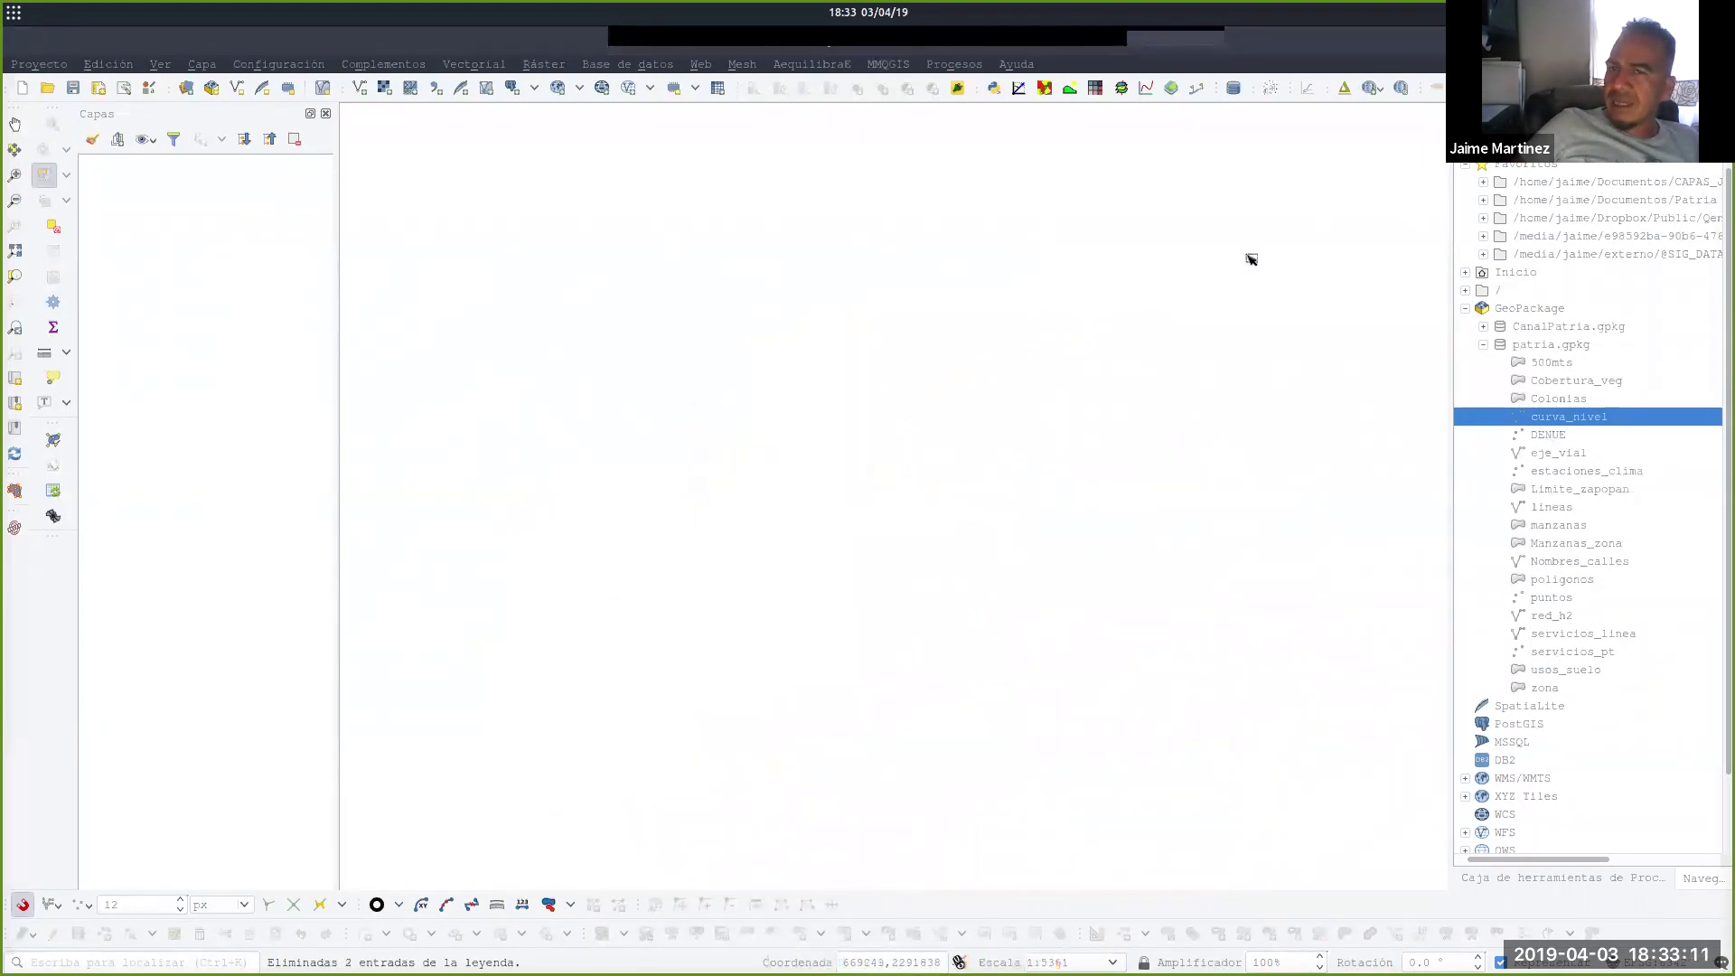
left_click(23, 89)
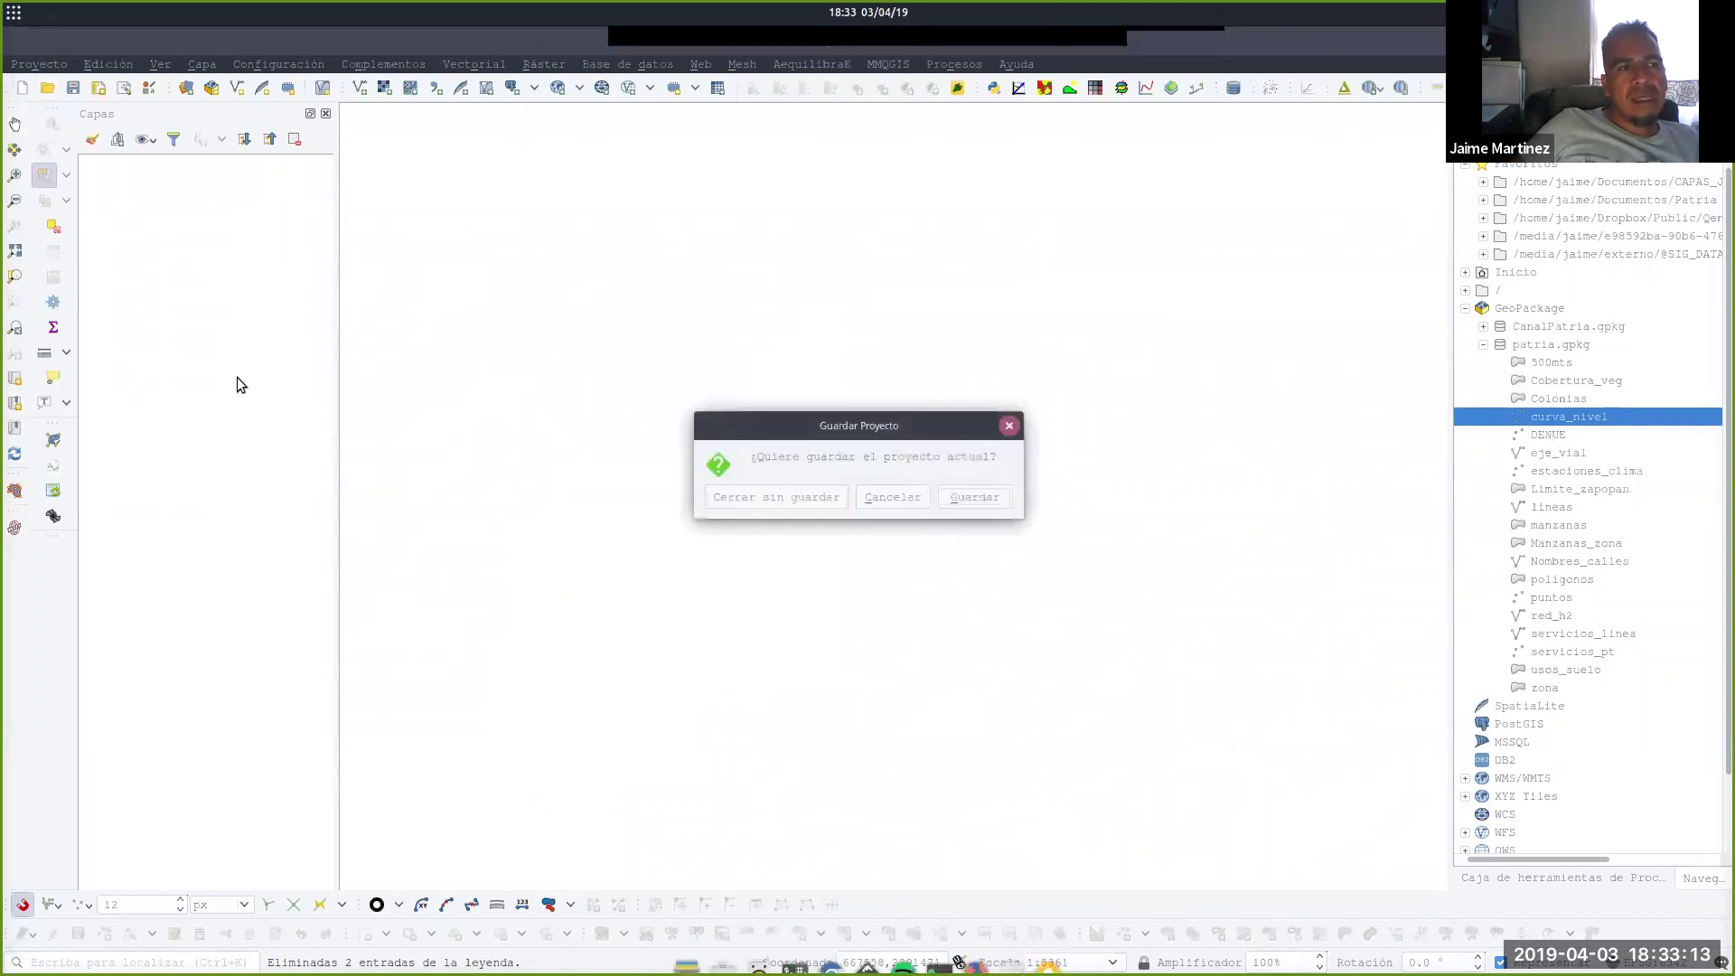
left_click(783, 497)
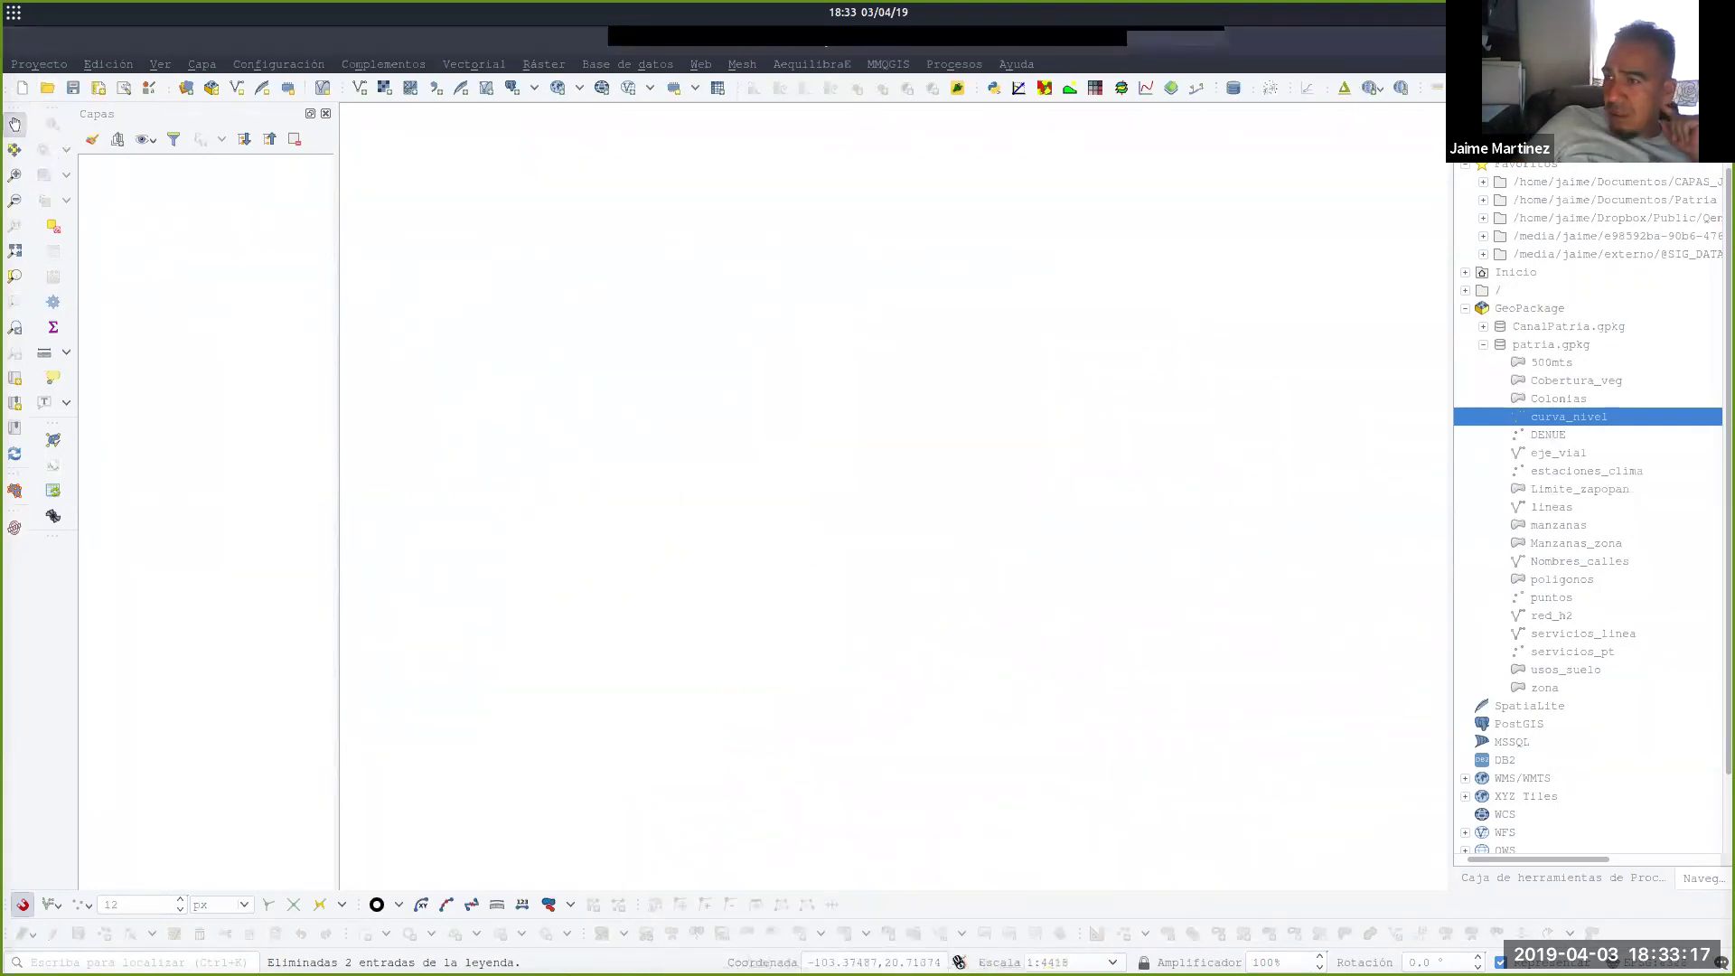
Switch to the text editor and read the question about joining the states, municipalities and agebs layers into one.
key("alt+Tab")
left_click_drag(1061, 189, 933, 140)
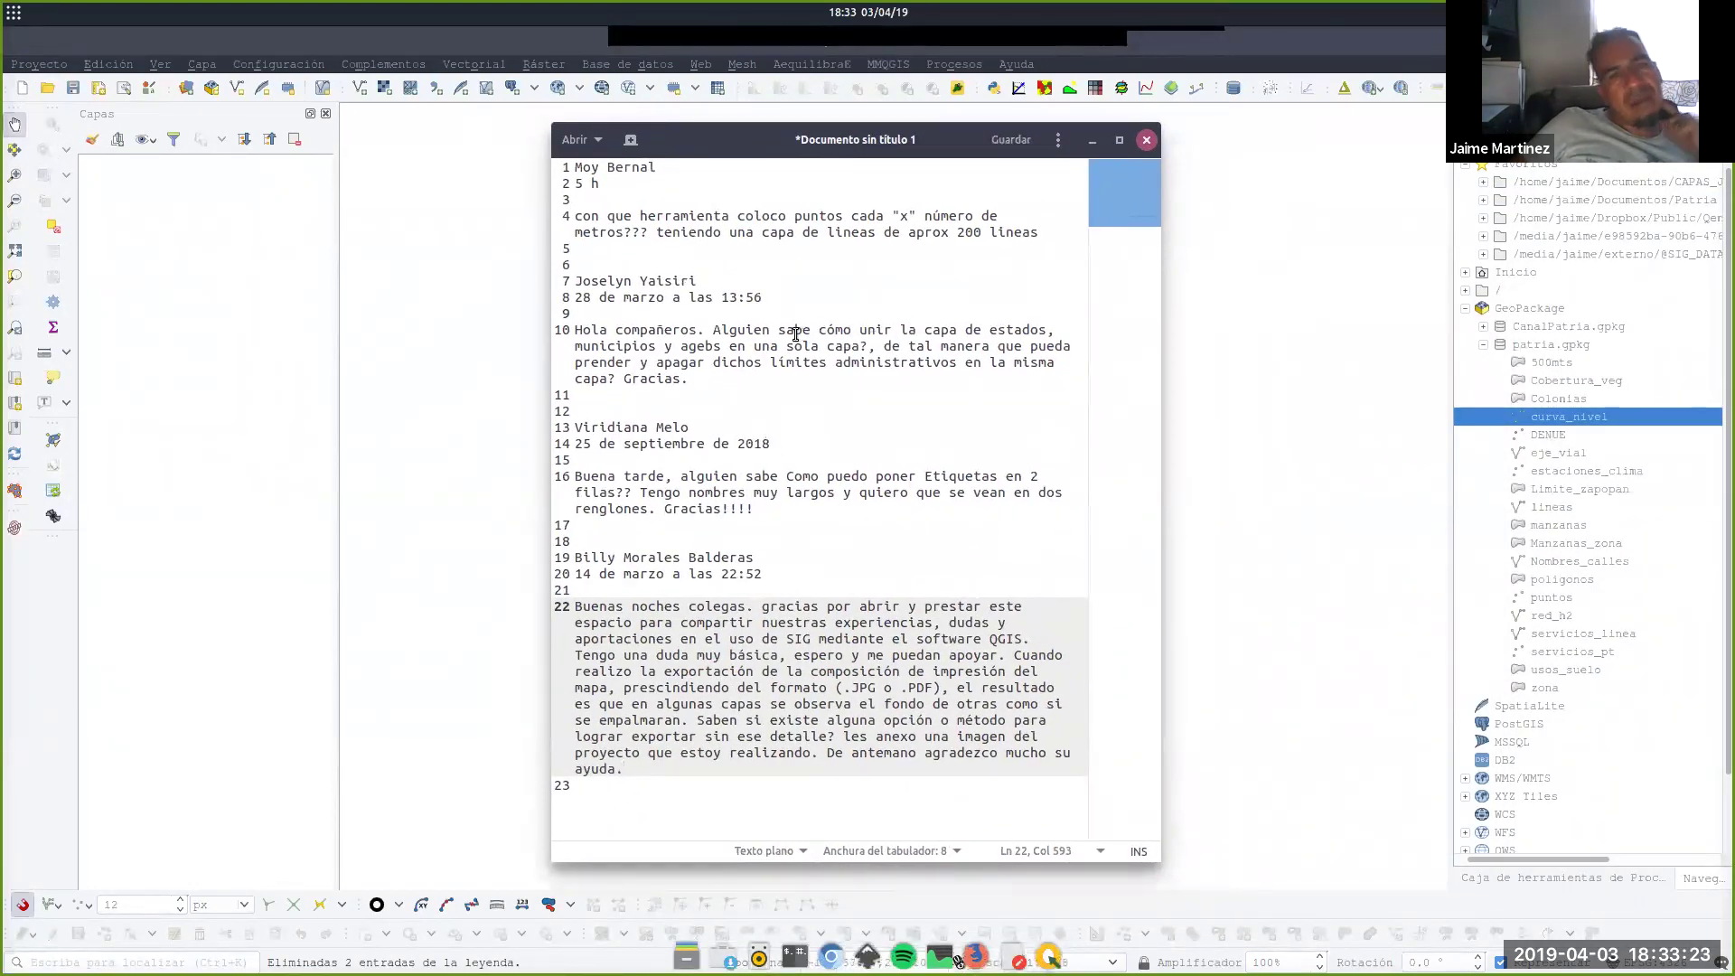
left_click(711, 332)
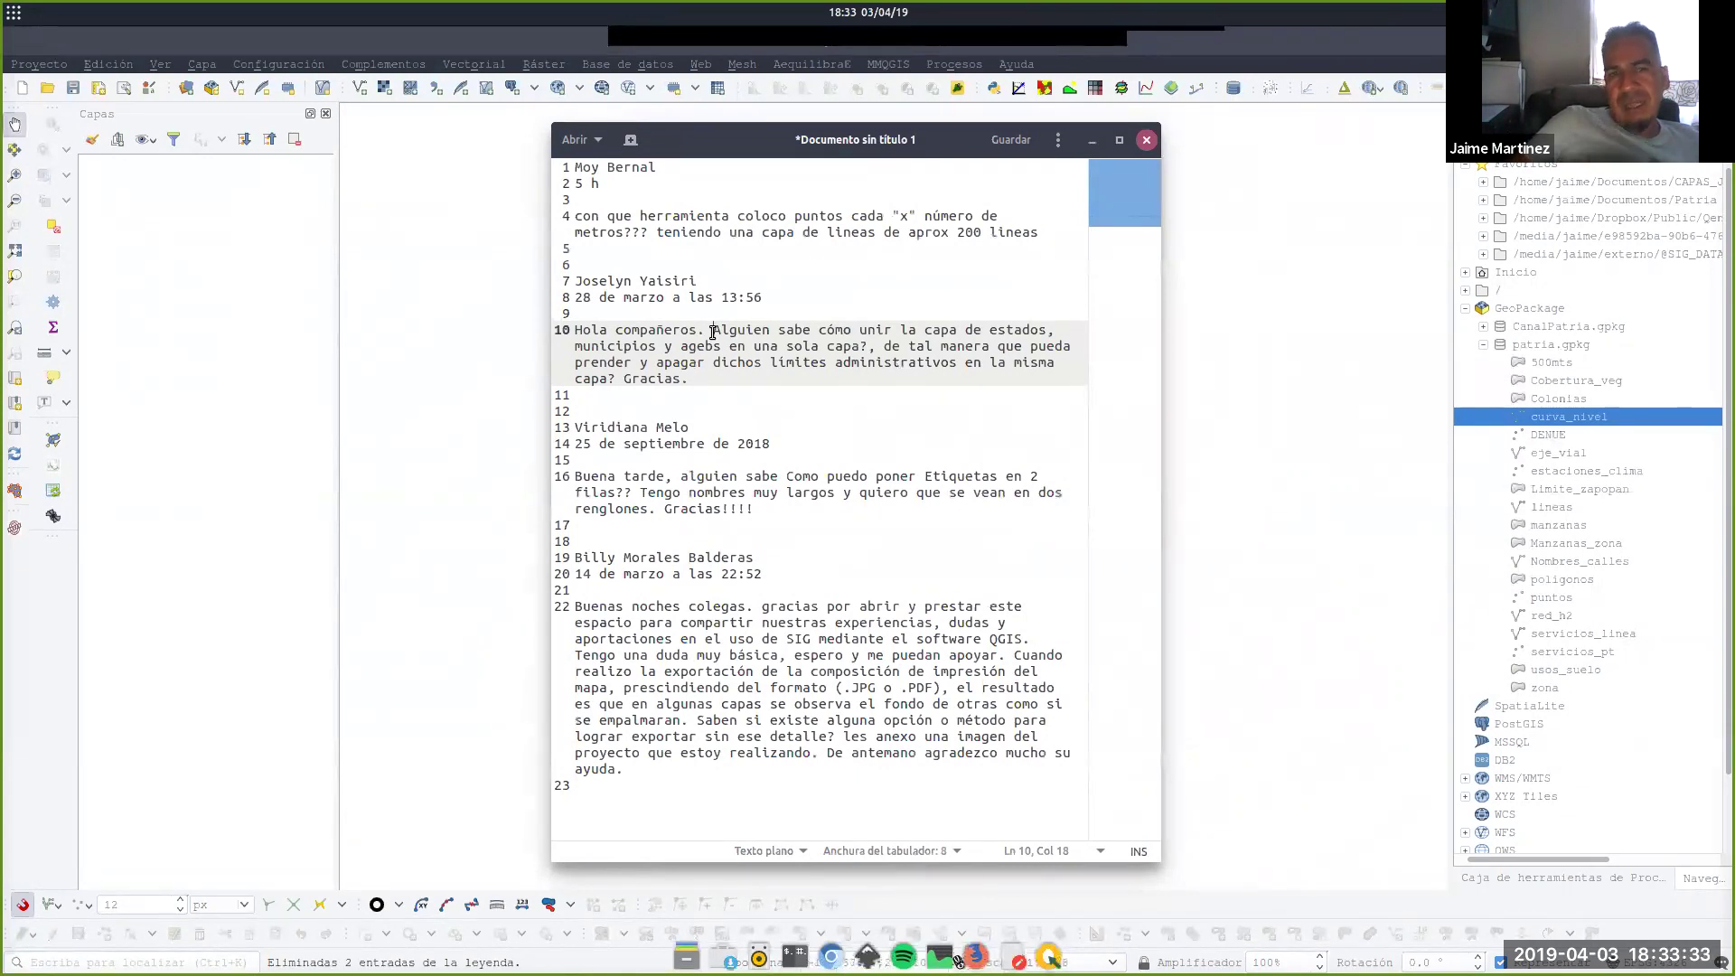
left_click(1088, 140)
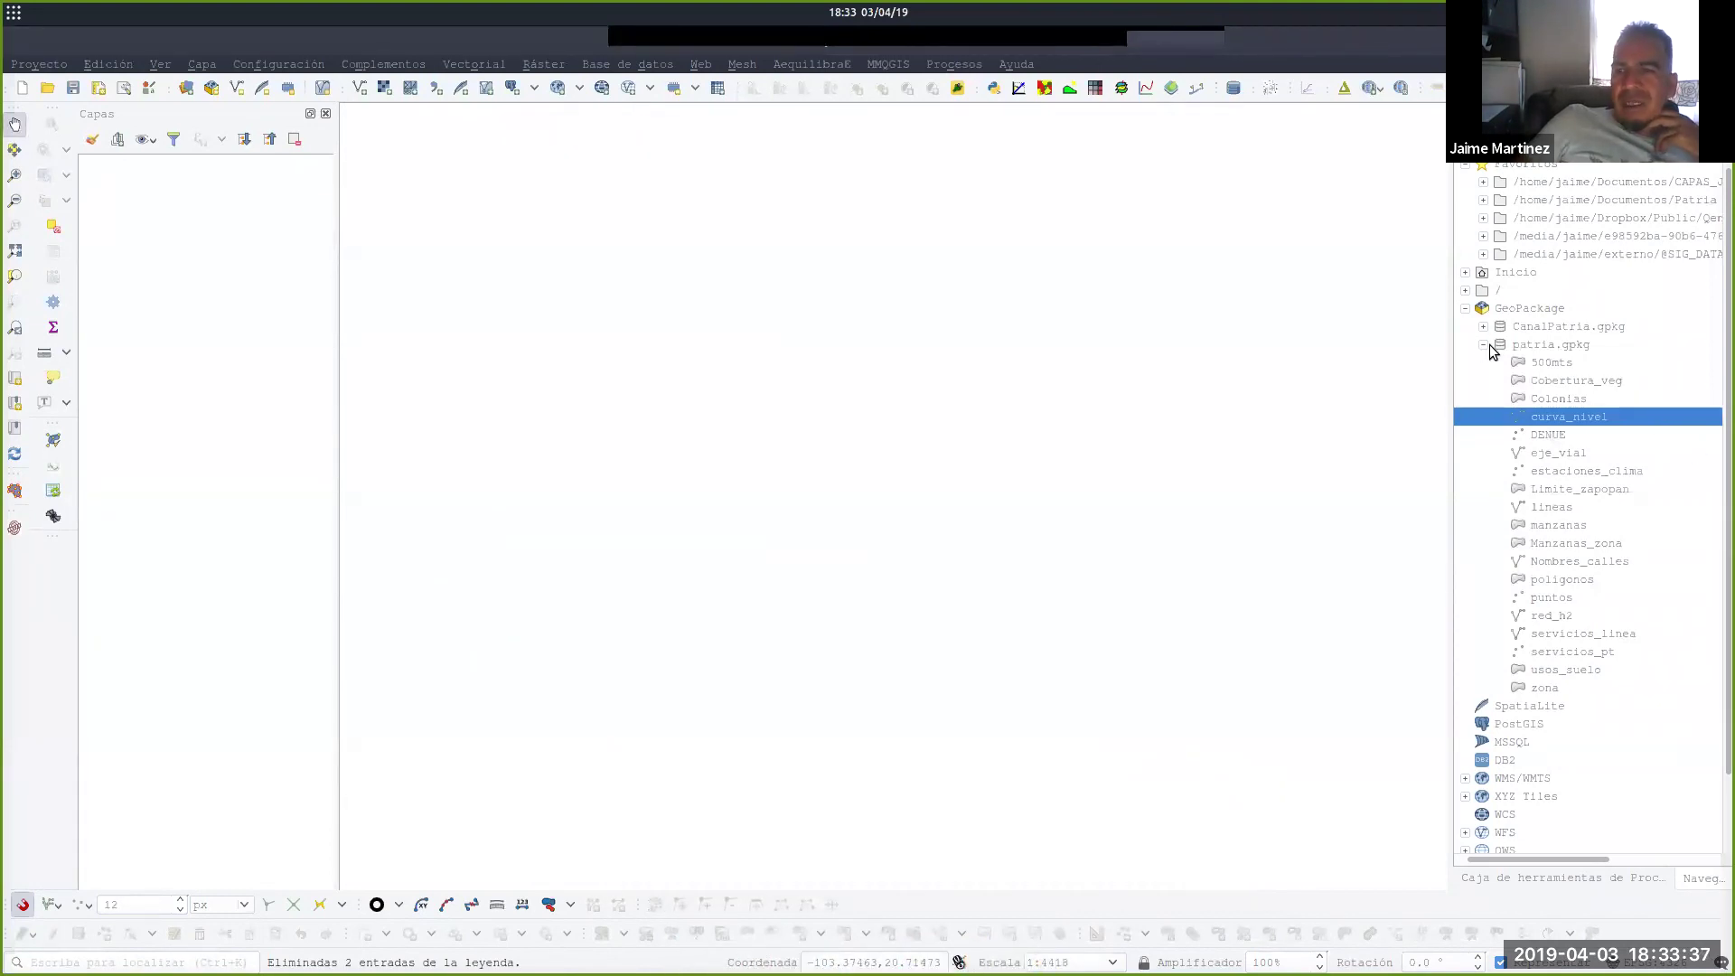
Collapse patria.gpkg and the GeoPackage group in the data browser and widen the browser slightly.
left_click(1491, 351)
left_click(1483, 344)
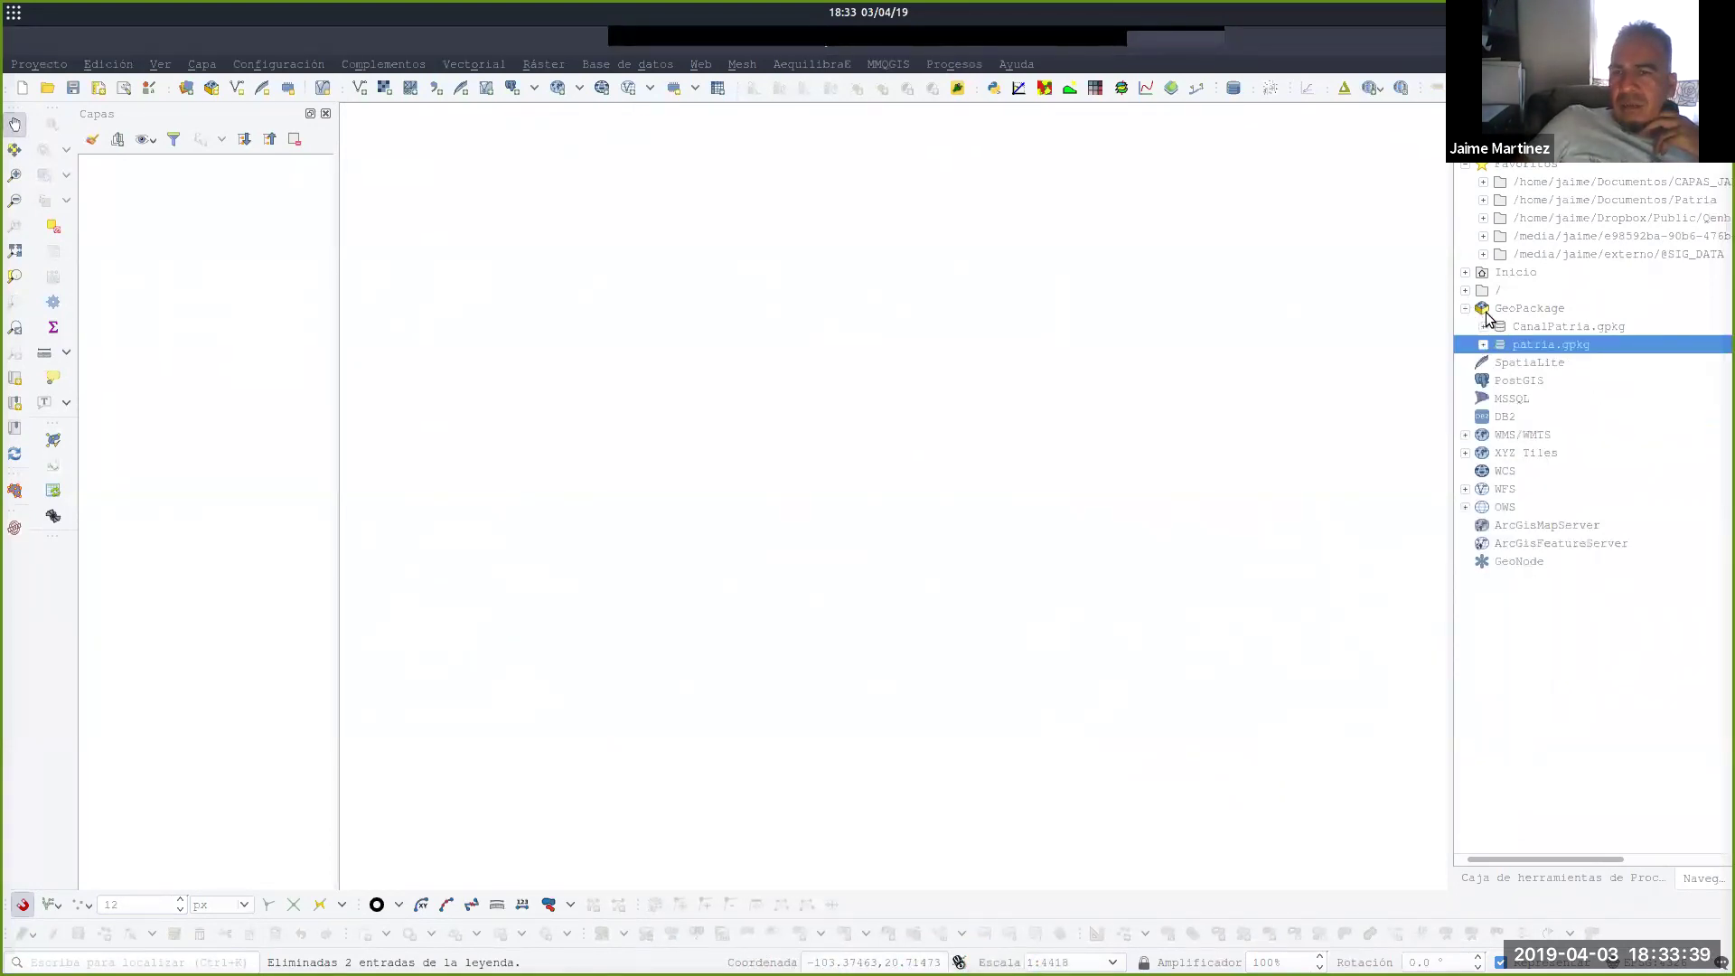
left_click(1487, 311)
left_click(1466, 308)
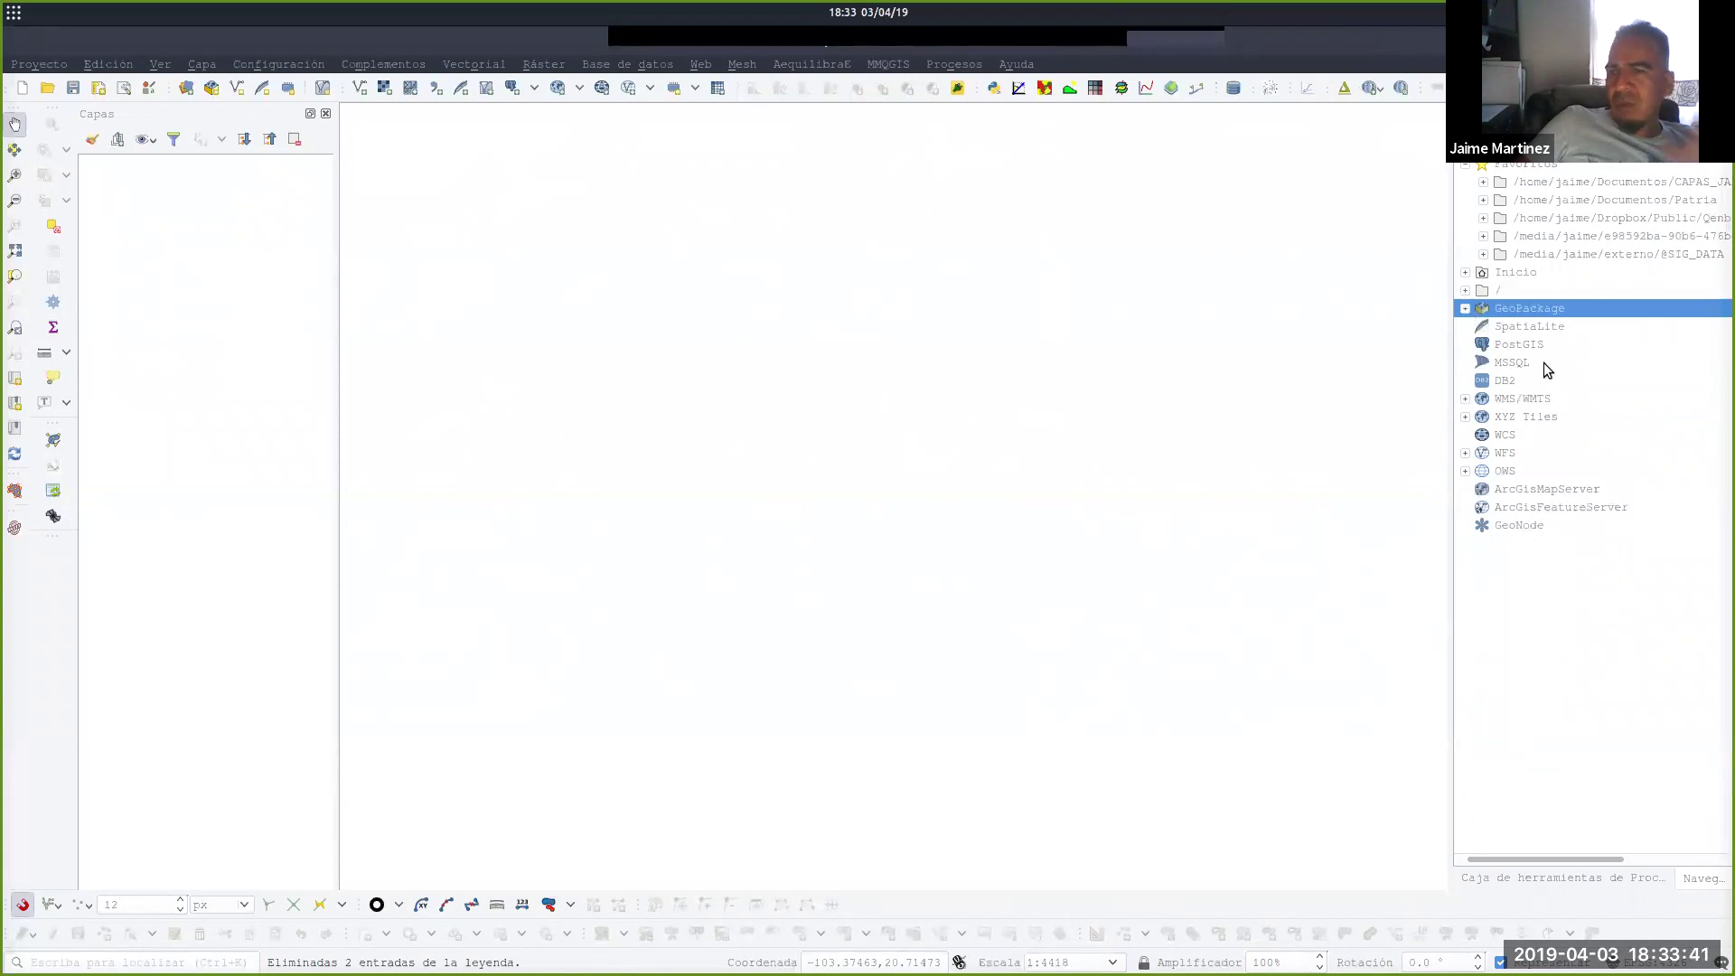
left_click_drag(1449, 555, 1434, 561)
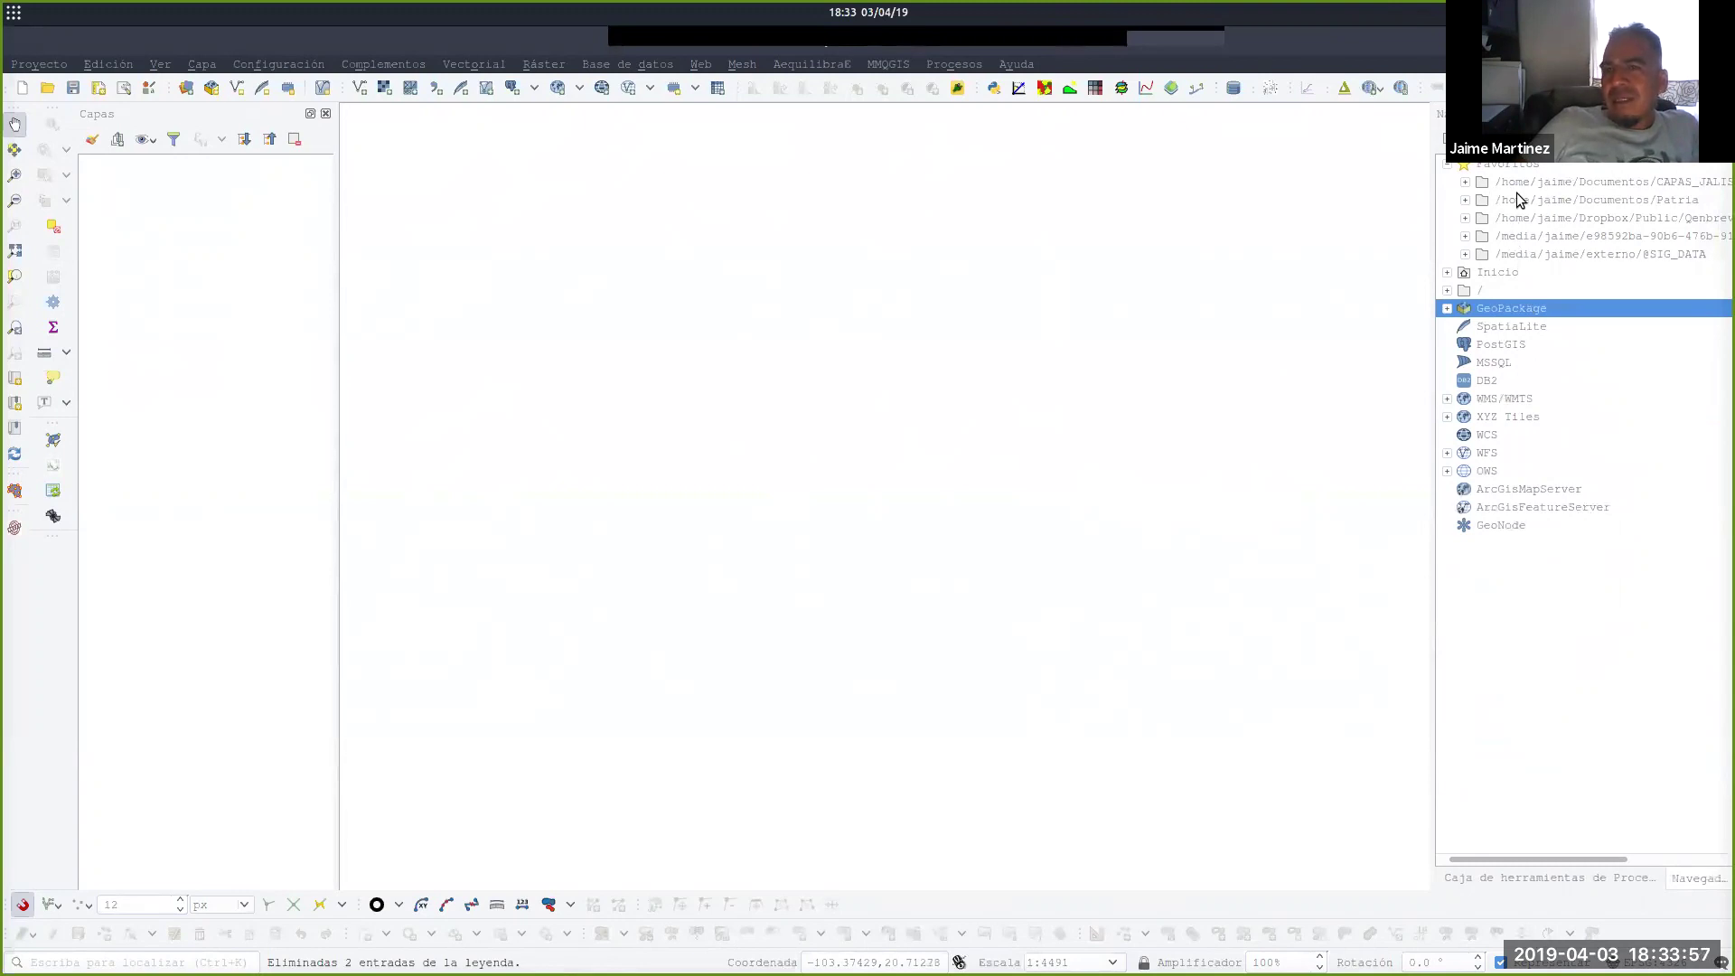
left_click(1466, 254)
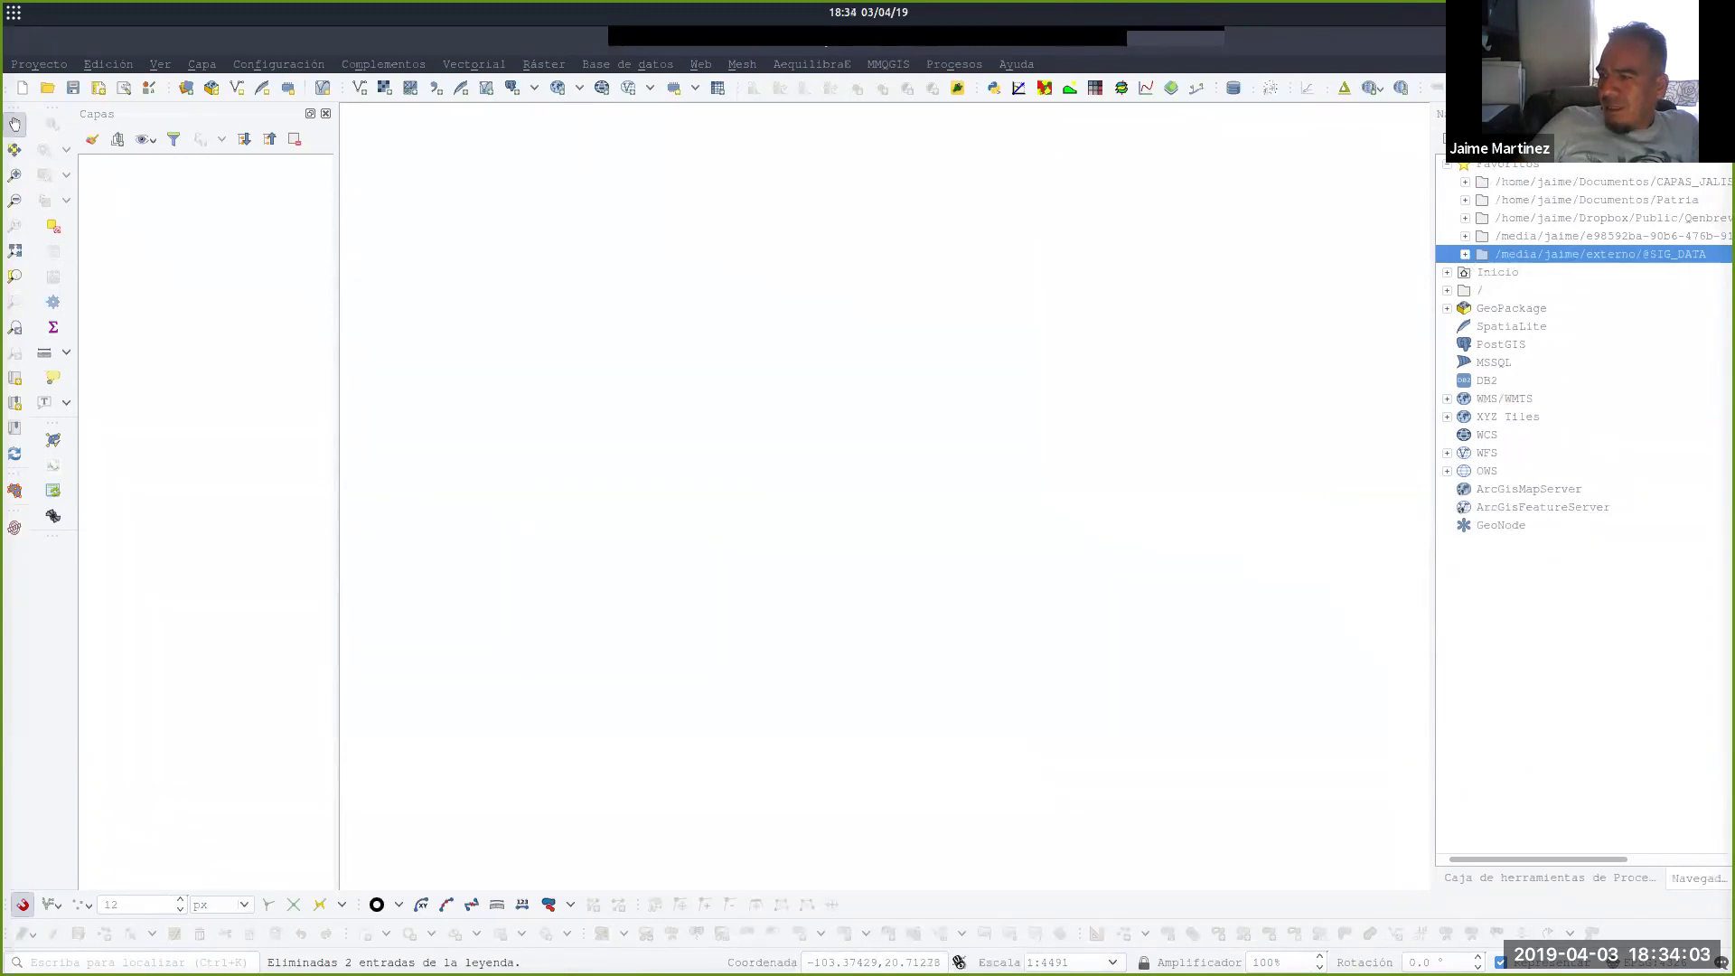
mouse_move(1048, 962)
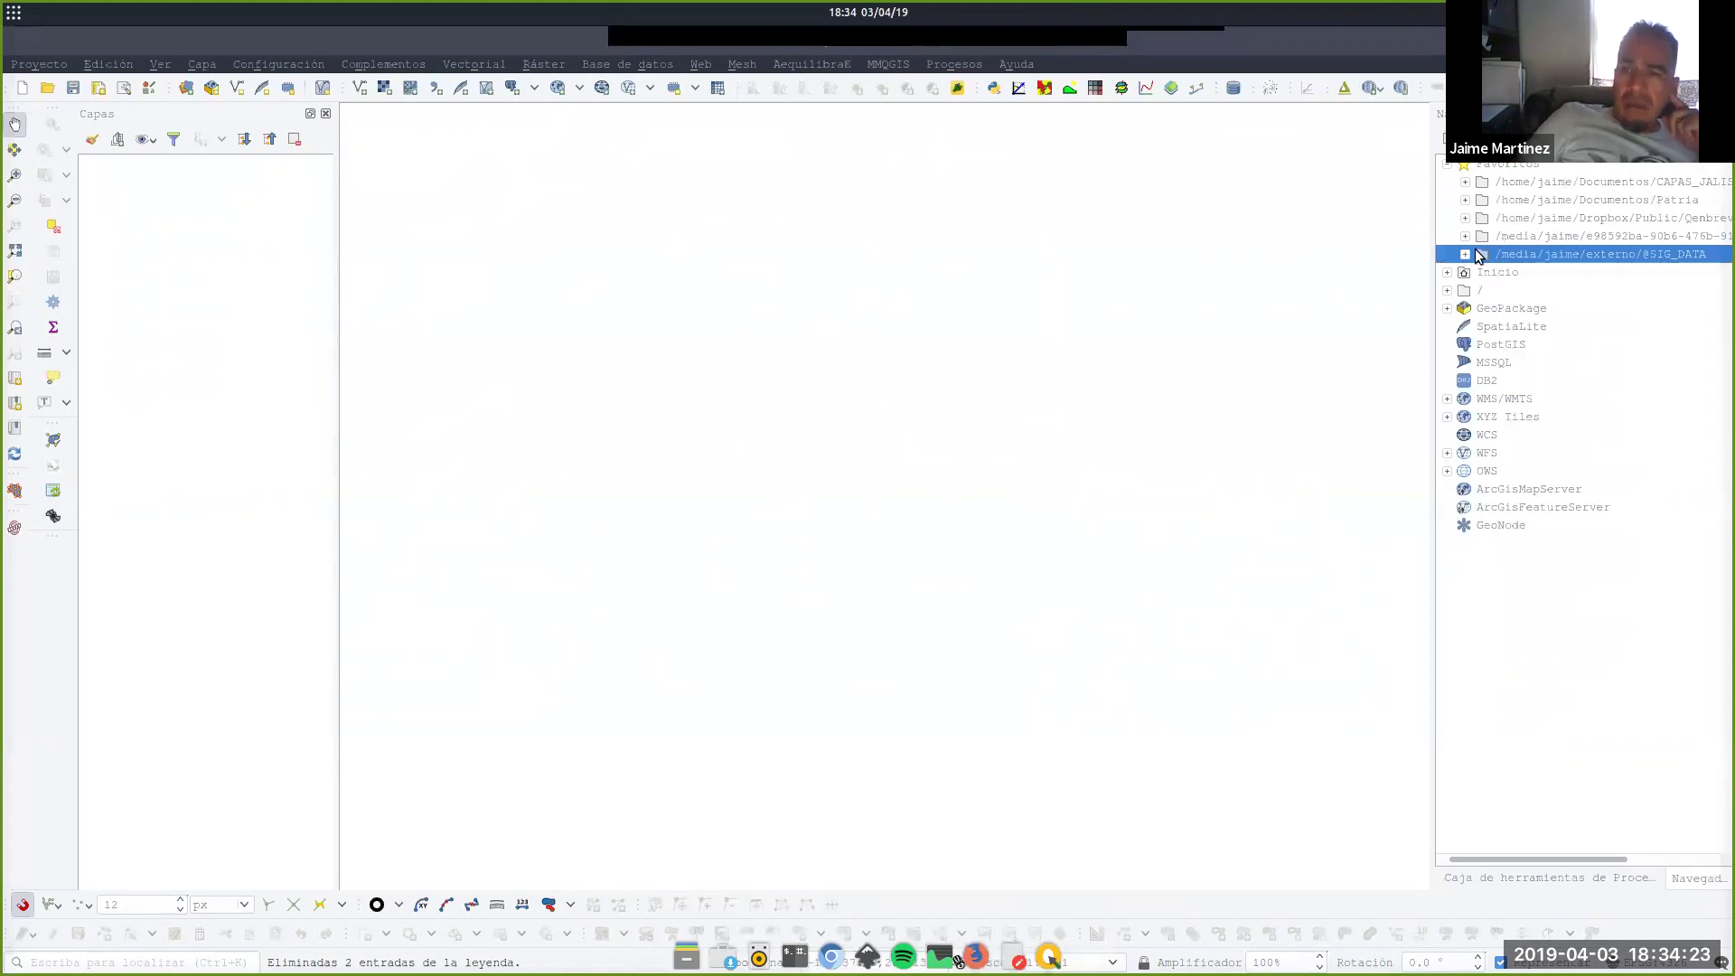
double_click(1505, 257)
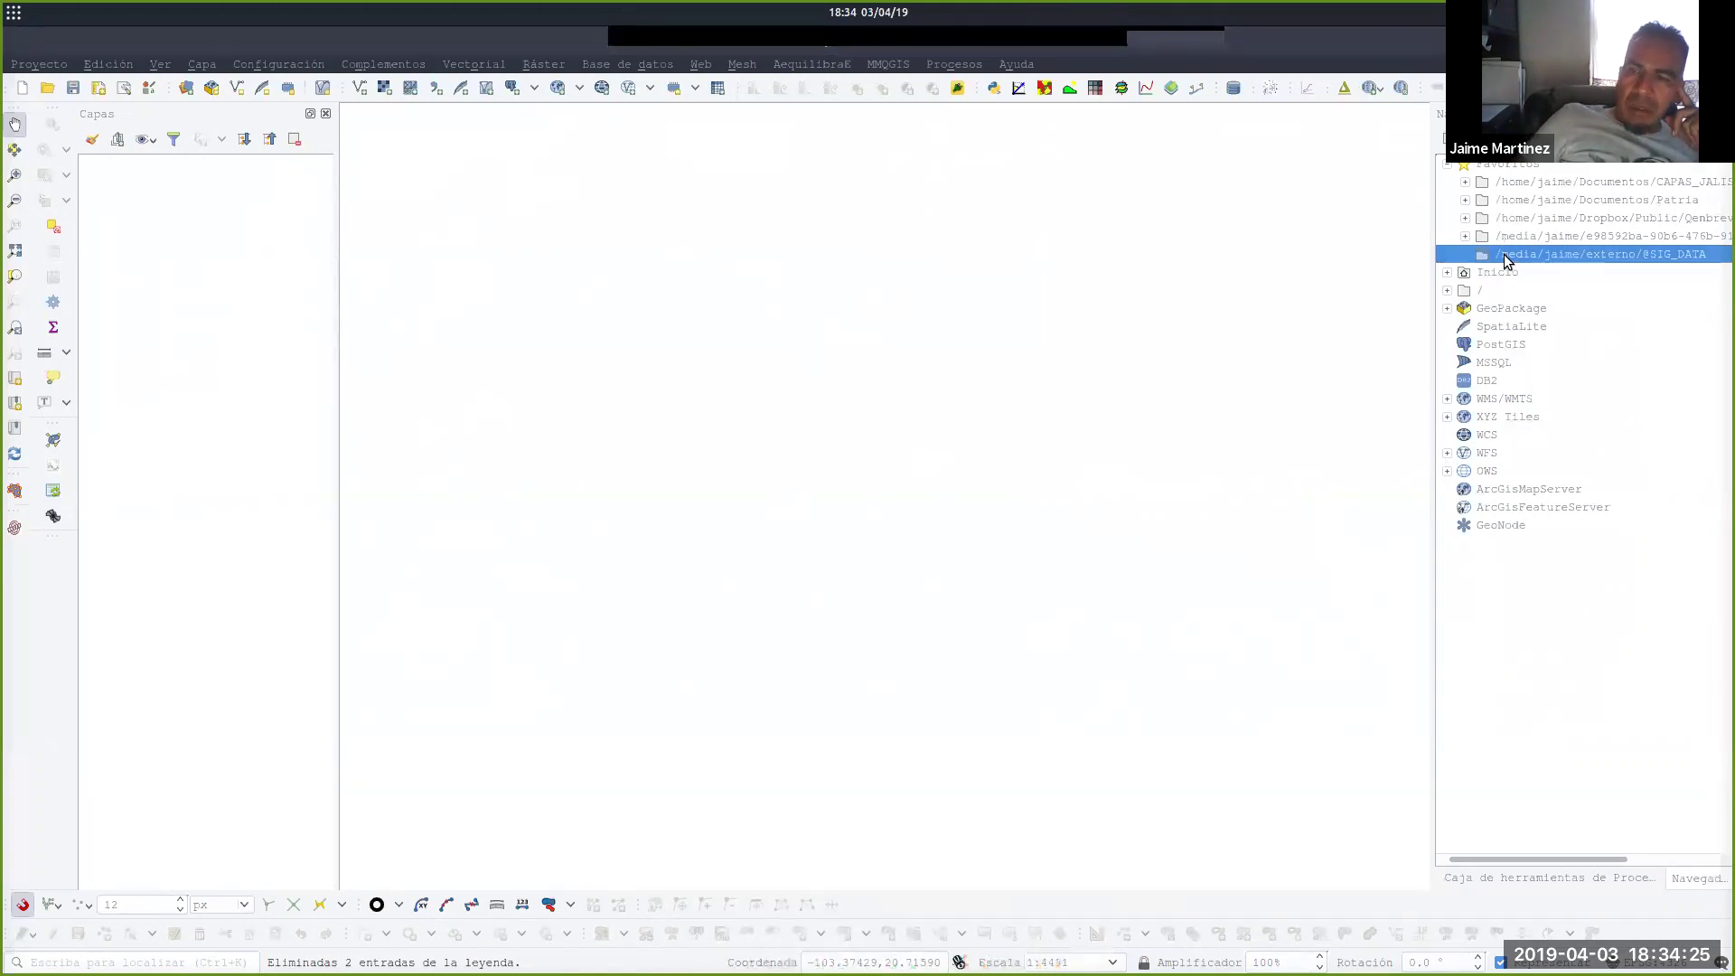
left_click(837, 177)
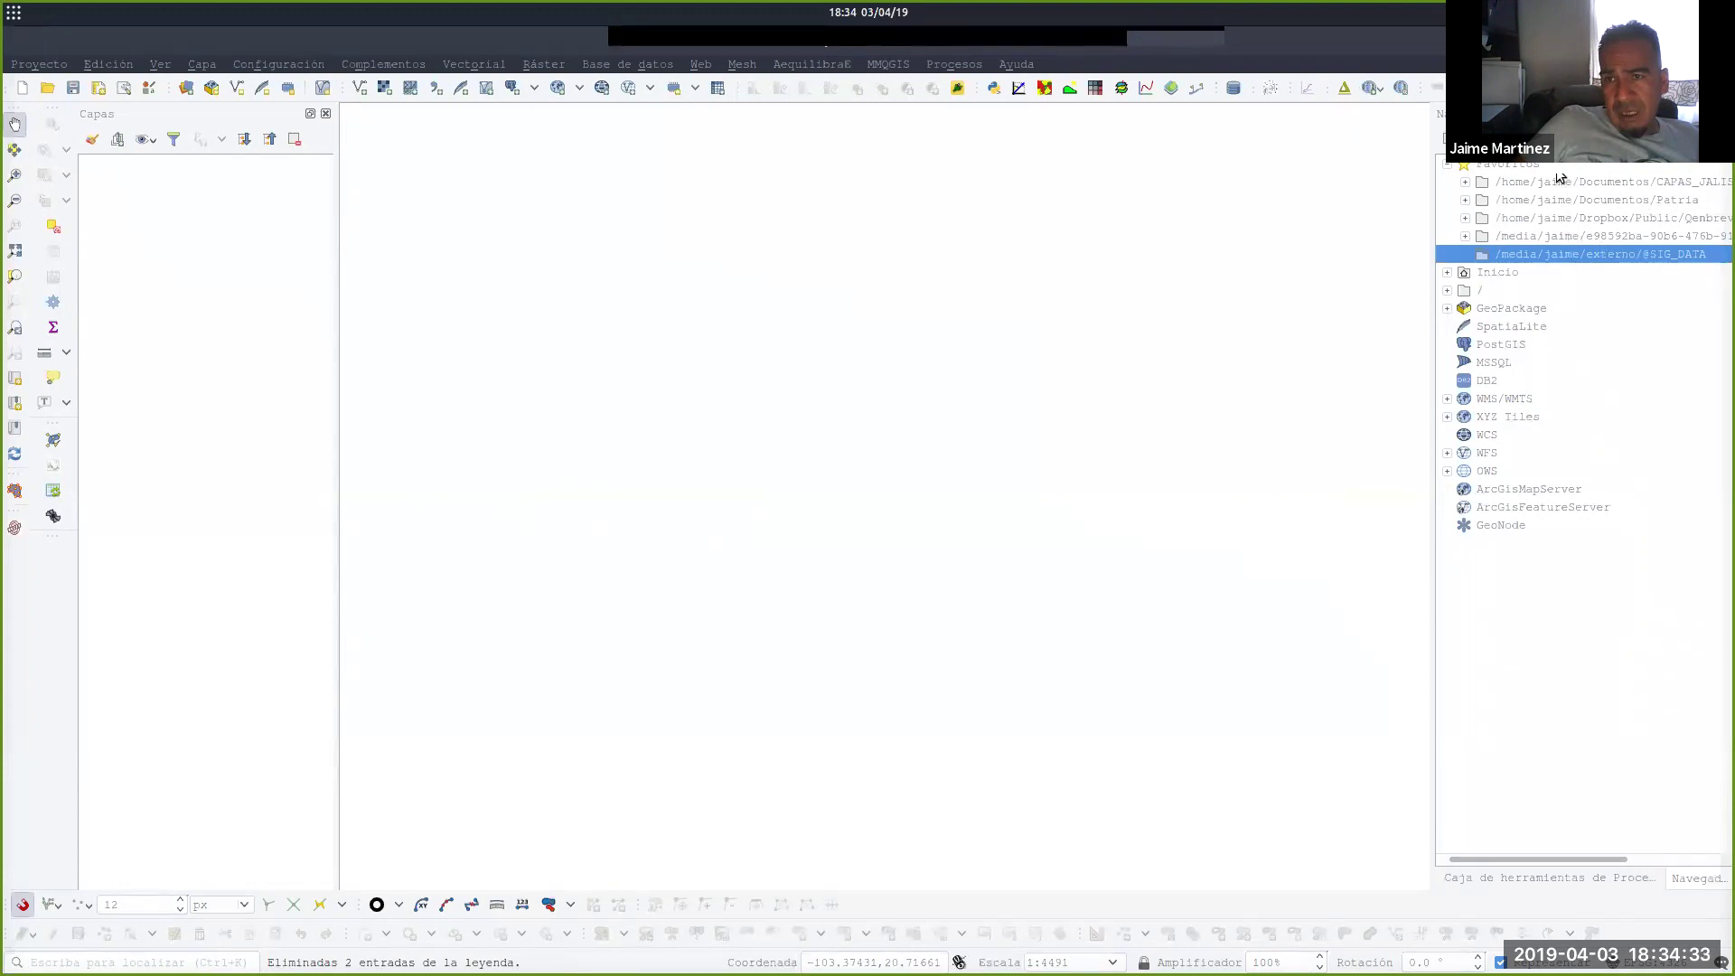
left_click(1464, 182)
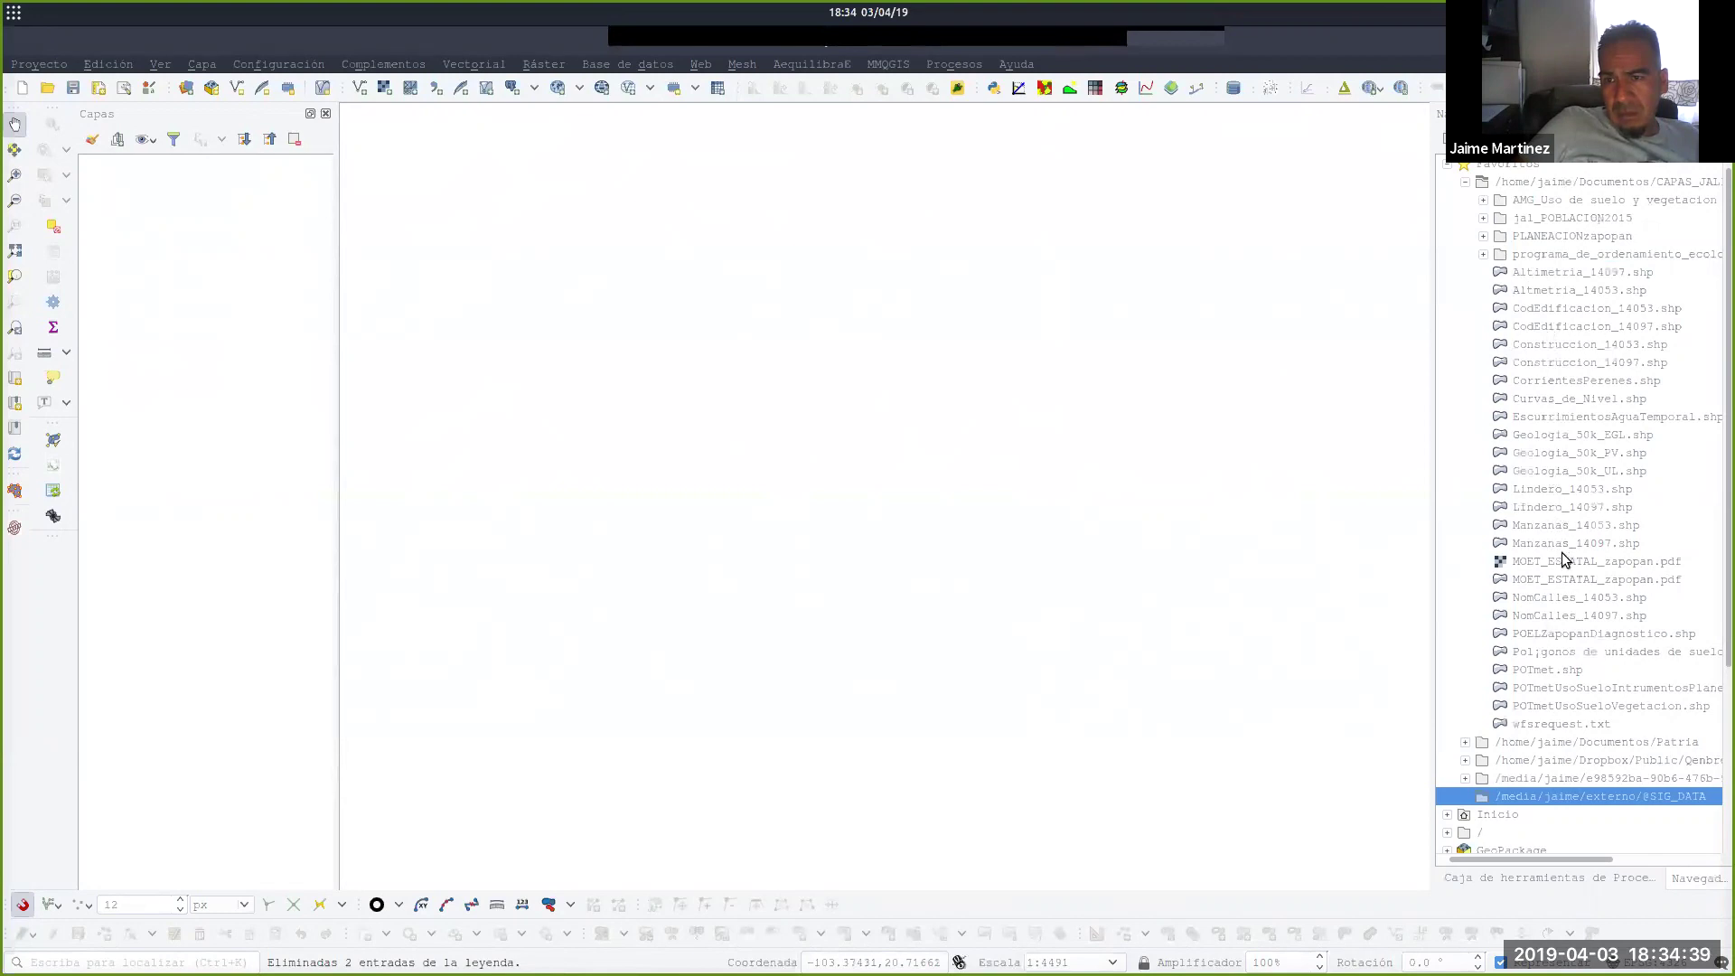
scroll(1541, 618, "down", 1)
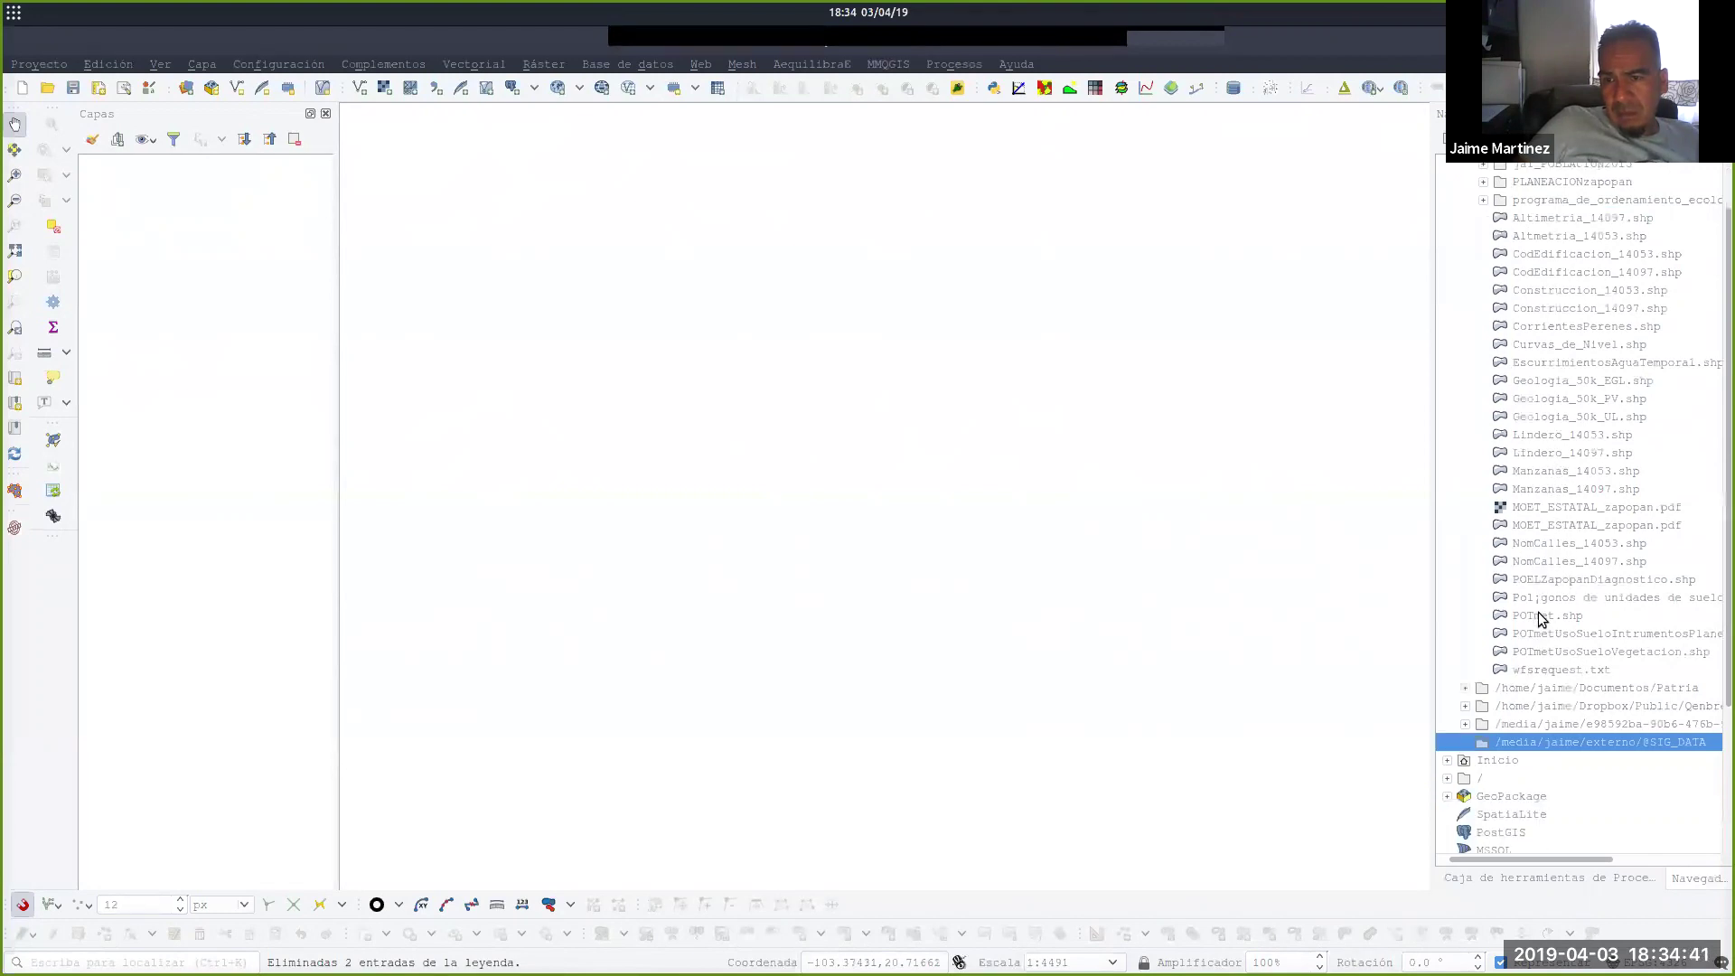
scroll(1534, 565, "up", 1)
left_click(1464, 182)
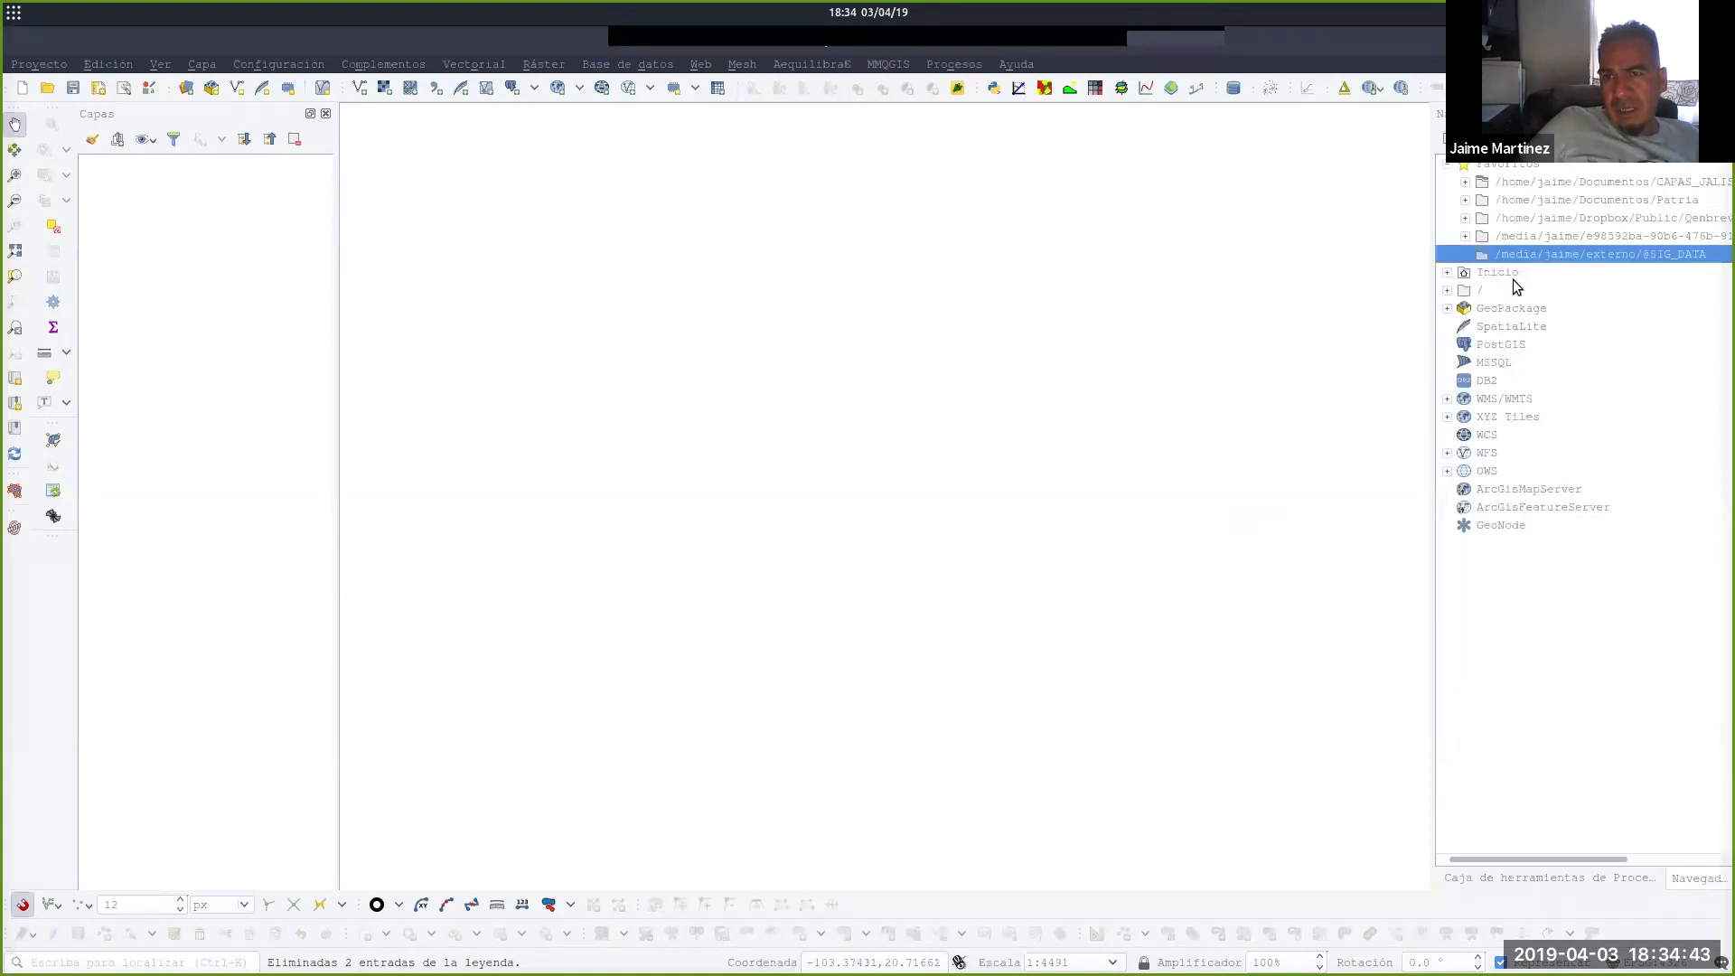
Switch back to the text editor and reread the questions about placing points every "x" metres and joining administrative layers.
key("alt+Tab")
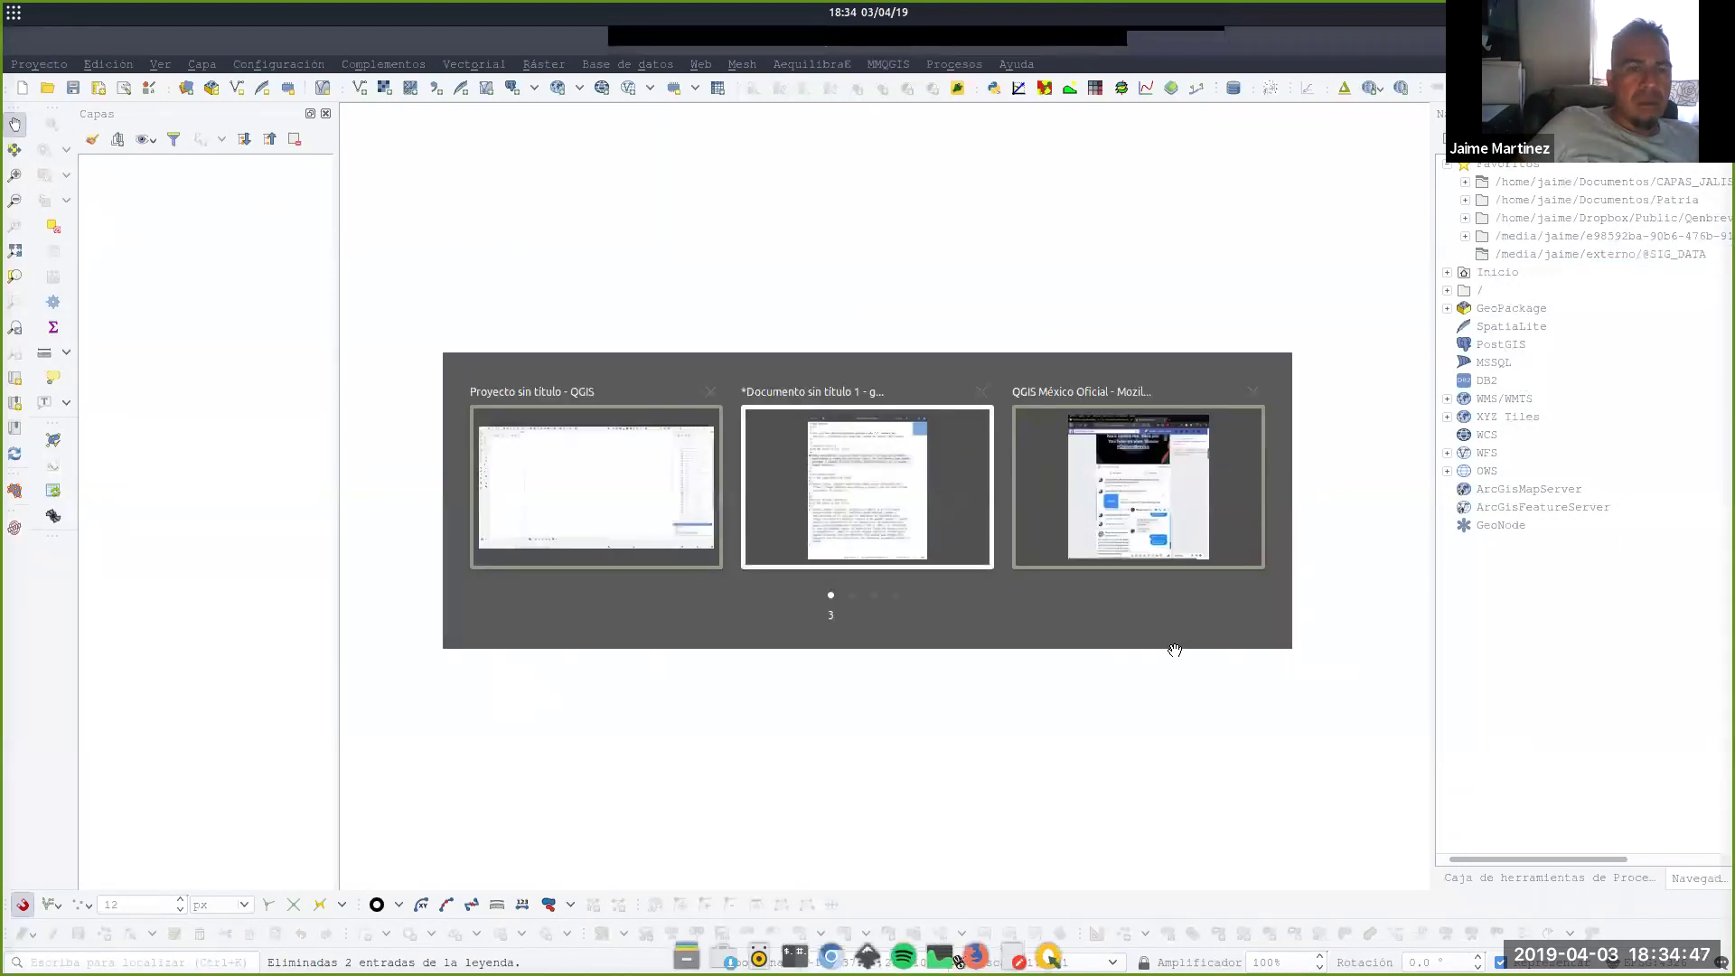
left_click(881, 435)
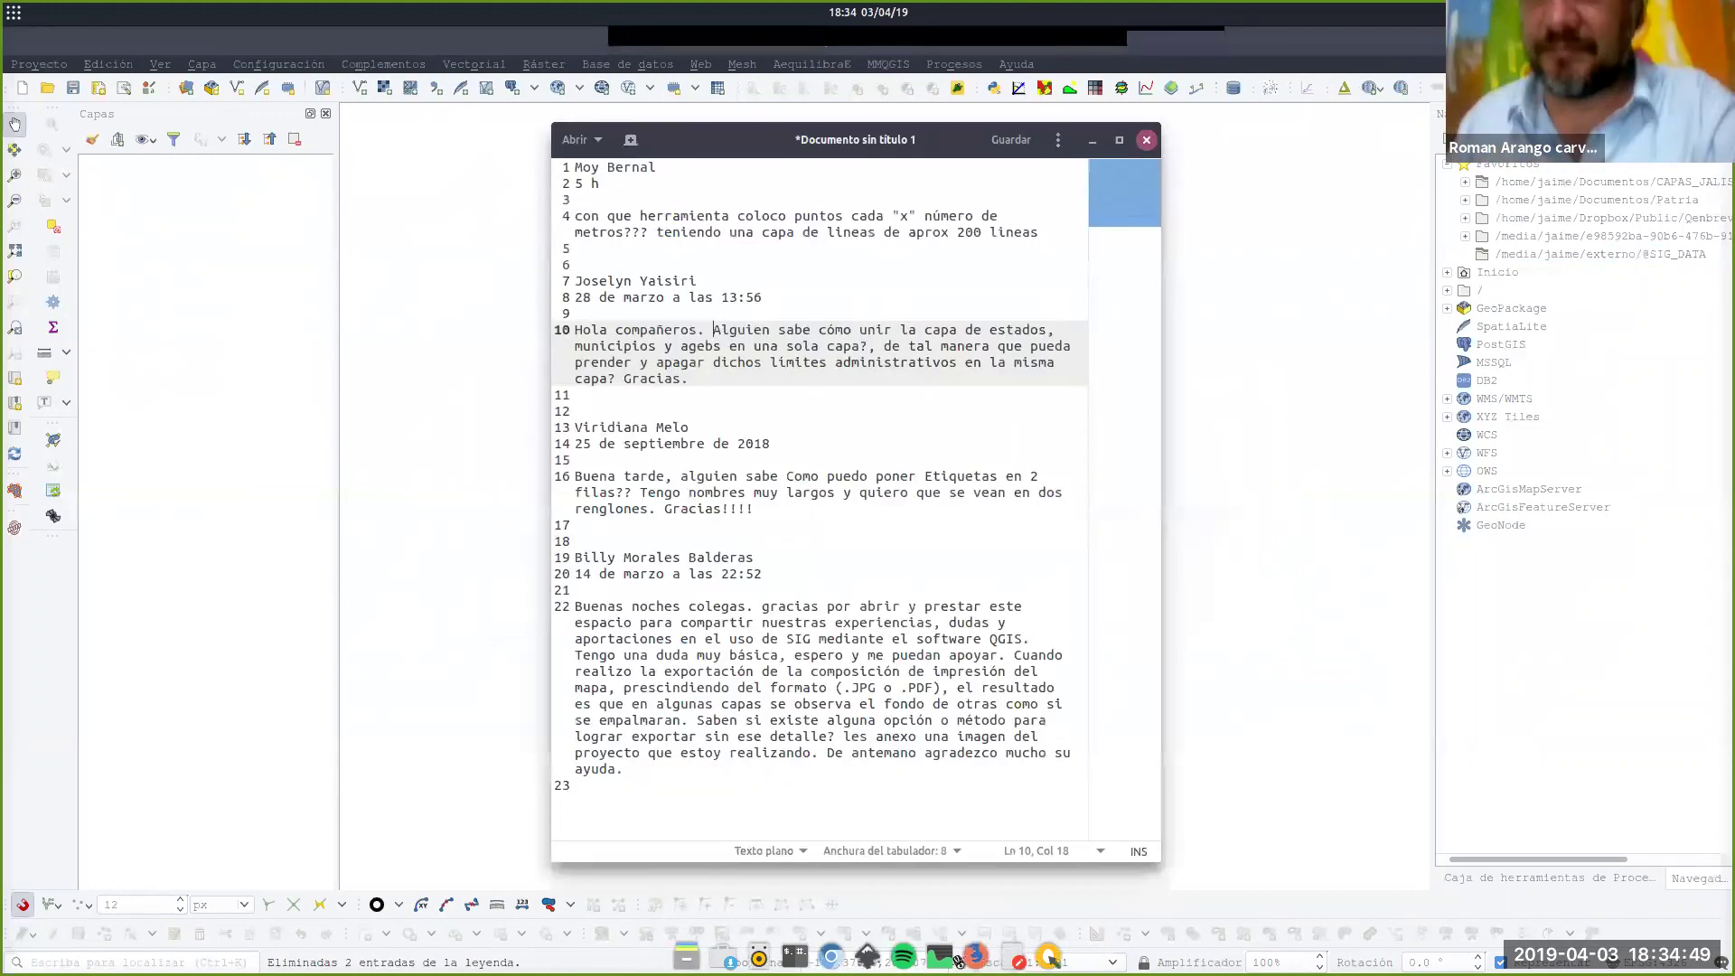
left_click(1089, 145)
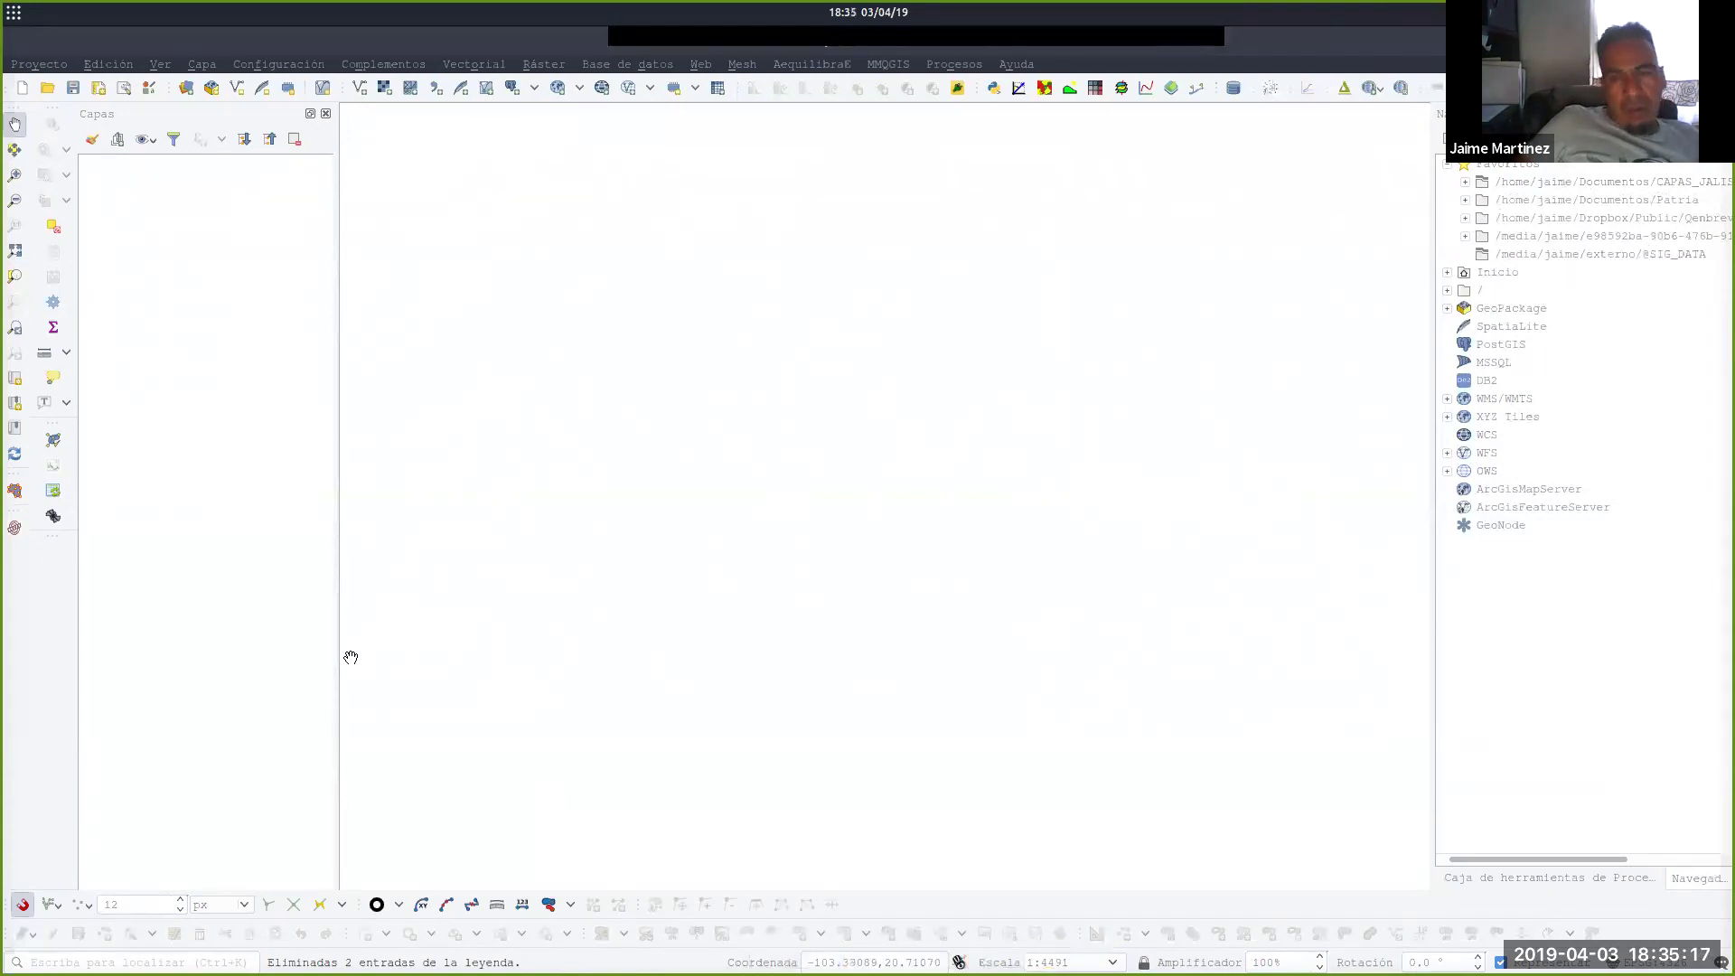
key("alt+Tab")
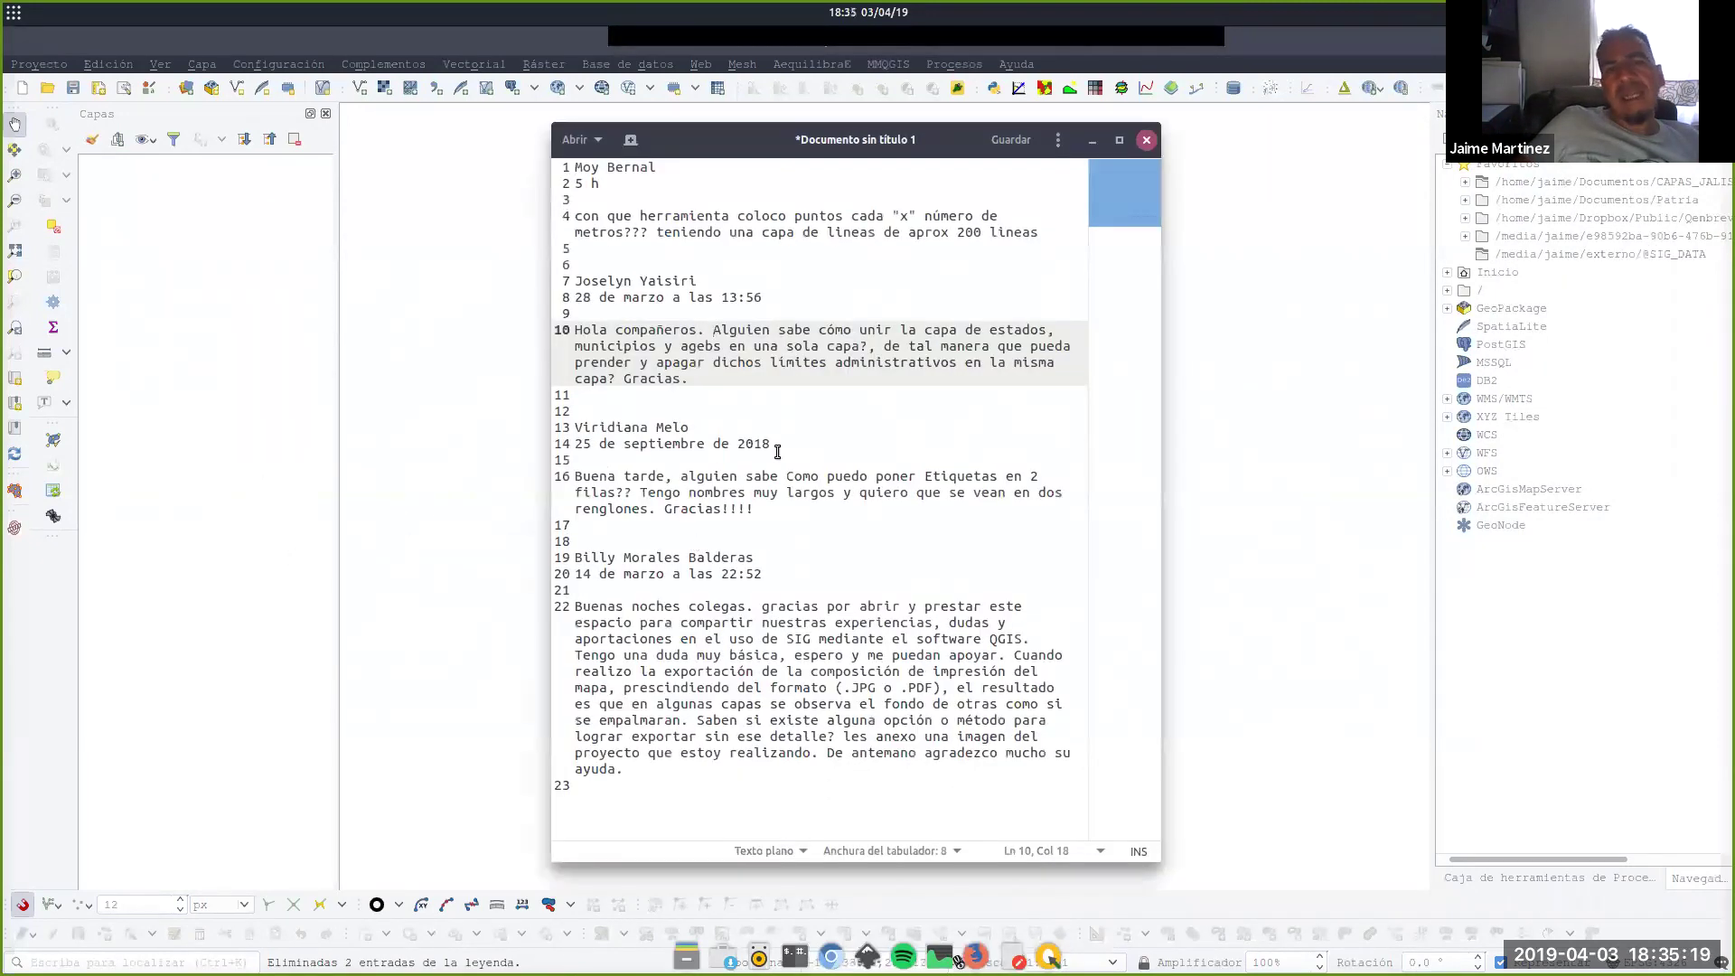
left_click(767, 403)
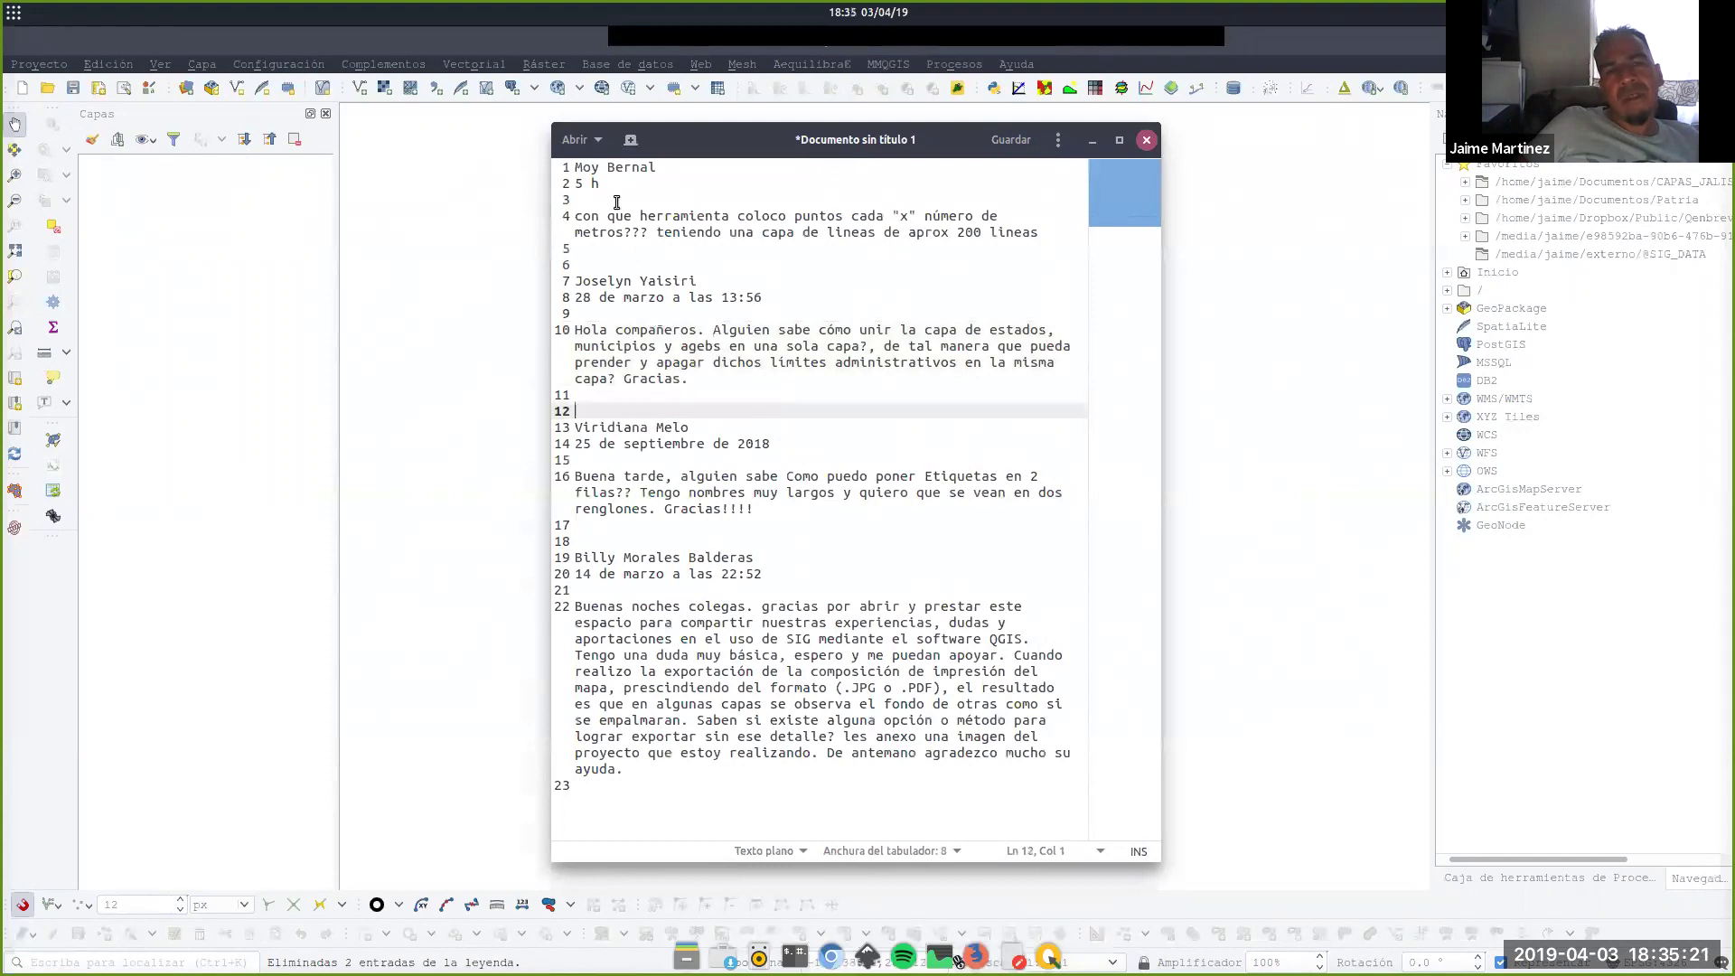
left_click(772, 261)
left_click_drag(616, 233, 812, 220)
left_click(824, 251)
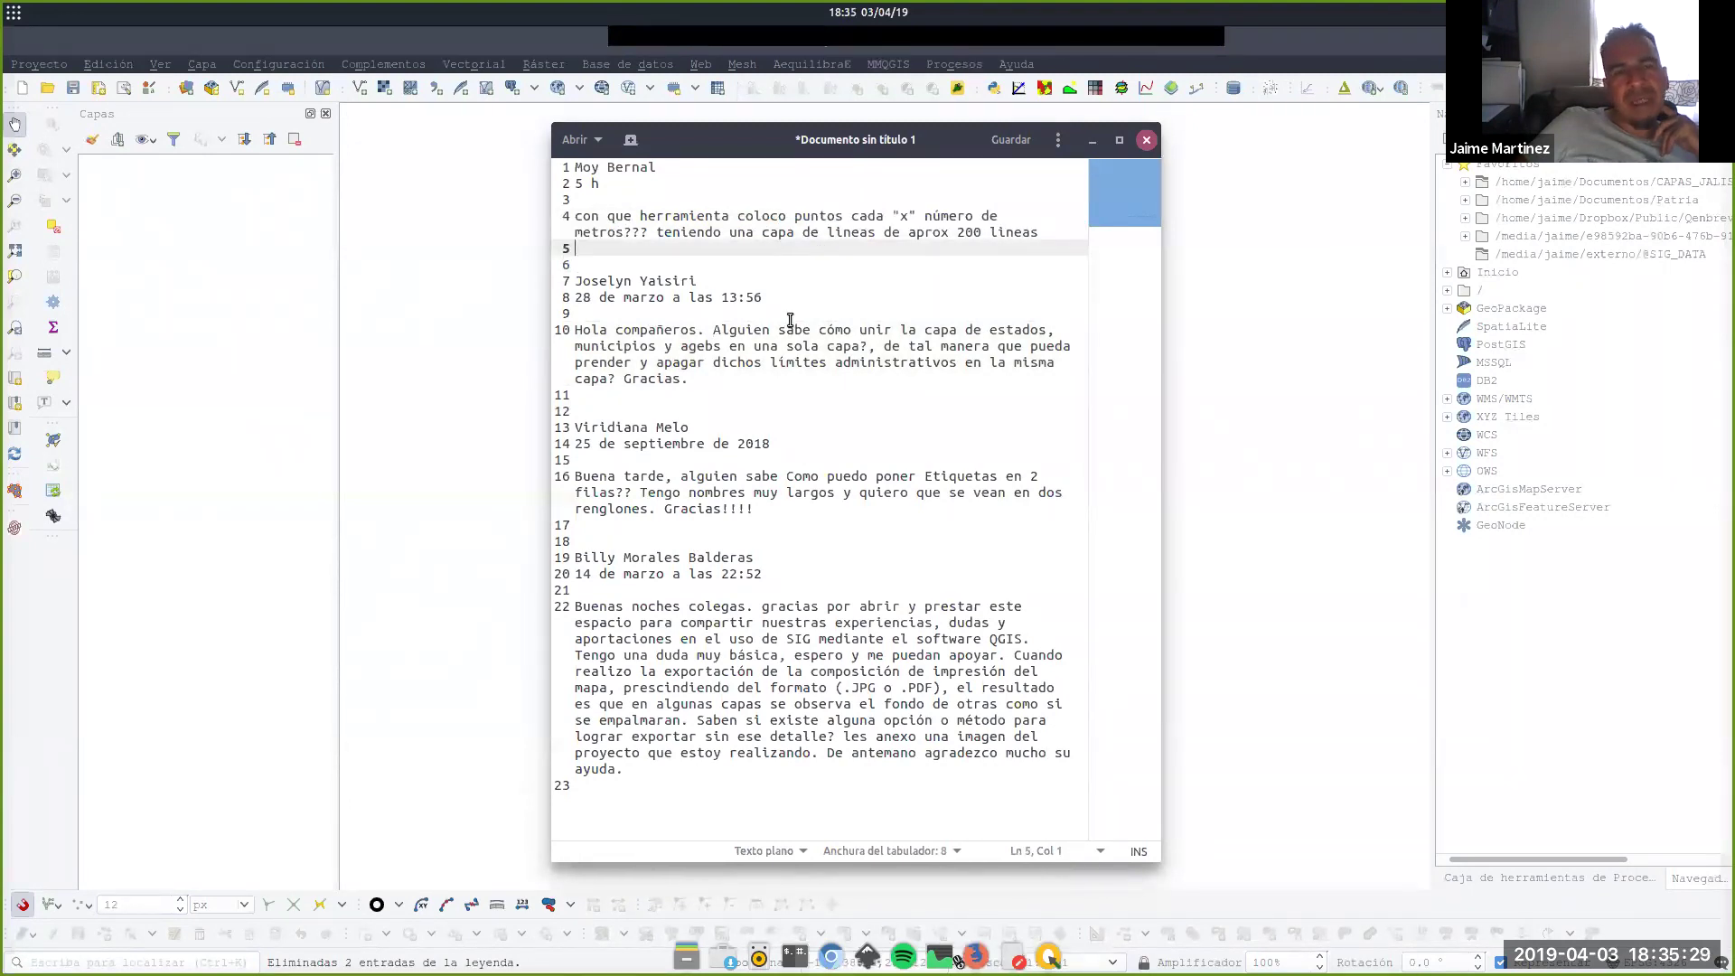
Highlight the question about joining states, municipalities and agebs while rereading it, then clear the highlight and minimise the text editor.
left_click_drag(706, 332, 808, 395)
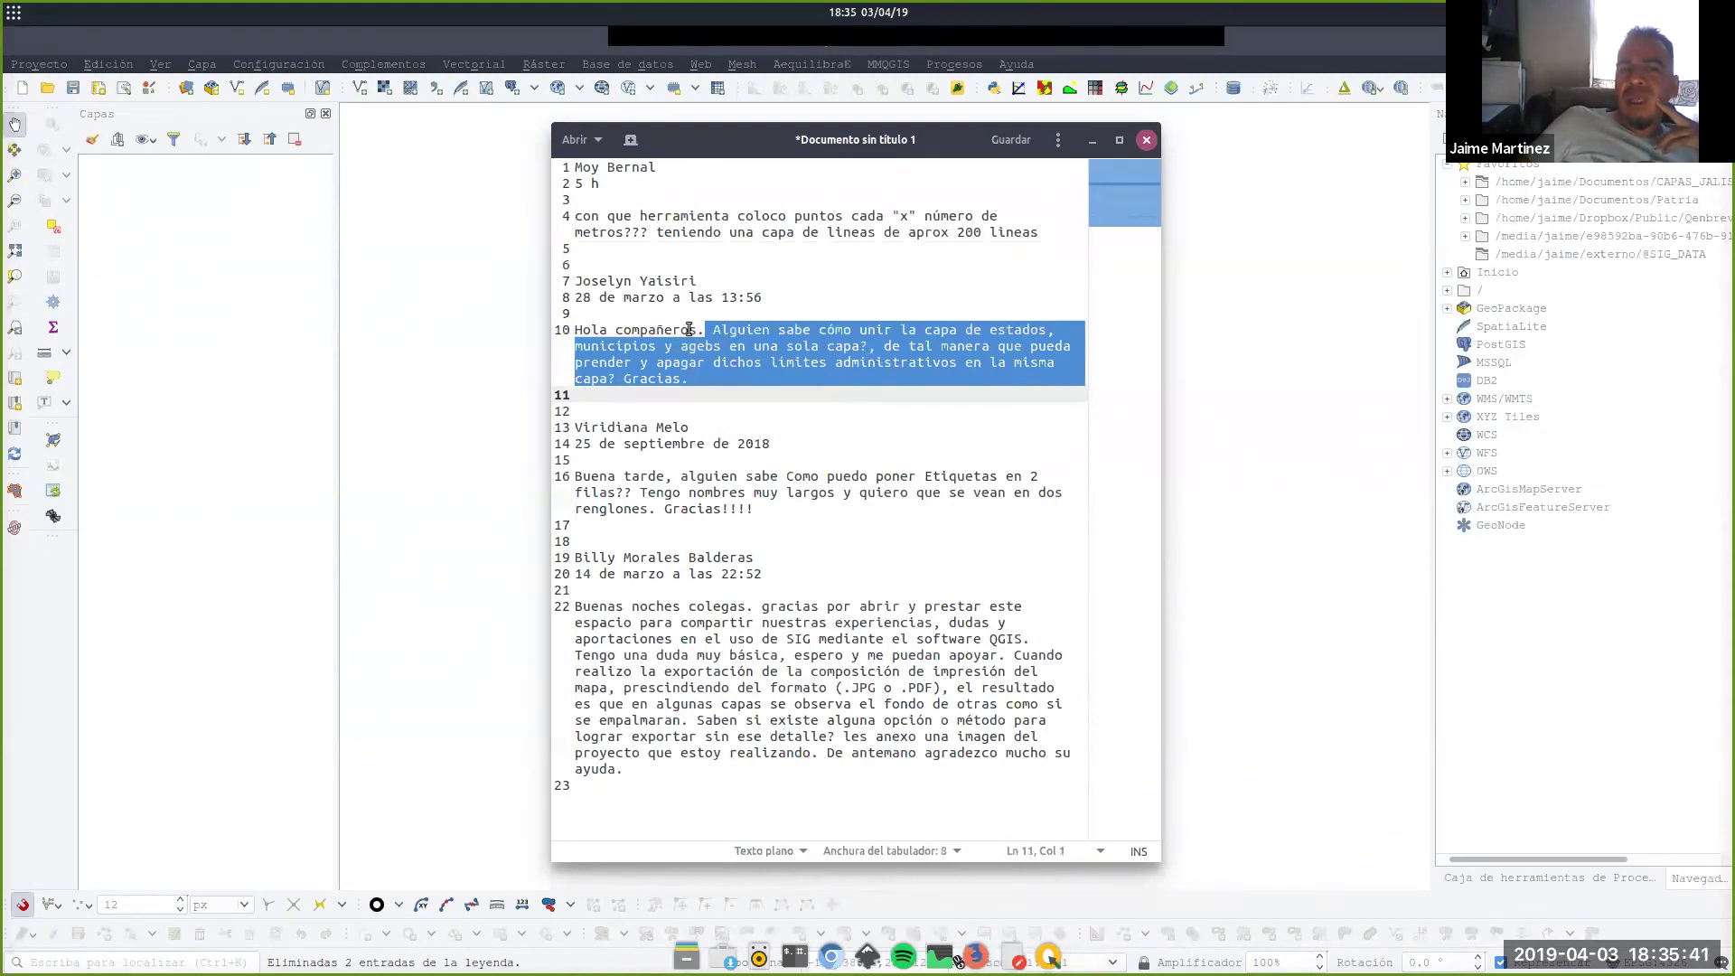
left_click(689, 363)
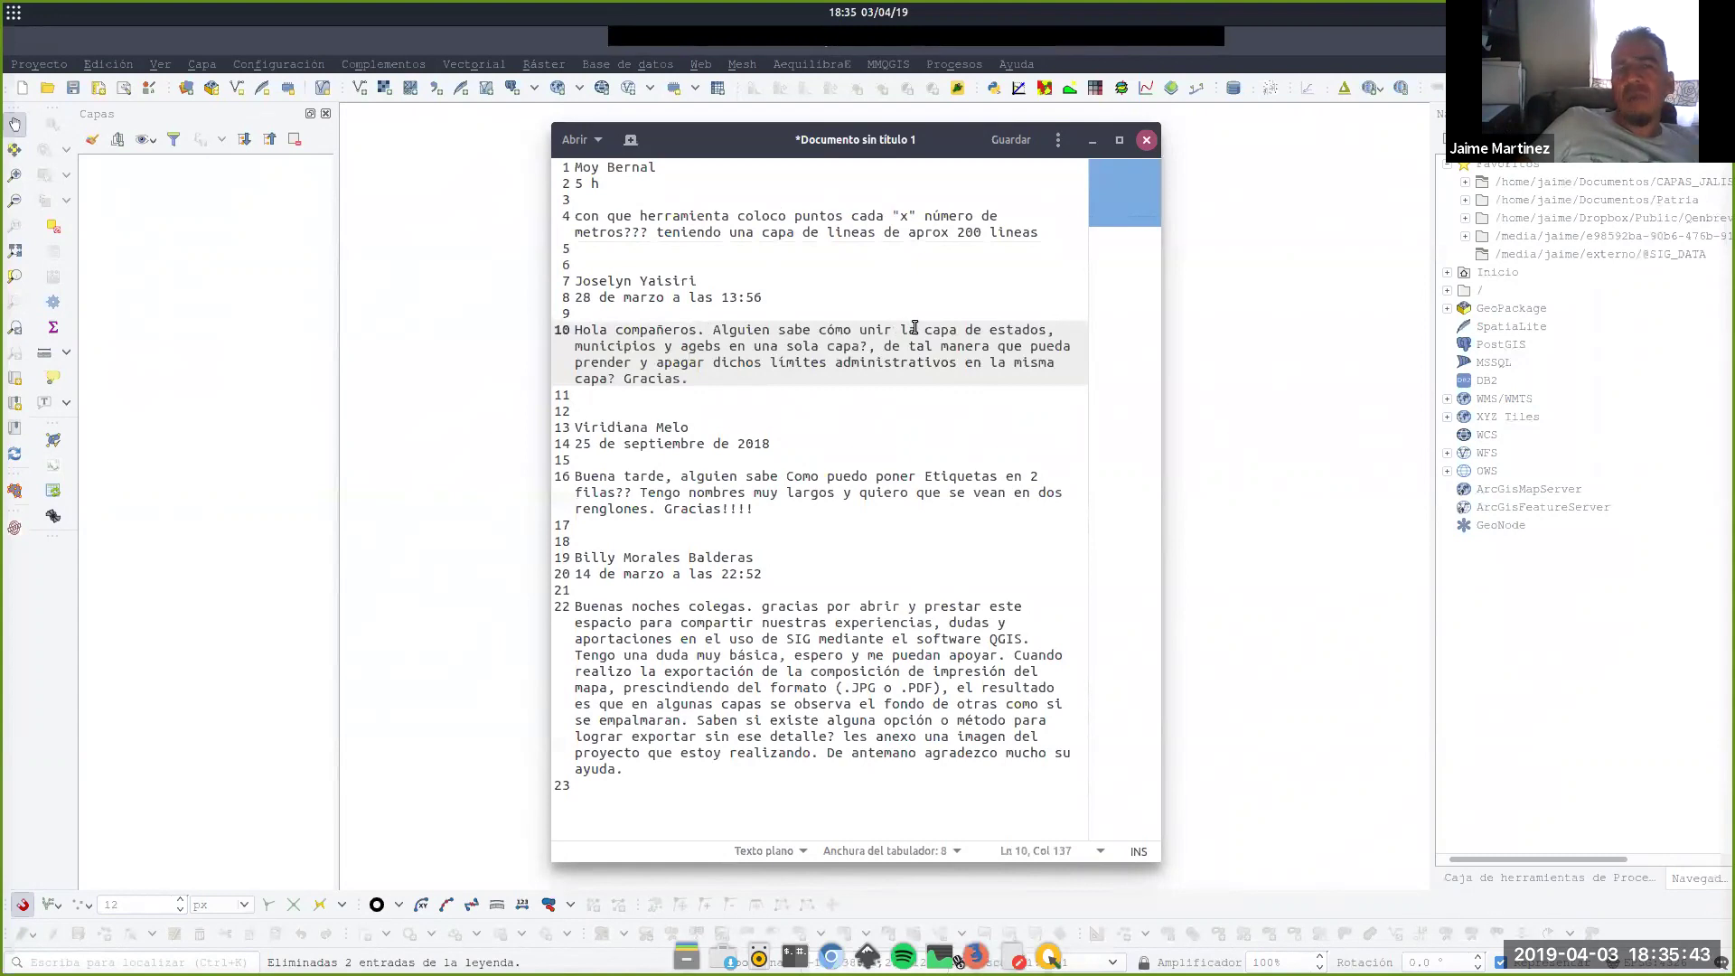
left_click(1090, 140)
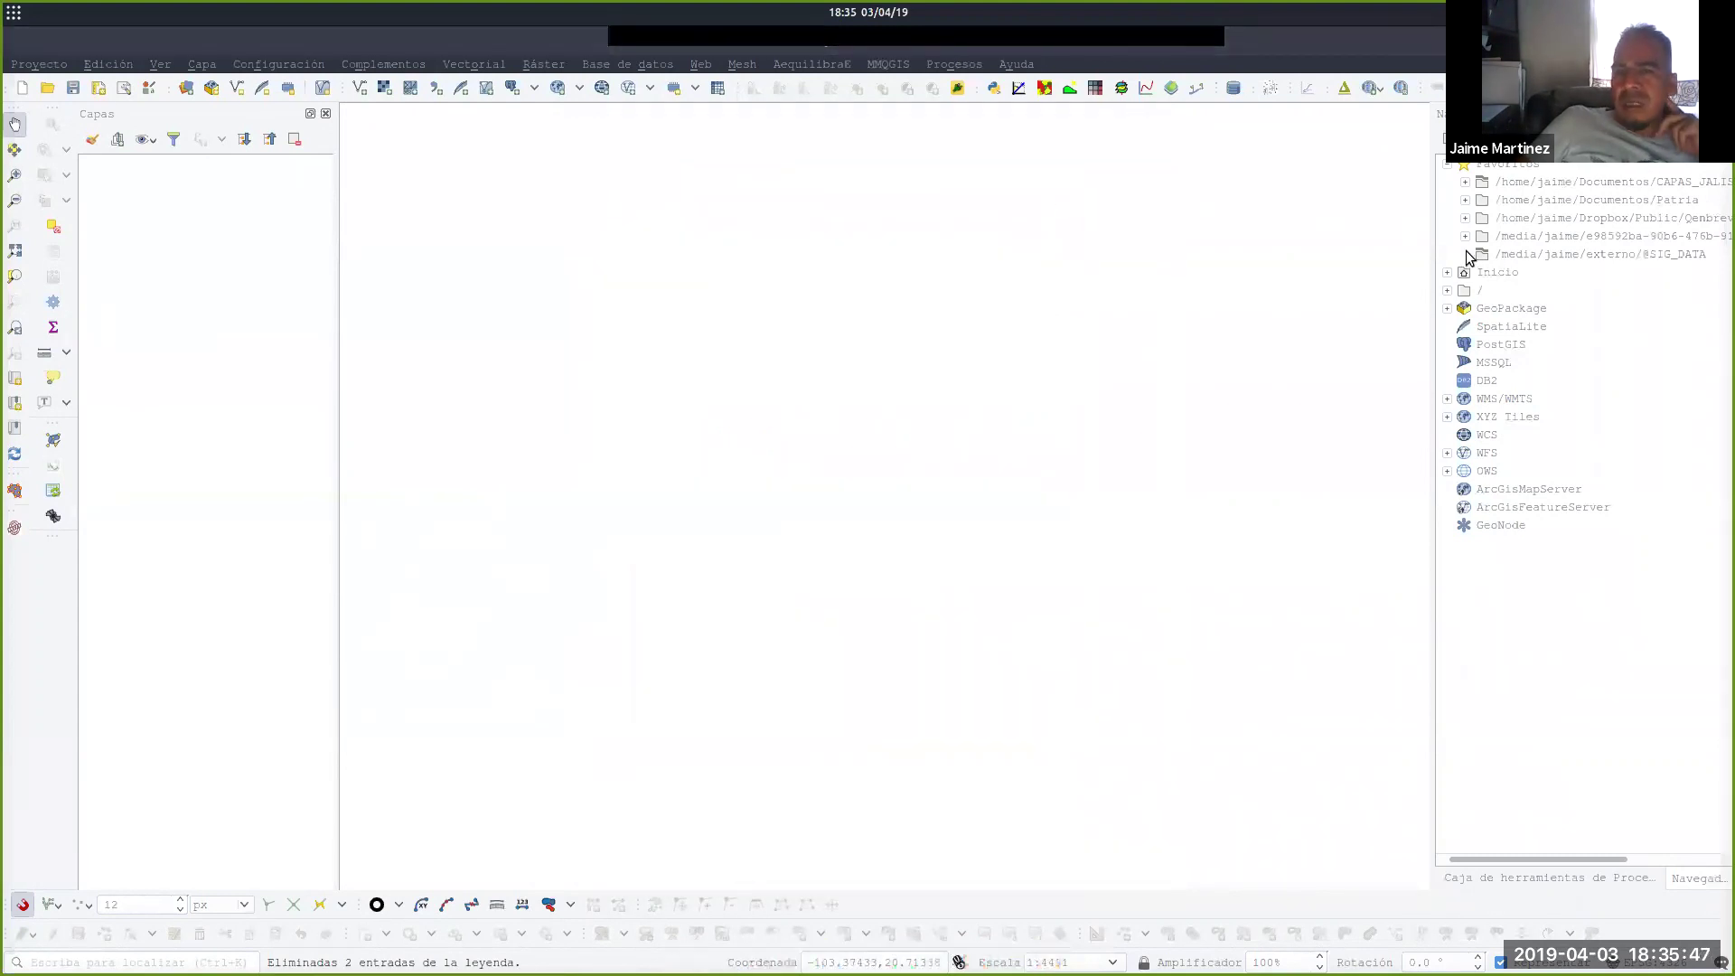
left_click(1523, 251)
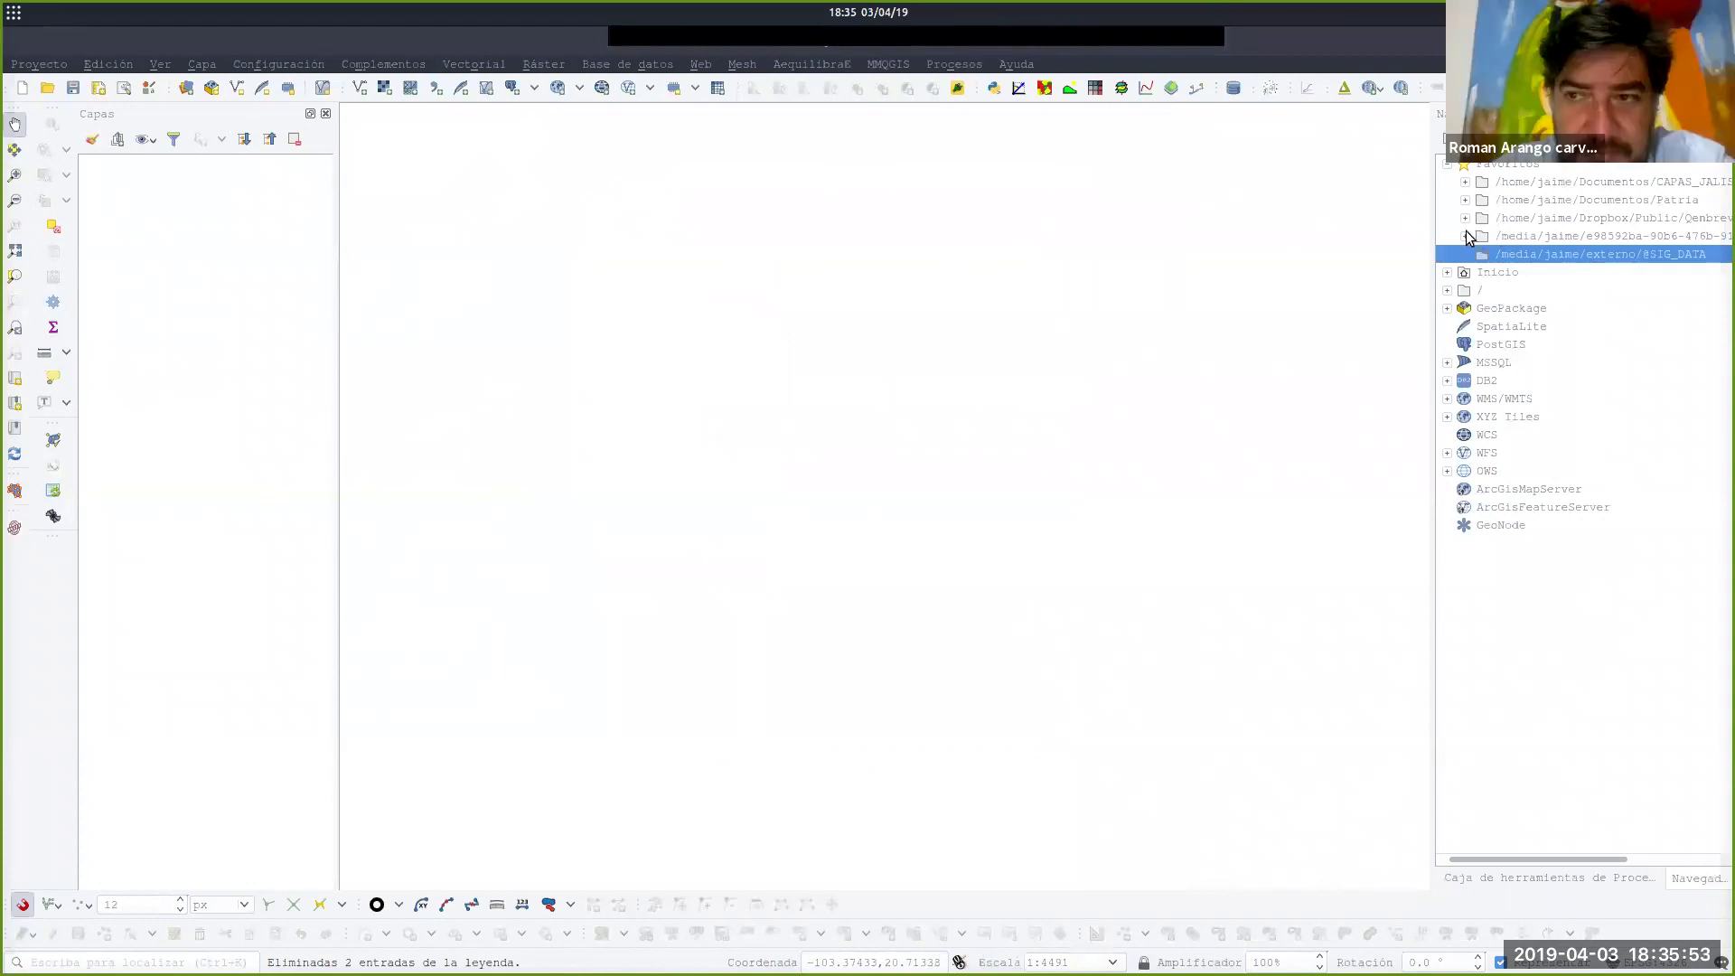
left_click(1448, 290)
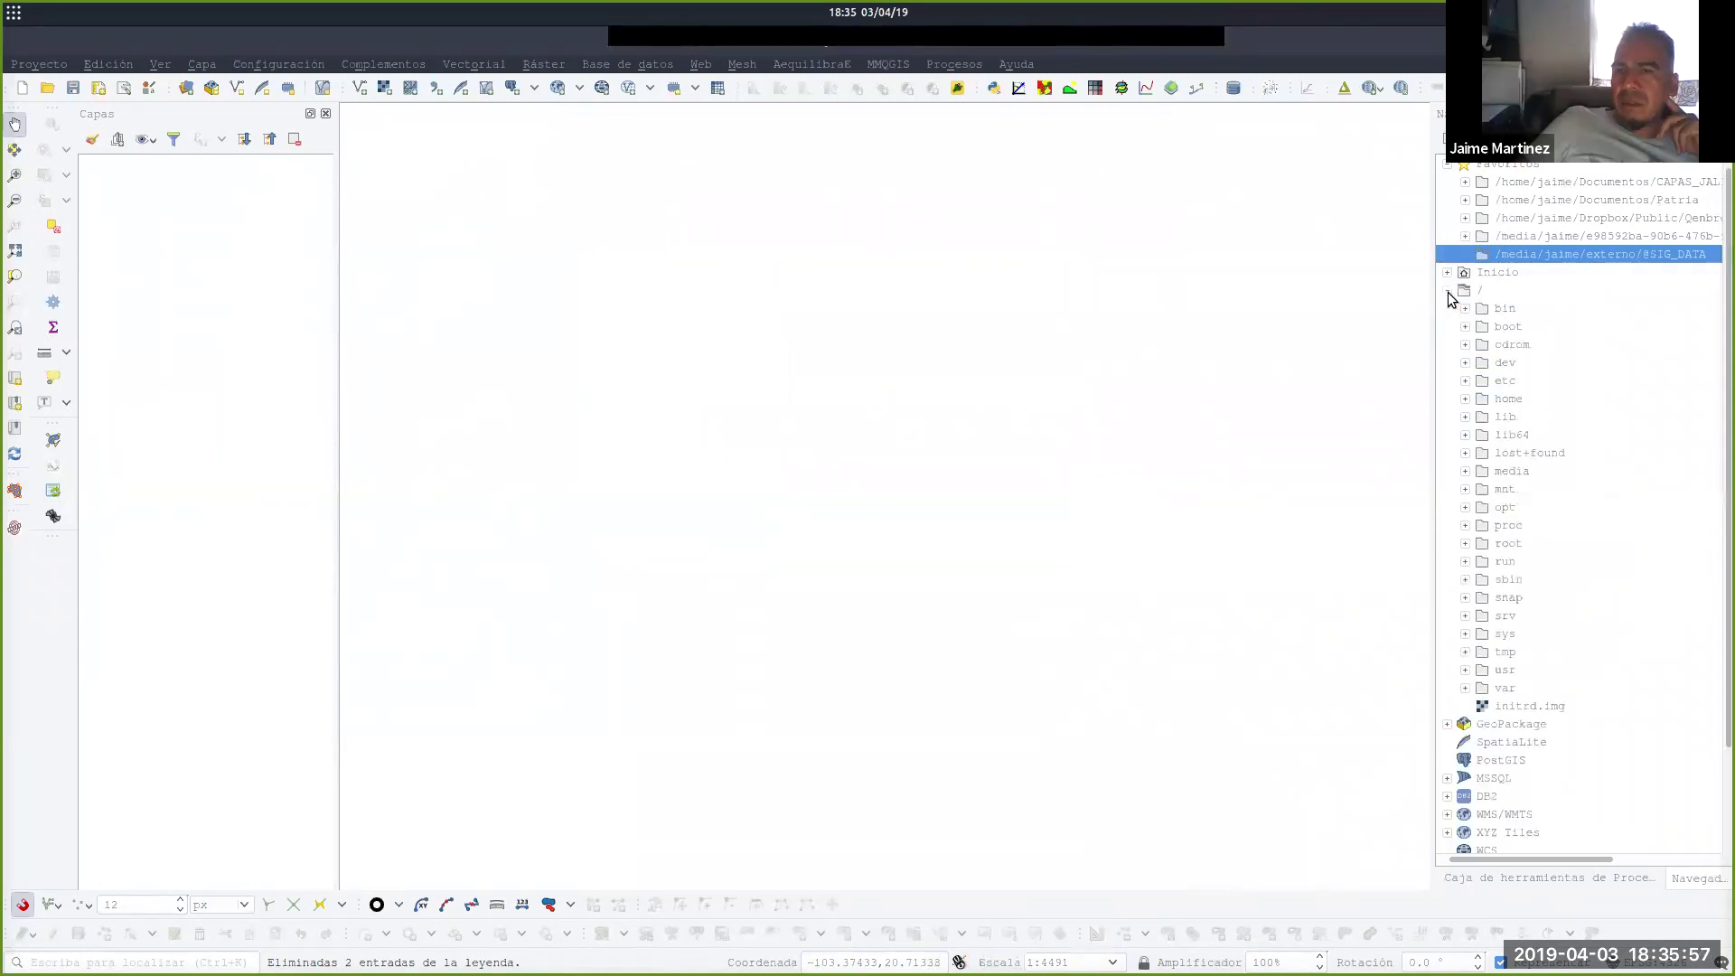
left_click(1447, 291)
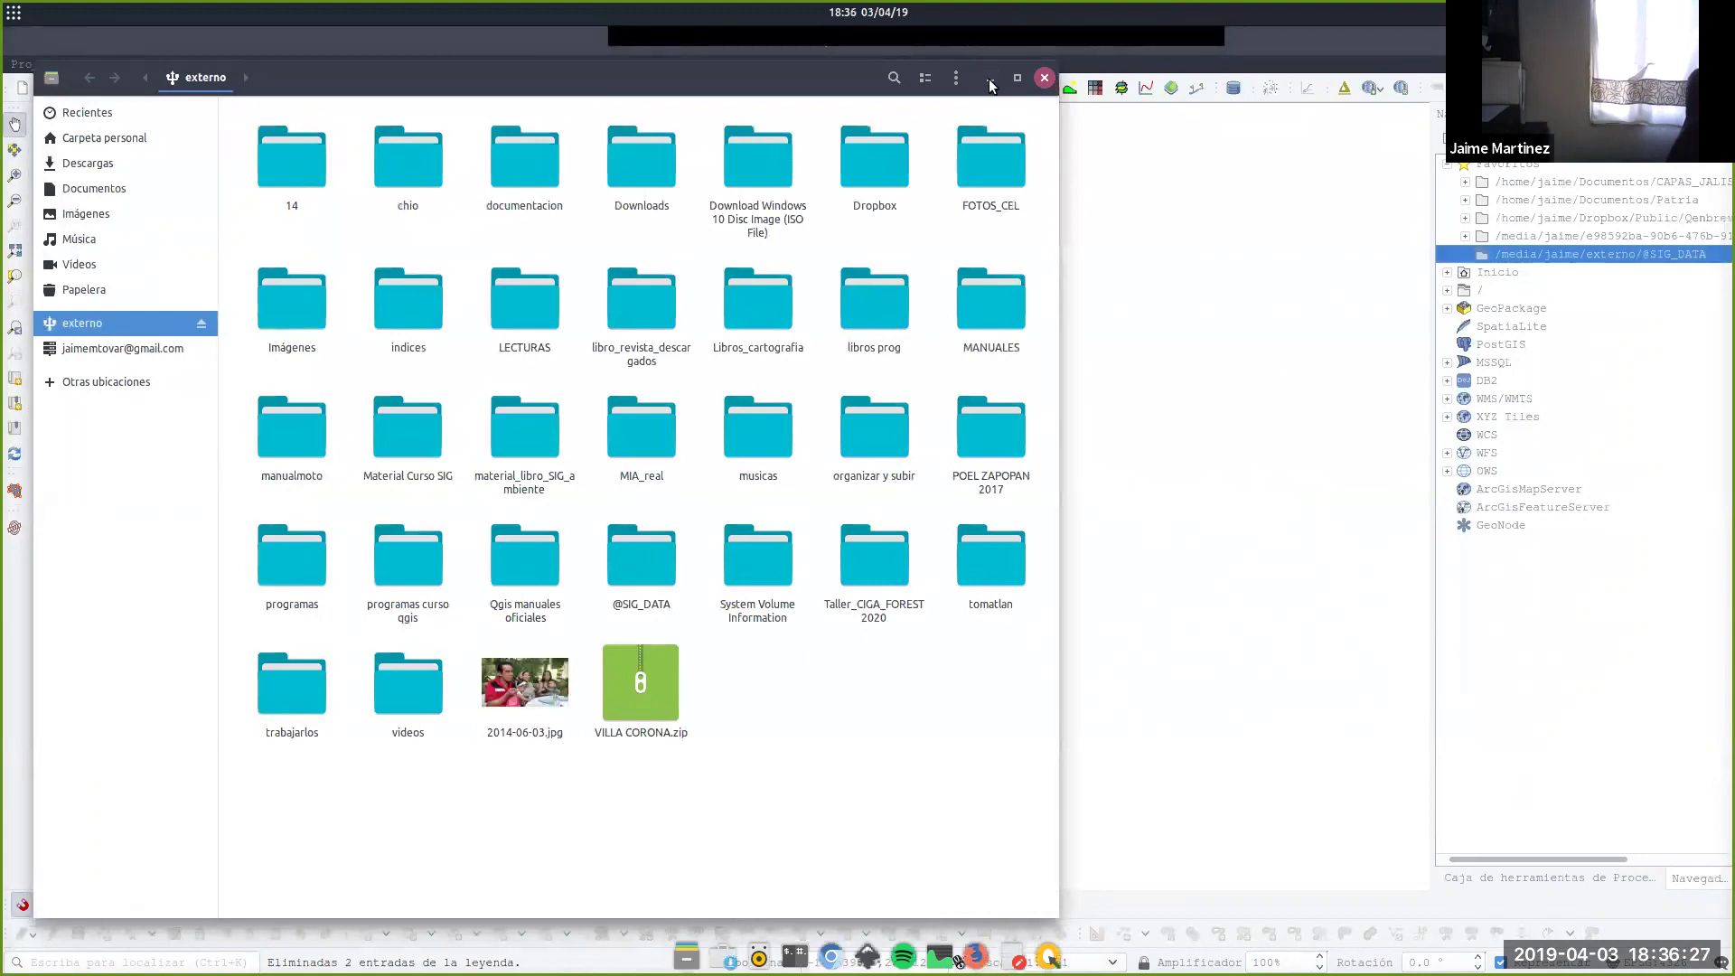
left_click(990, 79)
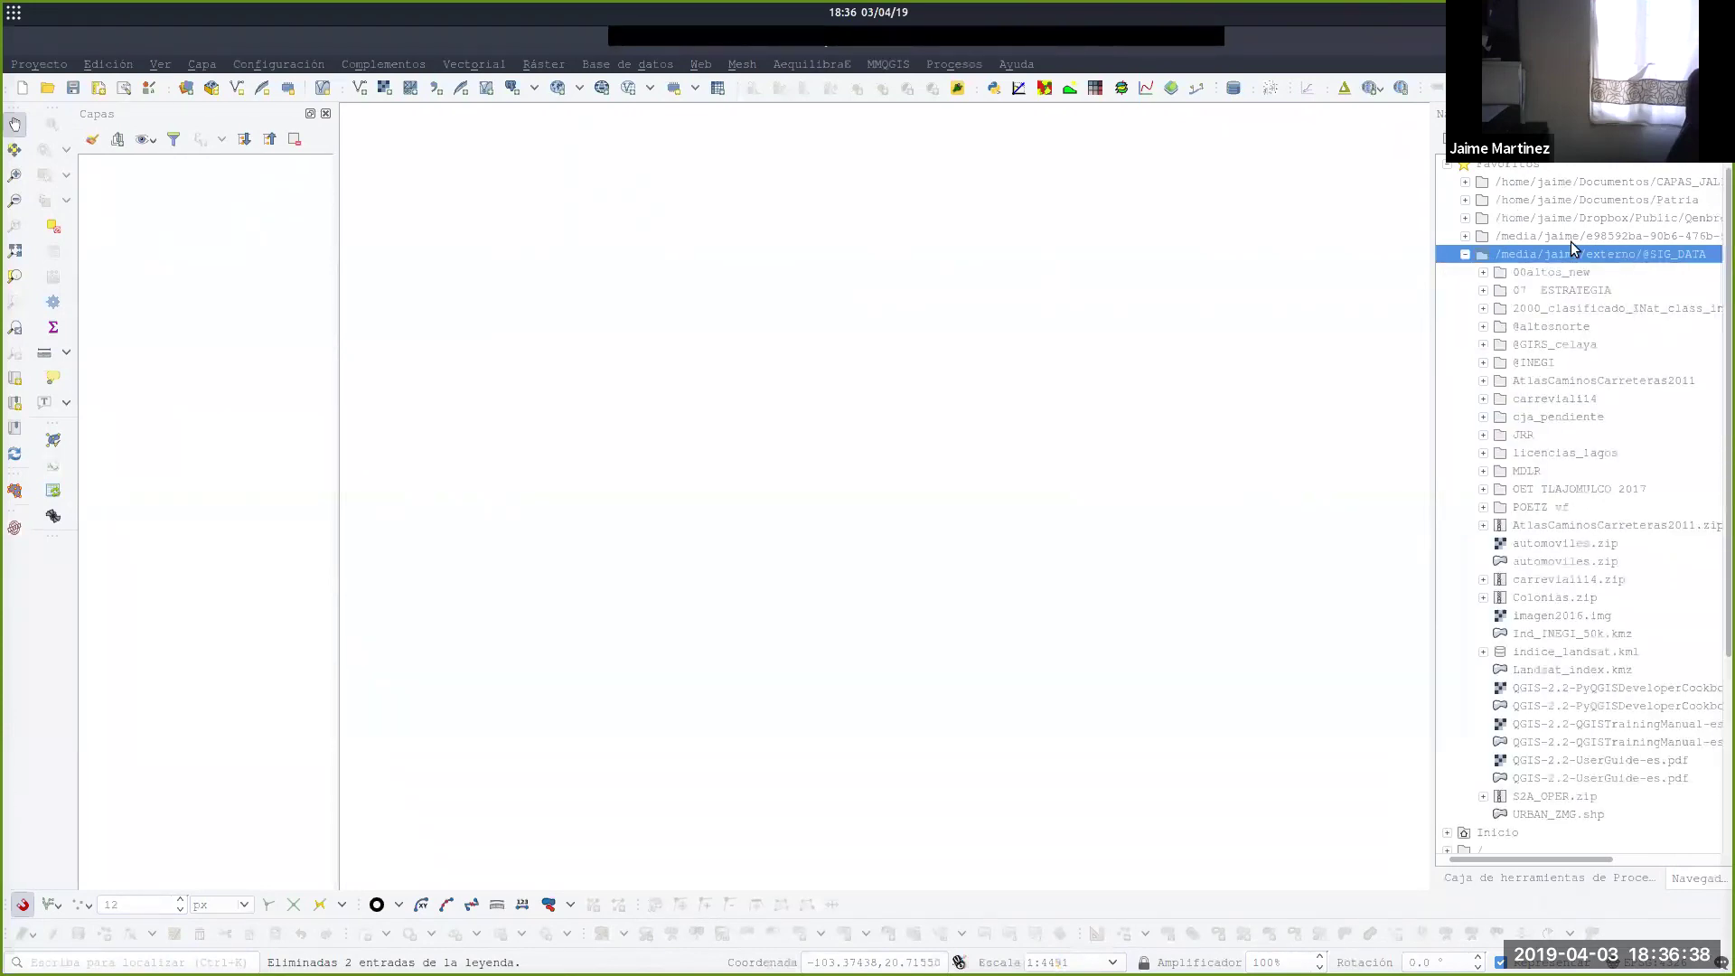
left_click(1484, 363)
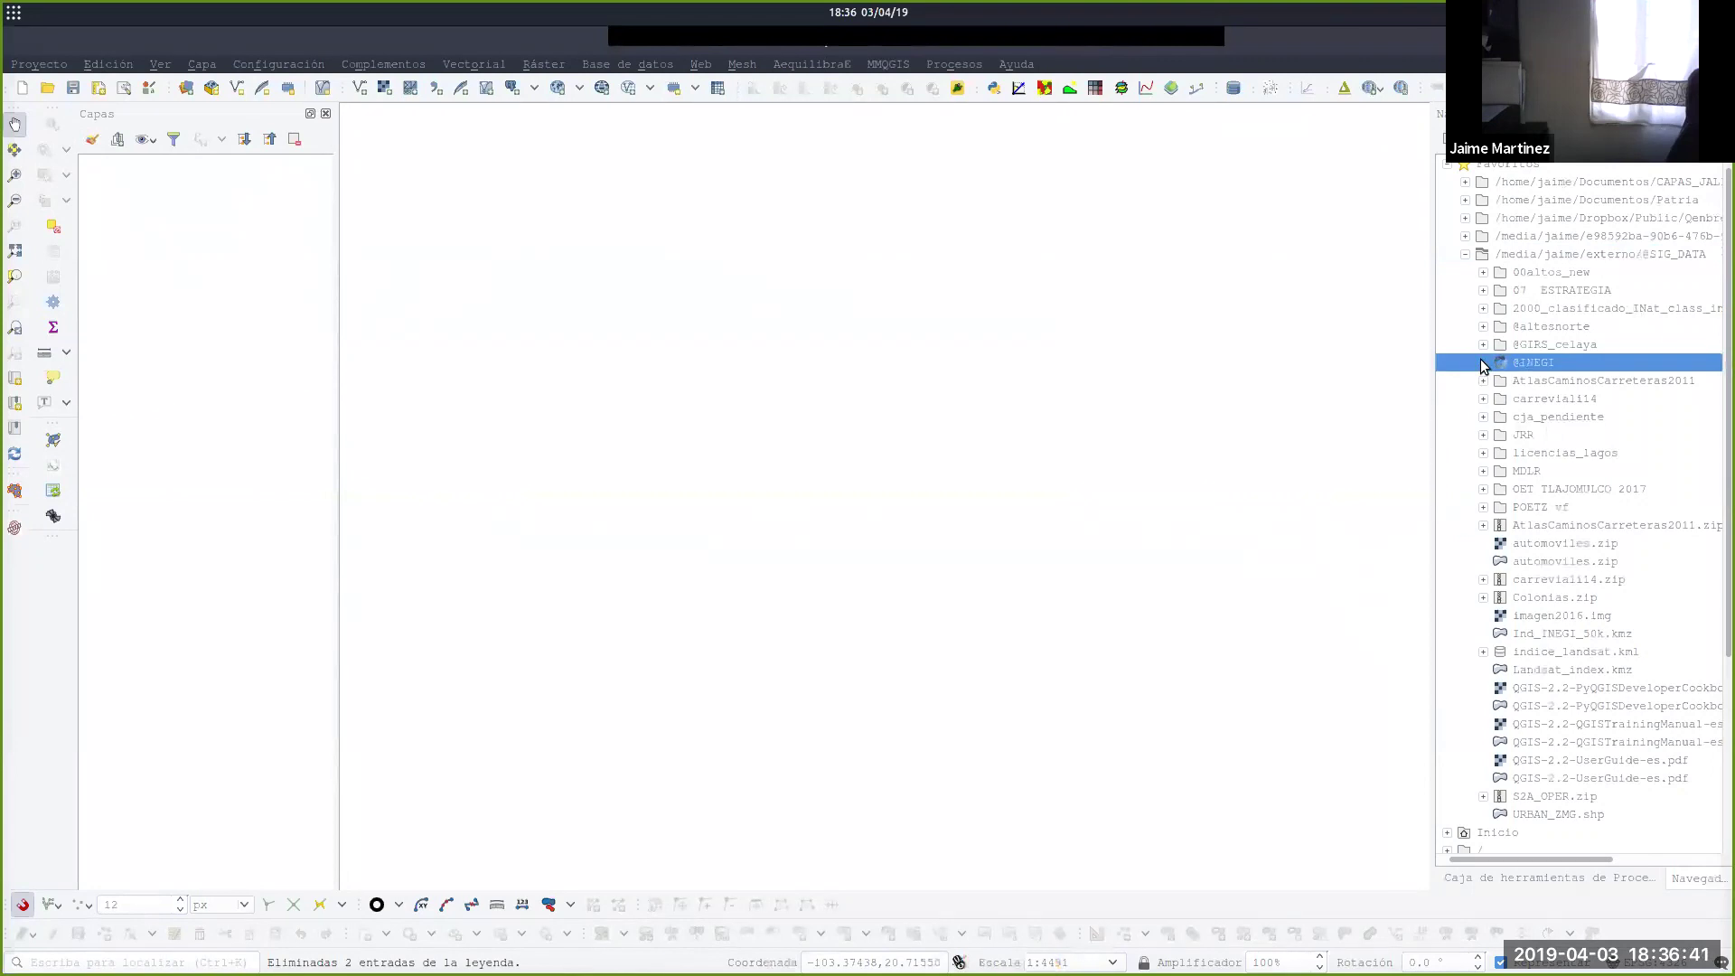
left_click(1483, 365)
scroll(1484, 485, "down", 1)
scroll(1482, 485, "down", 2)
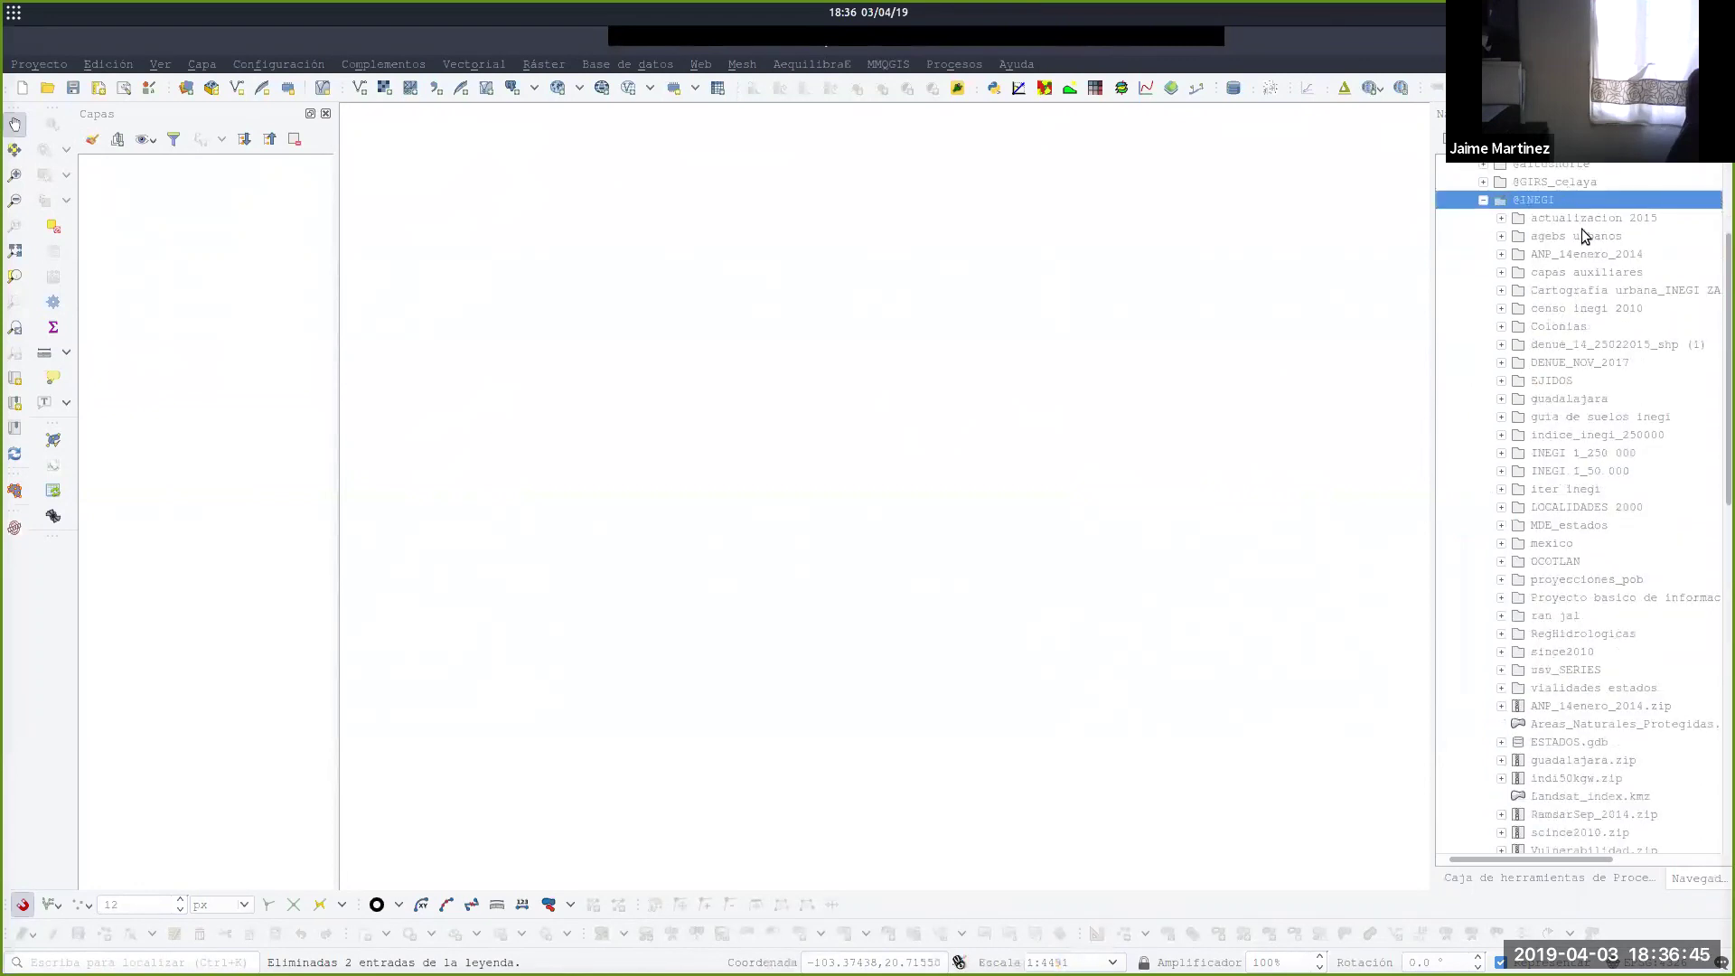
left_click(1540, 221)
left_click(1502, 218)
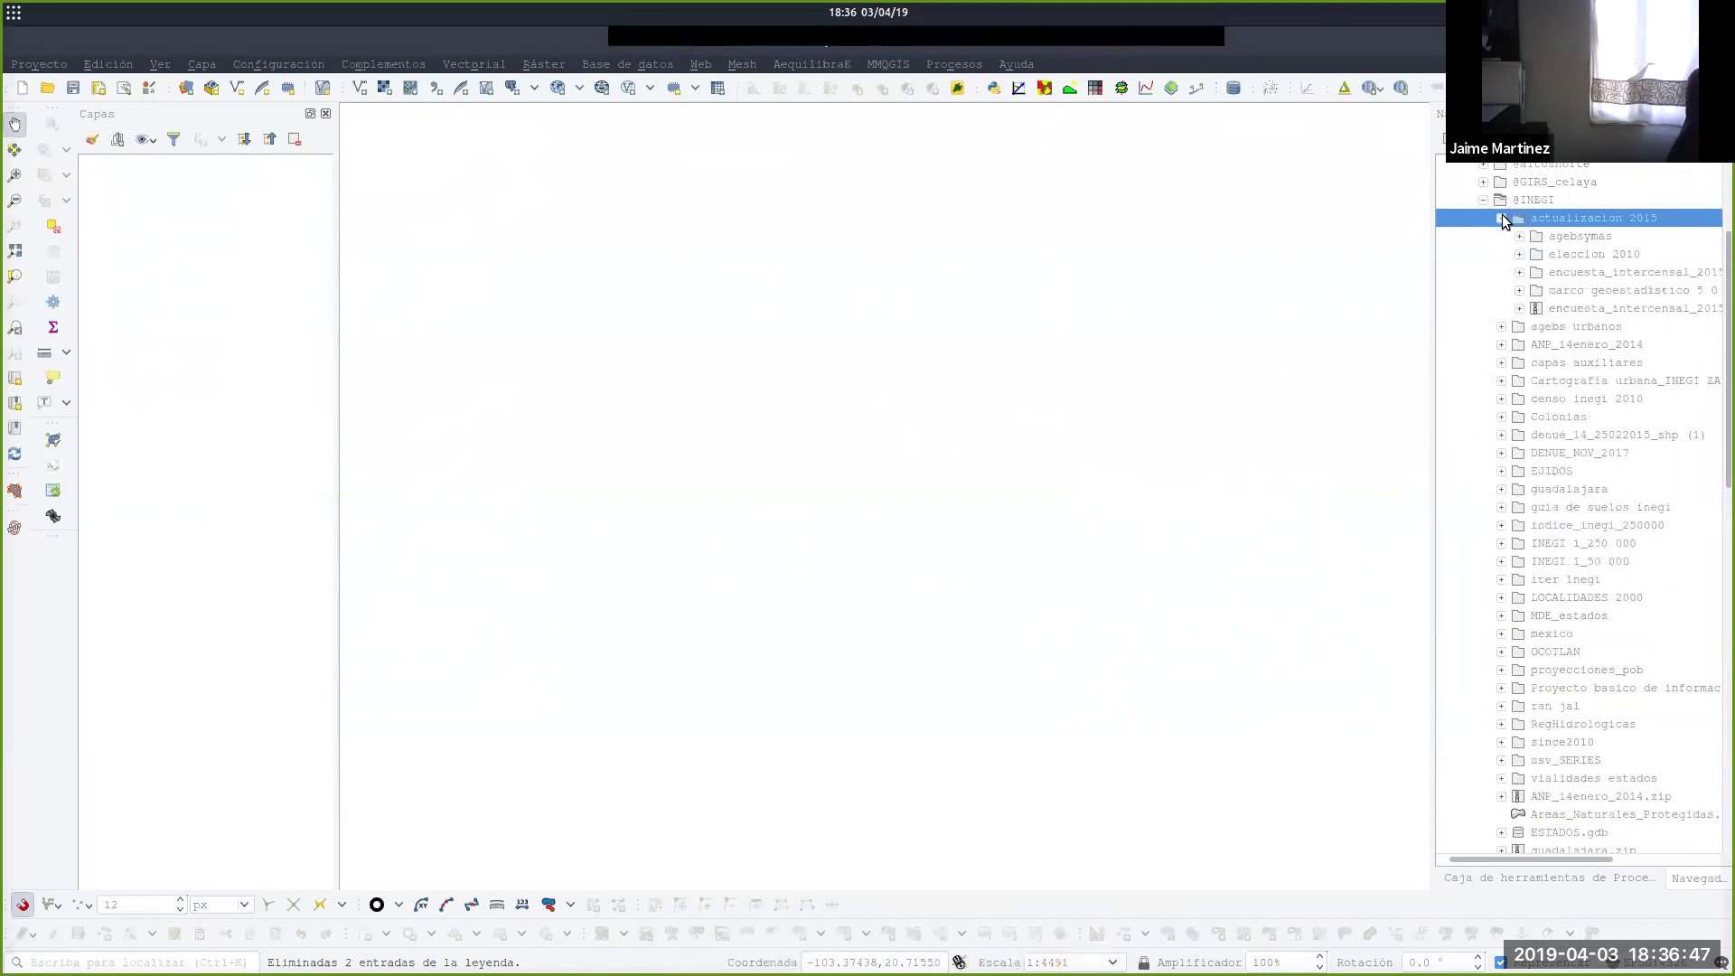
left_click(1502, 218)
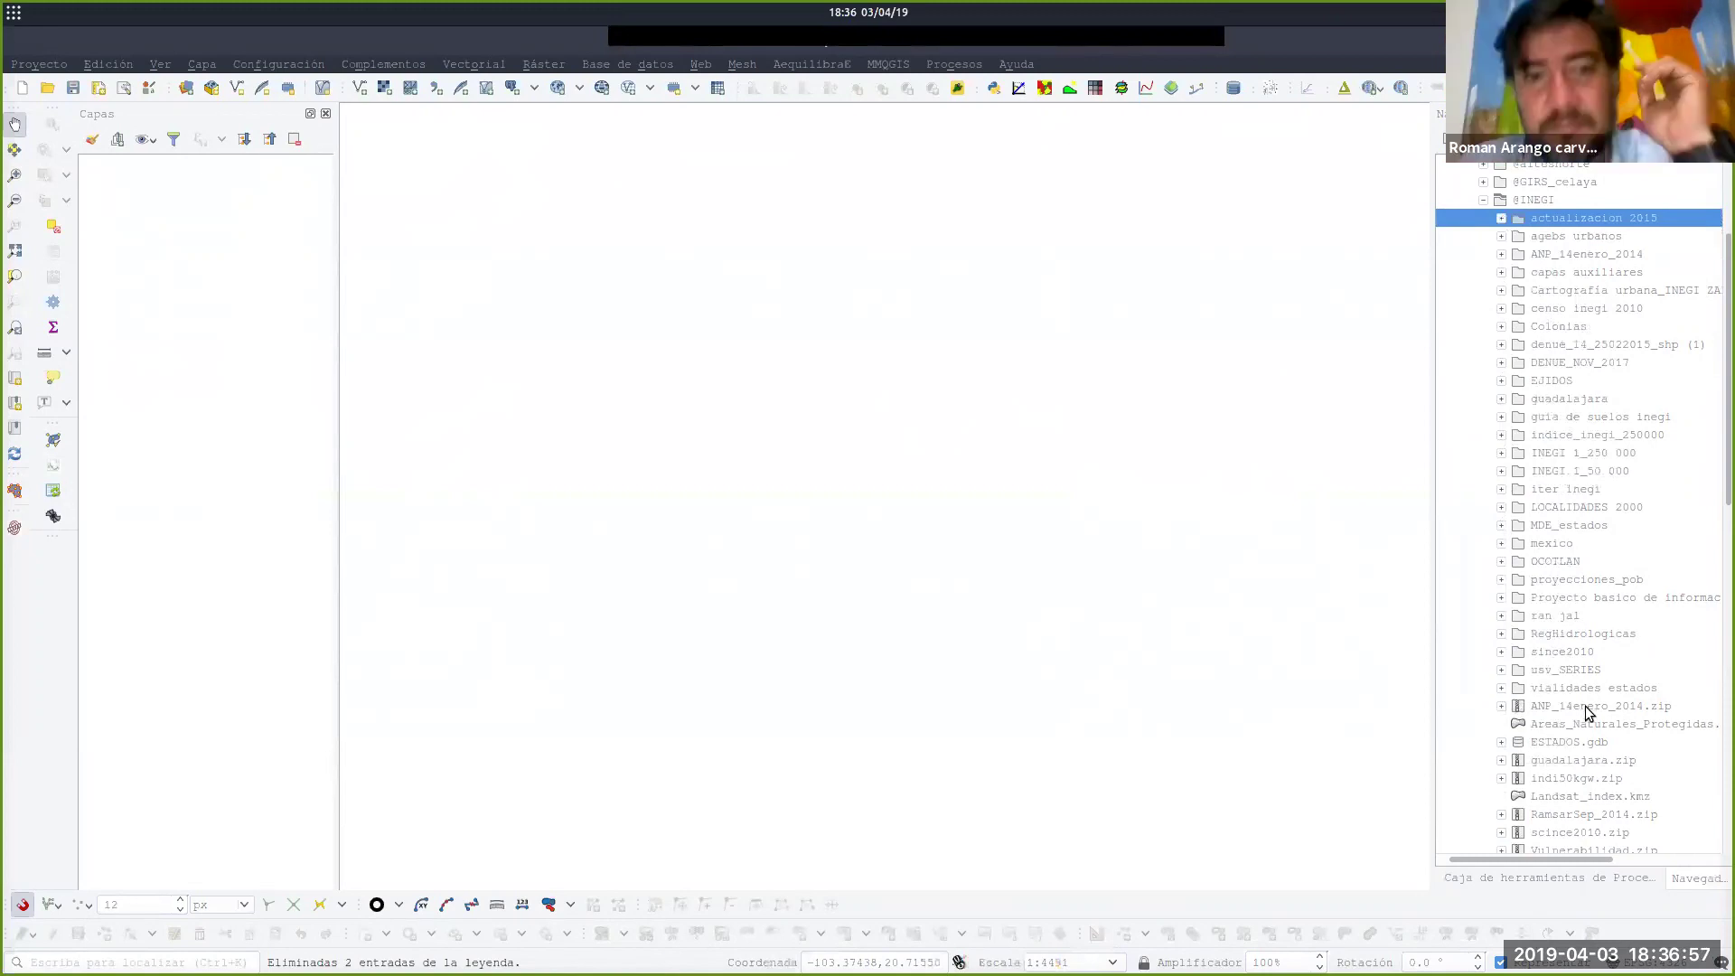
scroll(1580, 687, "down", 2)
scroll(1576, 677, "down", 3)
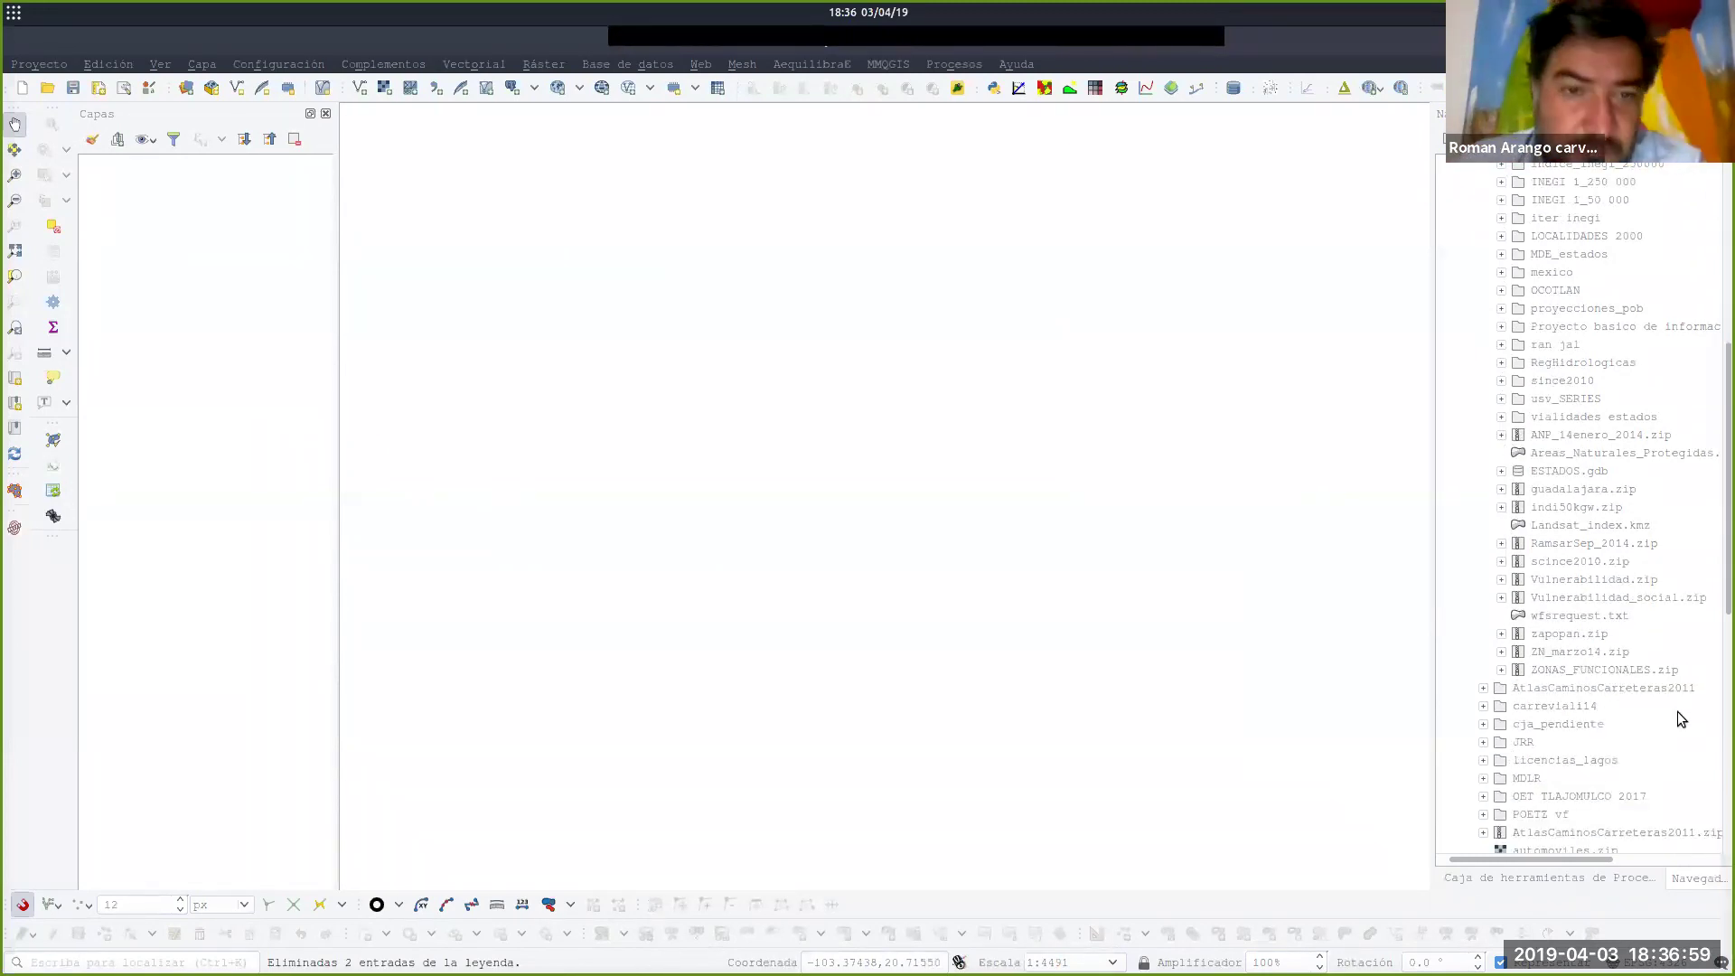
scroll(1594, 587, "up", 6)
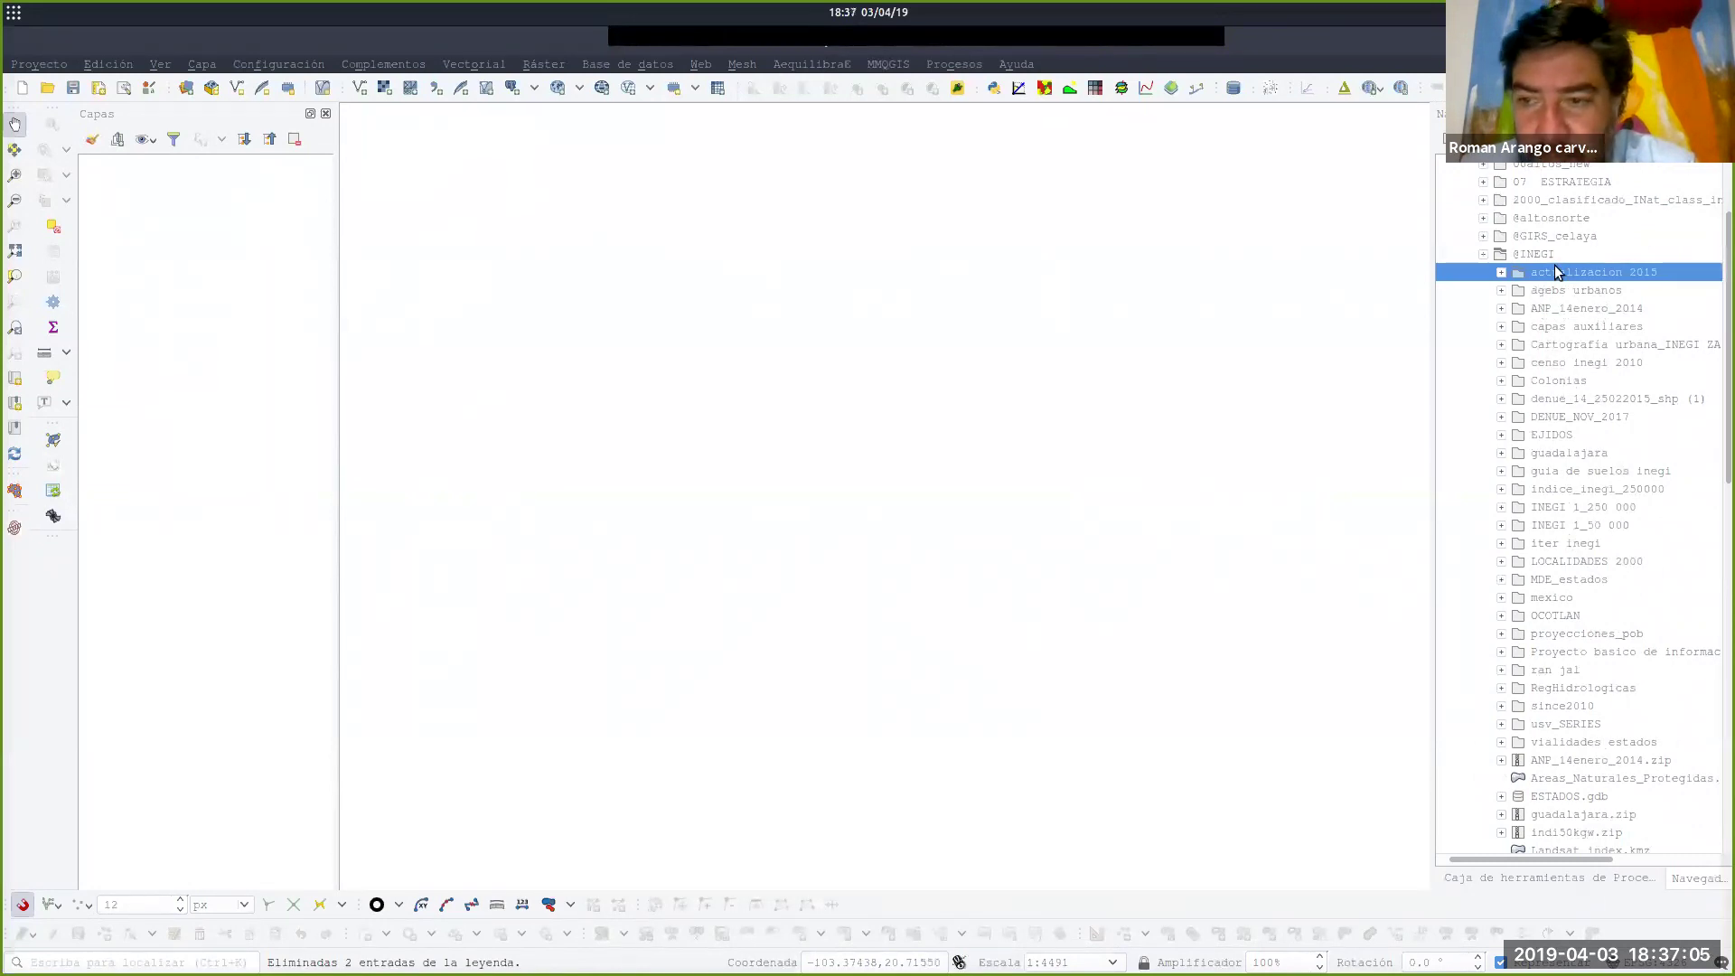
Expand actualizacion 2015 down through marco geoestadistico 5 0 and mapa_digital_5.0.A to marco geoestadistico nacional 2010, and widen the data browser.
left_click(1502, 273)
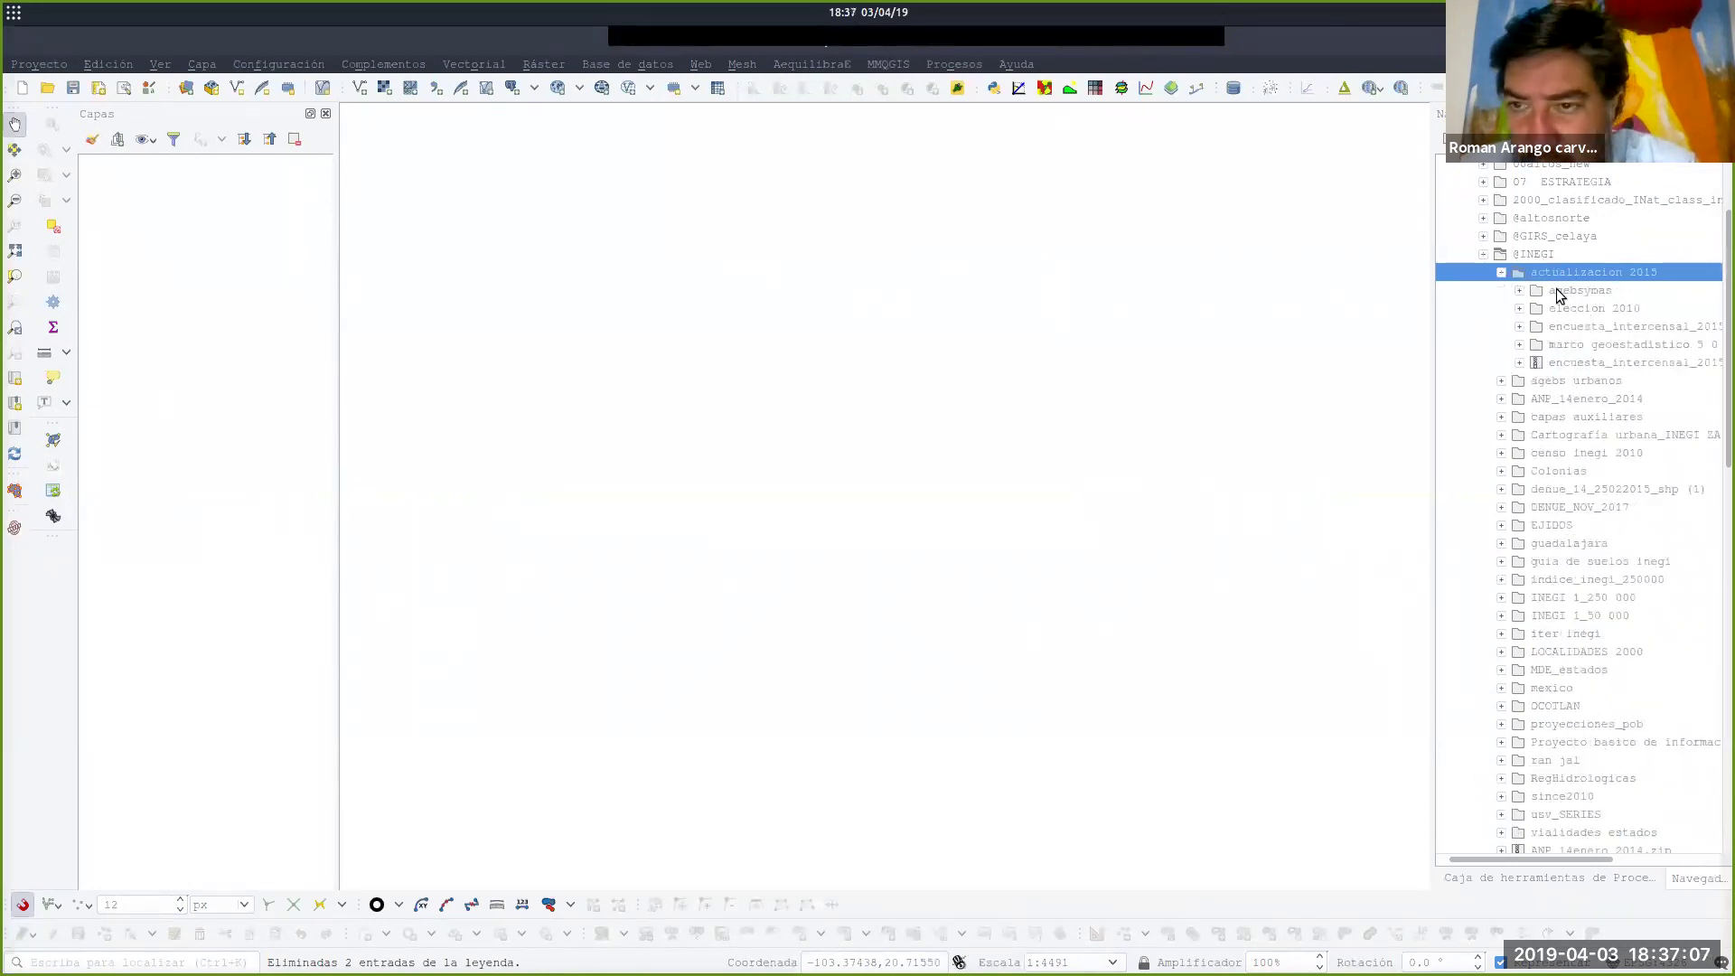
left_click(1519, 344)
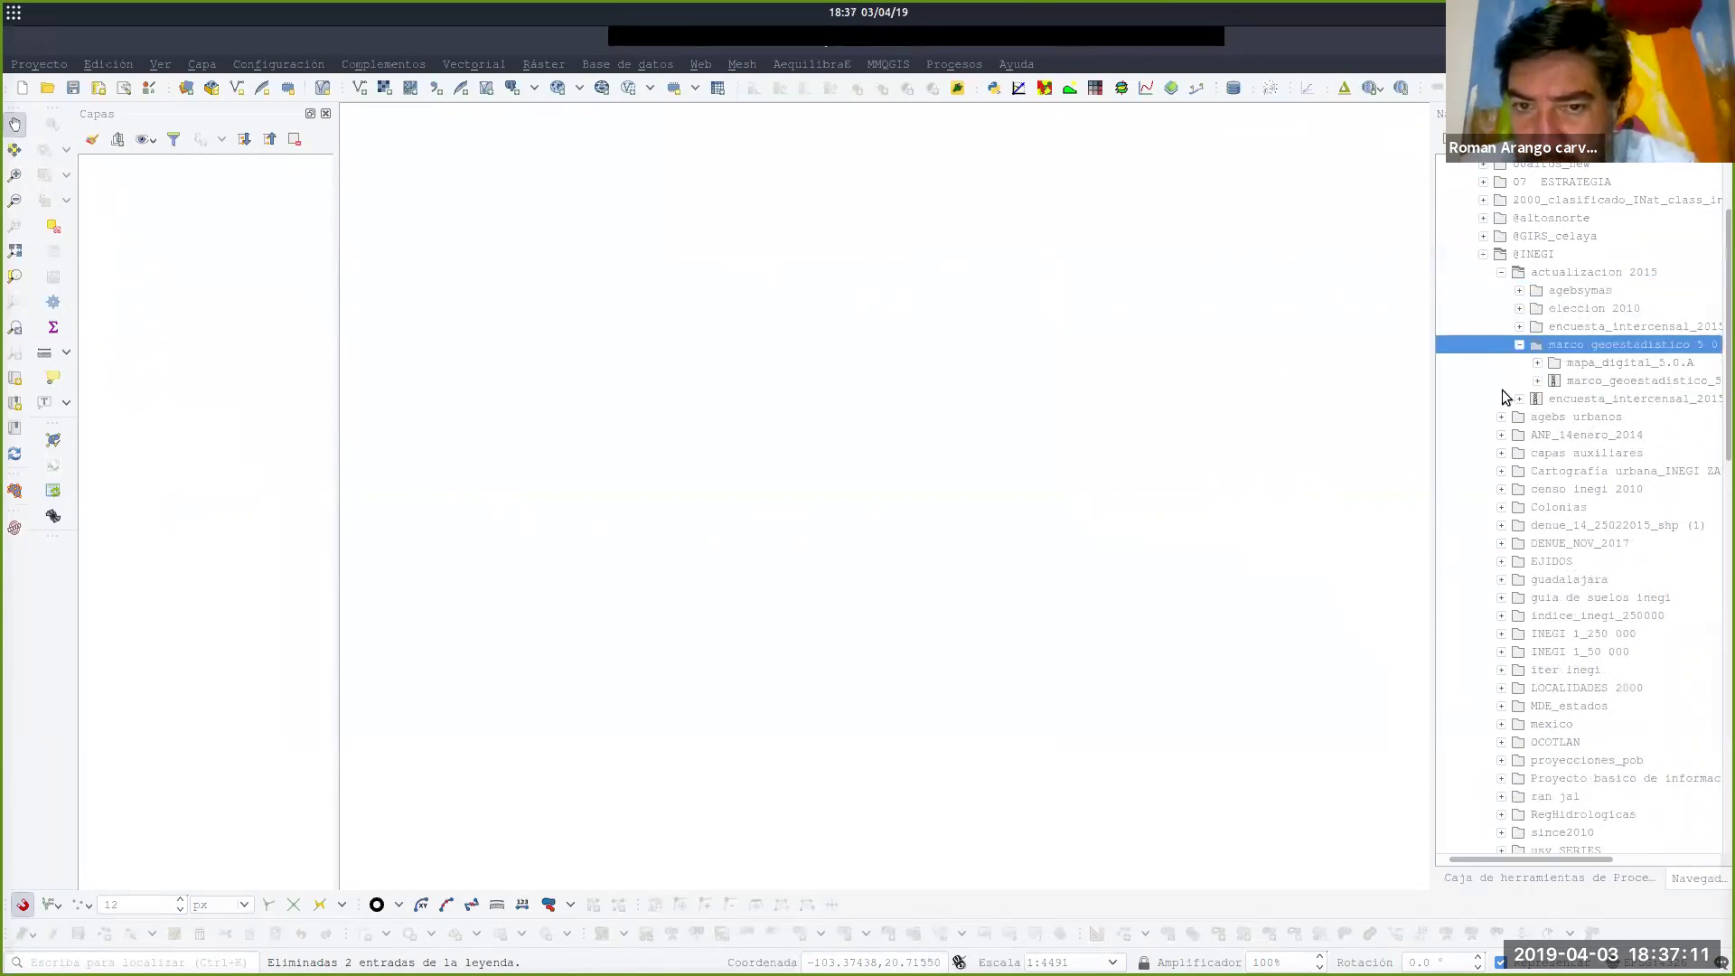
left_click(1537, 363)
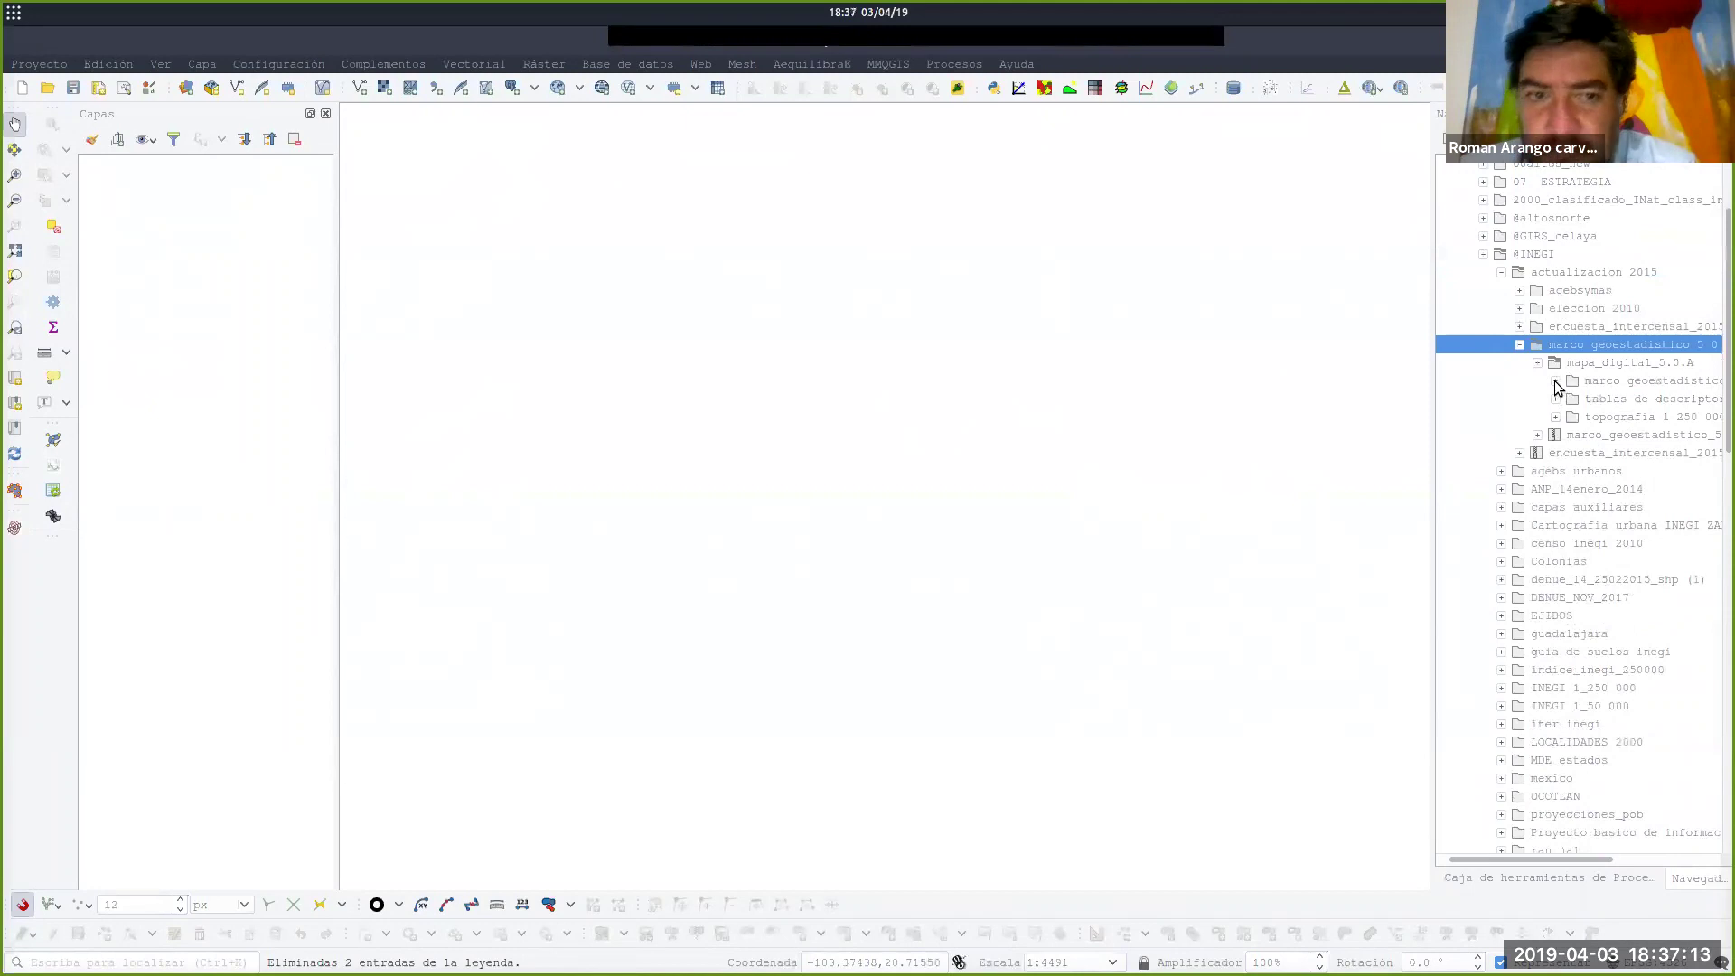
left_click(1555, 380)
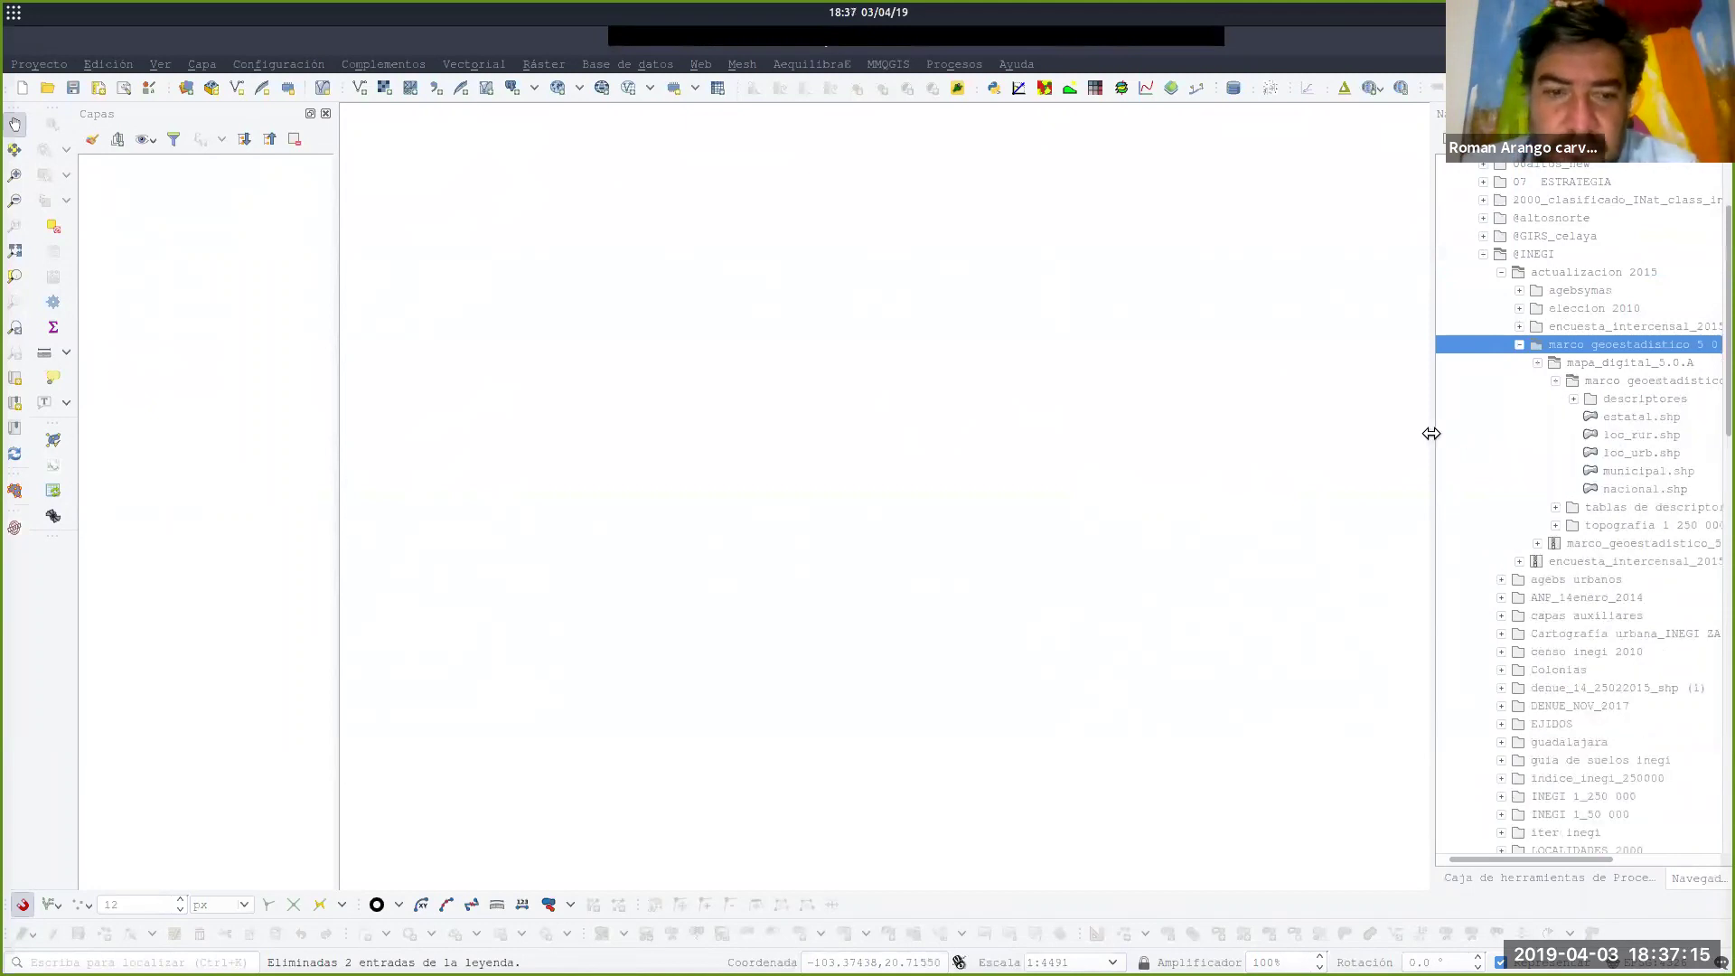
left_click_drag(1431, 430, 1218, 469)
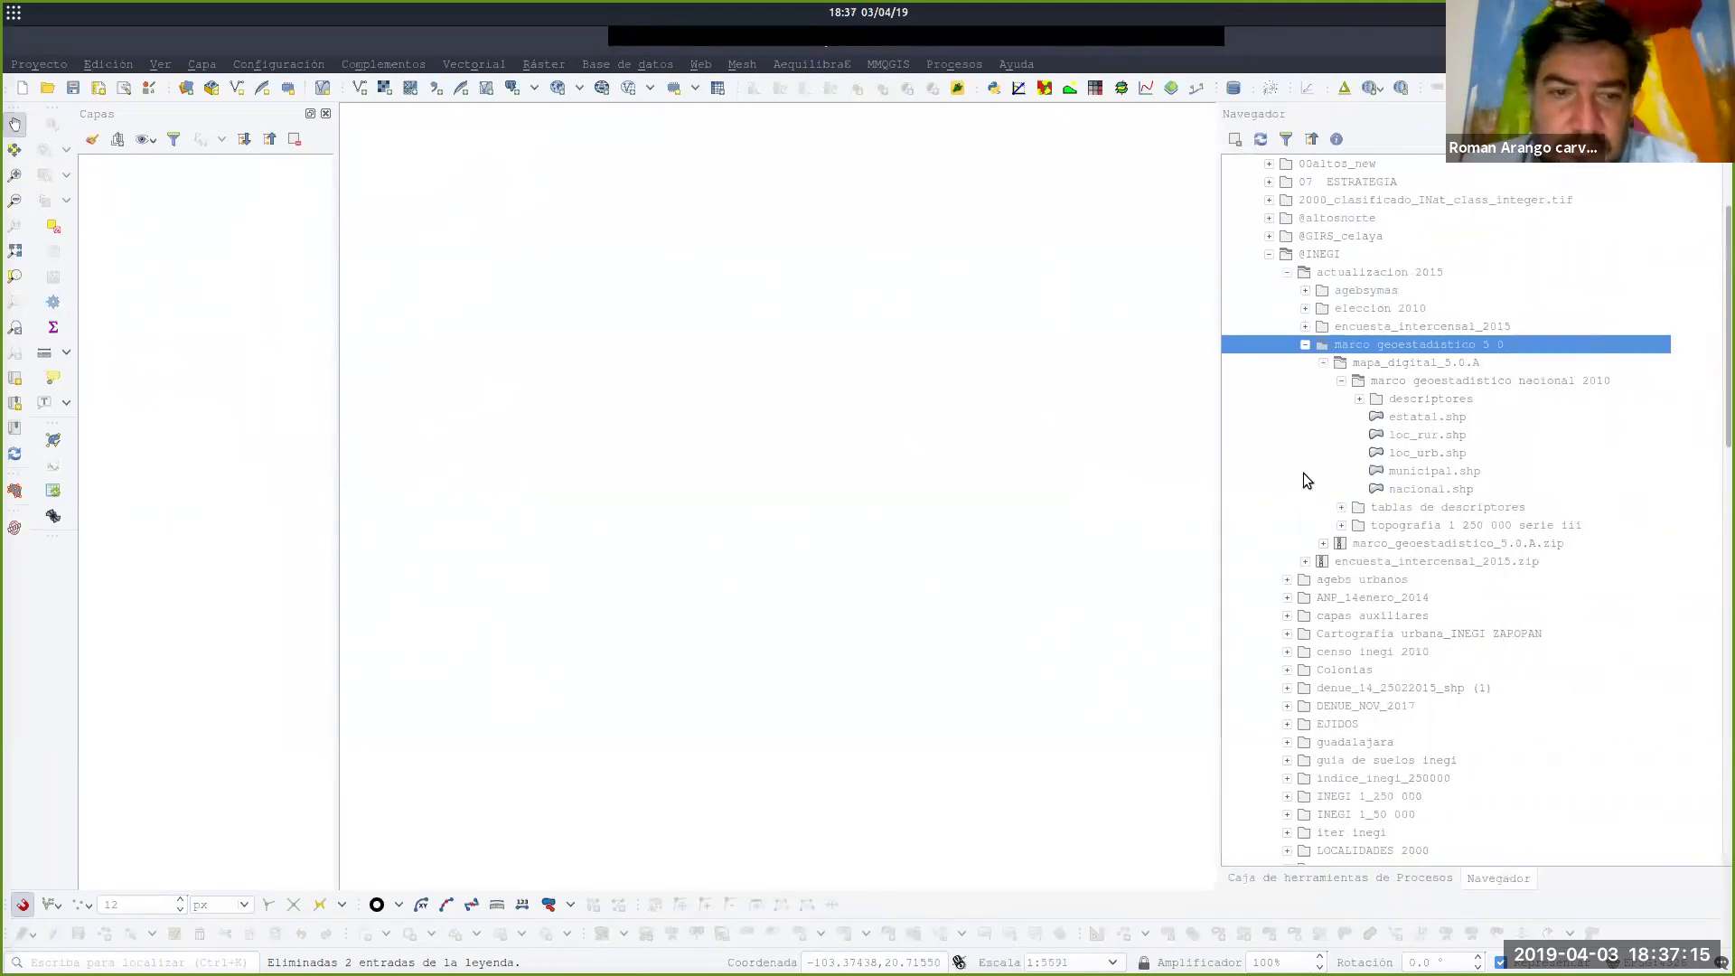
Add the nacional.shp, estatal.shp and municipal.shp layers to the project and narrow the data browser to enlarge the map.
double_click(1410, 492)
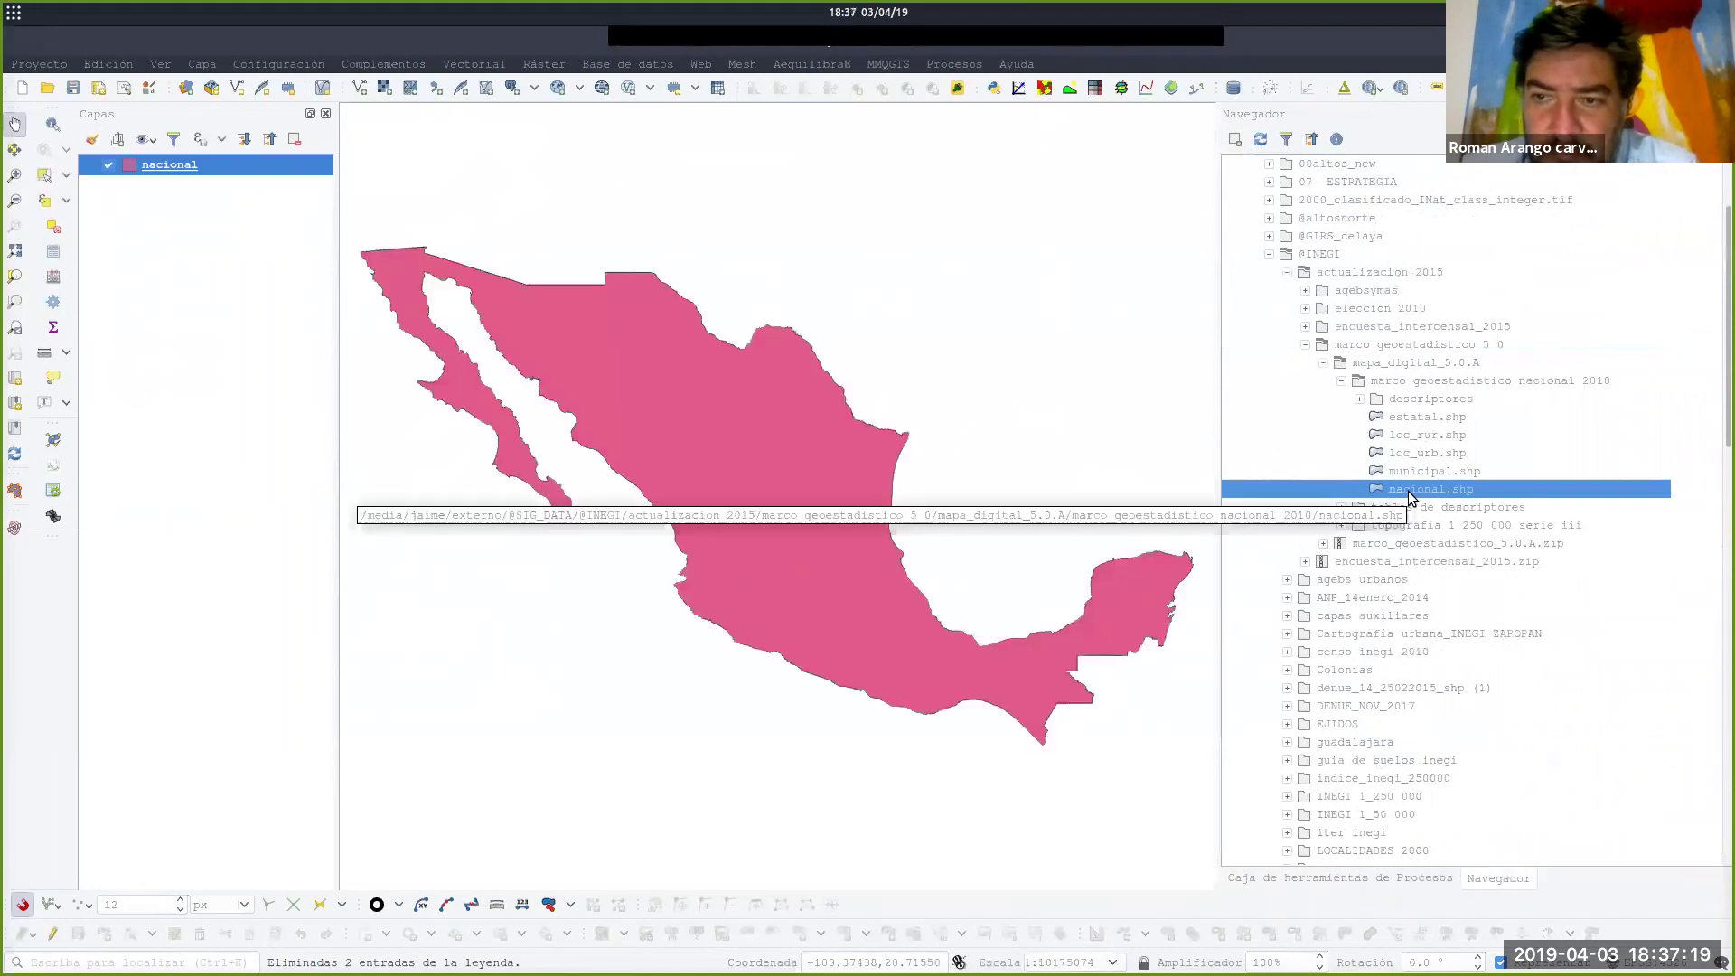
double_click(1419, 420)
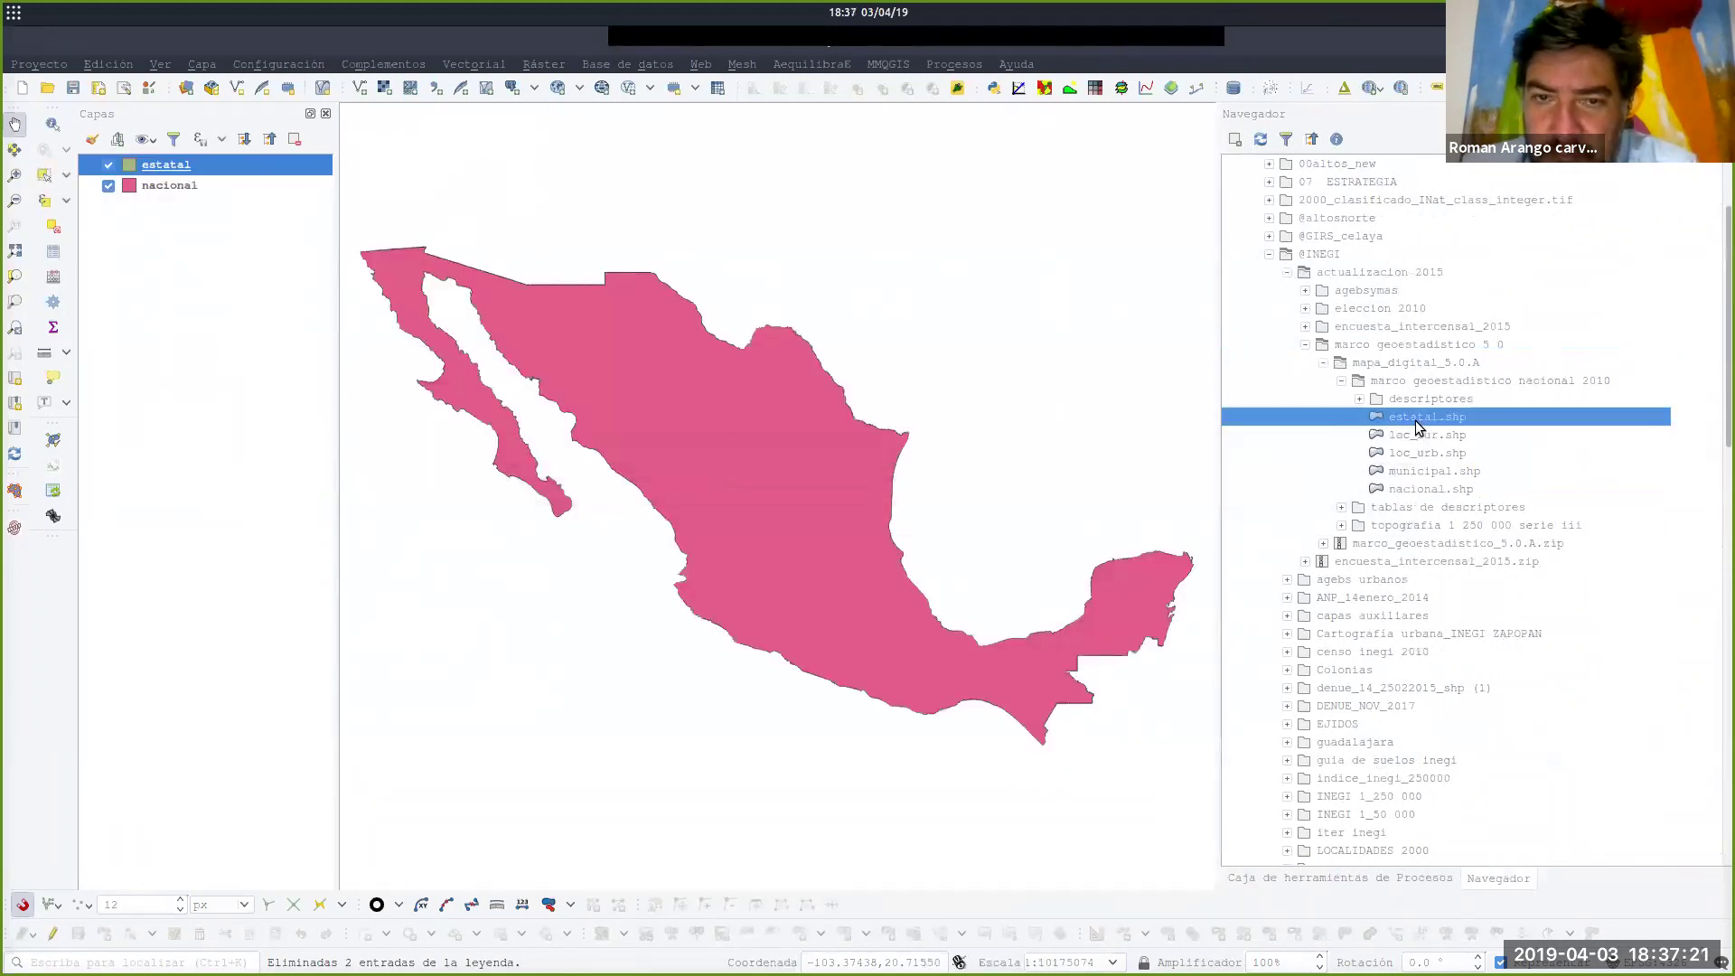
double_click(1424, 473)
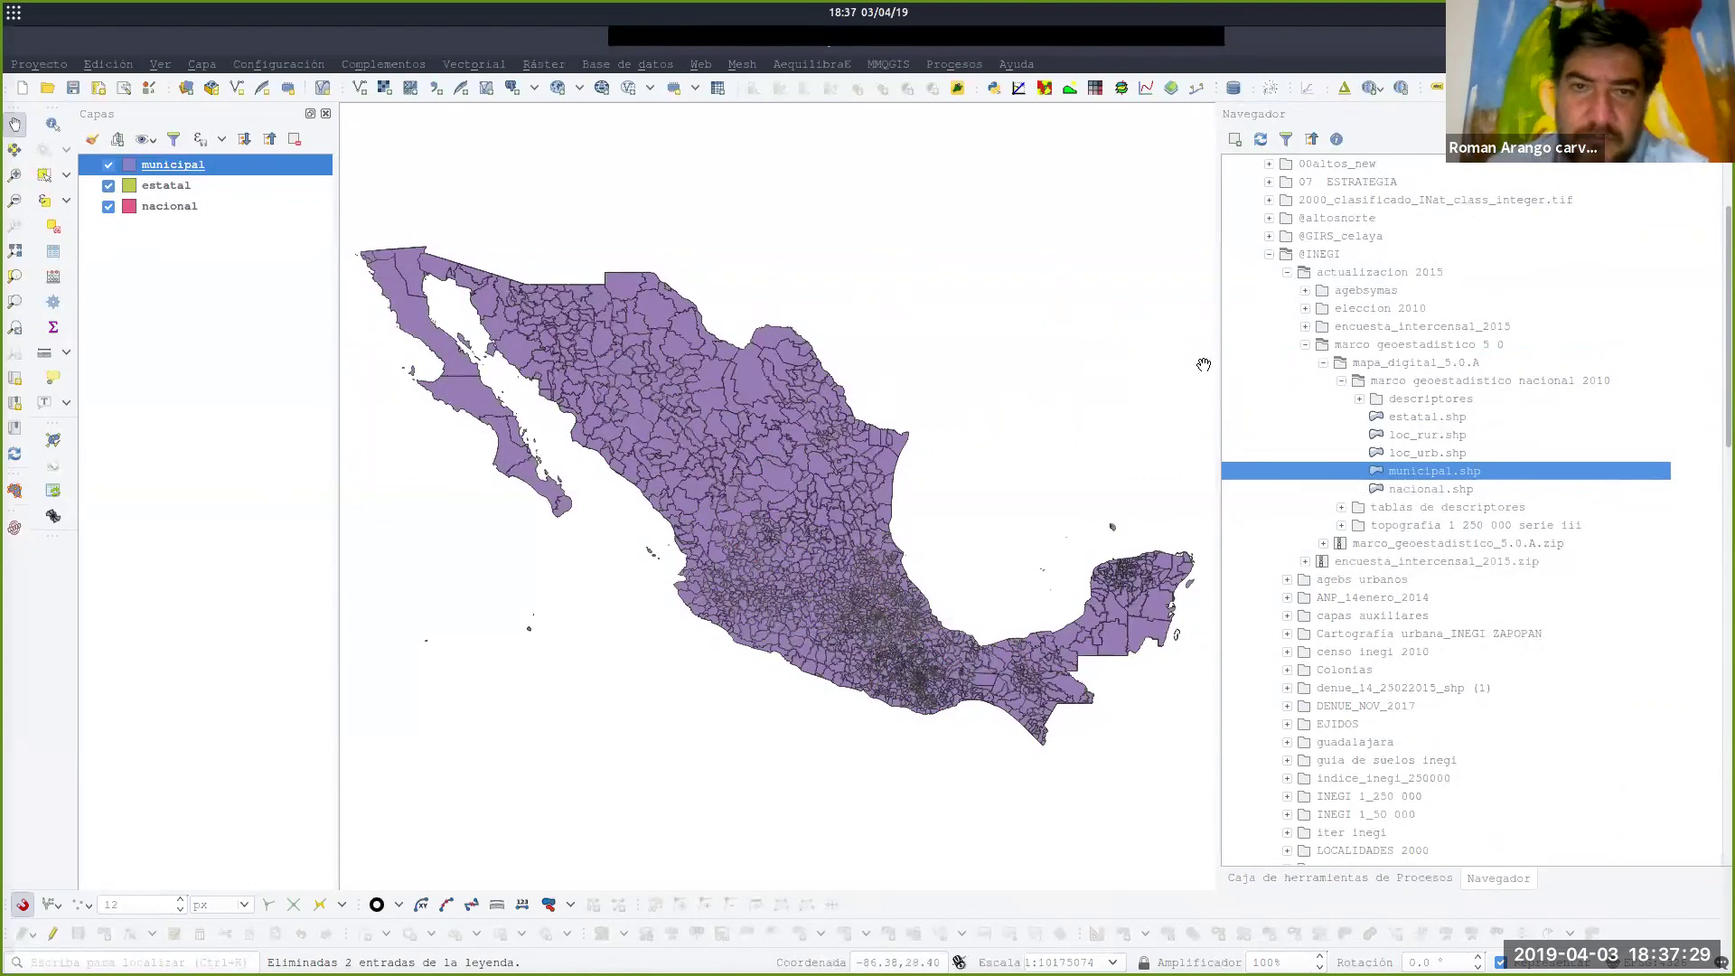
left_click_drag(1216, 371, 1415, 411)
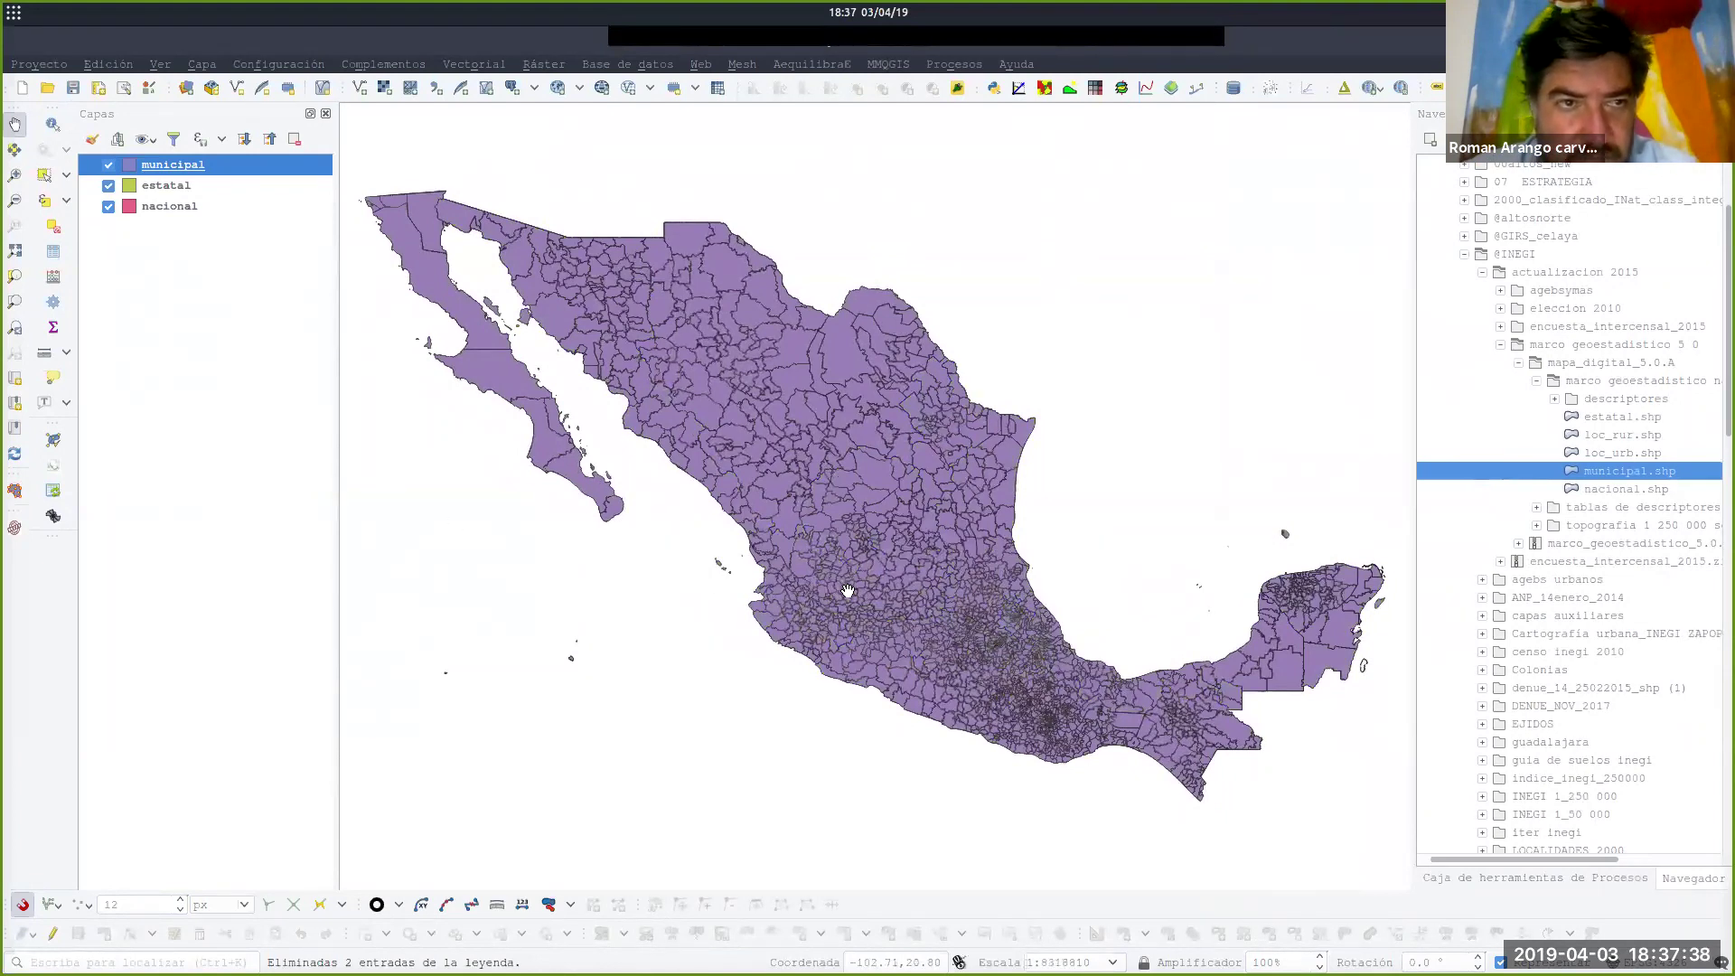
Hide the estatal and municipal layers to view the nacional layer alone, and show both again.
left_click(108, 185)
left_click(109, 164)
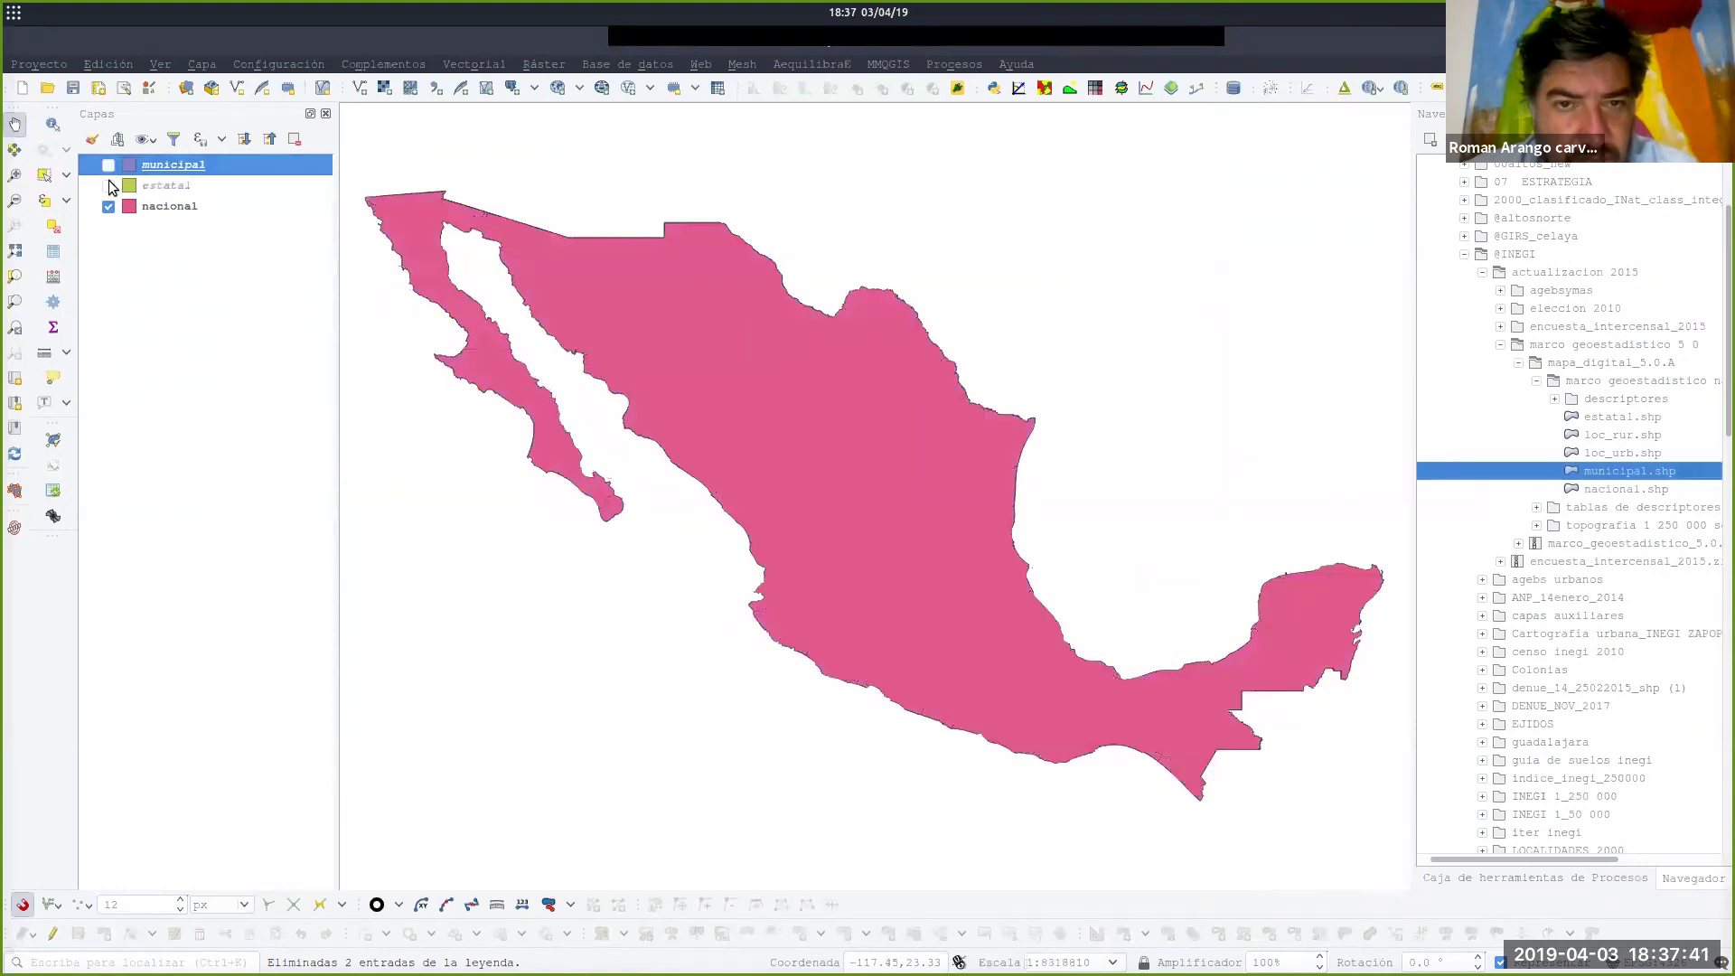
left_click(108, 185)
left_click(109, 165)
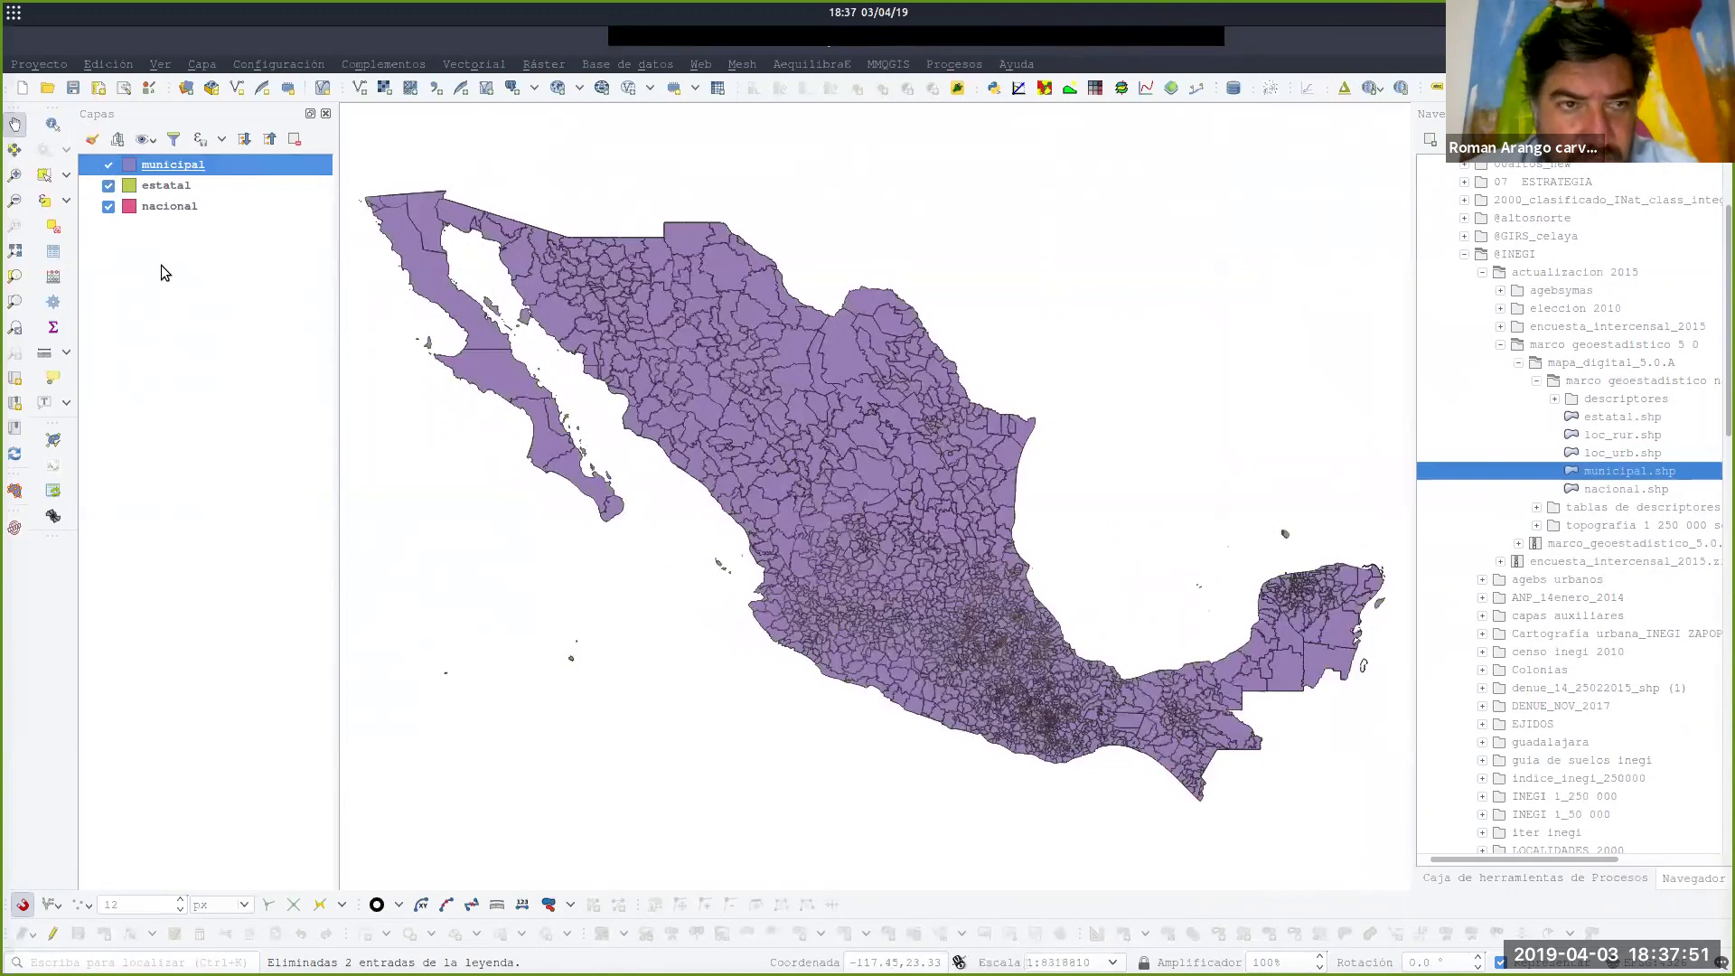
Set the municipal layer's simple fill style to Sin relleno and apply the symbology.
double_click(132, 170)
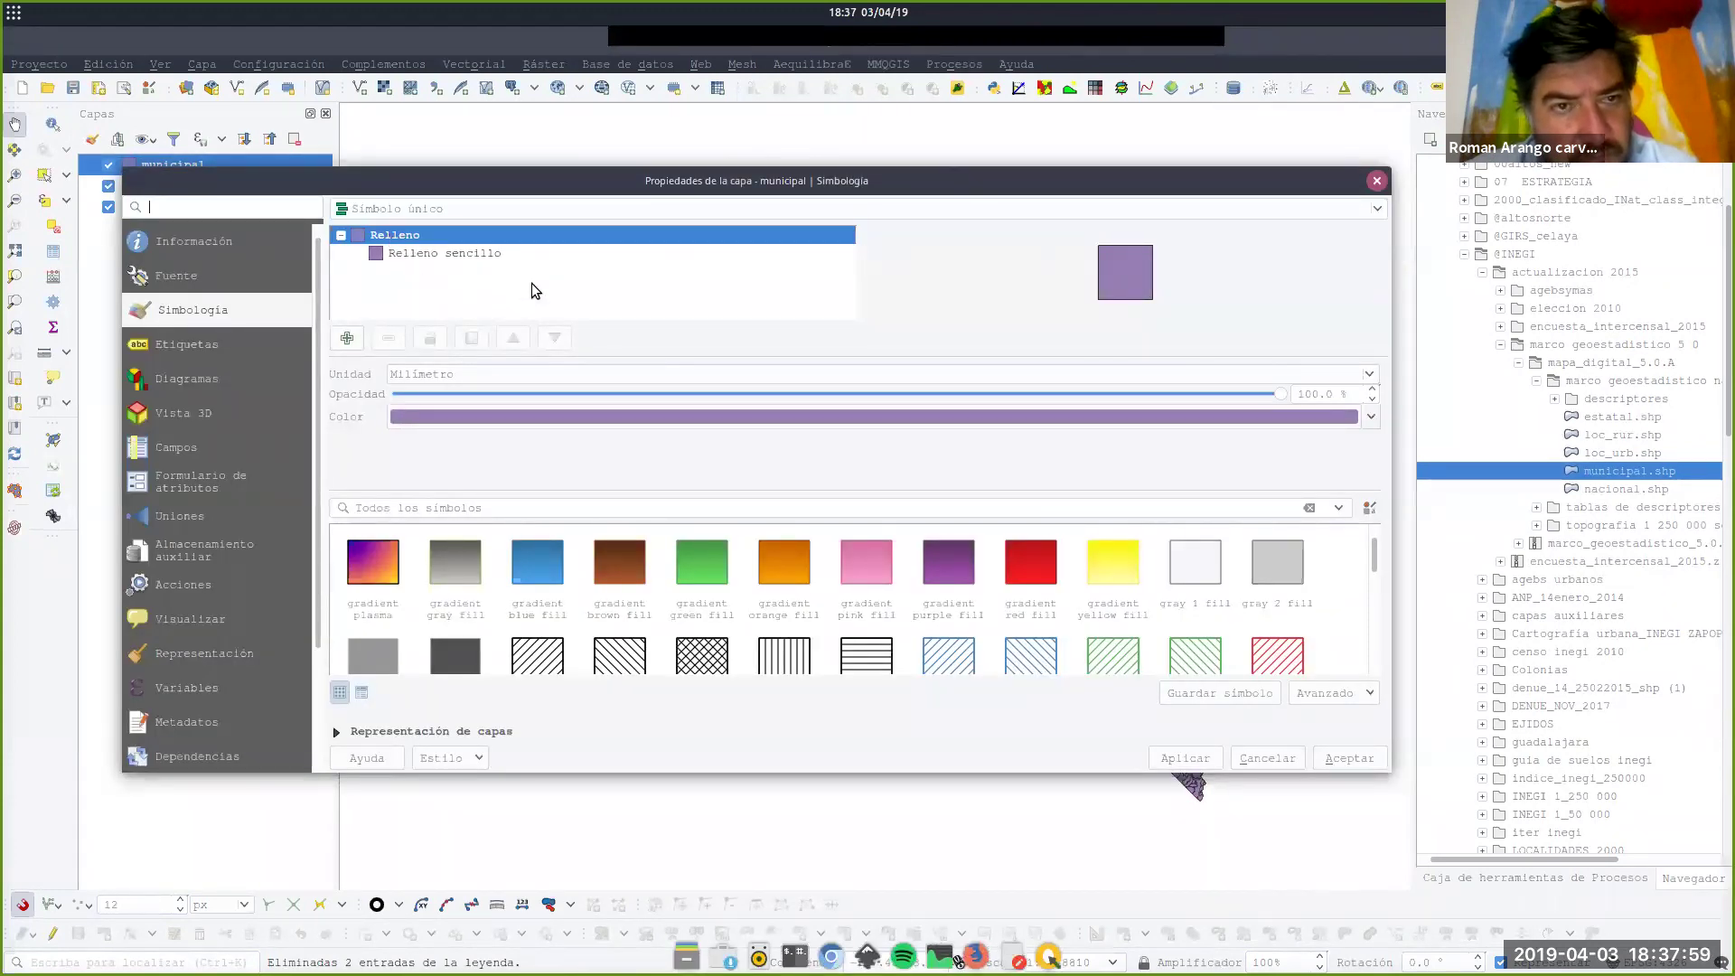
scroll(645, 592, "down", 3)
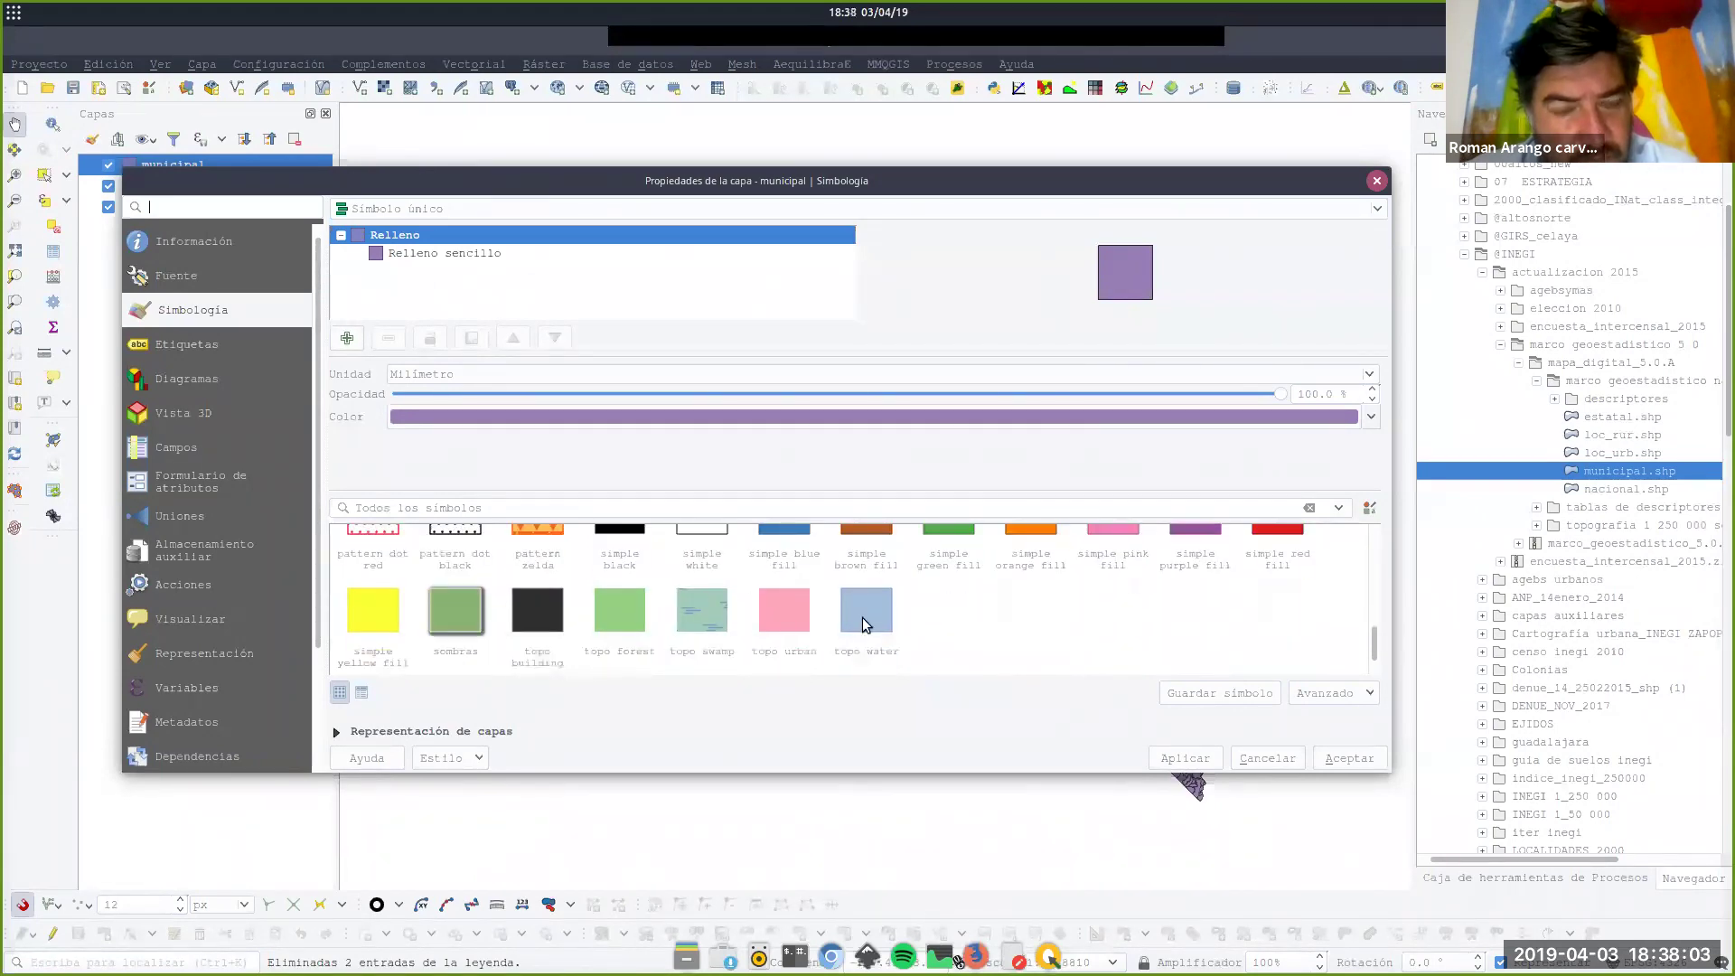
scroll(862, 617, "up", 3)
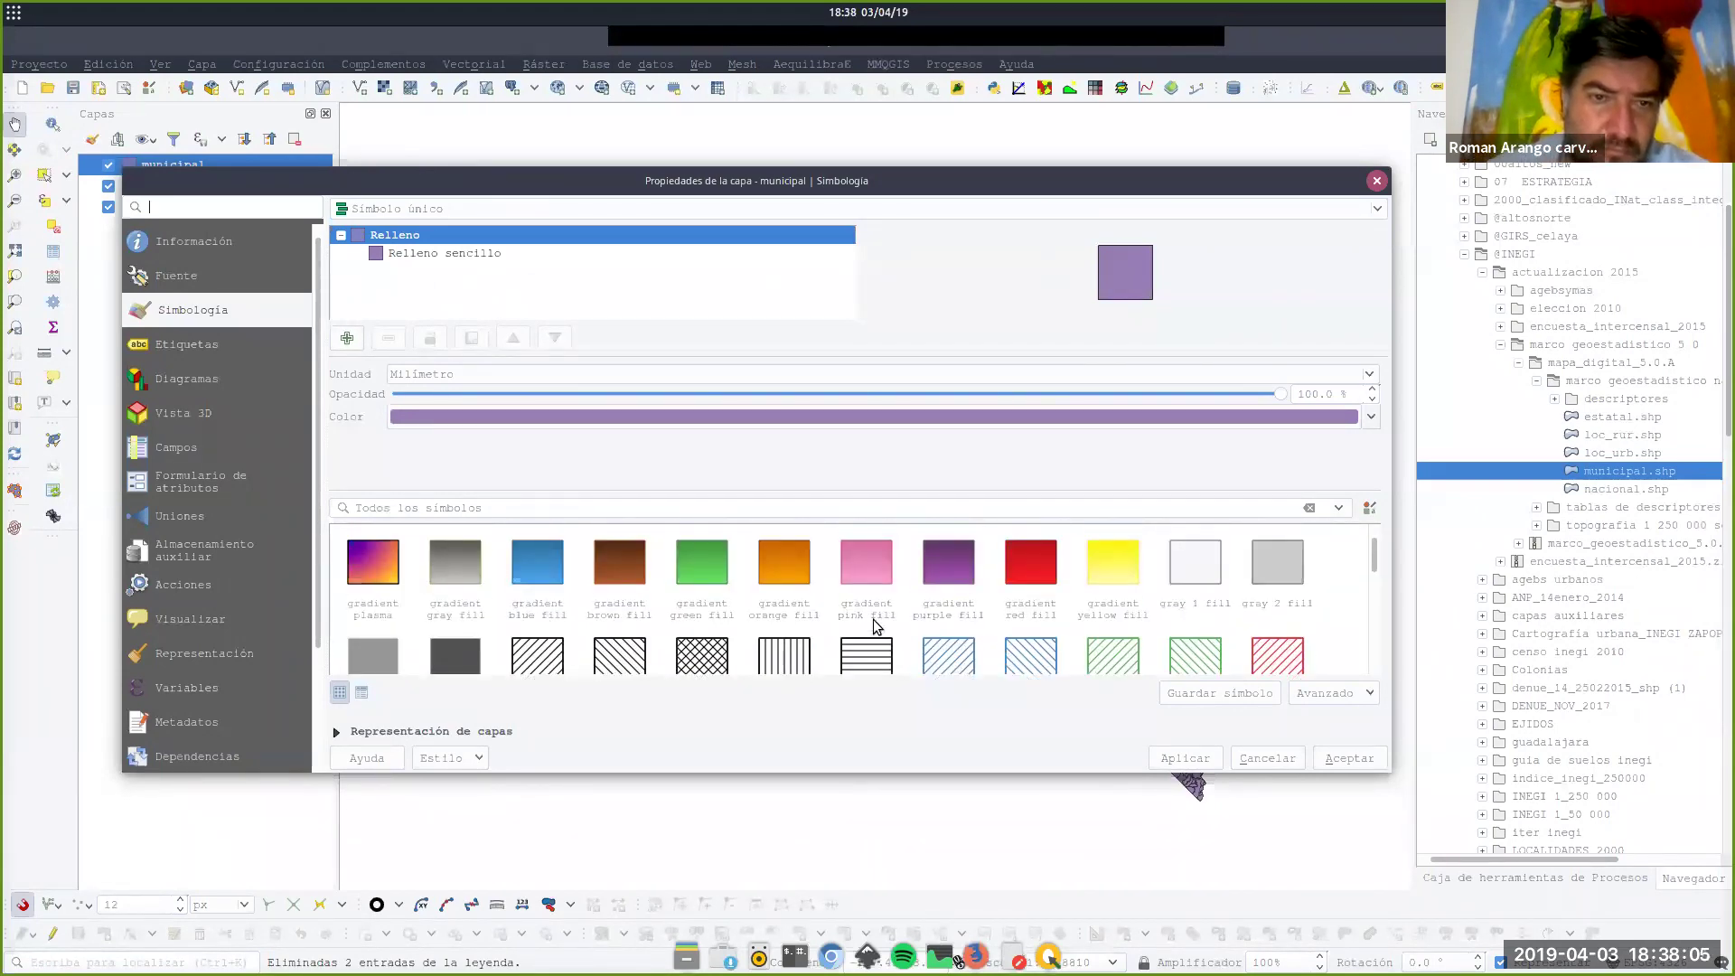
left_click(476, 256)
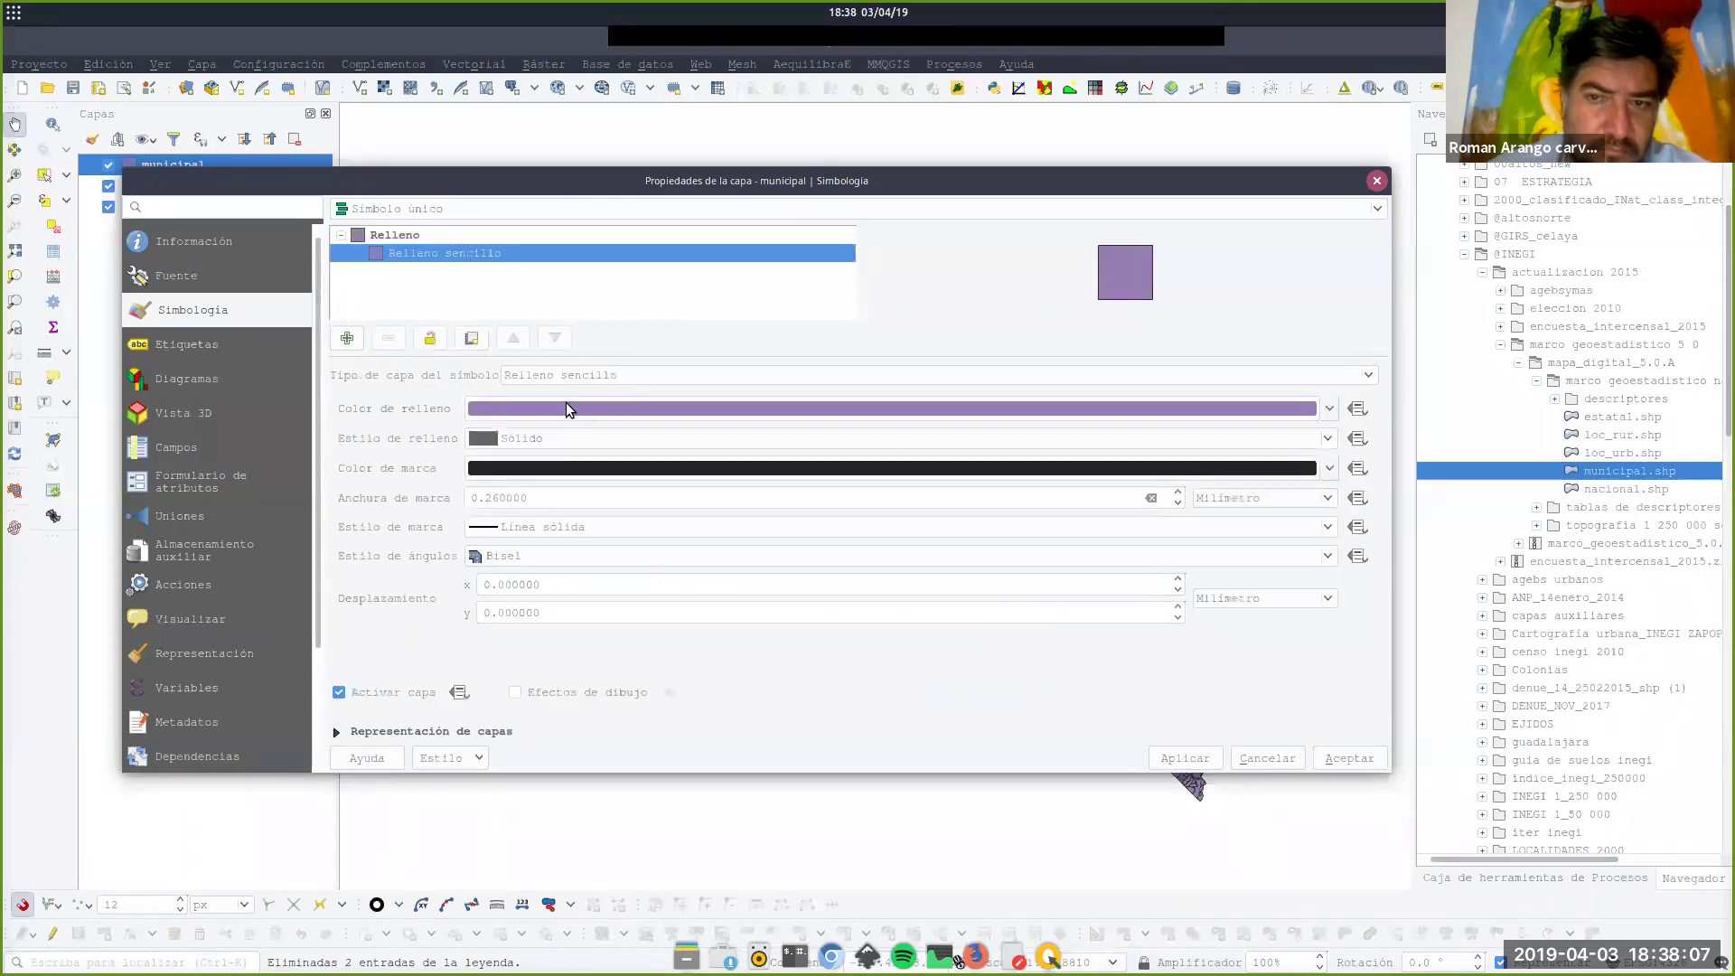
left_click(537, 440)
left_click(535, 462)
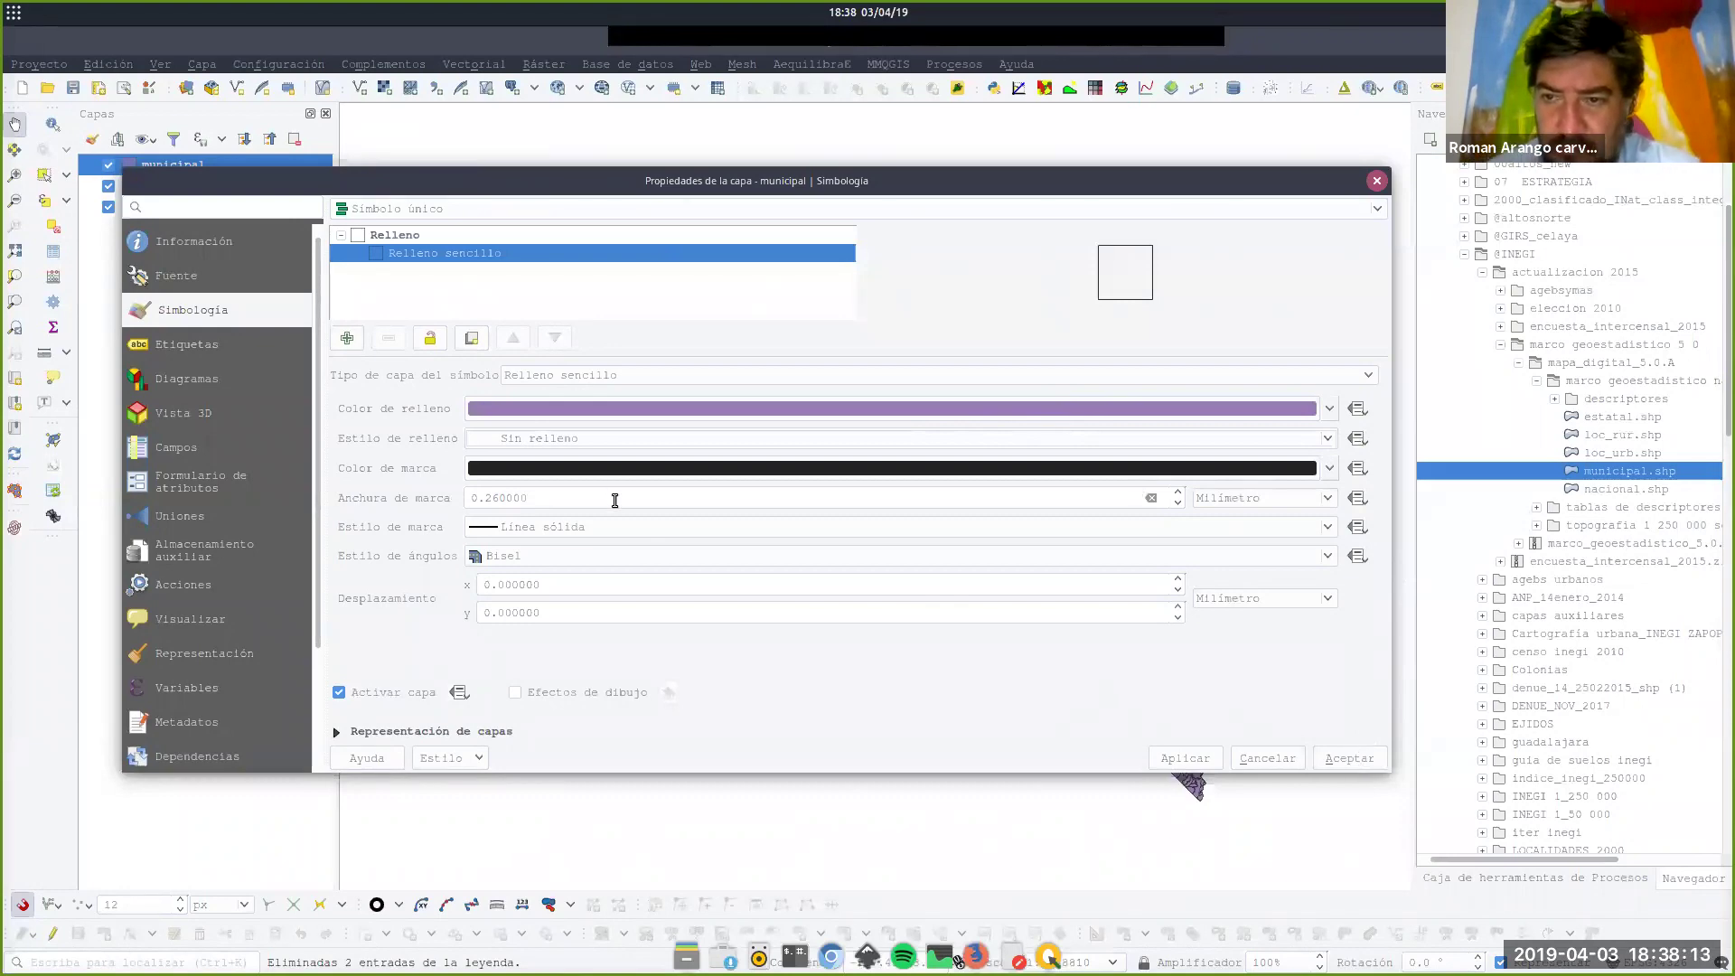
left_click(1352, 758)
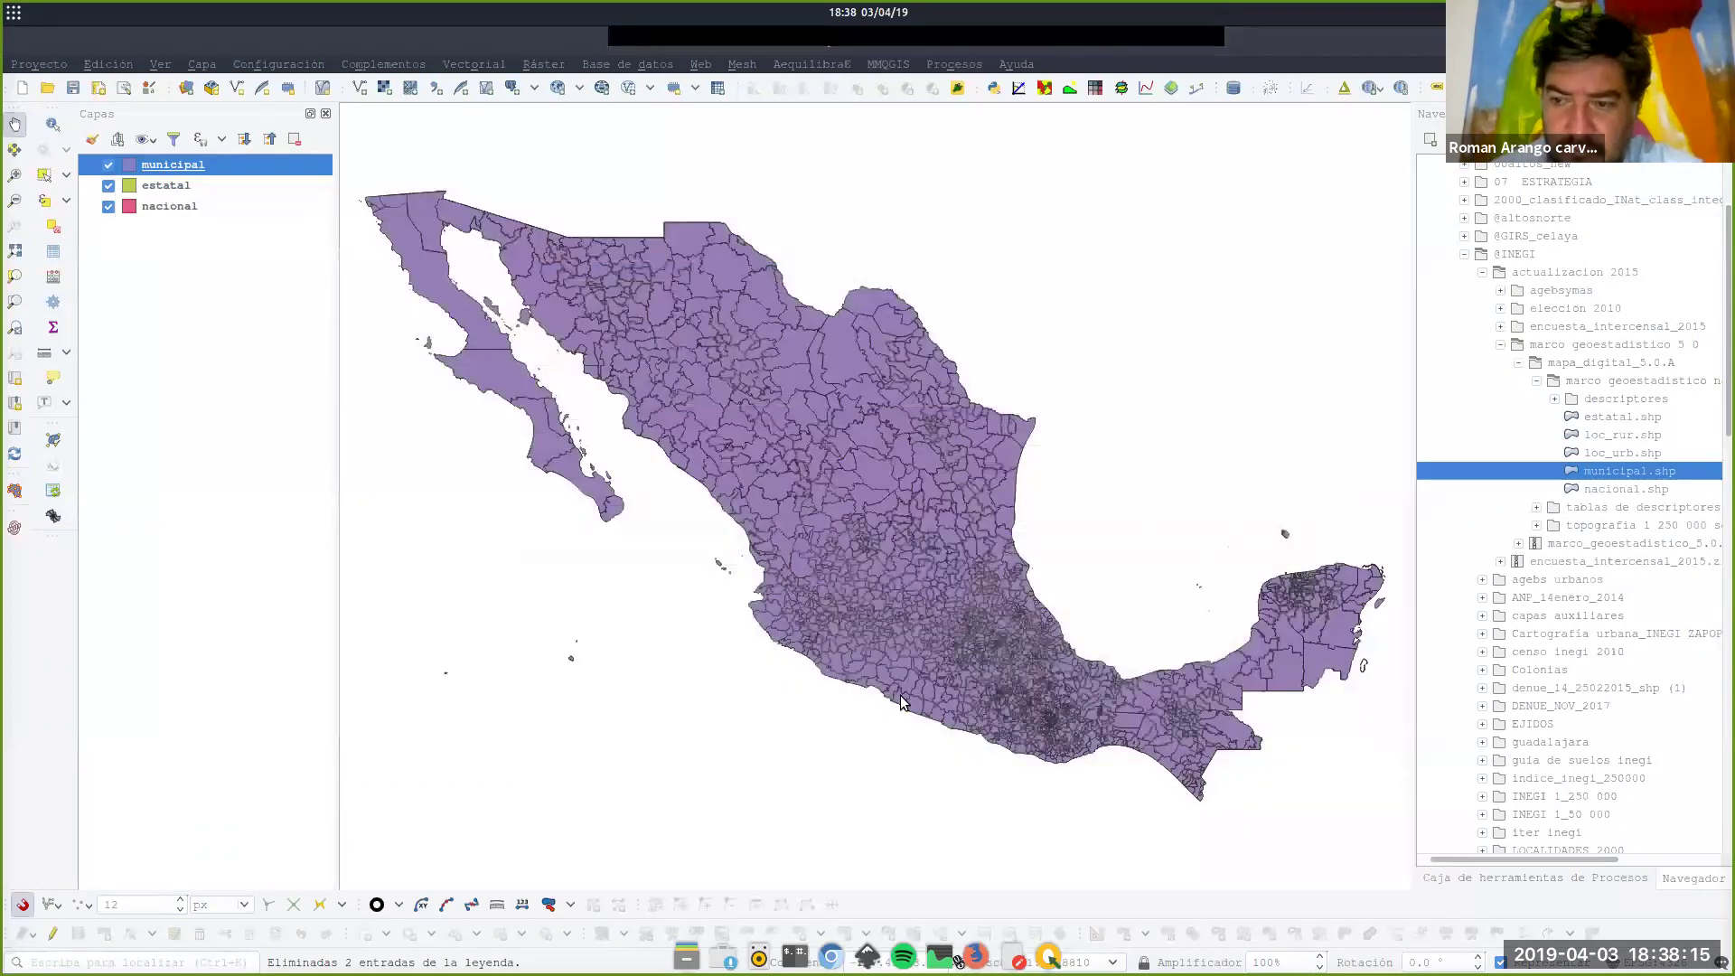
Set the estatal layer's simple fill style to Sin relleno.
left_click(161, 190)
double_click(156, 192)
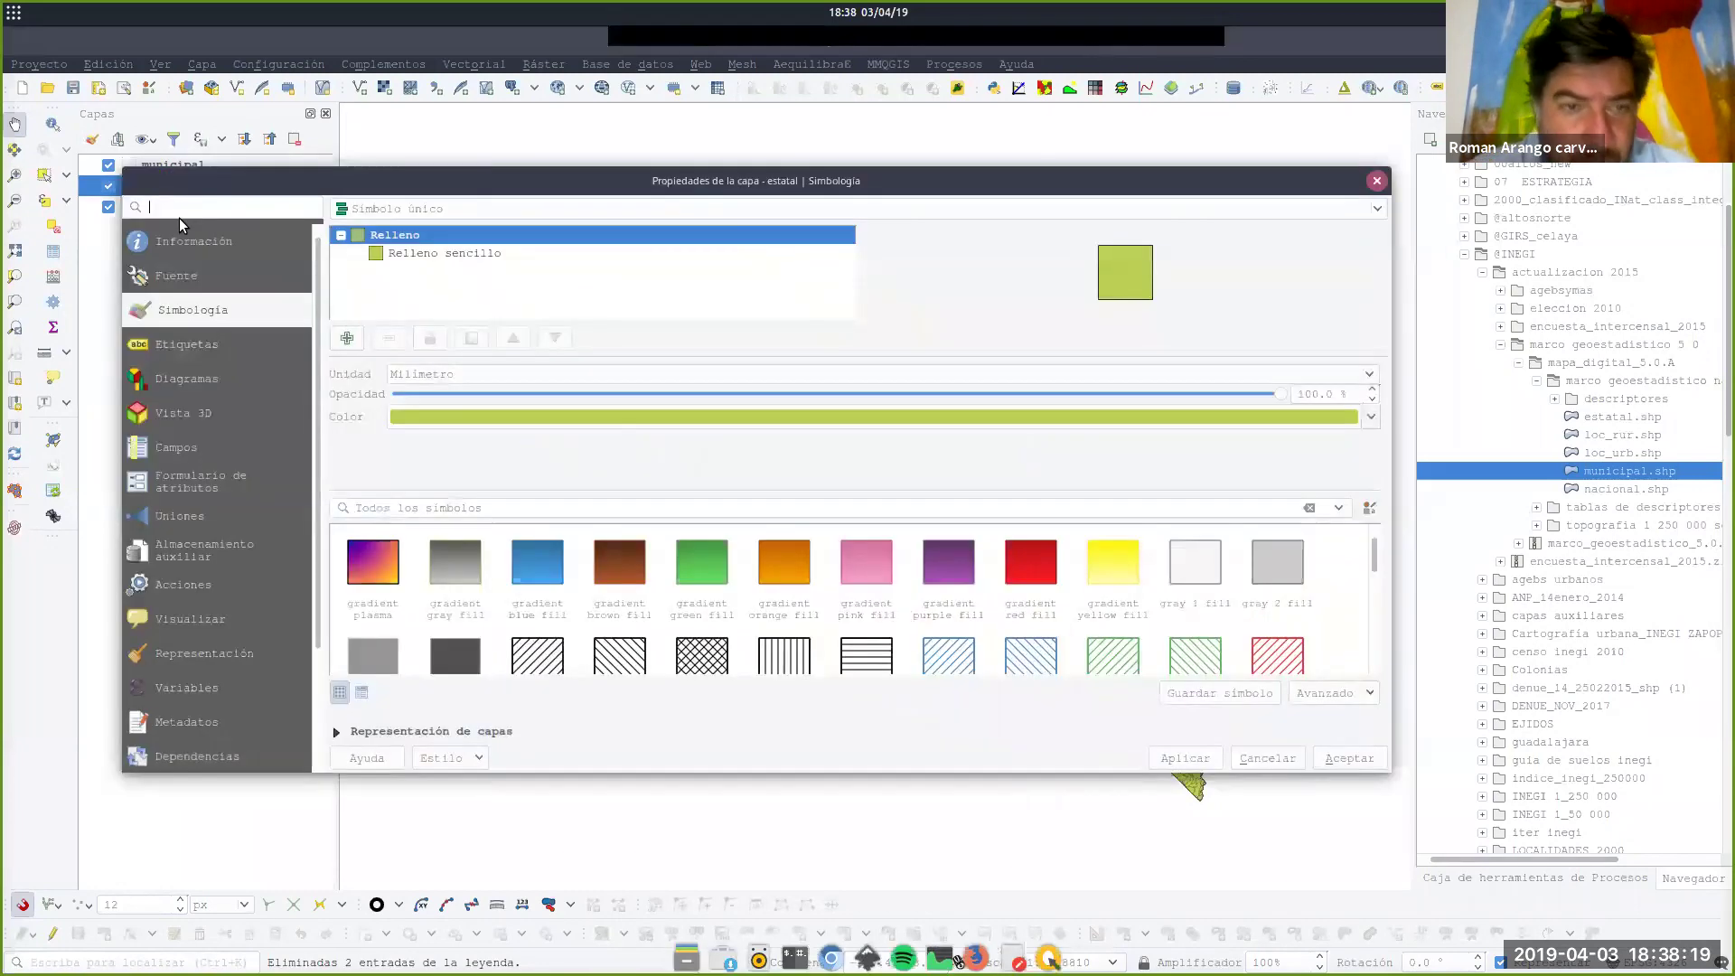
left_click(446, 255)
left_click(651, 376)
left_click(654, 378)
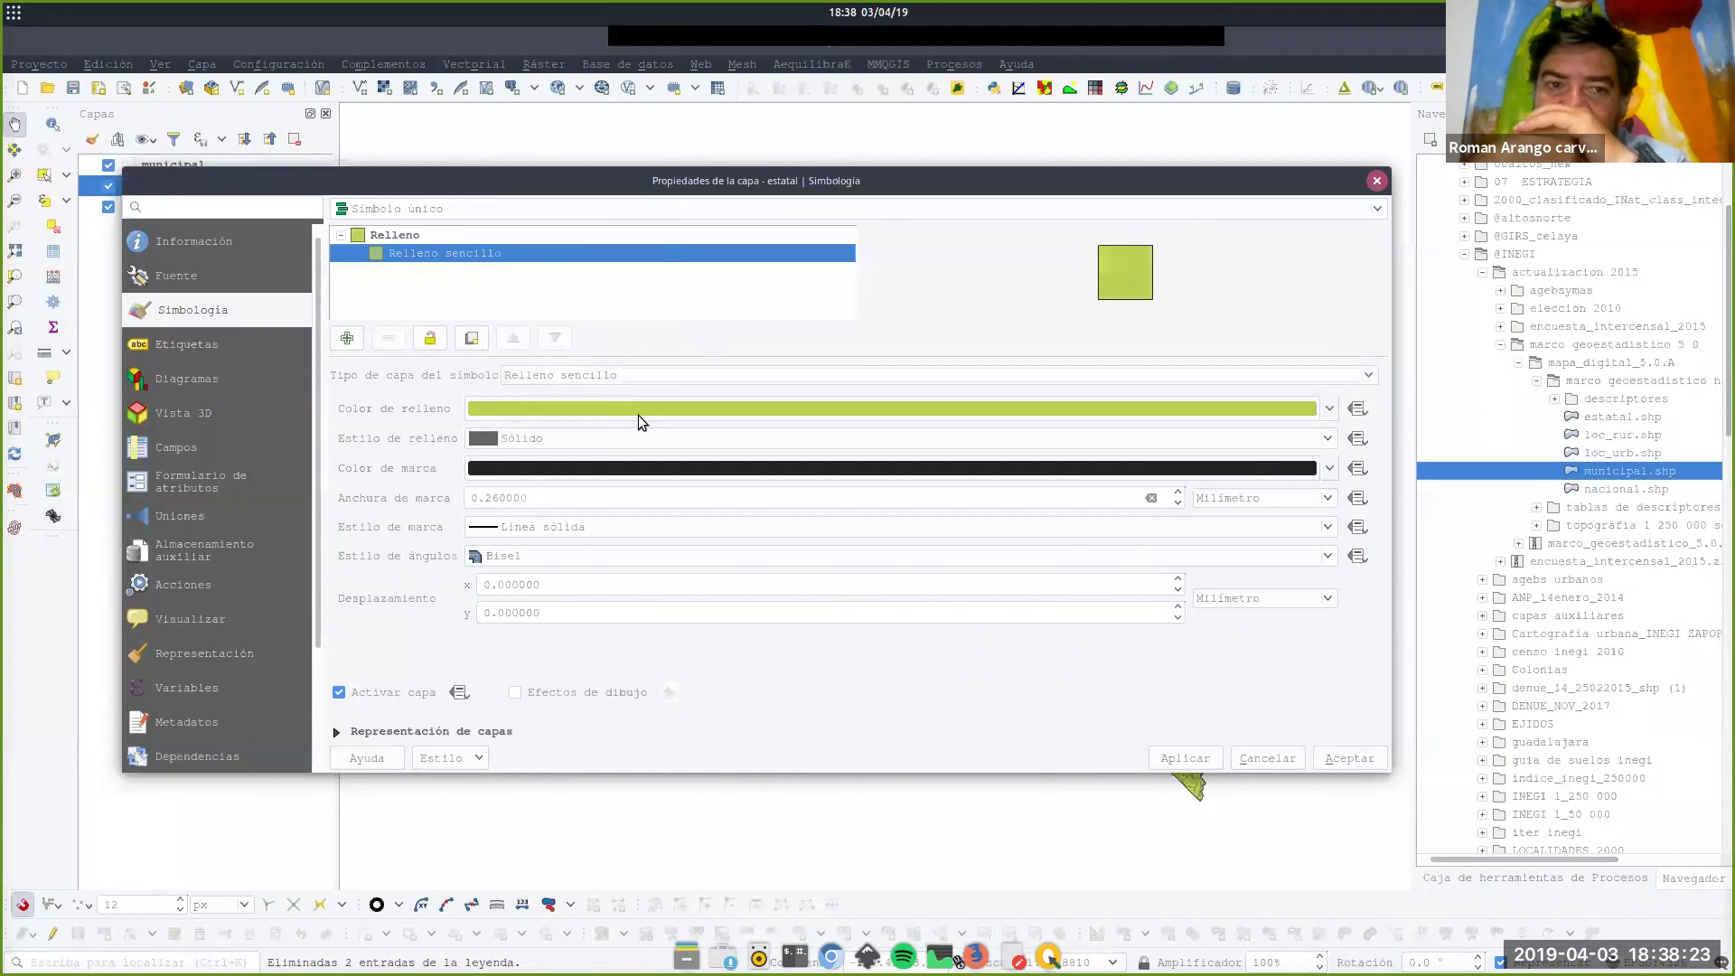
left_click(616, 433)
left_click(573, 465)
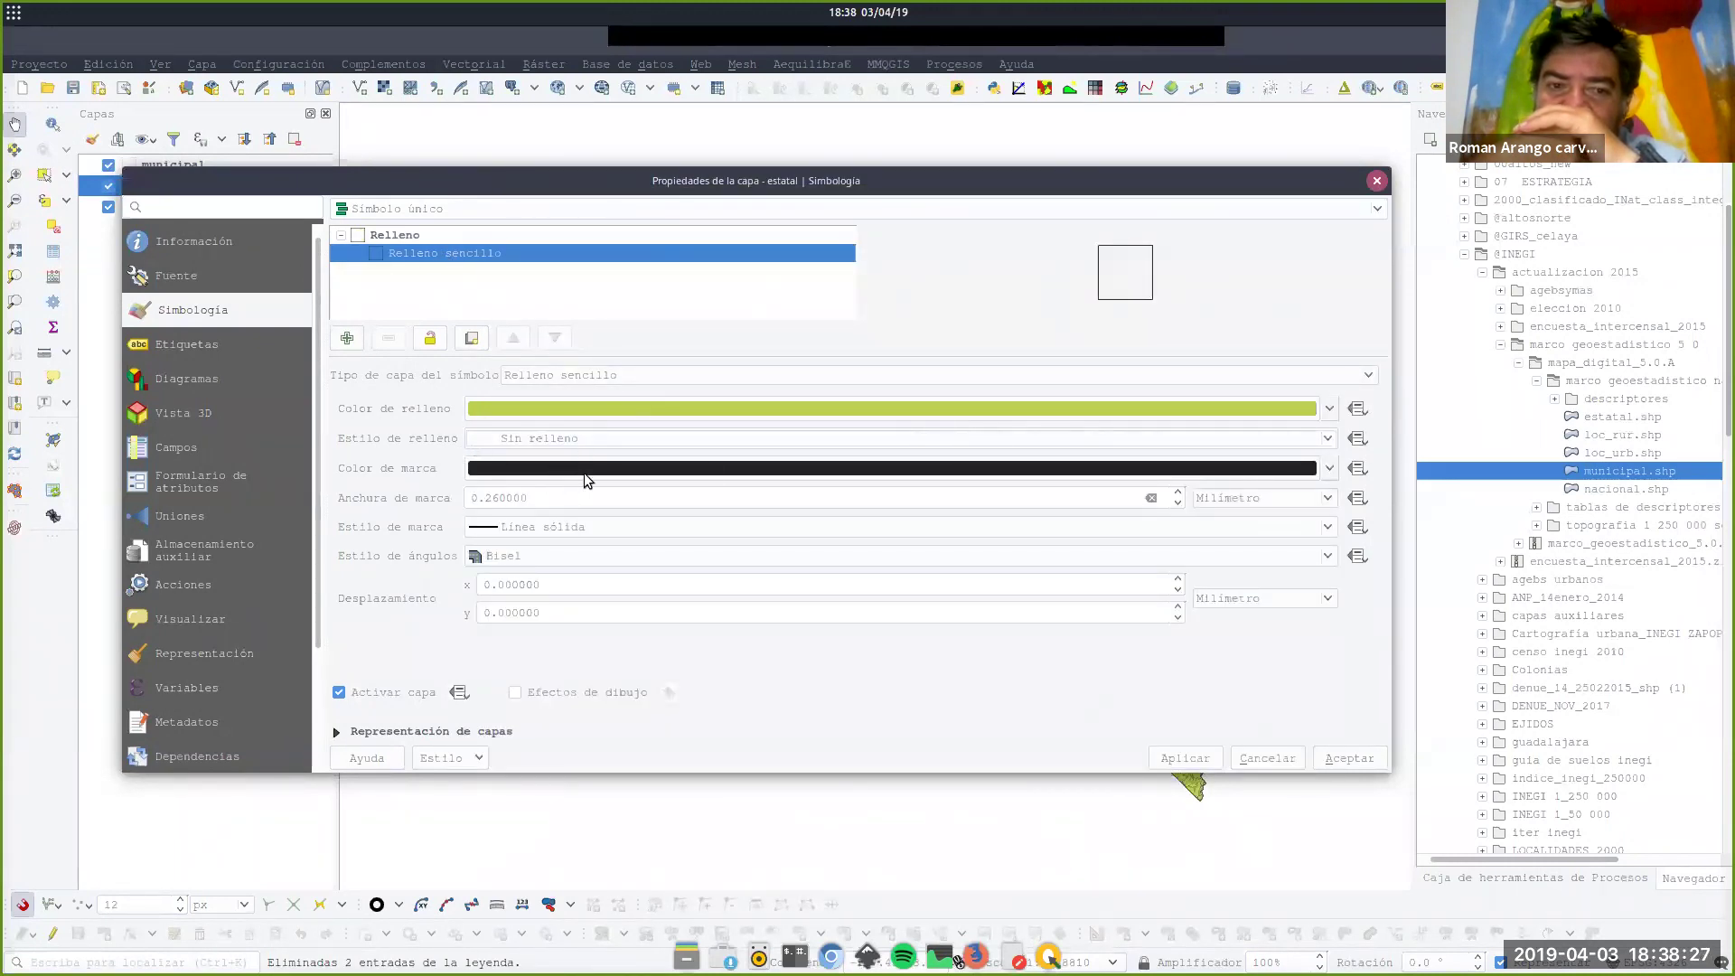
Give the estatal layer a dark purple outline with a stroke width of 0.46 mm and accept the symbology.
left_click(1329, 468)
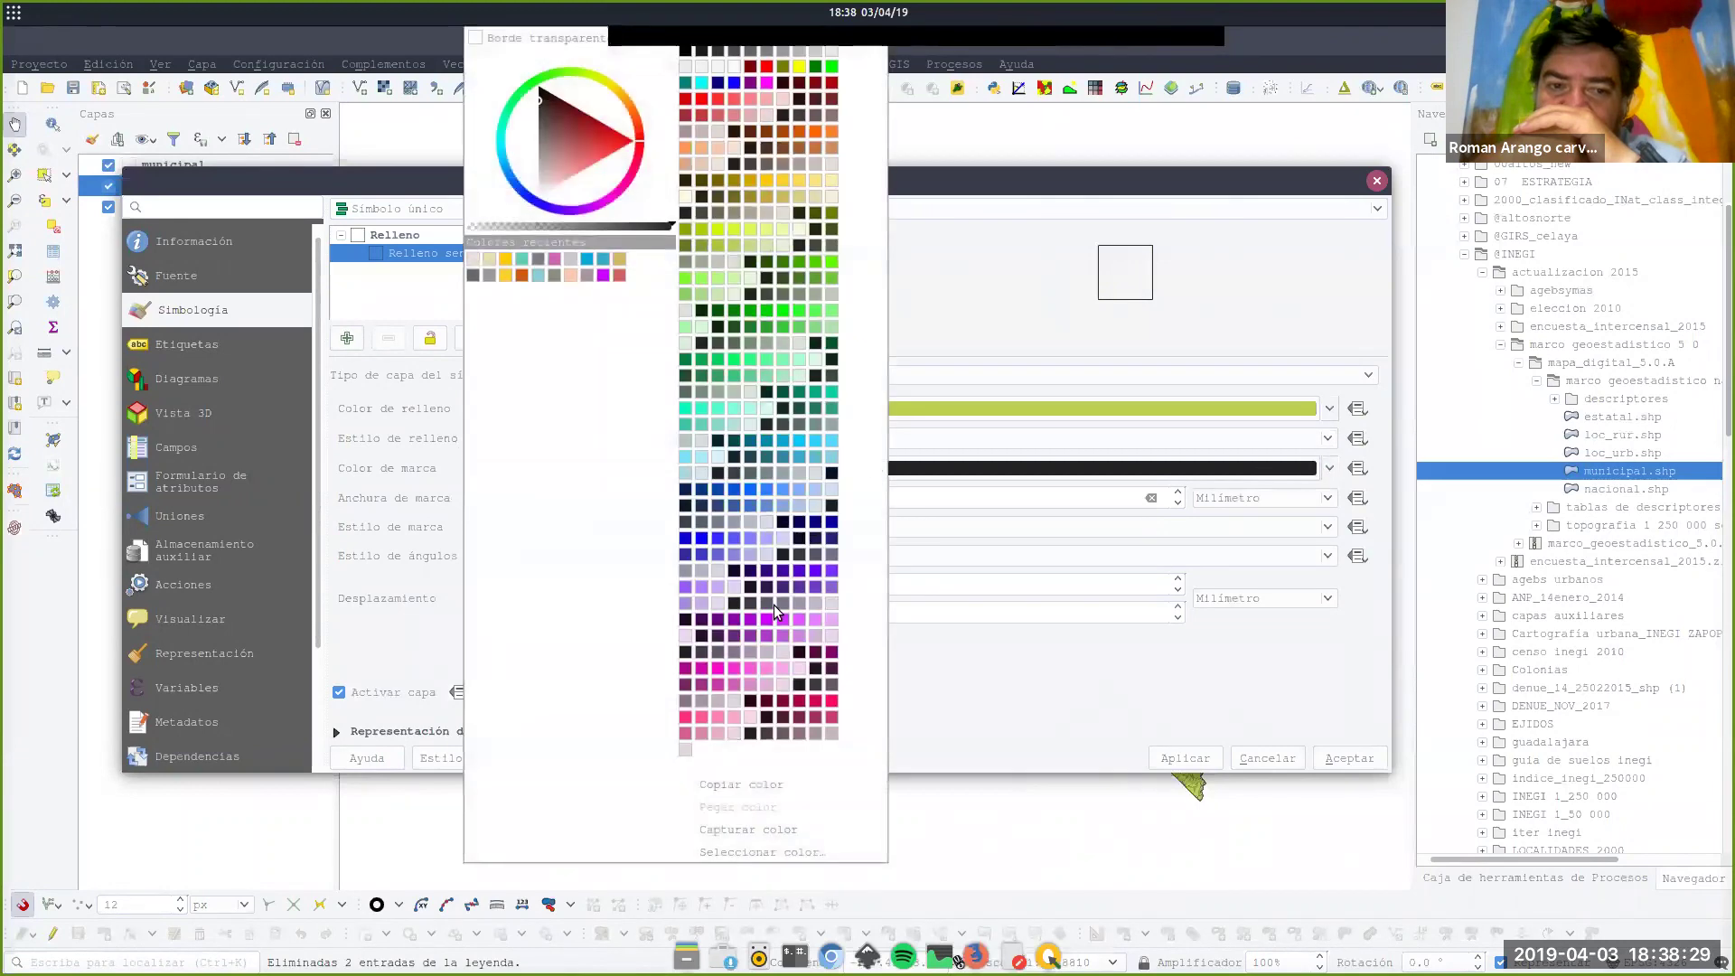
left_click(831, 650)
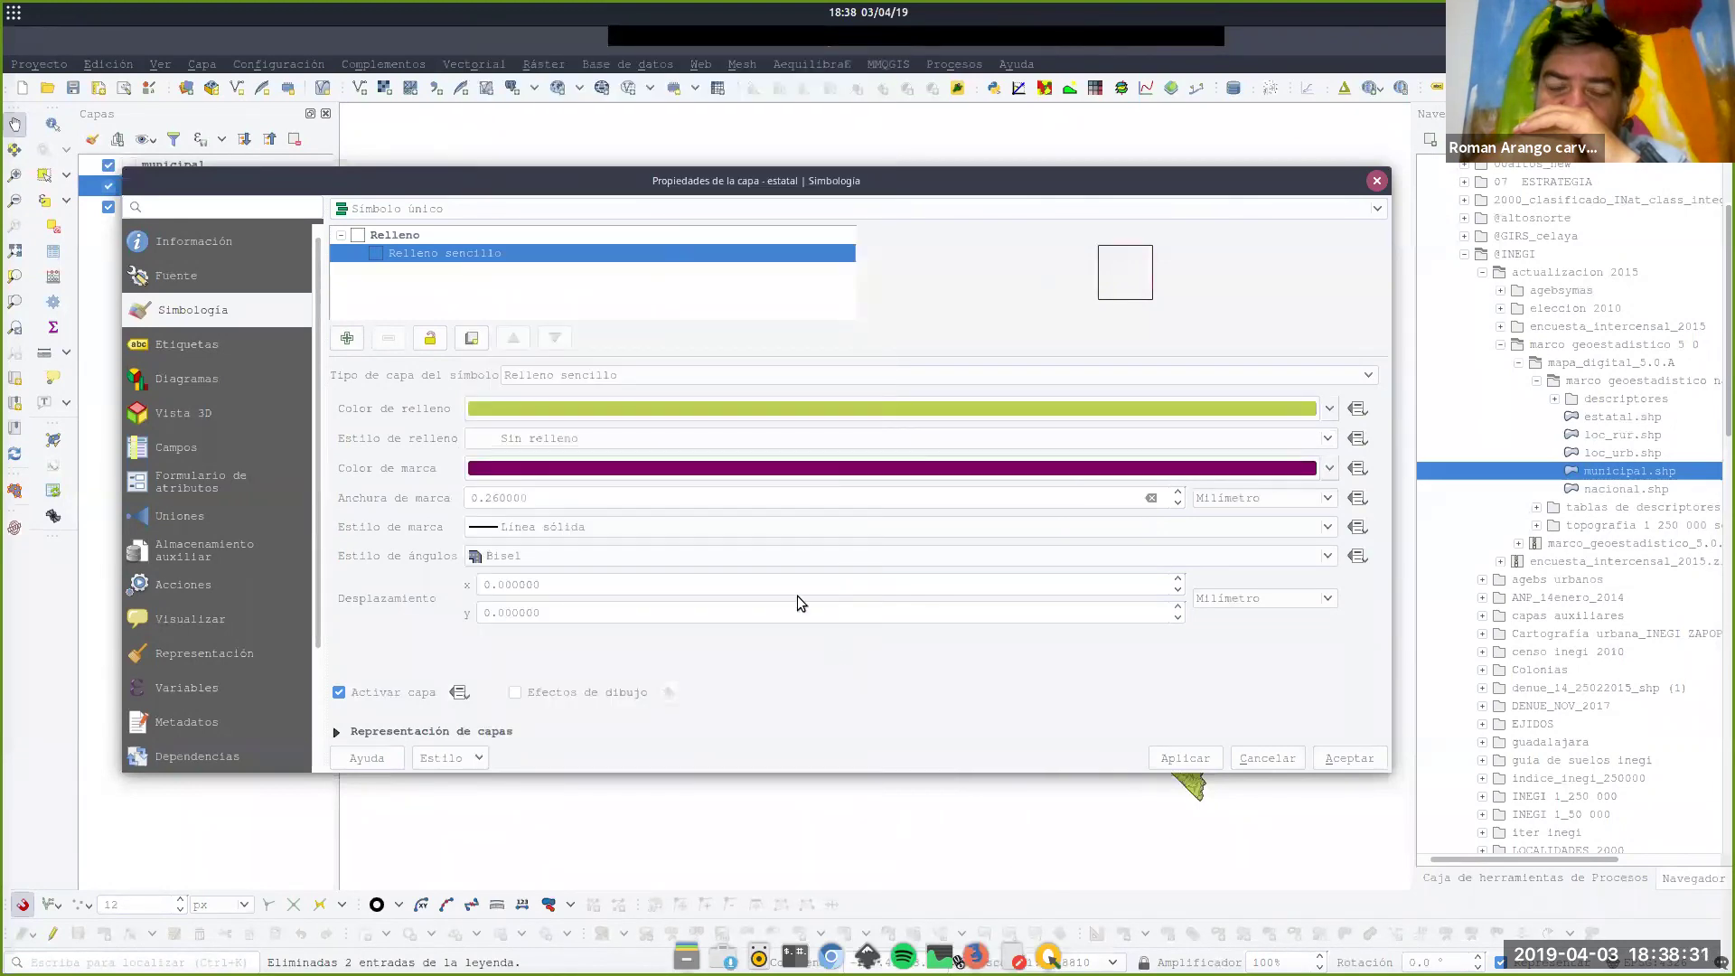
scroll(614, 503, "up", 1)
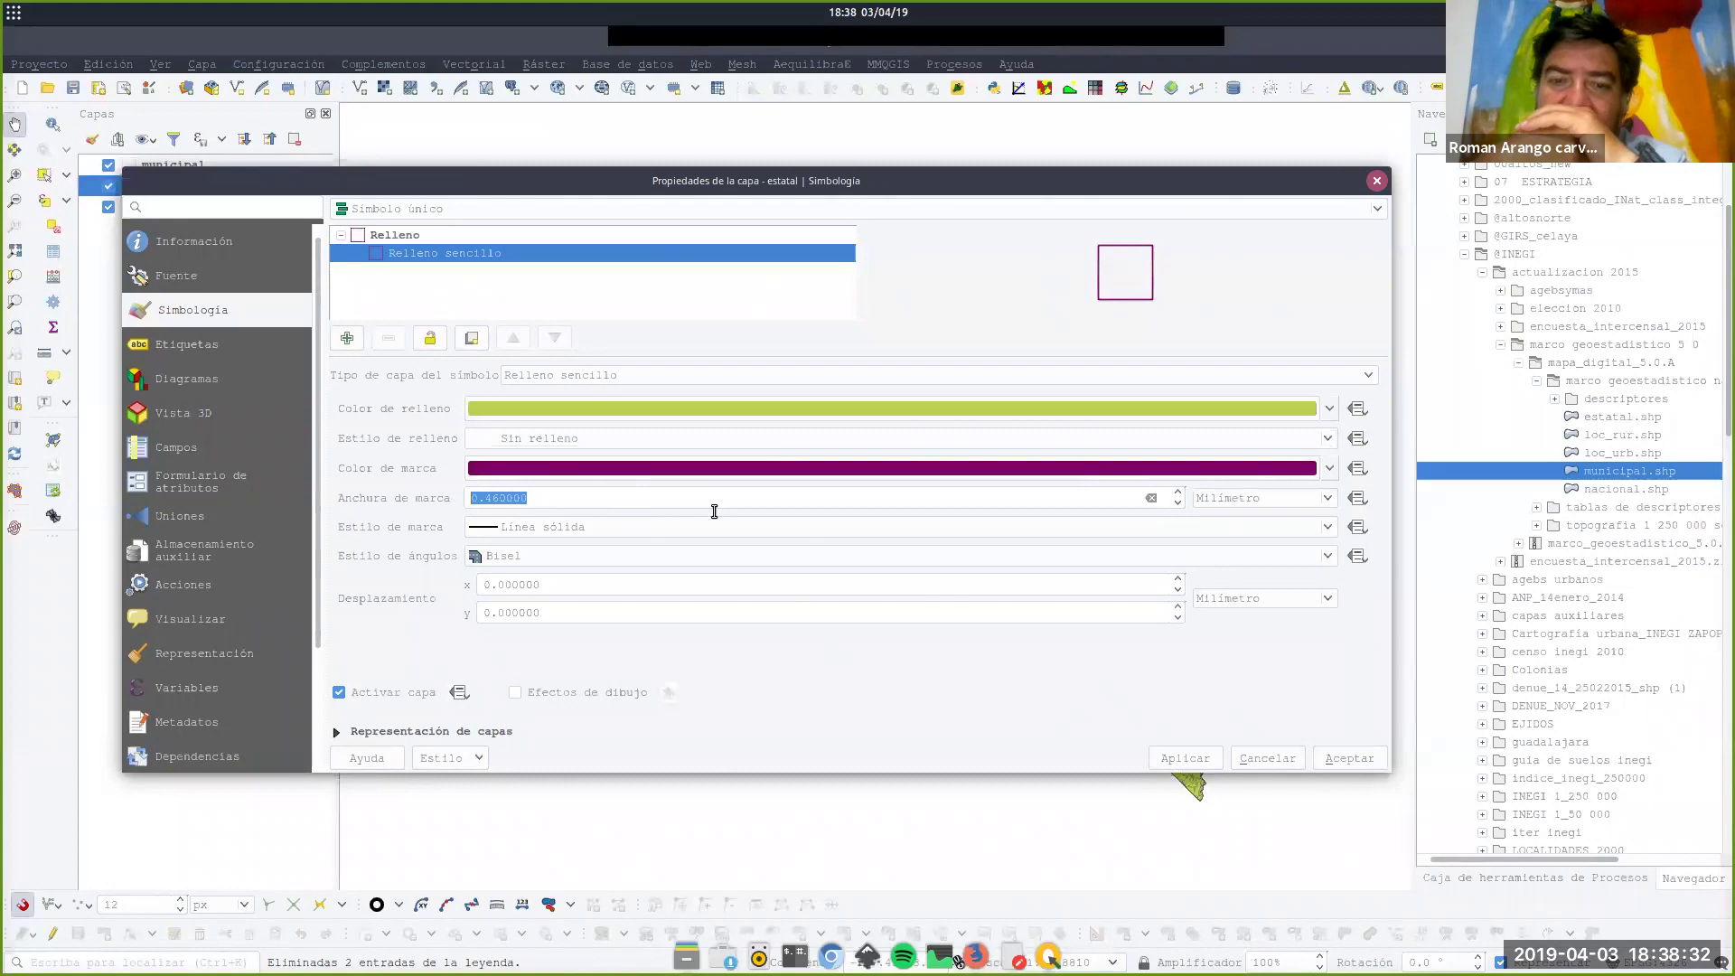
left_click(1326, 755)
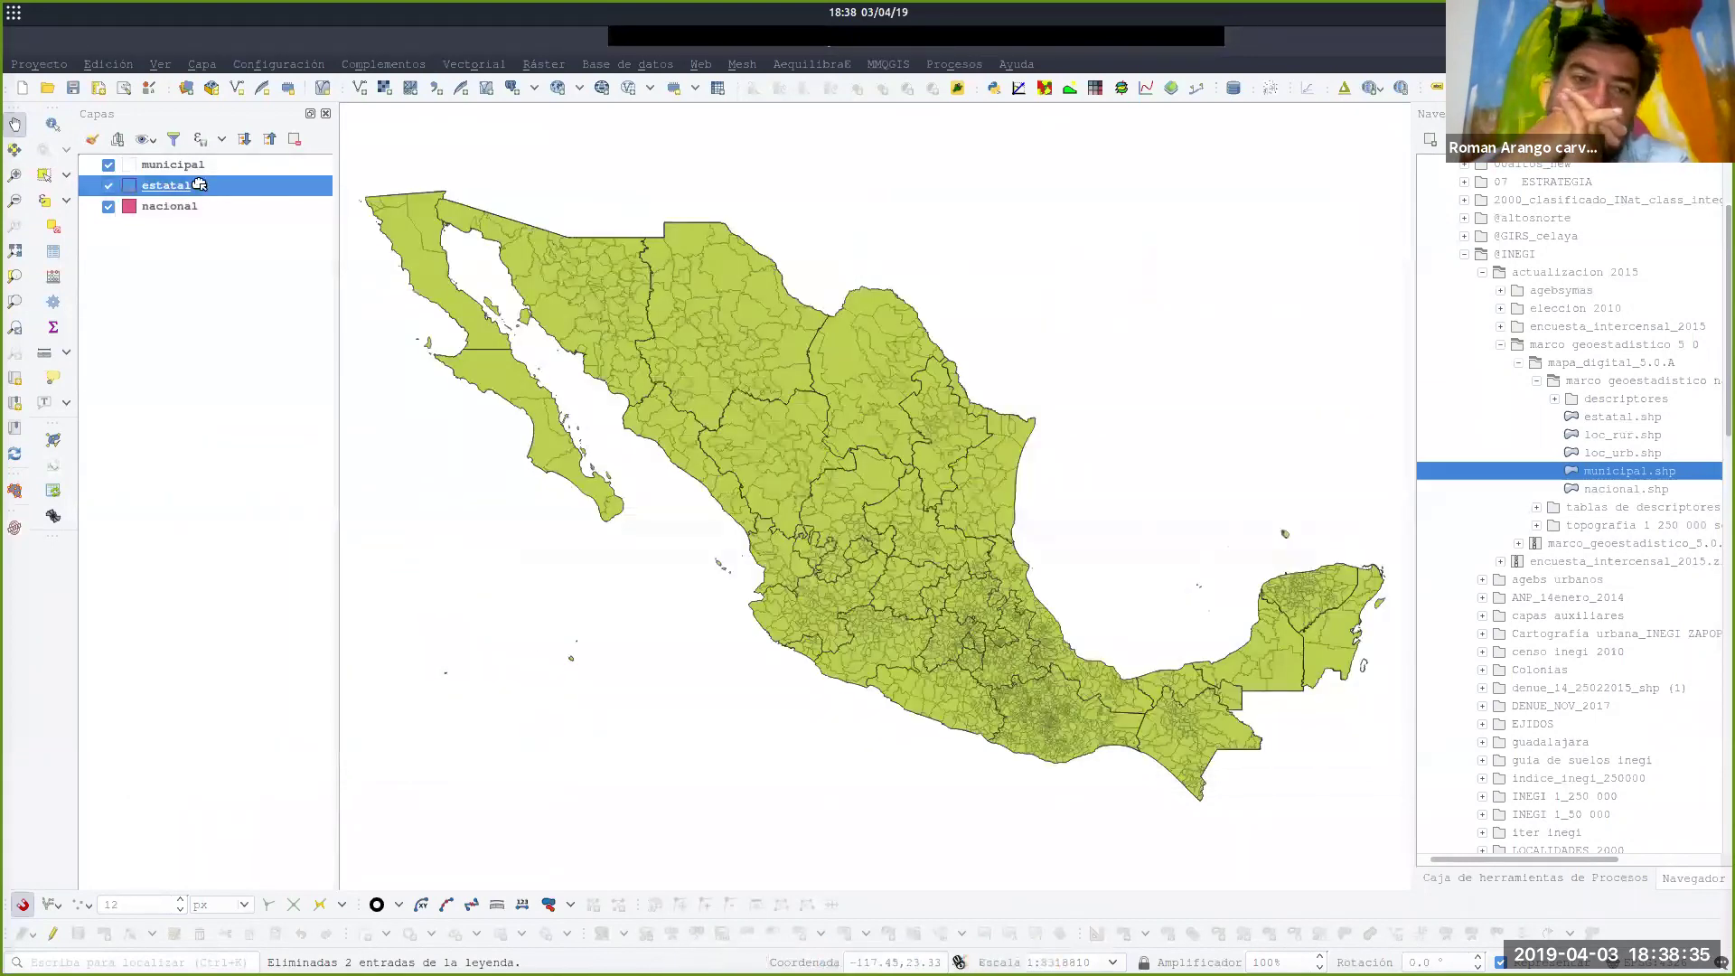
Move the estatal layer above municipal and style the nacional layer with the gray 2 fill symbol.
left_click_drag(197, 185, 212, 165)
left_click(132, 211)
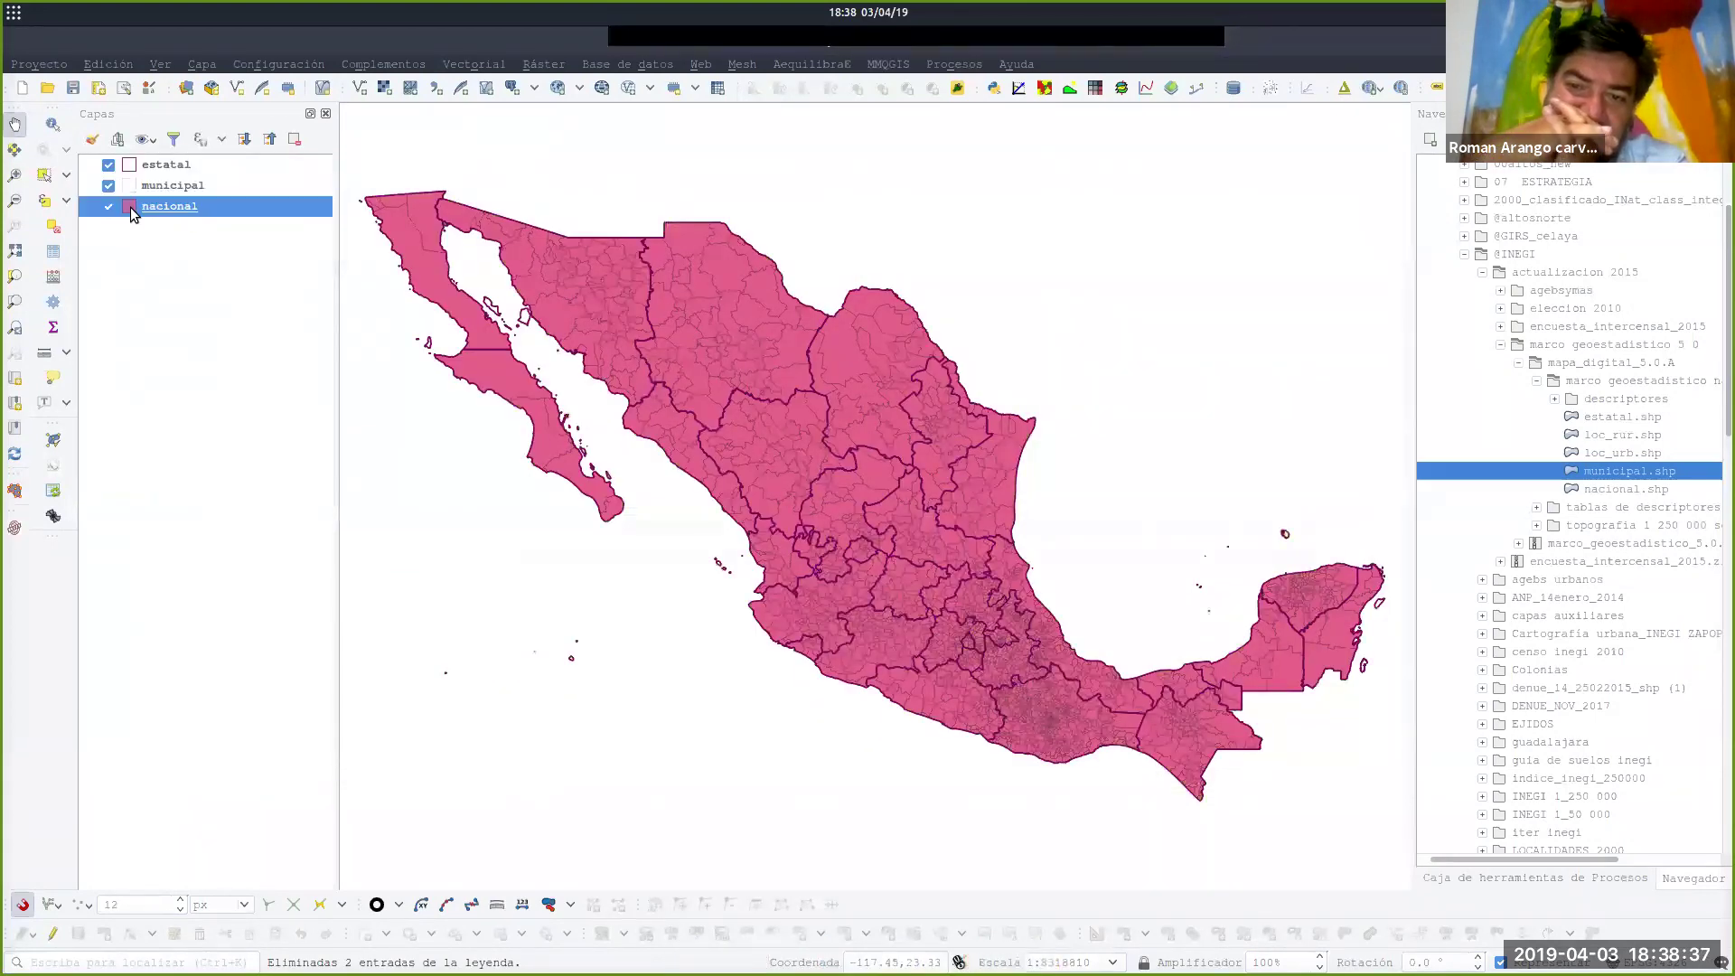
double_click(130, 208)
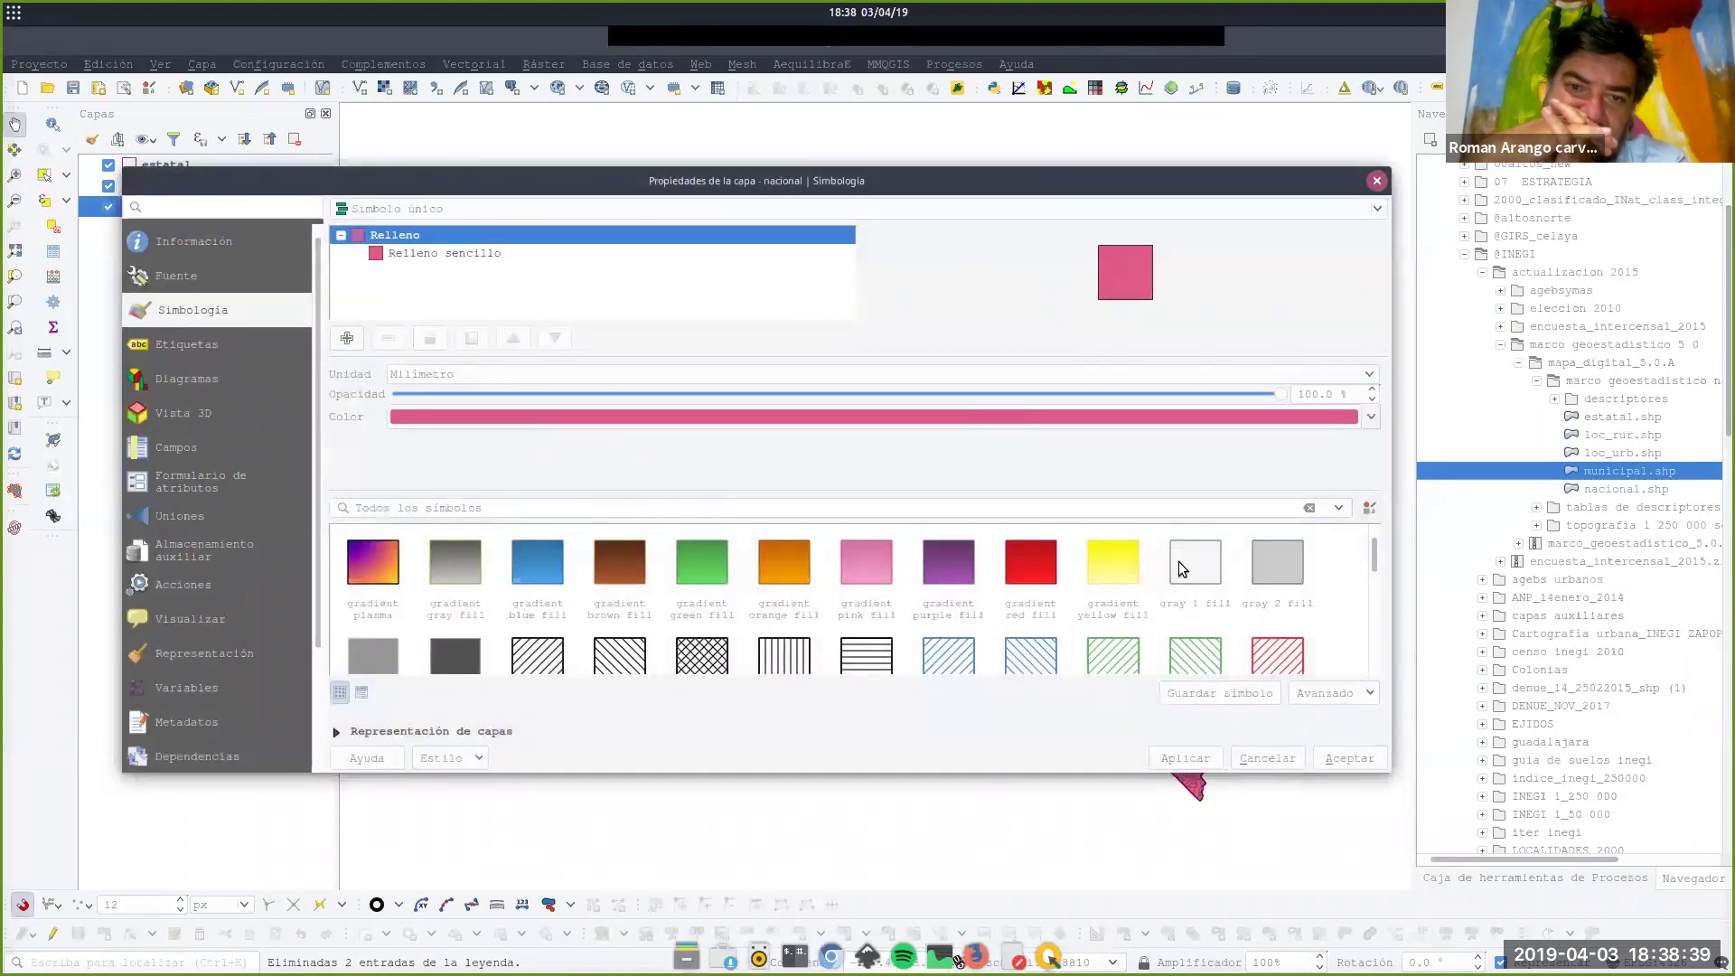
left_click(1277, 562)
left_click(1349, 757)
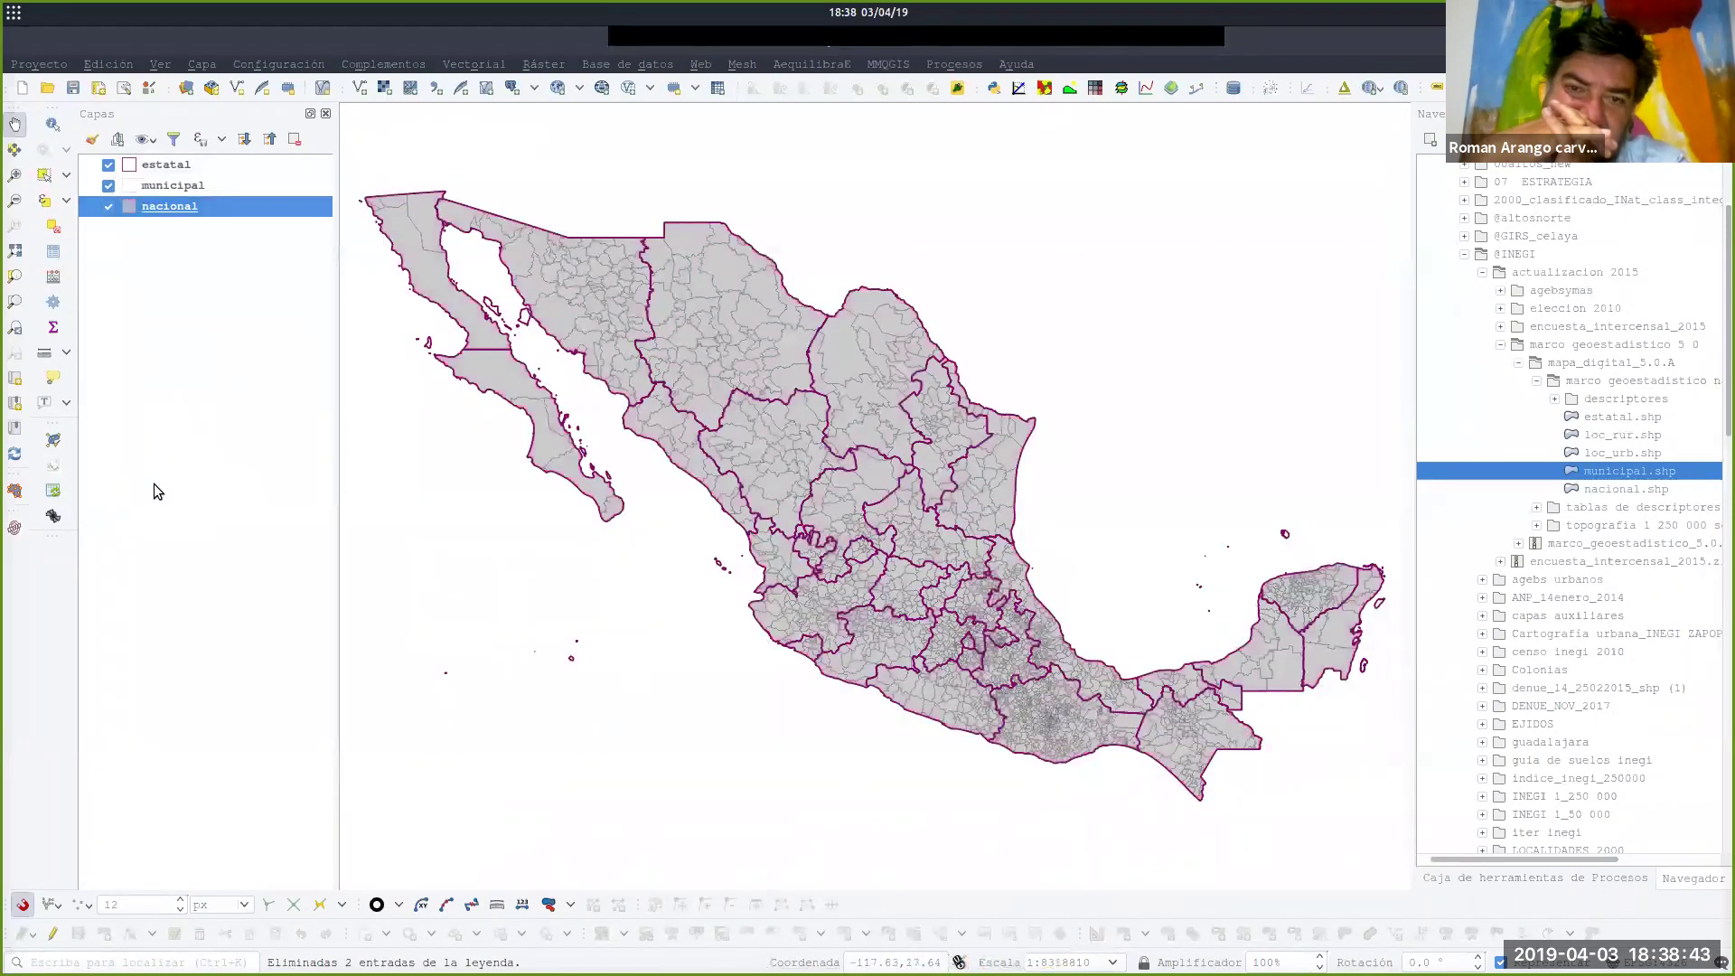
Compare the state and municipal boundaries by hiding and reshowing the estatal and municipal layers one at a time.
scroll(830, 625, "up", 1)
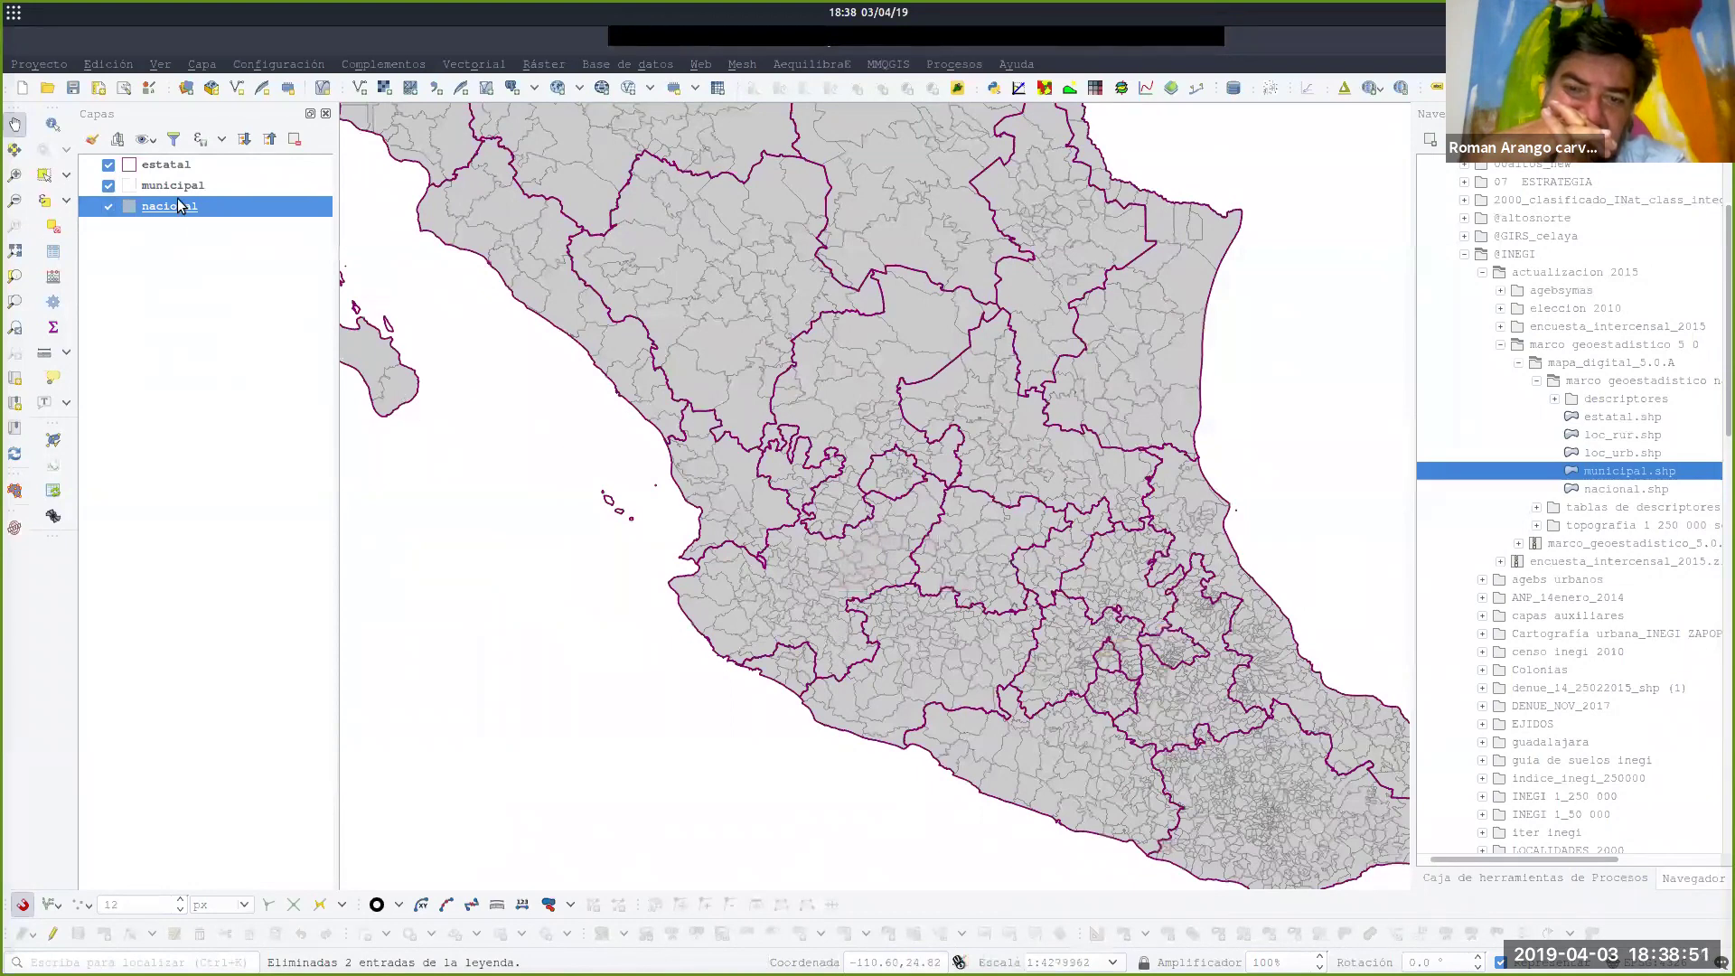
left_click(108, 165)
left_click(109, 165)
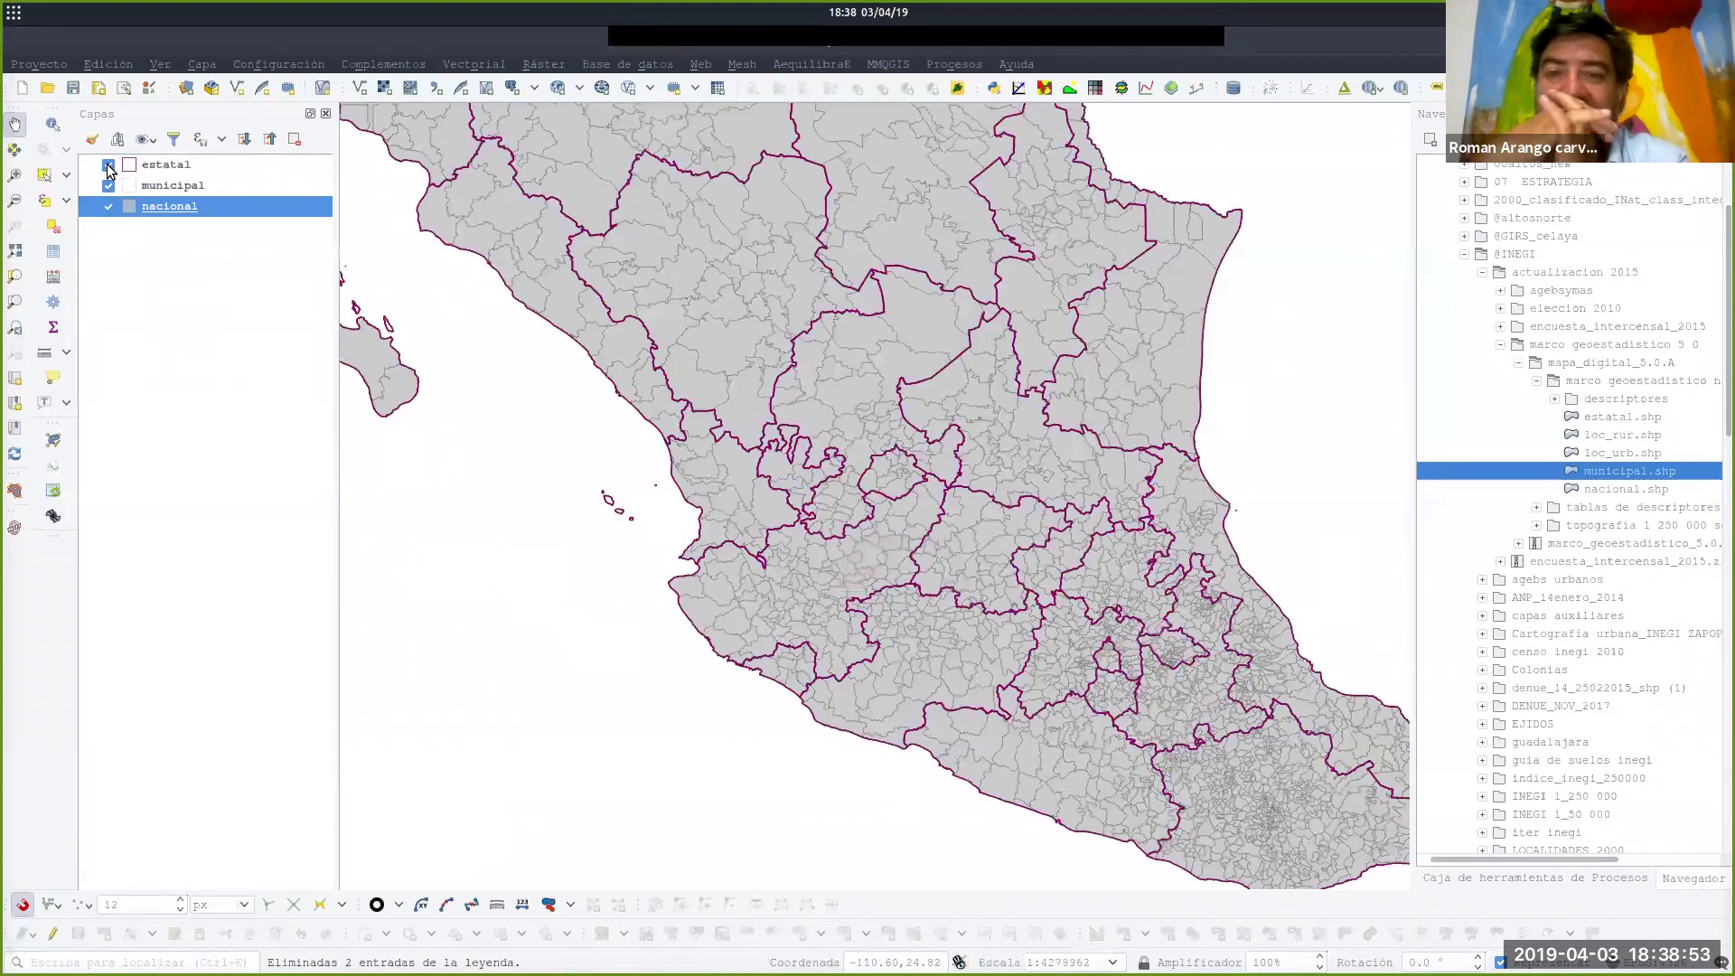
left_click(108, 185)
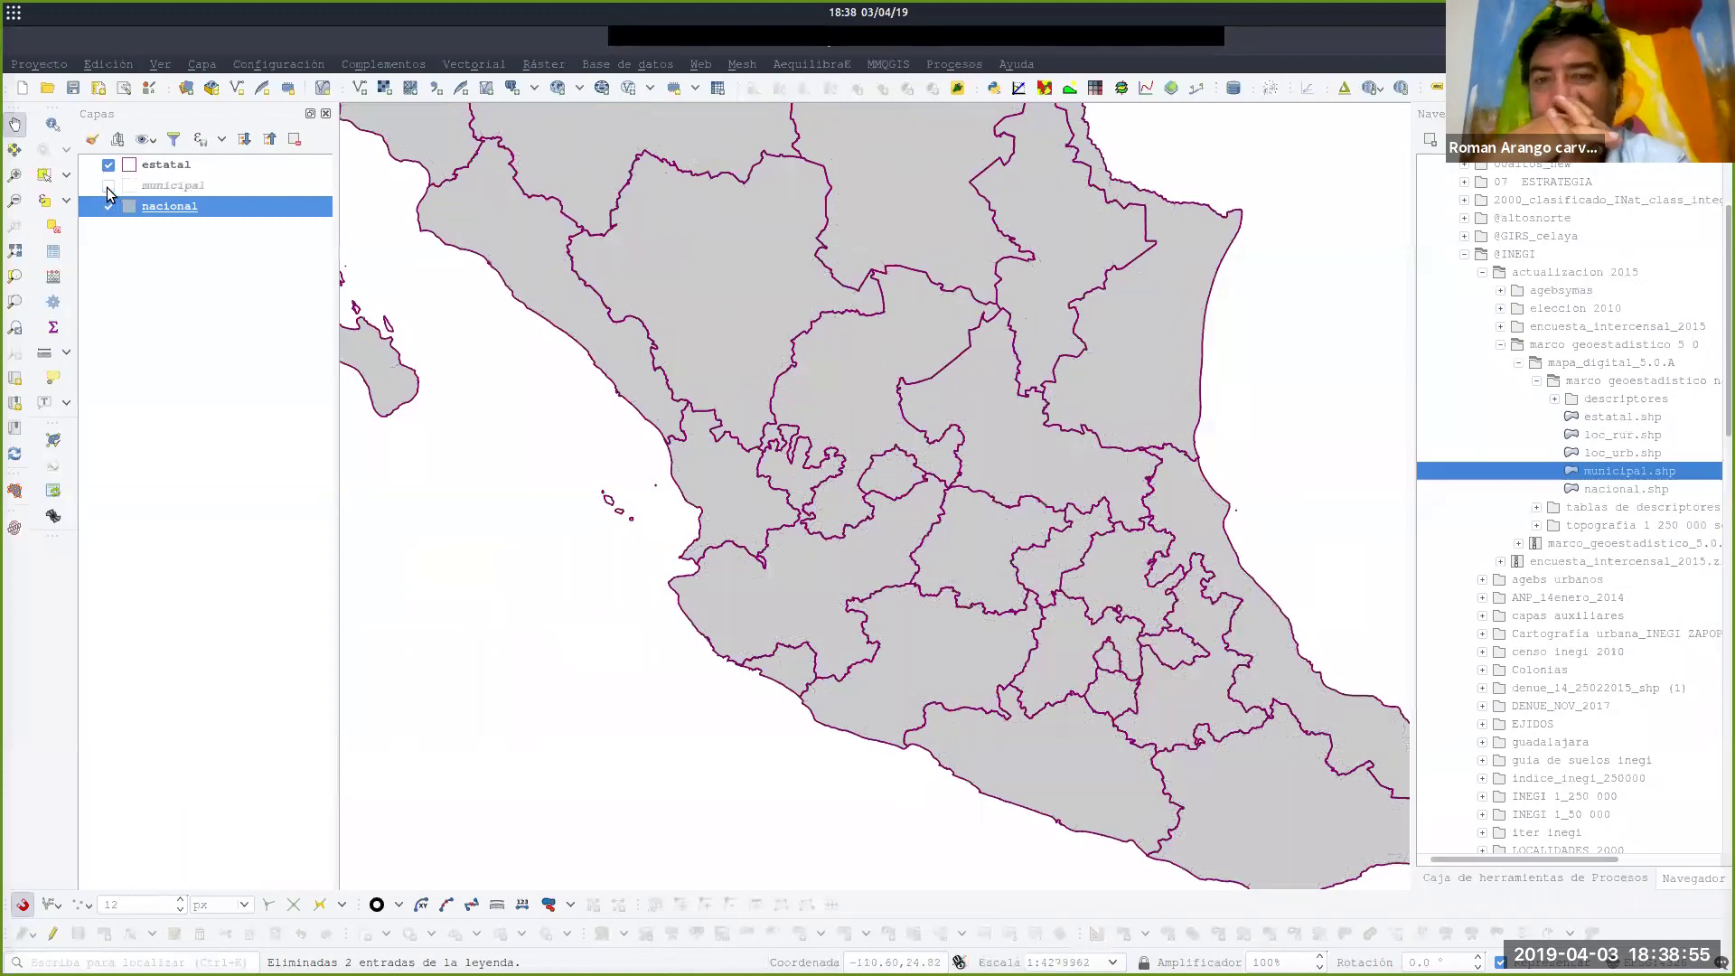
left_click(109, 186)
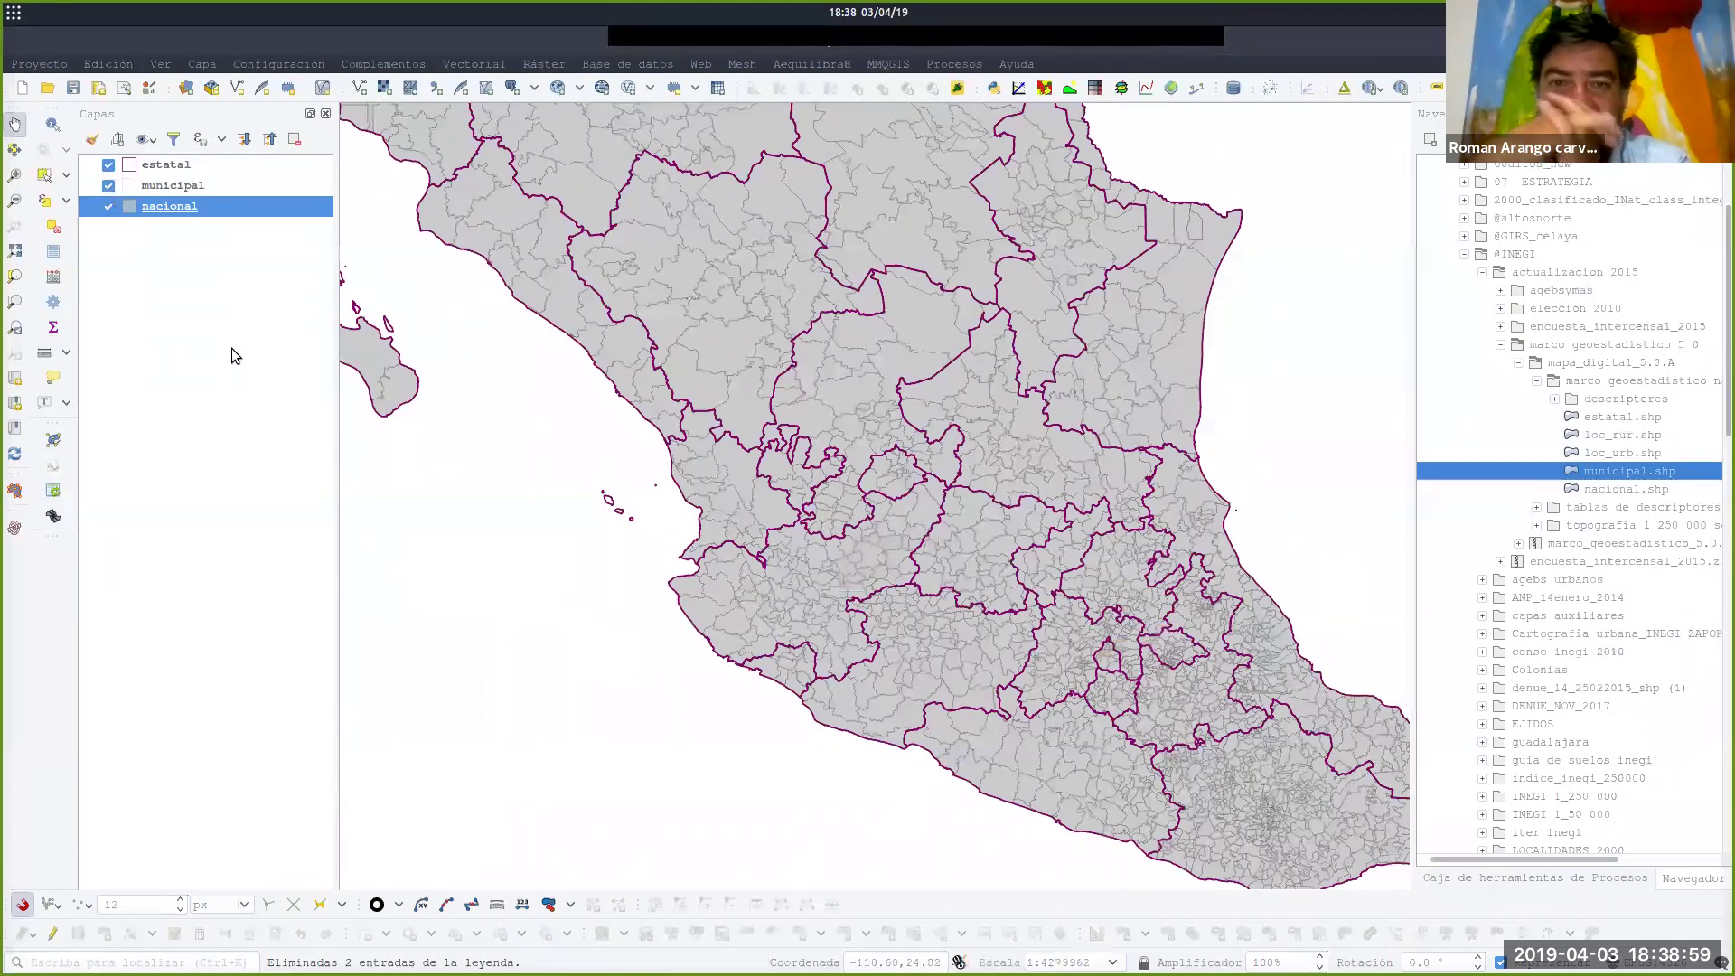
left_click(232, 335)
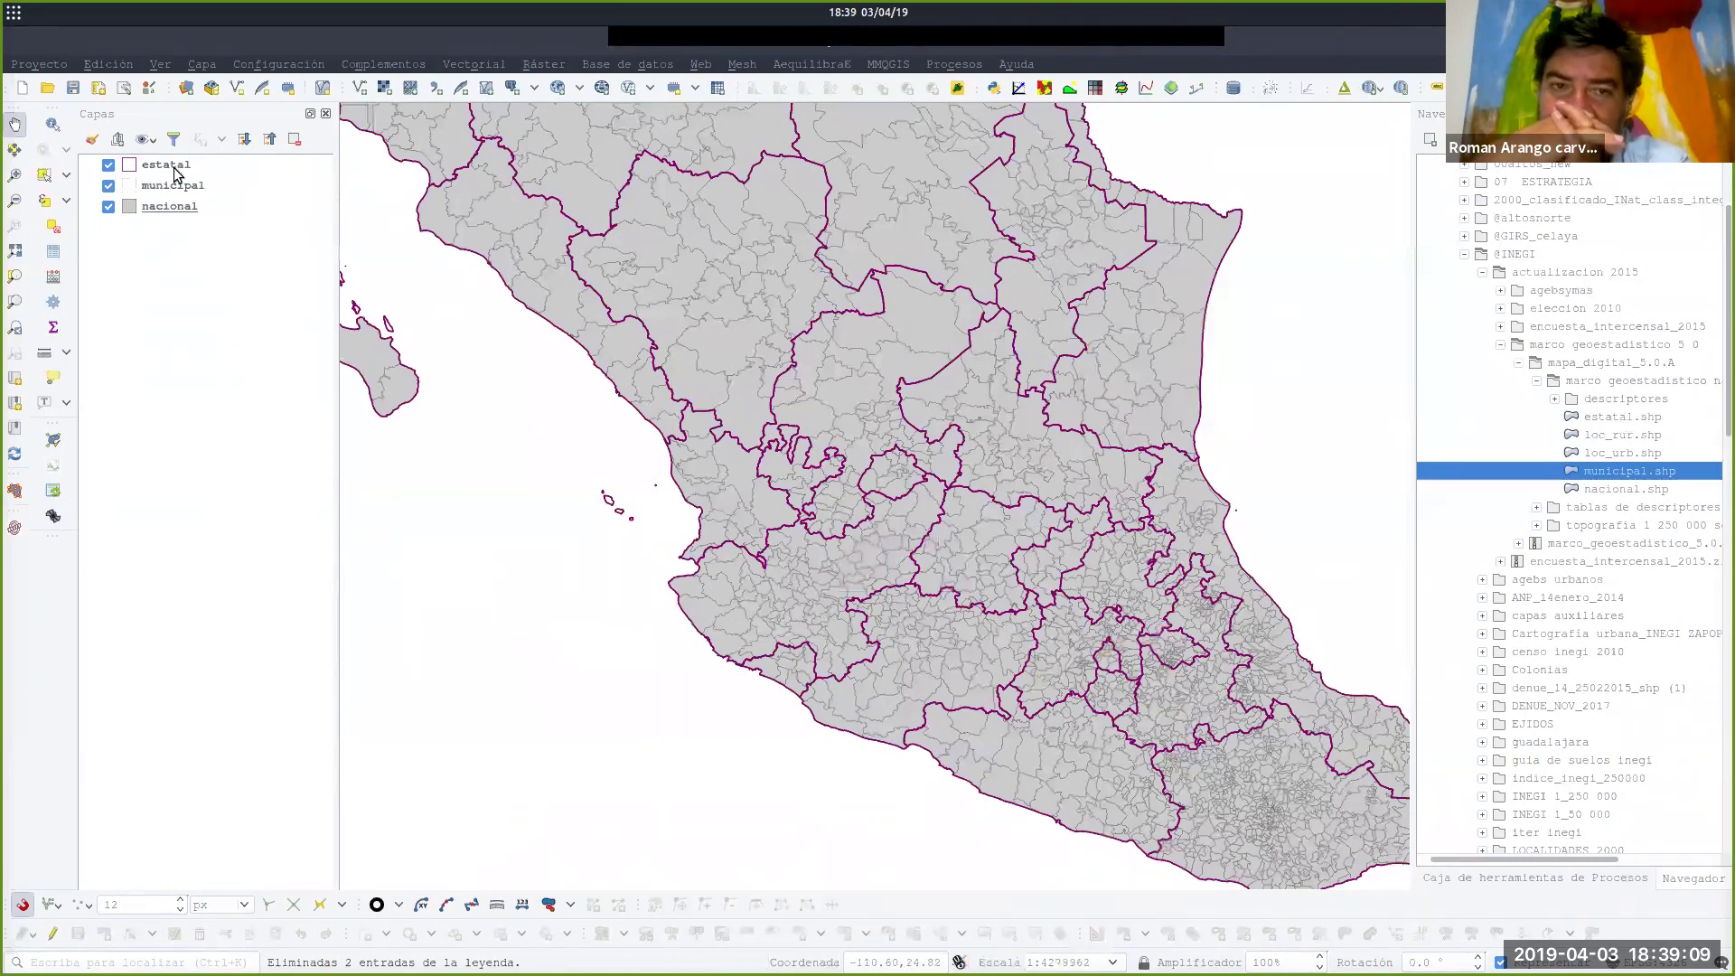
Start exporting the nacional layer as a GeoPackage, with marco_geo in the Documentos folder as the target file.
left_click(183, 210)
right_click(183, 214)
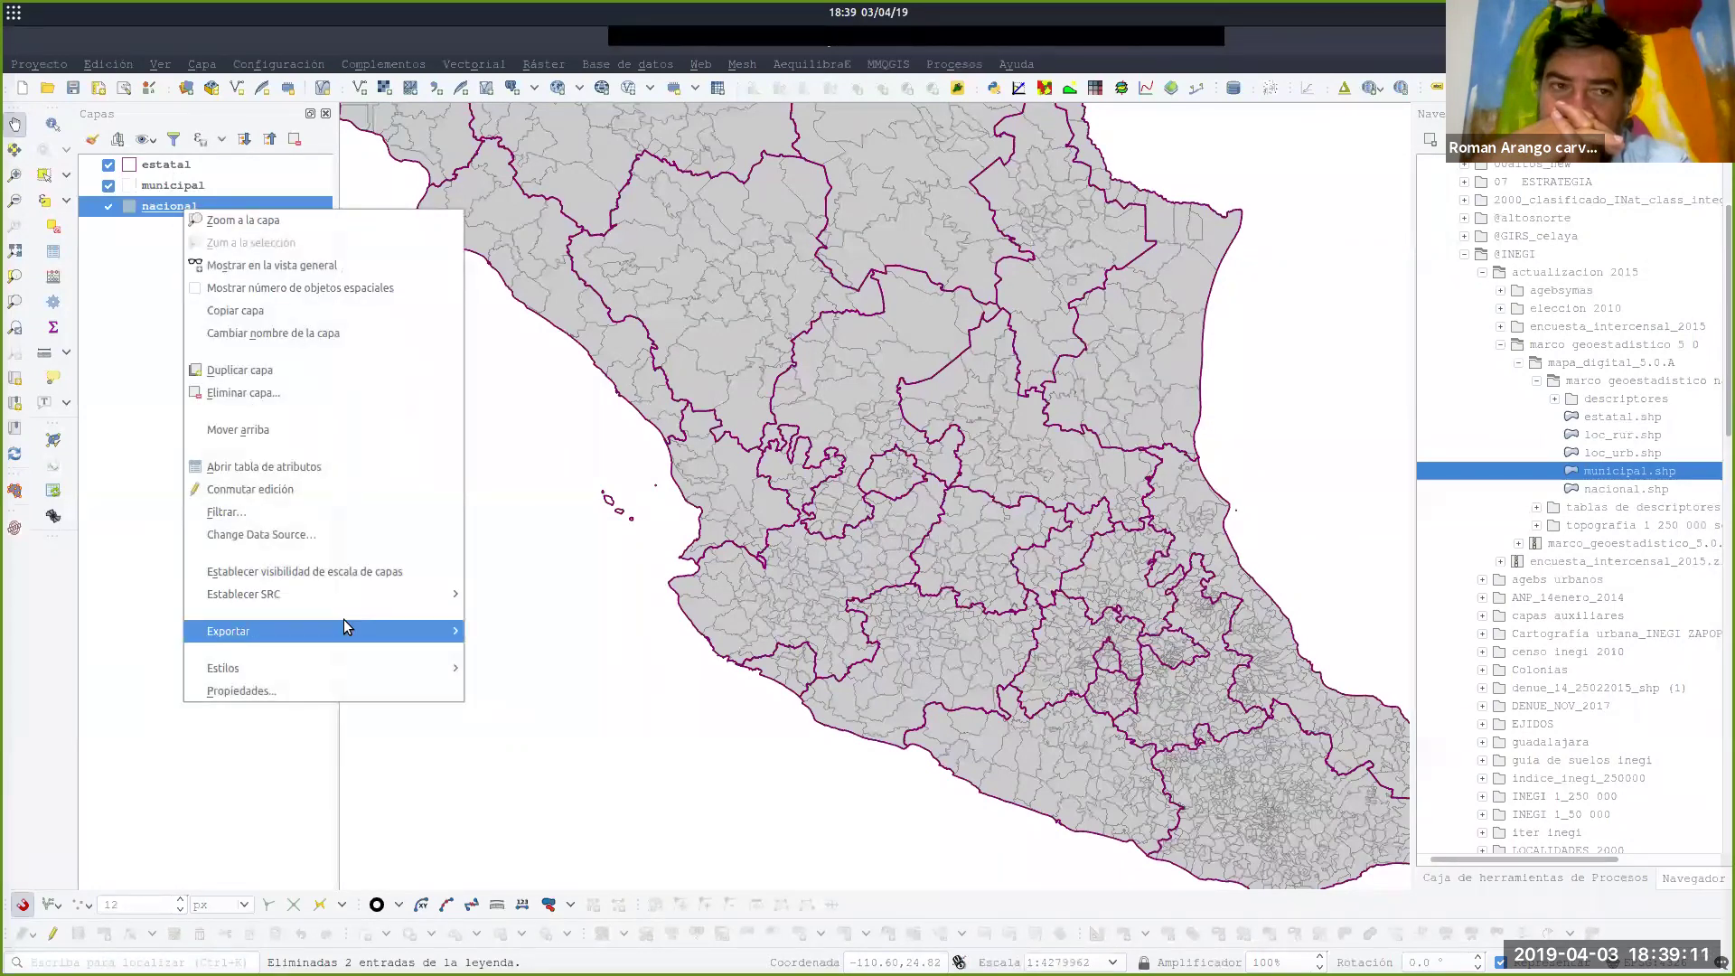
mouse_move(341, 627)
left_click(550, 632)
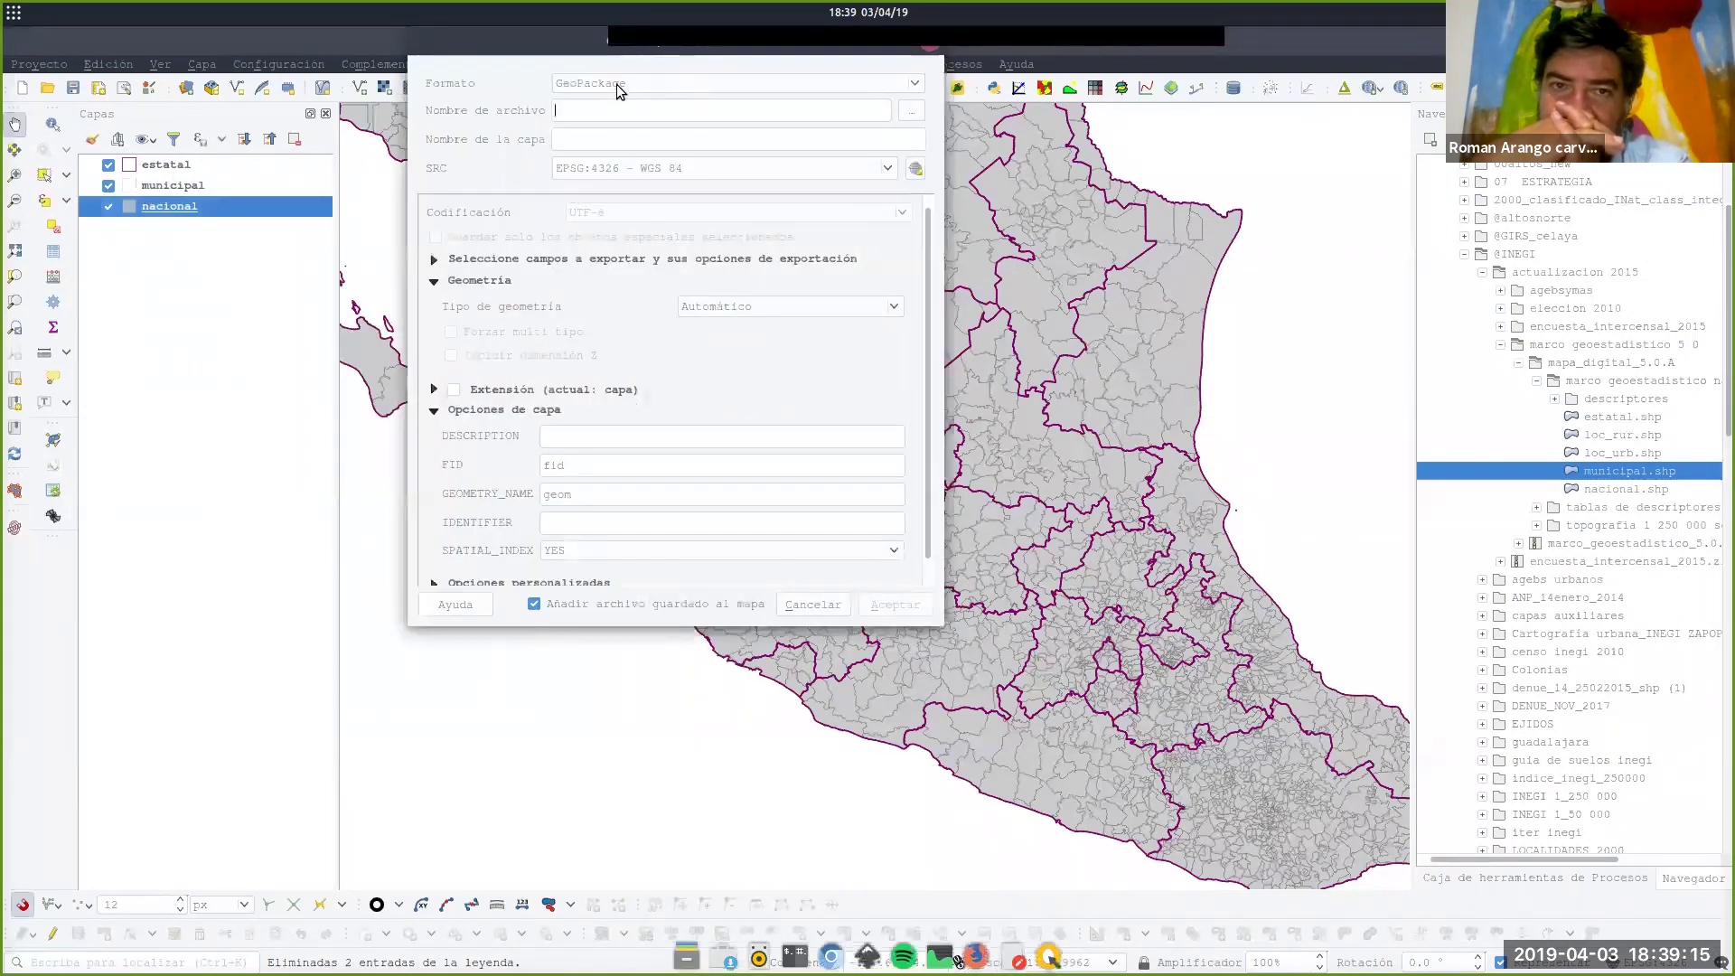
left_click(911, 111)
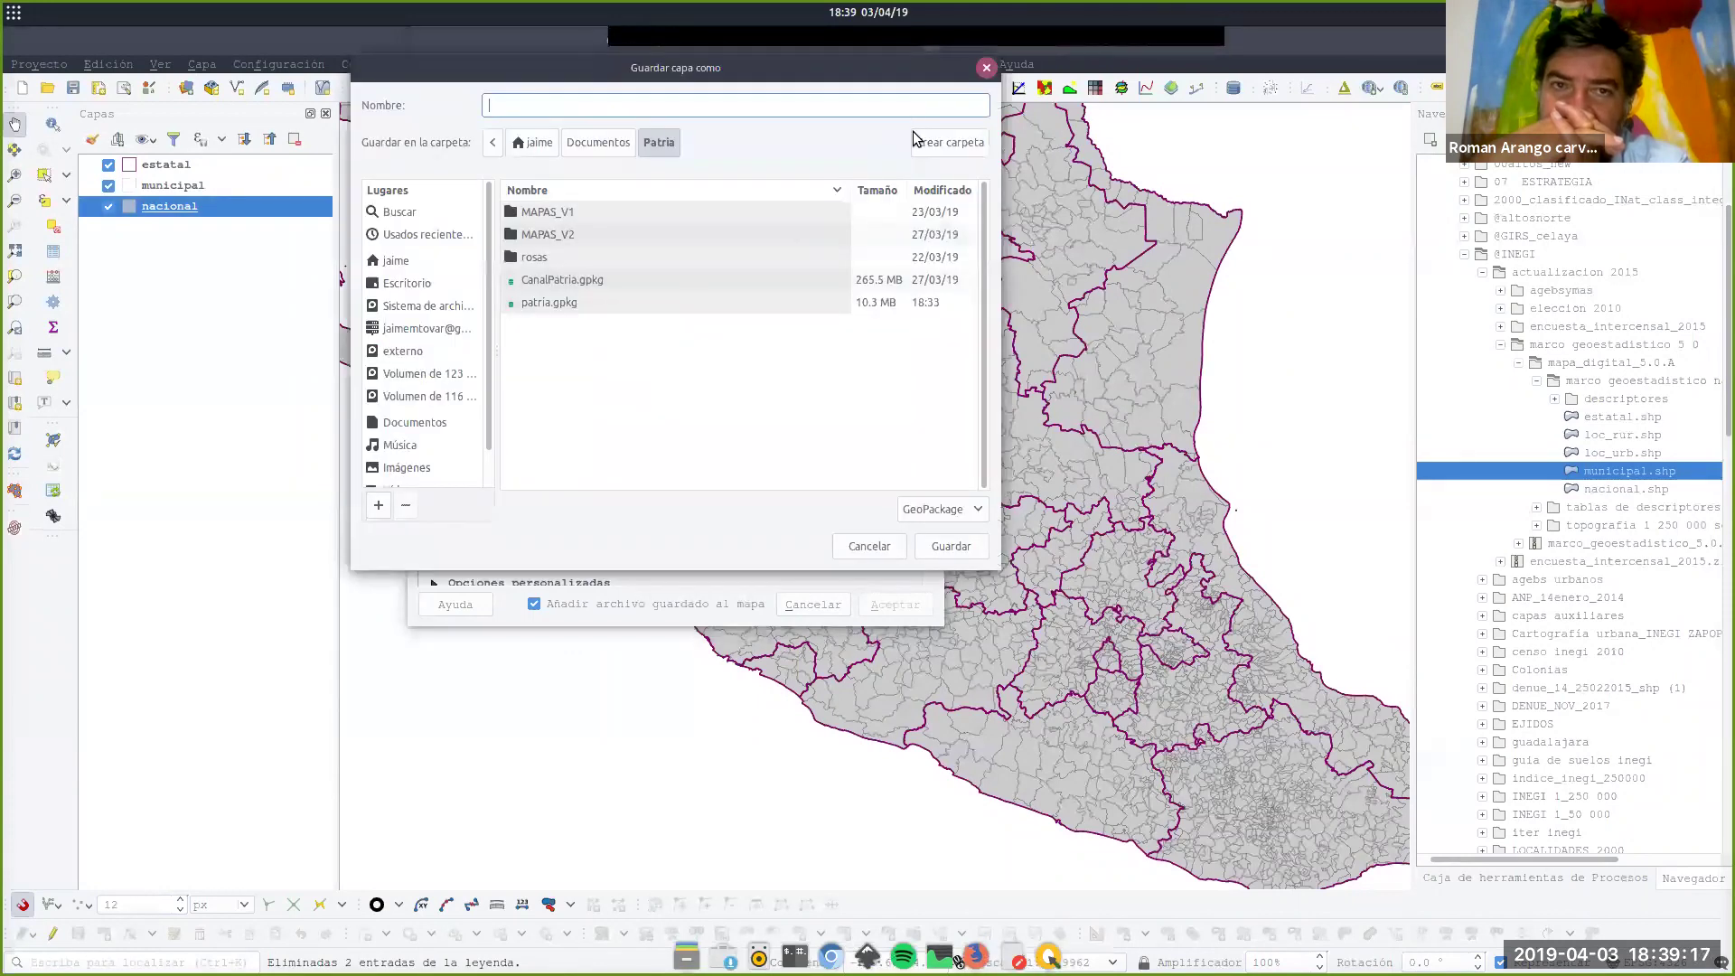
left_click(595, 143)
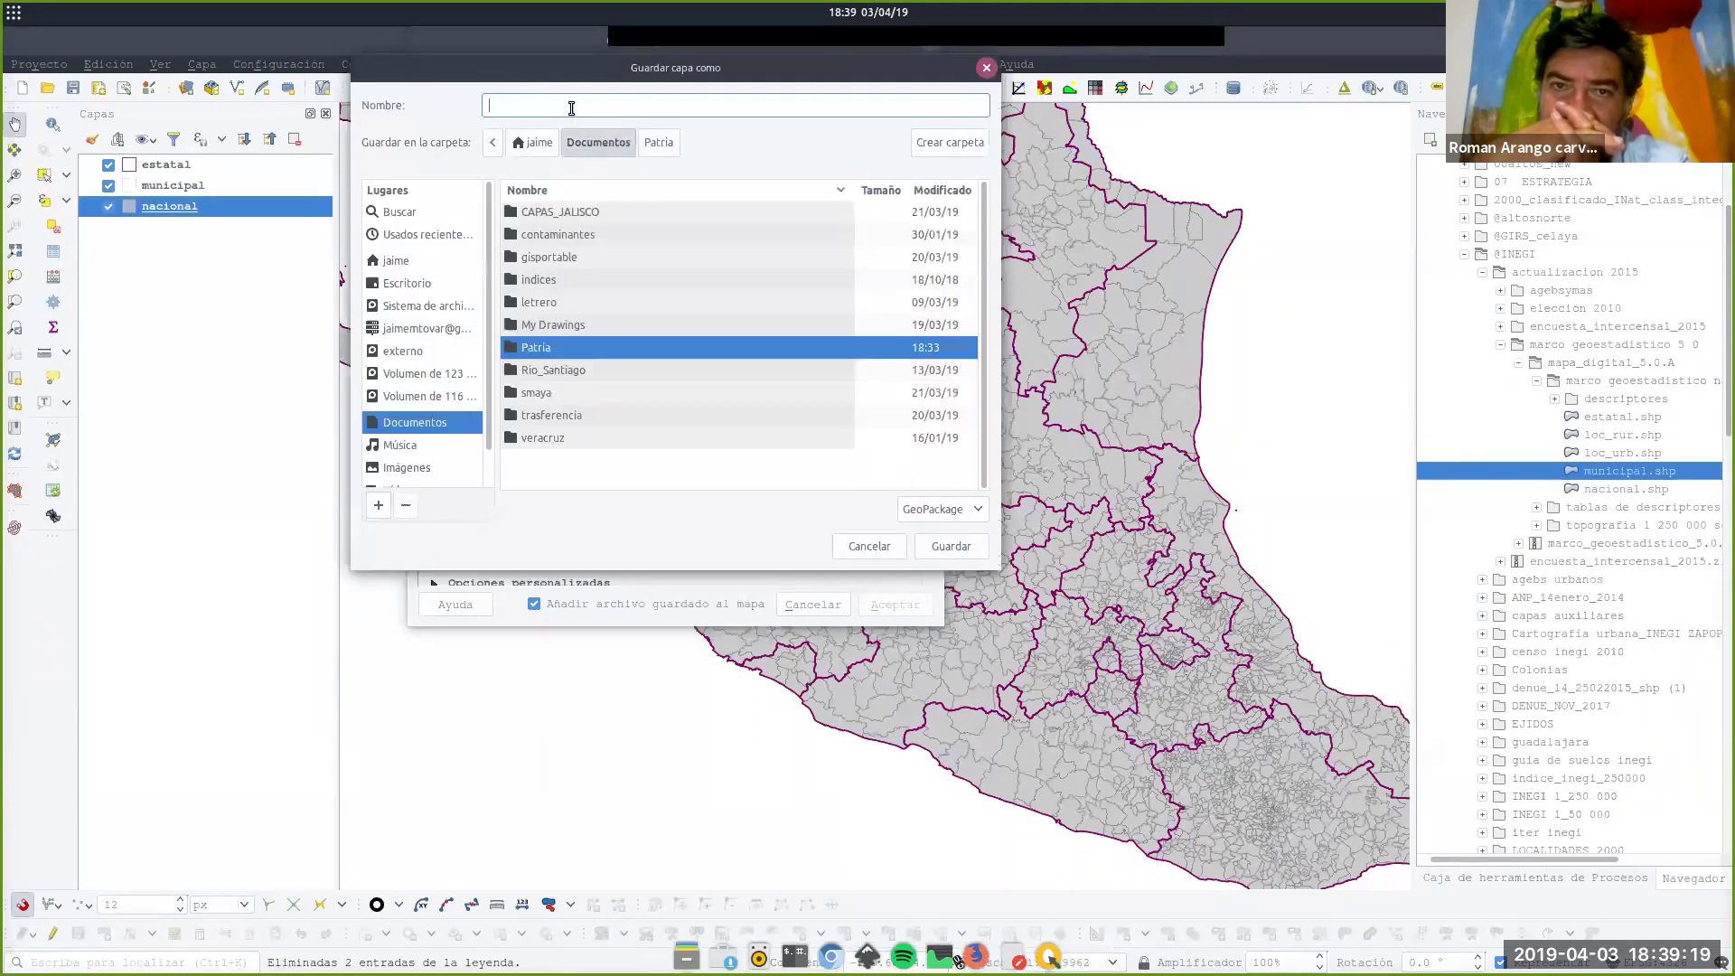
type("m")
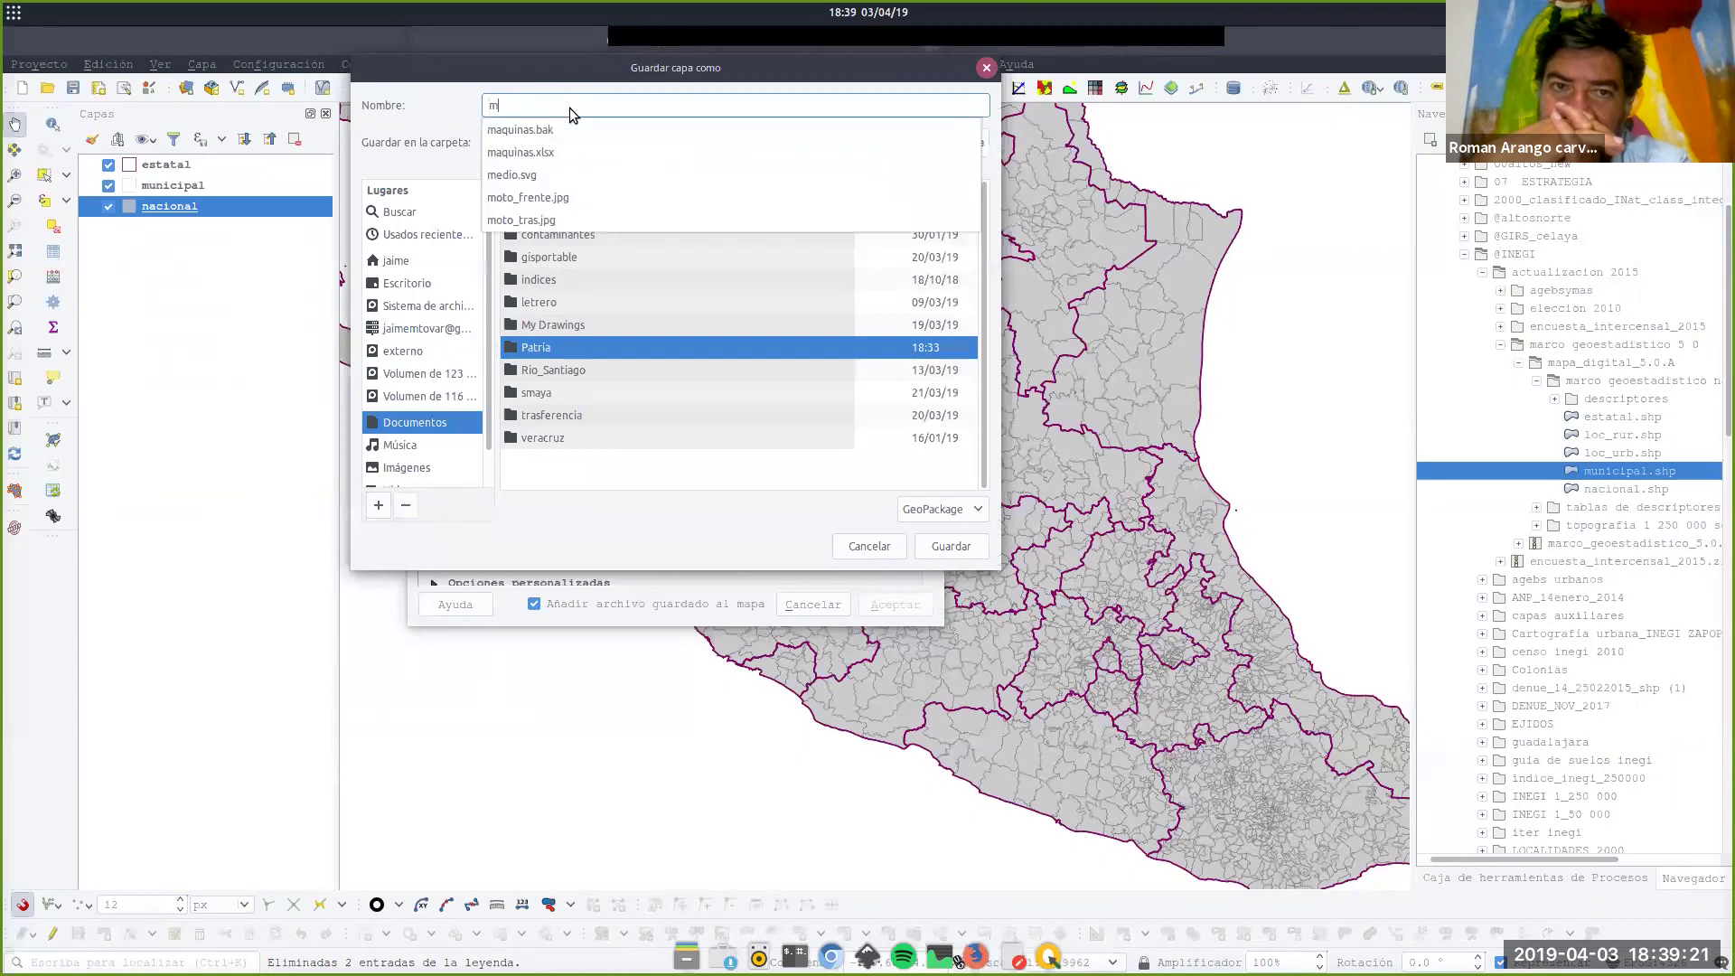
type("arco")
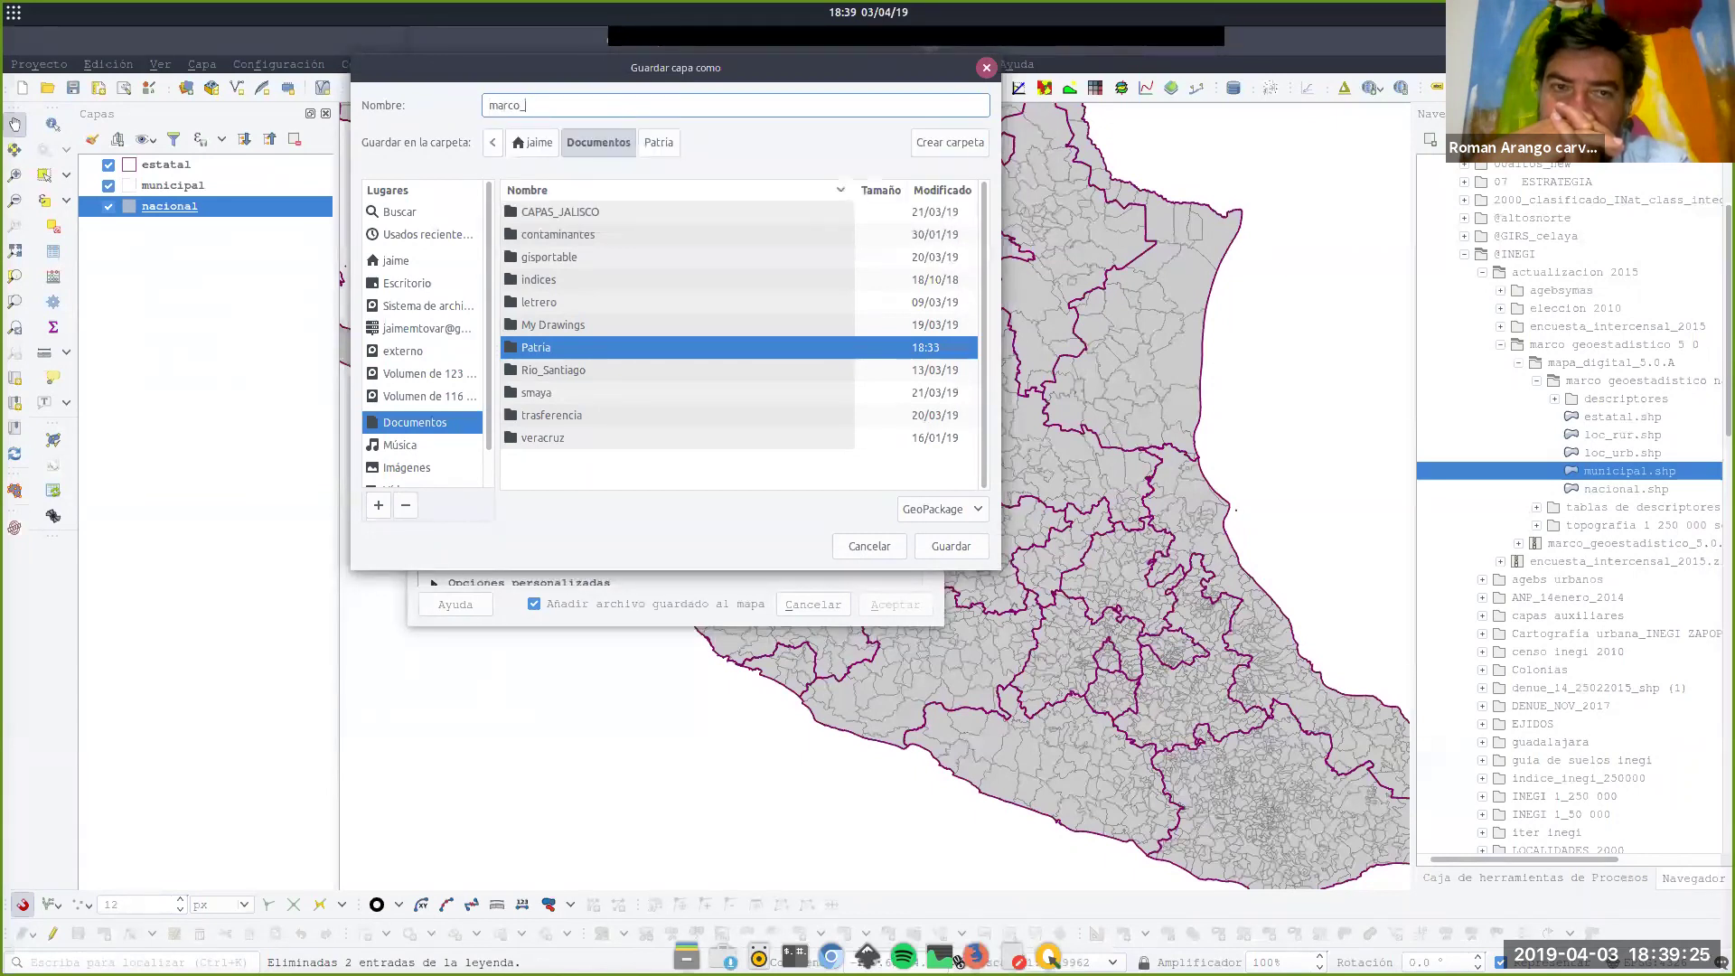
type("_geo")
key("Return")
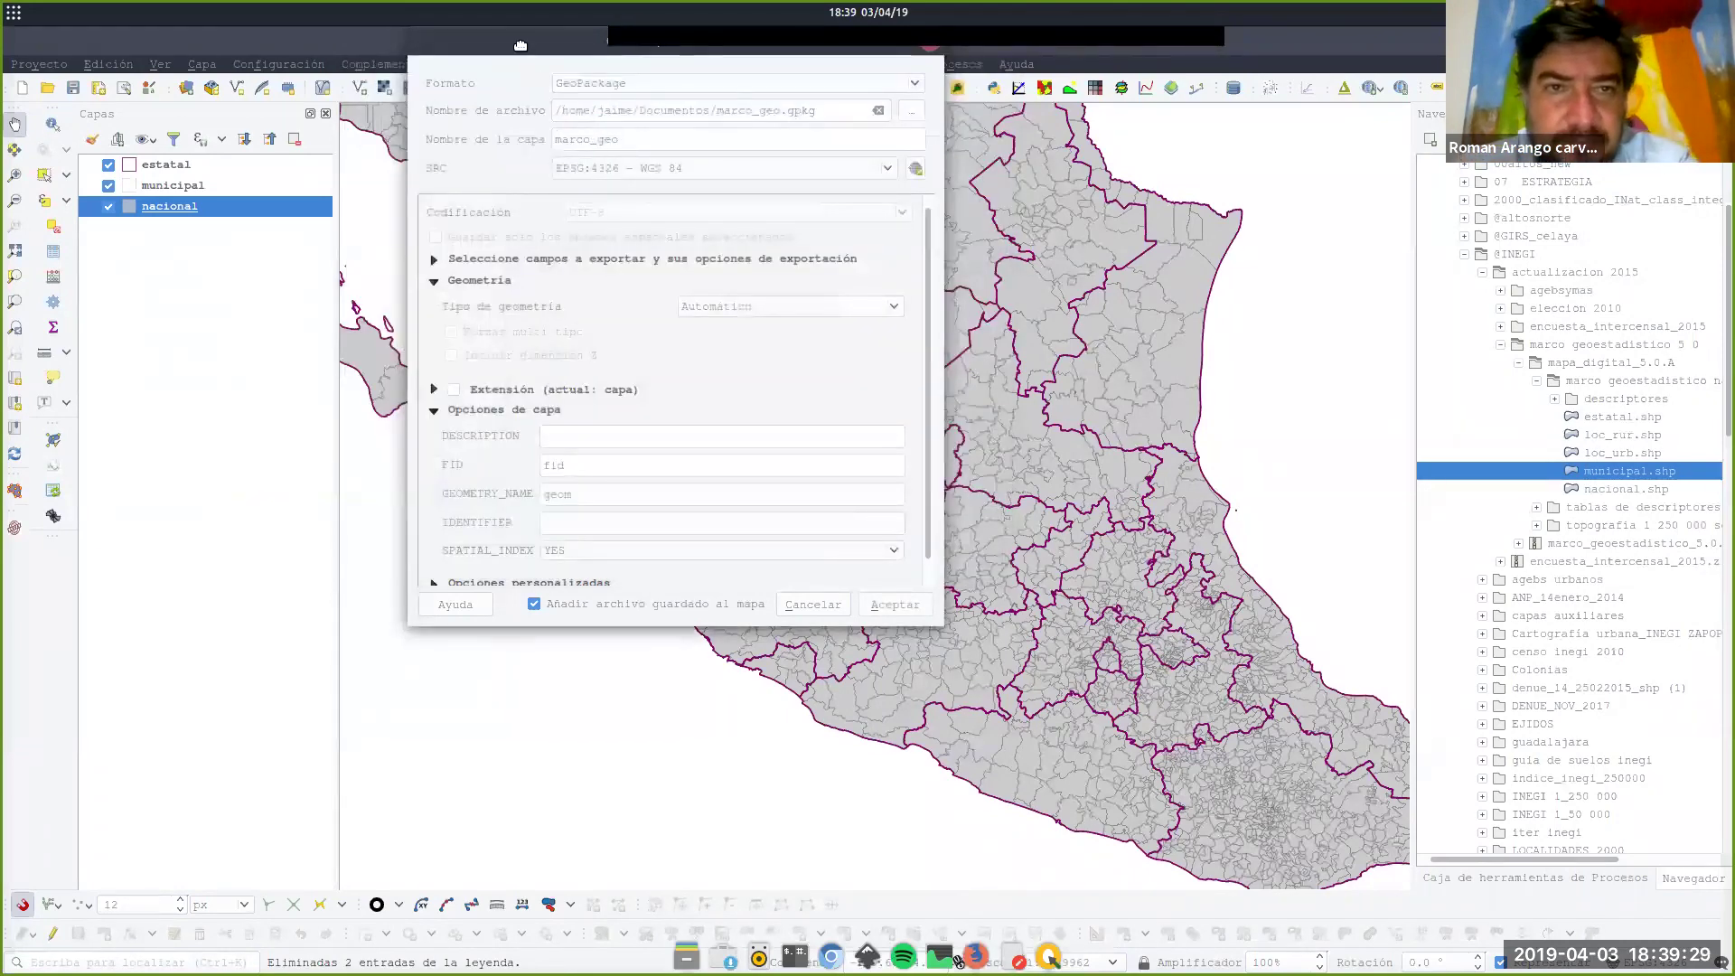
Export the nacional layer into the GeoPackage under the layer name pais and hide the resulting map layer.
left_click_drag(524, 50, 586, 149)
left_click(705, 181)
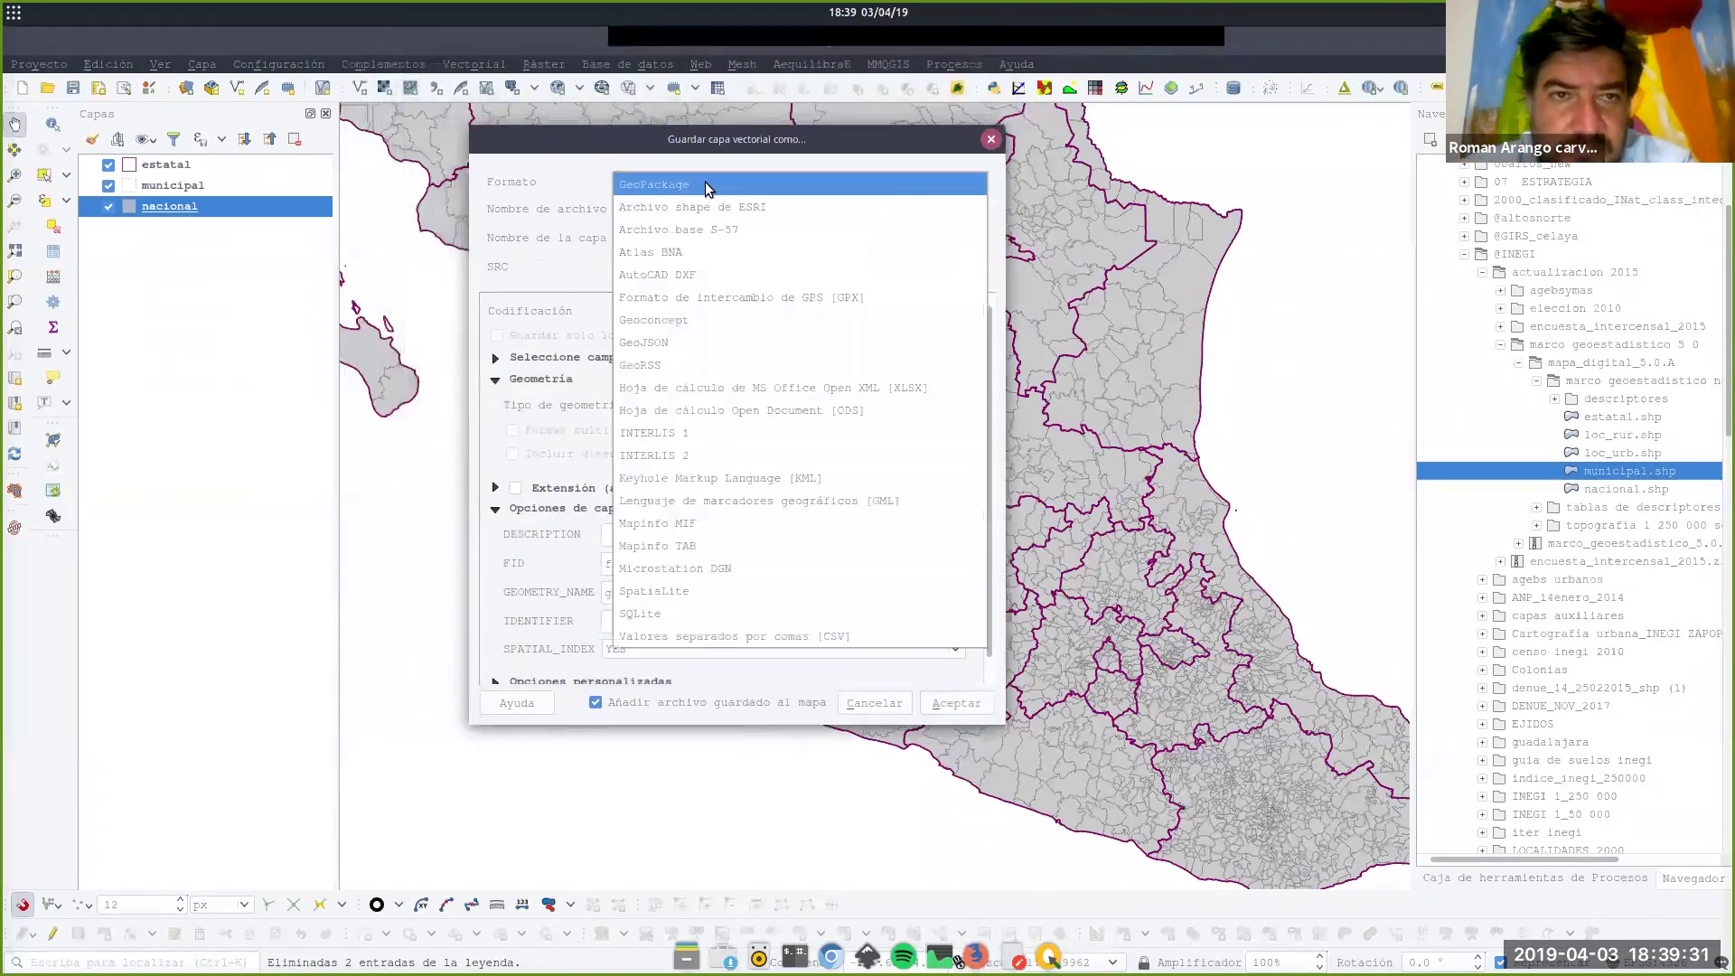
left_click(705, 182)
left_click(712, 237)
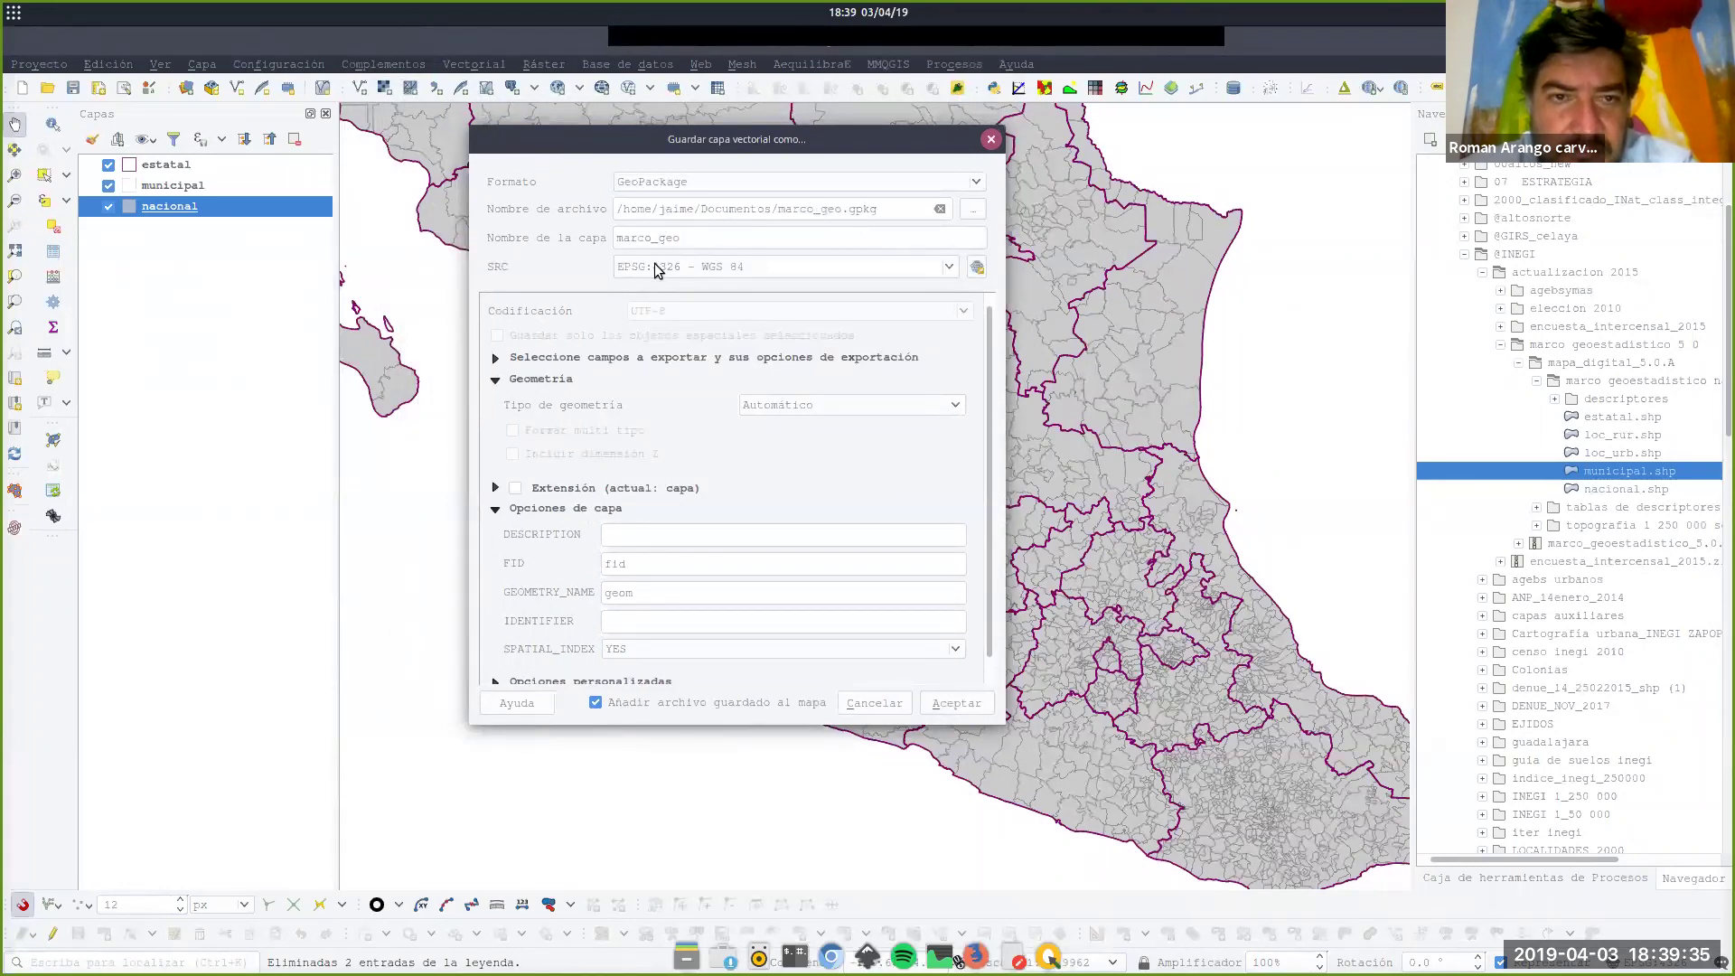
left_click_drag(708, 241, 615, 244)
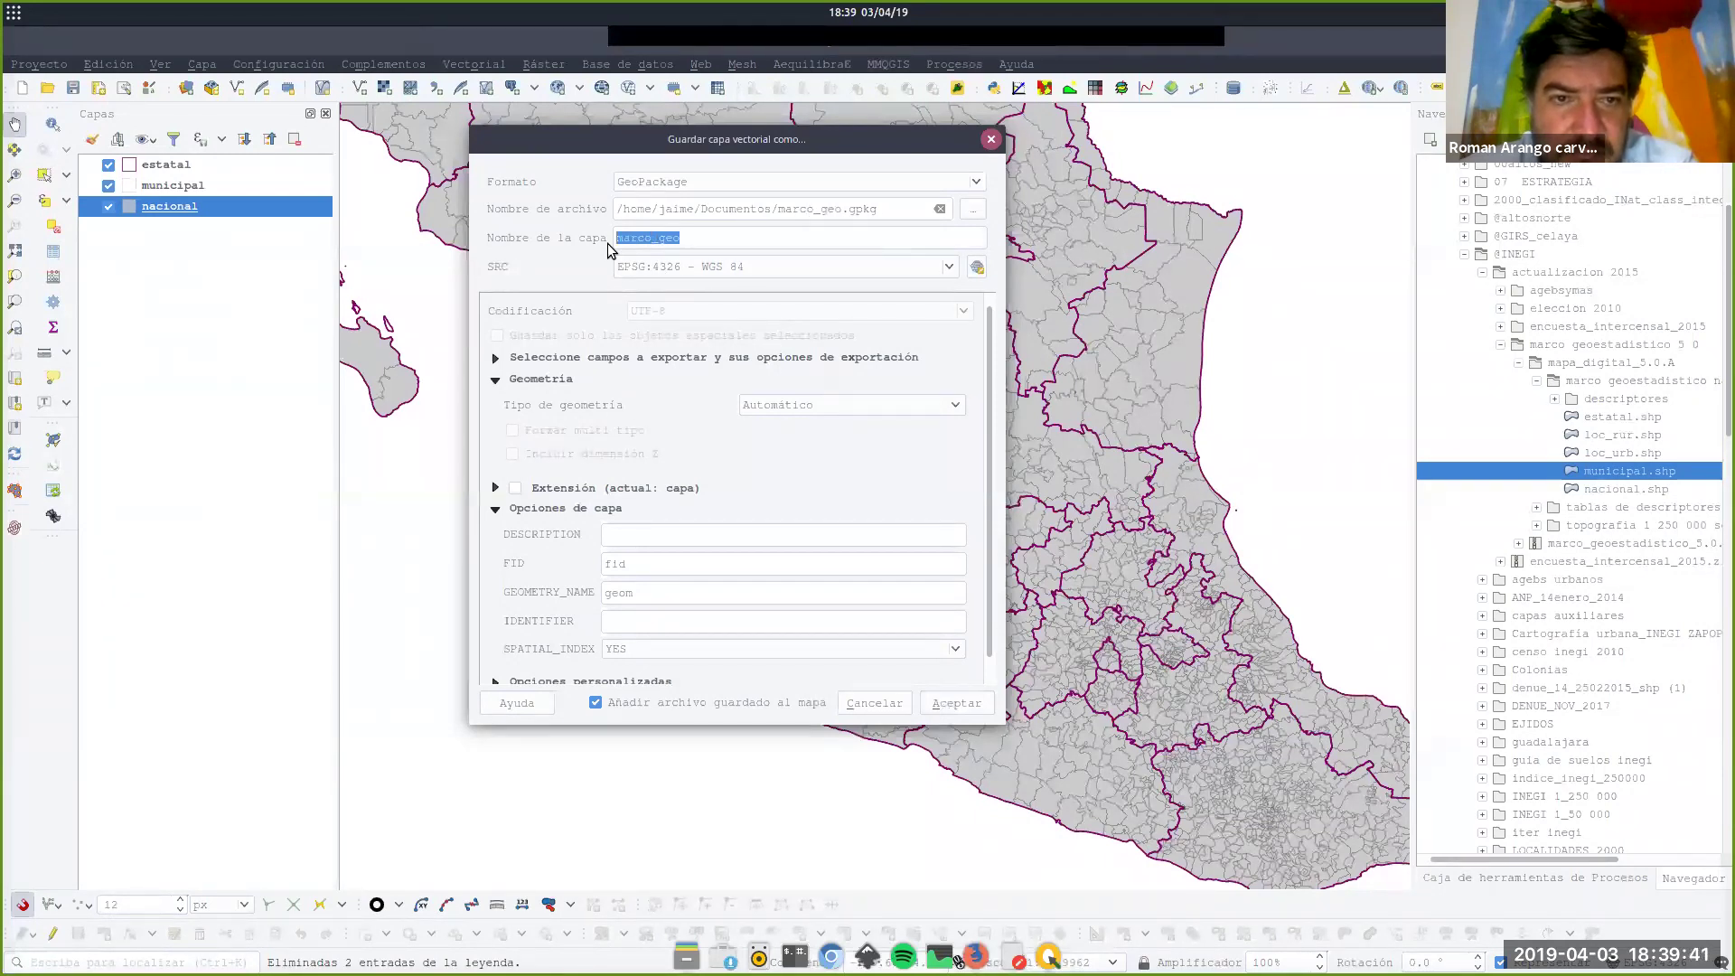
type("pais")
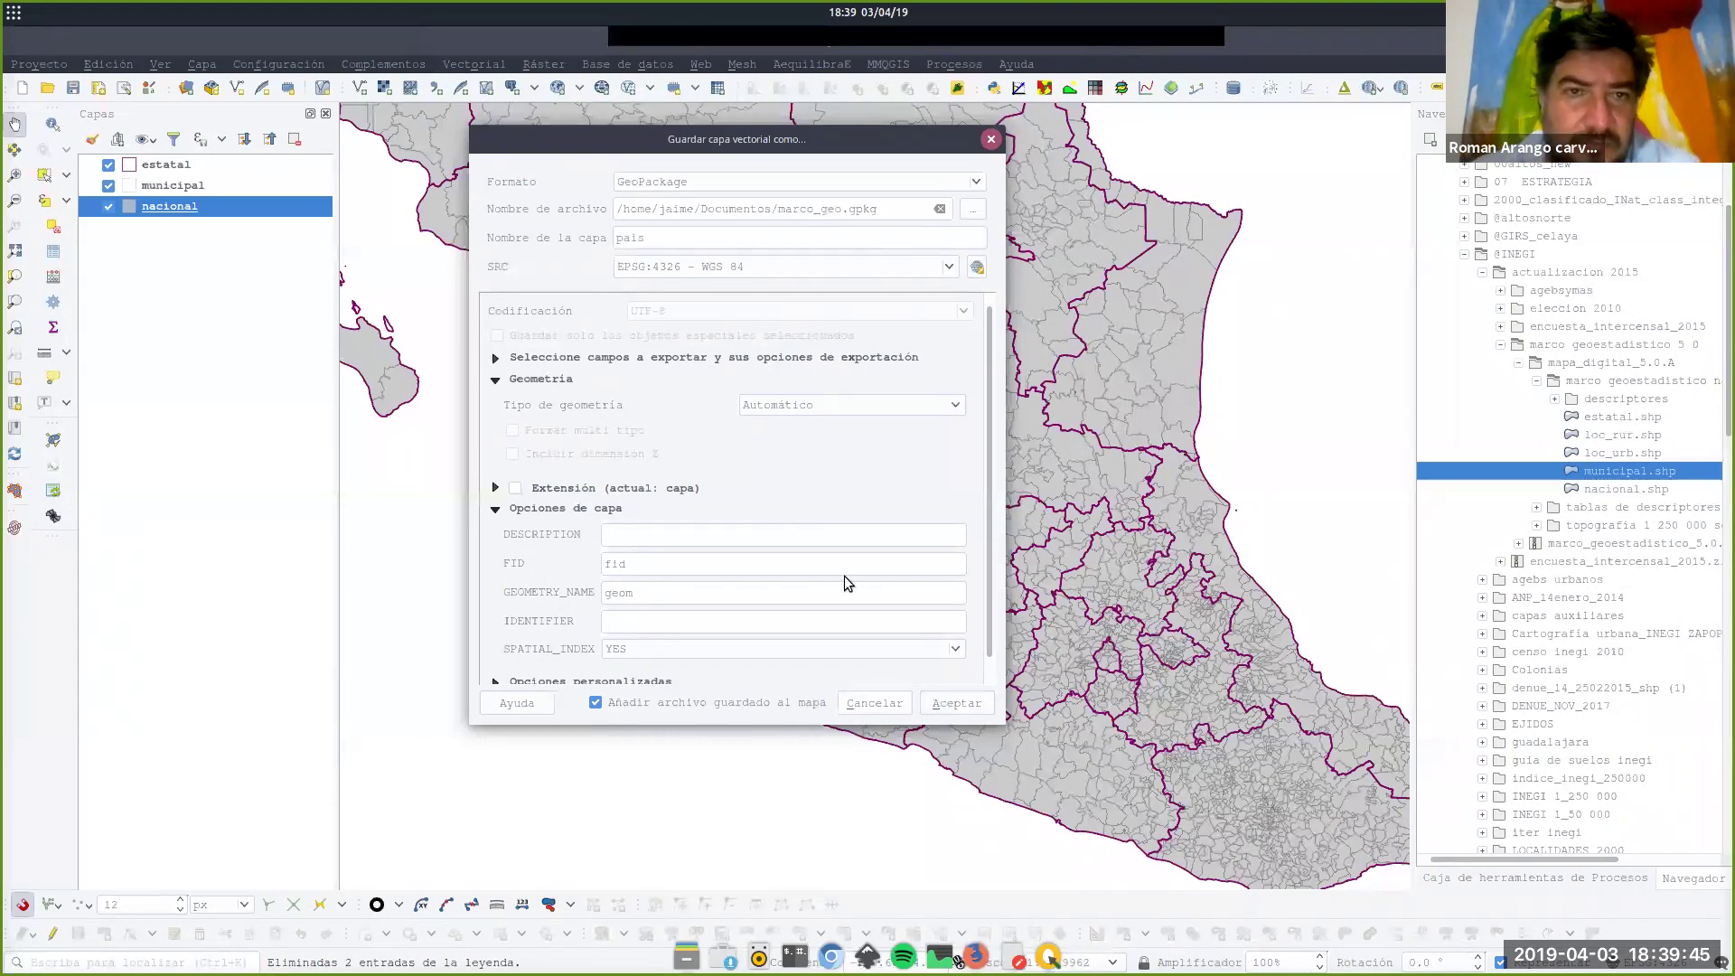
left_click(952, 705)
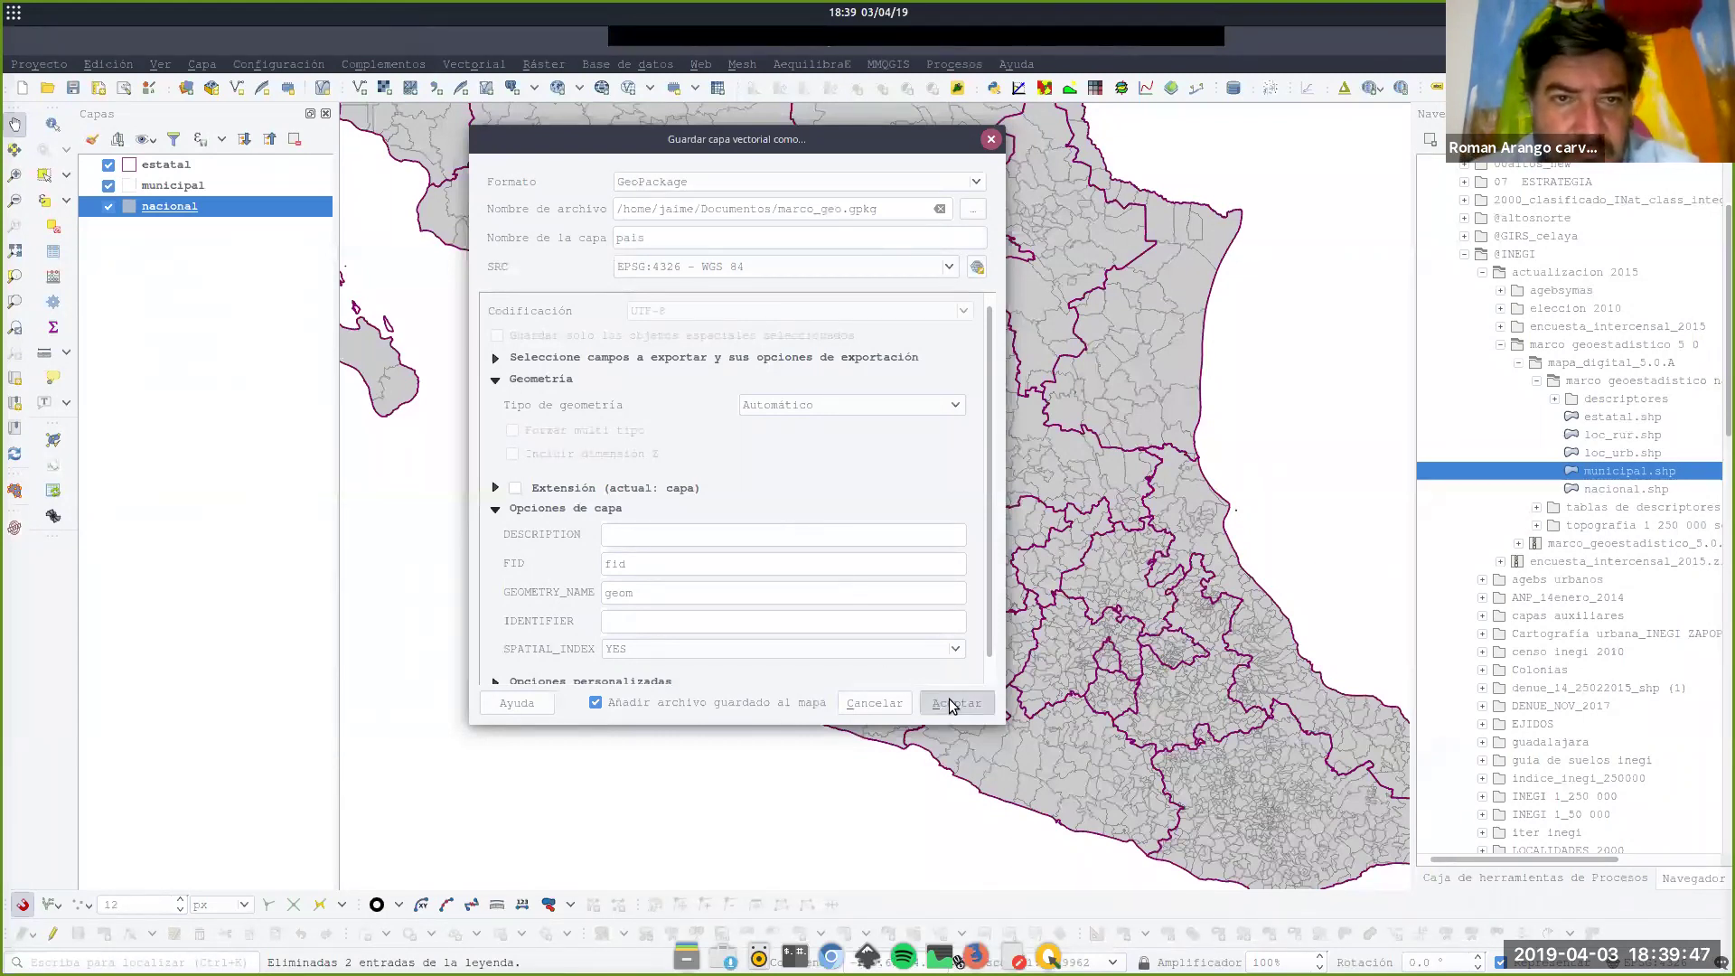
left_click(940, 705)
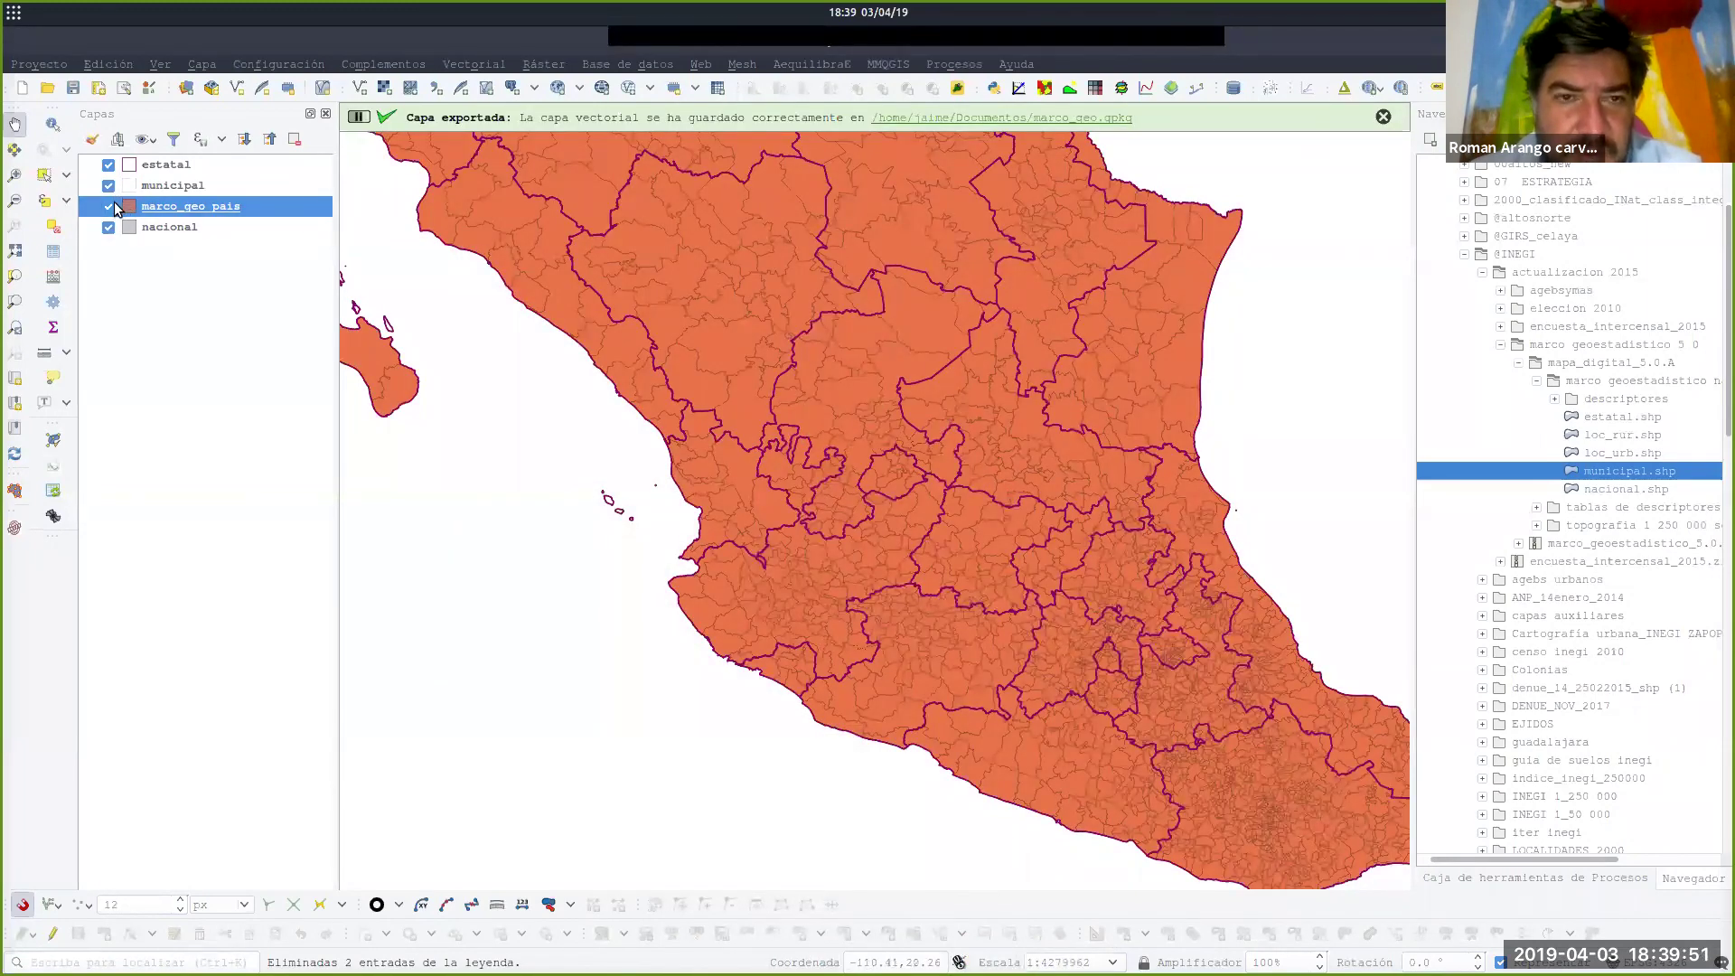
left_click(109, 206)
left_click(156, 187)
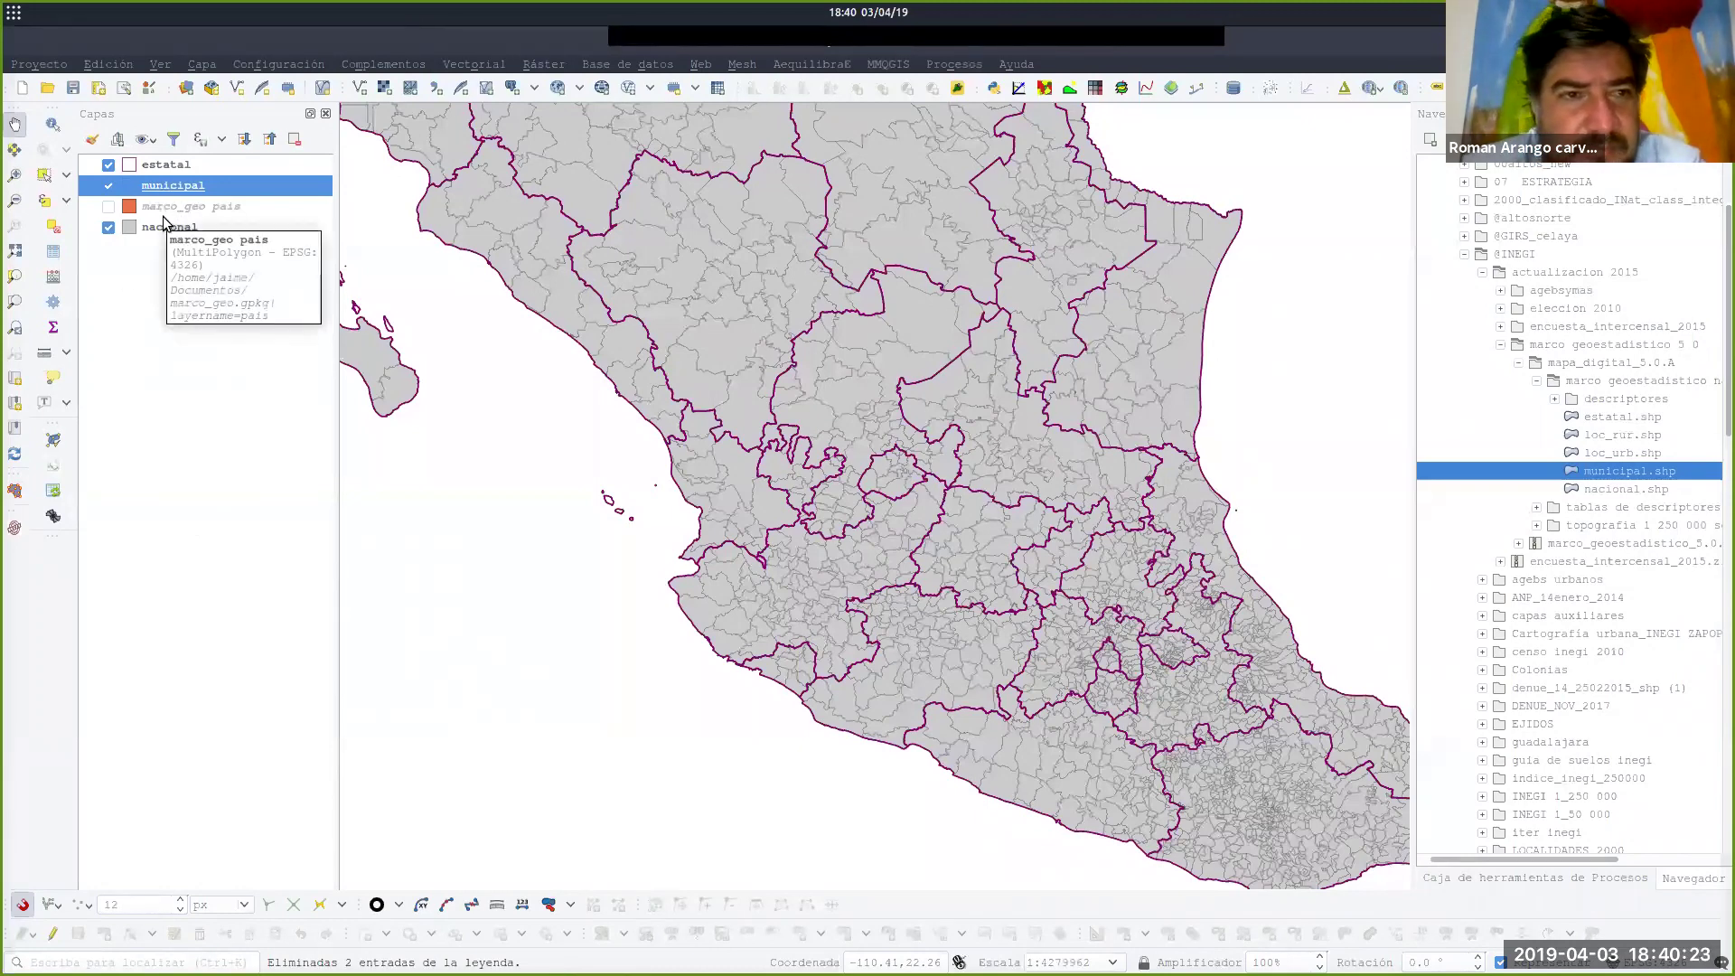
Start exporting the estatal layer as a GeoPackage, choosing the existing marco_geo.gpkg in Documentos as the target file.
right_click(160, 170)
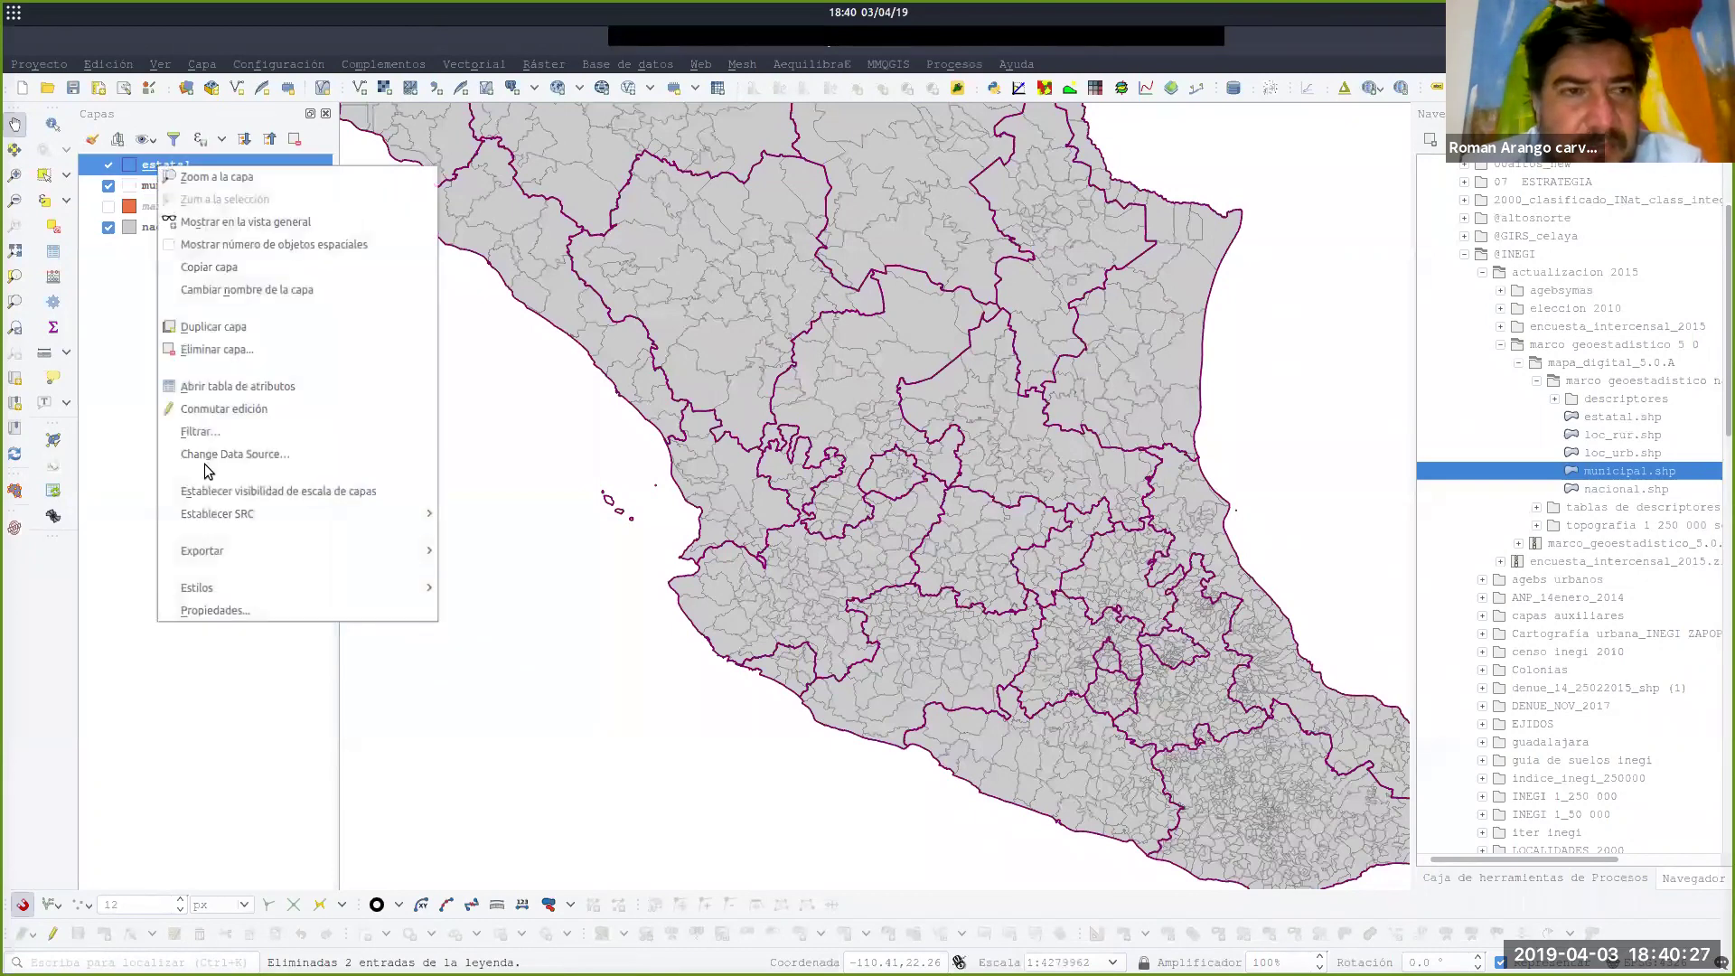
mouse_move(397, 551)
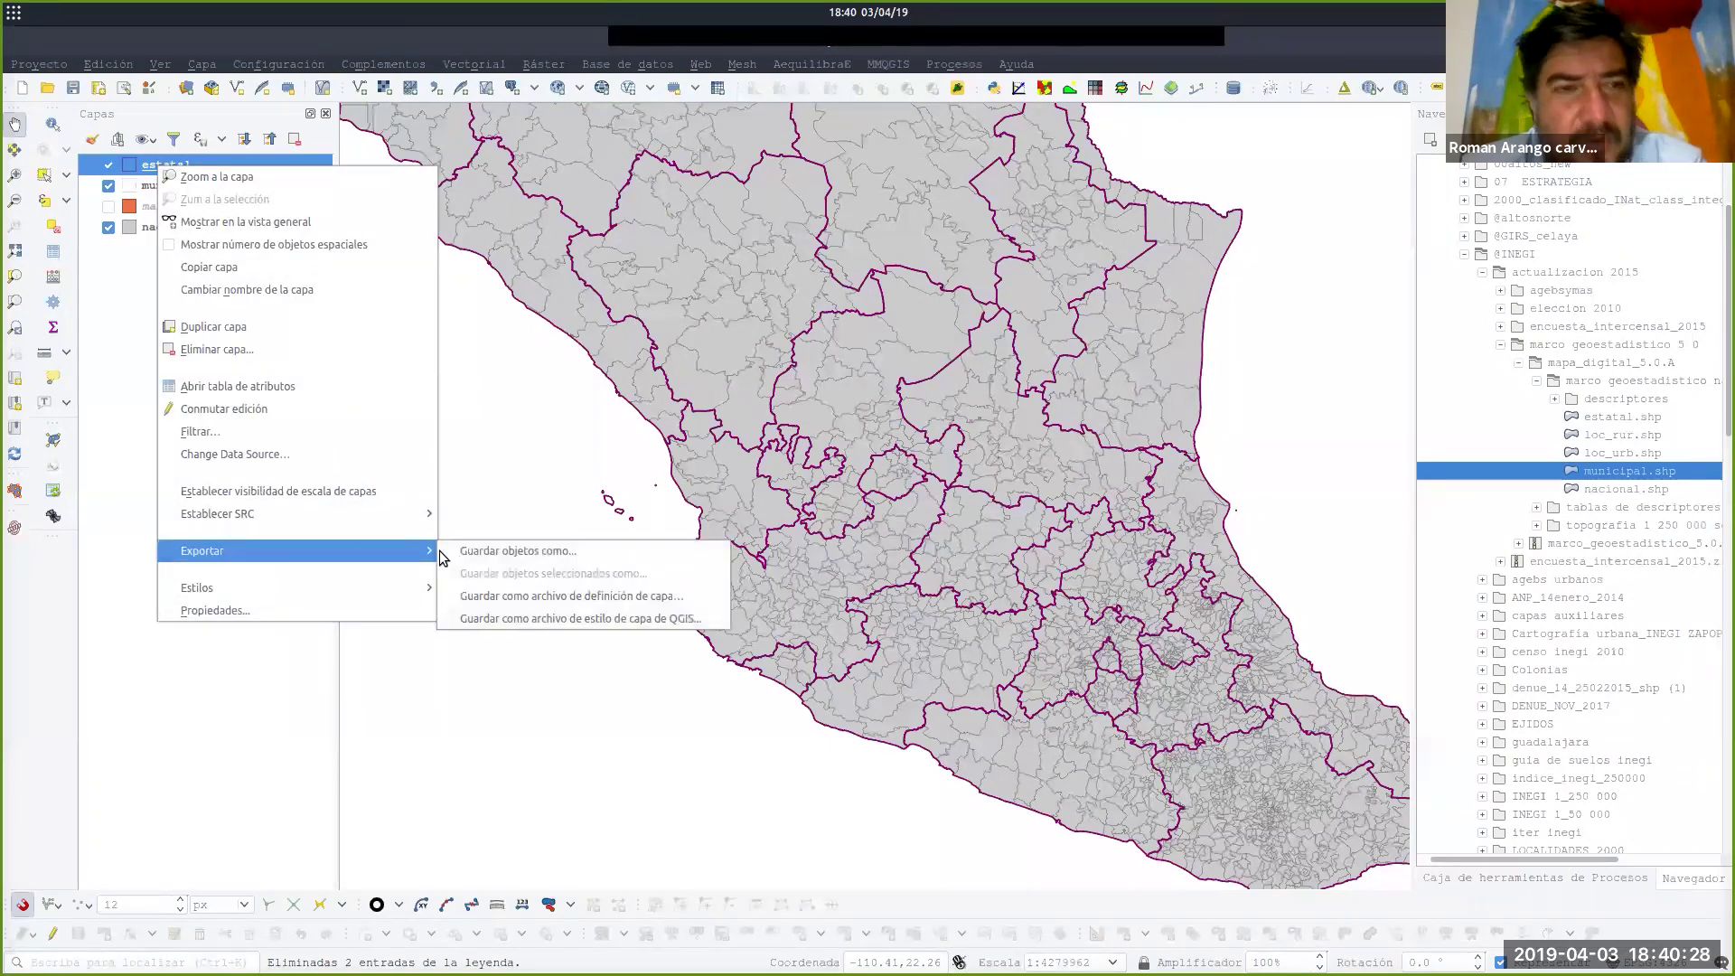
left_click(523, 551)
left_click_drag(649, 109, 674, 177)
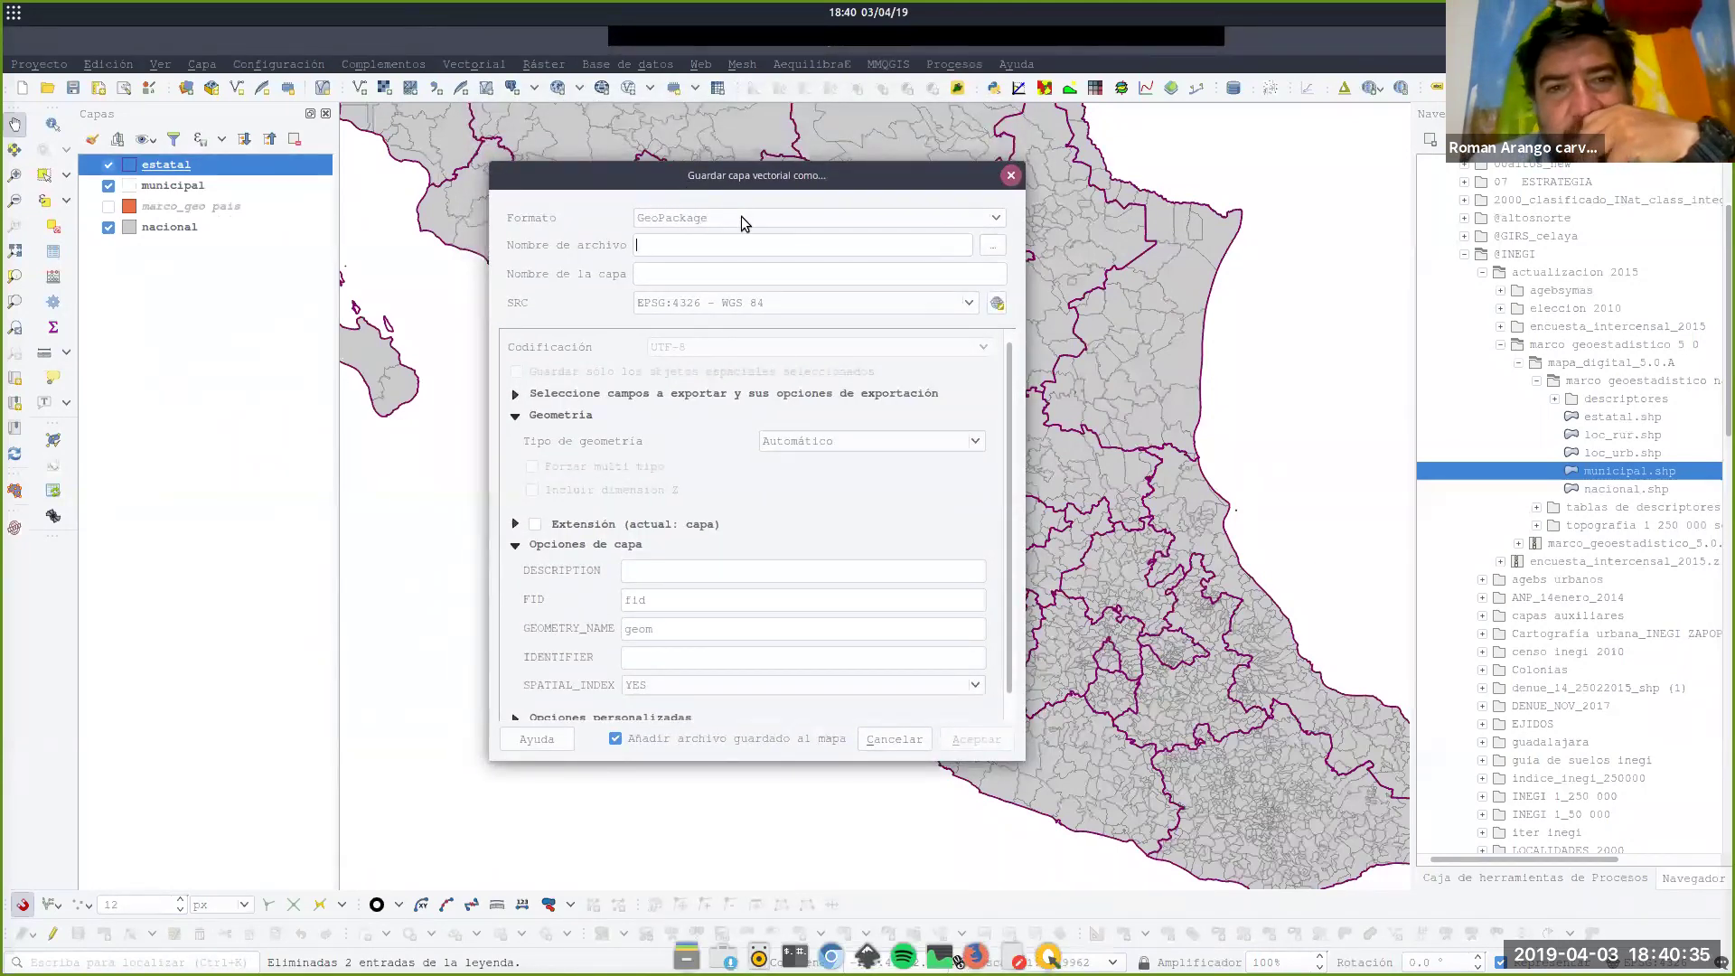
left_click(993, 246)
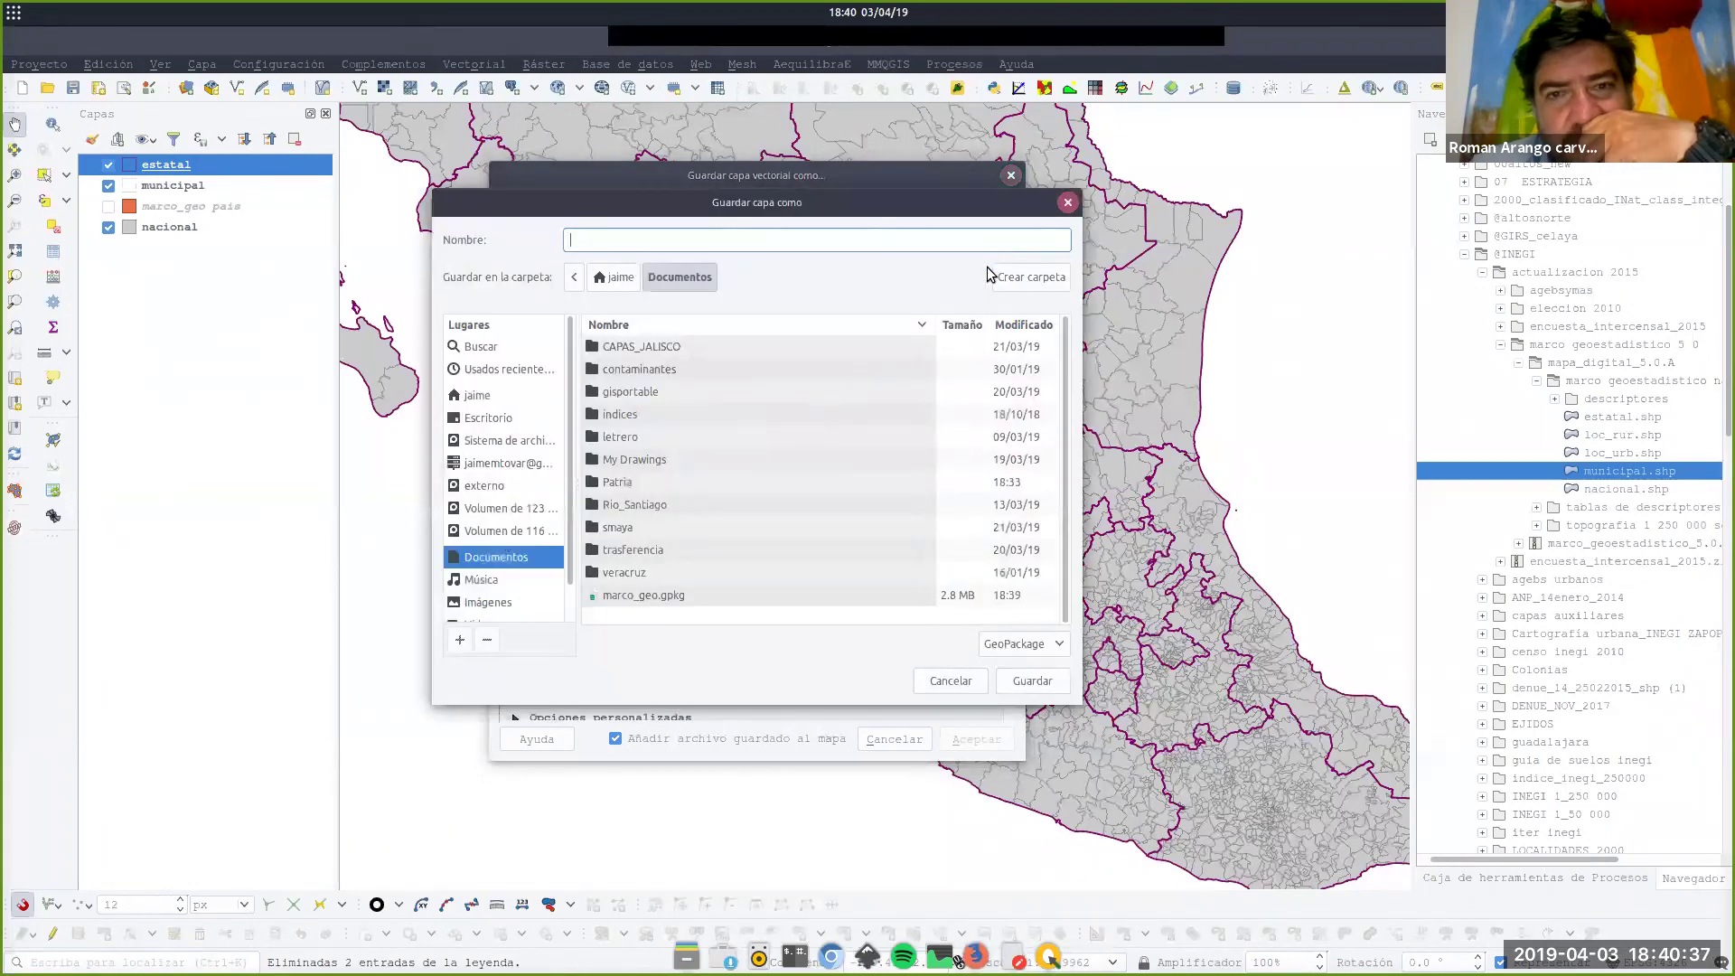
left_click(667, 596)
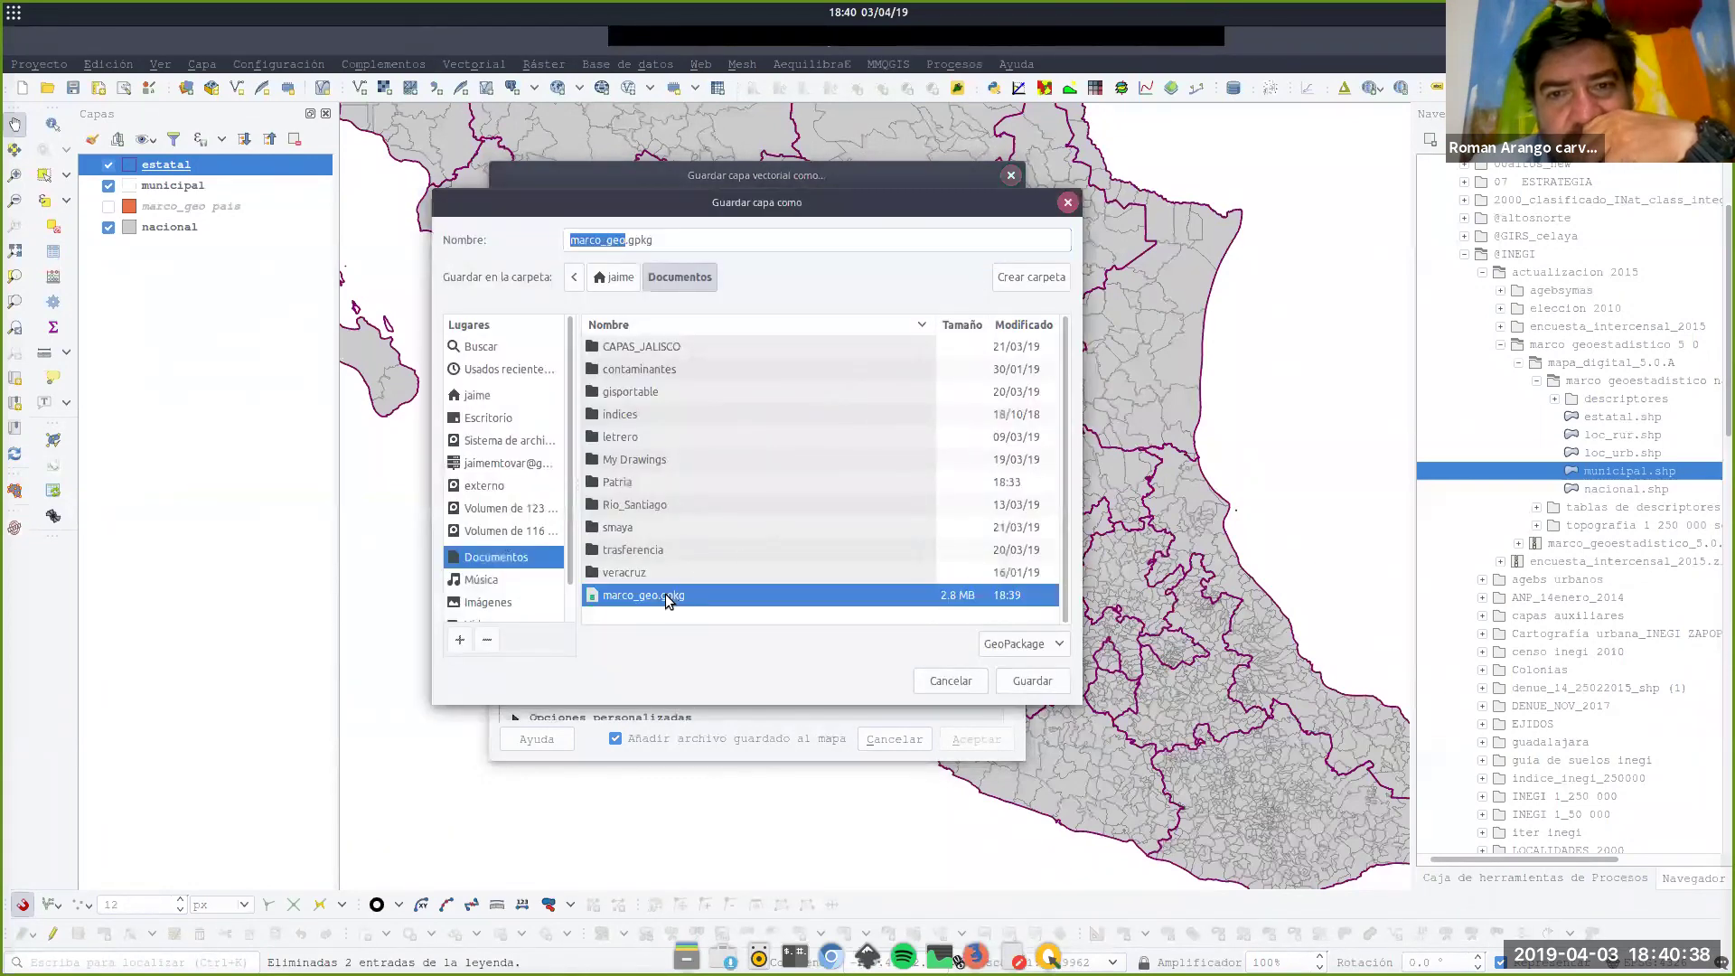
left_click(1033, 681)
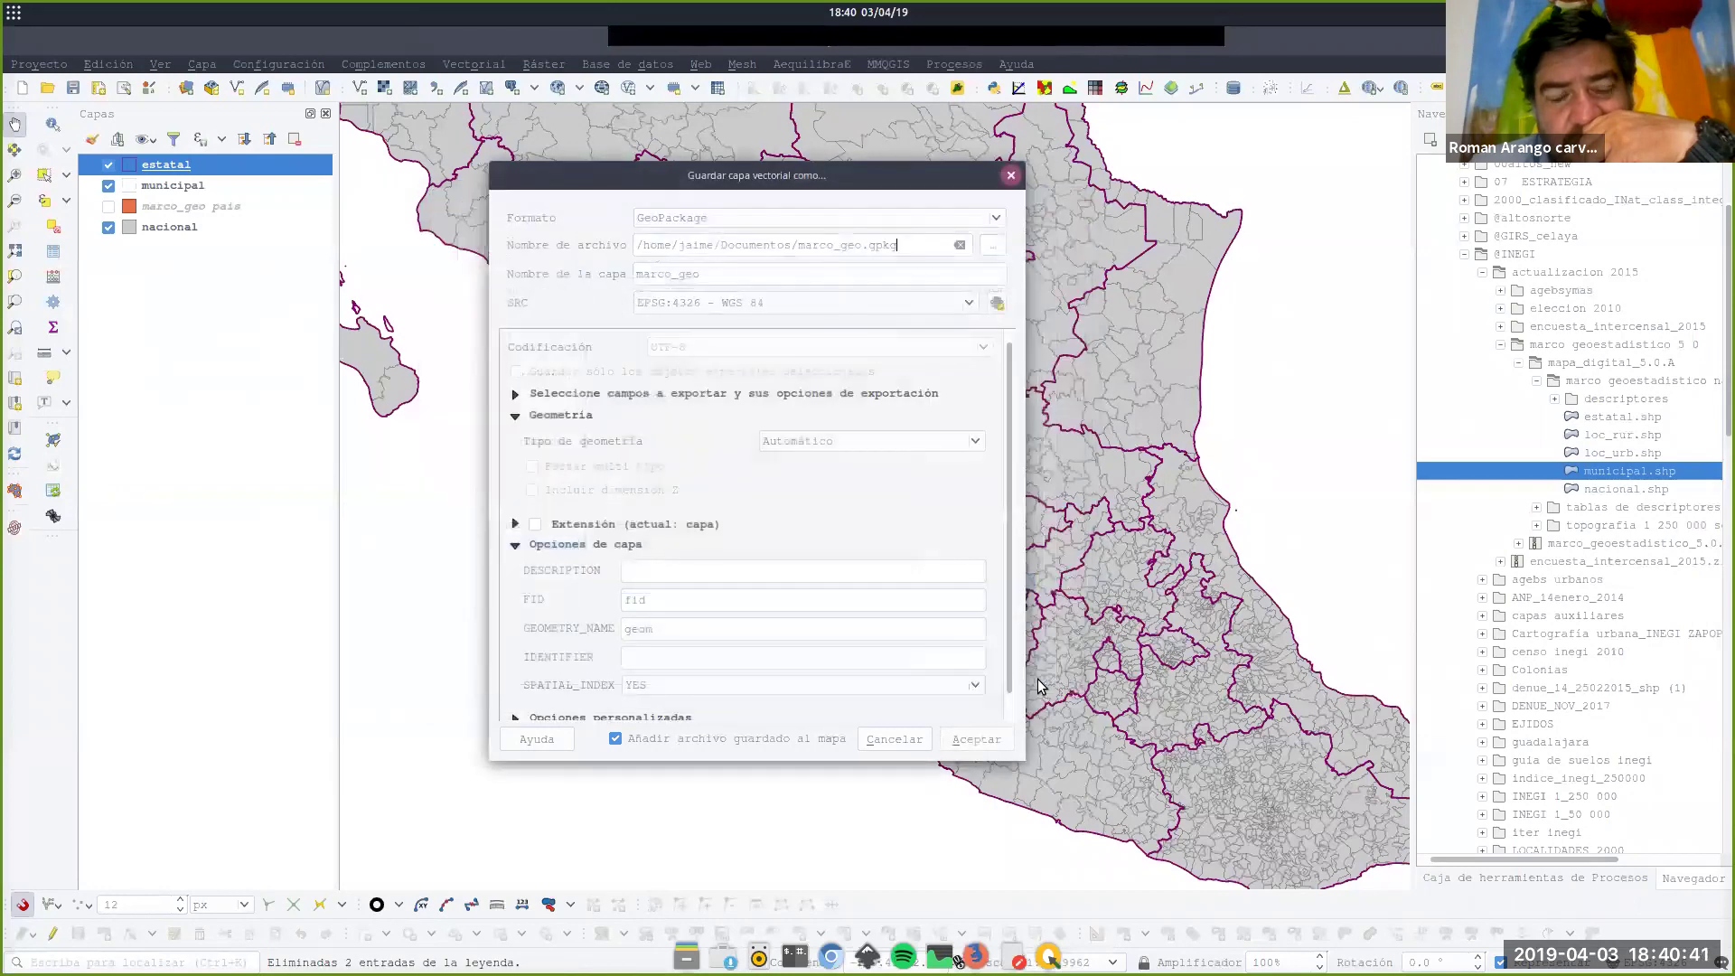
Export the estatal layer into the existing marco_geo.gpkg under the layer name estdos.
left_click_drag(714, 280, 620, 286)
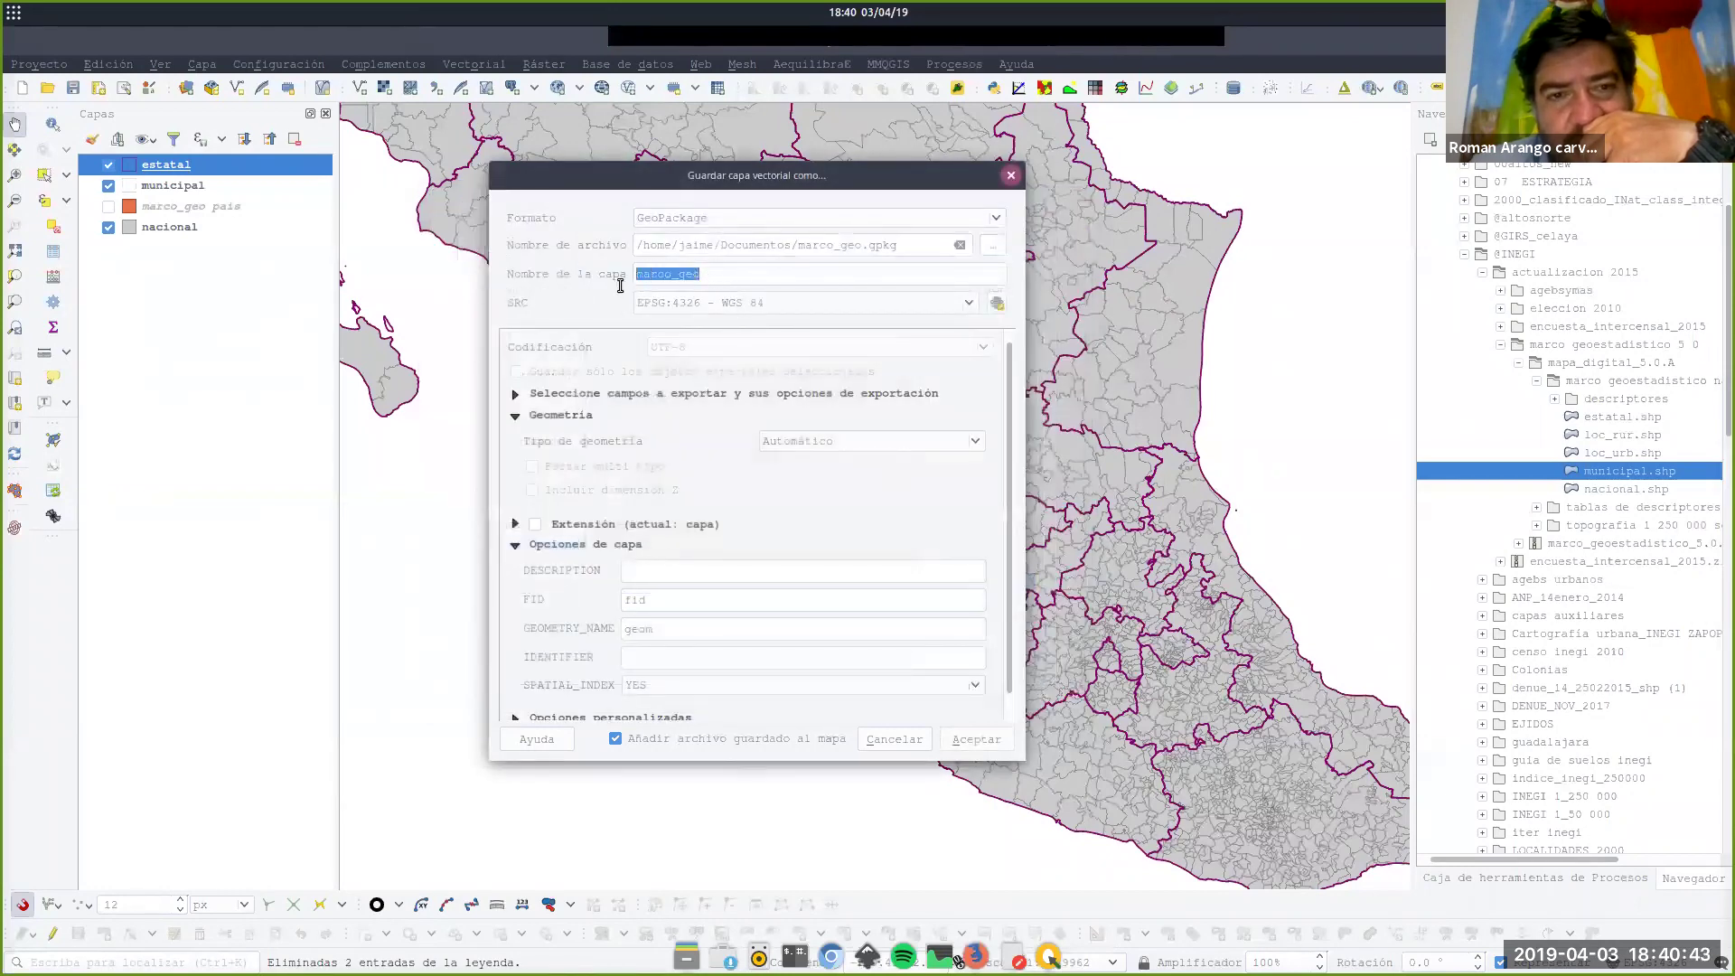
type("estdos")
left_click(976, 739)
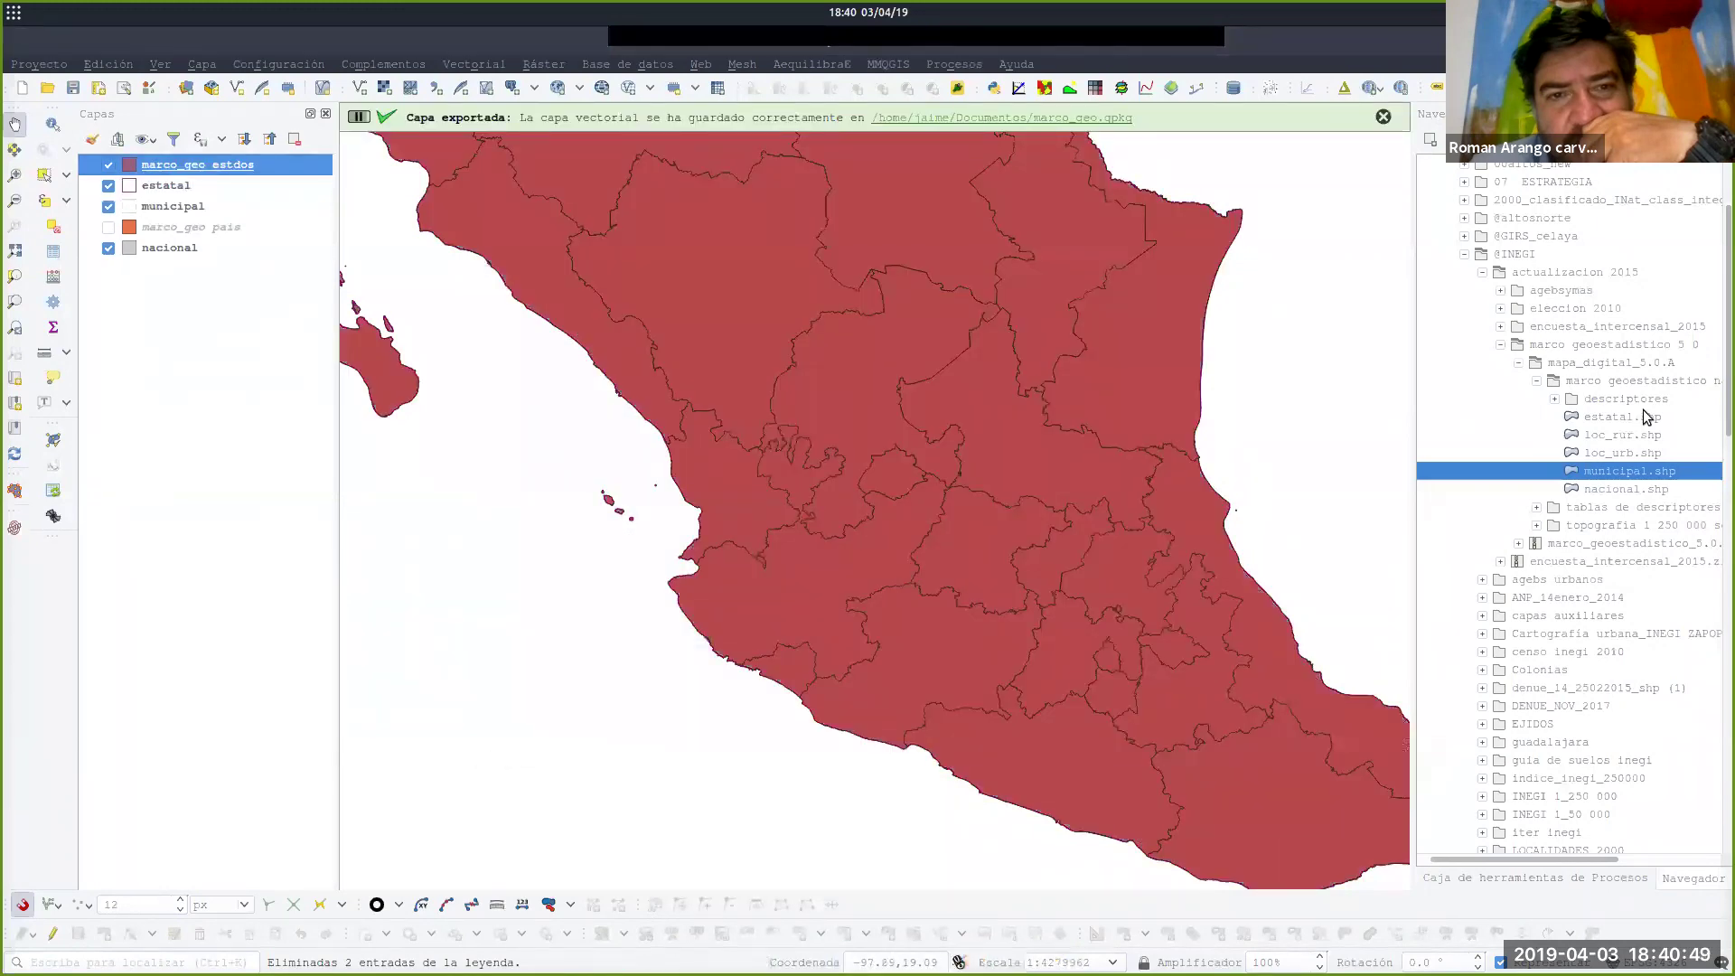
left_click(1465, 255)
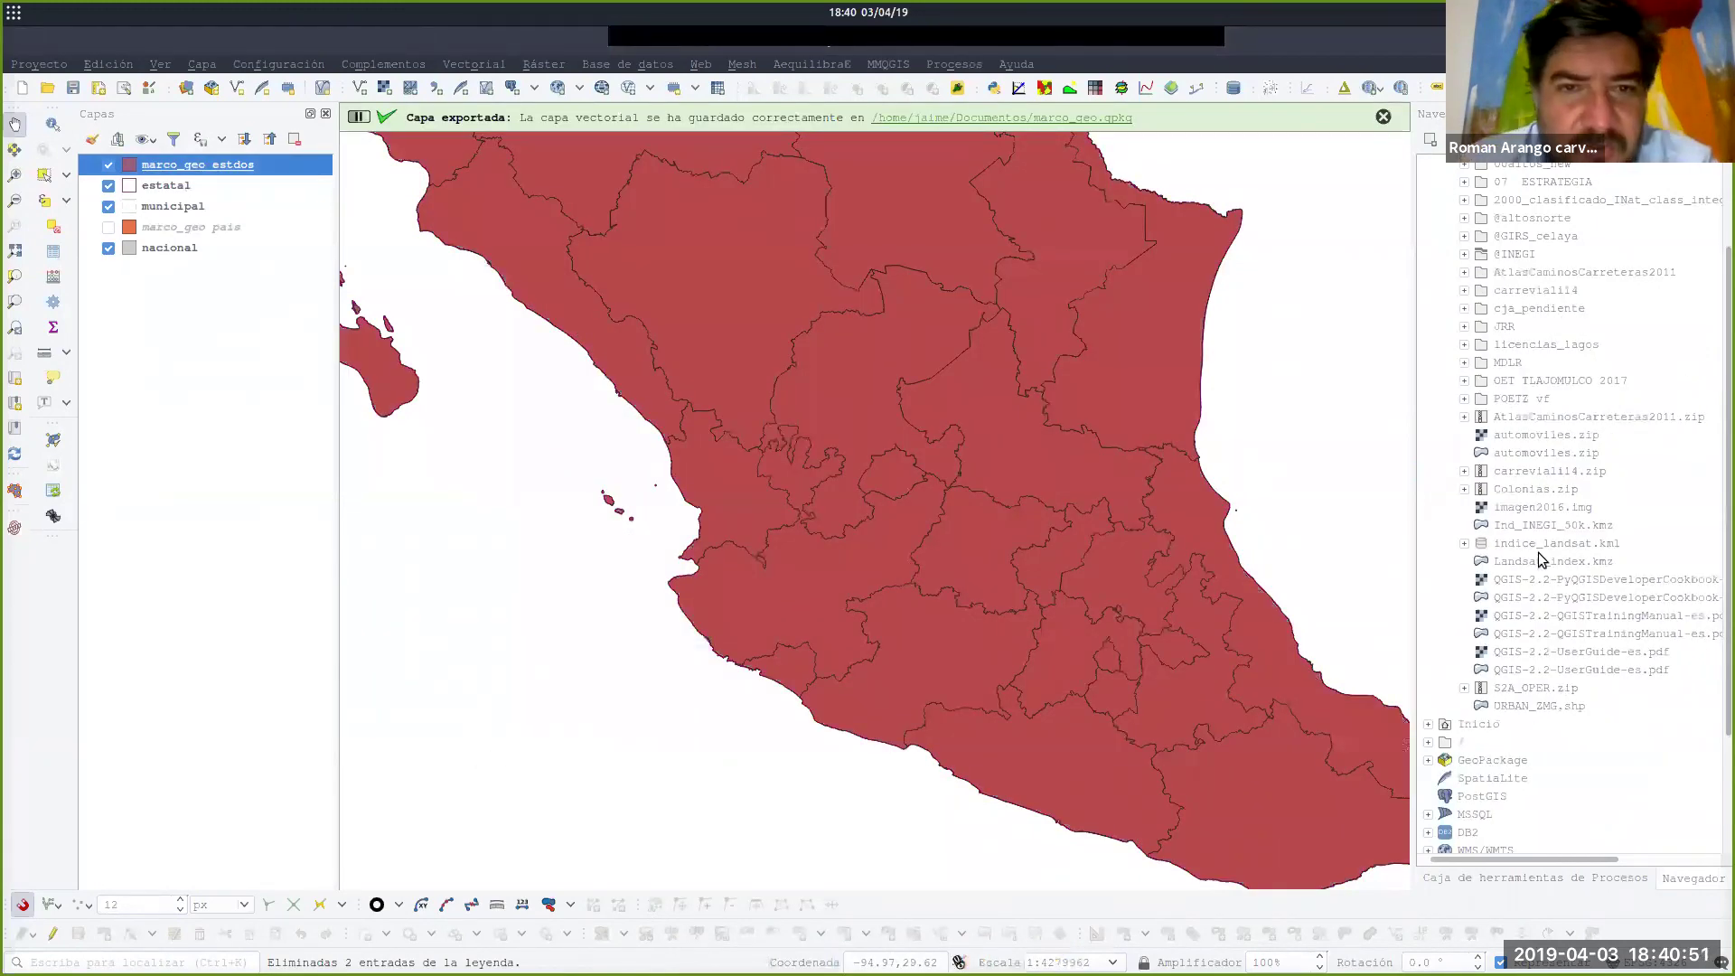
scroll(1523, 506, "up", 2)
left_click(1446, 255)
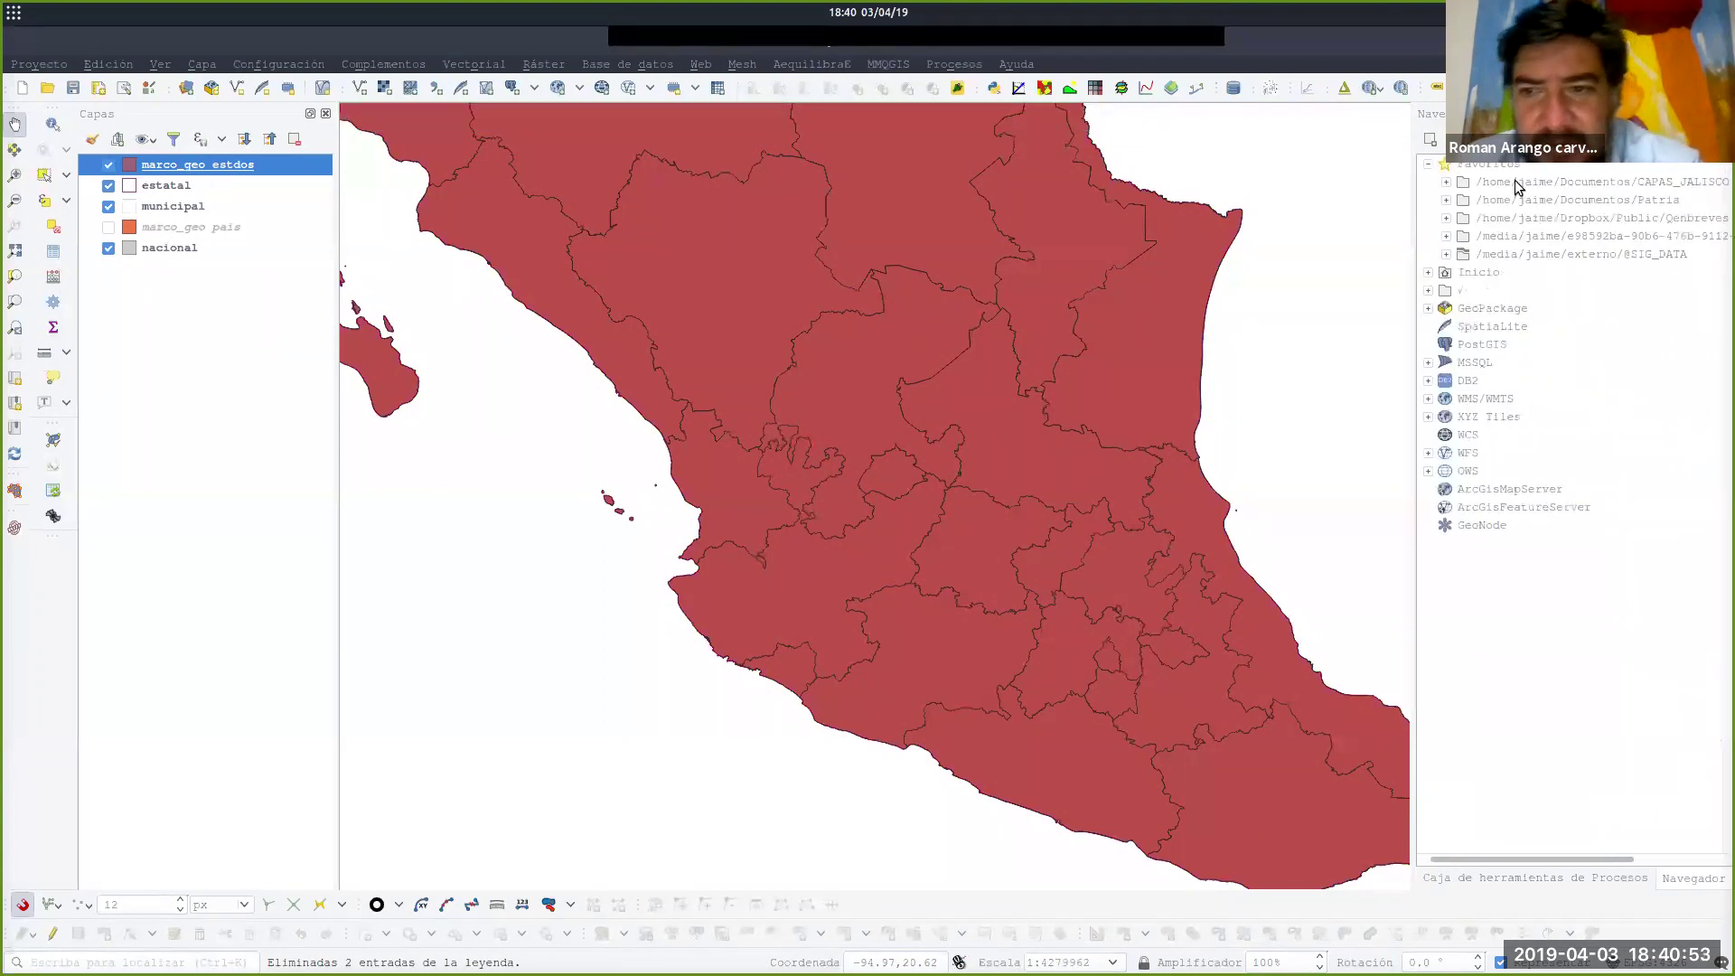
left_click(1429, 290)
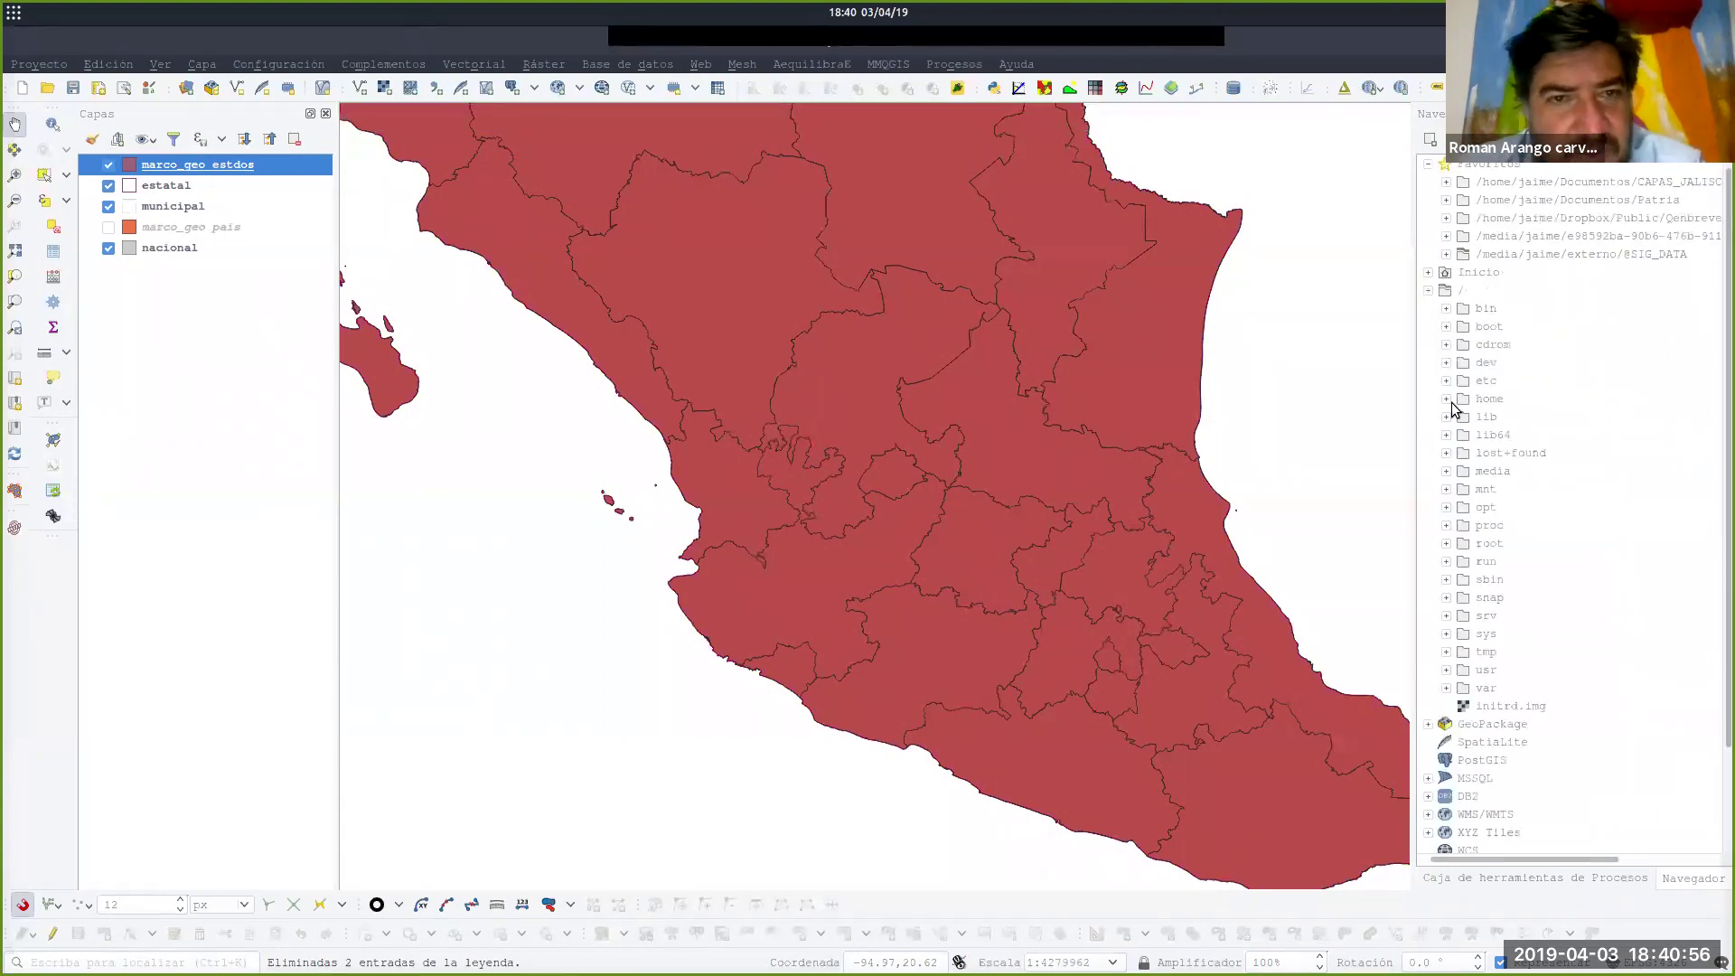
left_click(1428, 290)
left_click(1429, 272)
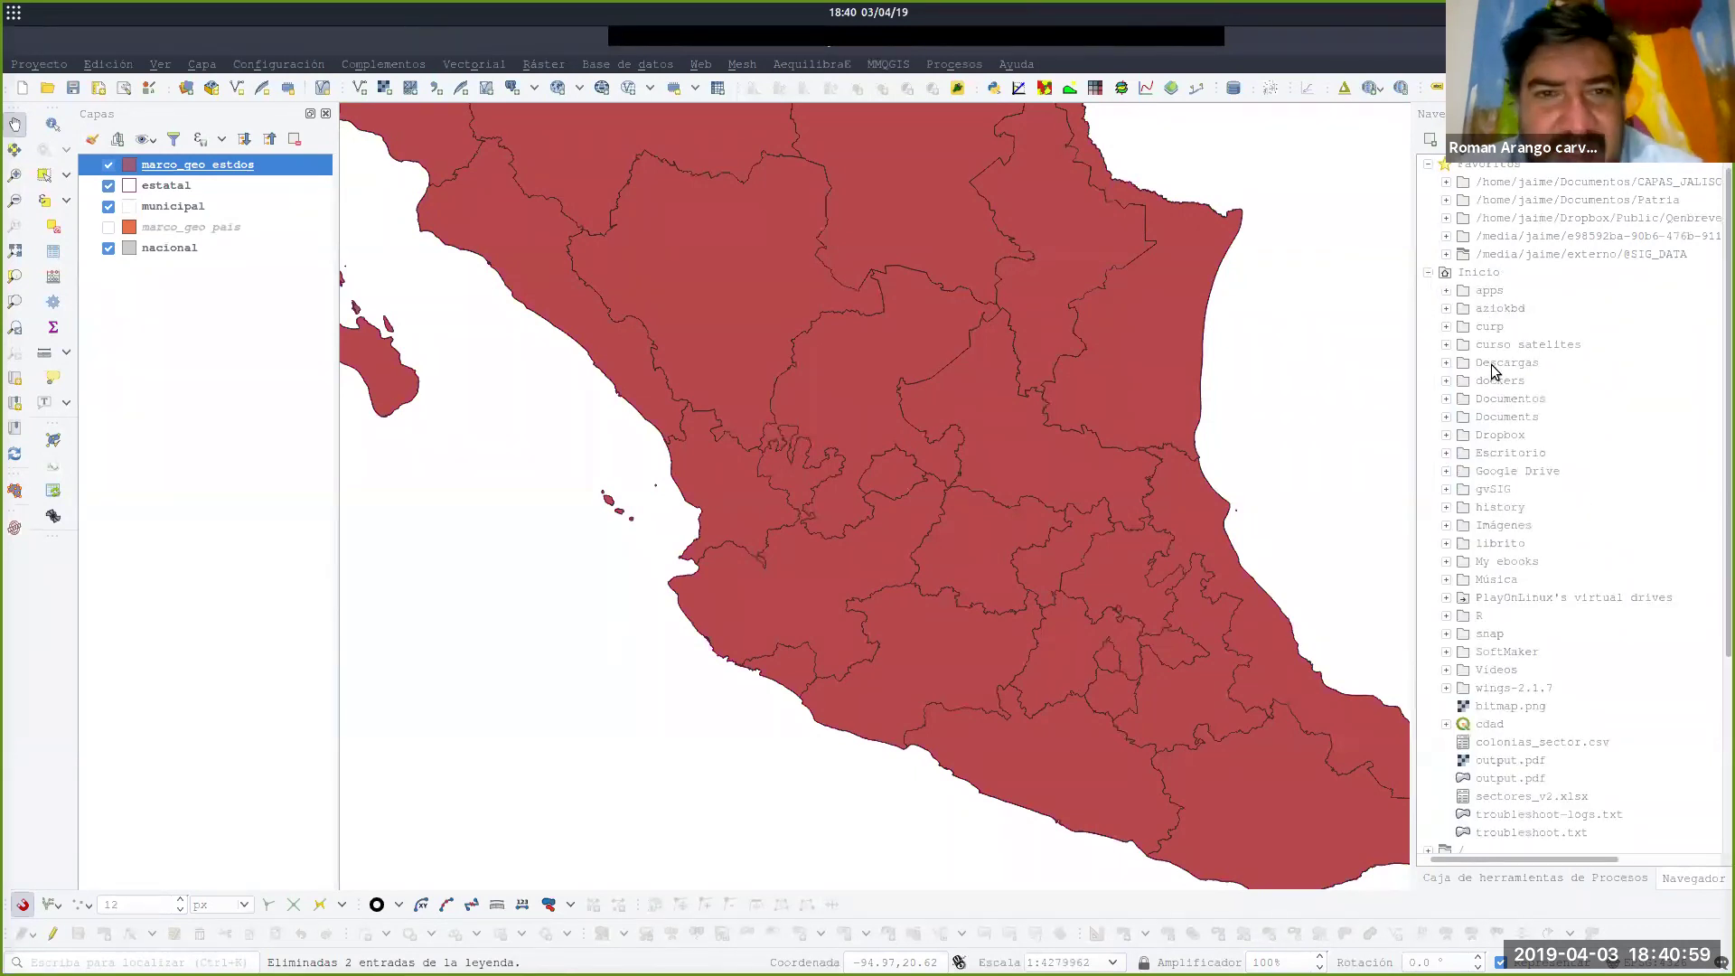
Find marco_geo.gpkg in the Documentos folder, expand its contents and add it as a GeoPackage connection.
left_click(1469, 404)
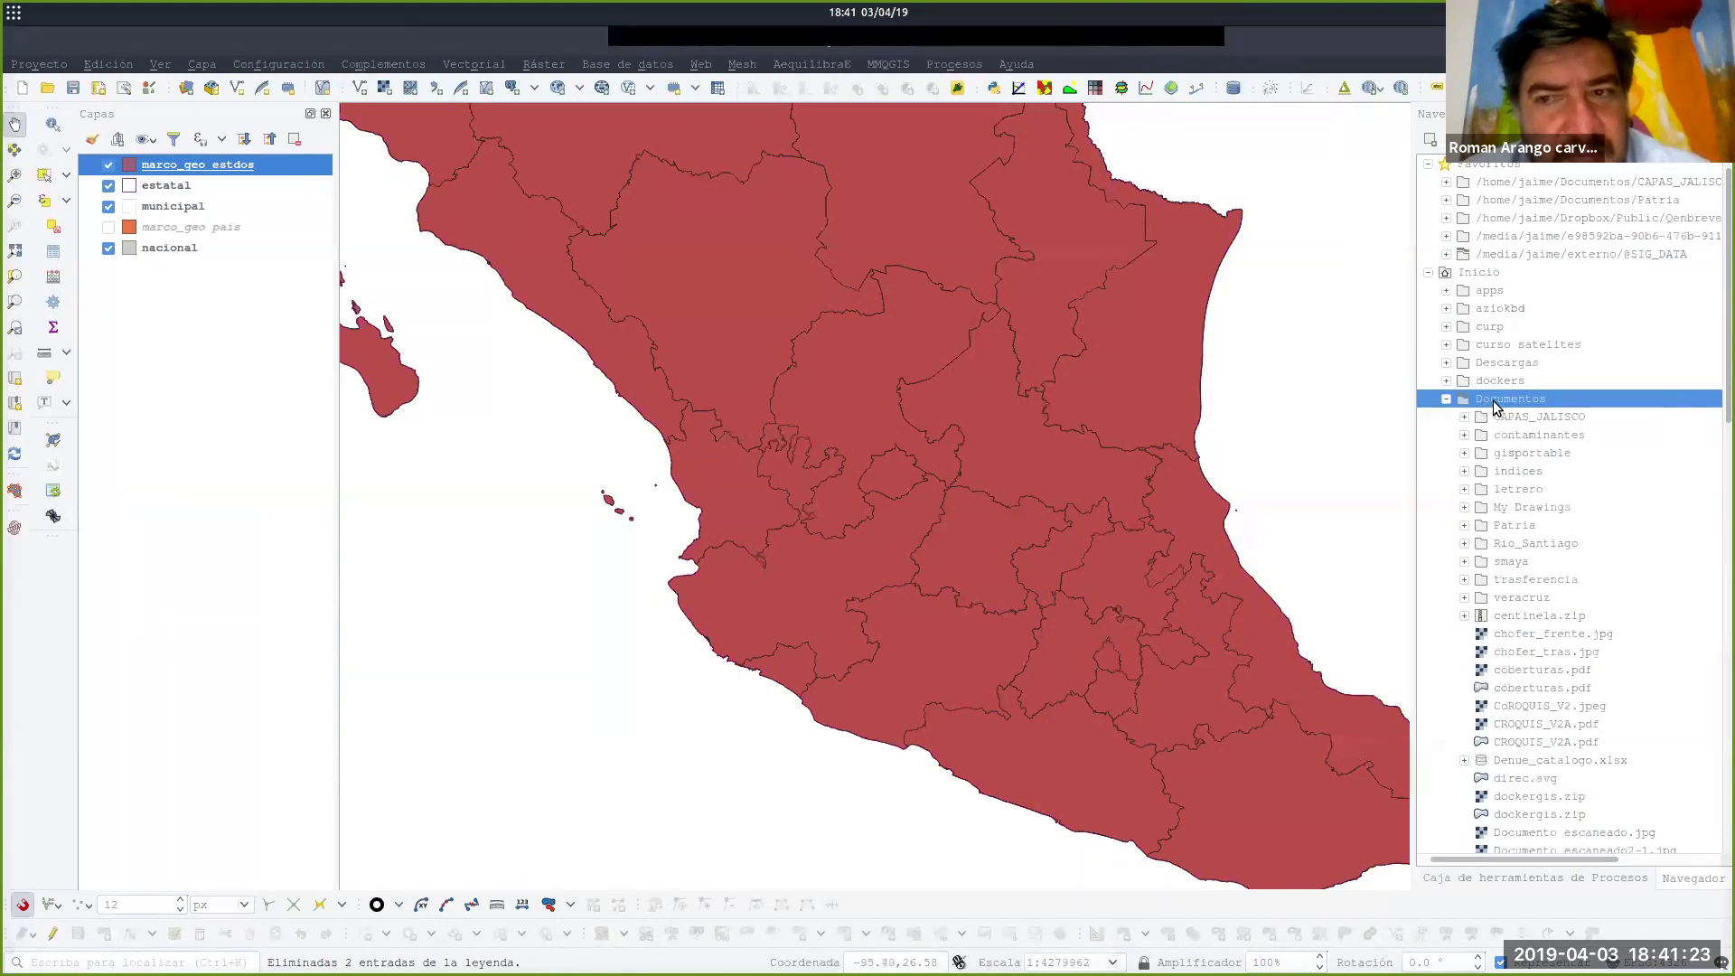
scroll(1493, 409, "down", 1)
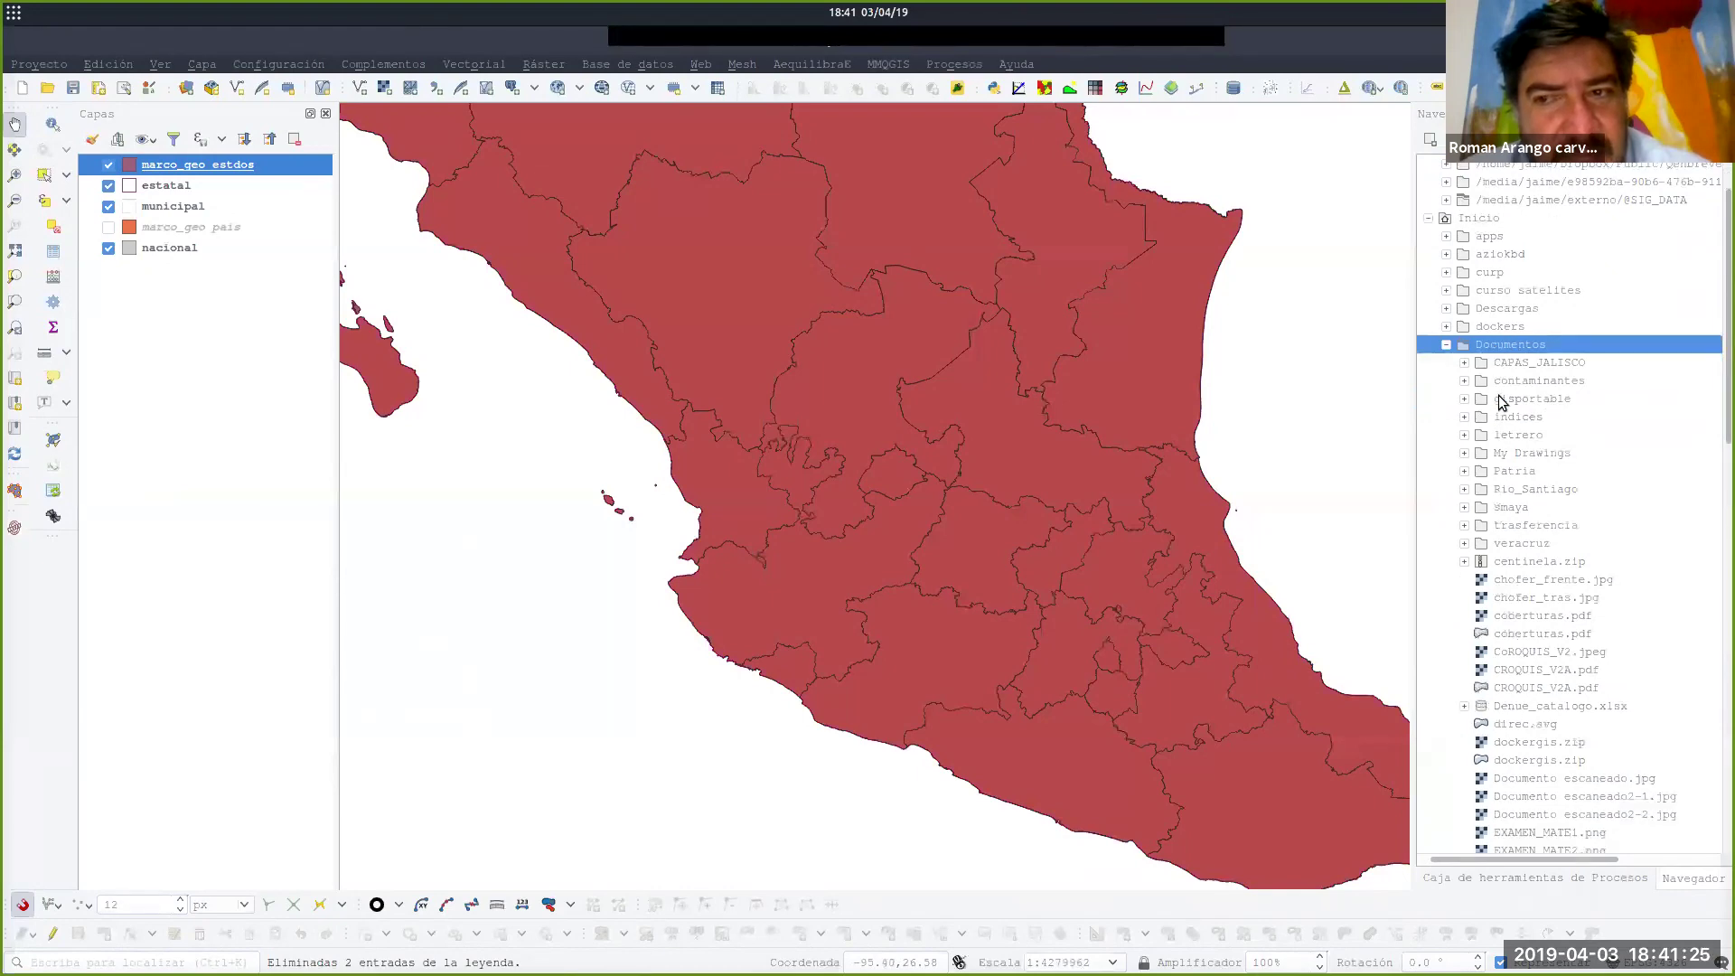
scroll(1507, 392, "down", 2)
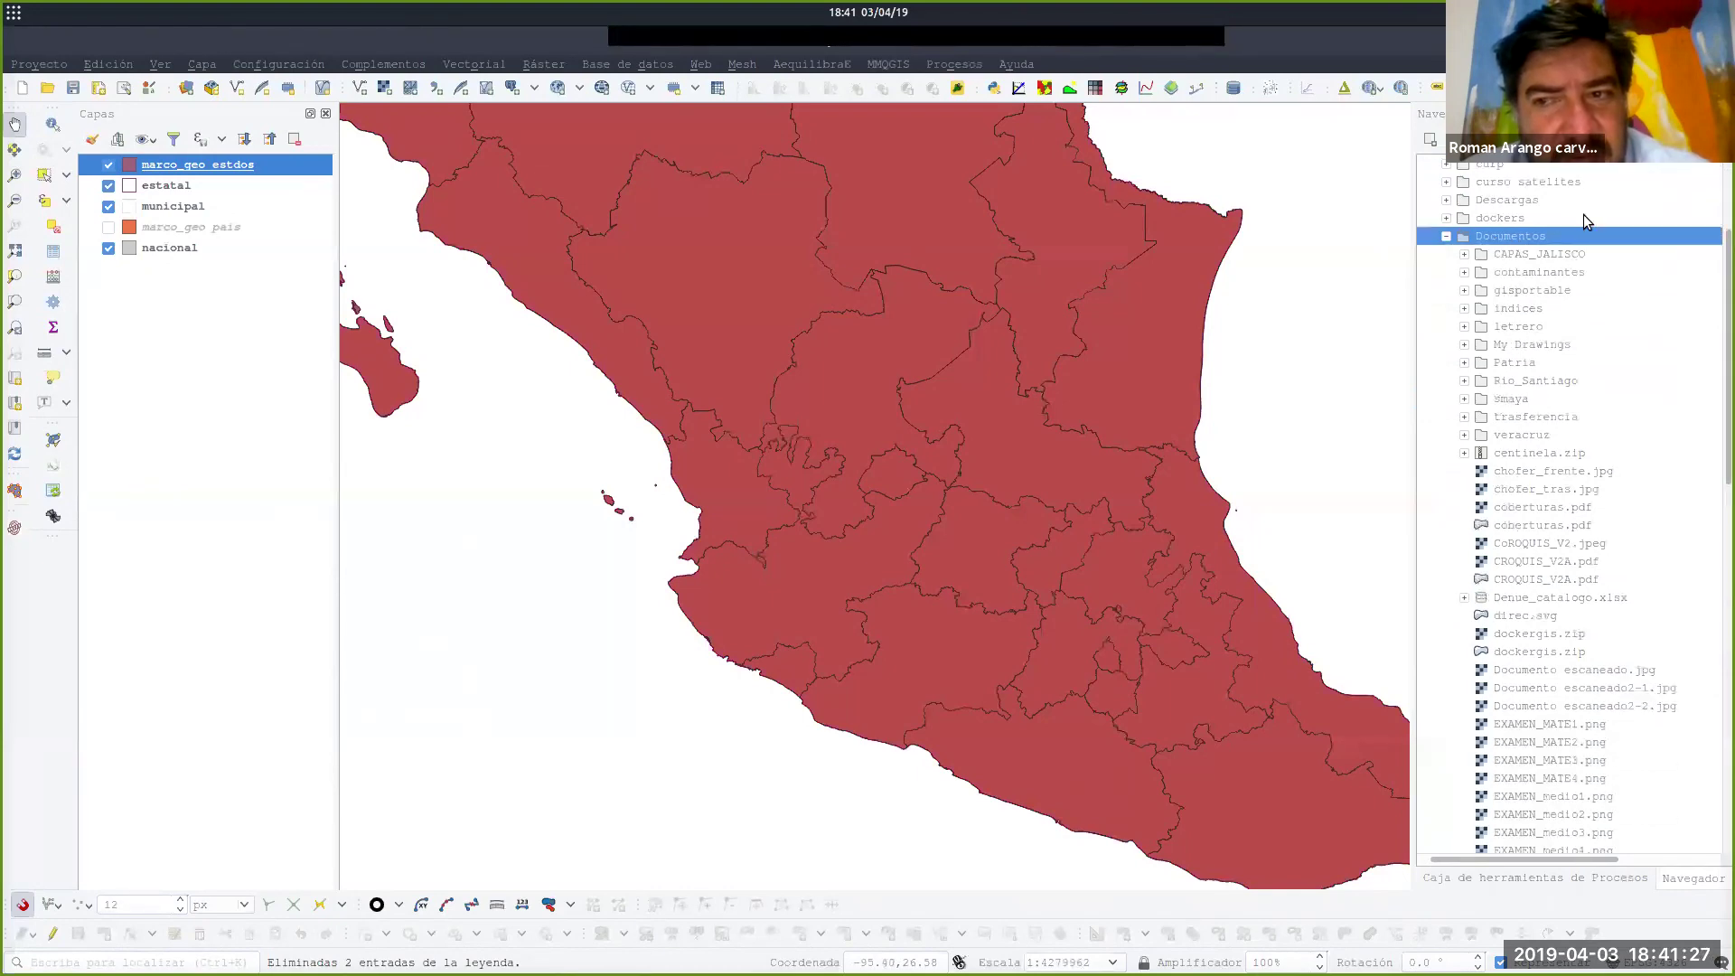
scroll(1559, 425, "down", 7)
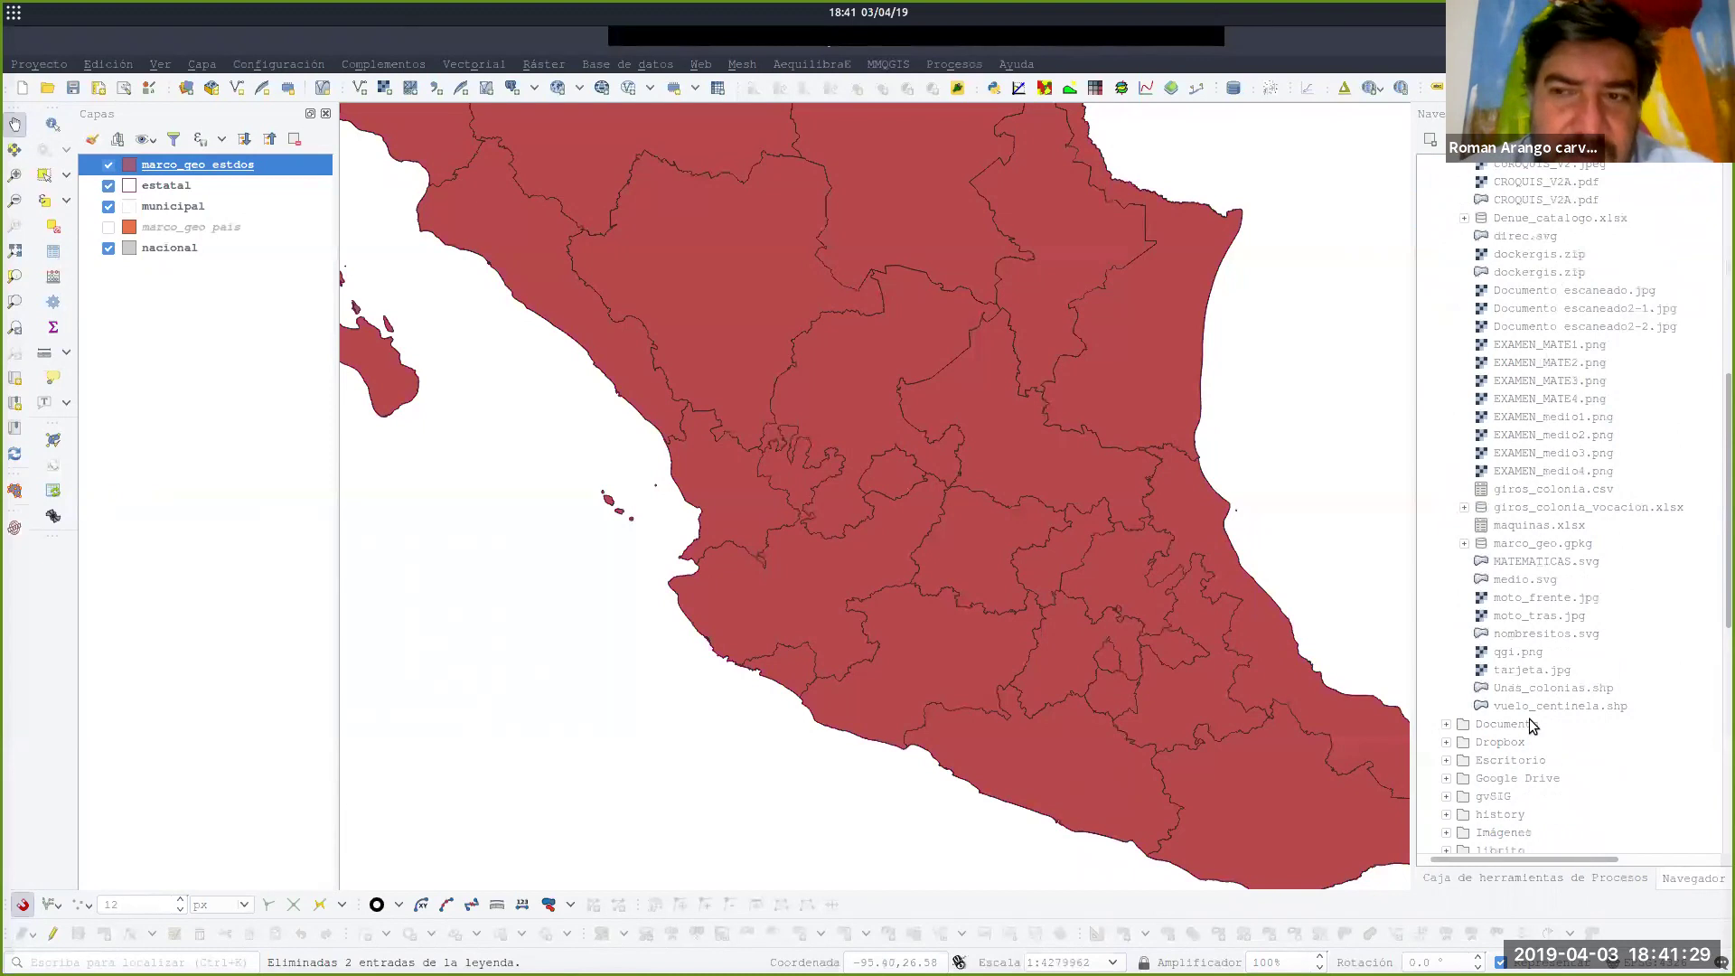
left_click(1506, 546)
left_click(1464, 543)
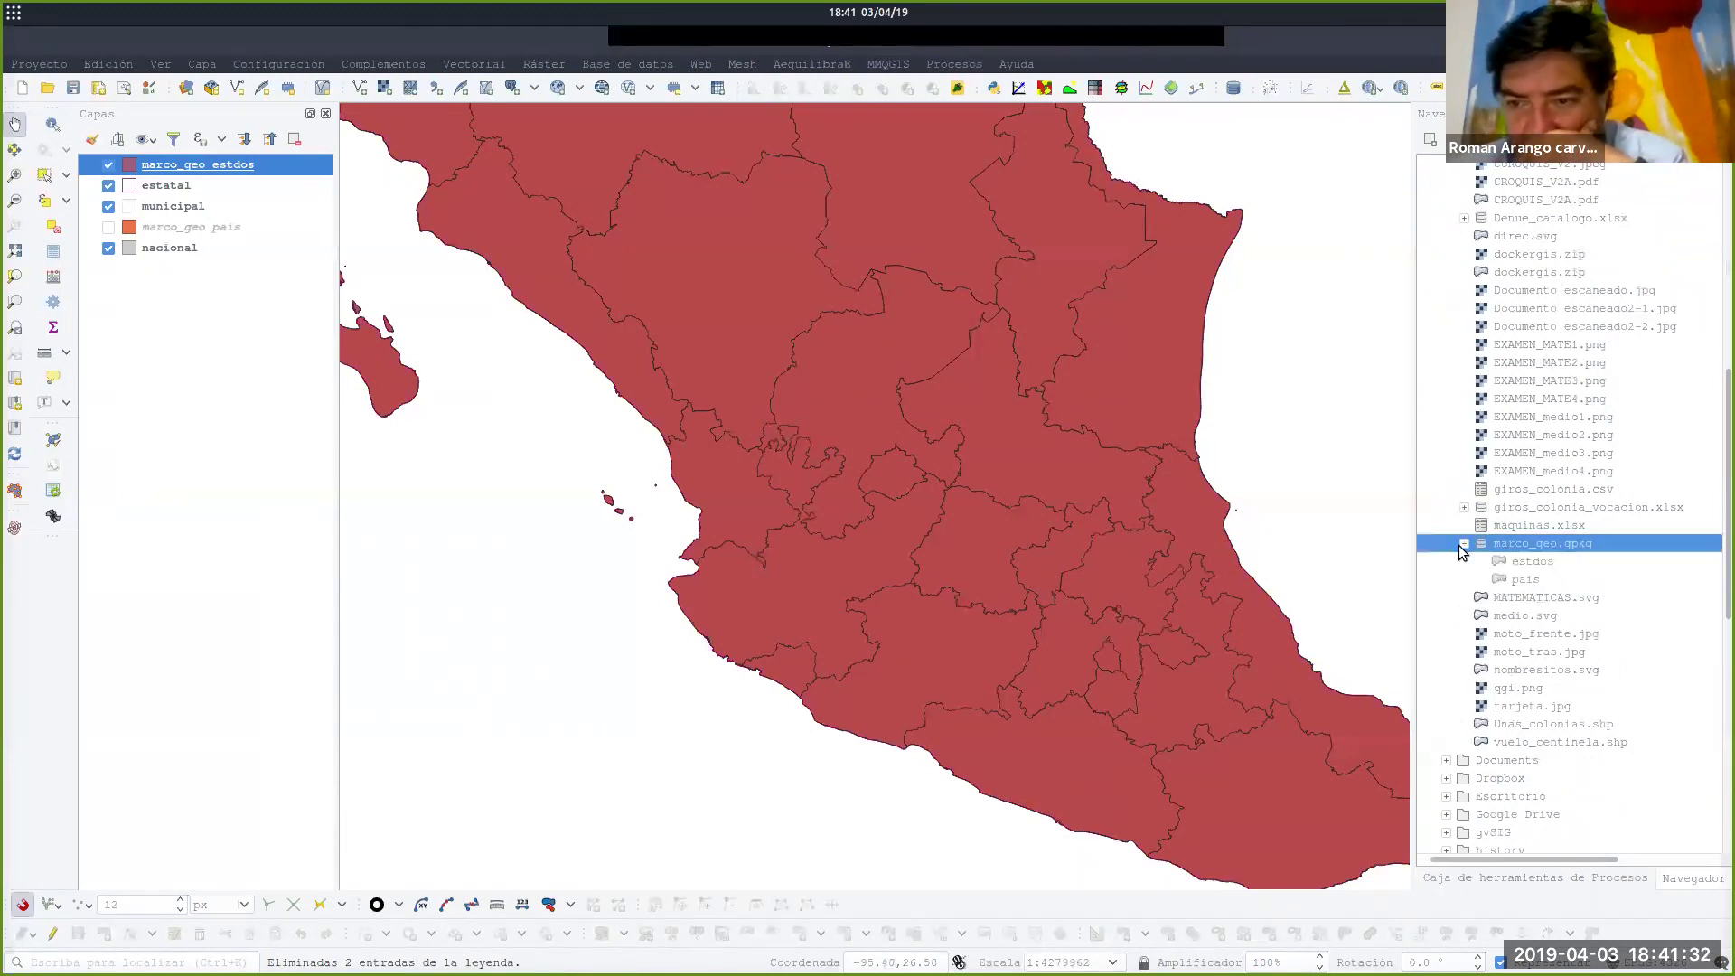
right_click(1527, 545)
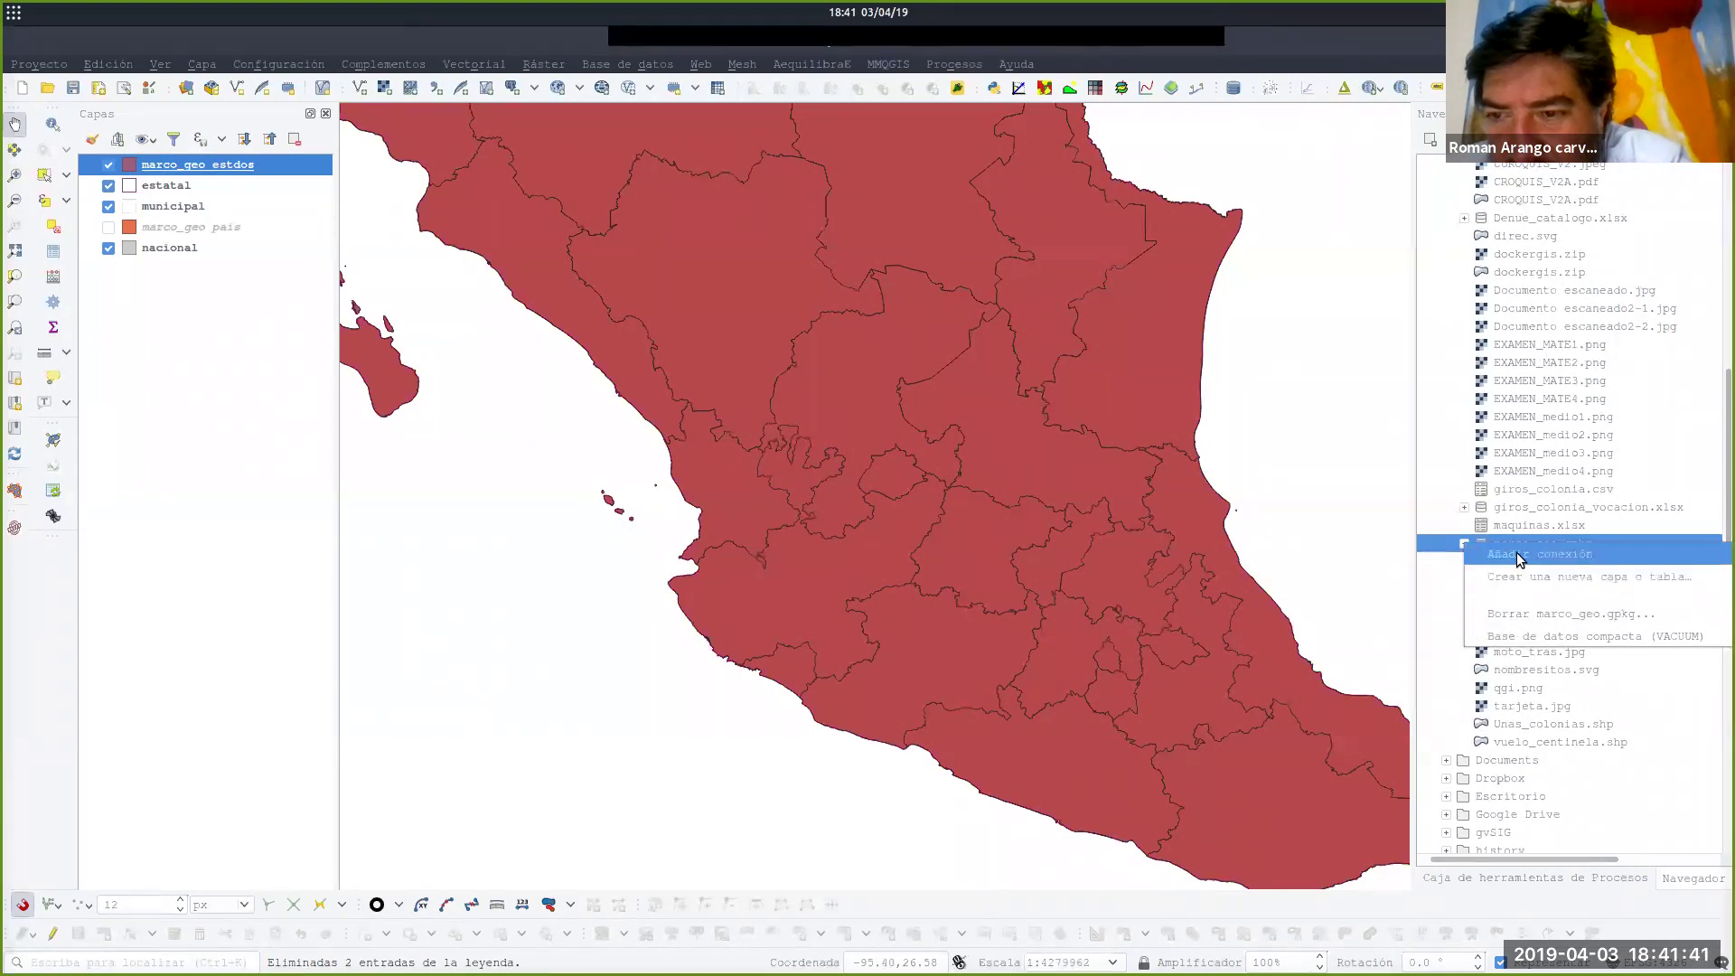
left_click(1520, 554)
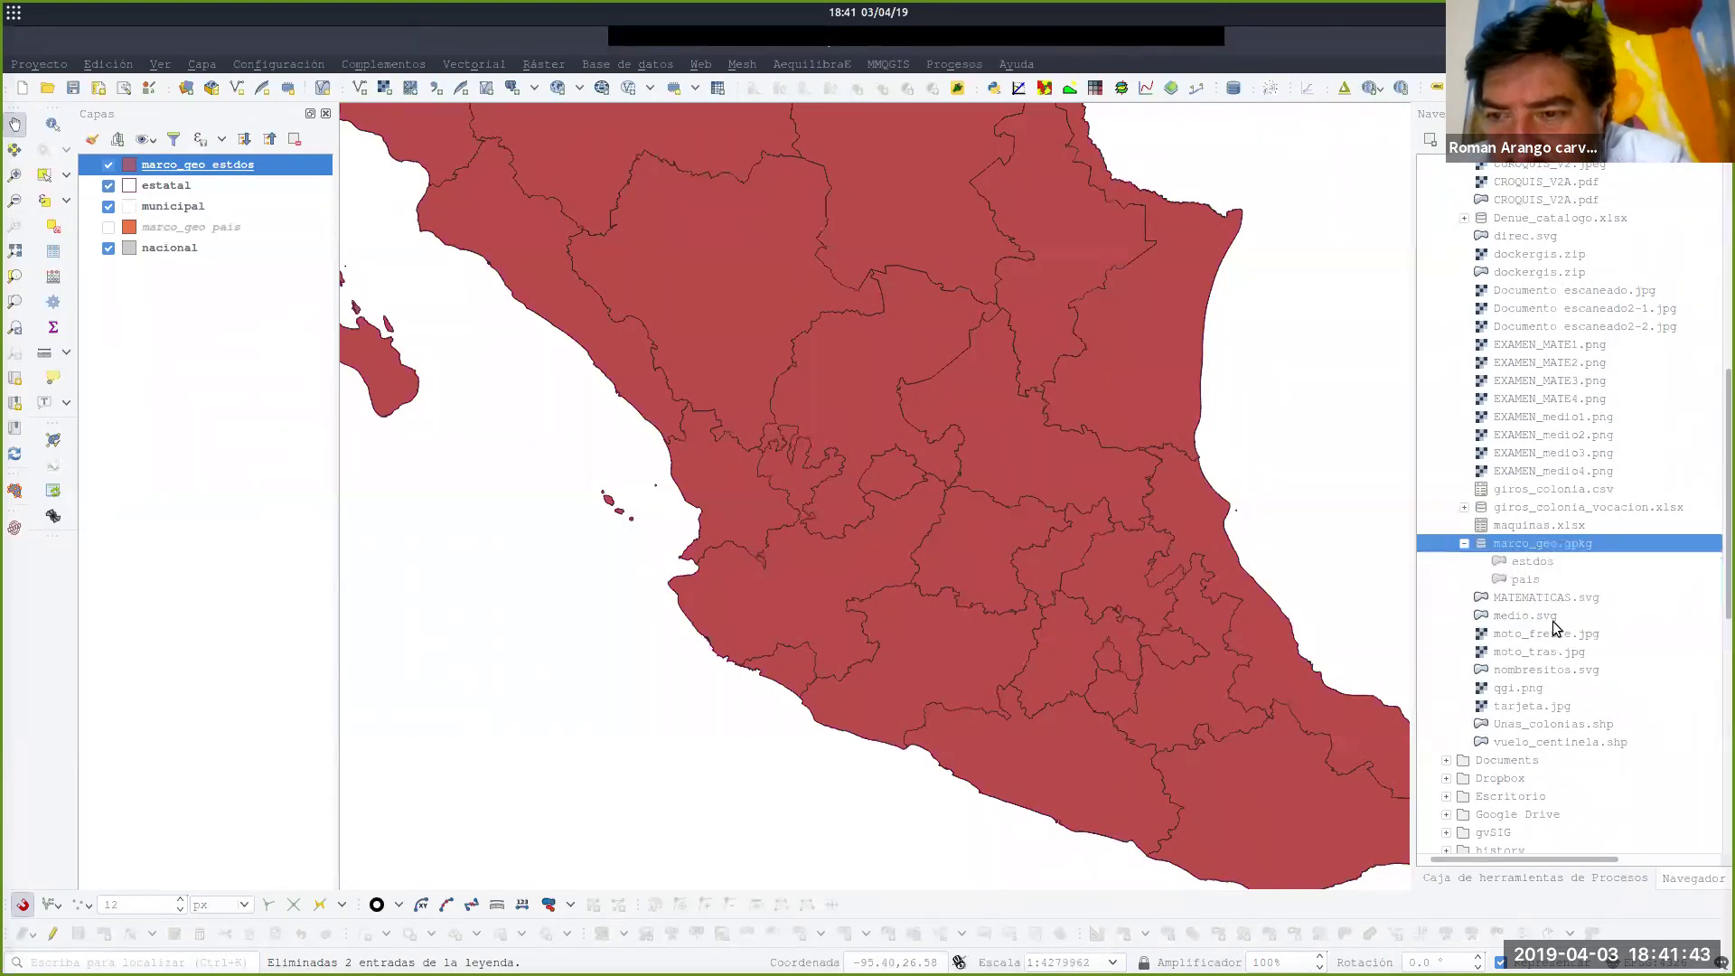
Expand the GeoPackage connections in the browser and list the layers of marco_geo.gpkg.
scroll(1561, 597, "down", 7)
scroll(1557, 593, "down", 4)
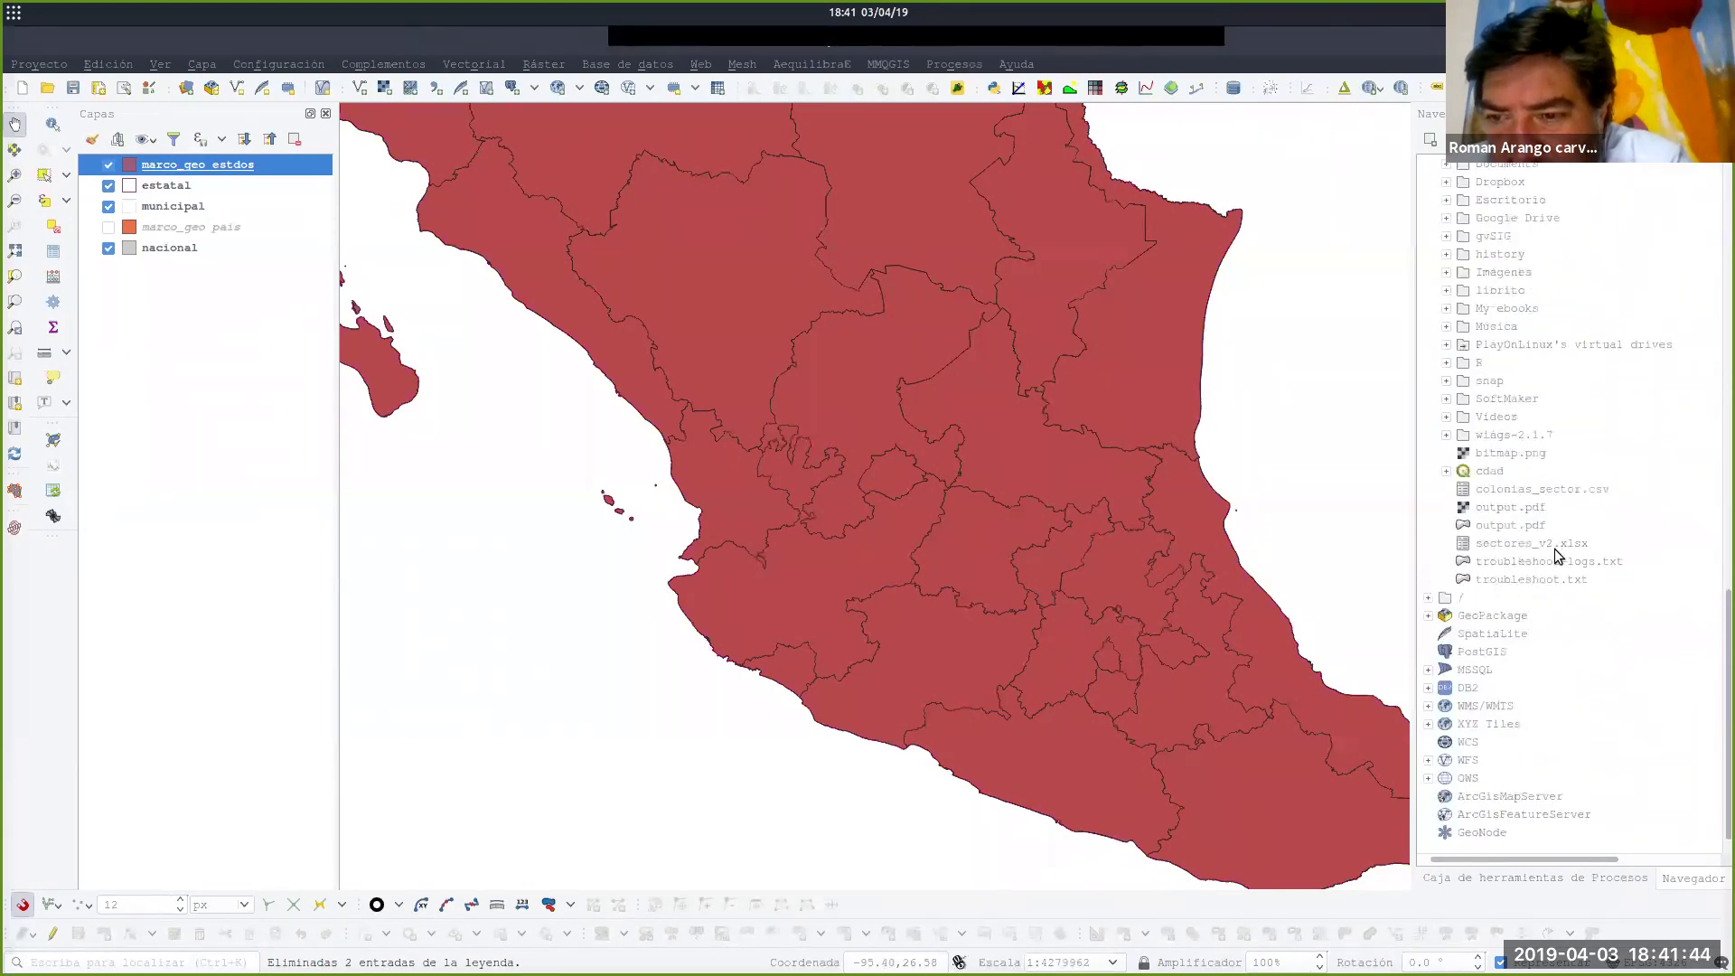
left_click(1496, 619)
left_click(1429, 615)
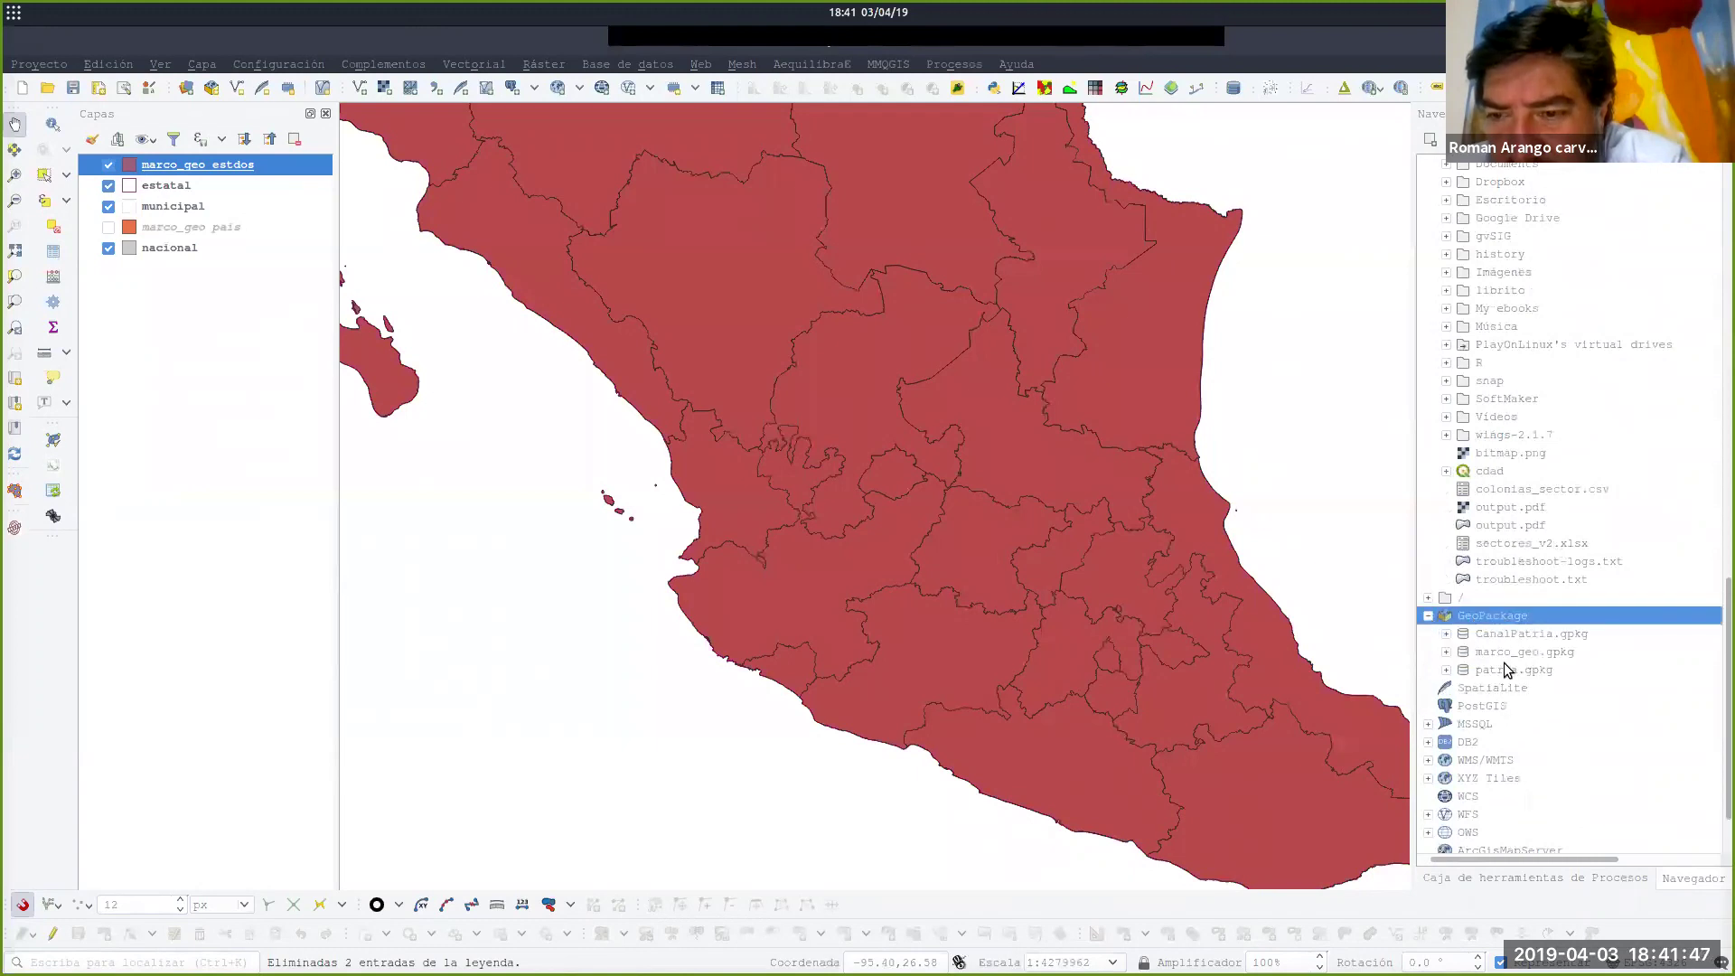
left_click(1497, 654)
left_click(1446, 652)
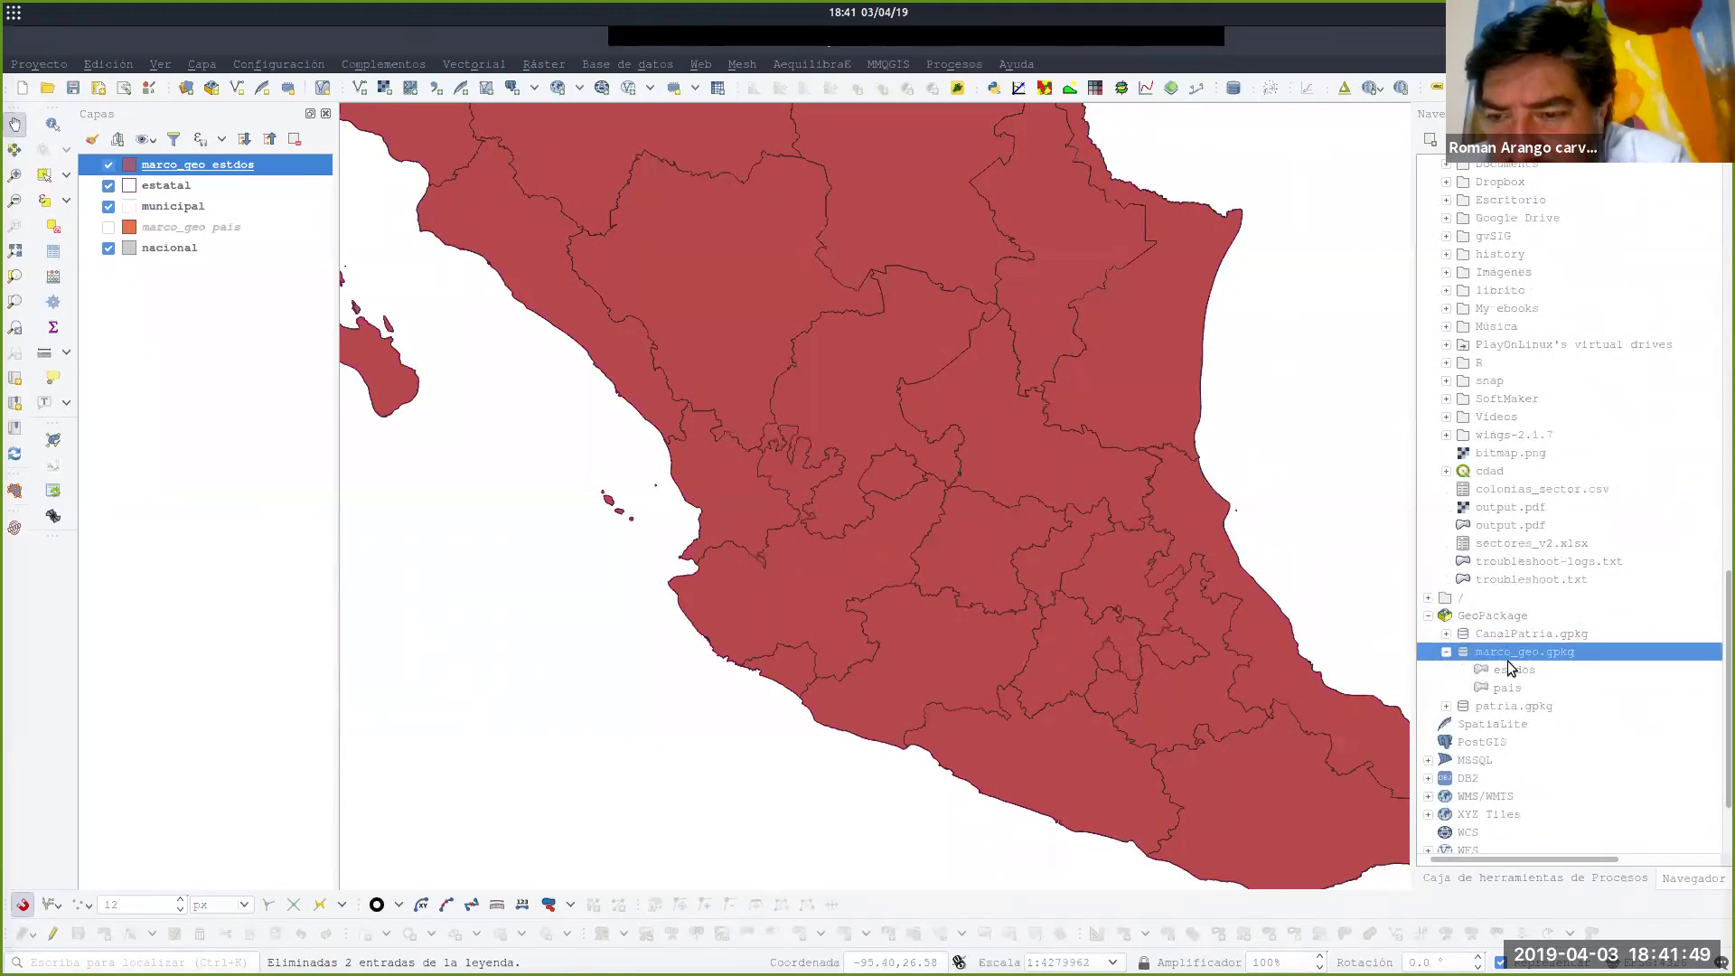
scroll(1513, 657, "down", 2)
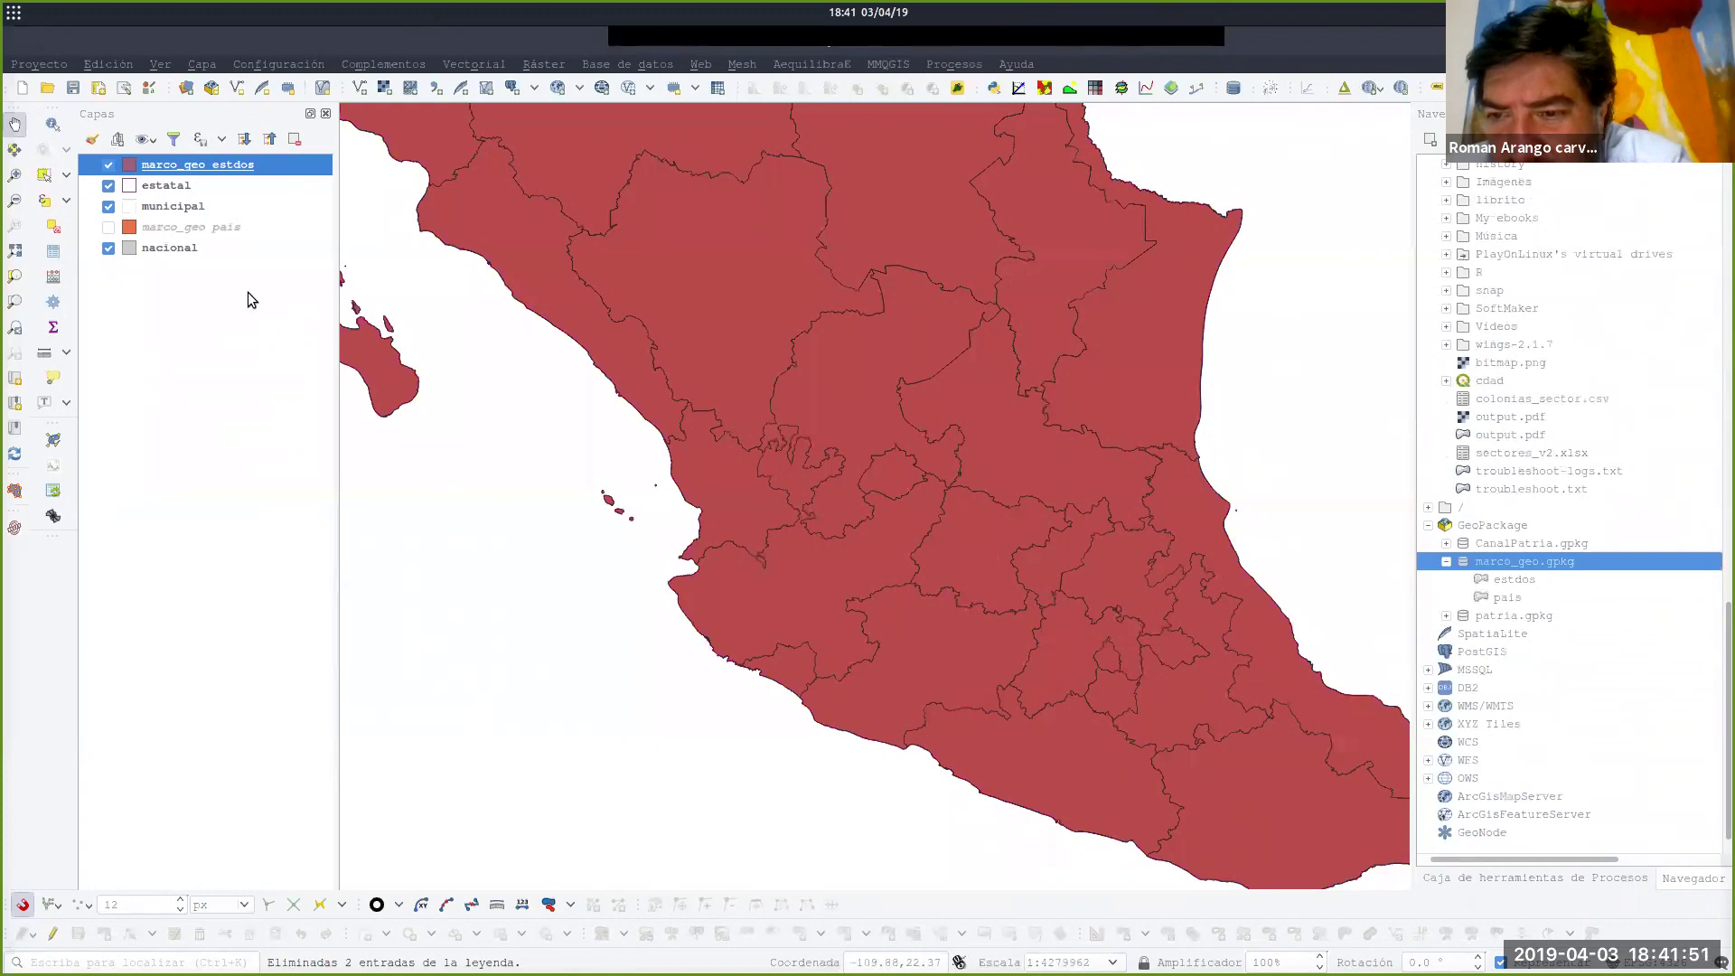
Hide the marco_geo estdos layer and import the municipal layer from the project directly into the marco_geo.gpkg connection.
left_click(109, 165)
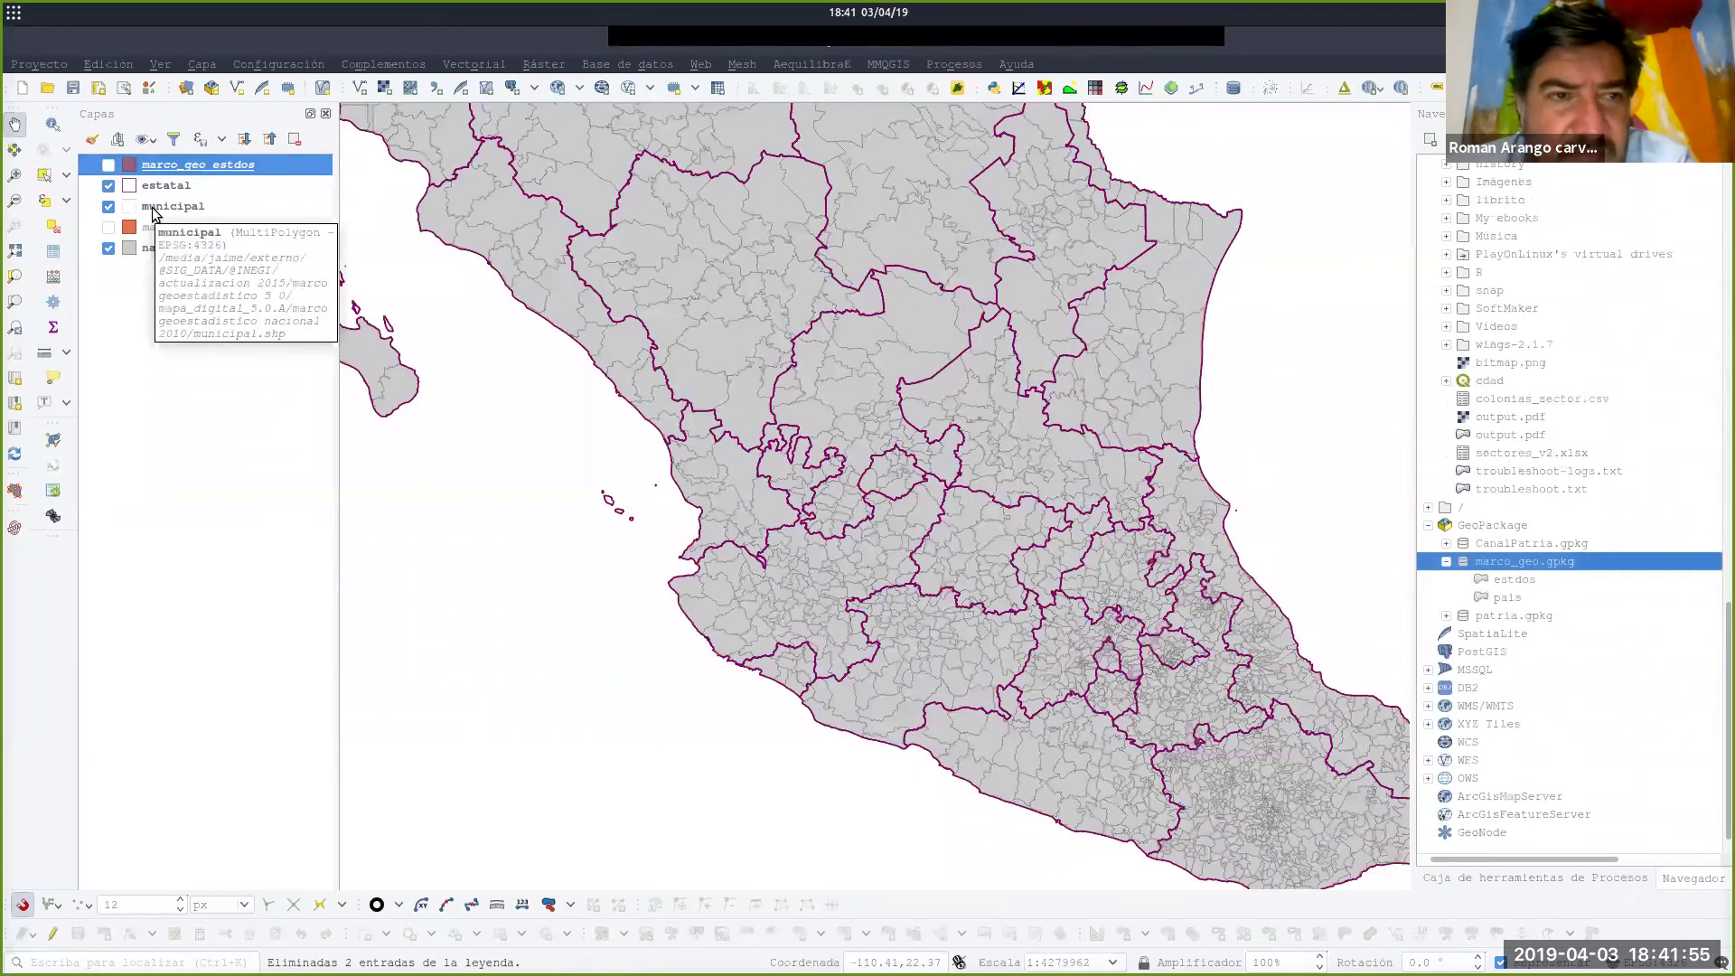
left_click(161, 208)
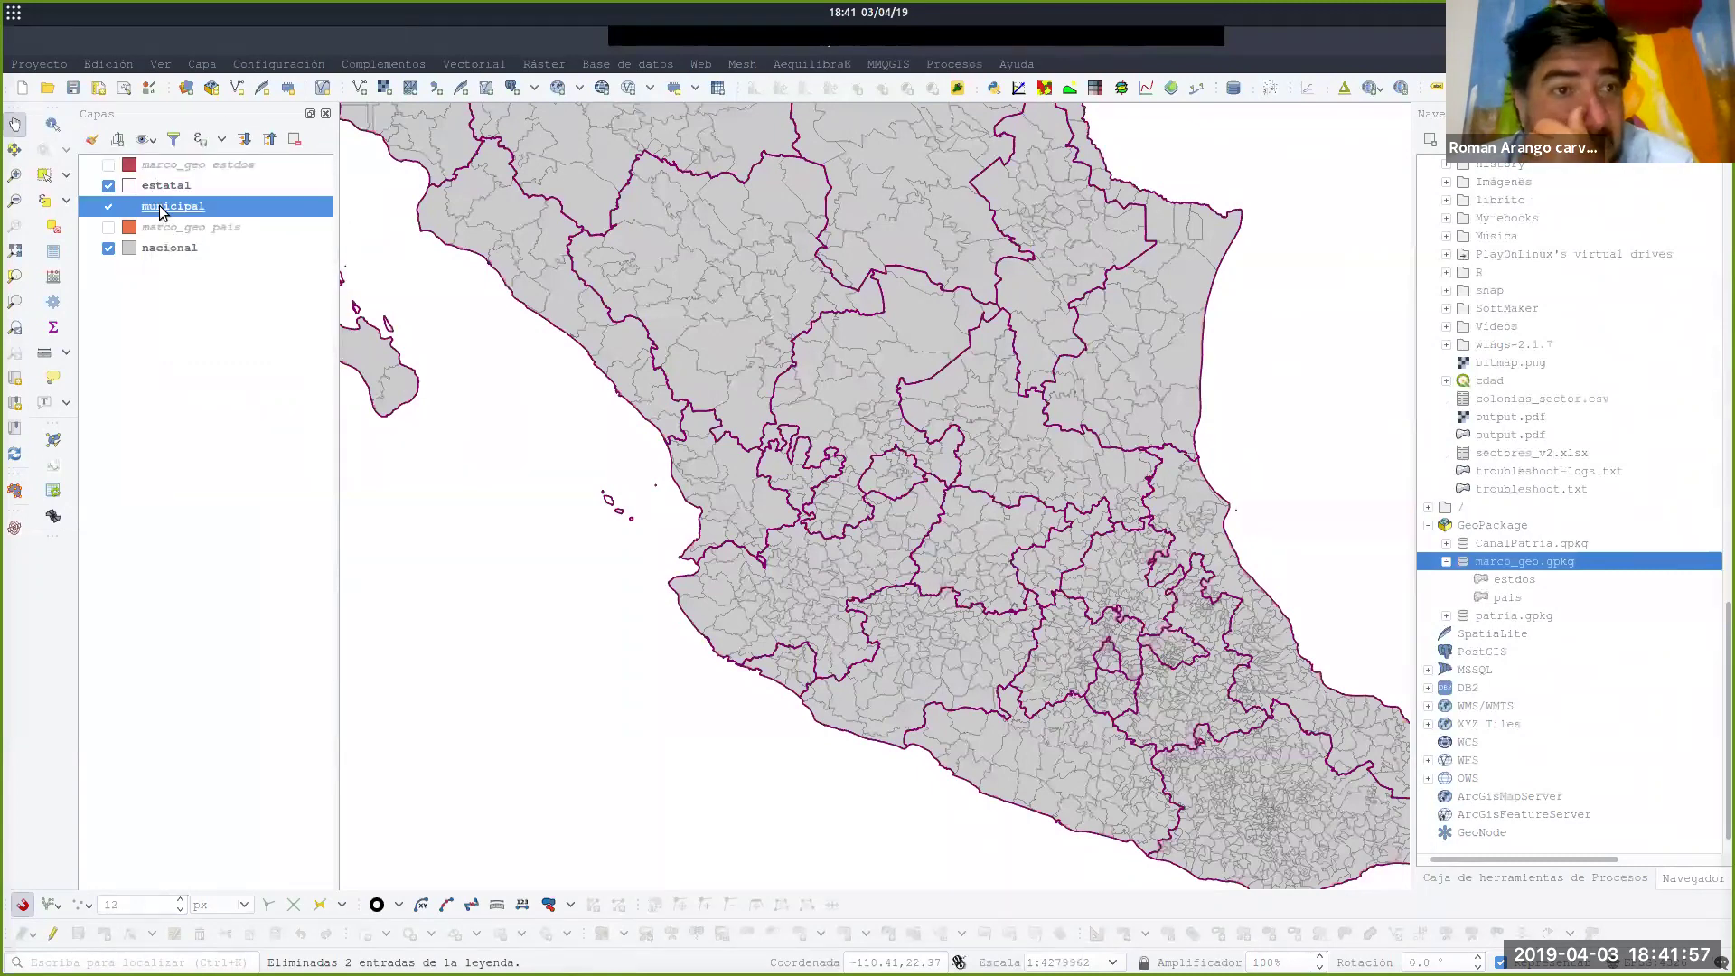
left_click_drag(161, 212, 1533, 579)
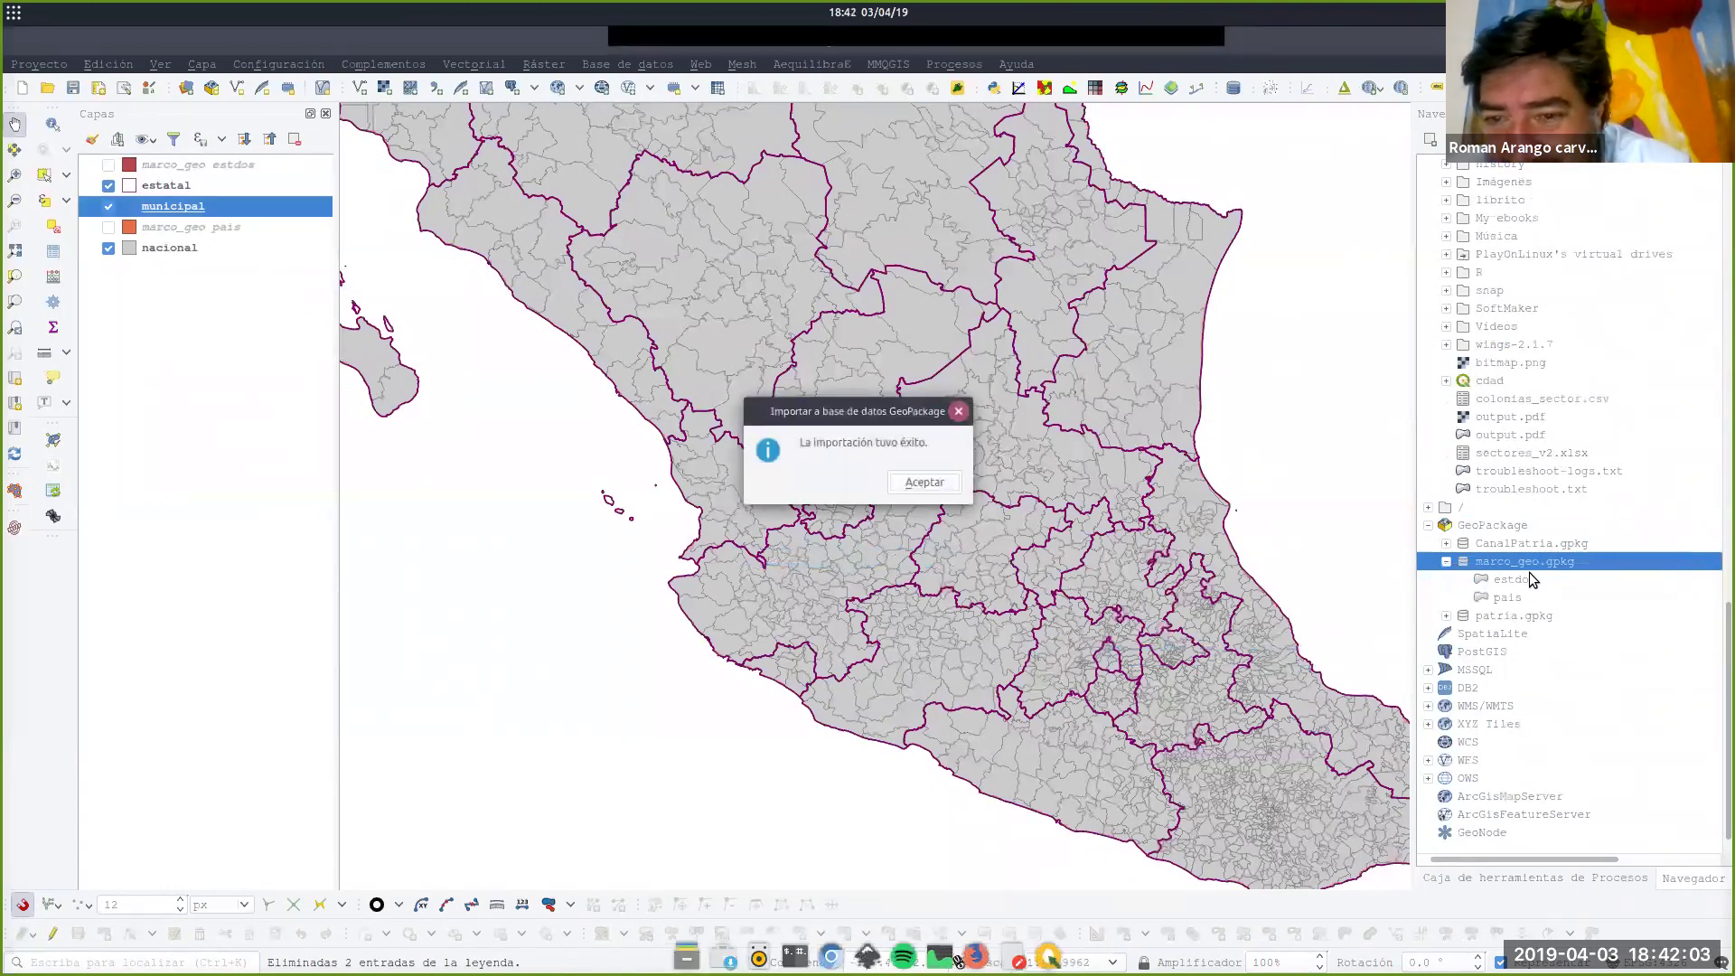
left_click(955, 485)
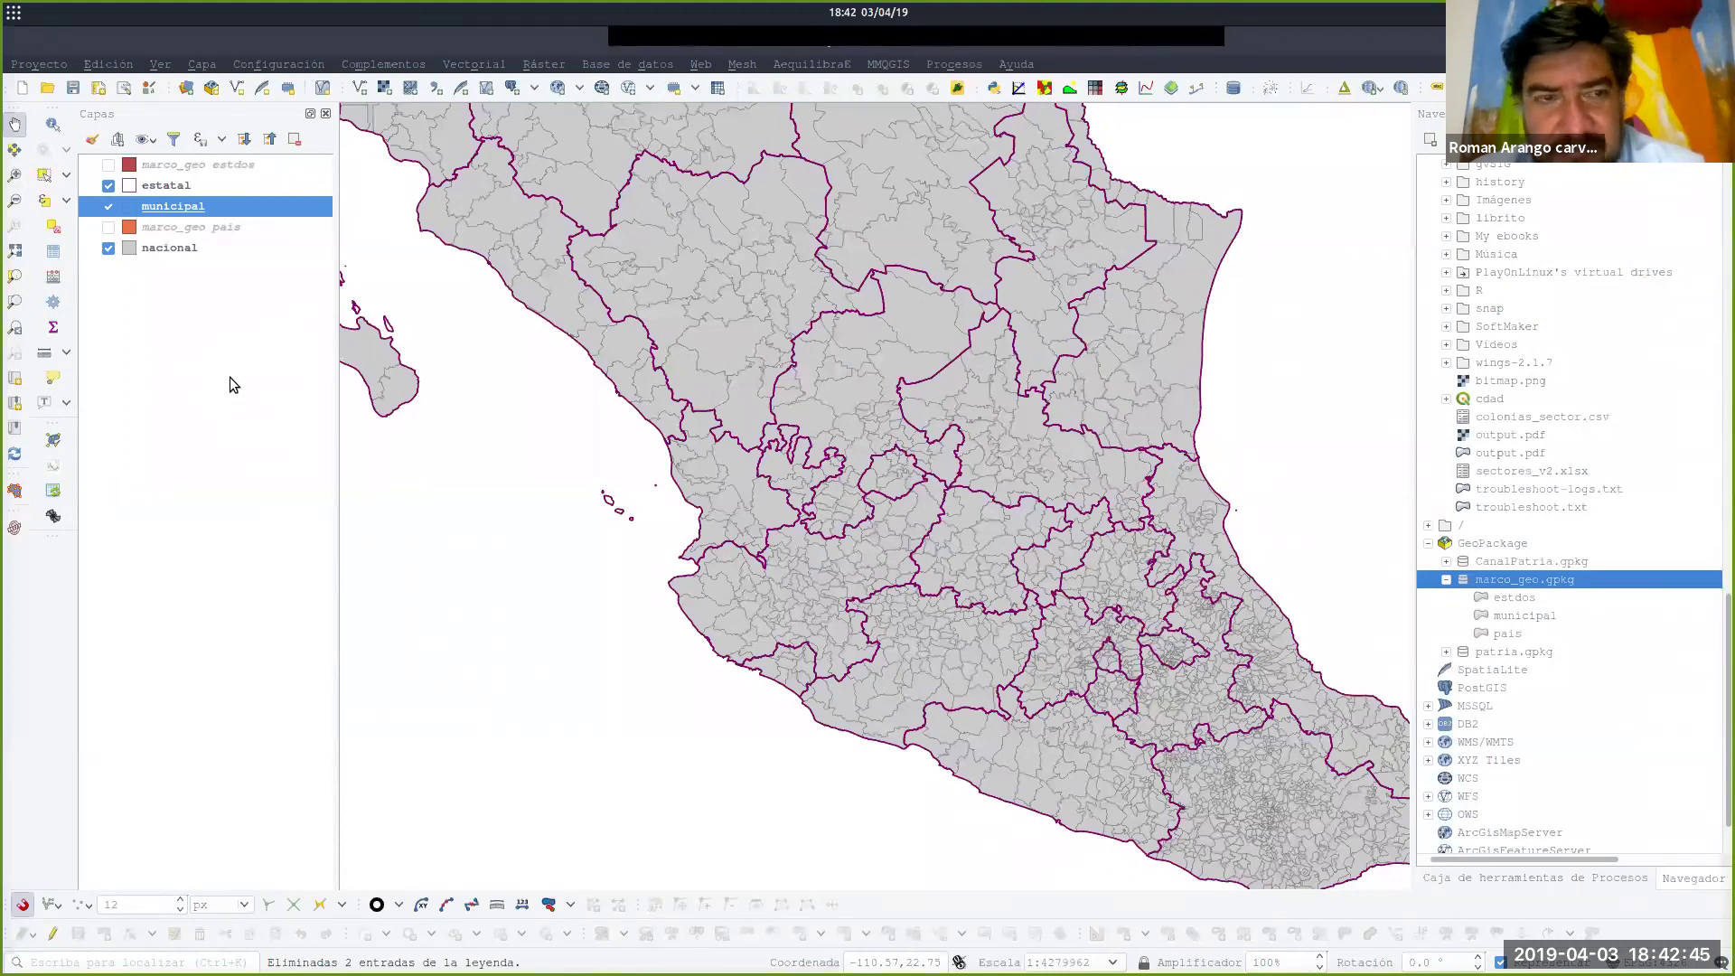
Review the estdos, municipal and pais layers inside marco_geo.gpkg and examine the whole country on the map.
left_click(1525, 599)
left_click(1525, 616)
left_click(1519, 635)
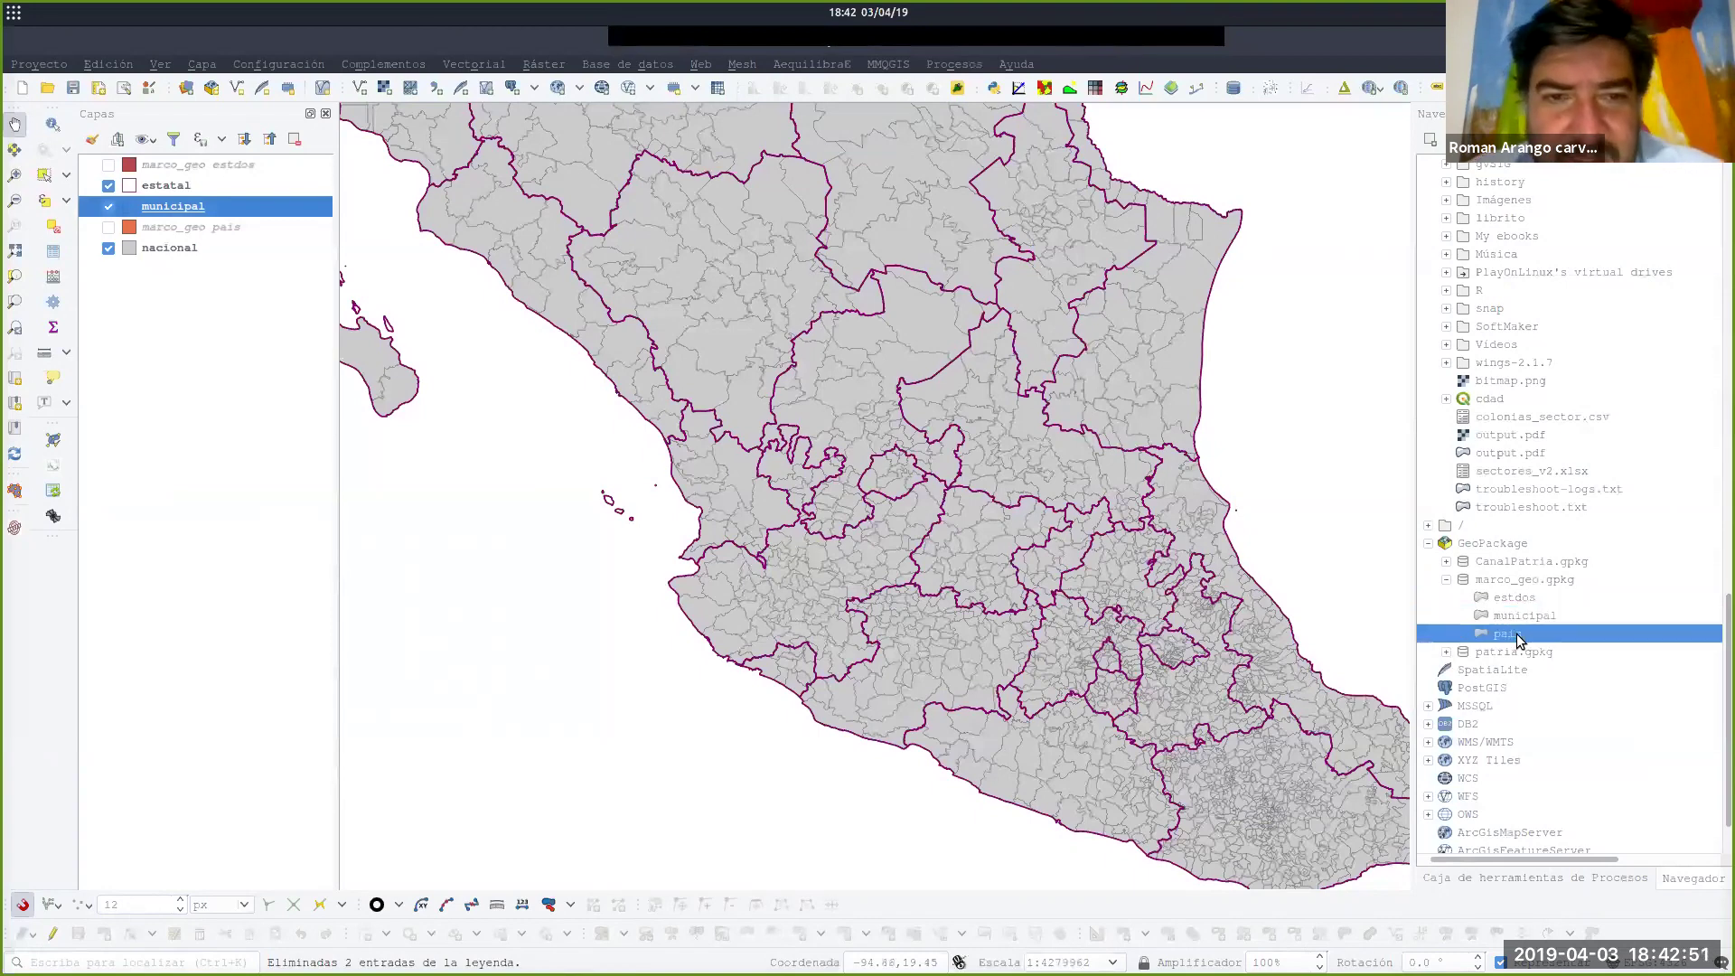
left_click(1518, 582)
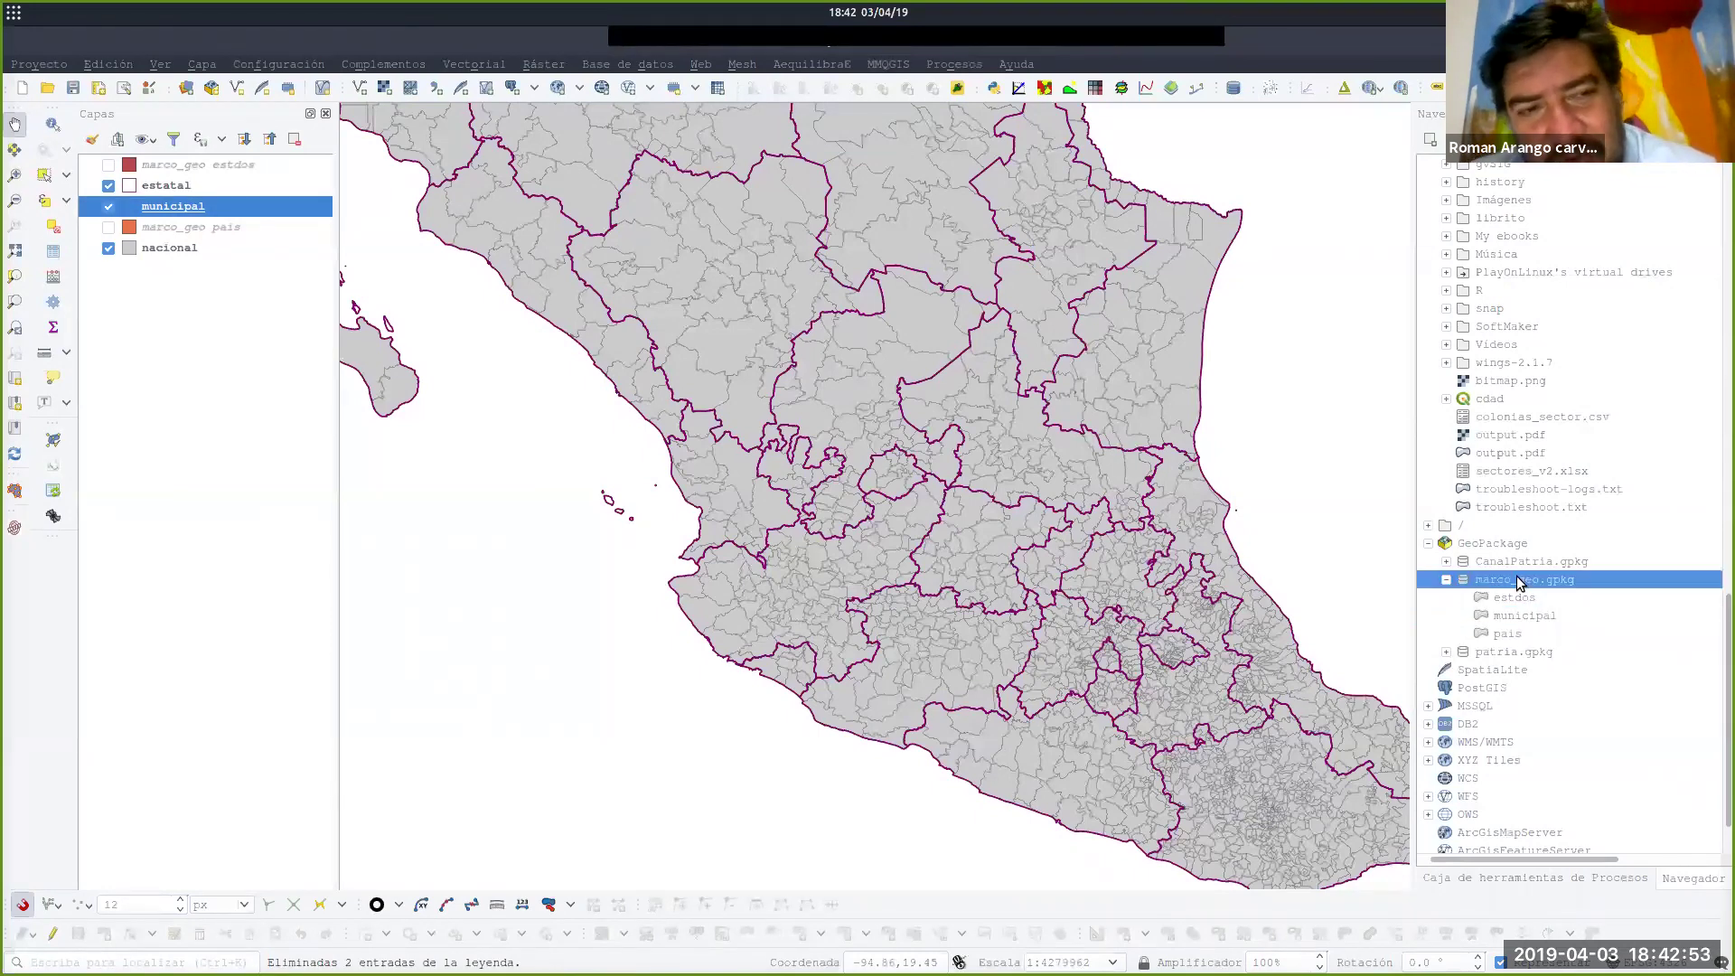
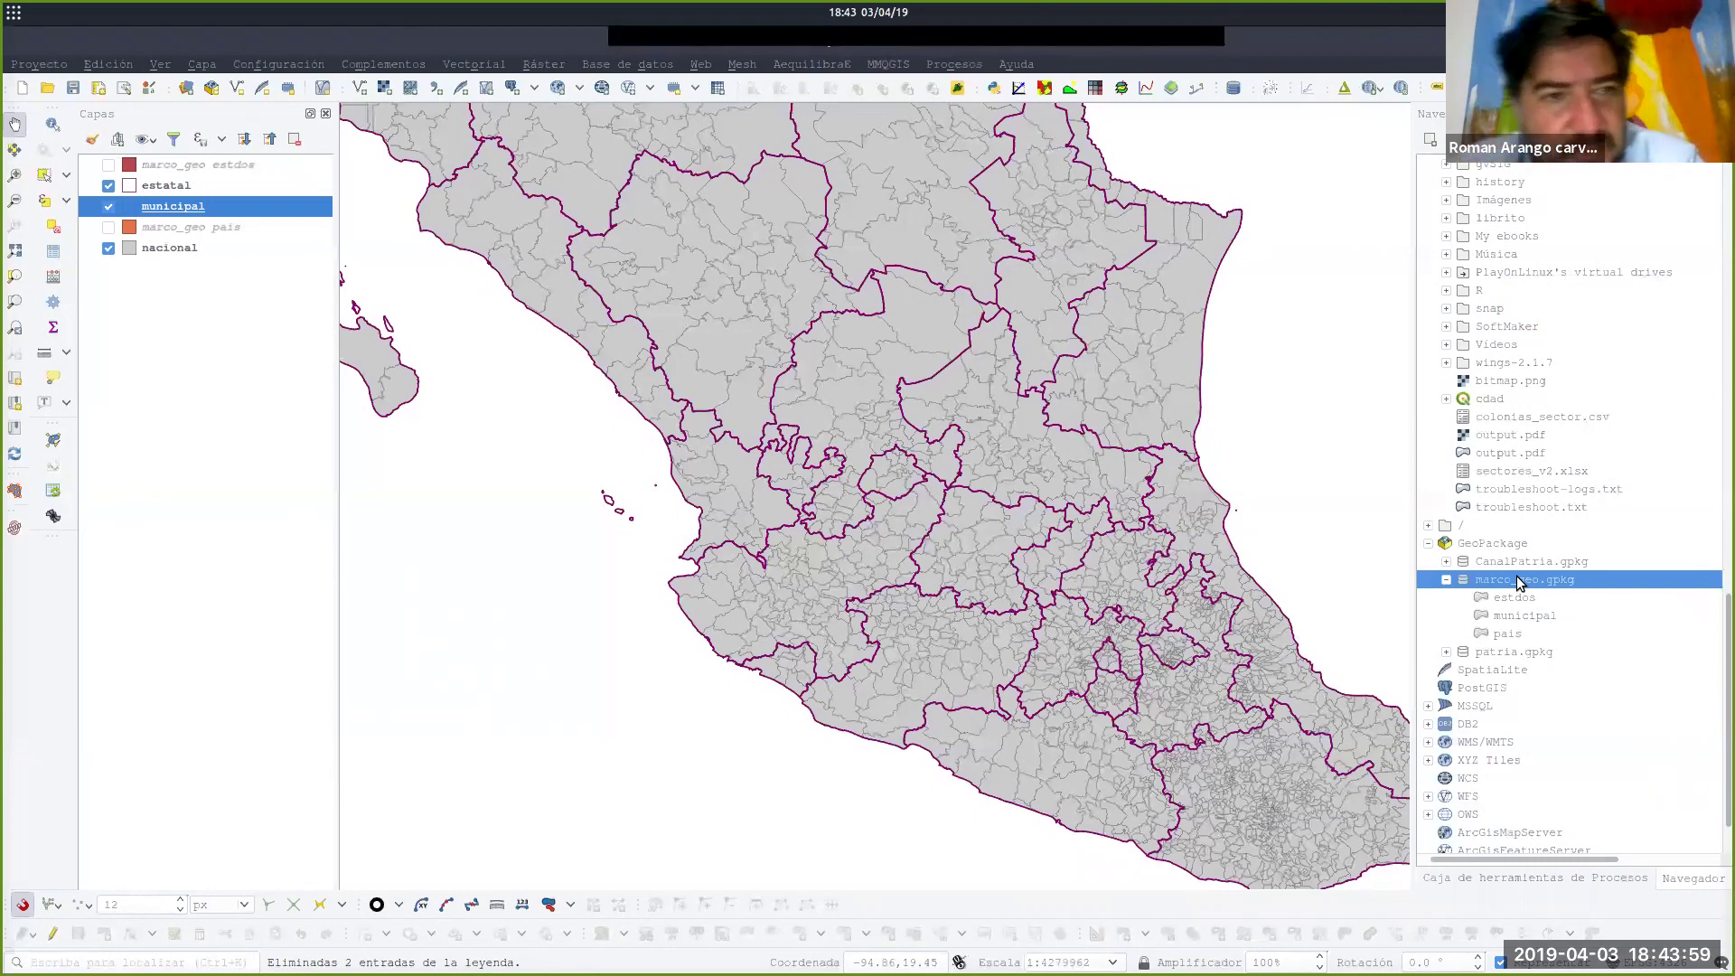
left_click(240, 431)
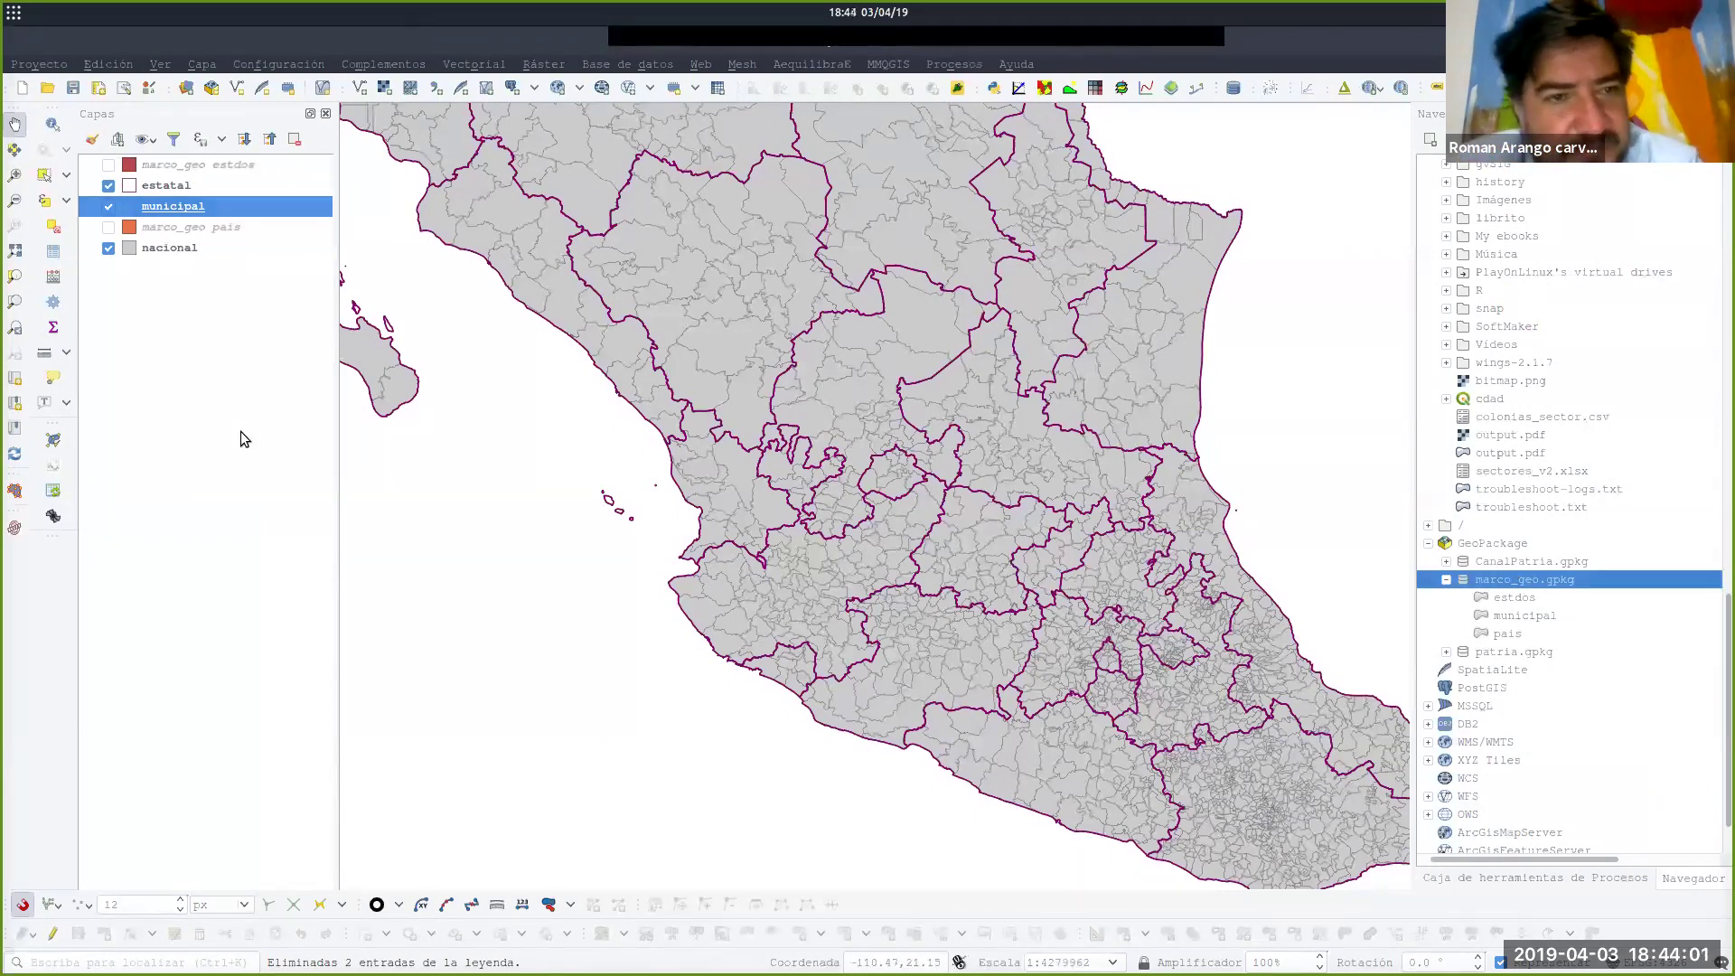
scroll(887, 488, "down", 2)
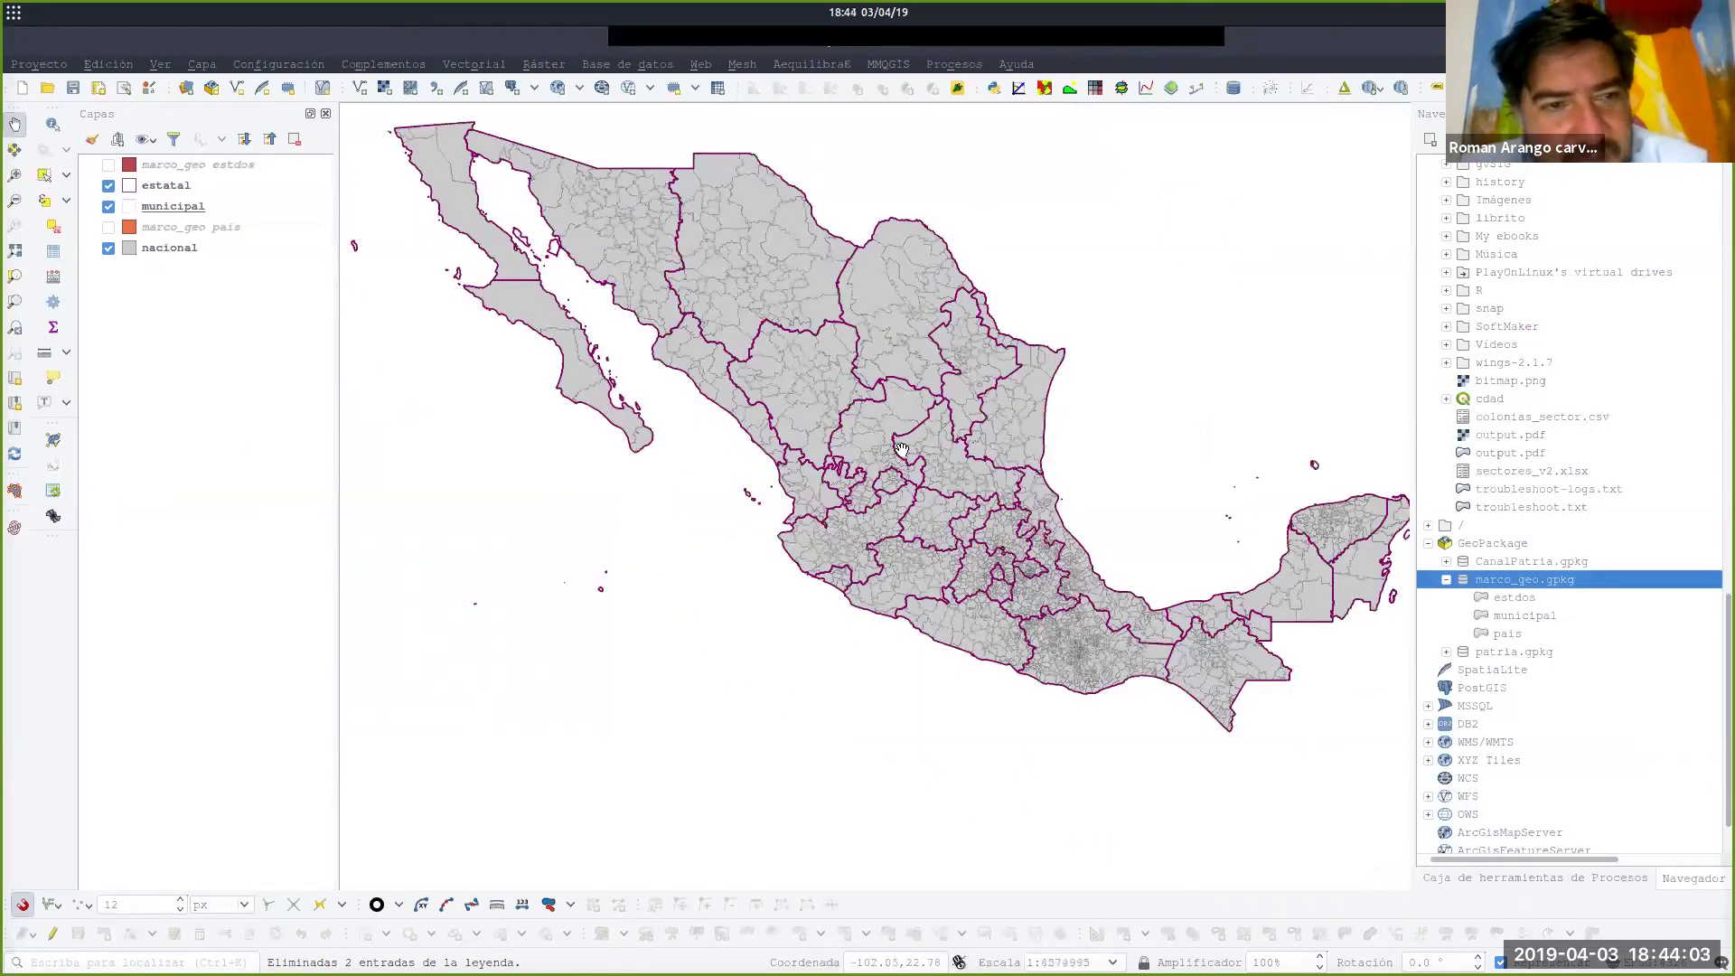
left_click_drag(893, 454, 875, 511)
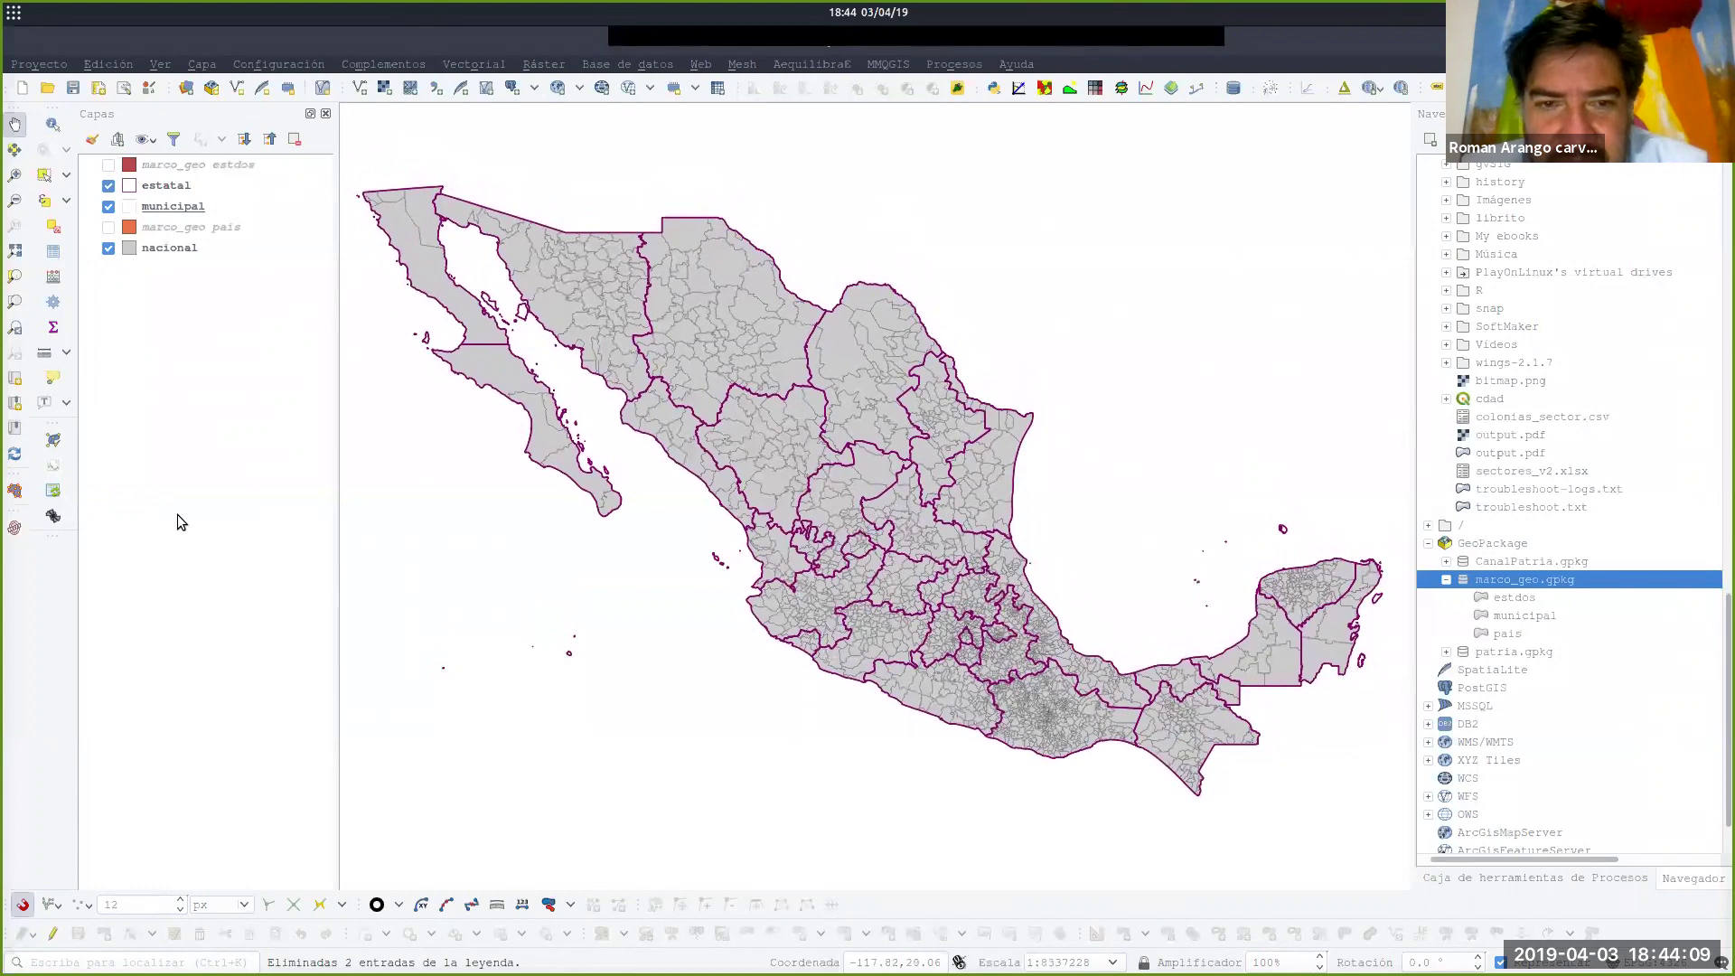
scroll(869, 590, "up", 1)
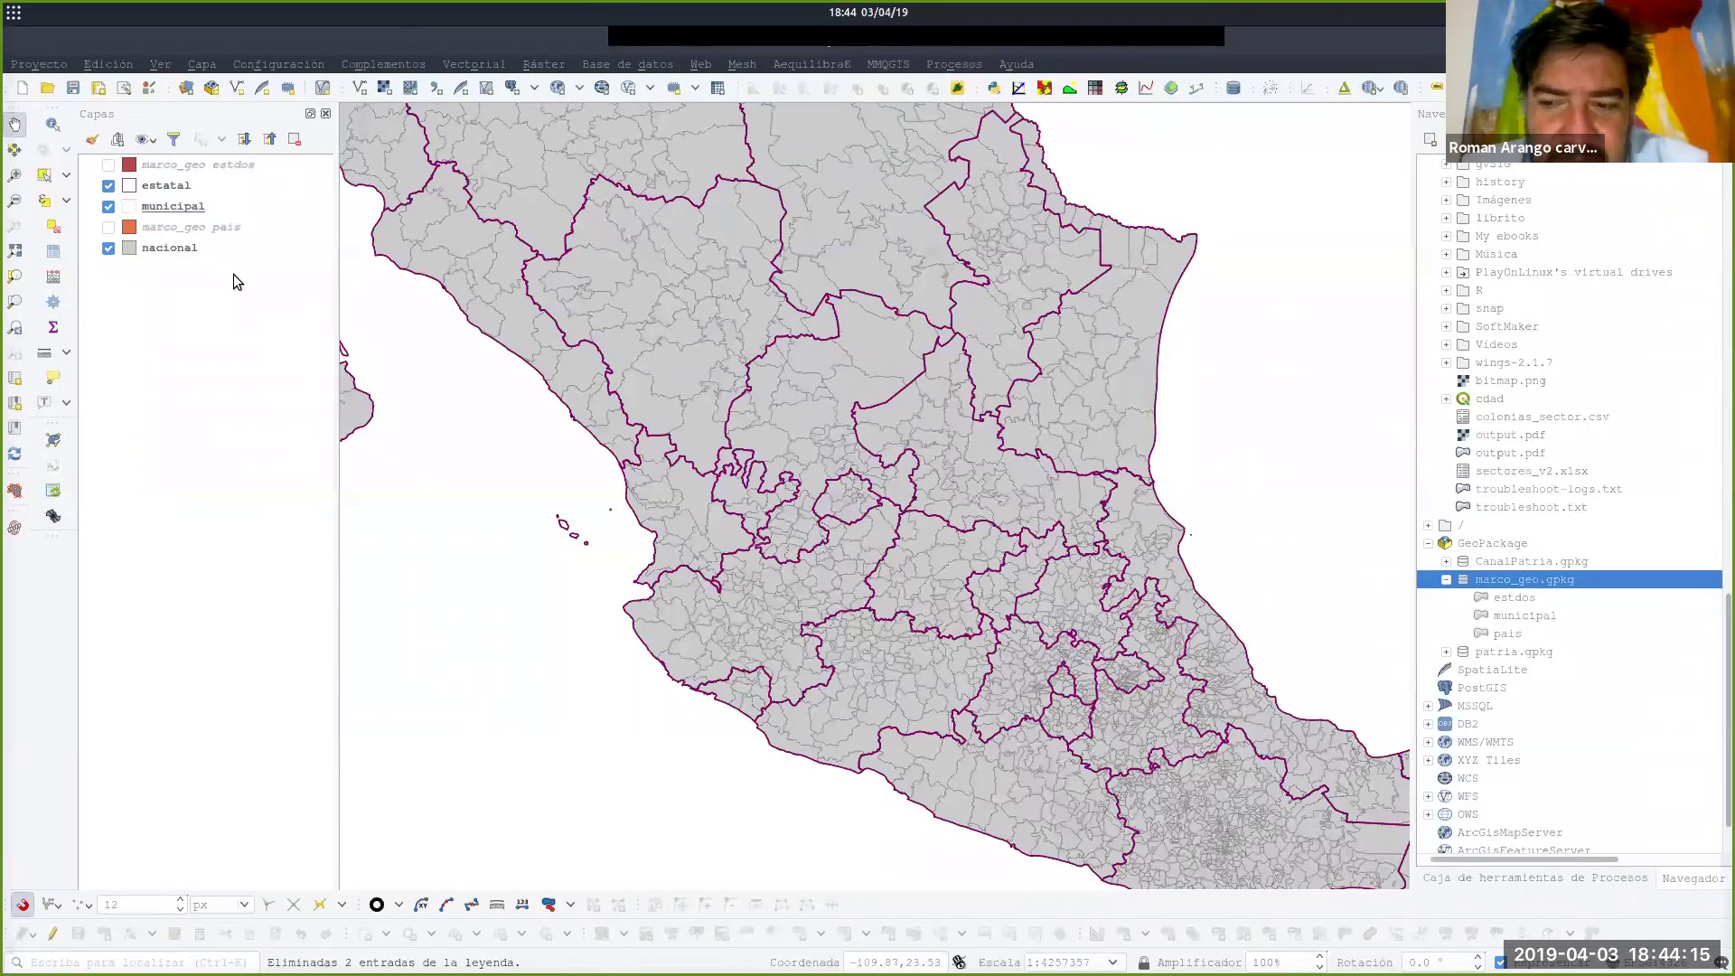
Remove all the layers from the project, from marco_geo estdos to nacional.
left_click(179, 248)
left_click(185, 166, "shift")
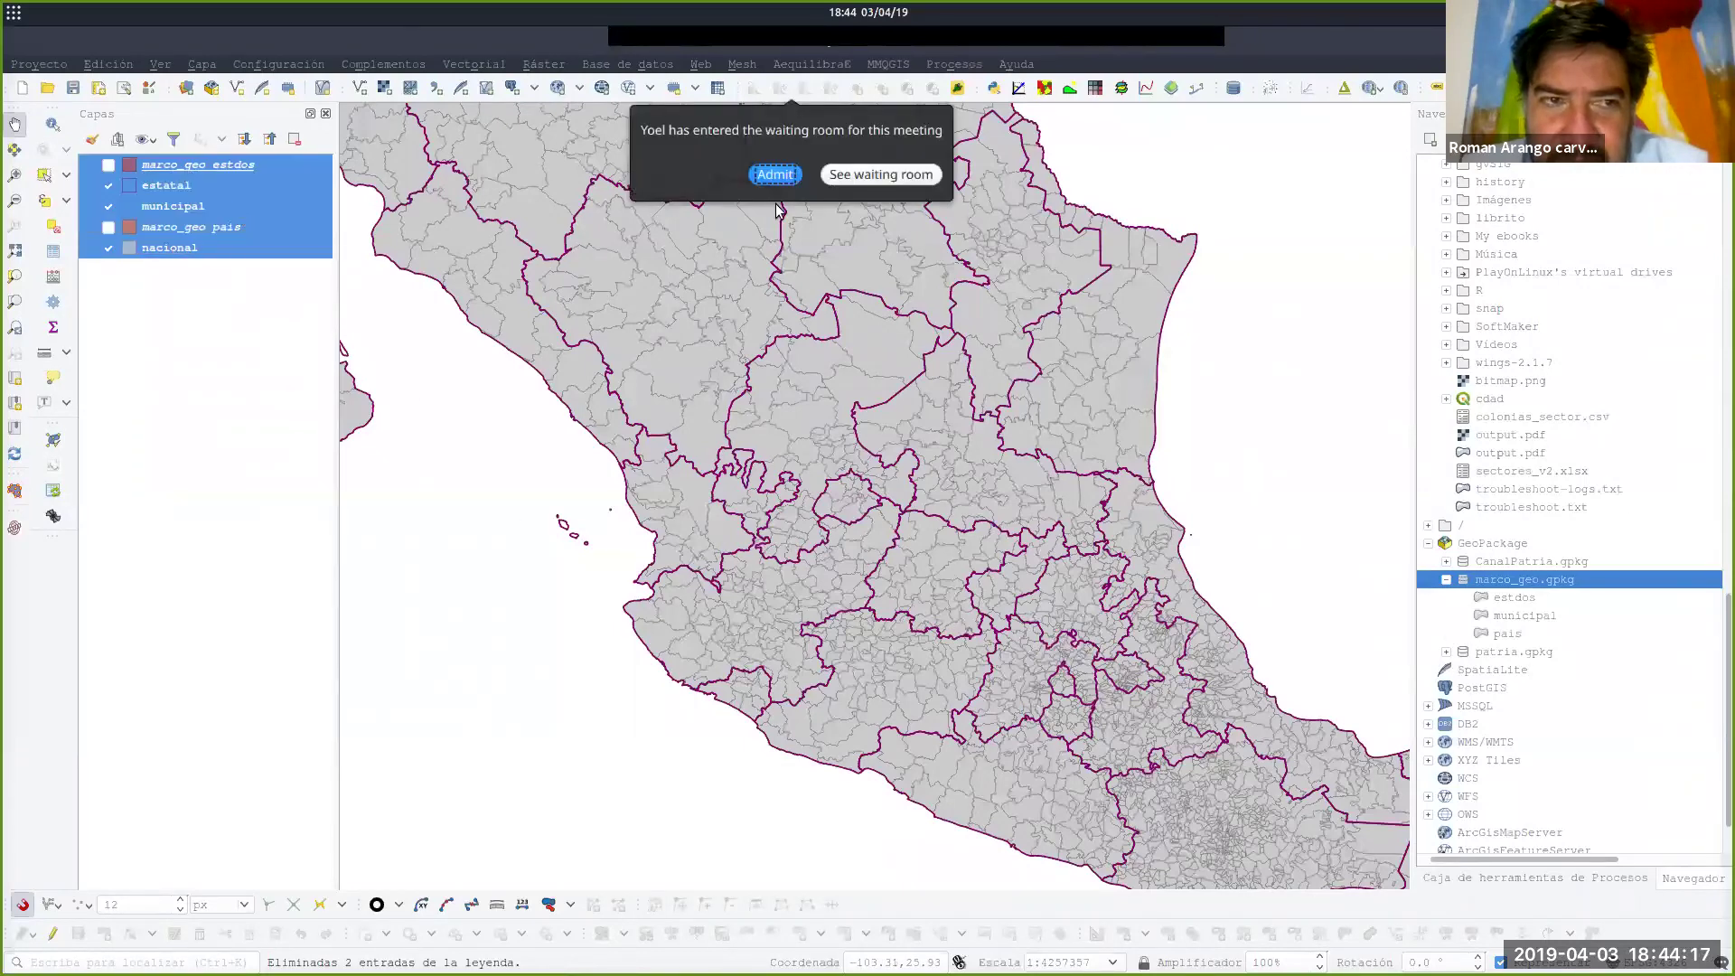
left_click(292, 143)
left_click(963, 497)
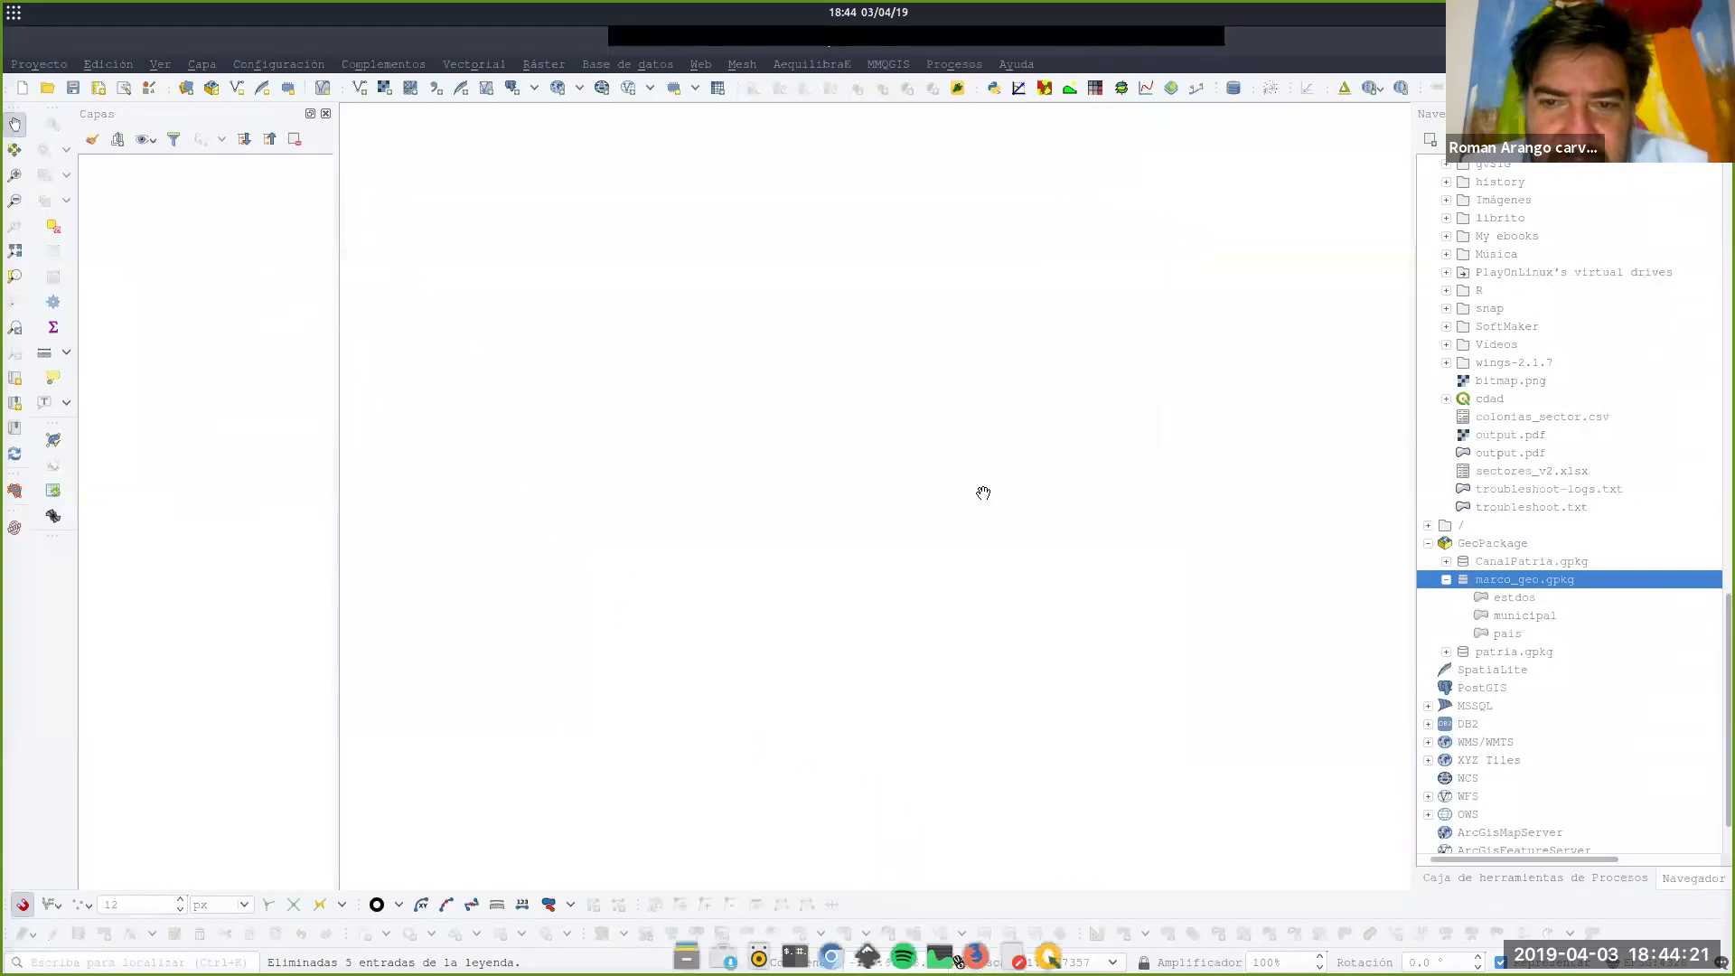
Add the estdos, municipal and pais layers from the marco_geo.gpkg connection to the map.
left_click(1515, 598)
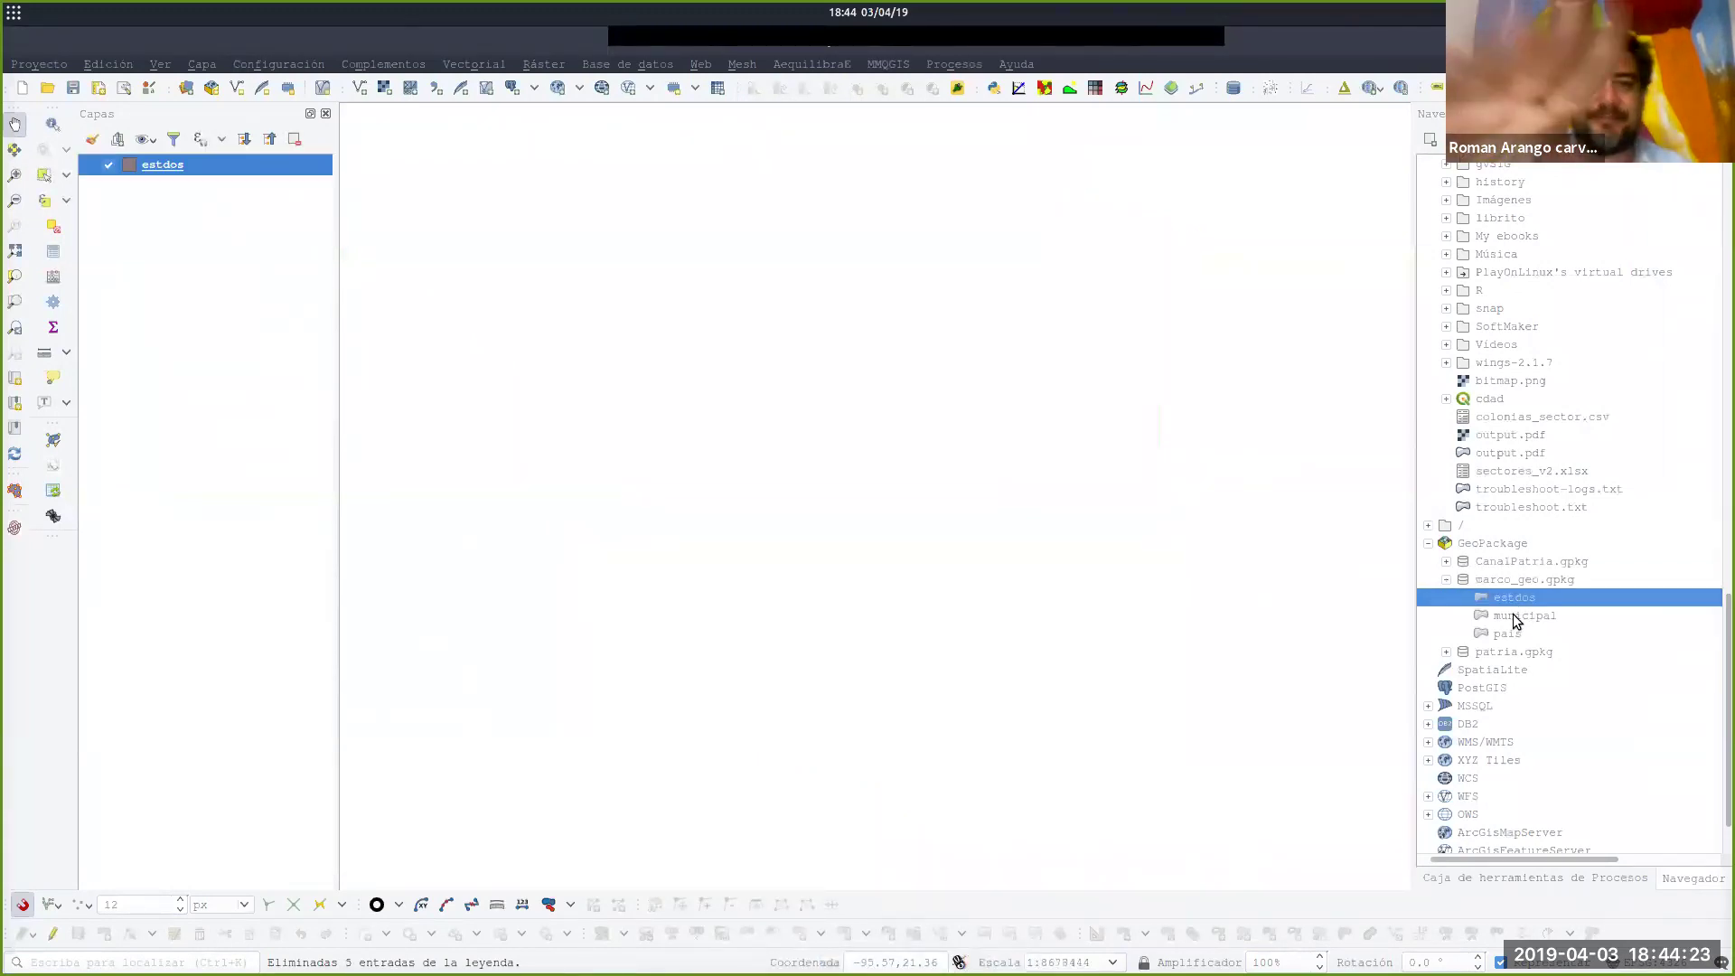
double_click(1523, 616)
double_click(1502, 634)
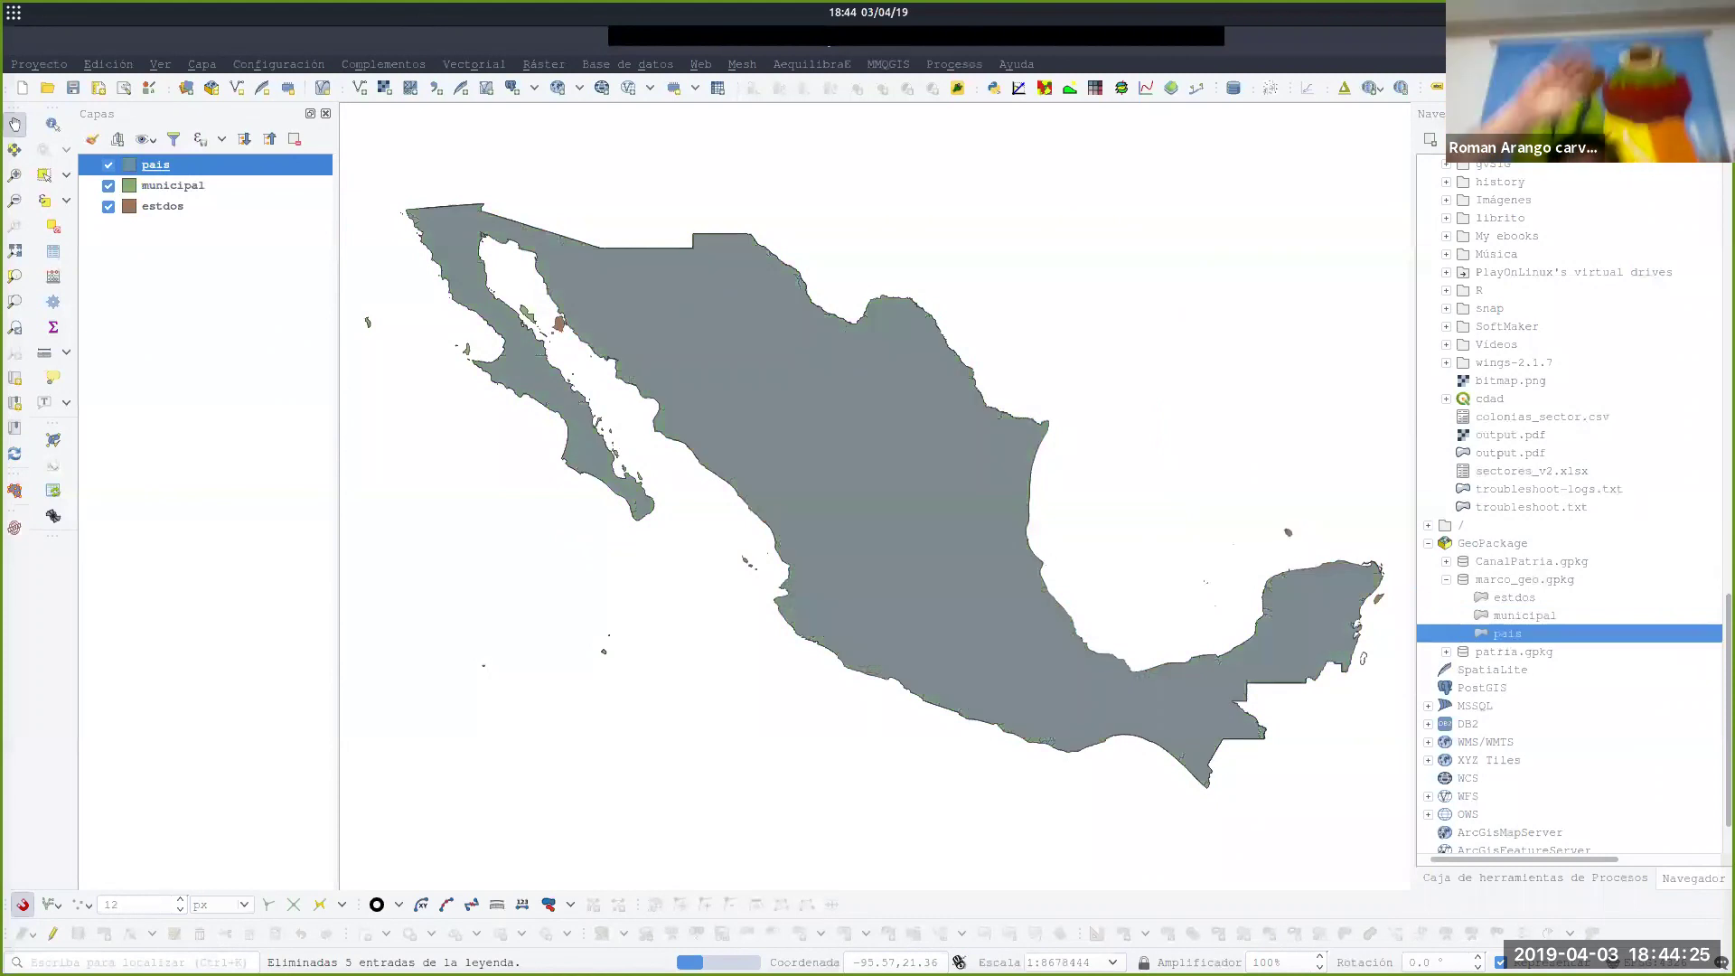
Apply the outline red symbol to the pais layer.
right_click(165, 168)
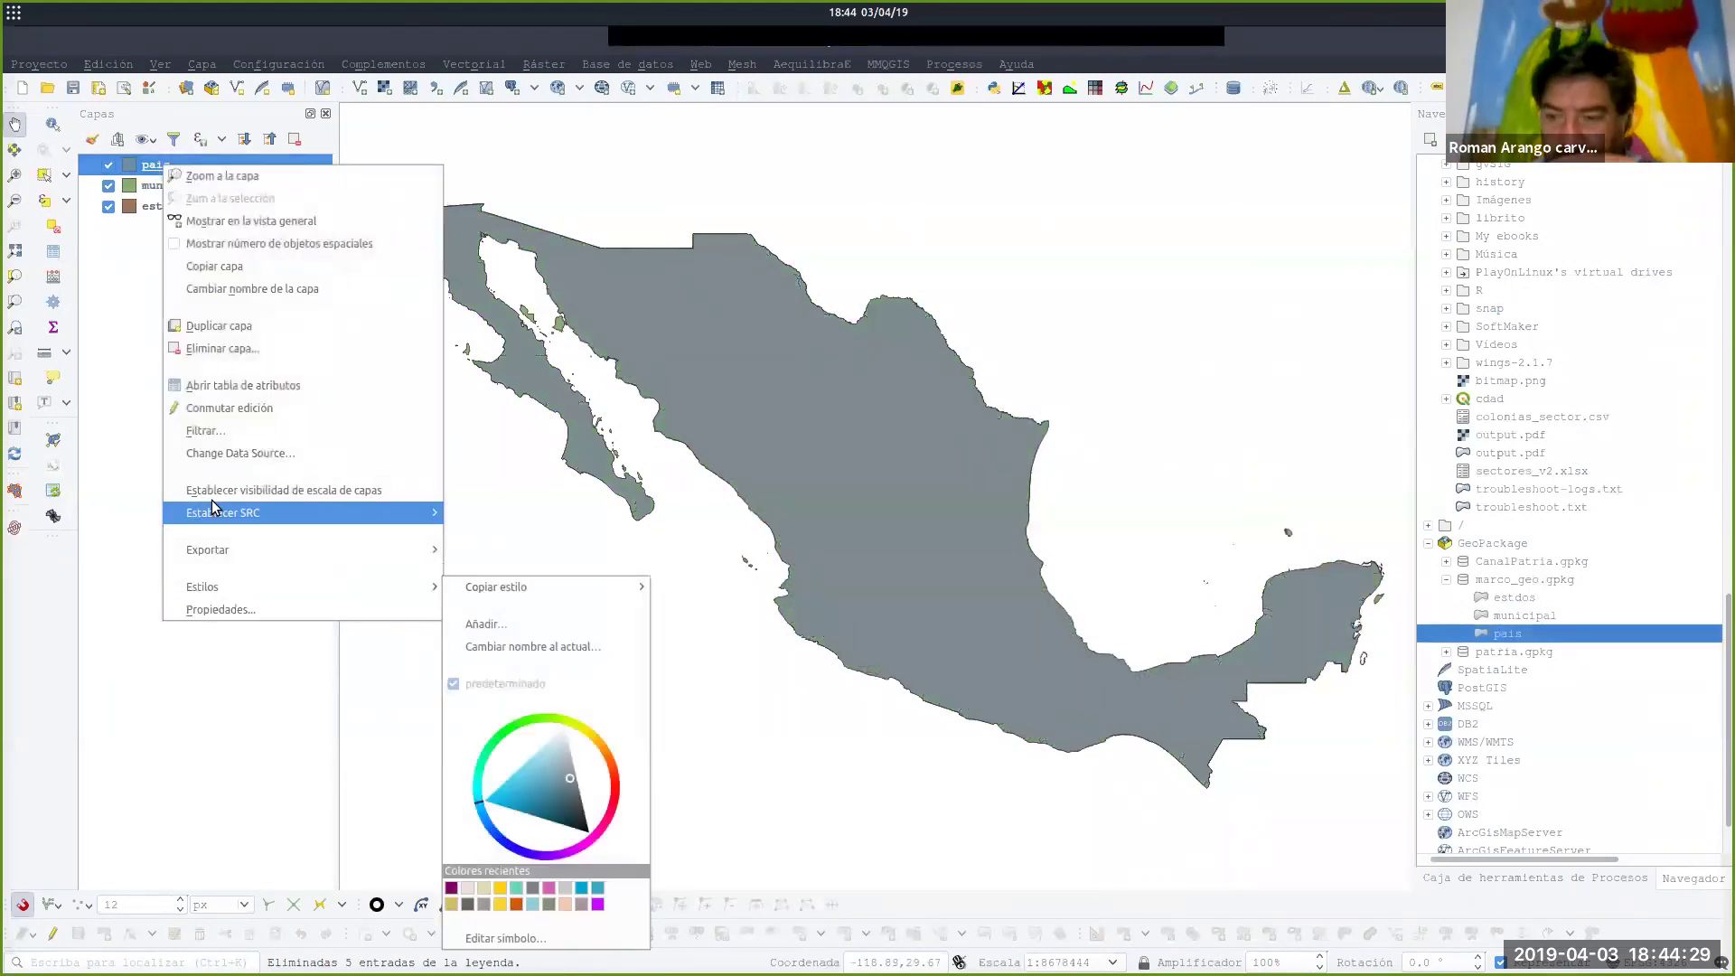
left_click(242, 609)
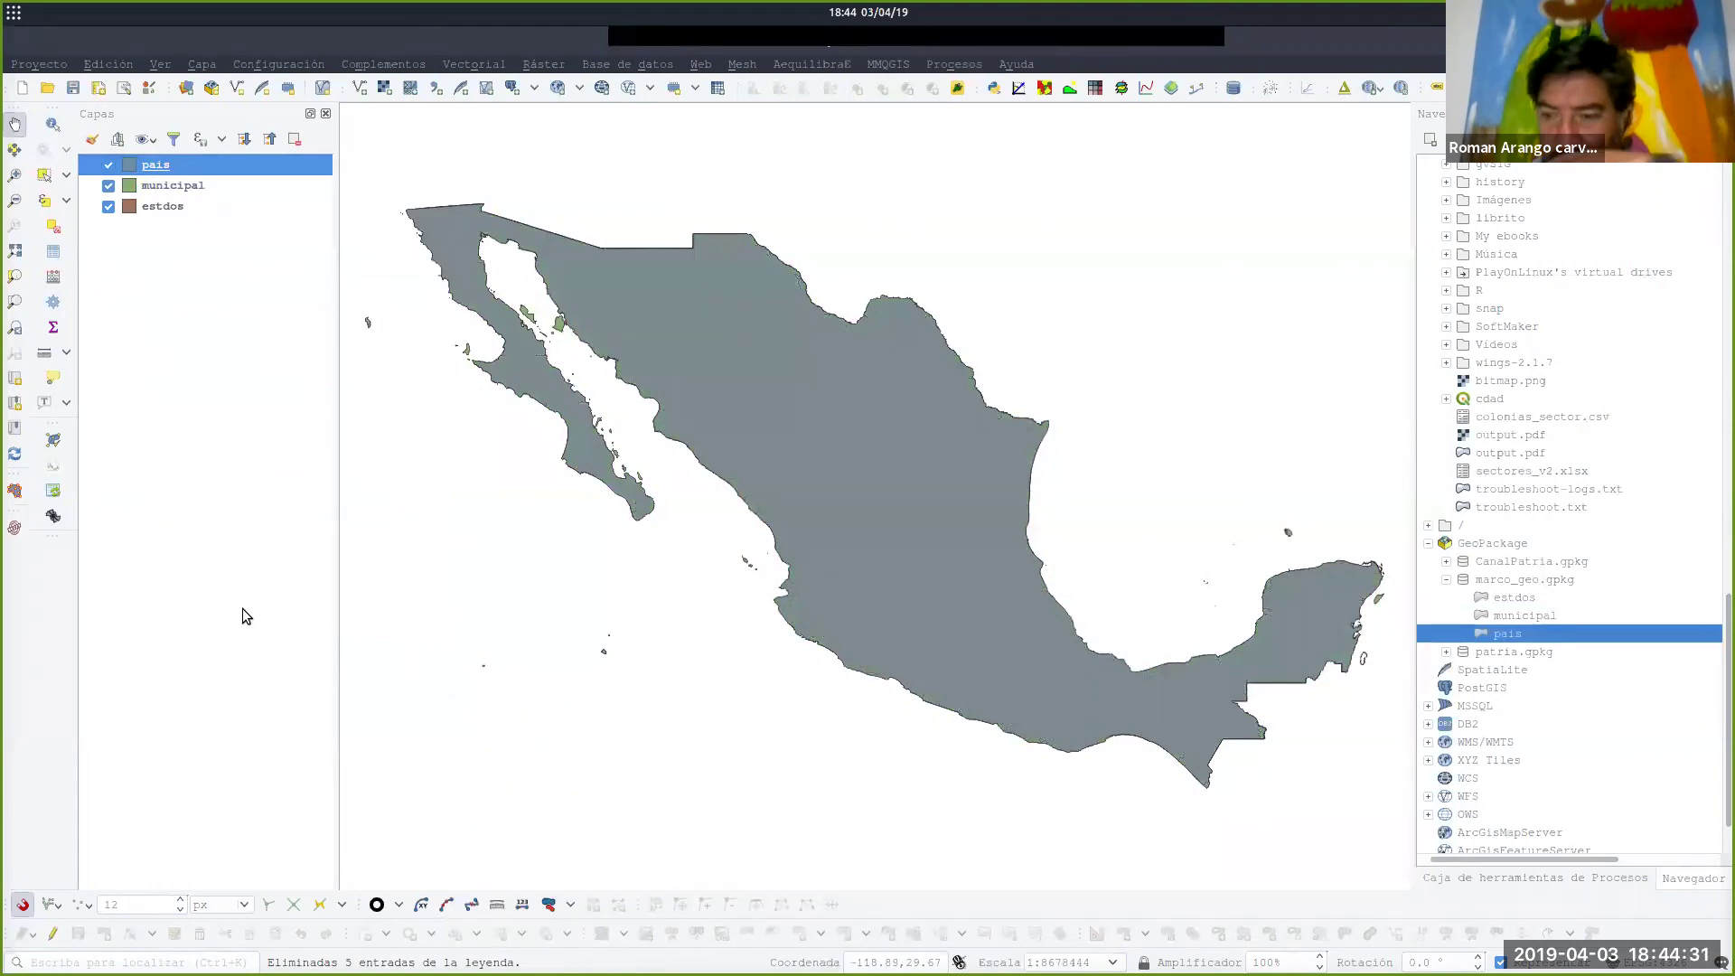
scroll(649, 588, "down", 3)
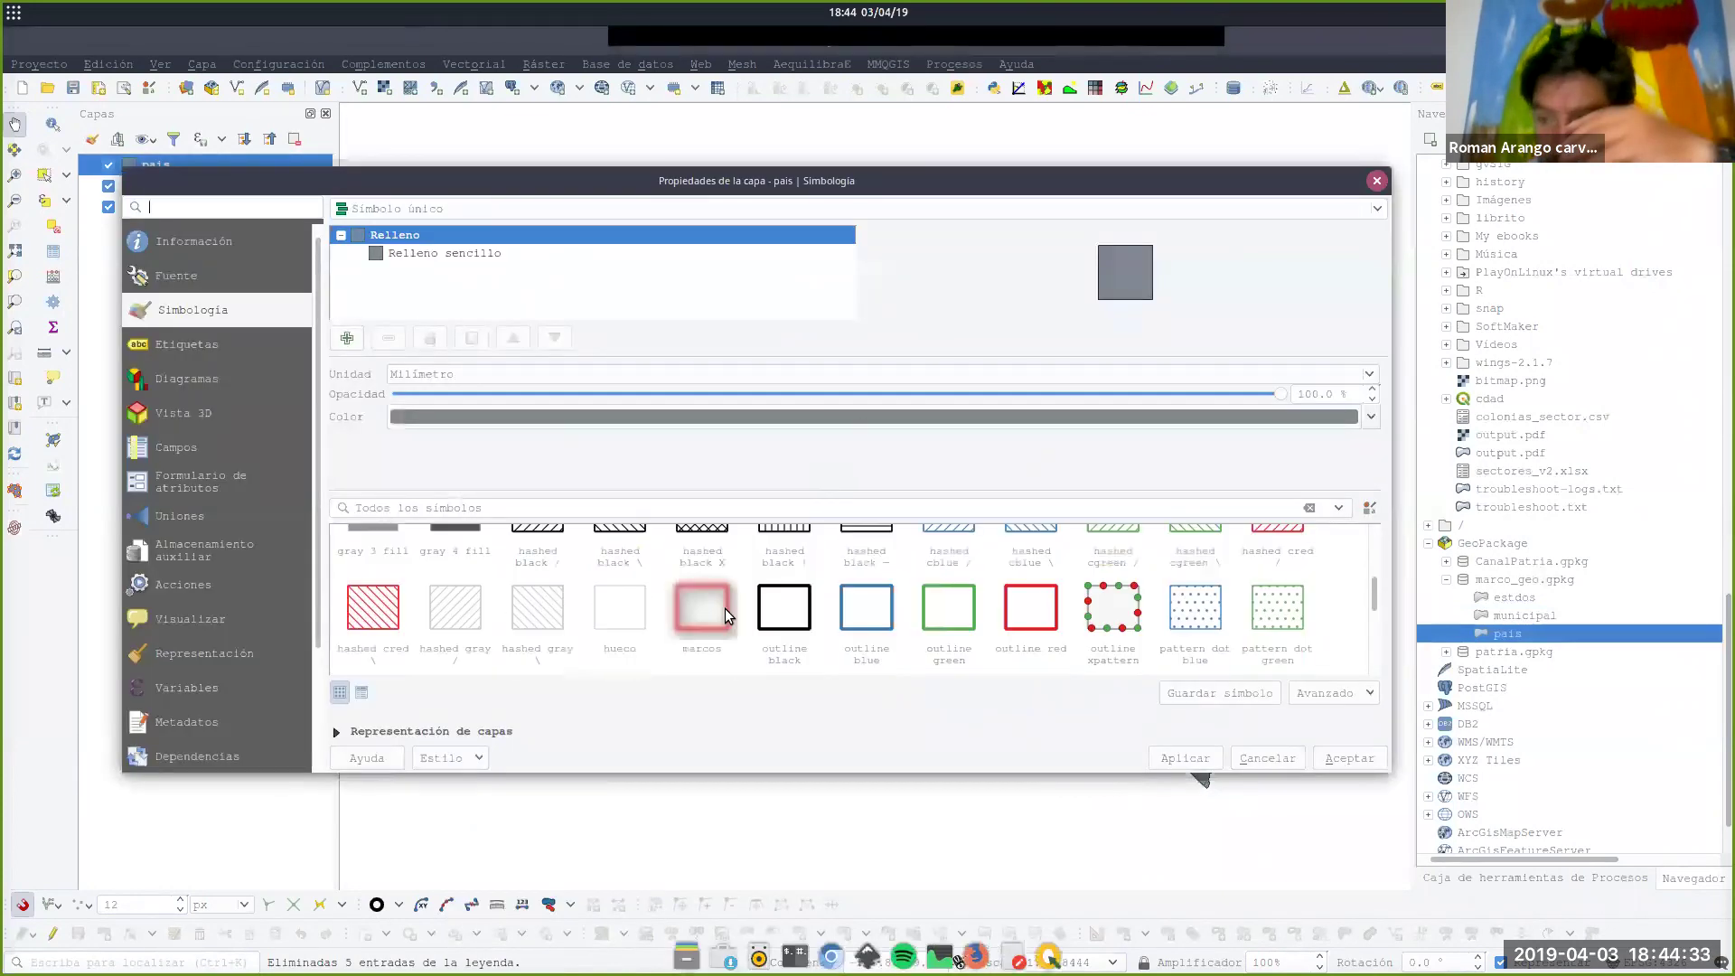
left_click(1016, 621)
left_click(1351, 762)
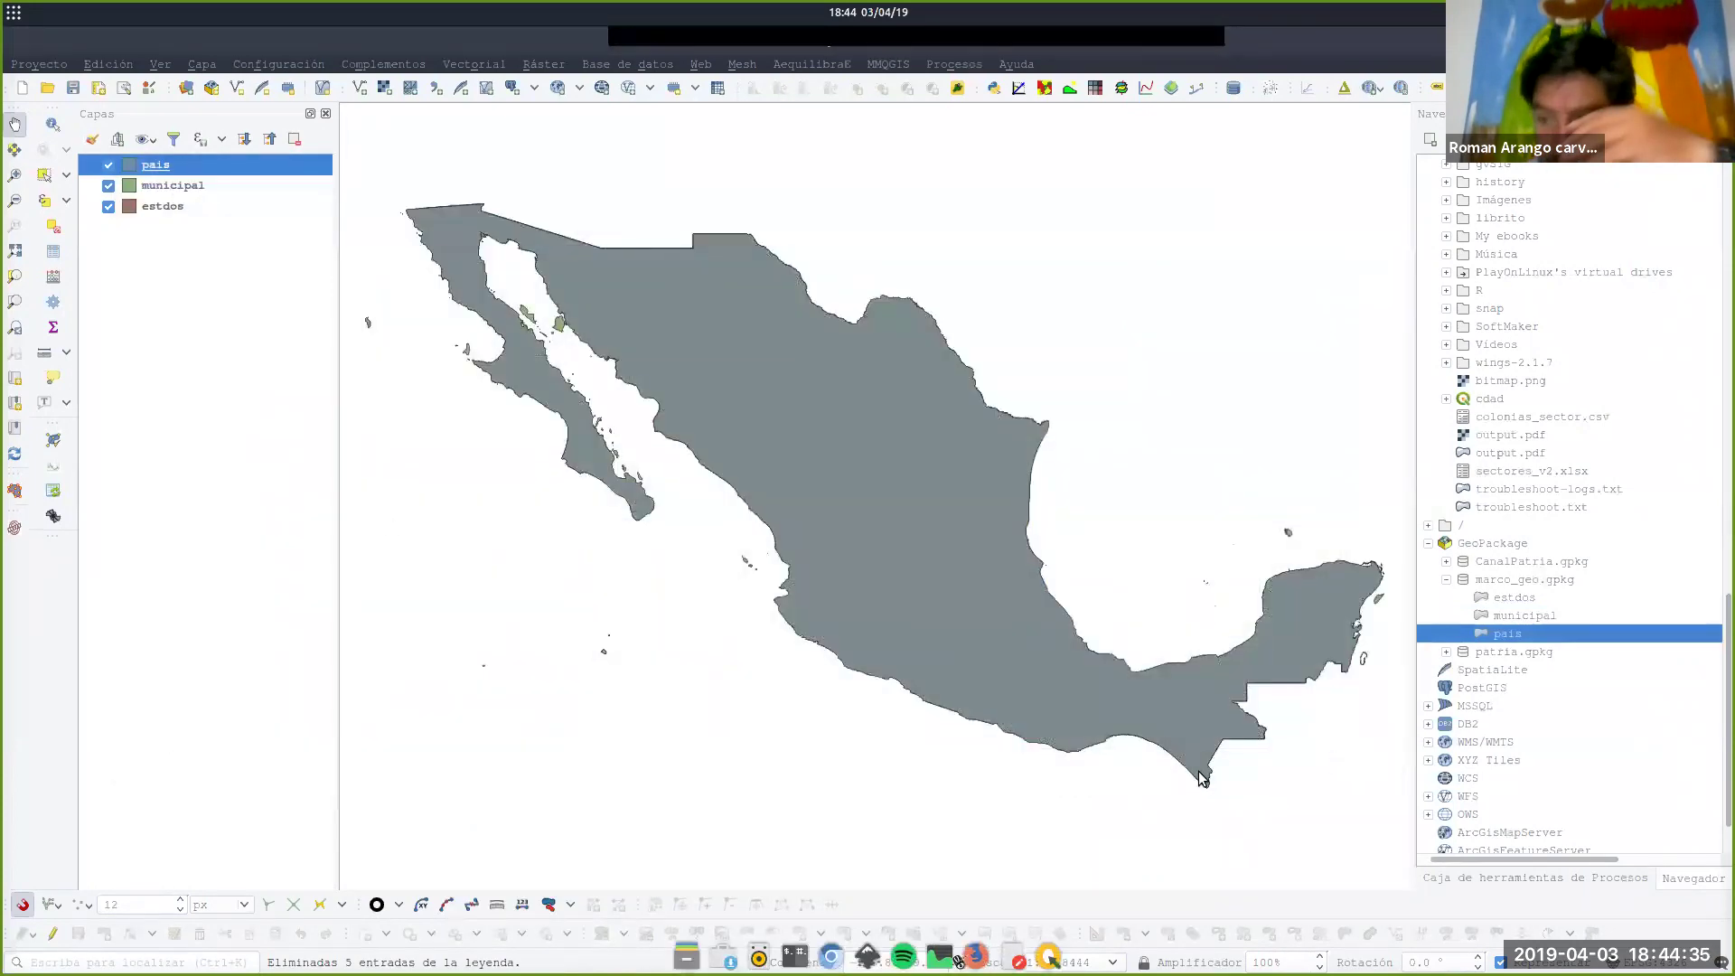
Apply the outline green symbol to the municipal layer so its polygons have no fill.
left_click(175, 188)
right_click(176, 191)
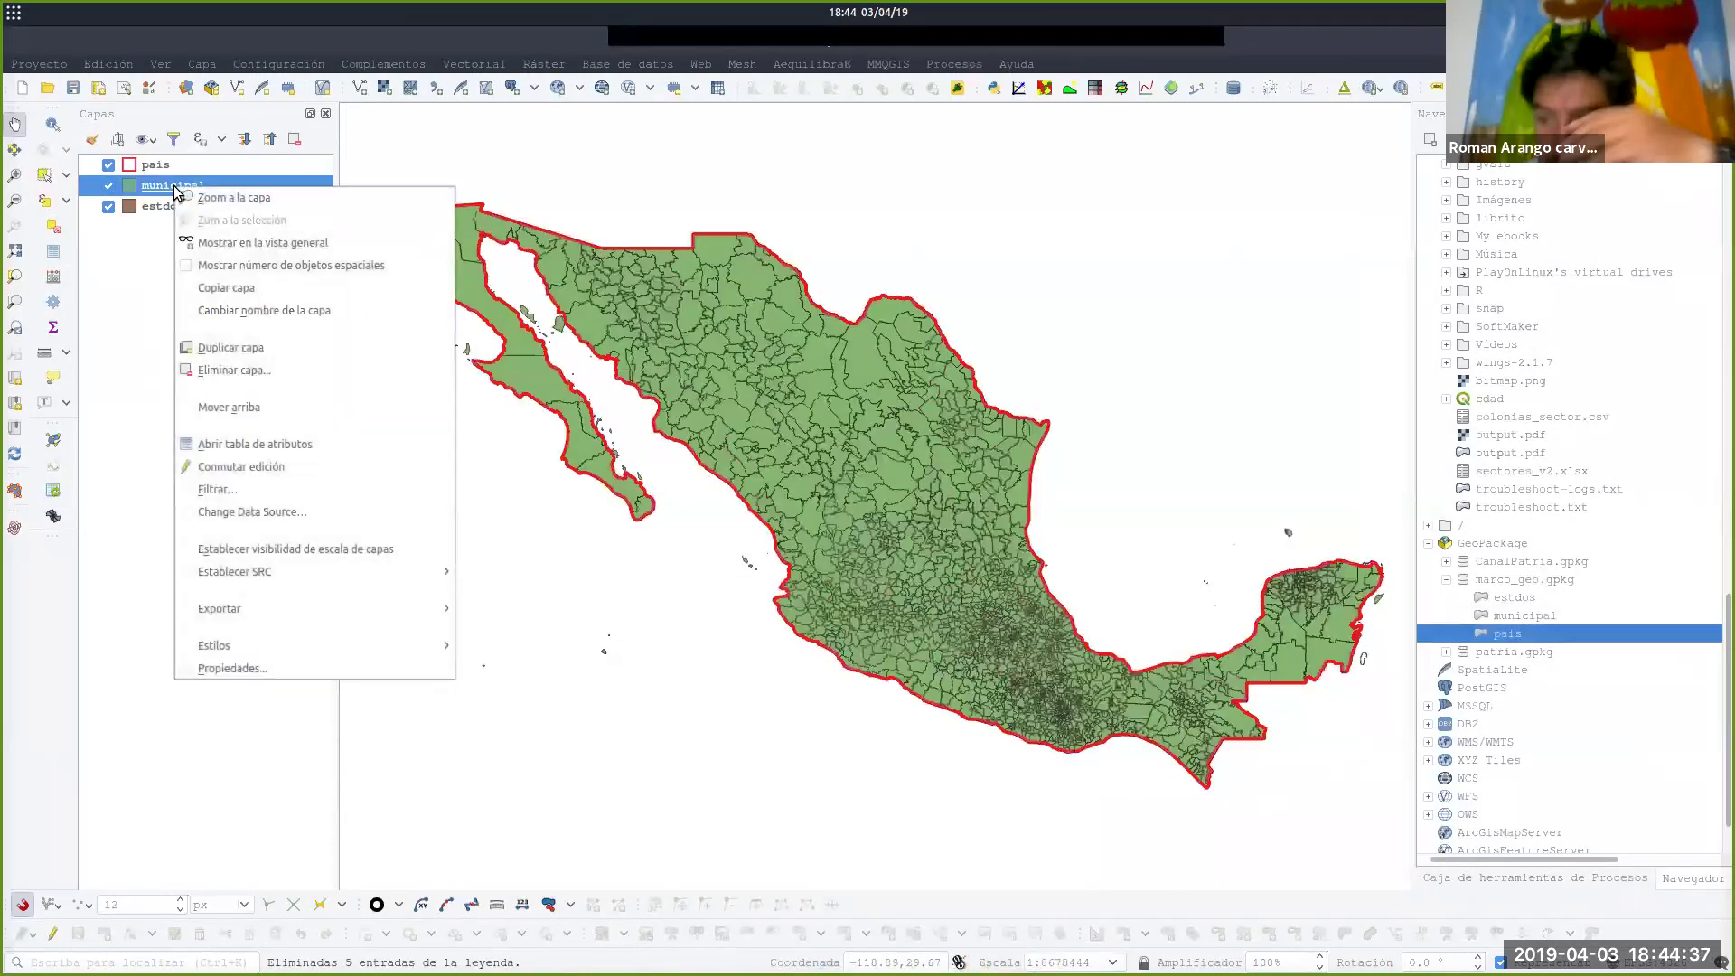
left_click(301, 672)
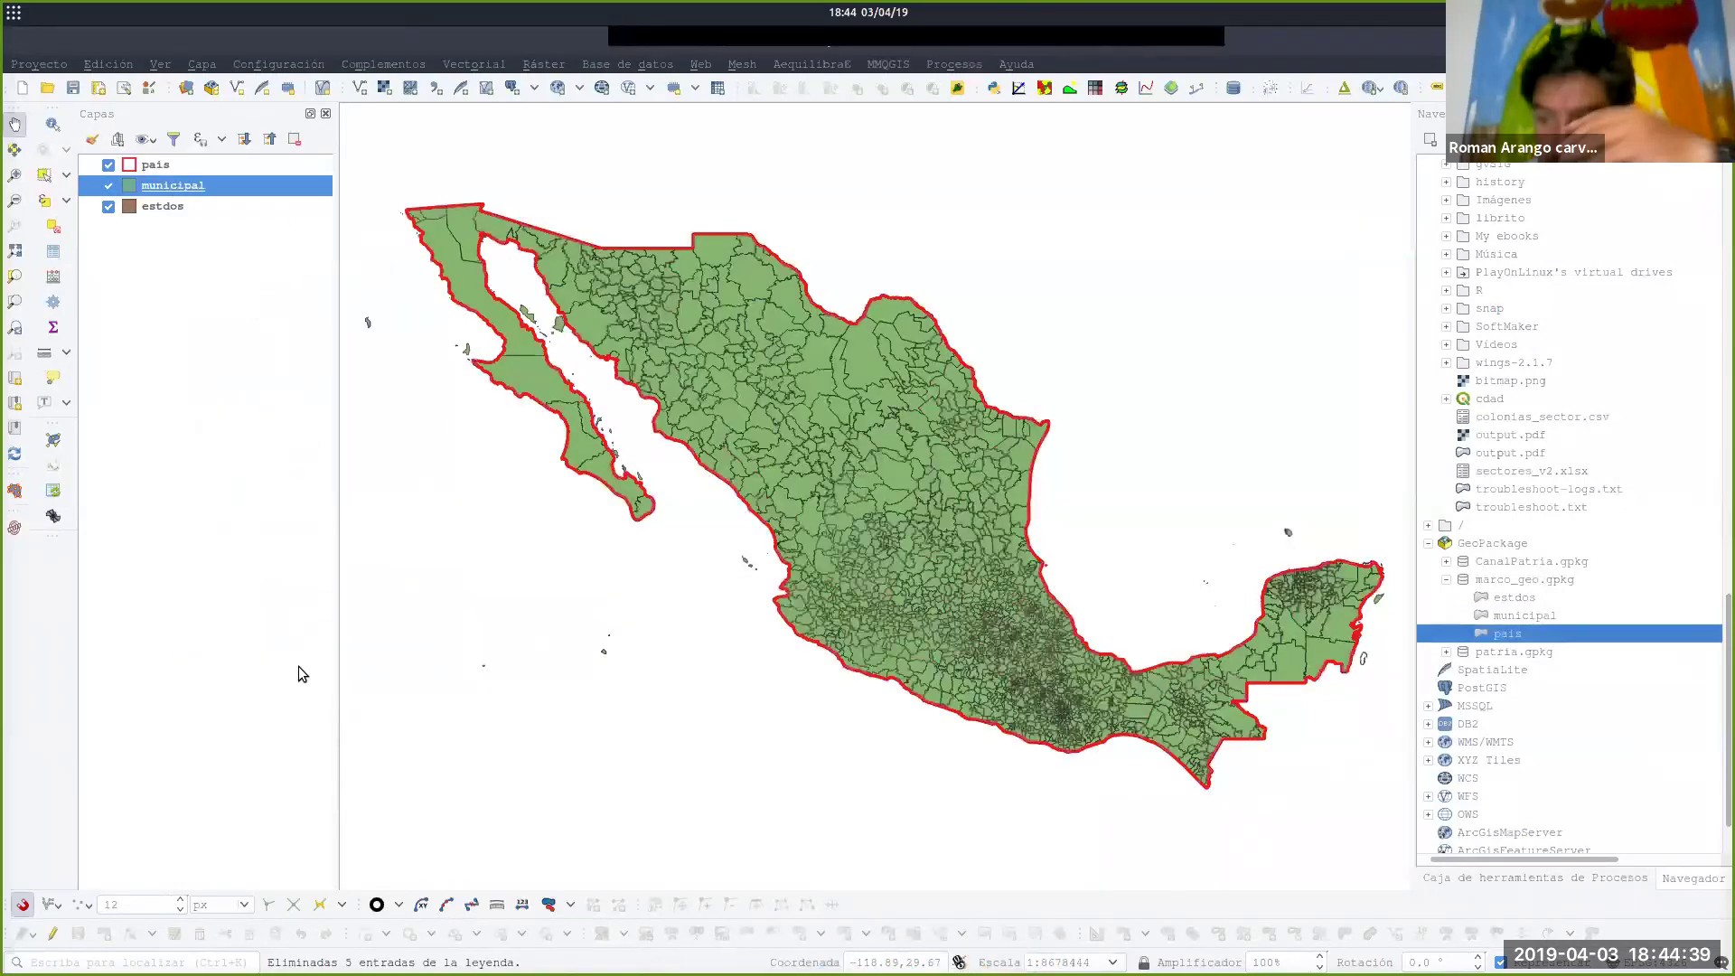
scroll(542, 613, "down", 3)
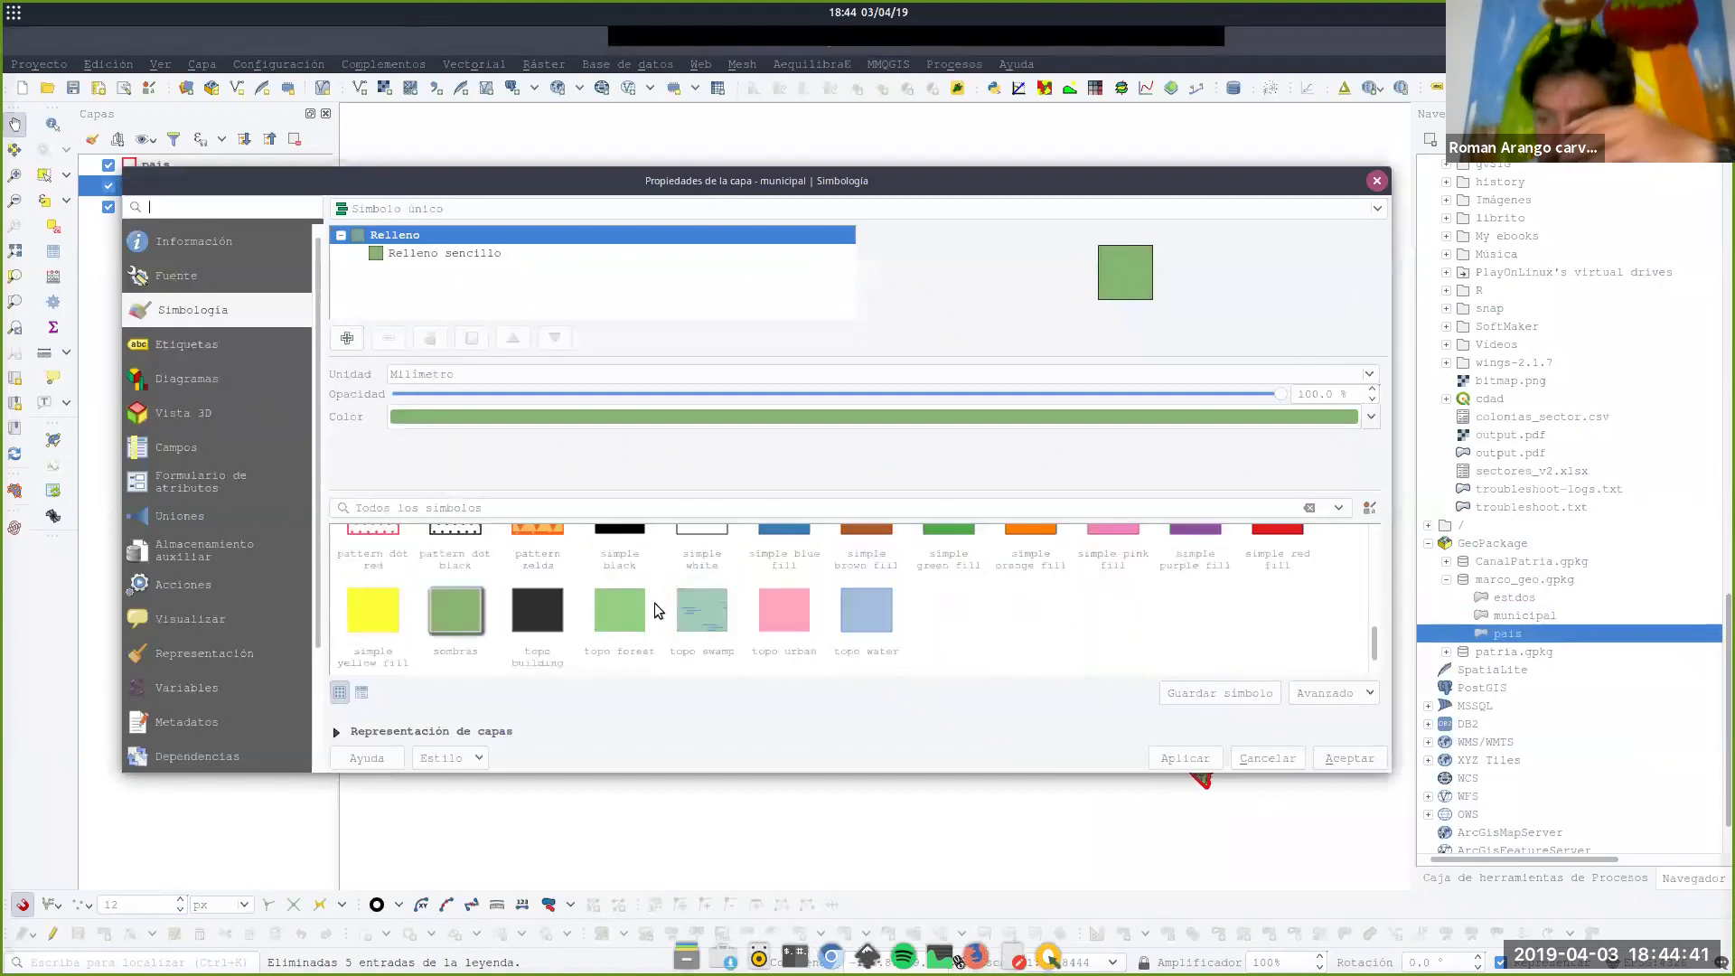
scroll(542, 613, "up", 2)
scroll(543, 613, "down", 2)
scroll(1059, 627, "up", 2)
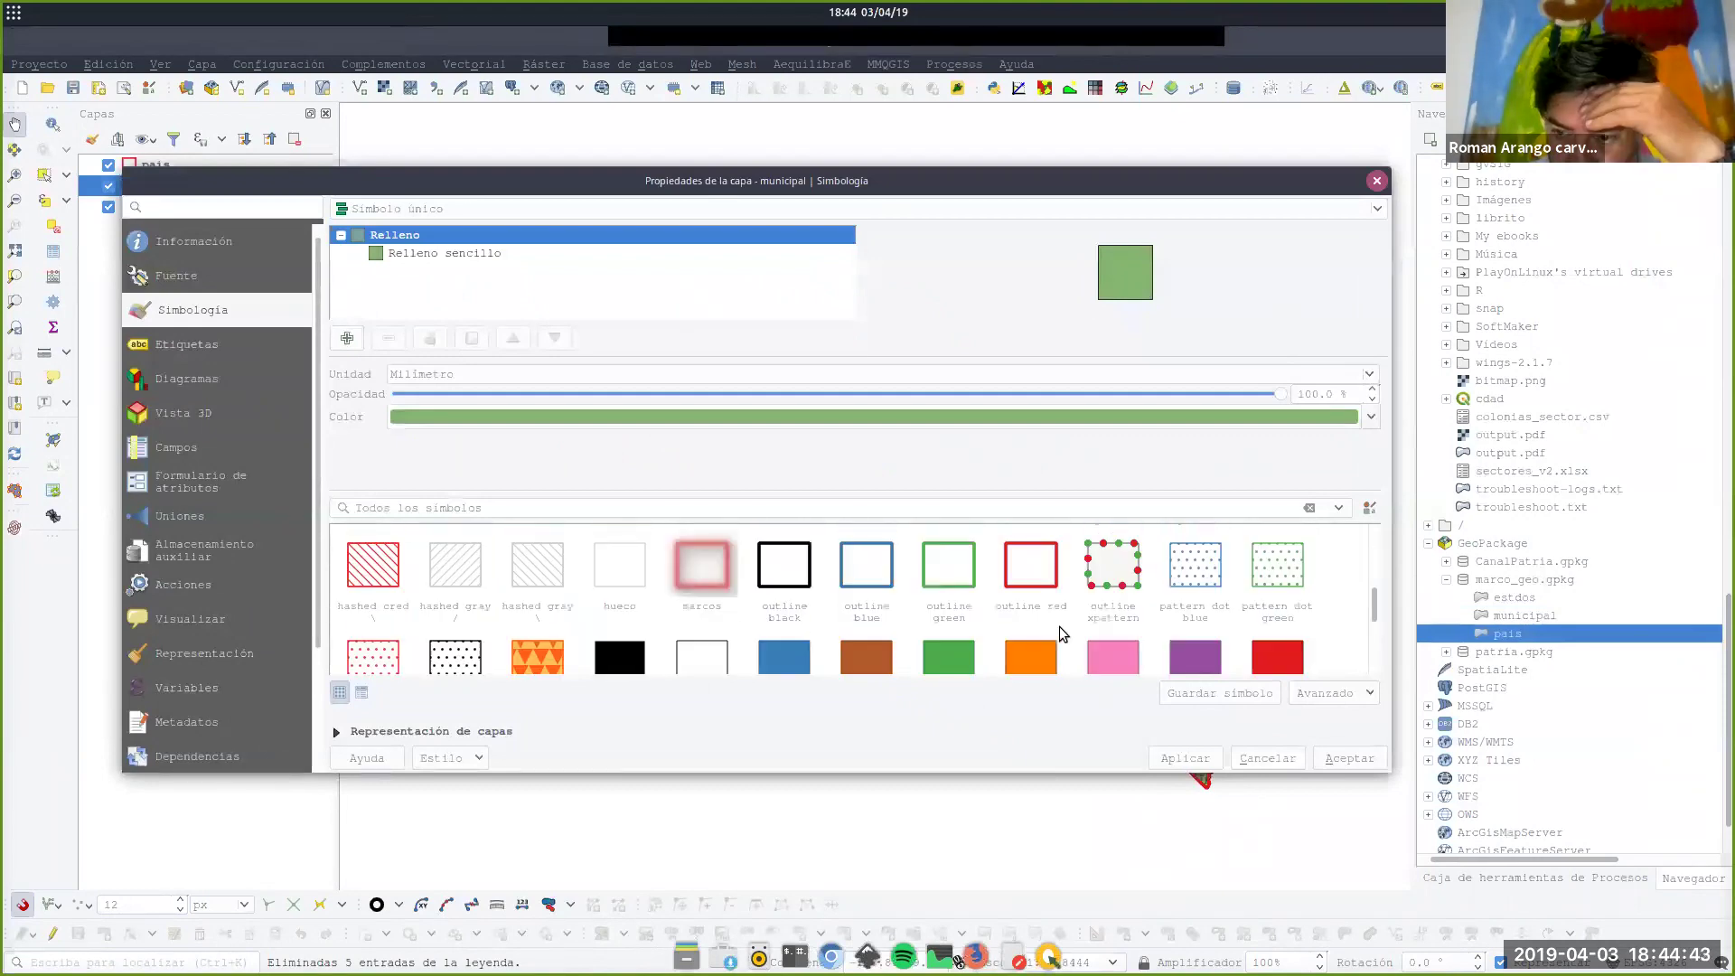
left_click(947, 566)
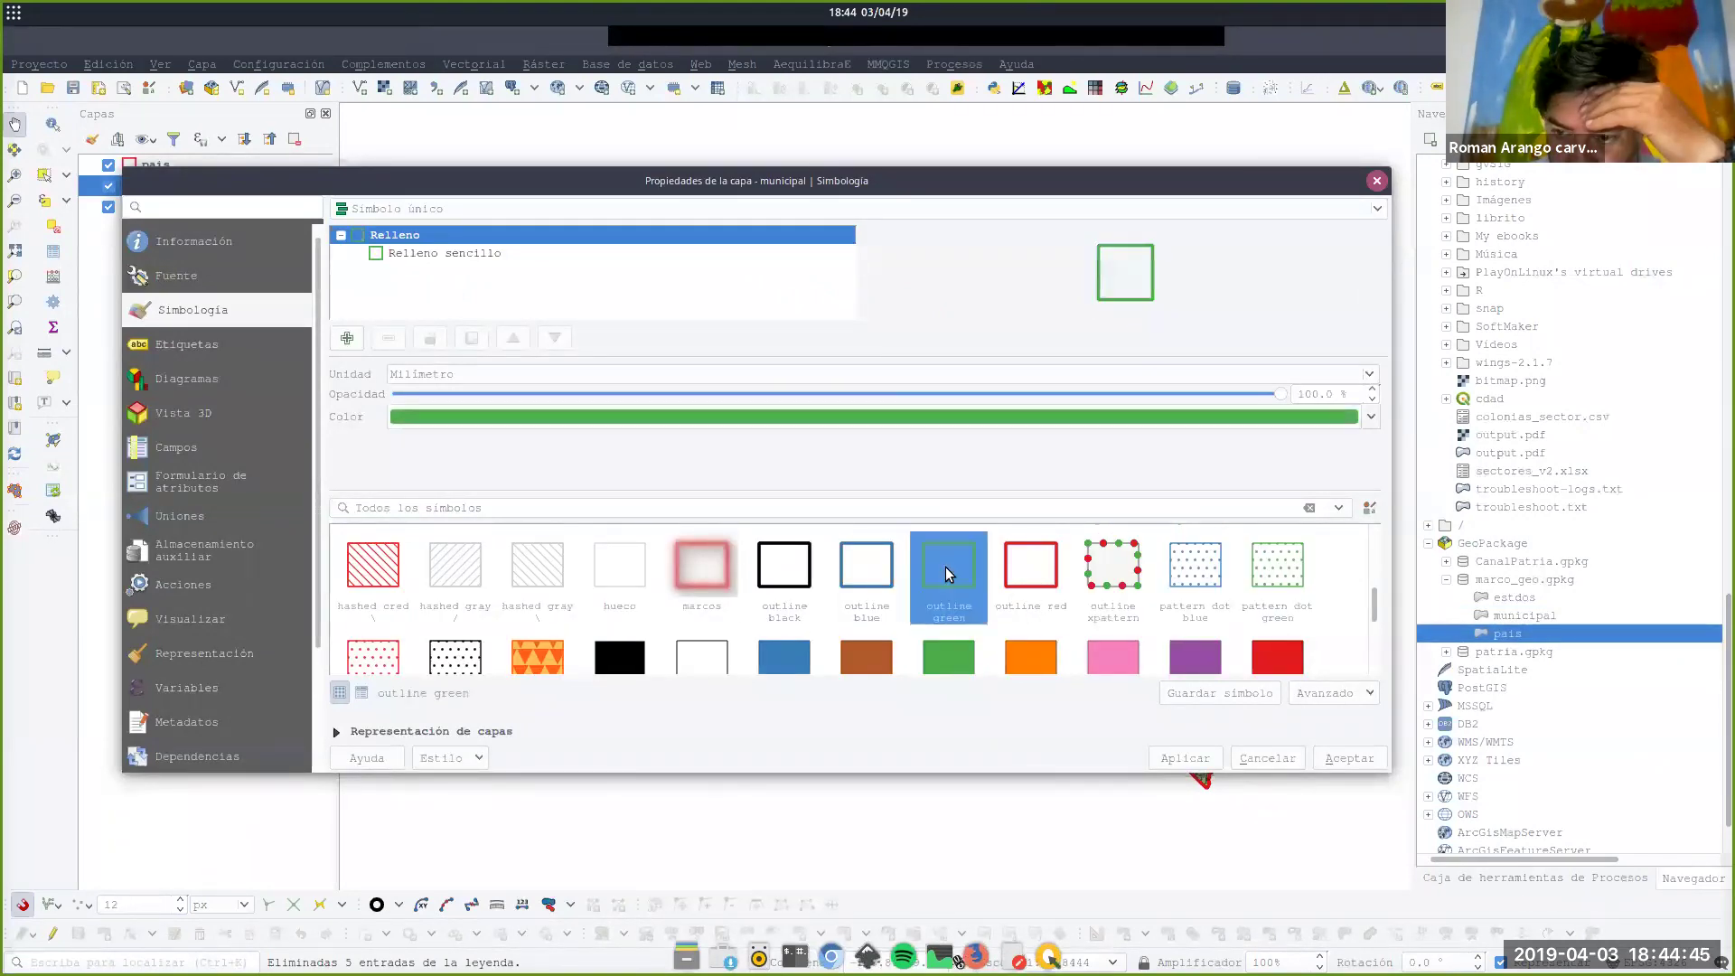
left_click(1338, 759)
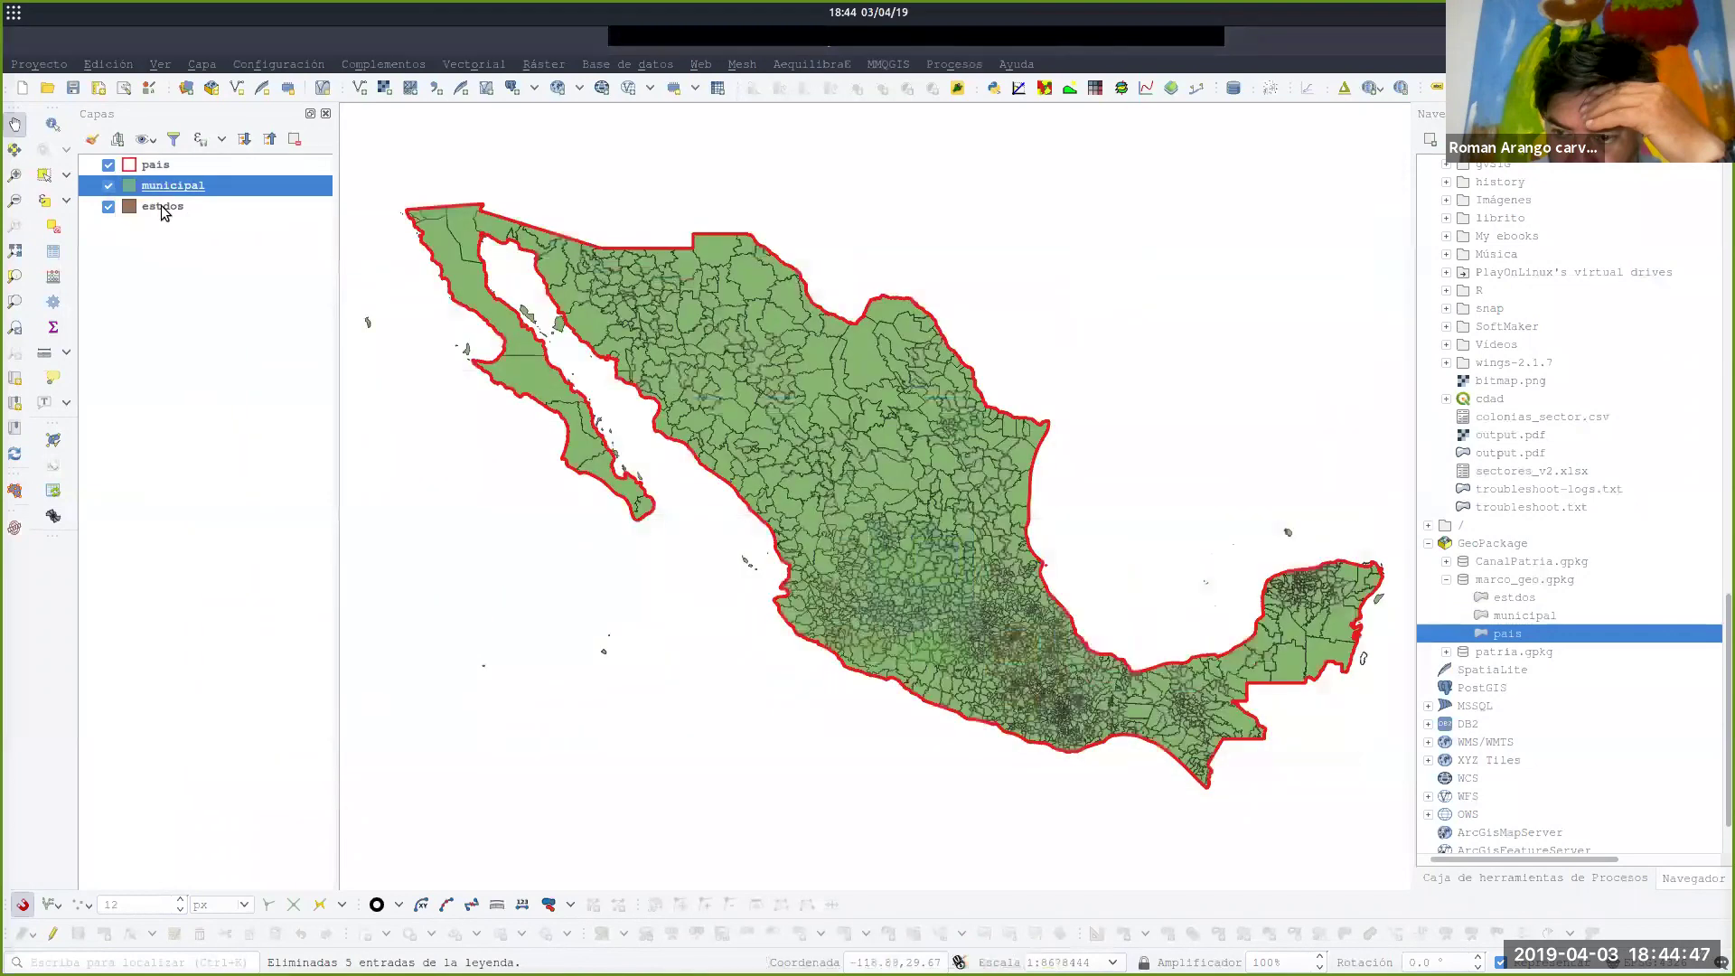
Apply the outline blue symbol to the estdos layer.
left_click(163, 208)
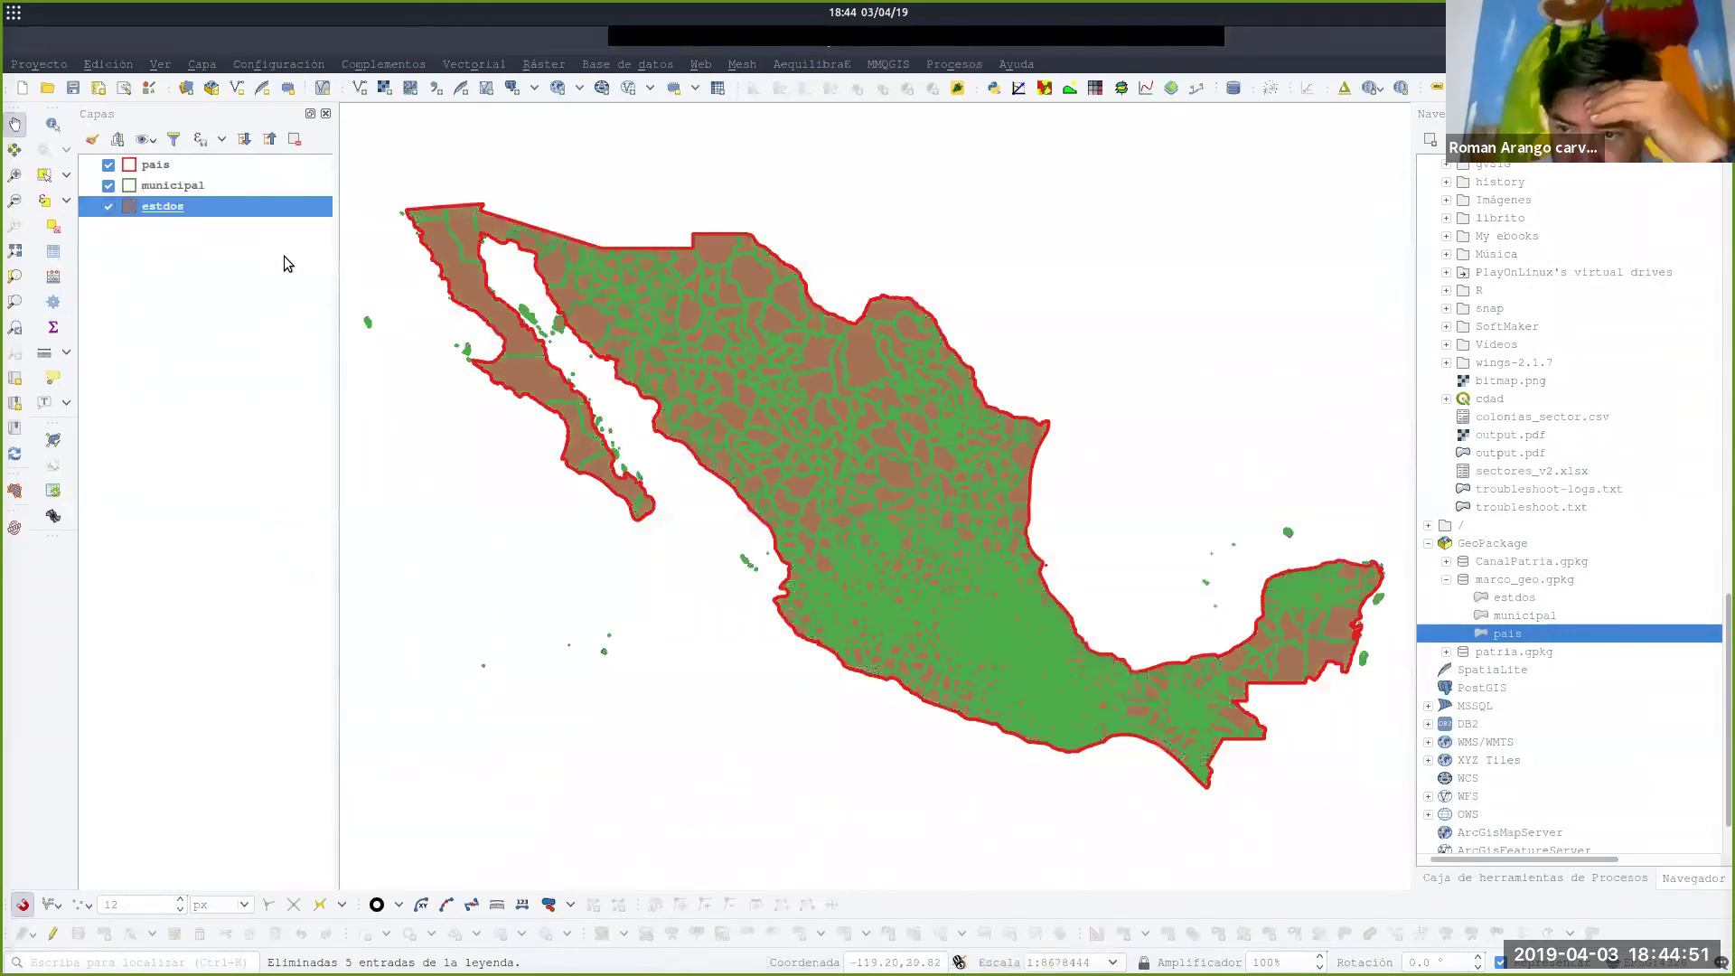
double_click(170, 206)
scroll(974, 624, "down", 5)
left_click(869, 610)
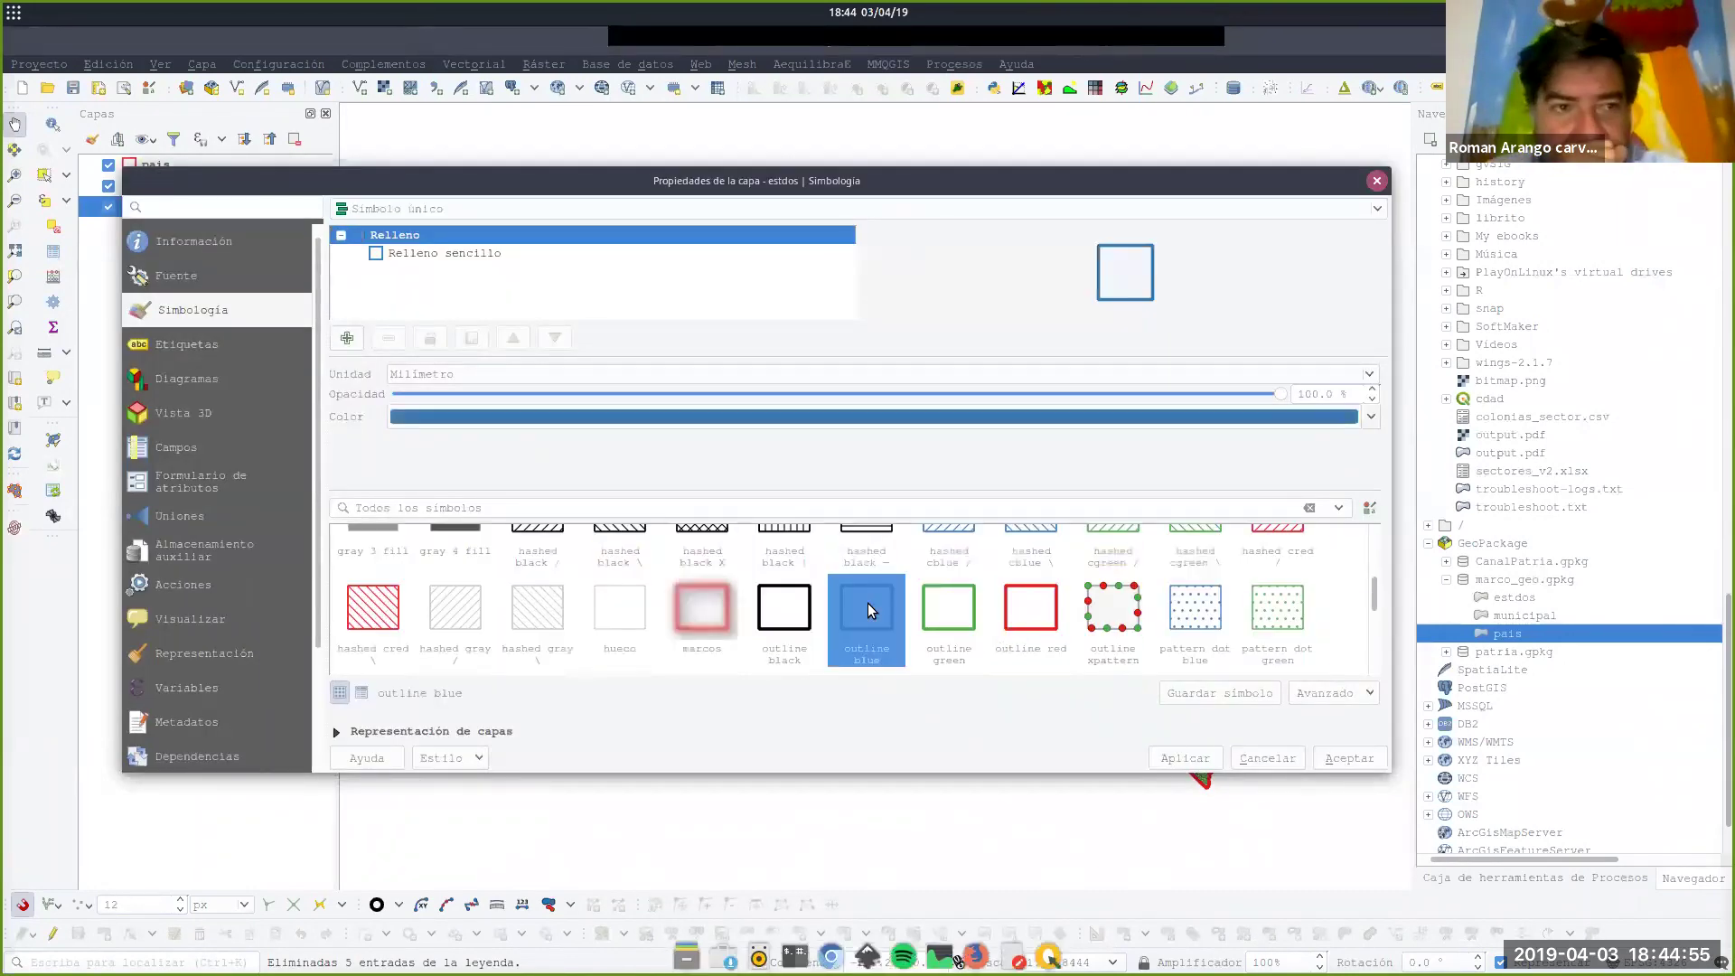
left_click(1349, 758)
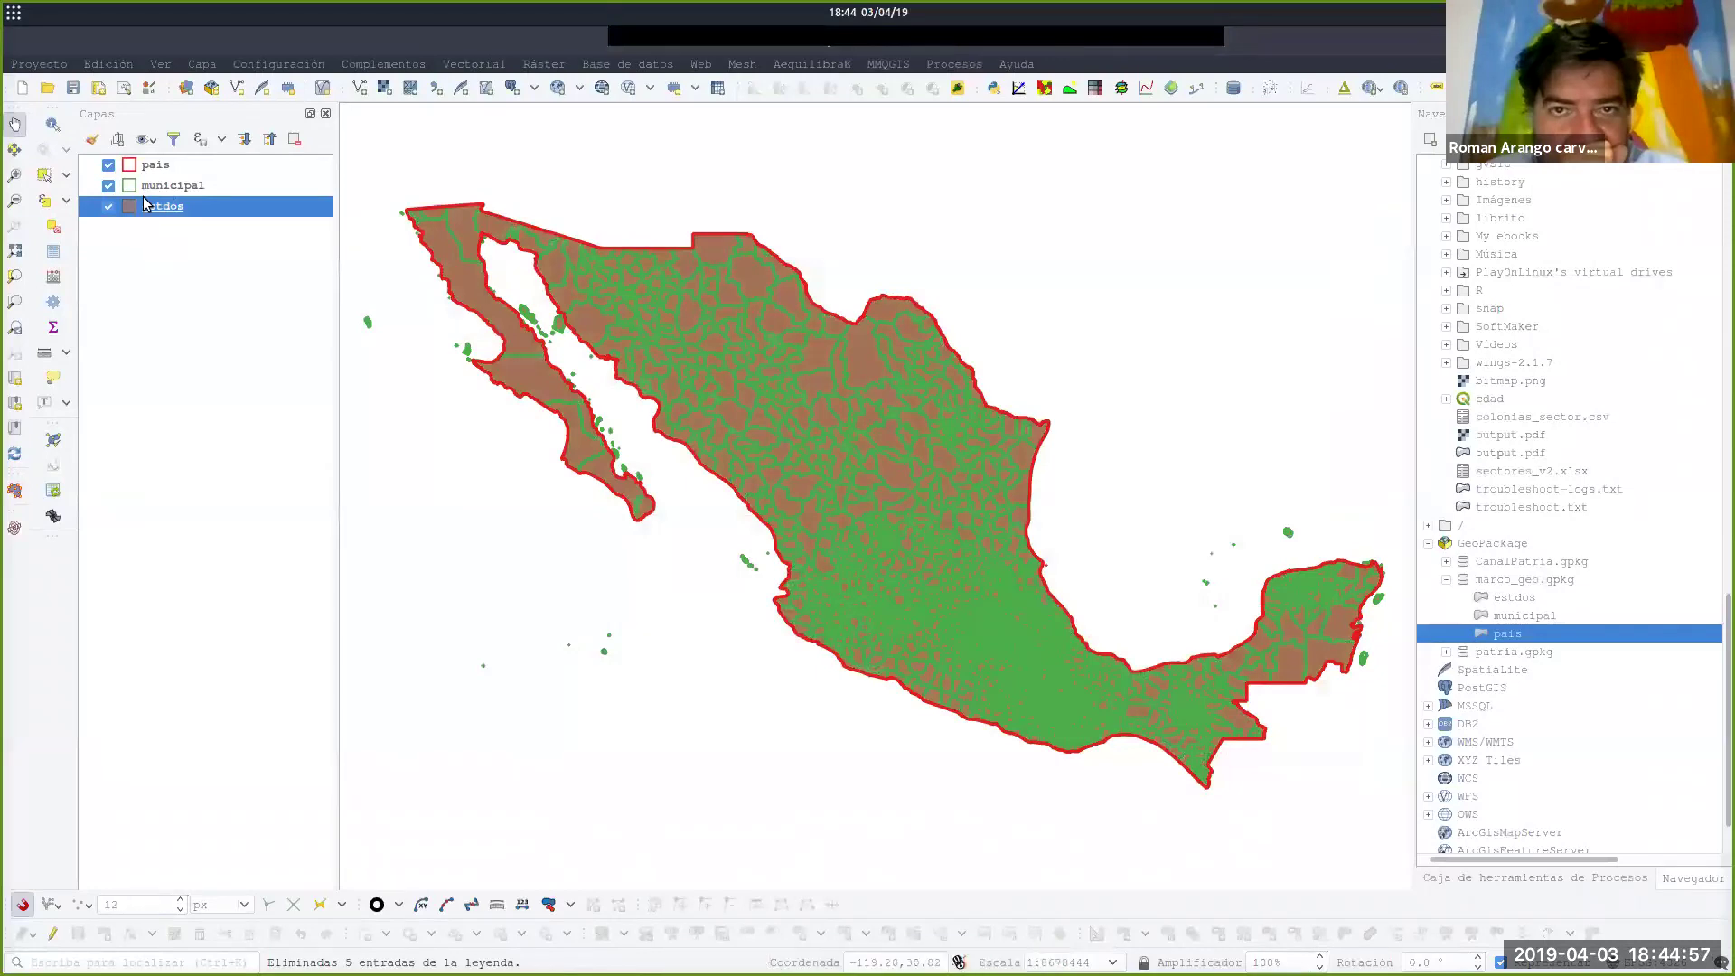
Move the pais layer below estdos in the layer order and apply the gray 2 fill symbol to it.
left_click_drag(149, 165, 145, 214)
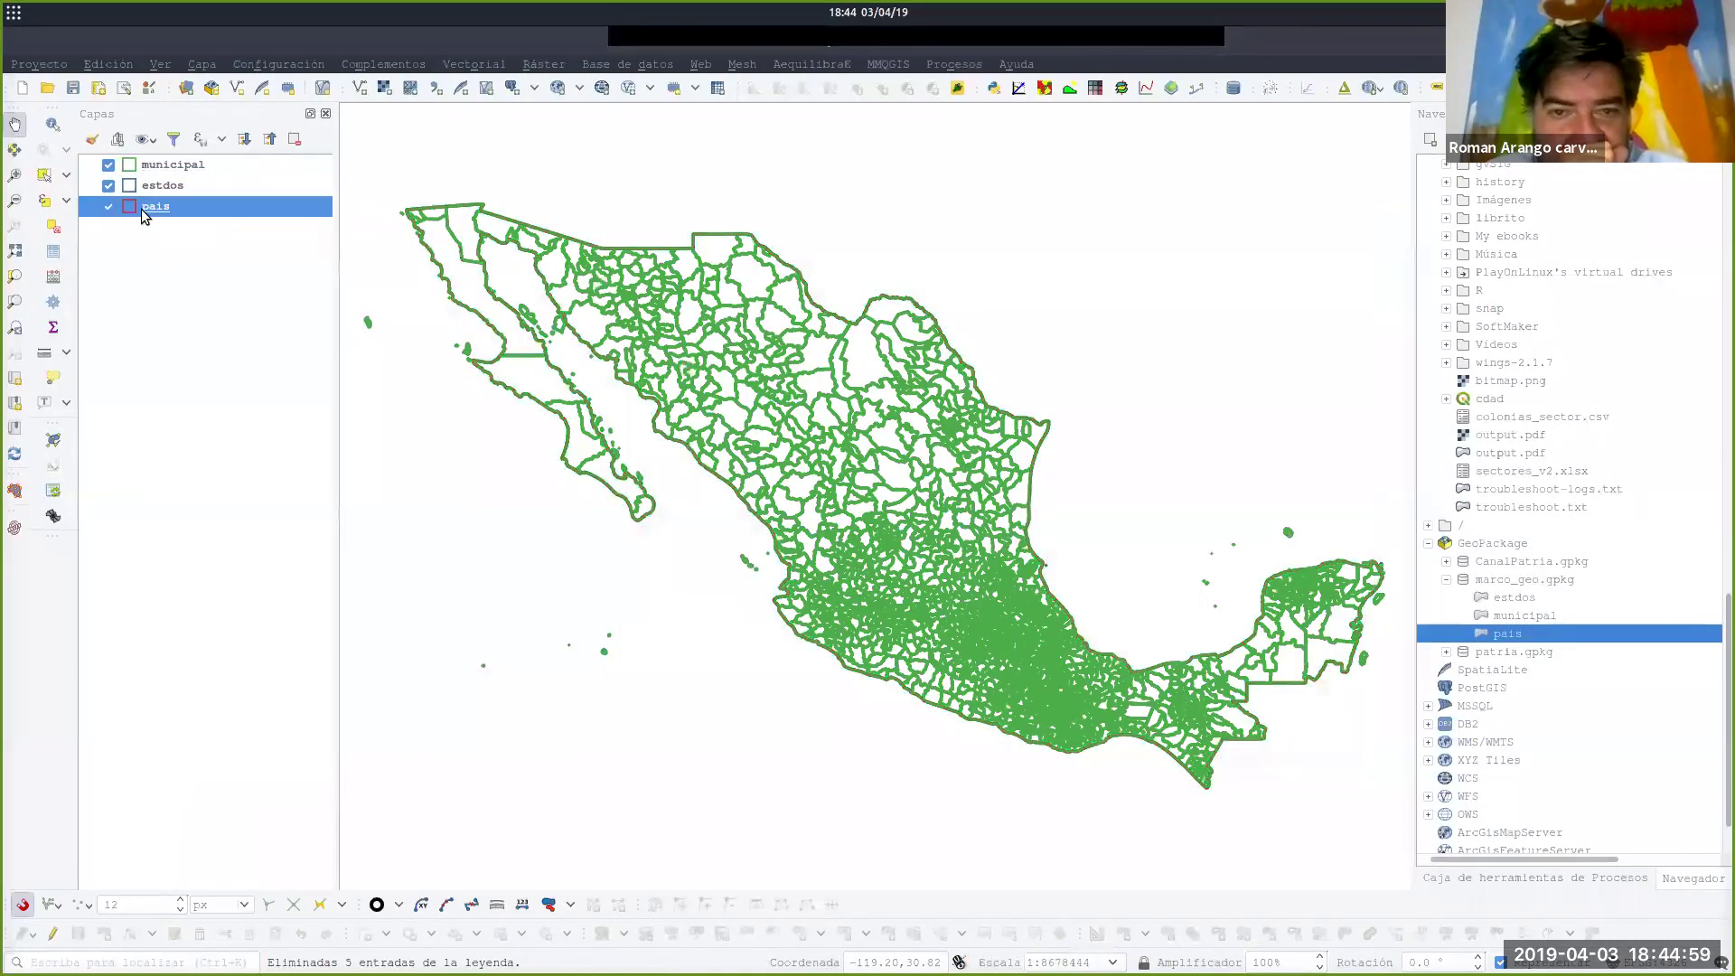
double_click(156, 206)
left_click(1269, 568)
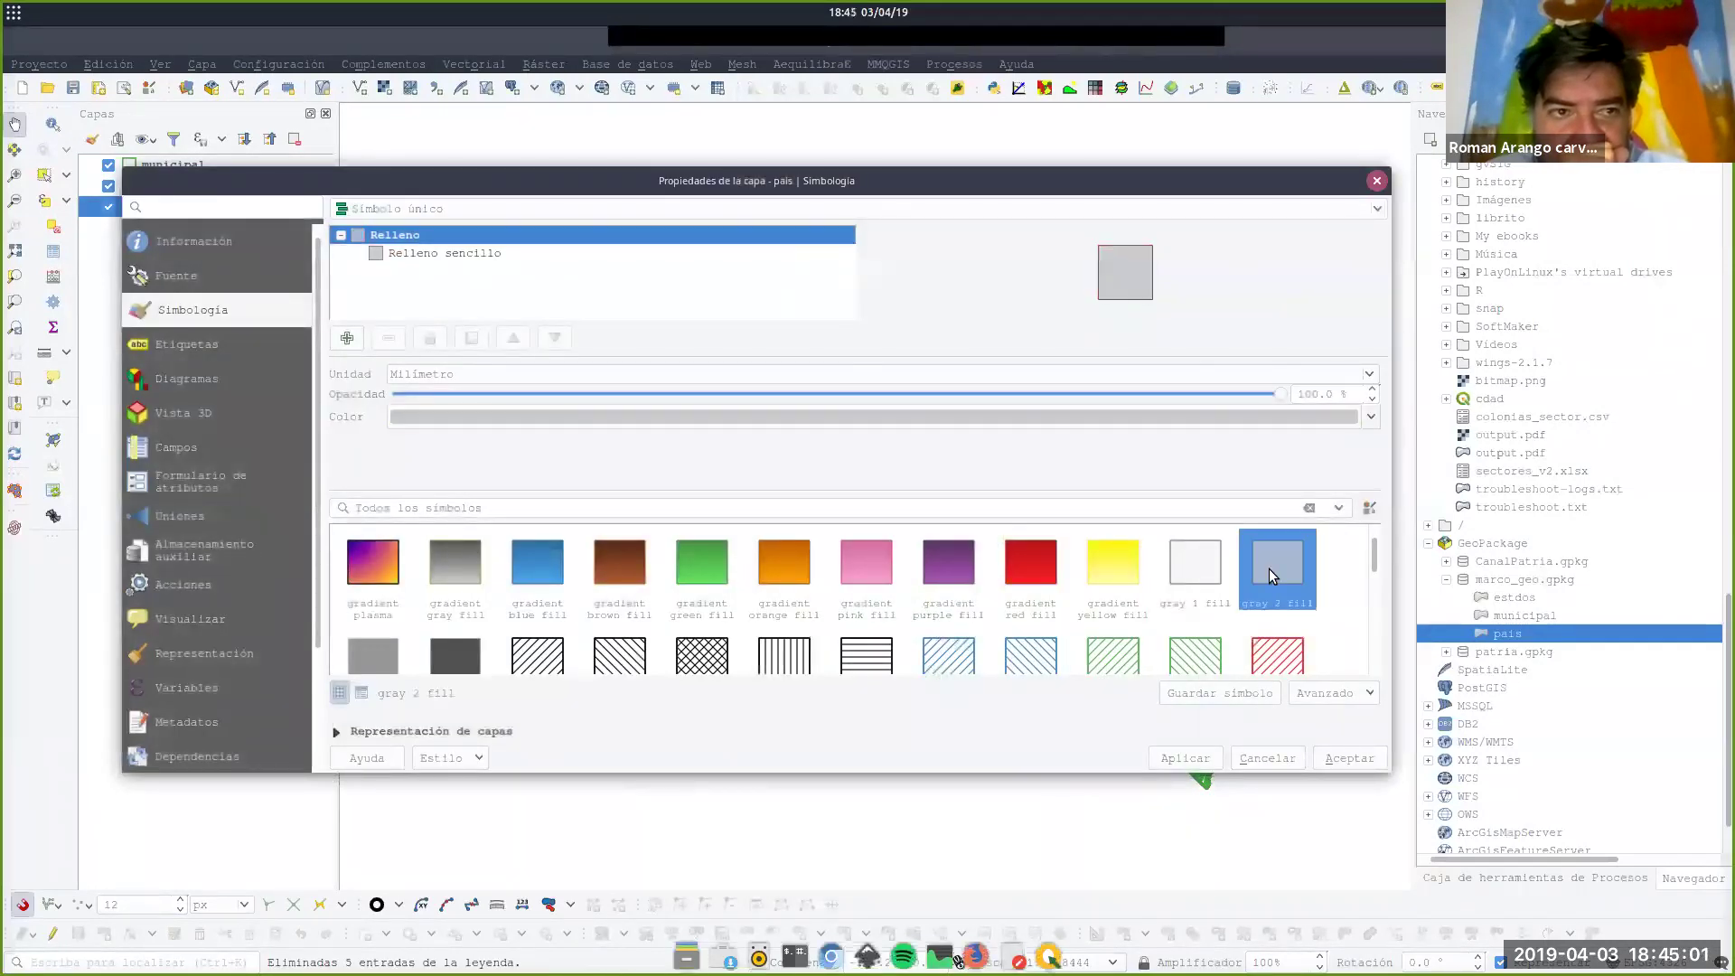
left_click(1346, 758)
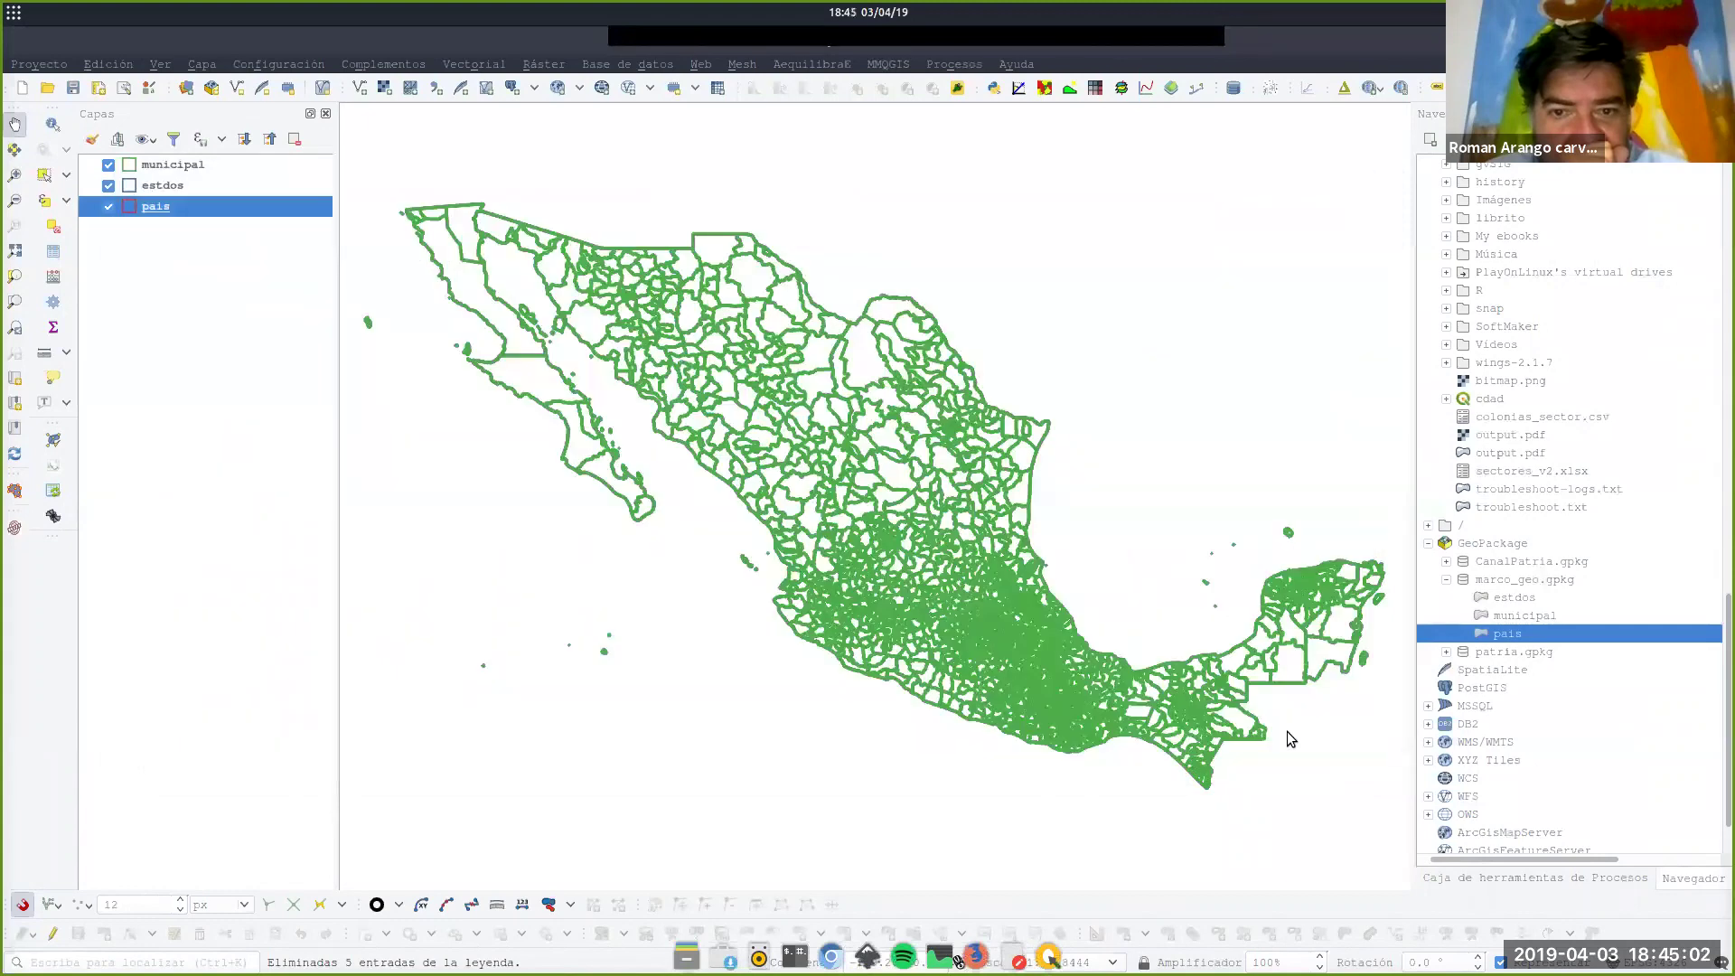
Reduce the stroke width of the municipal layer's simple fill to a hairline (Línea fina).
double_click(163, 168)
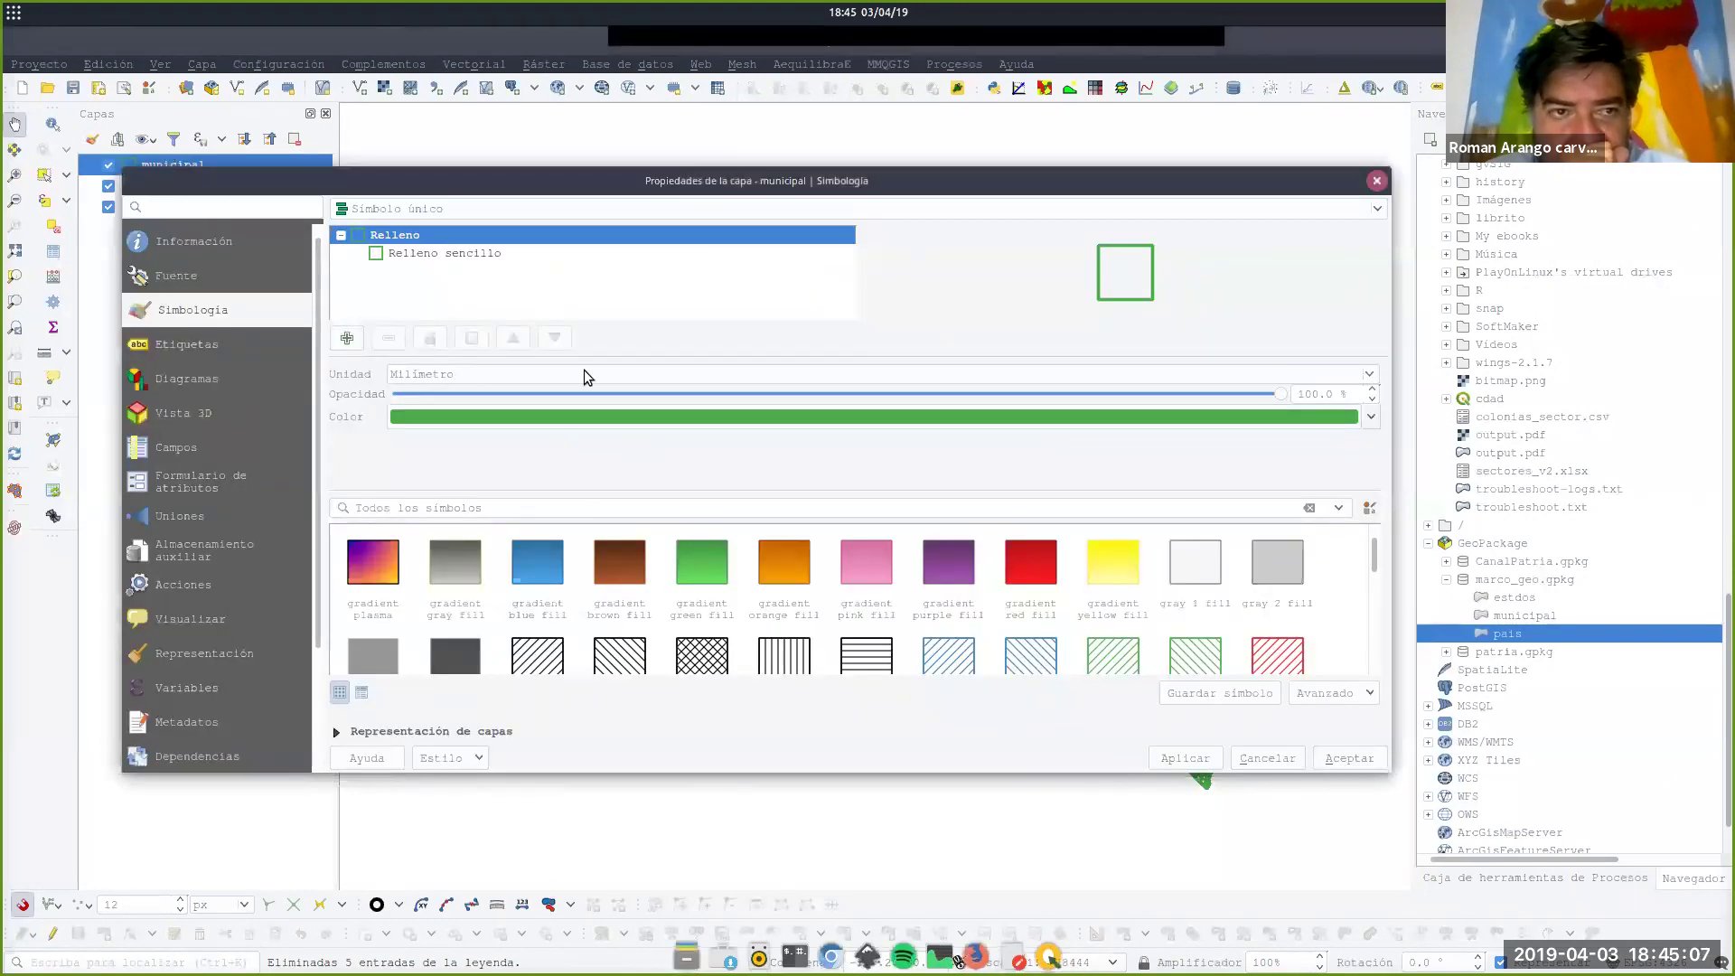
left_click(409, 254)
double_click(554, 497)
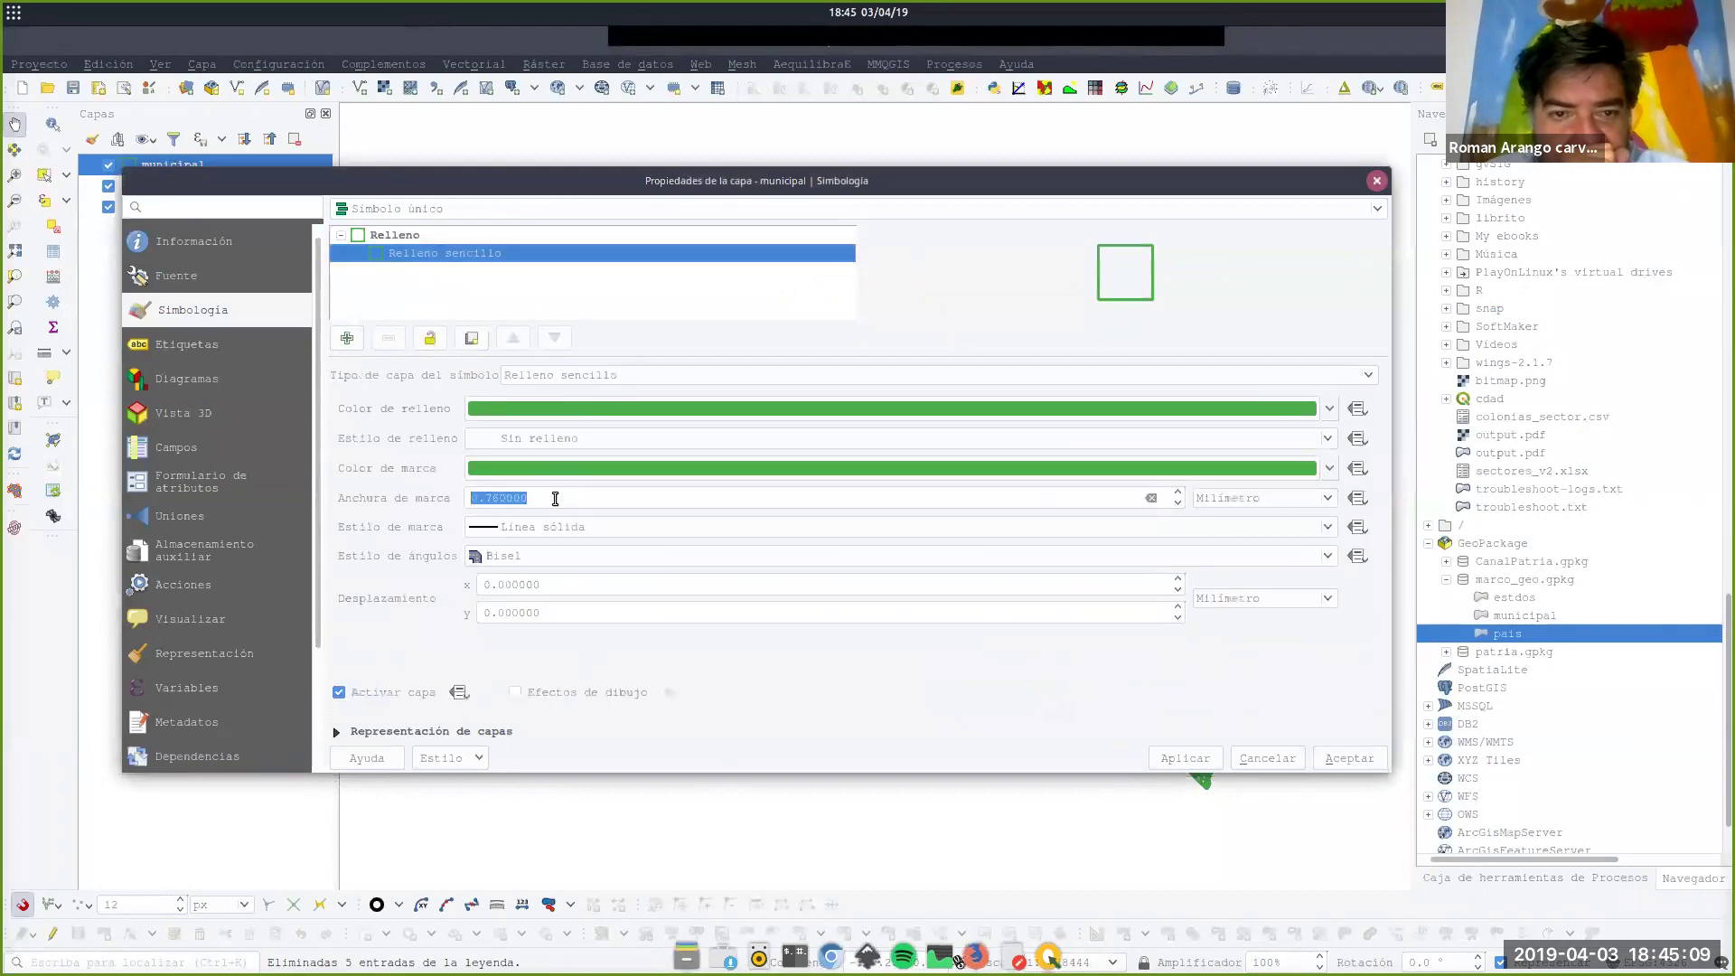
key("BackSpace")
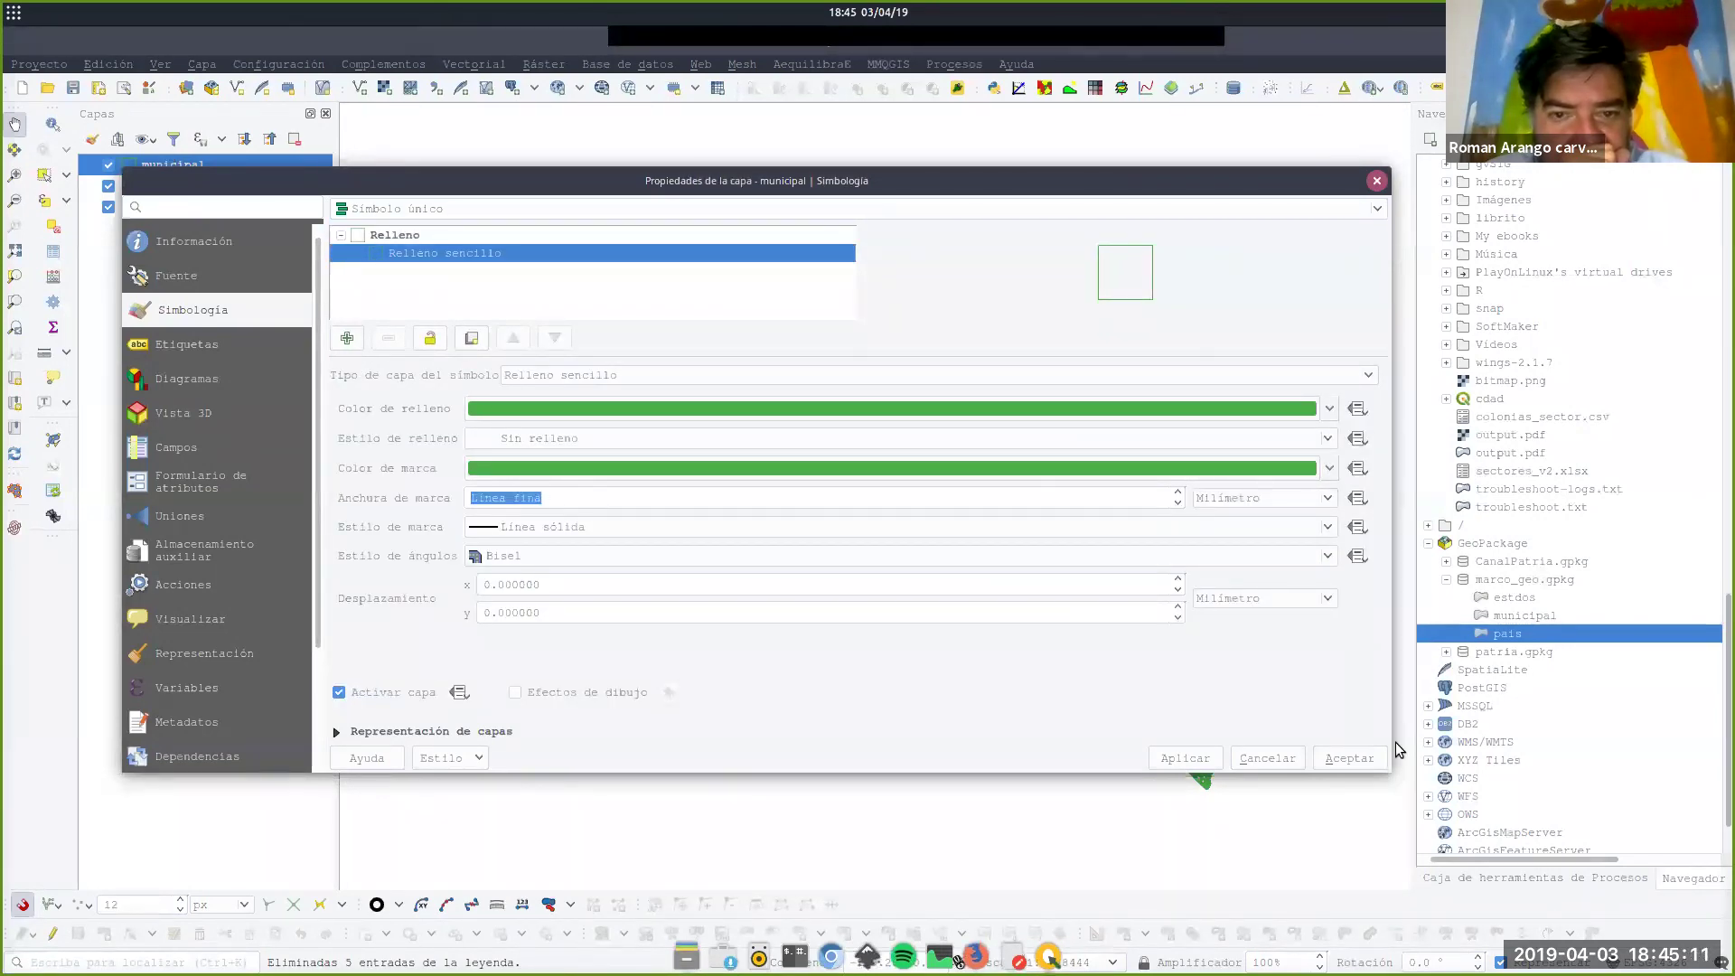
left_click(1351, 760)
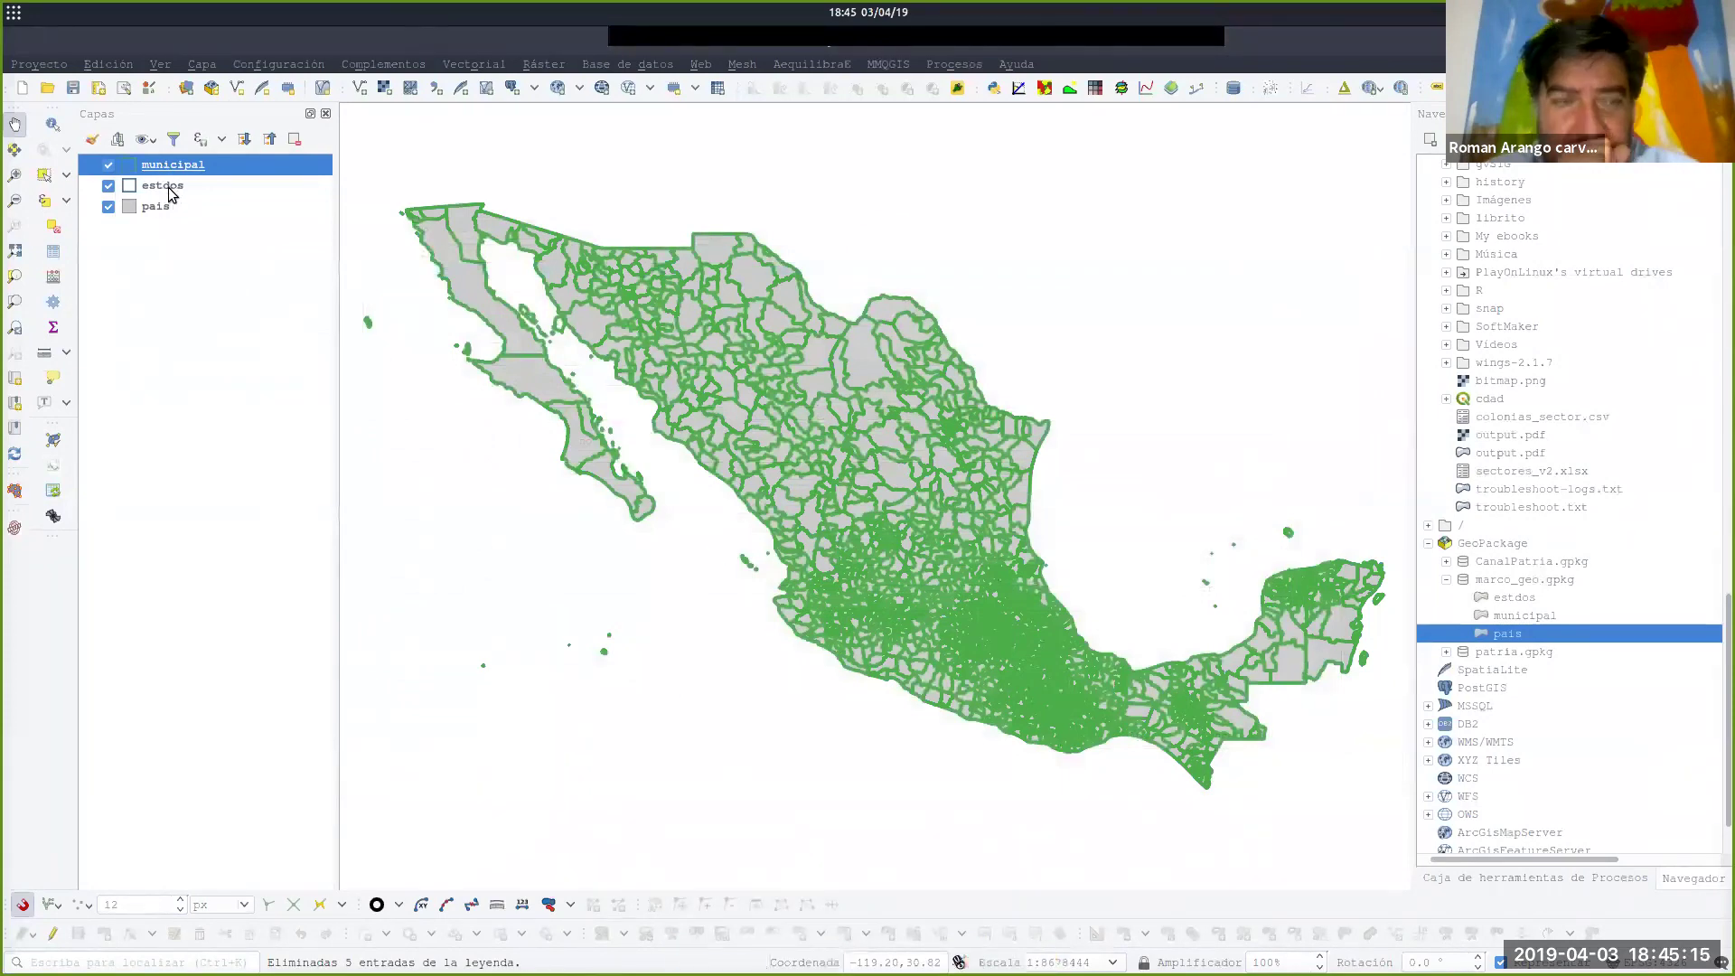
left_click(200, 388)
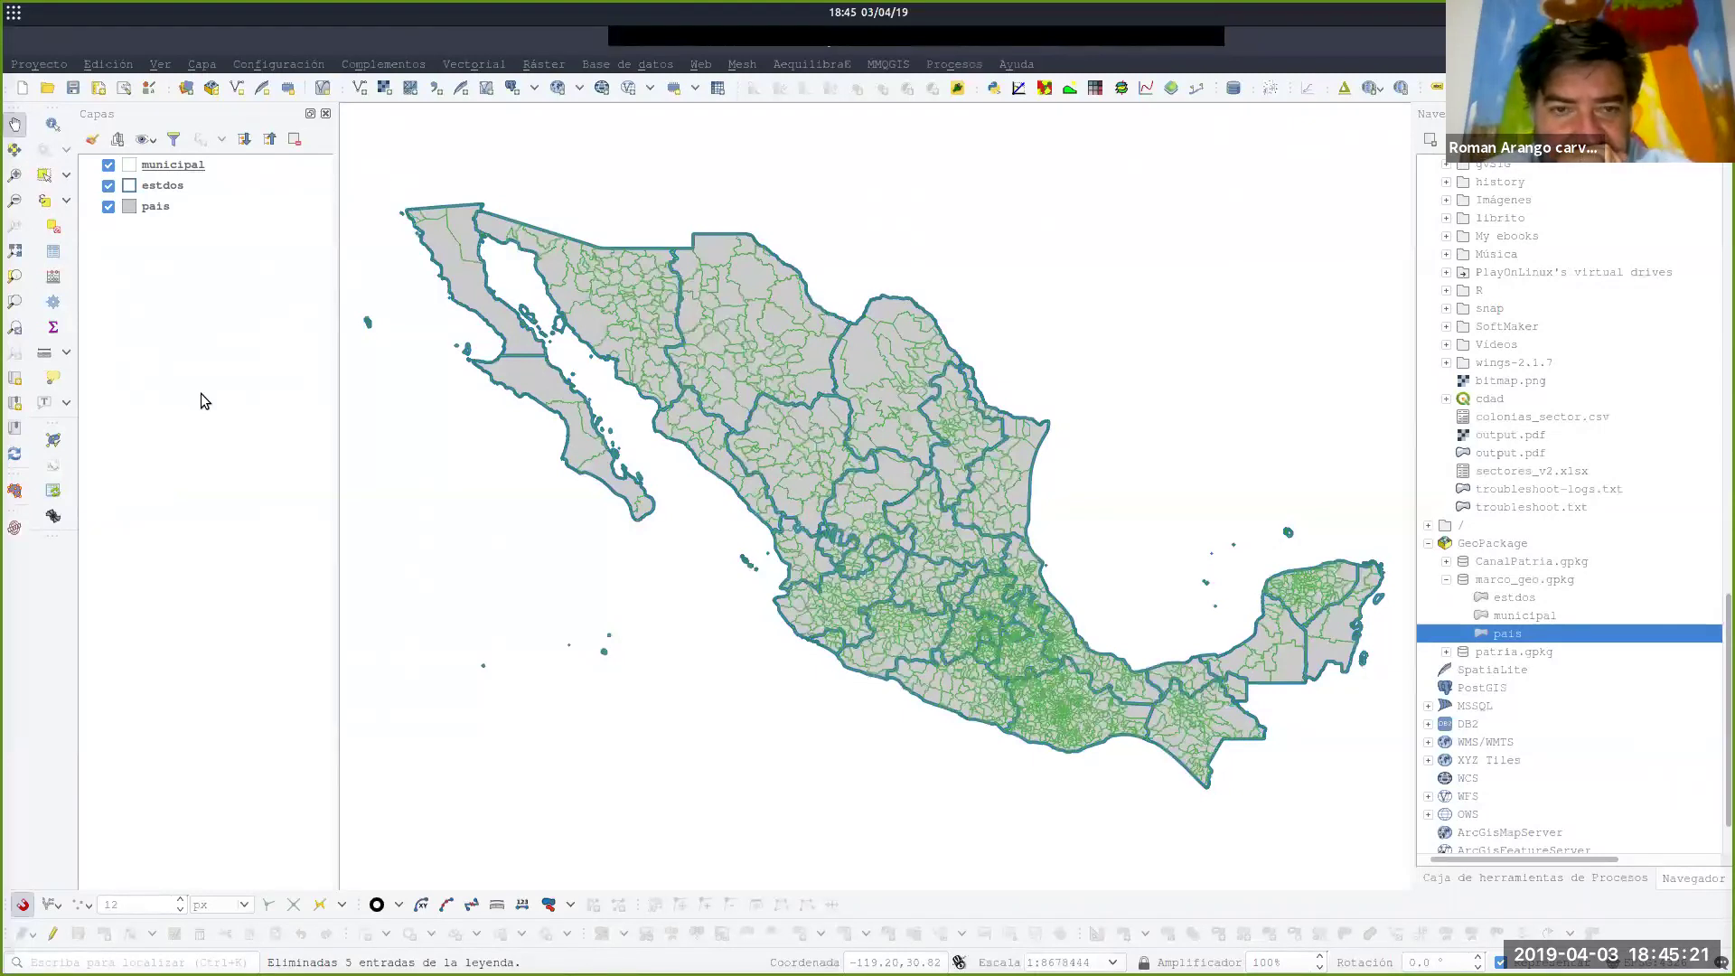
Save the municipal layer's style as the default in the datasource database and accept its properties.
left_click(164, 166)
double_click(164, 166)
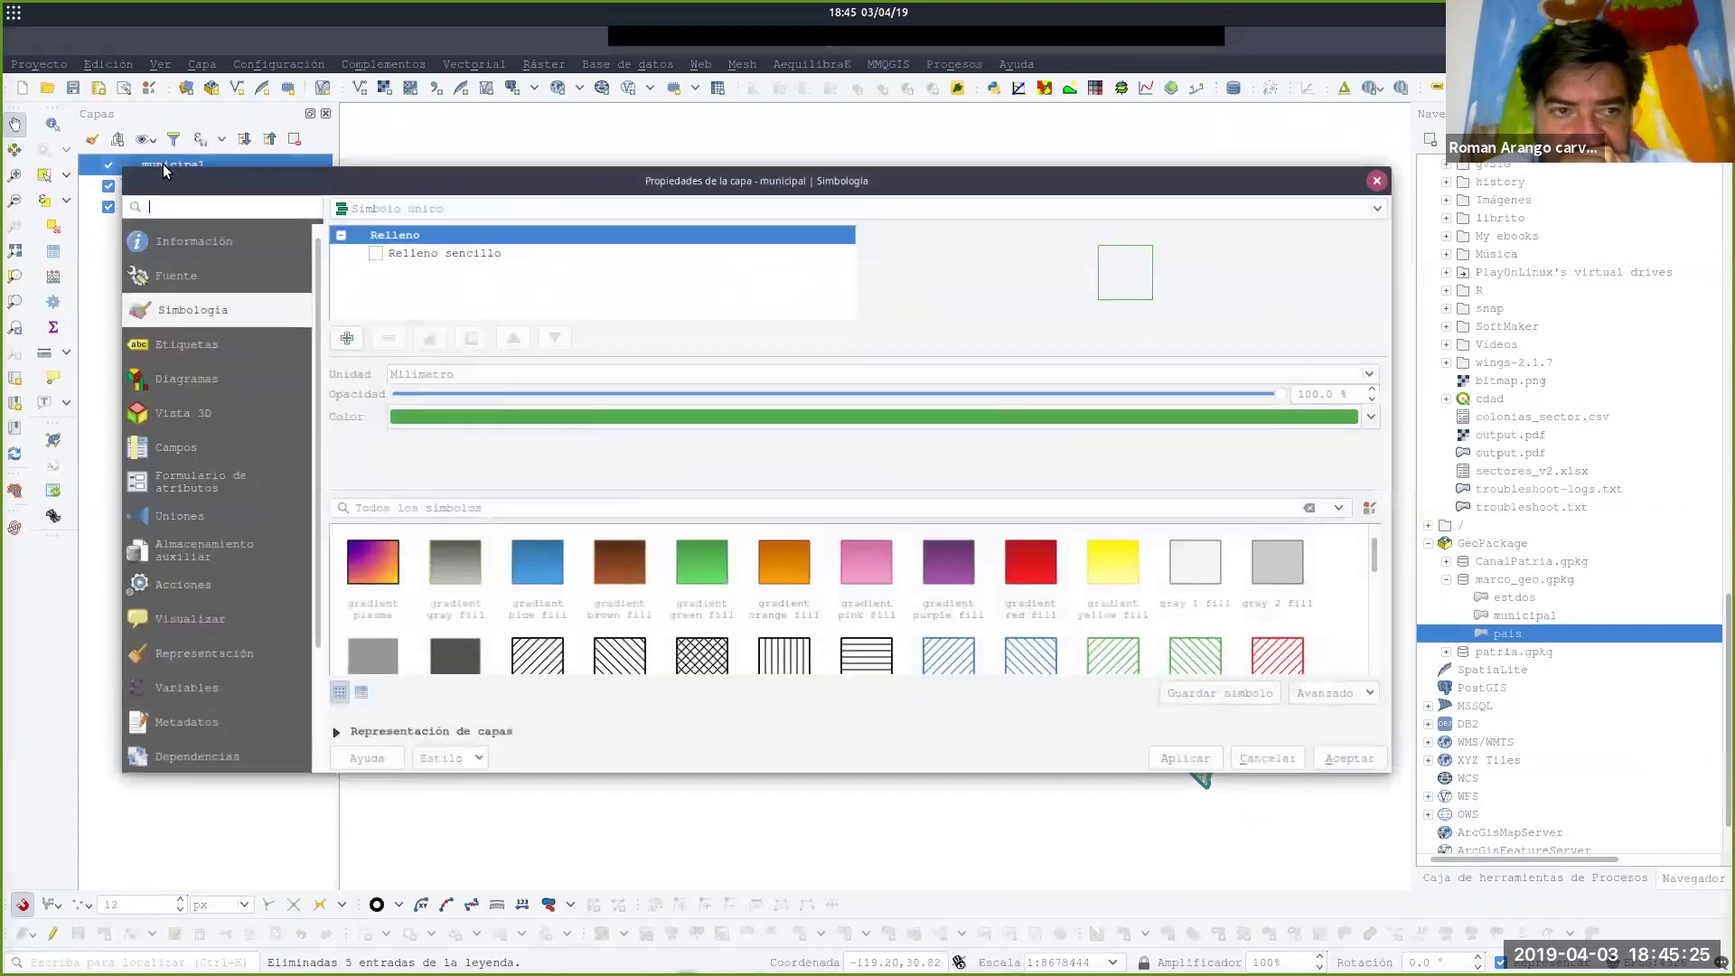
left_click(470, 759)
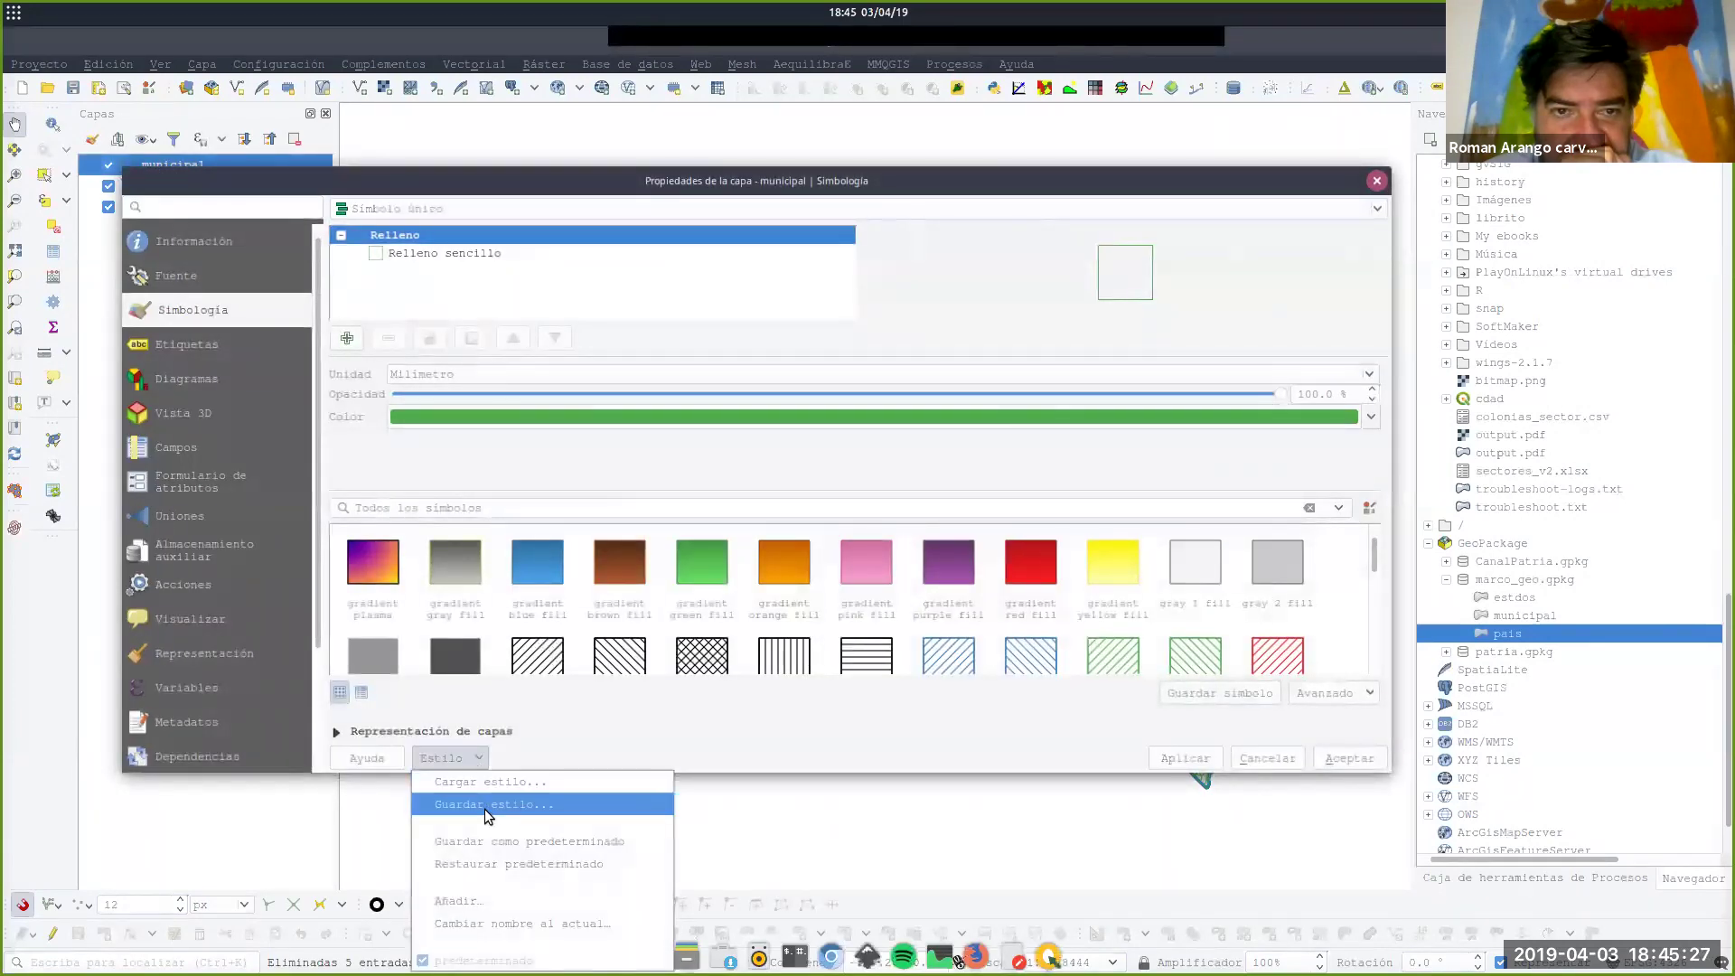
left_click(519, 845)
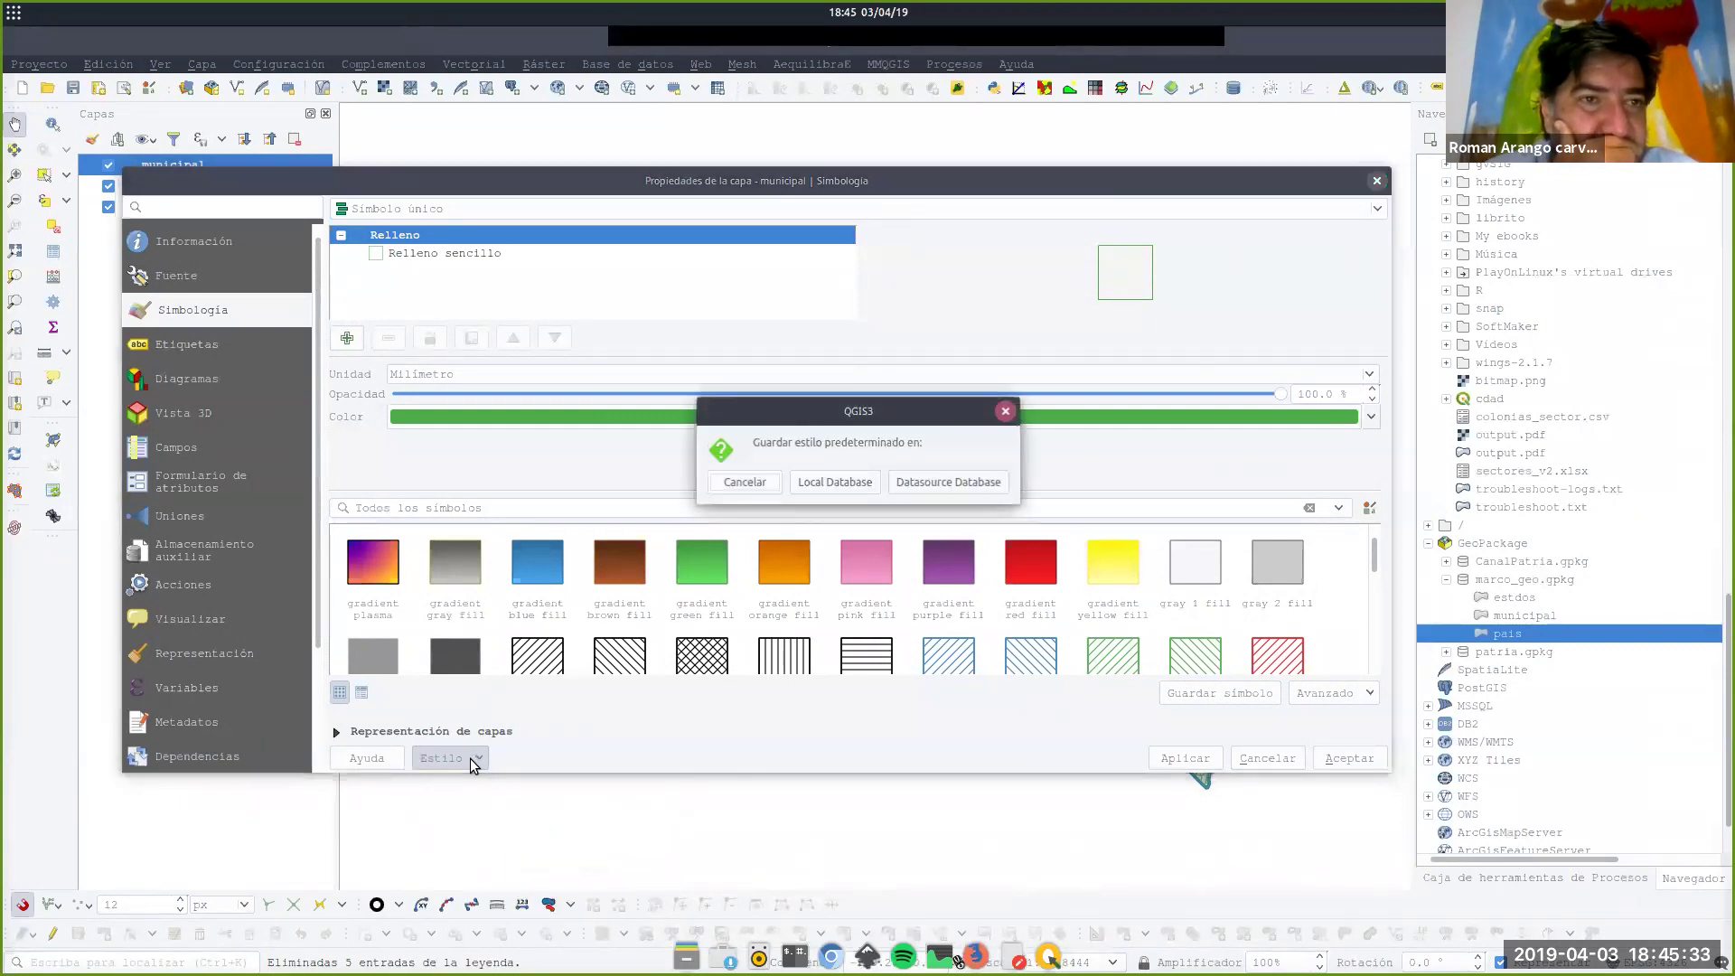
left_click(959, 484)
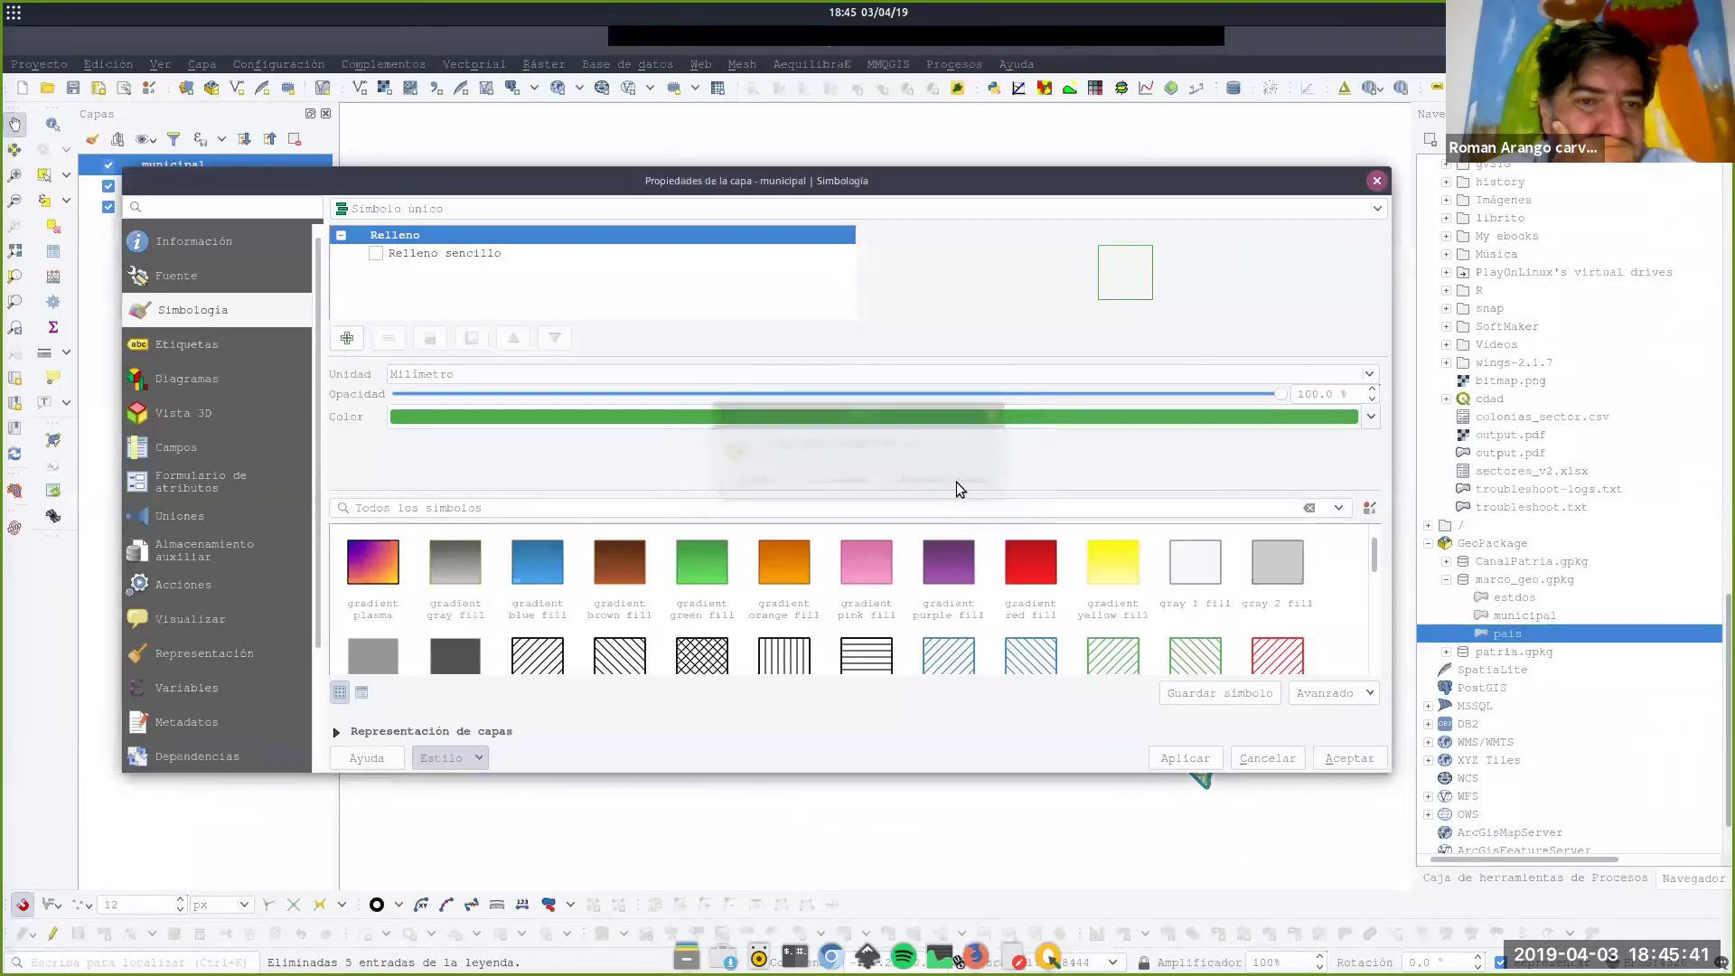
left_click(1337, 759)
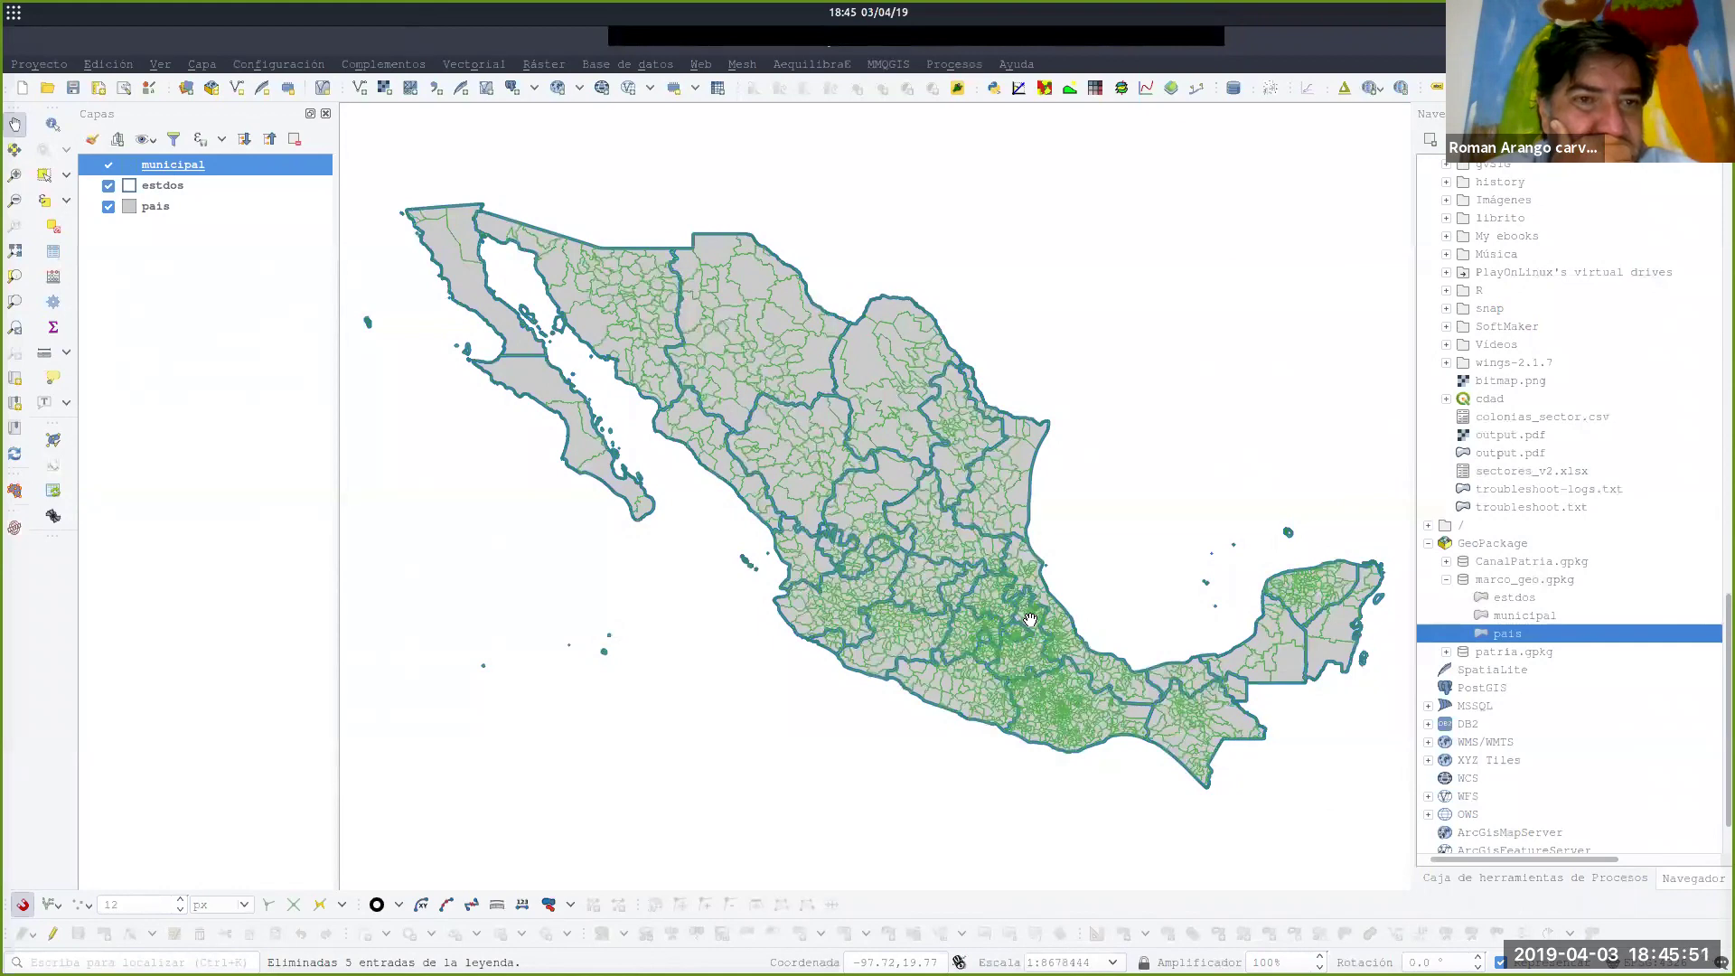
Turn on simple labels (Etiquetas sencillas) in the estdos layer's properties.
left_click(165, 192)
double_click(165, 194)
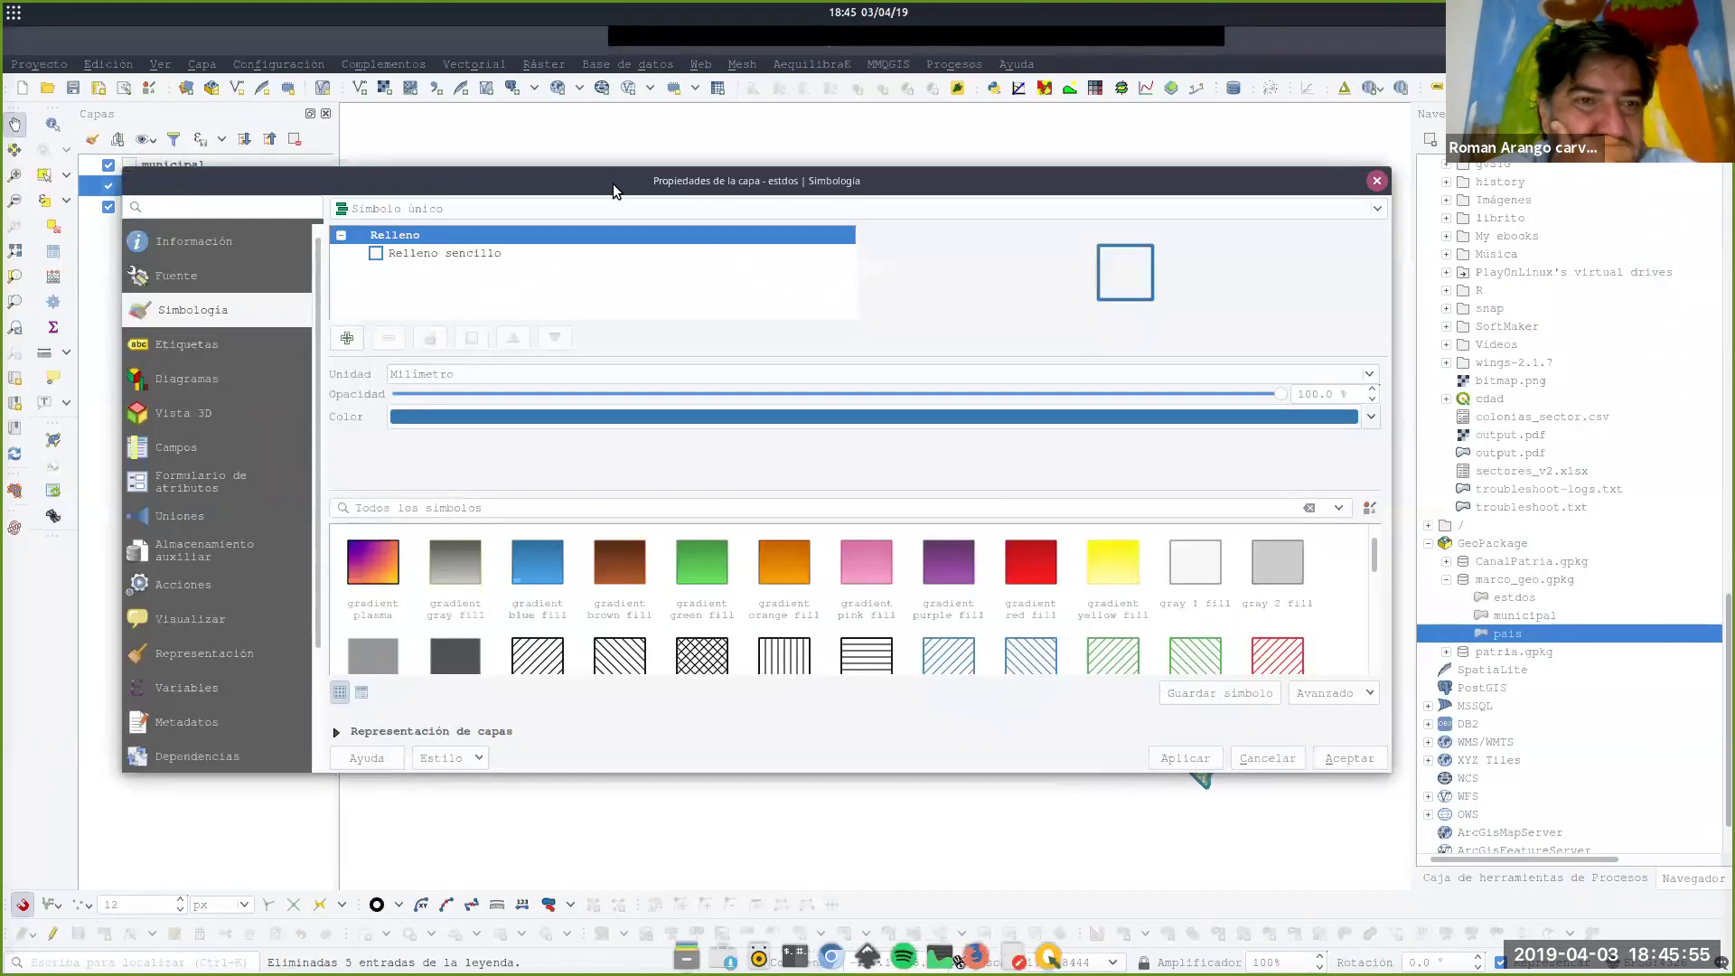
left_click(190, 345)
left_click(470, 209)
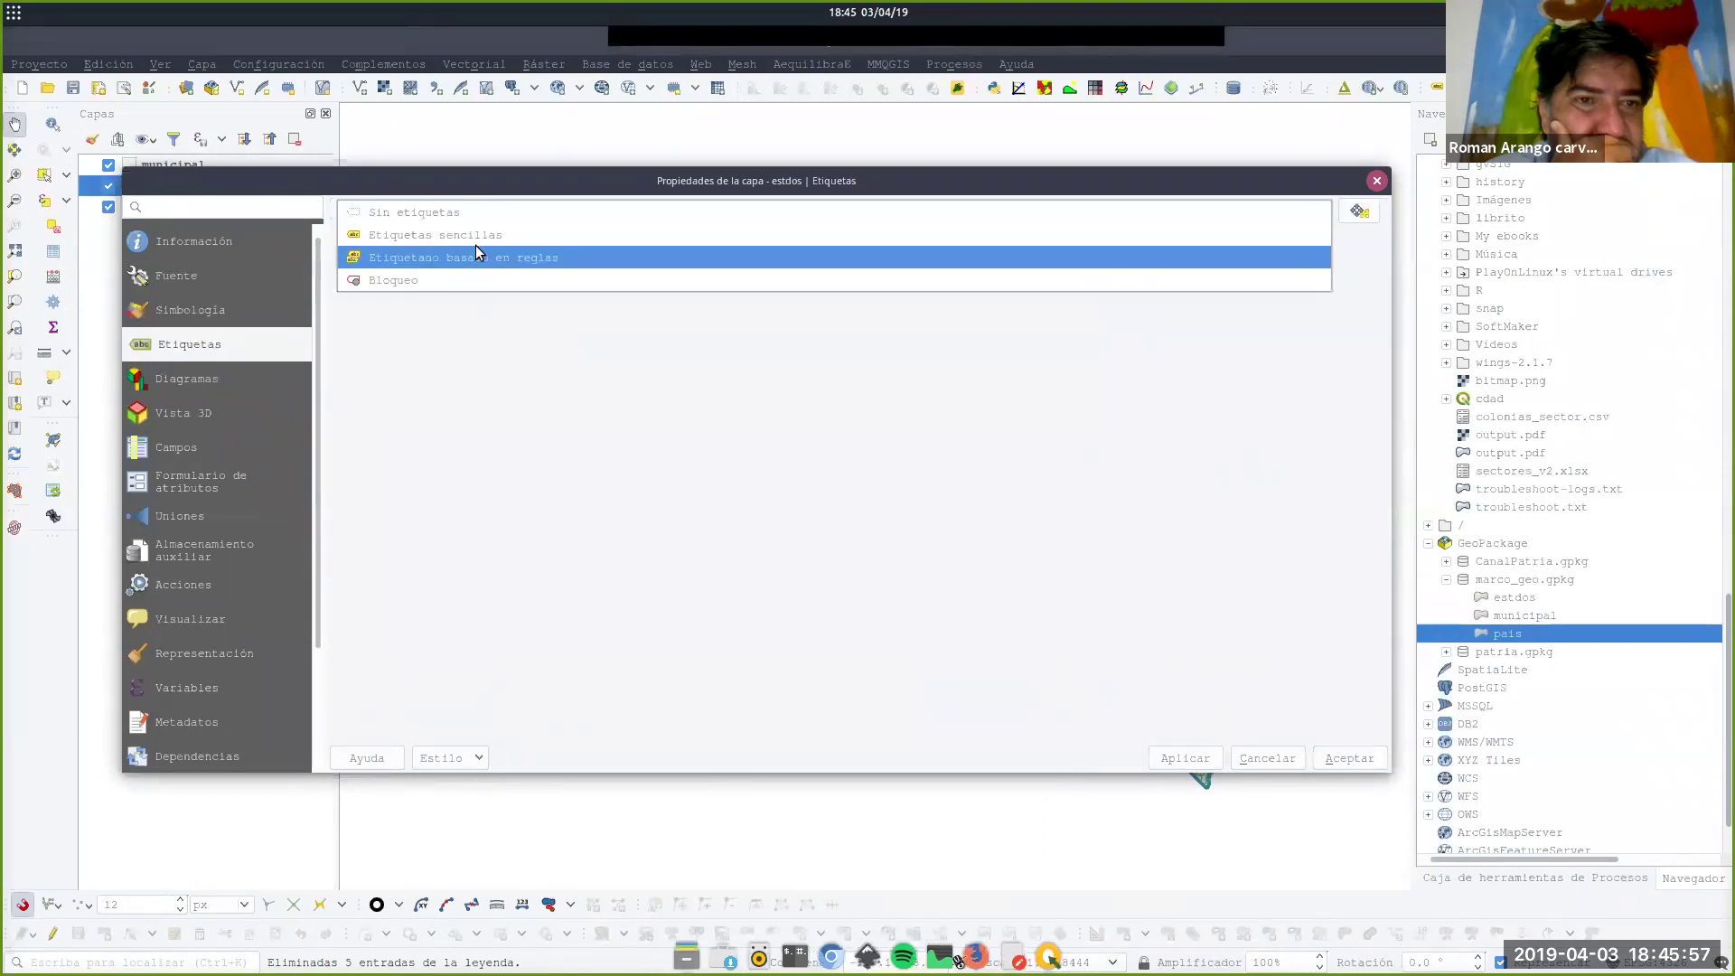
left_click(461, 240)
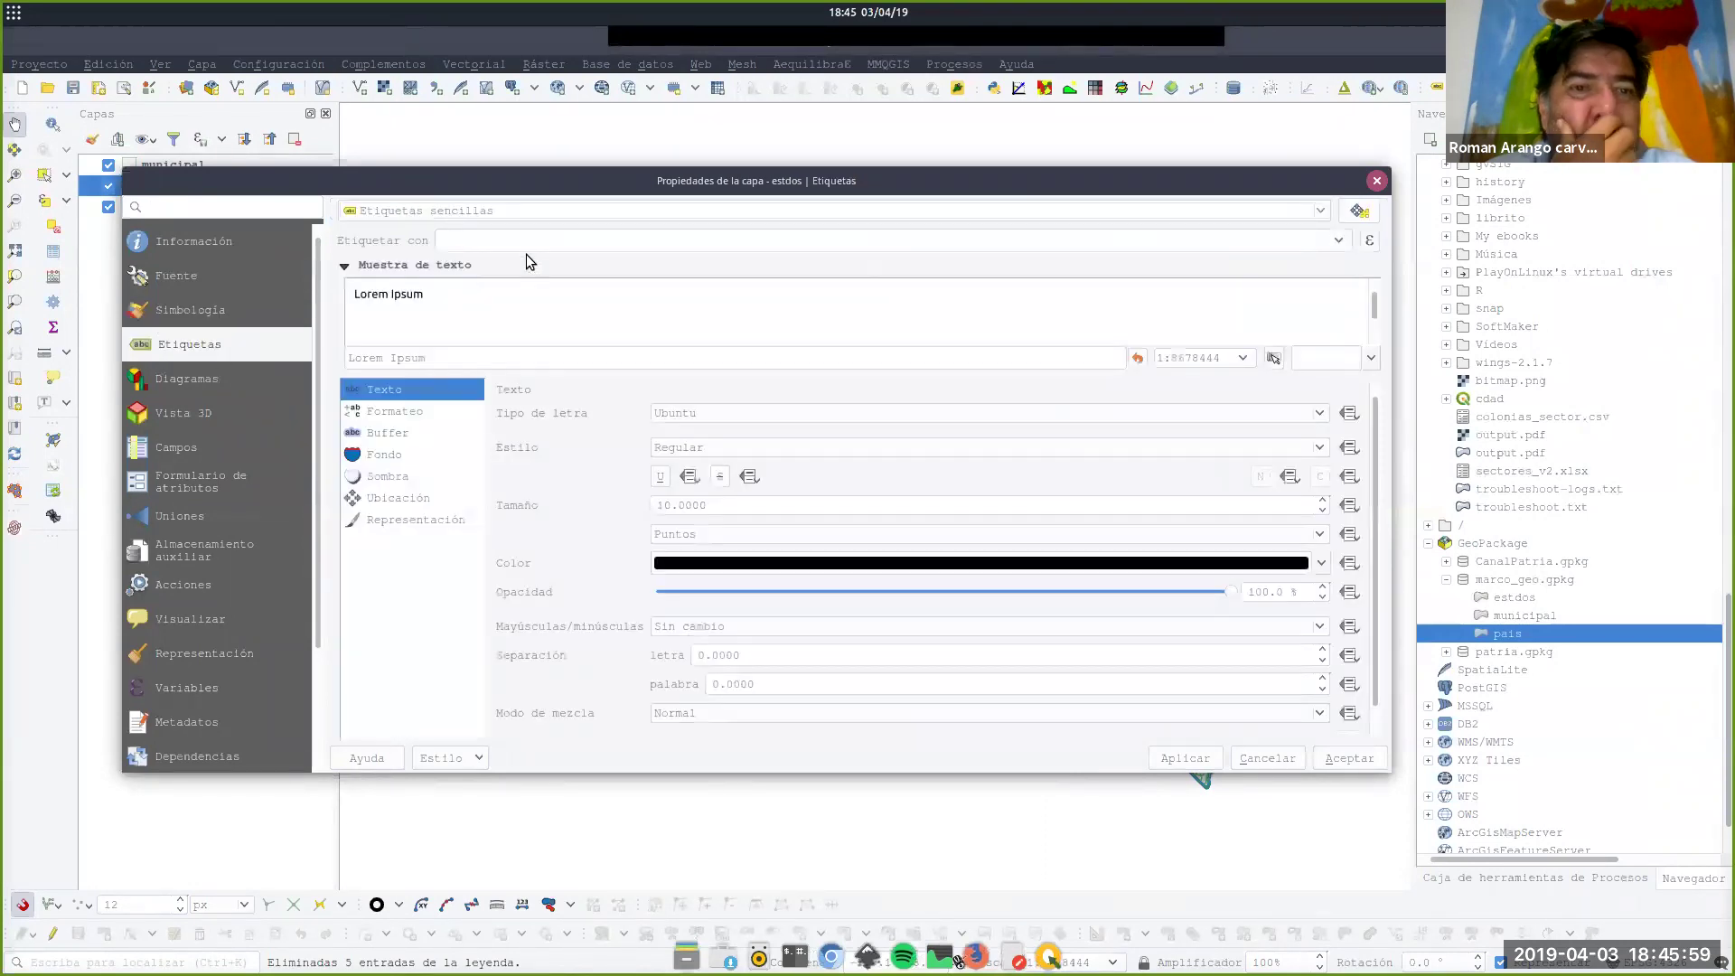
Choose NOM_ENT as the field that labels the estdos layer.
left_click(1337, 242)
left_click(1338, 241)
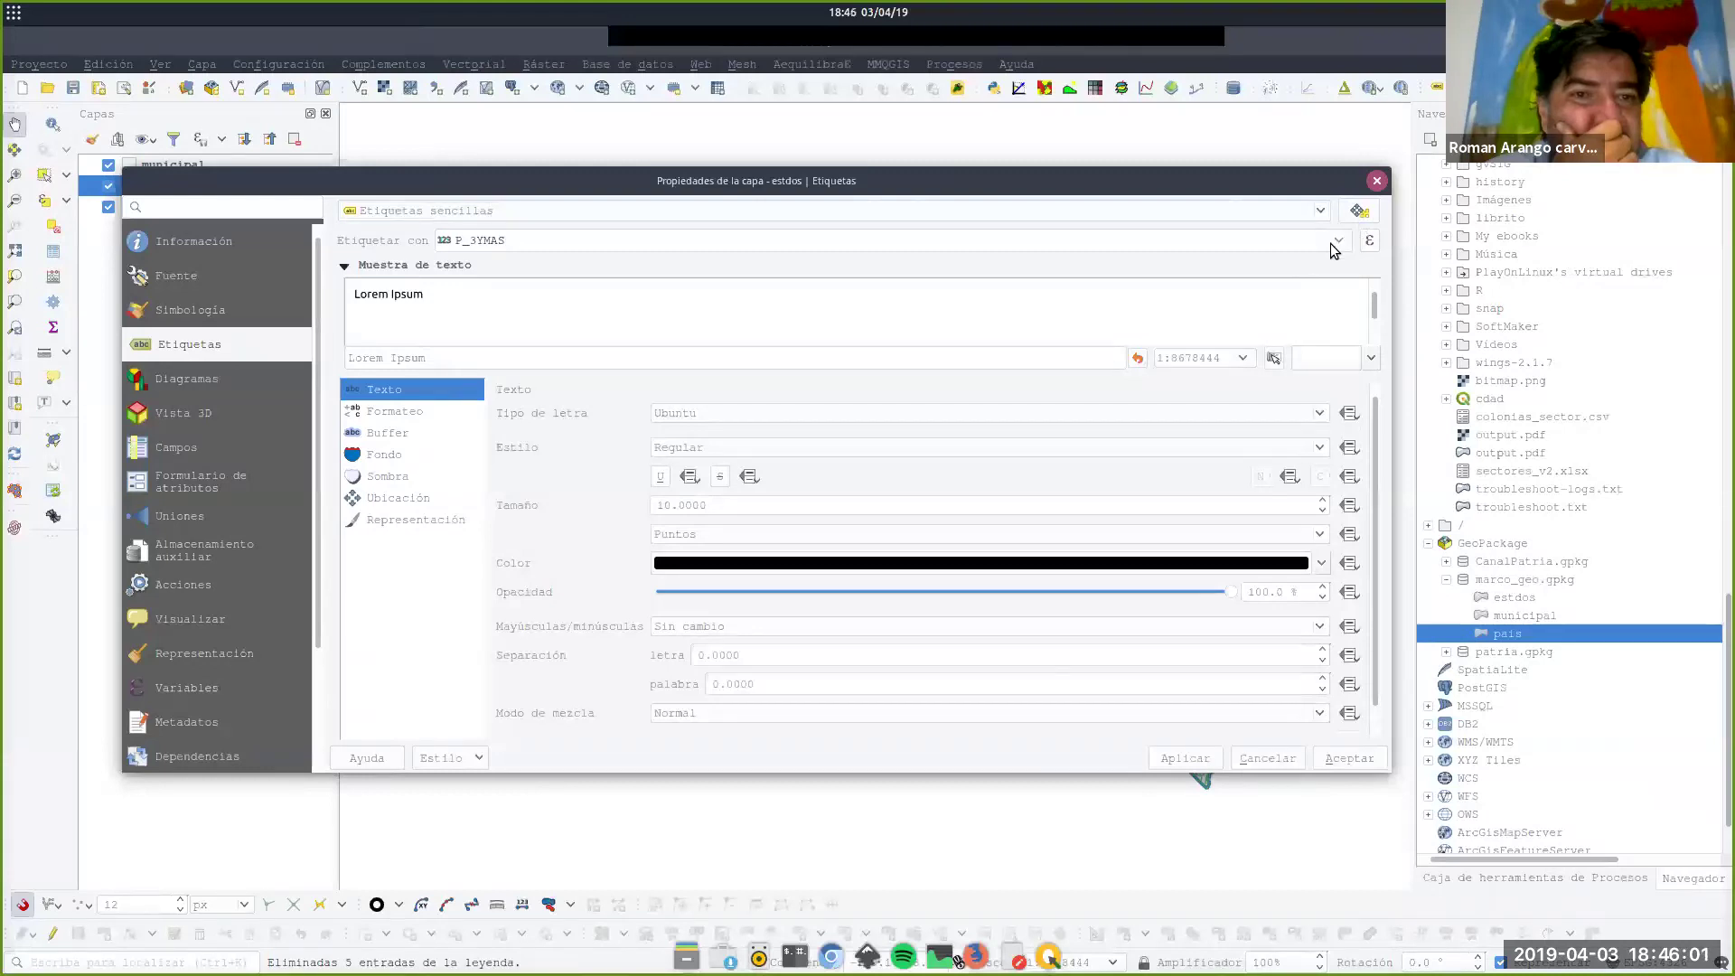
left_click(1331, 242)
scroll(597, 543, "down", 15)
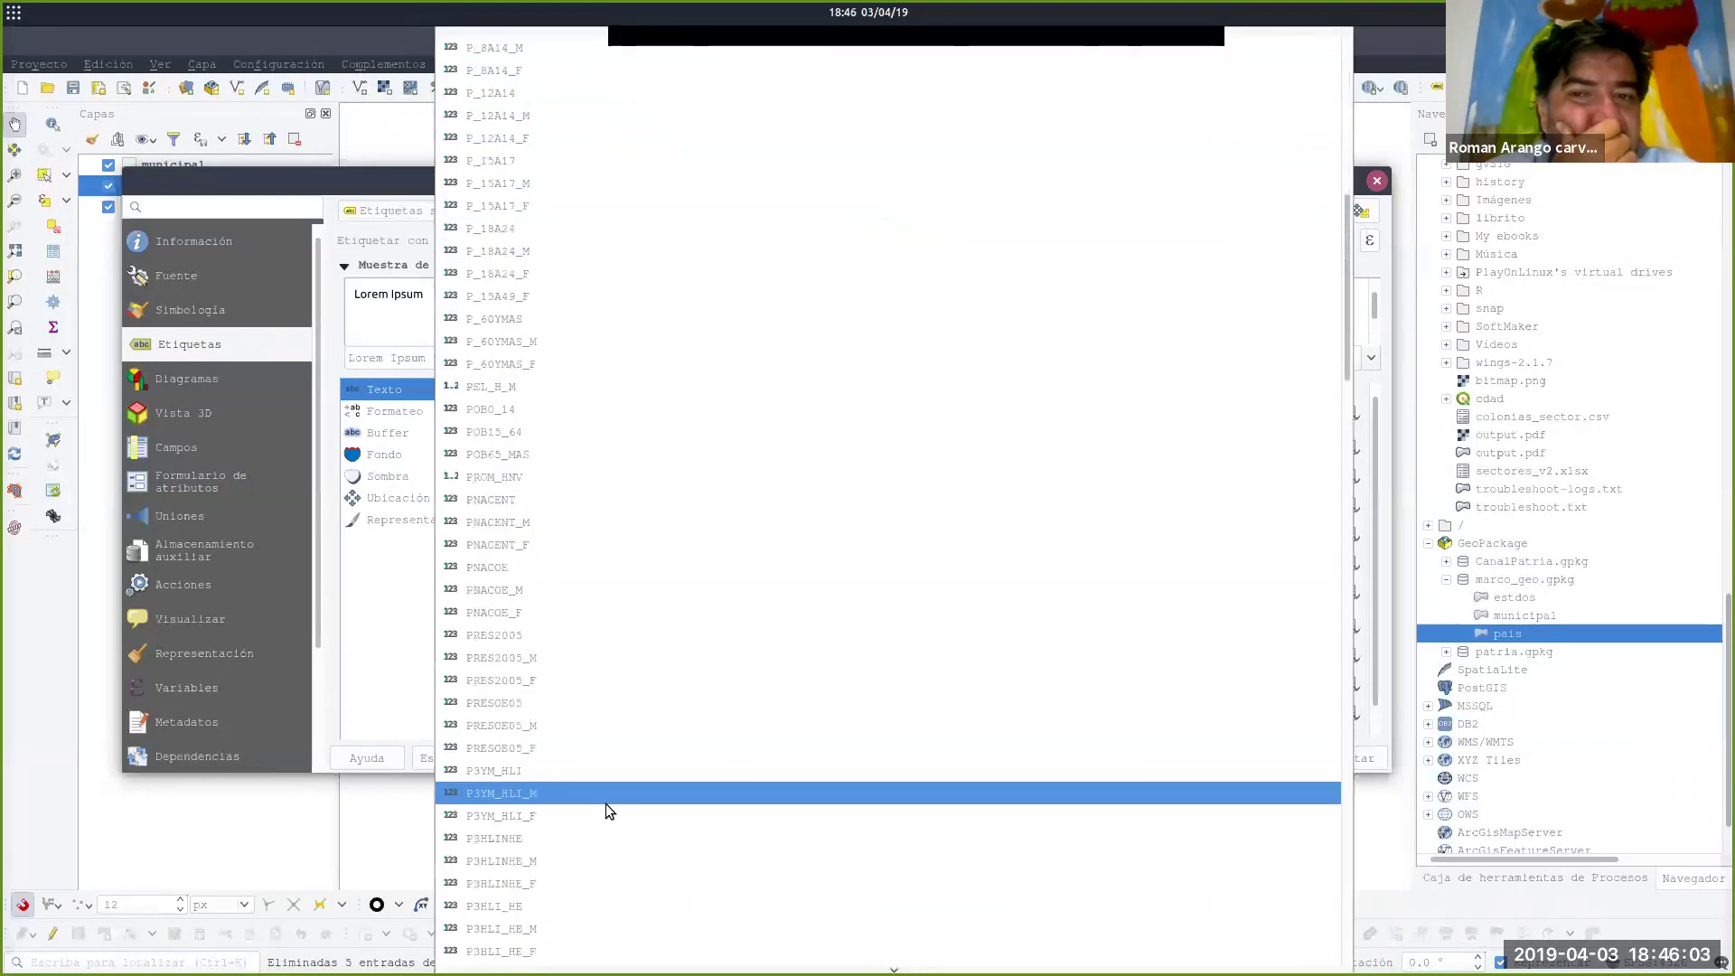
scroll(604, 947, "down", 5)
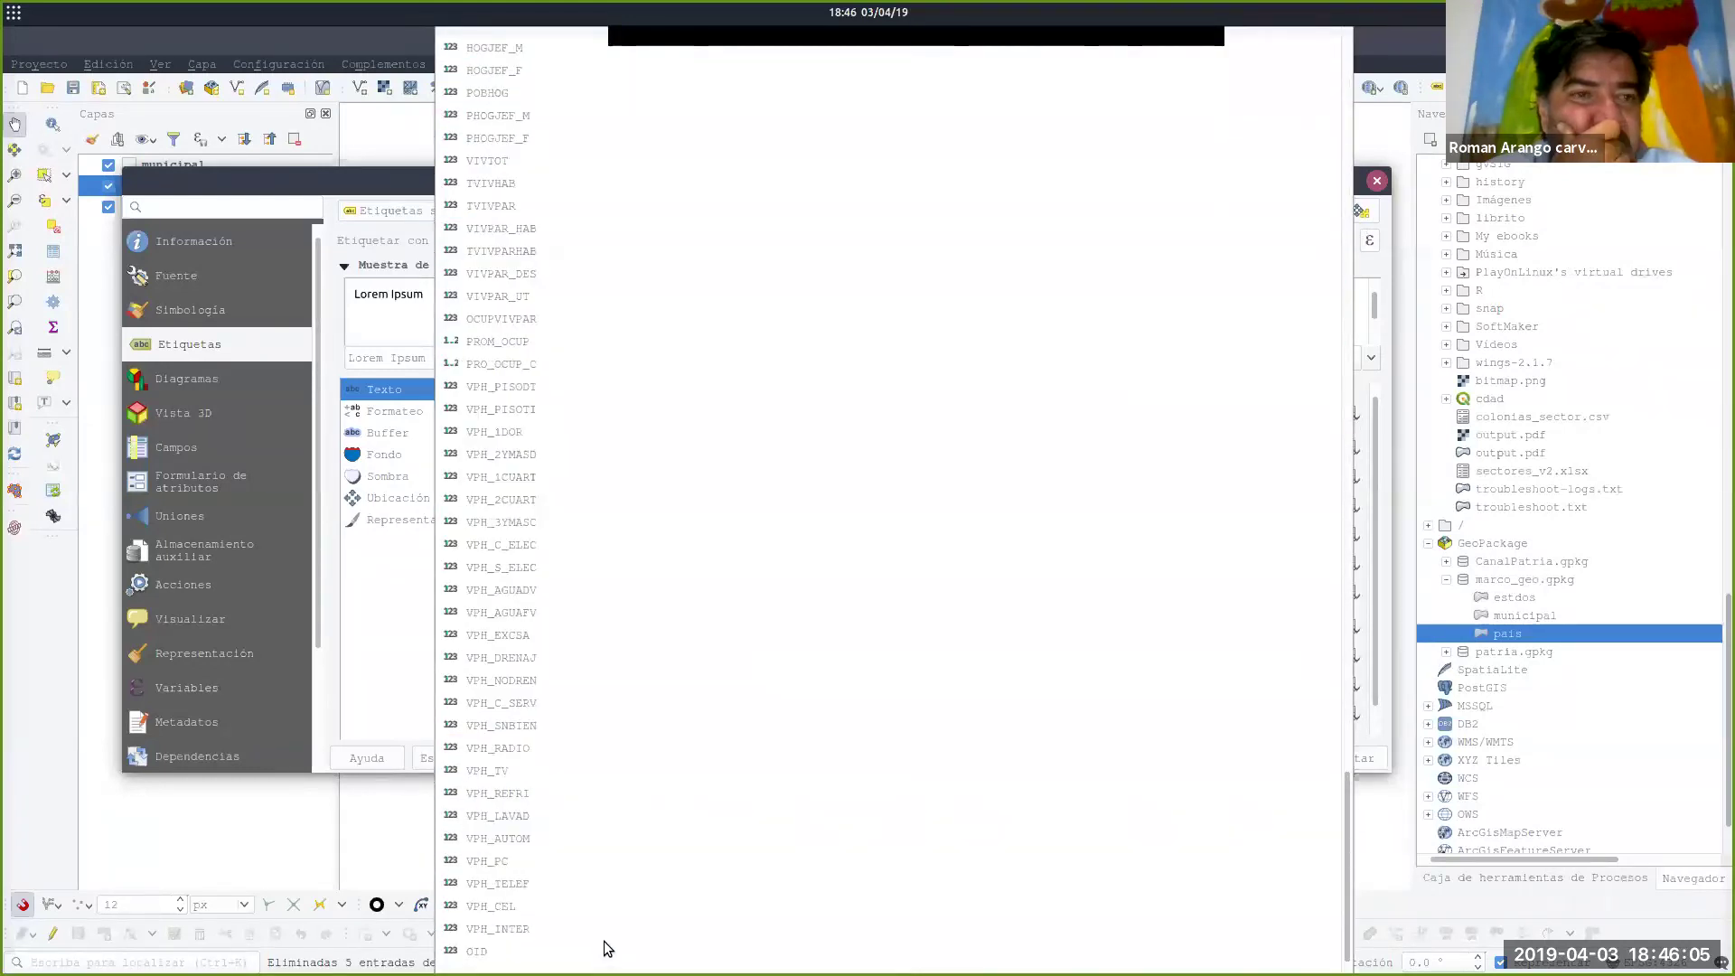
scroll(683, 271, "up", 15)
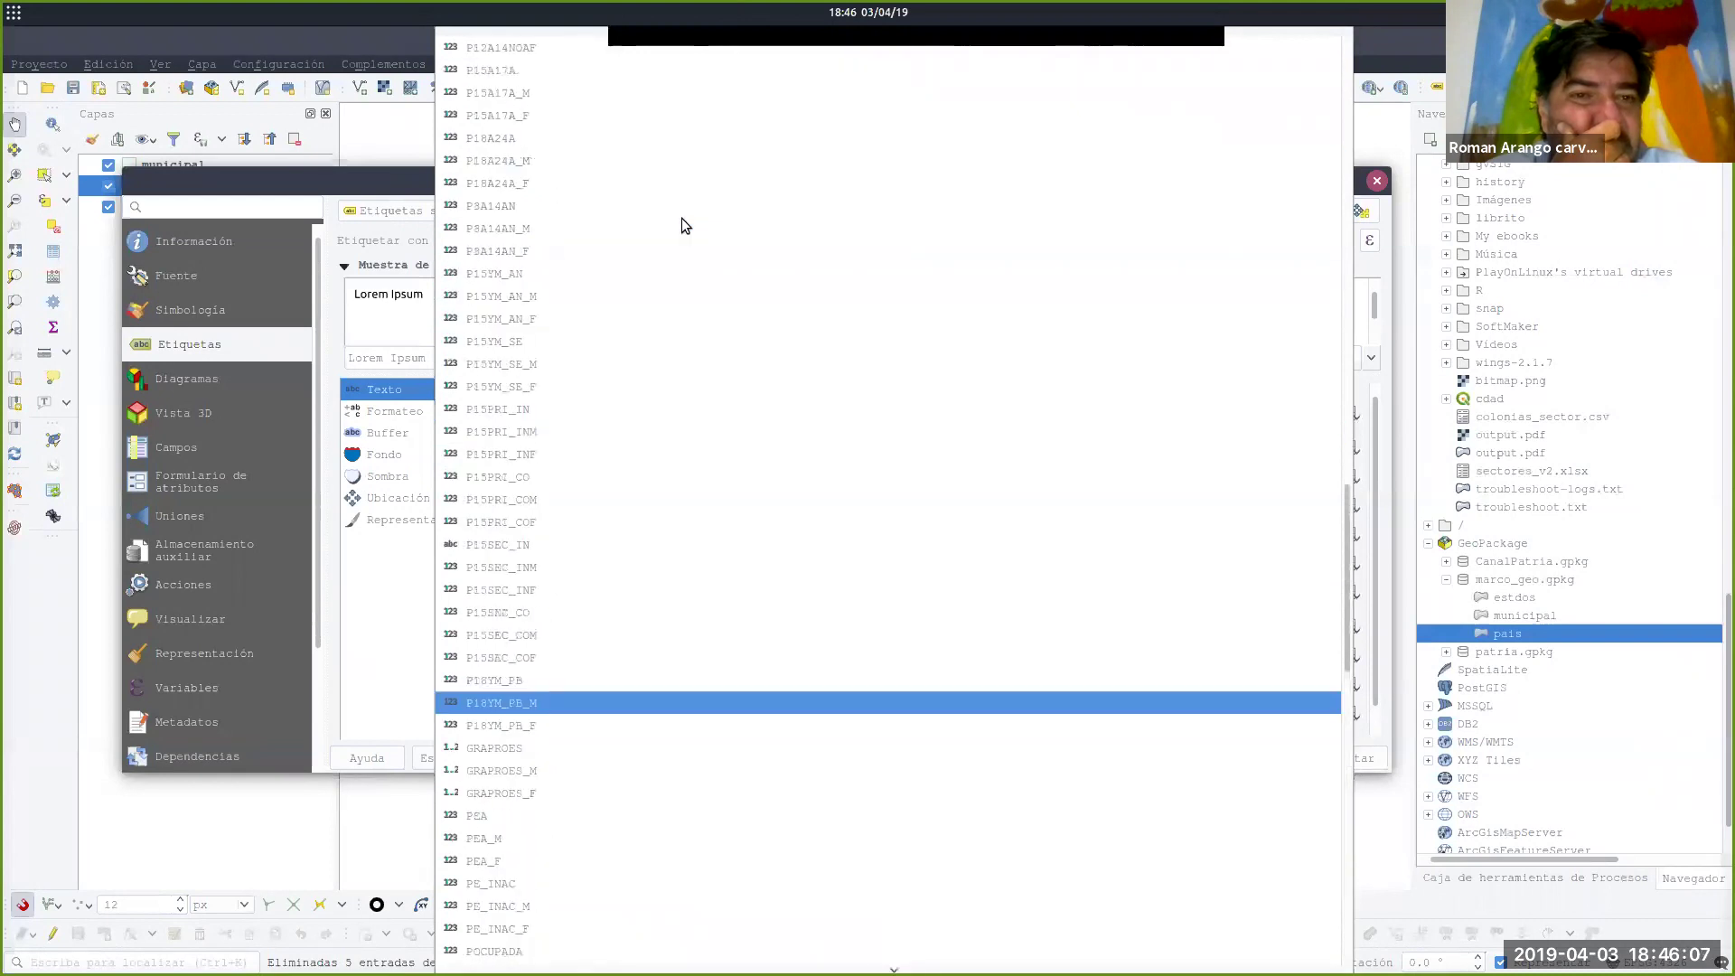
scroll(633, 79, "up", 10)
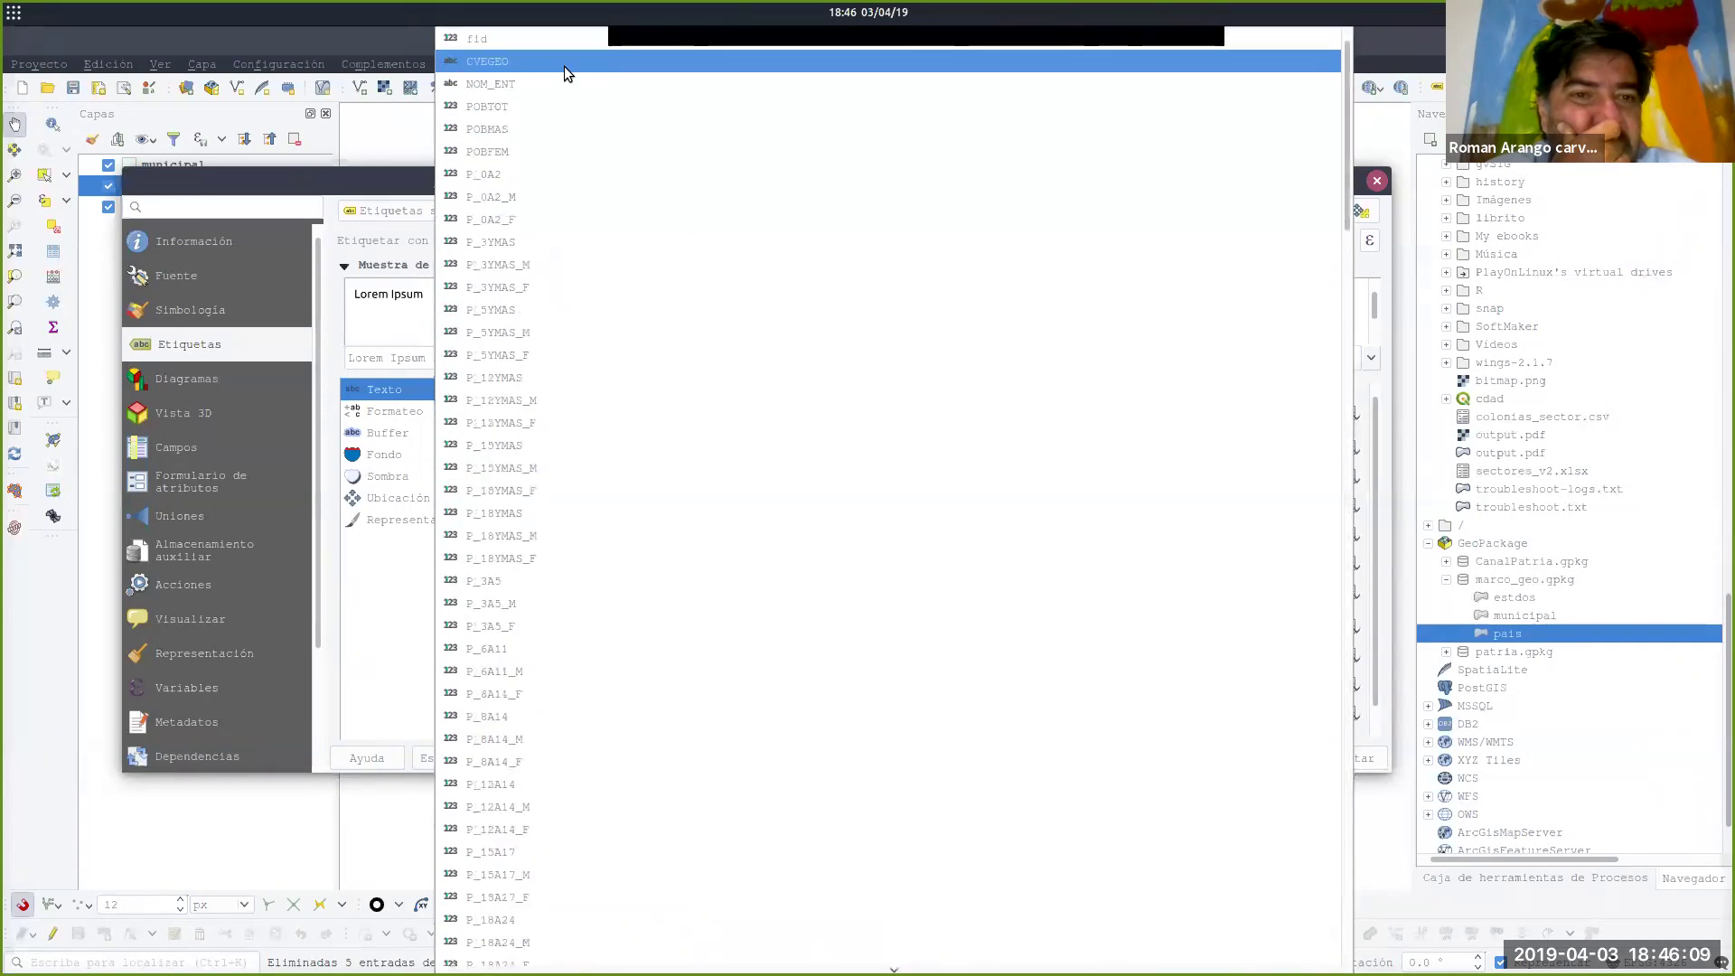
left_click(526, 85)
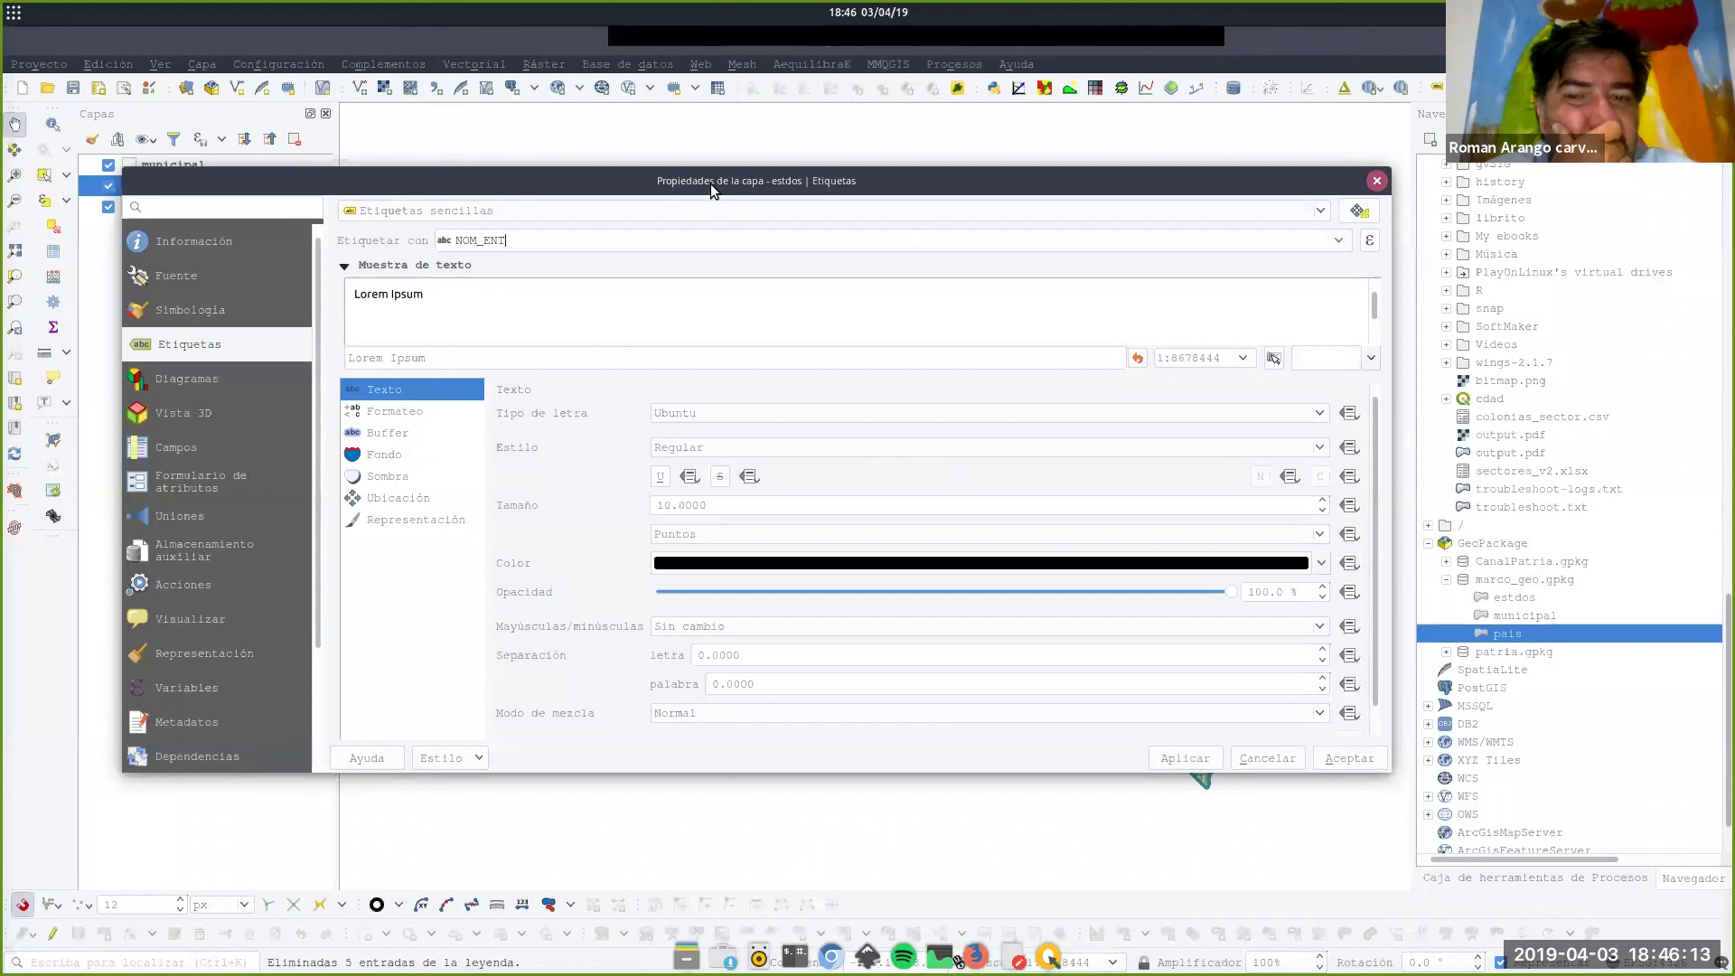
Set the estdos label text size to 13 points, then apply and accept the layer properties.
left_click_drag(710, 182, 725, 411)
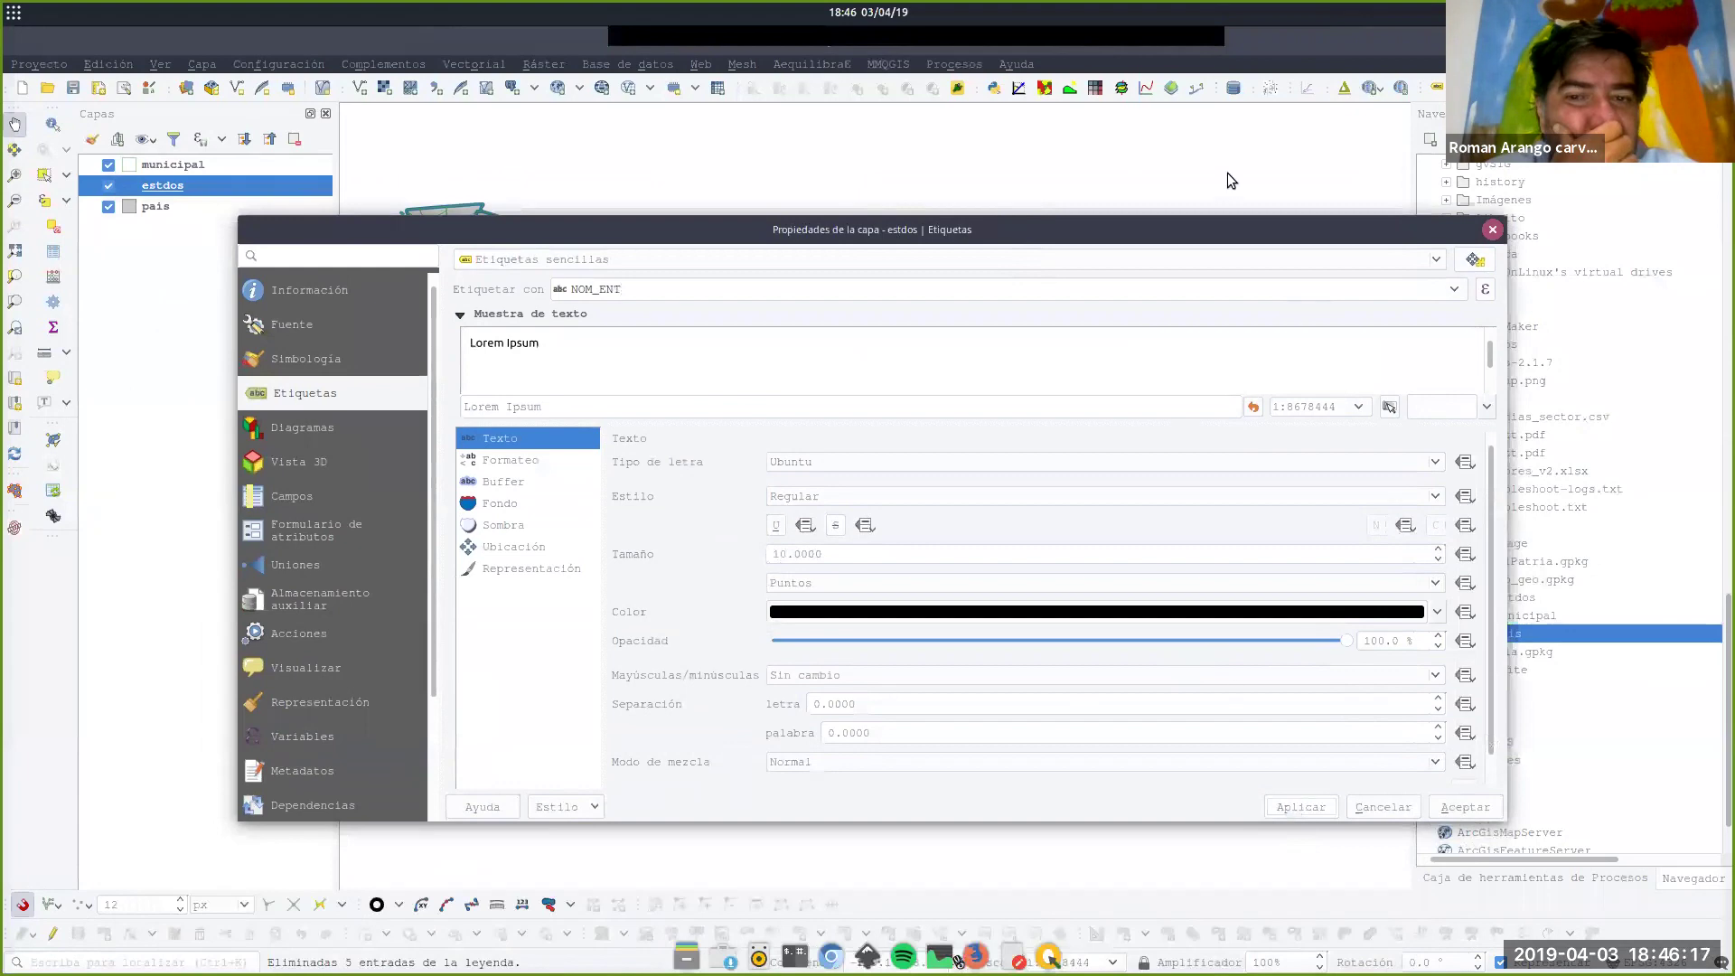
left_click_drag(1252, 230, 1210, 181)
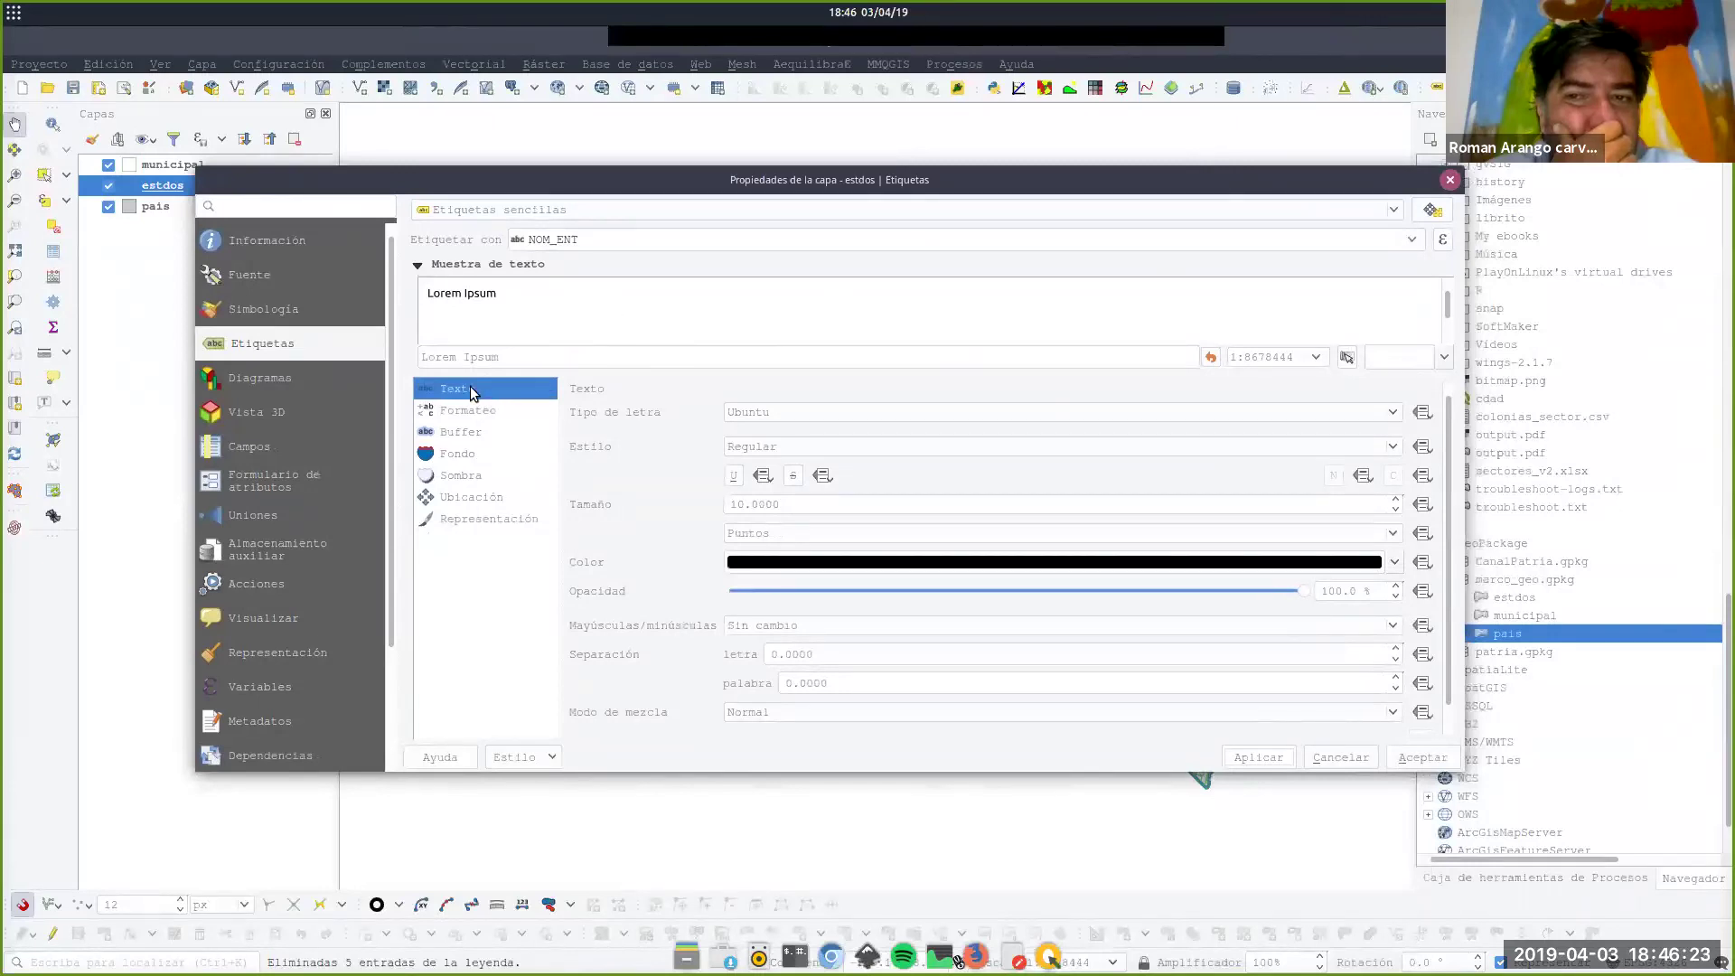
triple_click(1396, 499)
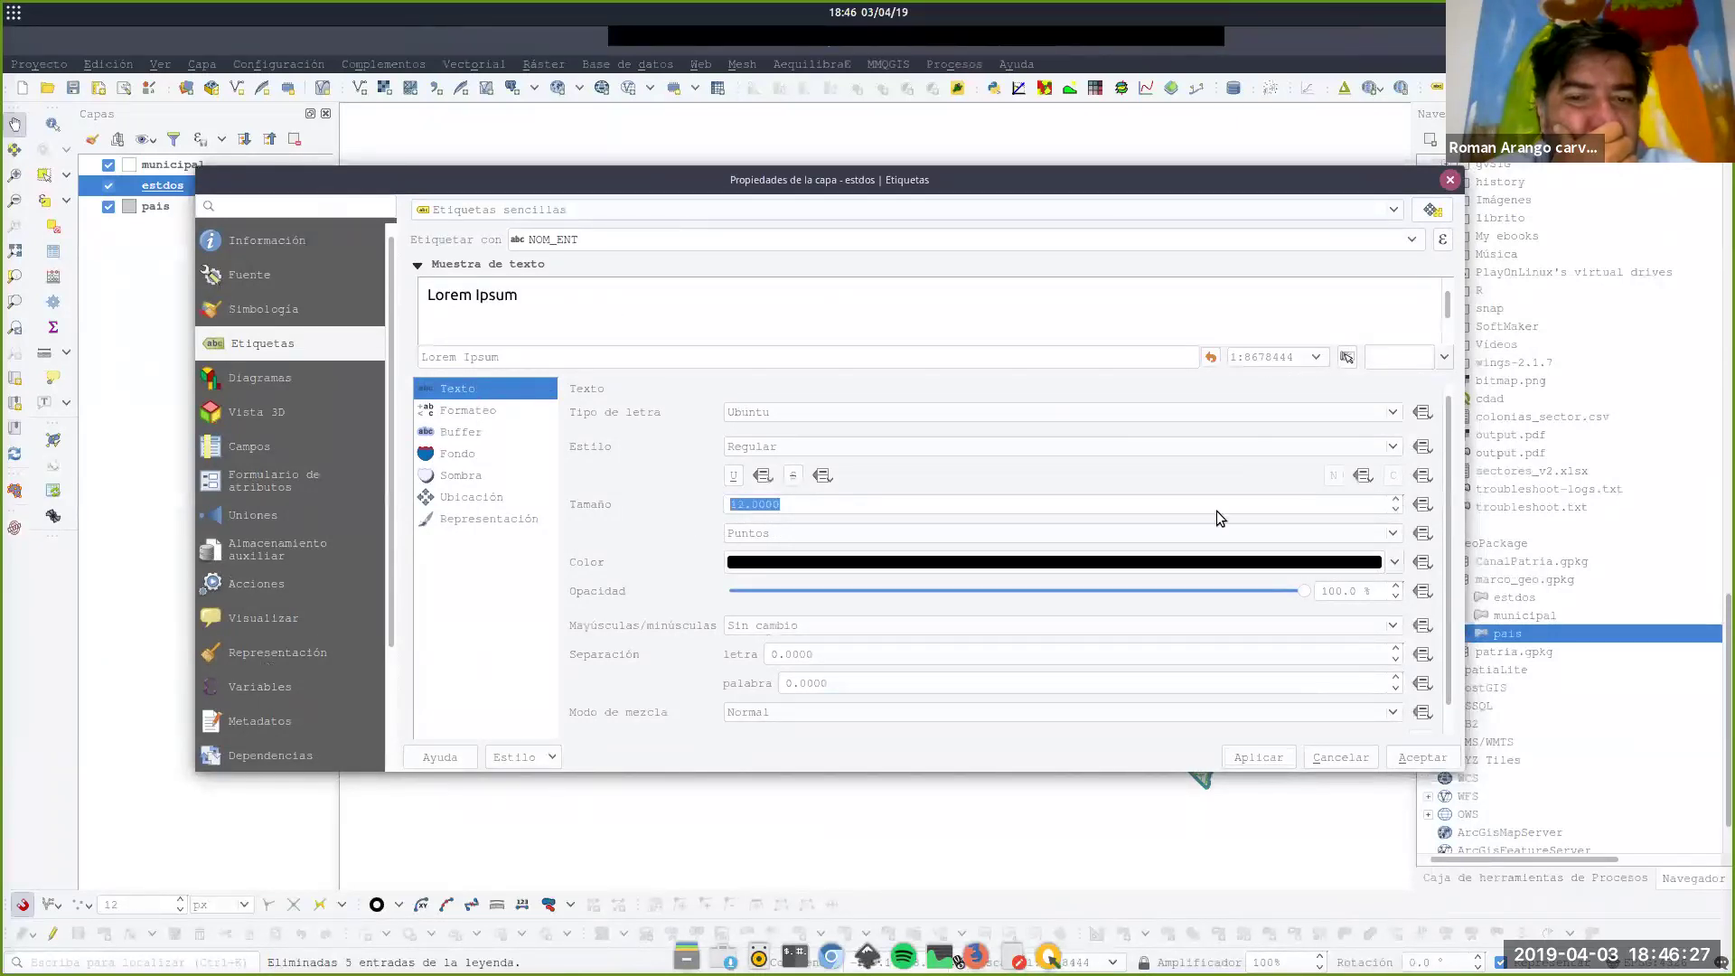
left_click(1262, 757)
left_click(1411, 757)
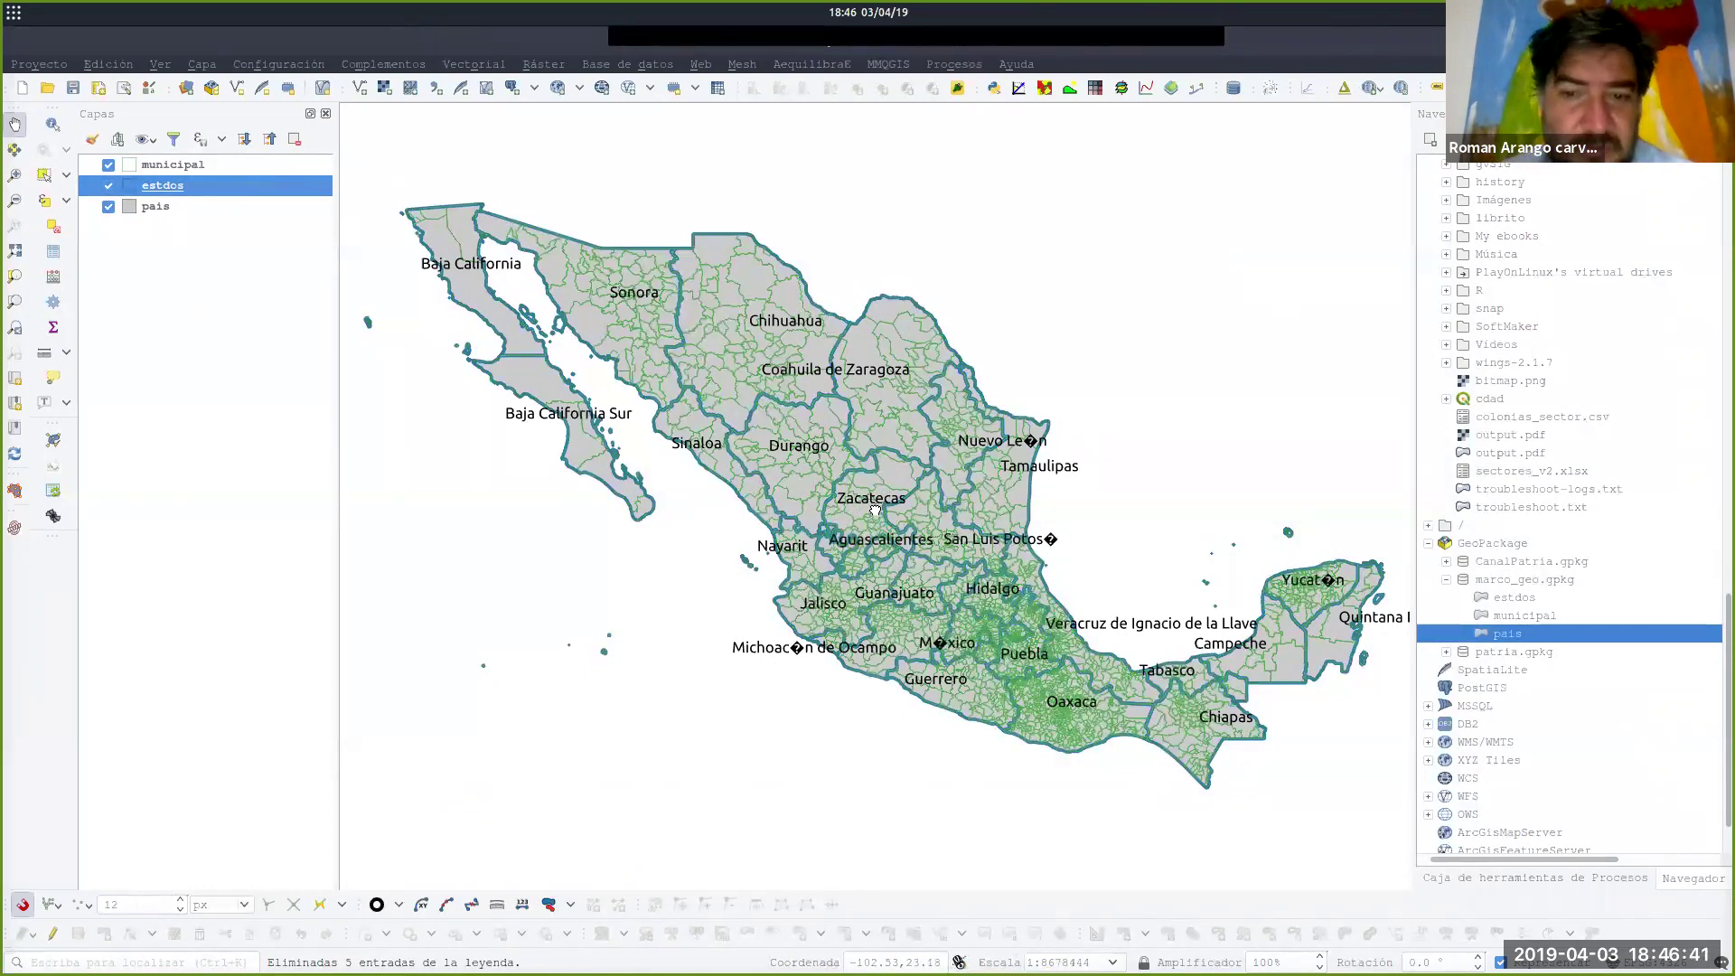
Save the estdos layer's style, including its labels, as the default in the datasource database and accept its properties.
left_click_drag(875, 511, 856, 502)
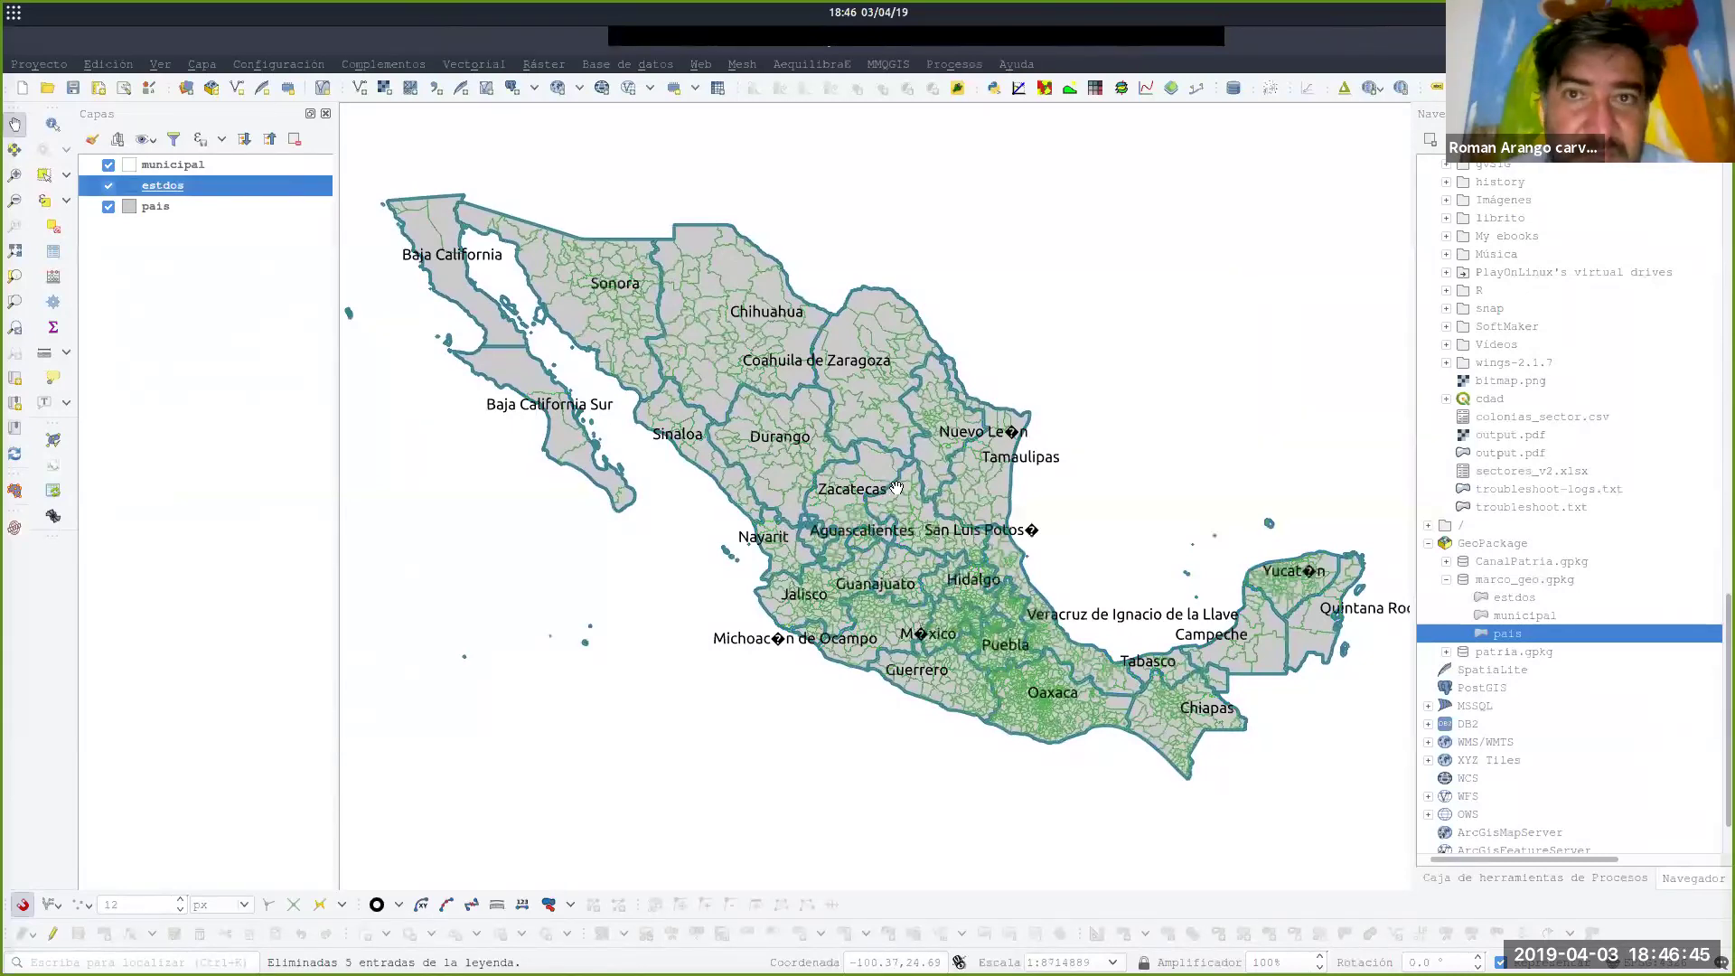
scroll(885, 497, "up", 1)
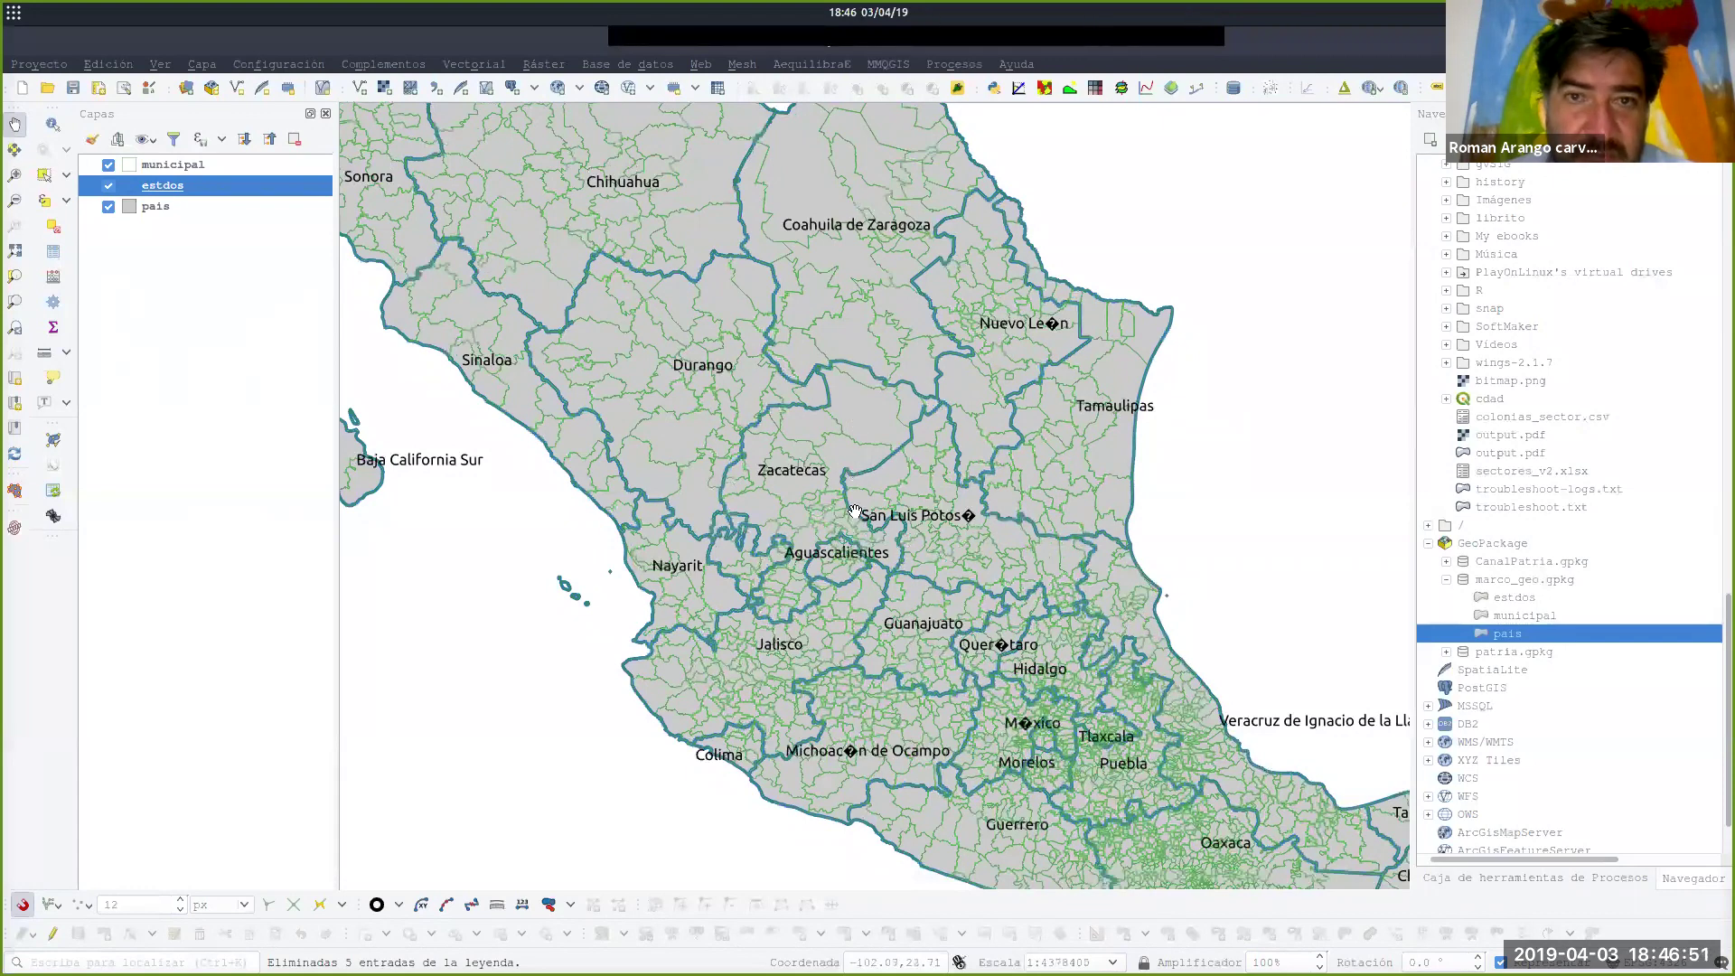
left_click_drag(855, 542, 858, 538)
left_click_drag(1019, 695, 870, 509)
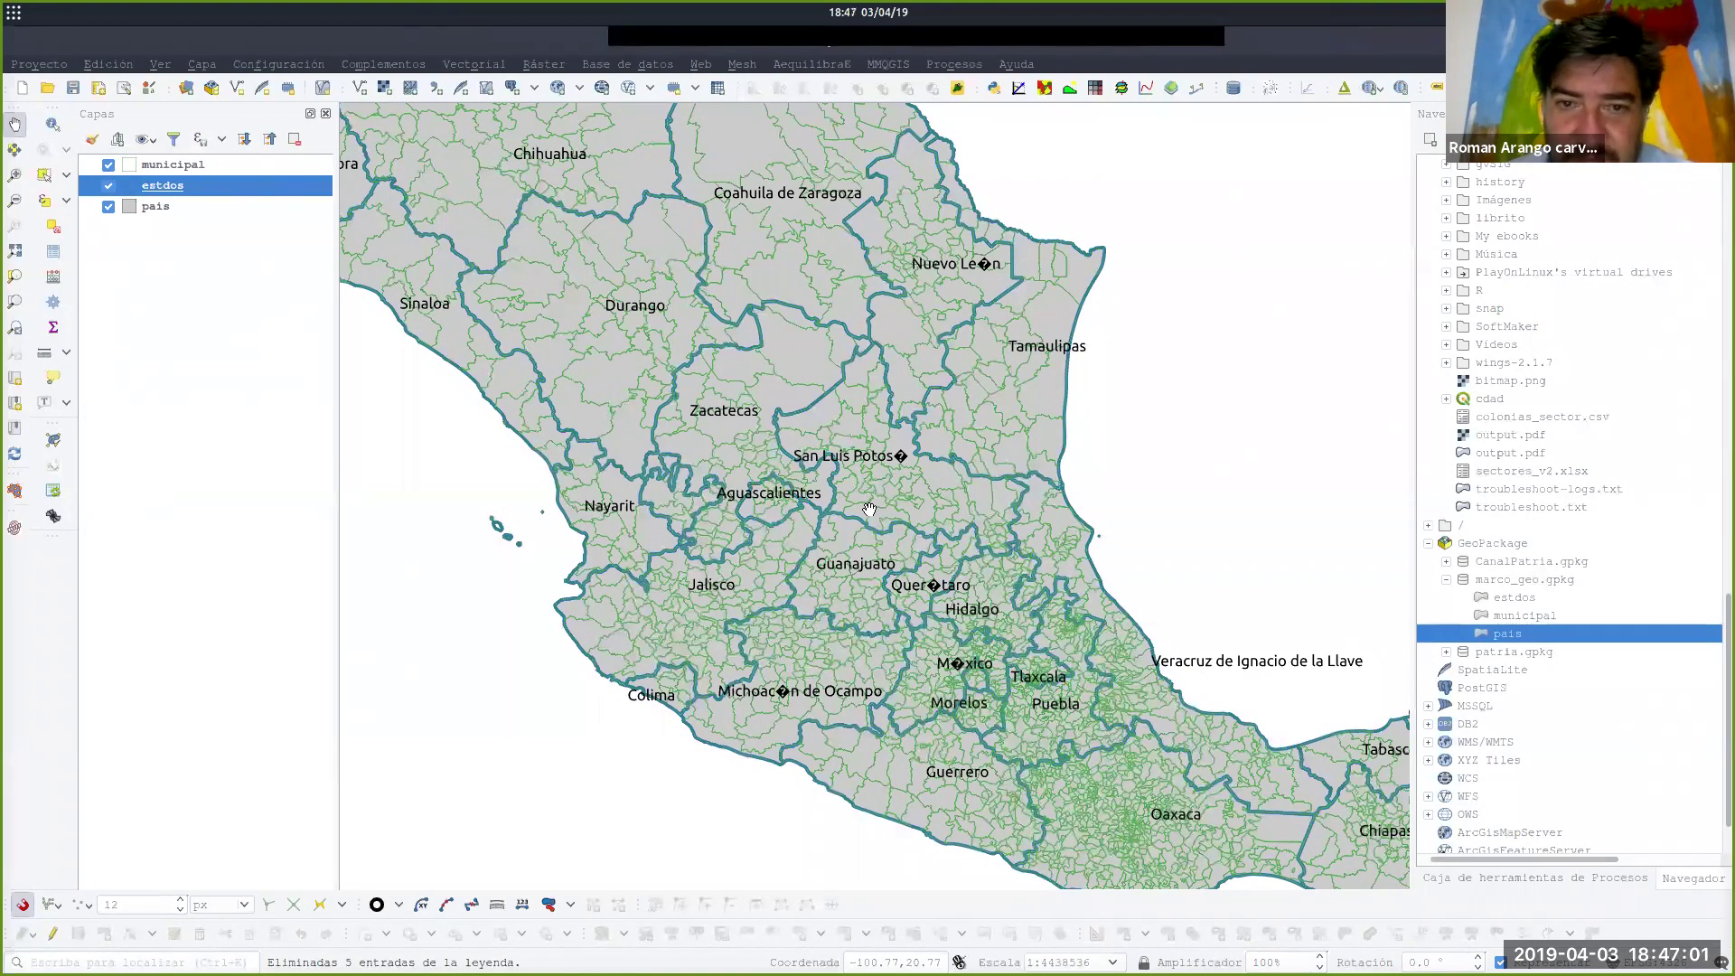
right_click(172, 186)
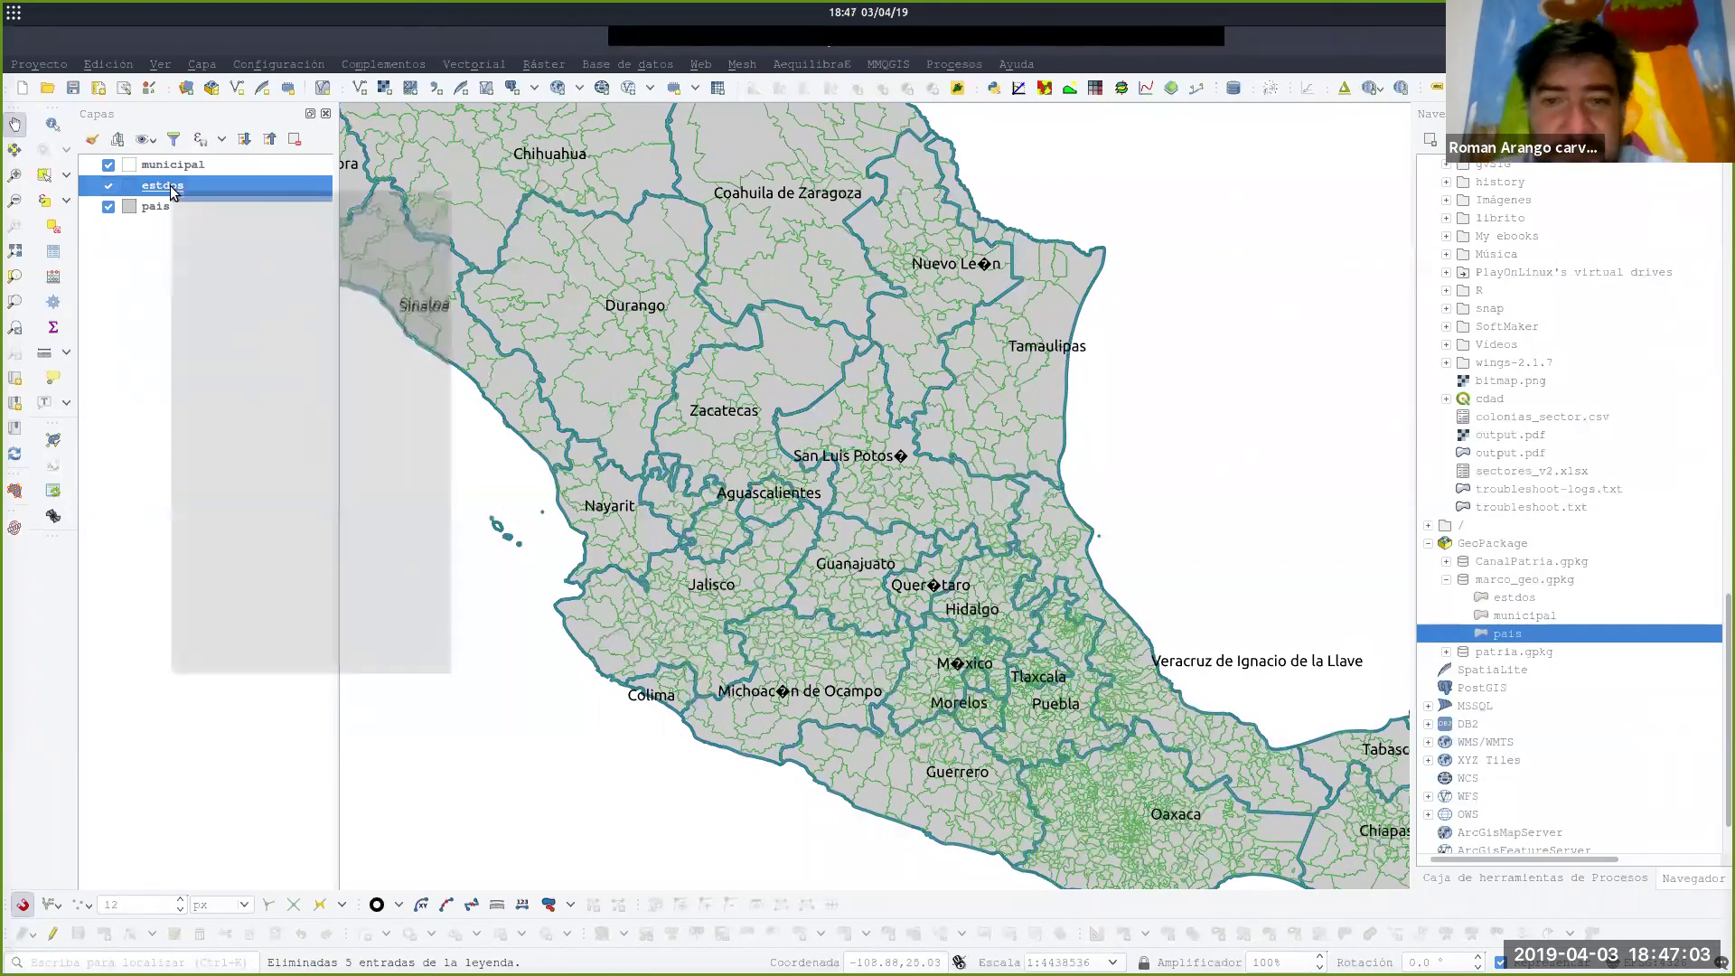
left_click(252, 669)
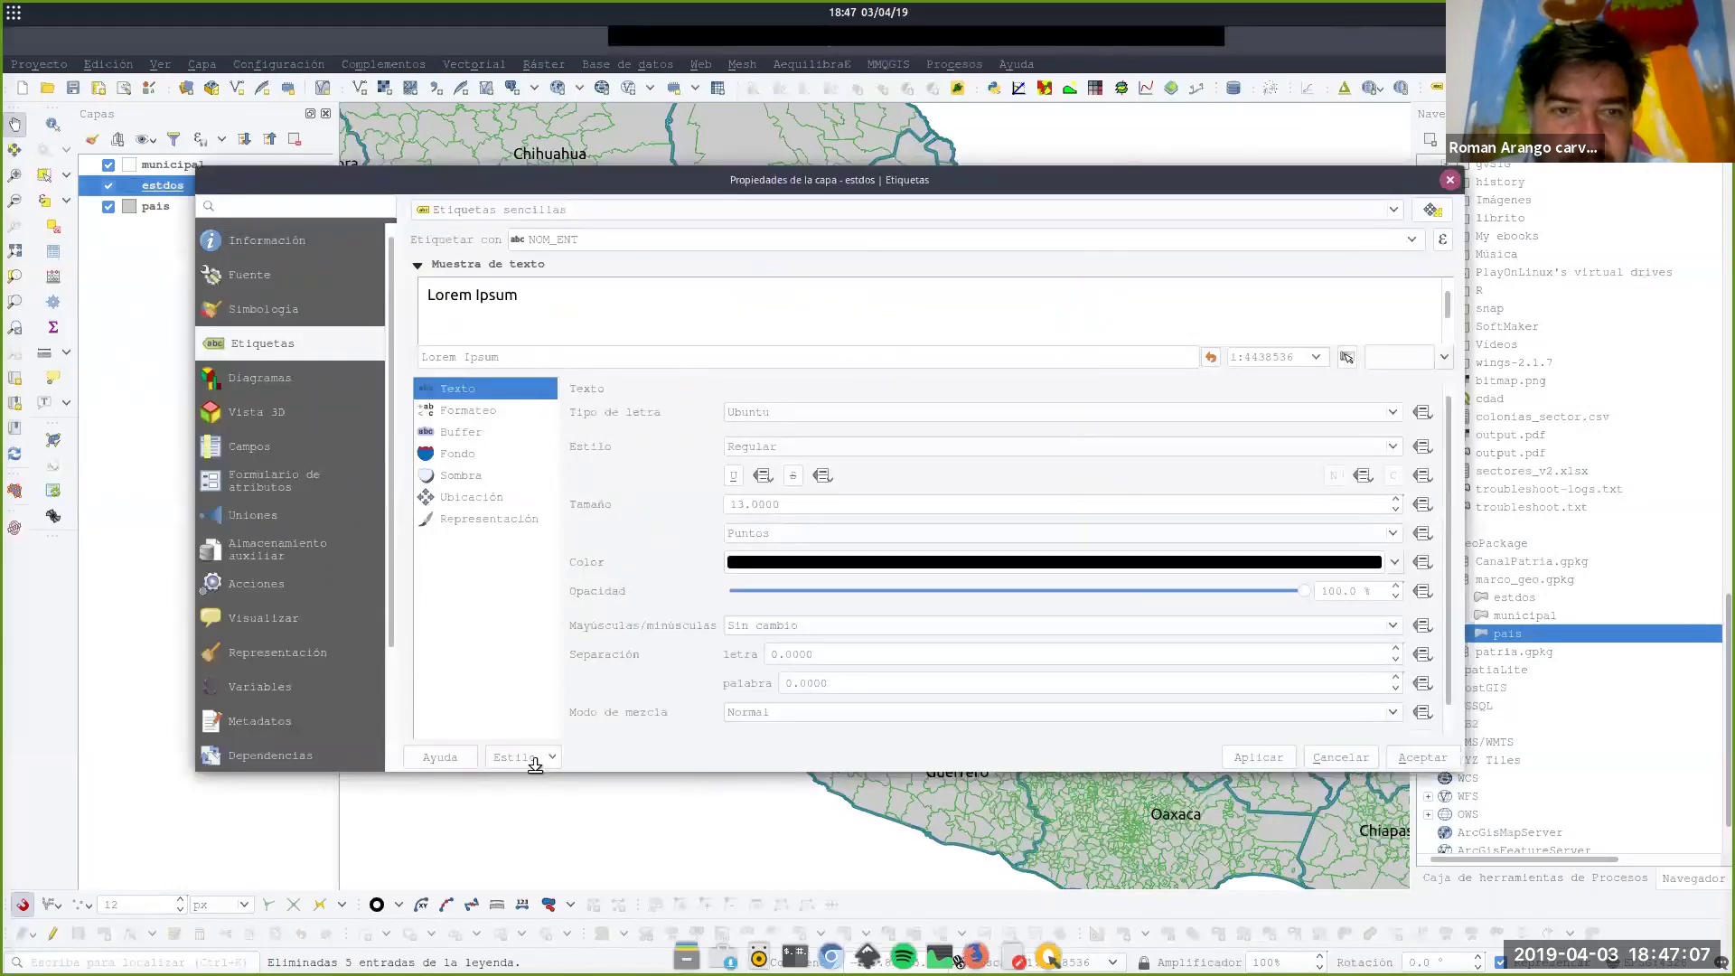
left_click(523, 758)
left_click(575, 840)
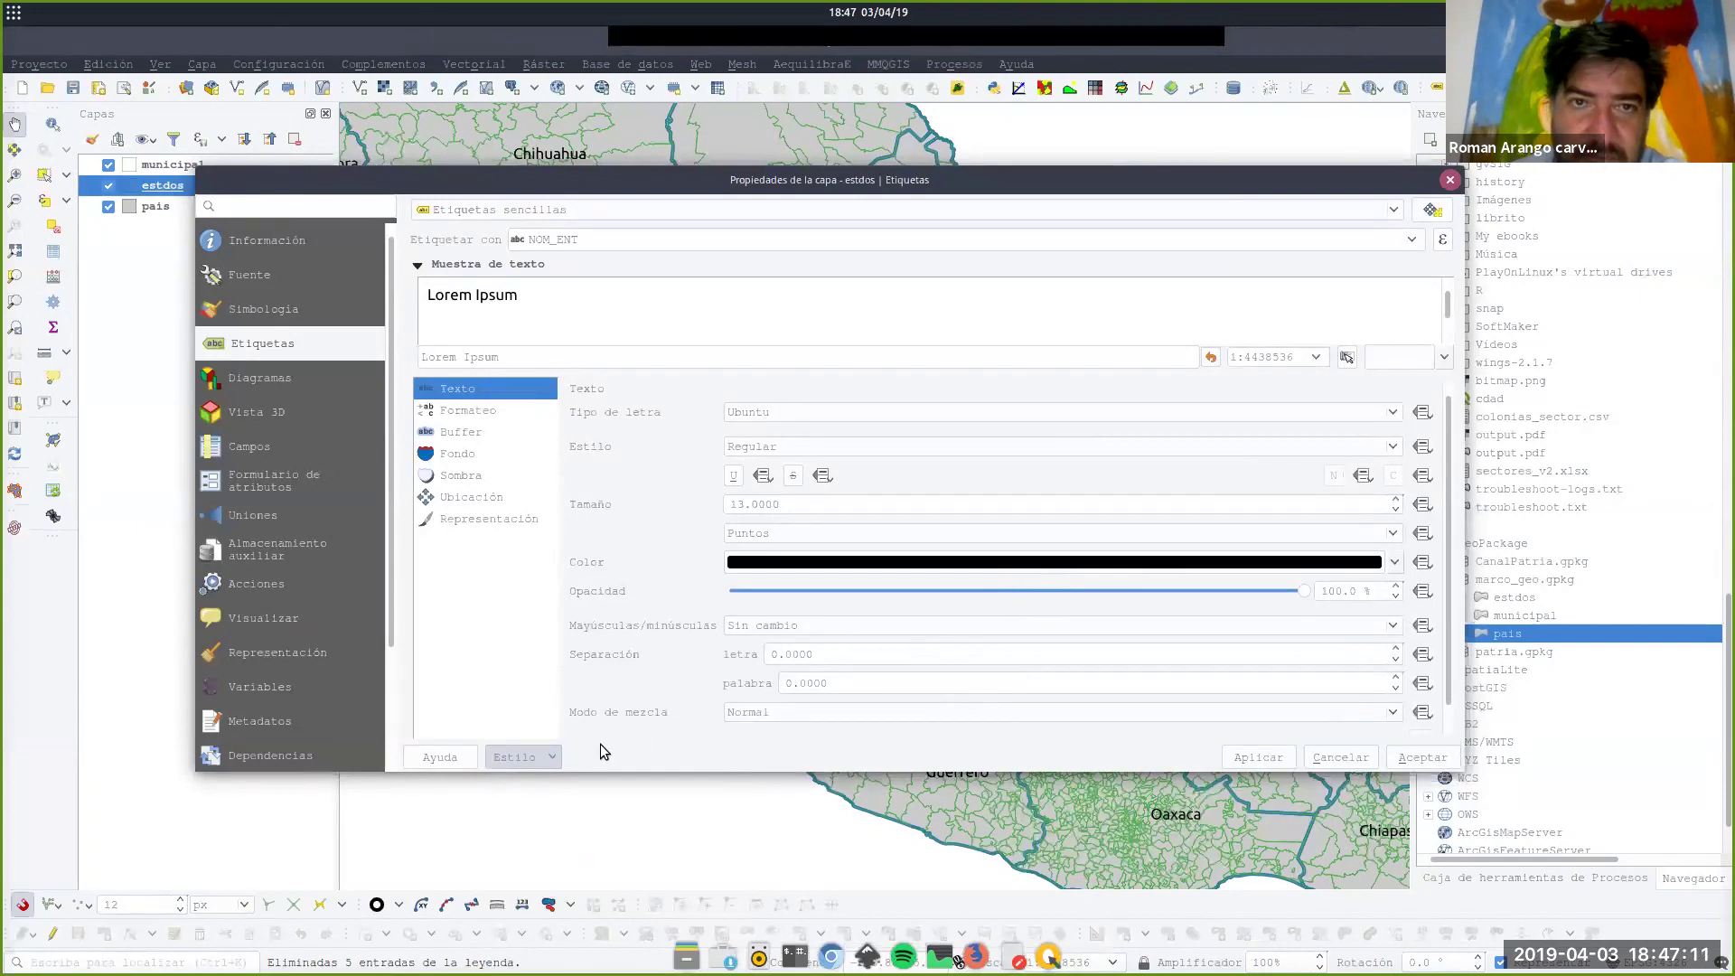
left_click(993, 486)
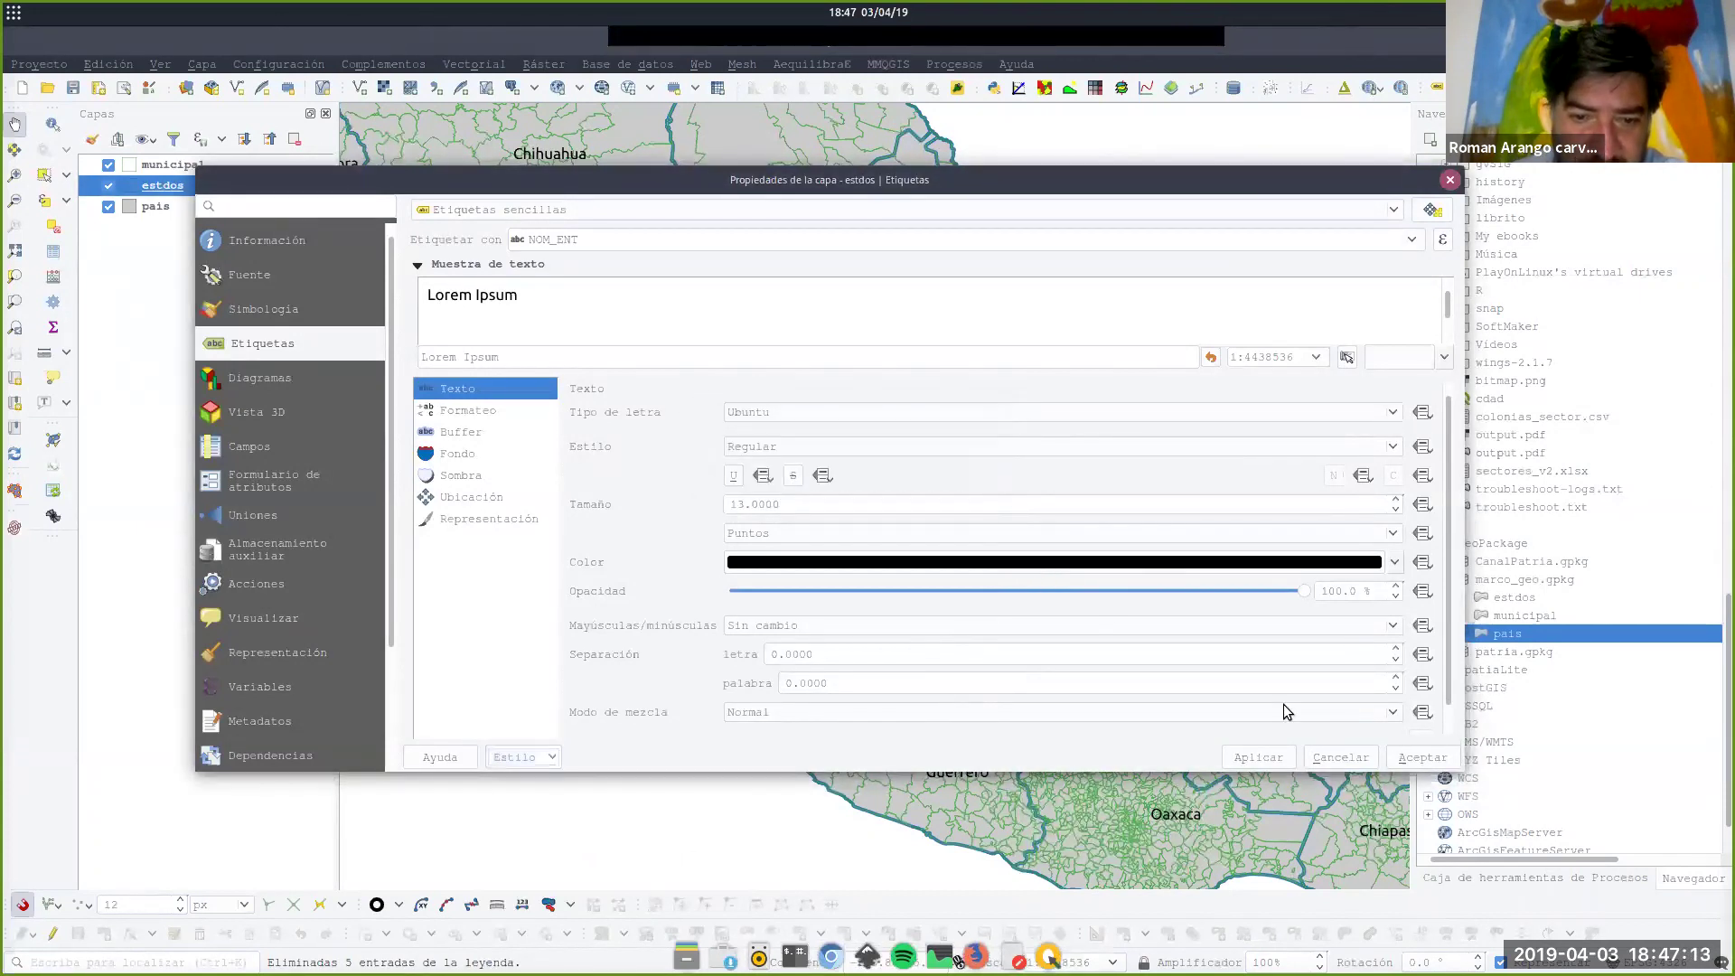
left_click(1423, 757)
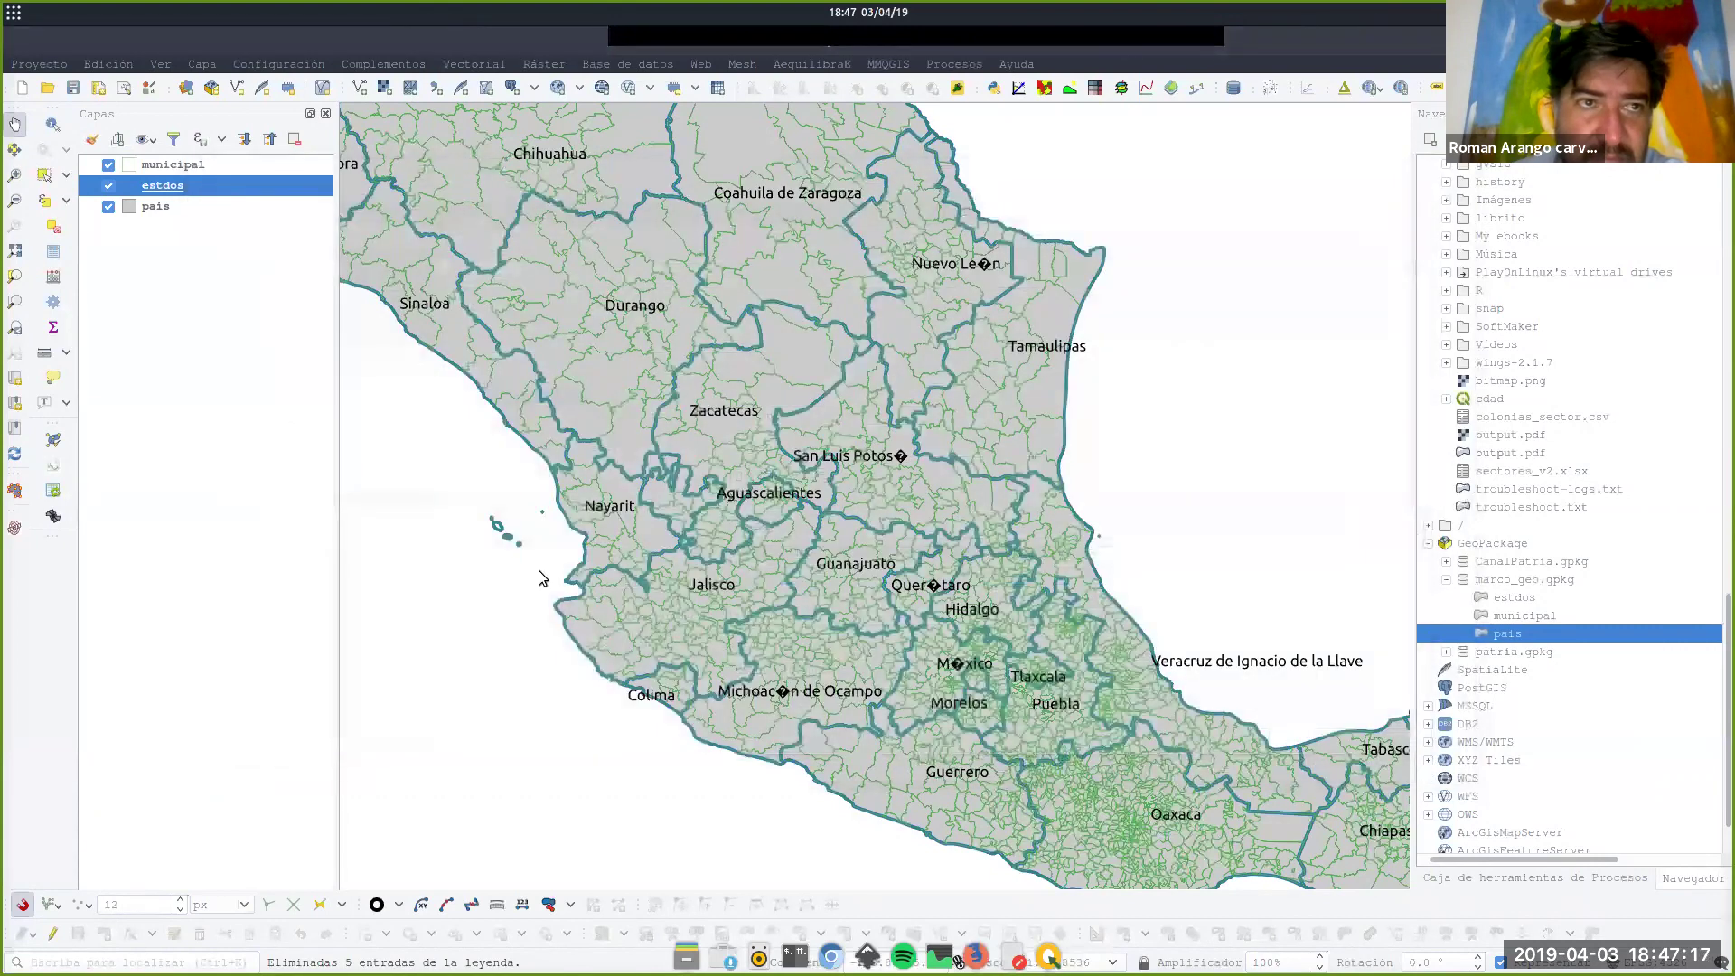
Remove the municipal and estdos layers from the project.
left_click(177, 165, "ctrl")
left_click(295, 139)
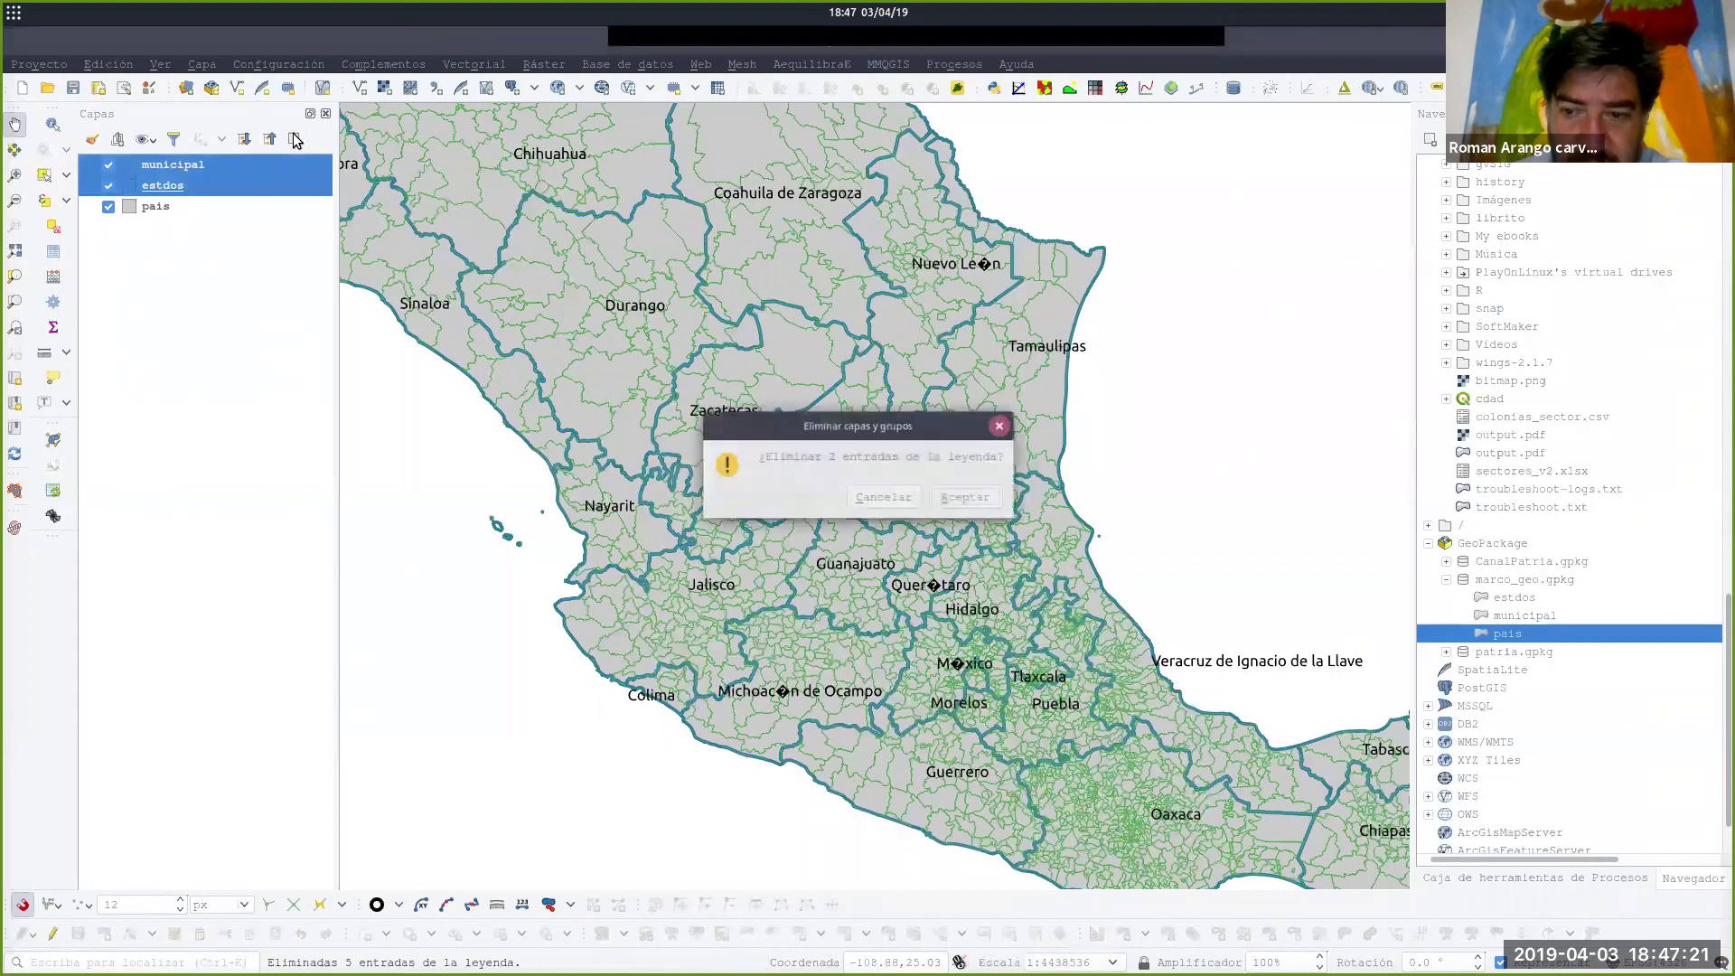
left_click(976, 497)
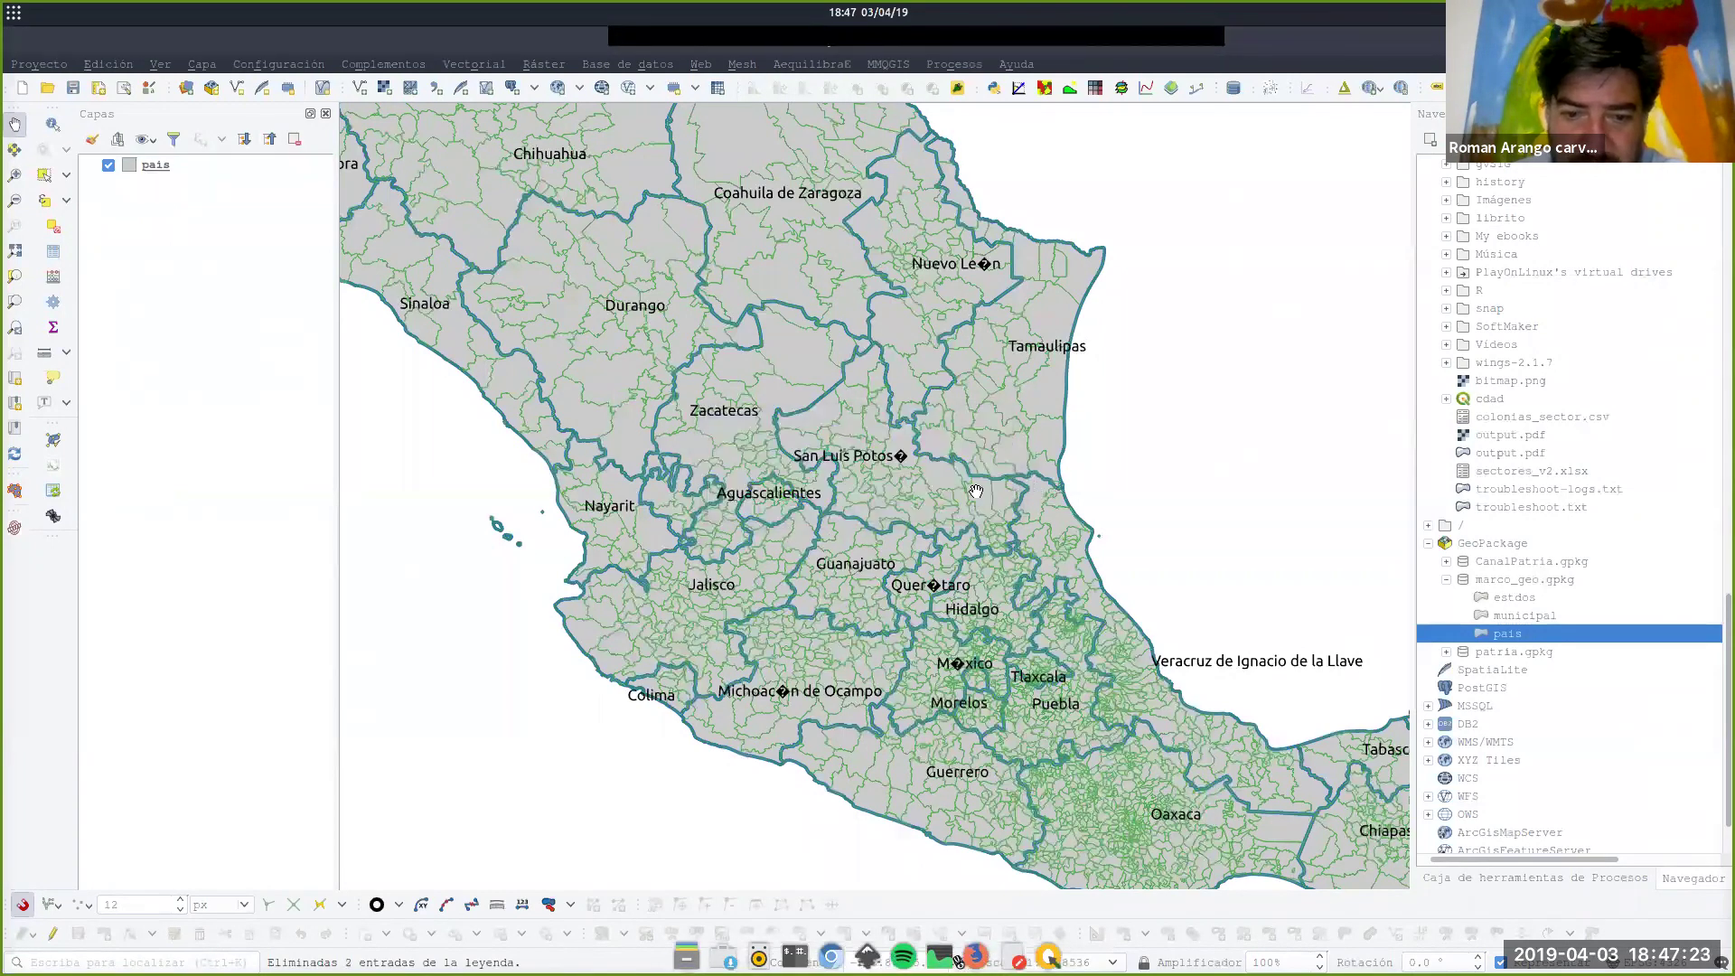
Add the estdos and municipal layers back to the map from marco_geo.gpkg.
left_click(1506, 600)
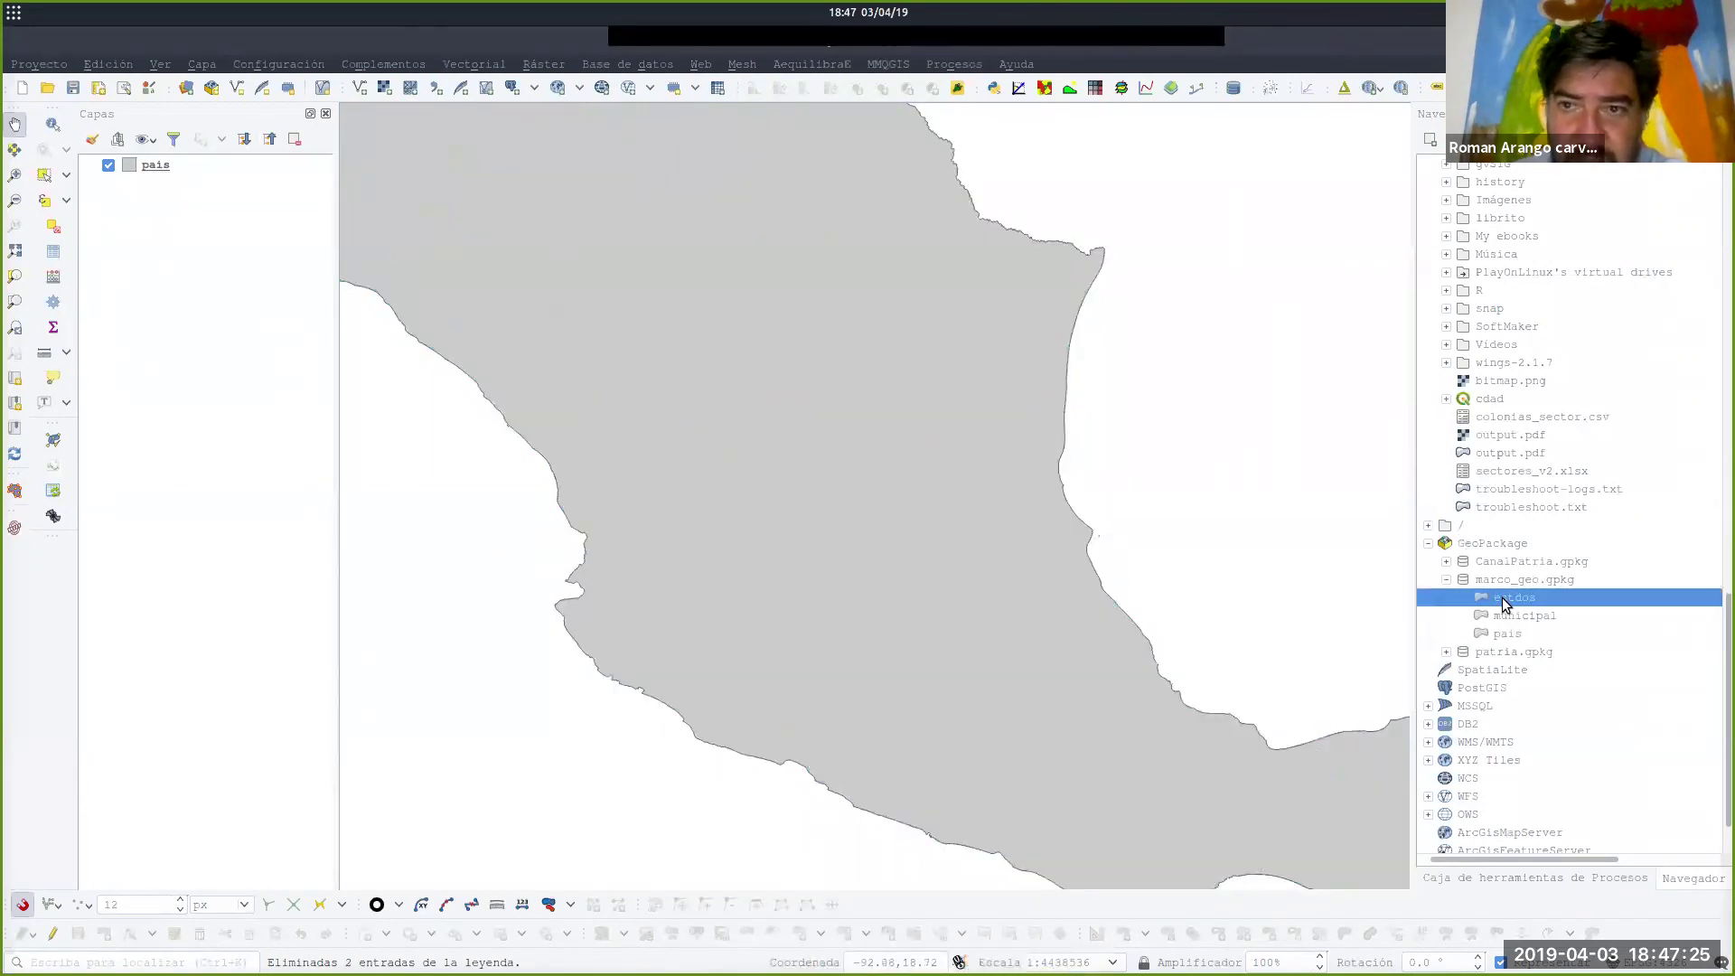
double_click(1504, 603)
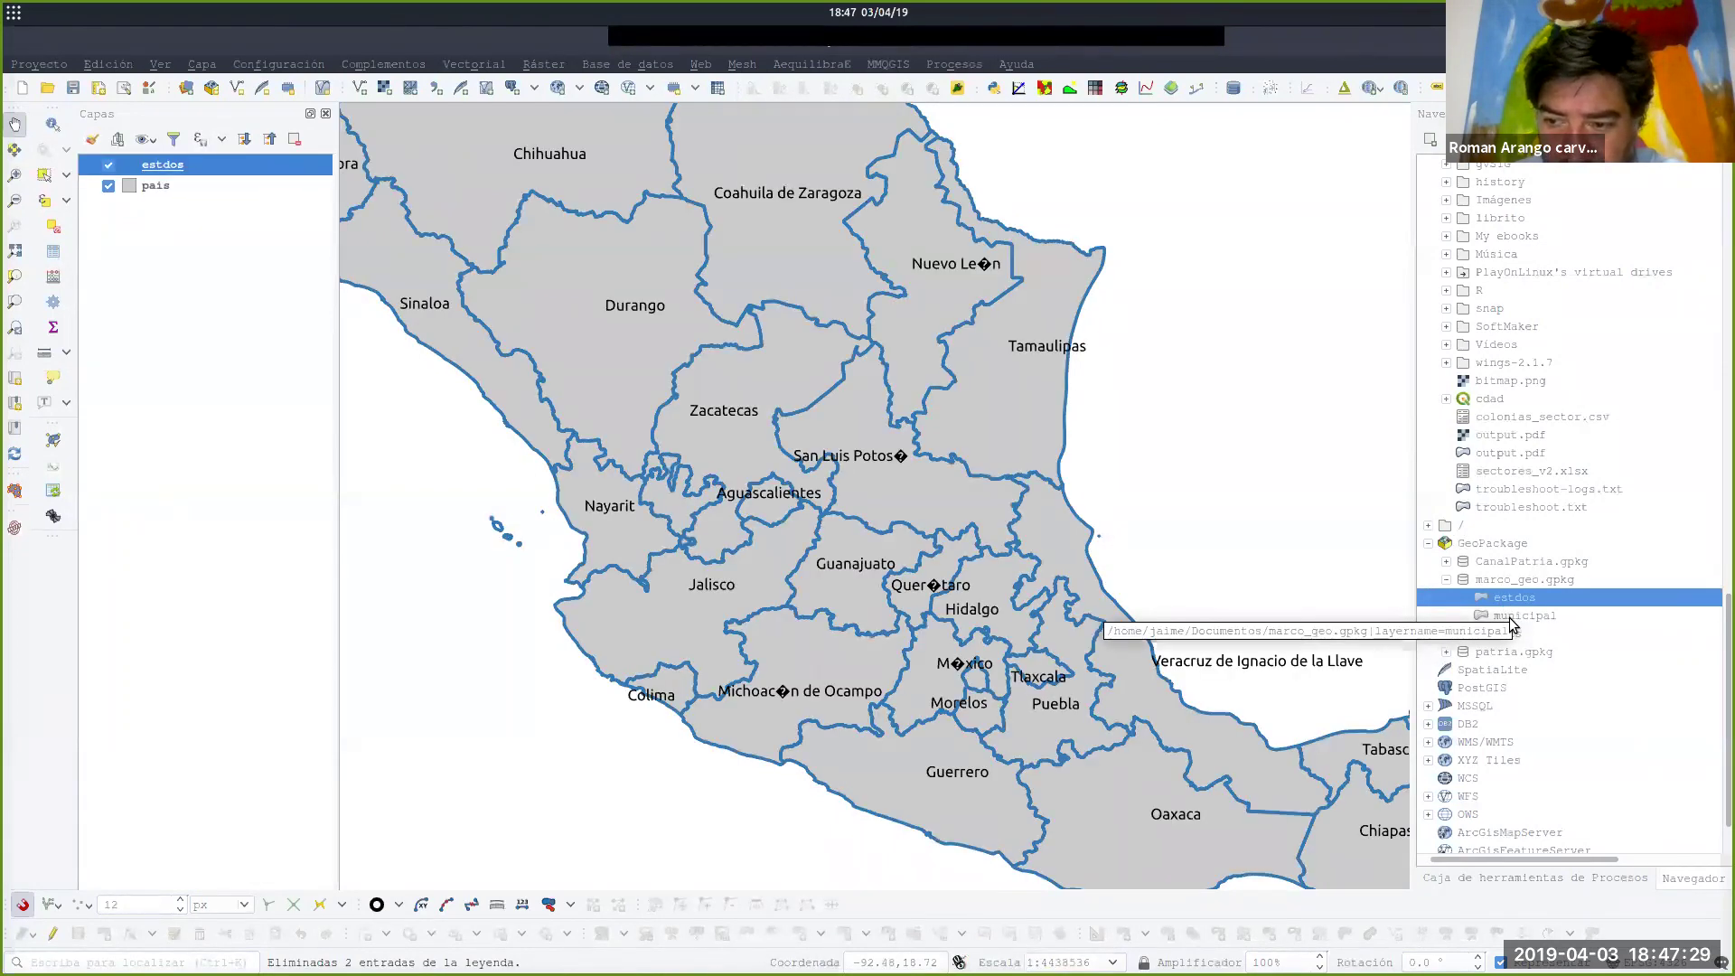
double_click(1510, 618)
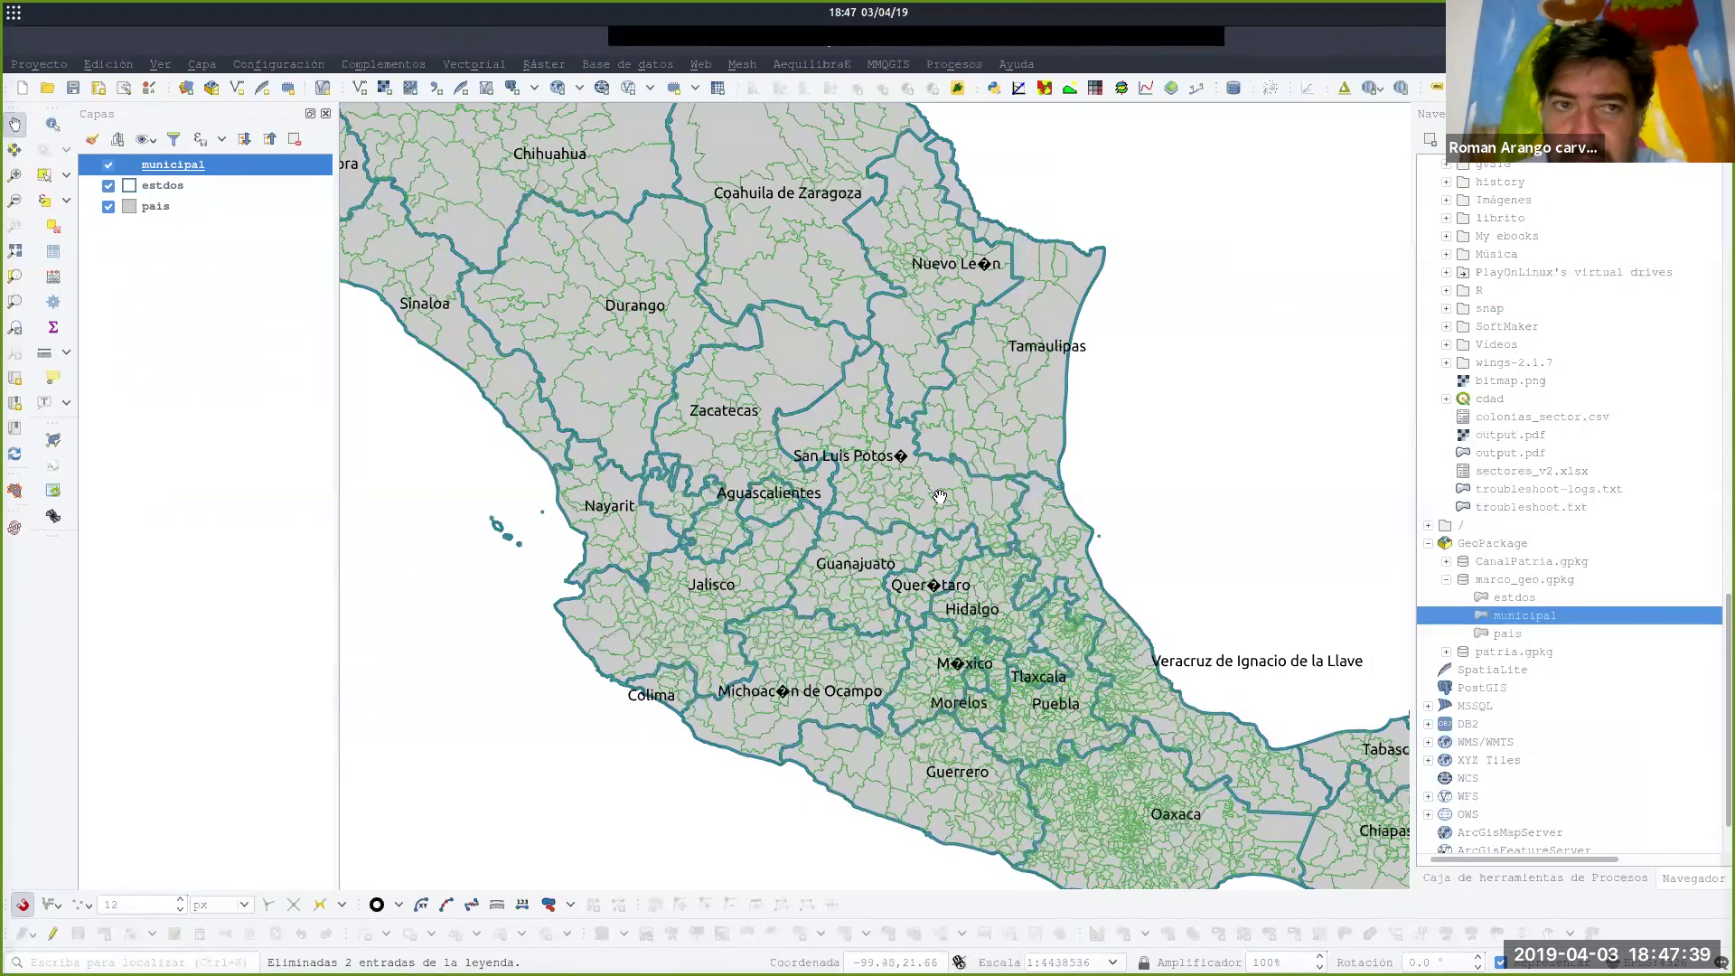
left_click(214, 459)
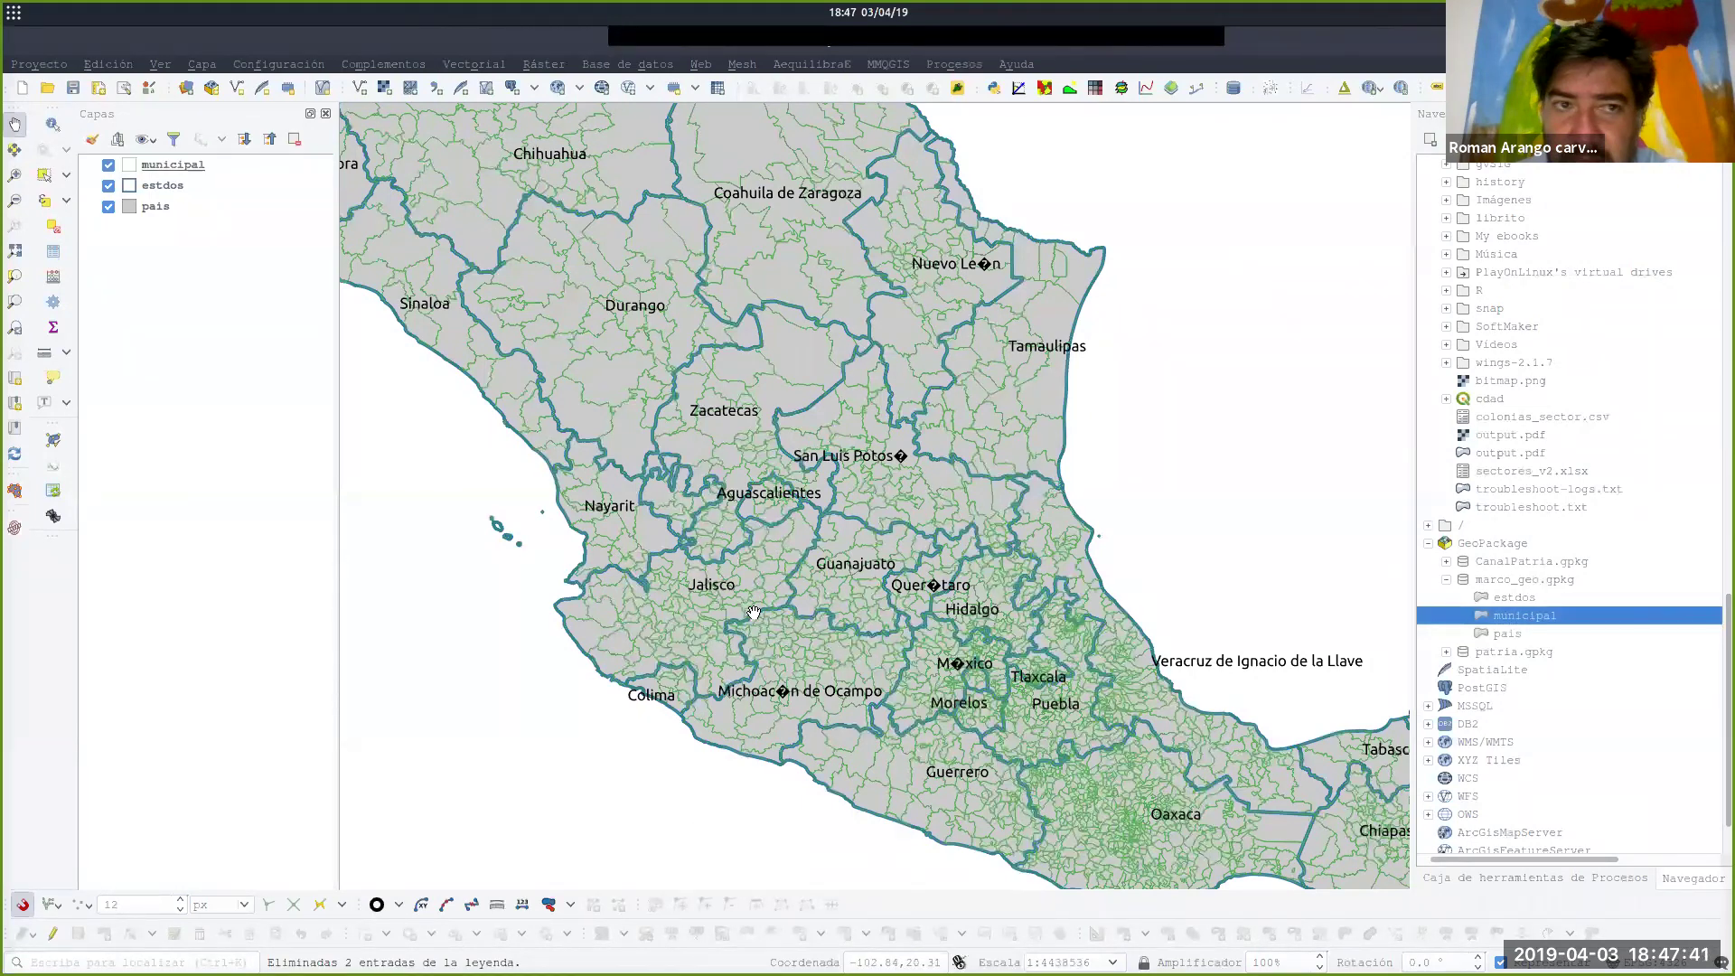
left_click_drag(755, 613, 768, 551)
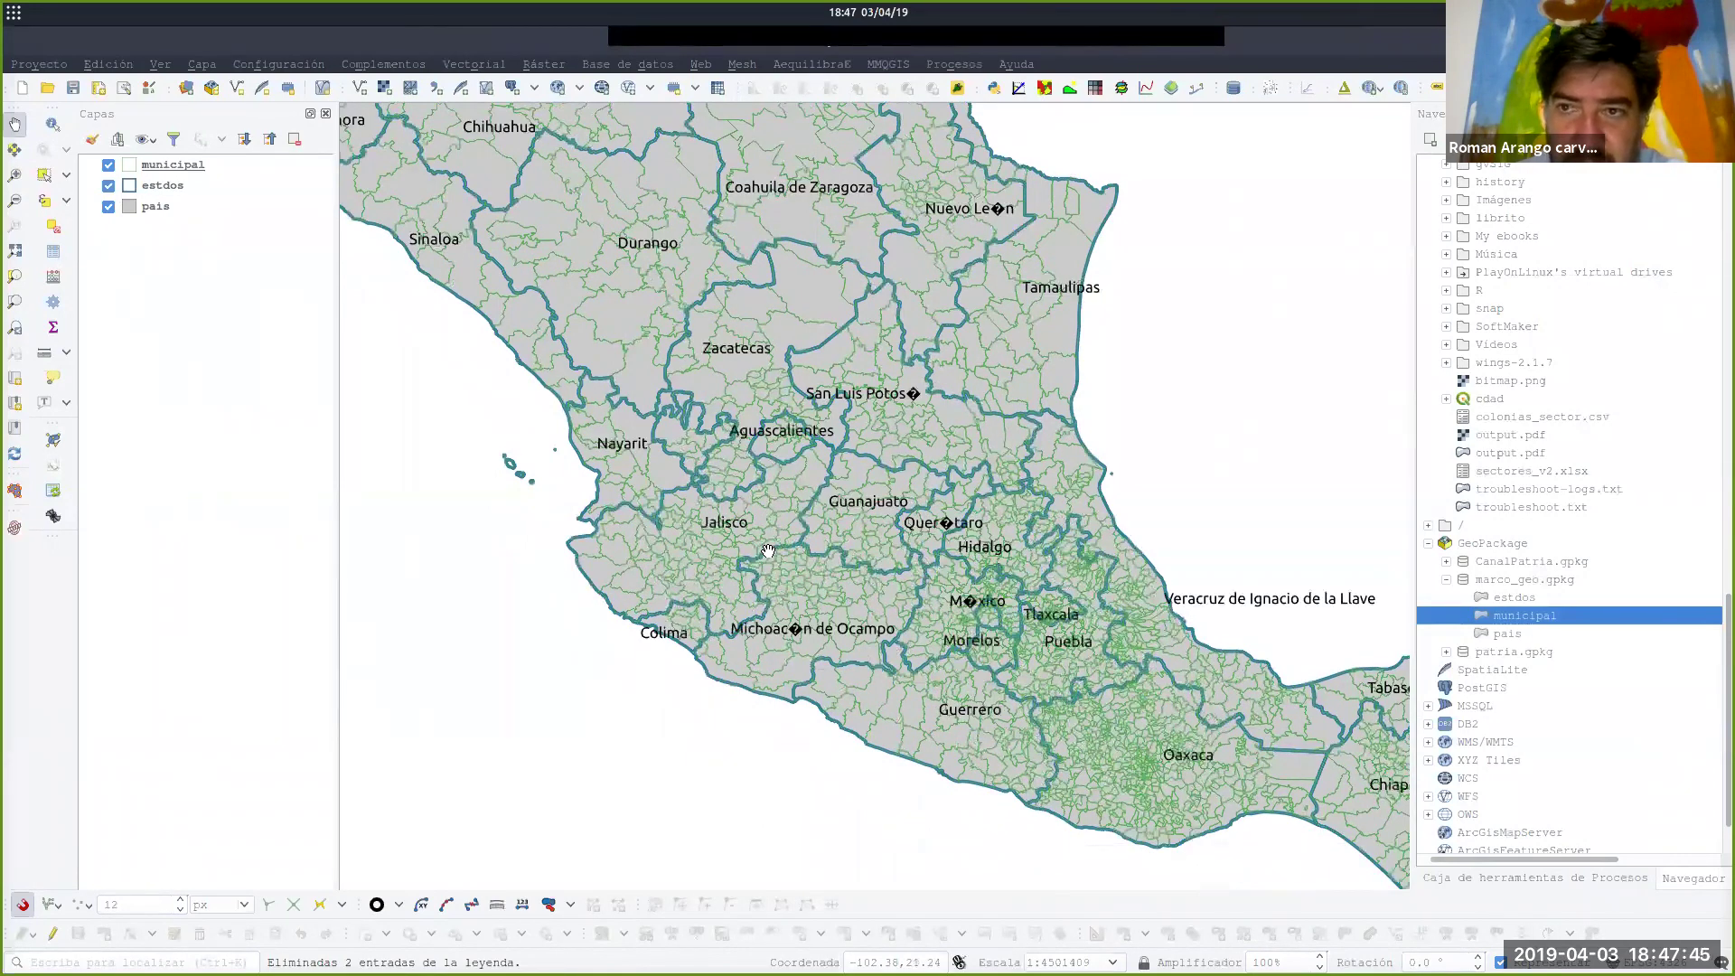
Hide the estdos and pais layers so only the municipal boundaries are drawn.
left_click(109, 186)
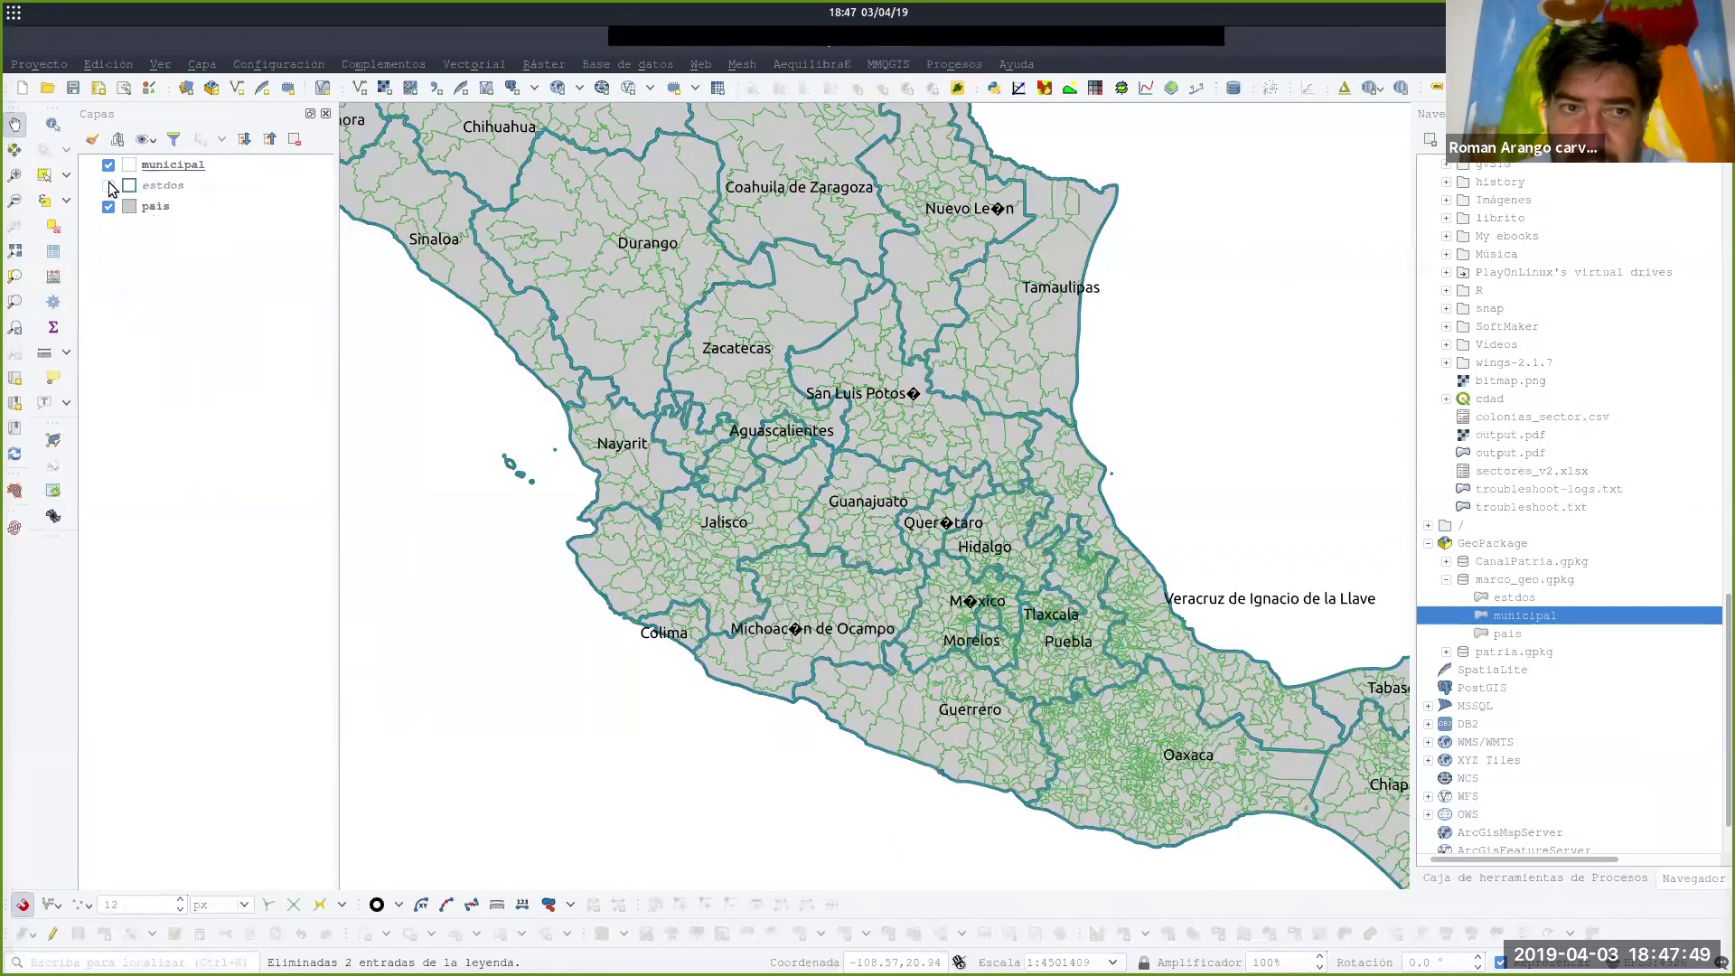
left_click(108, 208)
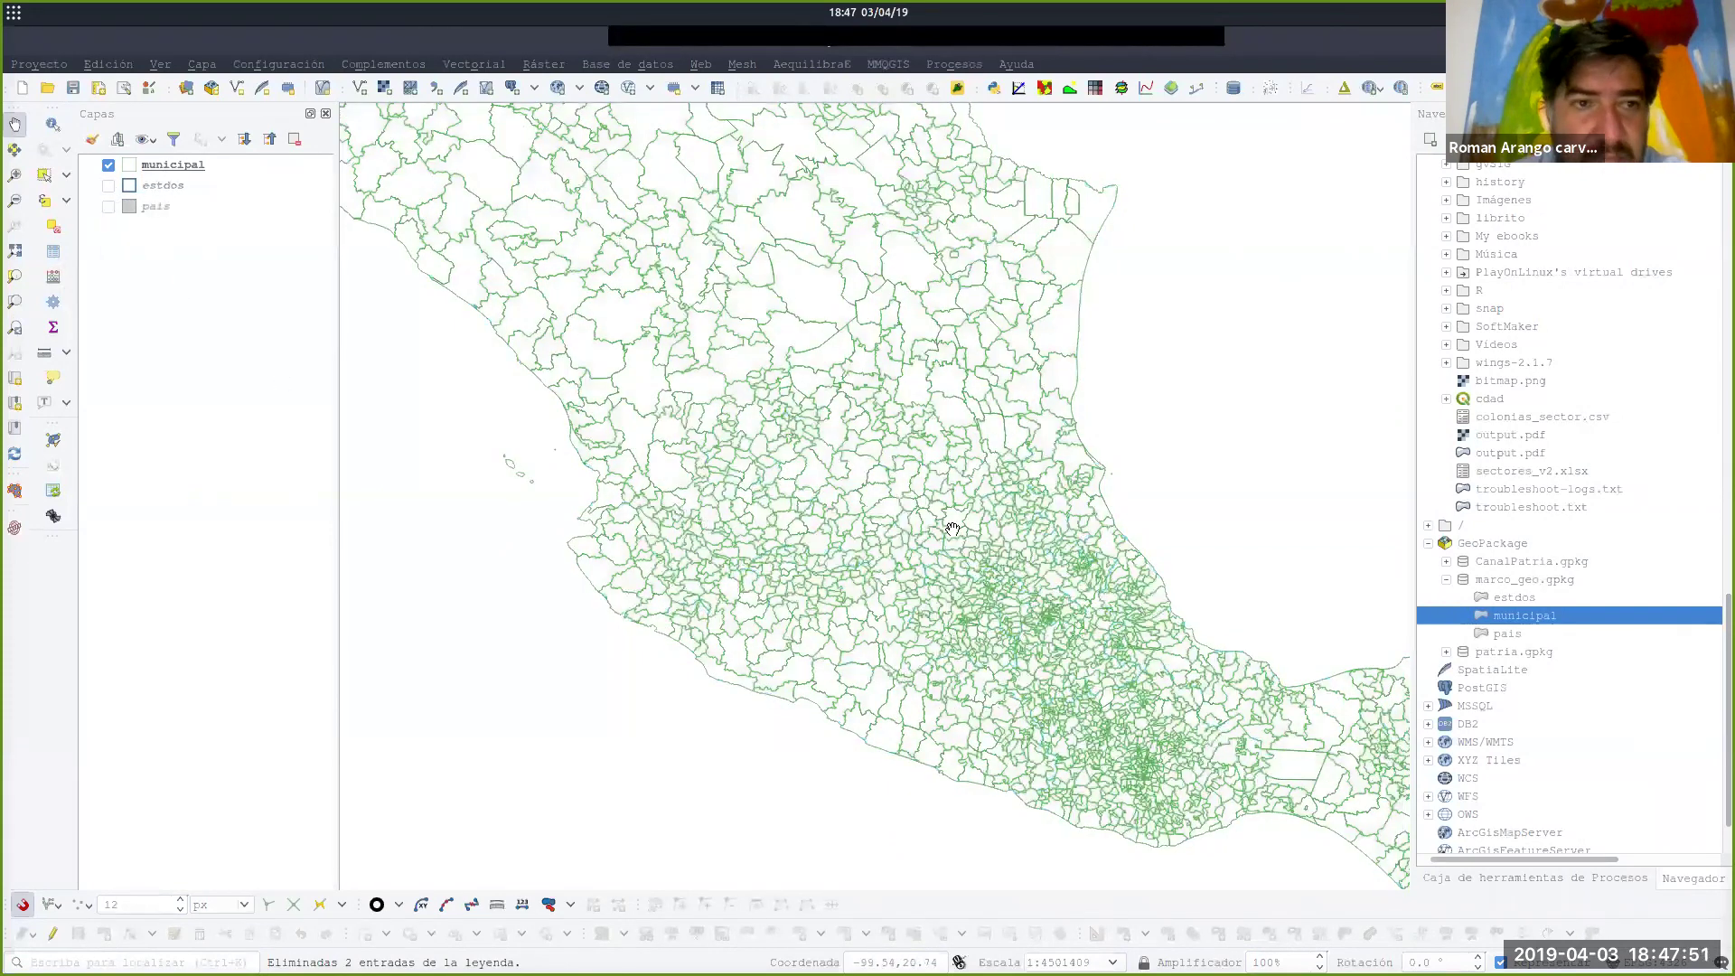
scroll(673, 497, "up", 1)
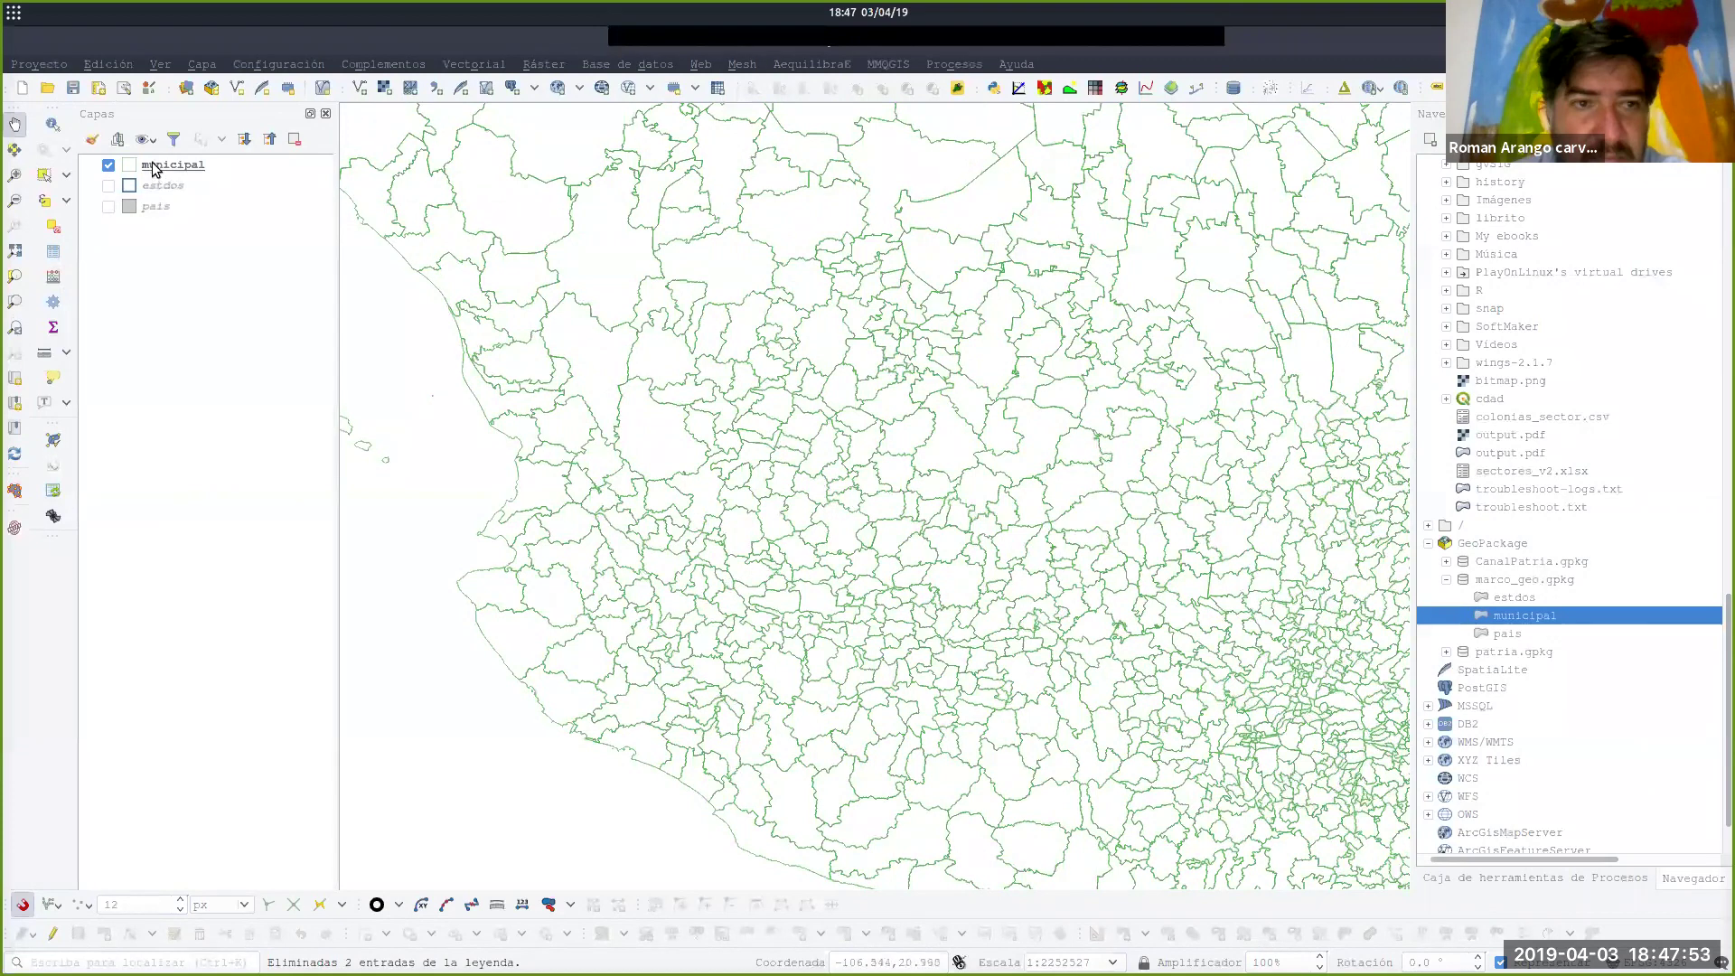
Open the municipal layer's attribute table and widen both its window and the cvegeo column.
left_click(154, 169)
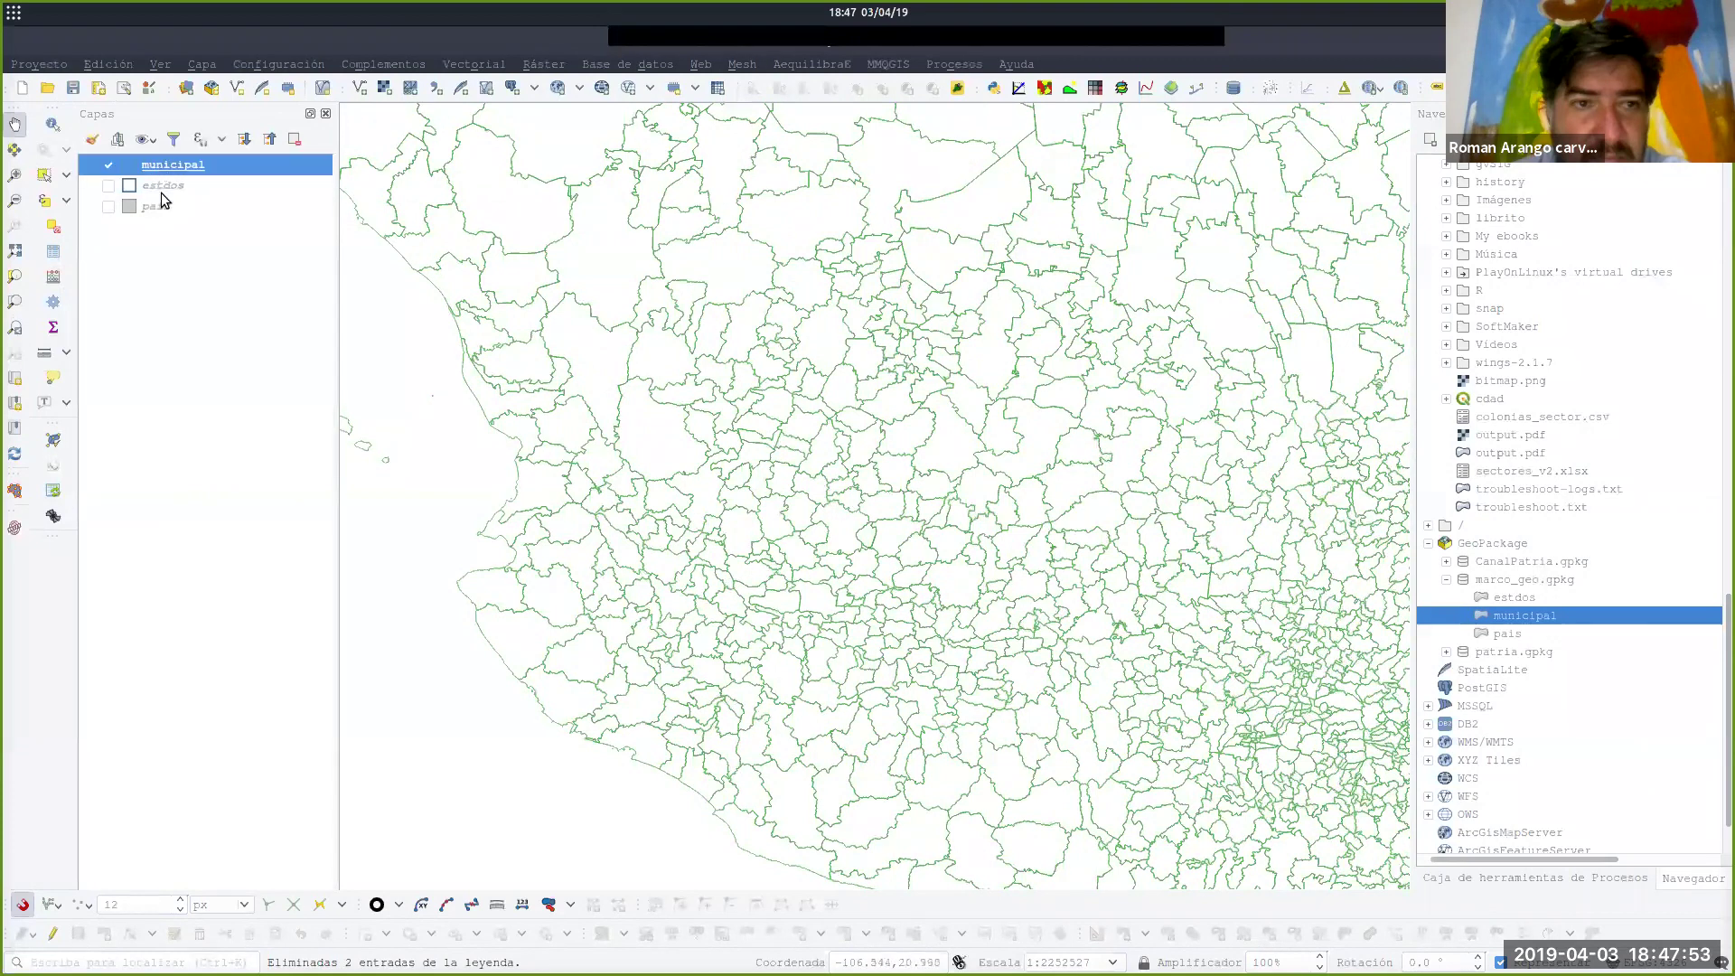
left_click(53, 254)
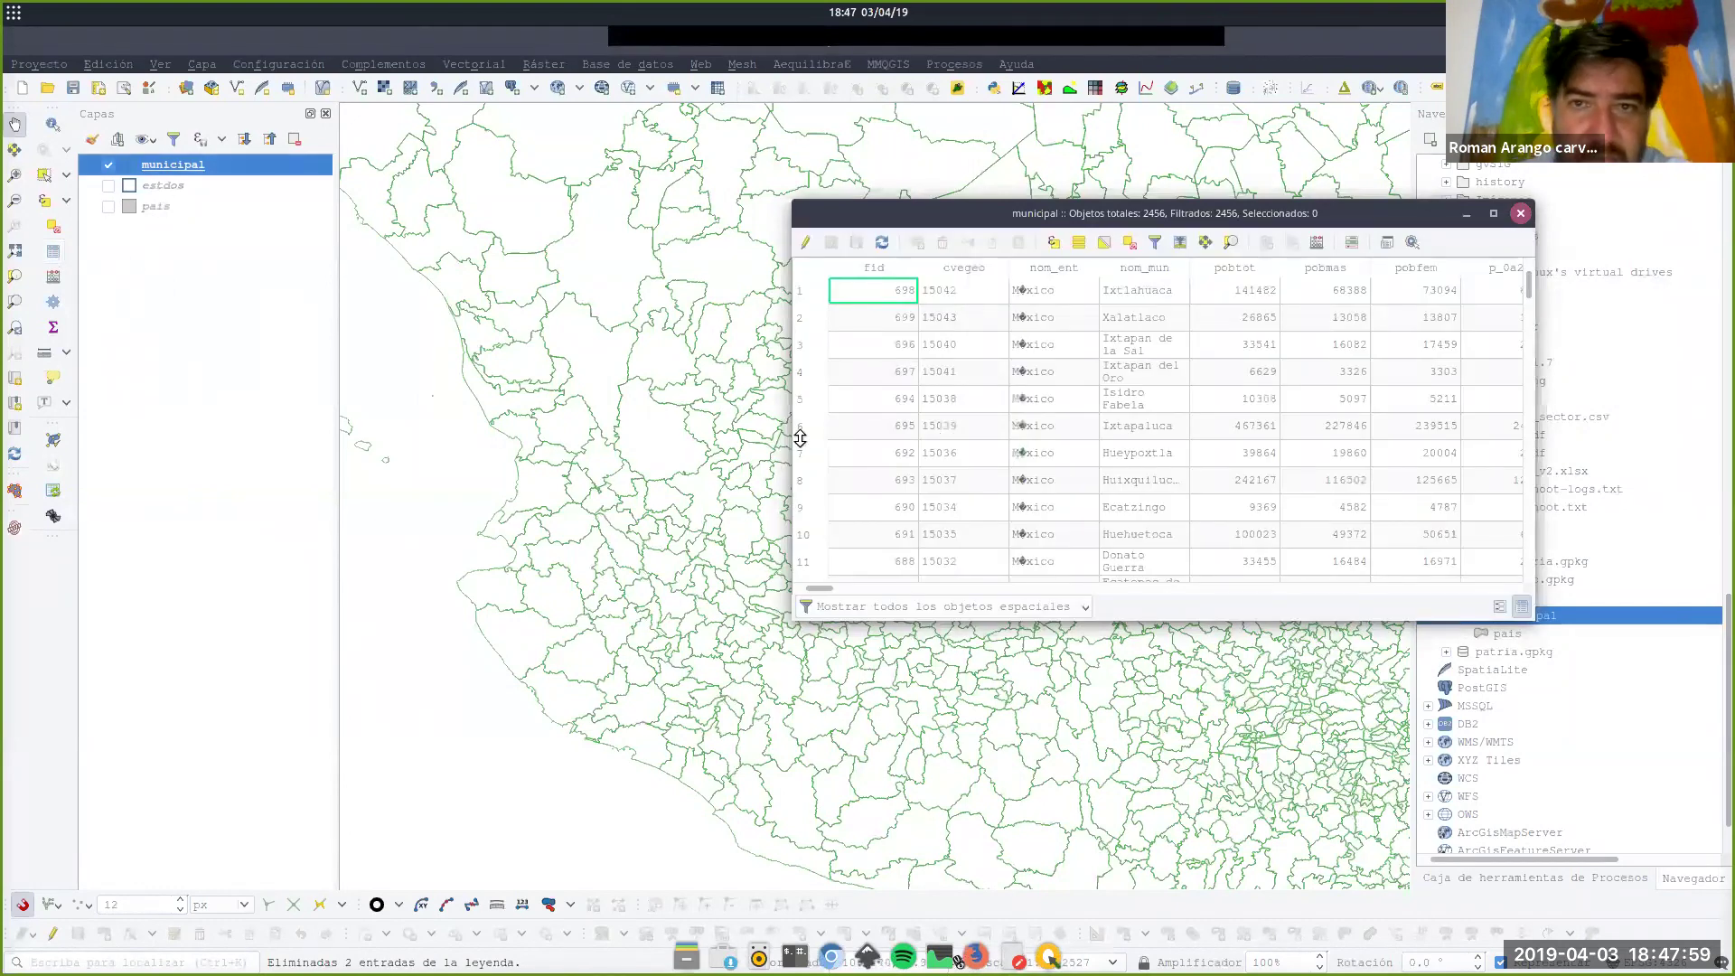
left_click_drag(800, 438, 380, 480)
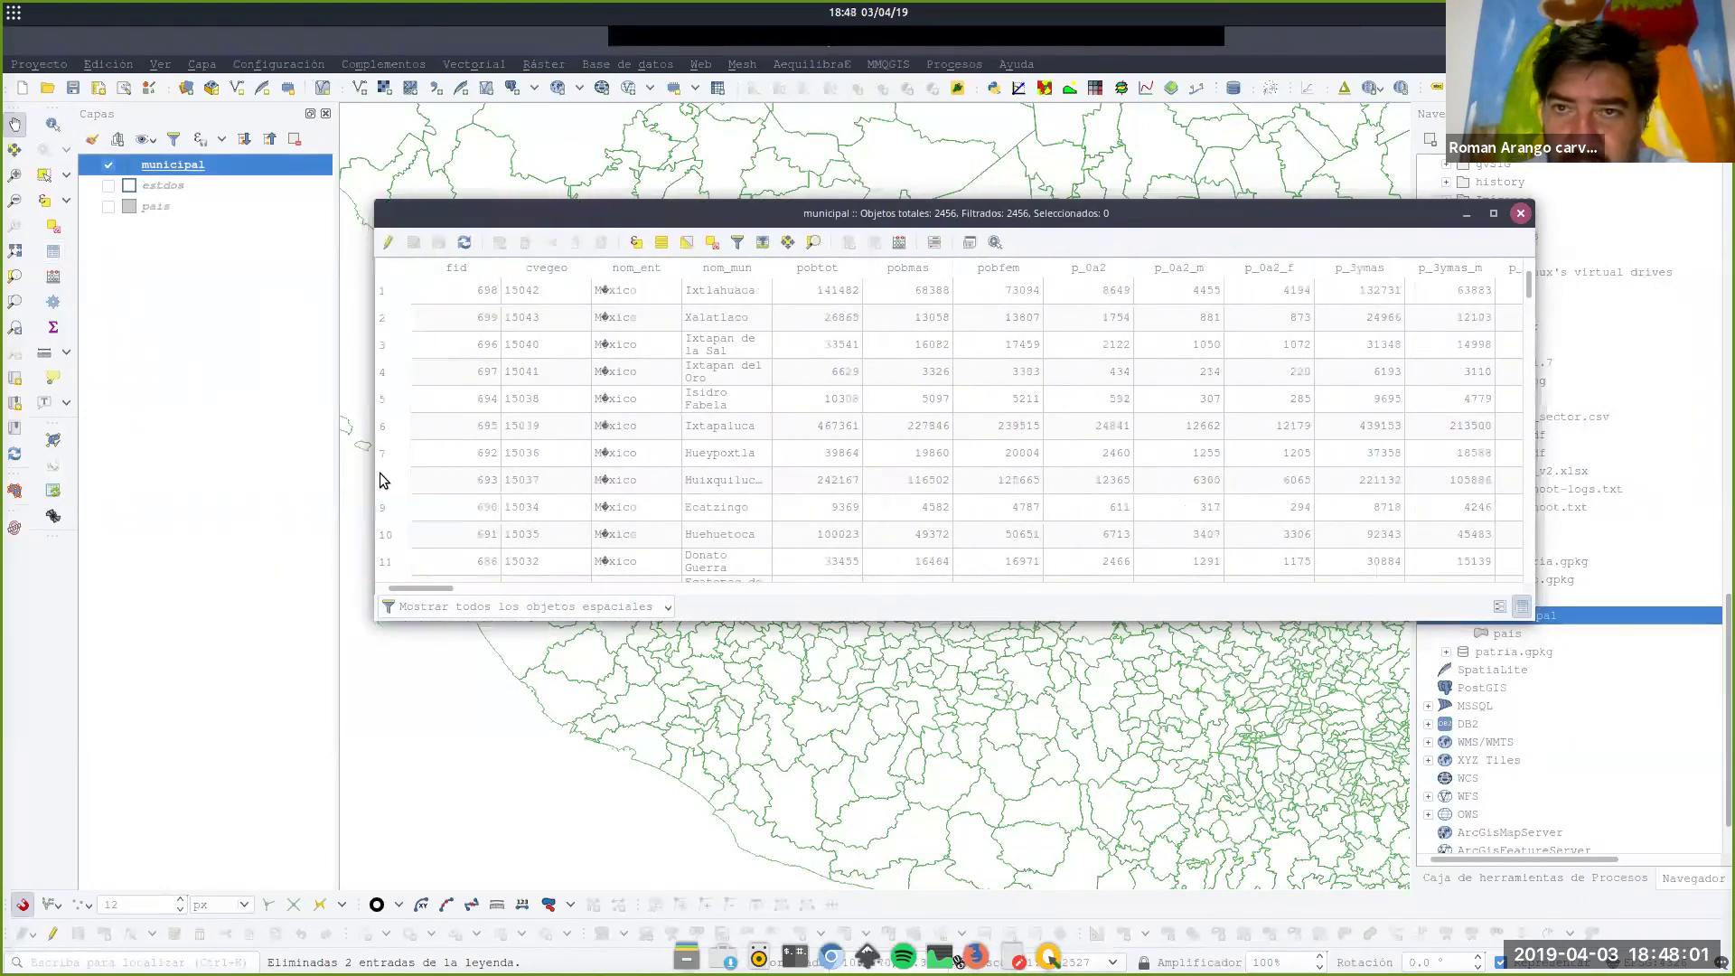
left_click_drag(591, 268, 667, 266)
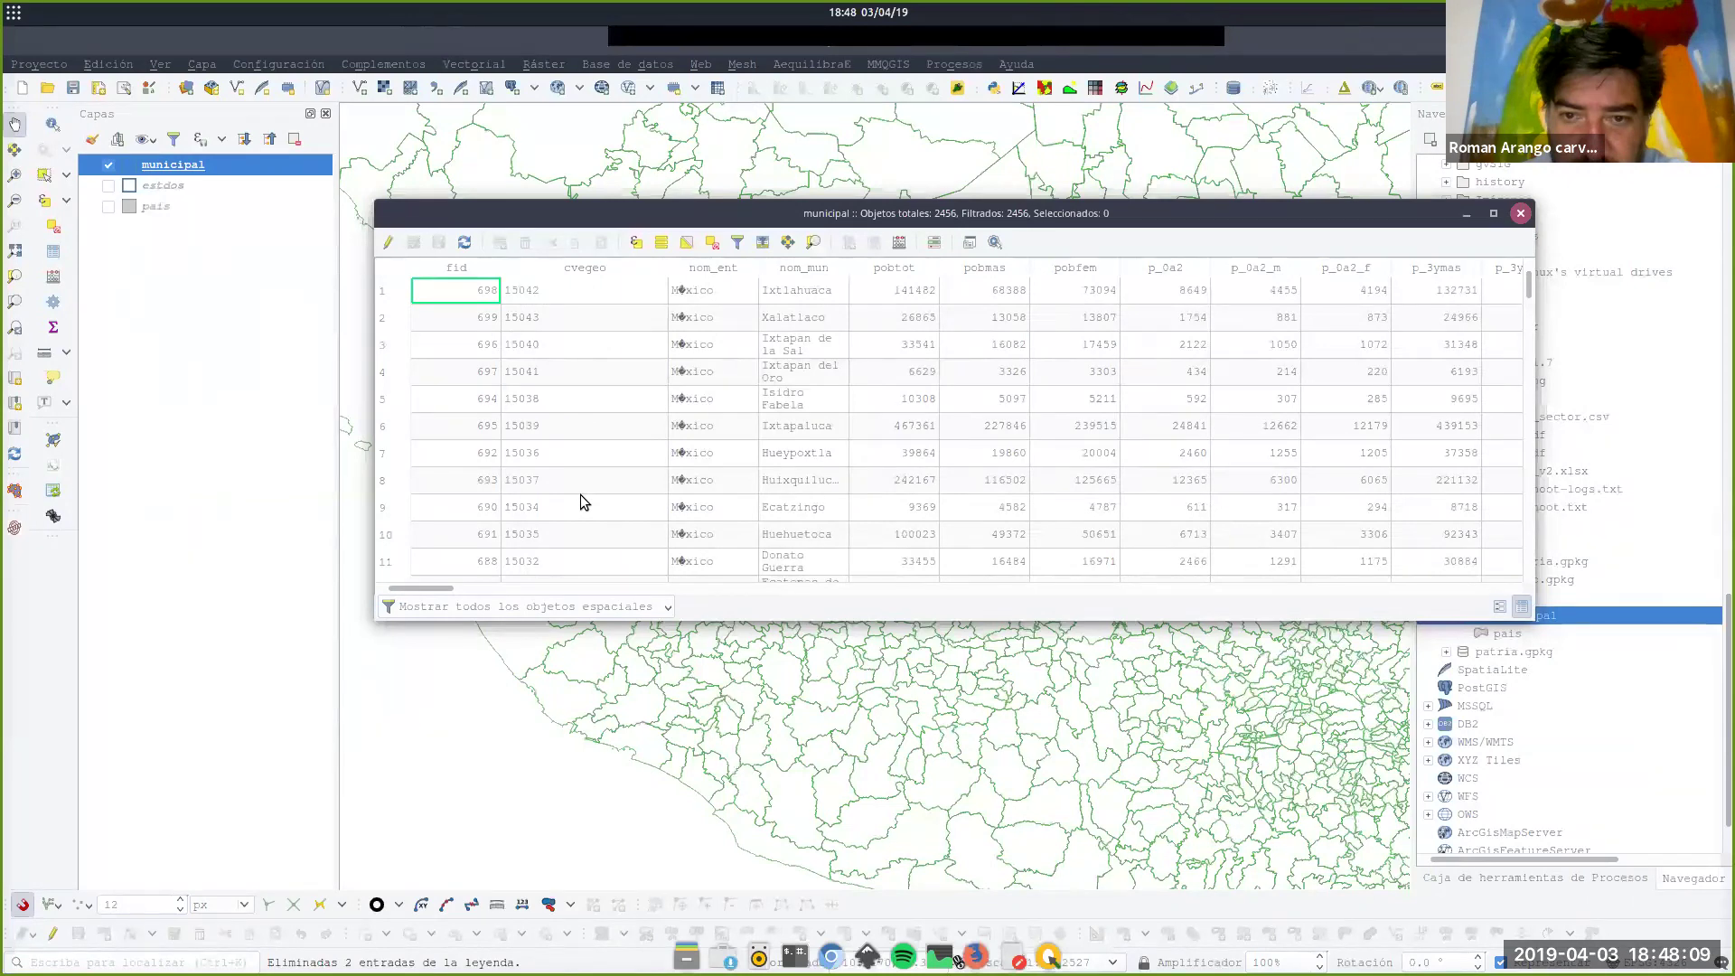
left_click_drag(734, 217, 704, 217)
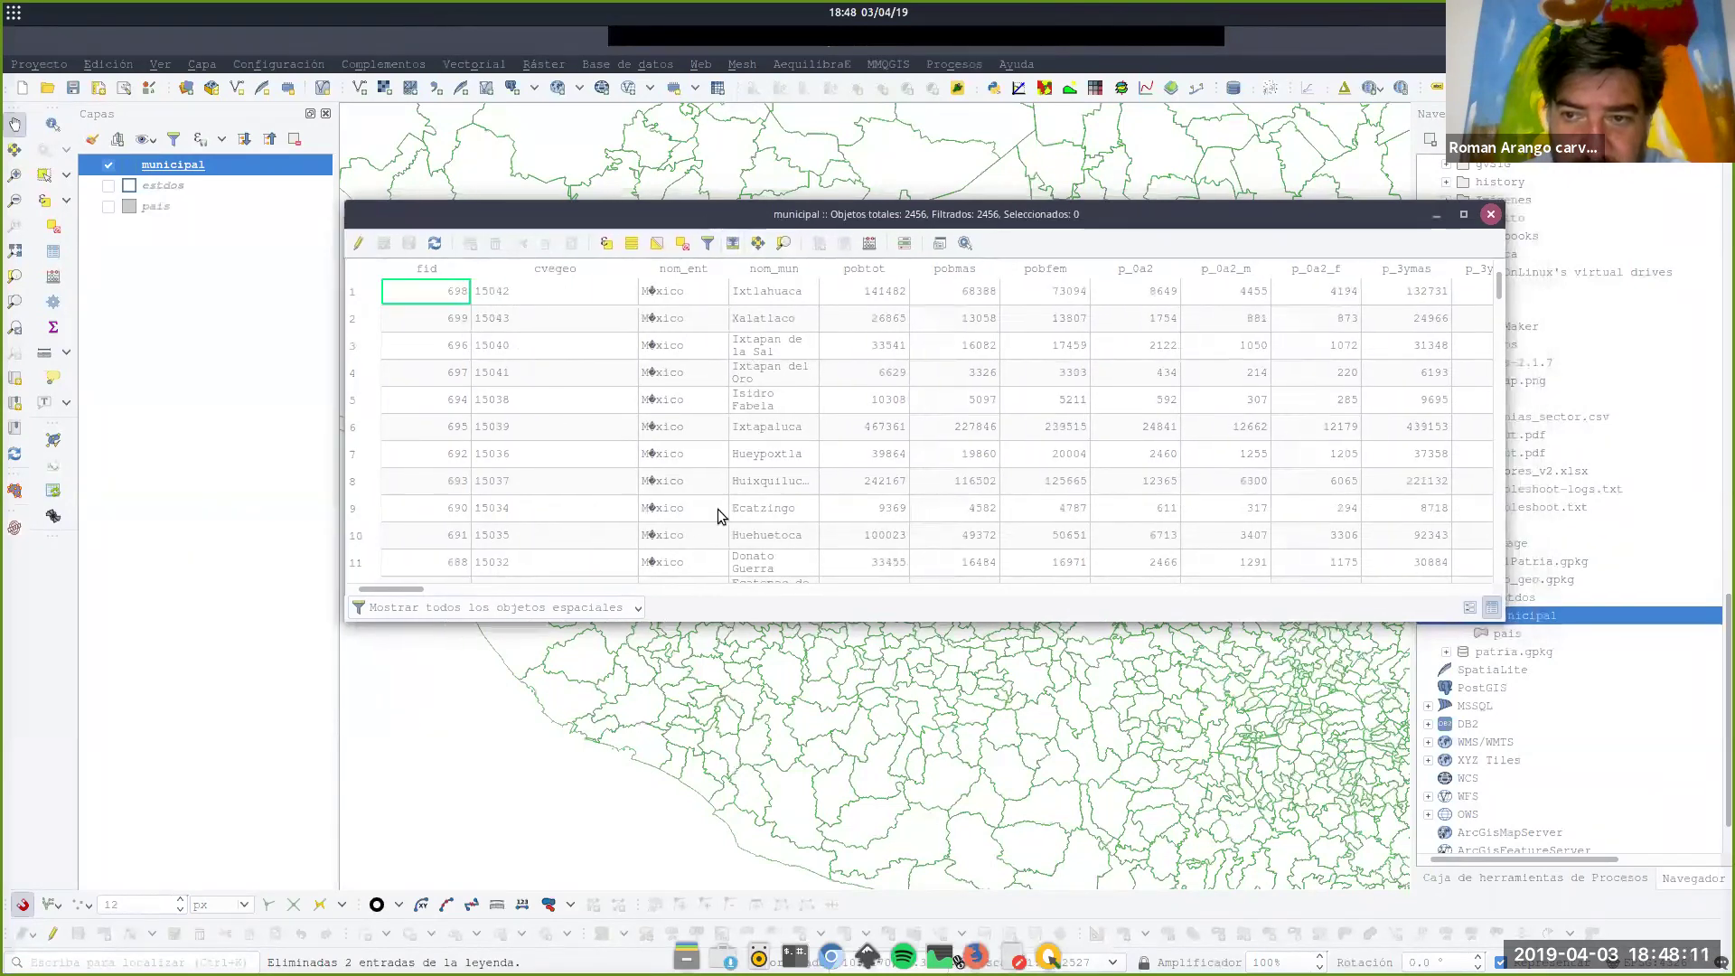
Enable editing on the municipal layer and open the field calculator to create a new field.
left_click(362, 242)
left_click(871, 242)
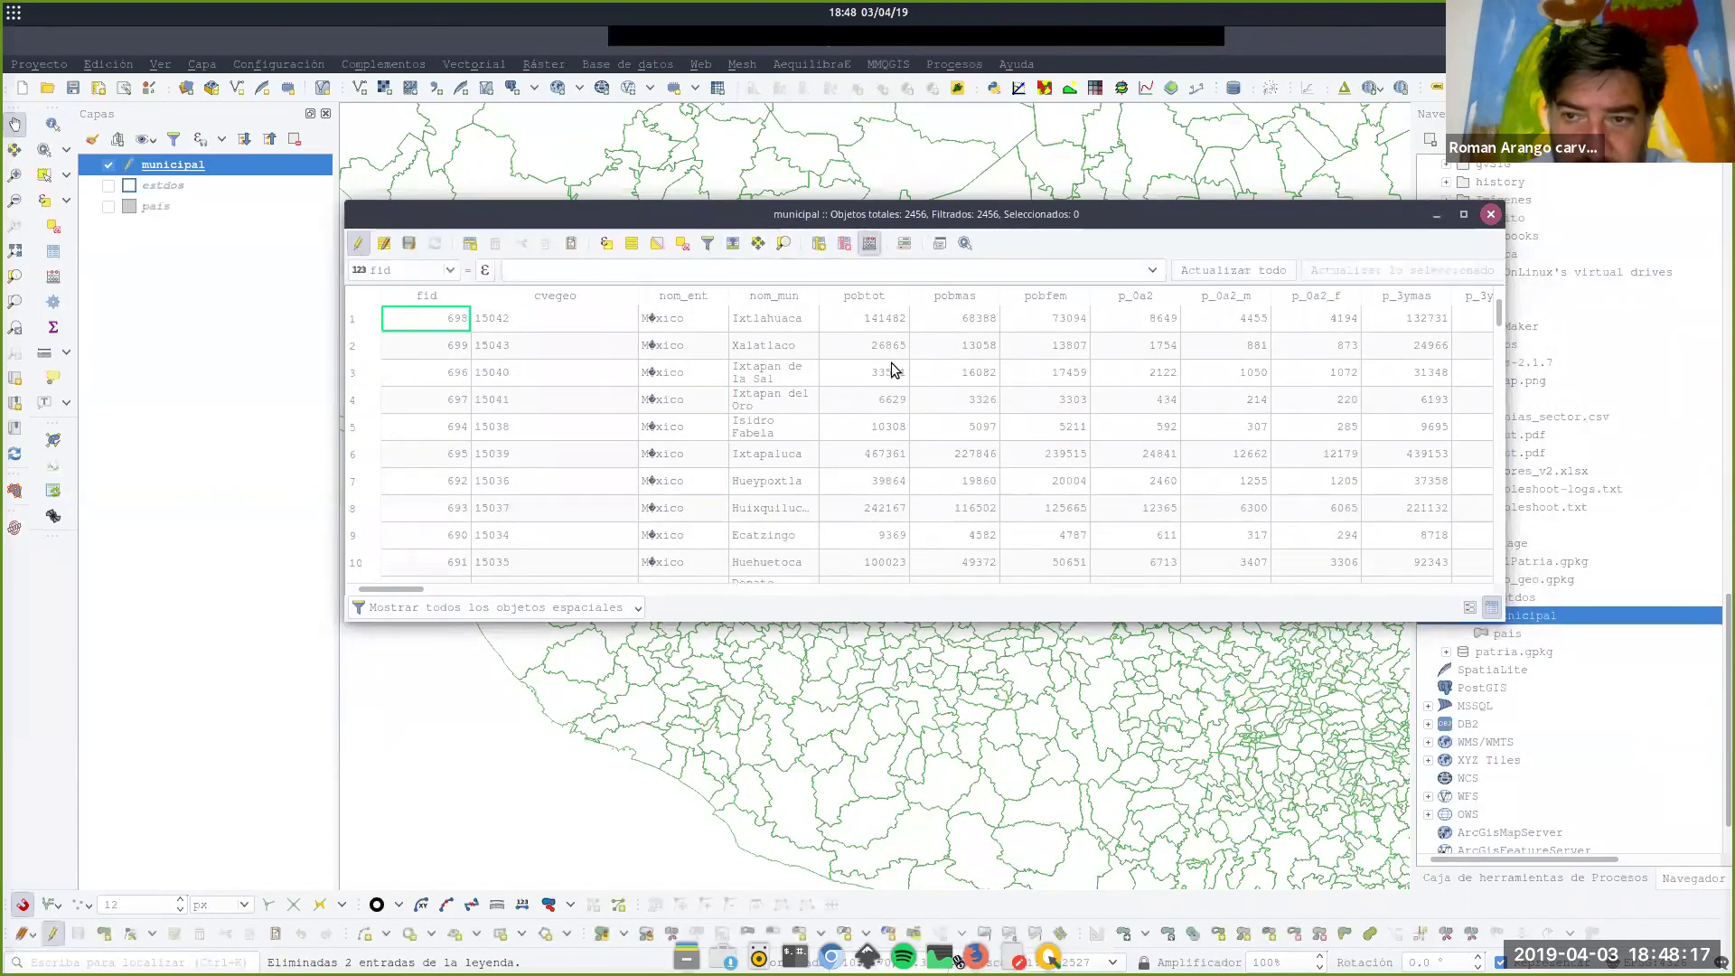
left_click(495, 145)
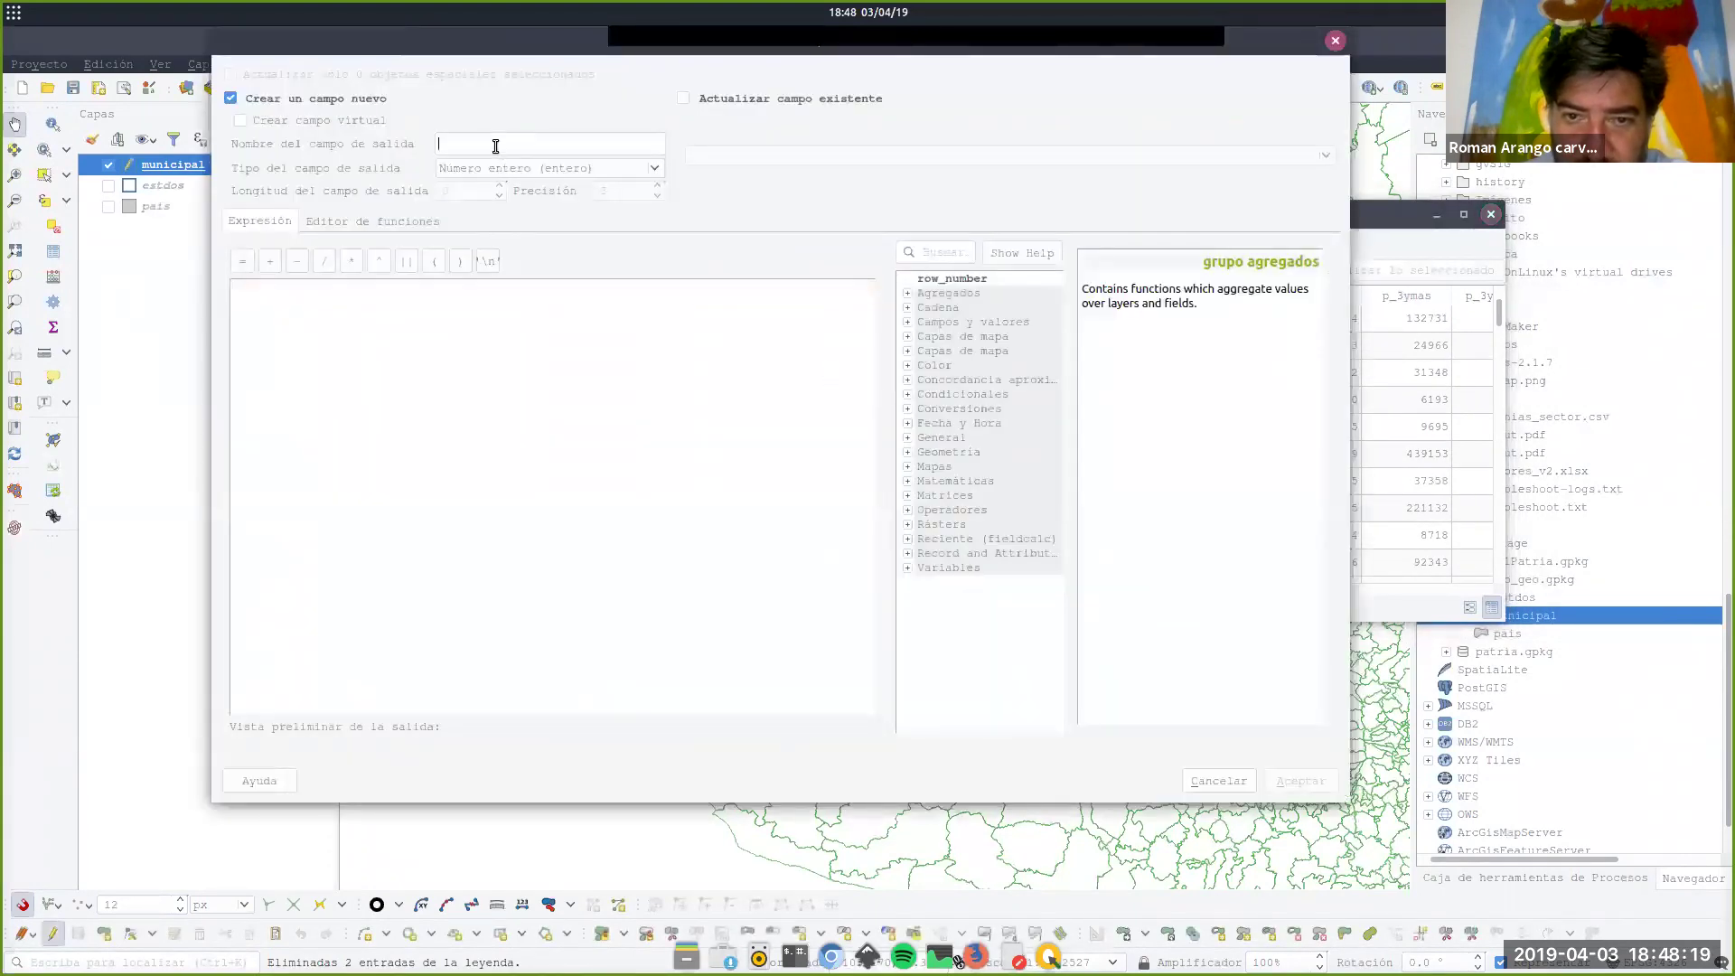
Name the new output field digitos-Edo and enter the expression left("cvegeo", 2) to extract the state code.
type("digitos")
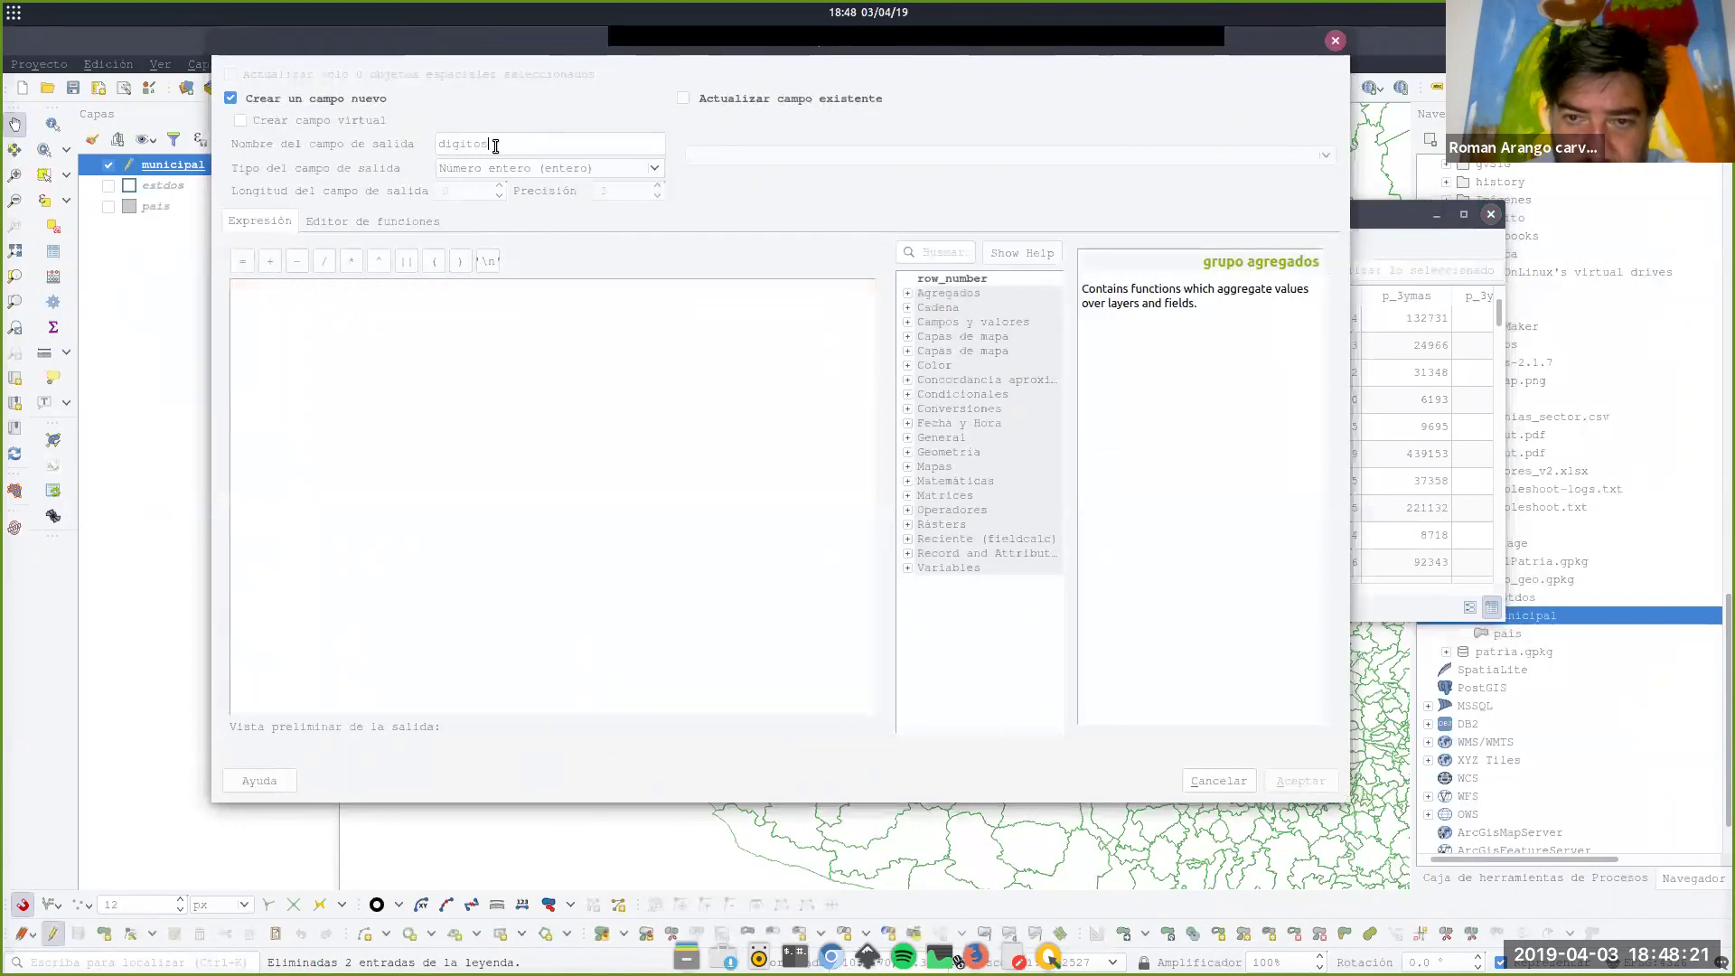
type("_Edo")
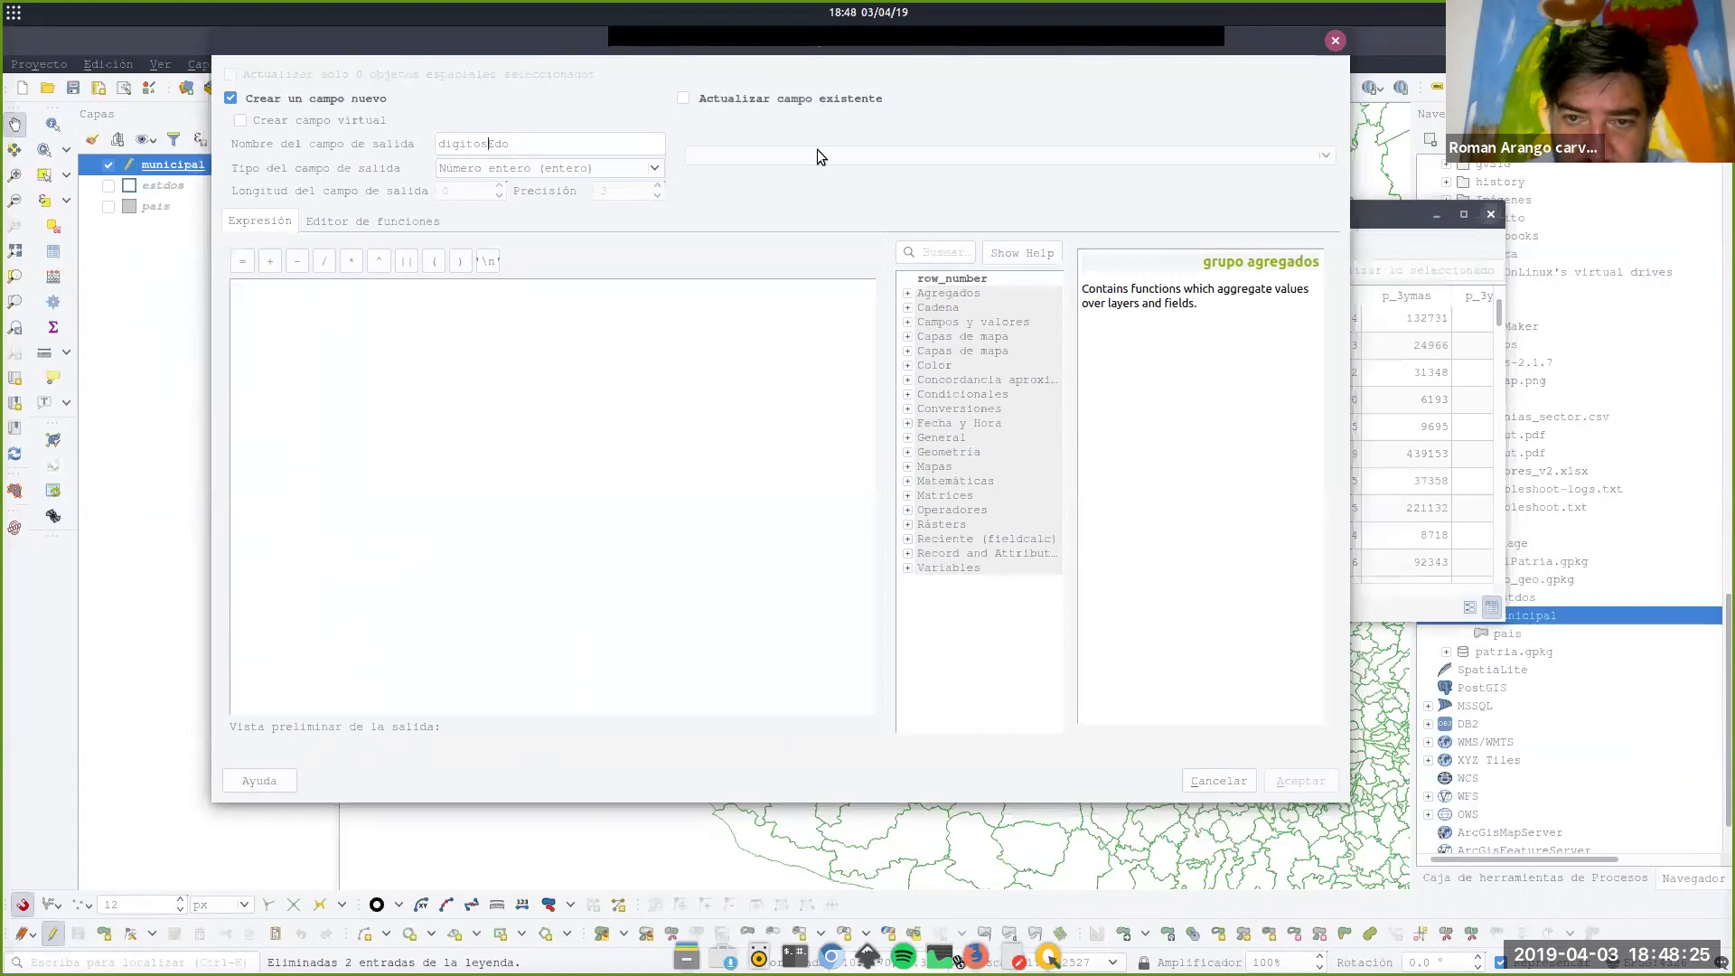
left_click(591, 450)
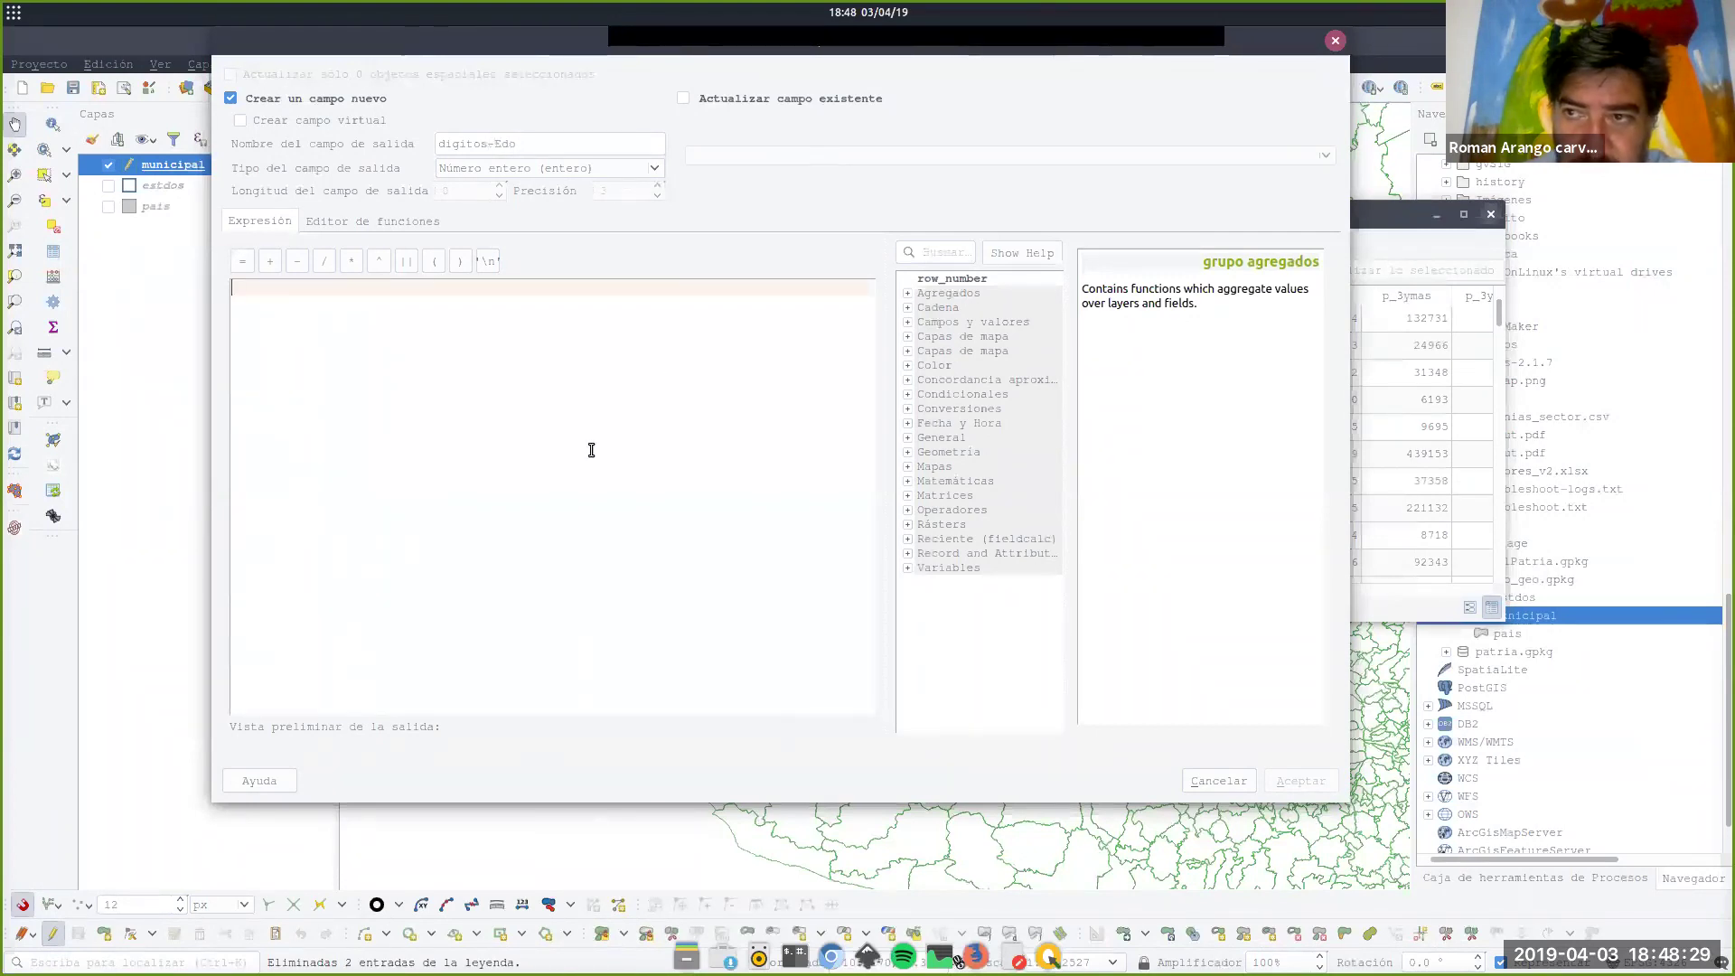
type("lwef")
key("BackSpace")
key("BackSpace")
key("BackSpace")
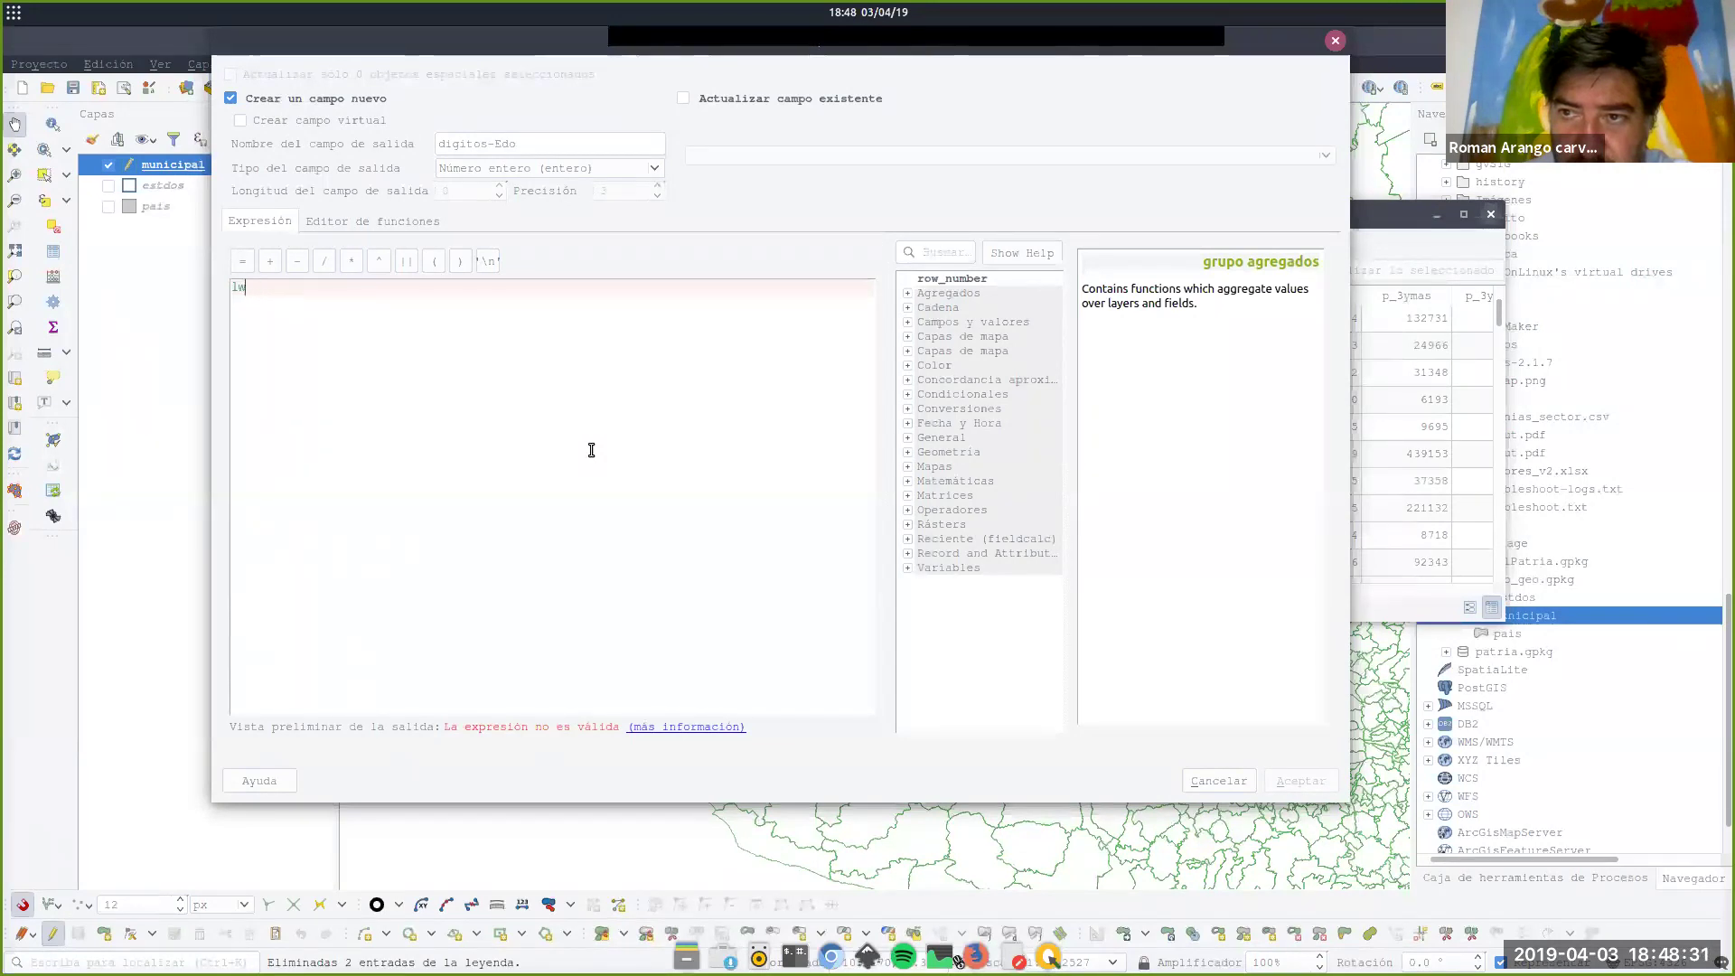
type("e")
key("Return")
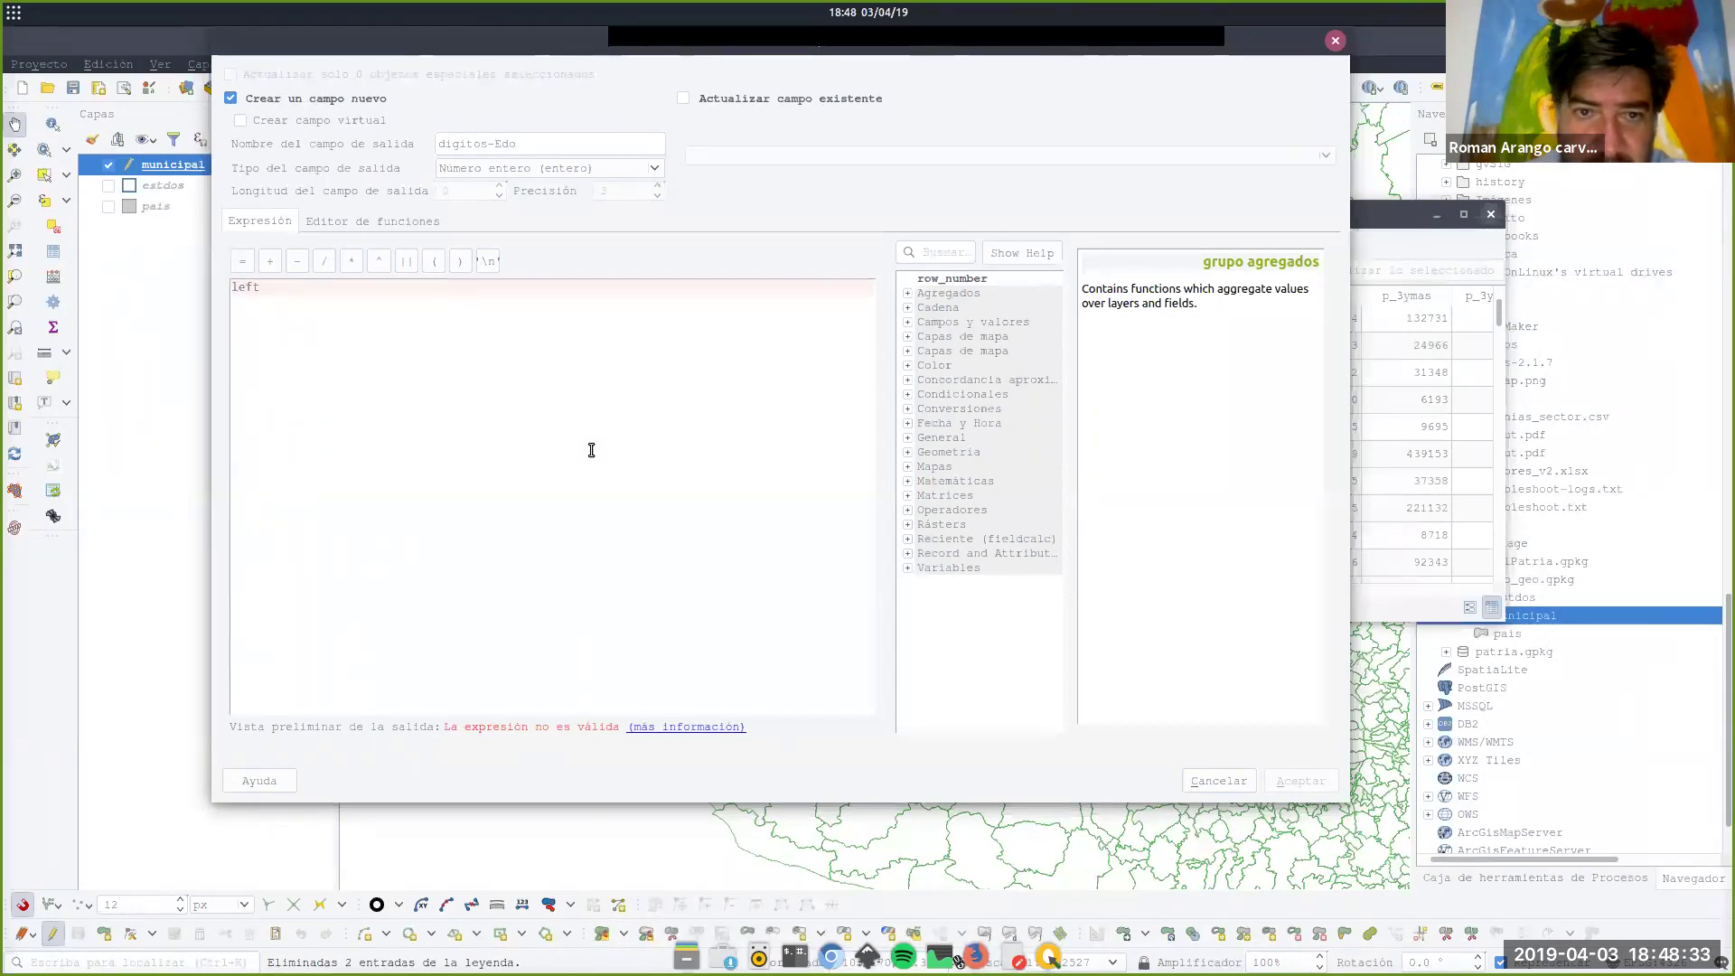
type("(")
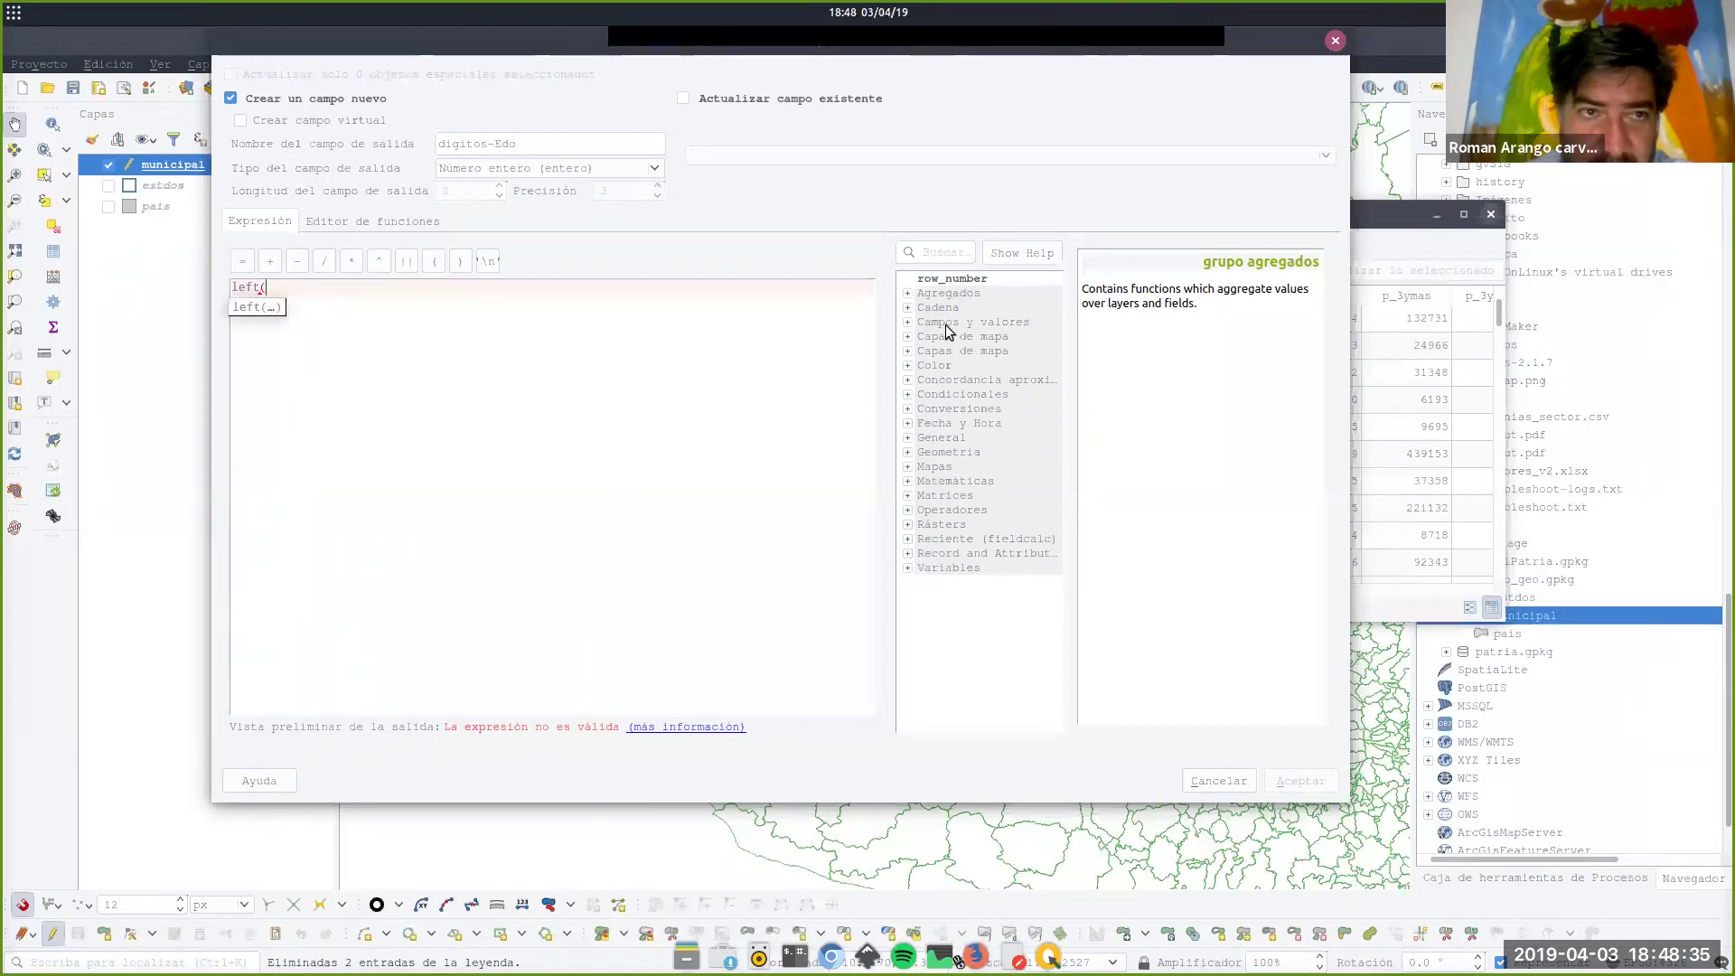
left_click(907, 322)
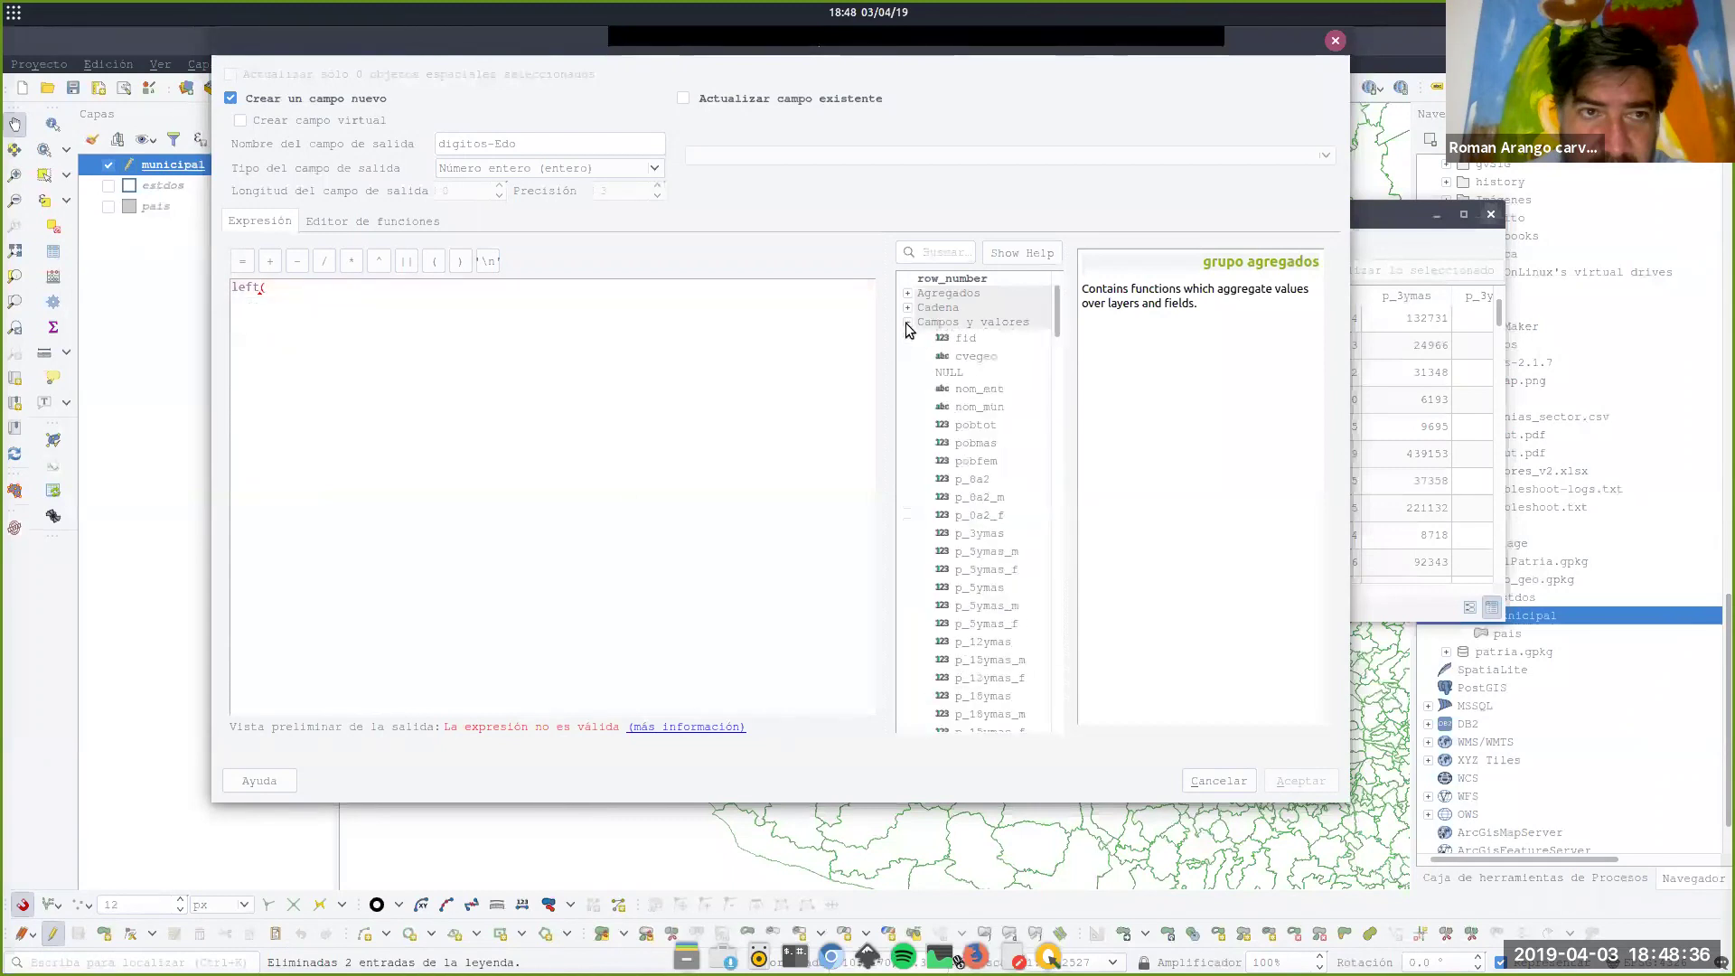
double_click(944, 360)
type(",2")
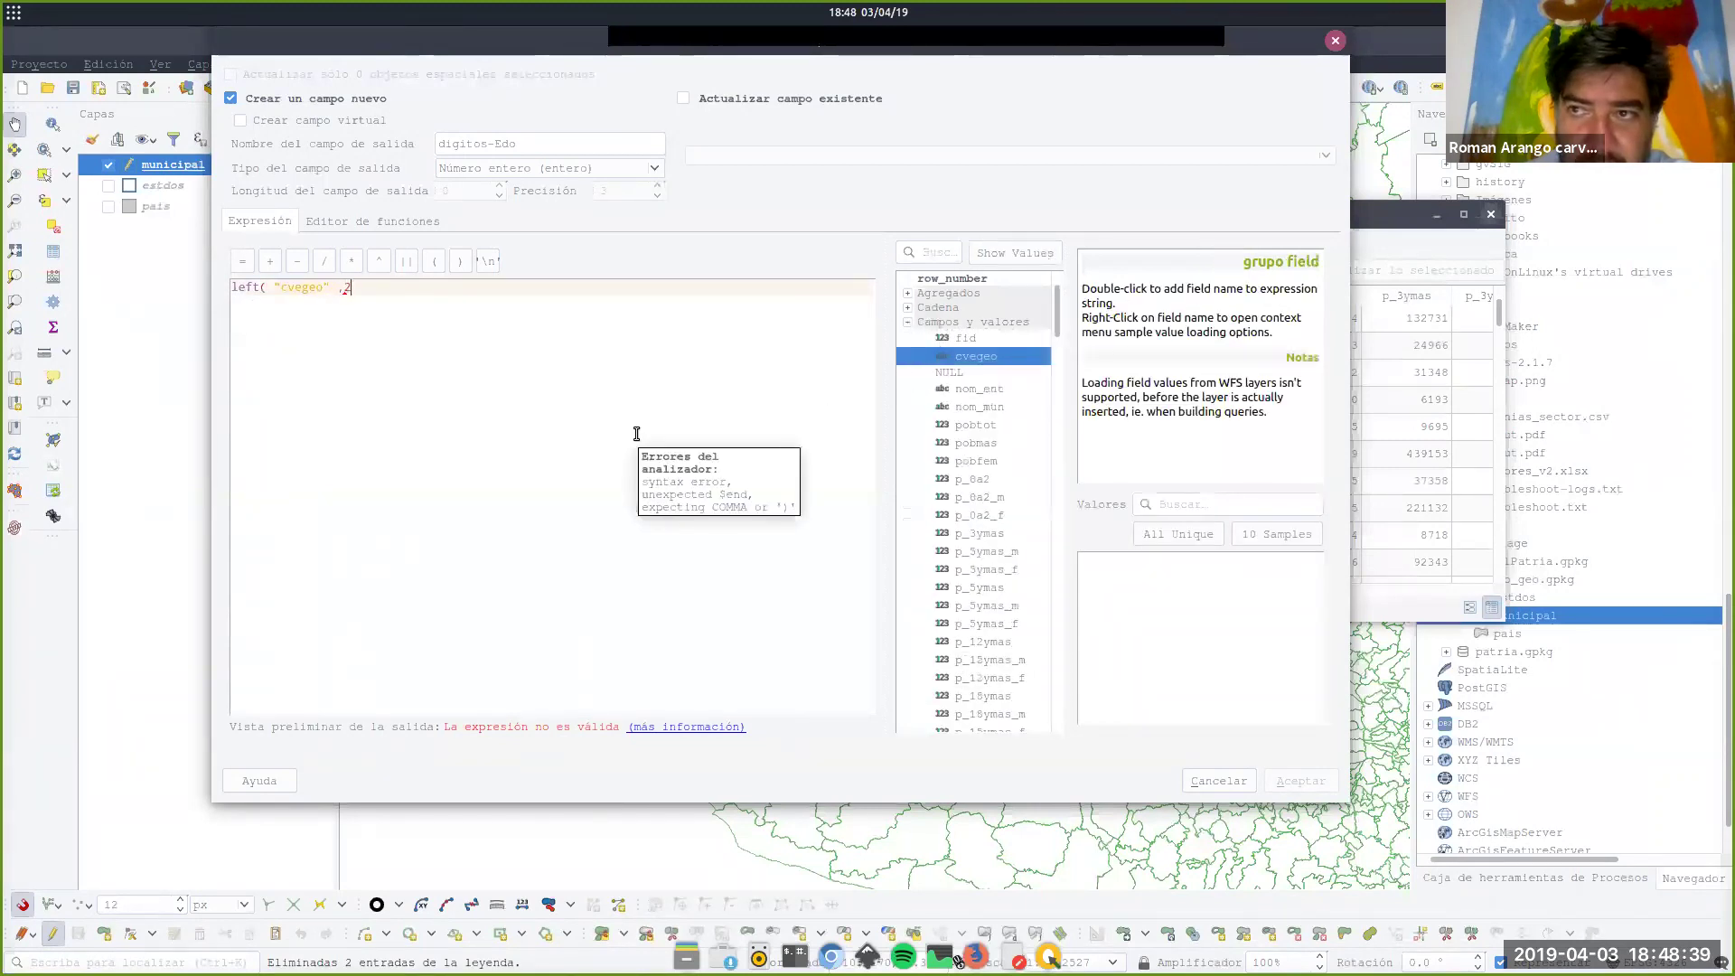
type(")")
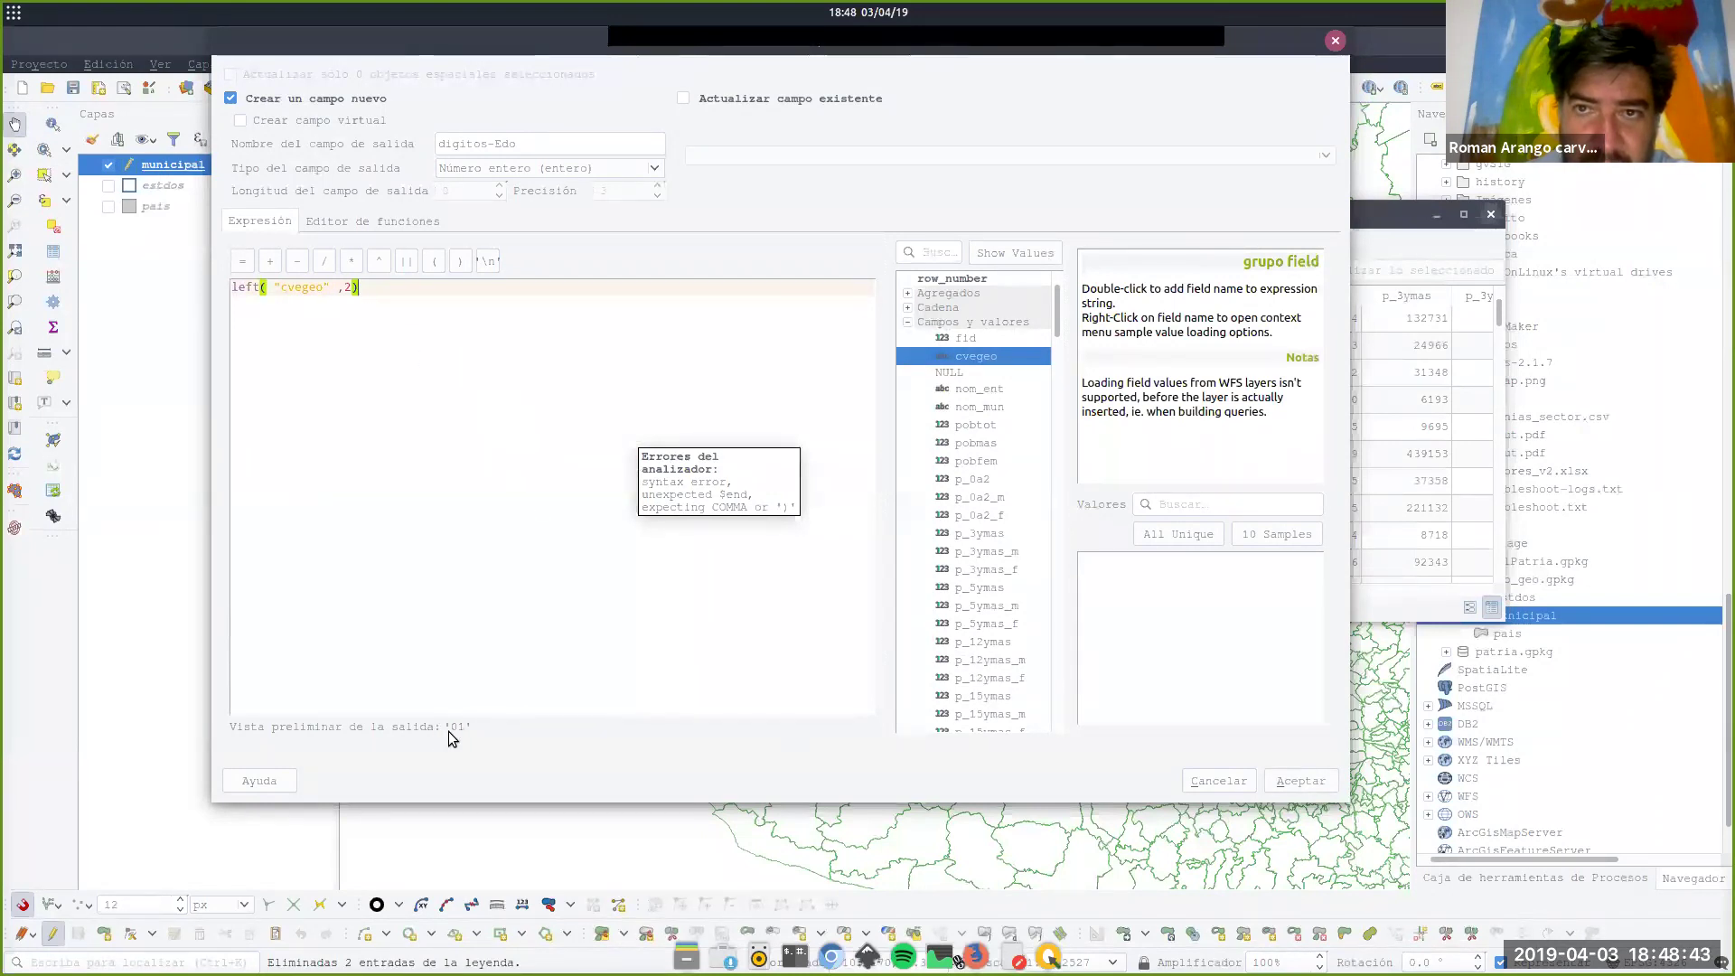
Set the new field's type to Texto (cadena) and create the field in the municipal layer.
left_click(497, 168)
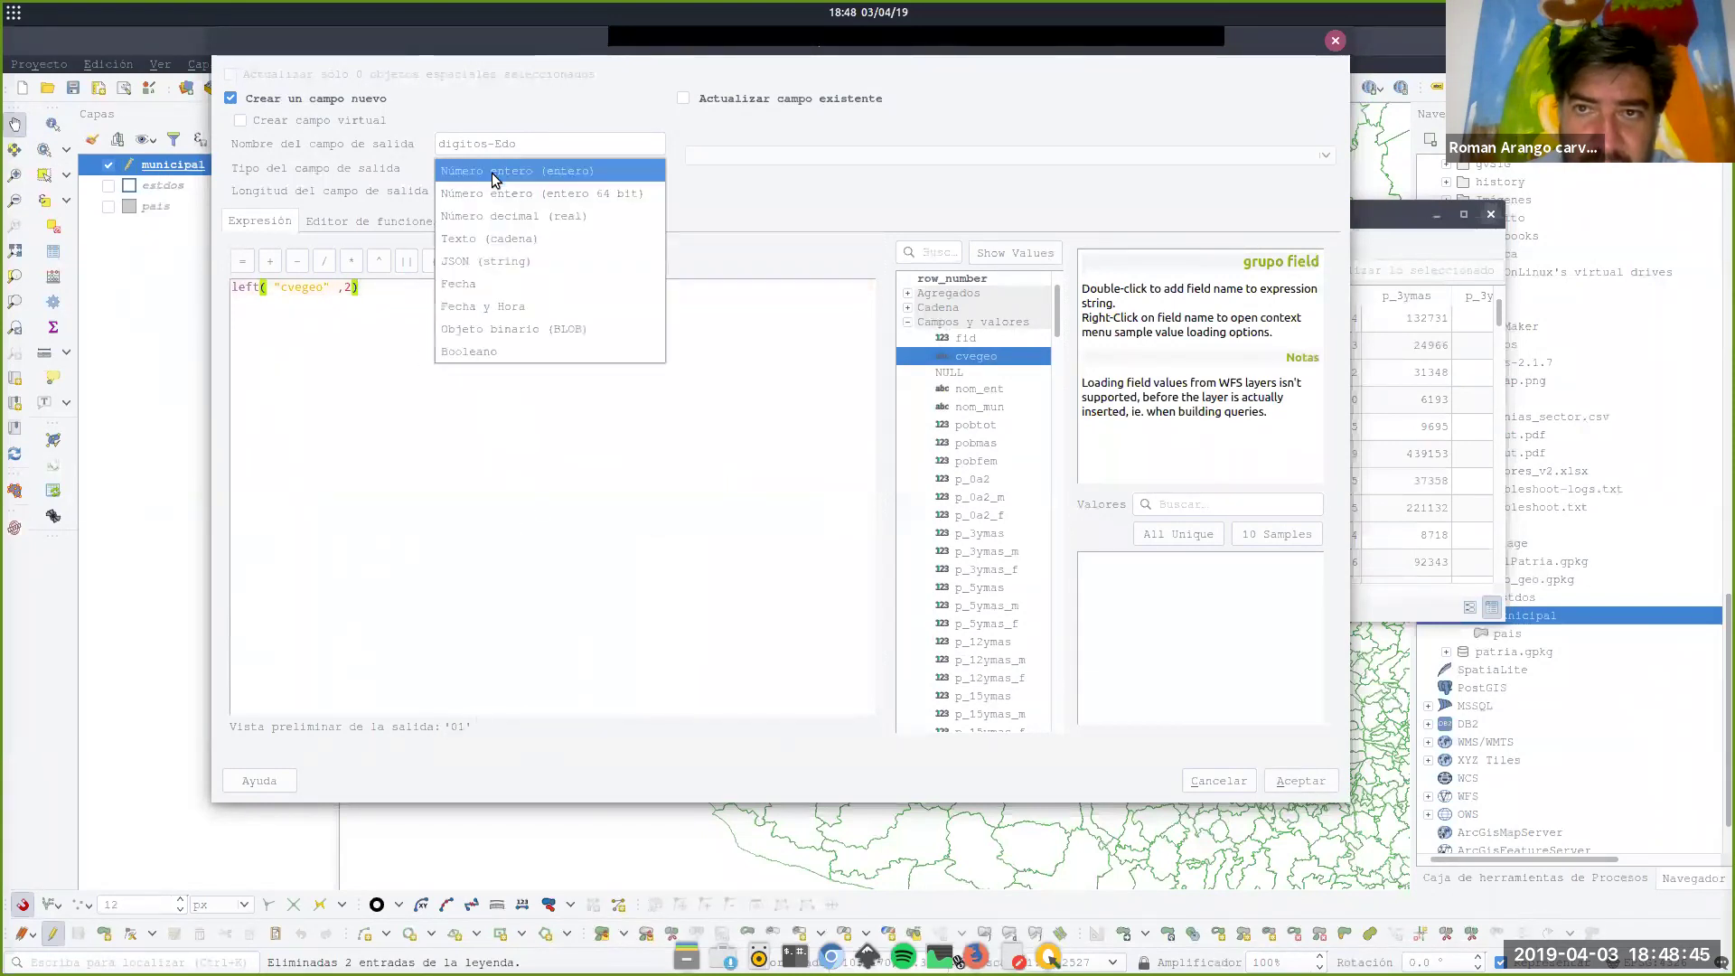
left_click(492, 239)
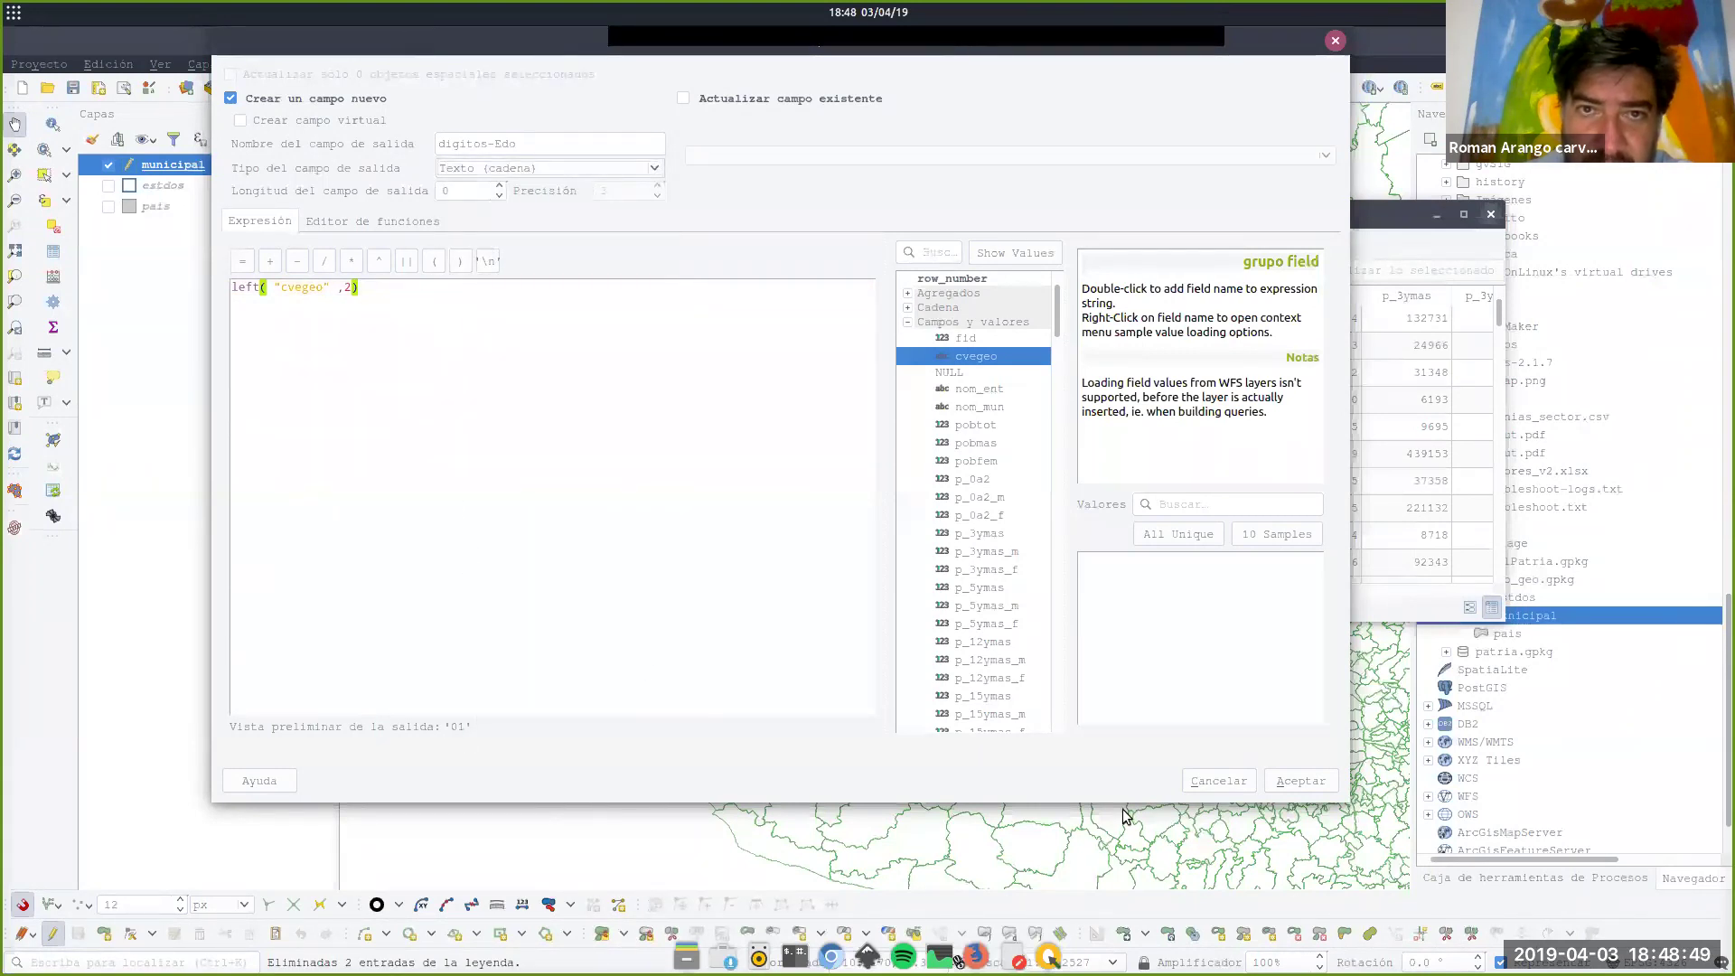
left_click(1312, 780)
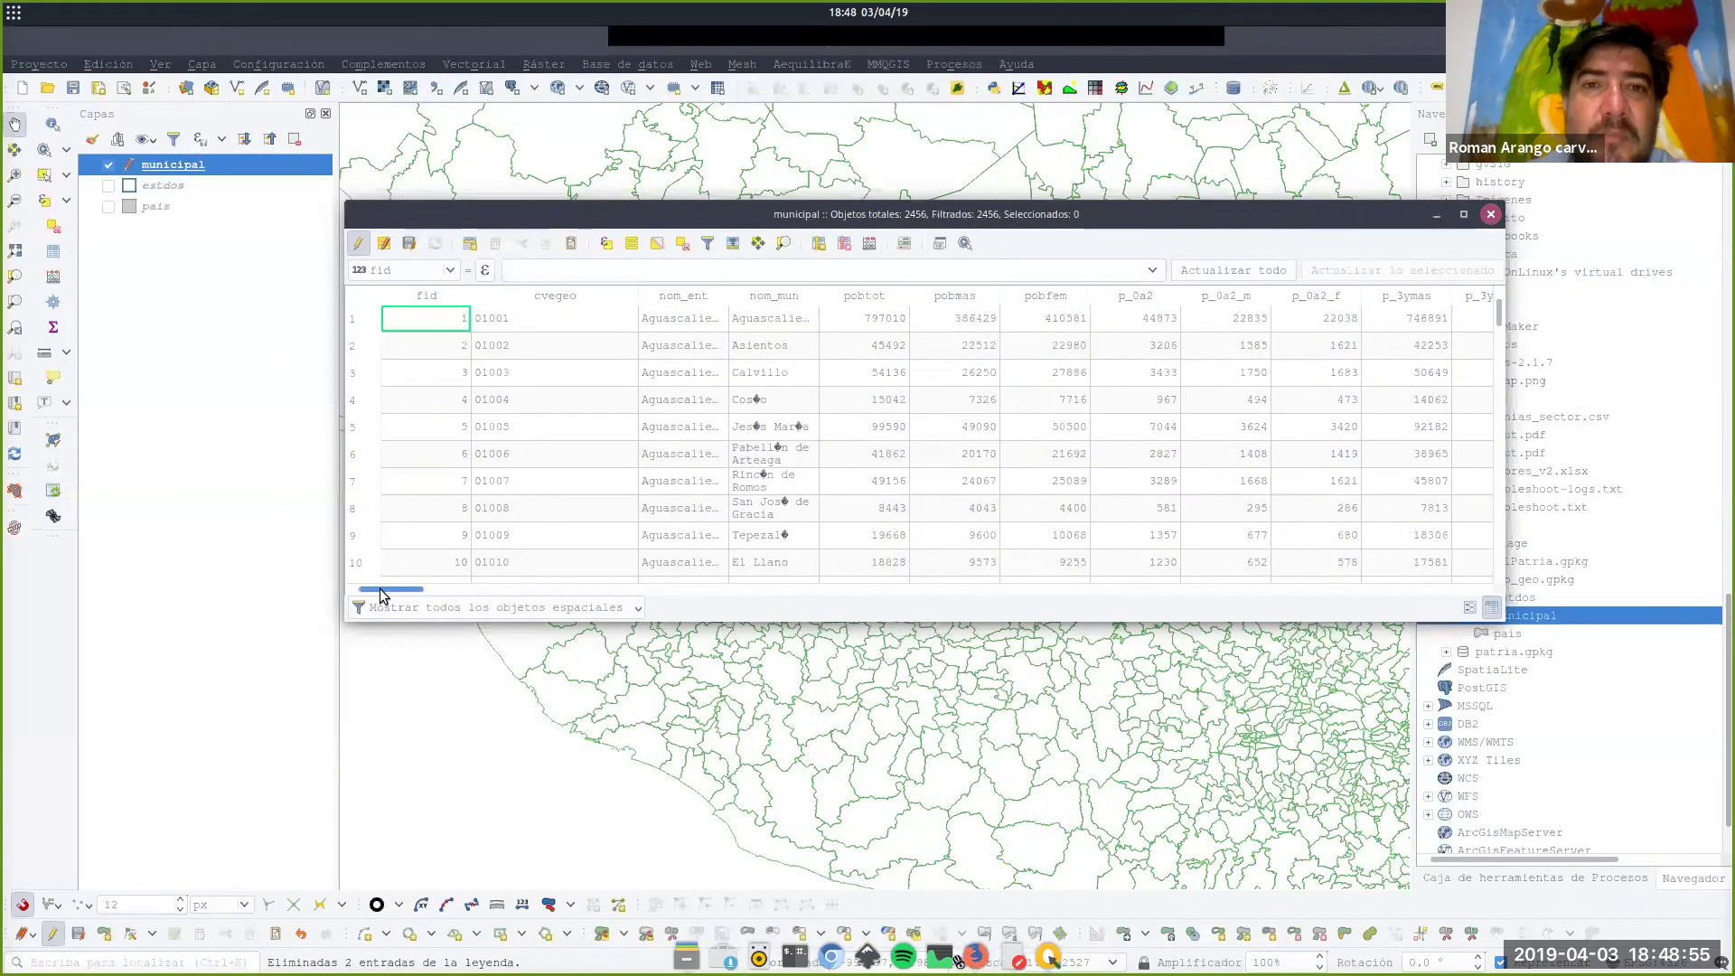
Check the digitos-Edo column at the end of the municipal attribute table, save the edits, end editing and close the table.
left_click_drag(389, 589, 1451, 593)
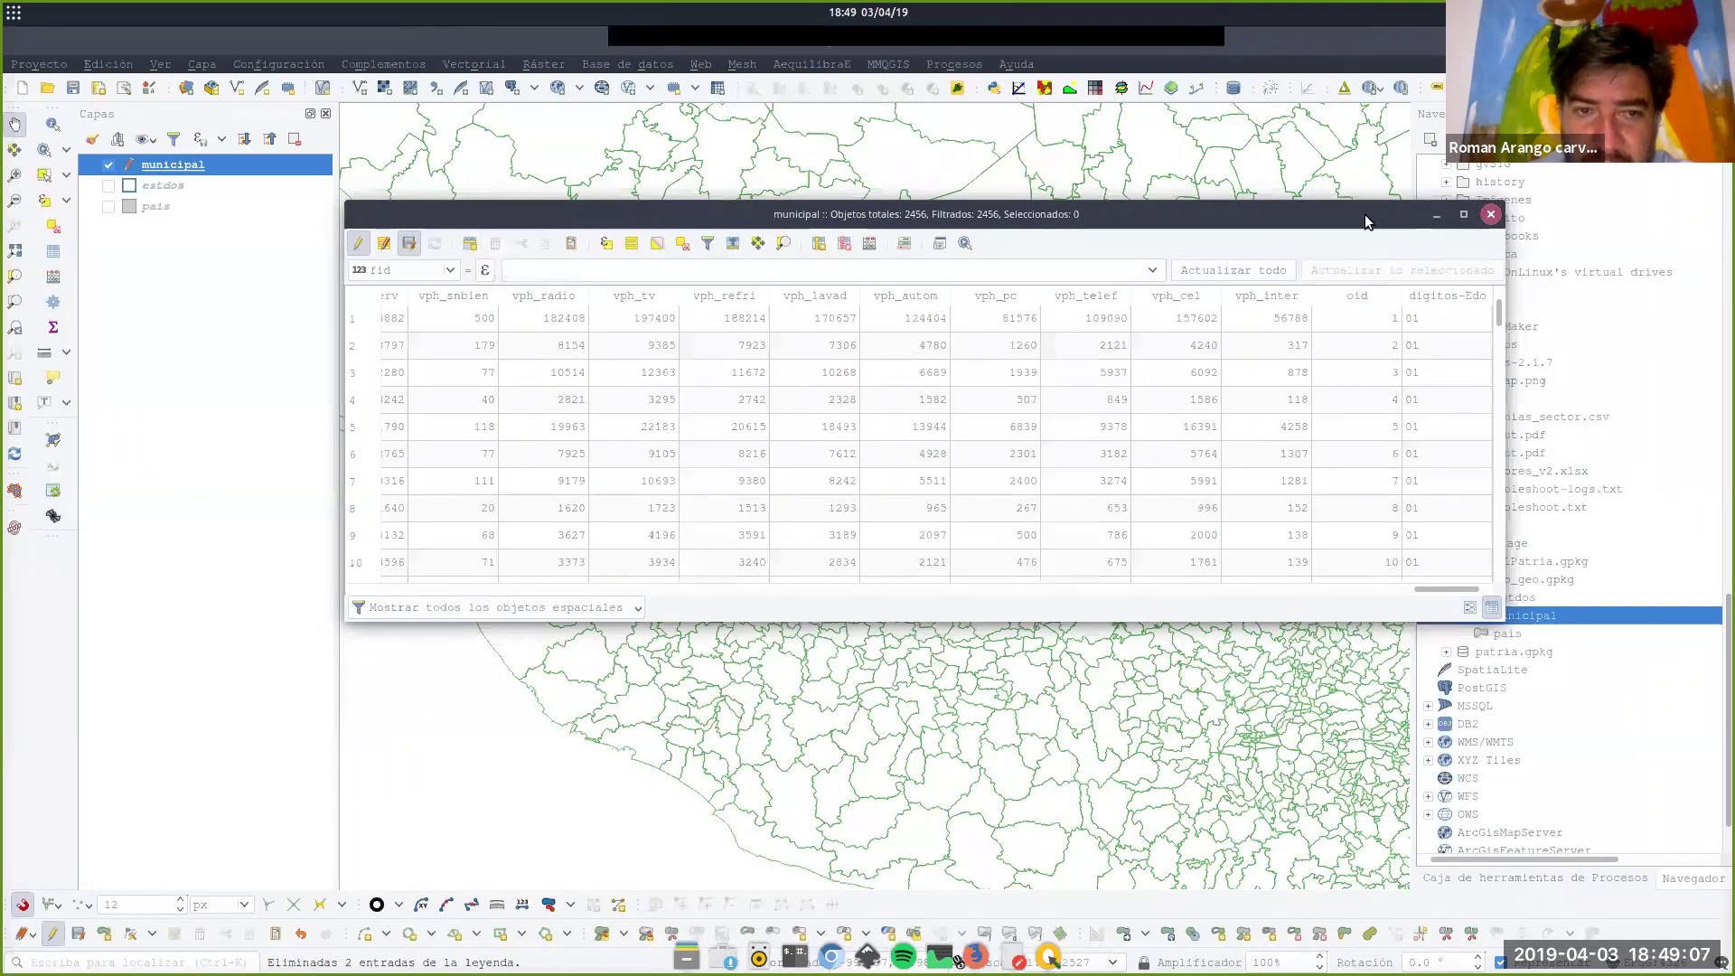
key("ctrl+s")
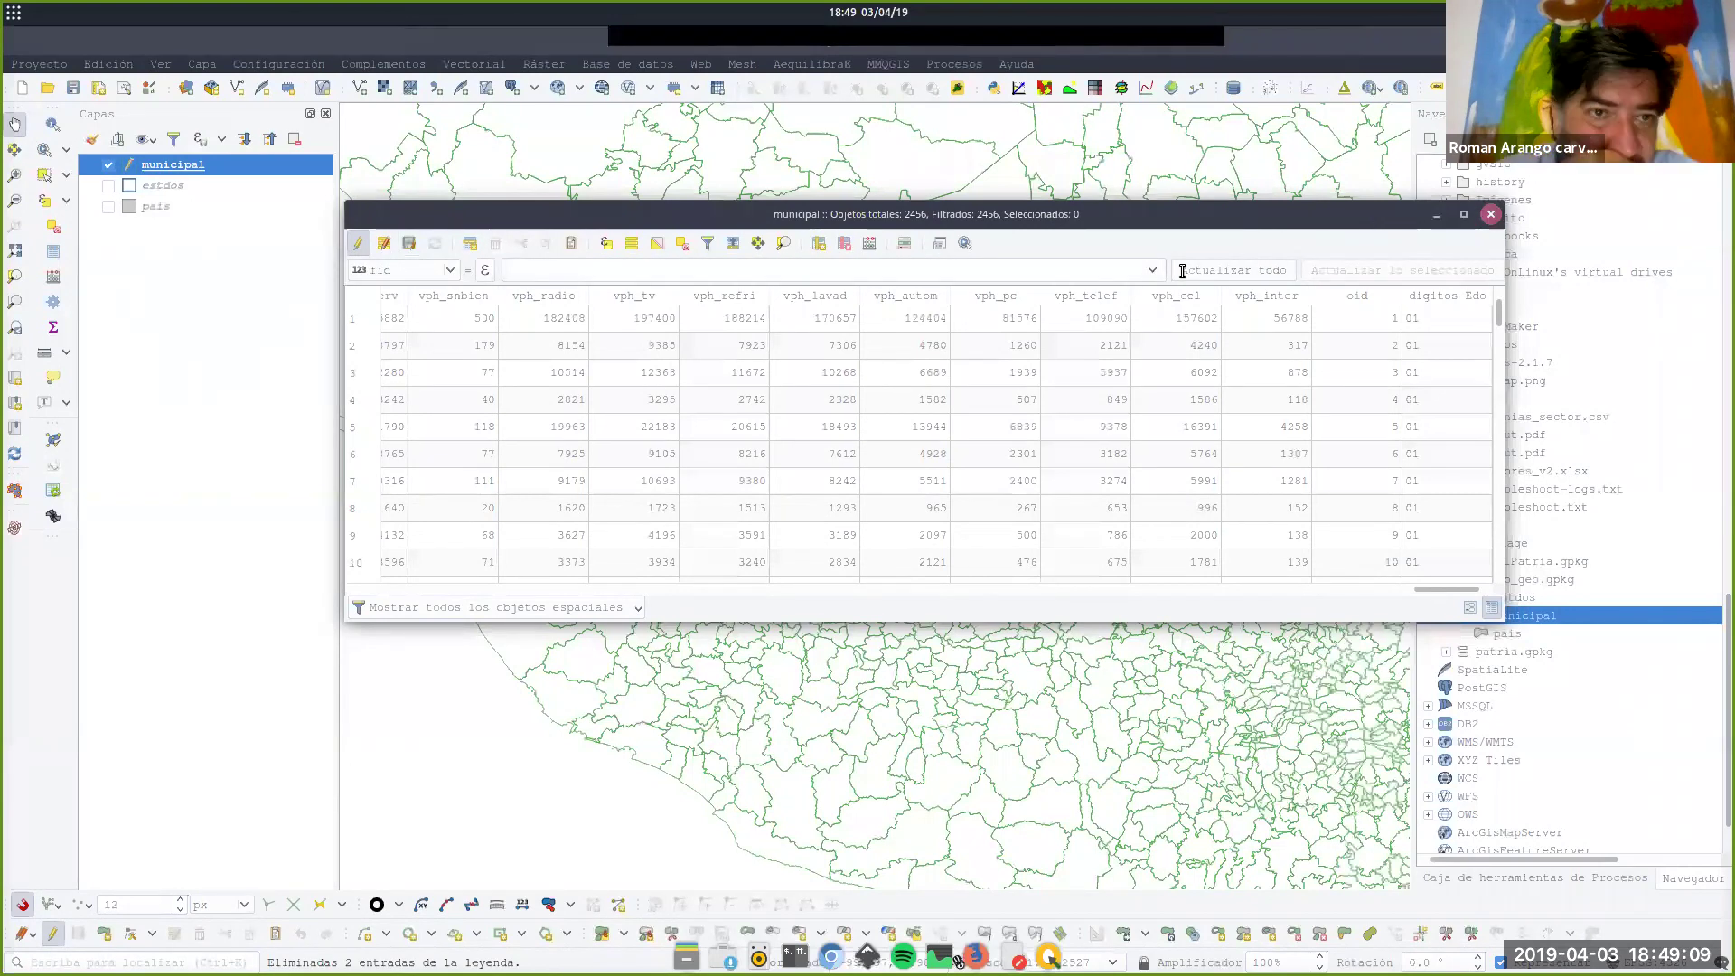
left_click(359, 244)
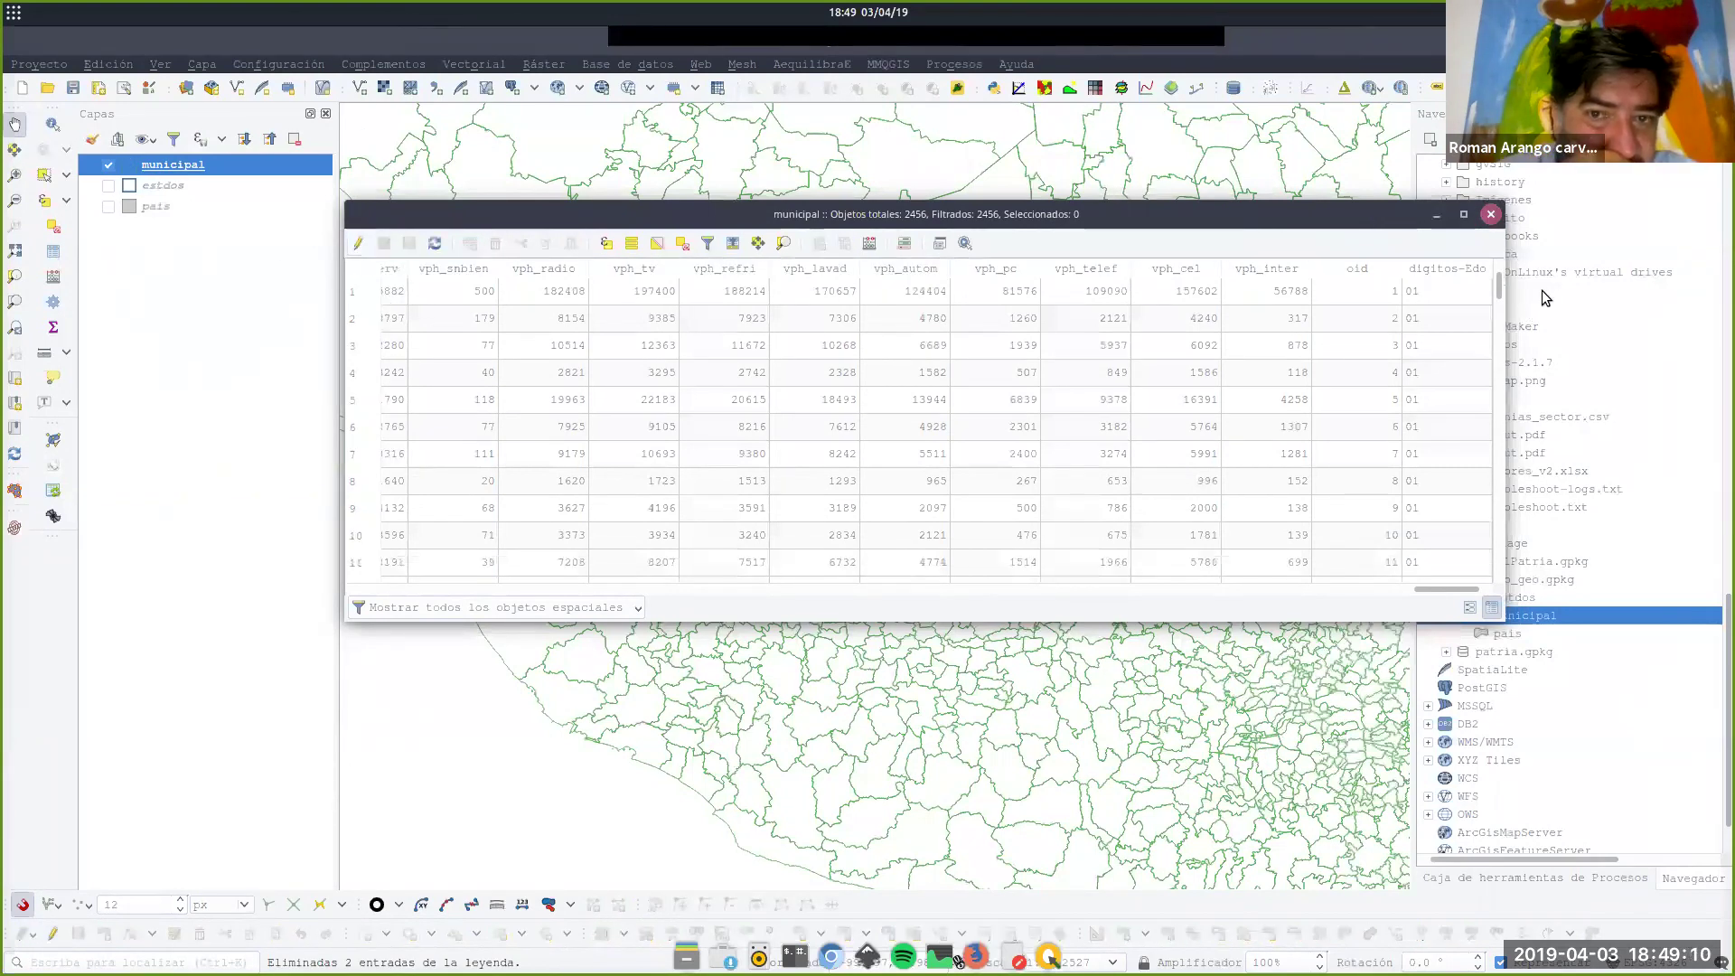
left_click(1491, 214)
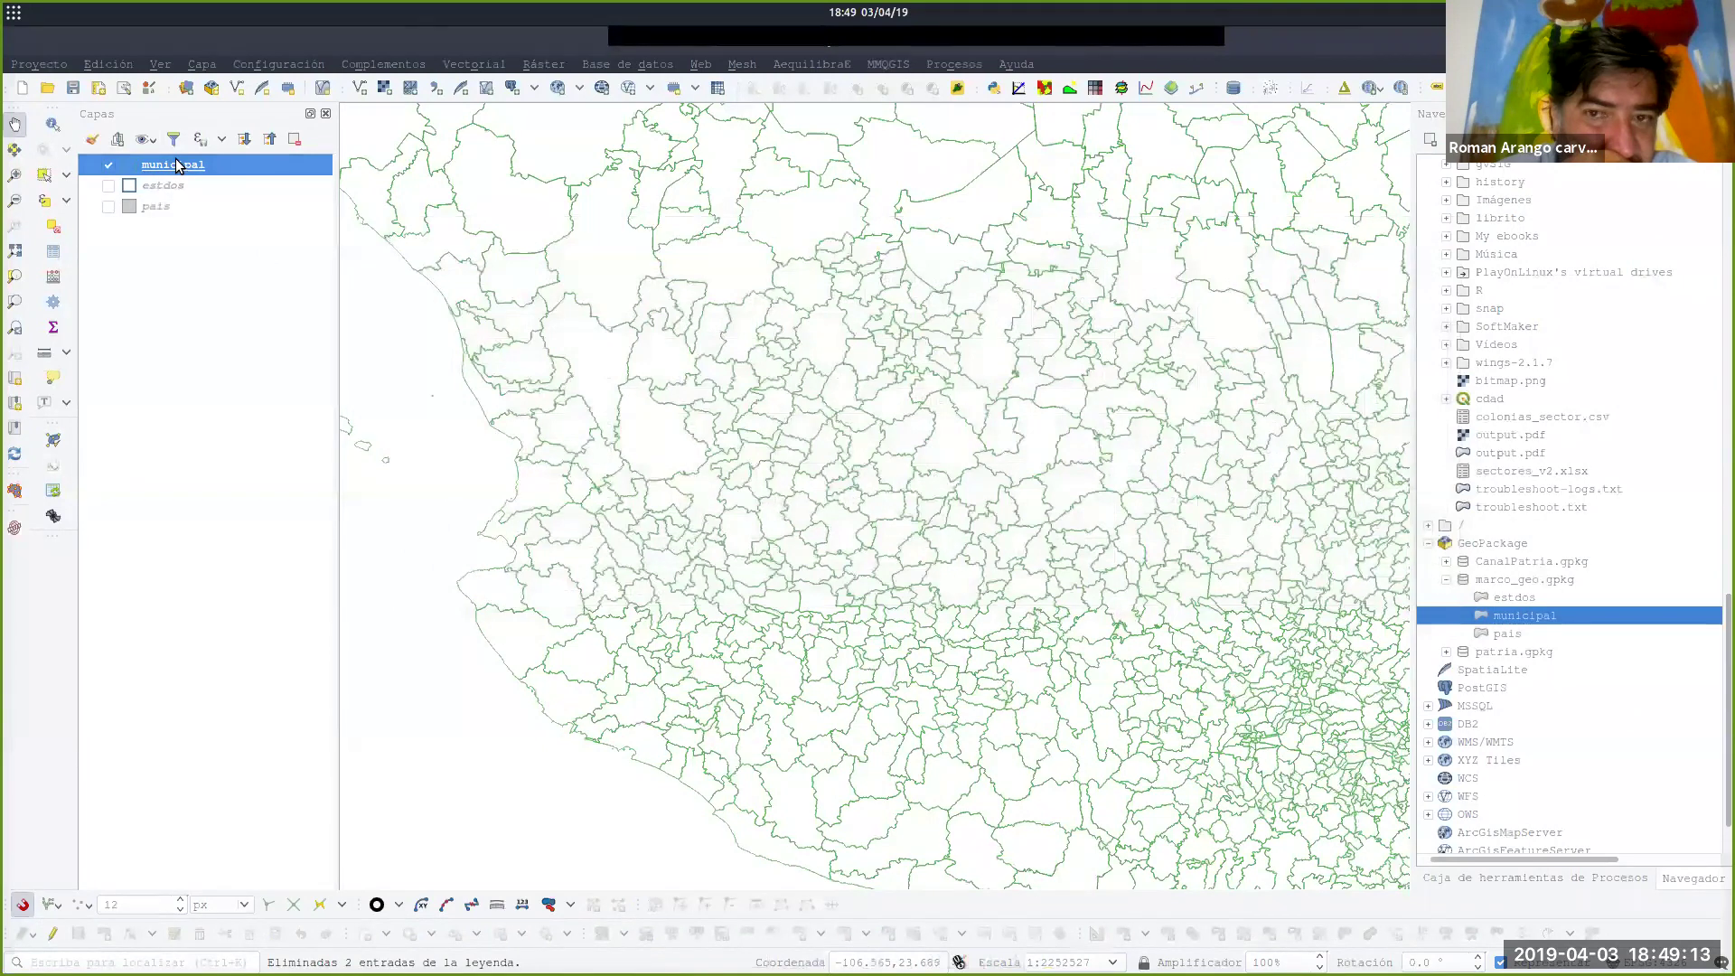
Switch the municipal layer's symbology to Categorizado using the digitos-Edo column.
double_click(177, 165)
left_click(513, 211)
left_click(517, 213)
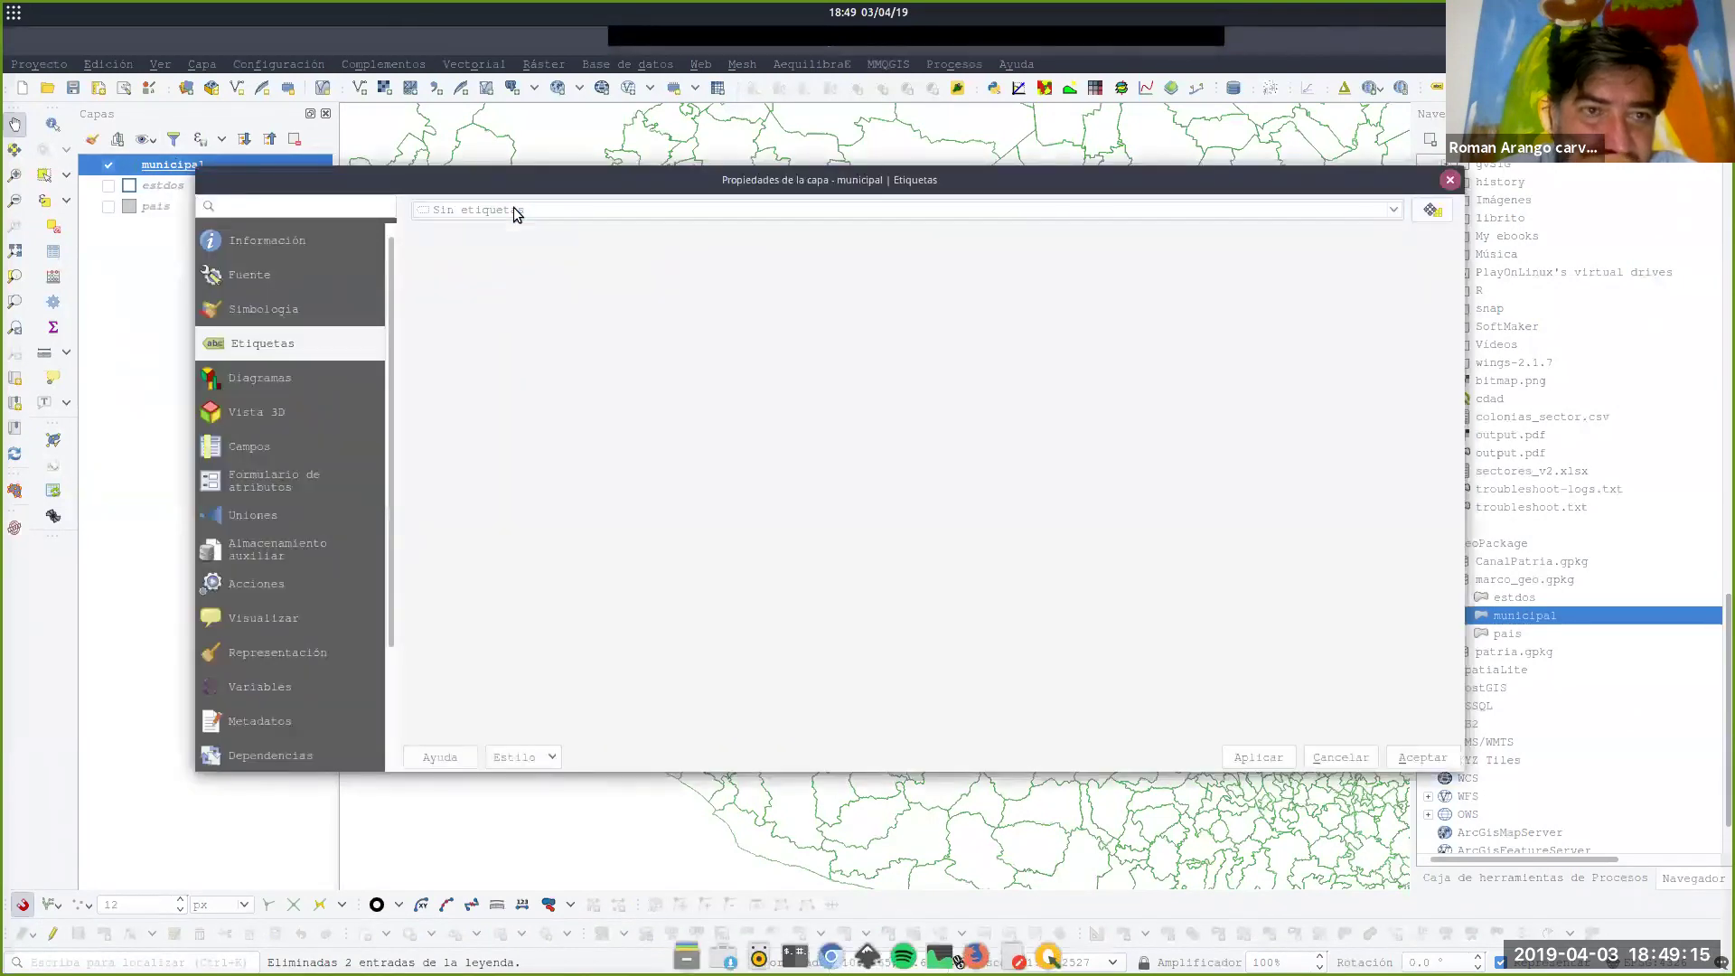
left_click(286, 315)
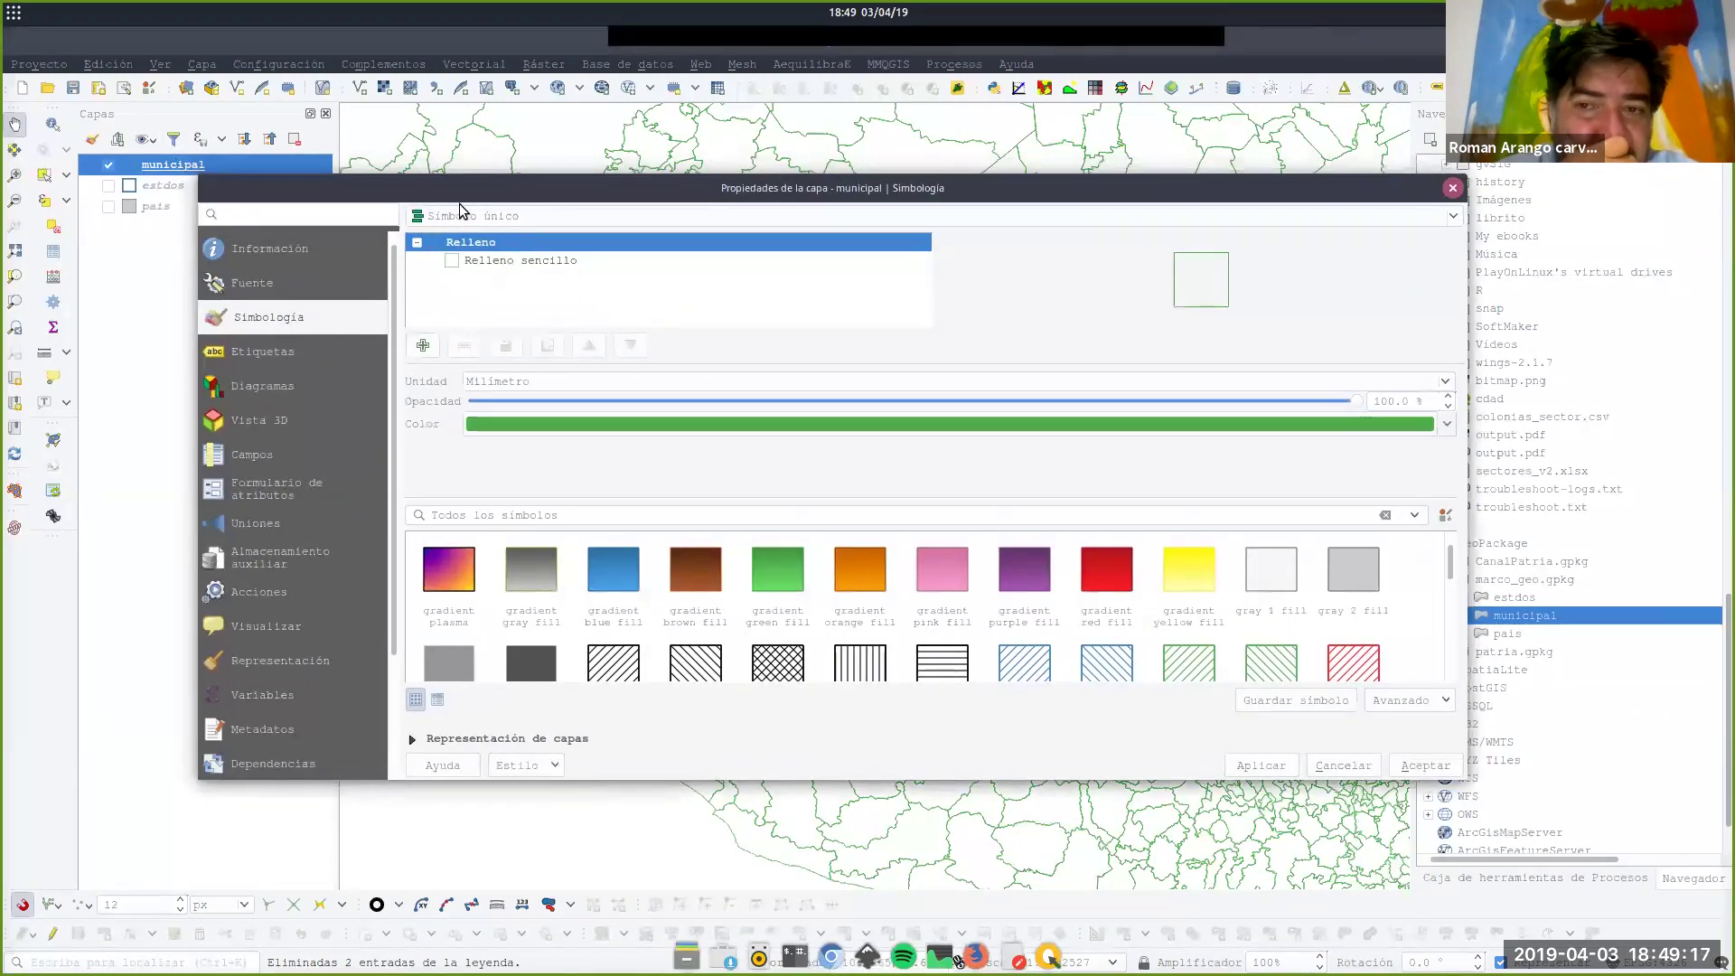
left_click(460, 216)
left_click(461, 251)
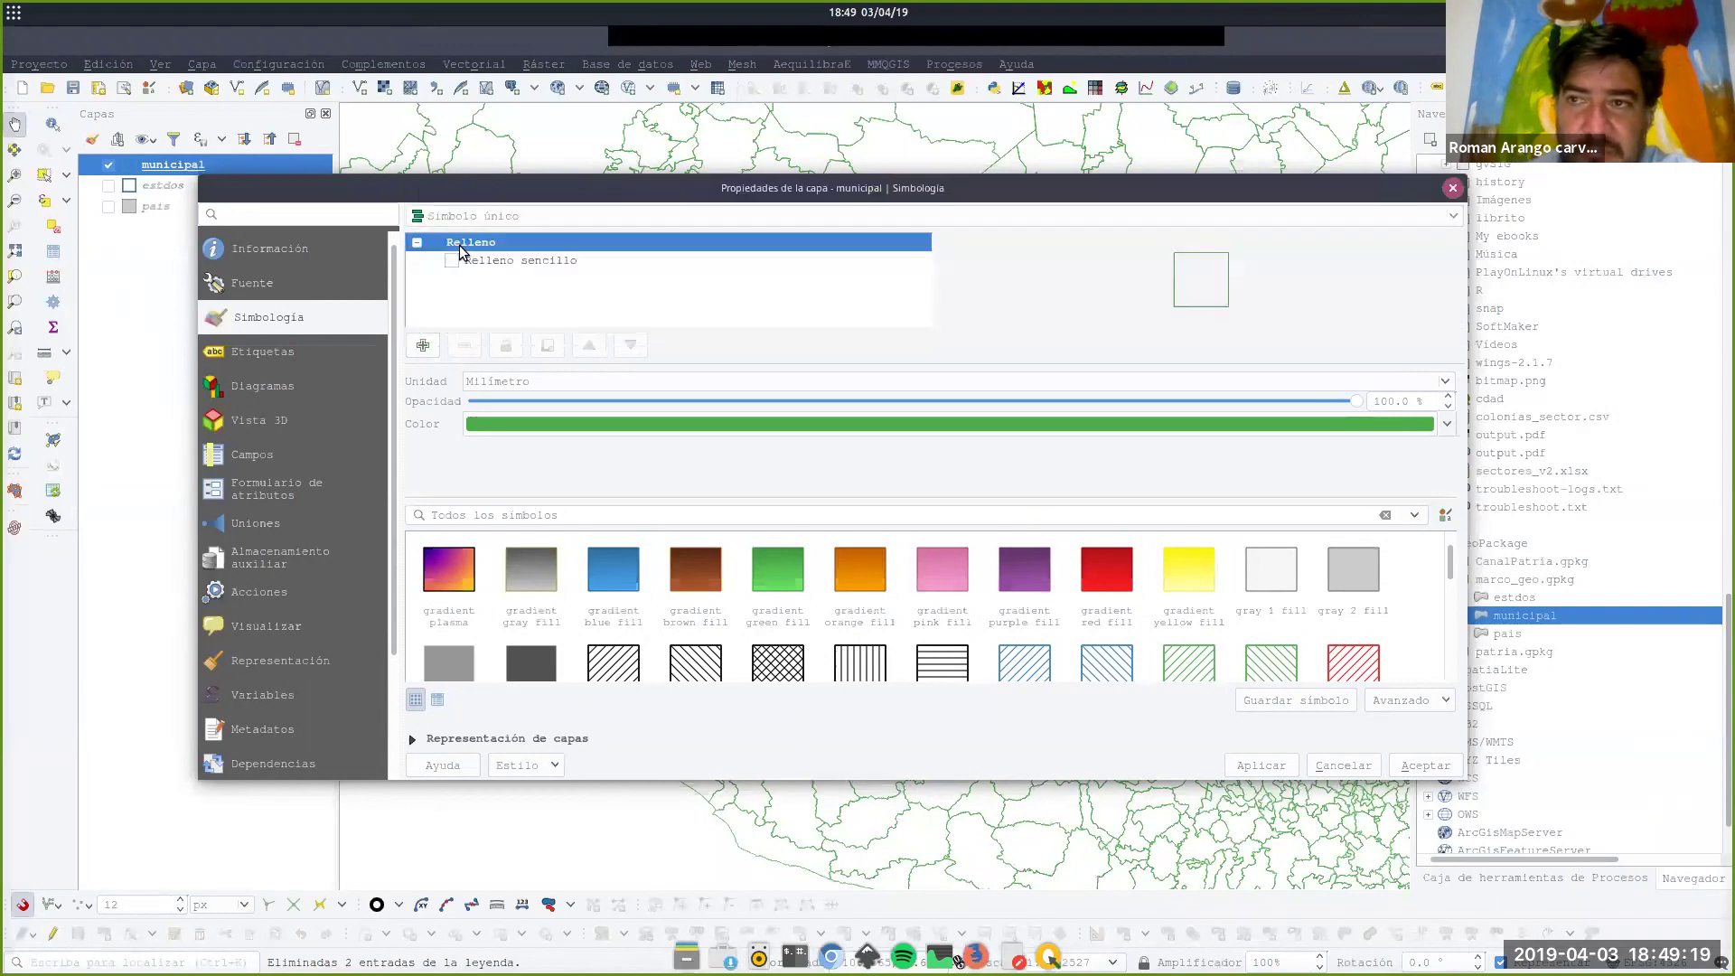
left_click(1422, 246)
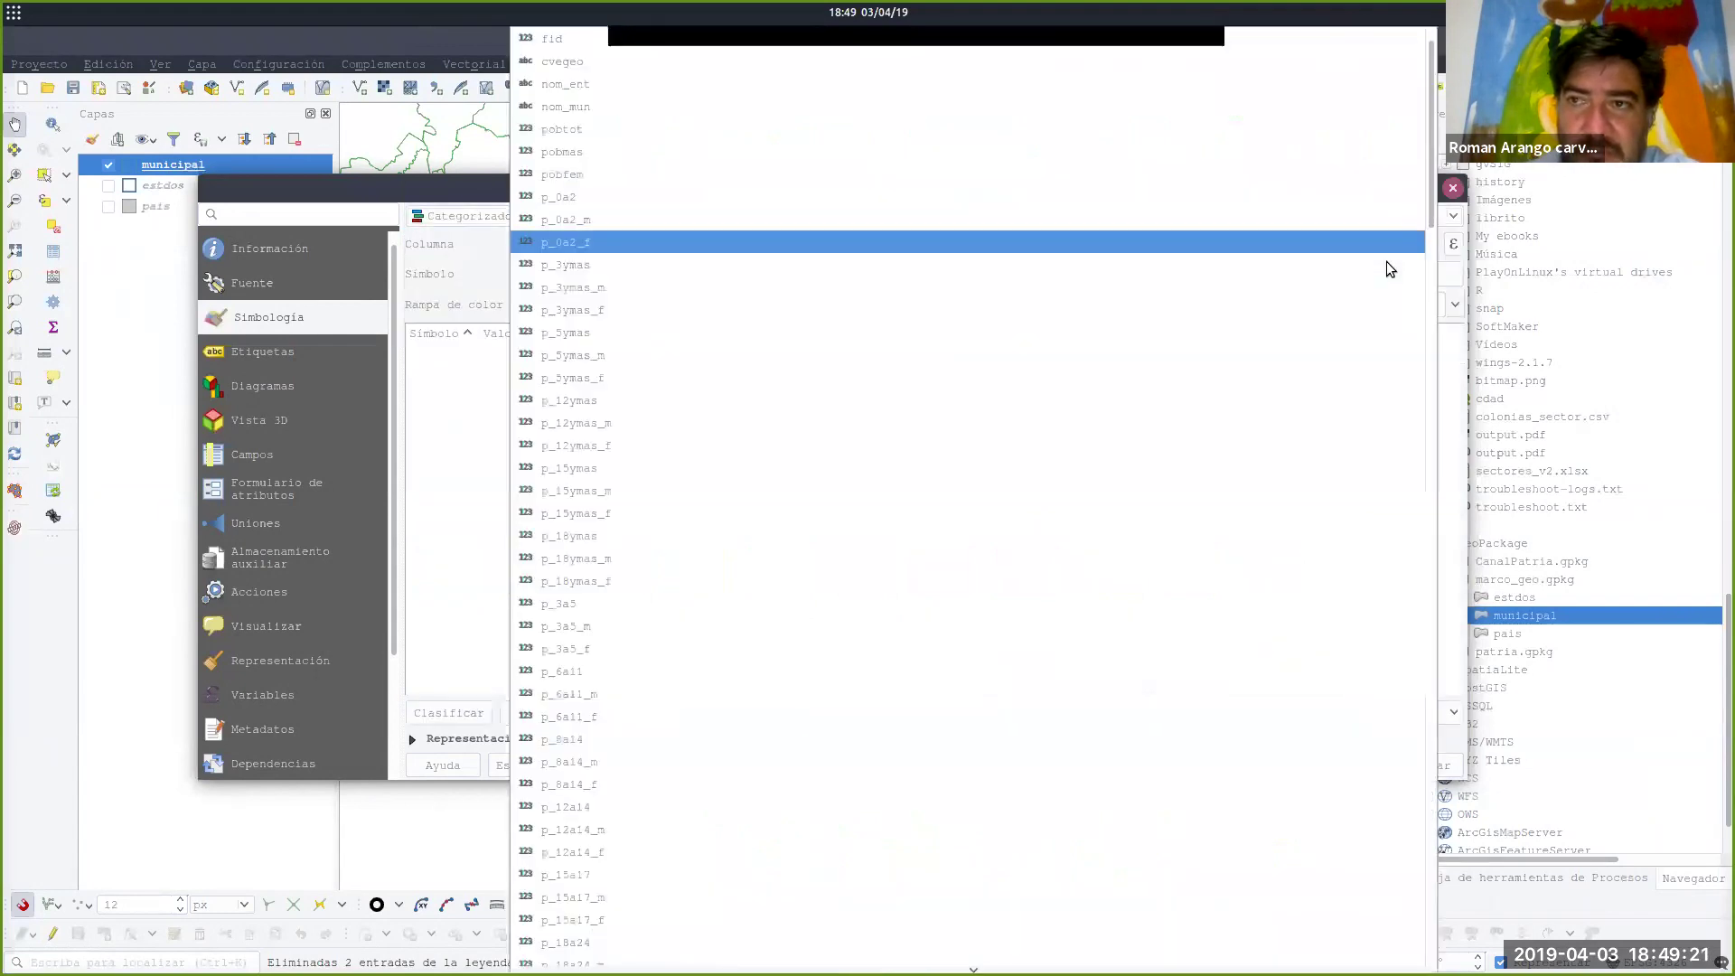
scroll(796, 741, "down", 8)
scroll(736, 827, "down", 15)
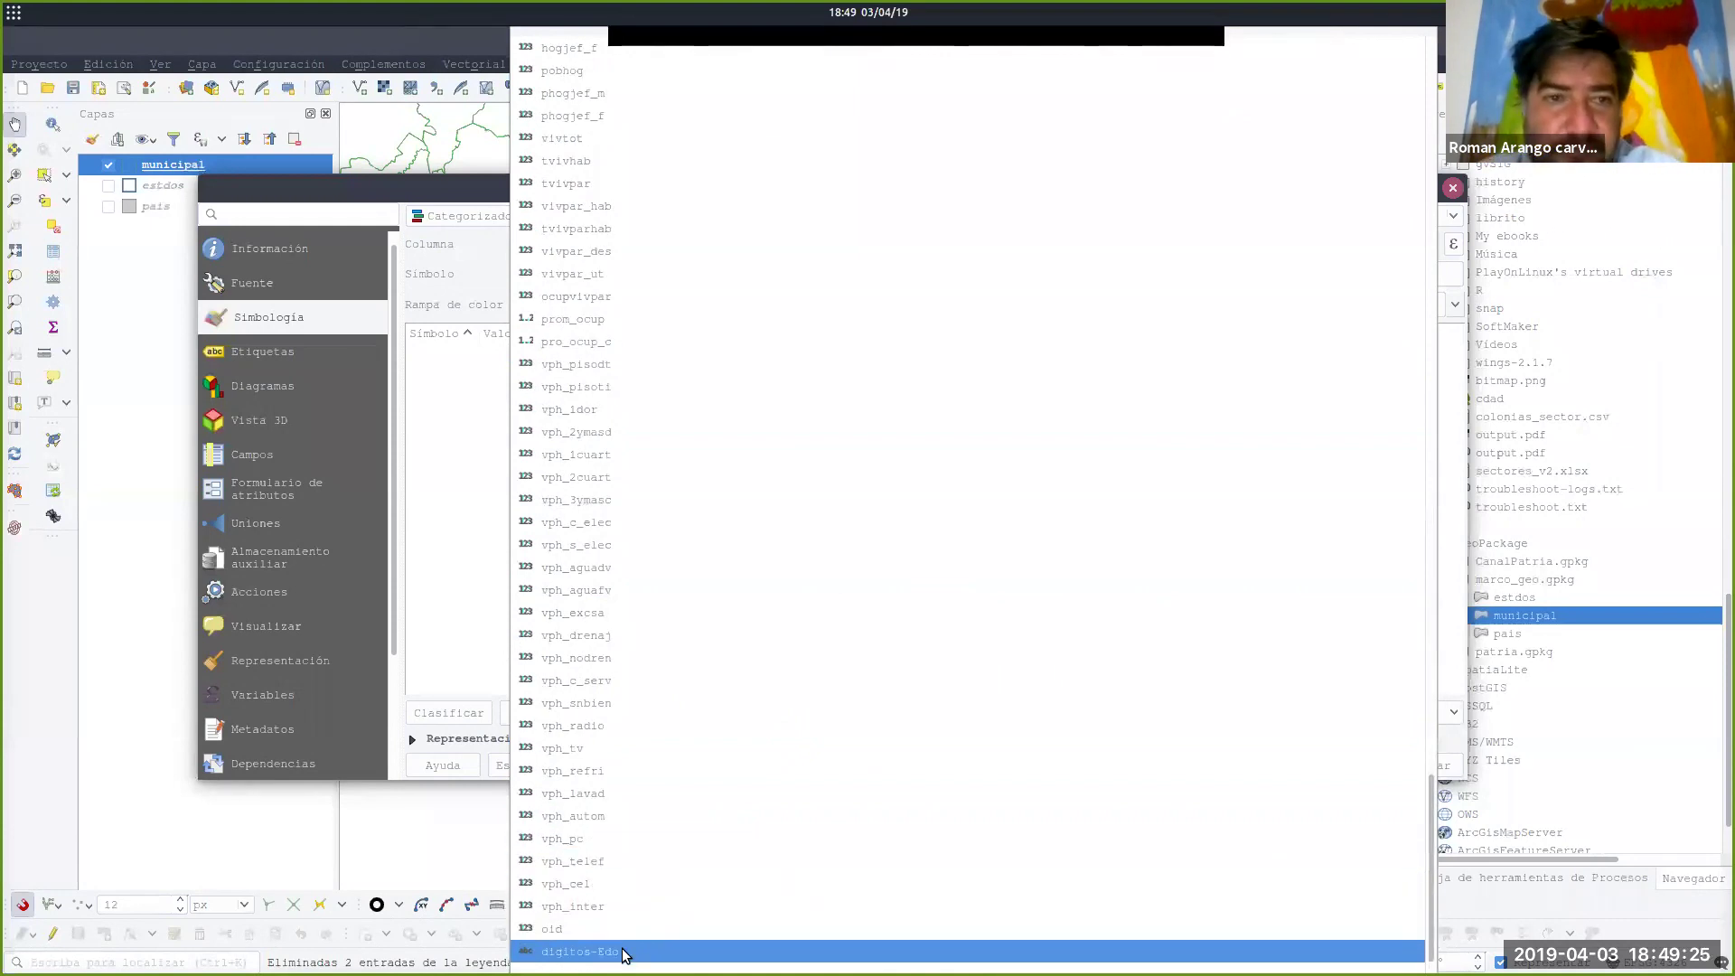
left_click(622, 953)
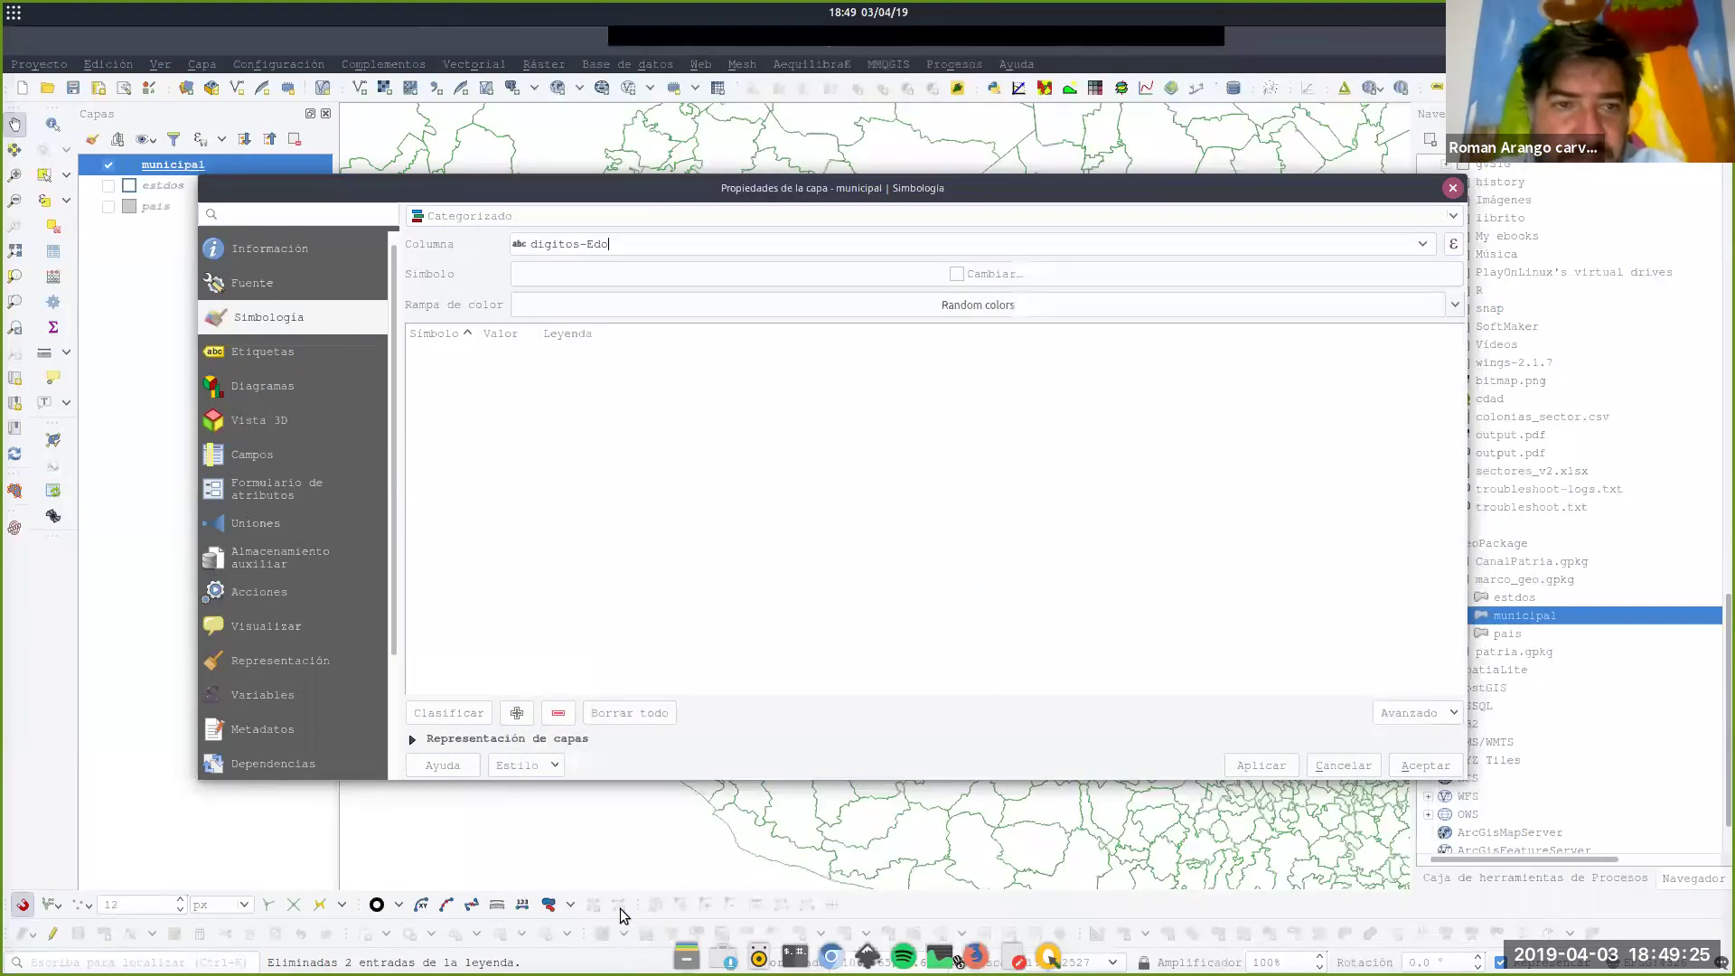
Classify the municipal layer by all digitos-Edo values and apply the categories.
left_click(469, 714)
scroll(886, 538, "down", 5)
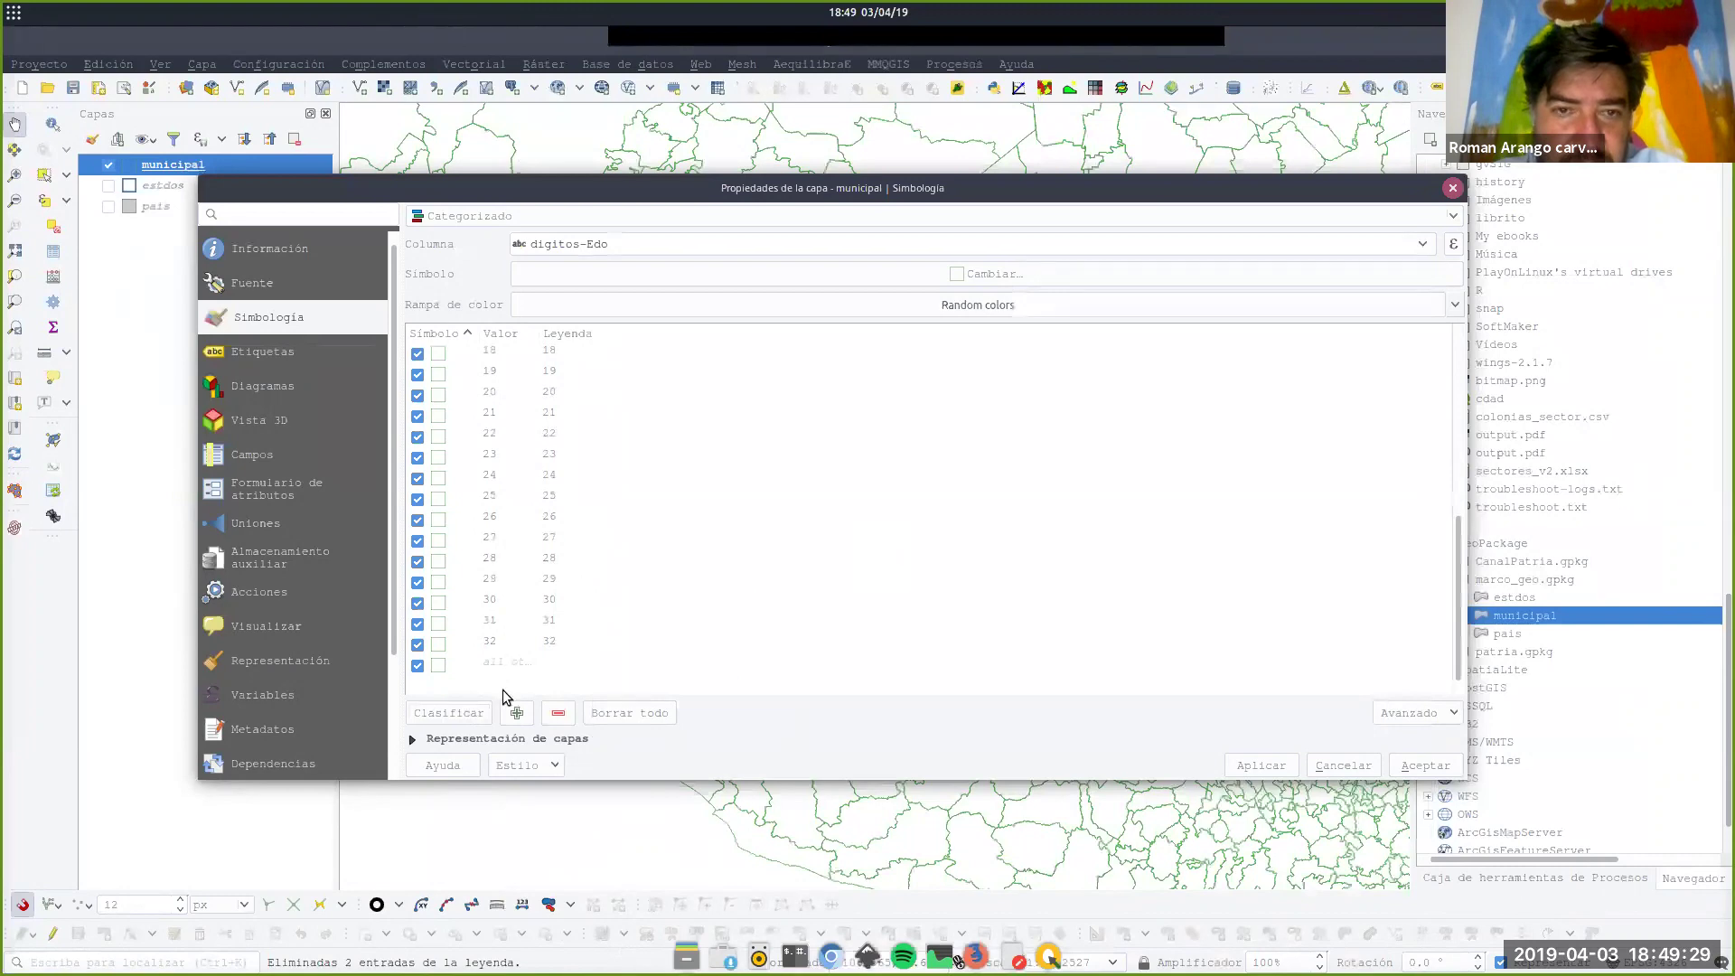
left_click(1245, 770)
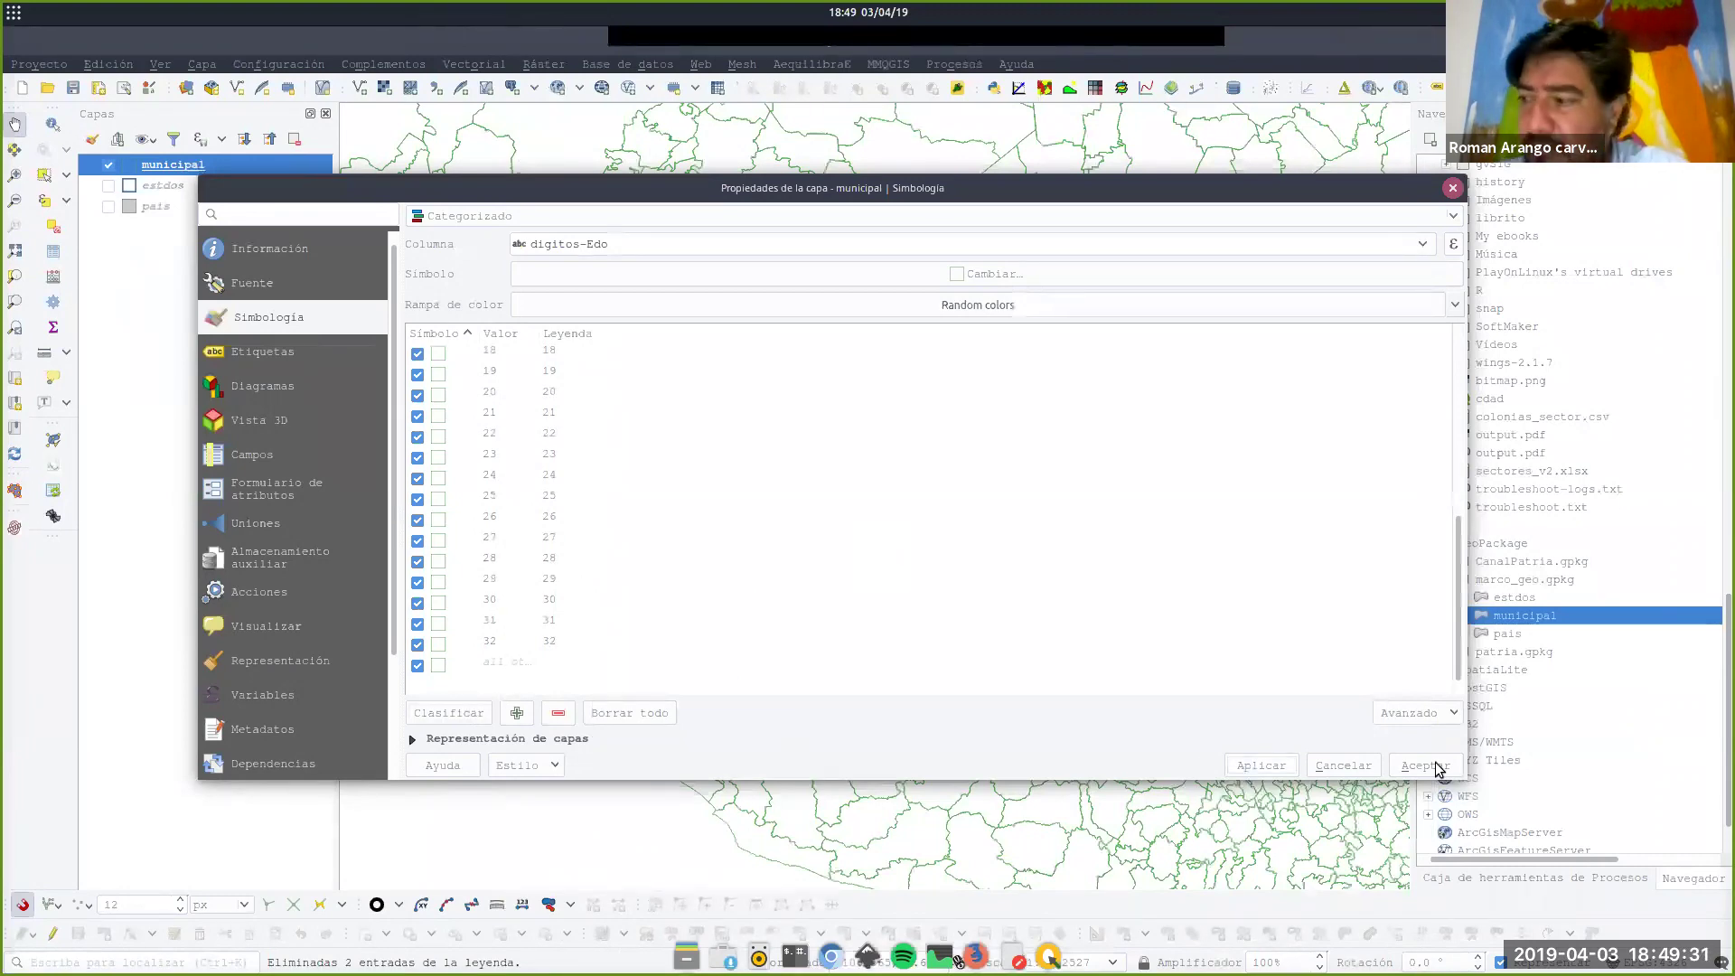
Set the categories' symbol to gray 2 fill, keeping the Random colors ramp, and accept the municipal layer's properties.
left_click(1012, 268)
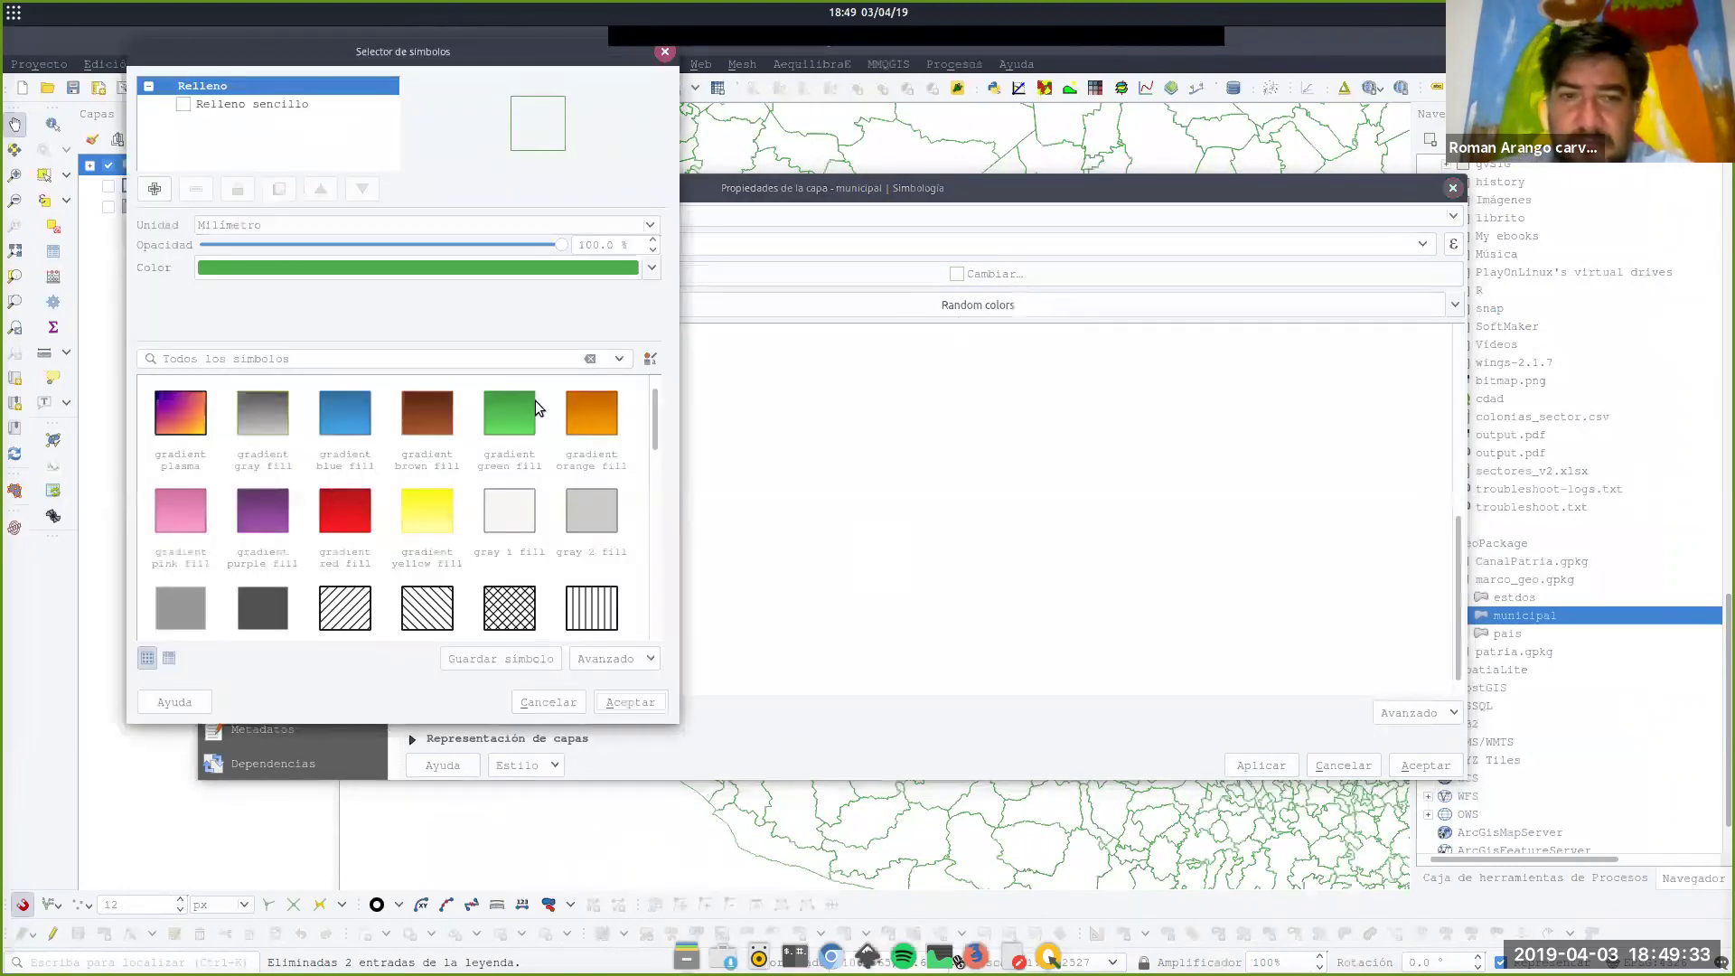
left_click(588, 512)
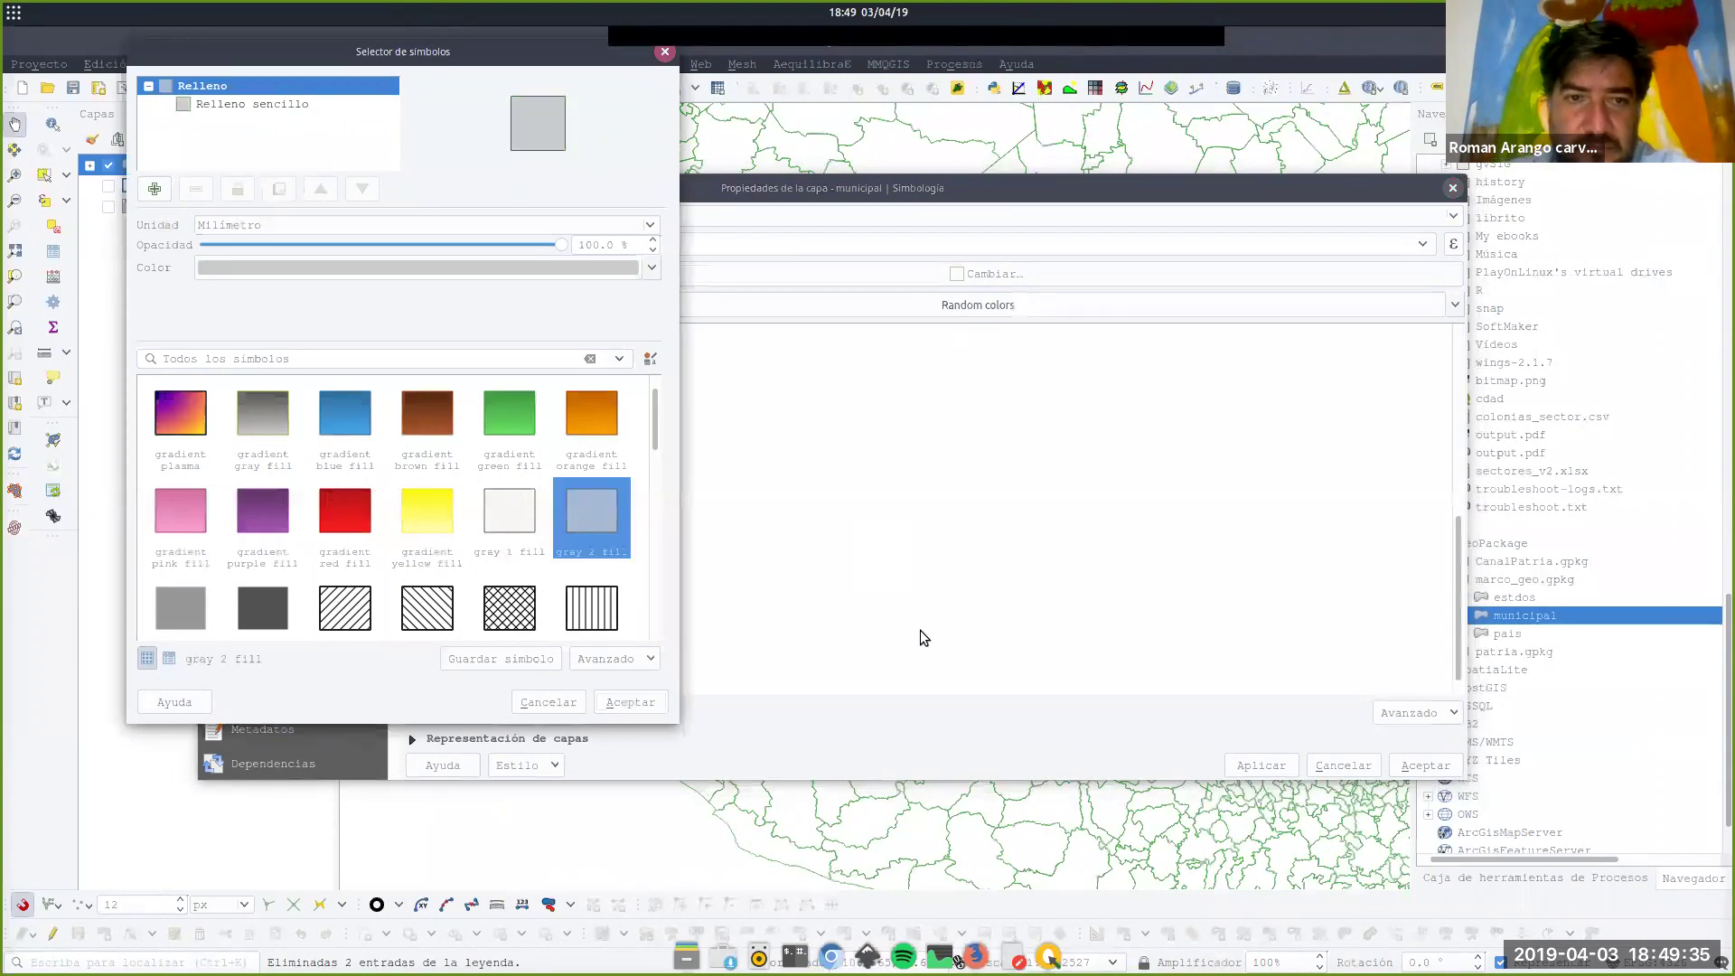
left_click(651, 702)
left_click(956, 304)
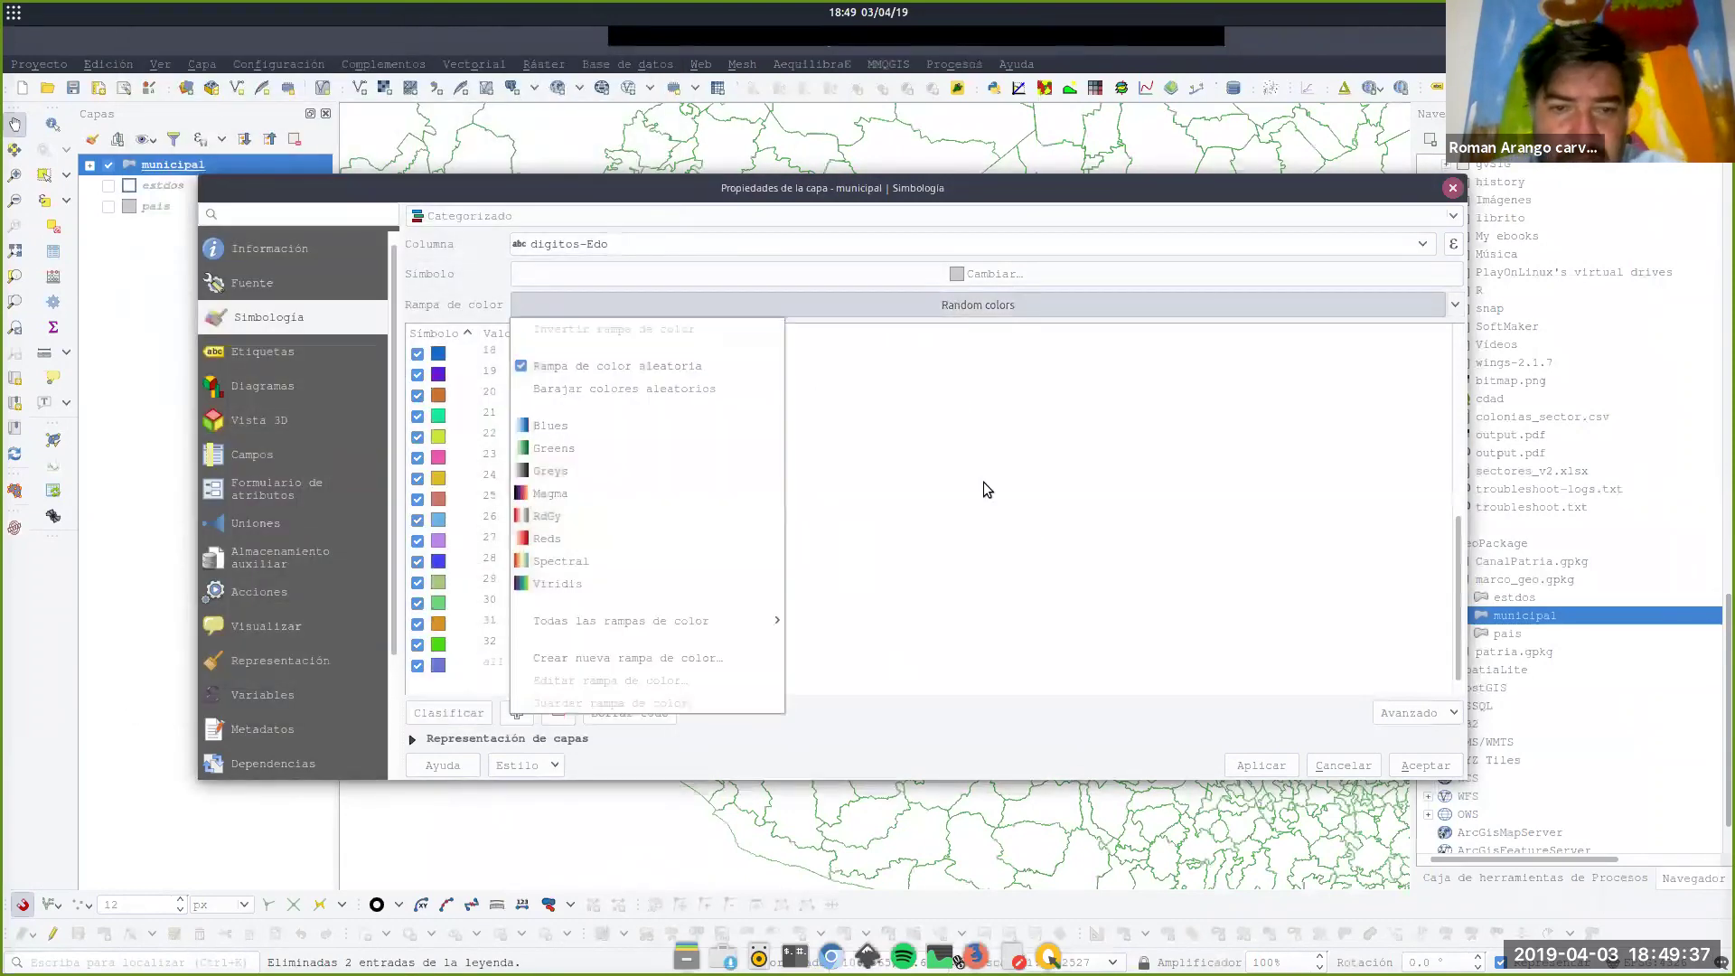
left_click(984, 481)
left_click(1419, 765)
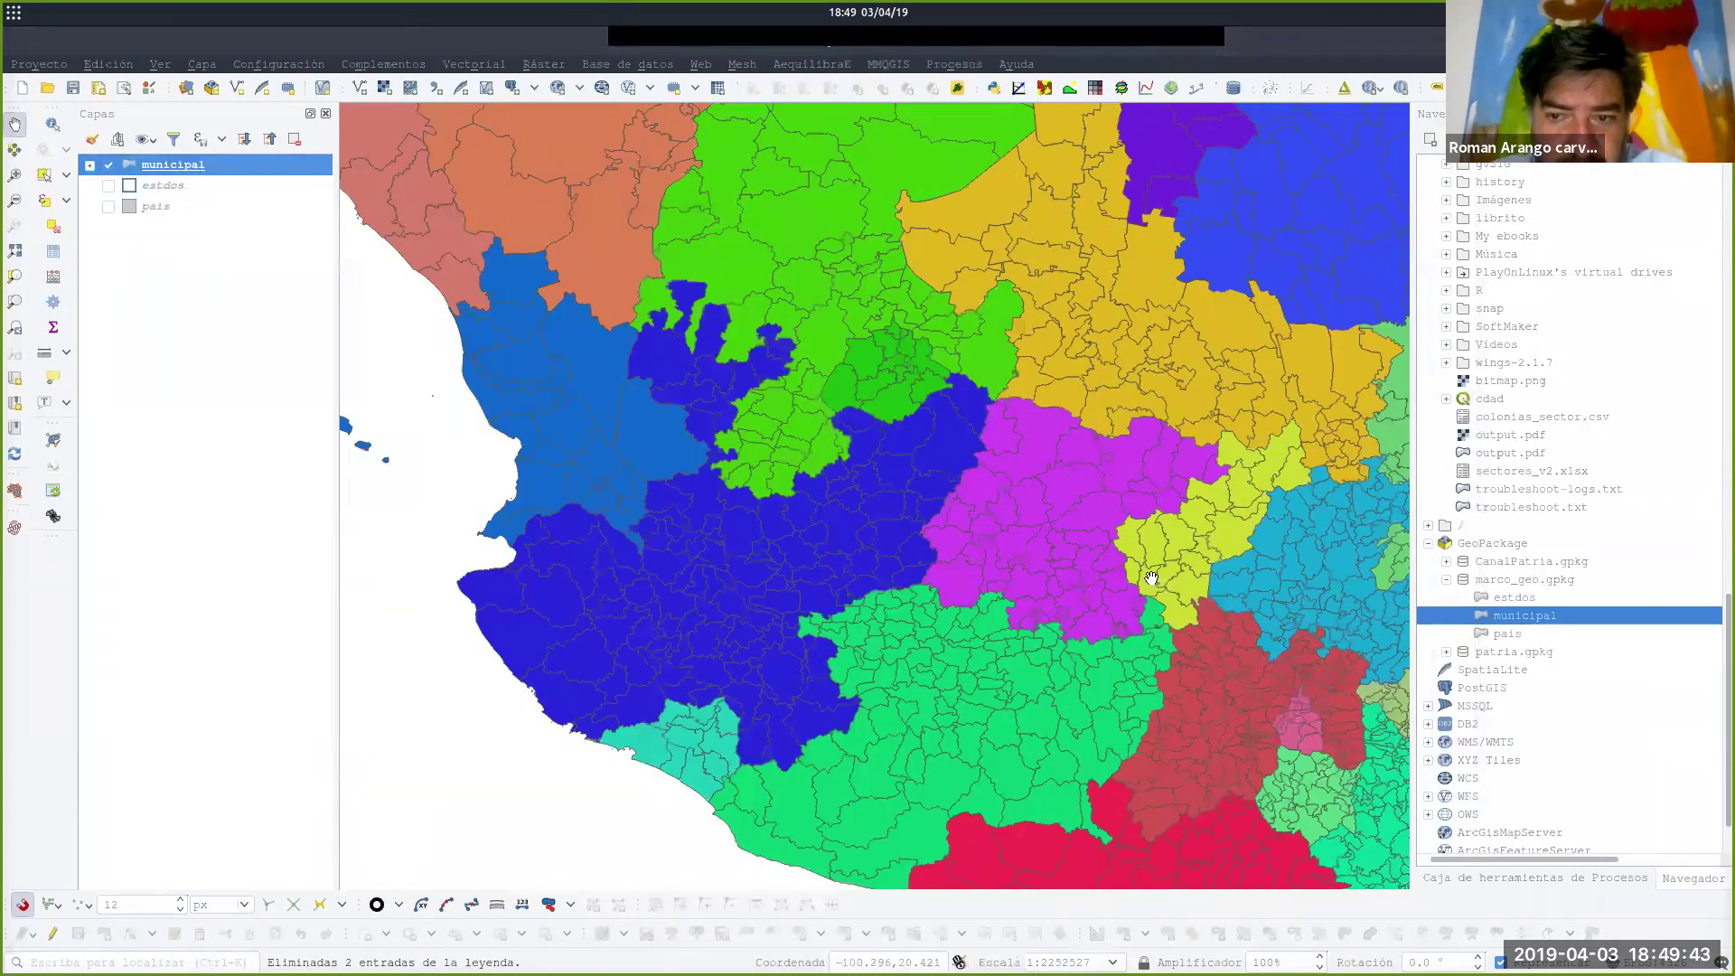
Examine the state colouring across the municipal map, and review the forum questions in the text editor before returning to QGIS.
scroll(1151, 557, "down", 1)
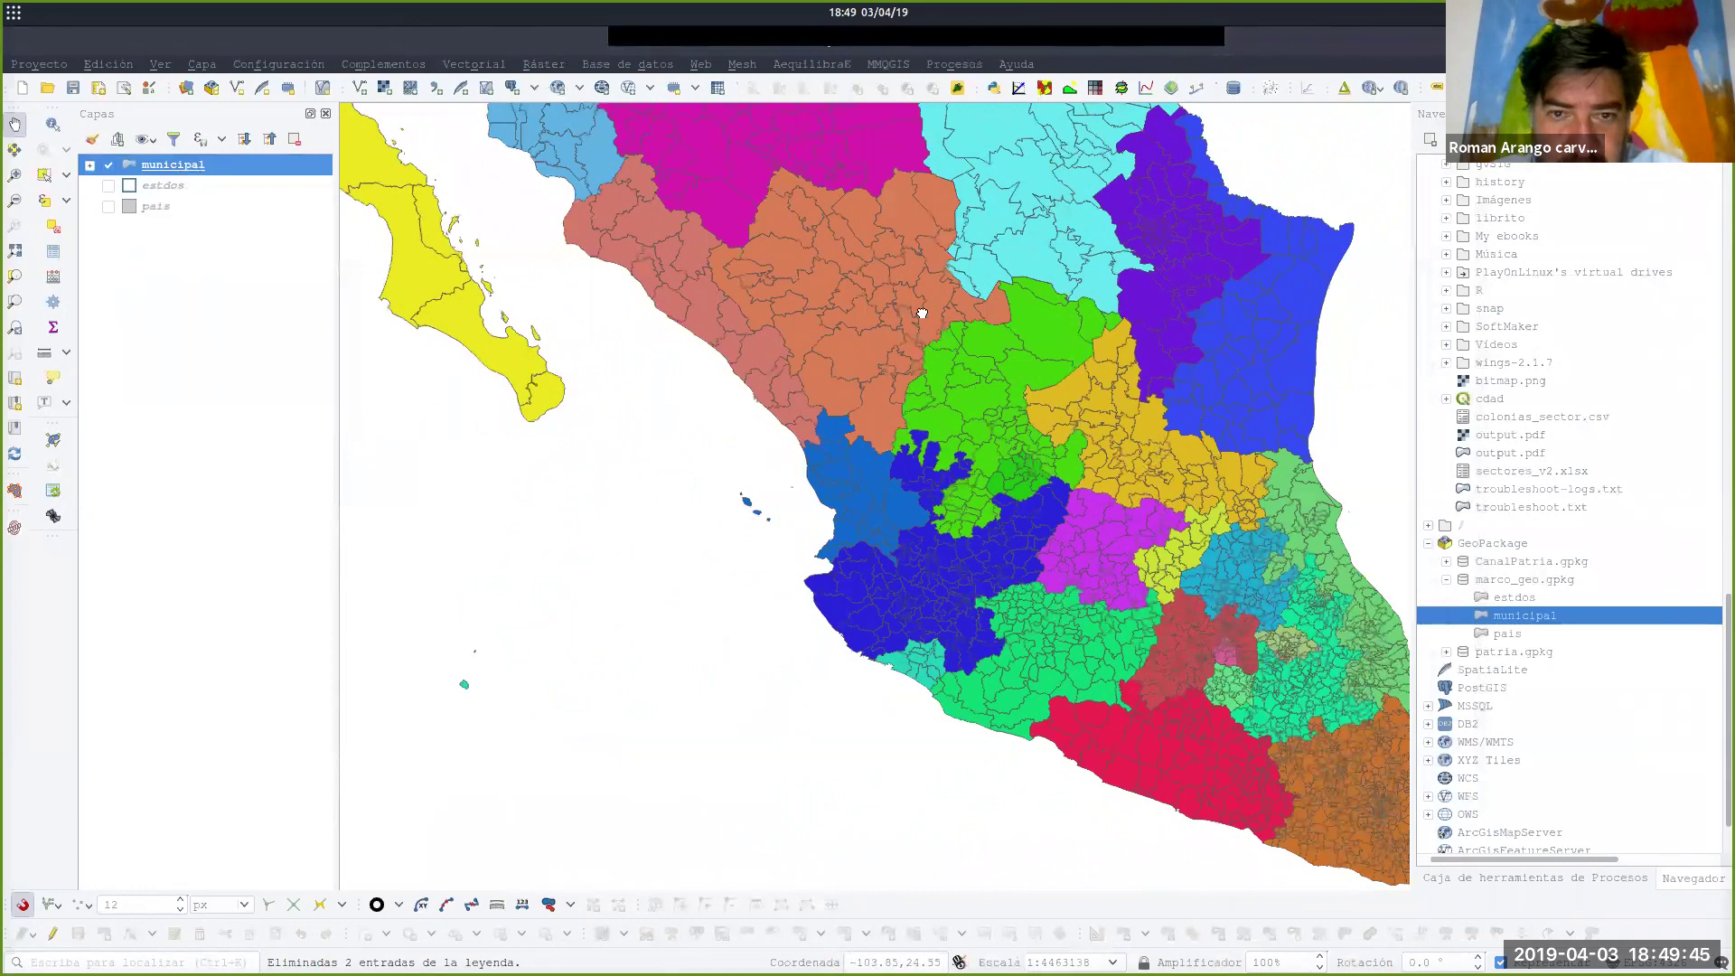
left_click_drag(922, 310, 815, 428)
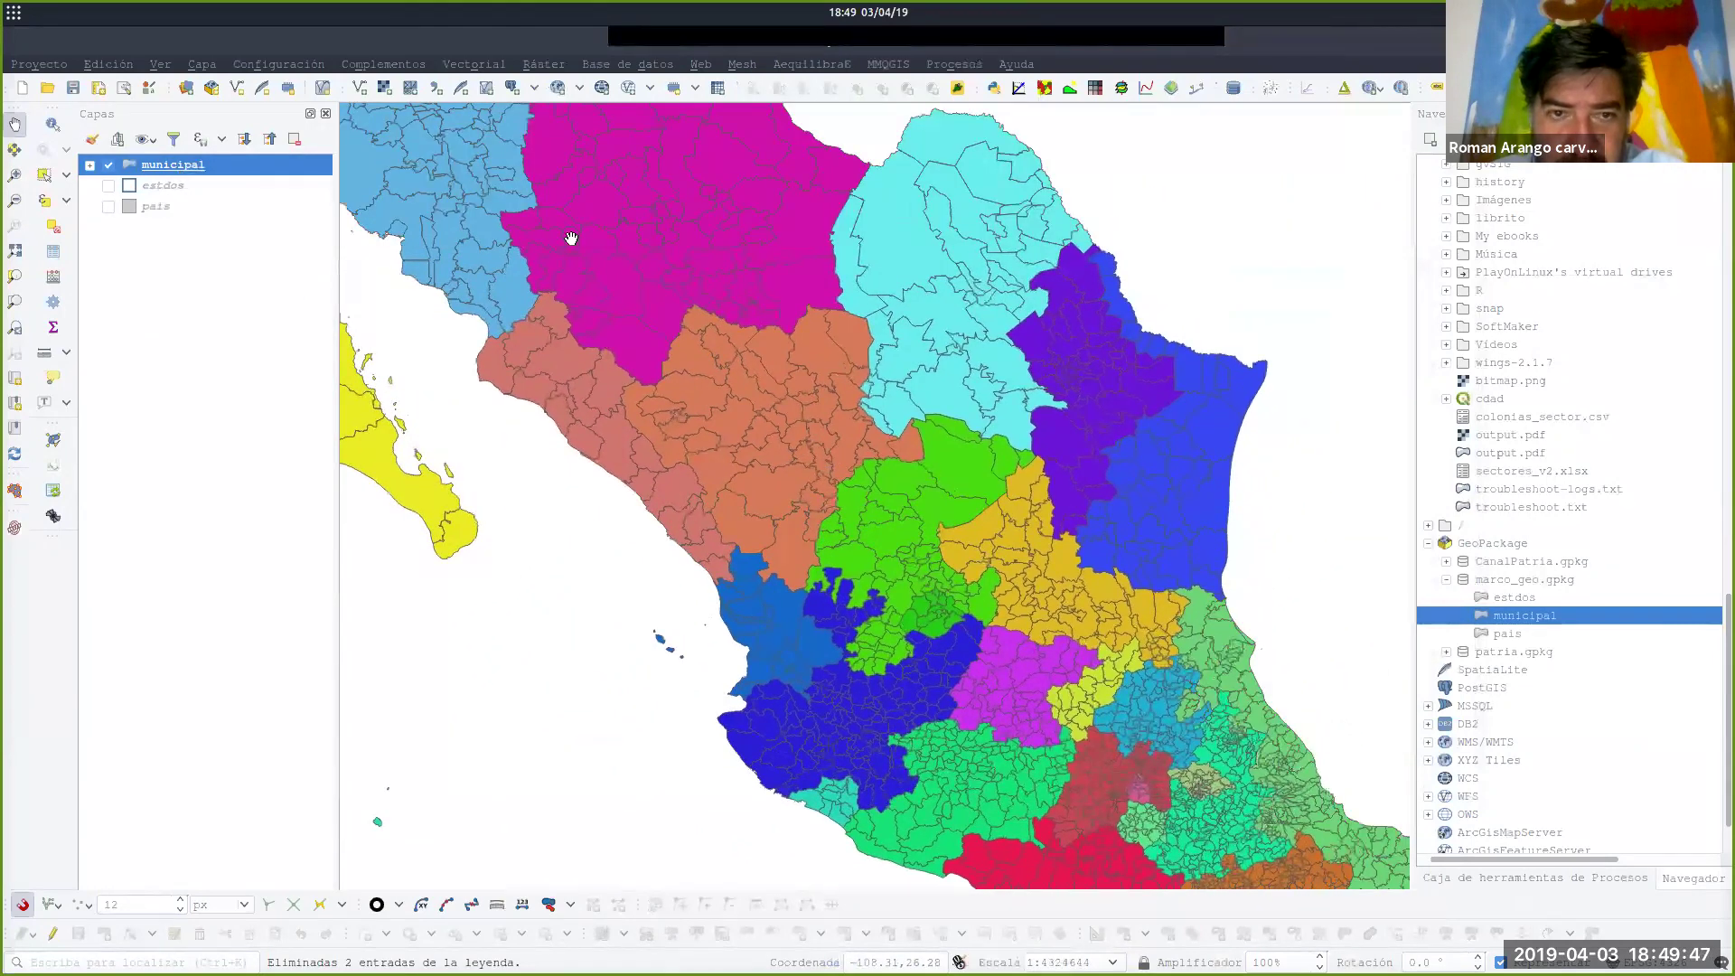
left_click_drag(601, 280, 736, 416)
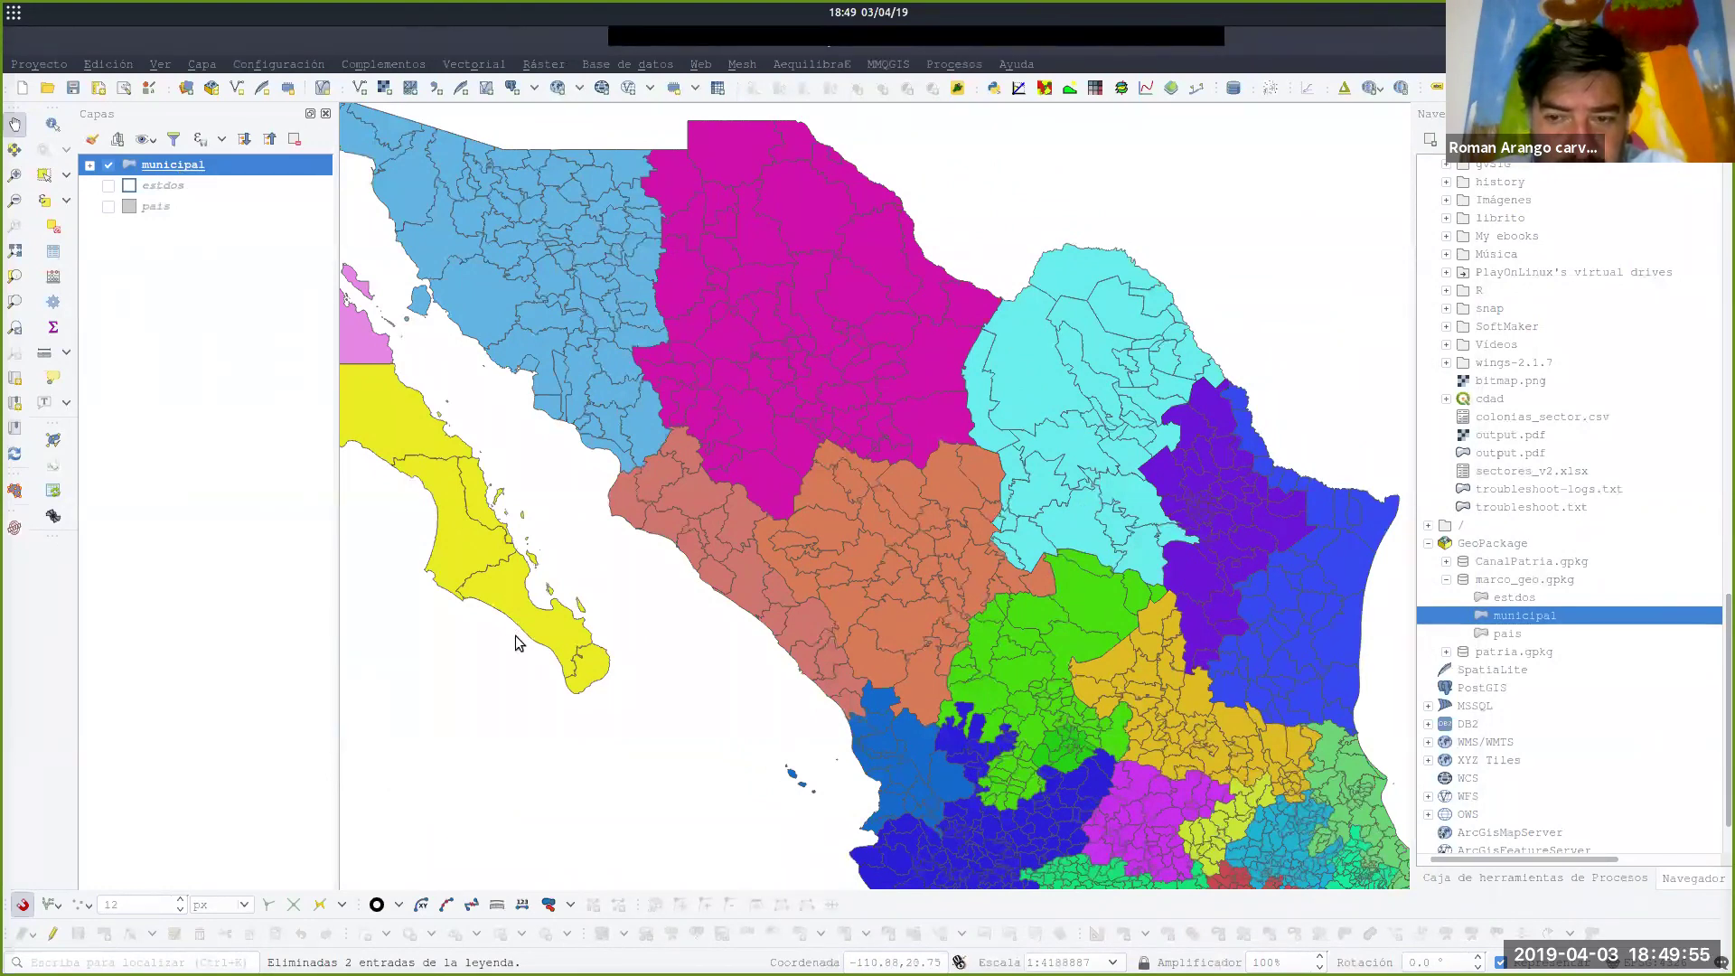
key("alt+Tab")
left_click(819, 523)
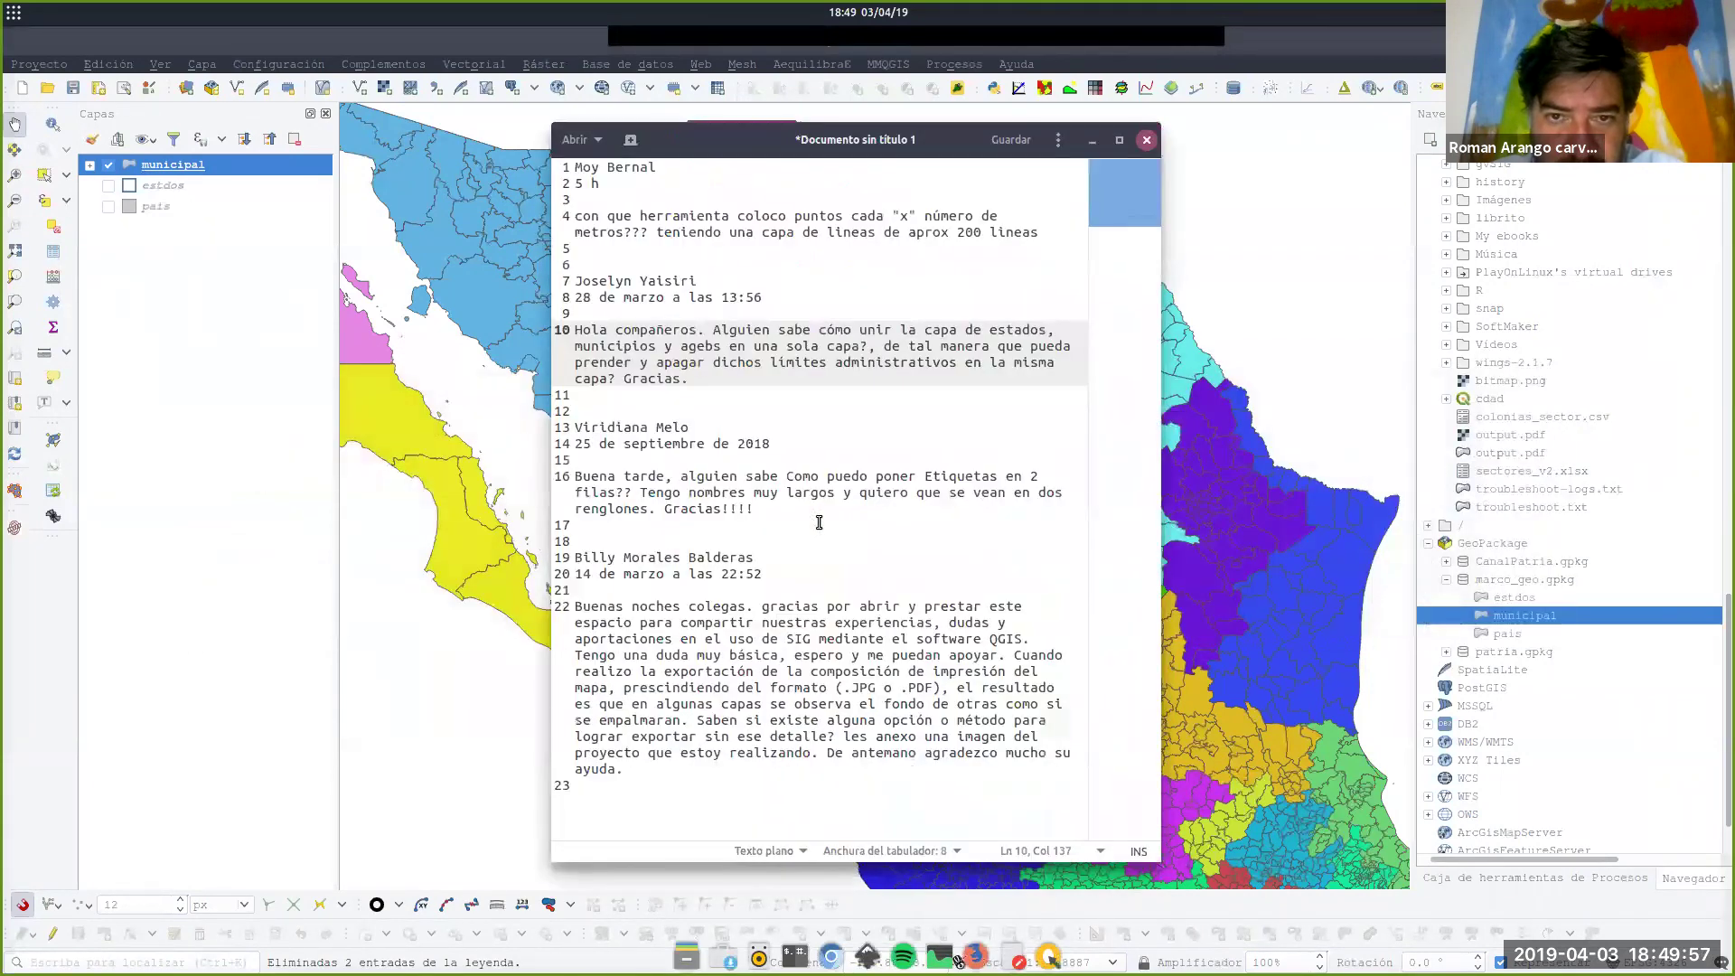
left_click(771, 403)
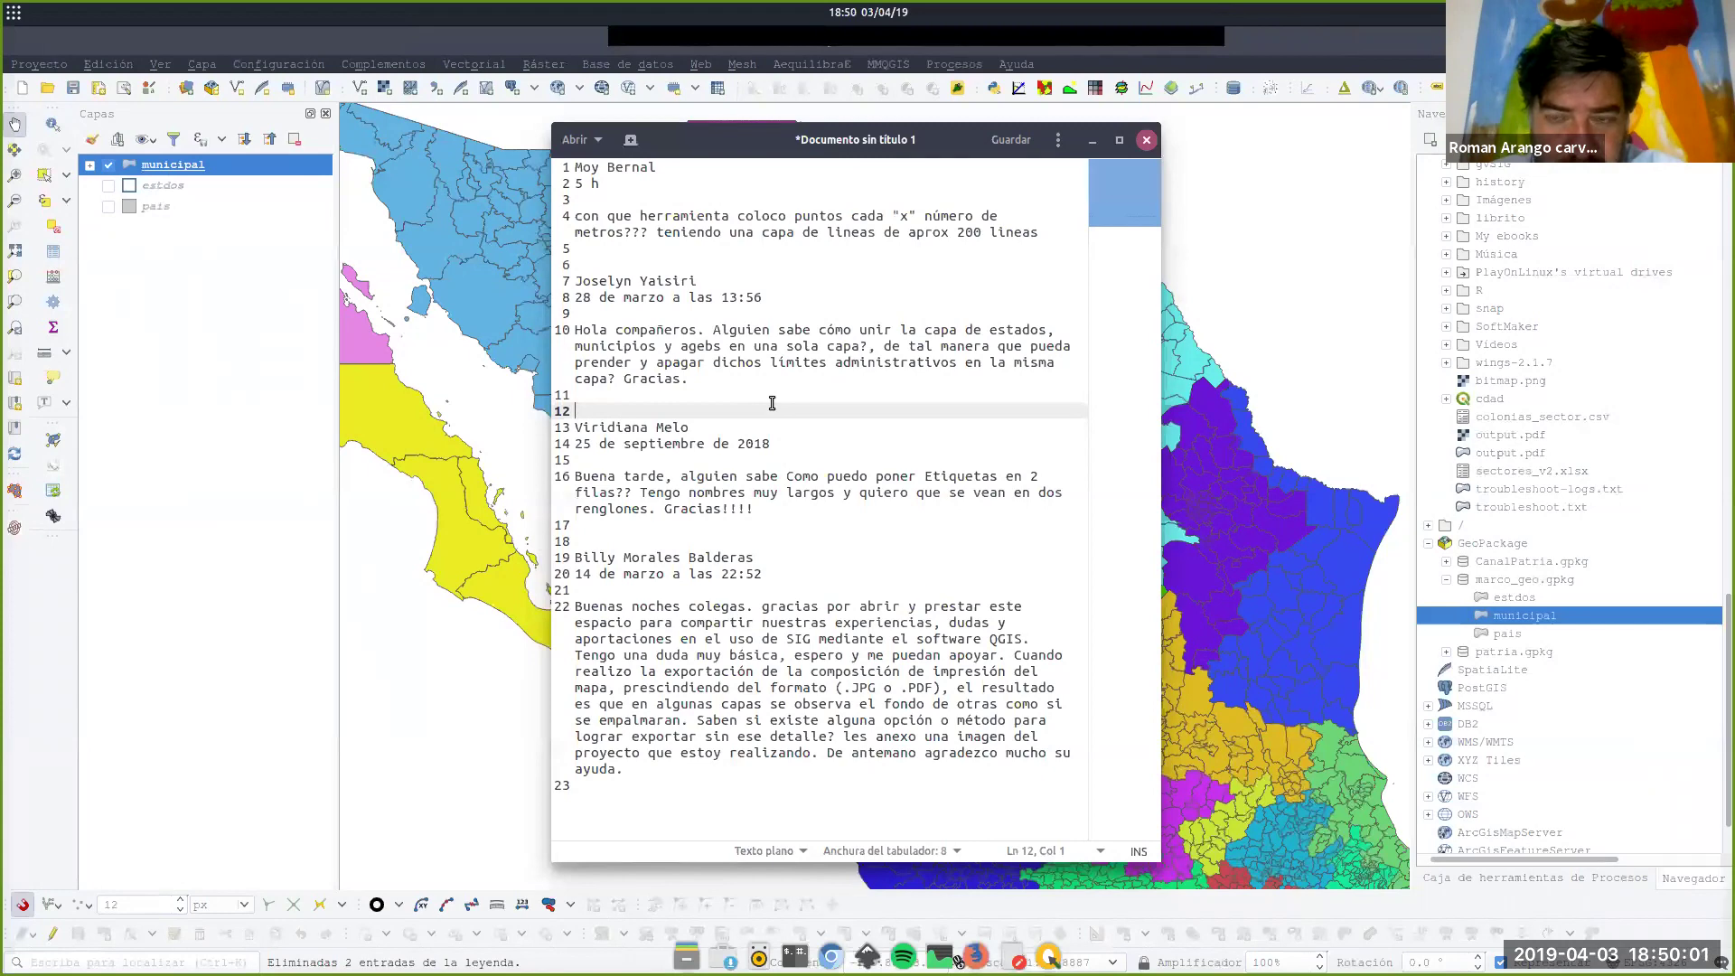
left_click_drag(750, 143, 774, 140)
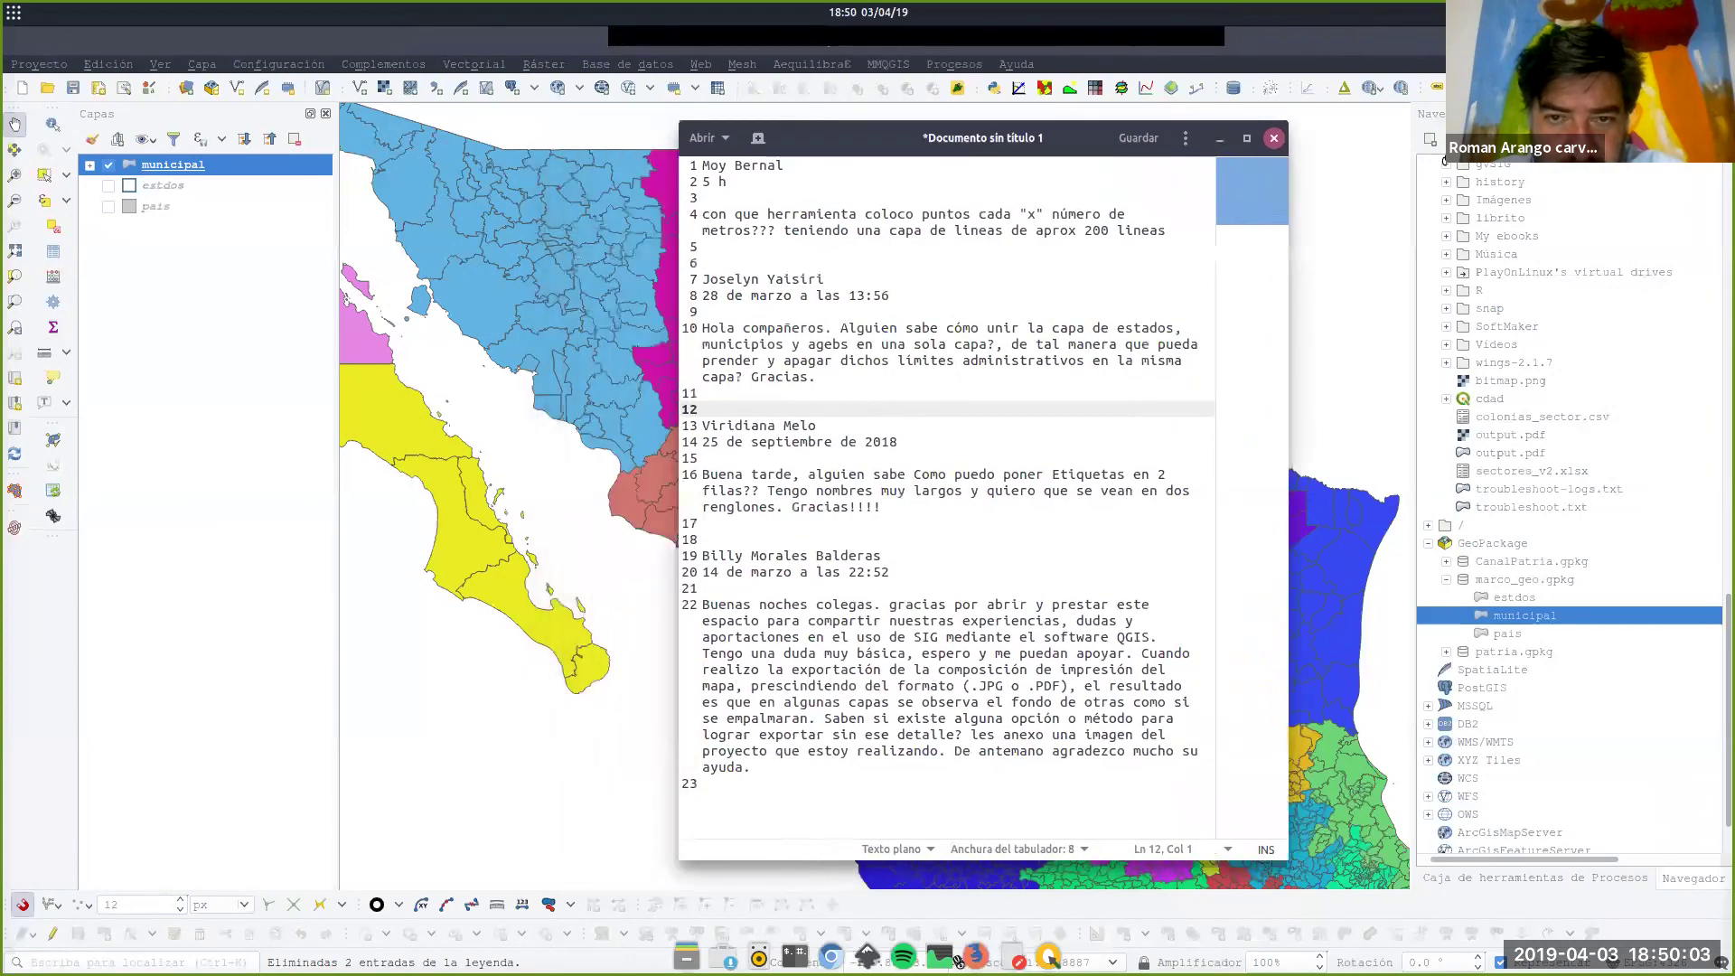
key("alt+Tab")
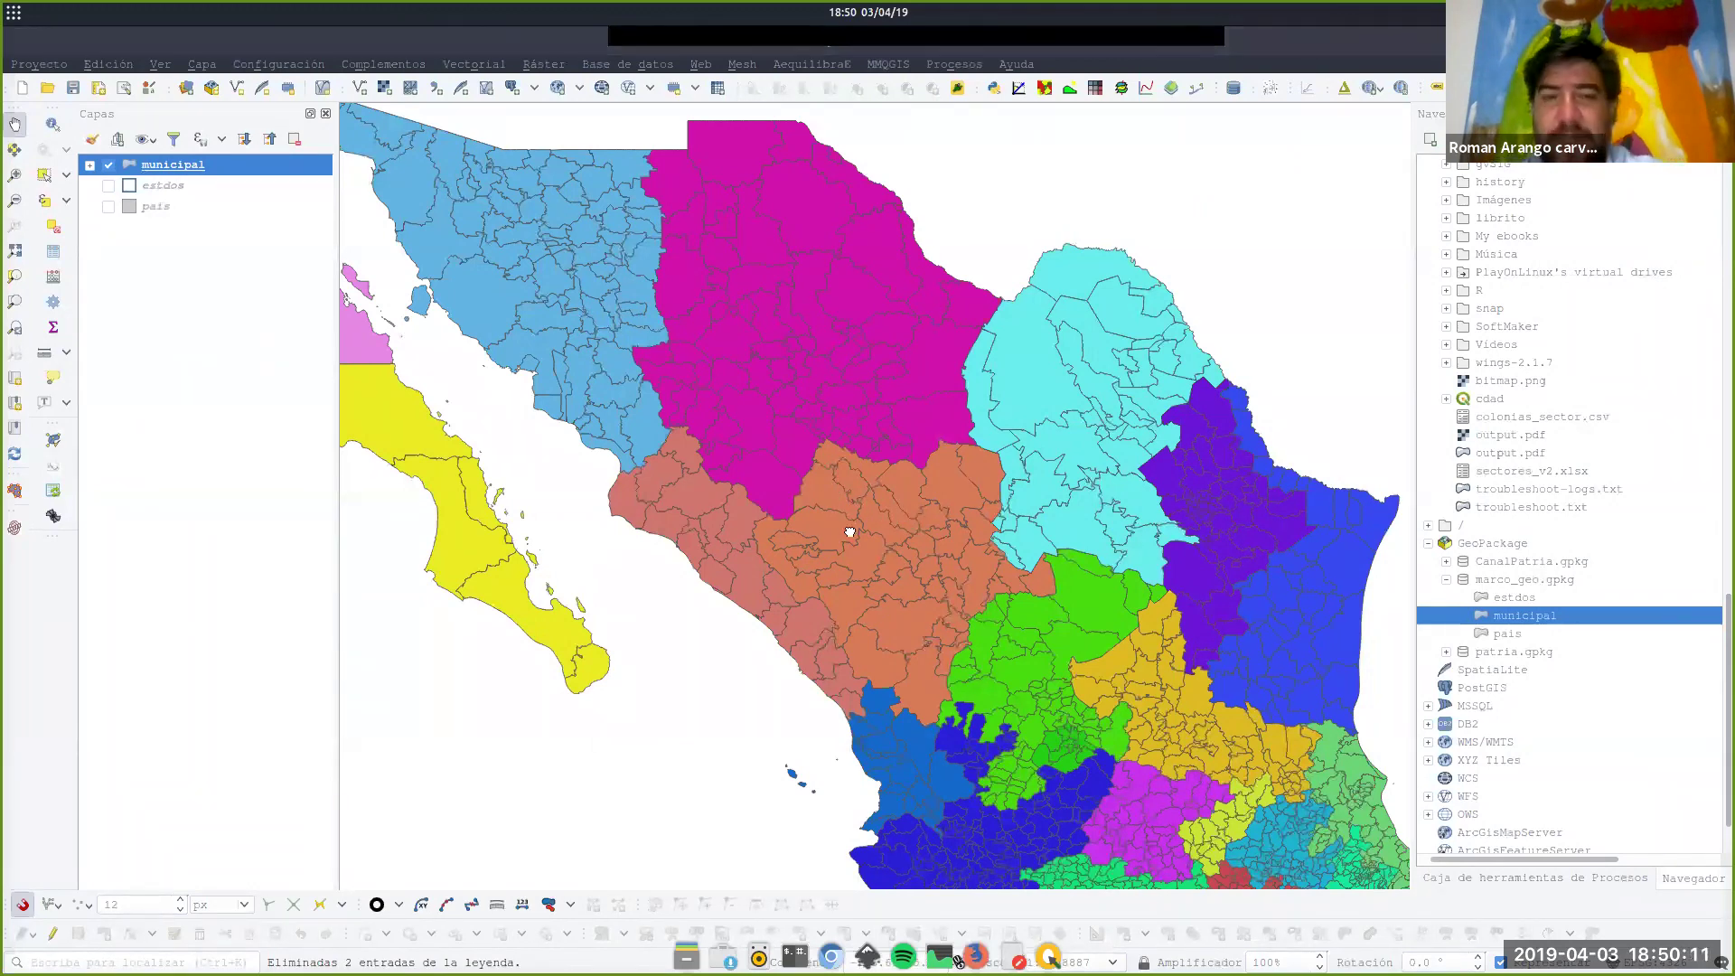
left_click_drag(824, 499, 534, 197)
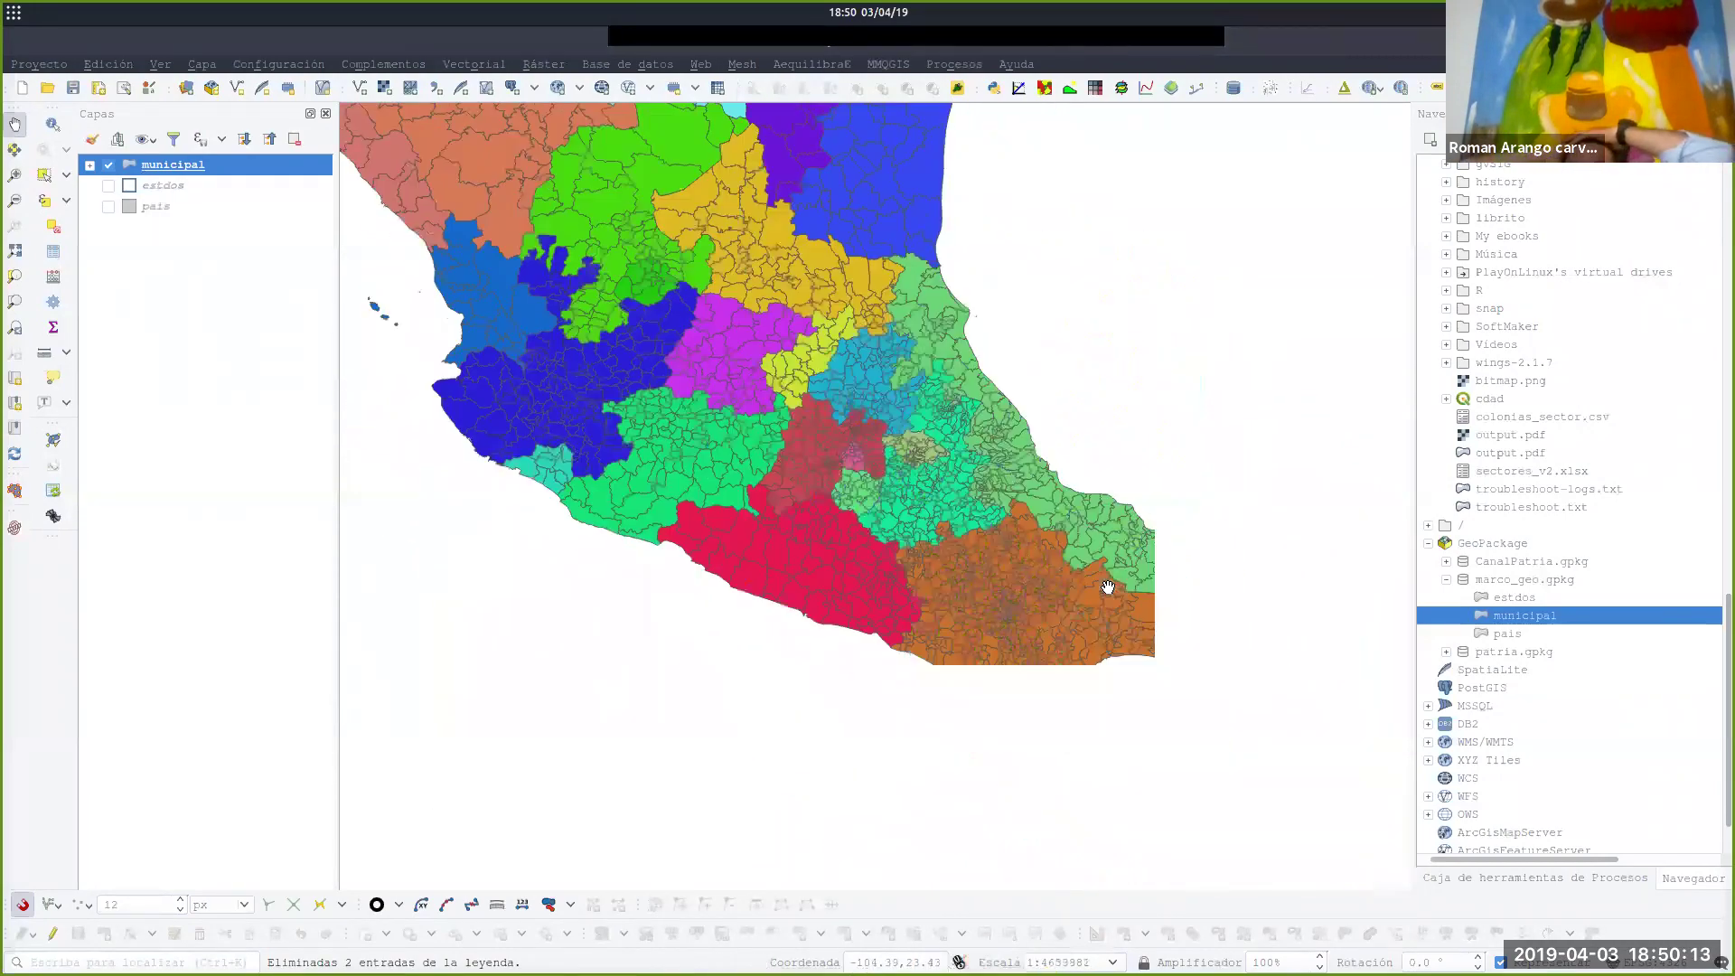
left_click_drag(506, 368, 777, 664)
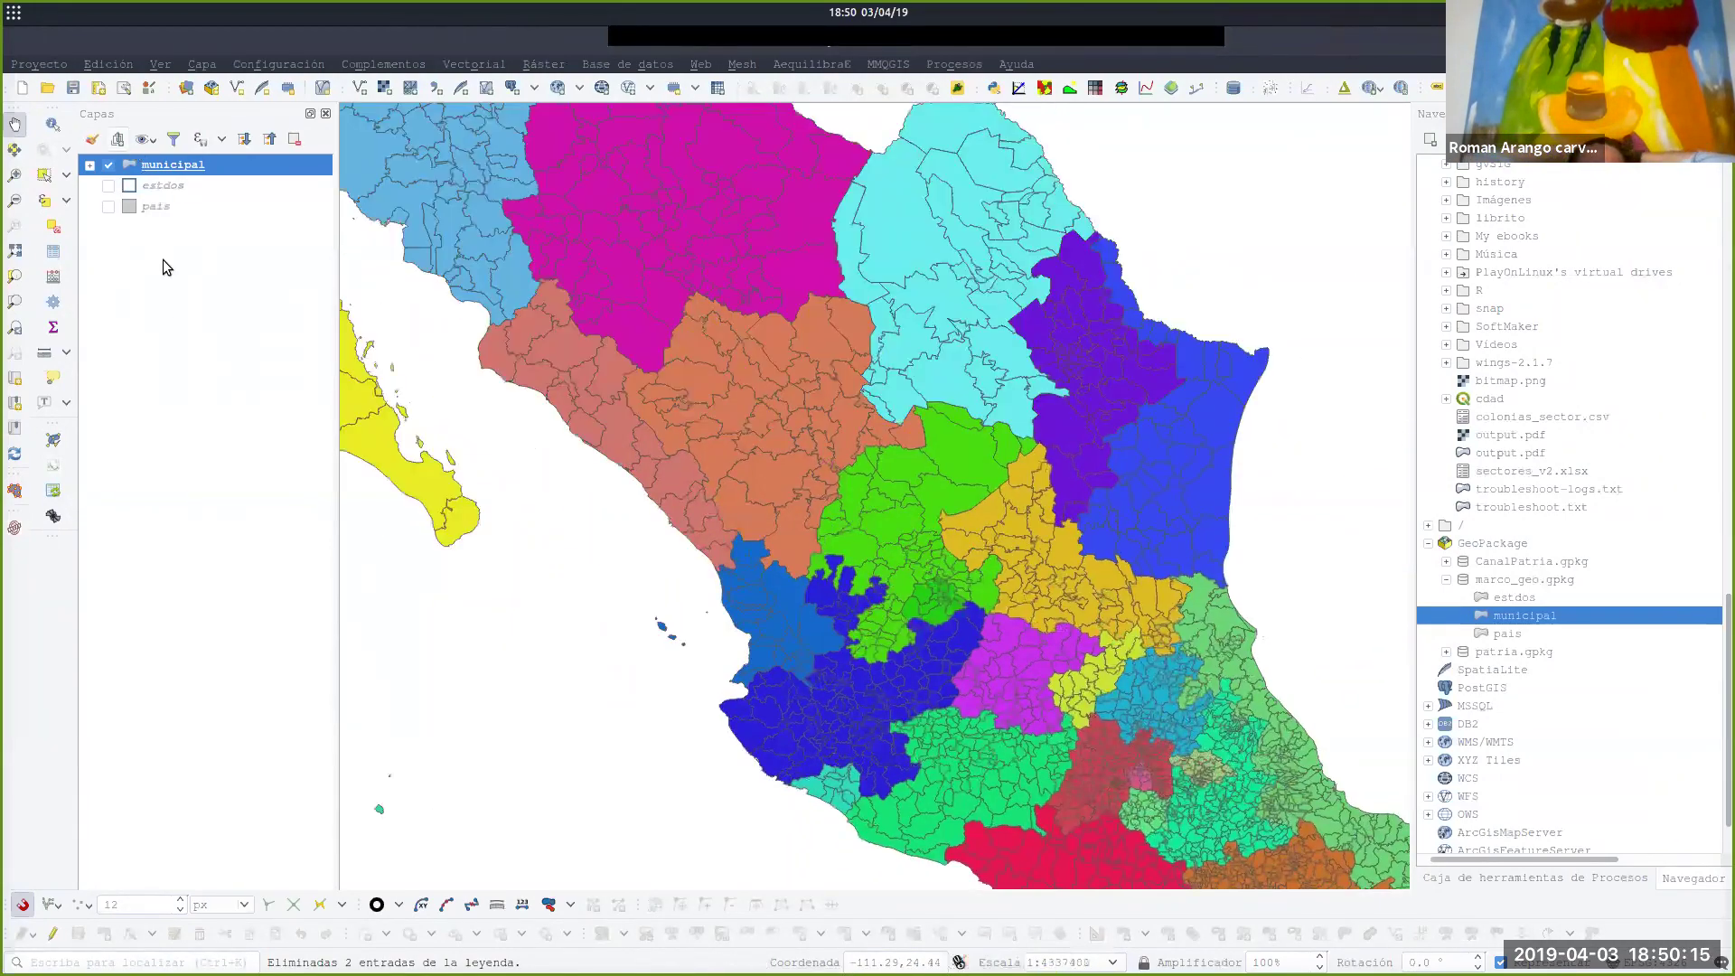
left_click_drag(712, 312, 1053, 373)
scroll(732, 371, "up", 1)
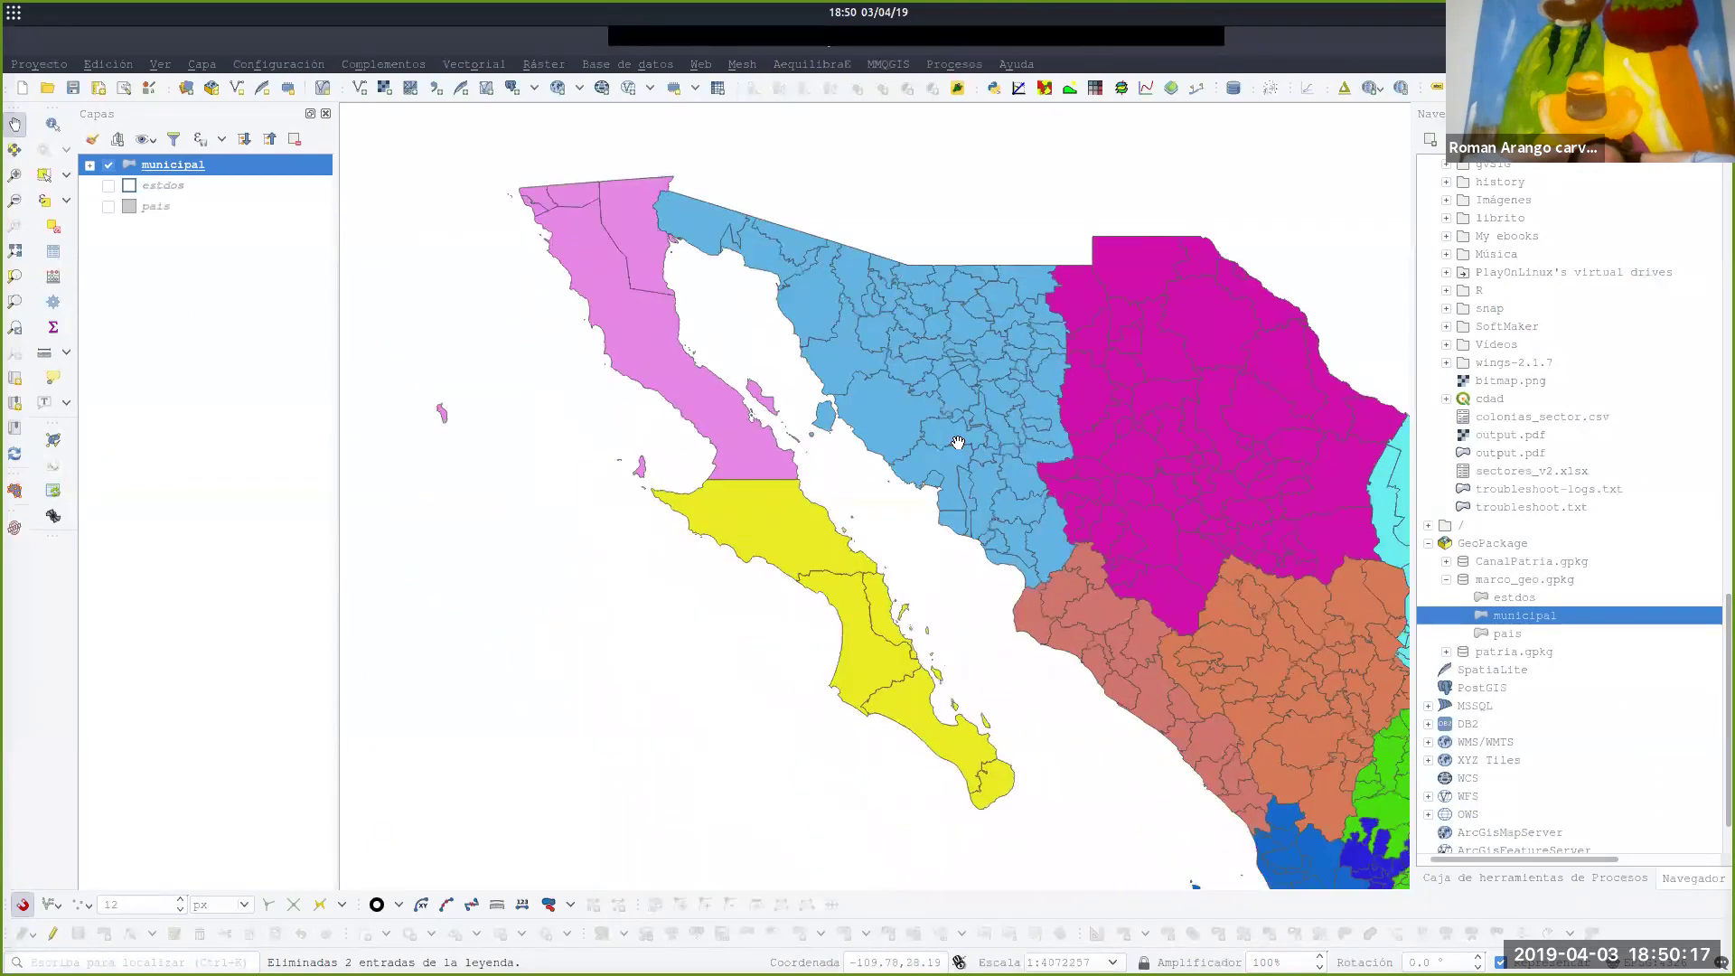
left_click_drag(1276, 744, 696, 451)
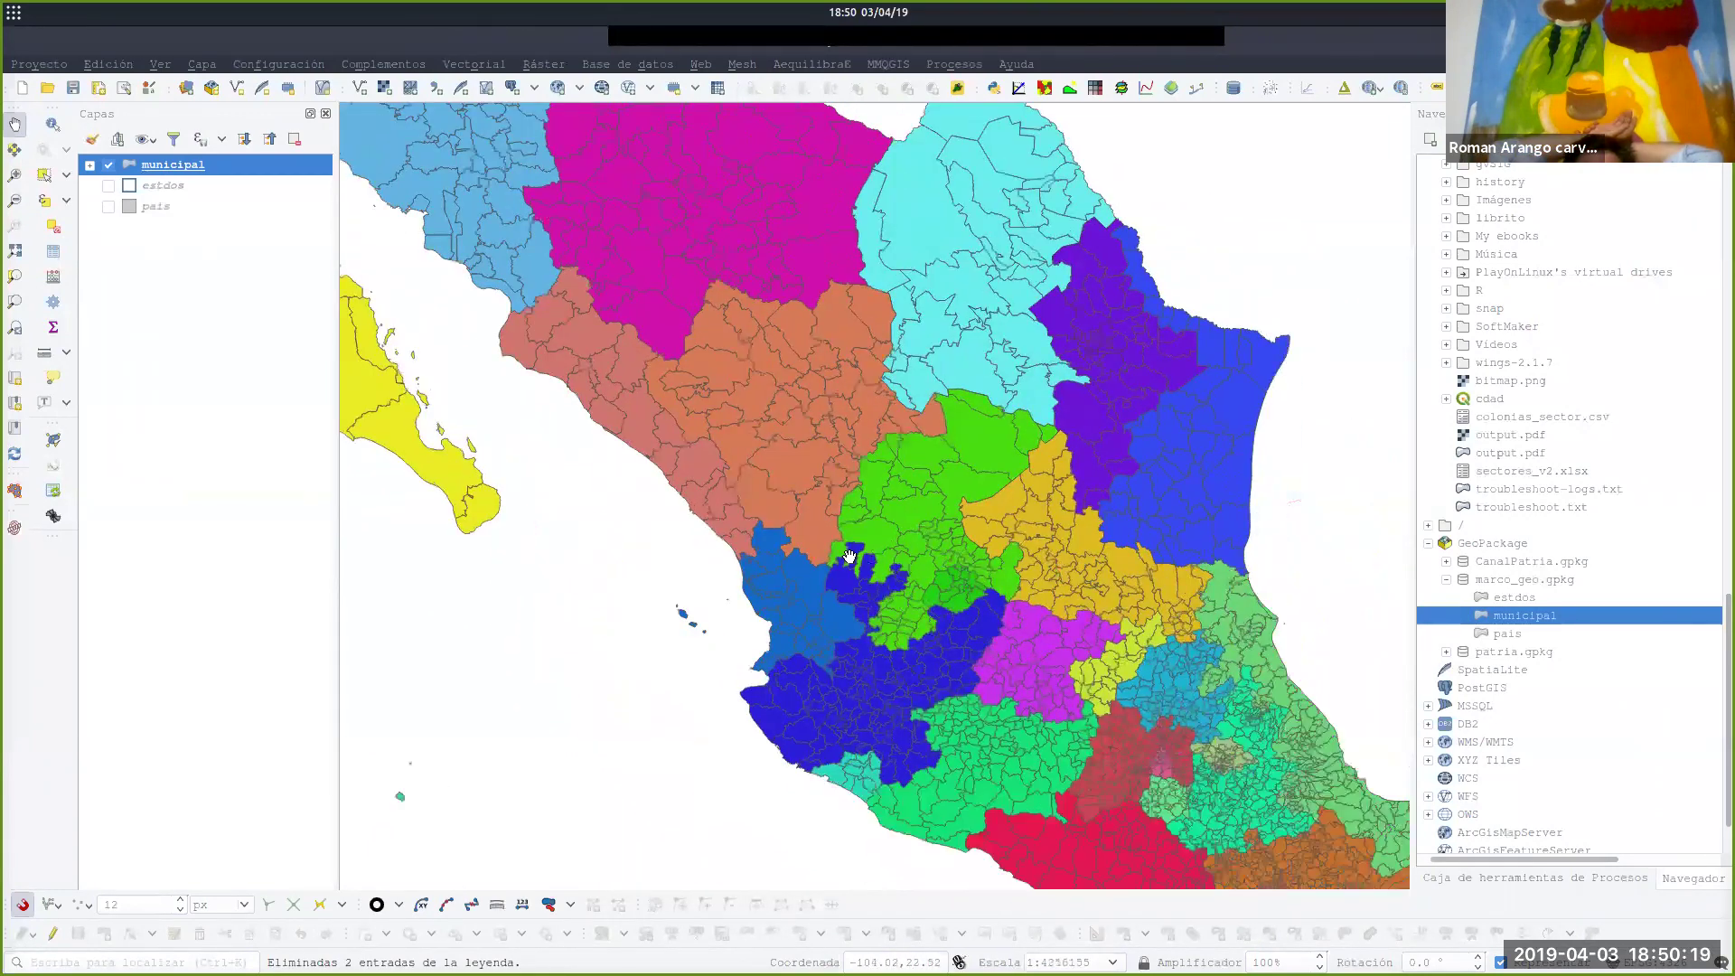
Switch to the text editor and mark the administrative-limits question as answered by prefixing its author line with ***.
key("alt+Tab")
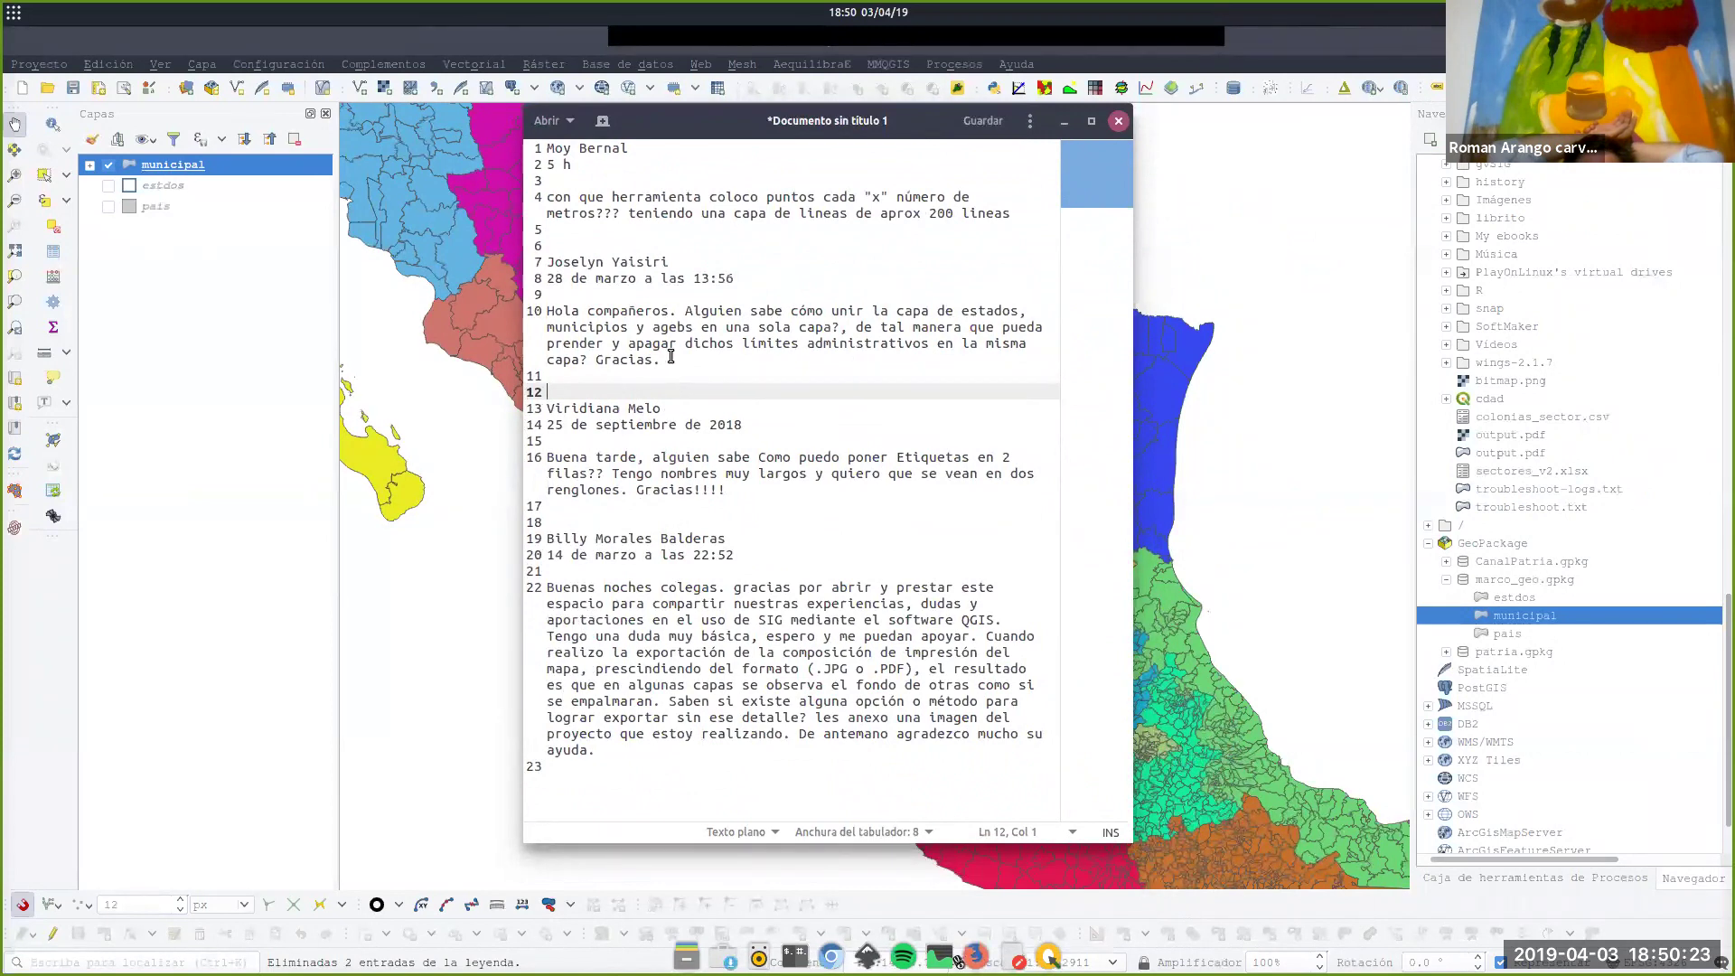
left_click(546, 262)
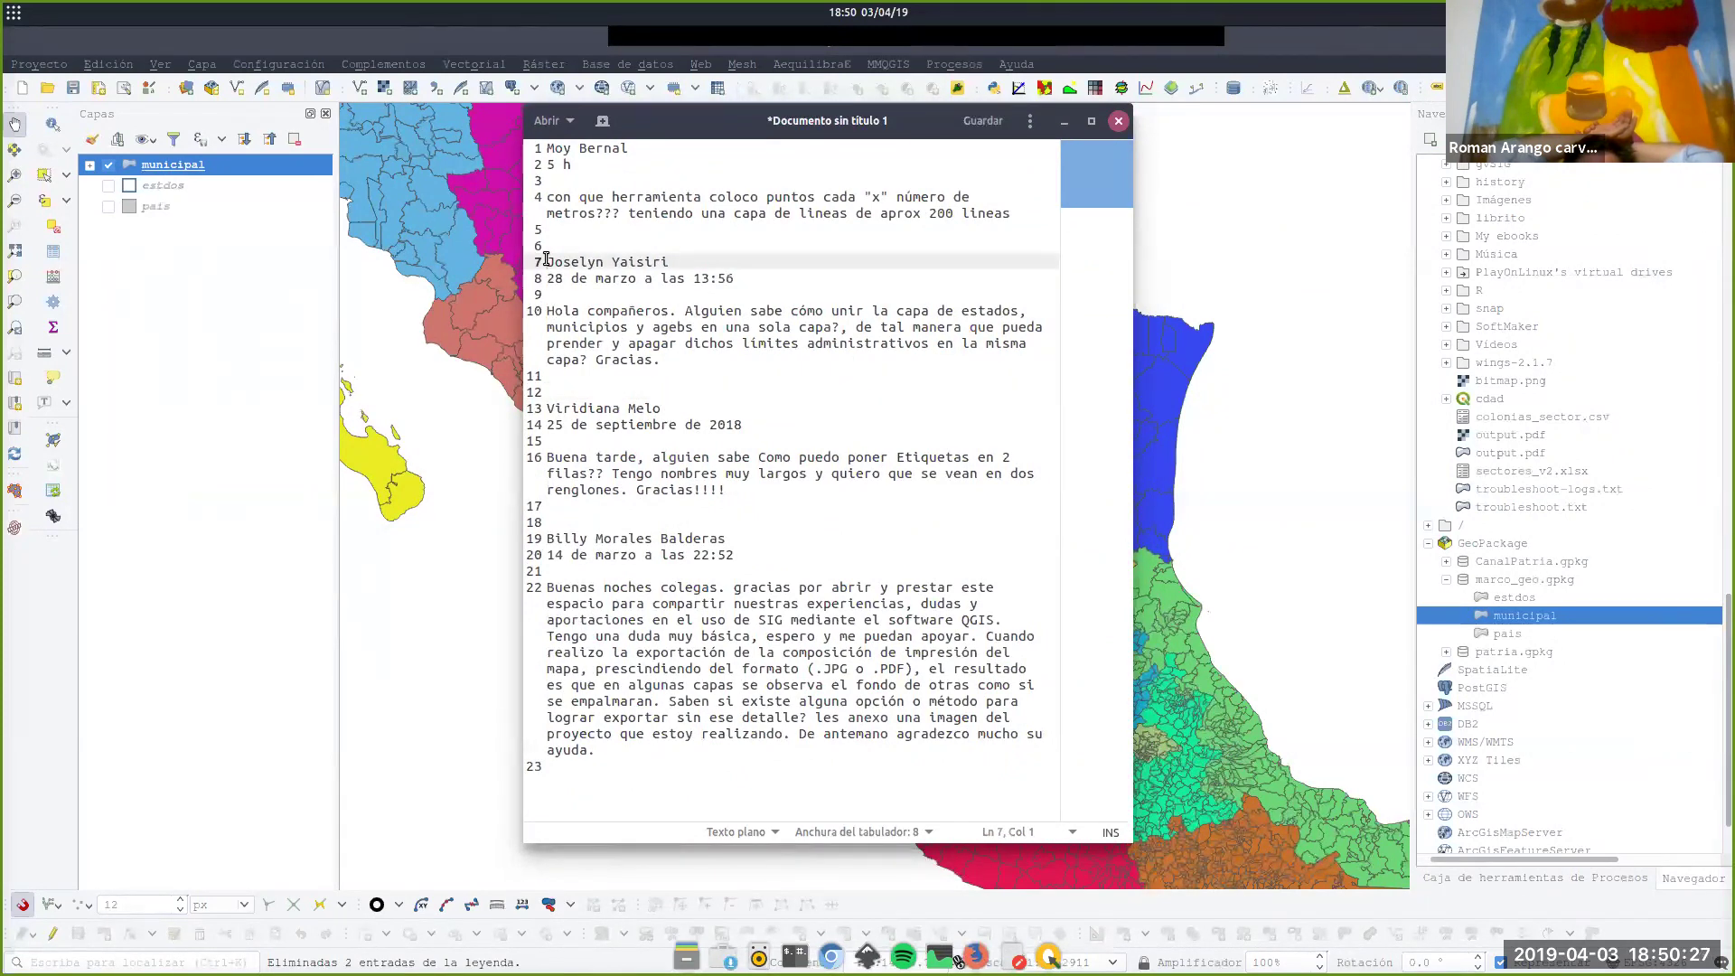
type("***")
Highlight the question about putting labels on two rows, and close the untitled document without saving.
left_click(547, 408)
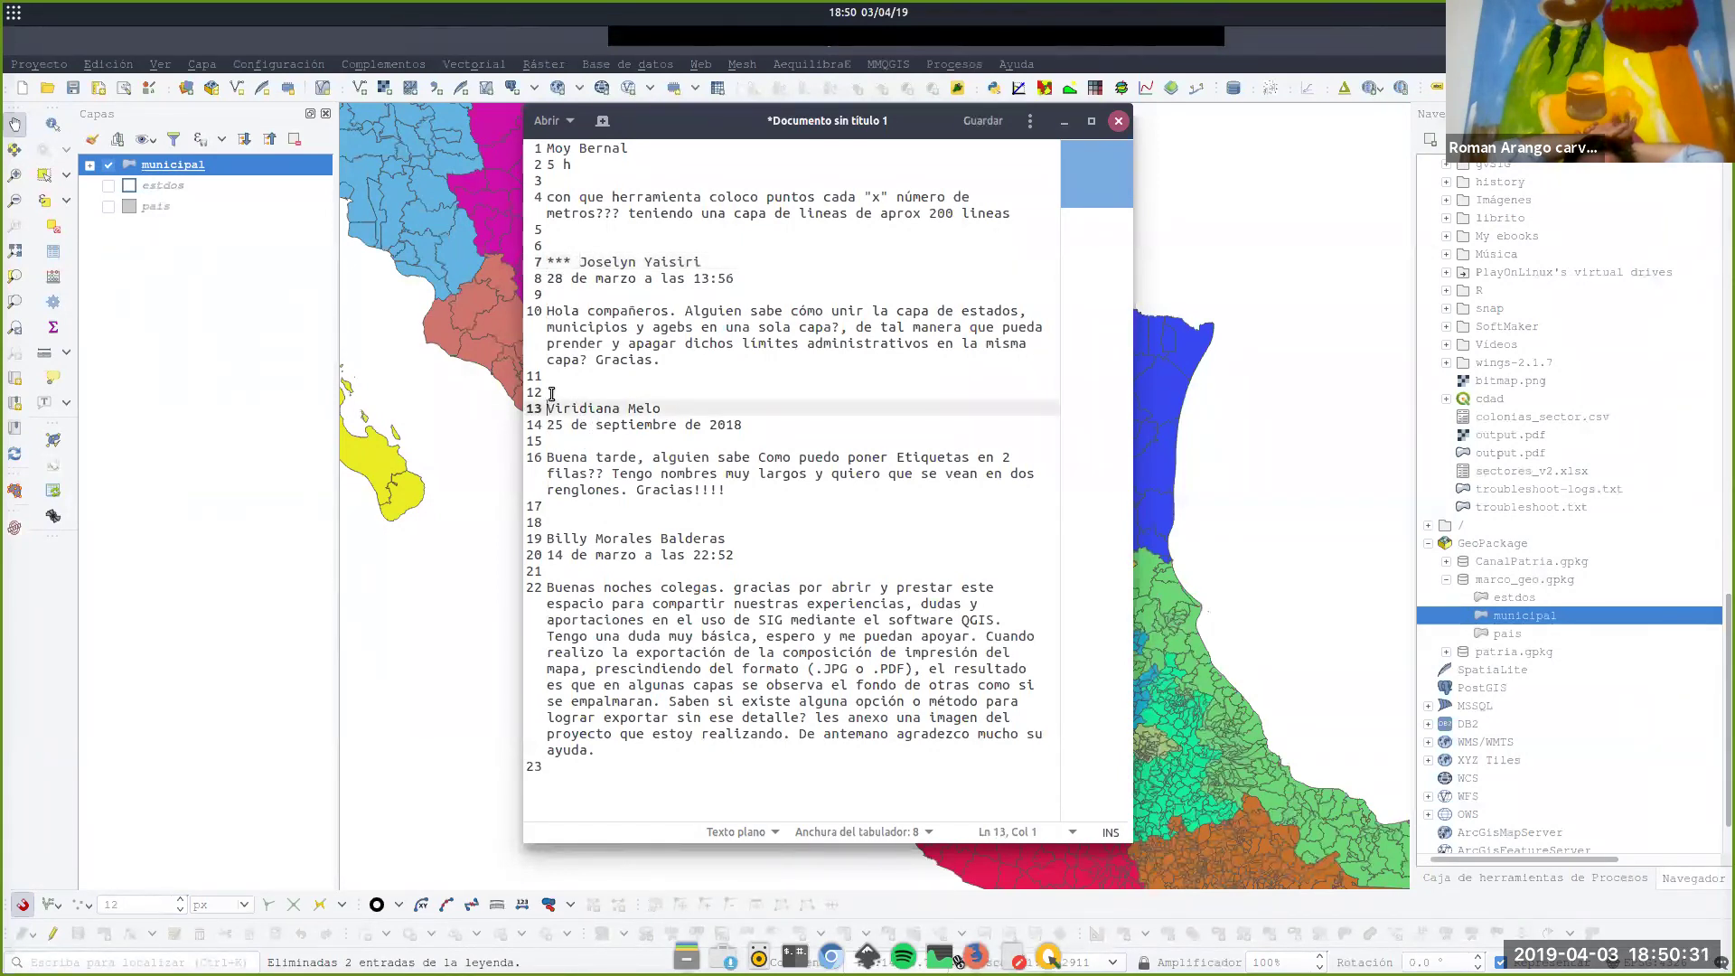
left_click_drag(759, 458, 963, 481)
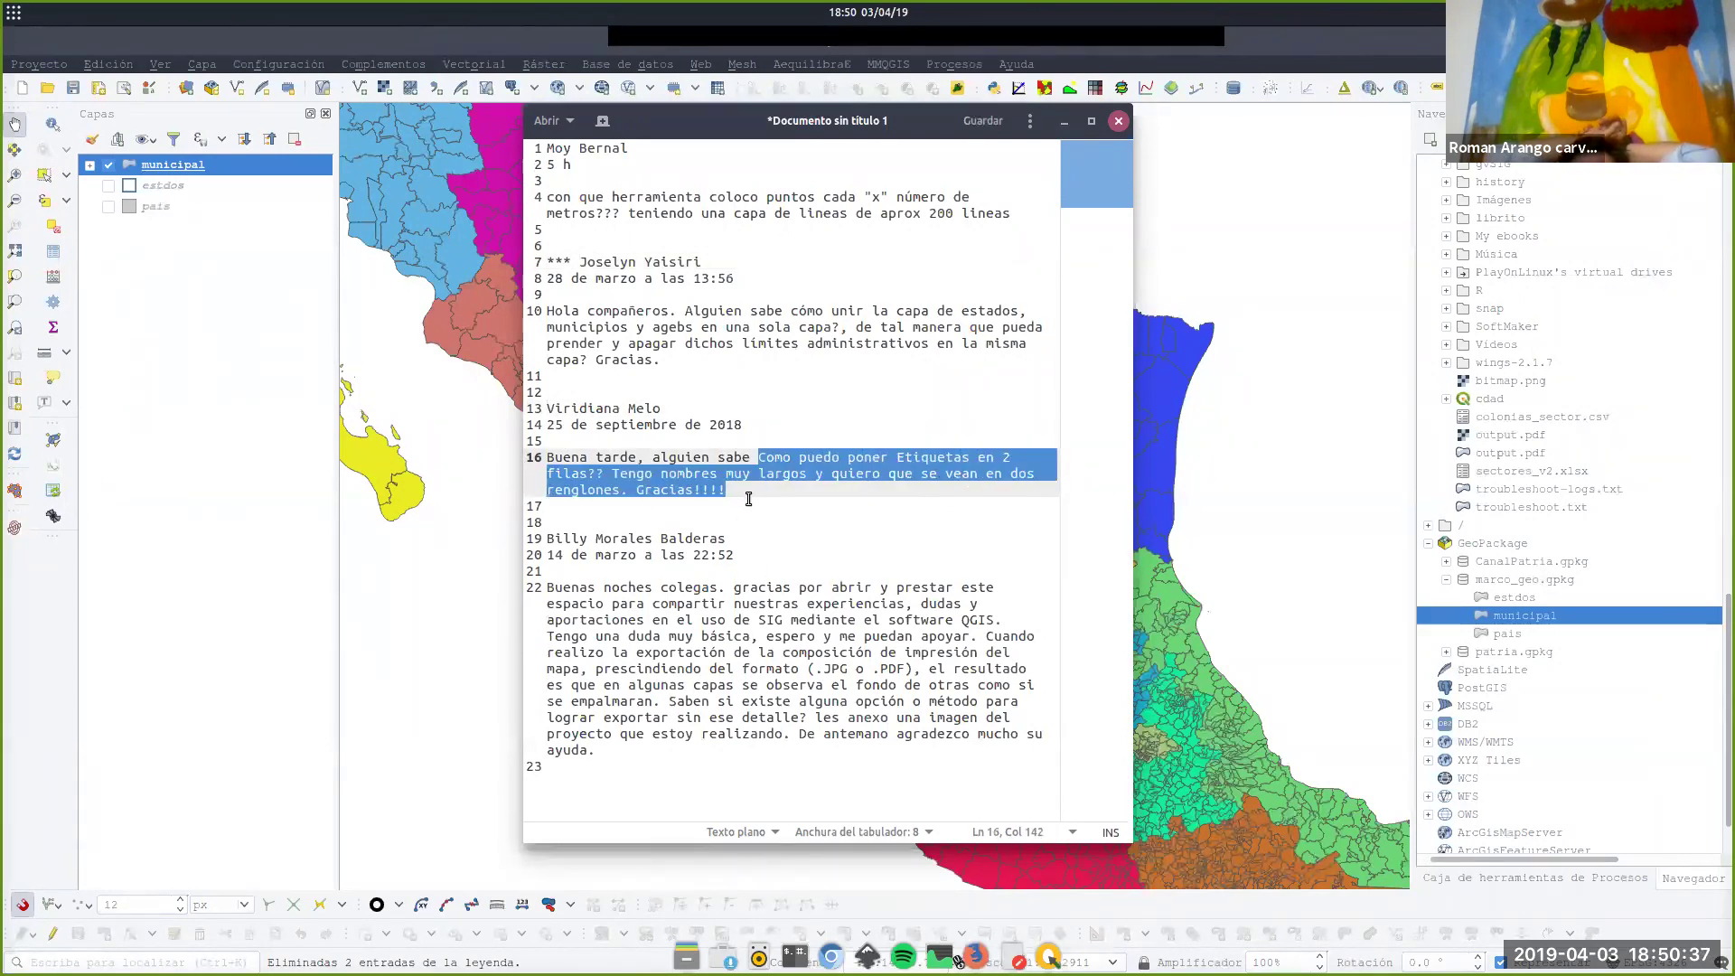
left_click(1119, 124)
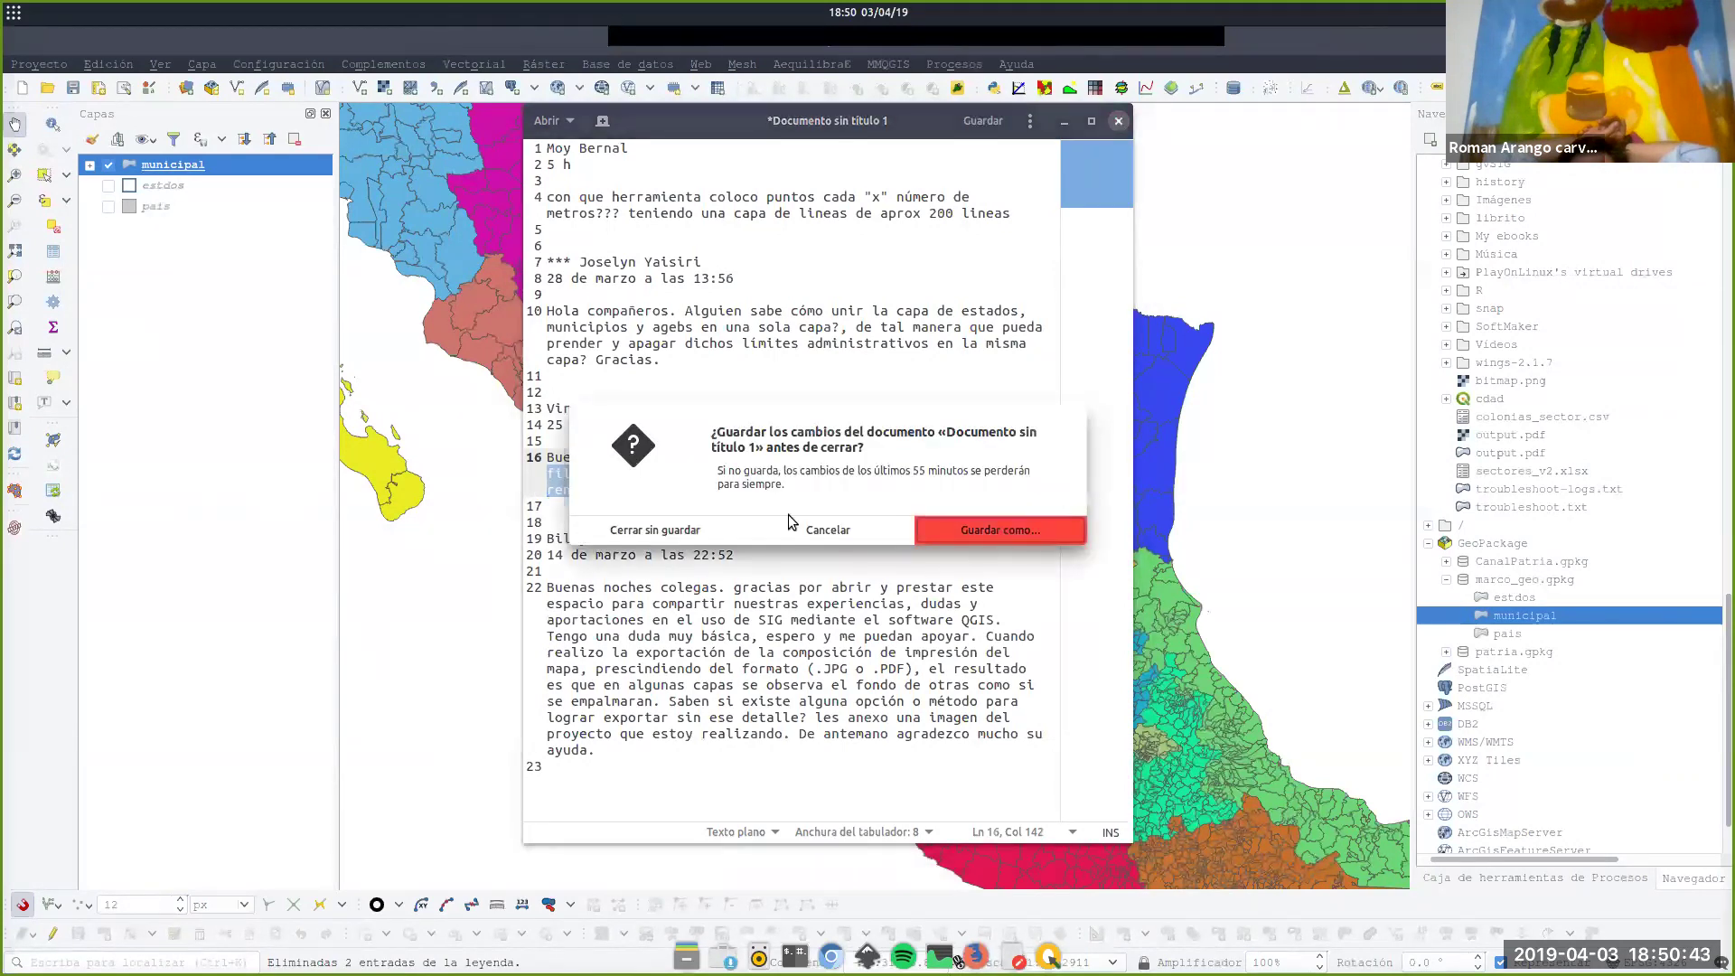
left_click(633, 534)
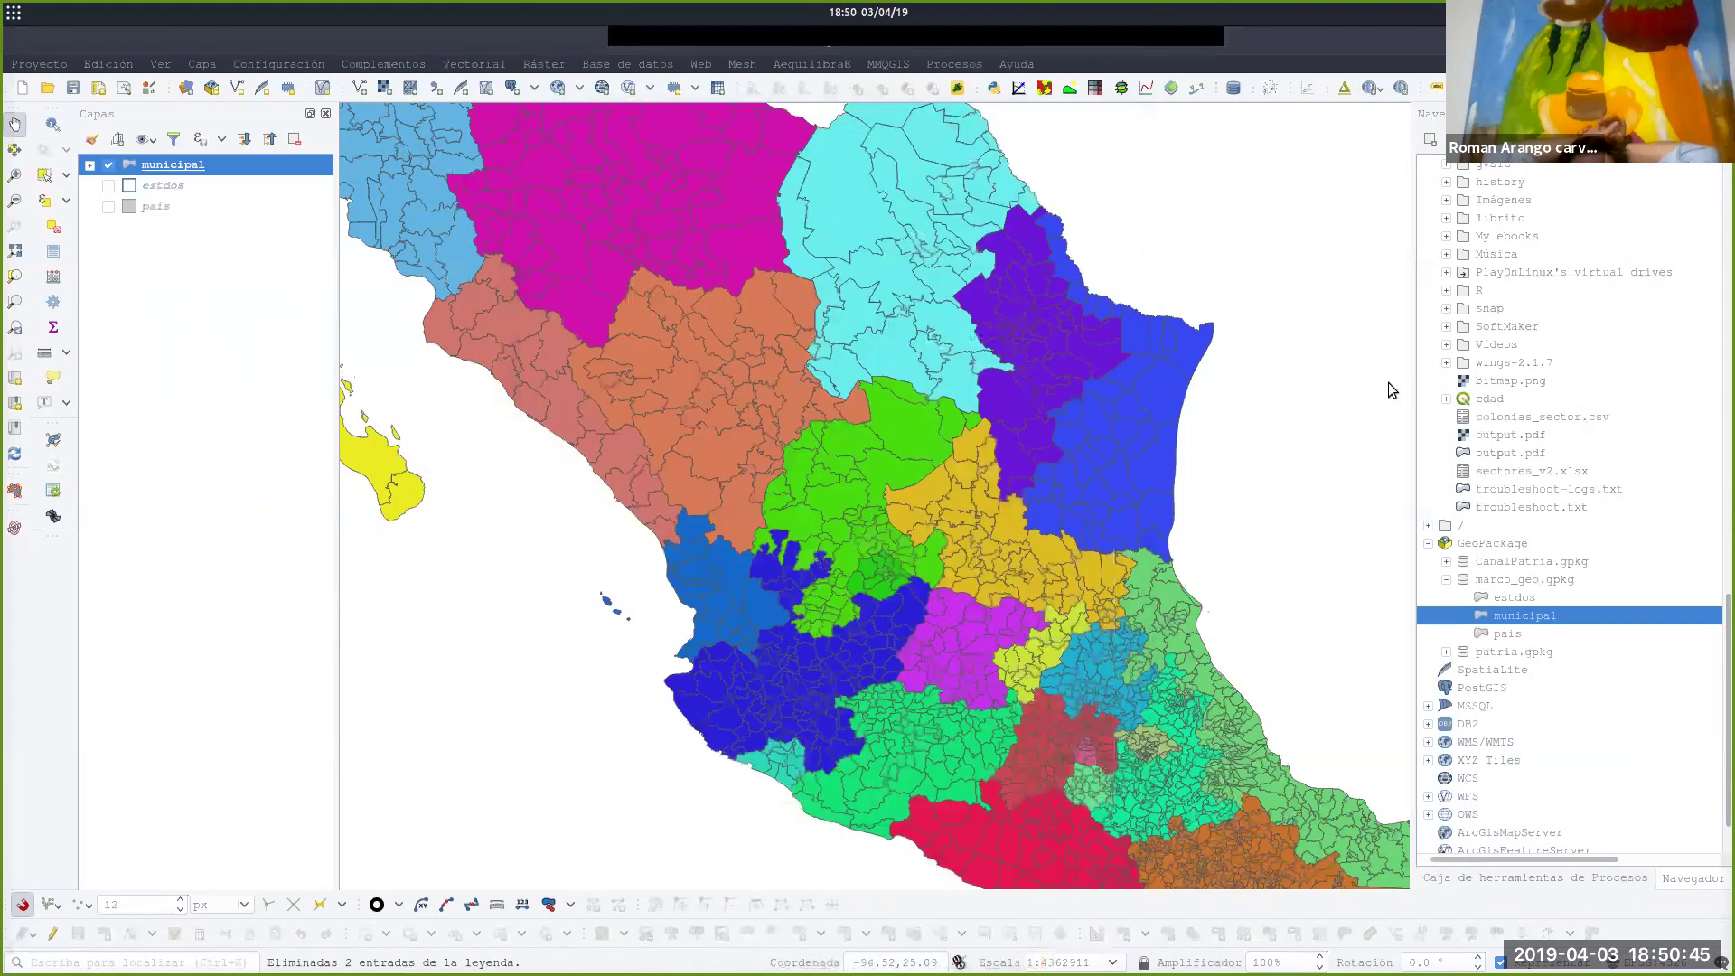
Collapse the GeoPackage, Documentos and Inicio entries in the browser tree.
left_click(1446, 579)
scroll(1436, 567, "up", 7)
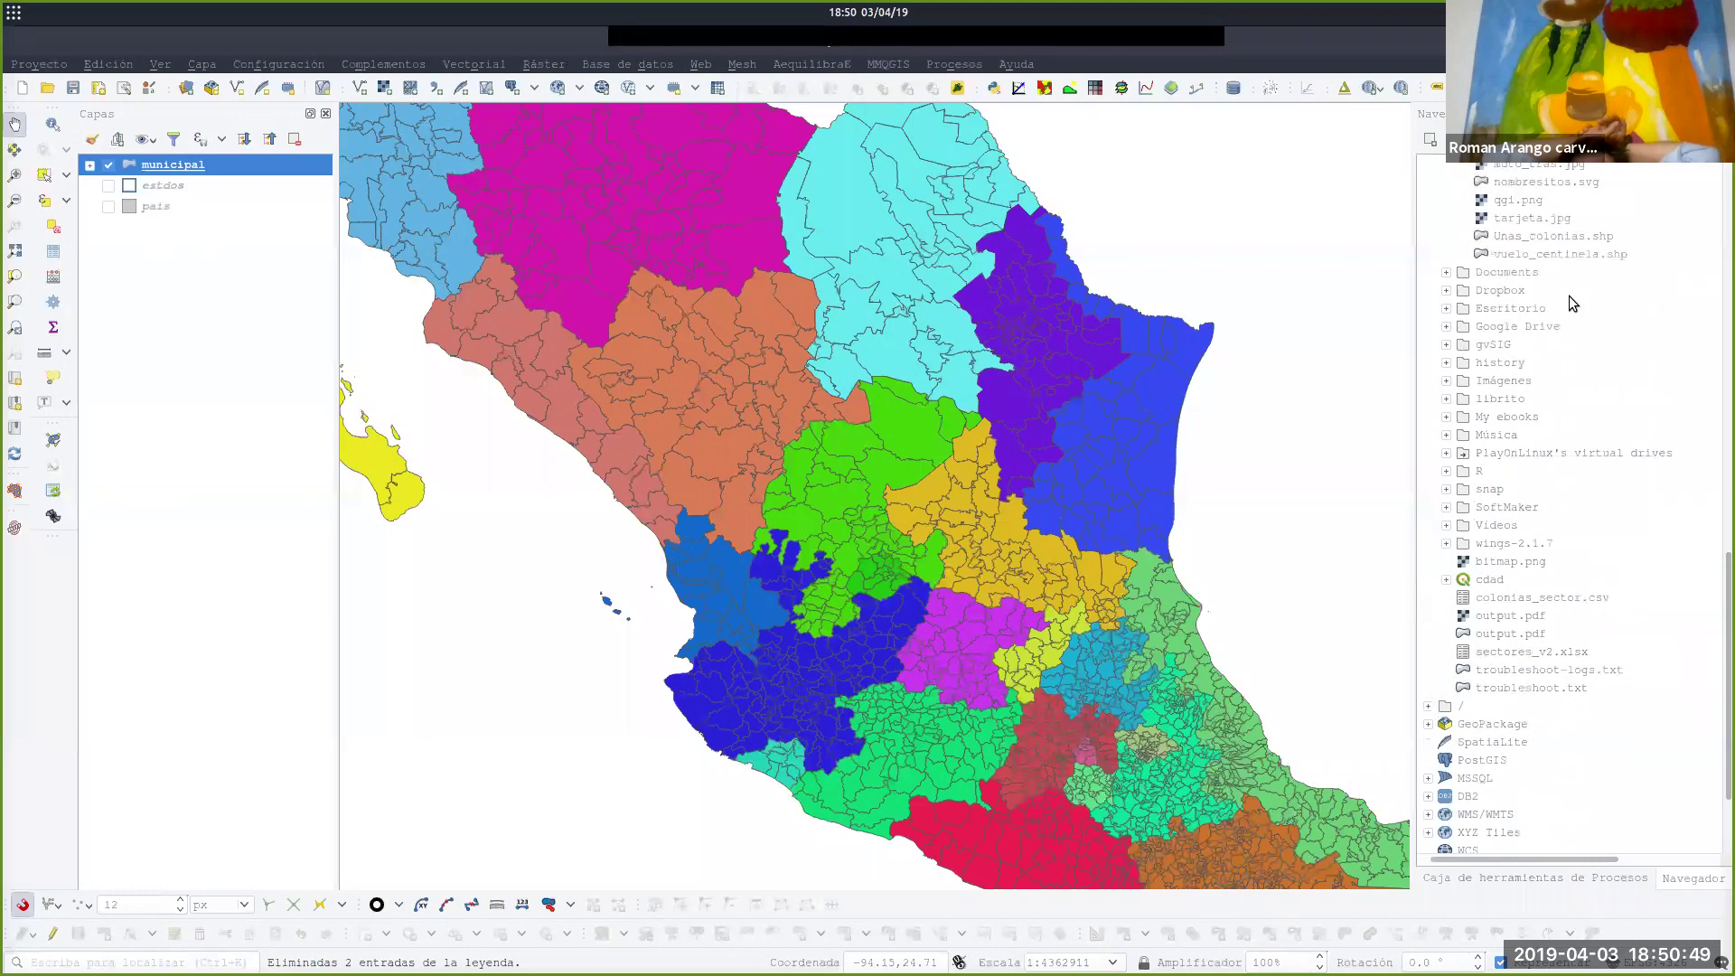
scroll(1543, 334, "up", 3)
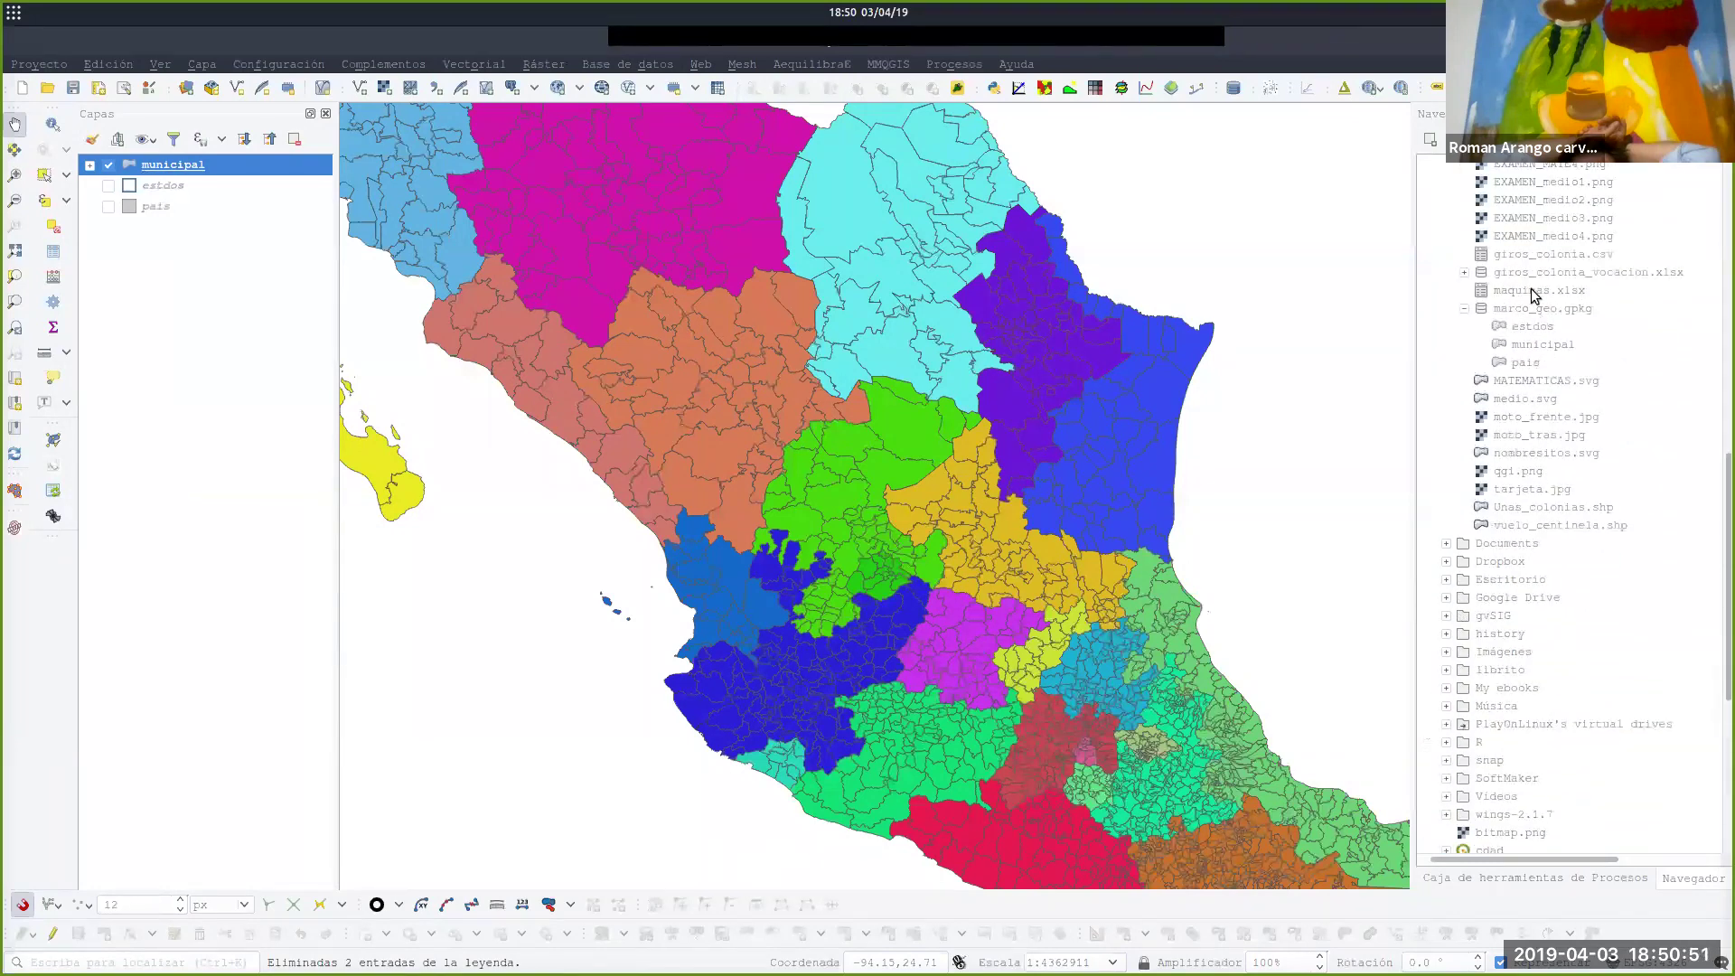
scroll(1547, 350, "up", 12)
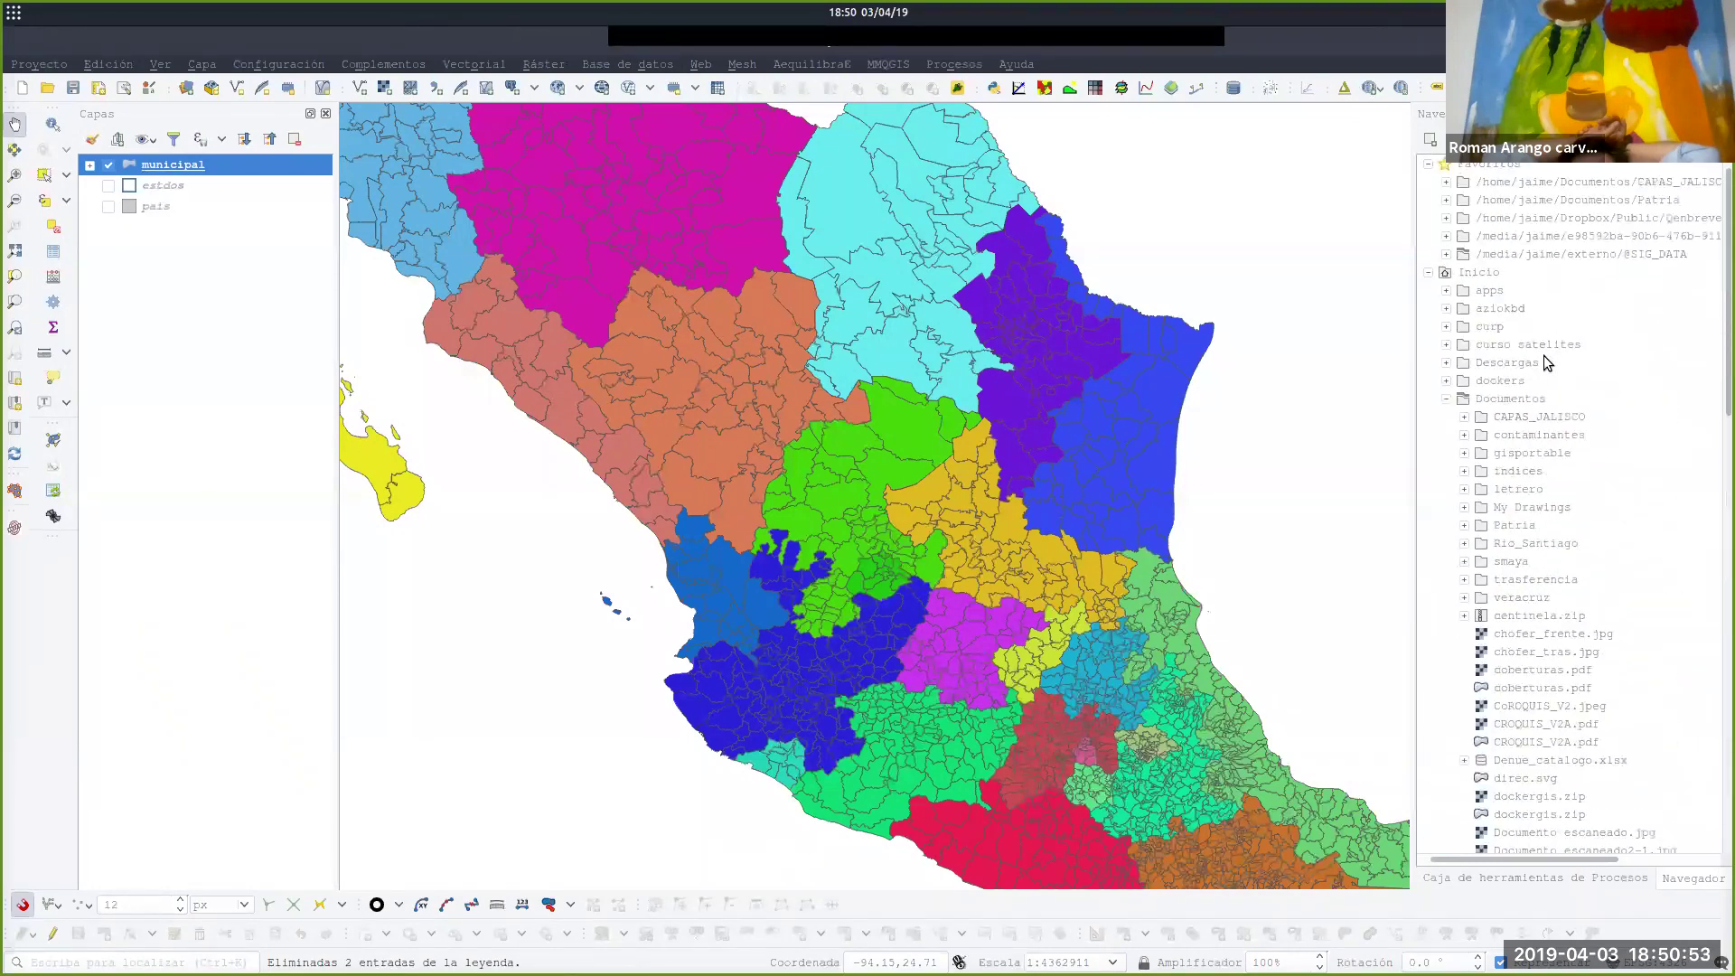
left_click(1447, 400)
scroll(1526, 497, "down", 1)
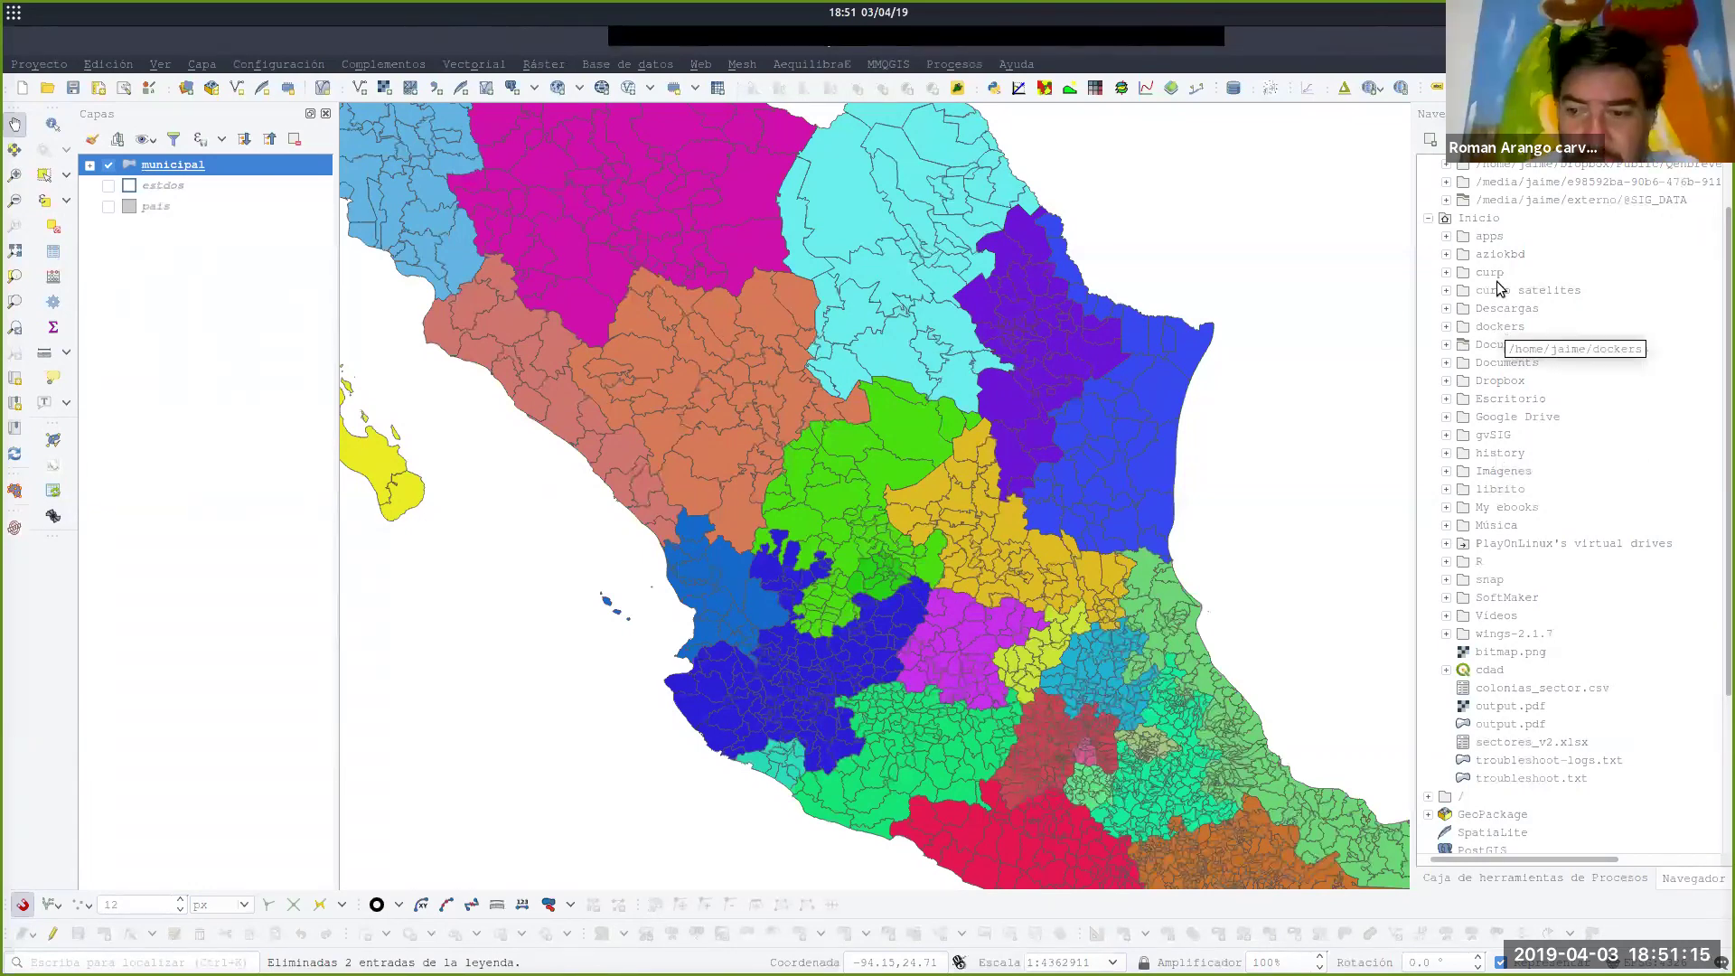
left_click(1429, 218)
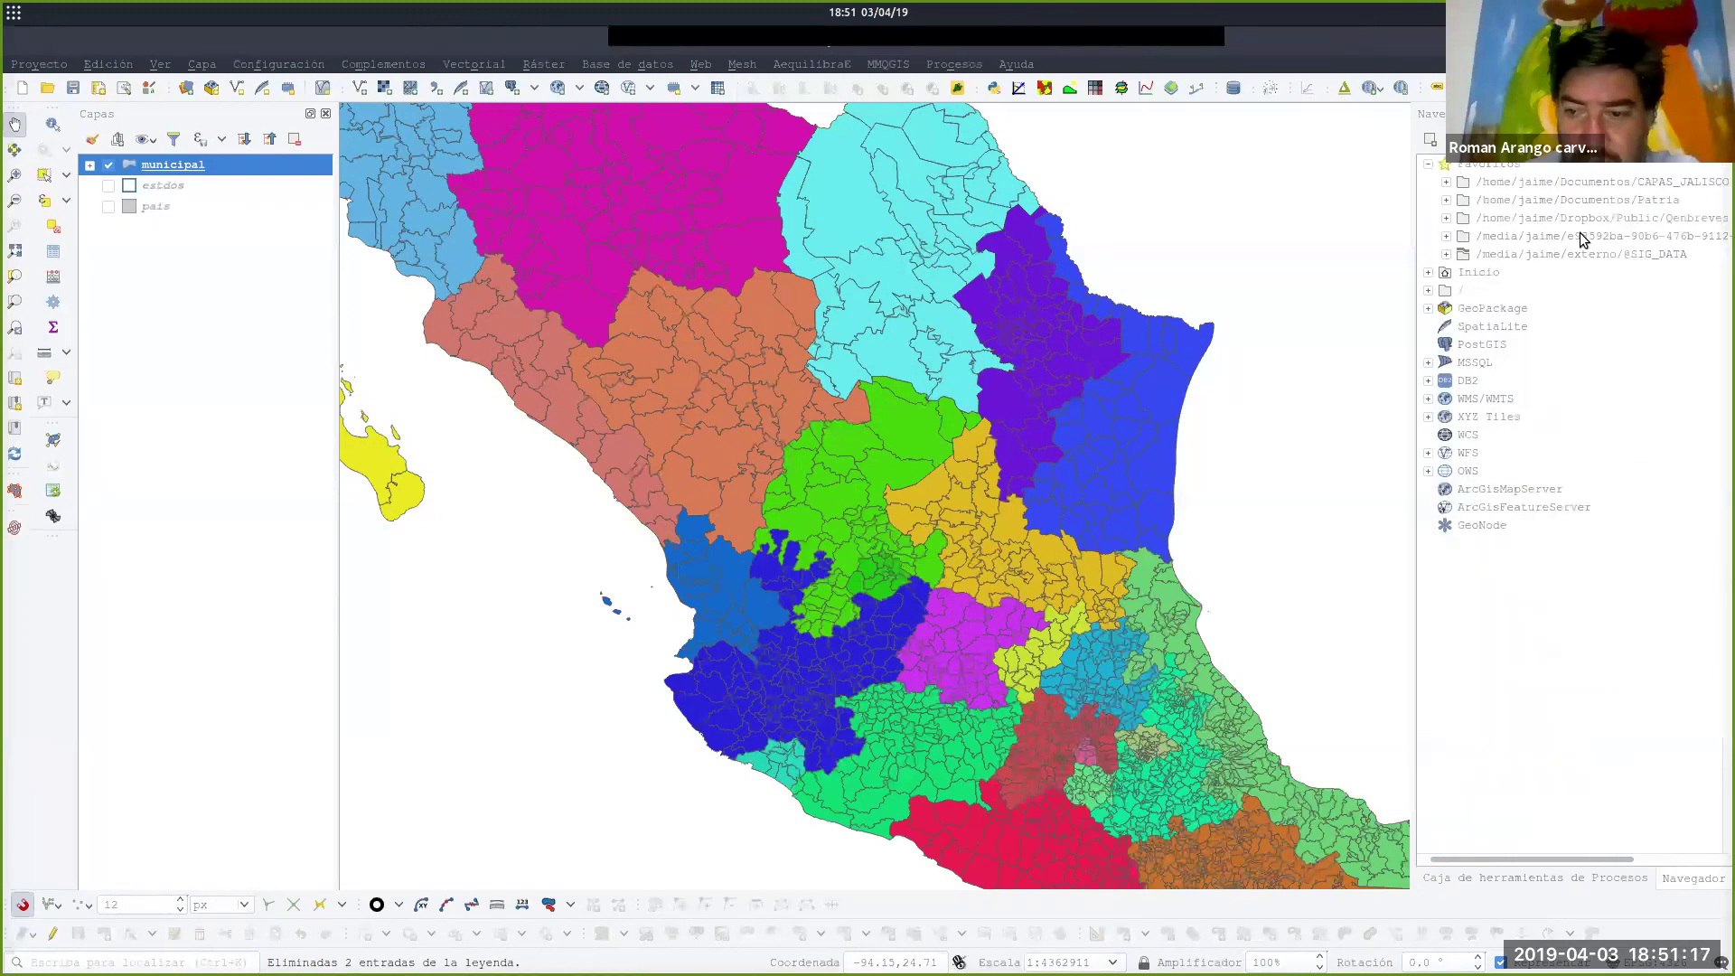
double_click(1580, 256)
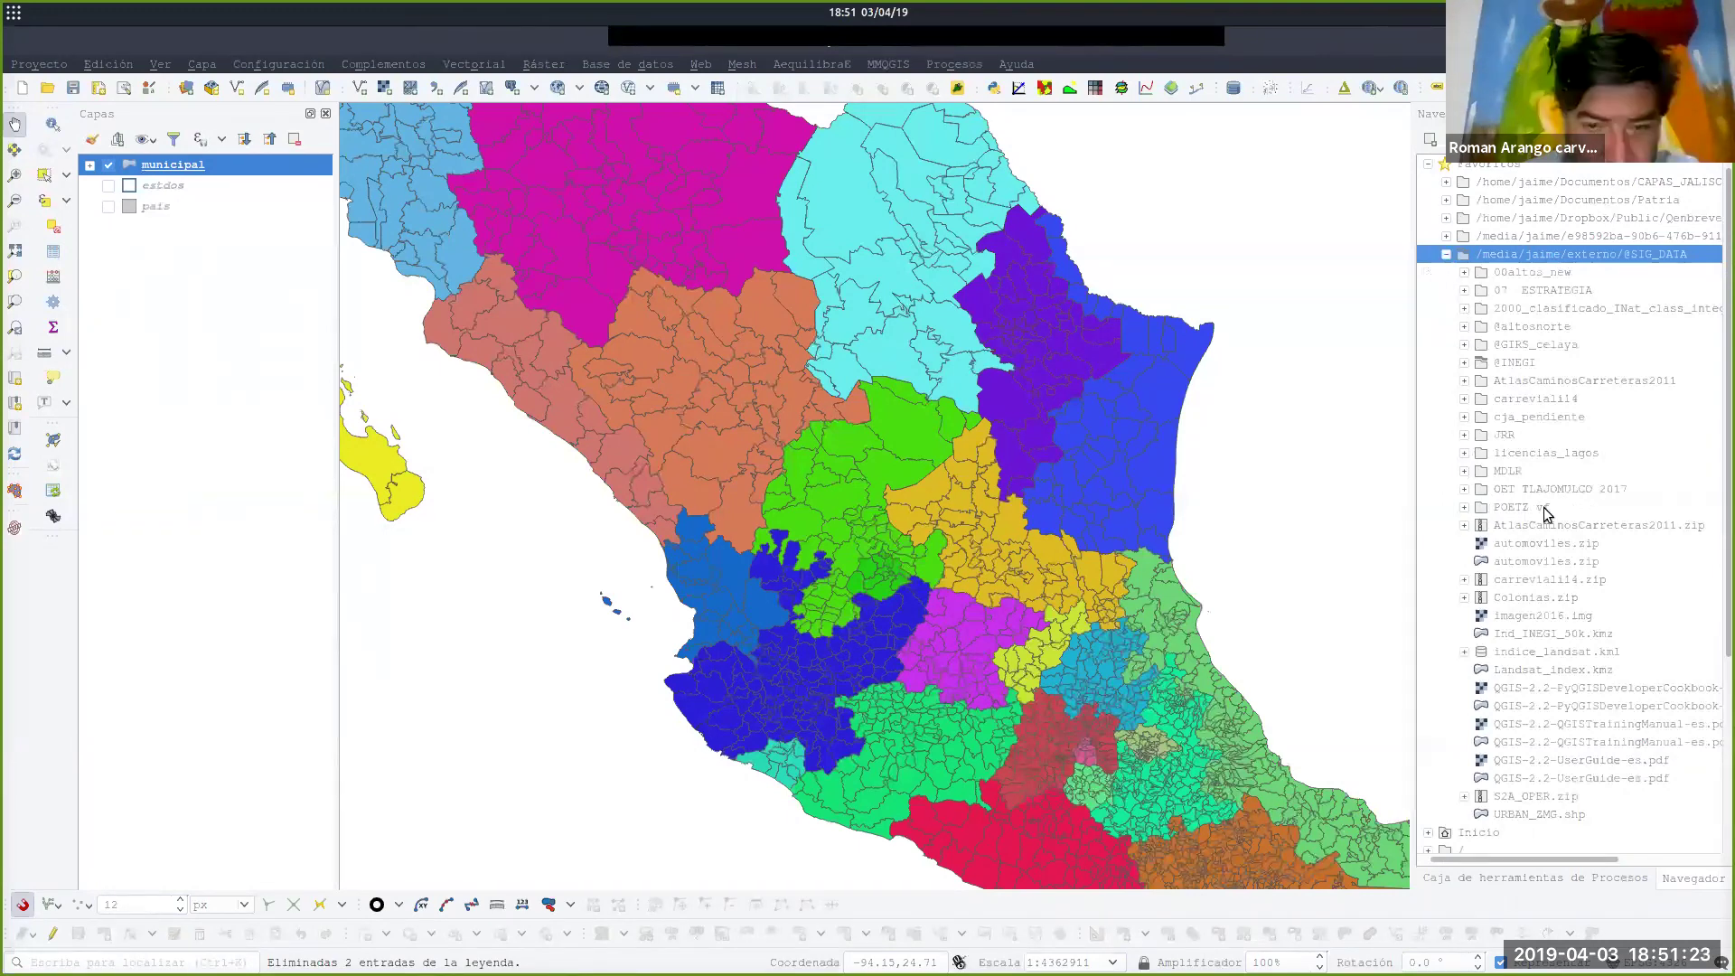
scroll(1547, 513, "down", 1)
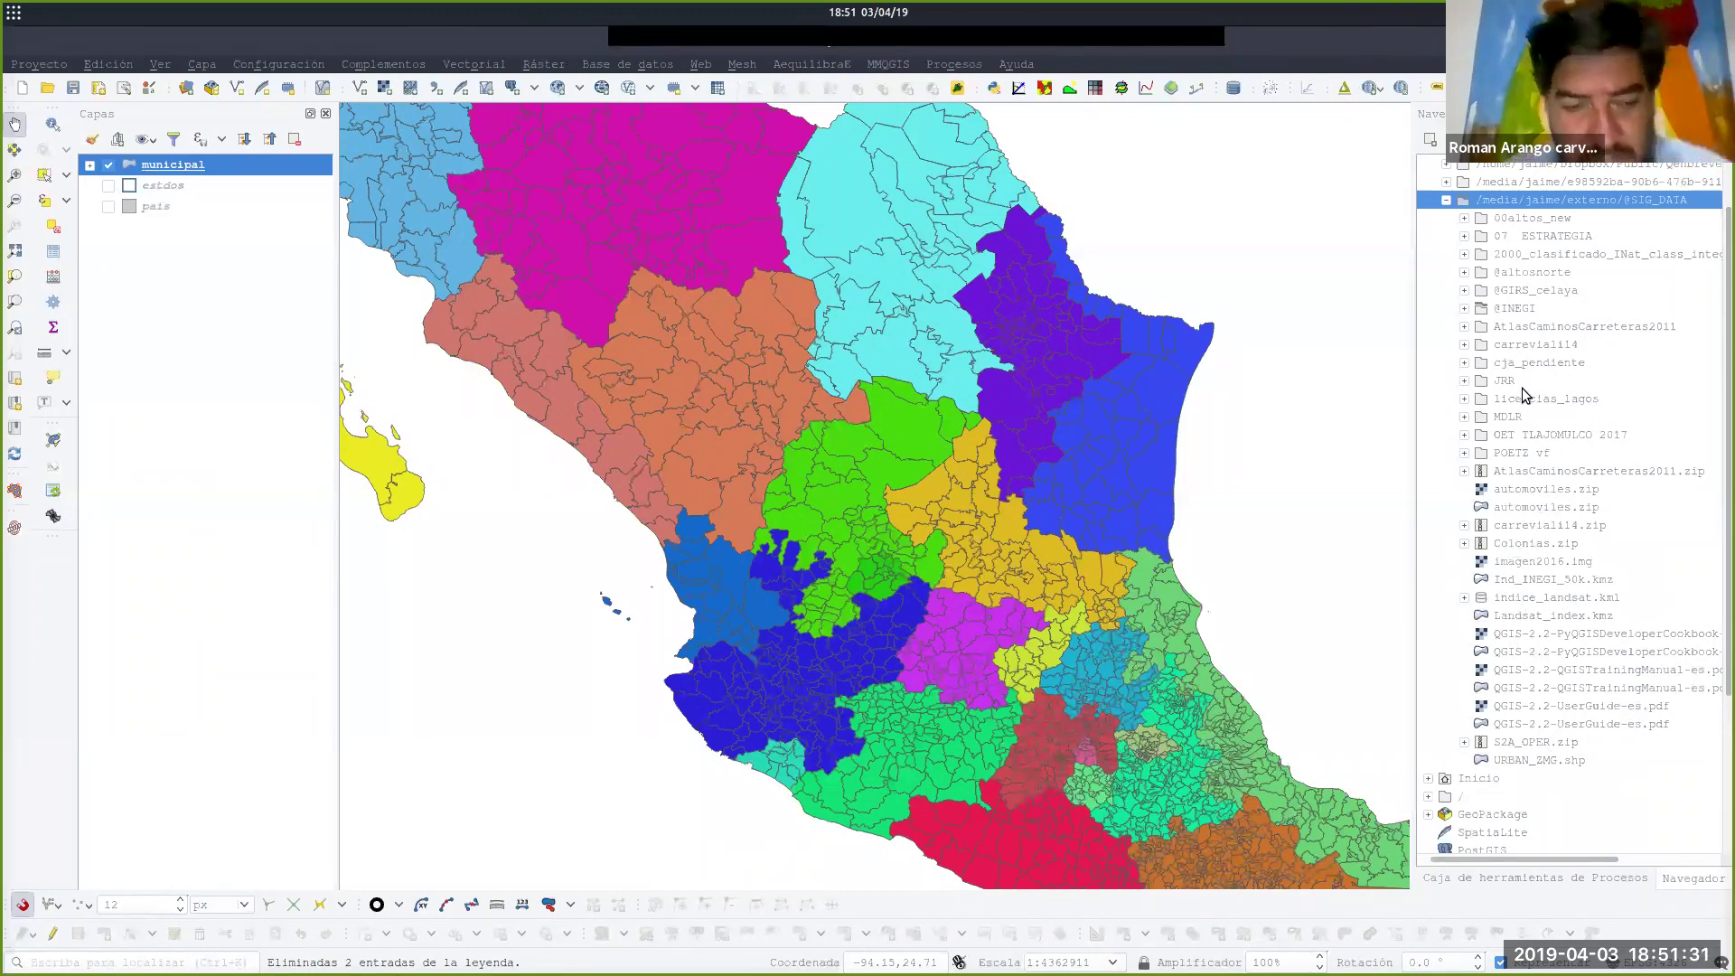
scroll(1525, 394, "up", 1)
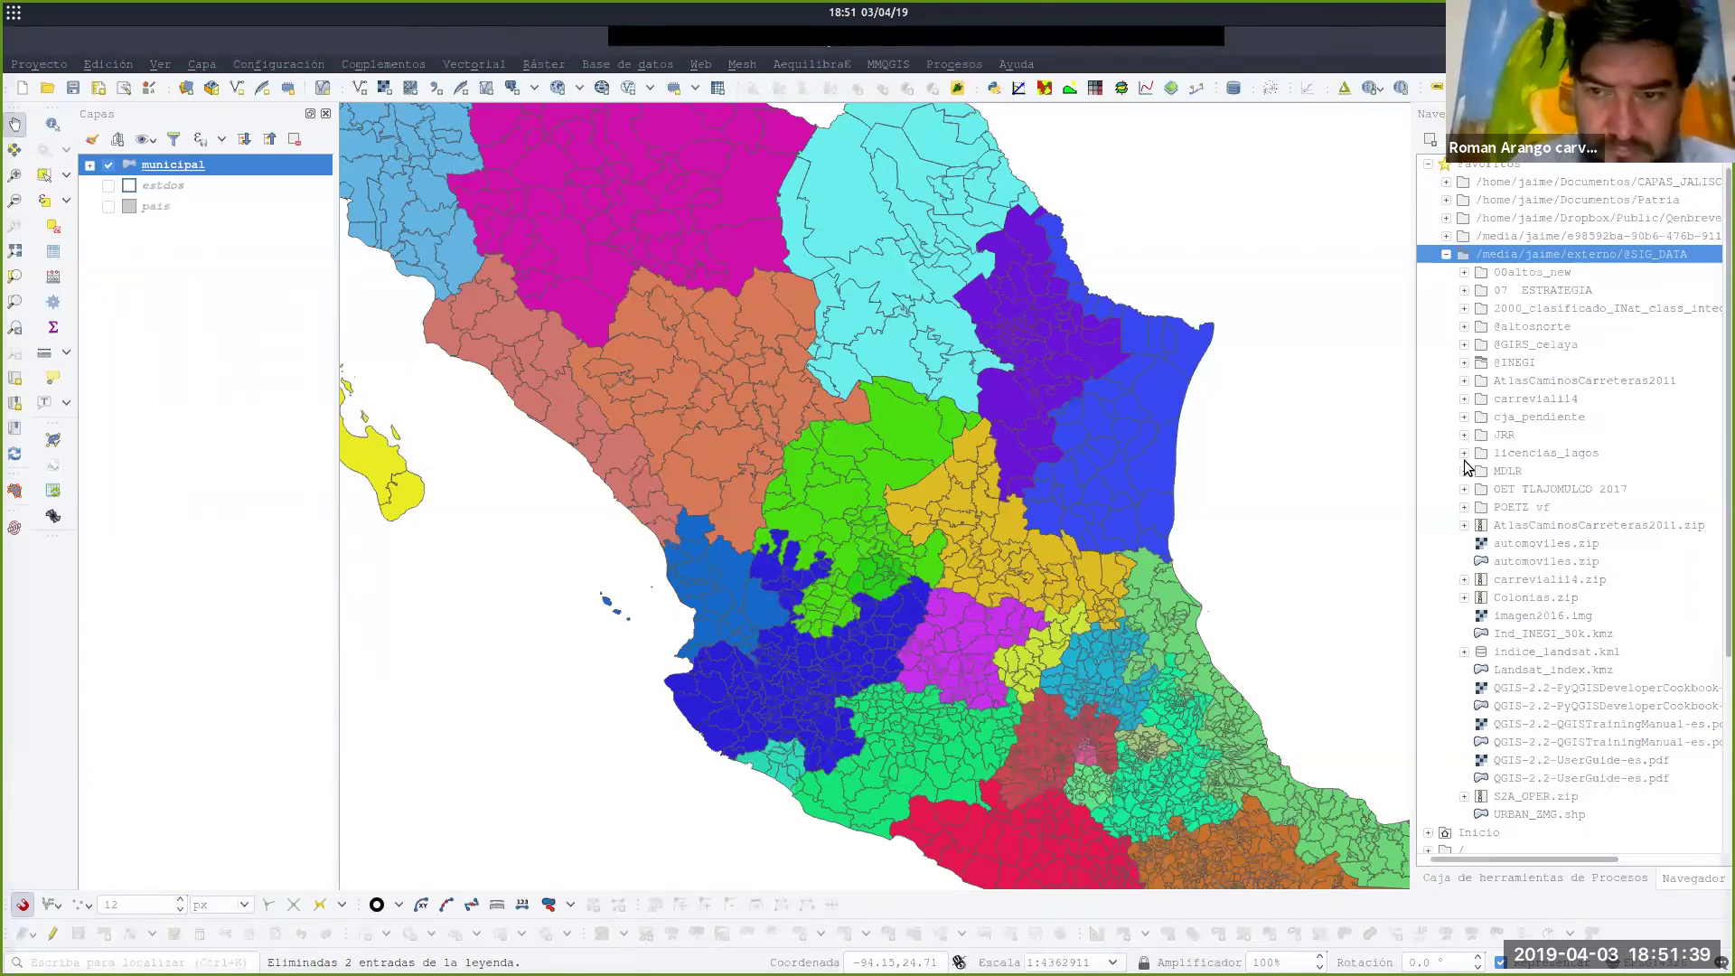
left_click(1472, 604)
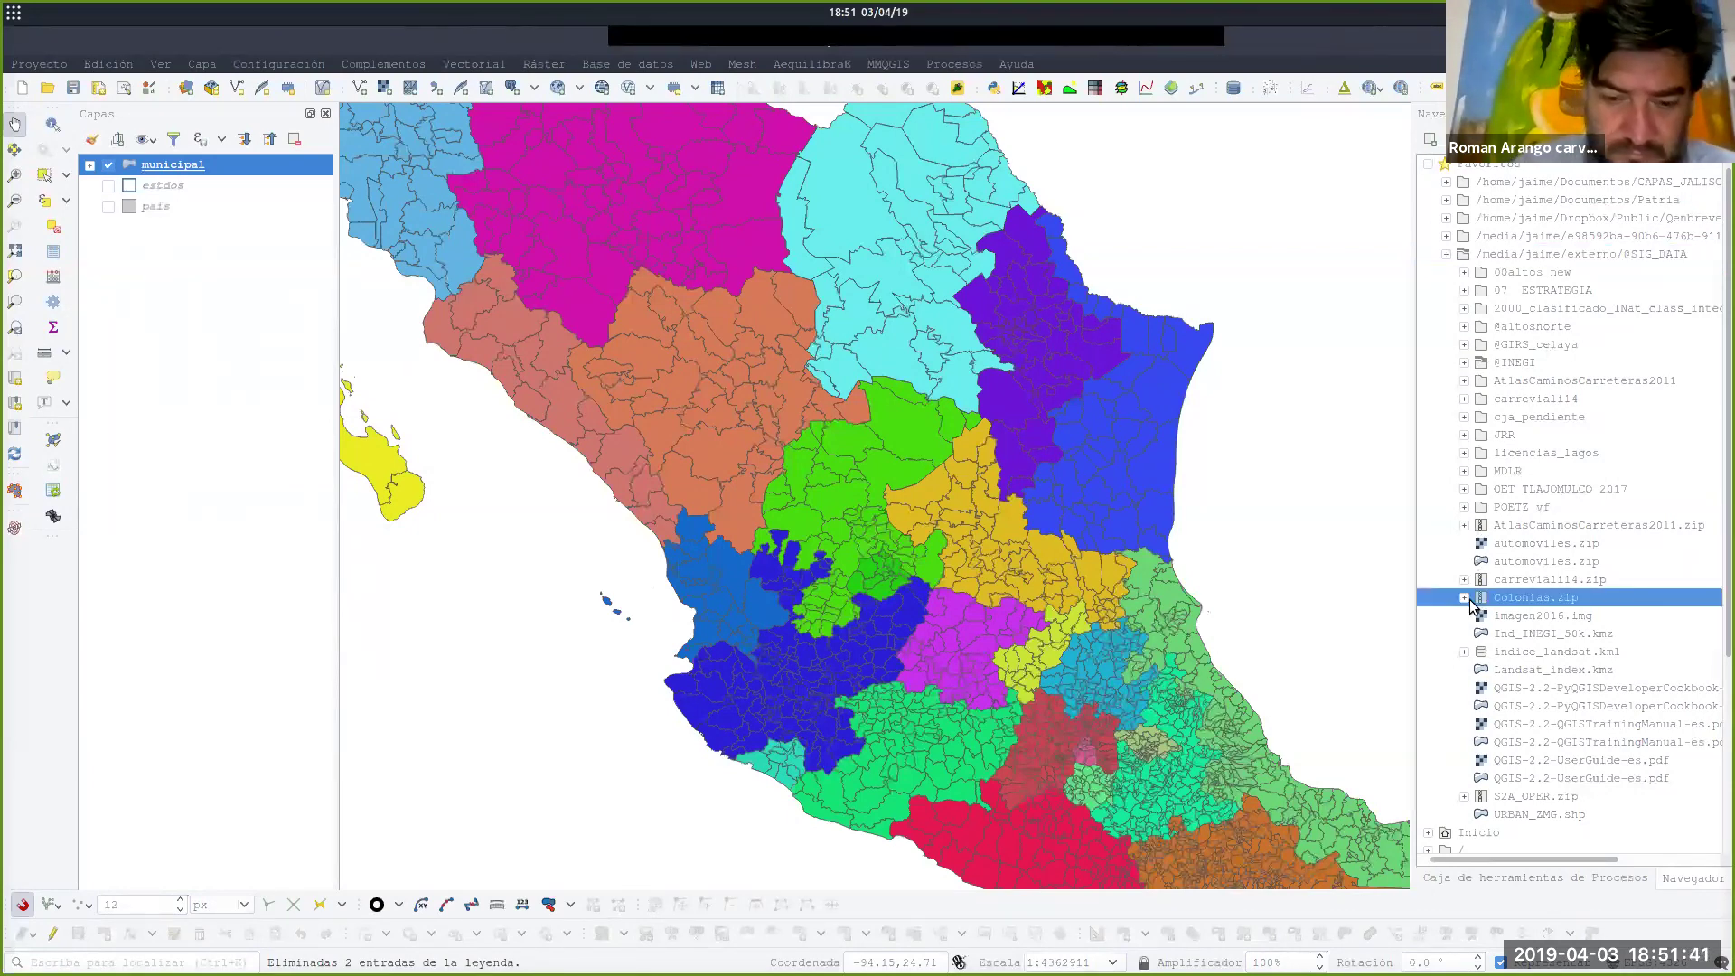
left_click(1464, 599)
double_click(1552, 616)
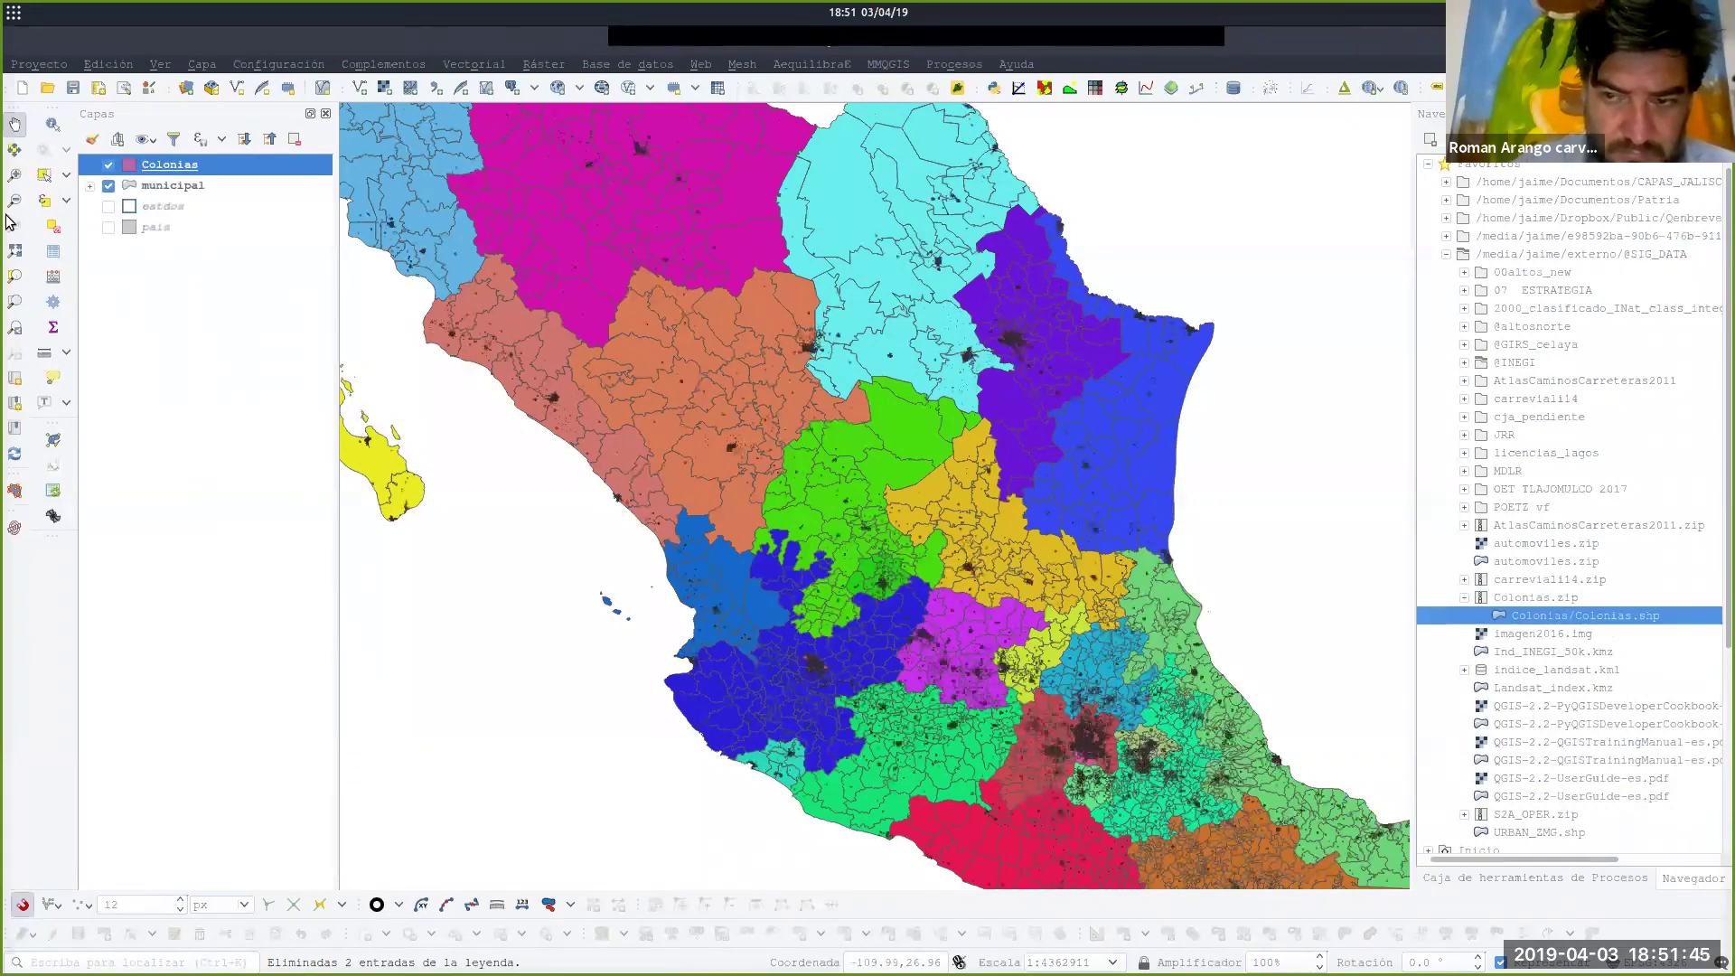
Isolate the dense Colonias polygons of the city in the dark blue state by hiding the municipal layer.
left_click(14, 176)
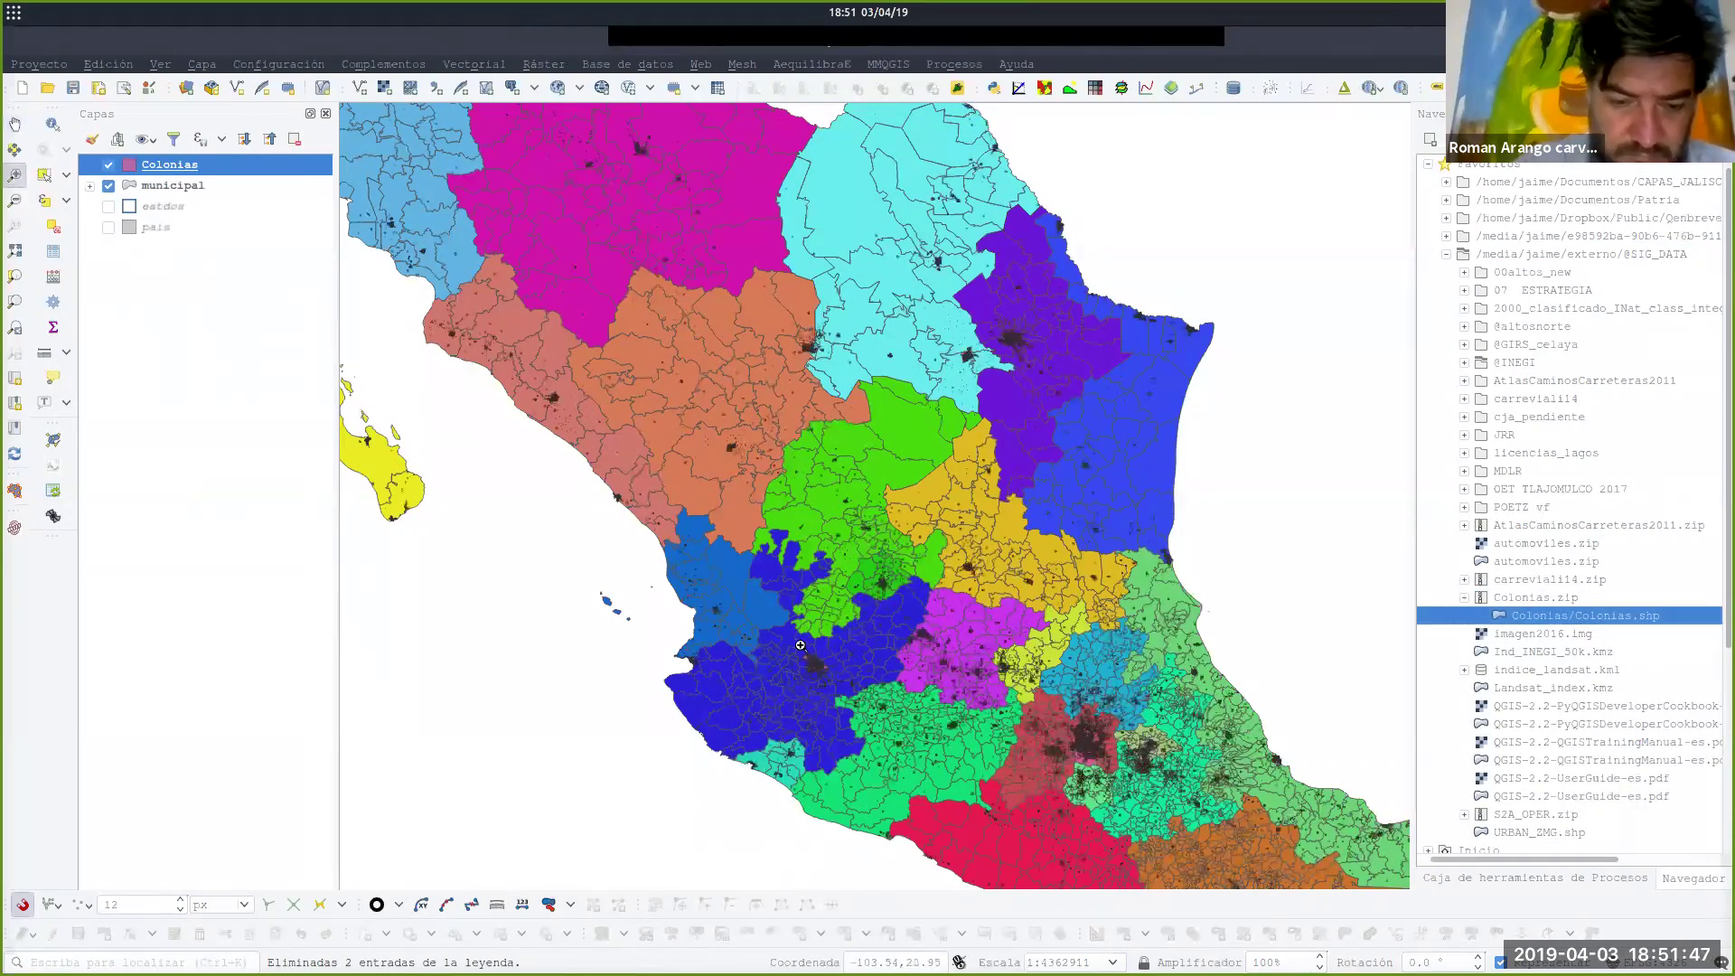
left_click_drag(800, 647, 828, 685)
left_click_drag(675, 333, 985, 589)
left_click_drag(595, 190, 995, 540)
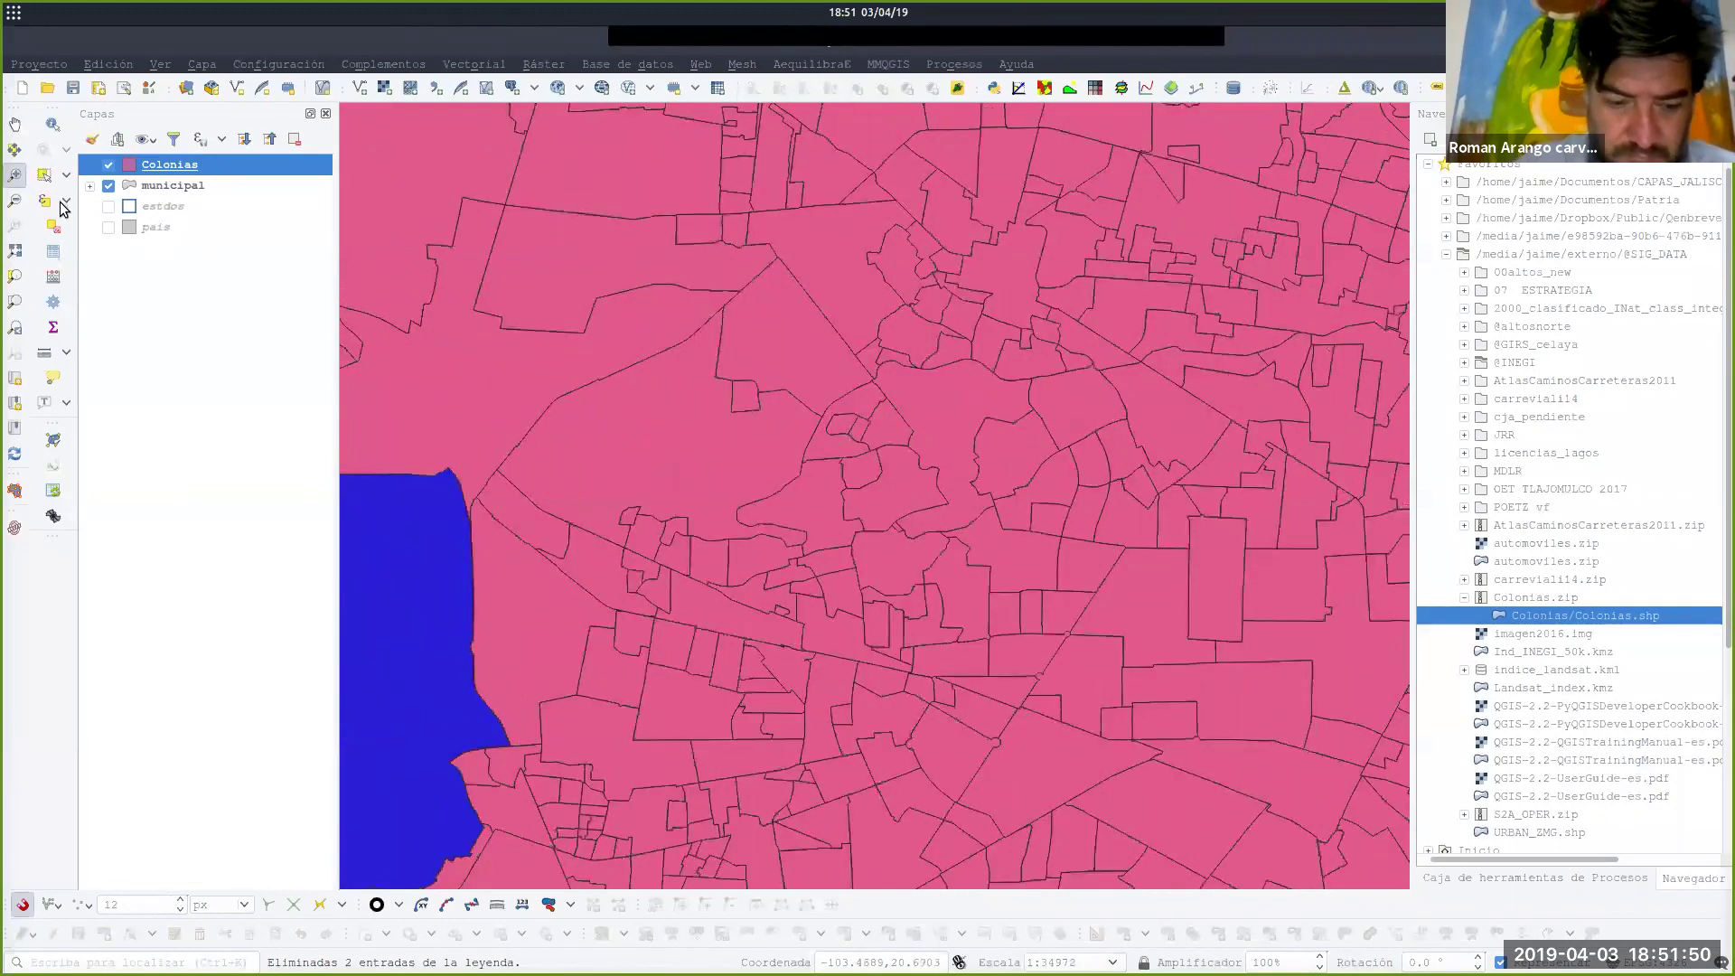
left_click(109, 185)
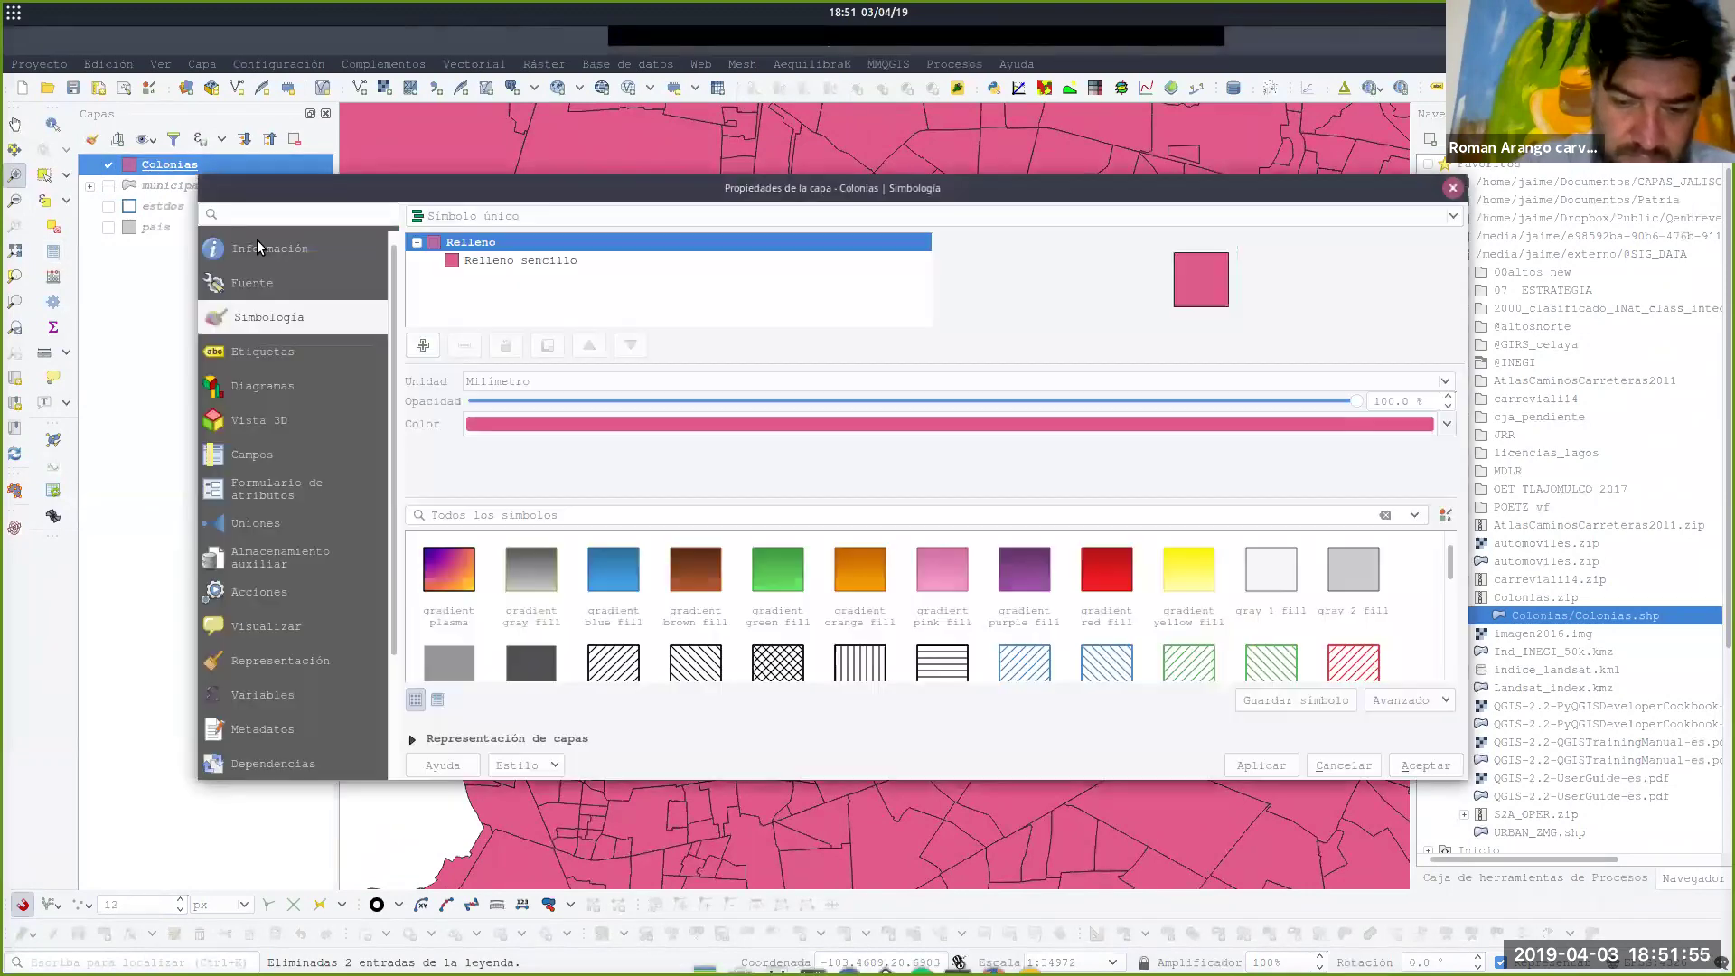
Enable Etiquetas sencillas for the Colonias layer and set the label text color to red.
left_click(299, 351)
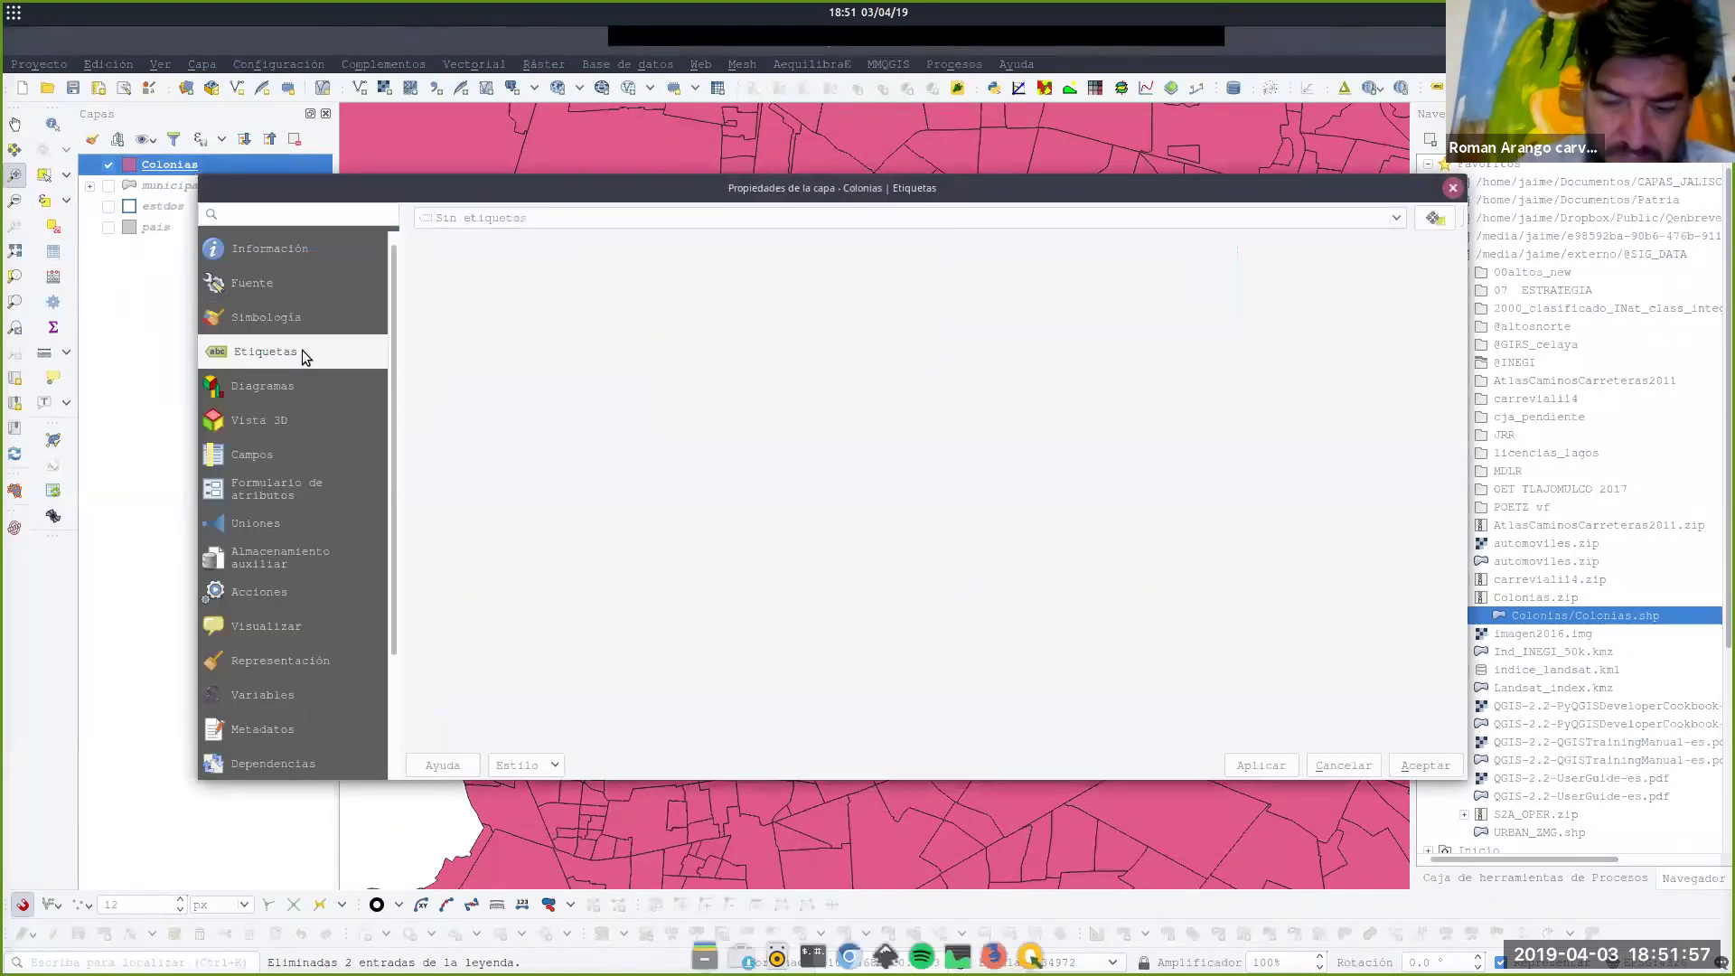
left_click(531, 219)
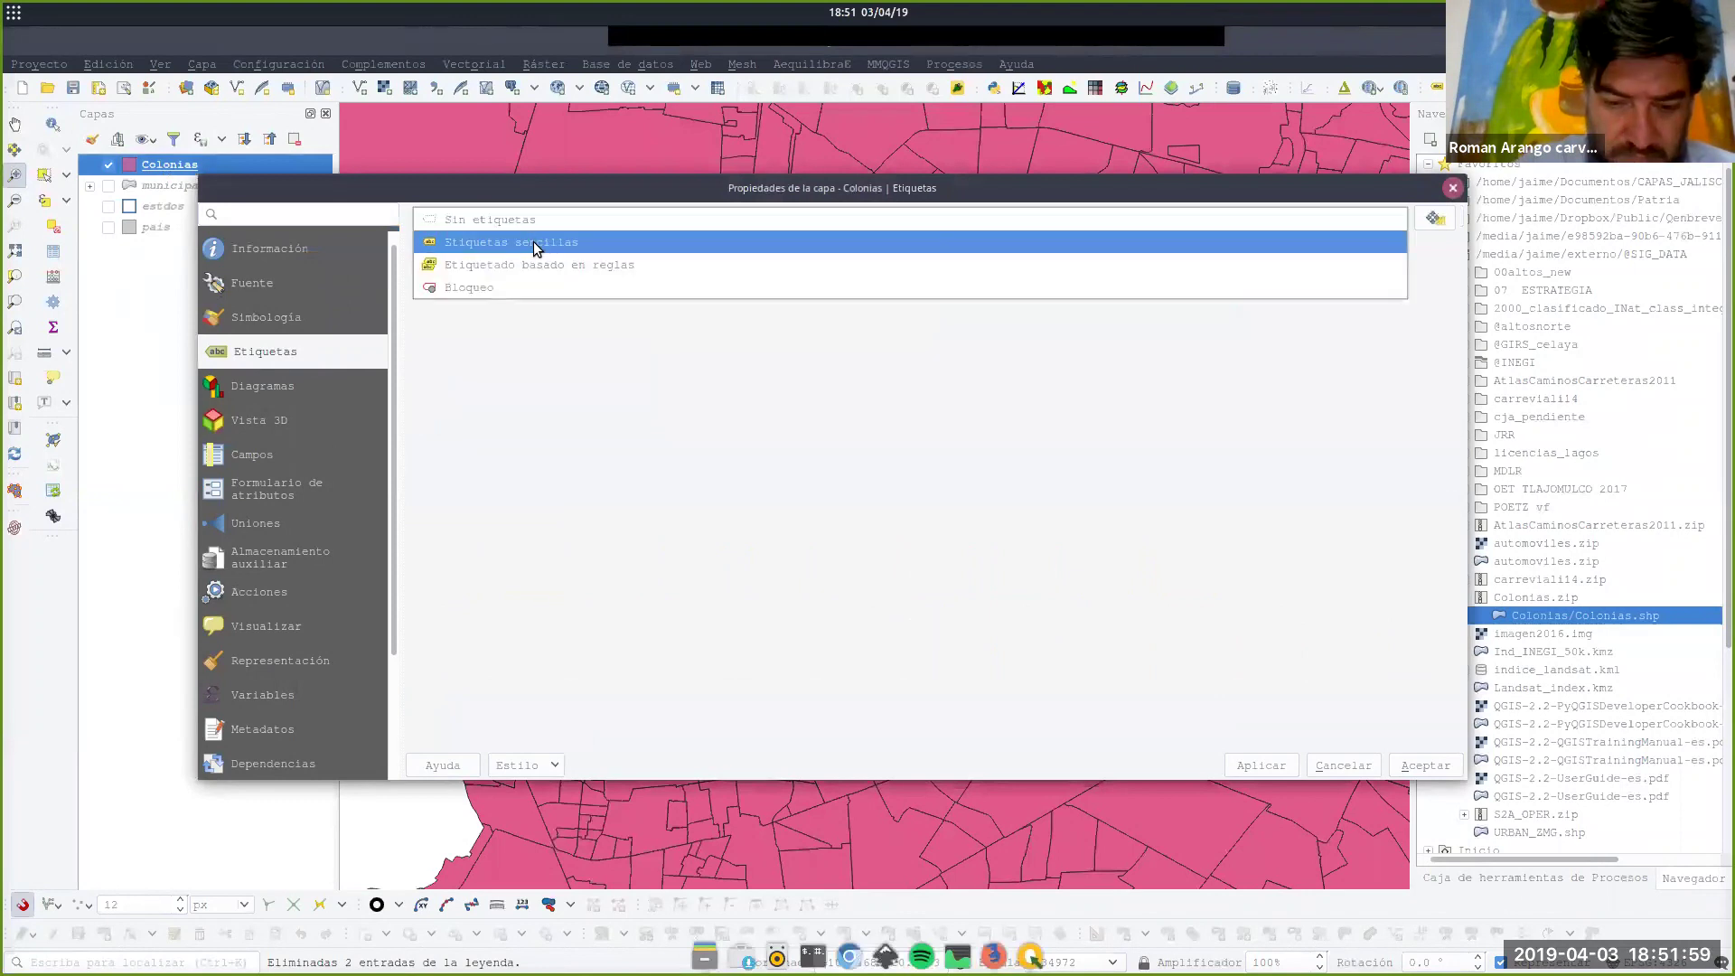
key("Escape")
key("Down")
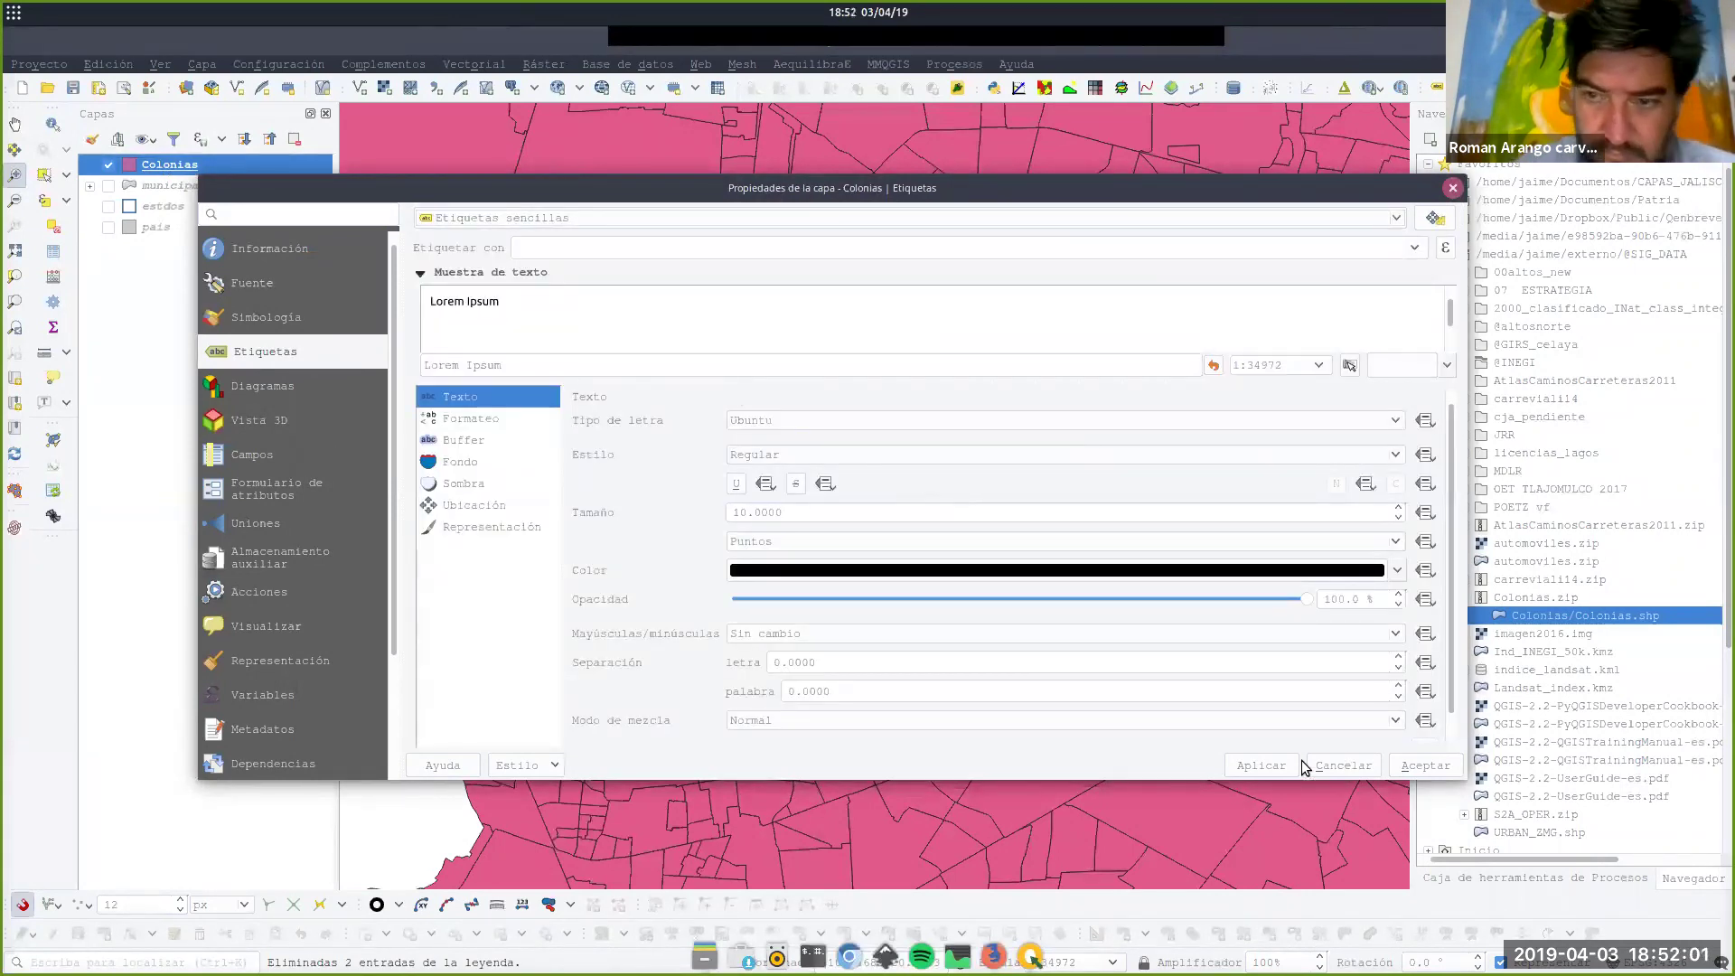
left_click(1398, 570)
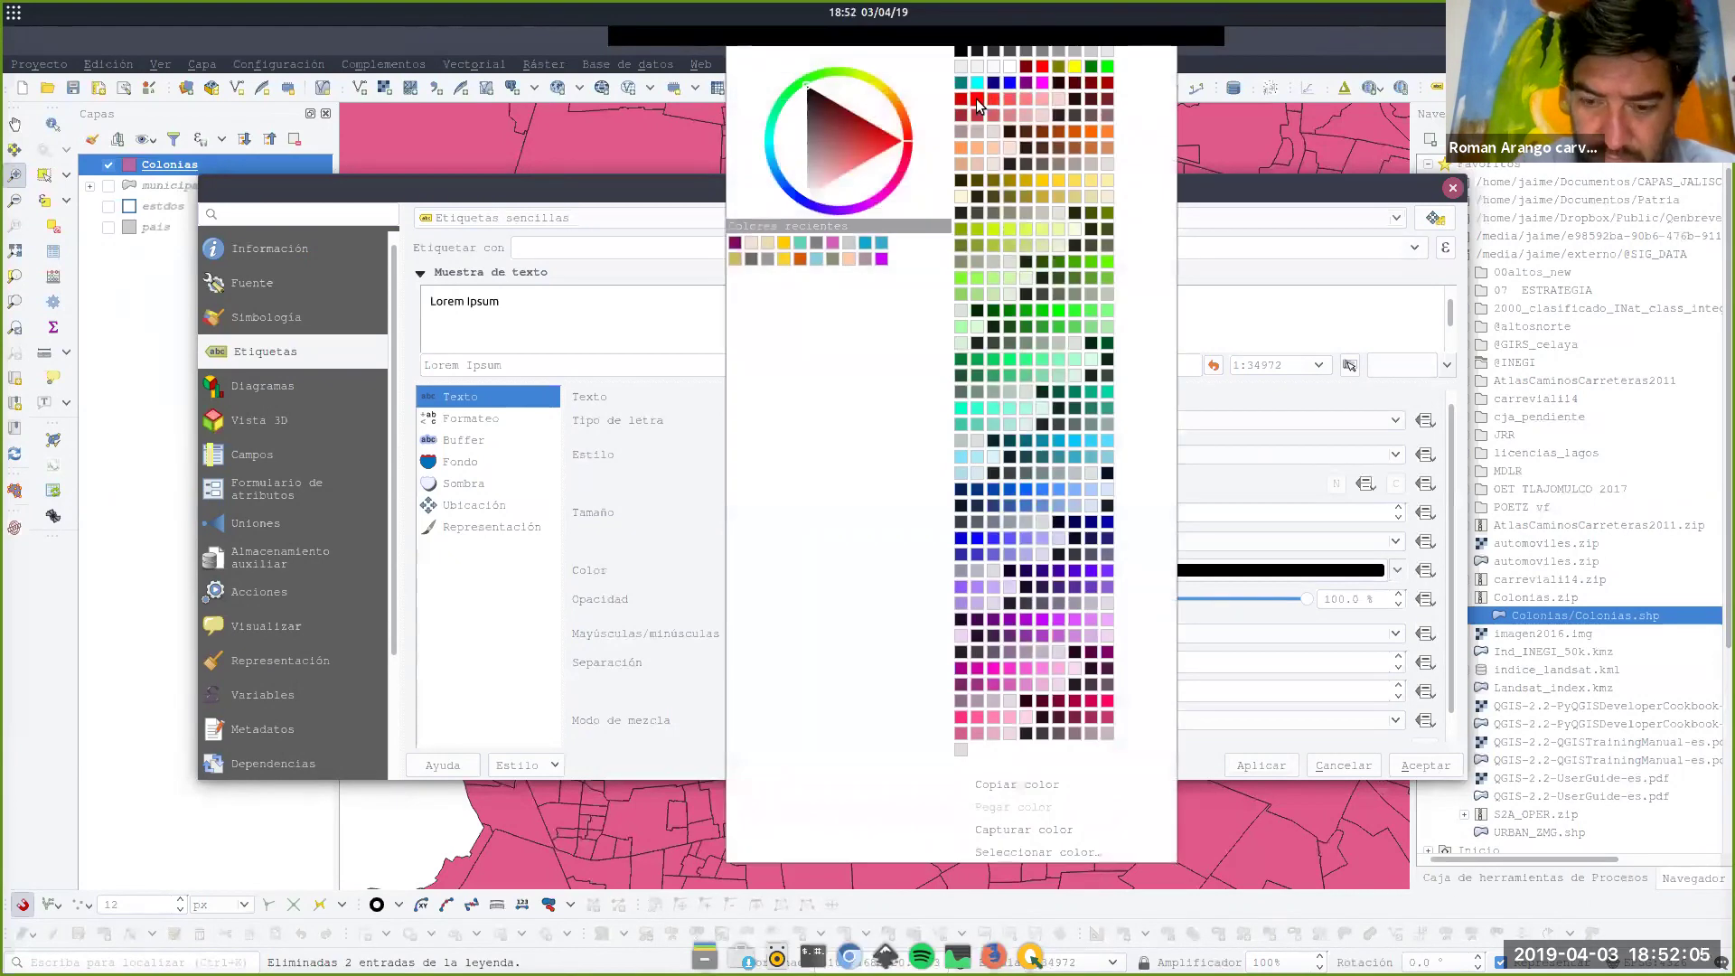
left_click(1042, 66)
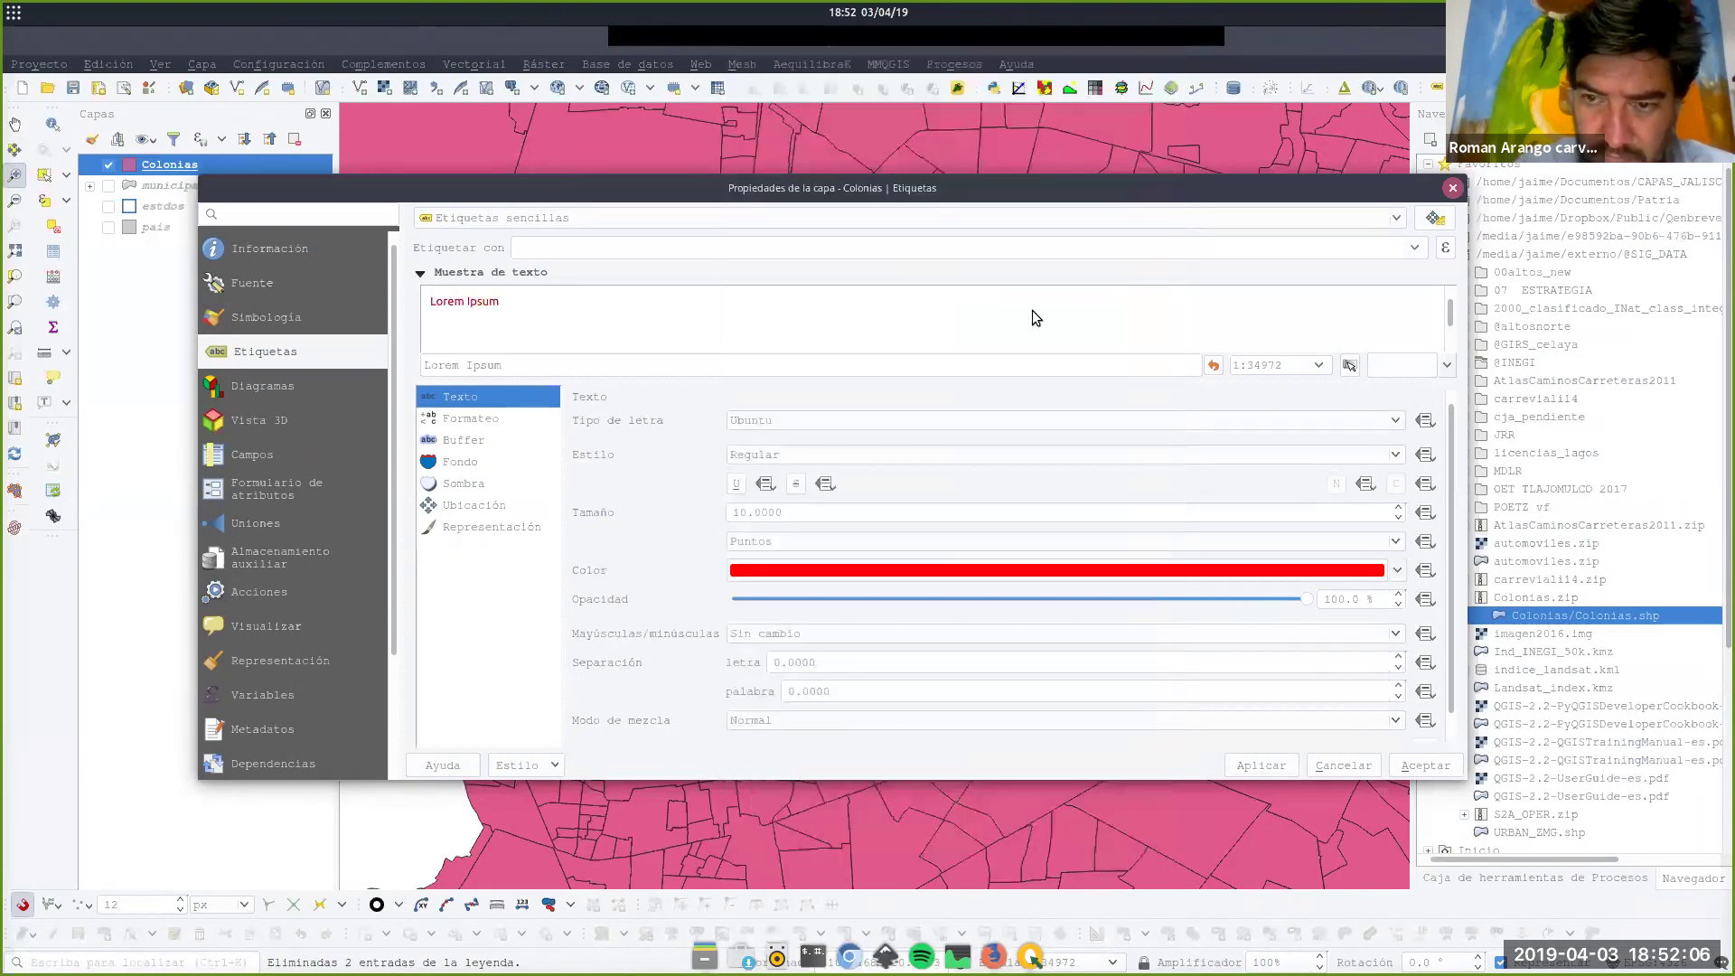
Set the Colonias layer's symbol to gray 2 fill, apply it and accept the layer properties.
left_click(266, 316)
left_click(1355, 583)
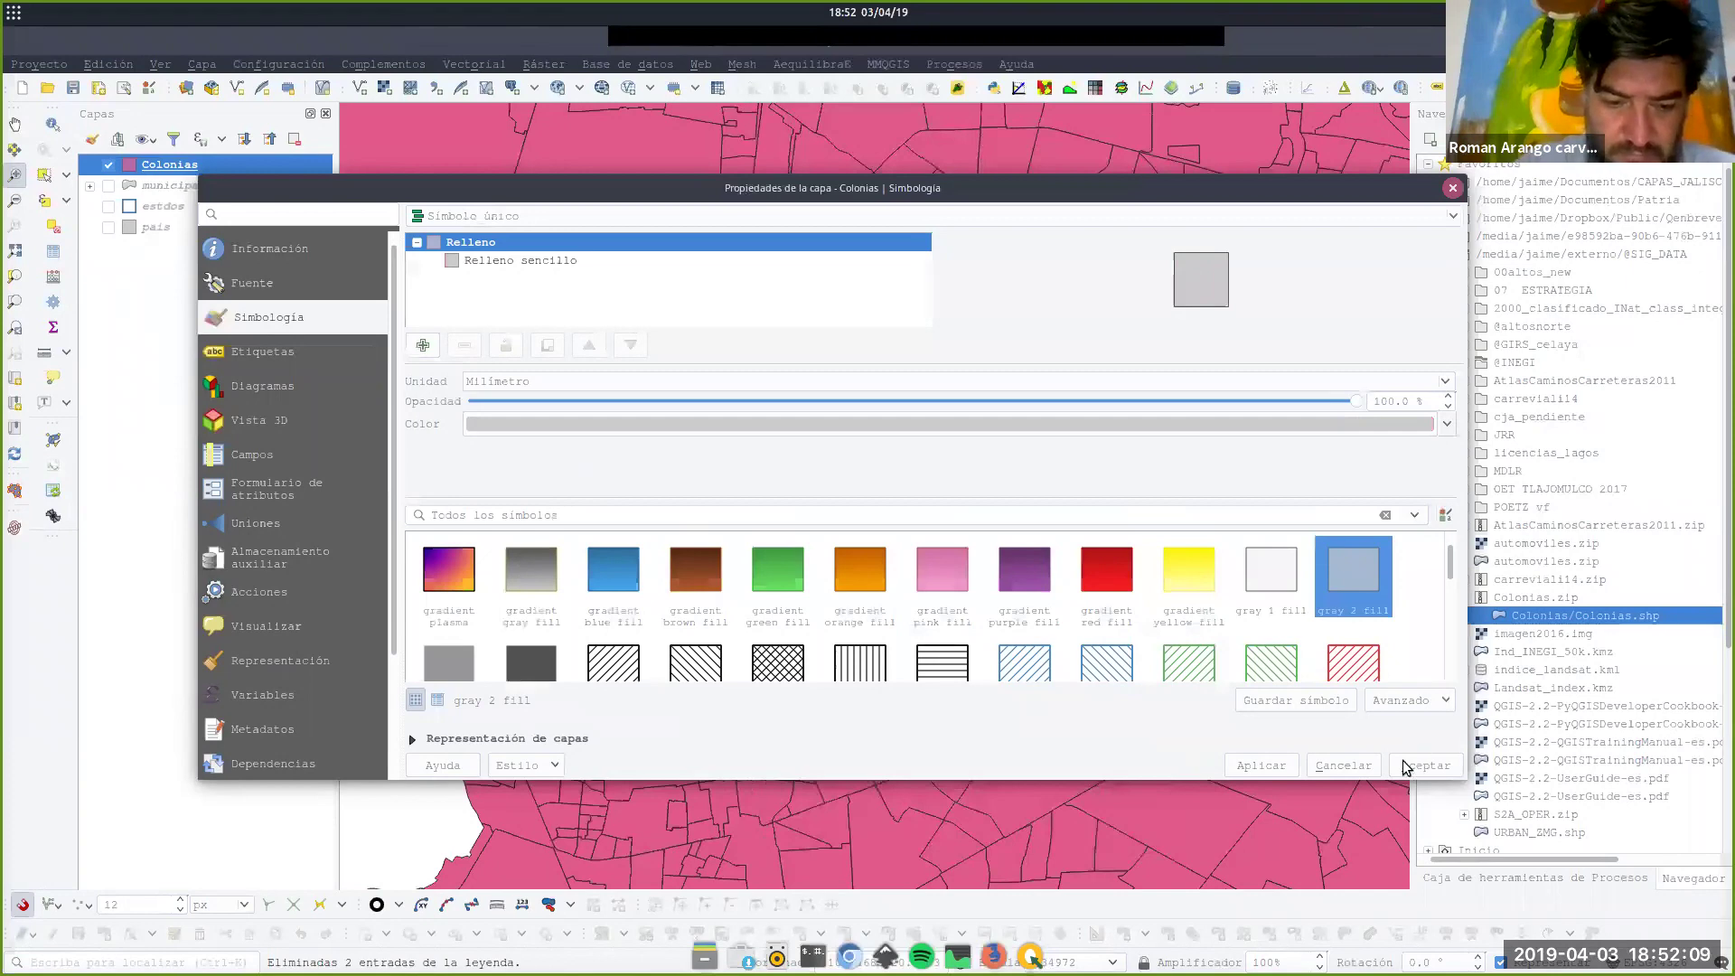
left_click(1263, 766)
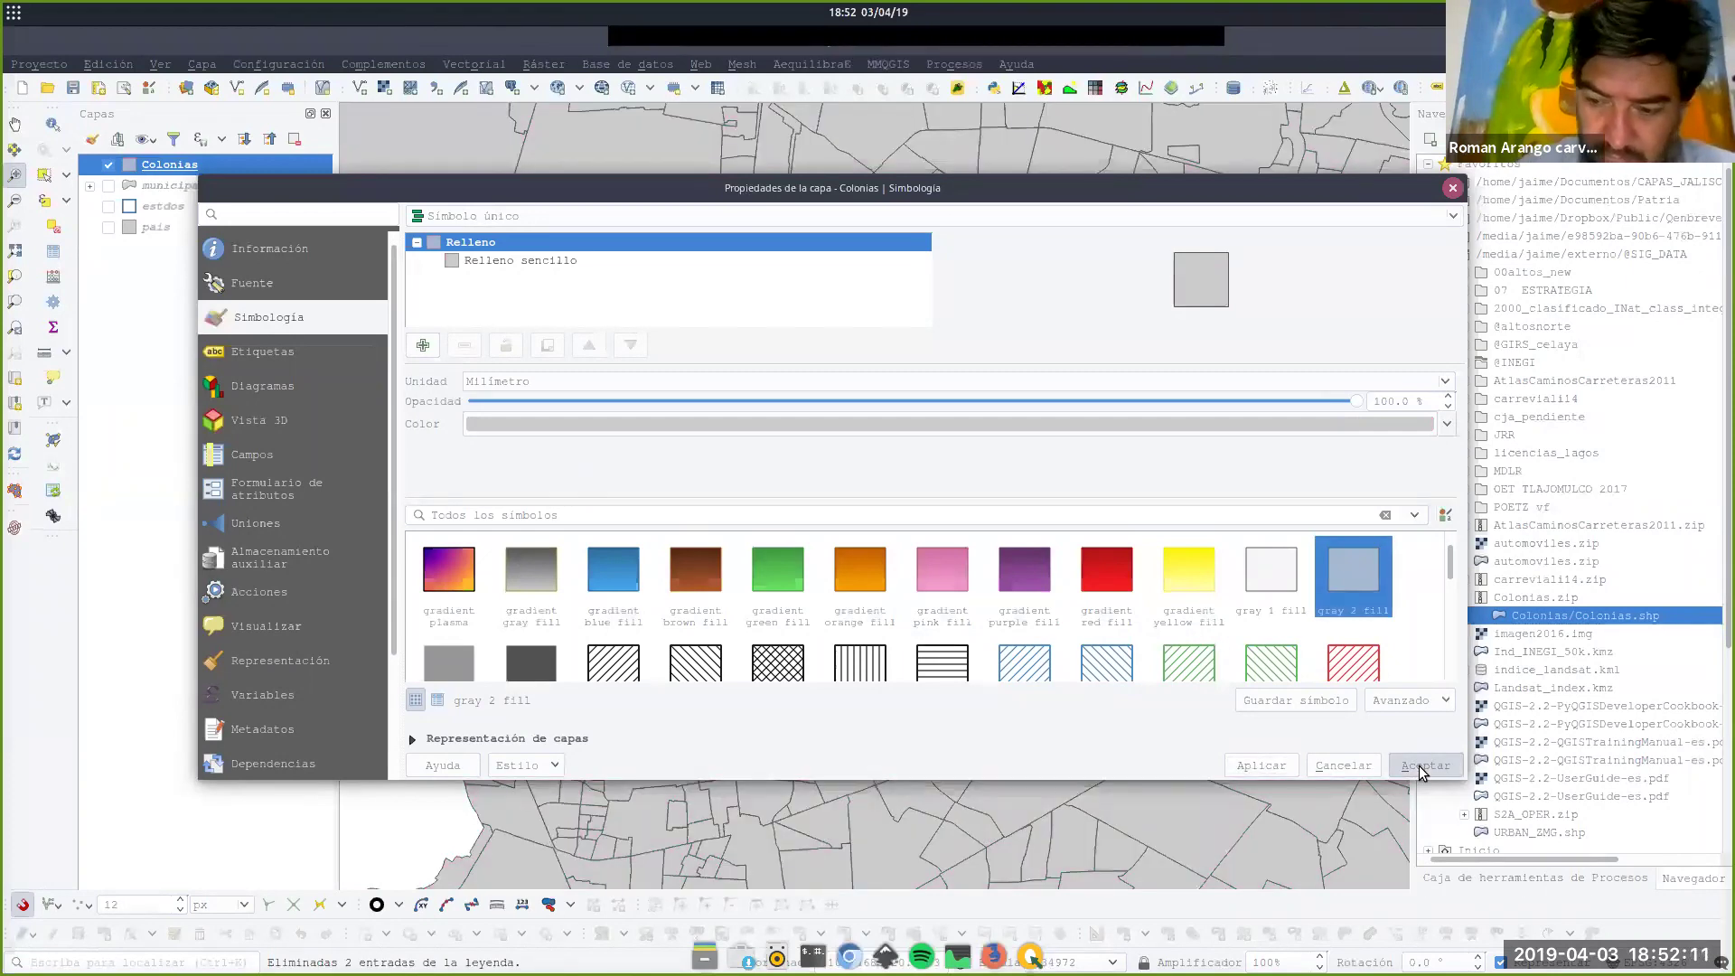
left_click(1419, 766)
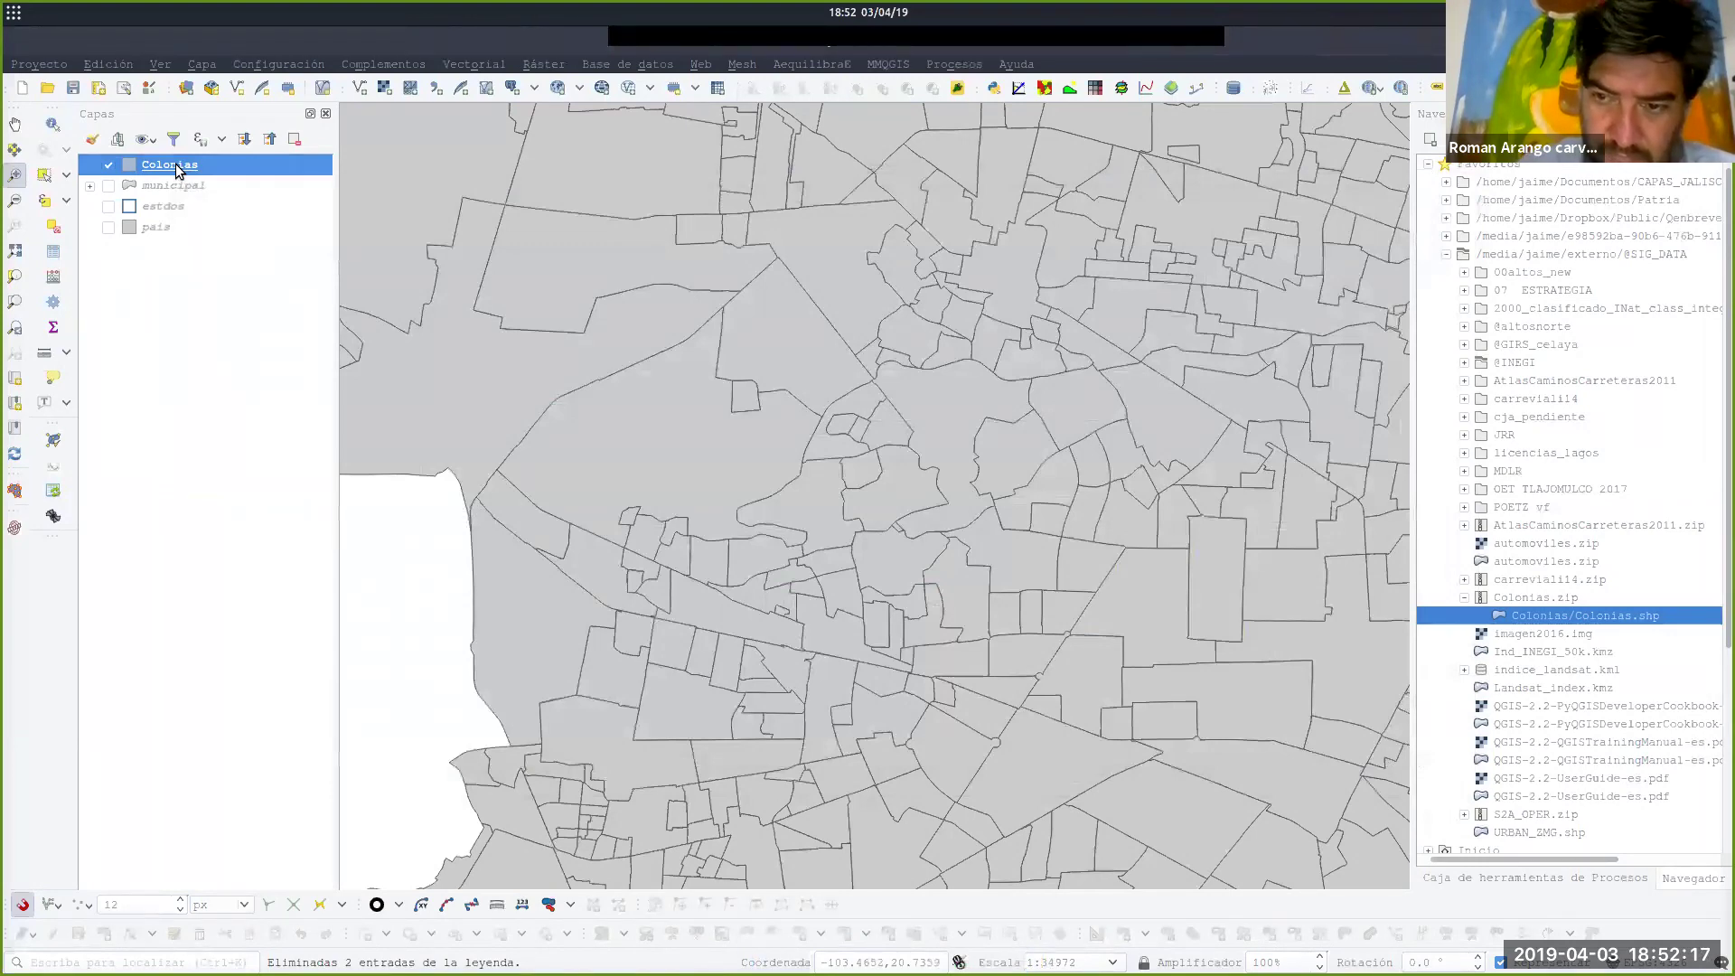
Choose SETT_NAME as the label field in the Colonias layer's properties.
double_click(176, 164)
left_click(264, 350)
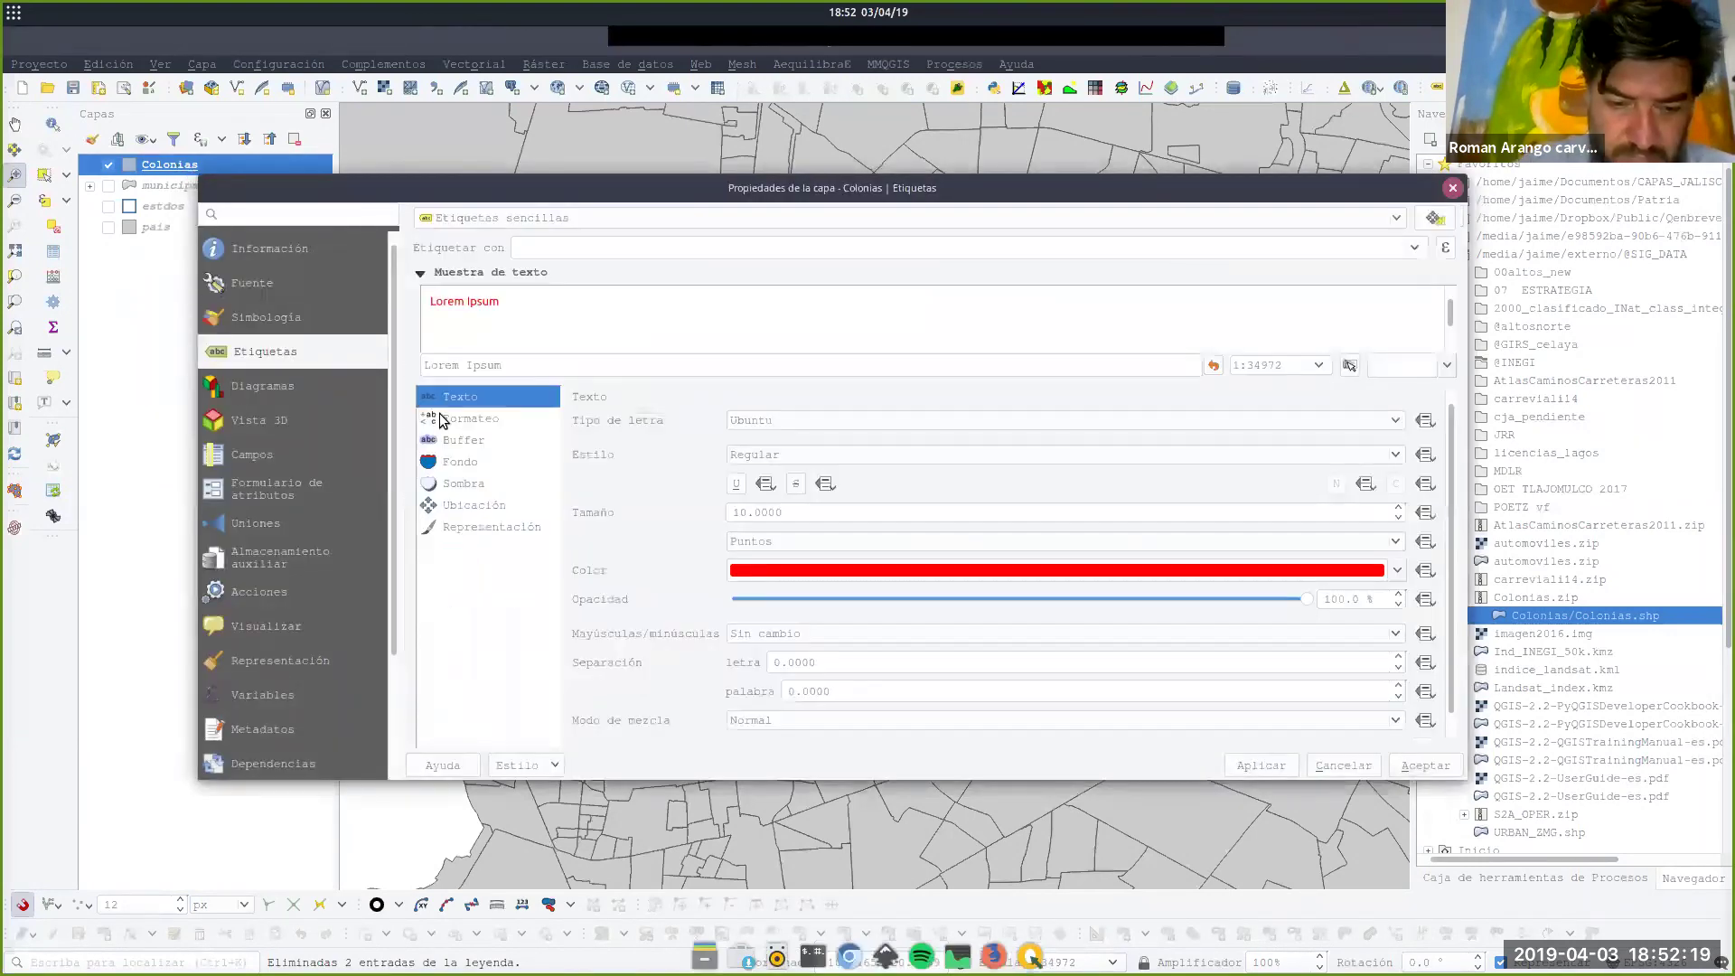
scroll(1417, 250, "down", 1)
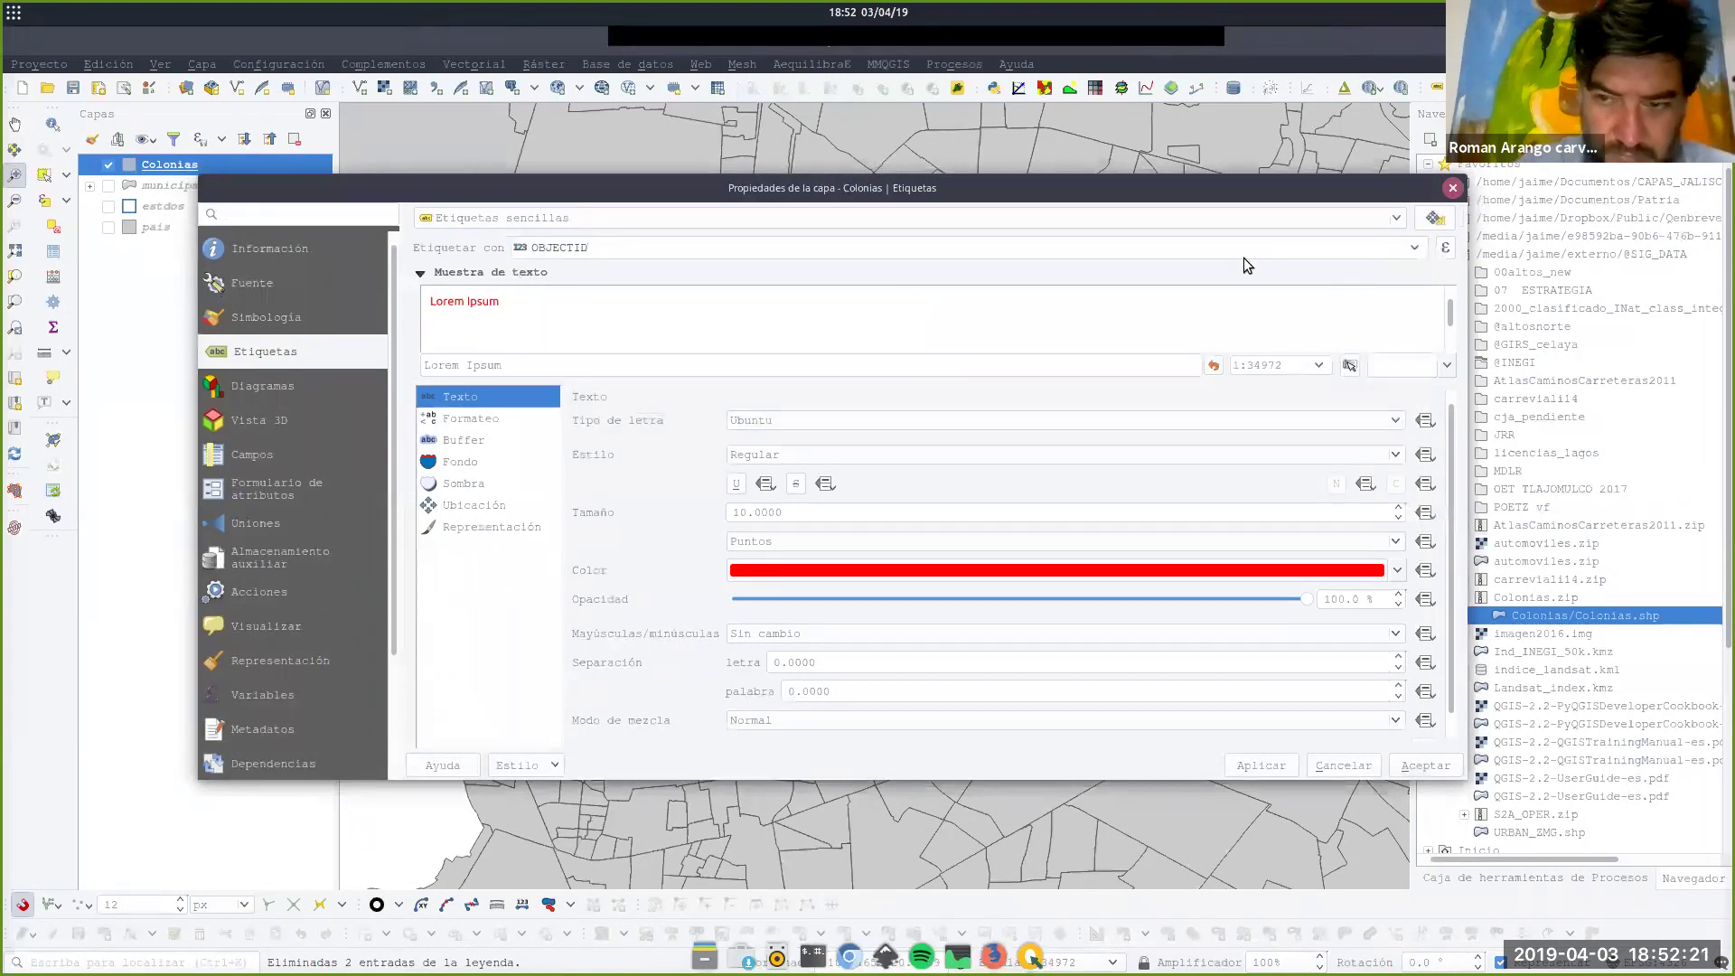
left_click(1411, 249)
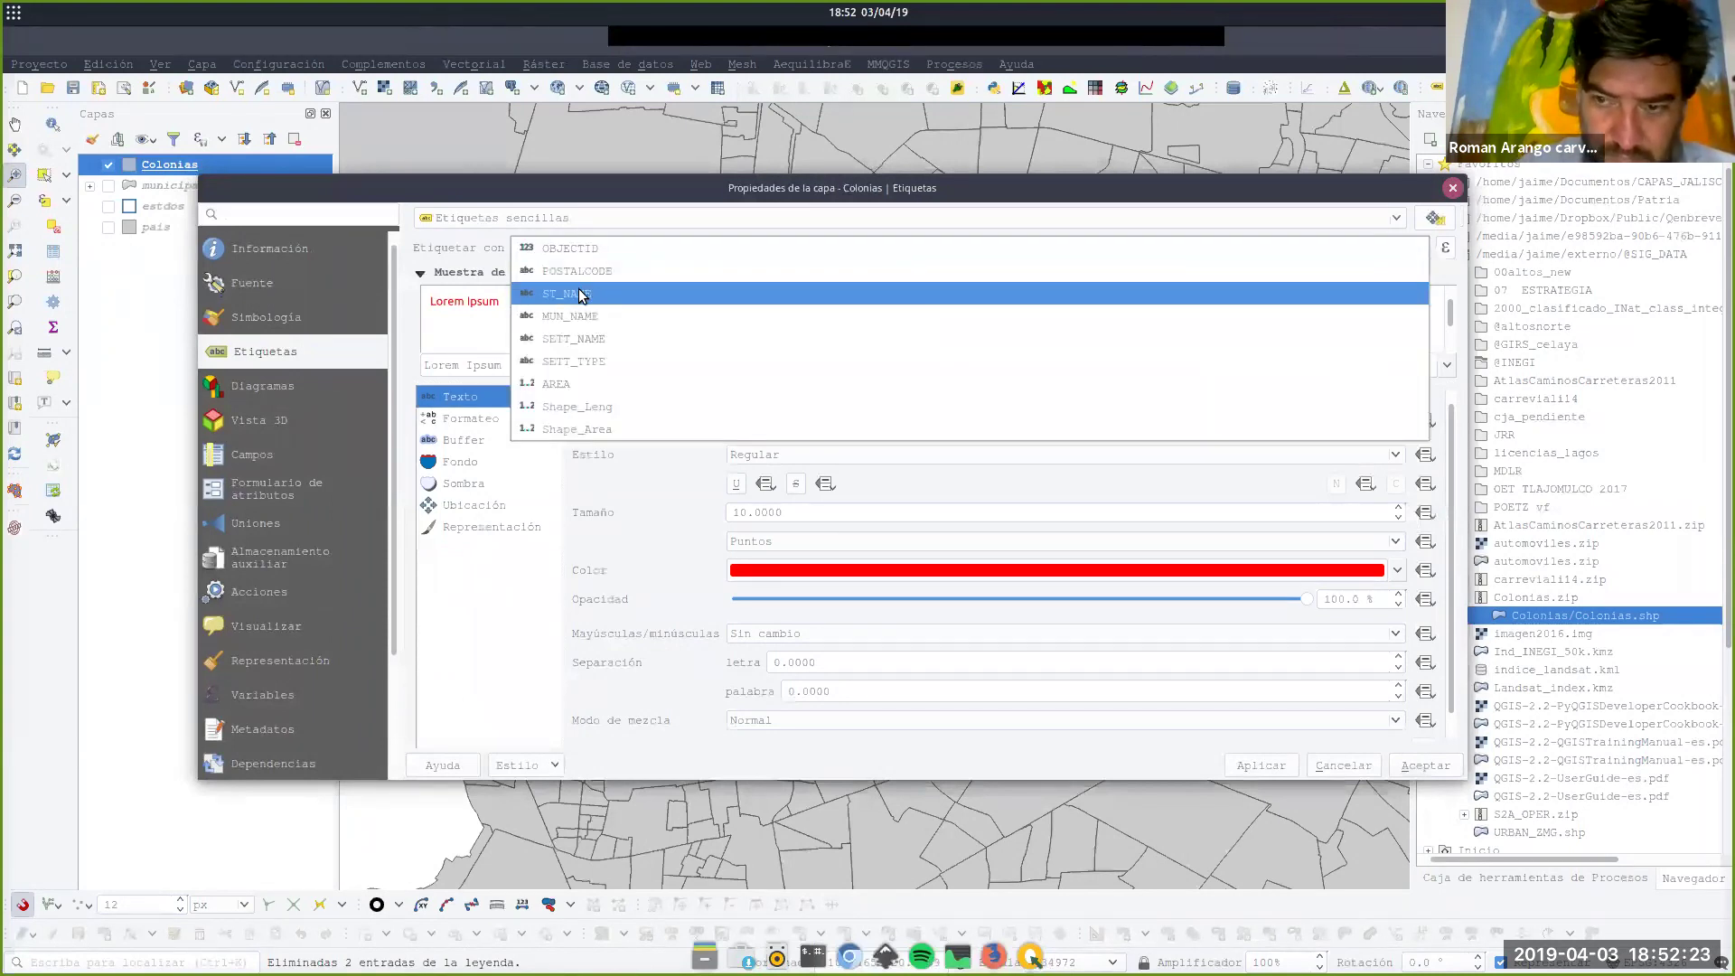
left_click(589, 338)
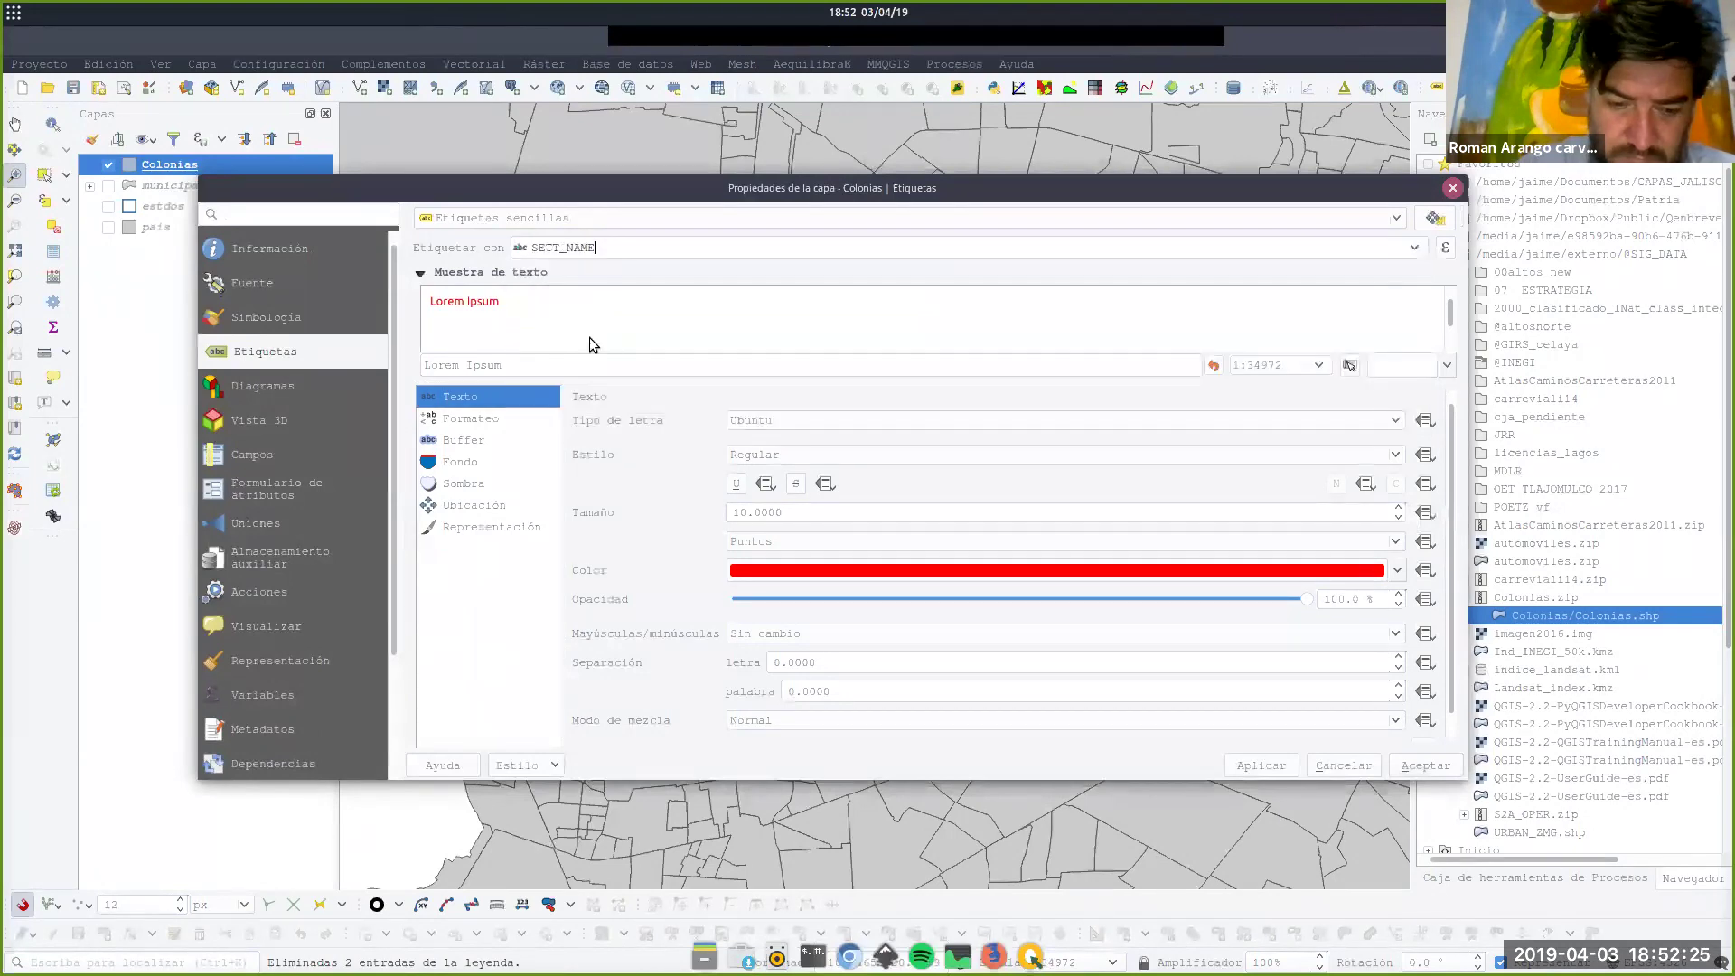
Apply the SETT_NAME labels to the Colonias layer and accept the layer properties.
left_click(1265, 759)
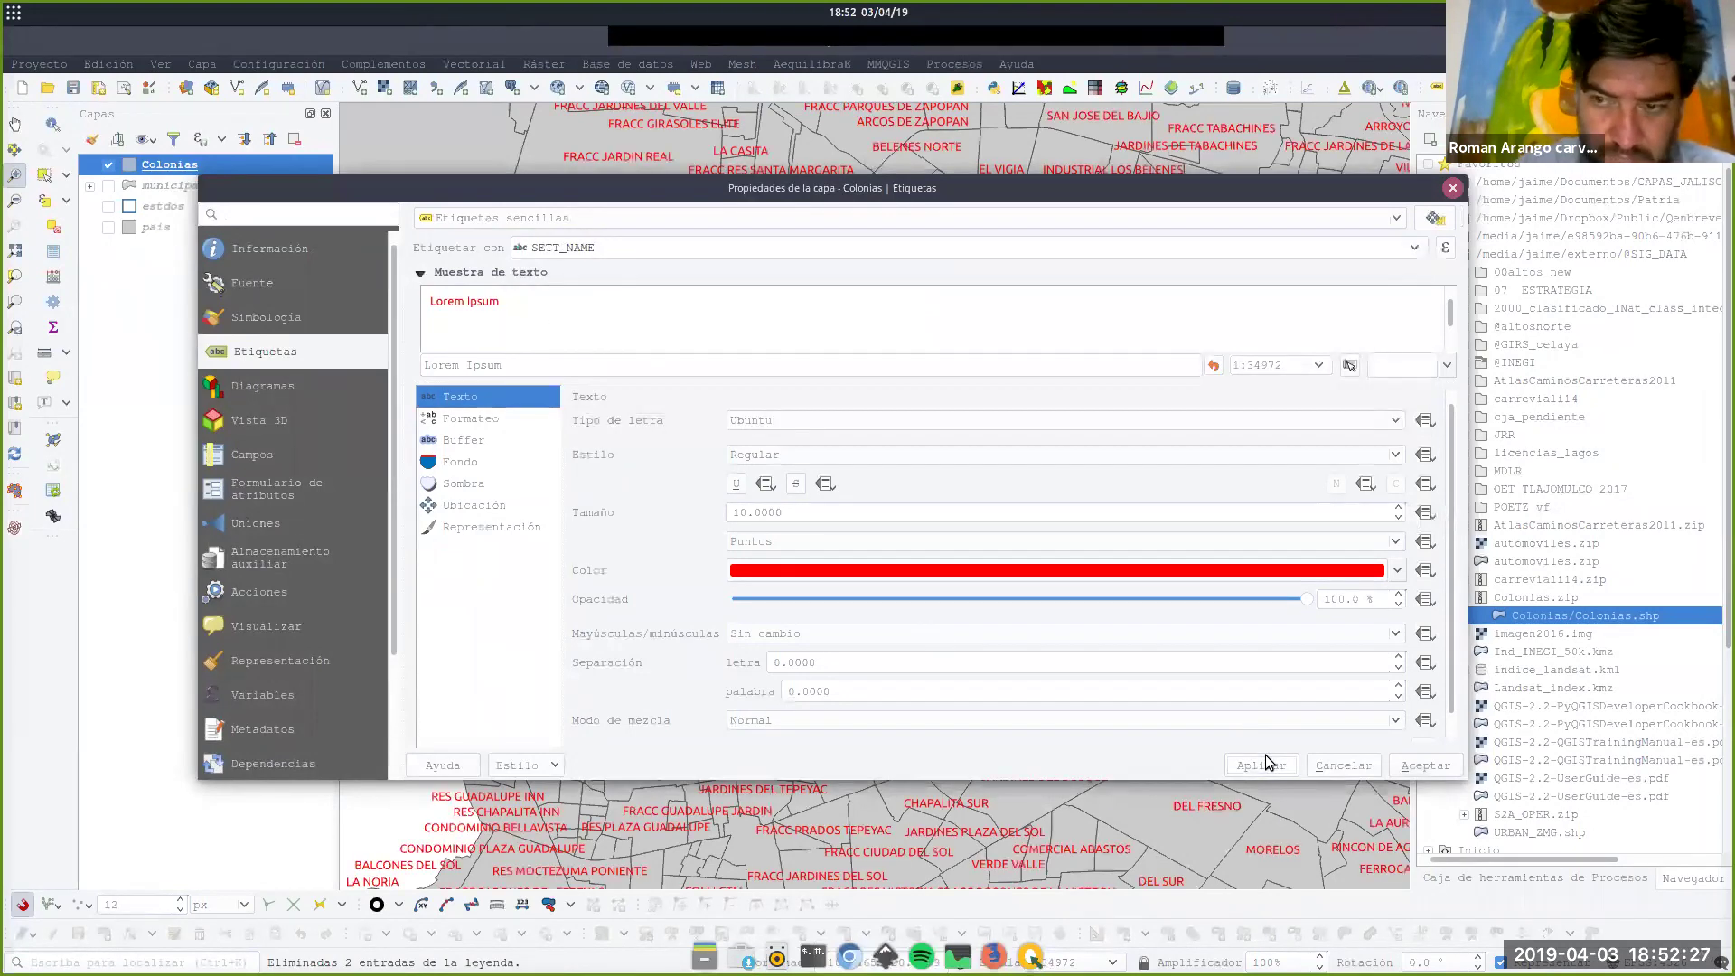
left_click(1415, 768)
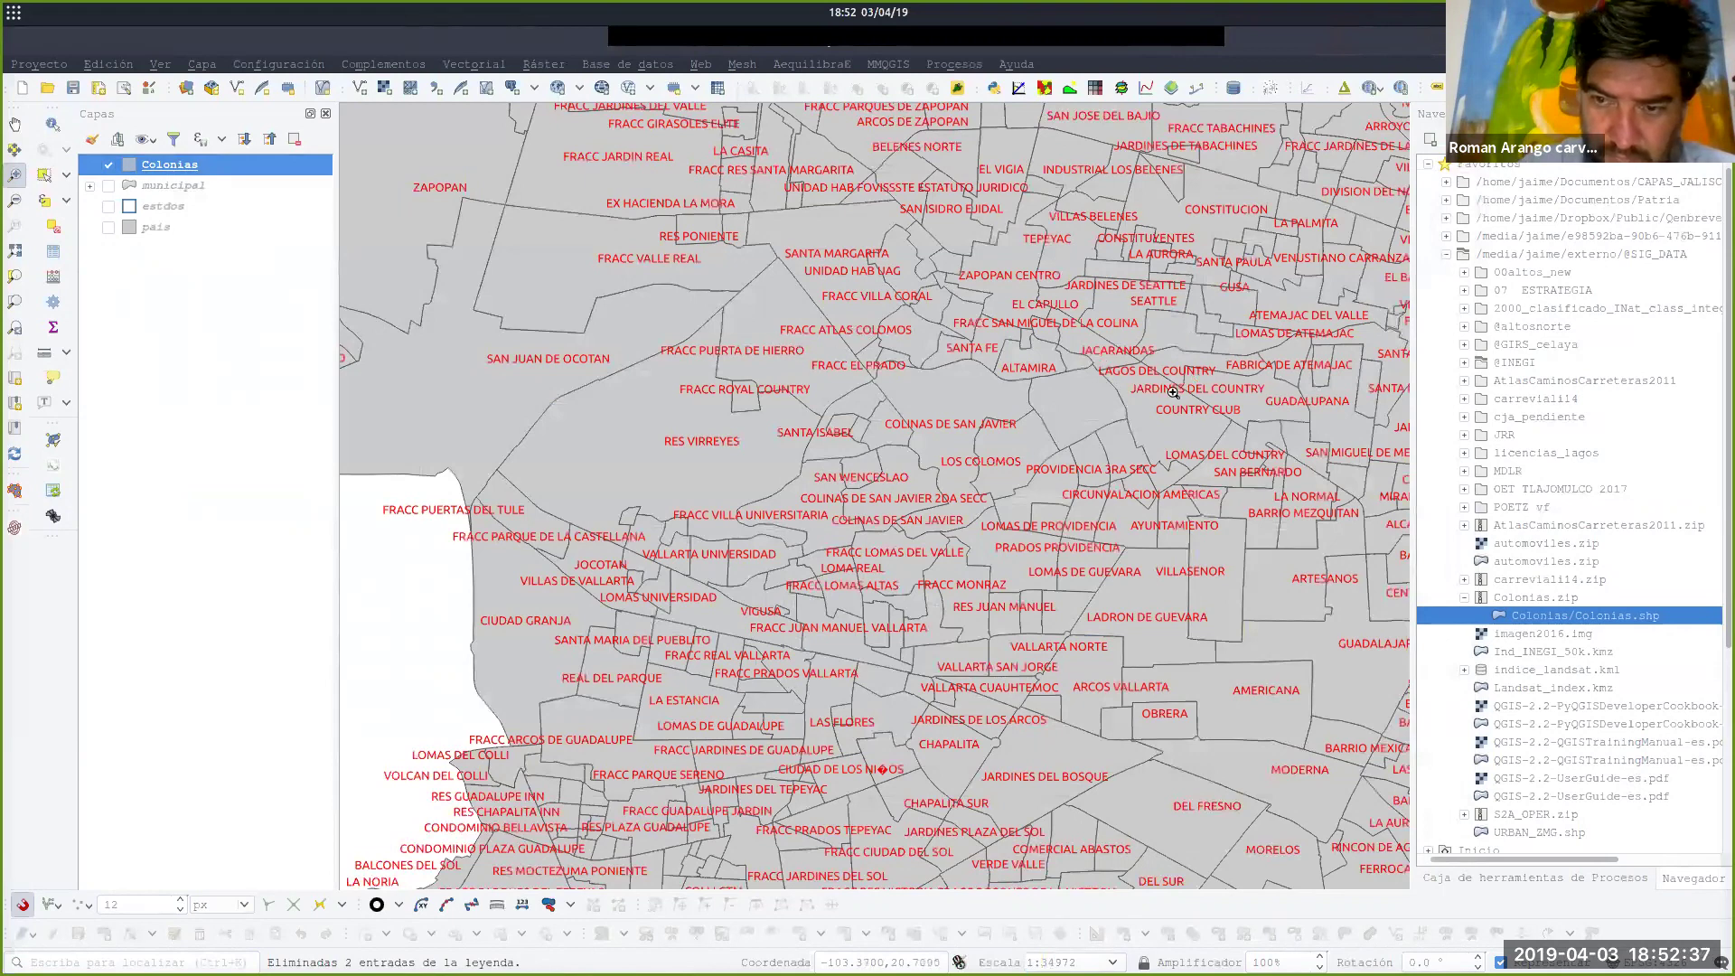
left_click_drag(564, 553, 1173, 801)
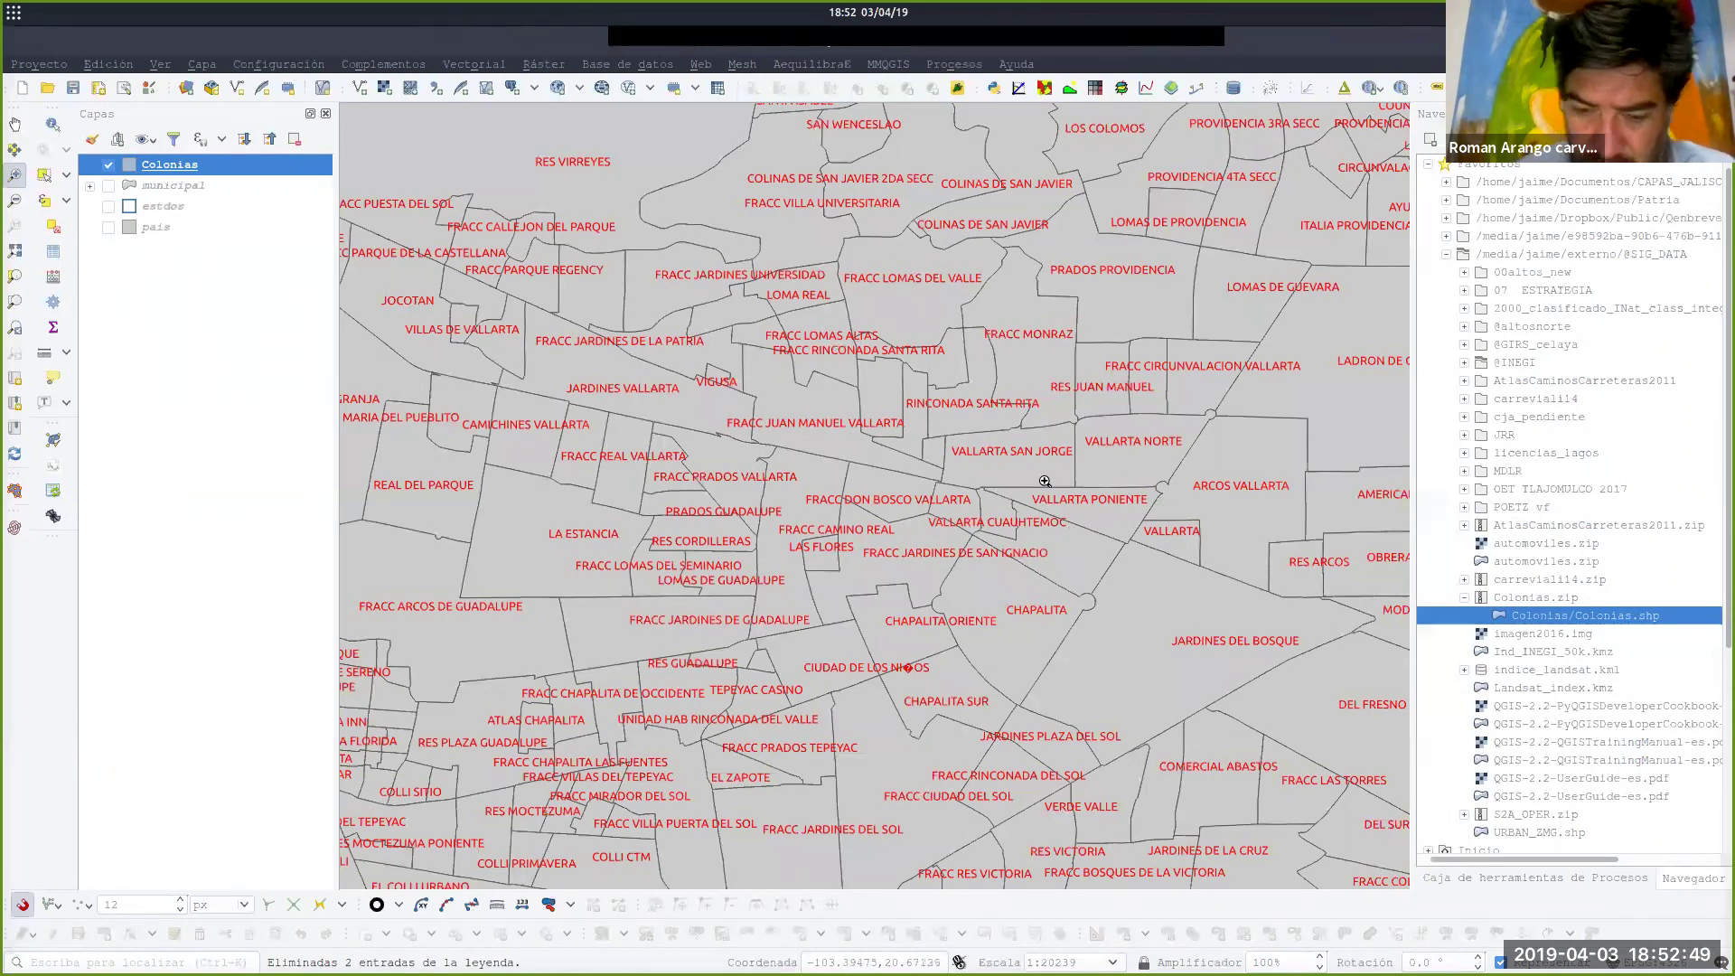
Open the label expression of the Colonias layer and insert the wordwrap function before SETT_NAME.
double_click(170, 172)
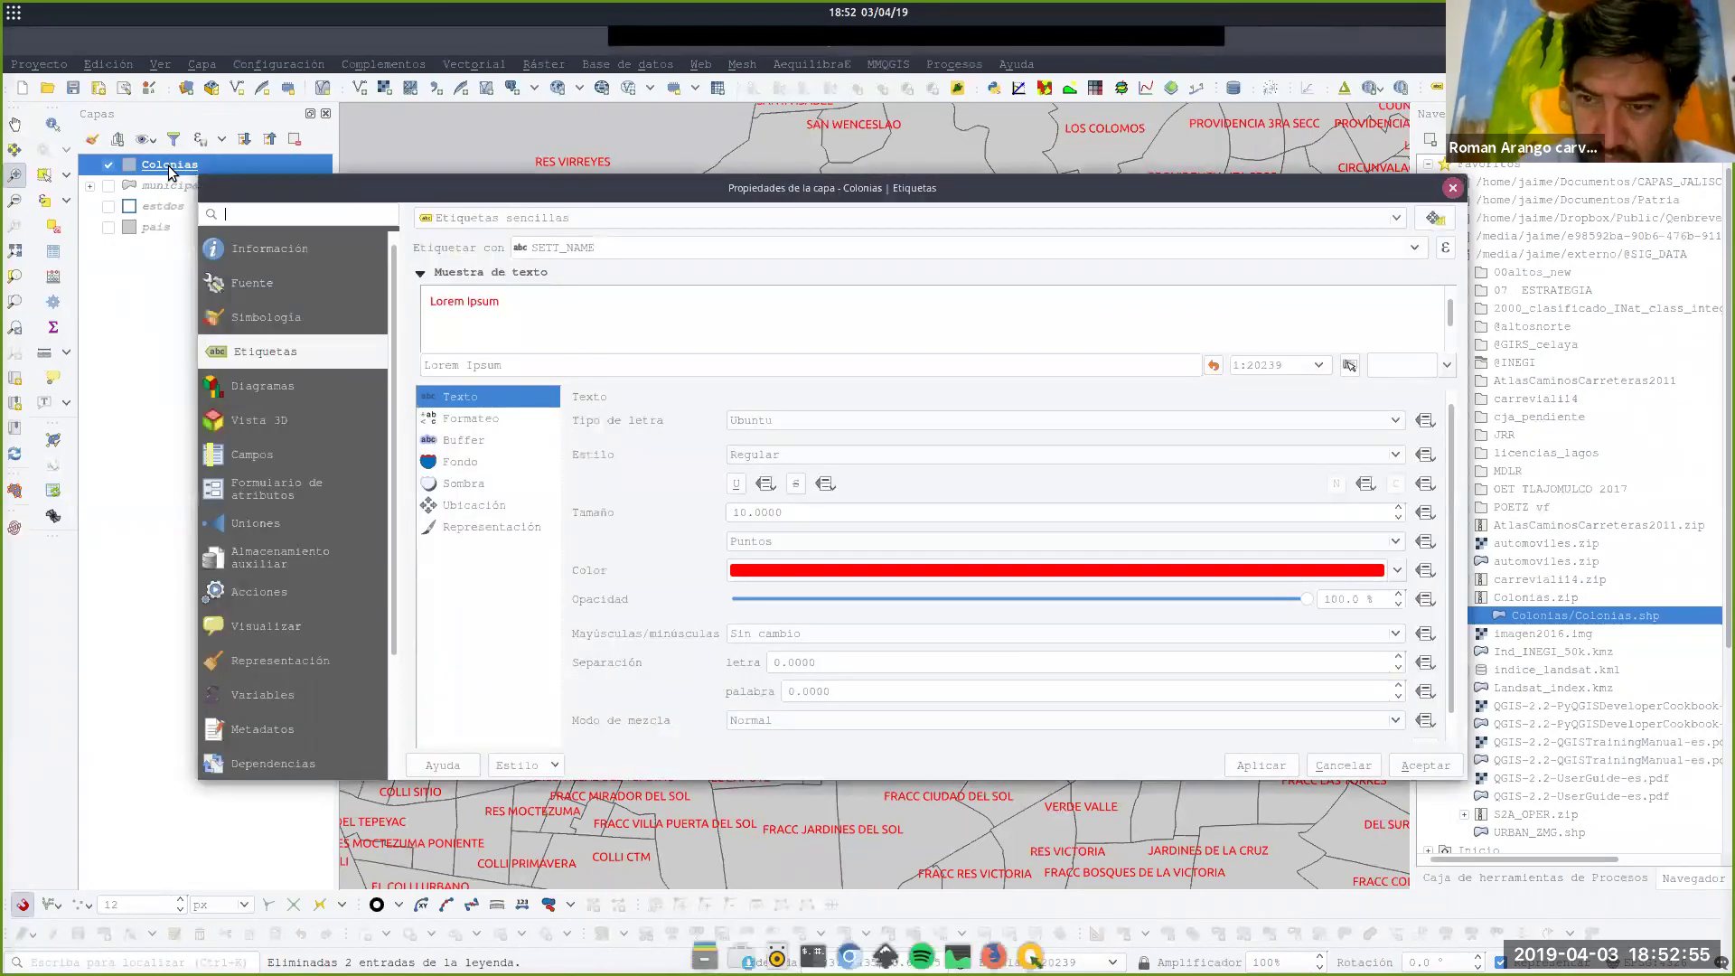
left_click(1447, 251)
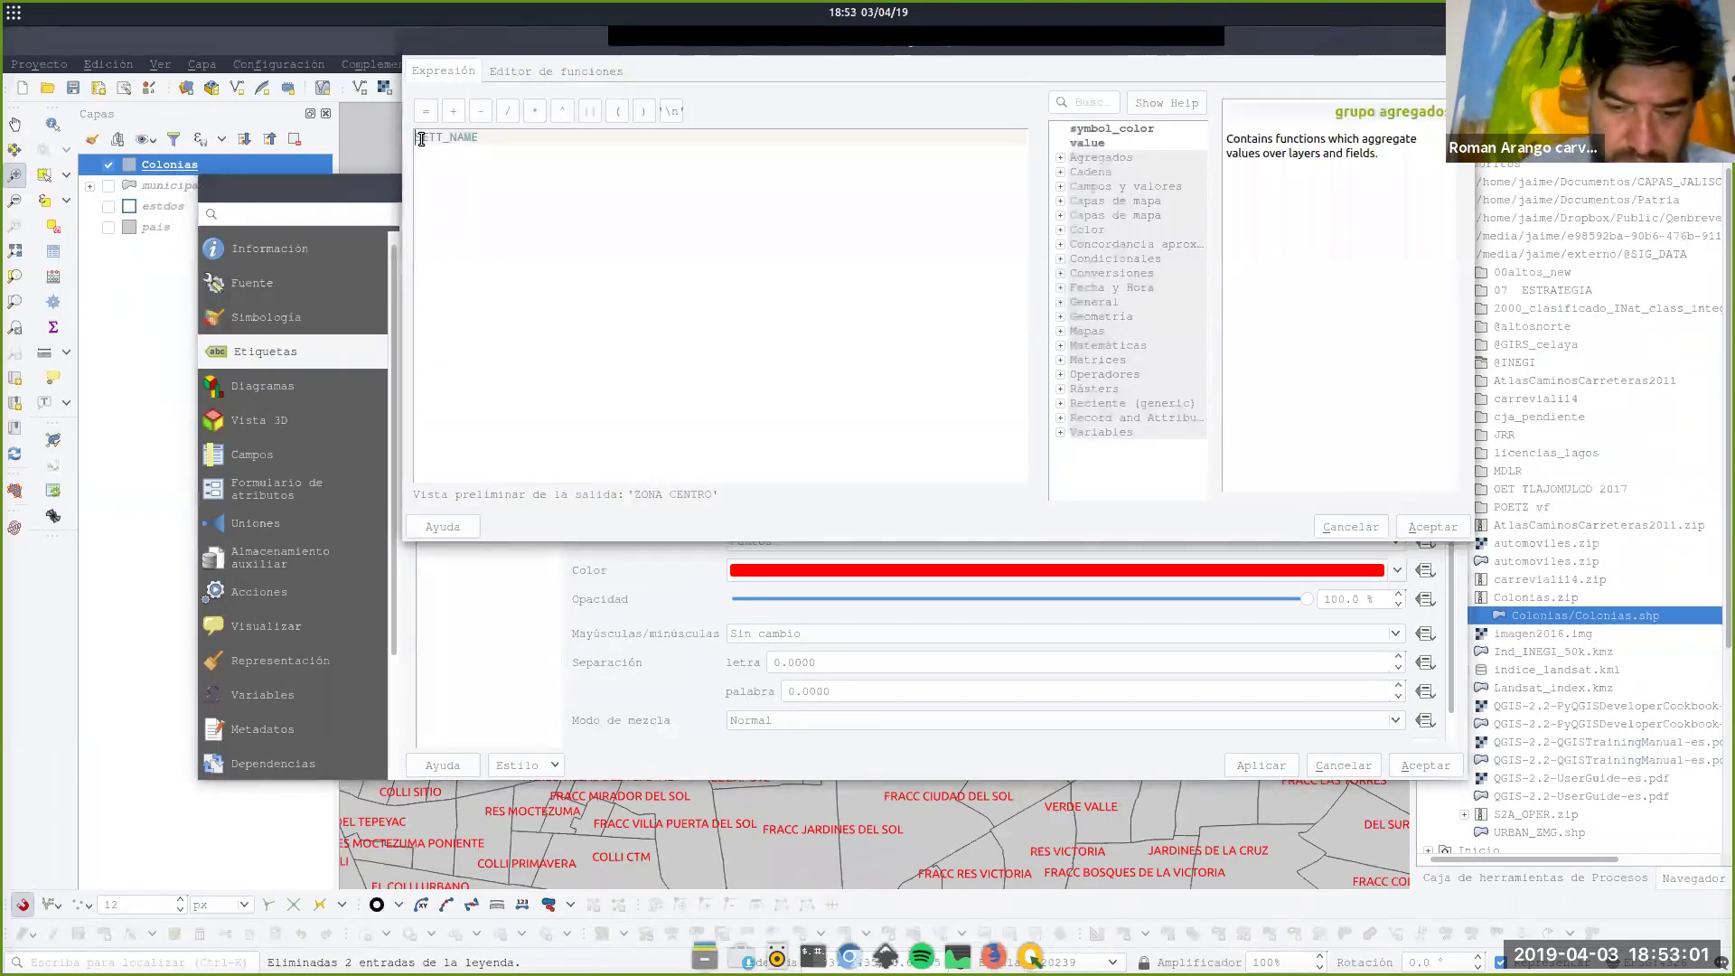
type("wor")
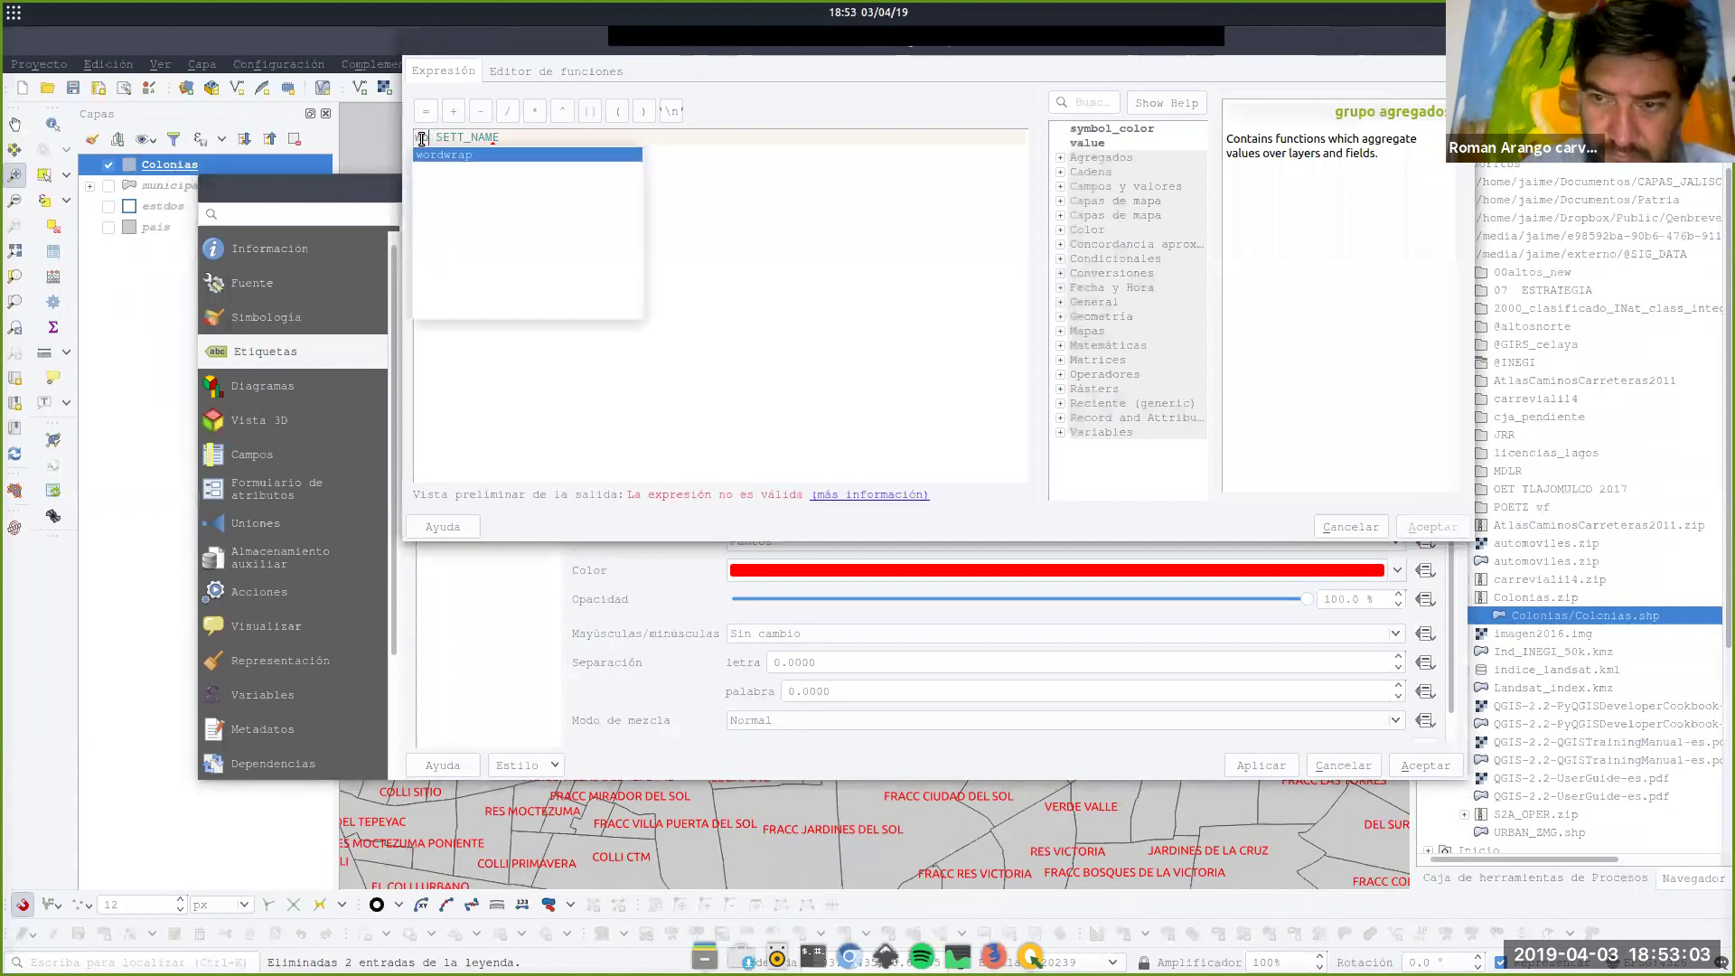
key("Return")
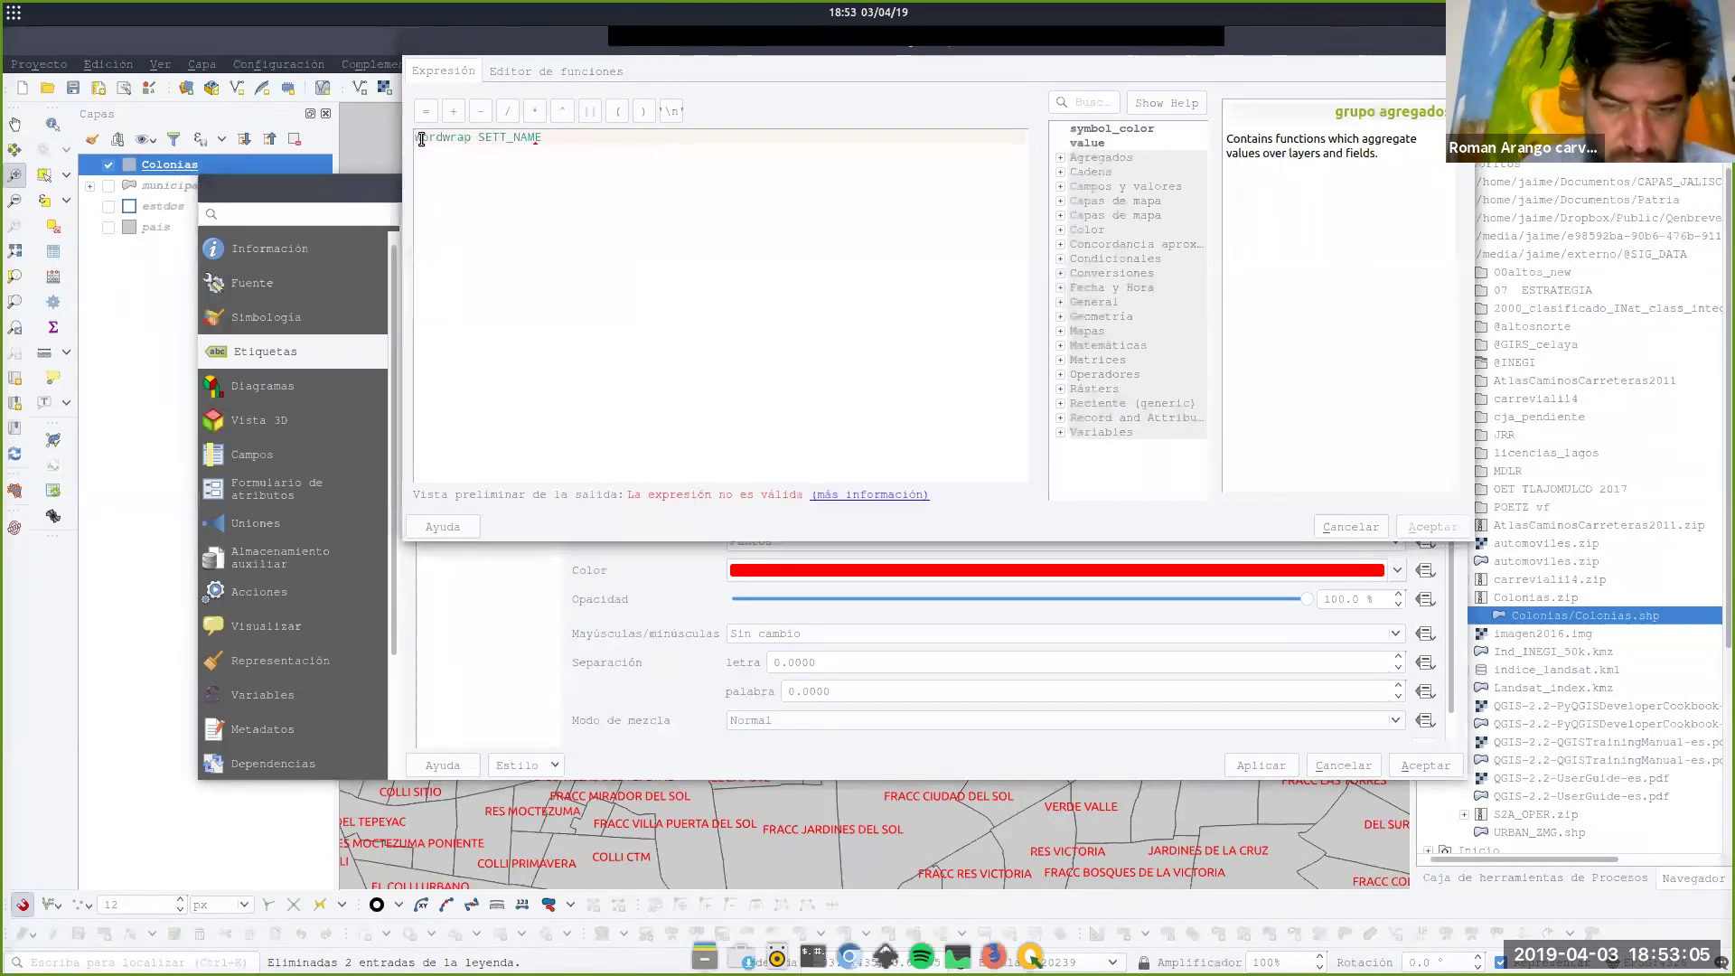
left_click_drag(477, 143, 416, 144)
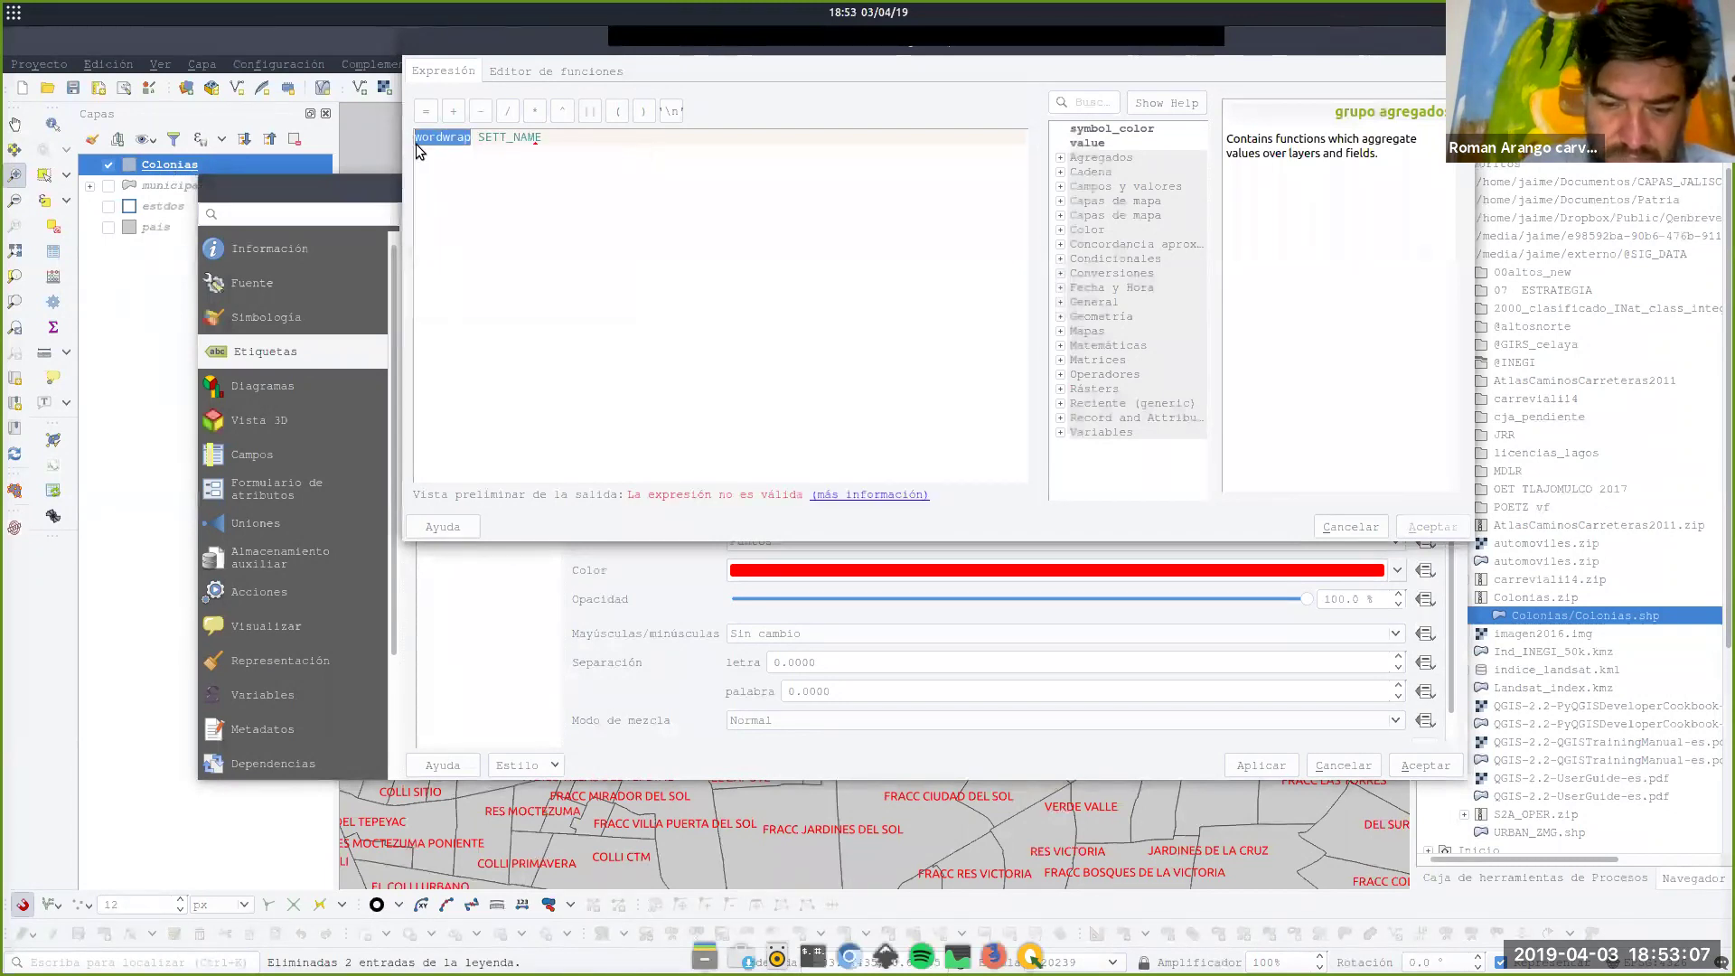
left_click(479, 140)
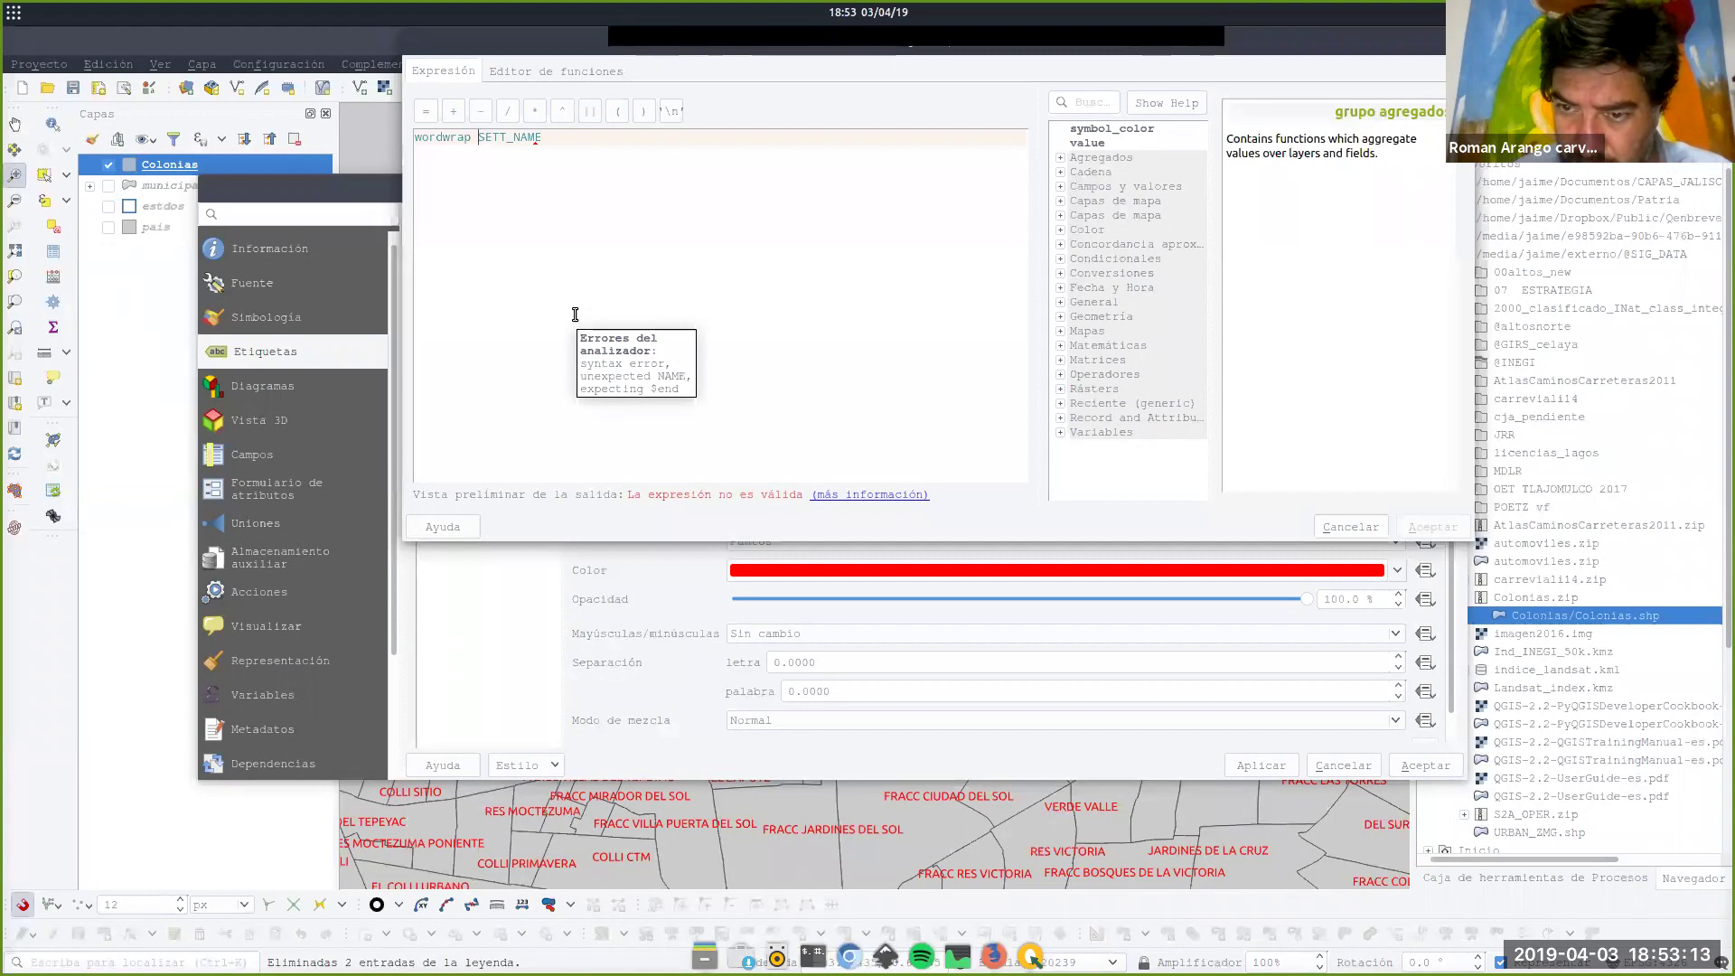
Complete the label expression as wordwrap (SETT_NAME,-10), accept it, and apply it to the Colonias layer.
type("(")
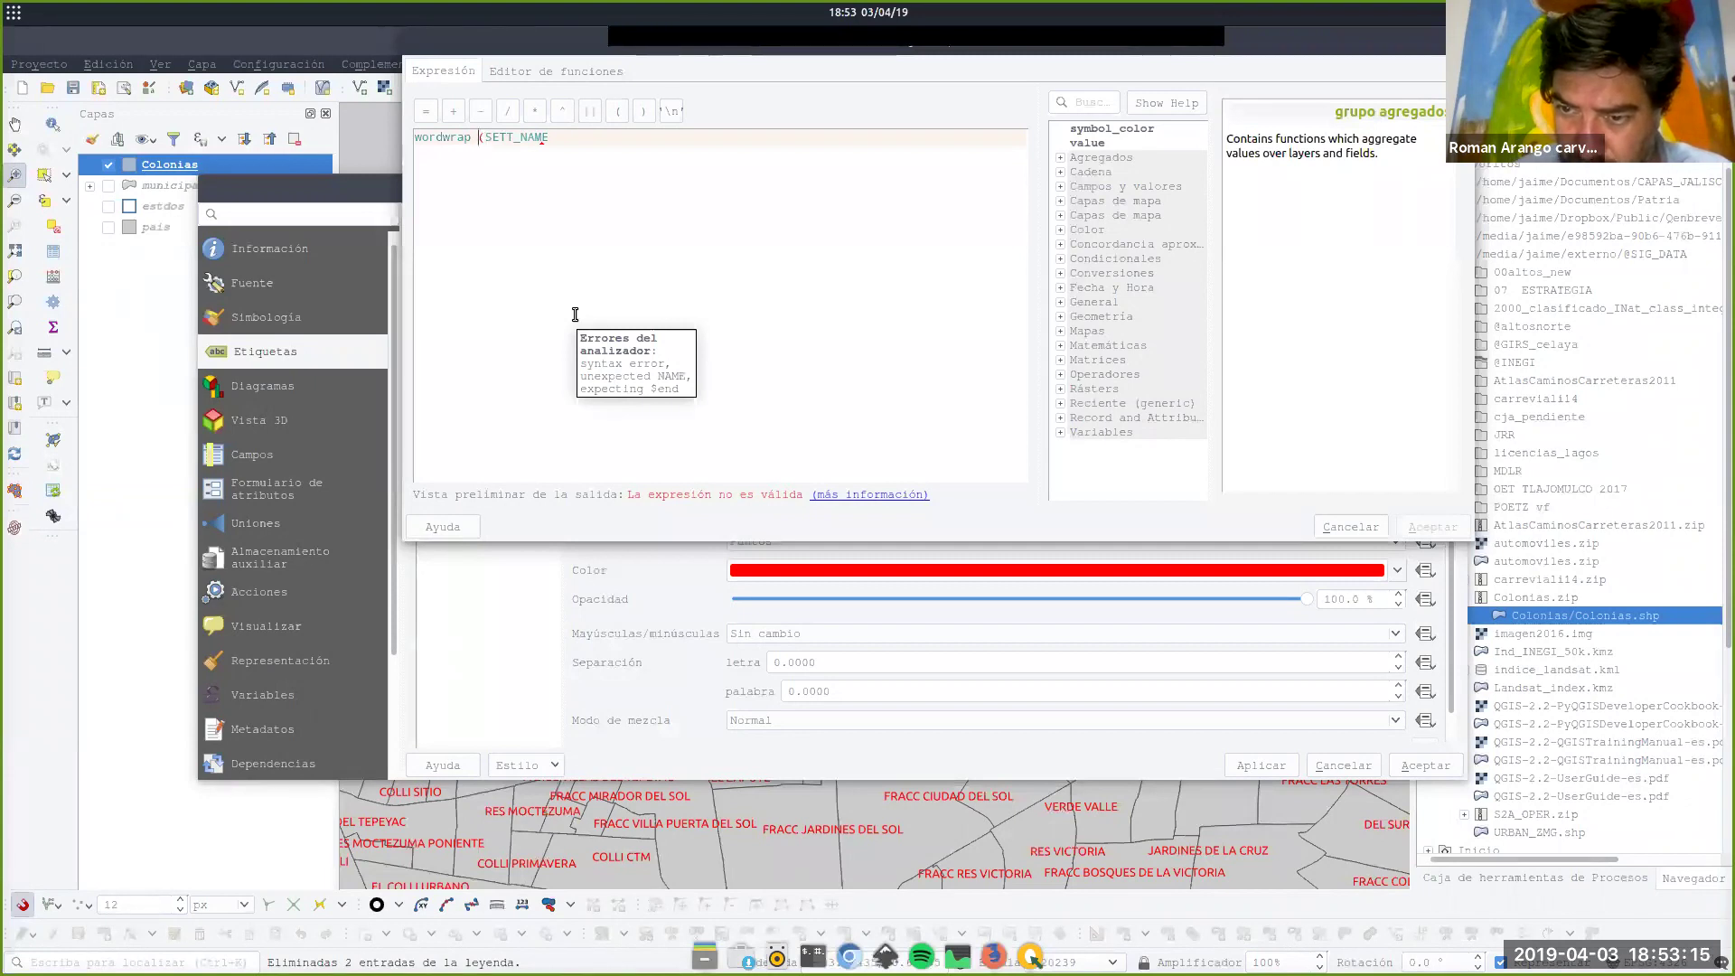
key("Right")
key("Right")
key("Right")
key("Right")
key("Right")
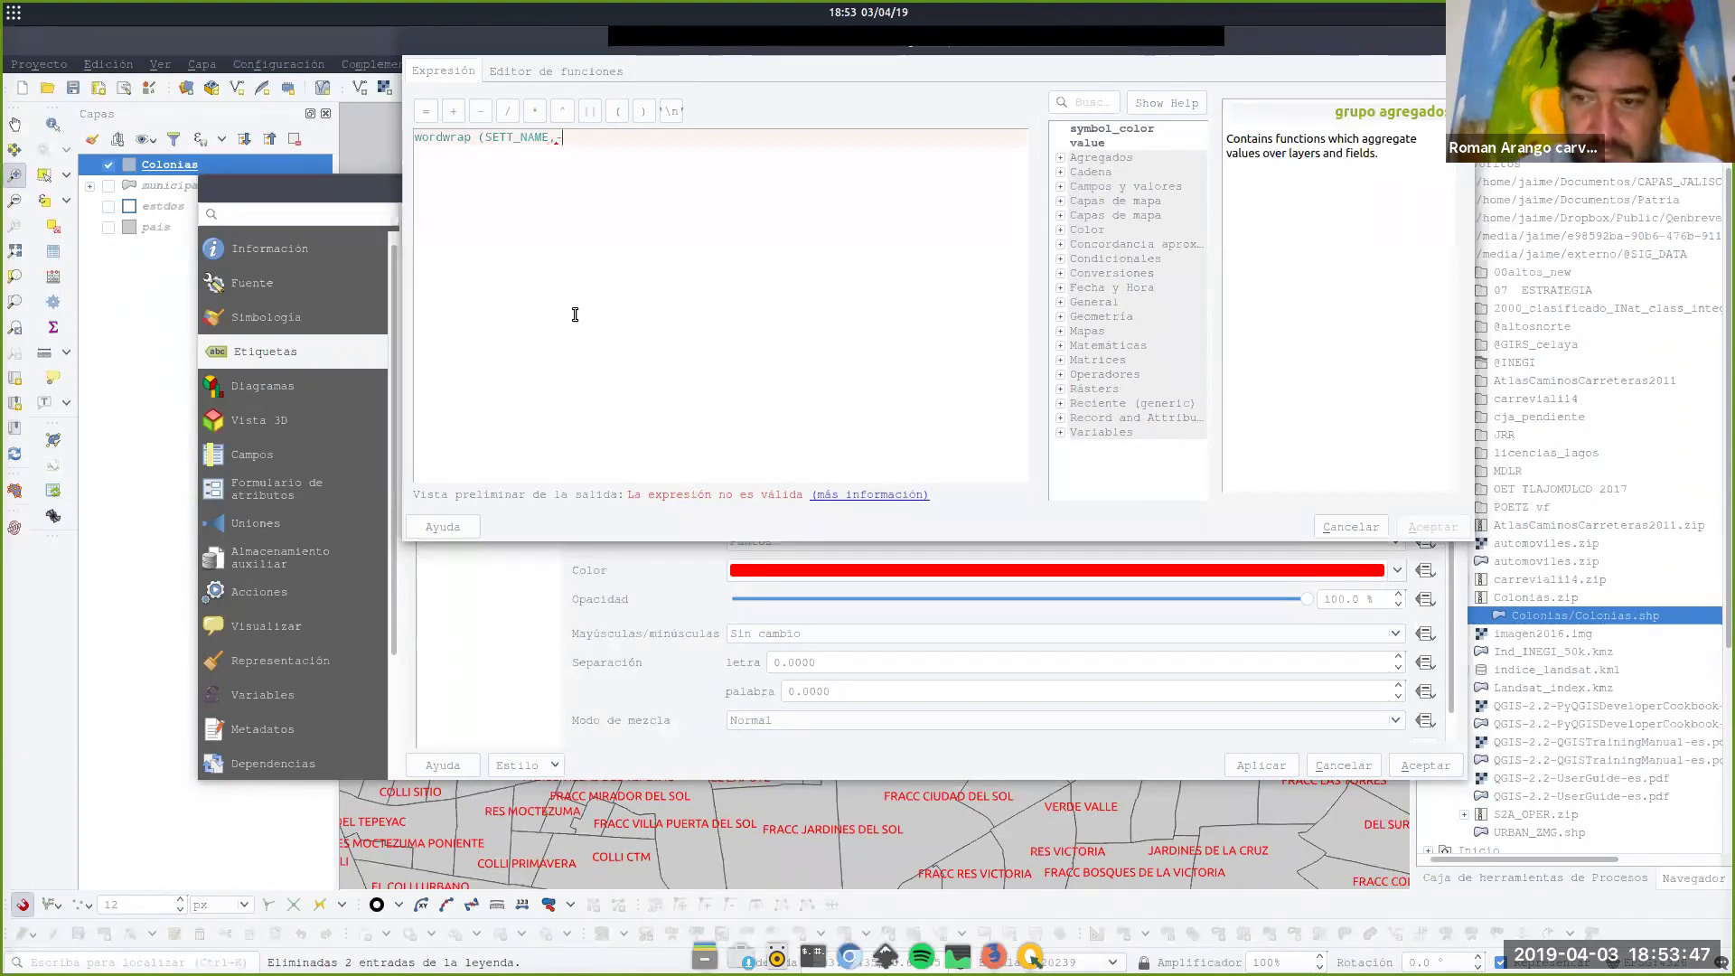
type("-10")
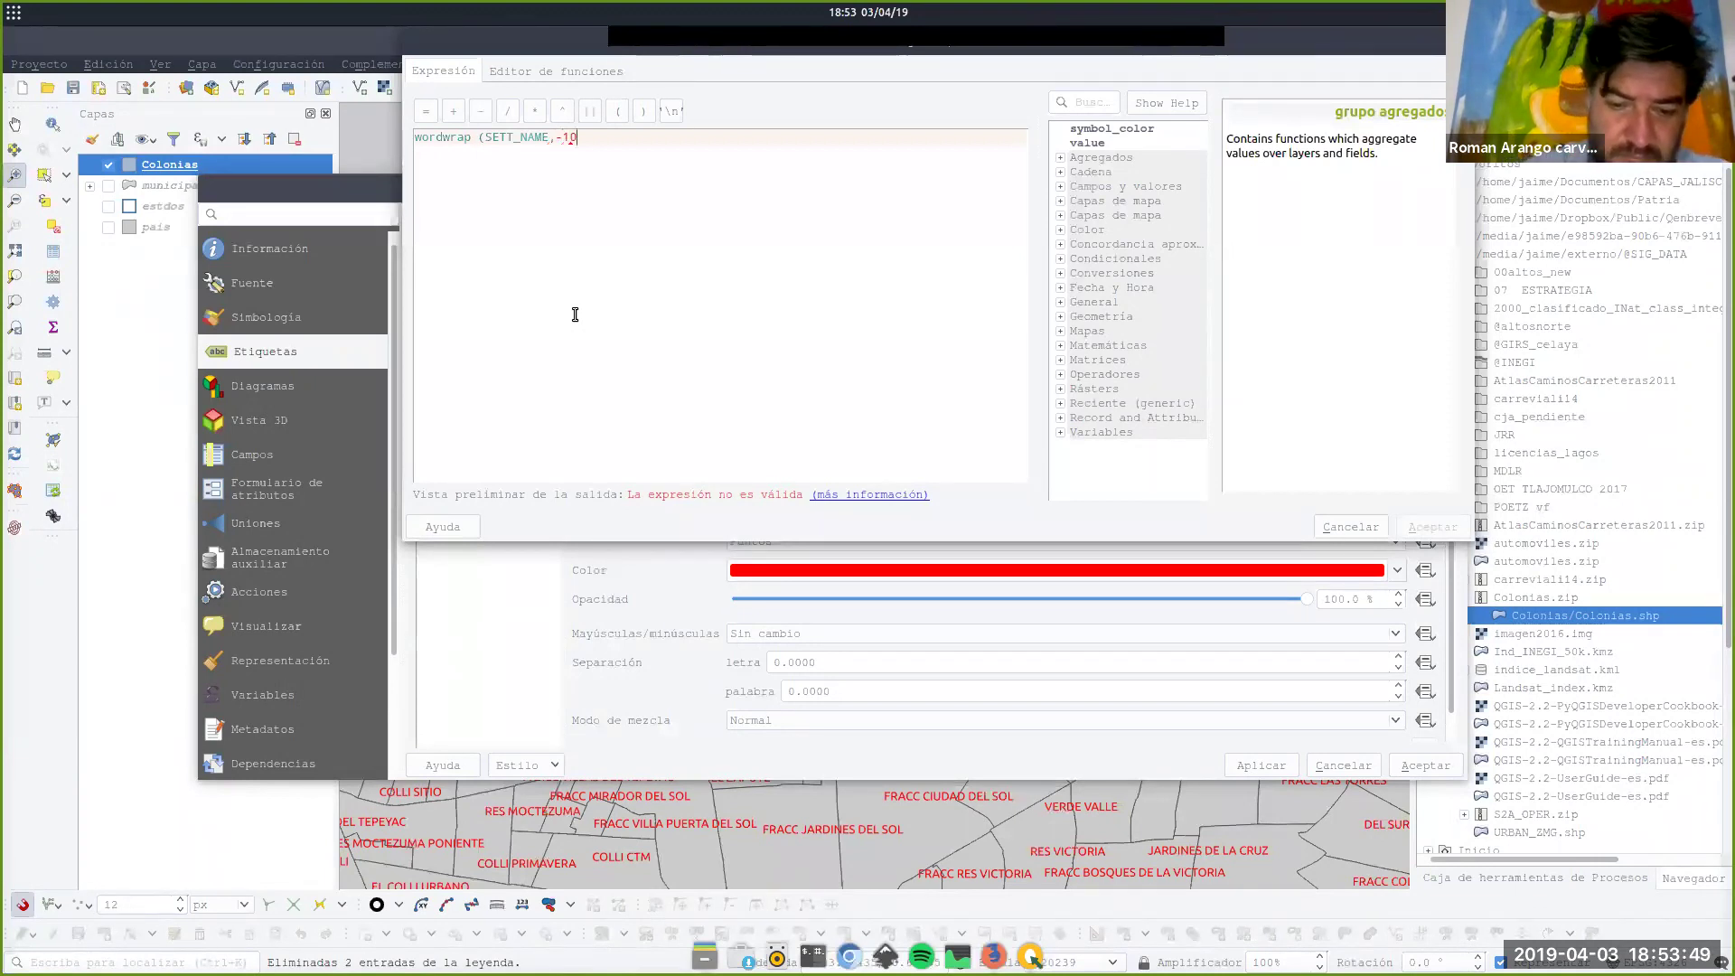
type(")")
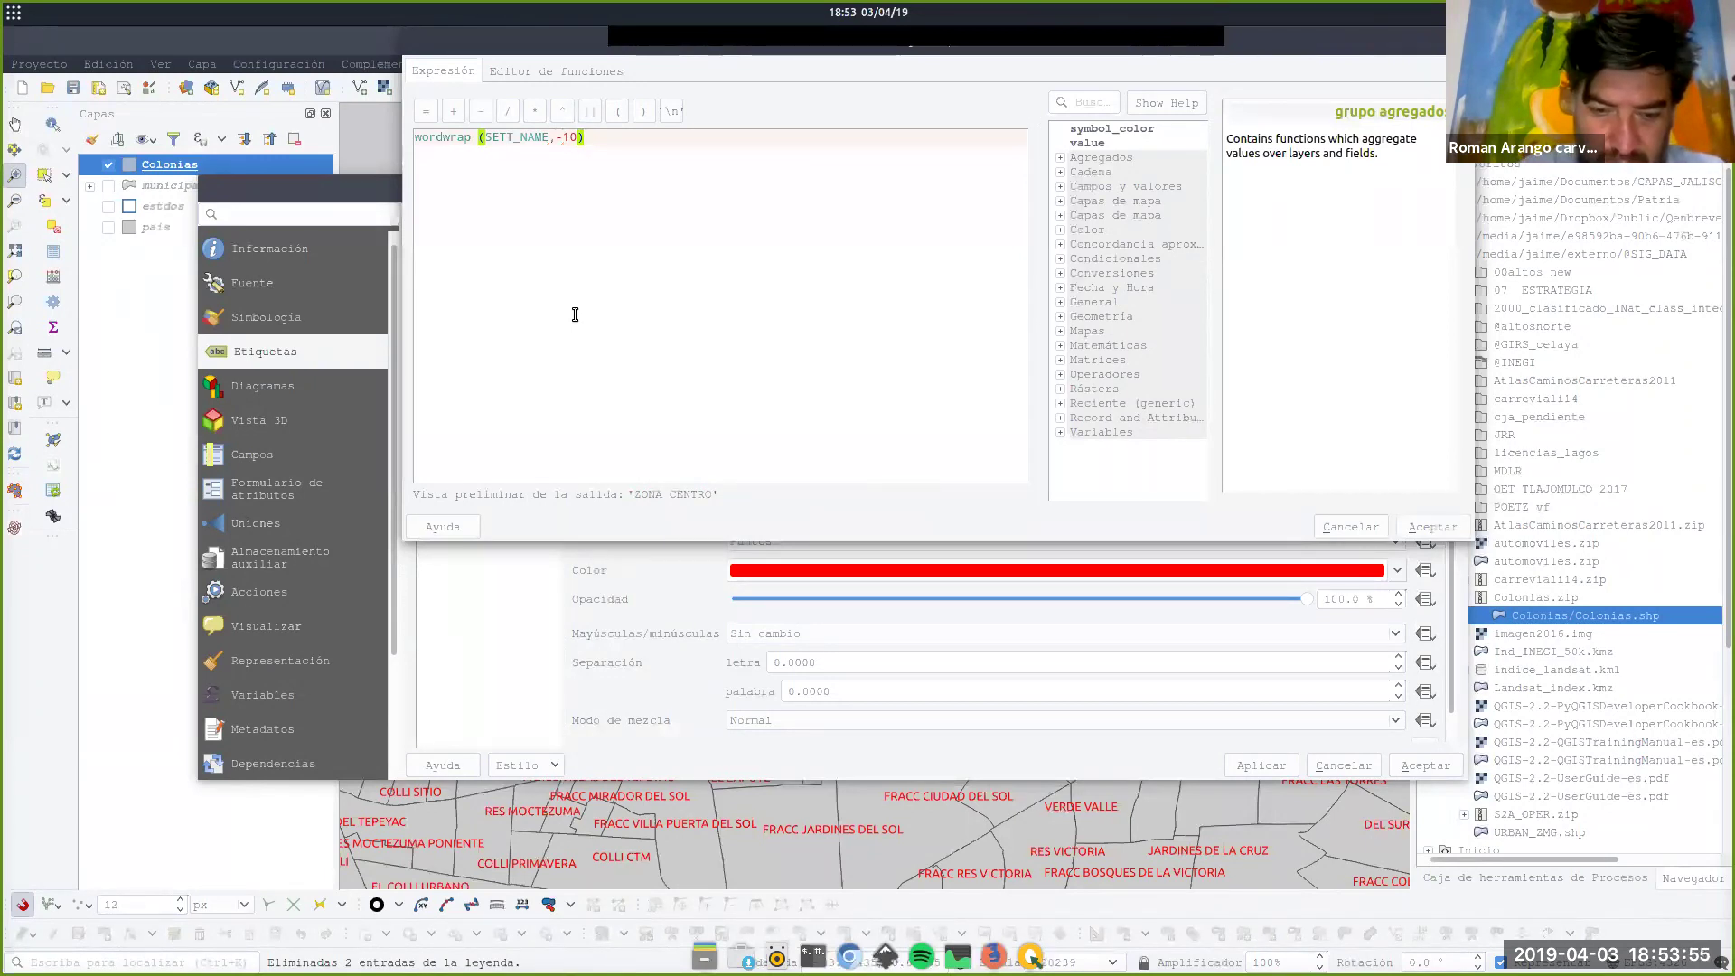
key("Return")
key("BackSpace")
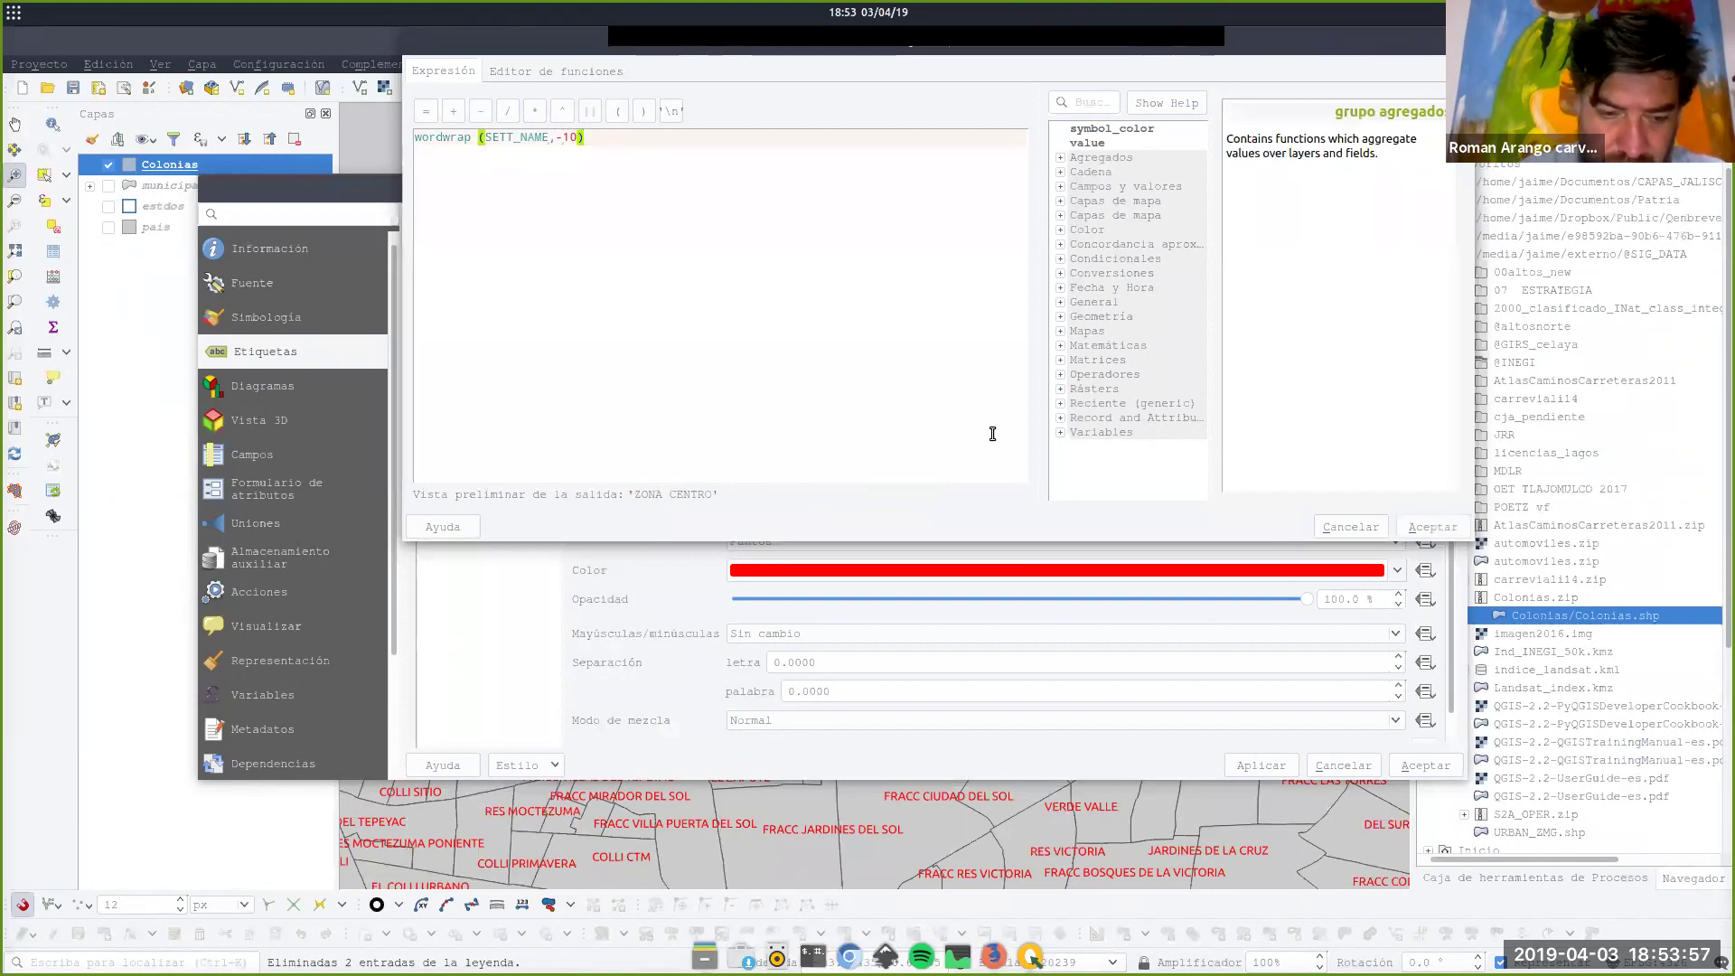
left_click(1433, 527)
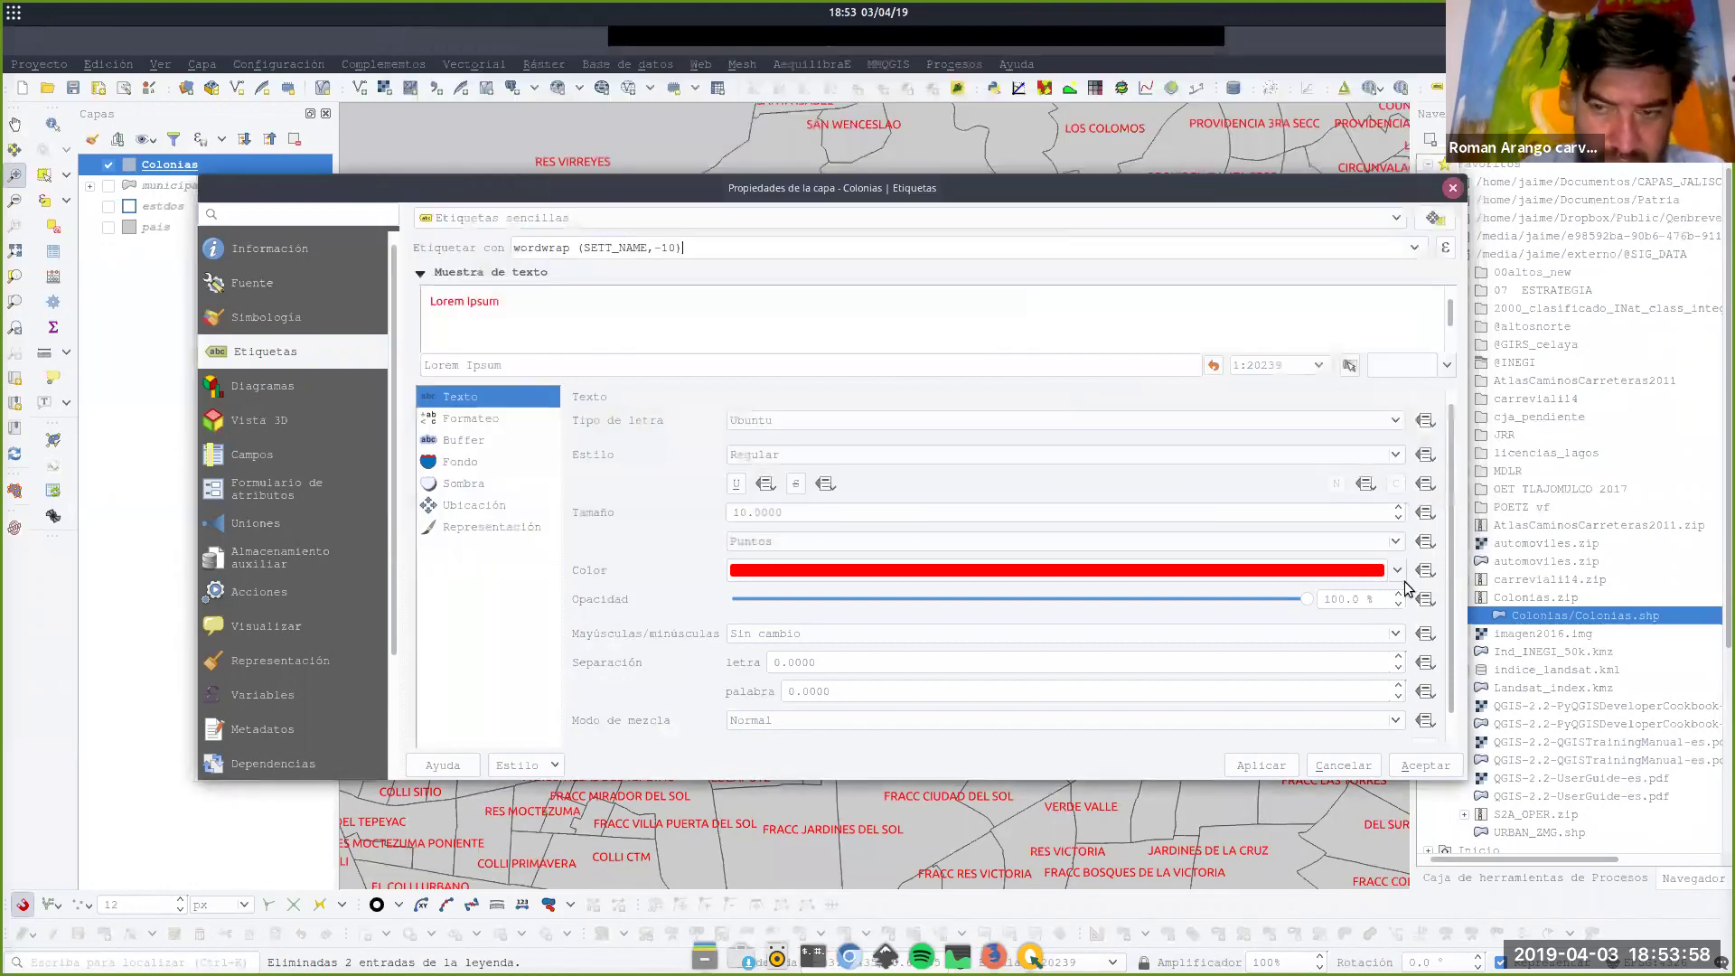
left_click(1259, 766)
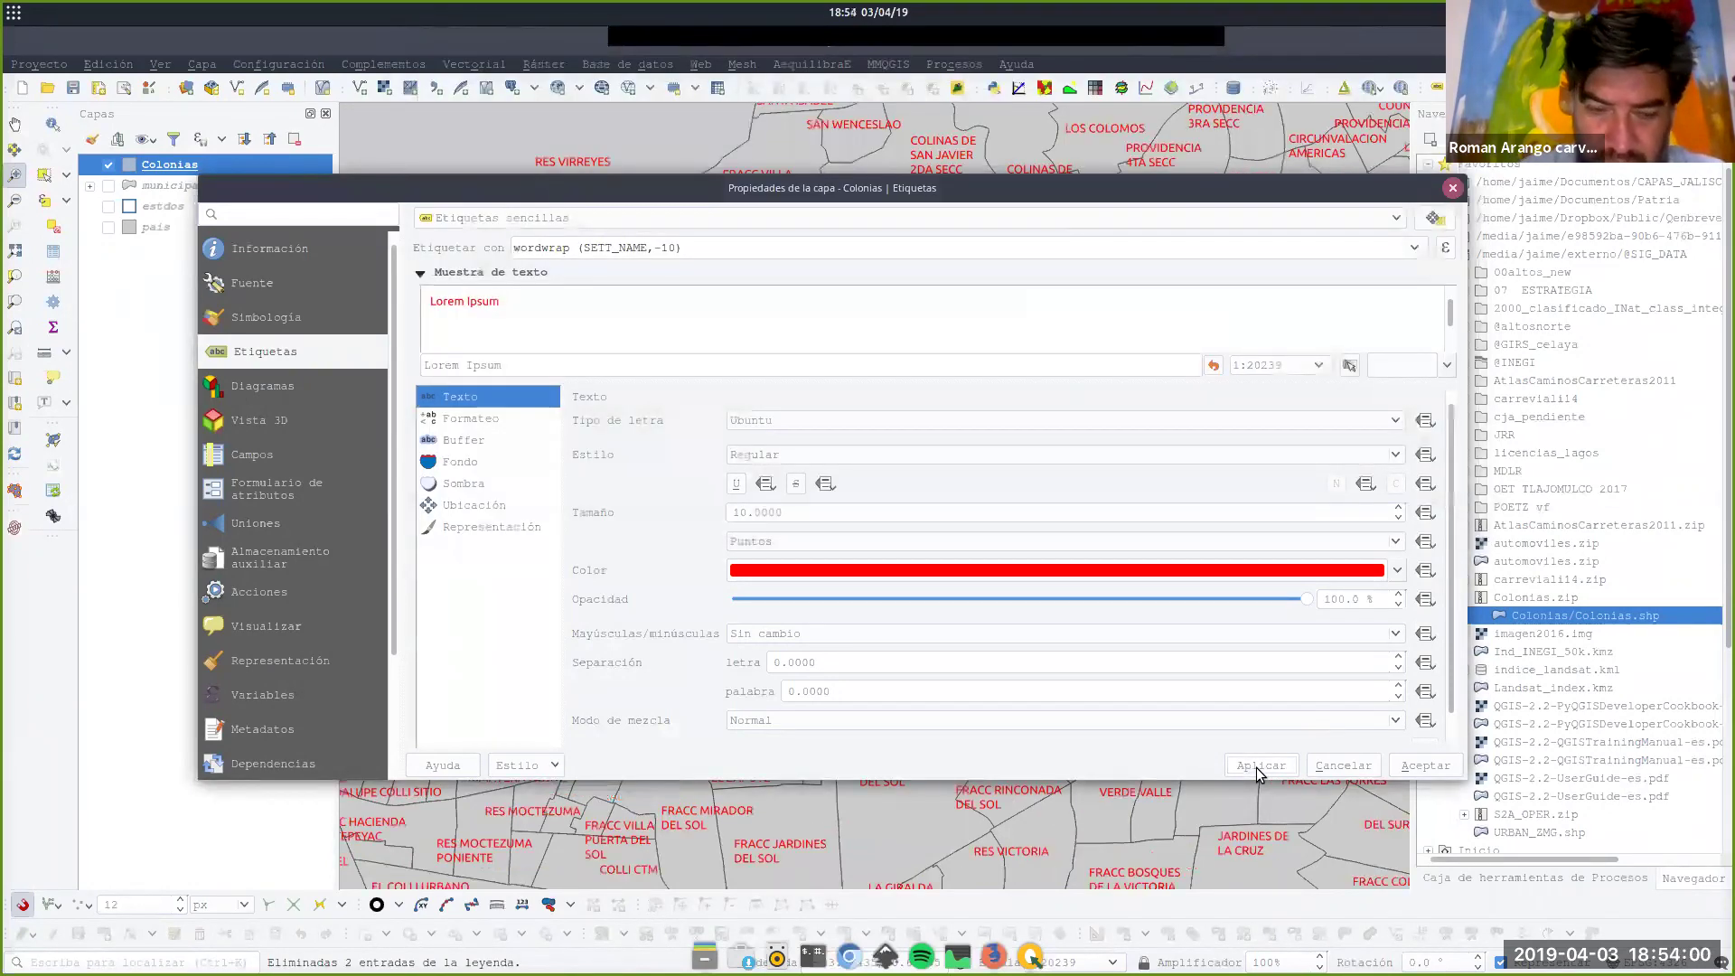
left_click(1407, 769)
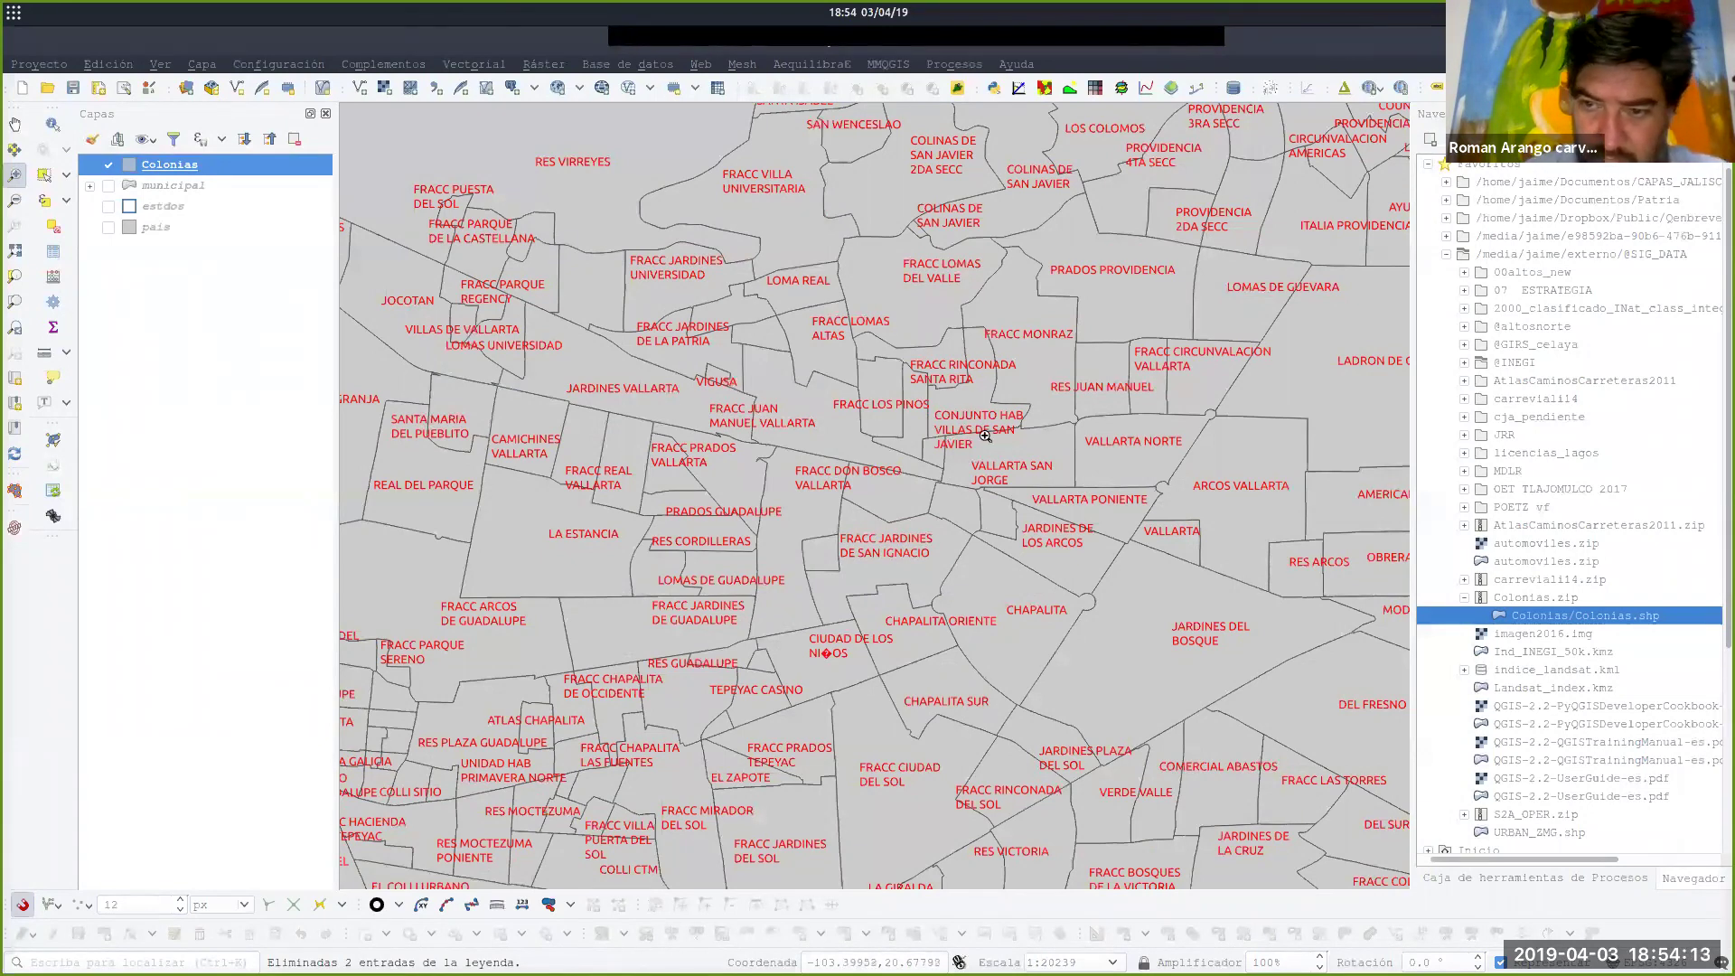
Examine how the Colonias labels wrap onto several rows at different scales and in different parts of the city.
scroll(988, 436, "up", 1)
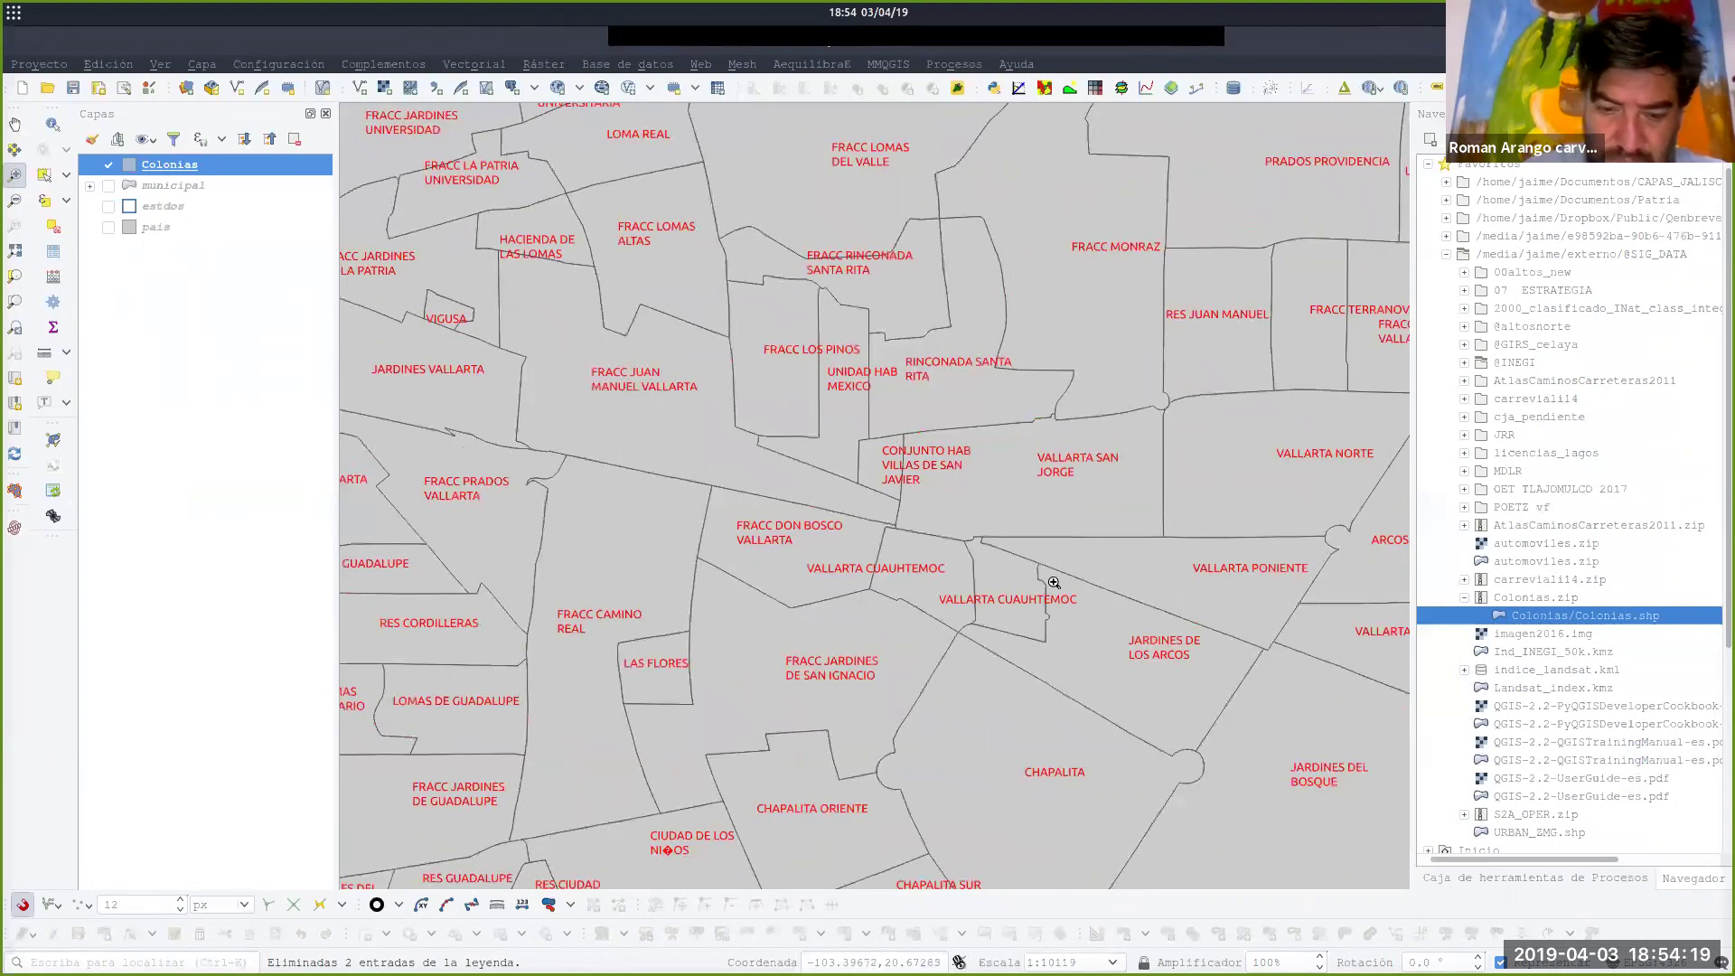
scroll(1126, 533, "down", 1)
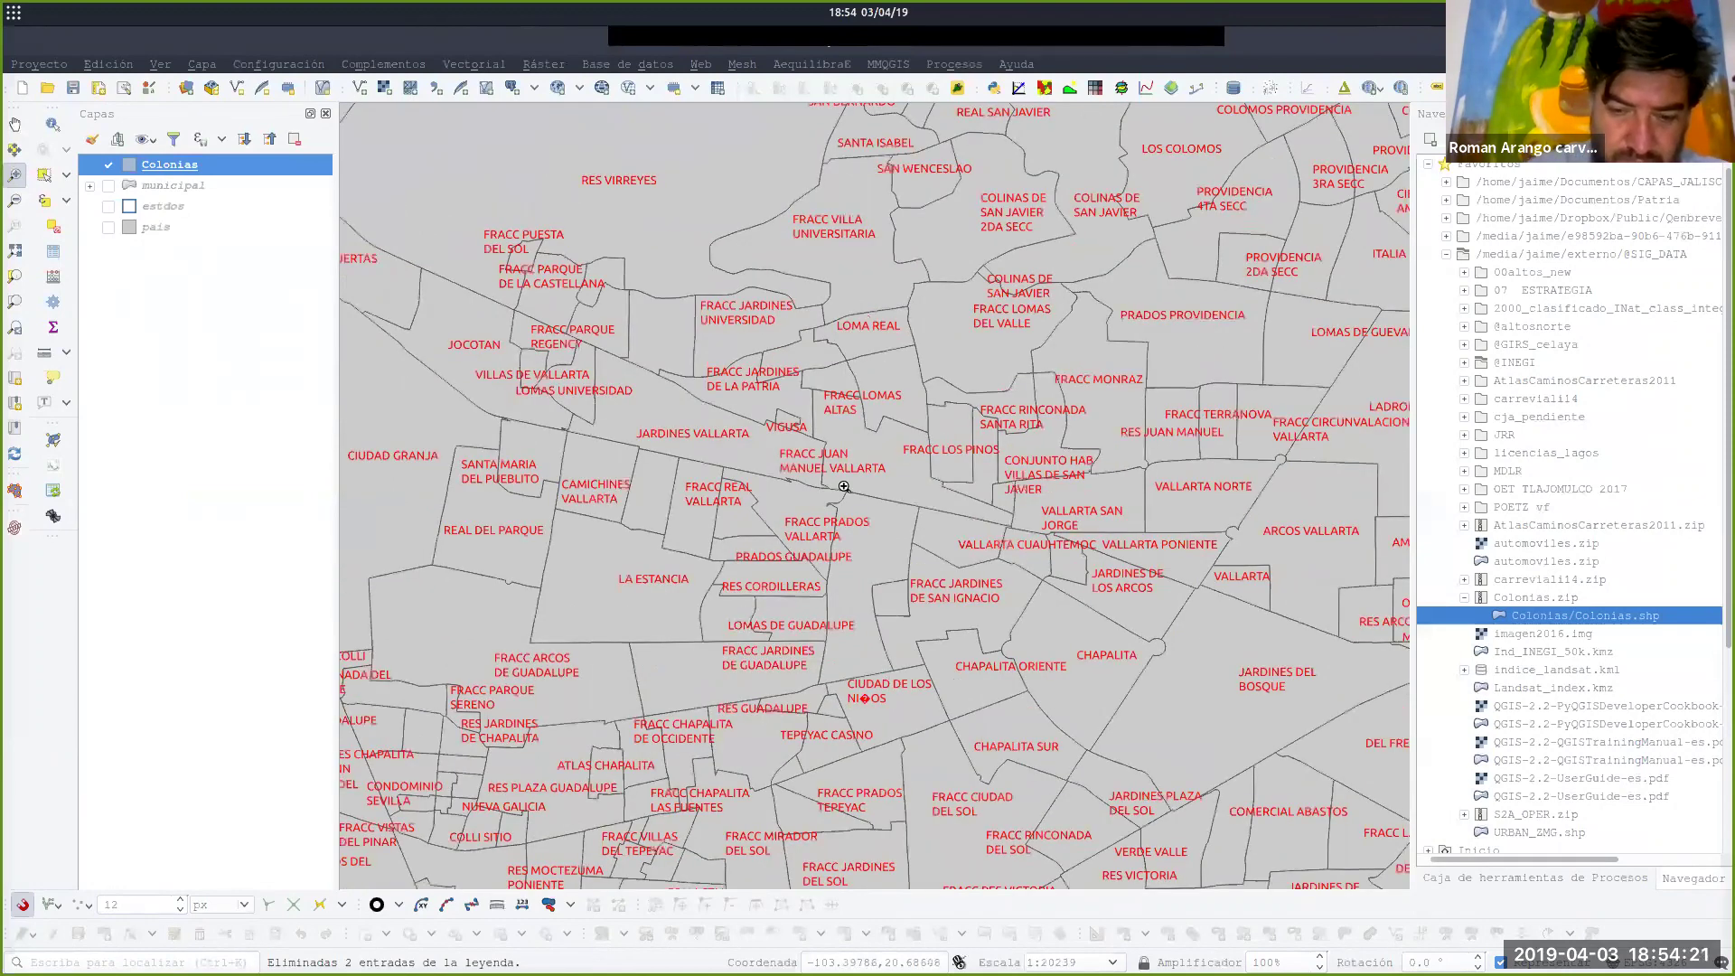
scroll(1046, 431, "down", 1)
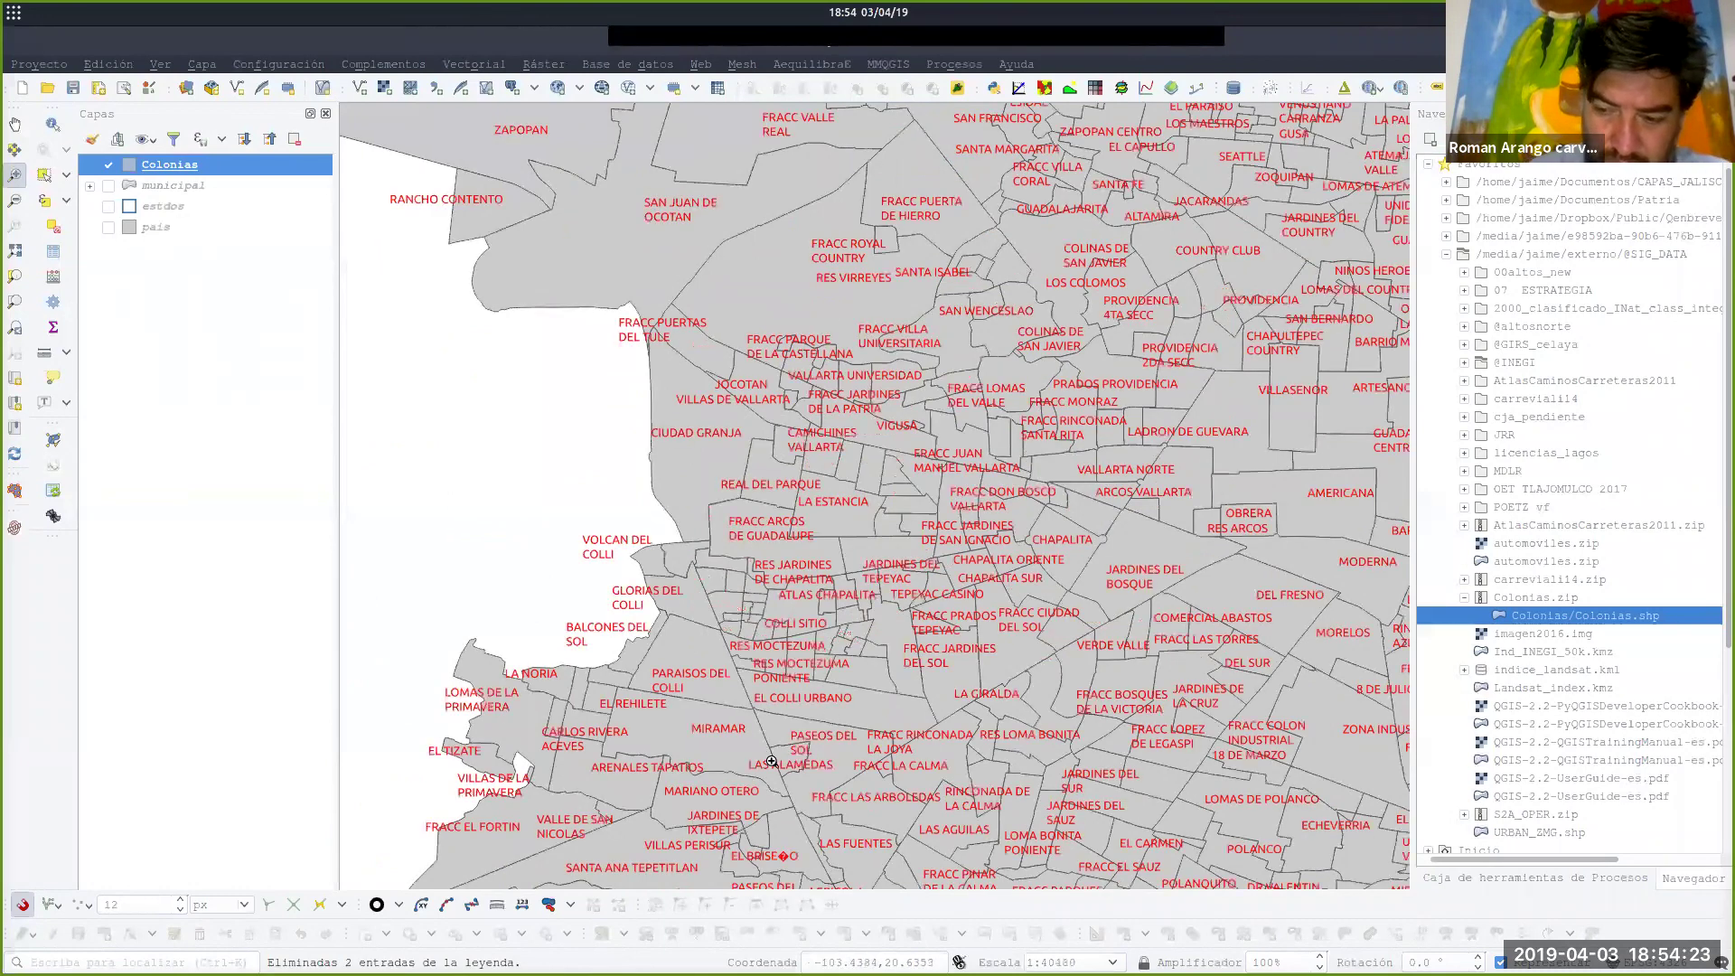
scroll(773, 754, "up", 1)
scroll(775, 720, "up", 1)
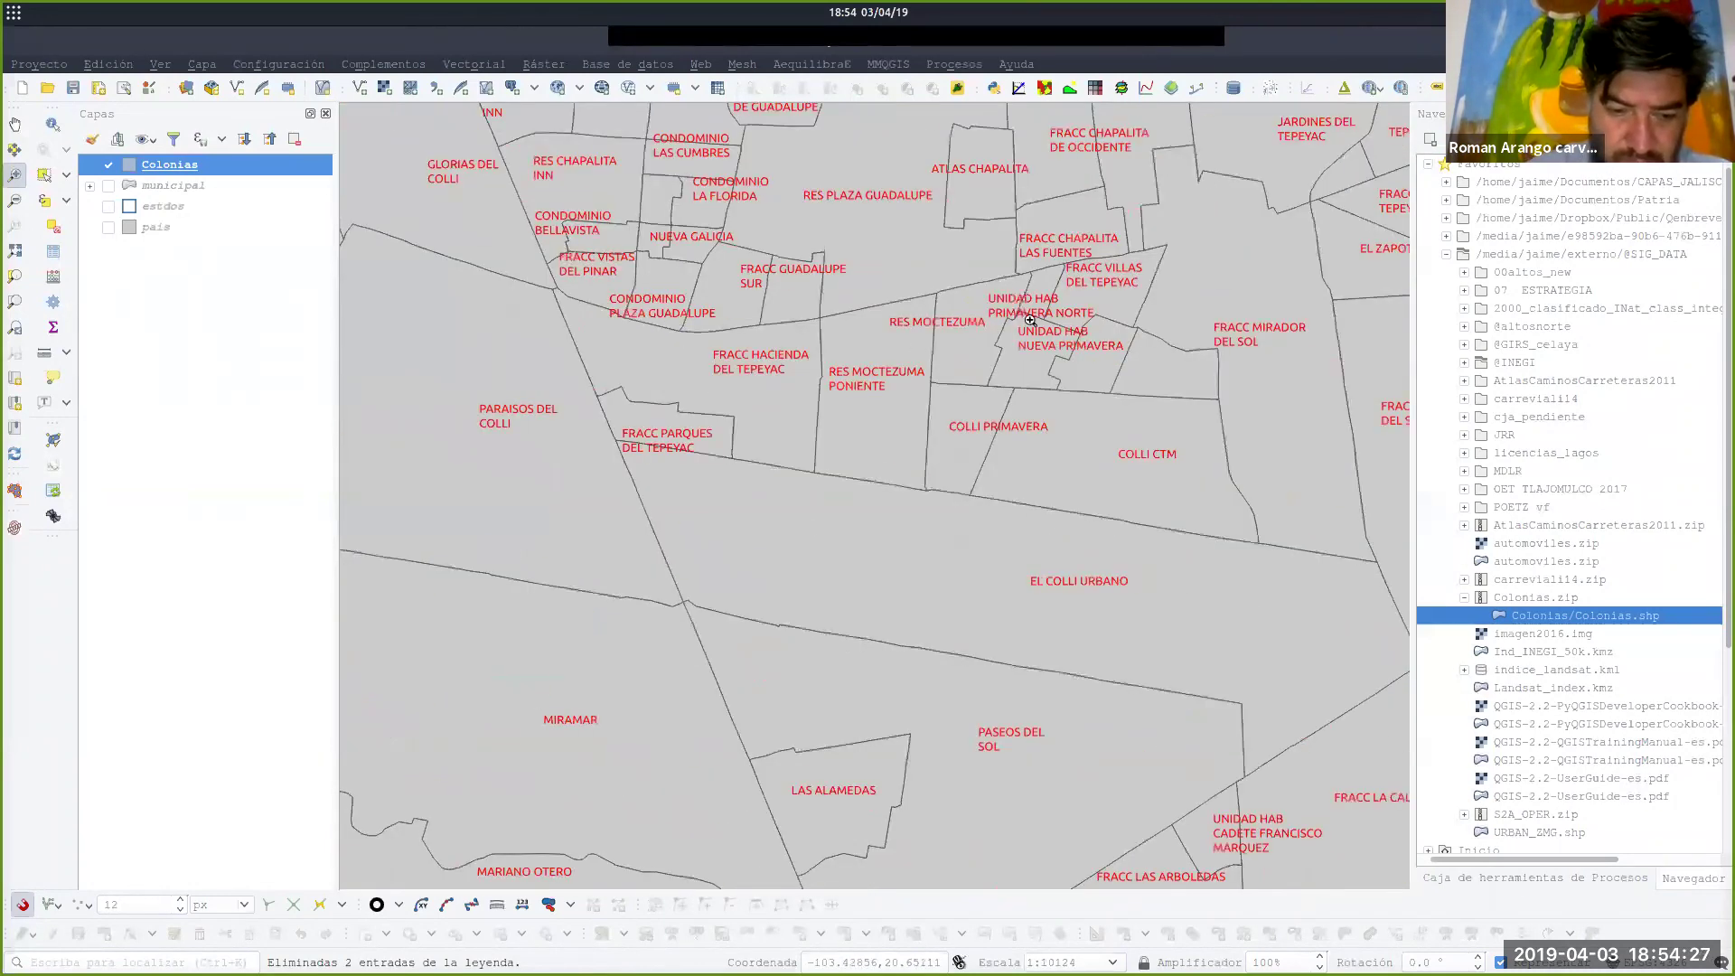
scroll(823, 544, "down", 1)
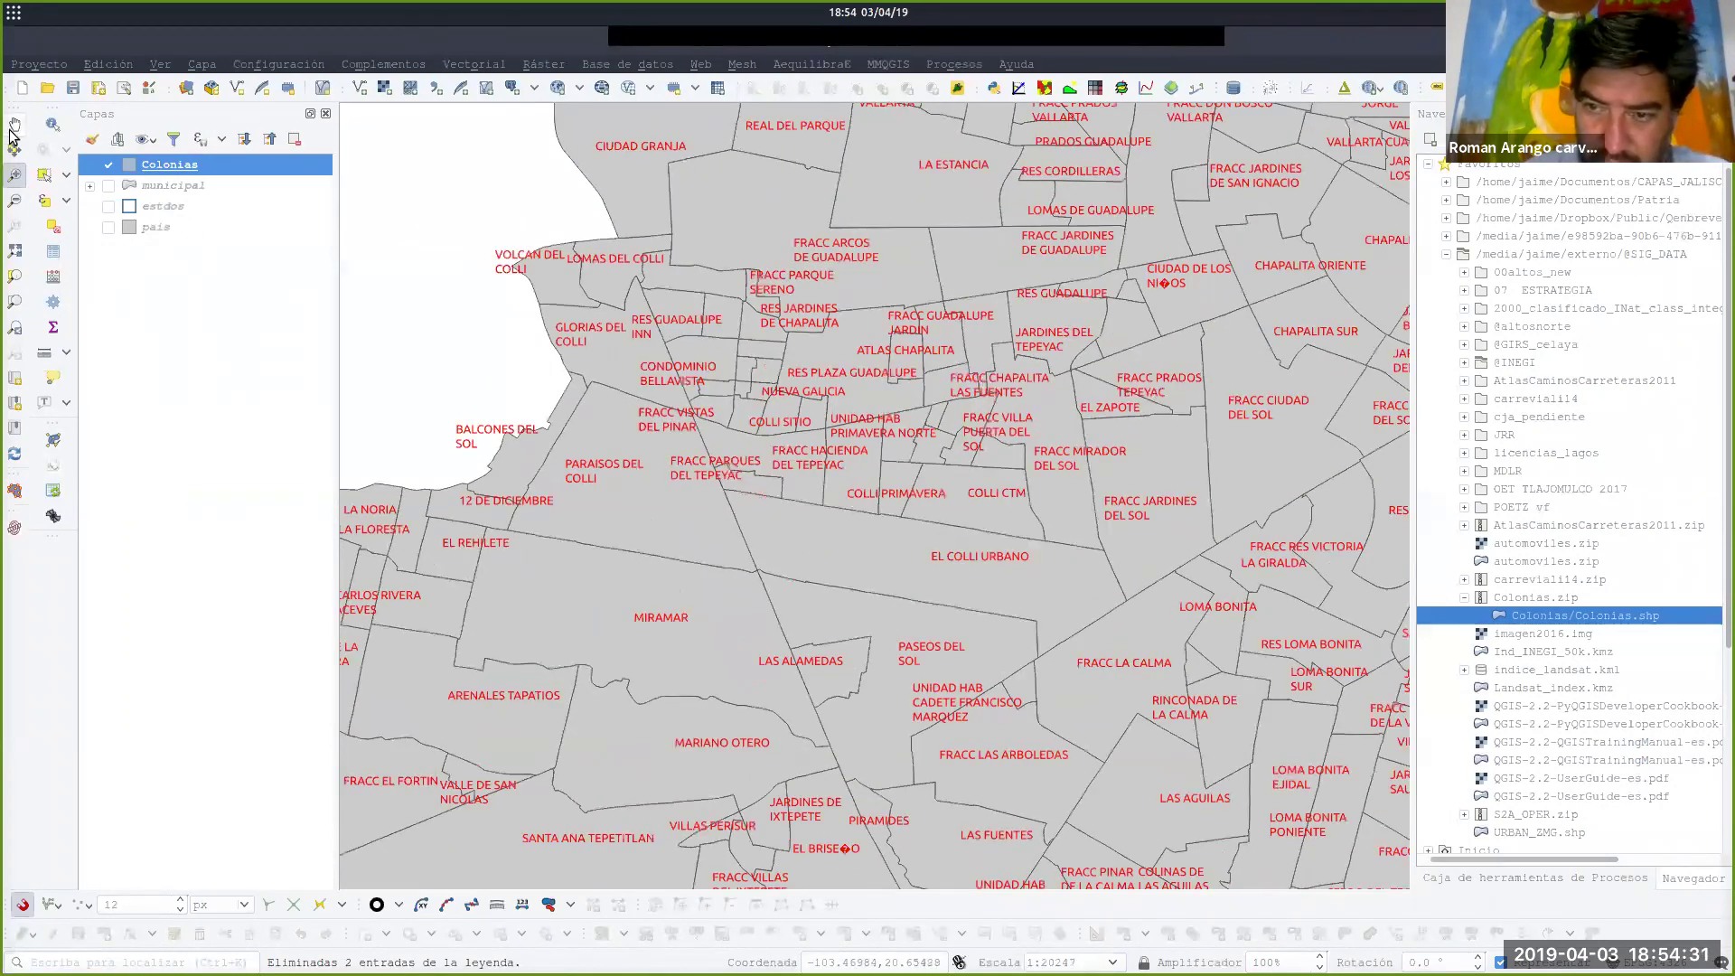
left_click_drag(1328, 444, 1025, 53)
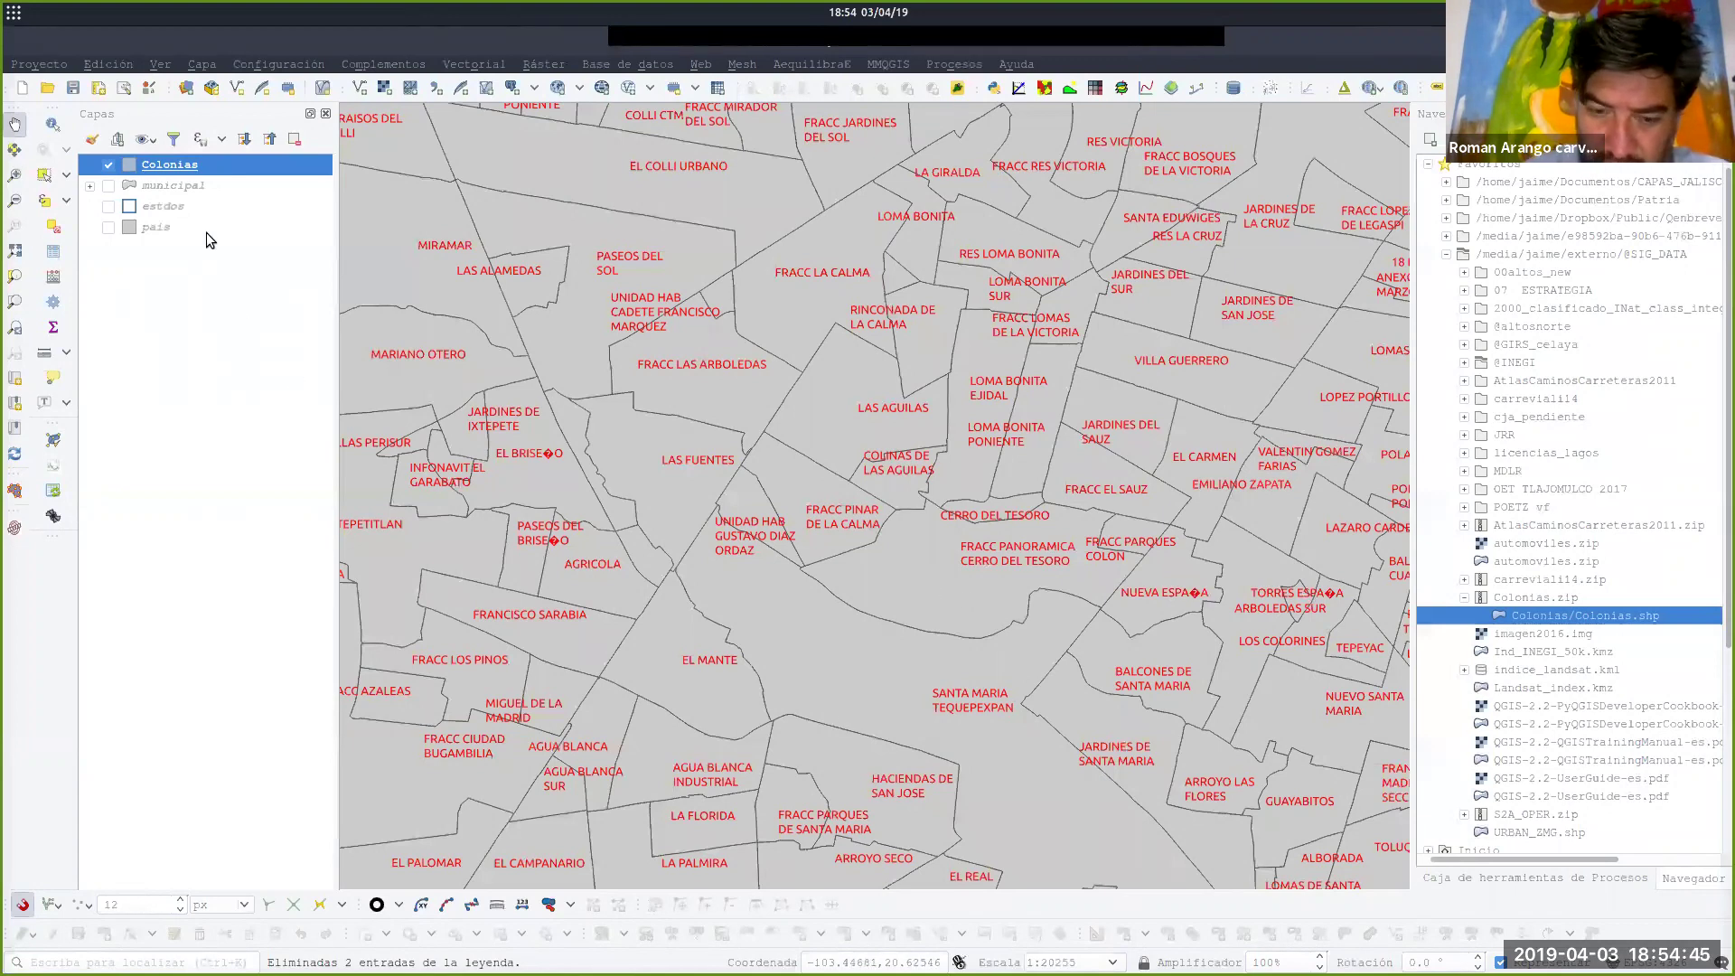
scroll(1038, 349, "down", 1)
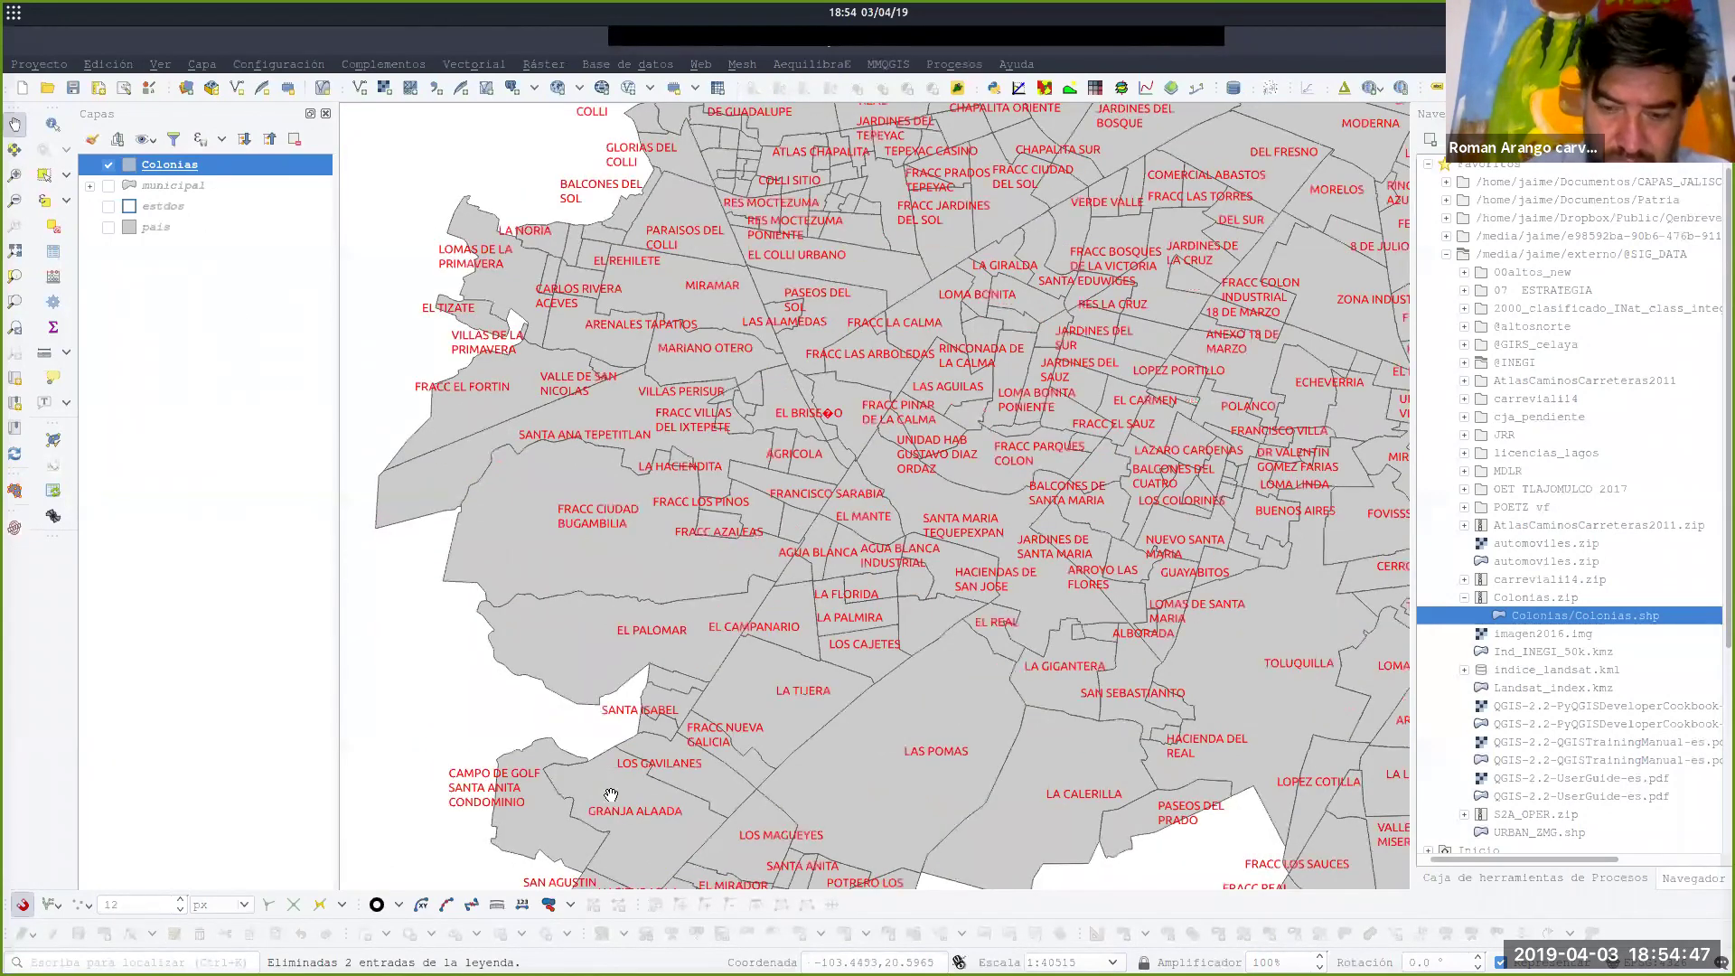
scroll(873, 507, "down", 1)
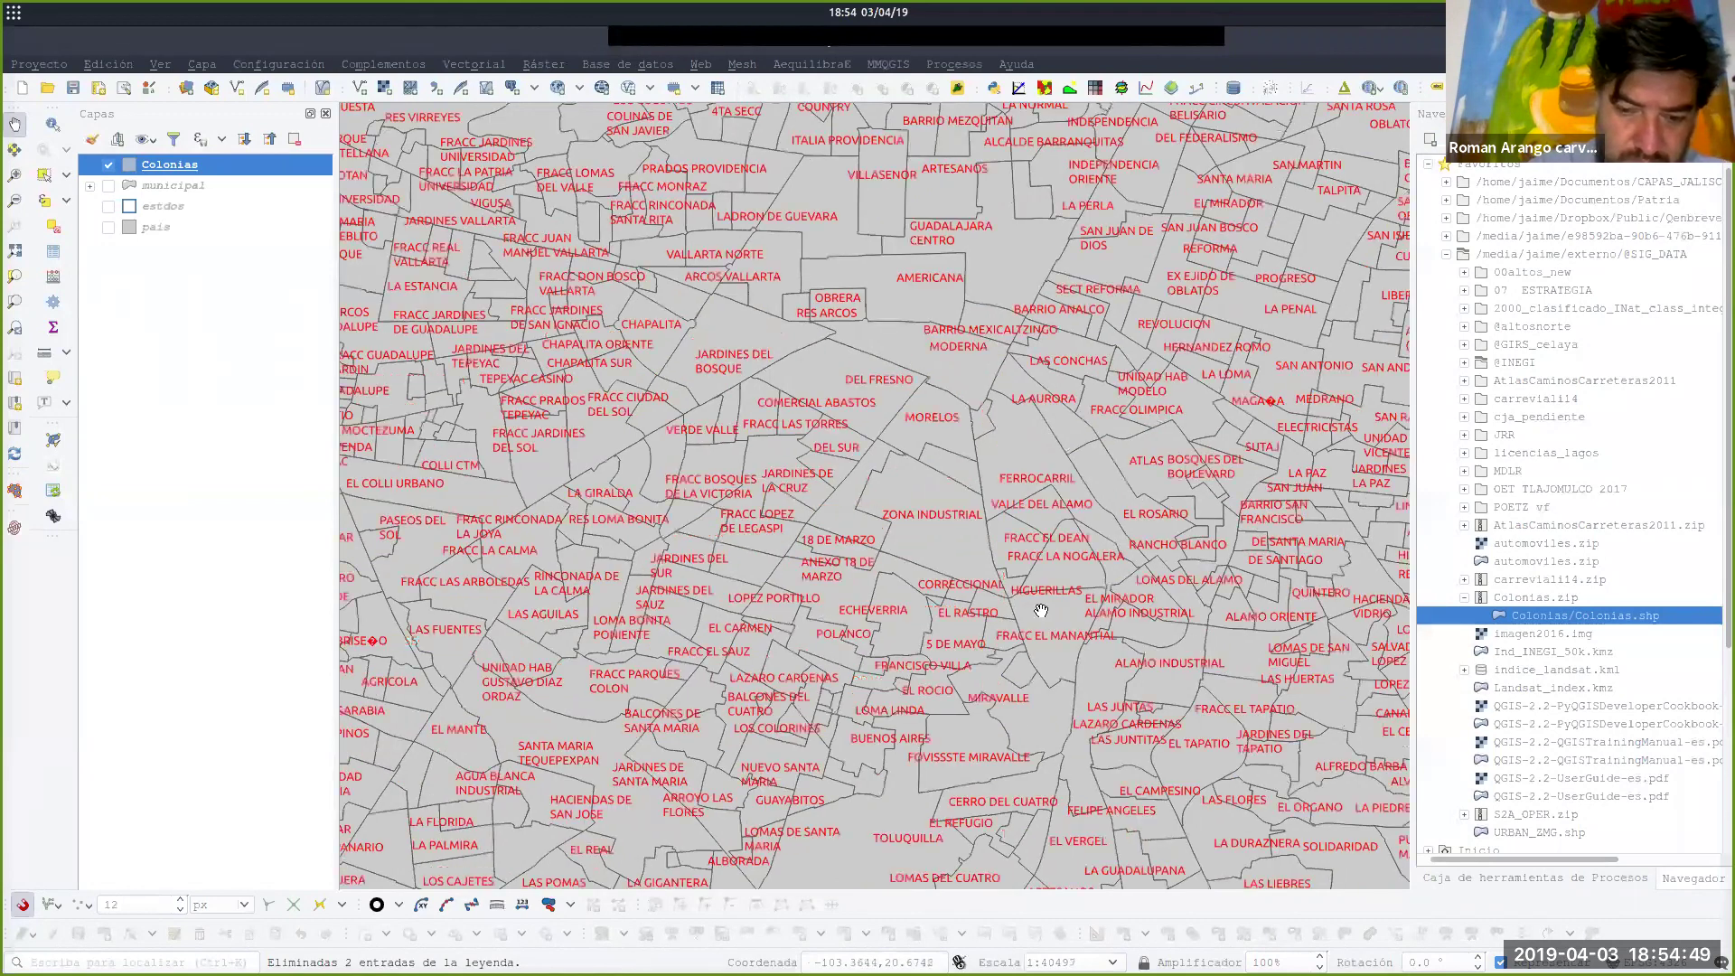
scroll(843, 572, "up", 1)
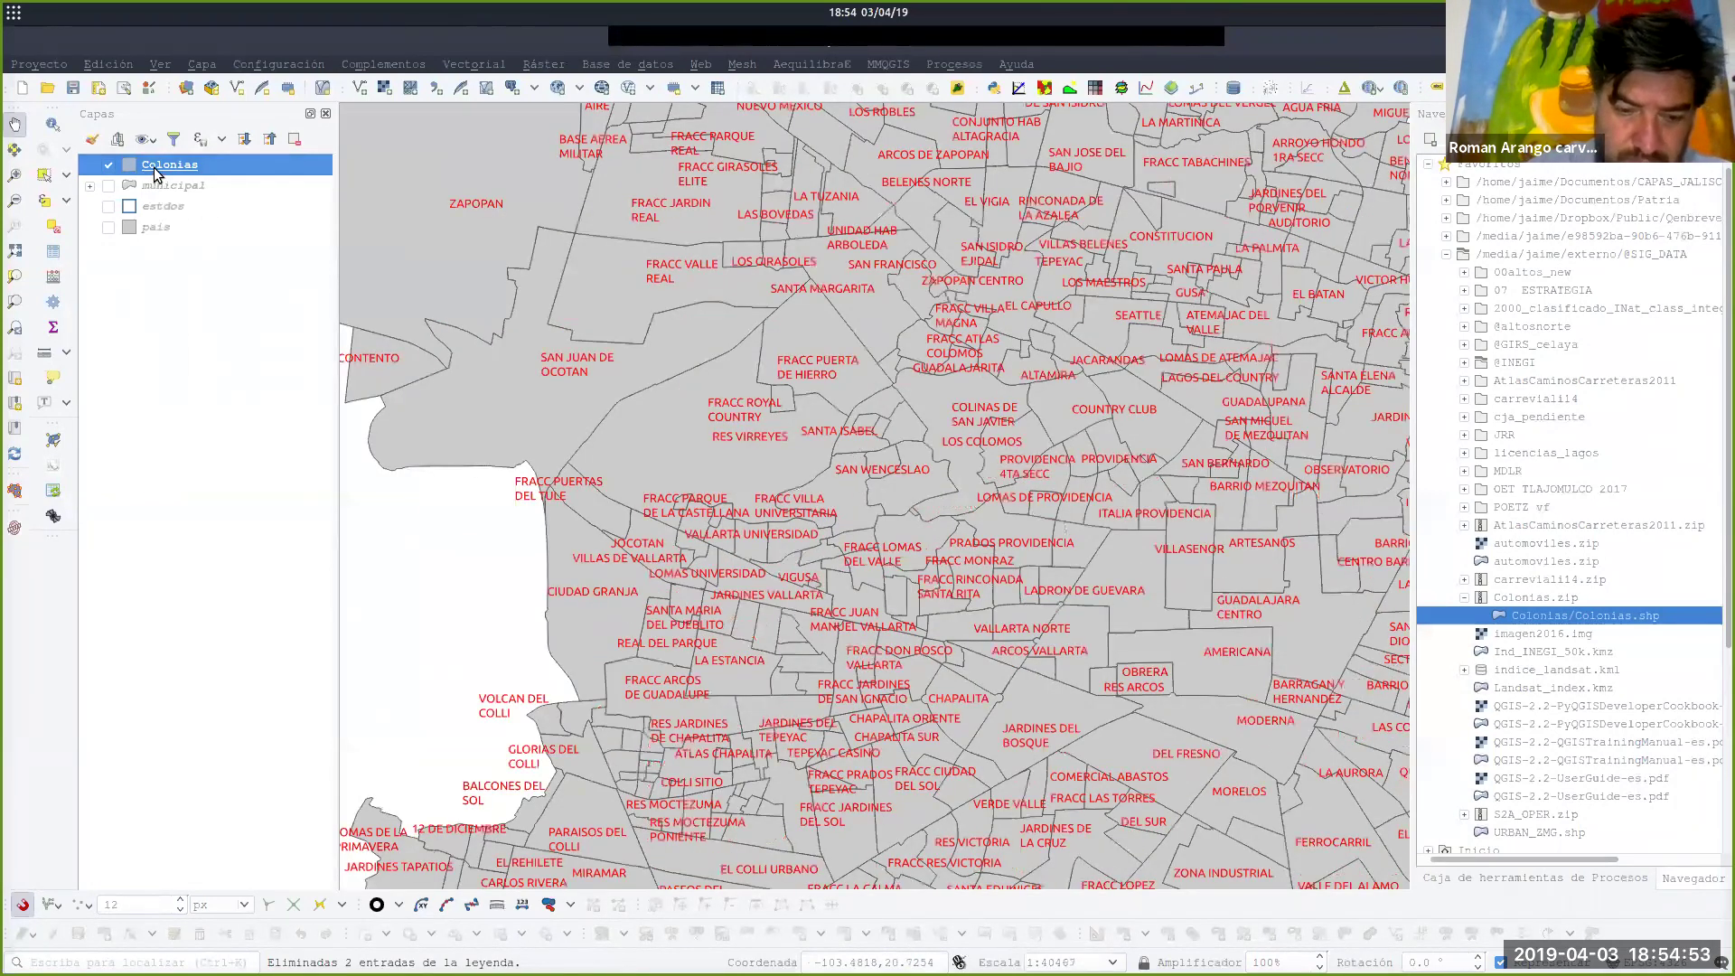
double_click(155, 170)
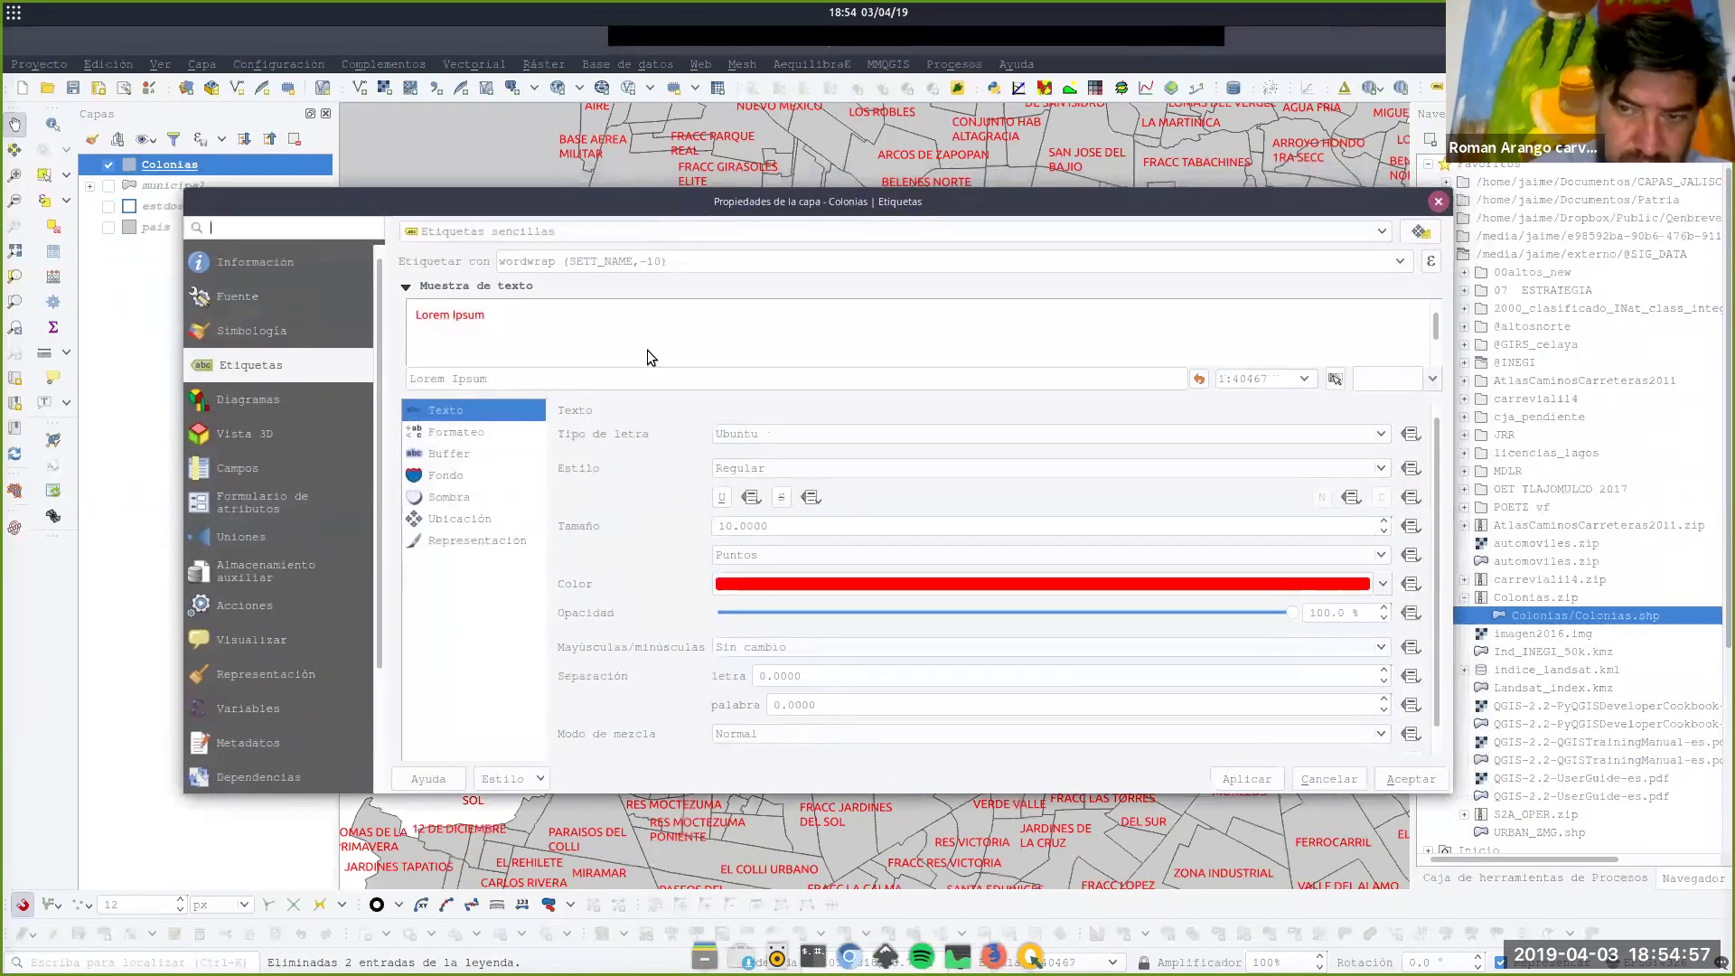
left_click(1412, 529)
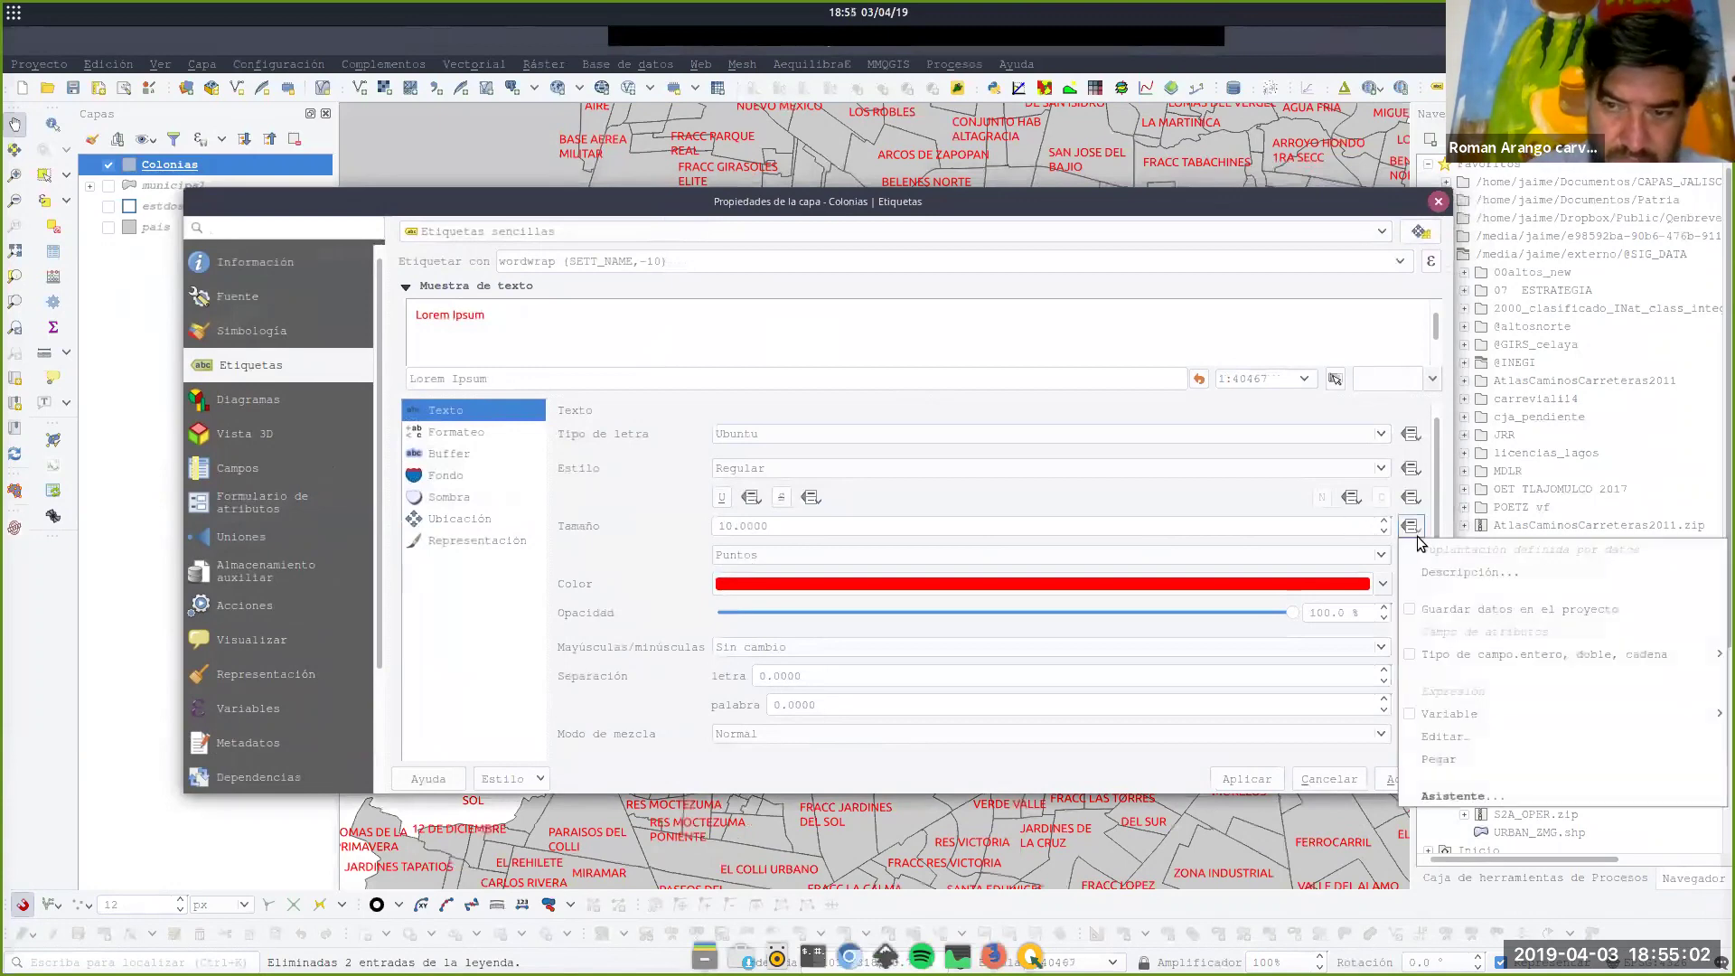
left_click(1448, 736)
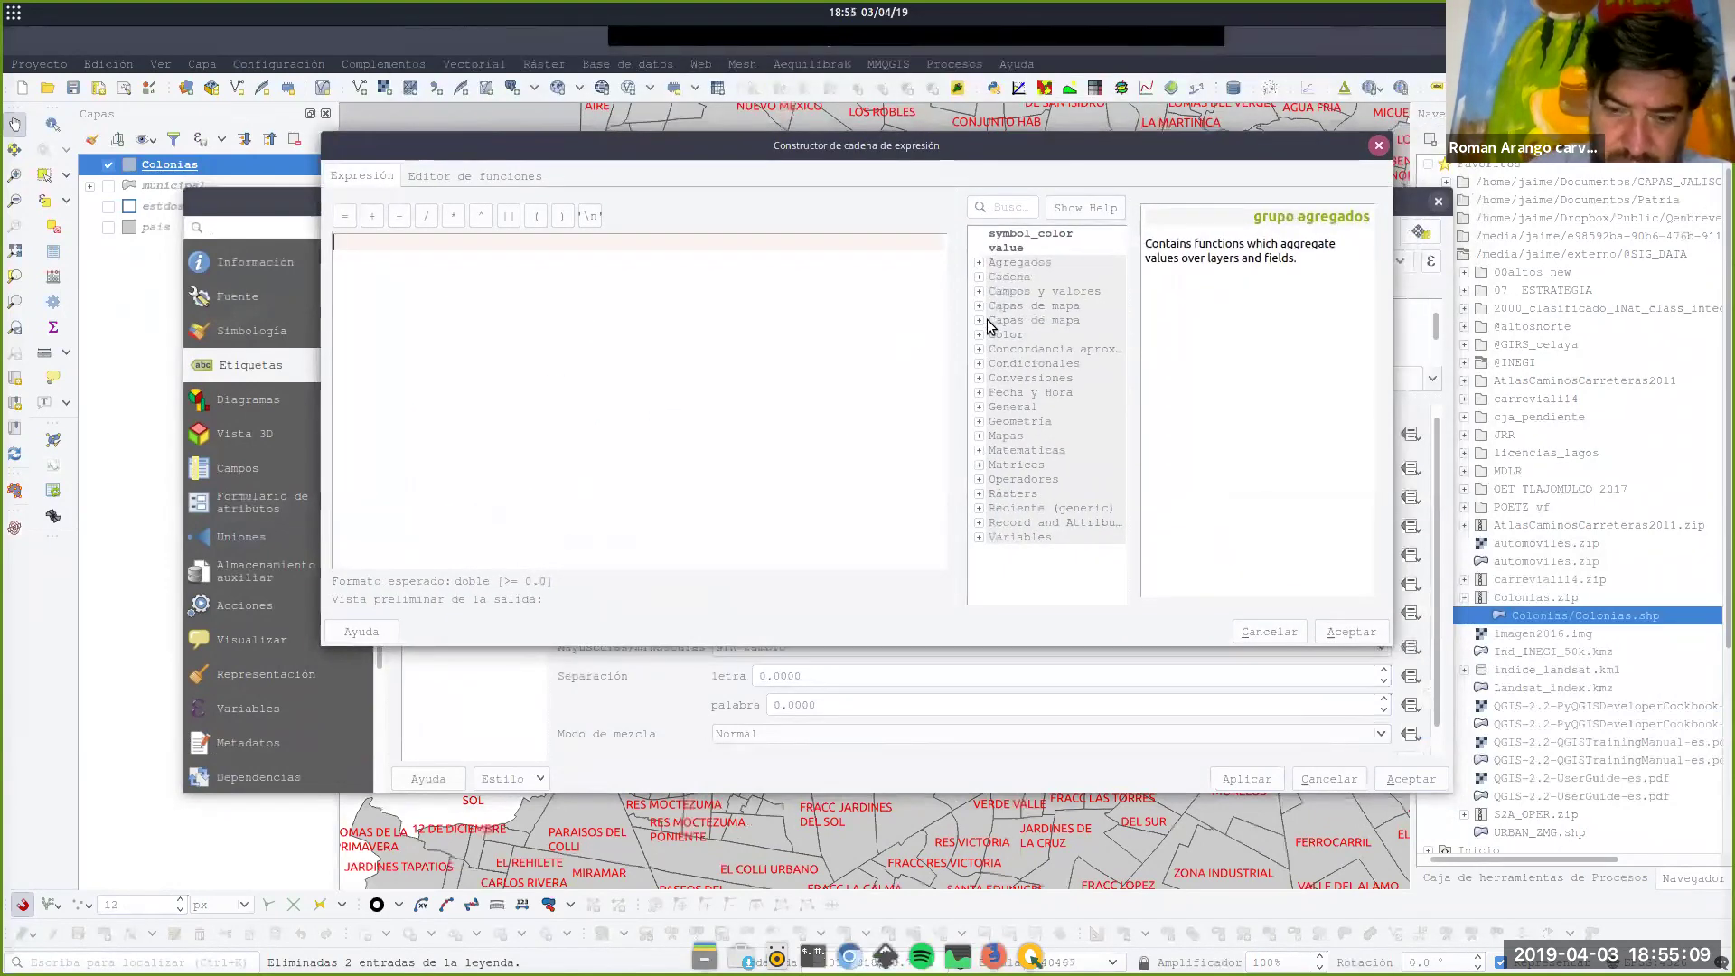
left_click(978, 422)
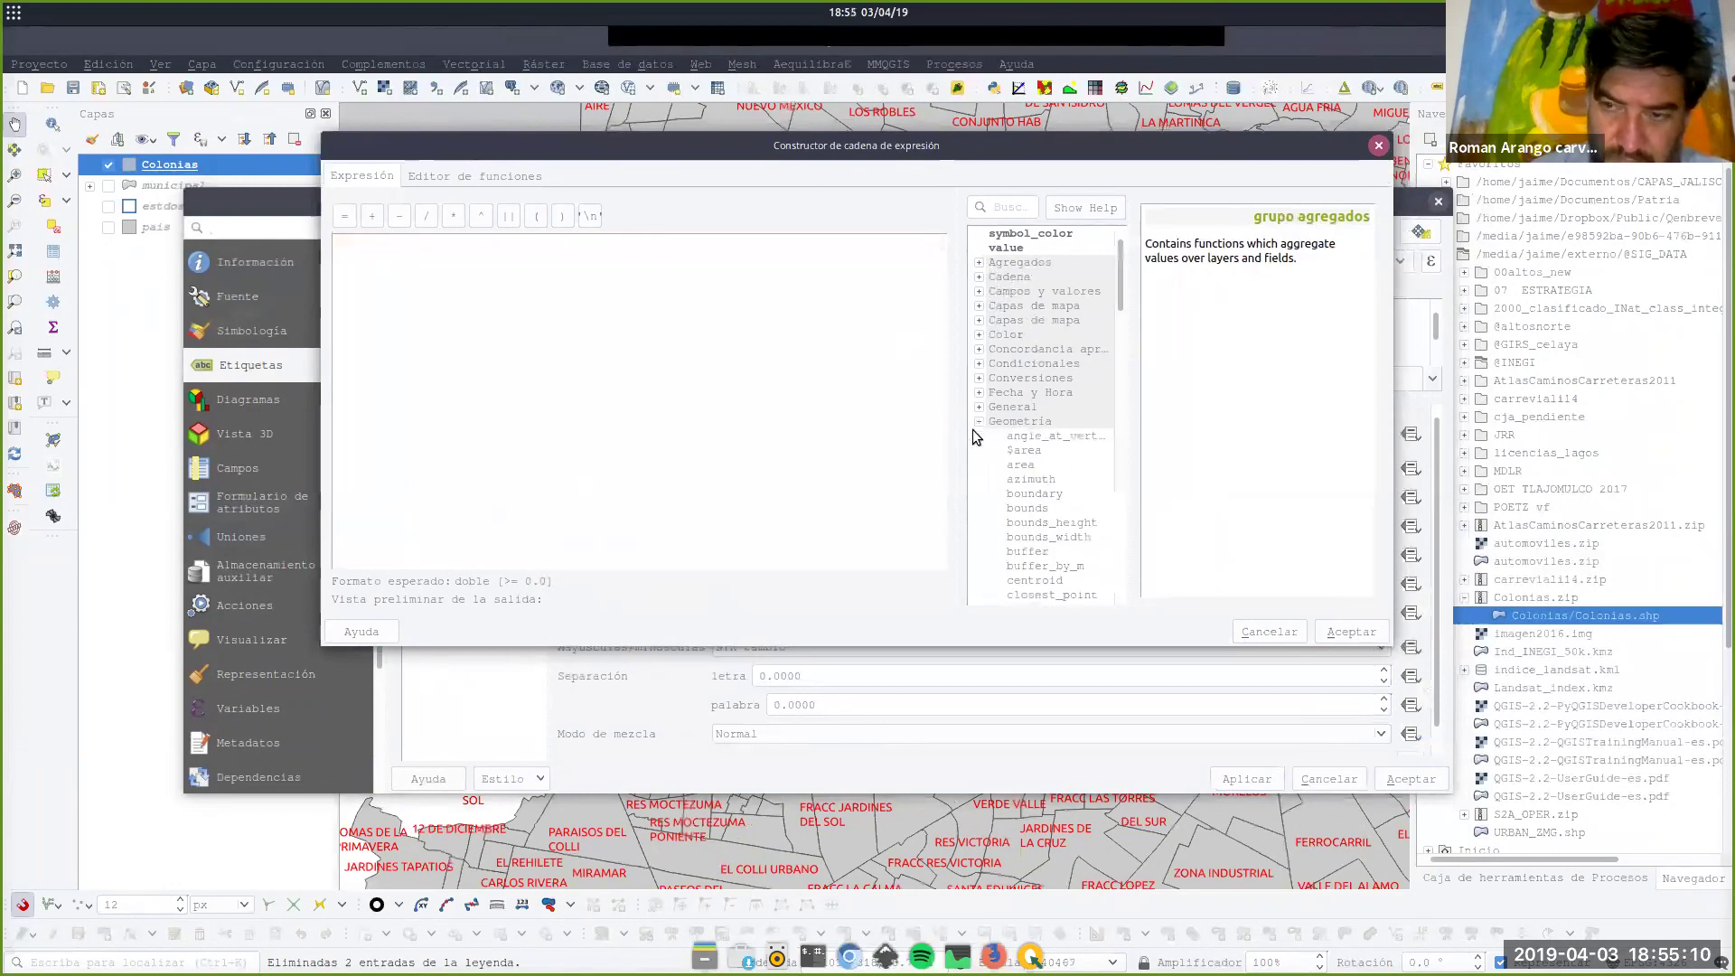
double_click(1027, 453)
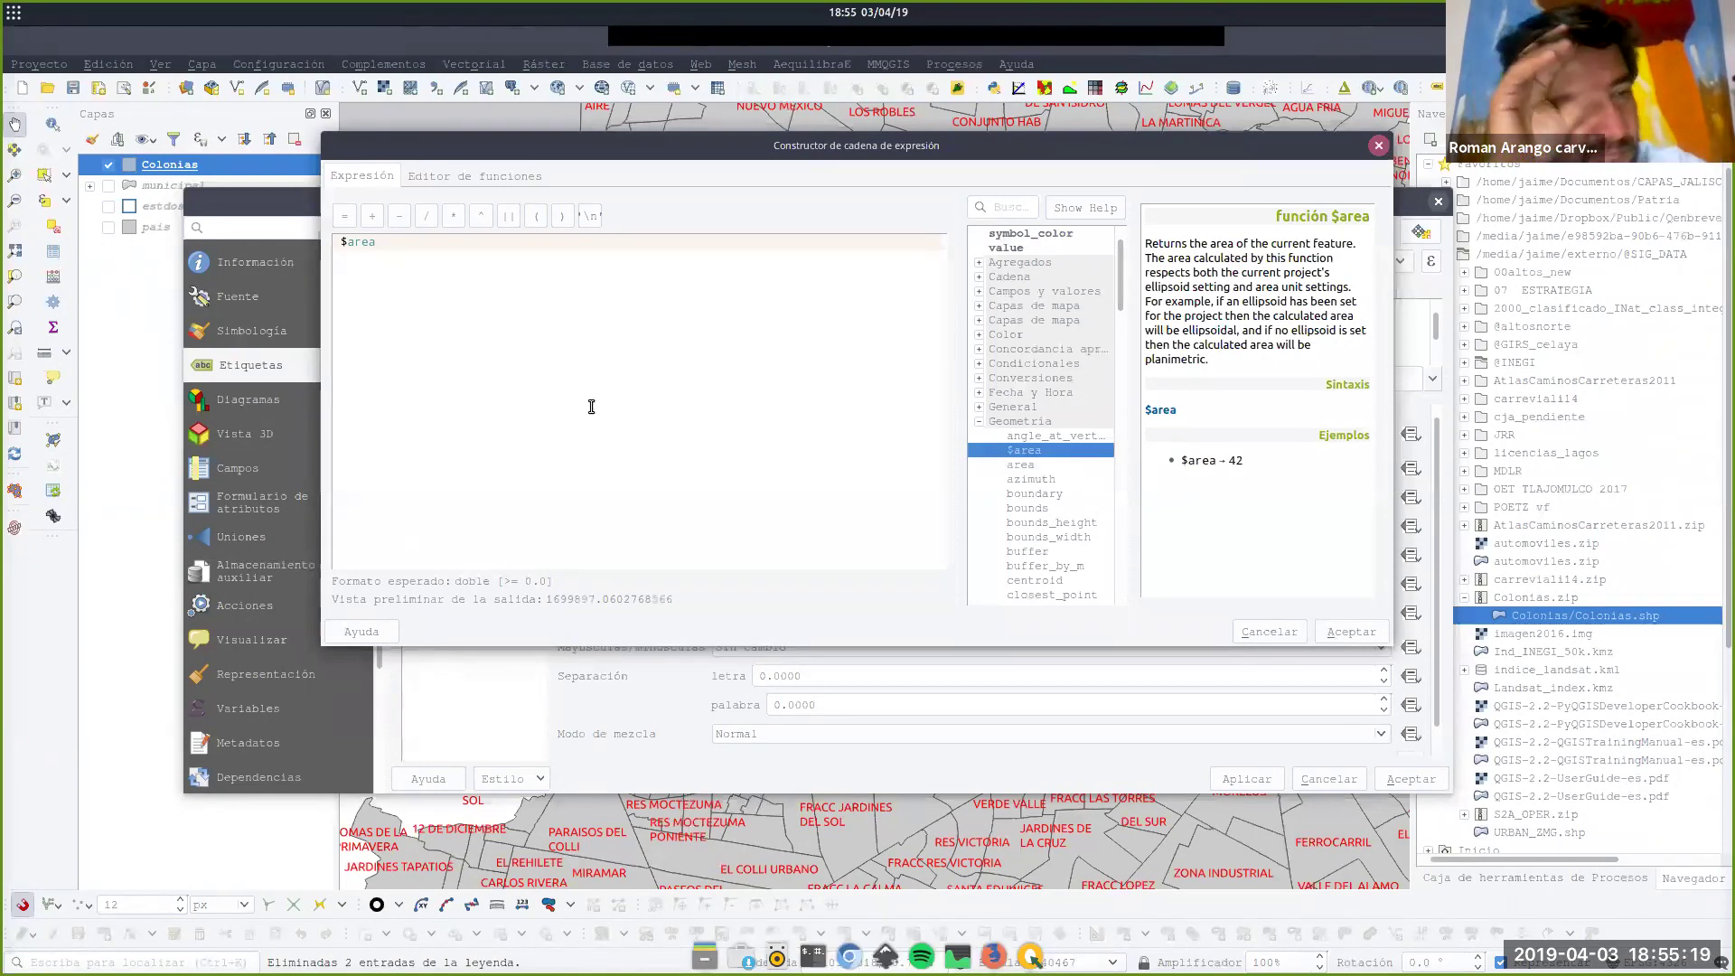
left_click_drag(546, 197, 536, 200)
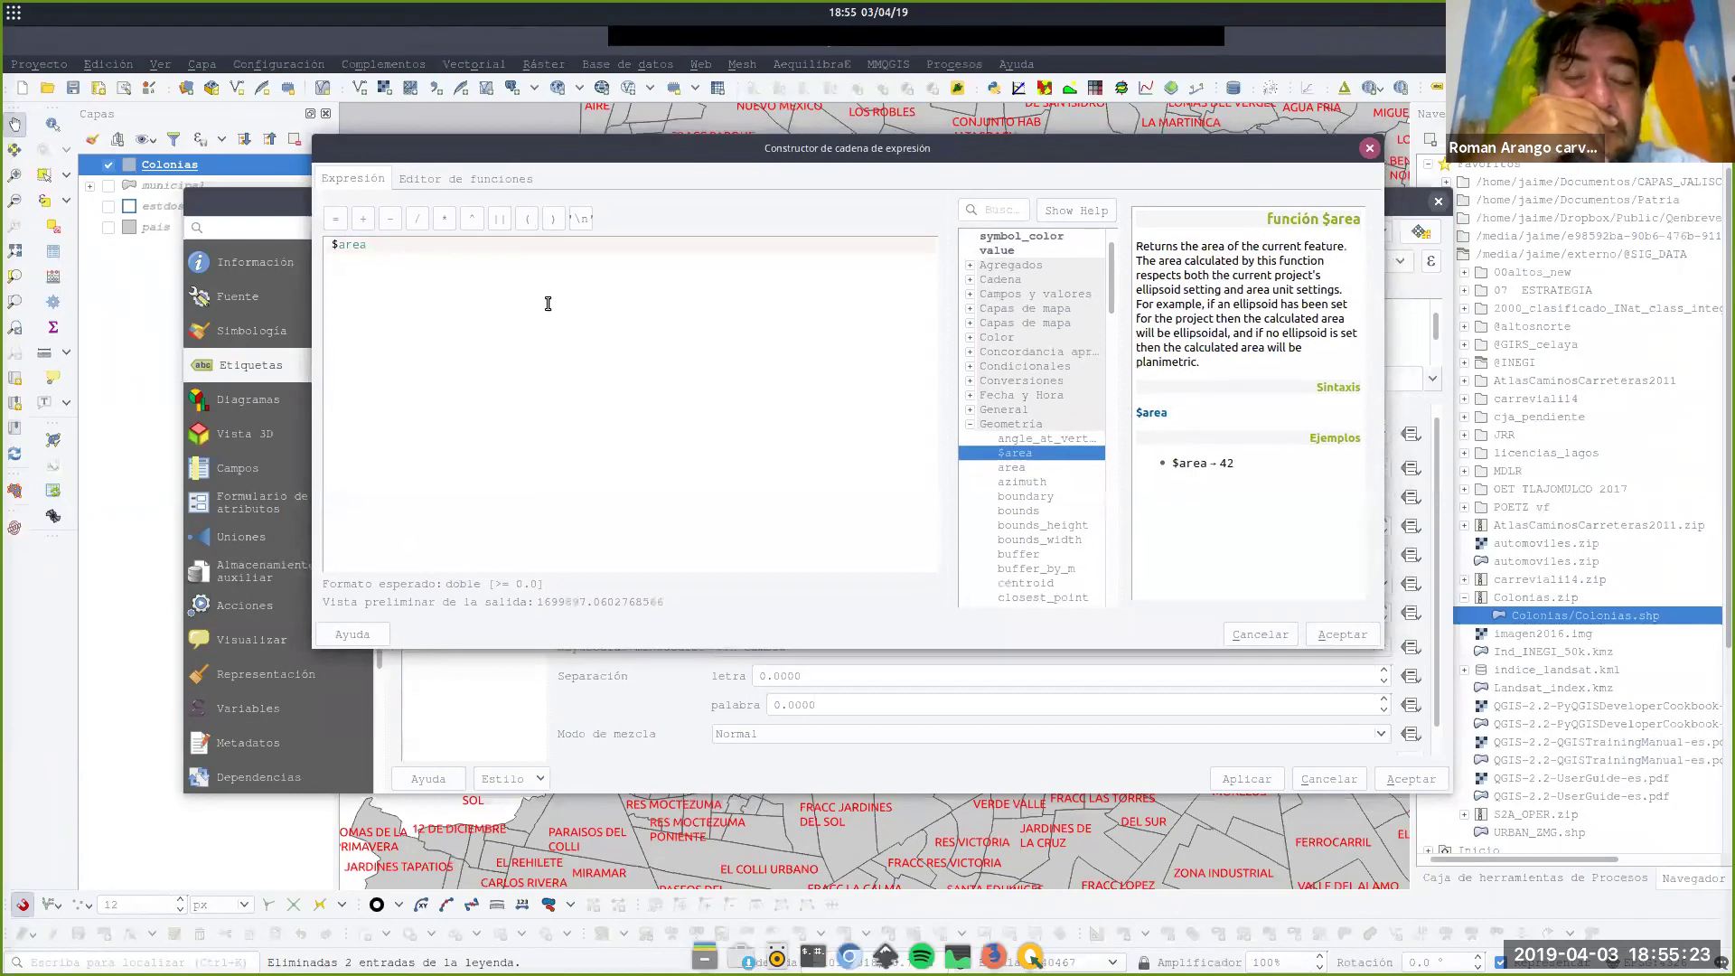
type("/")
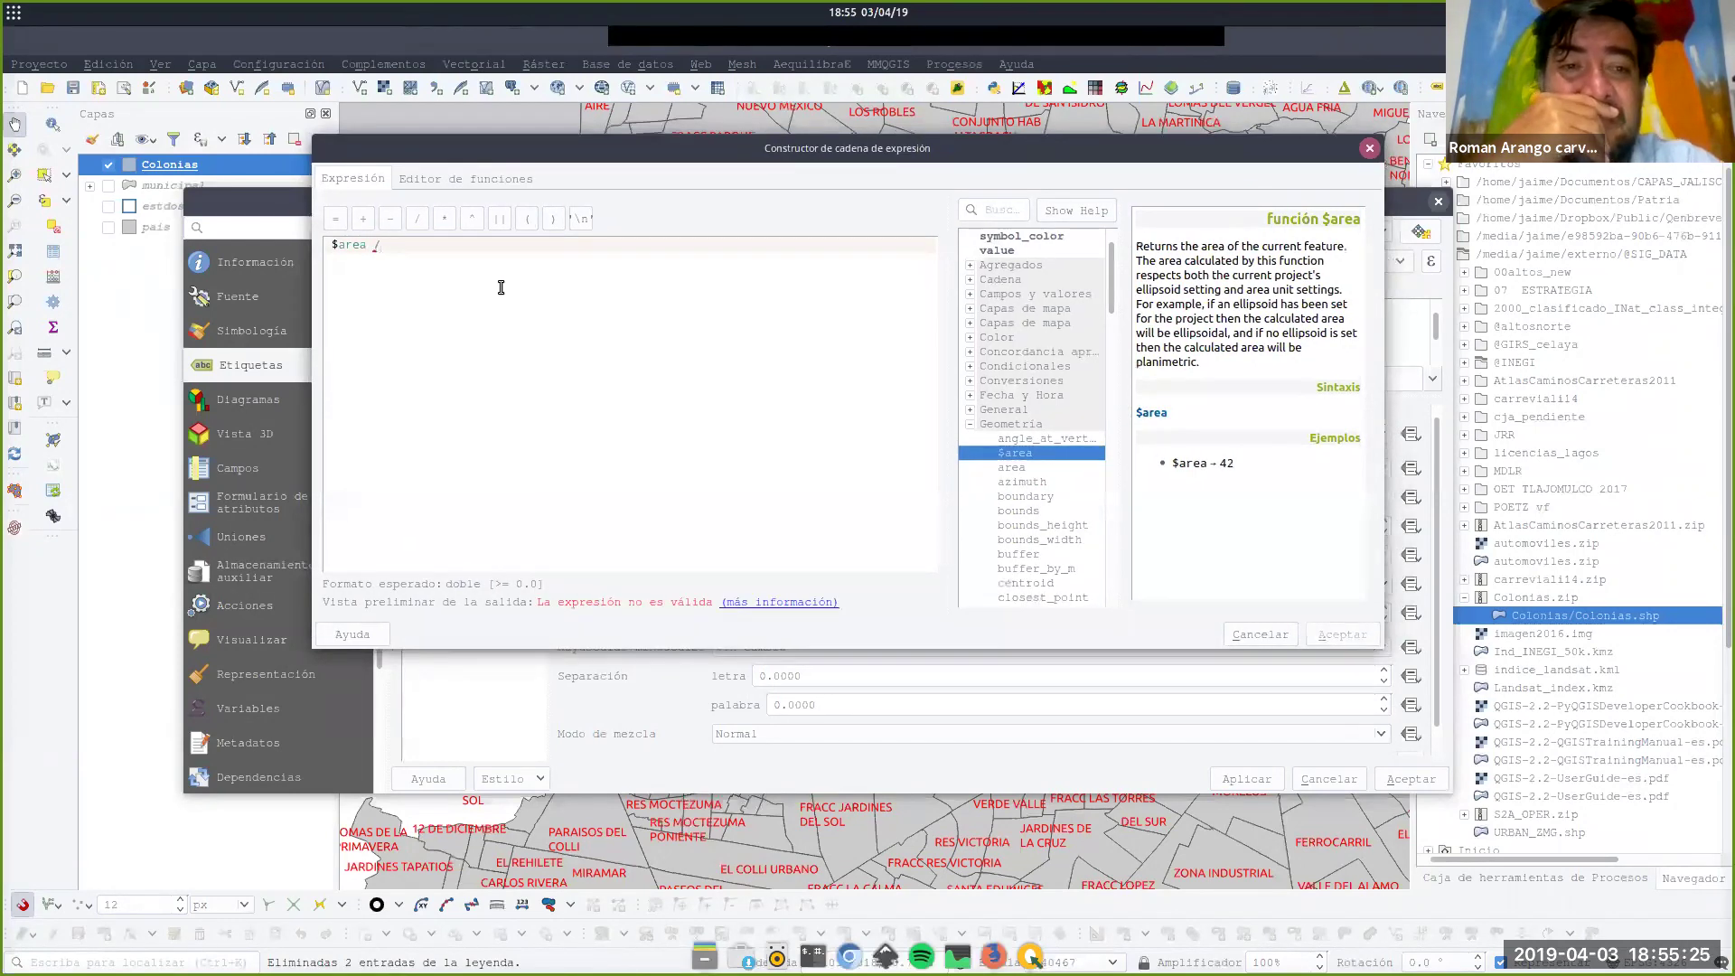
left_click(1256, 634)
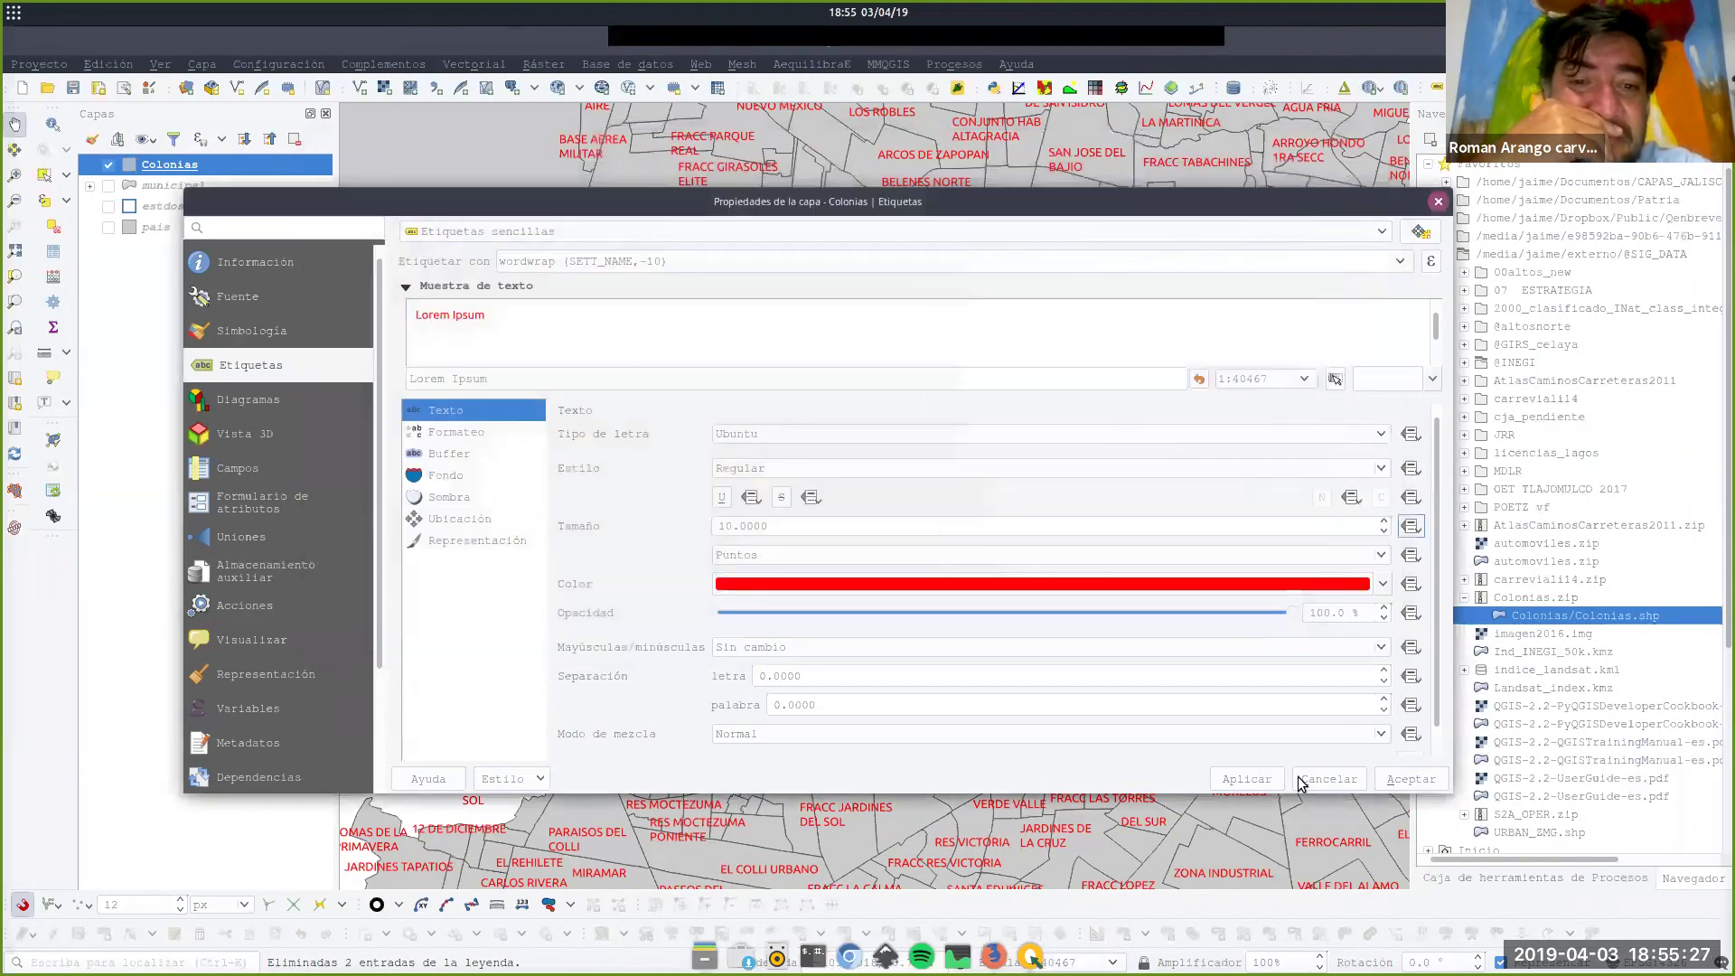
left_click(1322, 783)
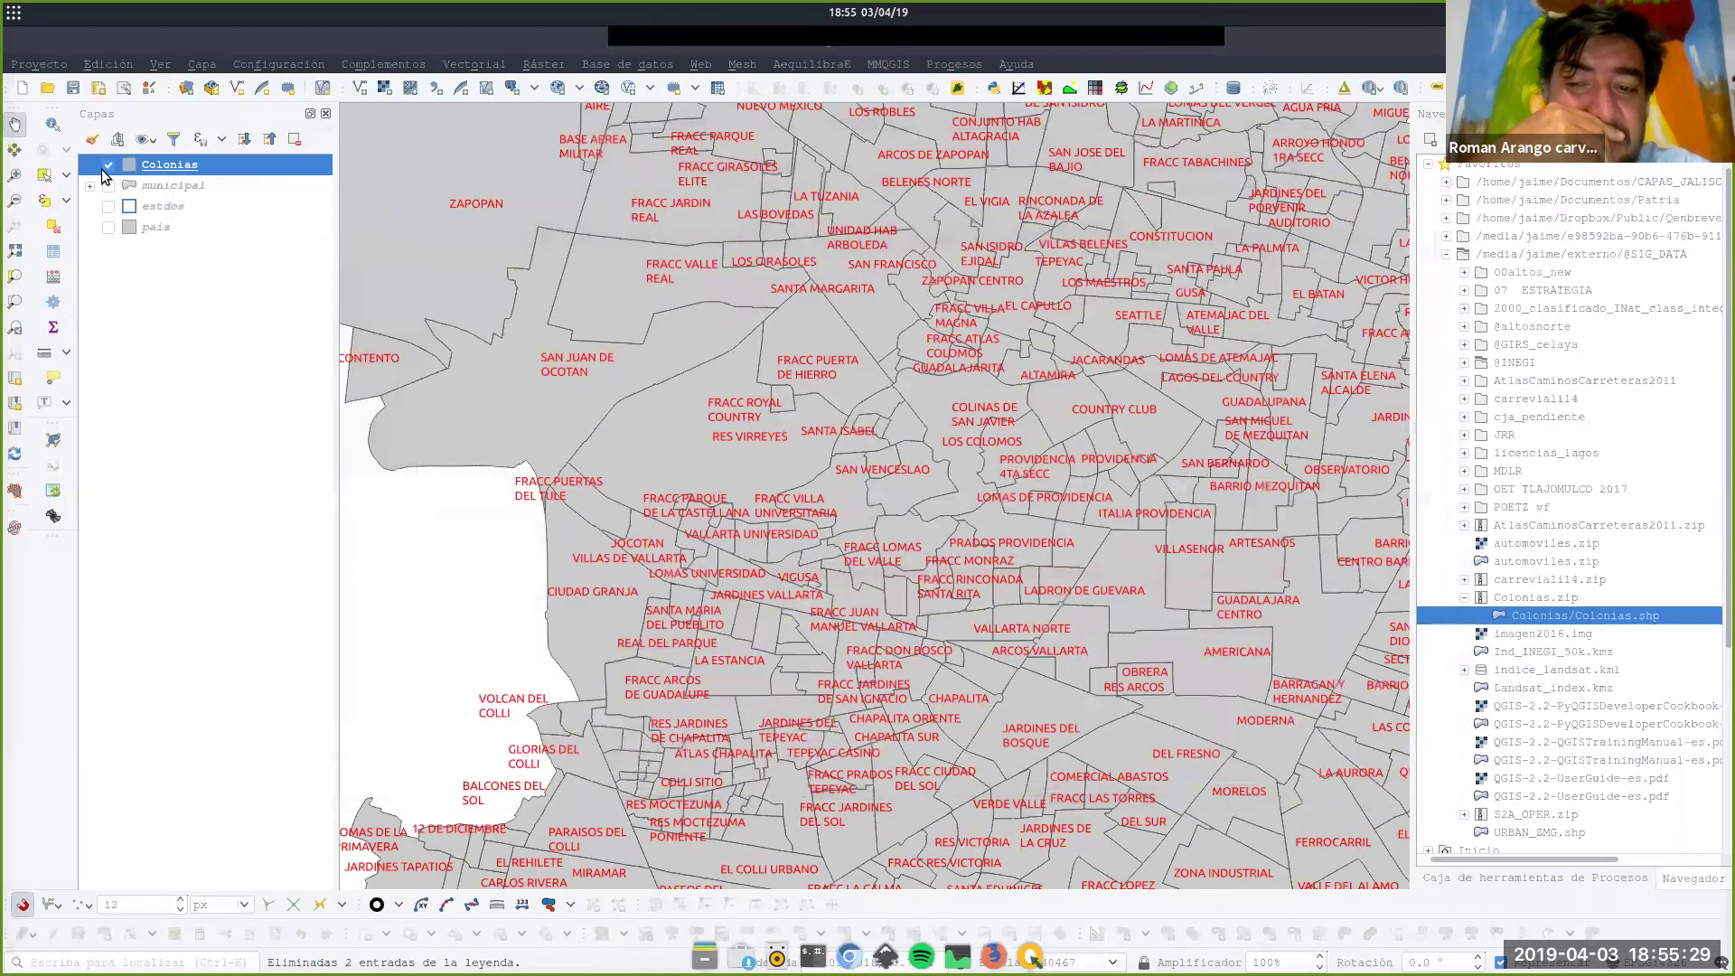
Select the Colonias polygons covering the Guadalajara metropolitan area with a selection rectangle.
right_click(167, 170)
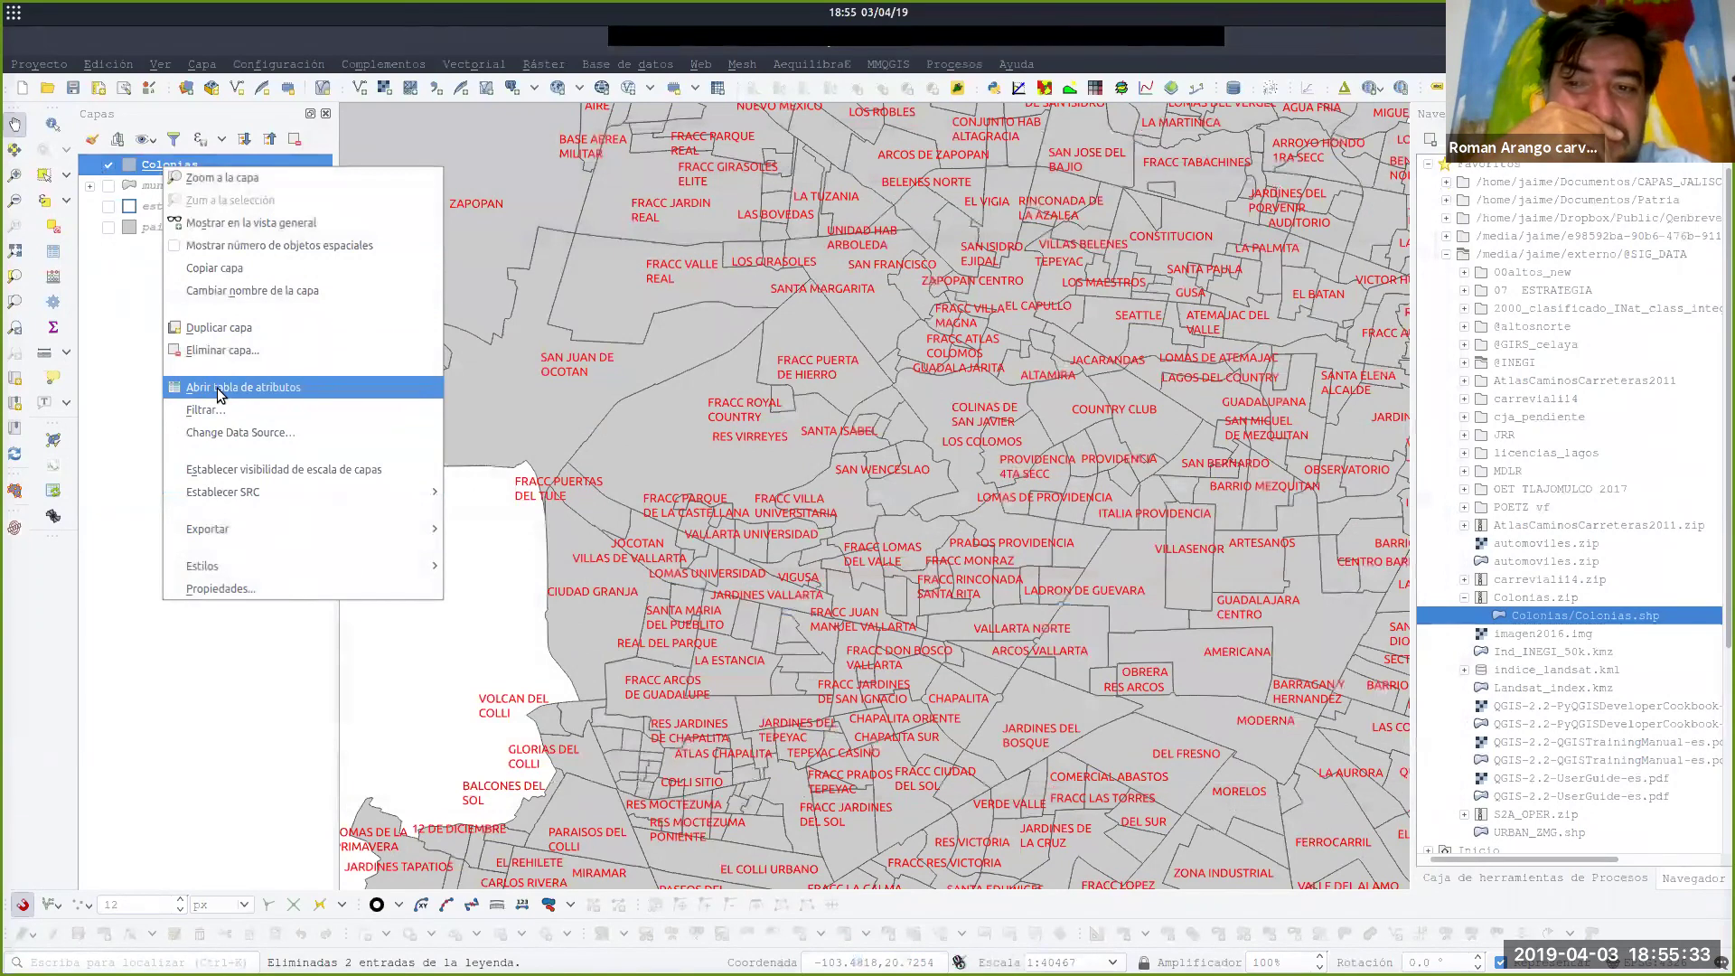
left_click(199, 181)
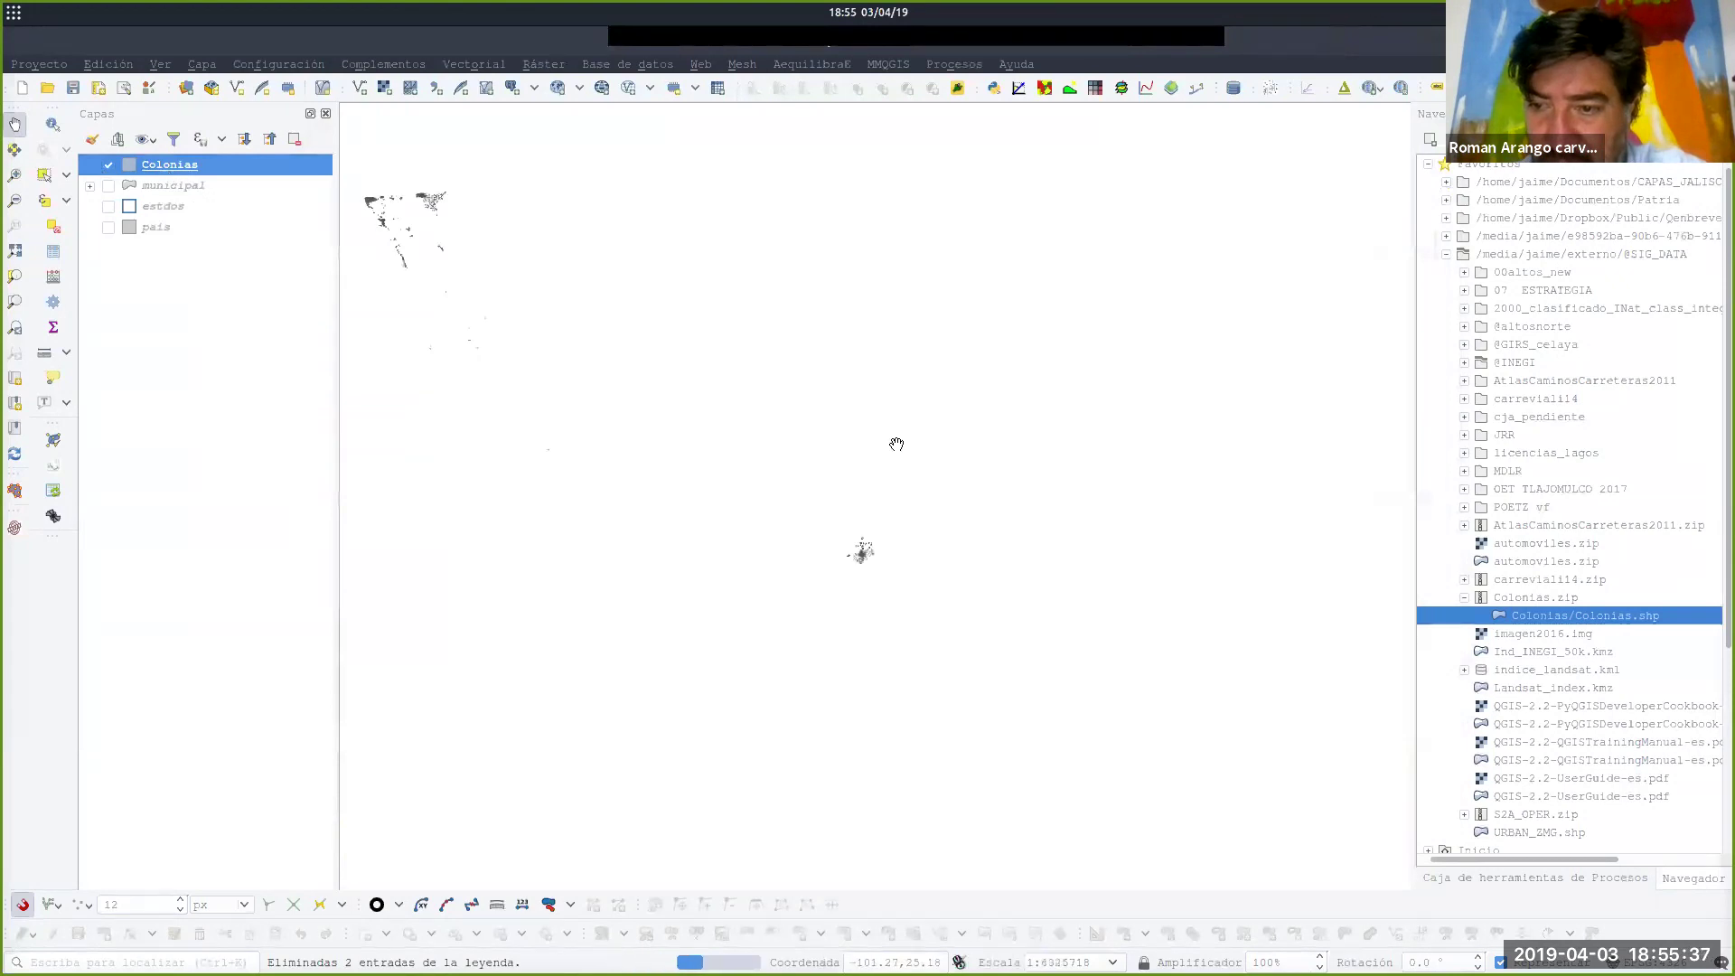
left_click(15, 174)
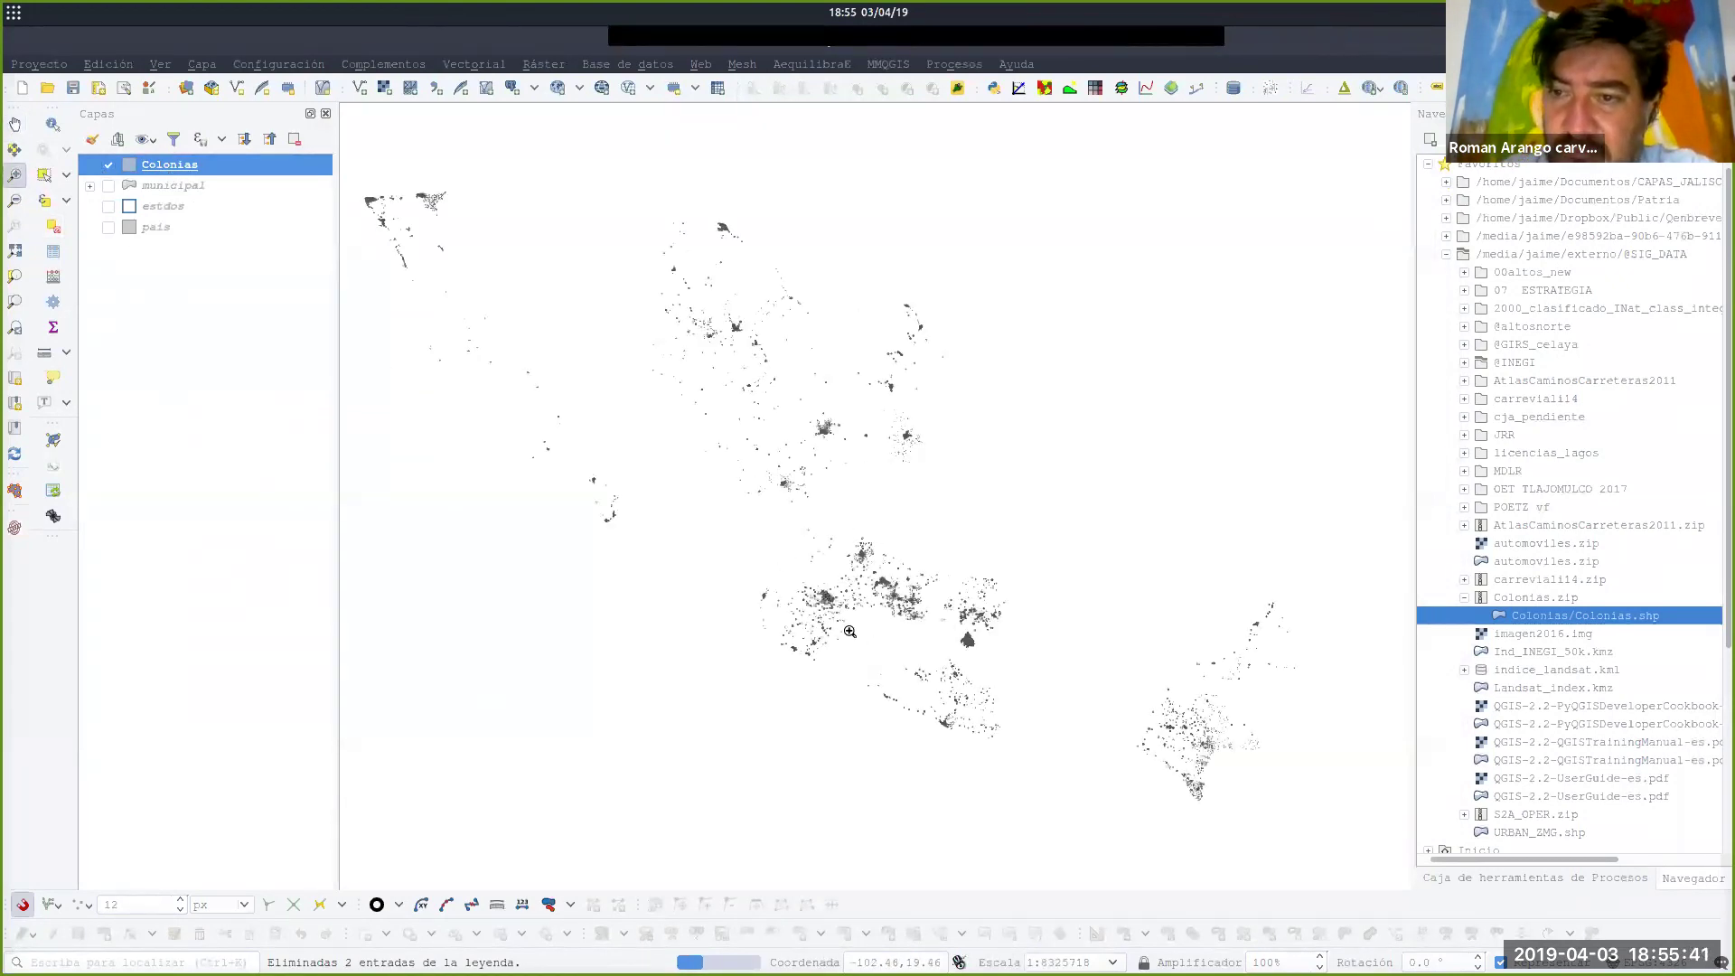
left_click_drag(818, 591, 837, 604)
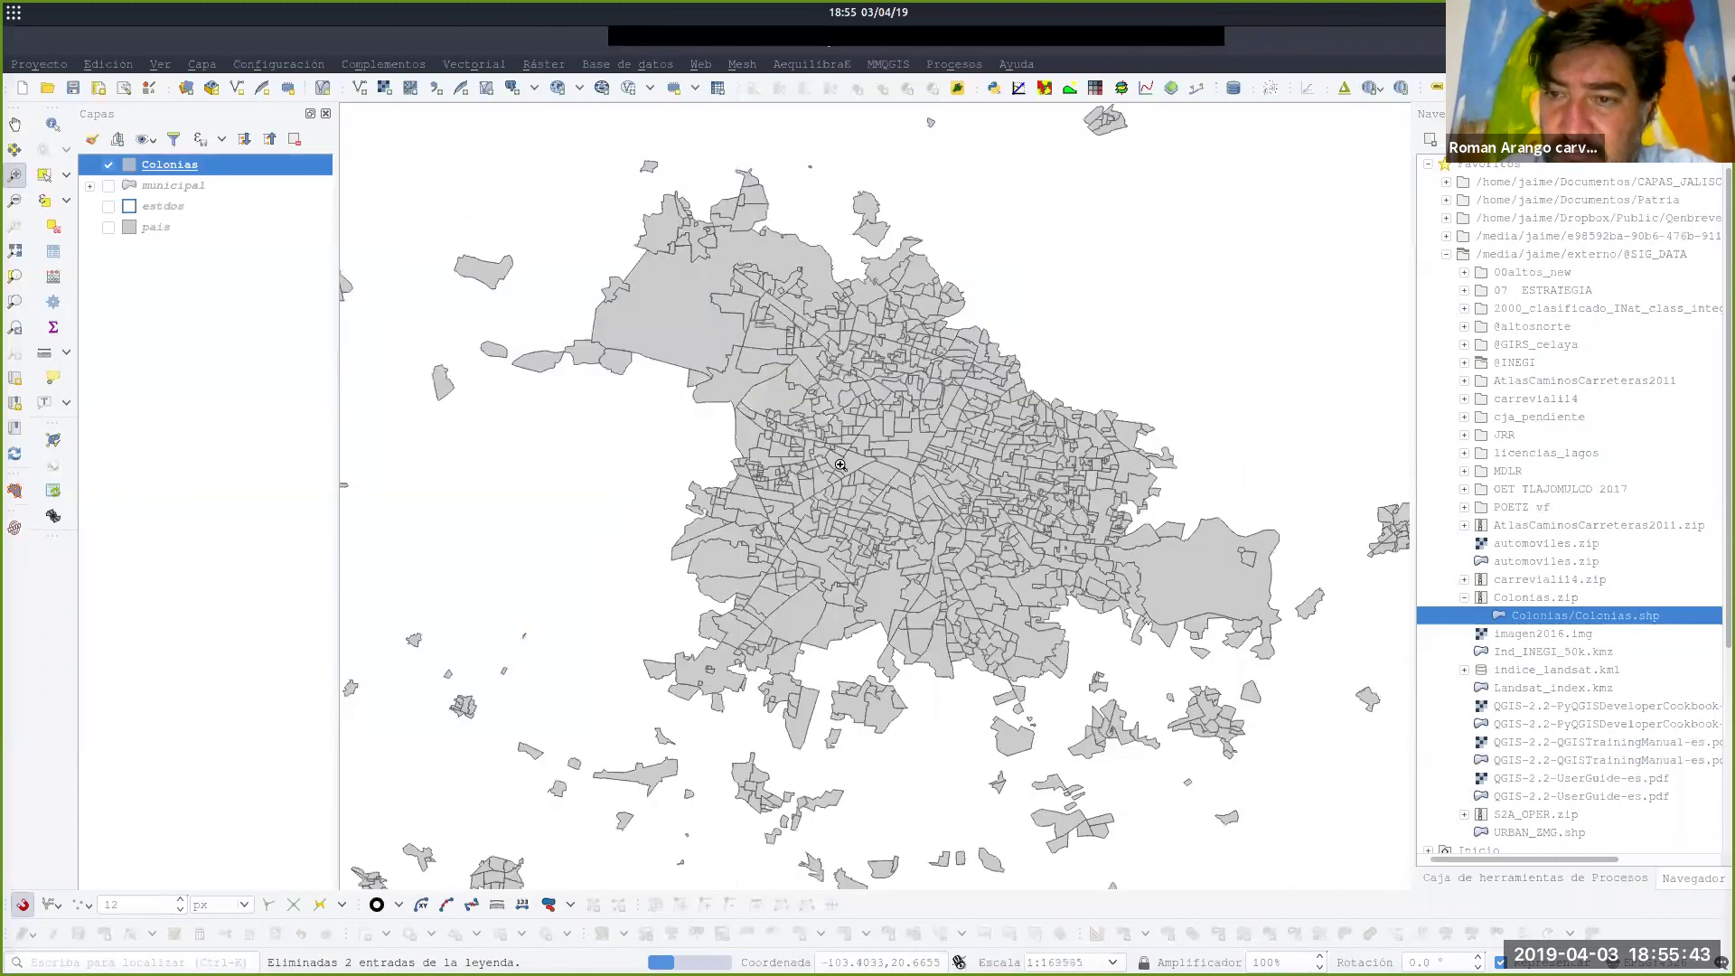
left_click_drag(741, 396, 1156, 748)
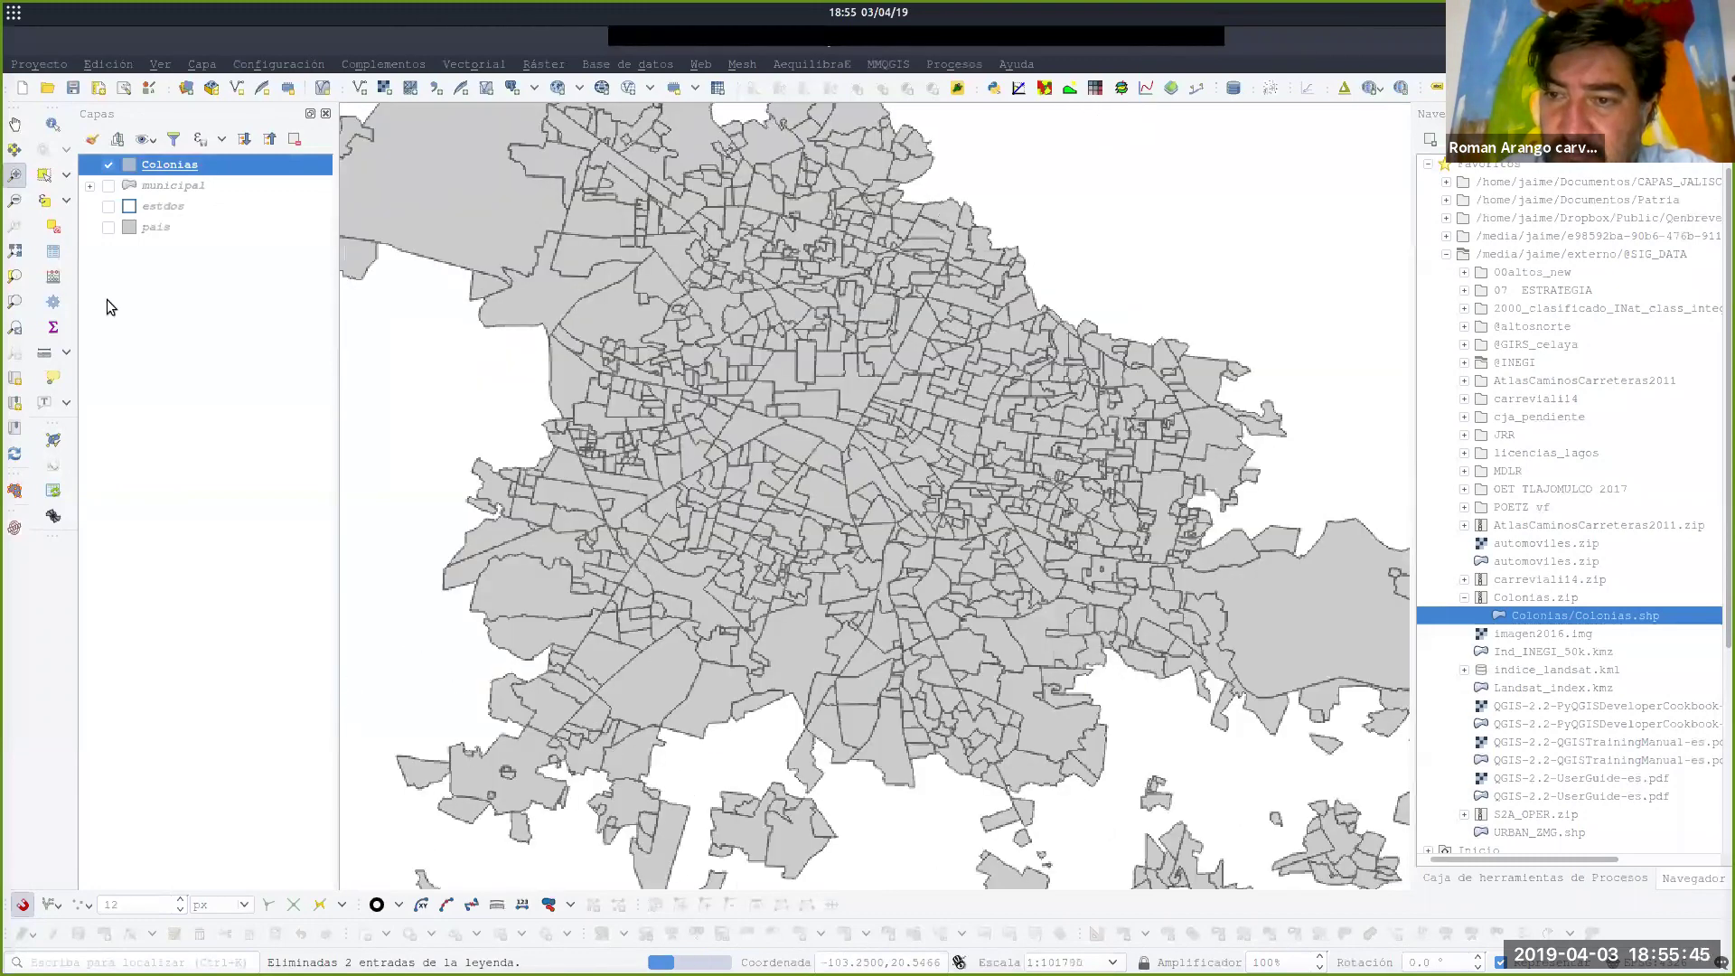
left_click(45, 175)
left_click(384, 64)
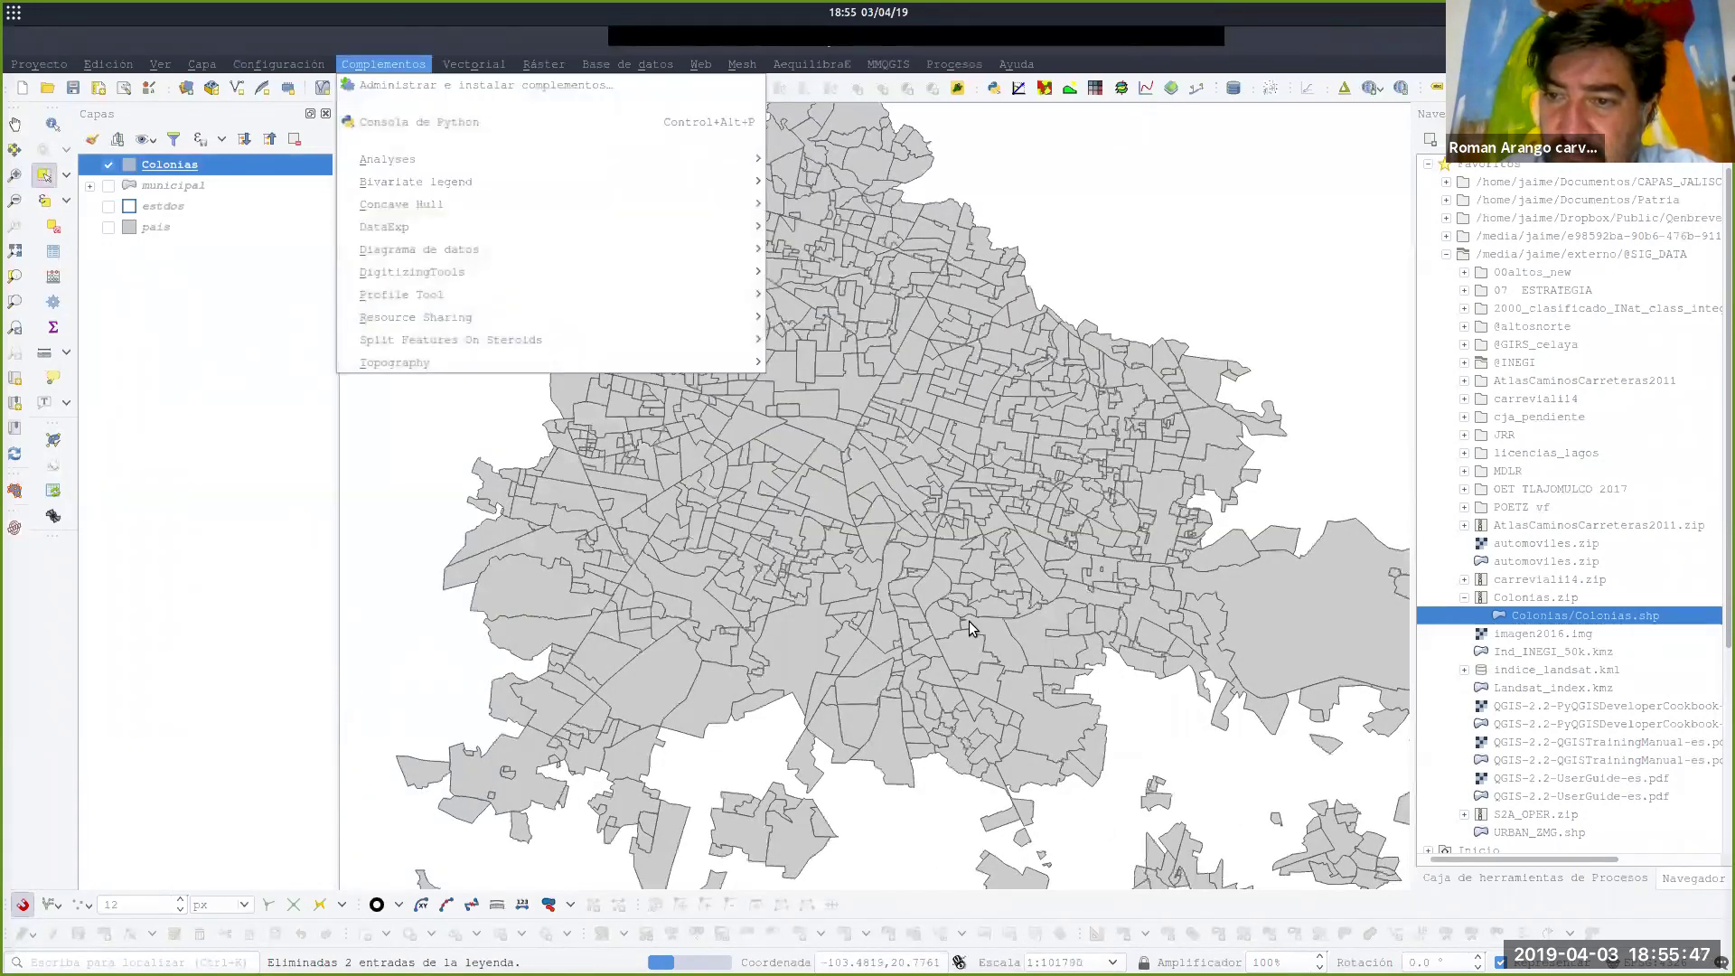
left_click(708, 80)
left_click_drag(473, 170, 1175, 764)
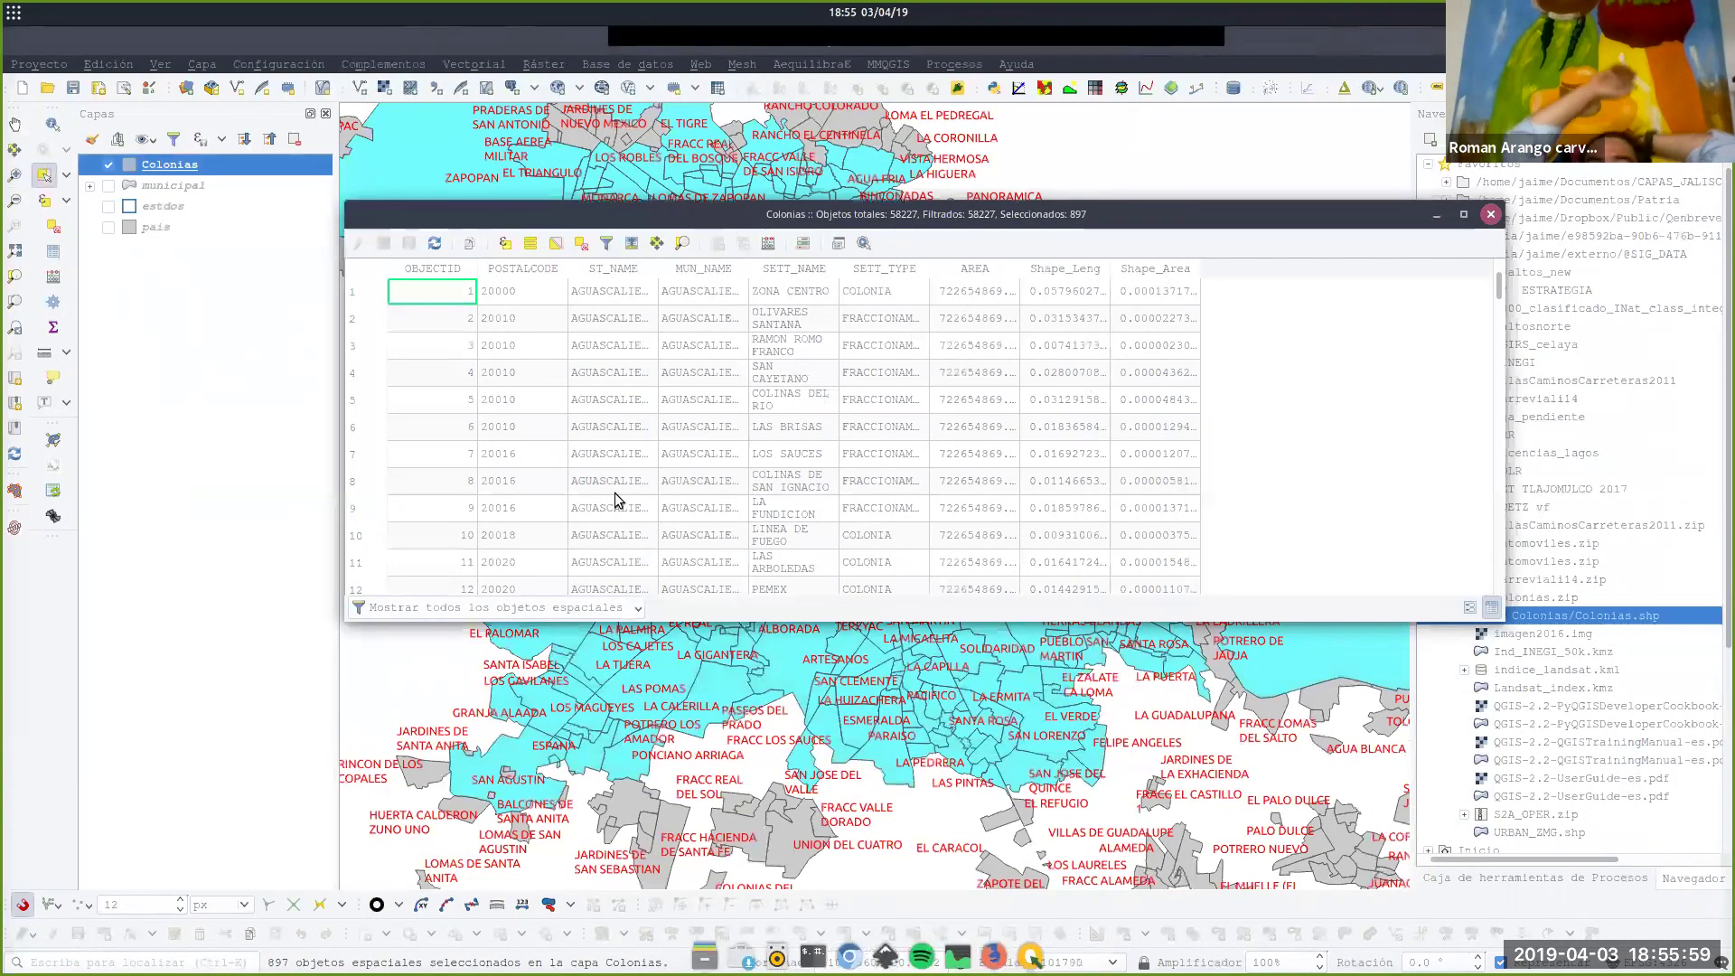
Limit the Colonias attribute table to the selected features, sort it by AREA, and widen that column.
left_click(502, 607)
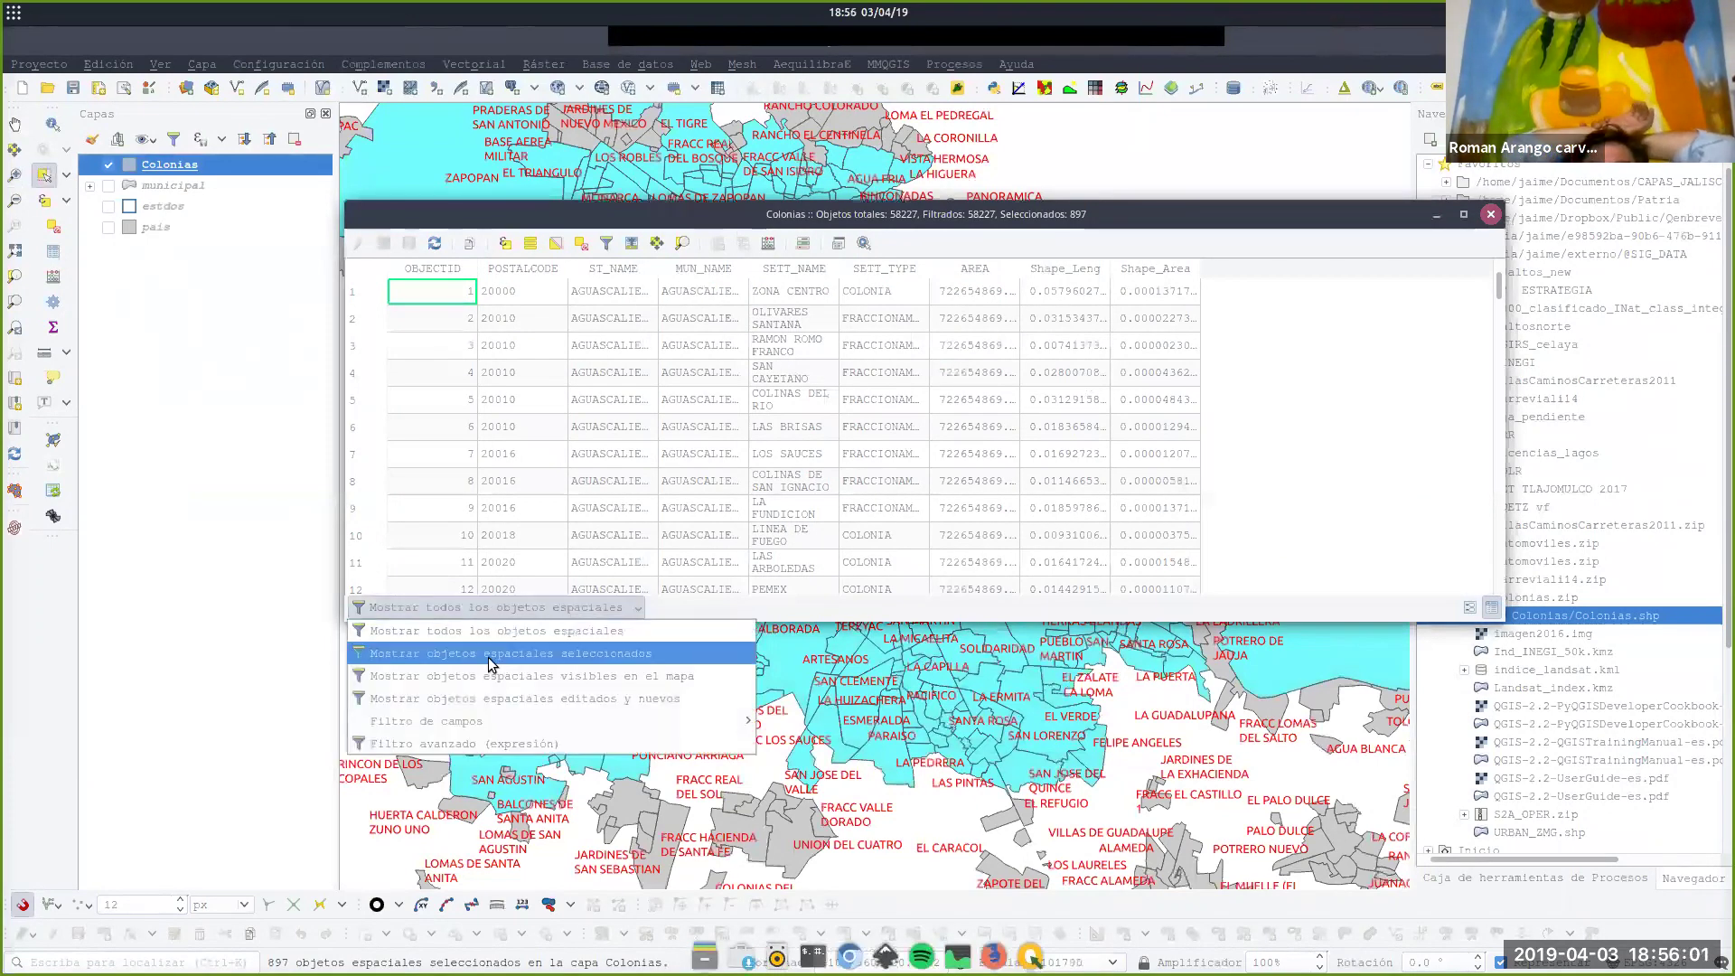
left_click(490, 662)
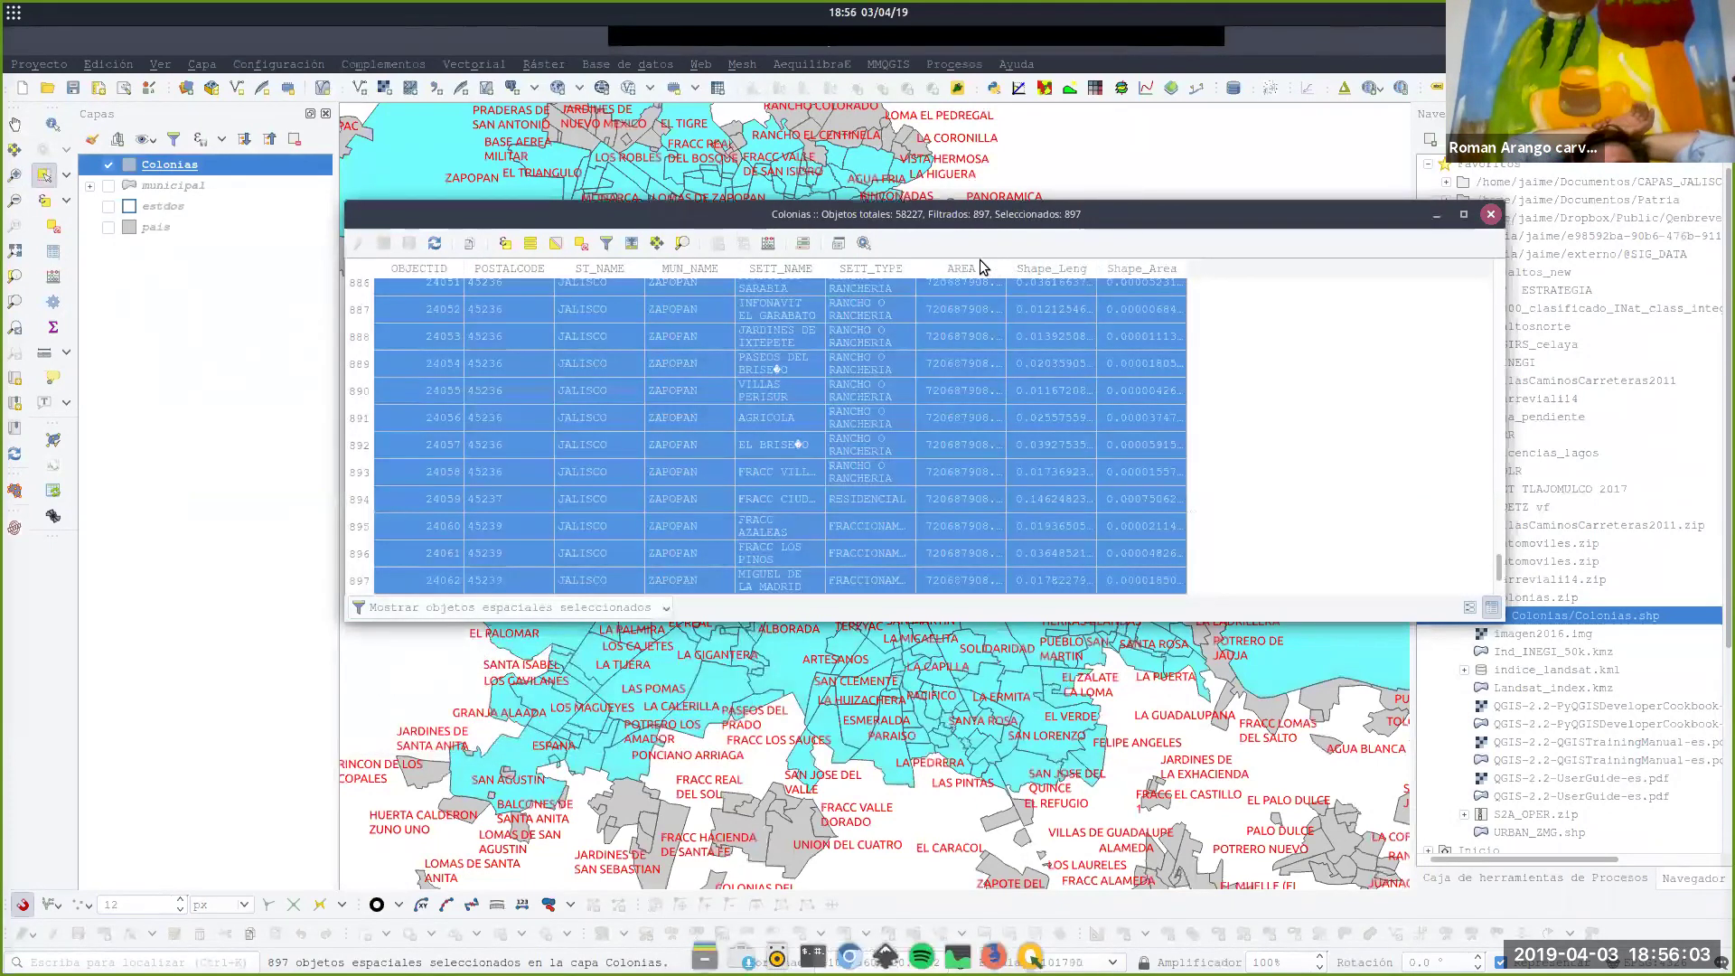
left_click(958, 274)
left_click_drag(1007, 269, 1115, 273)
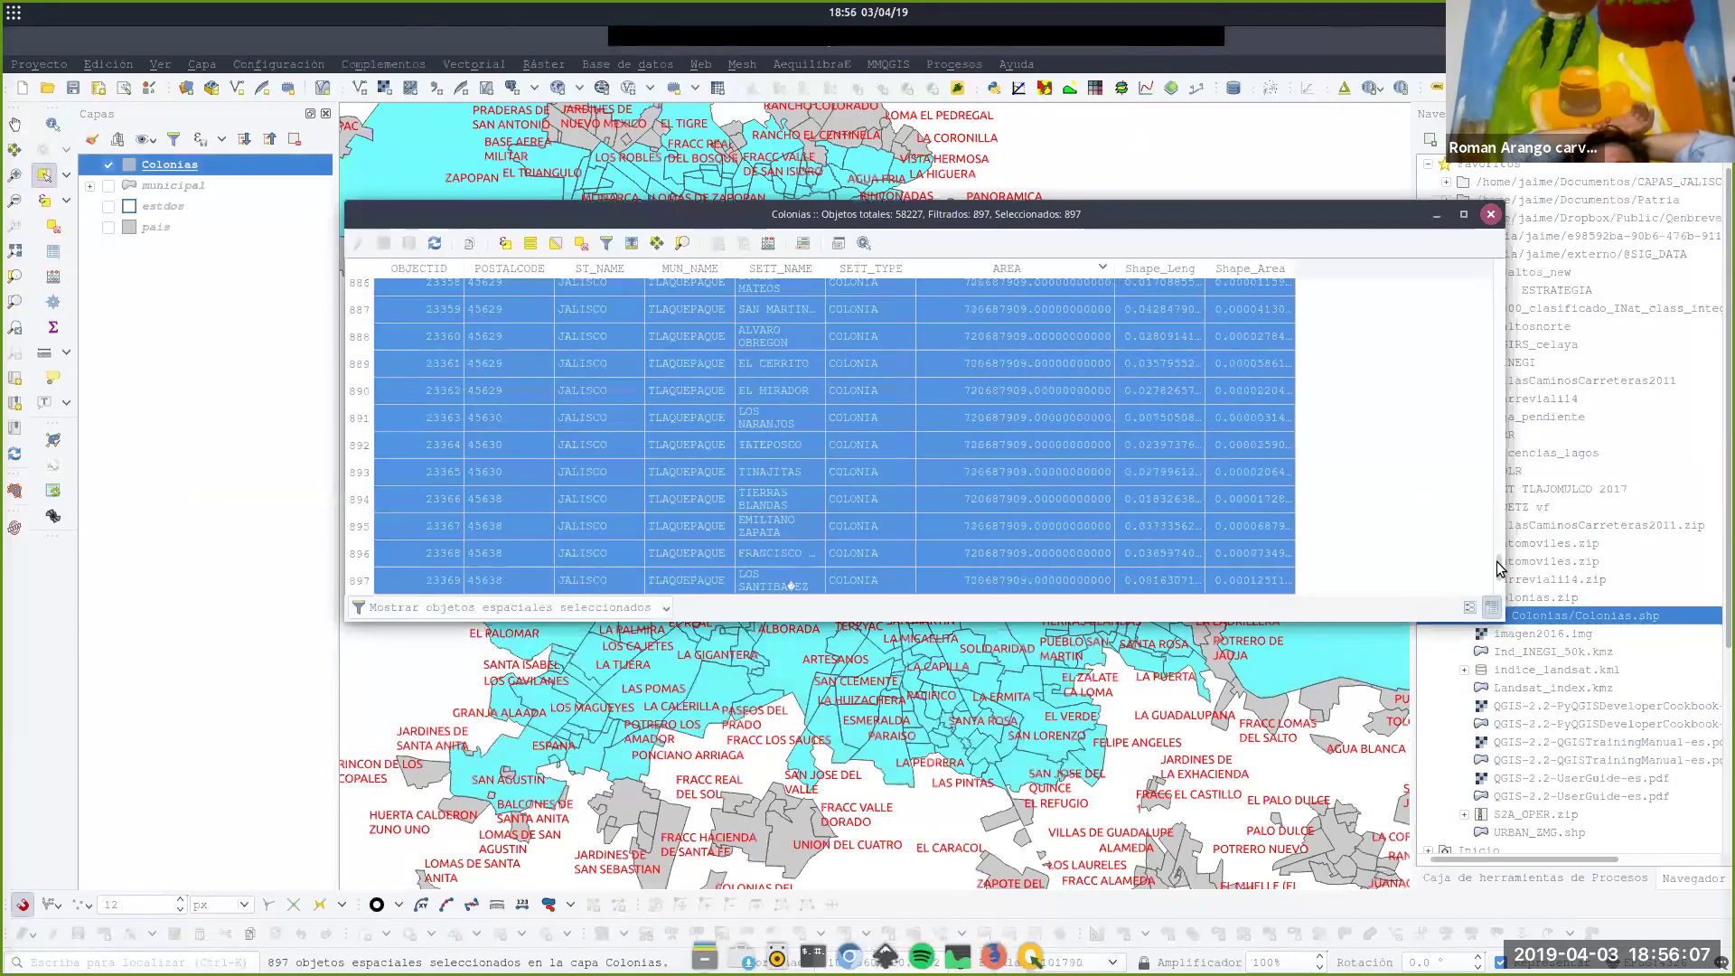
left_click_drag(1500, 571, 1514, 263)
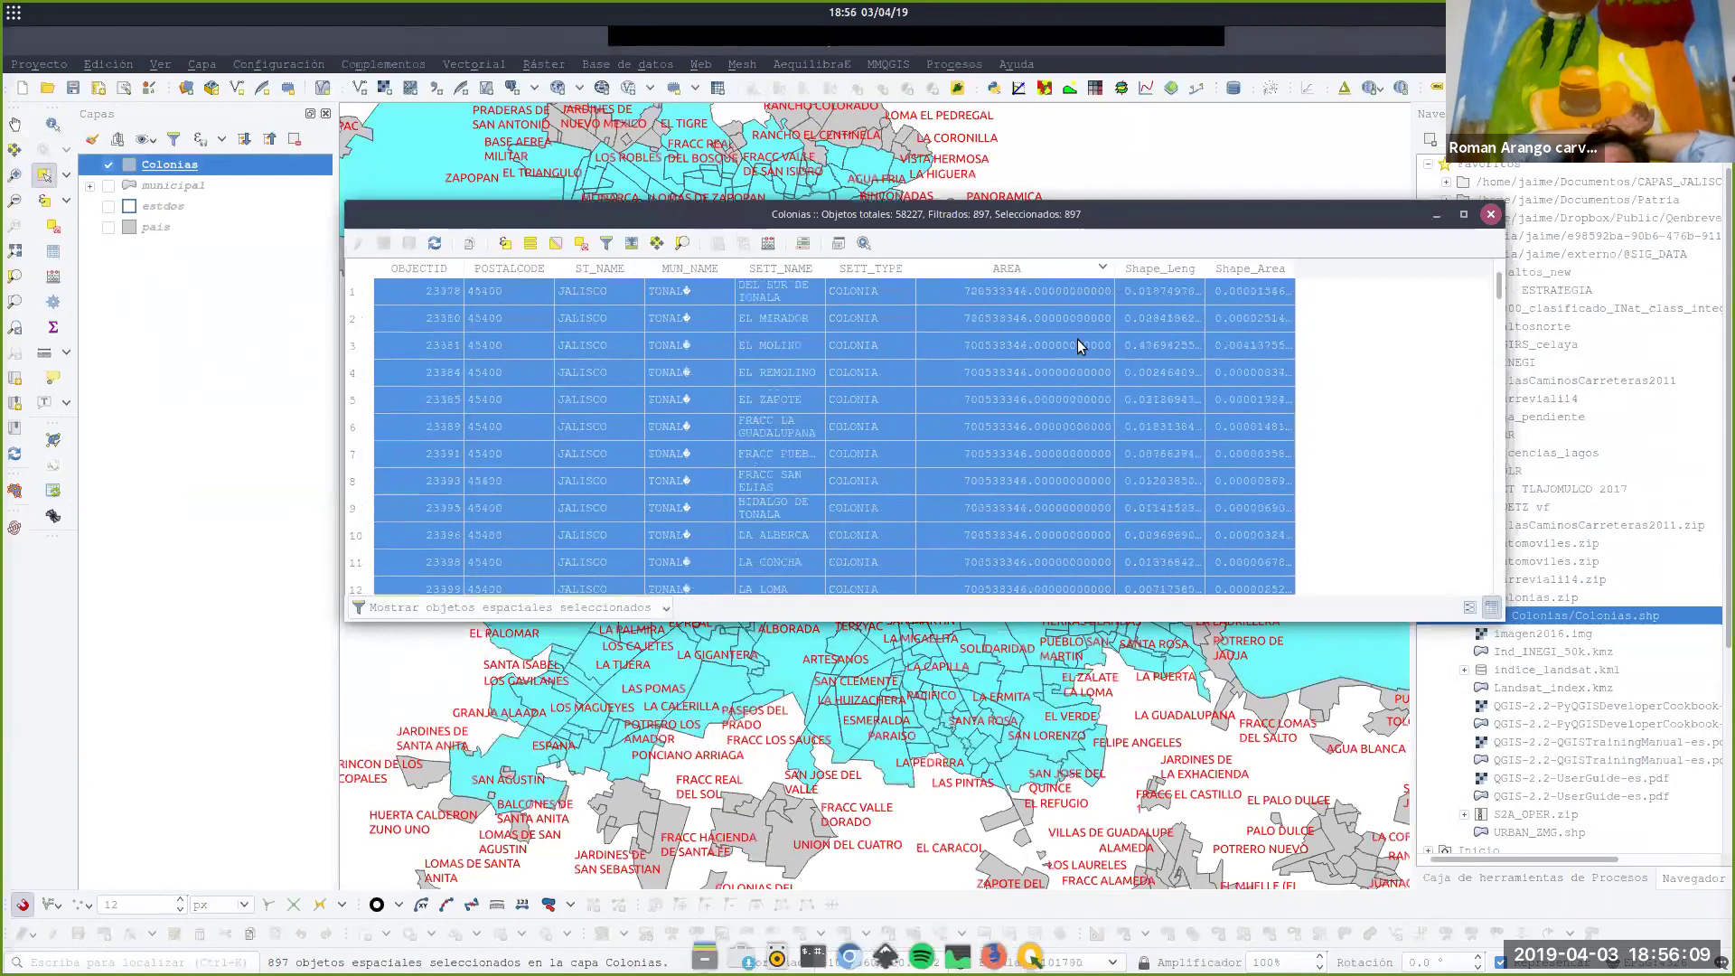
Add a virtual integer field NUEVAAREA, calculated with the expression $AREA, for the selected features only.
left_click(769, 244)
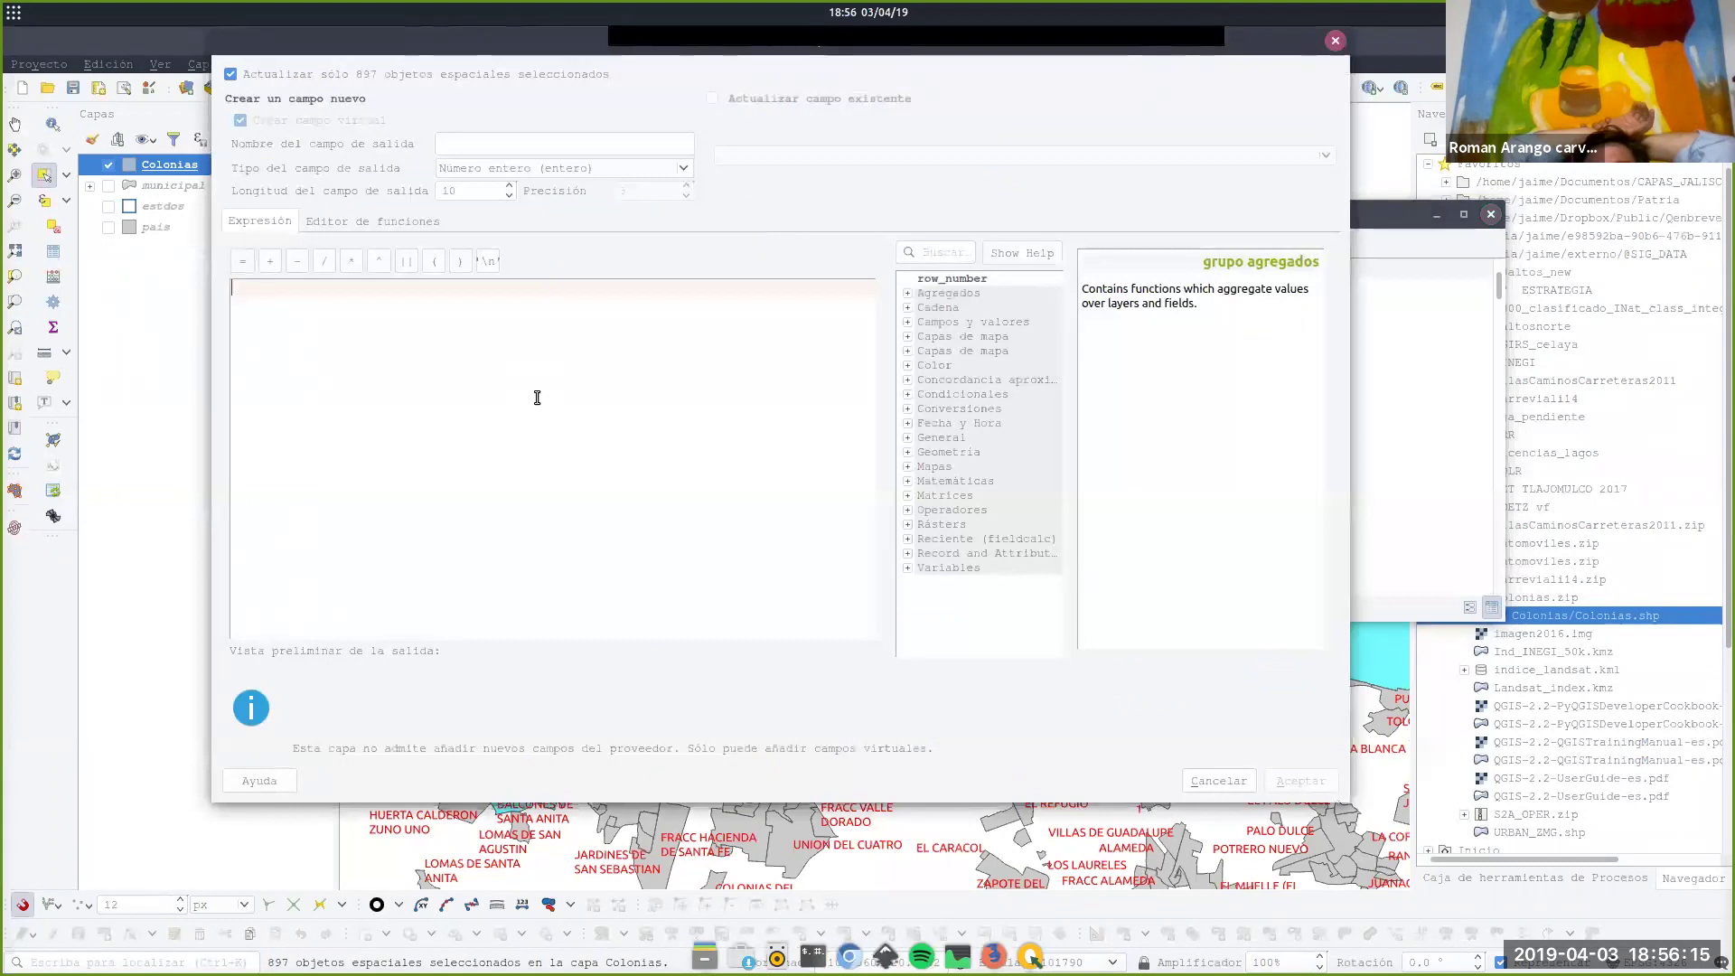
type("$AREA")
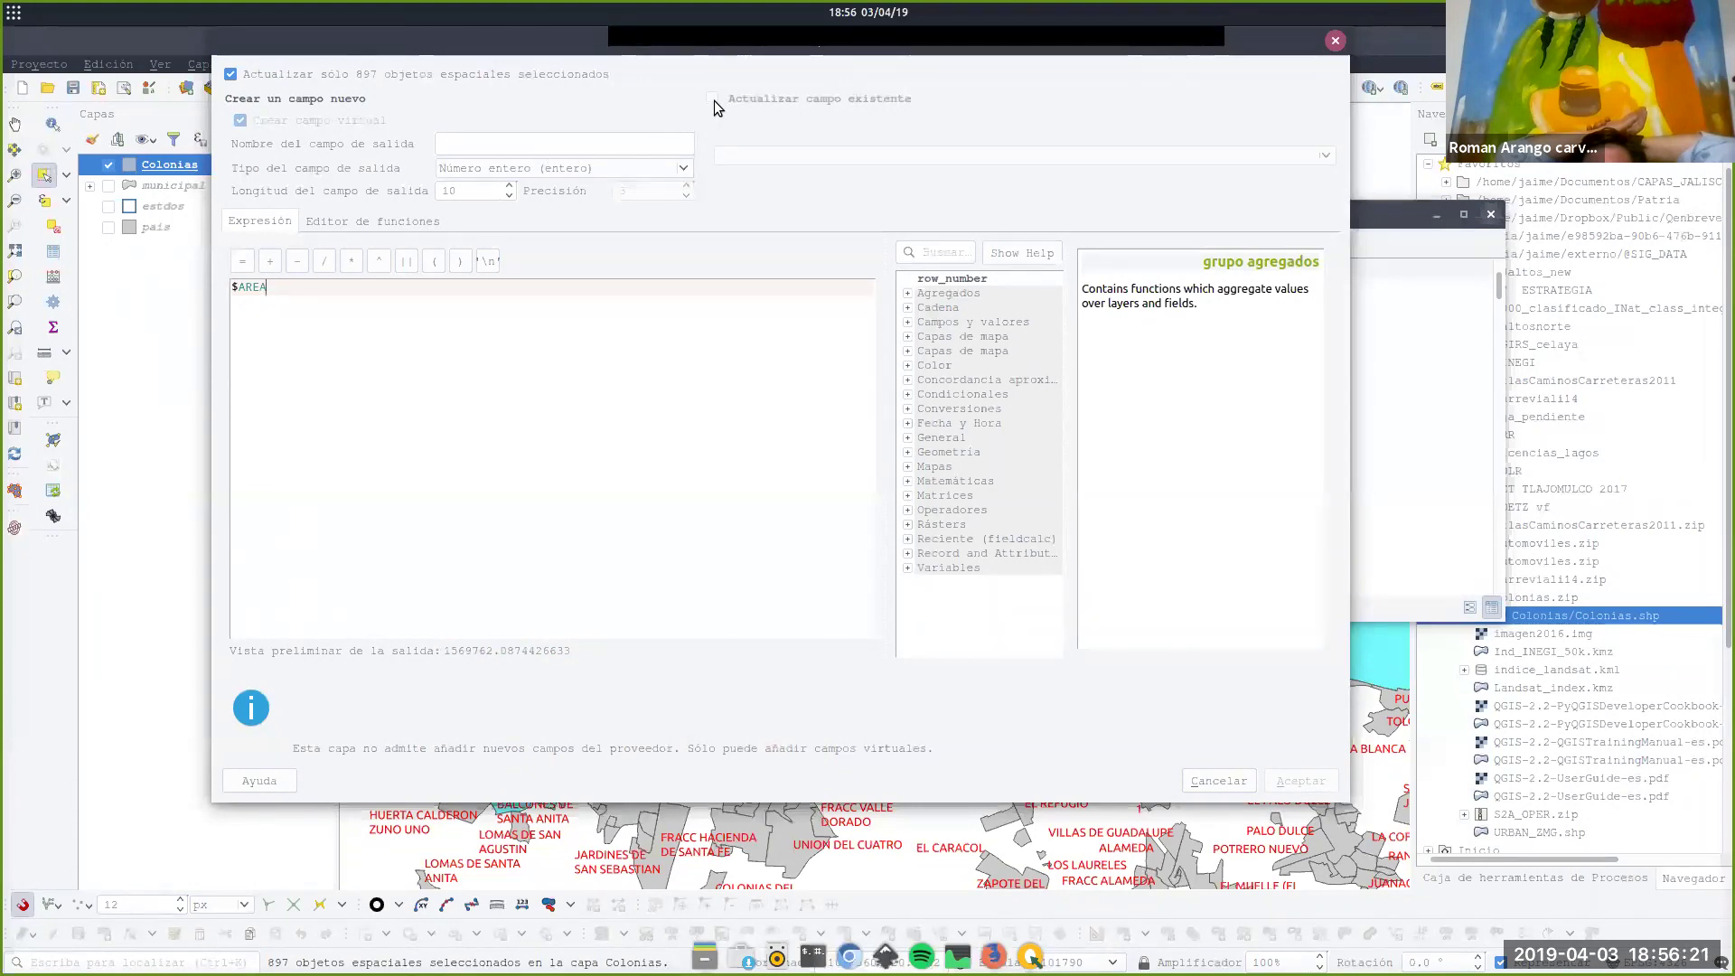
left_click_drag(478, 34, 525, 115)
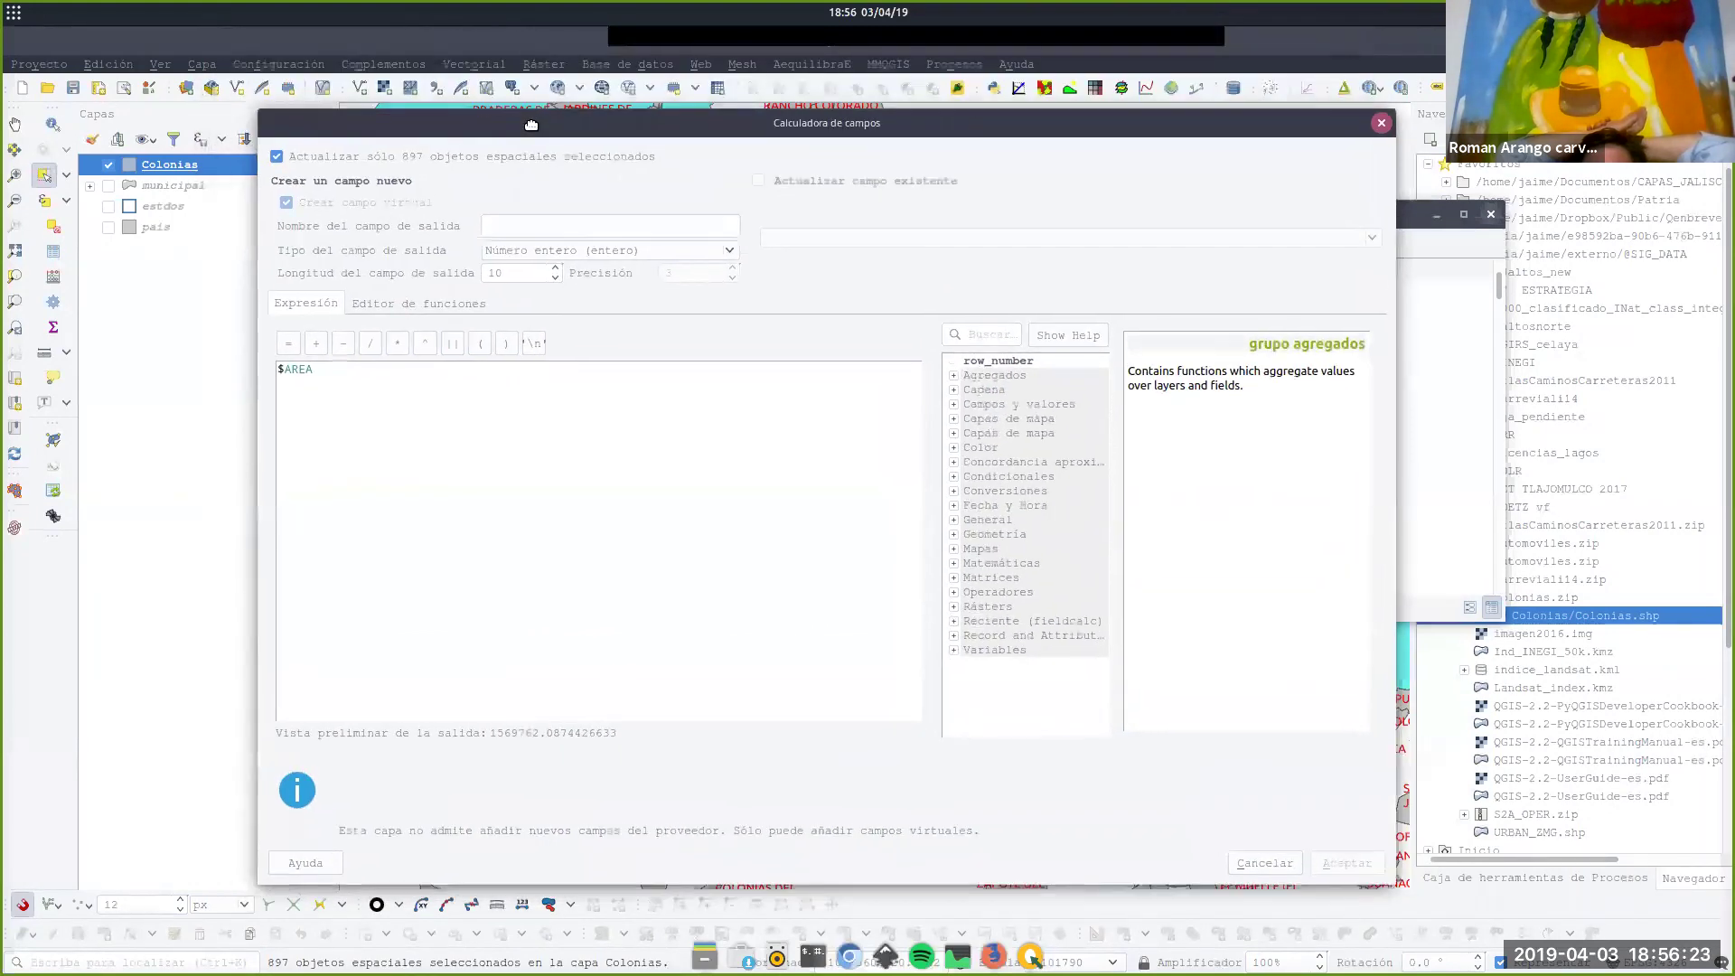
left_click(505, 227)
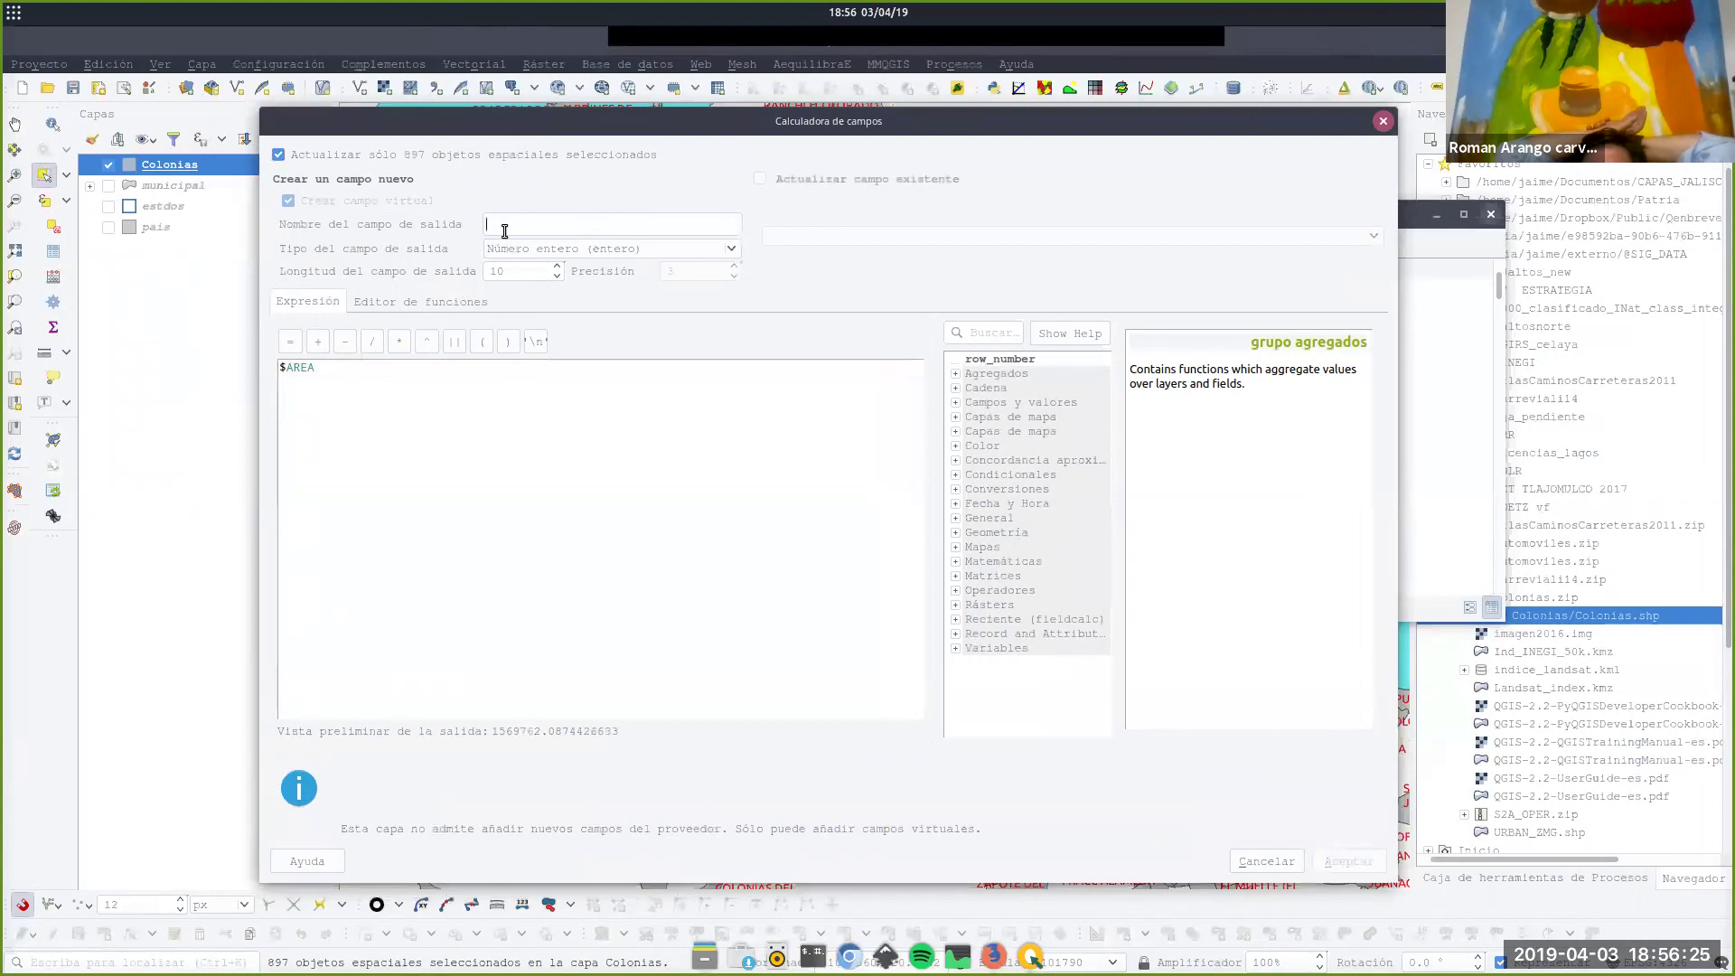
type("NUEVA")
key("BackSpace")
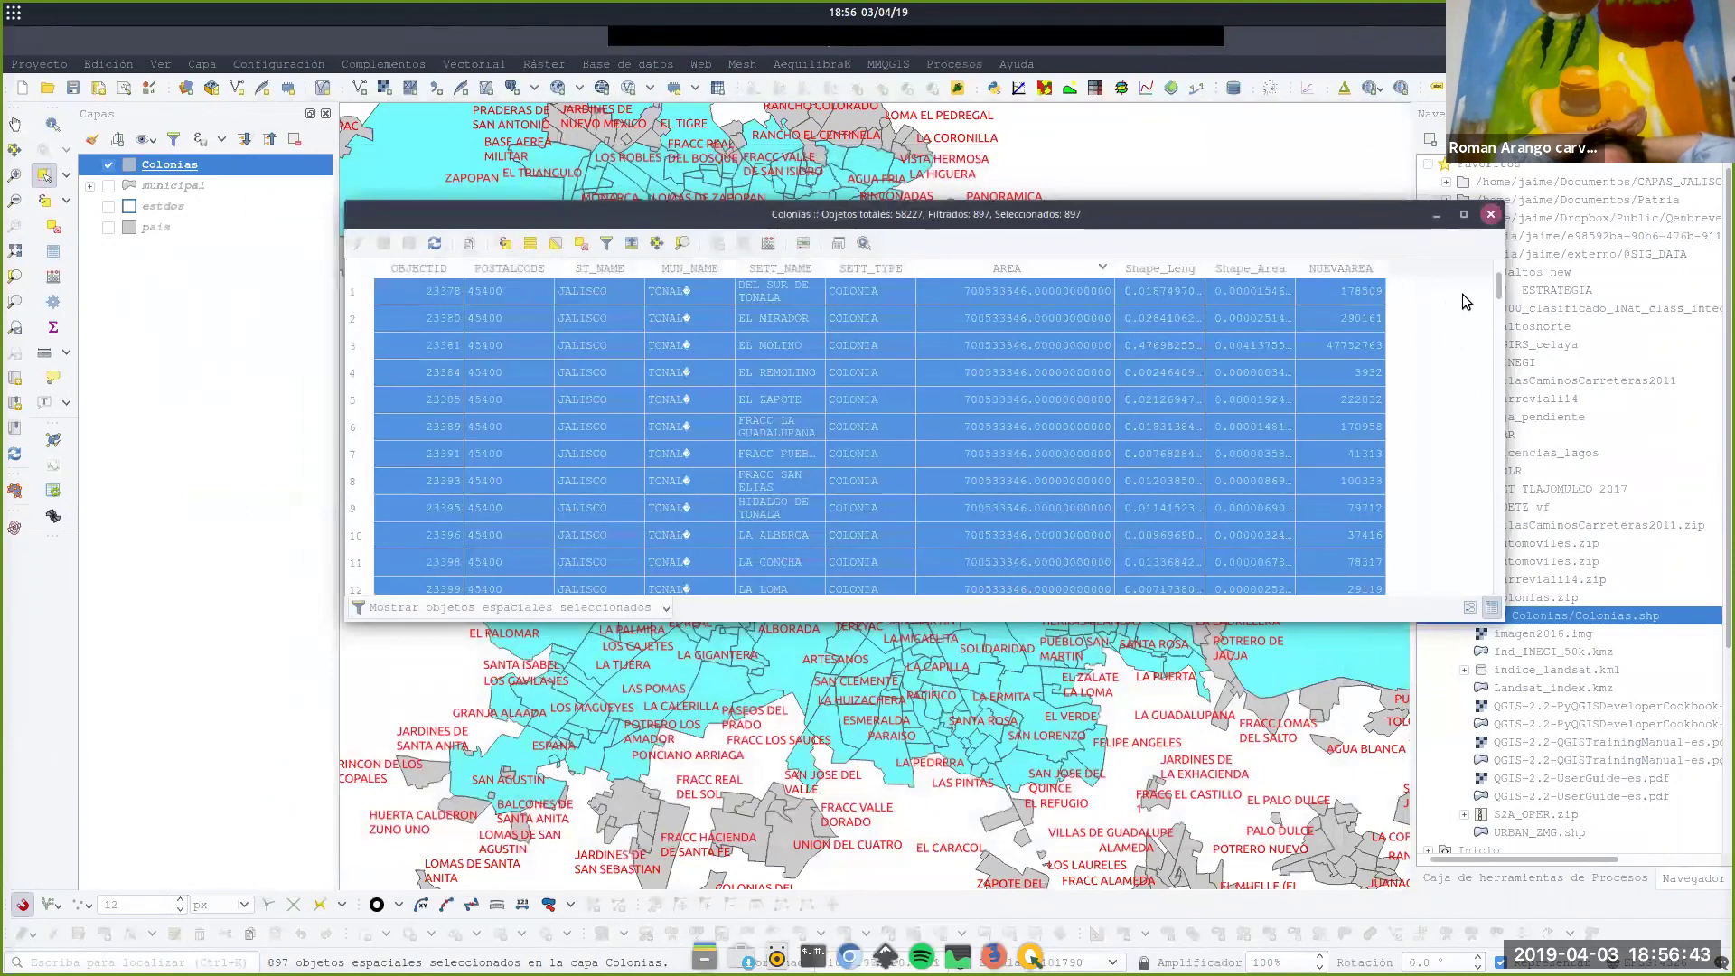
Sort the Colonias attribute table by NUEVAAREA from largest to smallest and reposition the table window.
left_click(1380, 269)
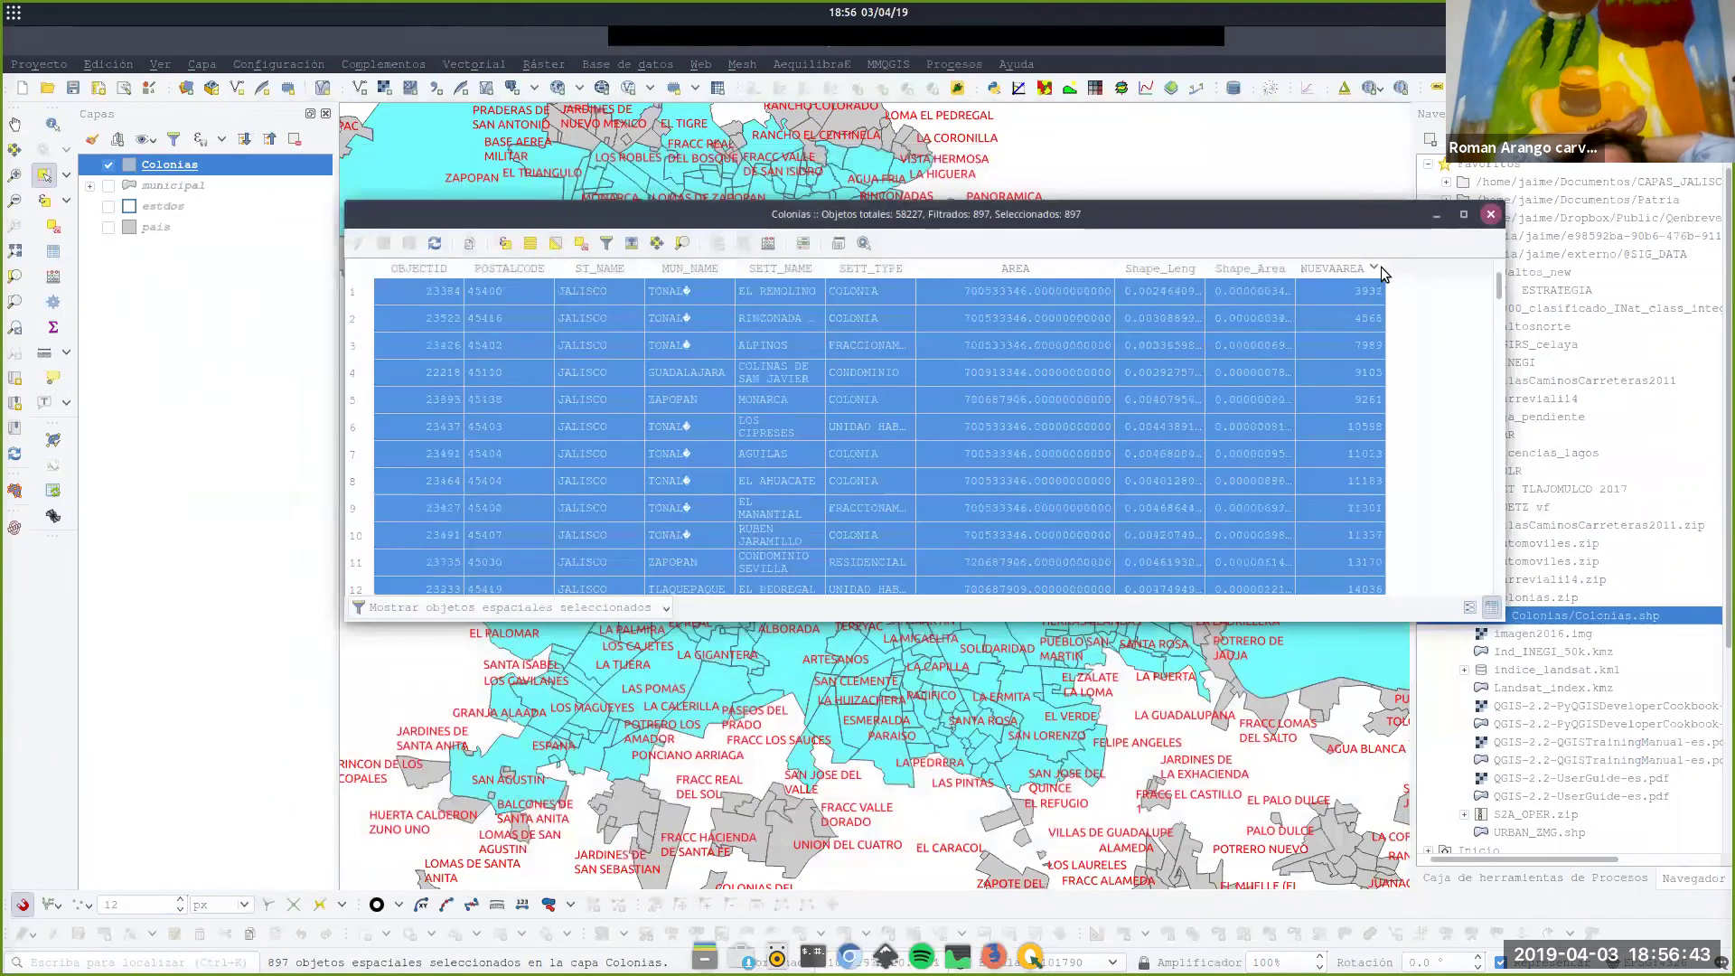
left_click(1333, 272)
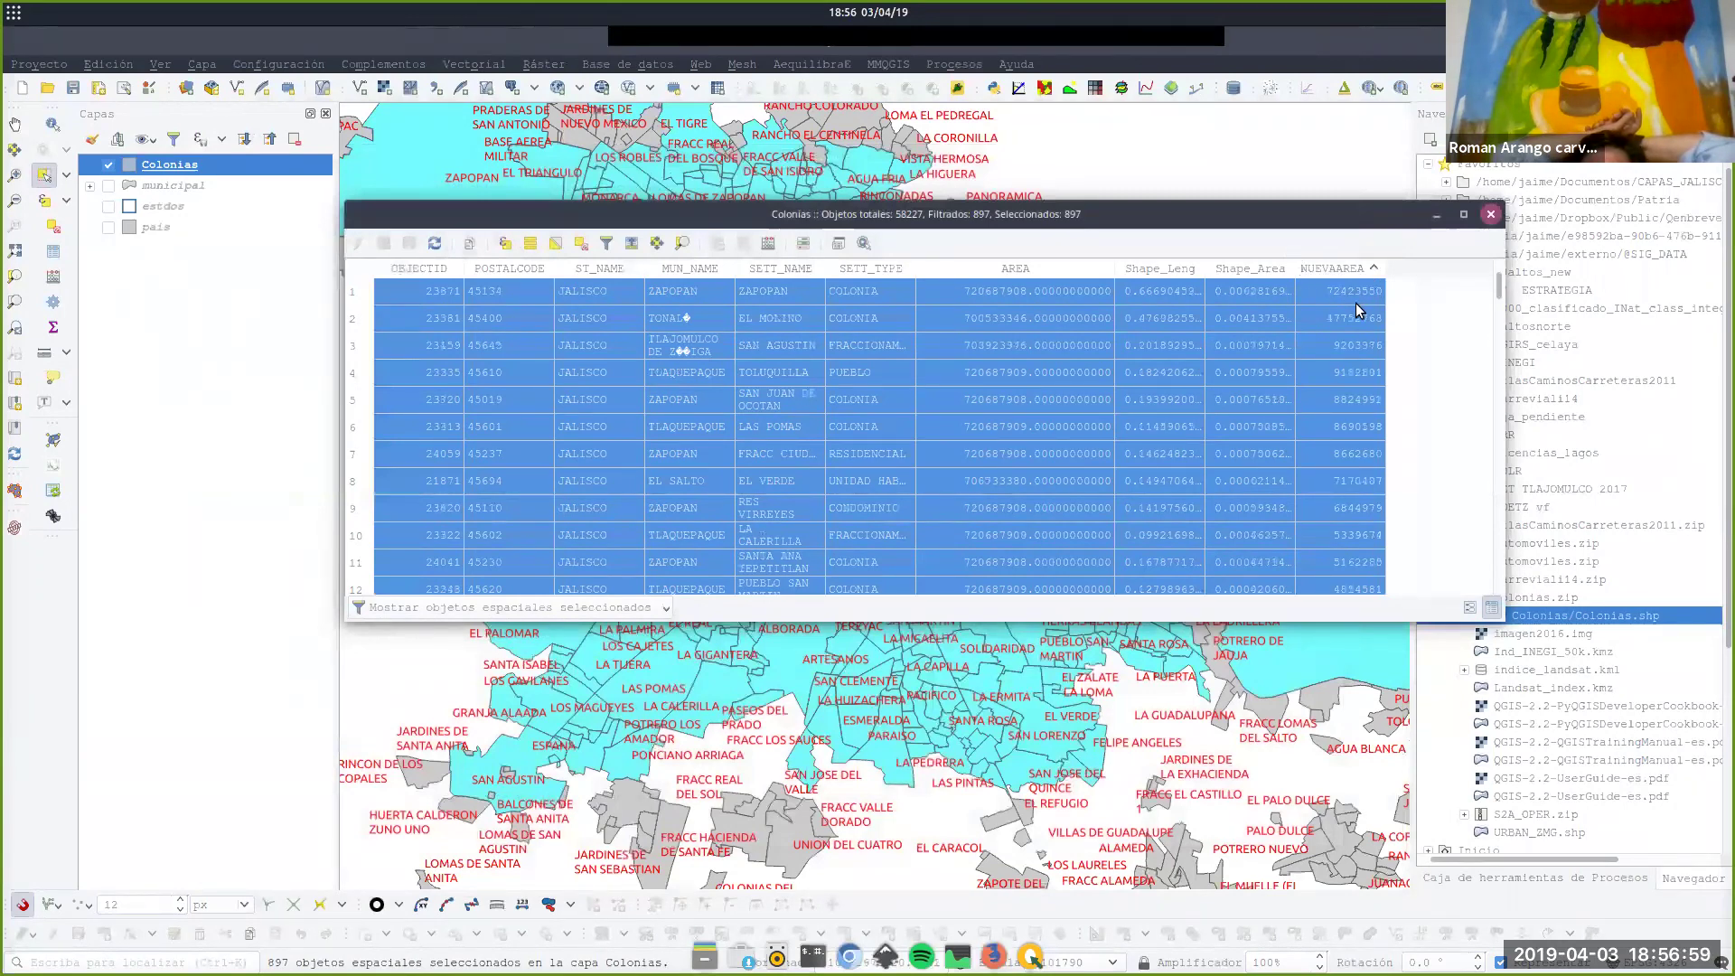
left_click_drag(1280, 218, 1229, 214)
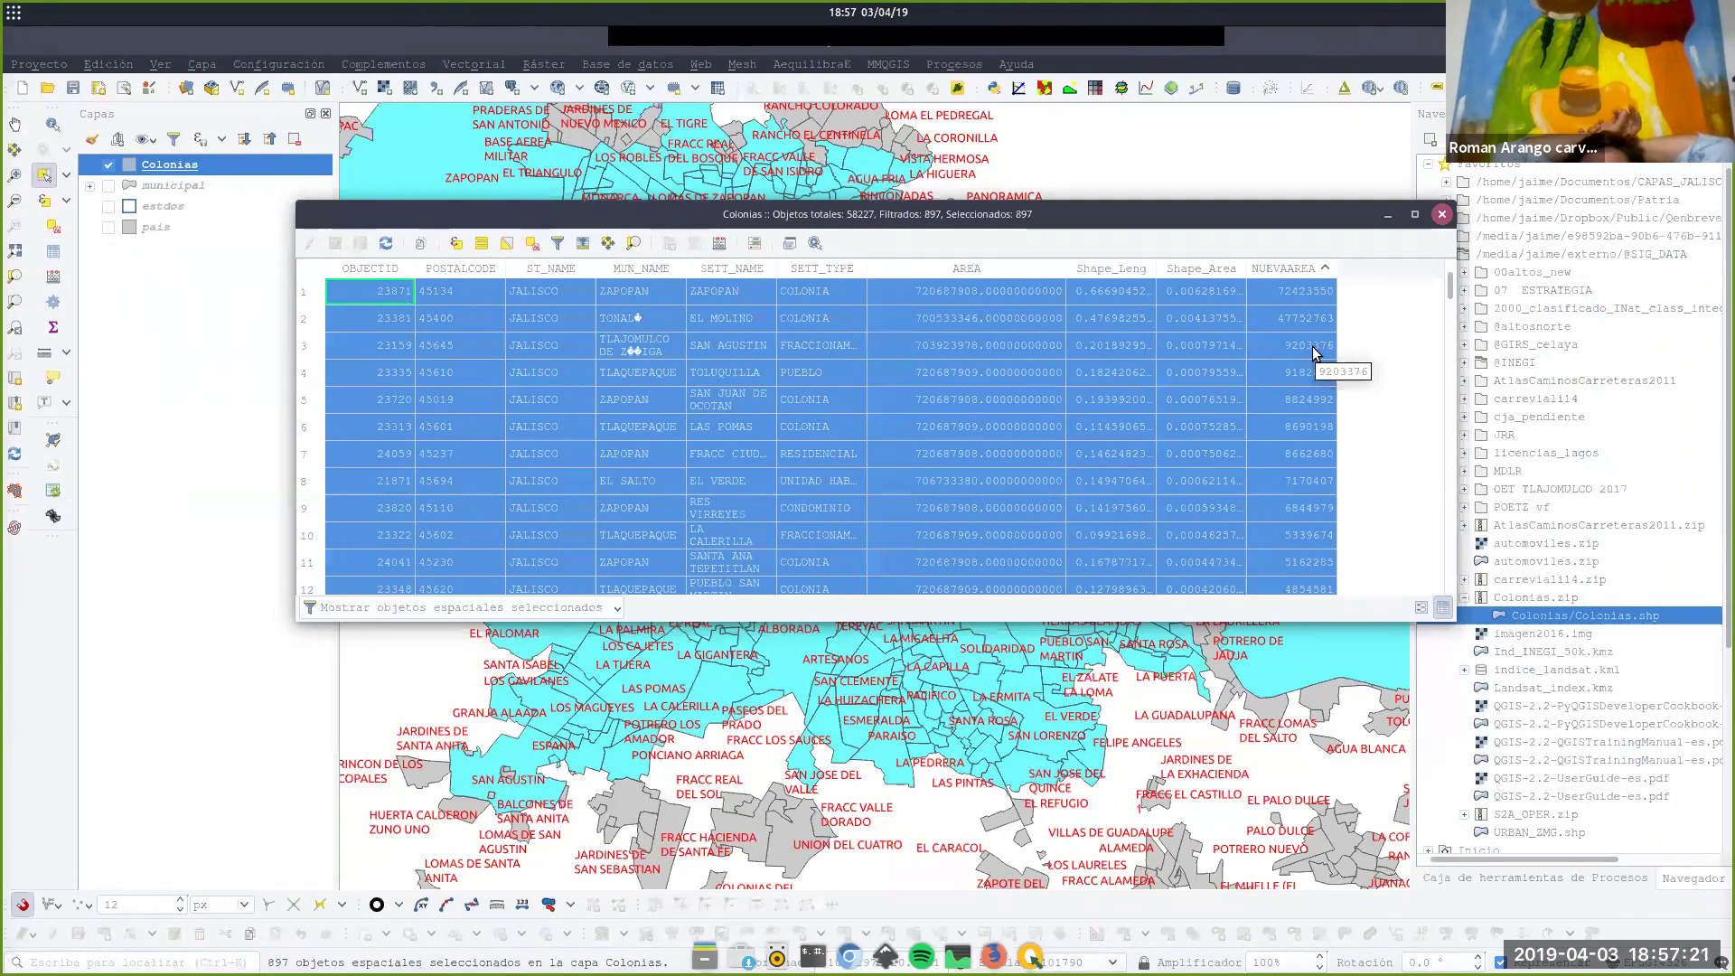
left_click_drag(1147, 213, 1161, 215)
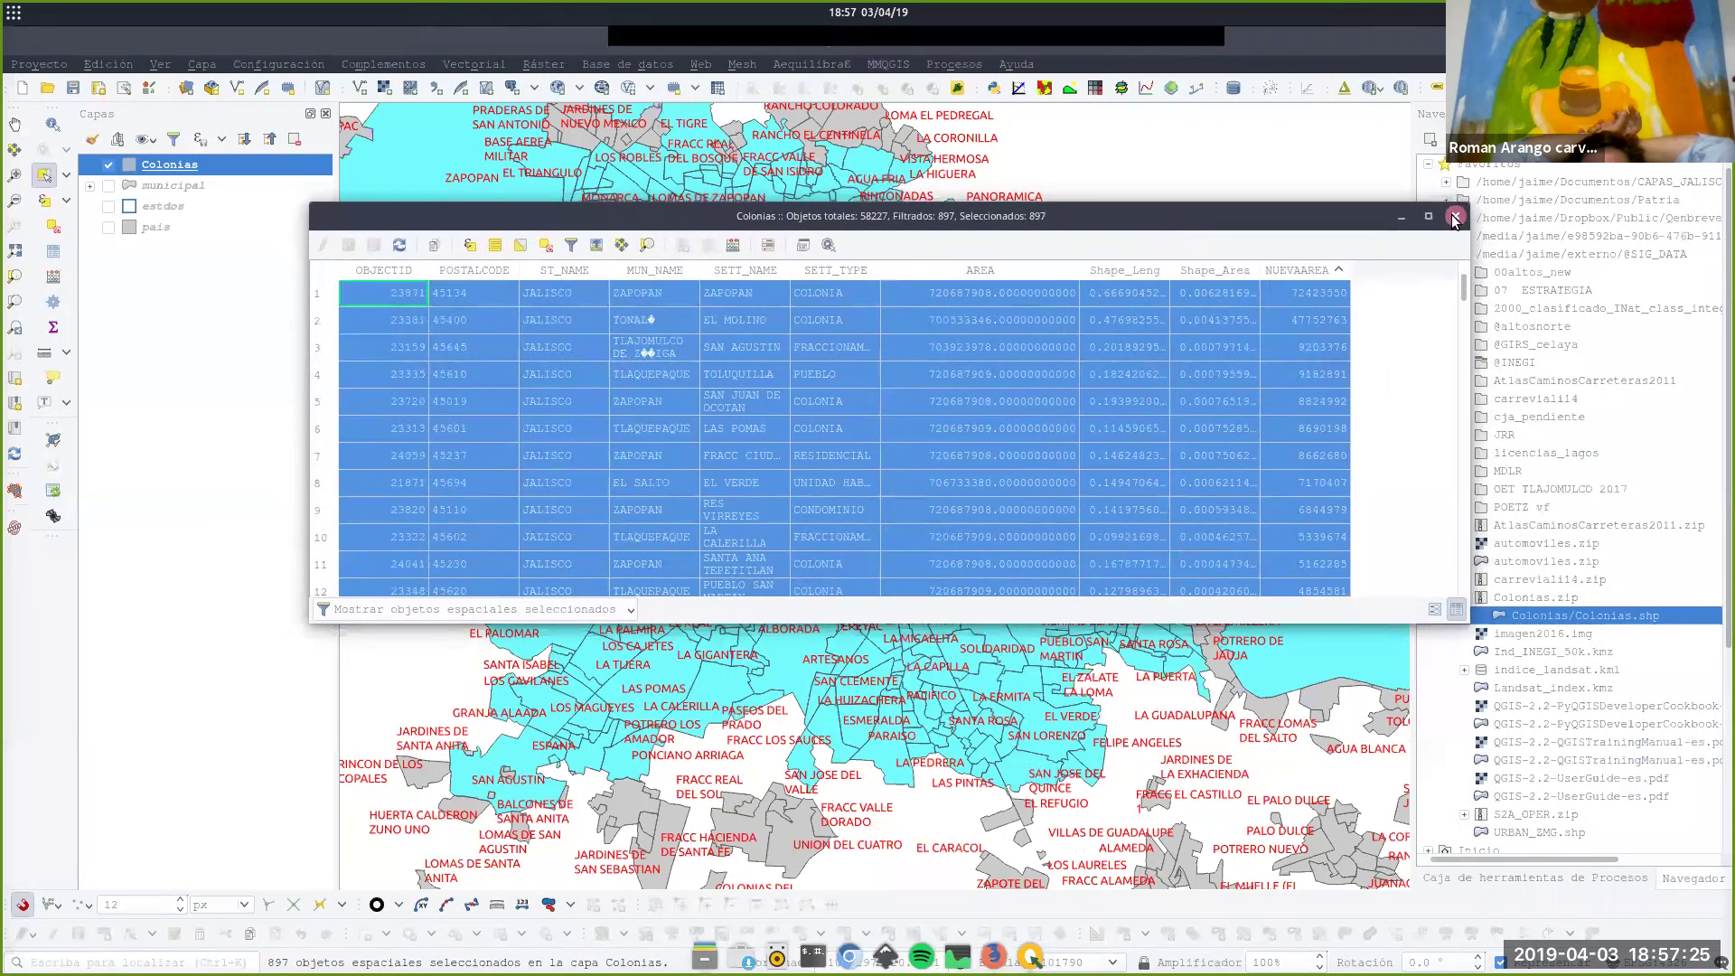
left_click_drag(1315, 213, 1307, 233)
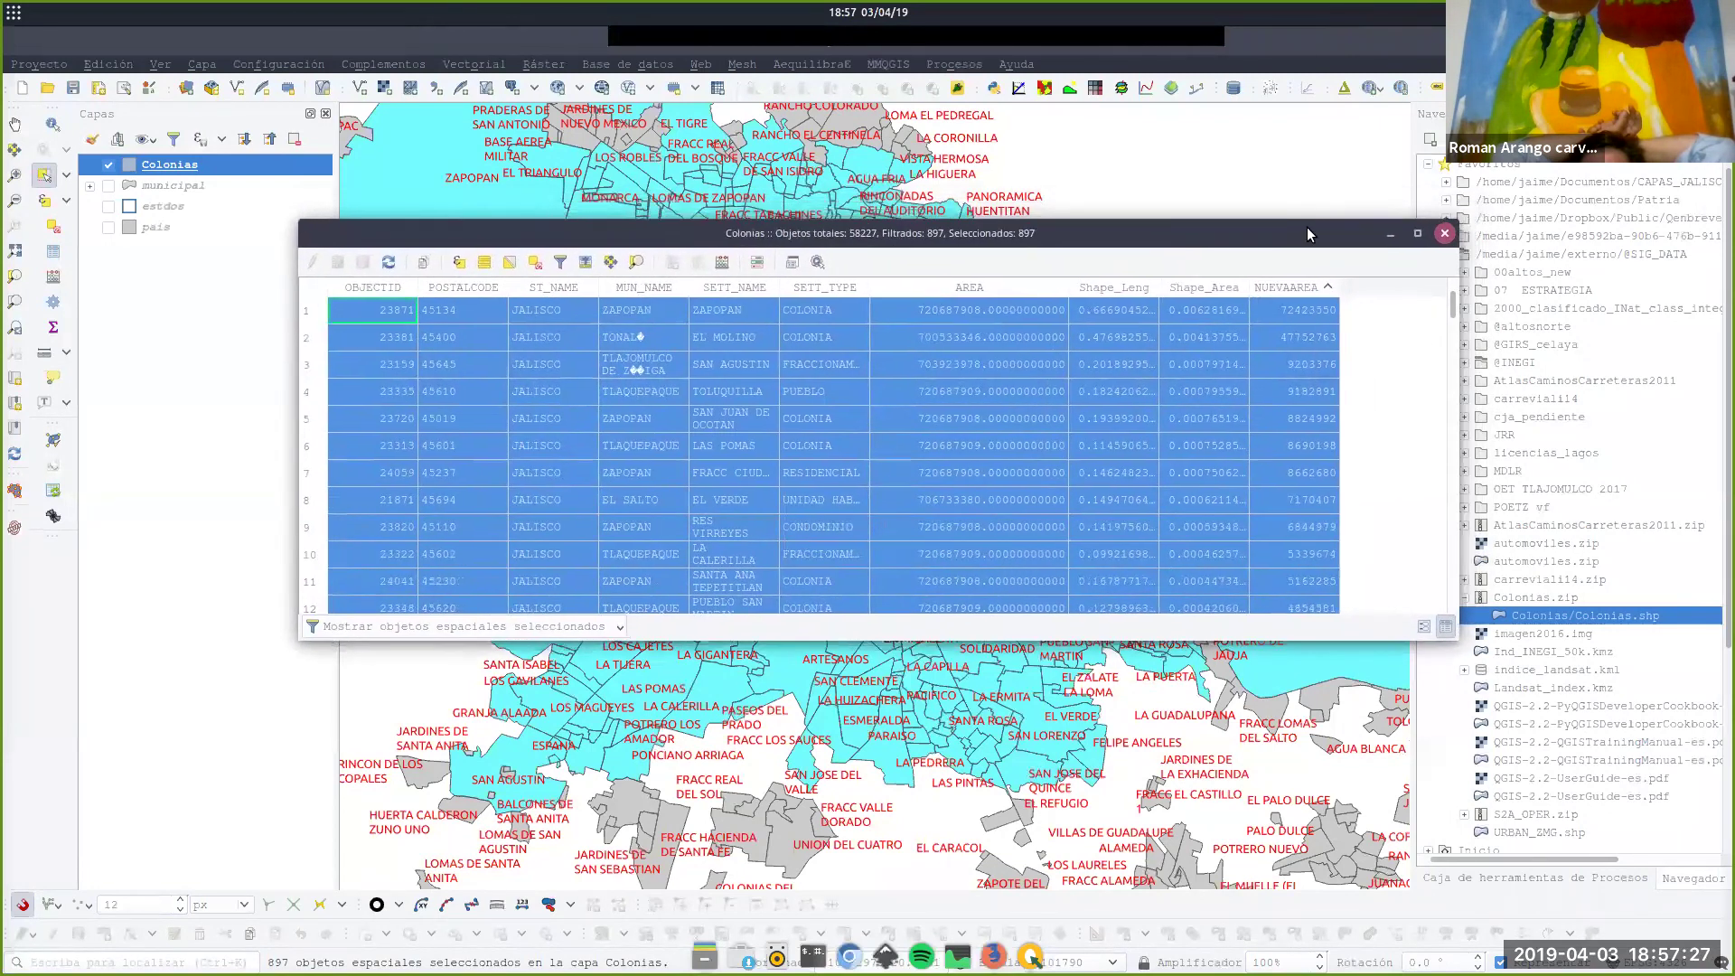
Switch to a new LibreOffice Calc spreadsheet and place its window so the NUEVAAREA column stays visible beside it.
key("super")
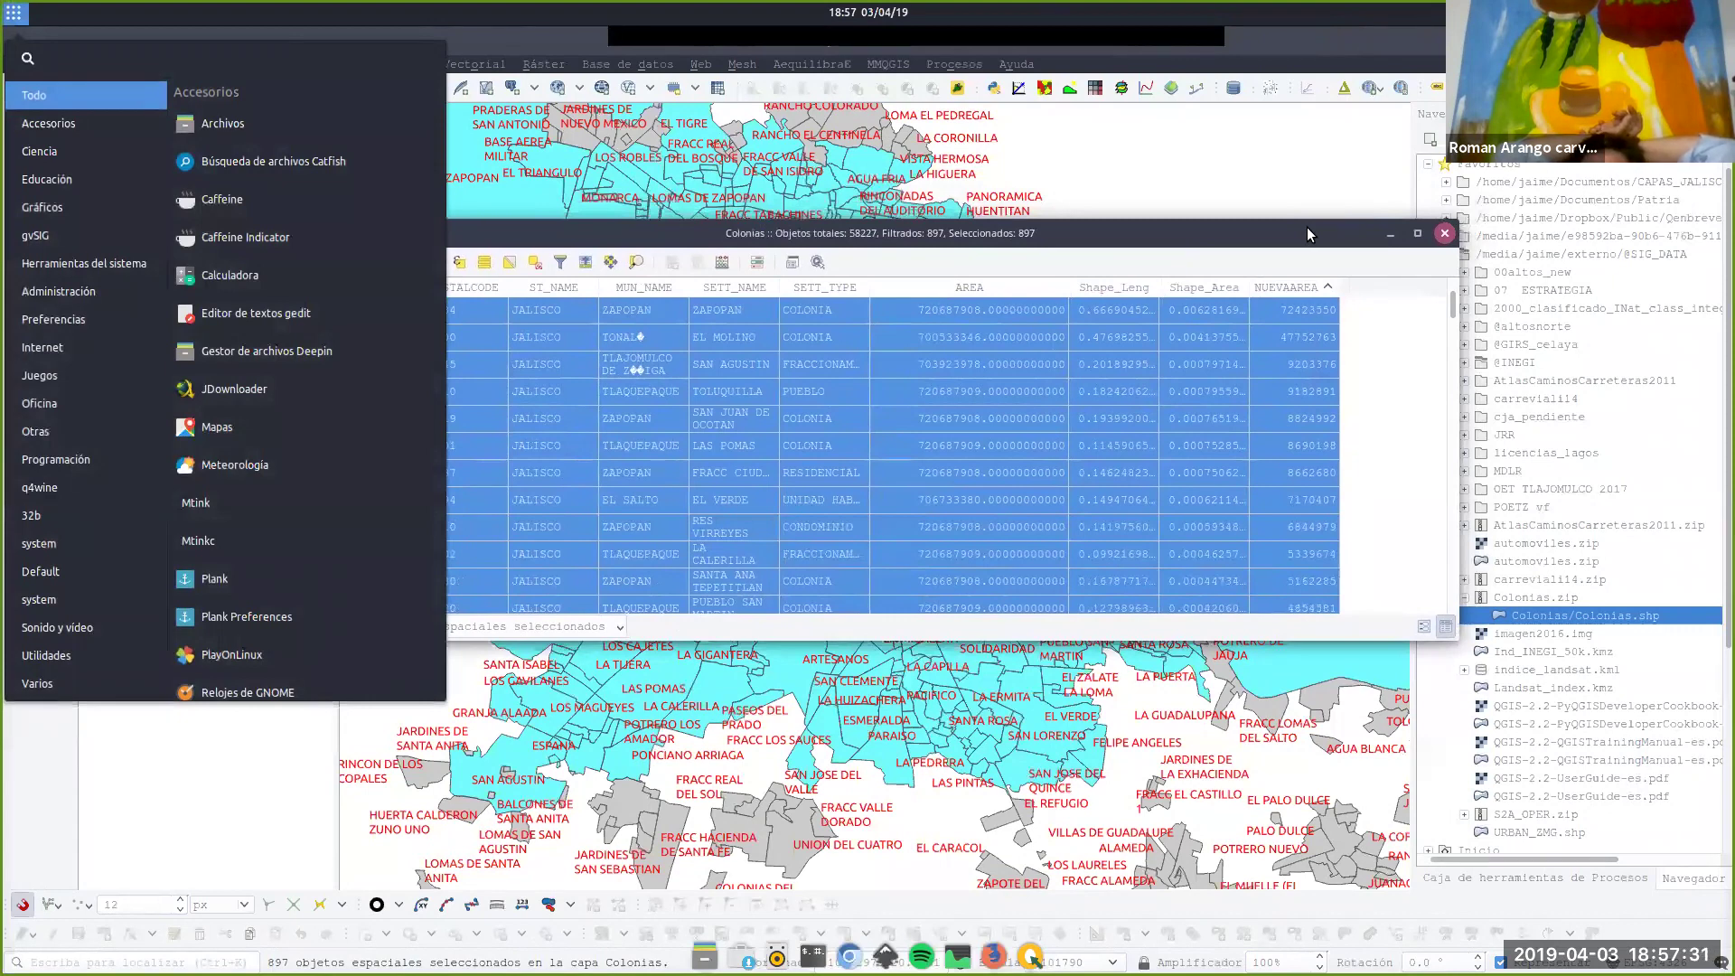
key("Down")
key("Down")
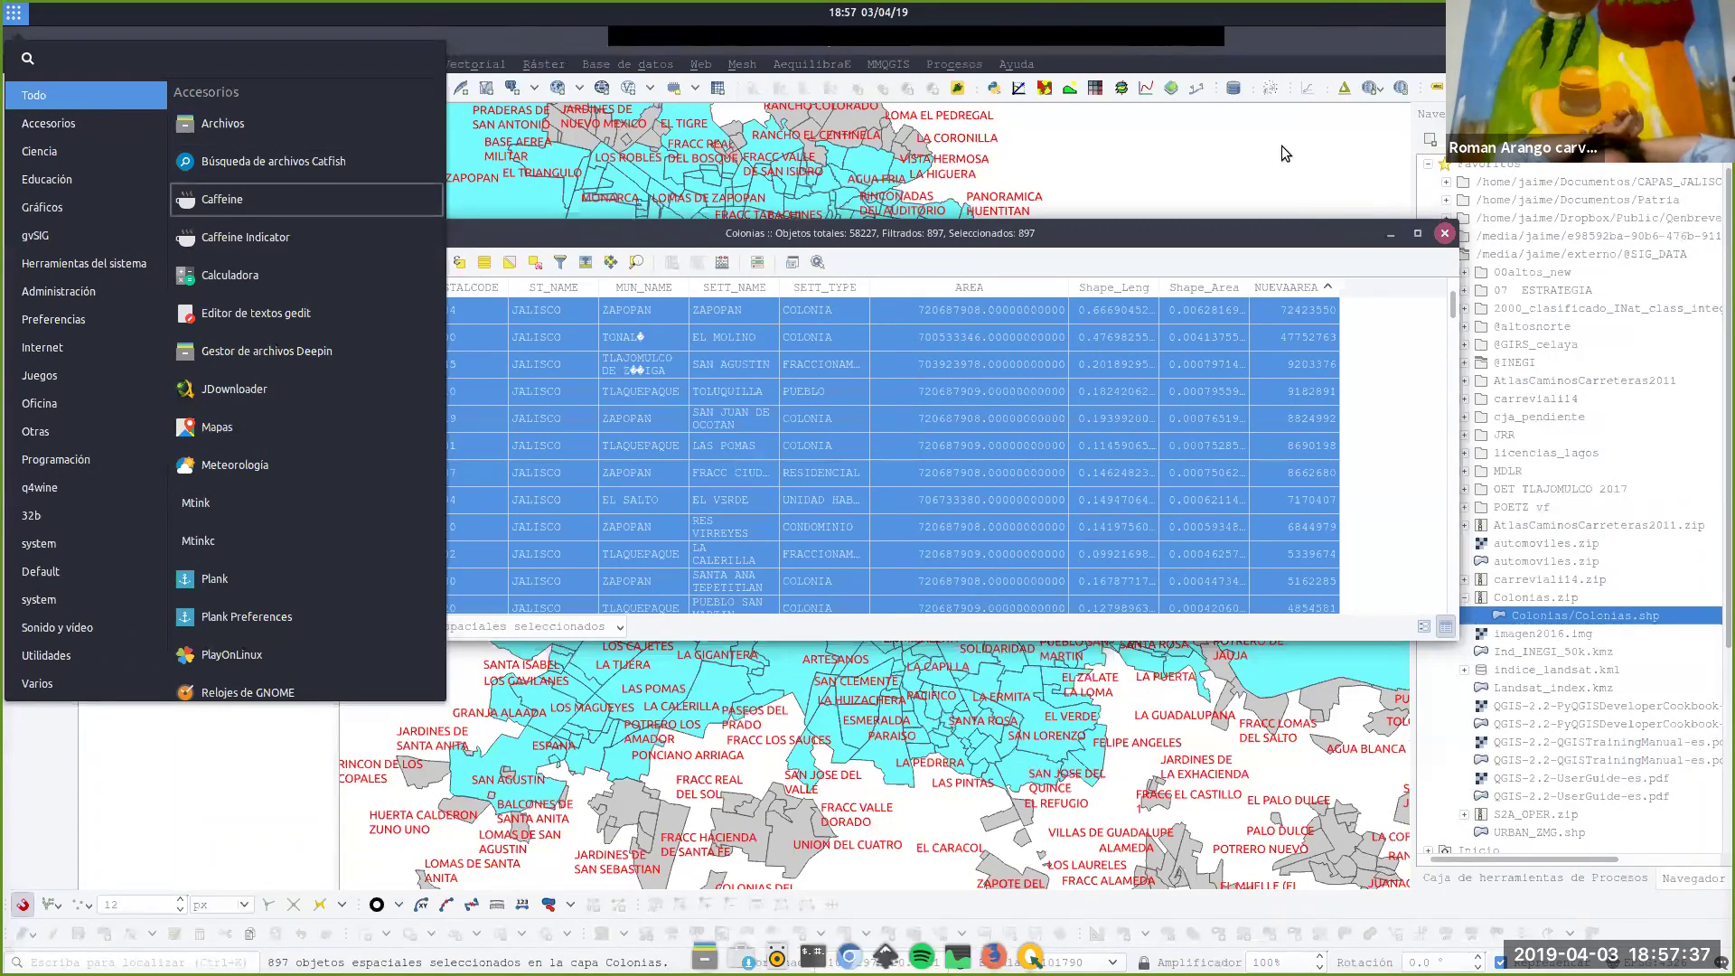
left_click(107, 61)
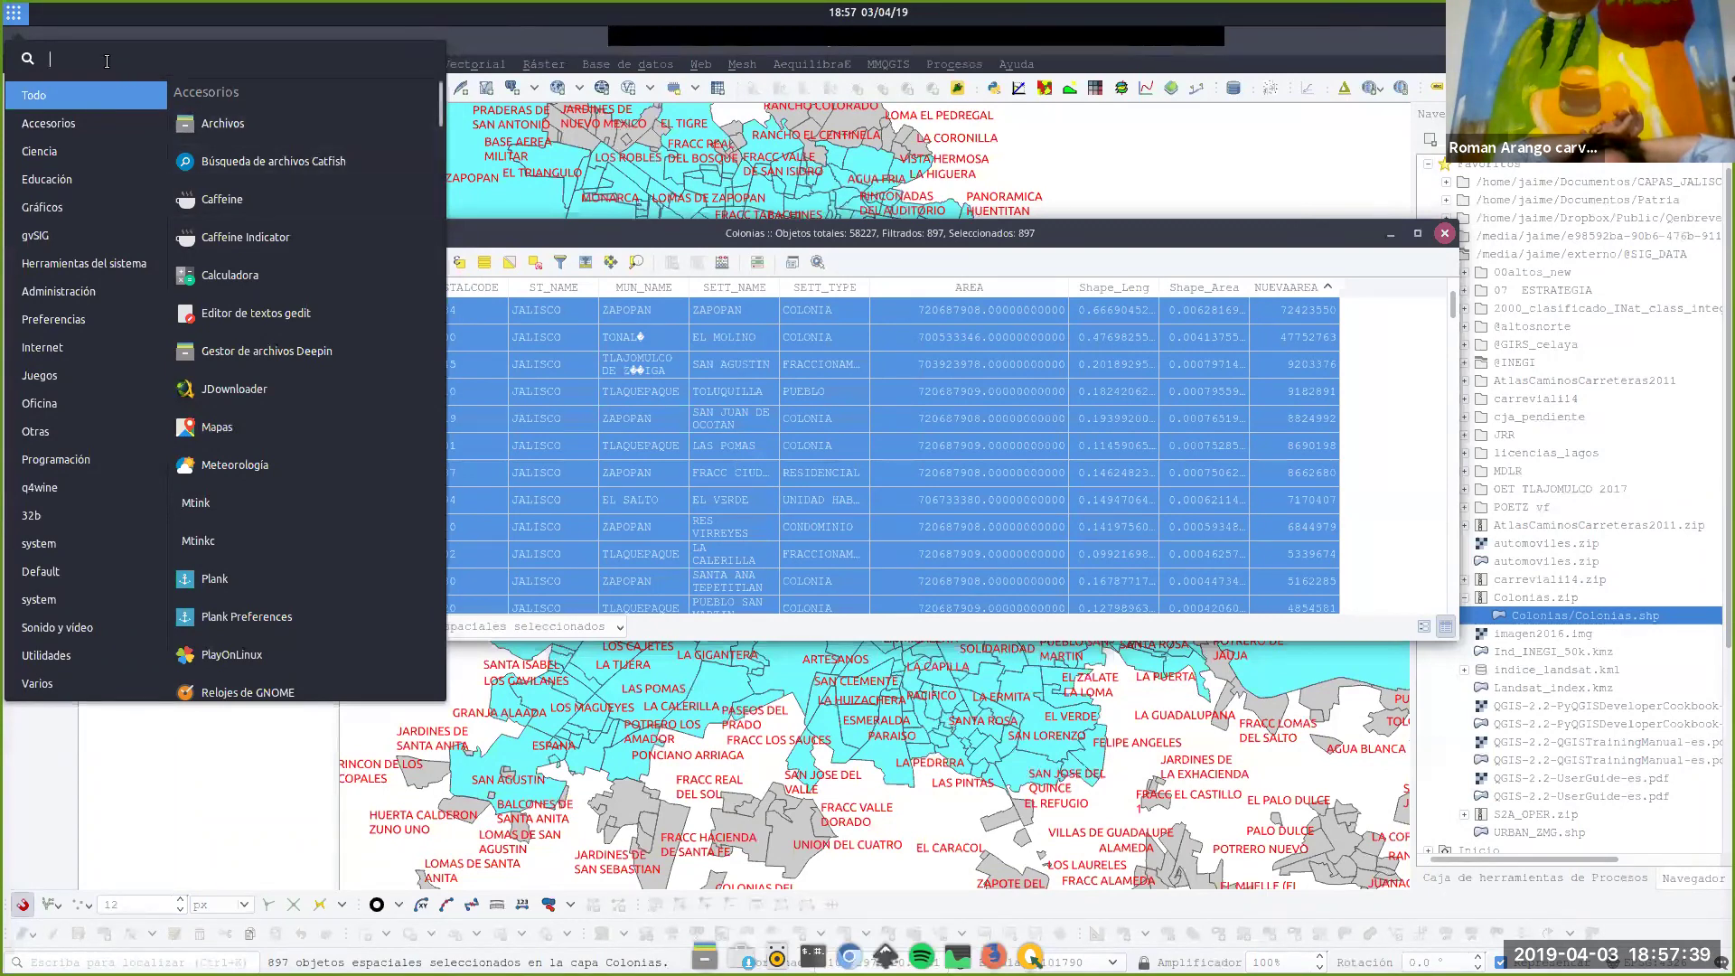
type("CAL")
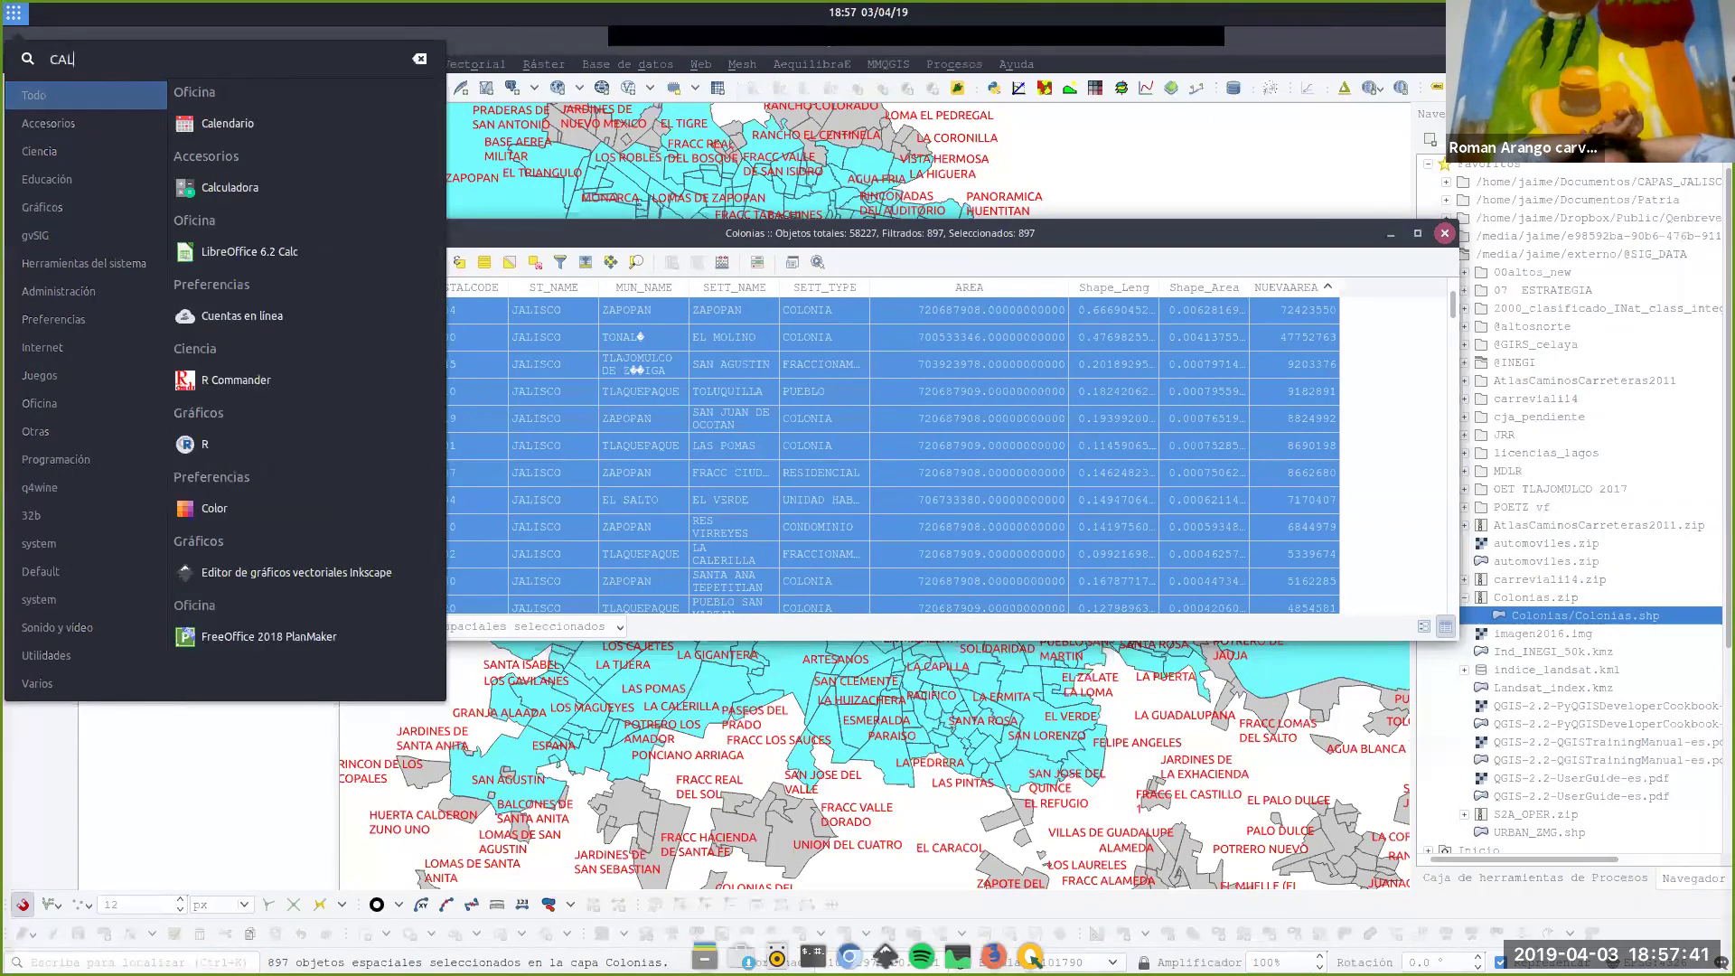
left_click(260, 249)
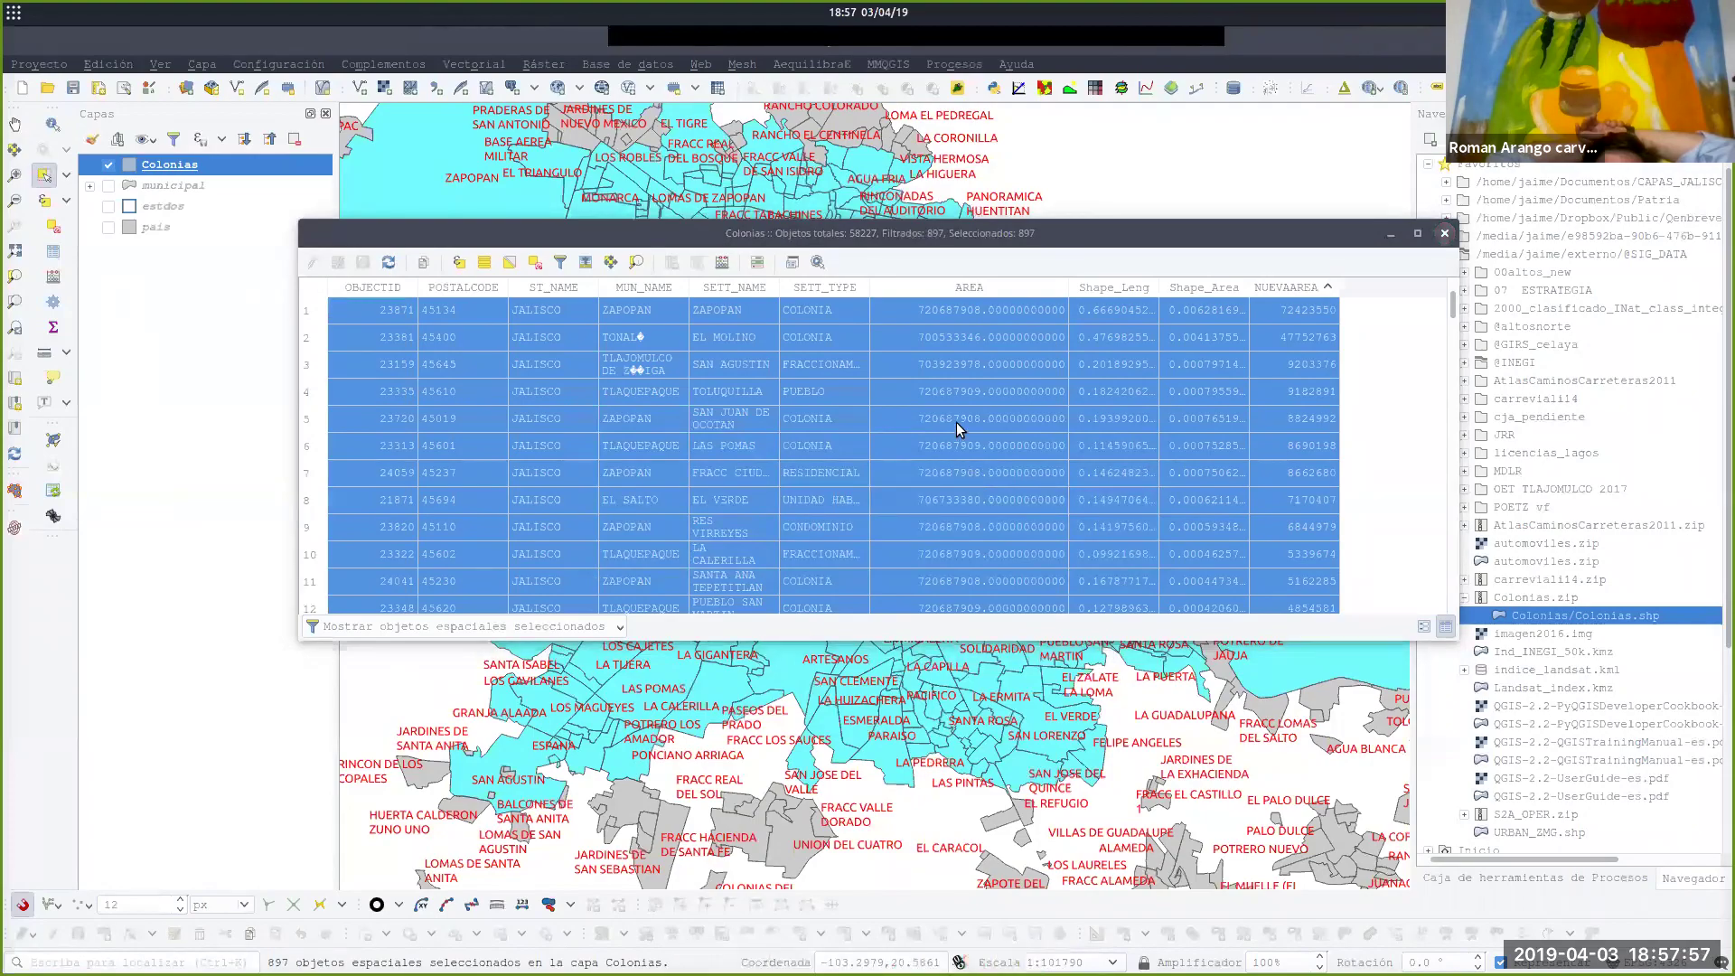
key("alt+Tab")
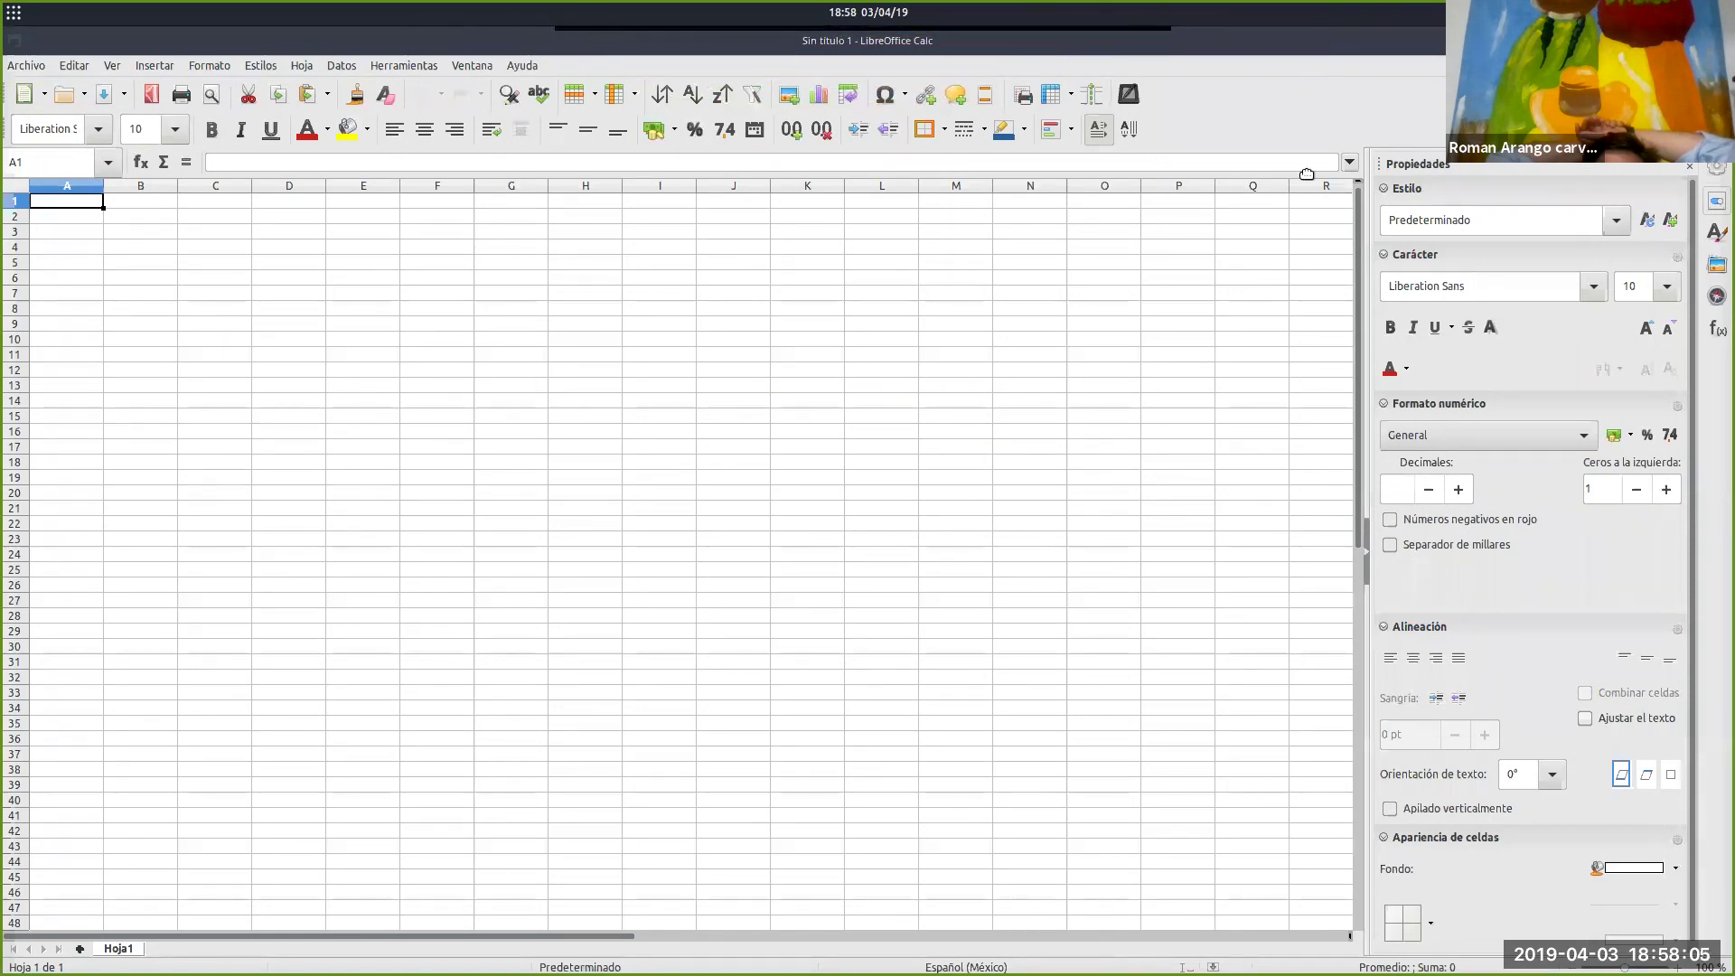
key("alt+Tab")
left_click_drag(1227, 76, 256, 219)
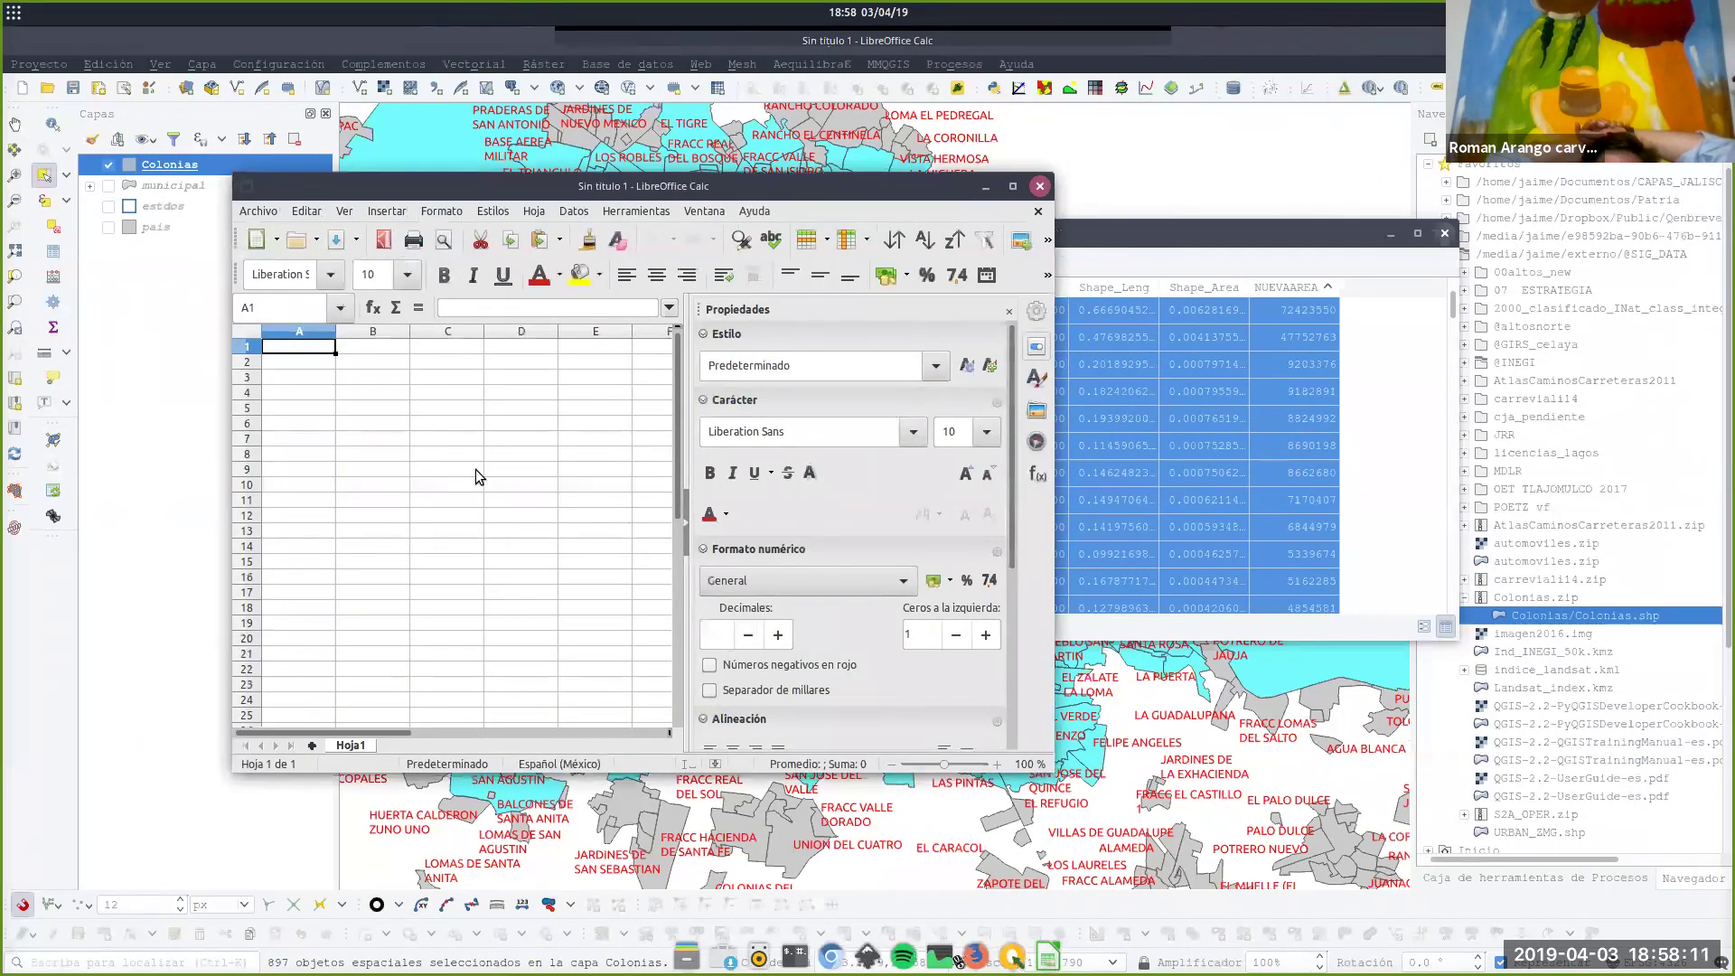
Enter the largest NUEVAAREA value, 72423550, in cell A3 of the spreadsheet.
left_click(314, 378)
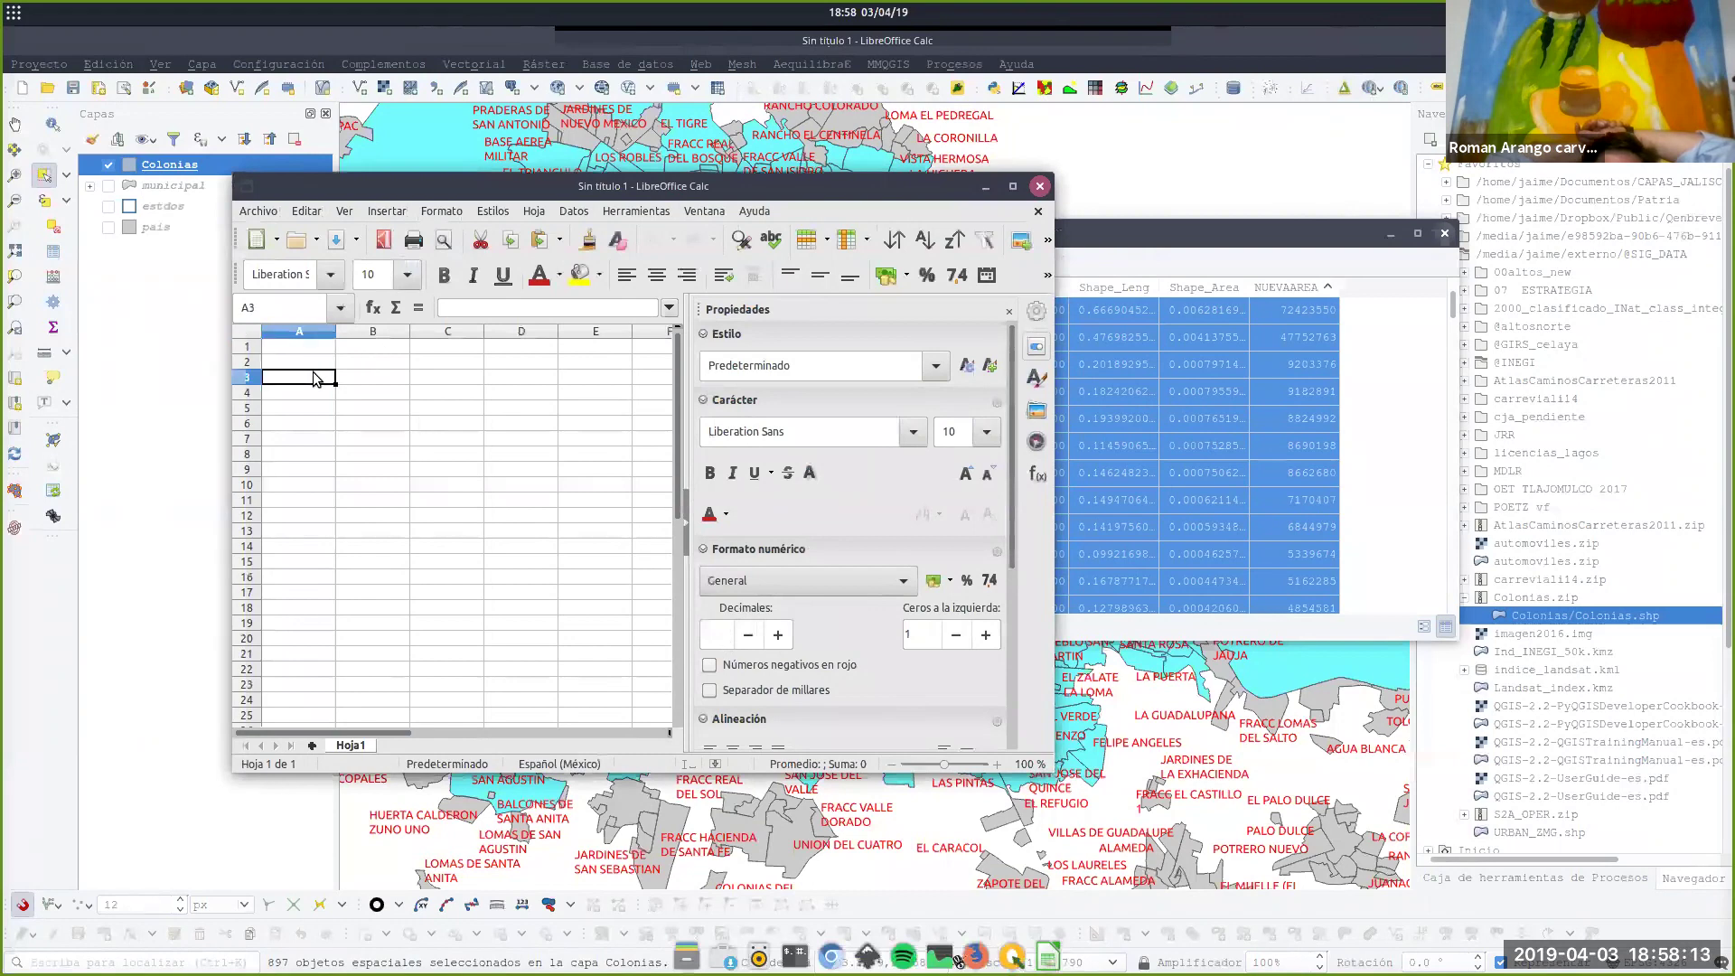
type("7")
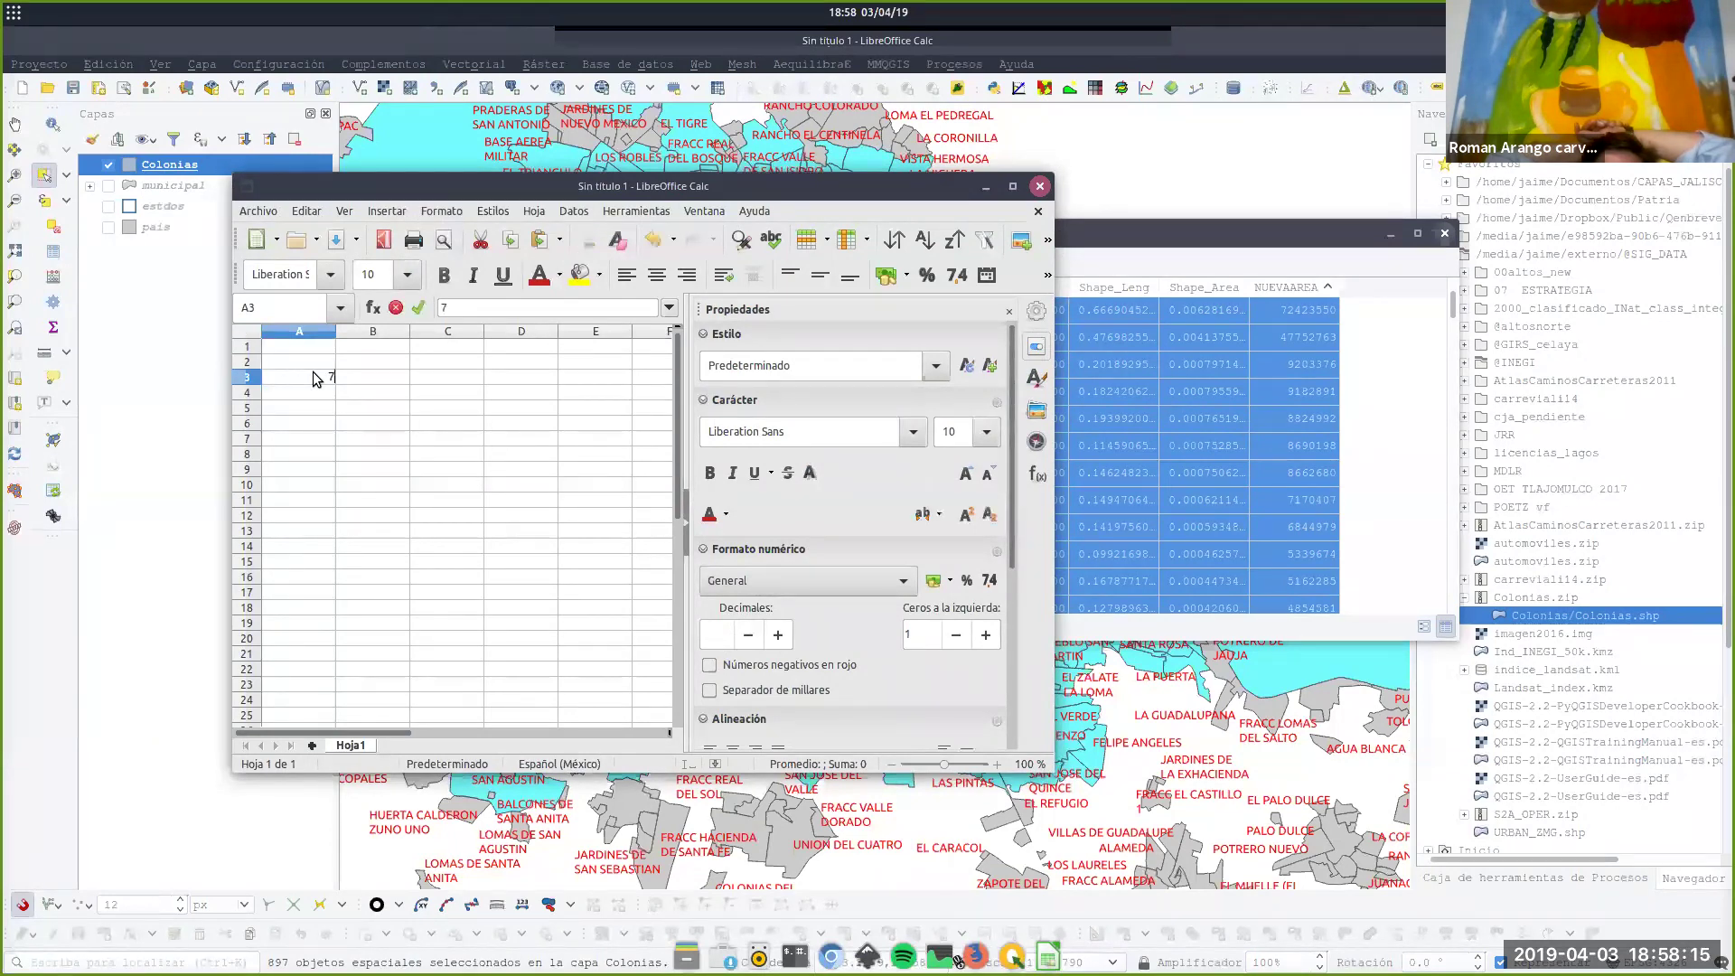
type("2423550")
key("Return")
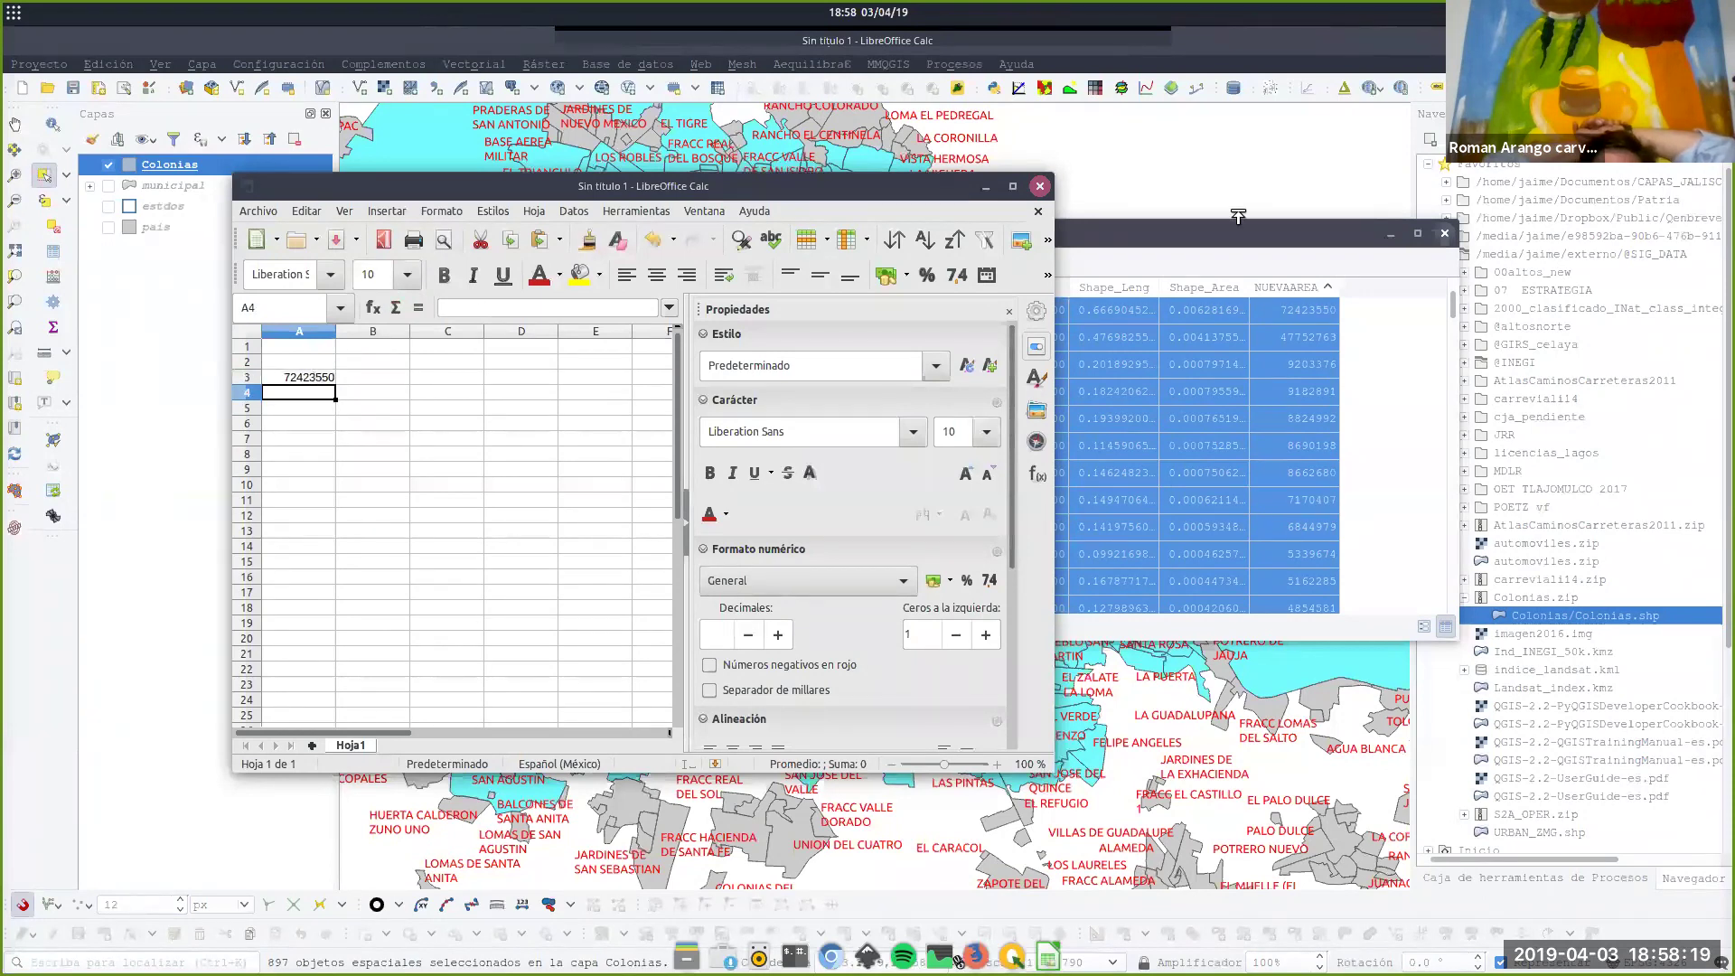
Sort the Colonias attribute table by NUEVAAREA from smallest to largest and enter the smallest value, 3932, in spreadsheet cell A4.
left_click(1275, 289)
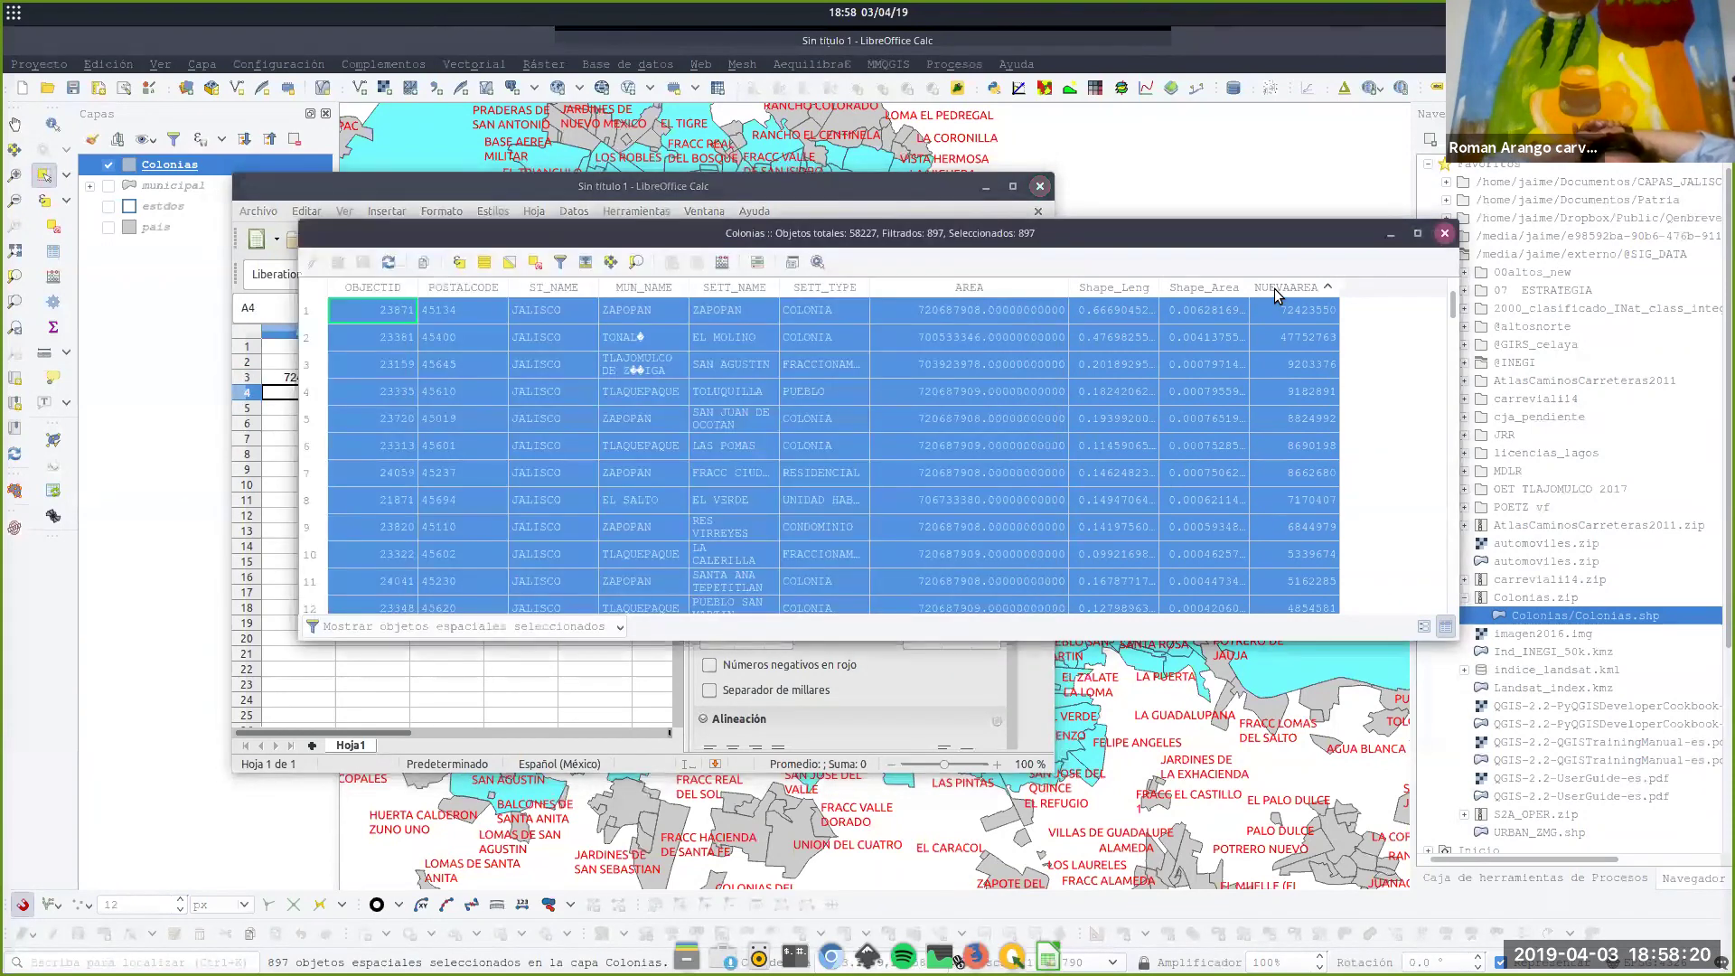
left_click(1325, 287)
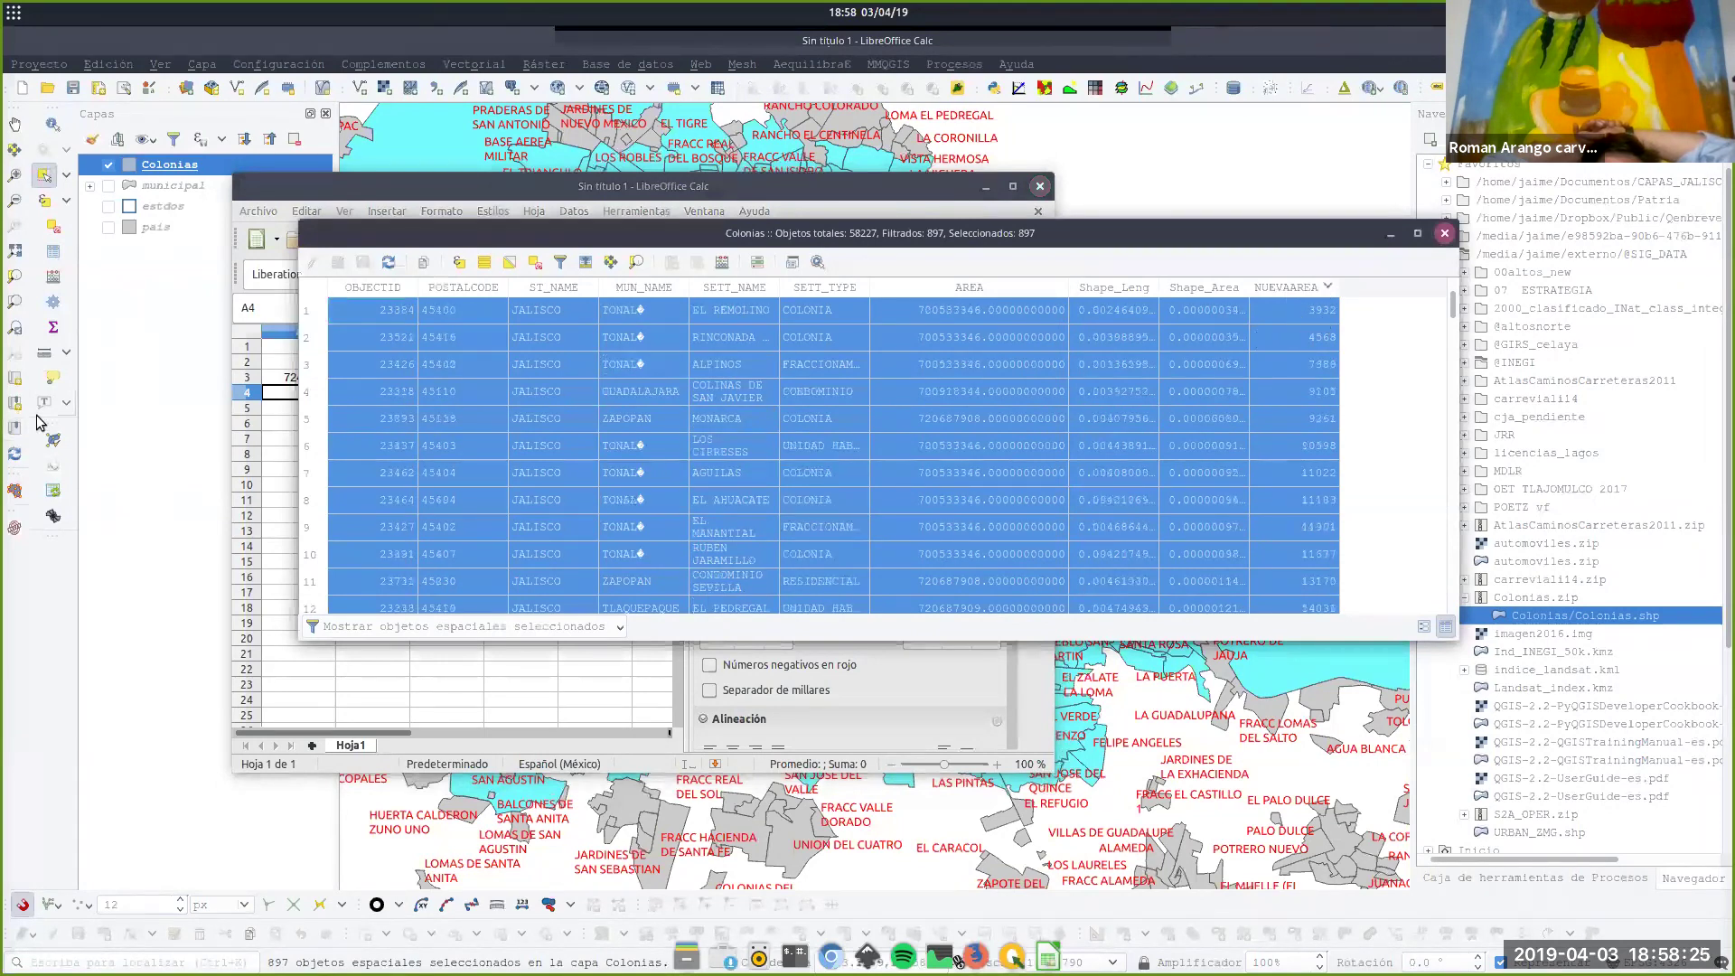
left_click(283, 400)
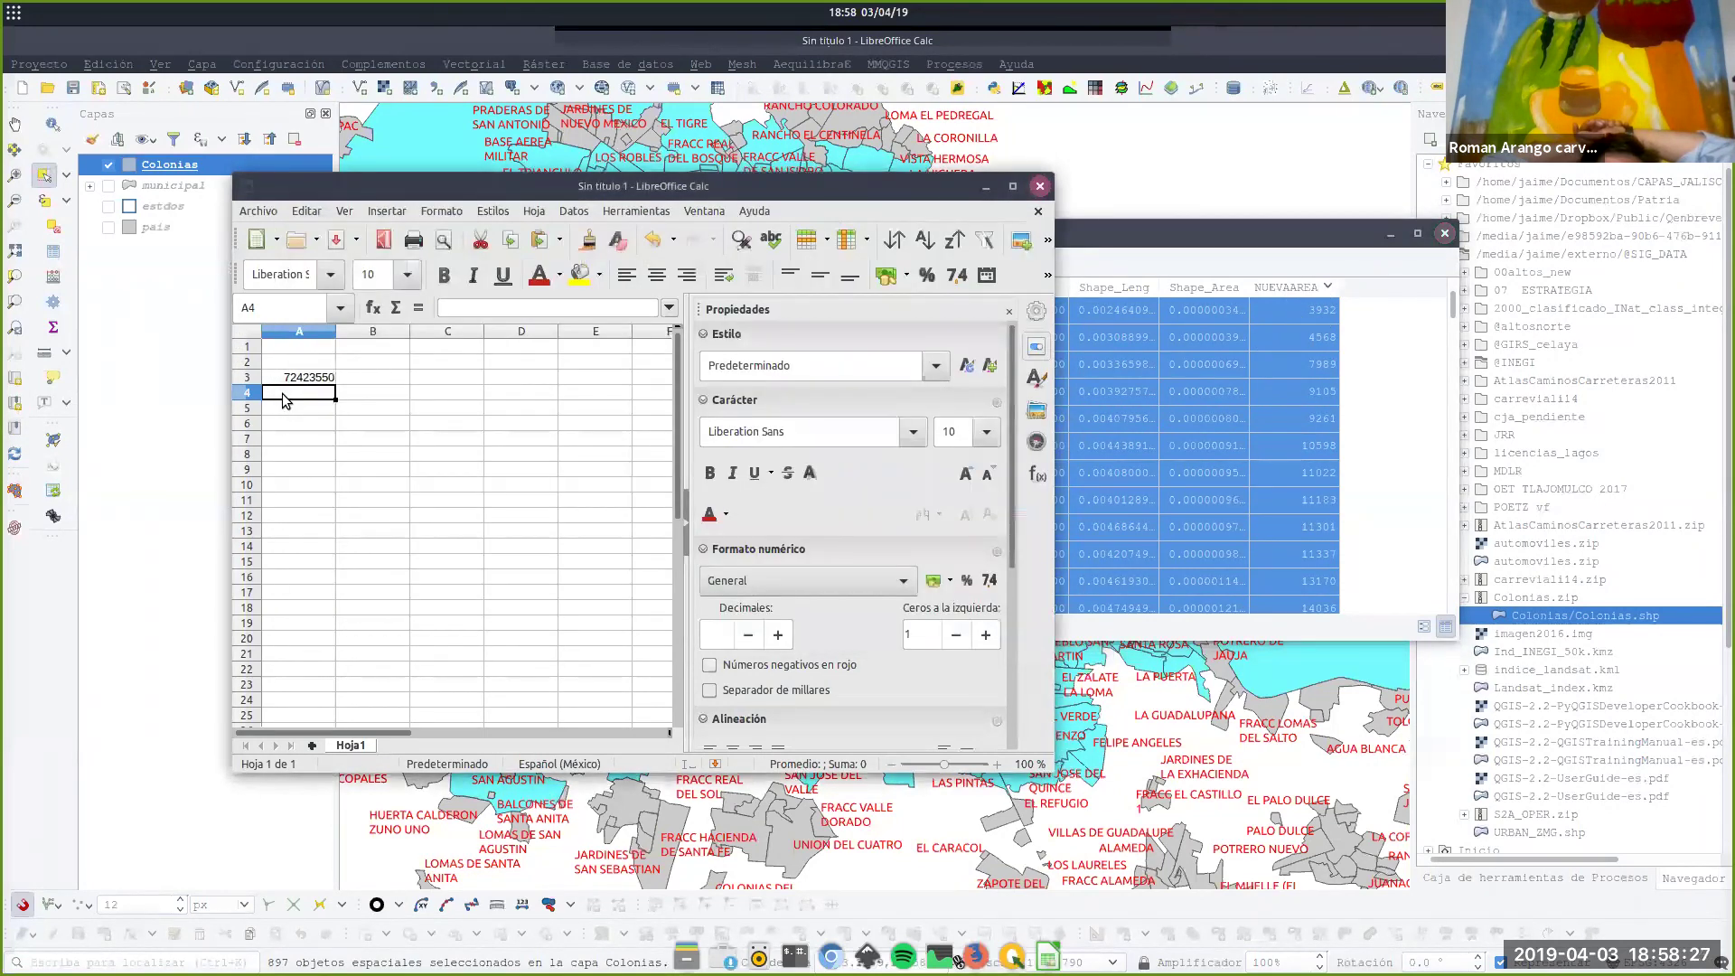
type("3932")
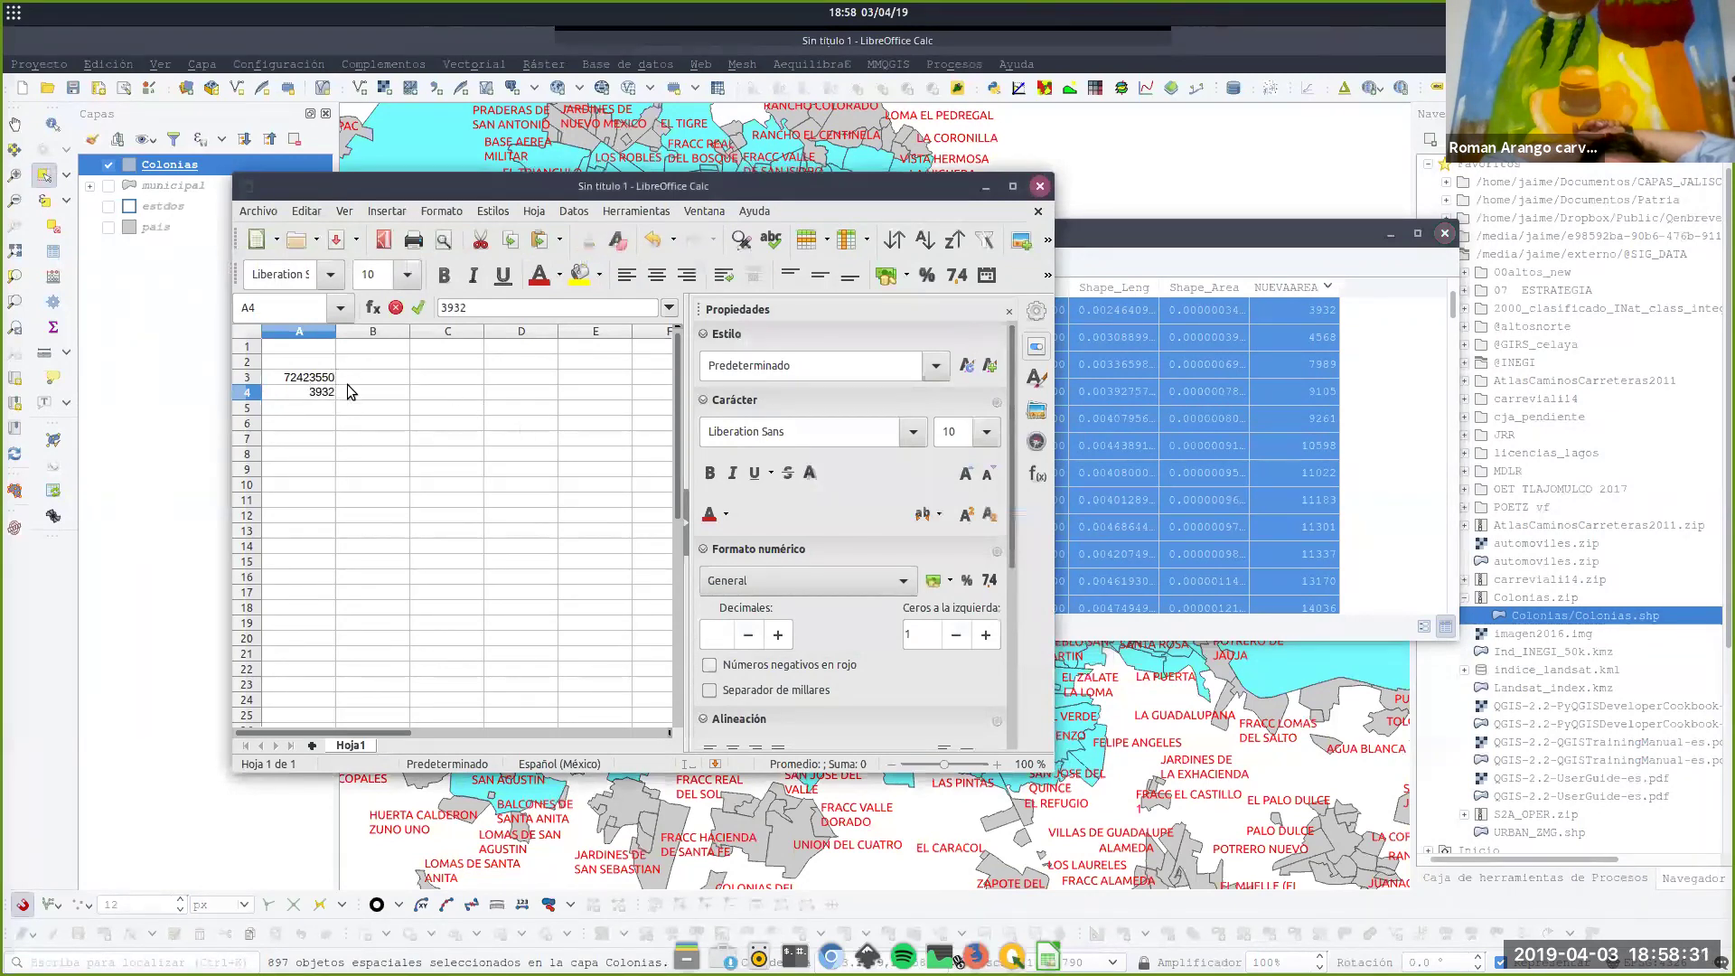
Enter trial values beside the areas: 14 in cell B3, 100 in C3 and 5 in B4, widening column B slightly.
left_click(403, 378)
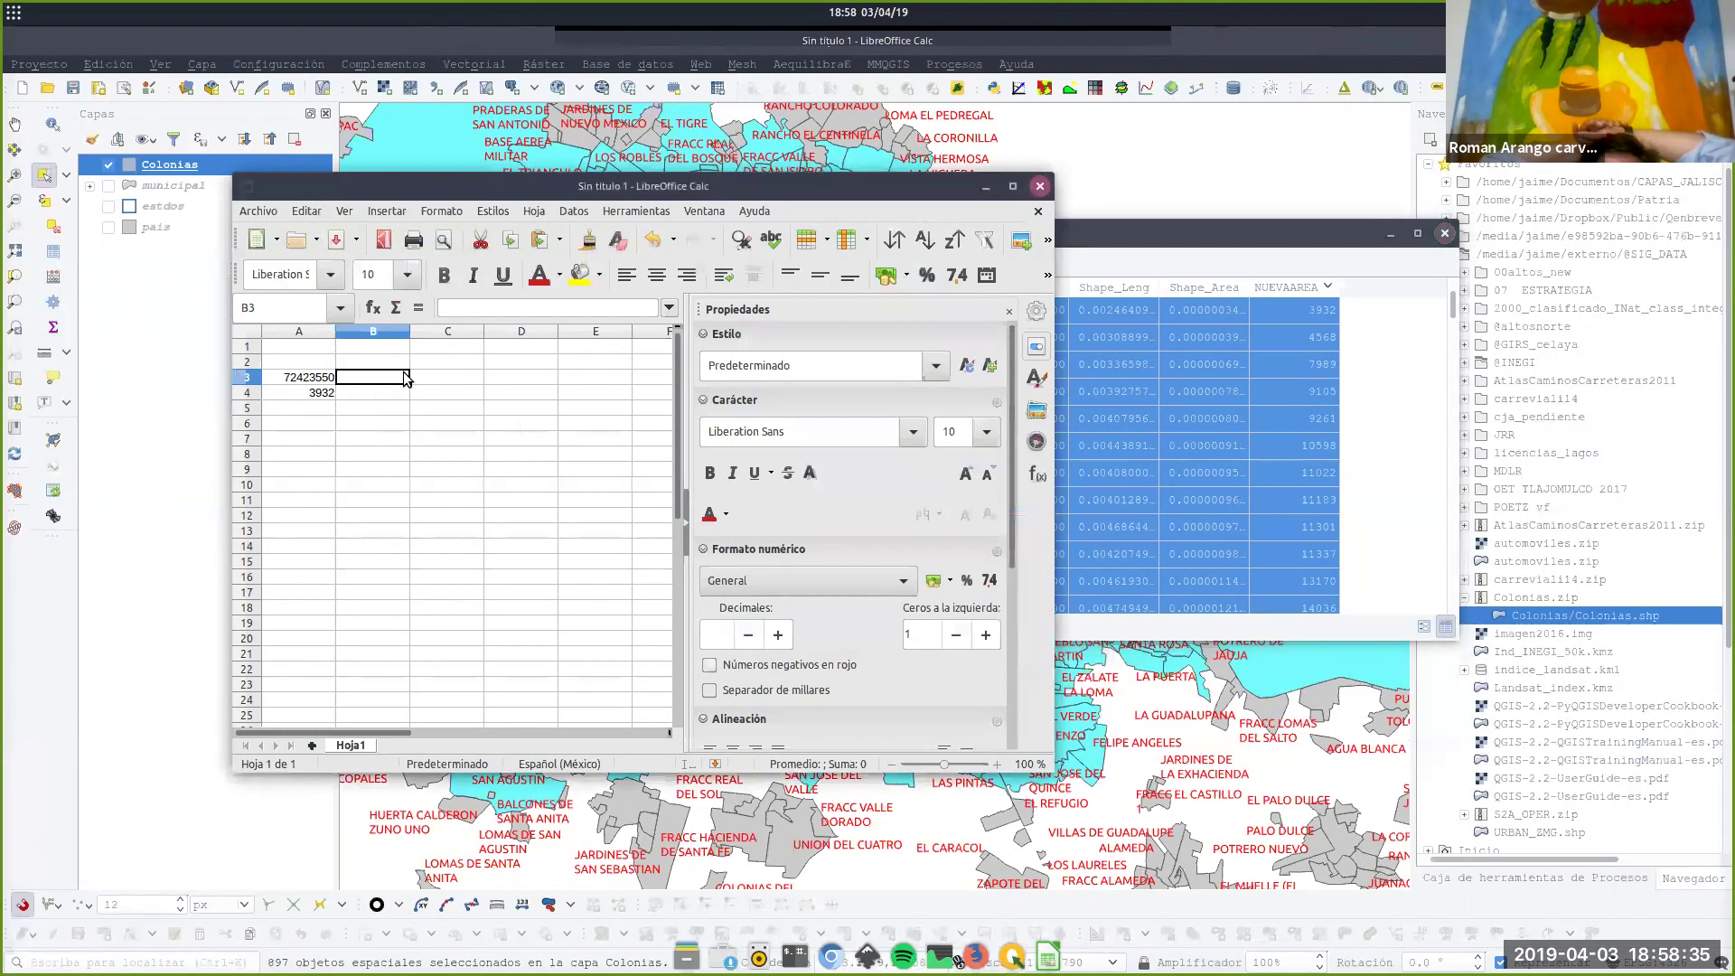
type("14")
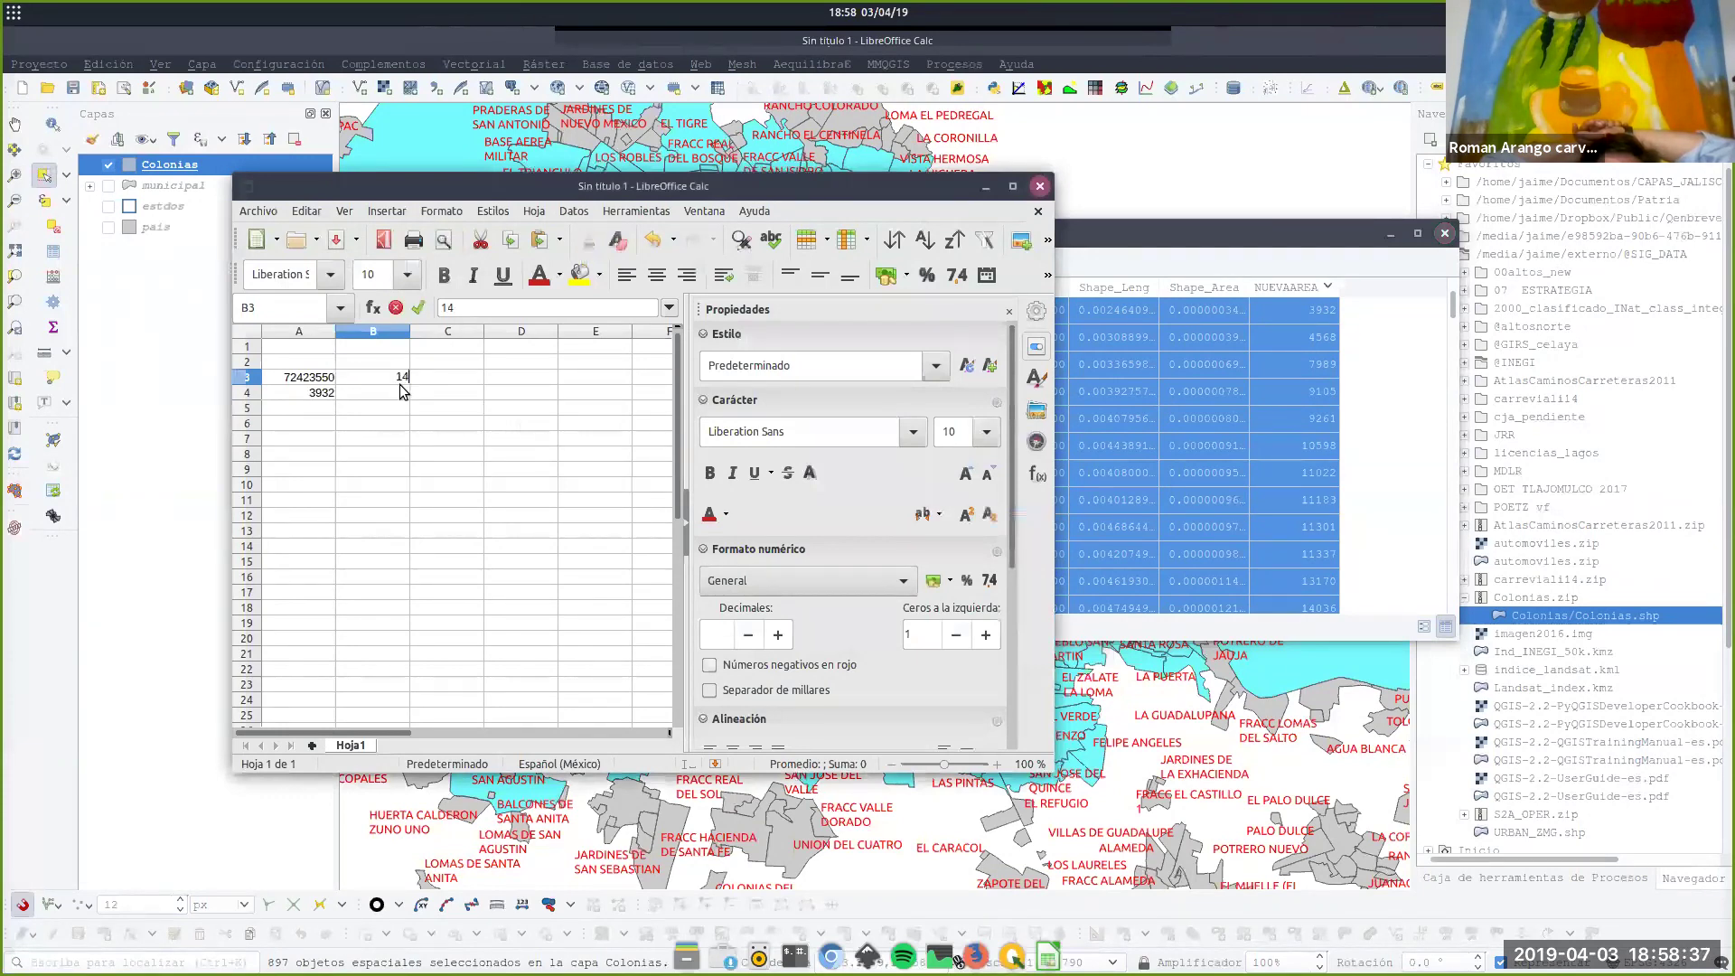
left_click(448, 377)
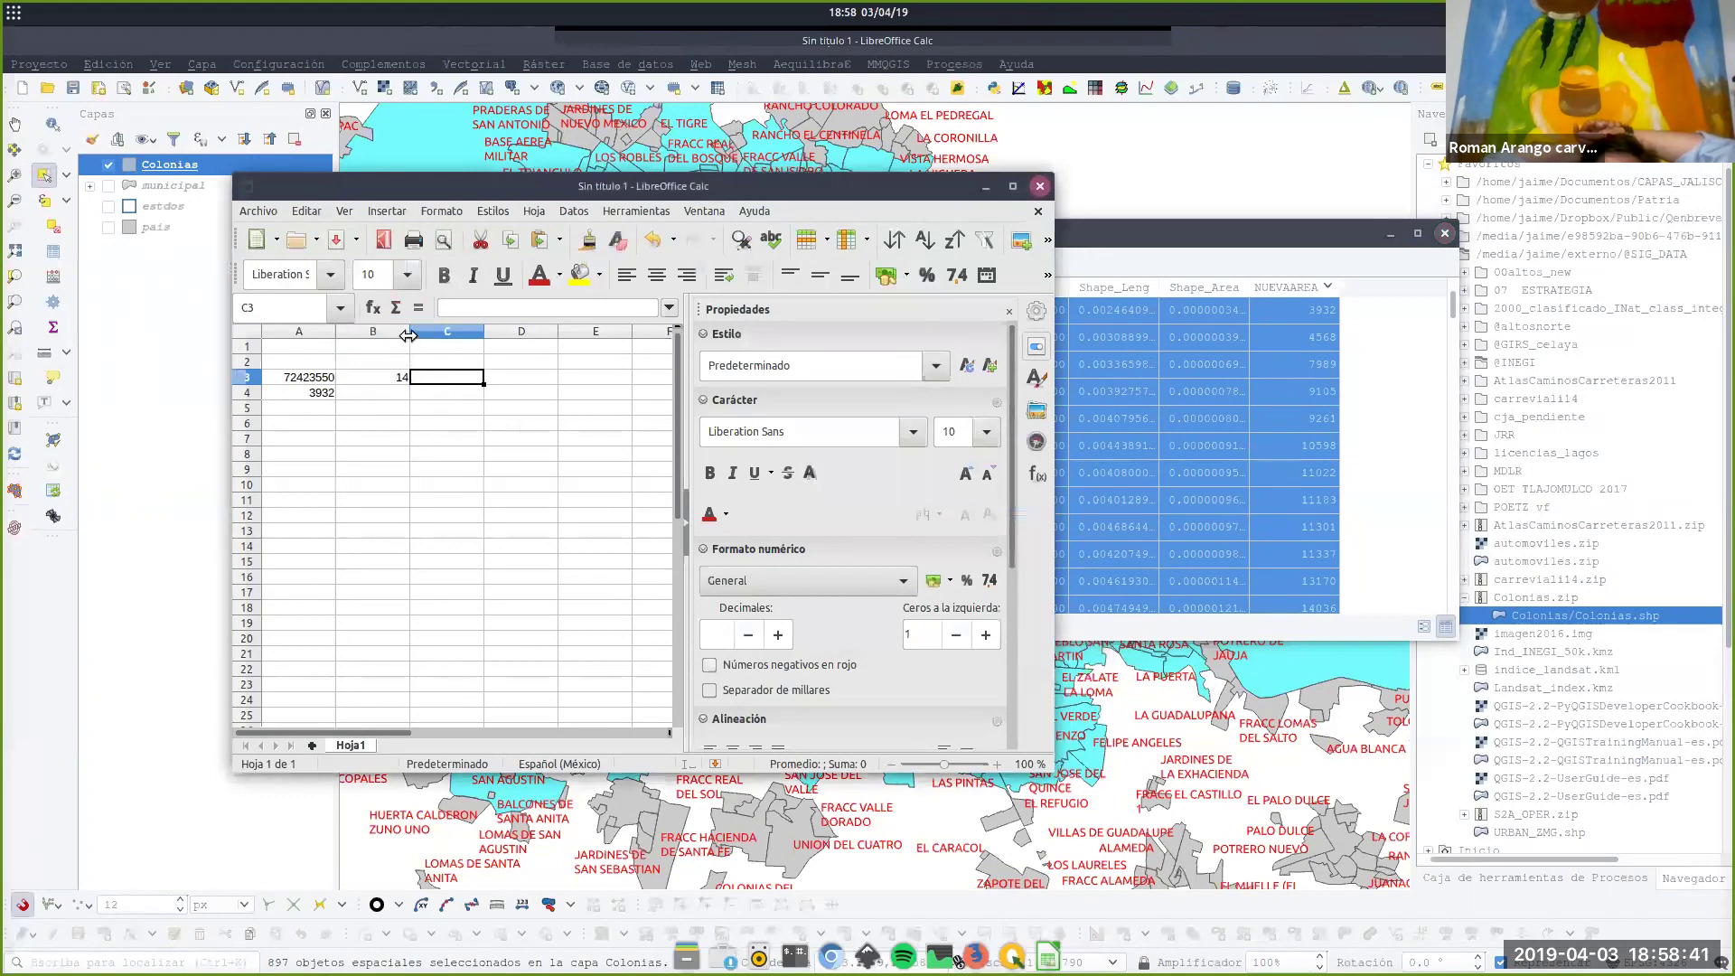
left_click_drag(410, 330, 415, 331)
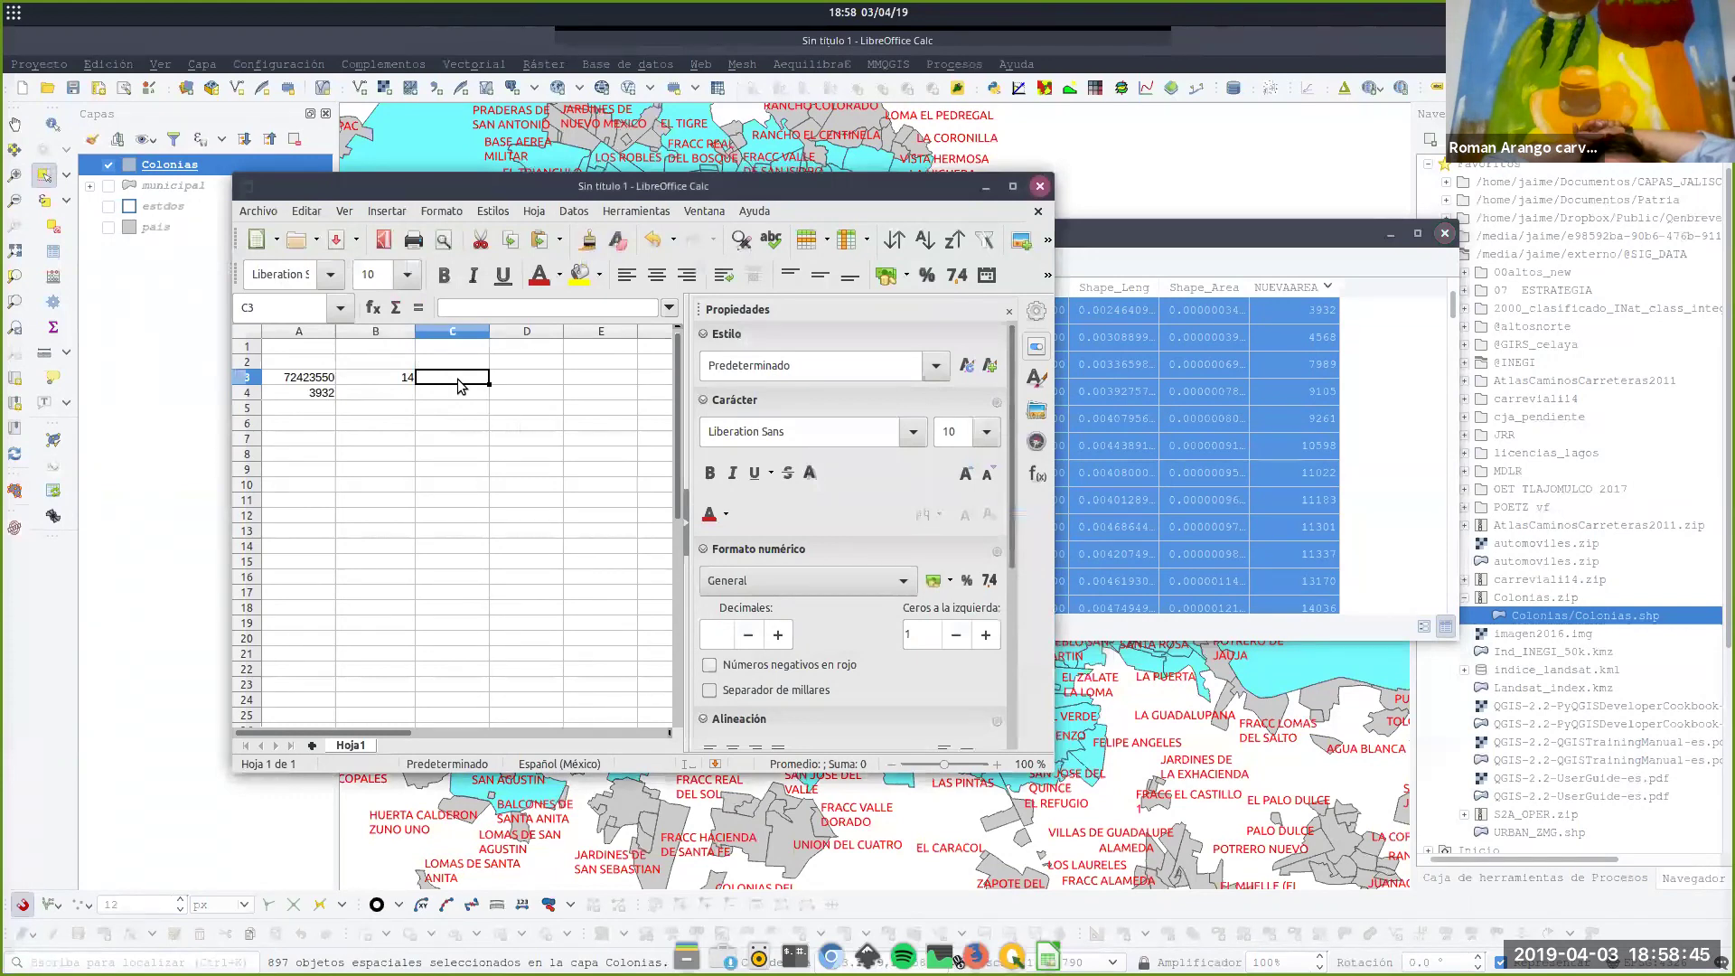
type("100")
left_click(410, 394)
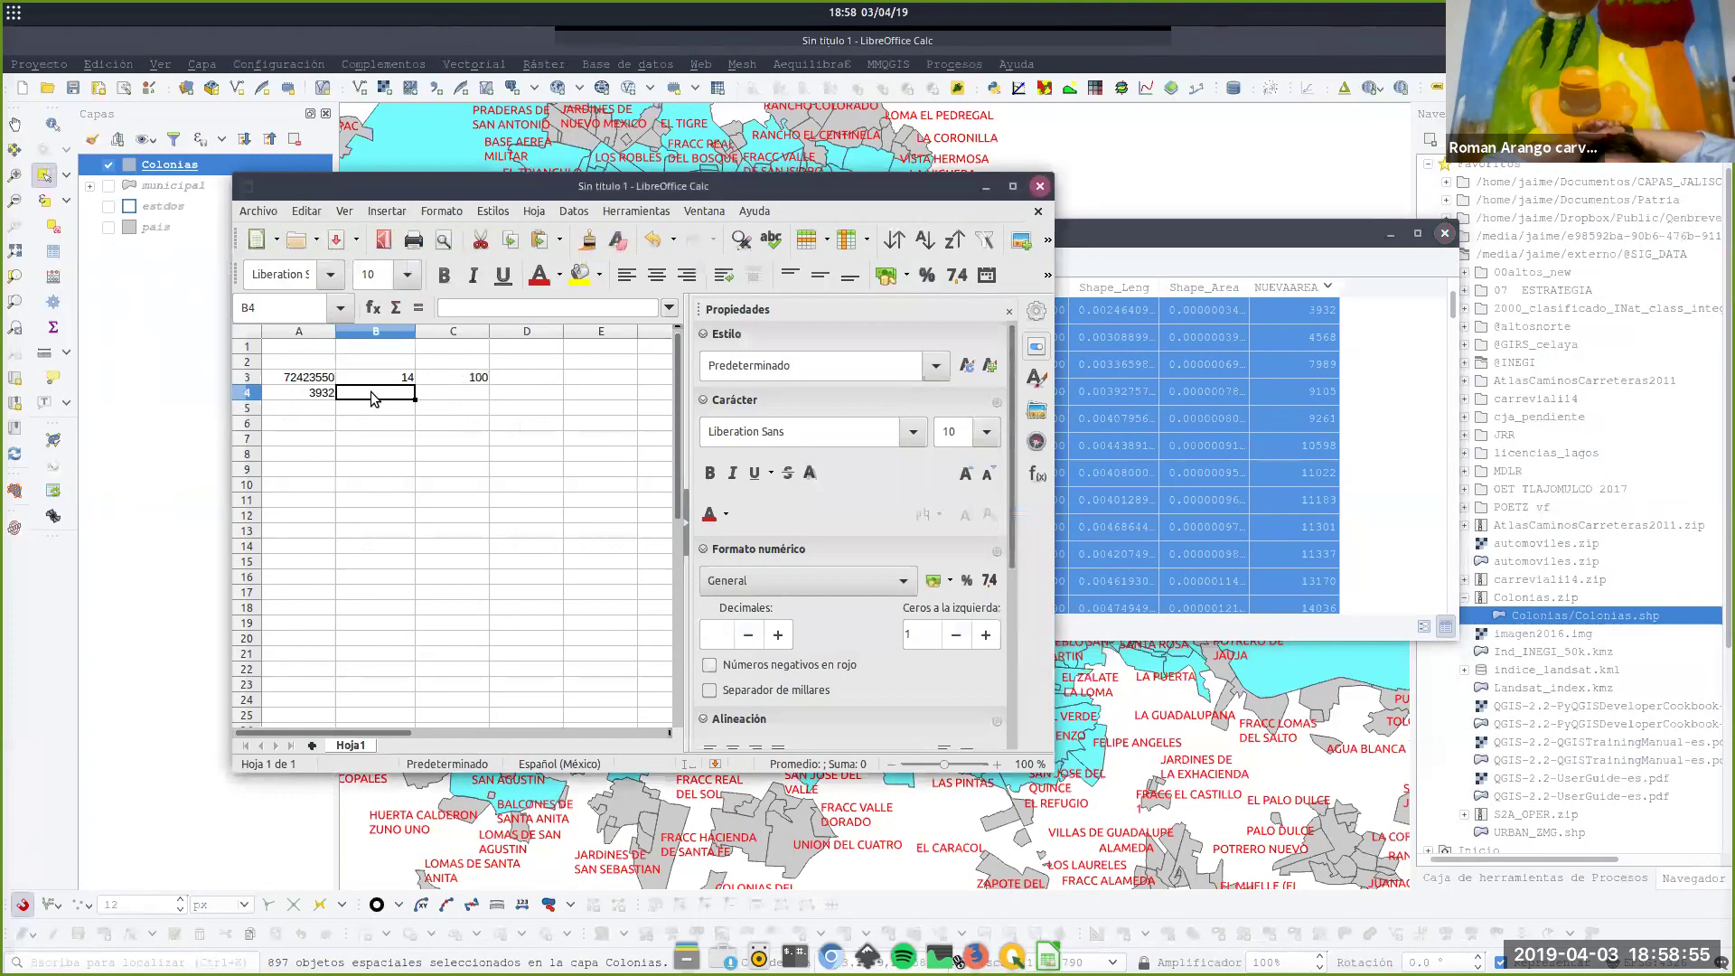
type("5")
left_click(473, 395)
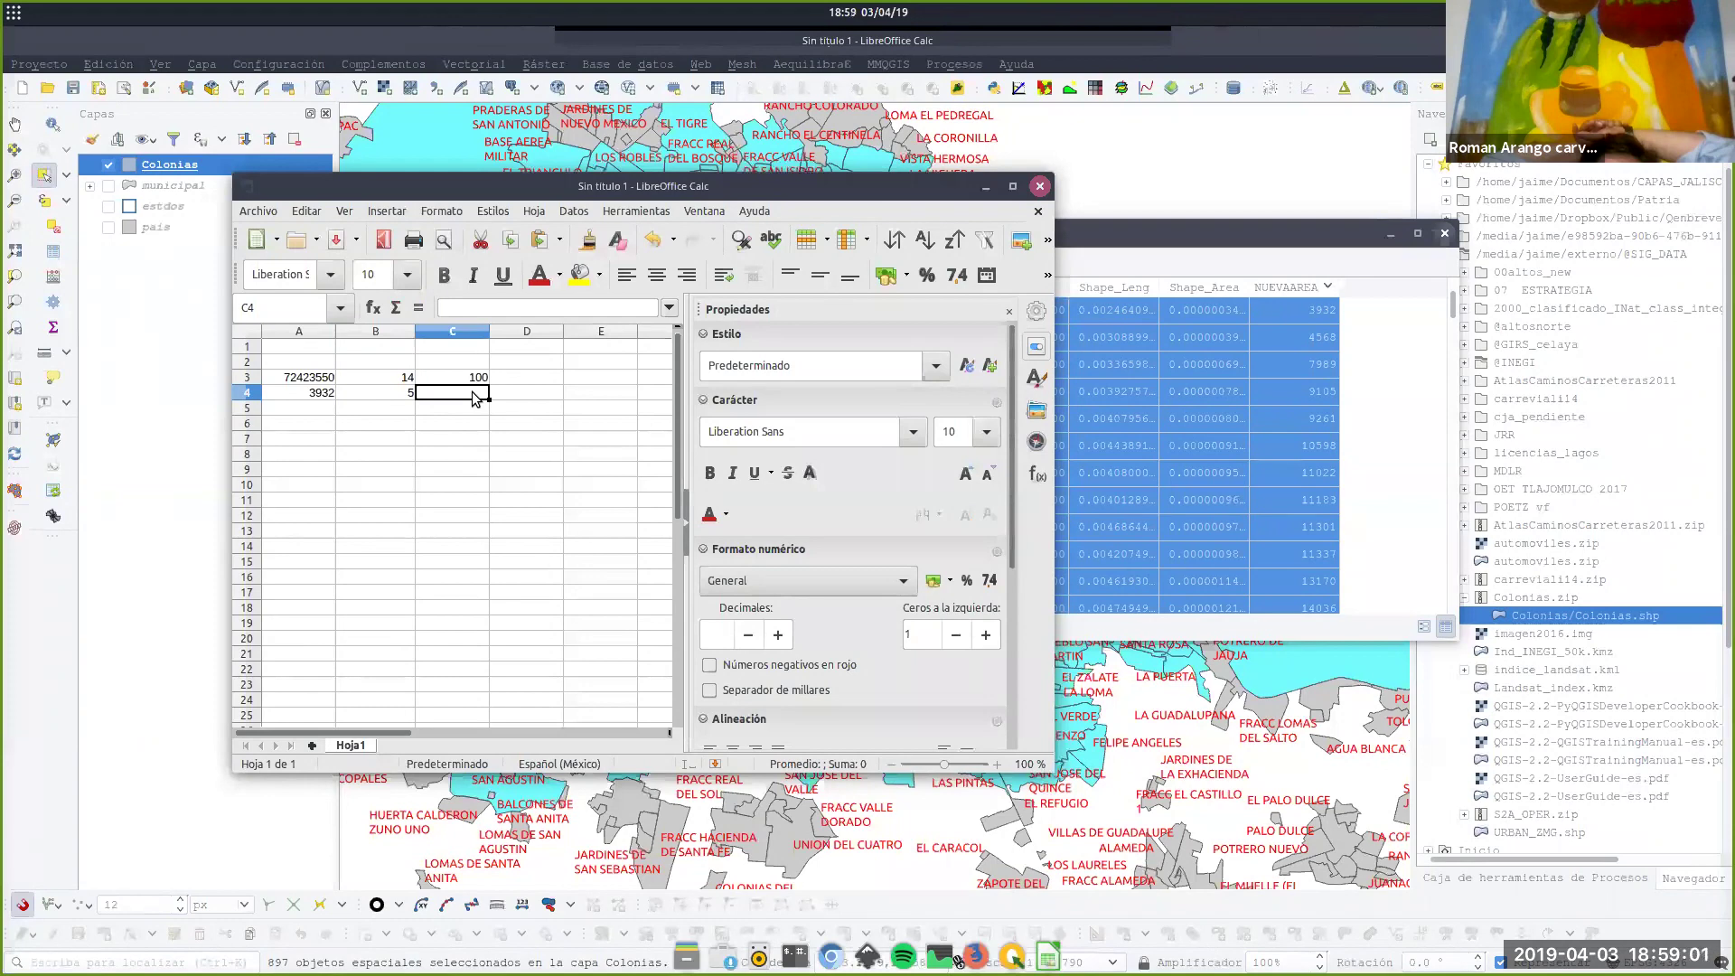
left_click(454, 437)
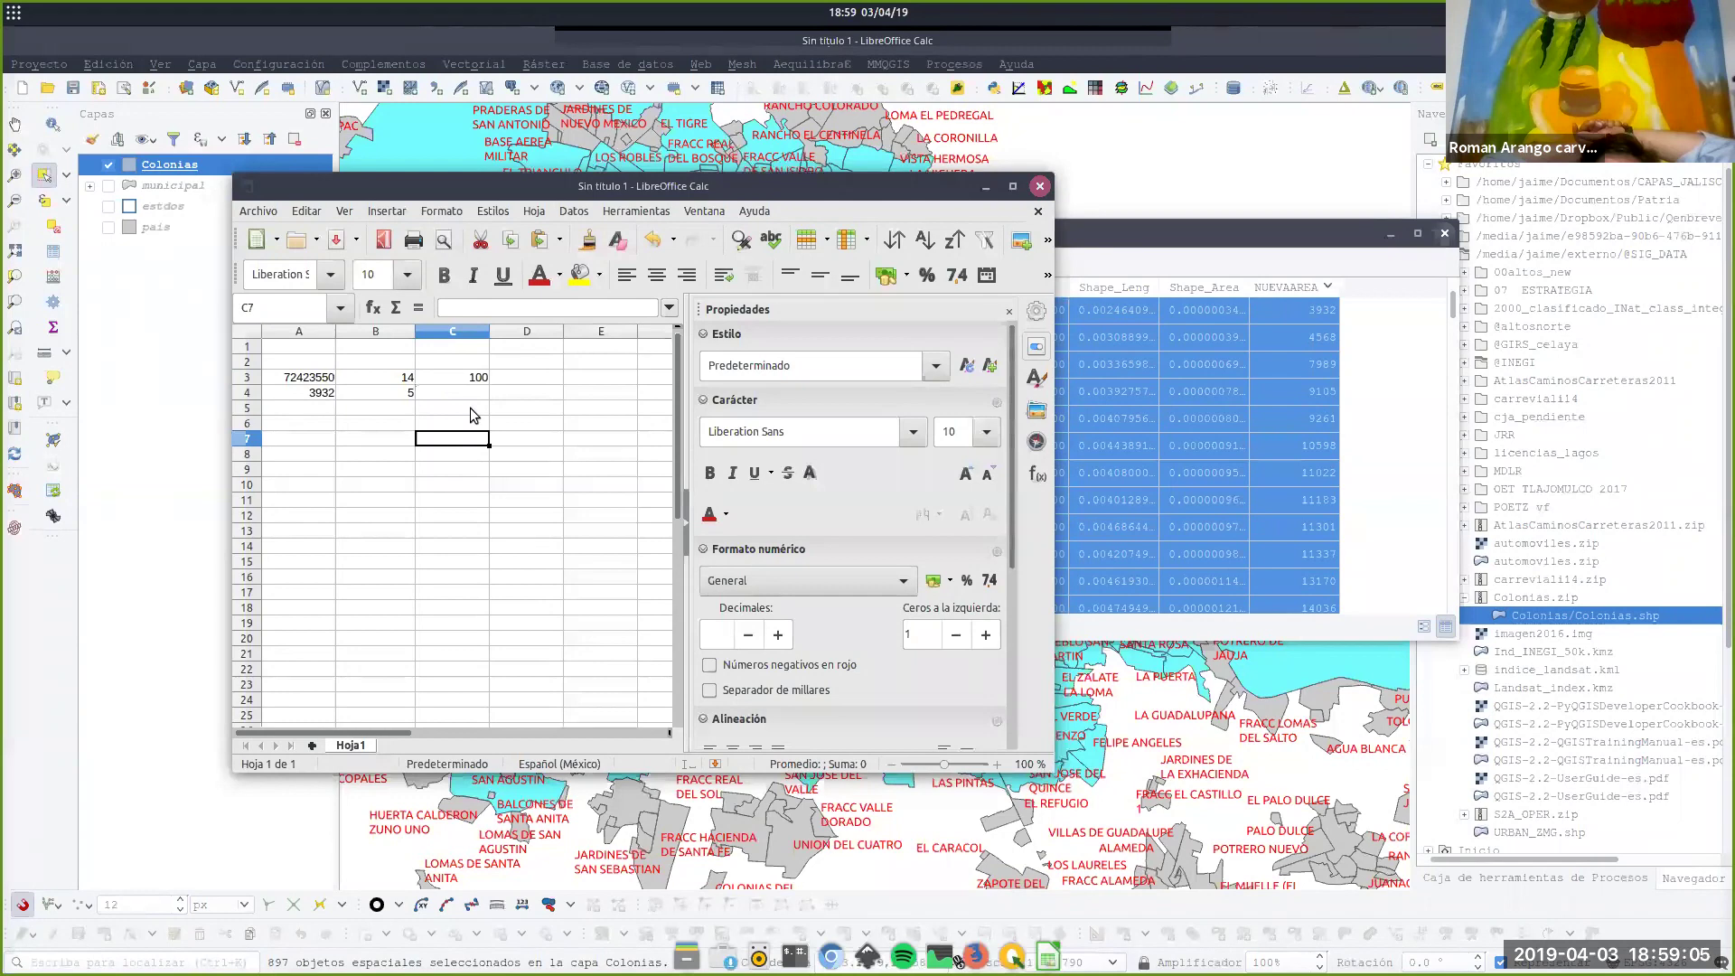
Change the values paired with the two areas to 9 in cell B3 and 0 in cell B4.
left_click(403, 380)
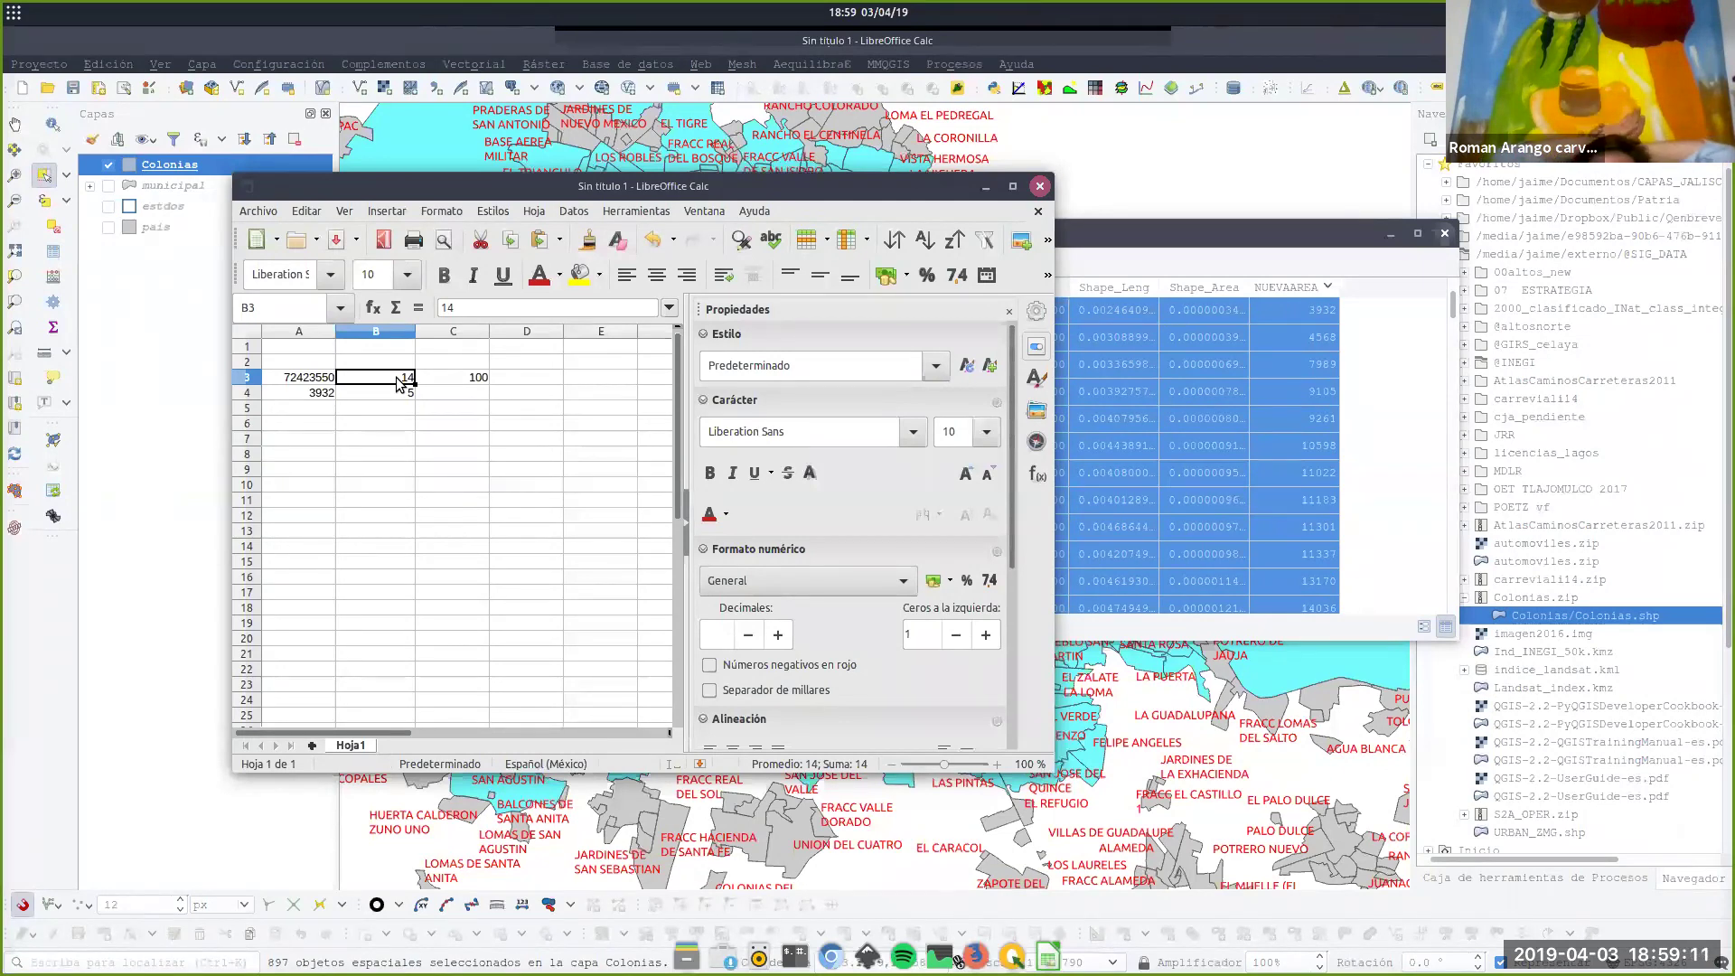
type("9")
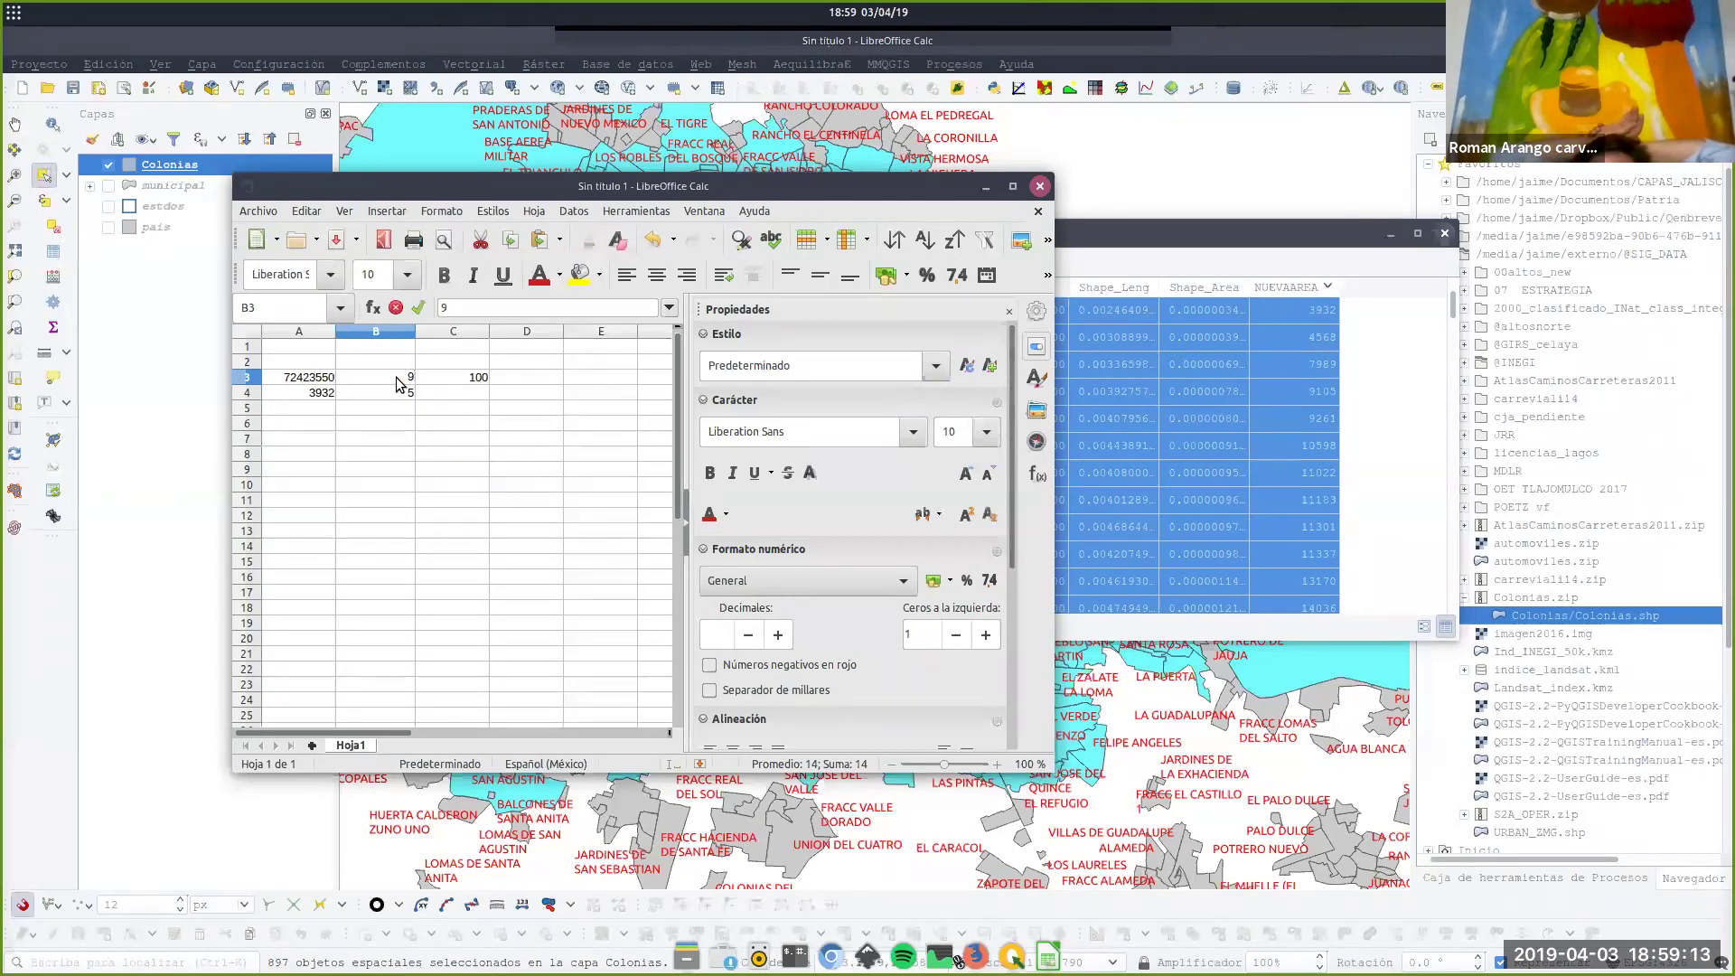
key("Return")
type("0")
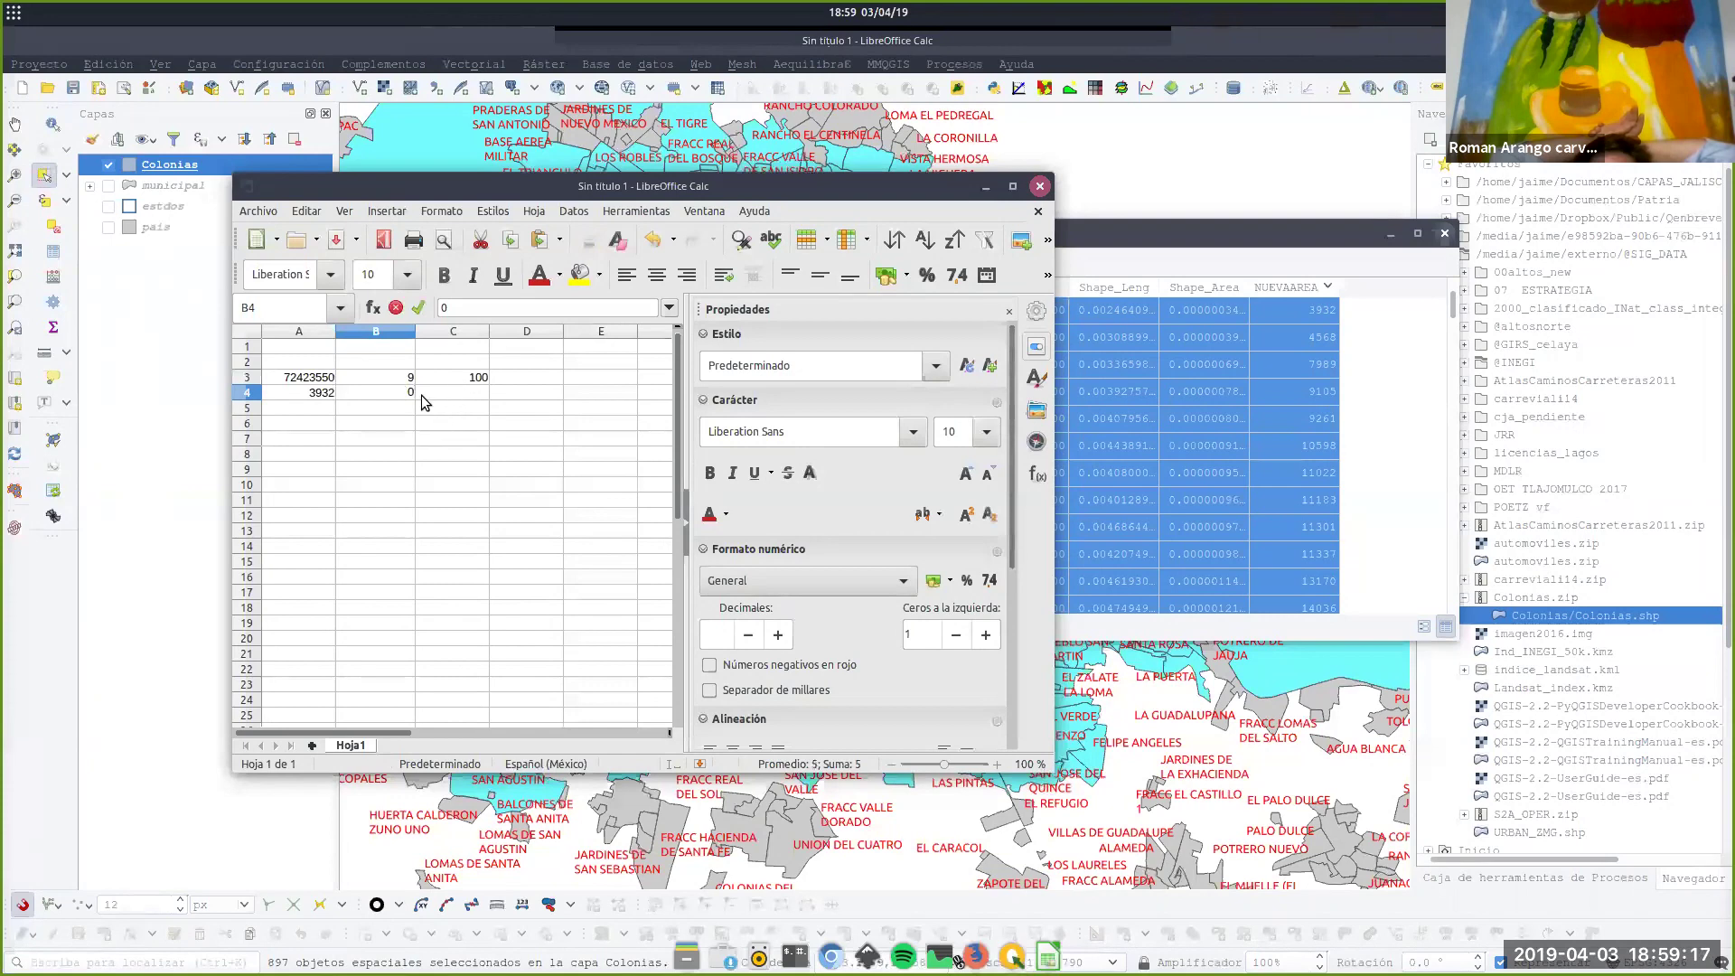
left_click(312, 399)
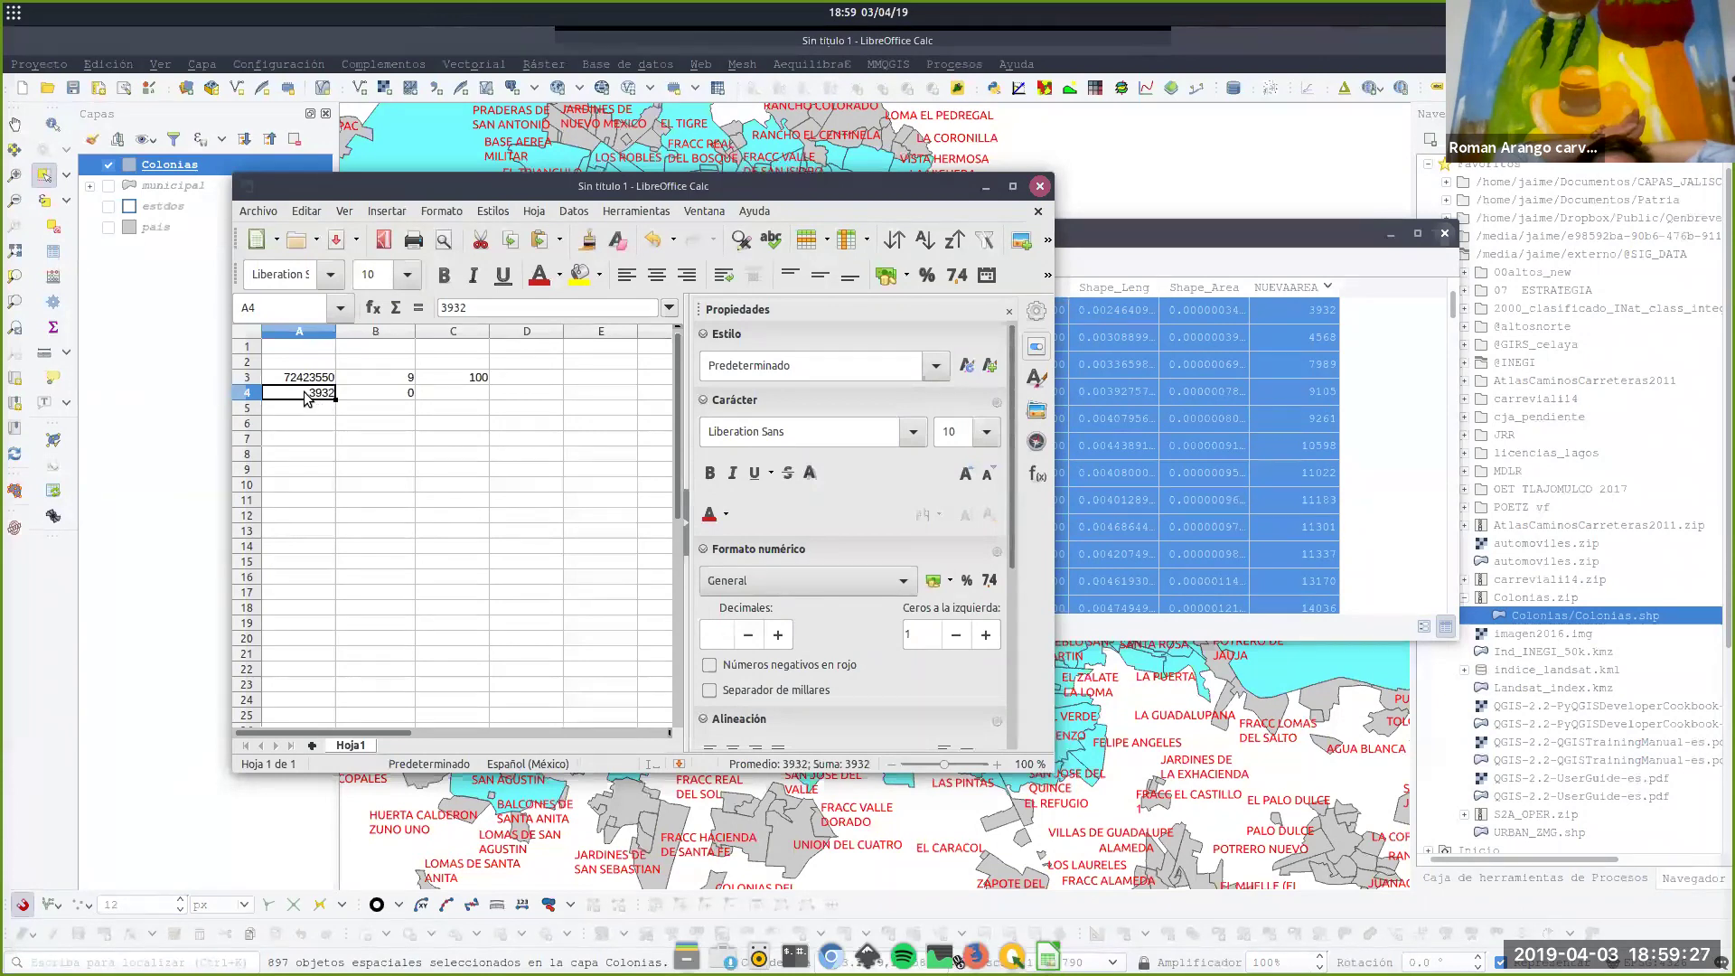
Enter the formula =A4*B3/A3 in cell B6 to scale the smallest area proportionally.
left_click(361, 381)
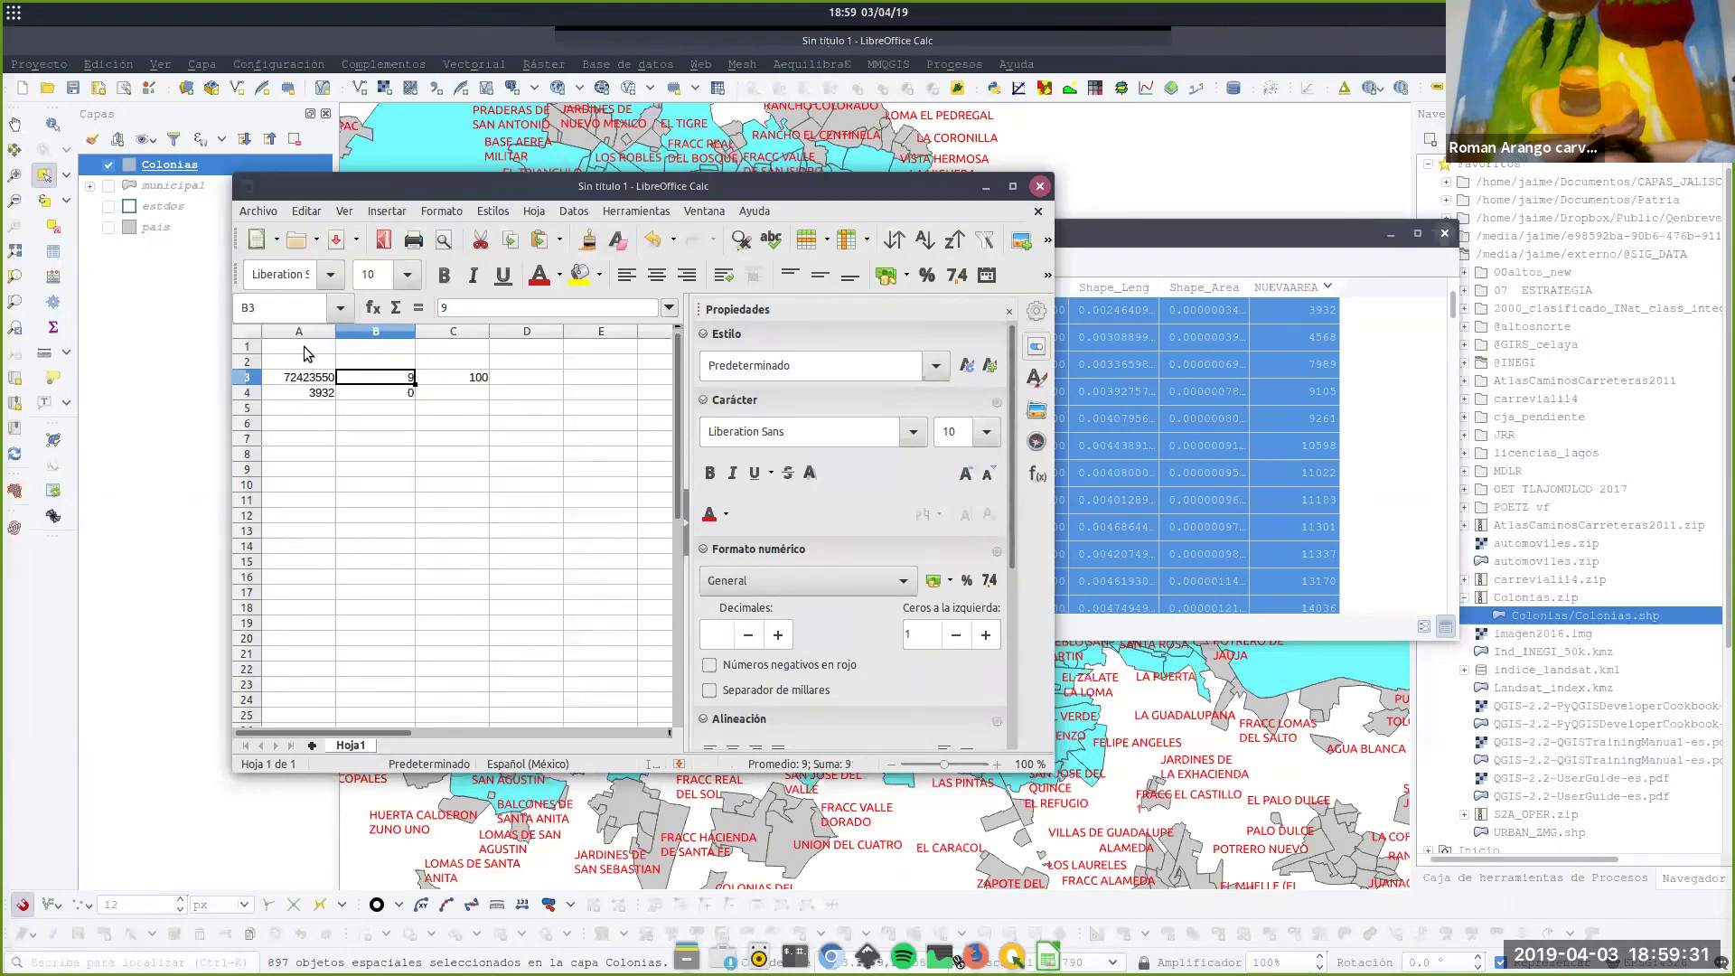
left_click(286, 381)
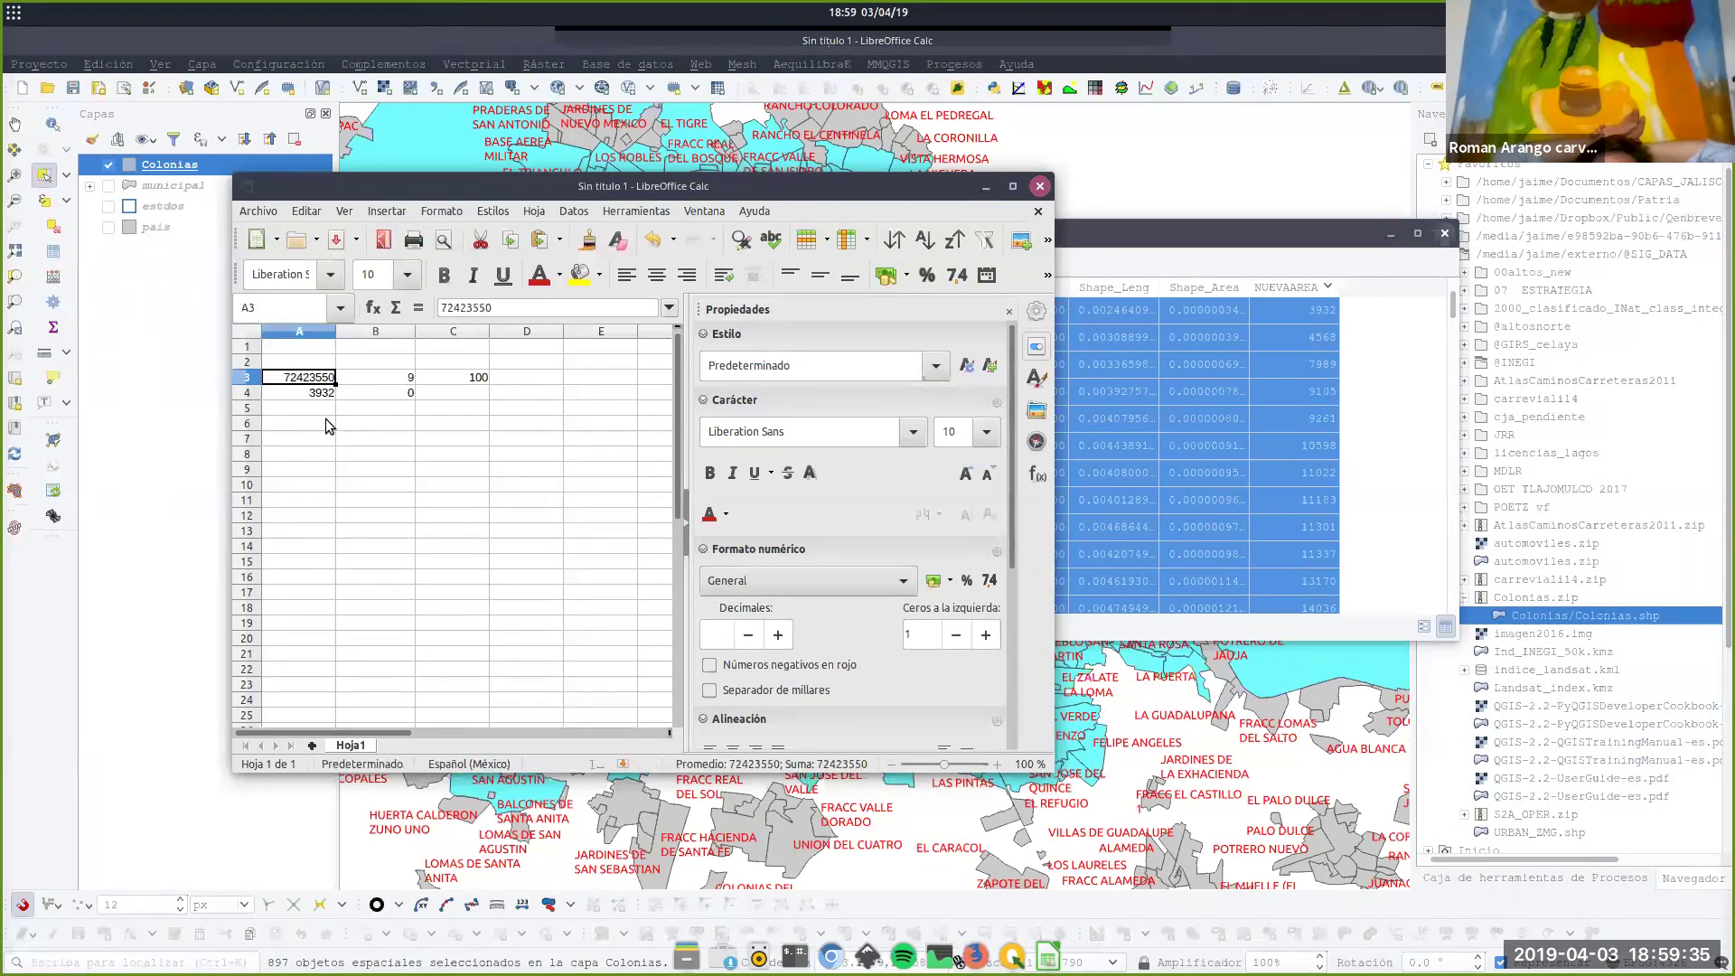
left_click(358, 426)
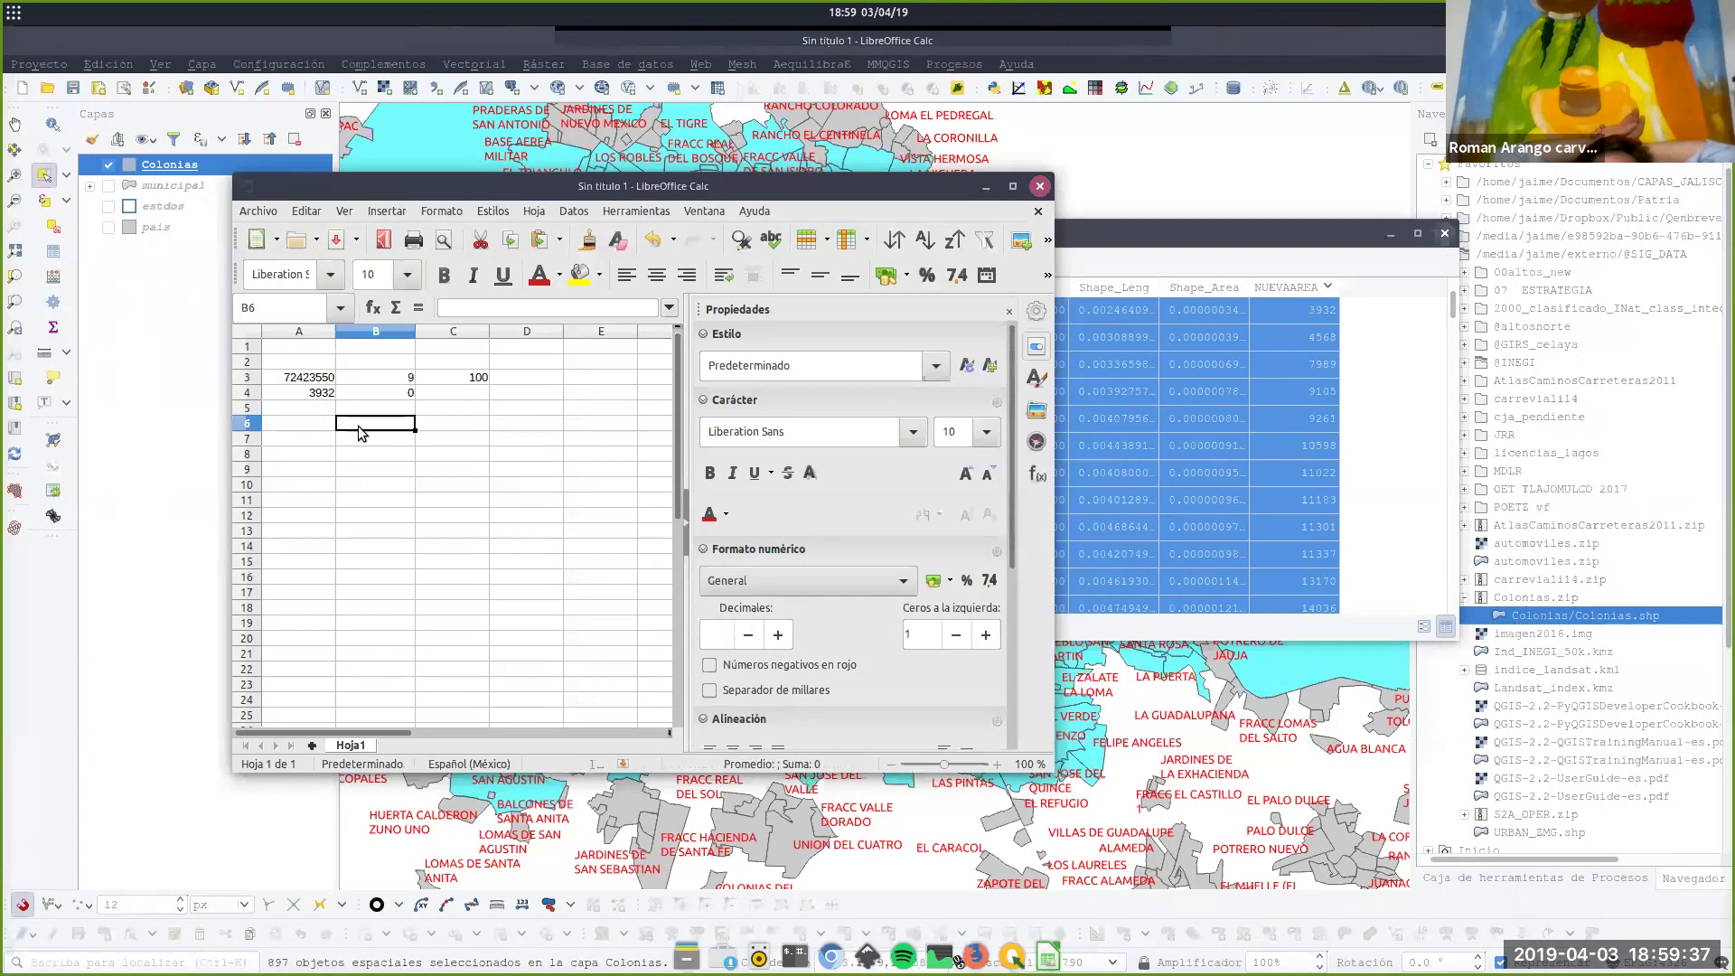
type("=")
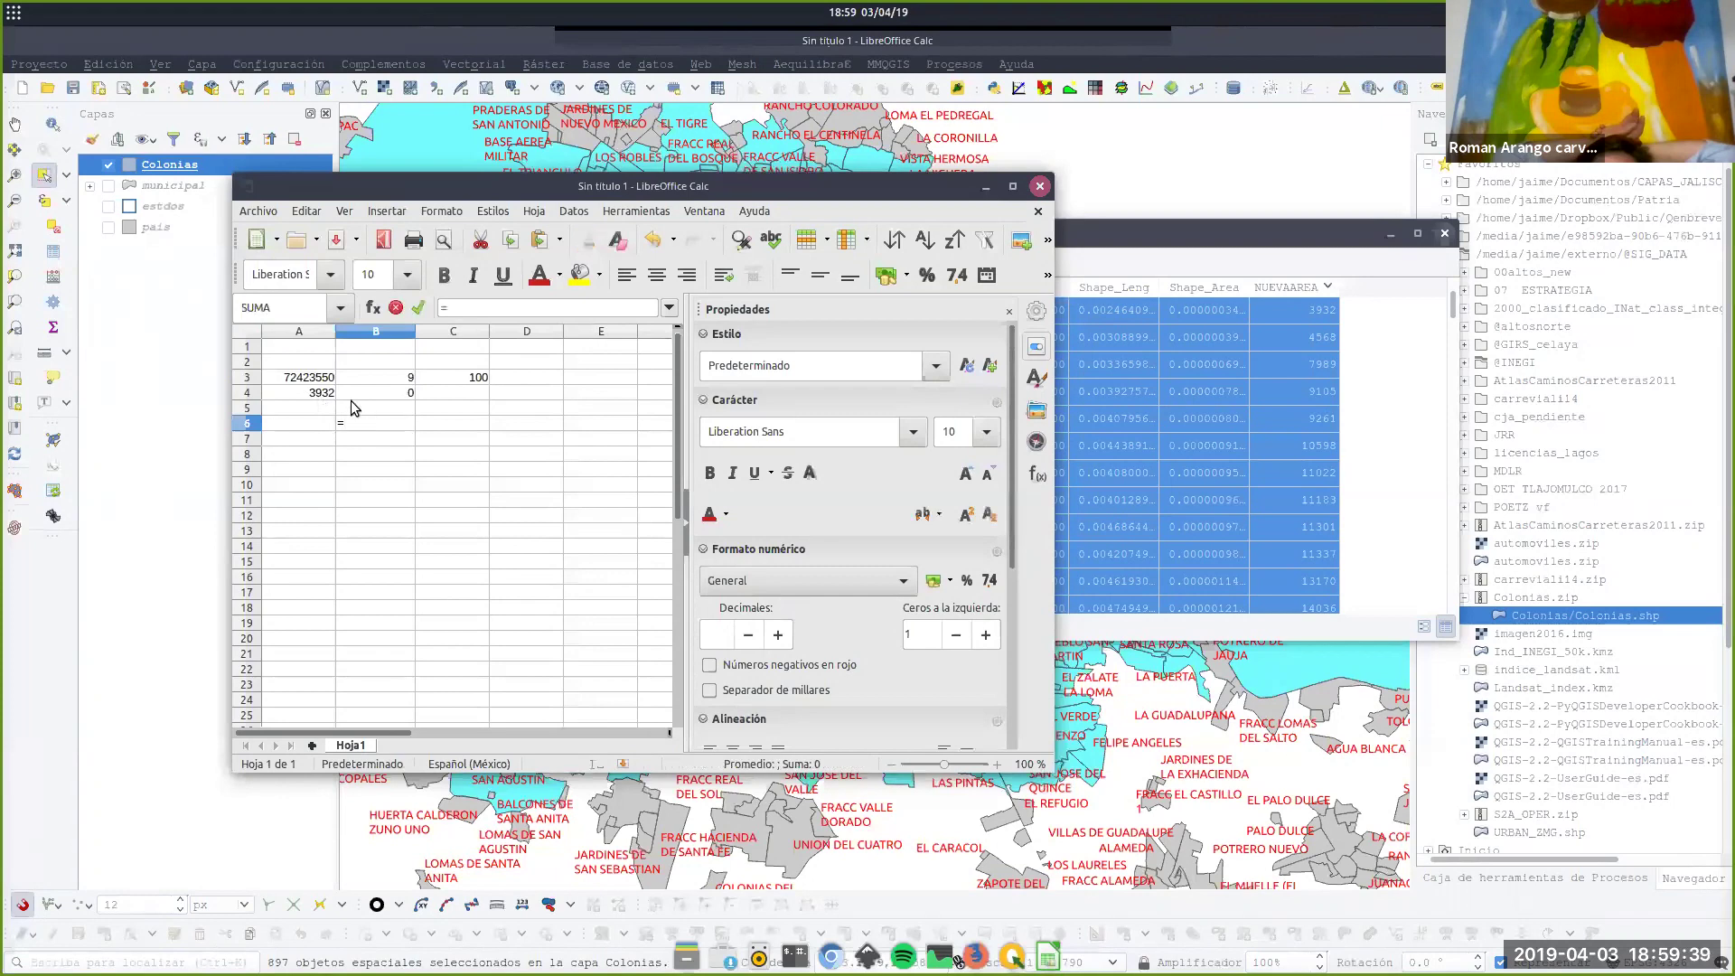
left_click(323, 394)
type("*")
left_click(376, 379)
type("/")
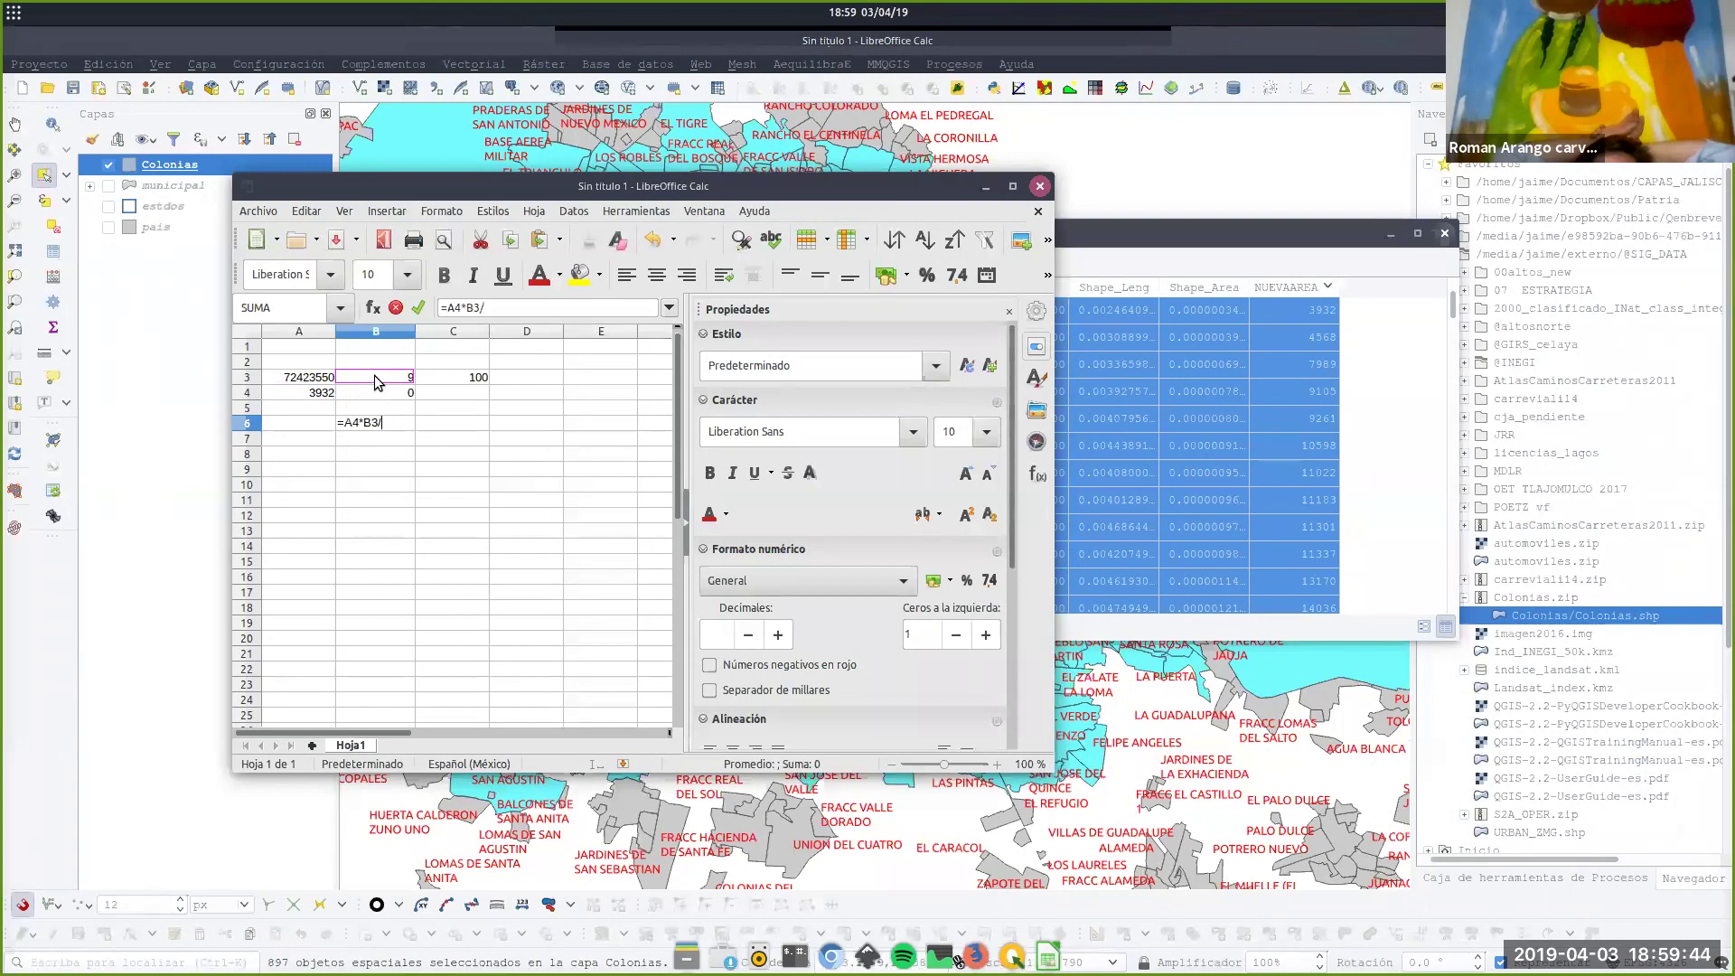
left_click(306, 380)
key("Return")
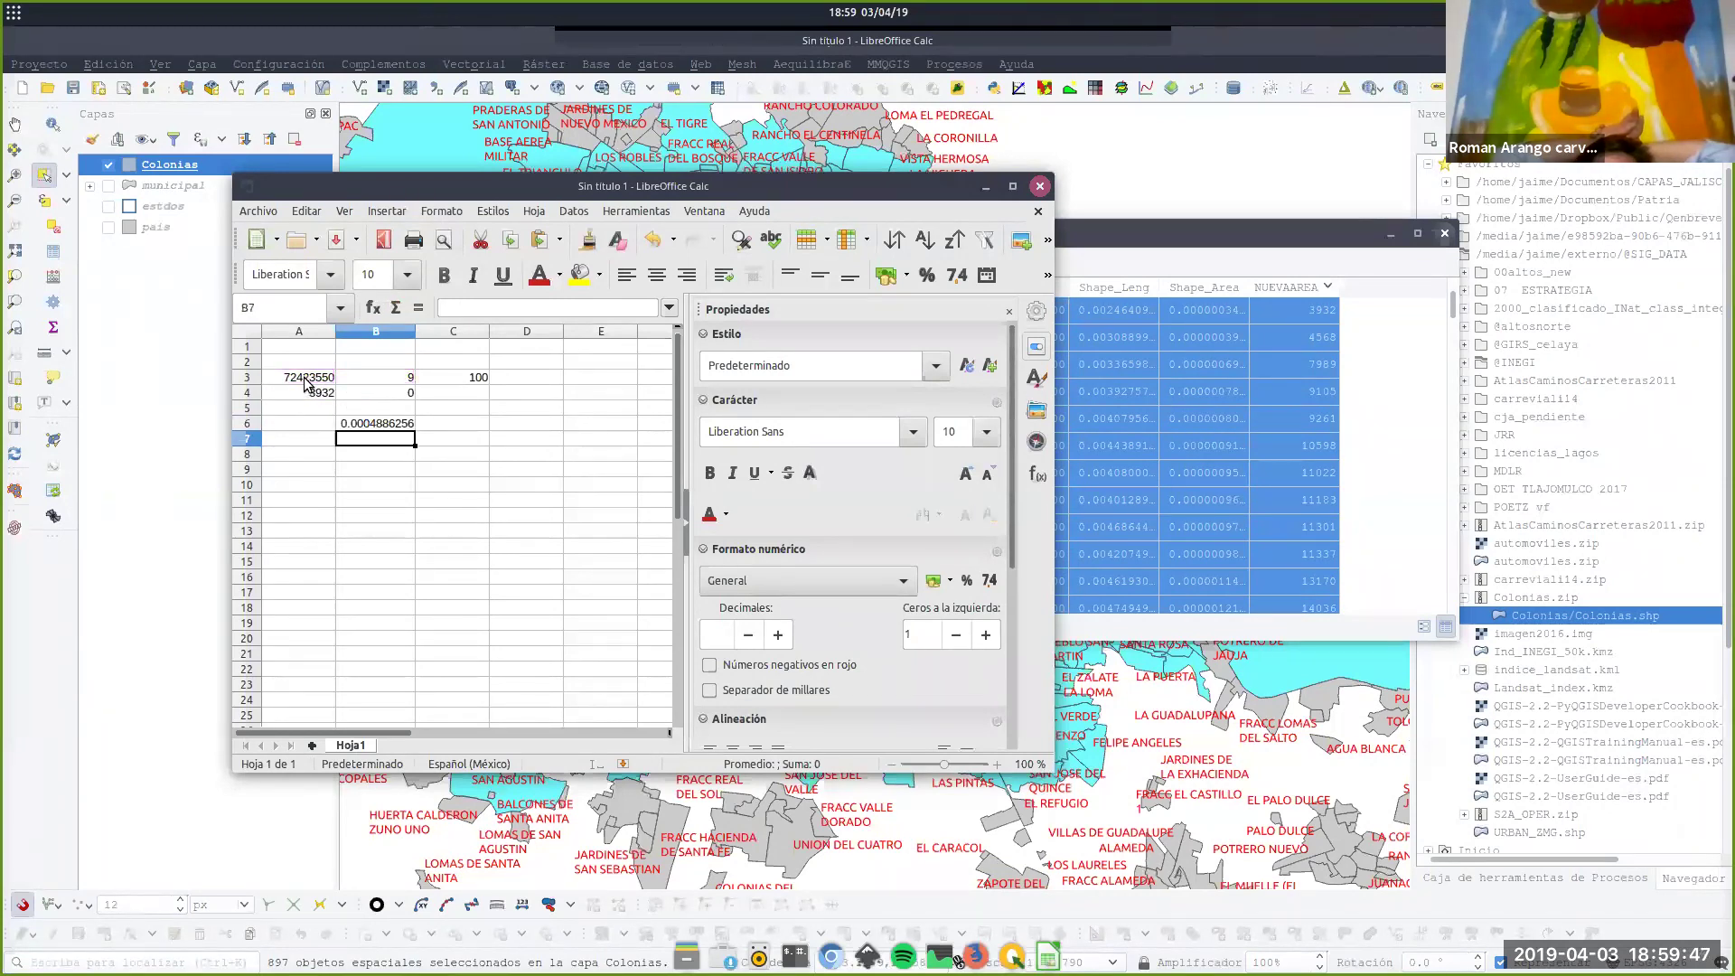
Overwrite the formula in cell B6 with its plain number using Paste Special, and copy the leading digits 0.000488.
left_click(378, 426)
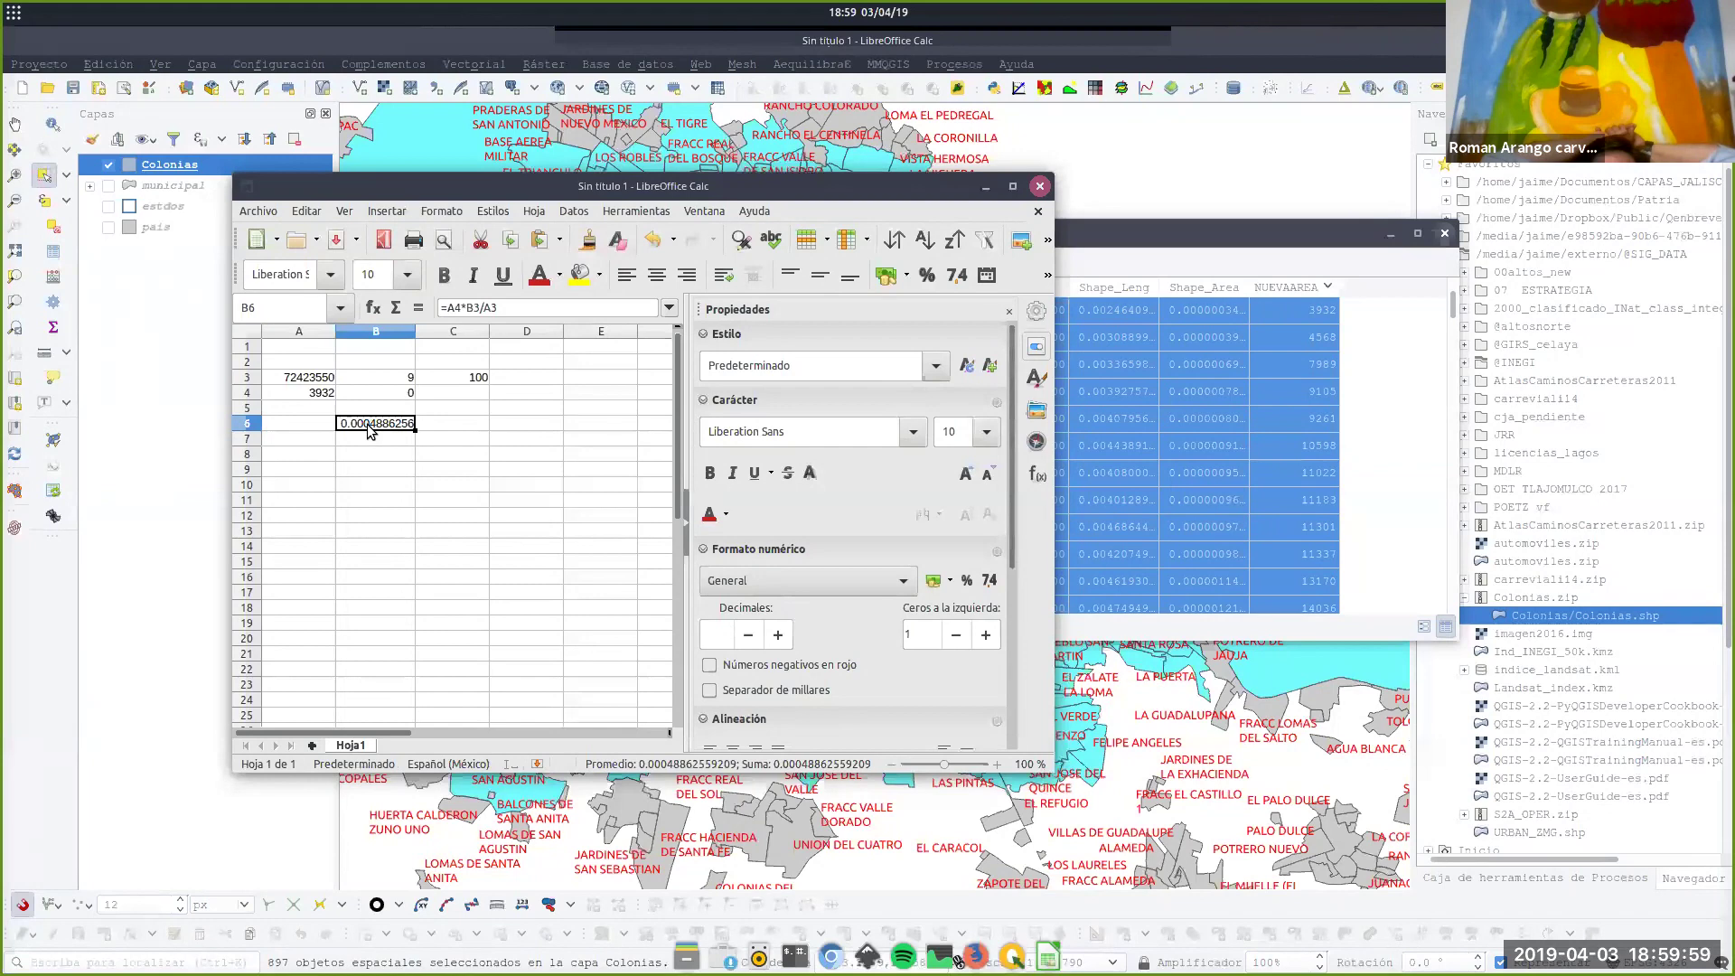
right_click(370, 431)
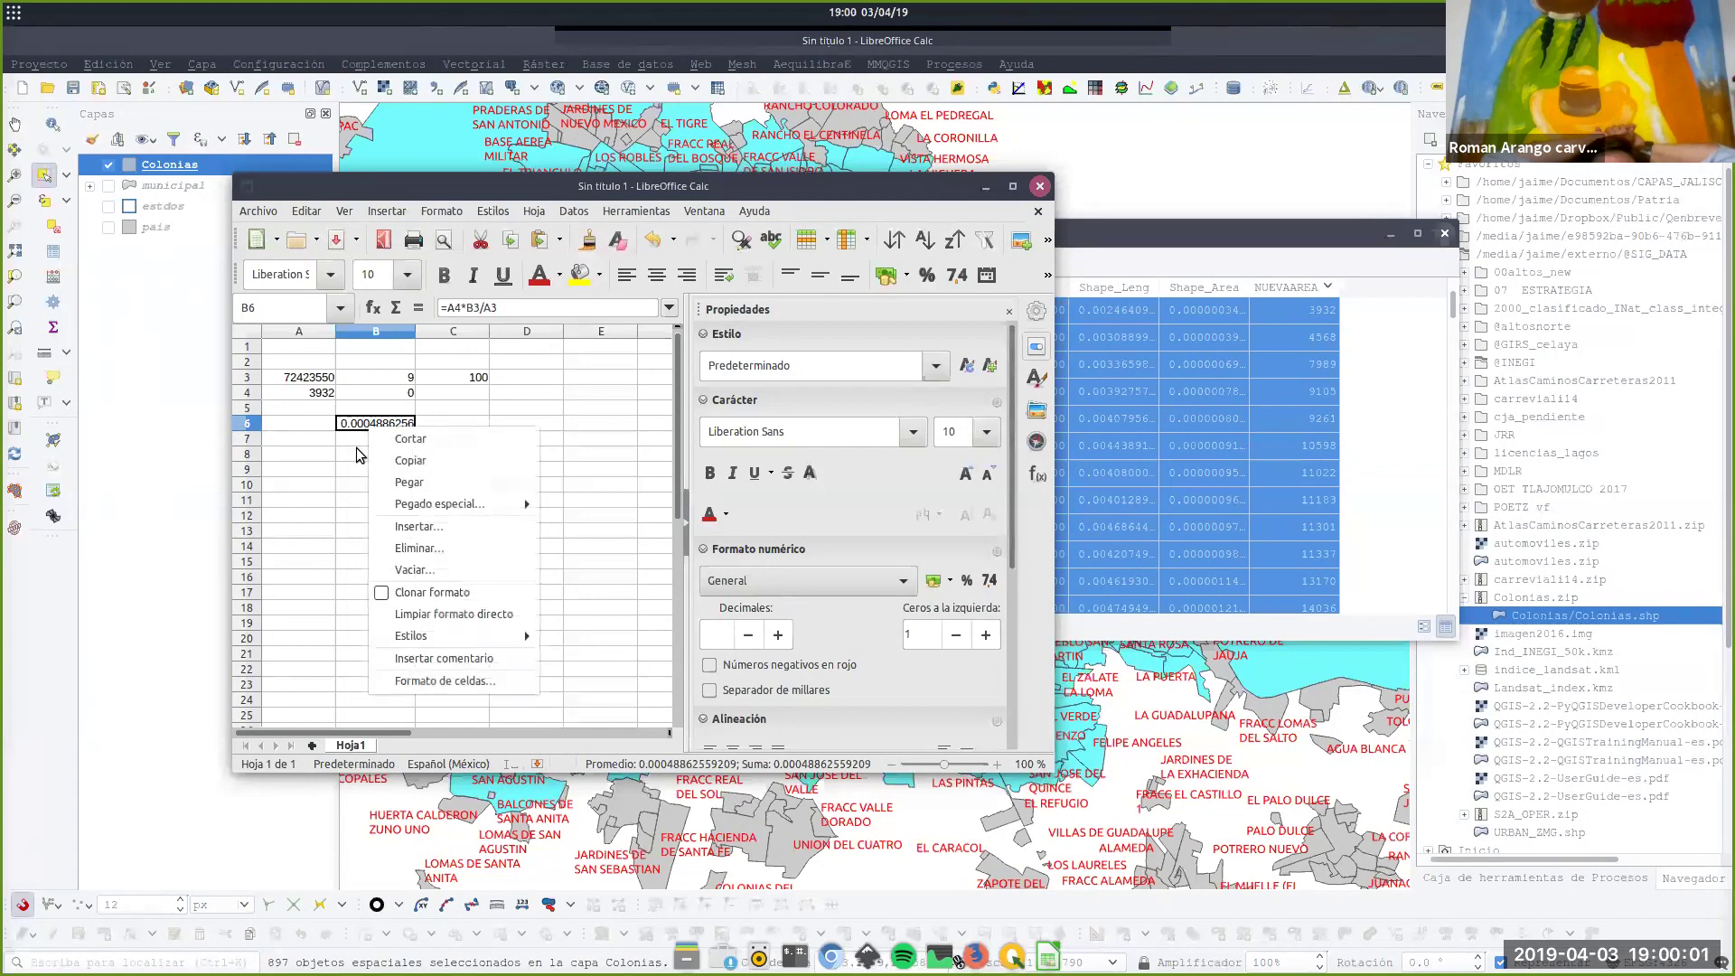
left_click(352, 449)
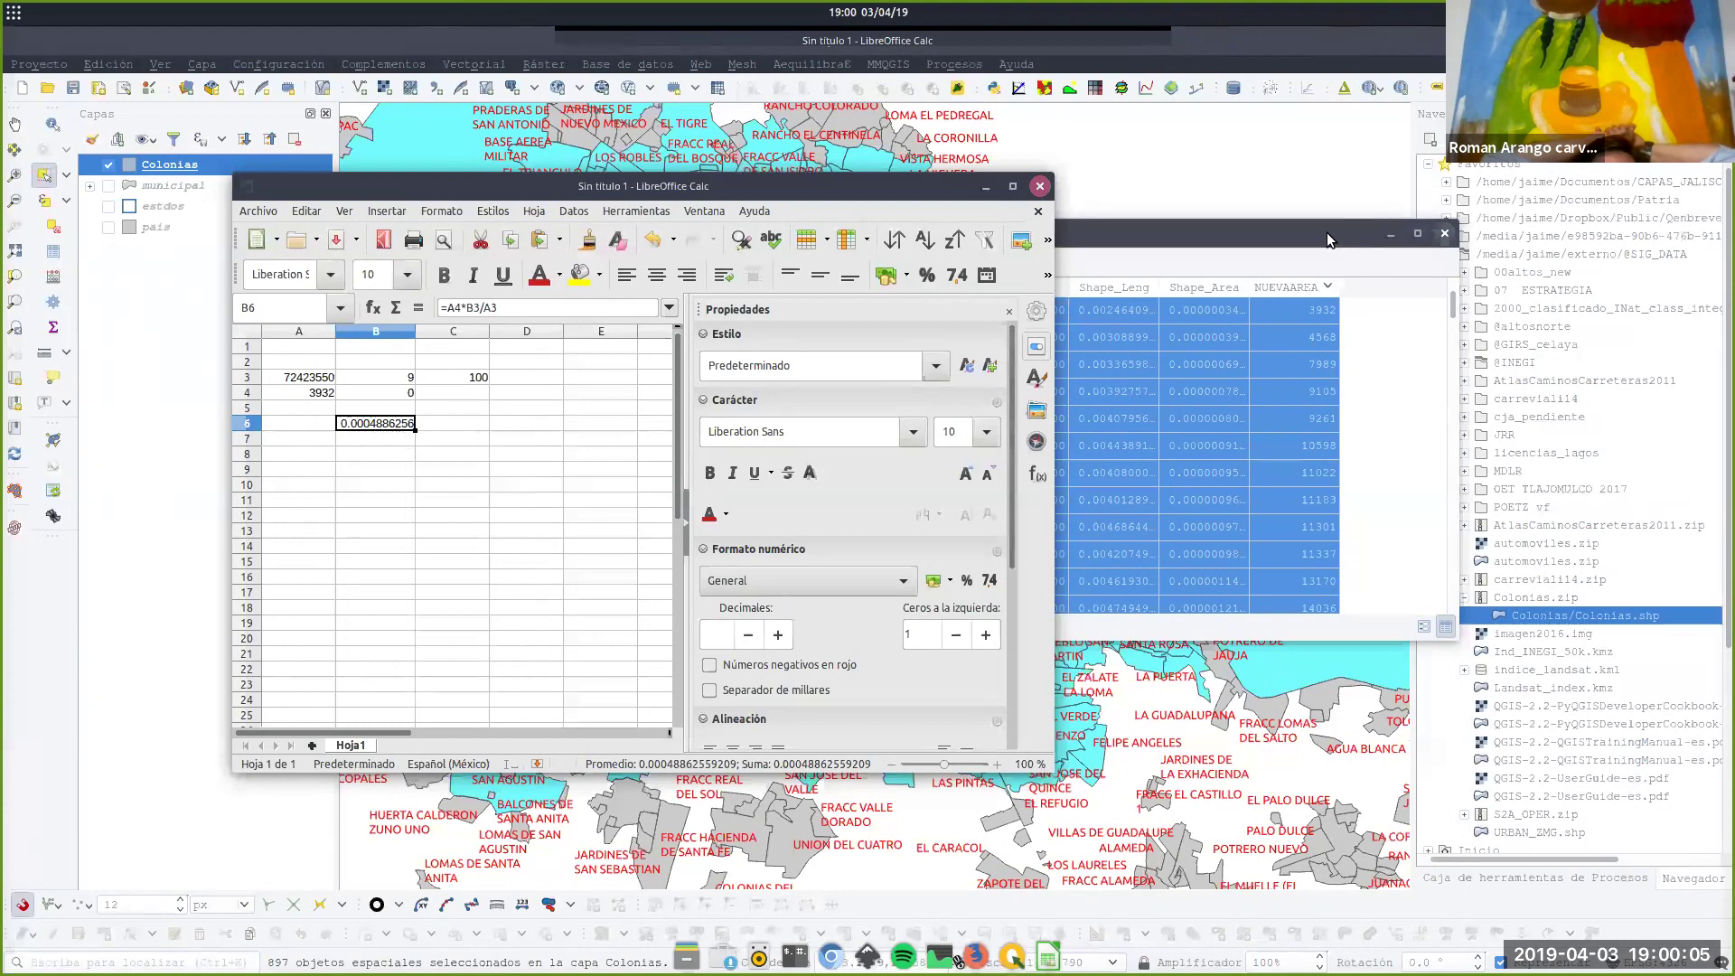
key("ctrl+c")
right_click(375, 430)
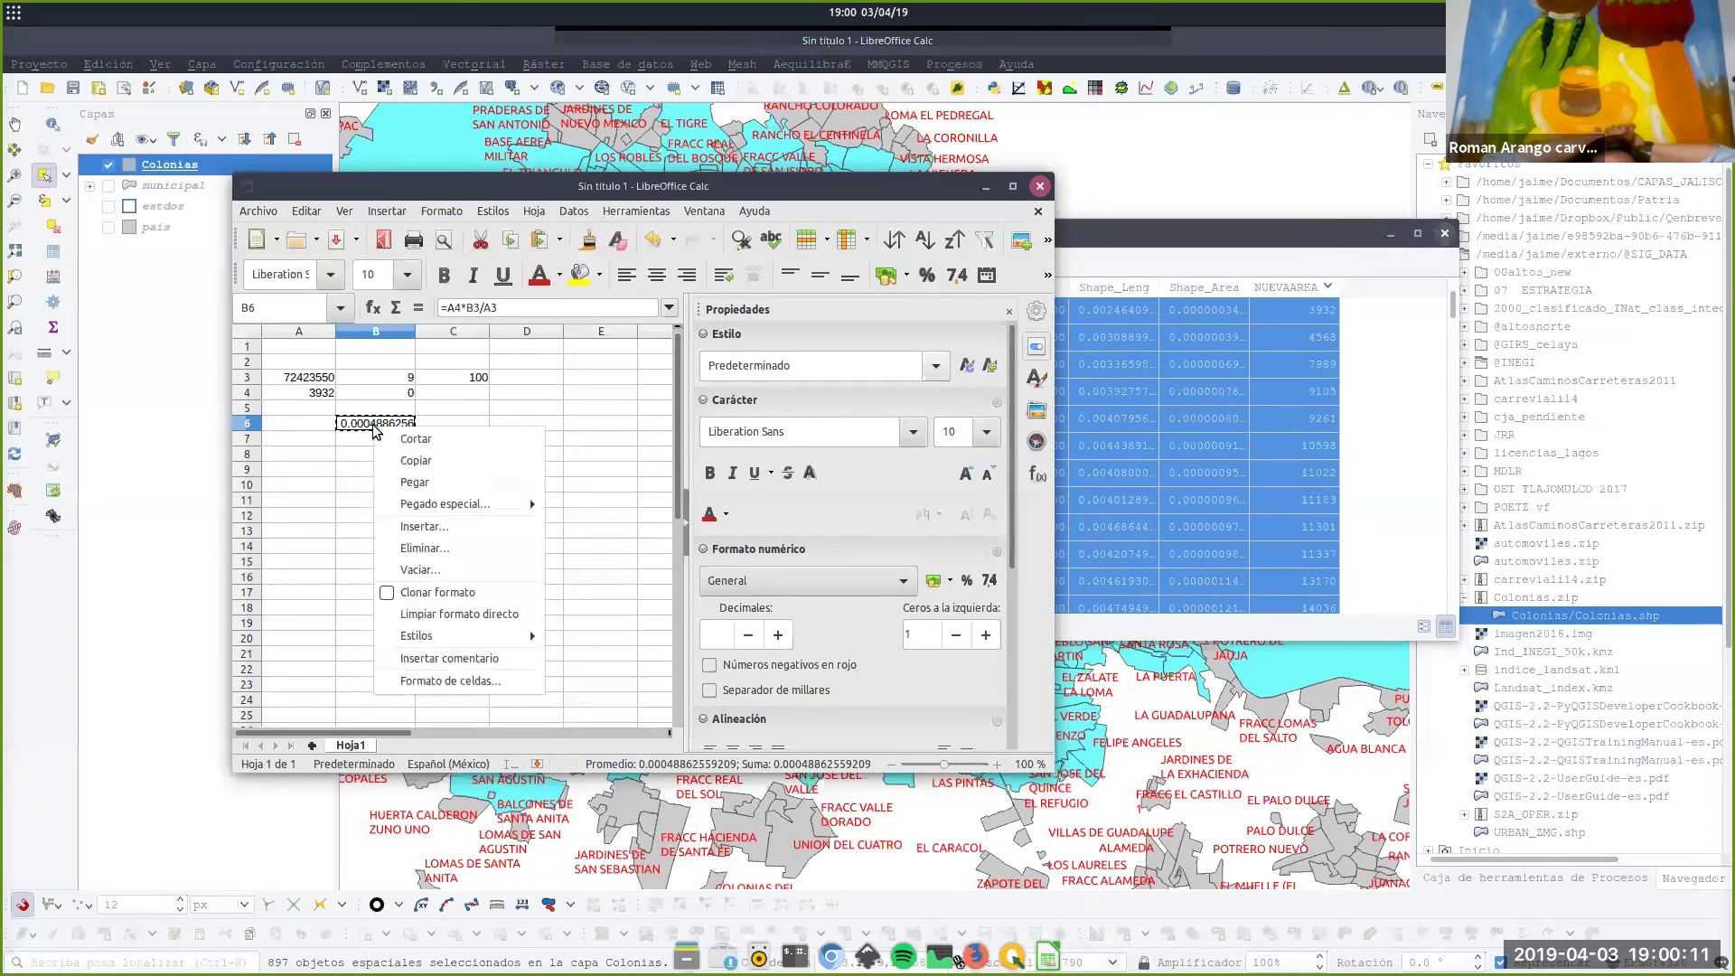
mouse_move(434, 503)
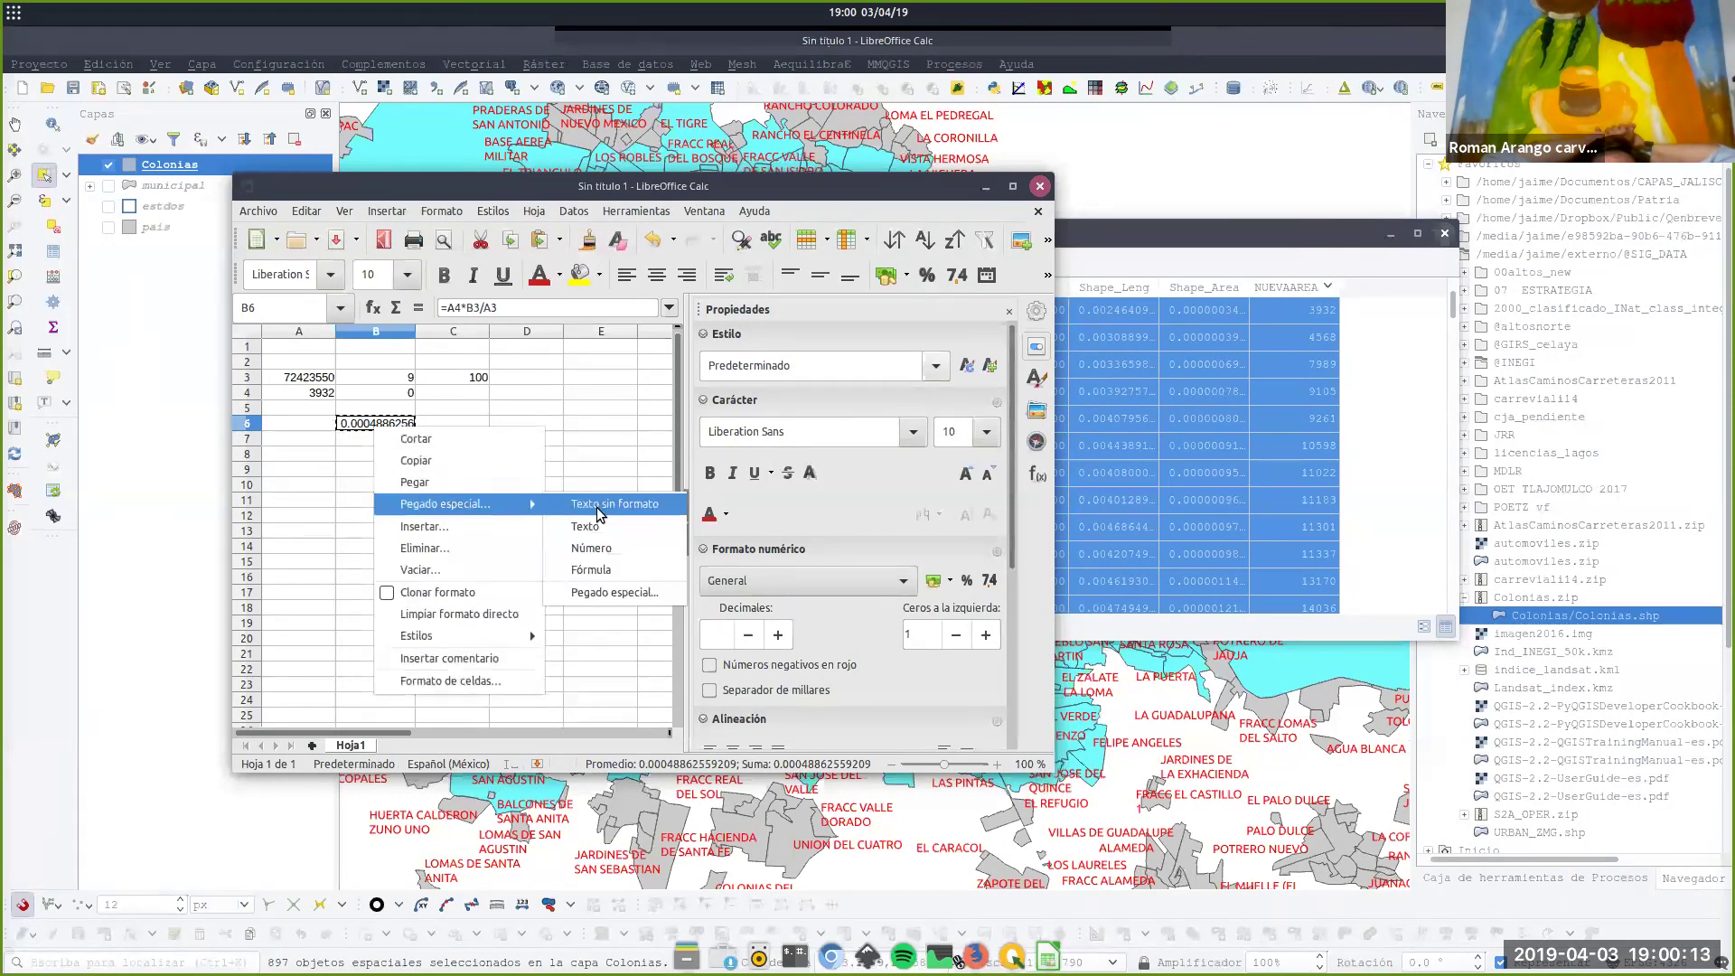
left_click(602, 549)
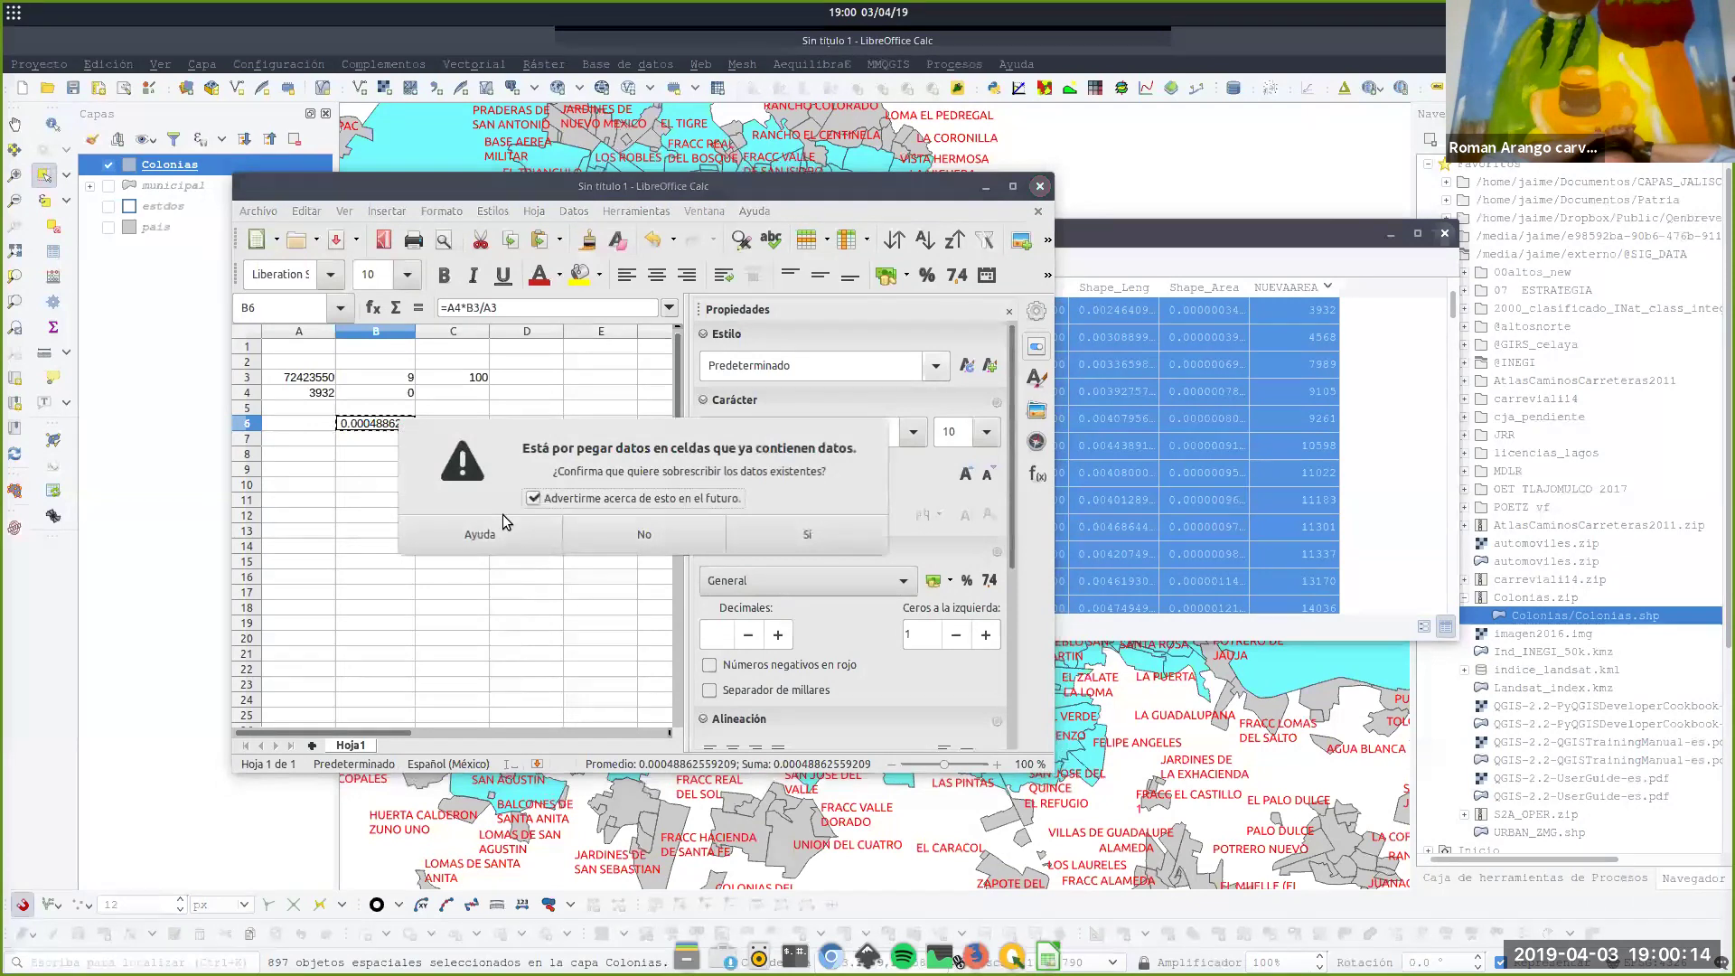
left_click(781, 531)
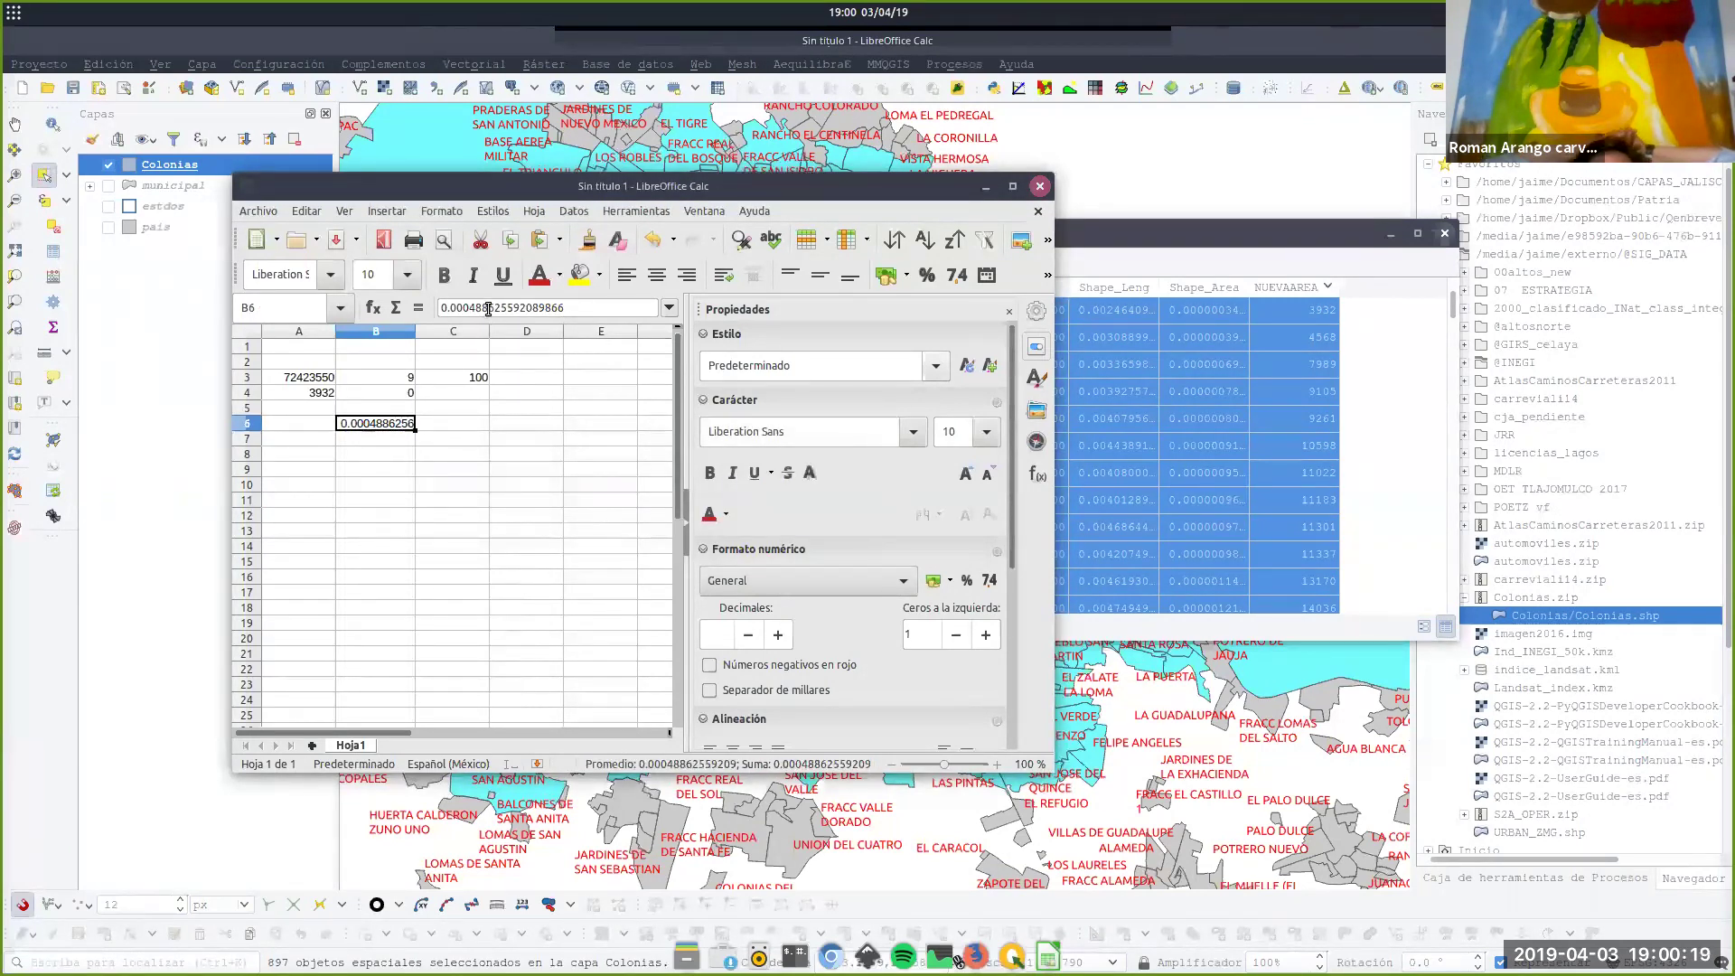
left_click_drag(486, 308, 440, 308)
left_click(397, 652)
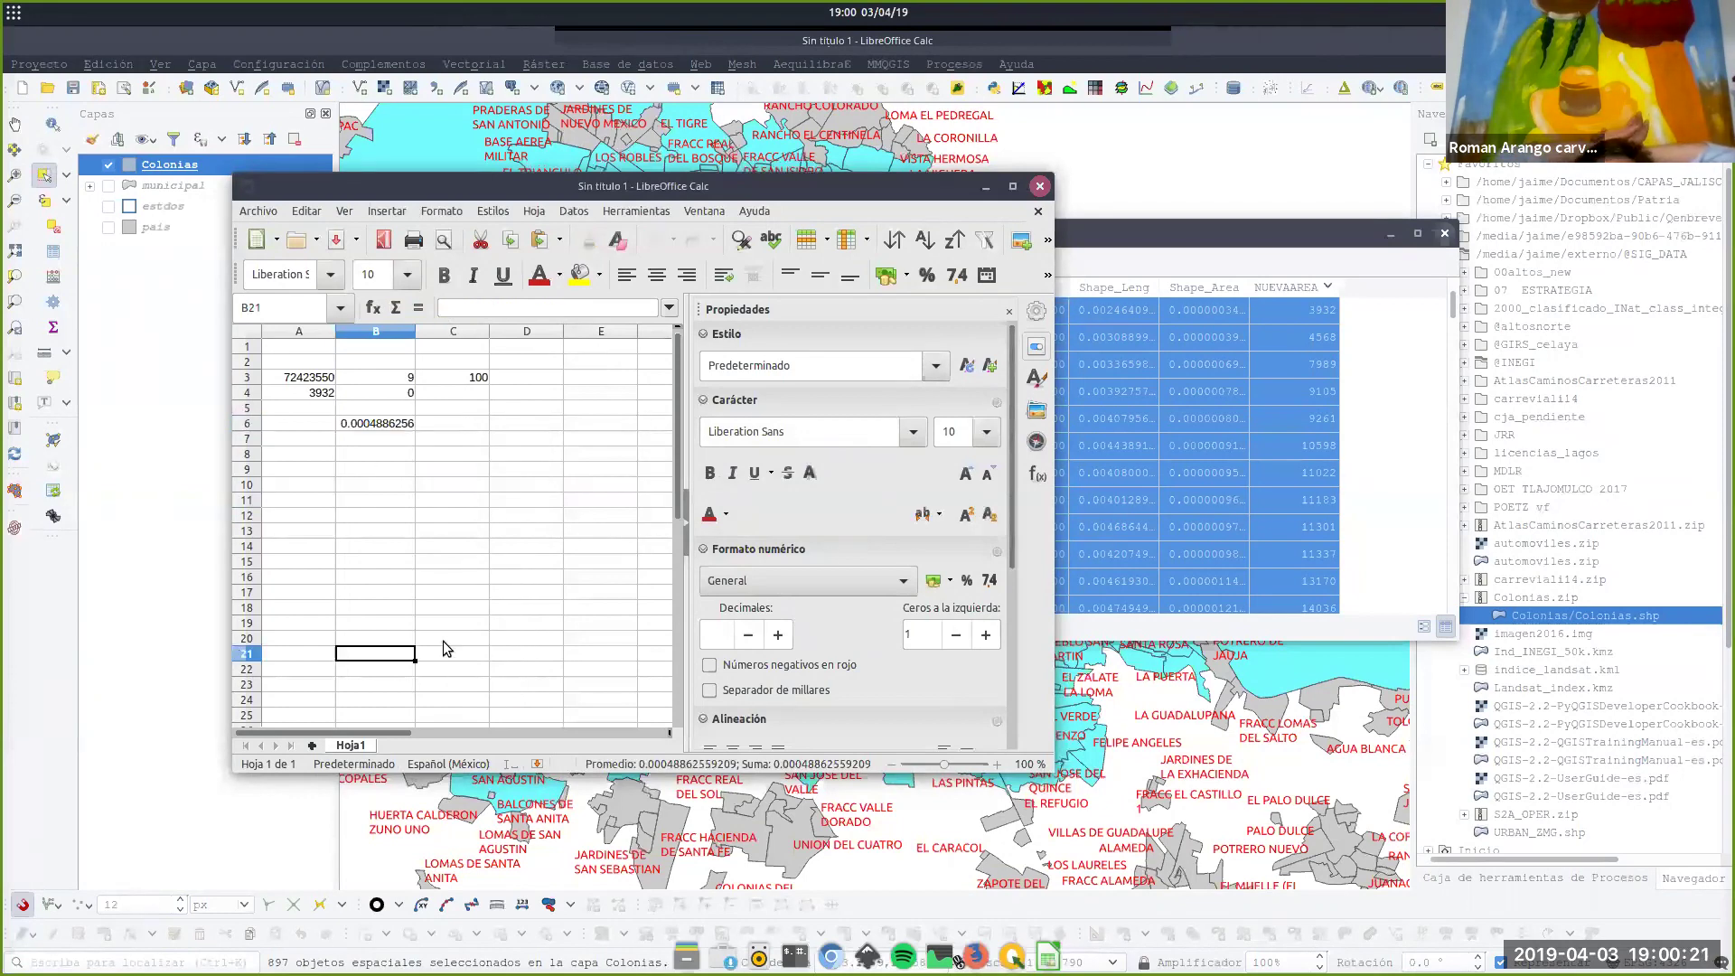
Deselect all features in the Colonias attribute table and close the table.
left_click(1211, 266)
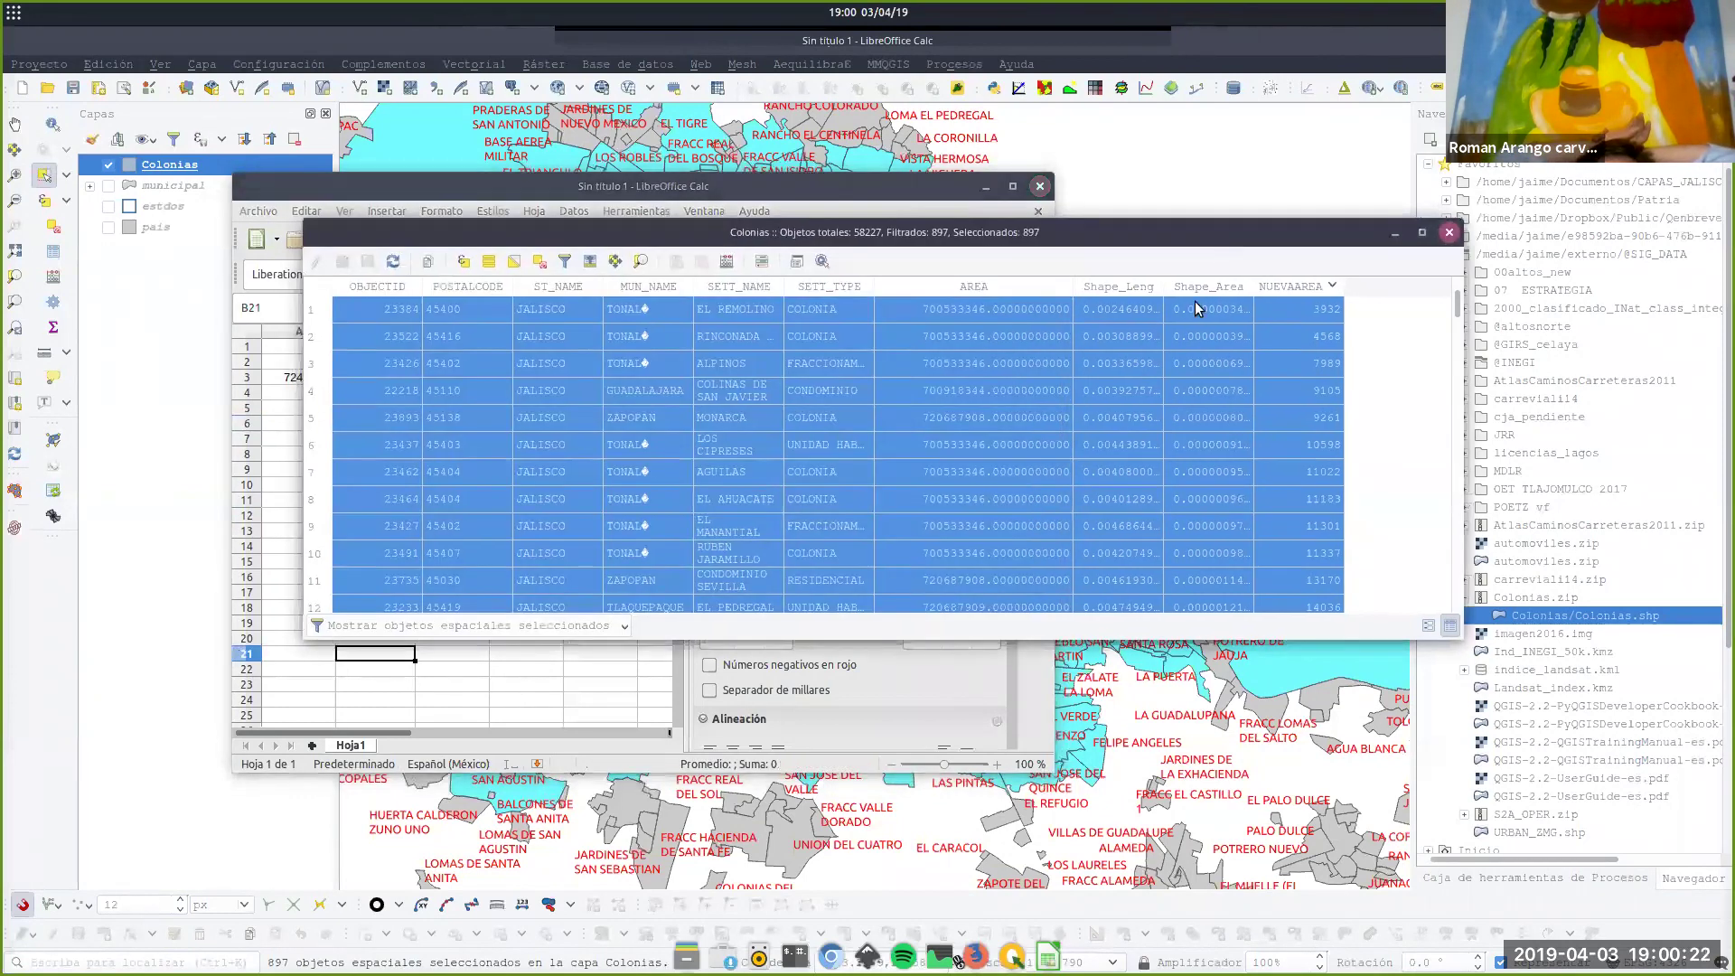
left_click(540, 261)
left_click(1443, 237)
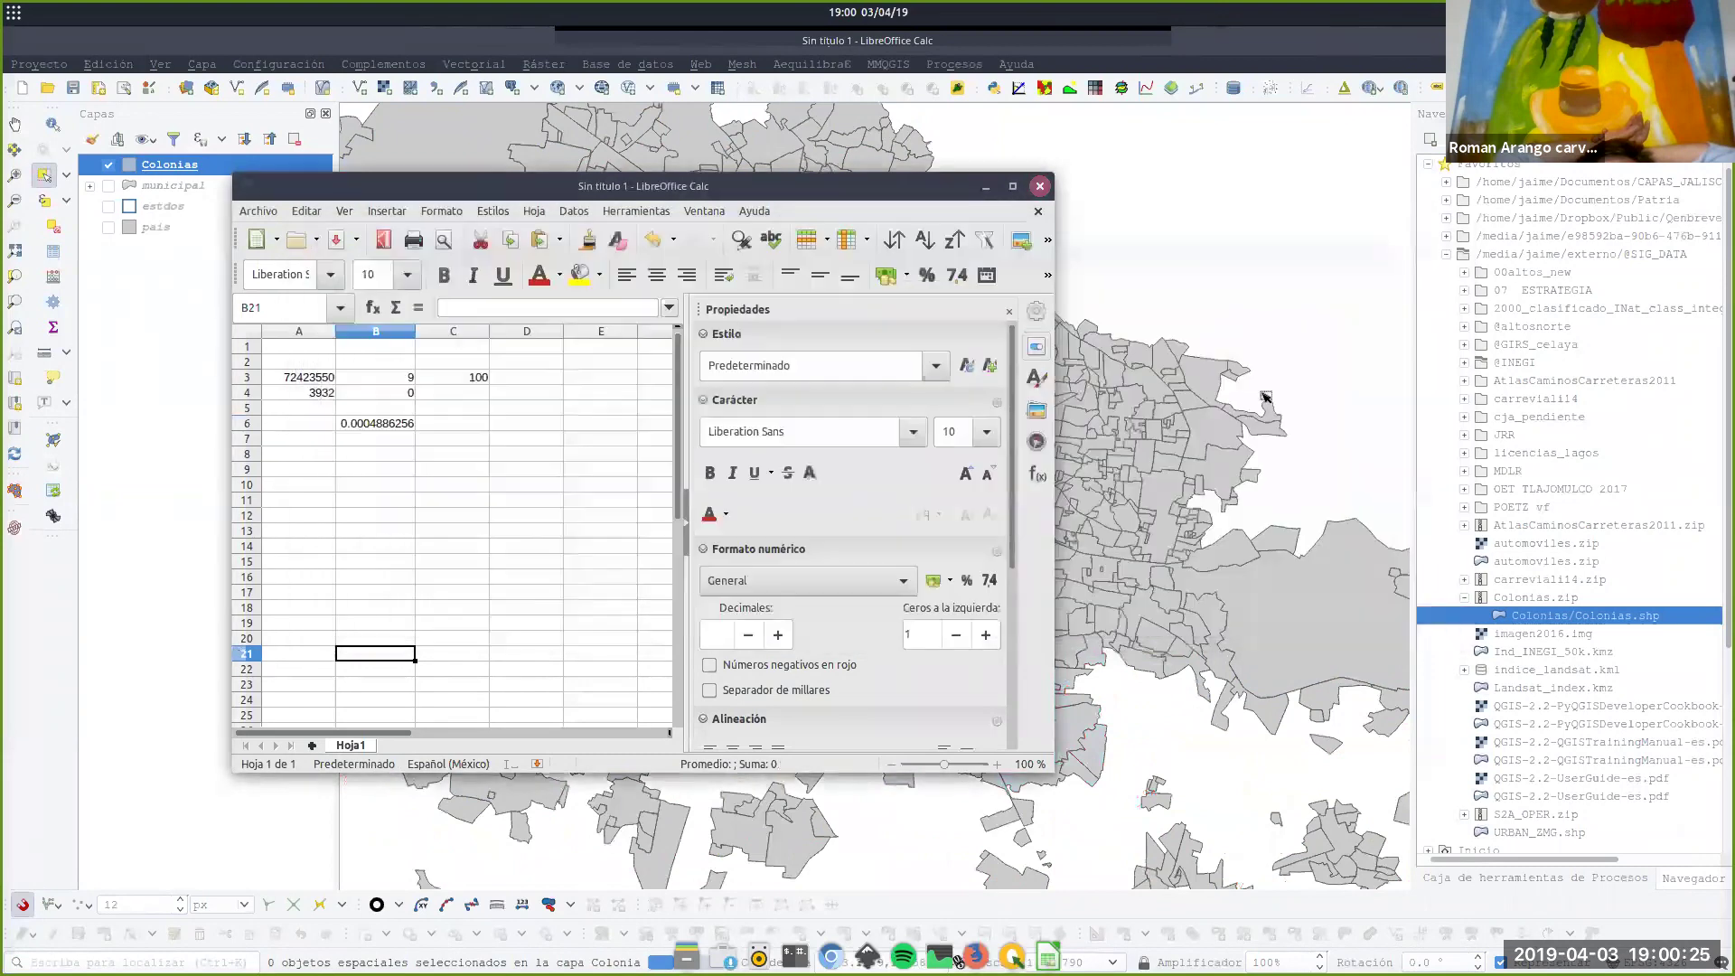
Override the Colonias label size with the area-based expression ($AREA * 0.000488).
left_click(163, 171)
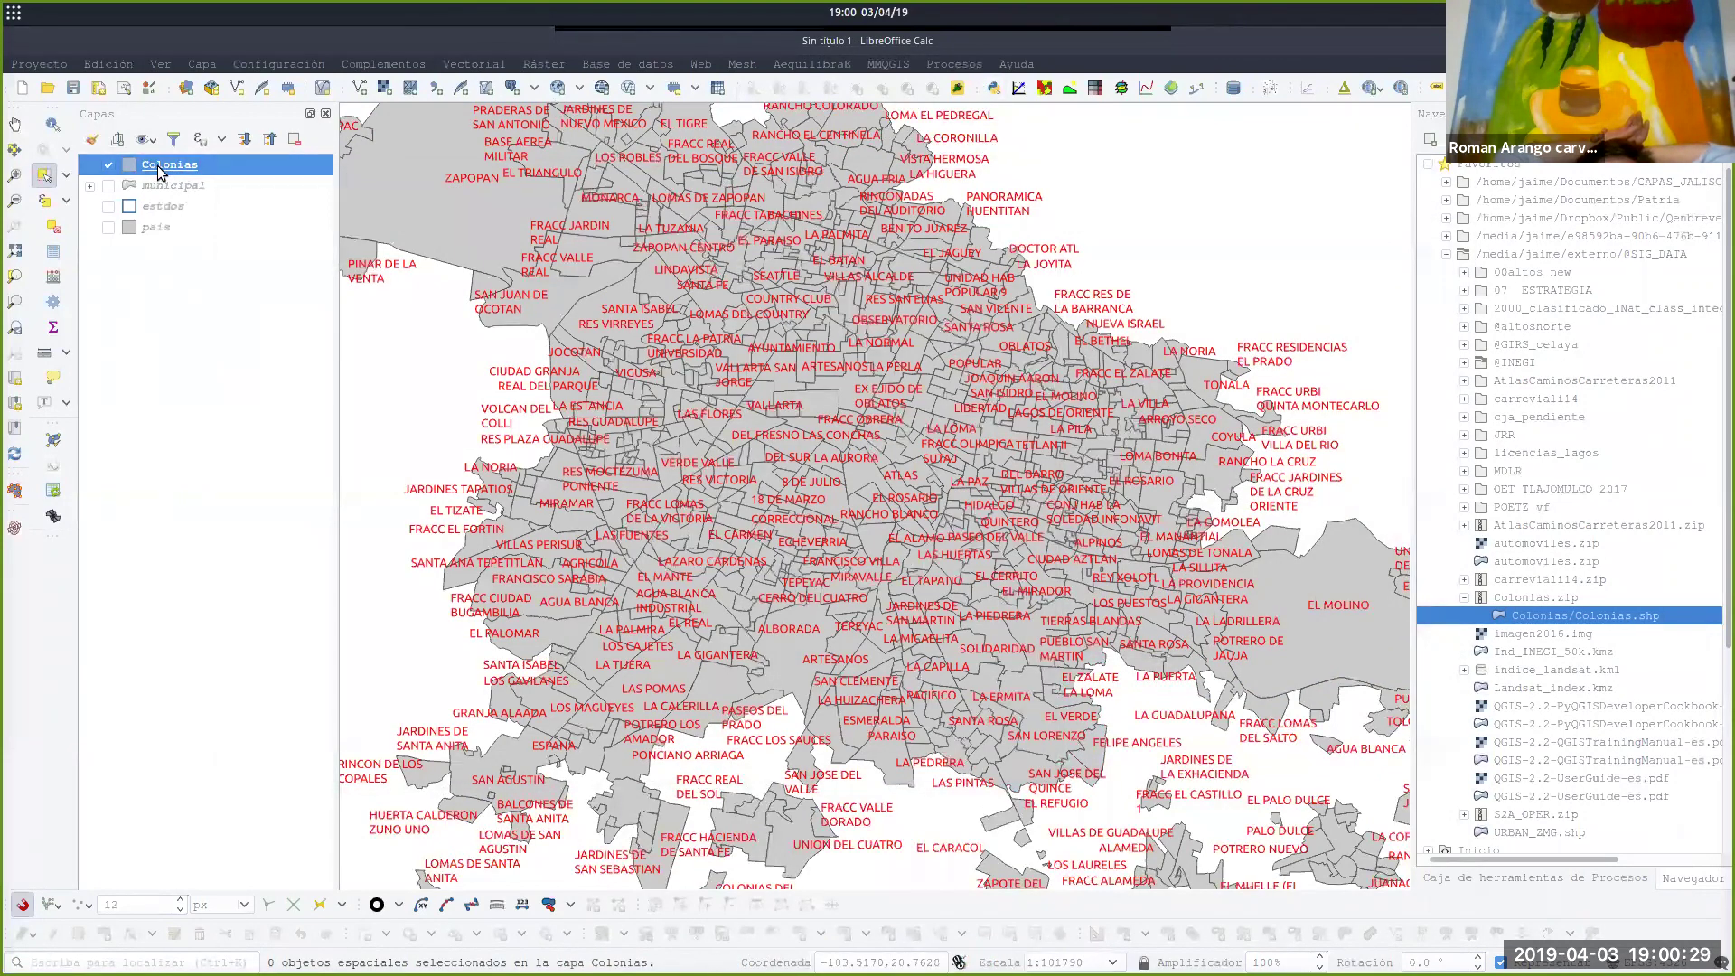
double_click(162, 169)
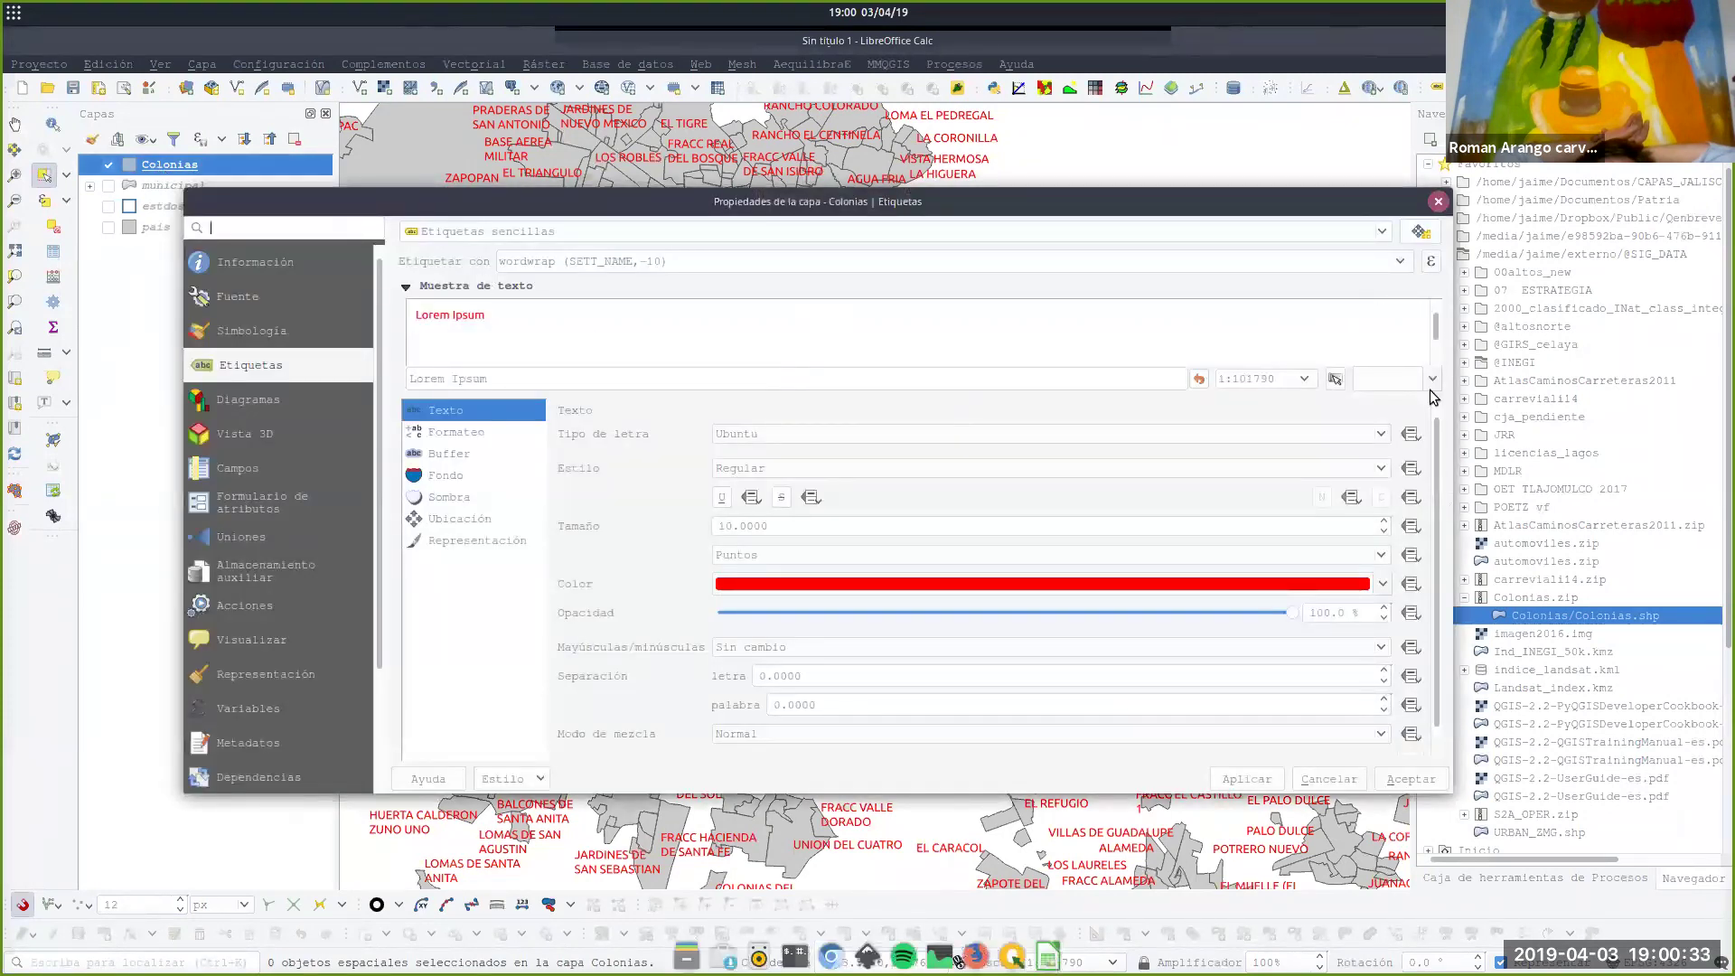
left_click(1412, 525)
left_click(1447, 734)
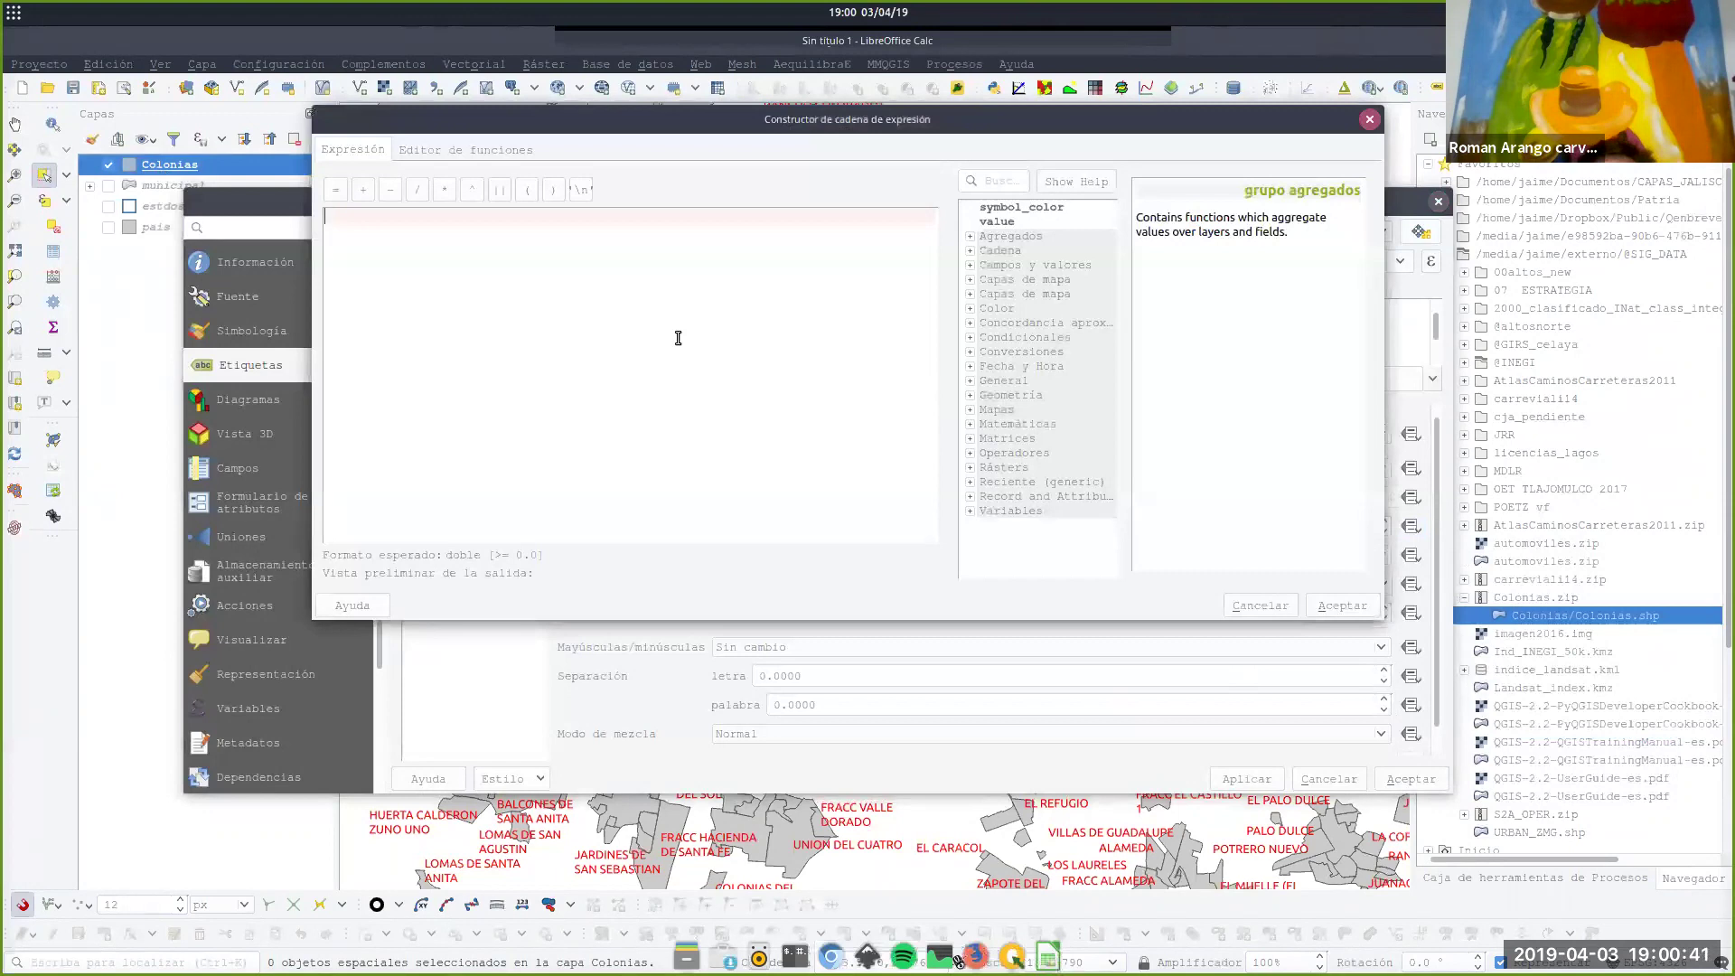
type("$AREA * 0.000488")
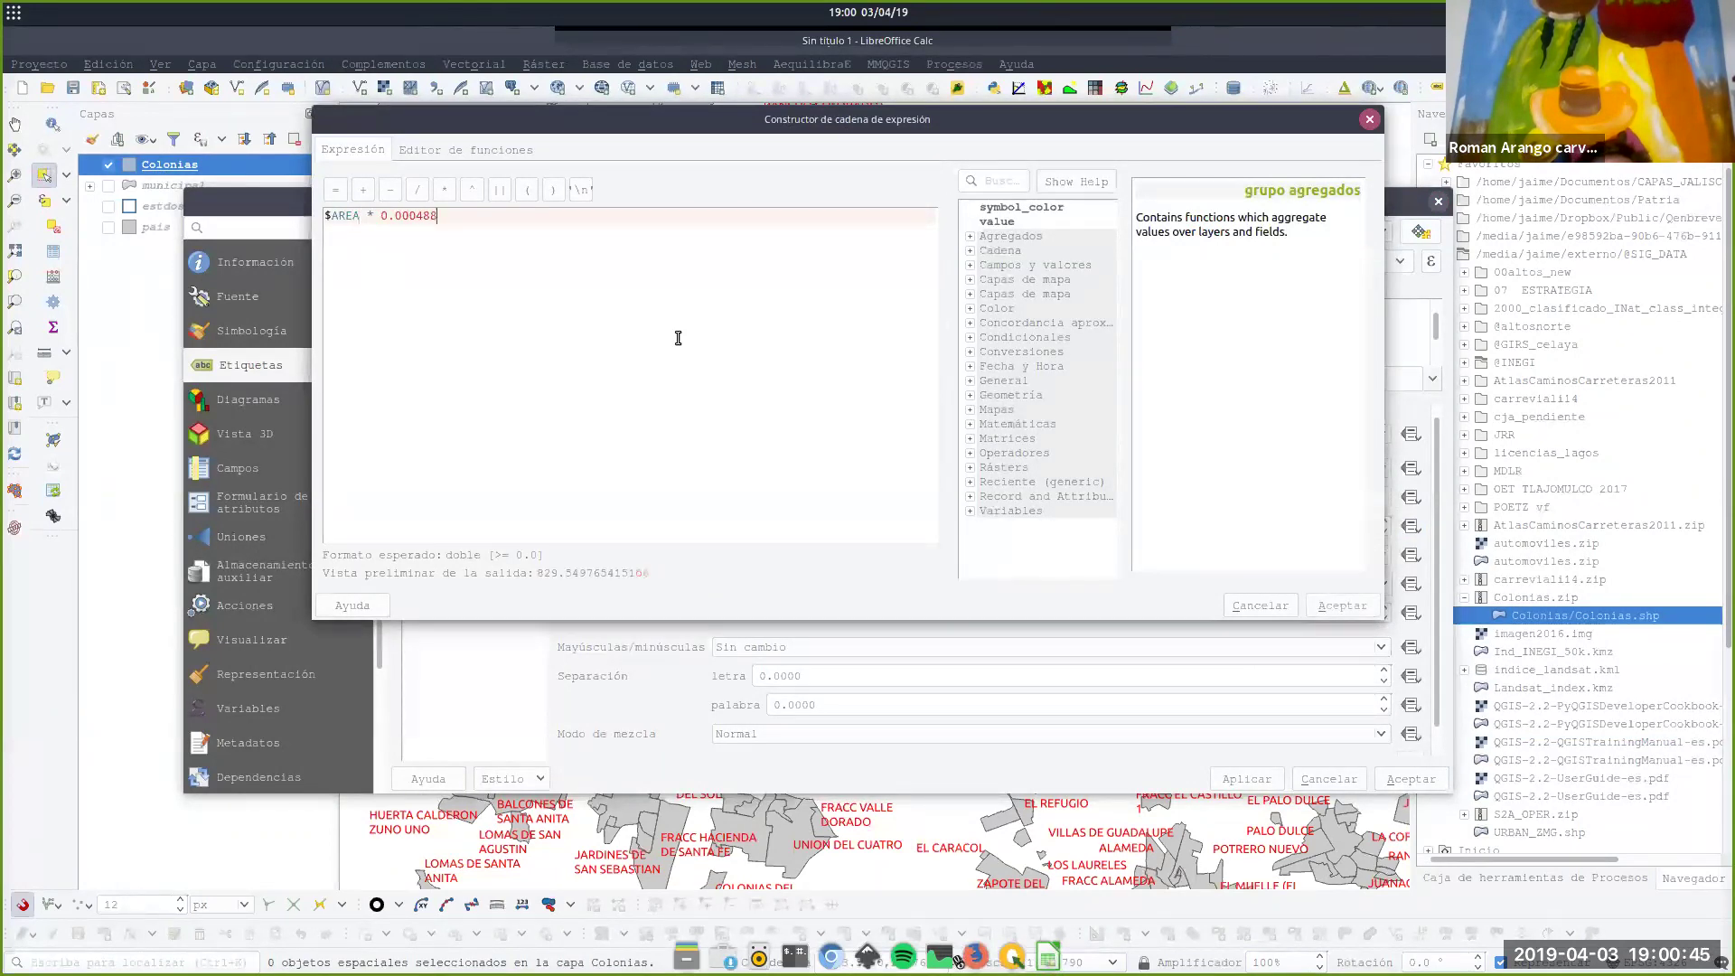
type(")")
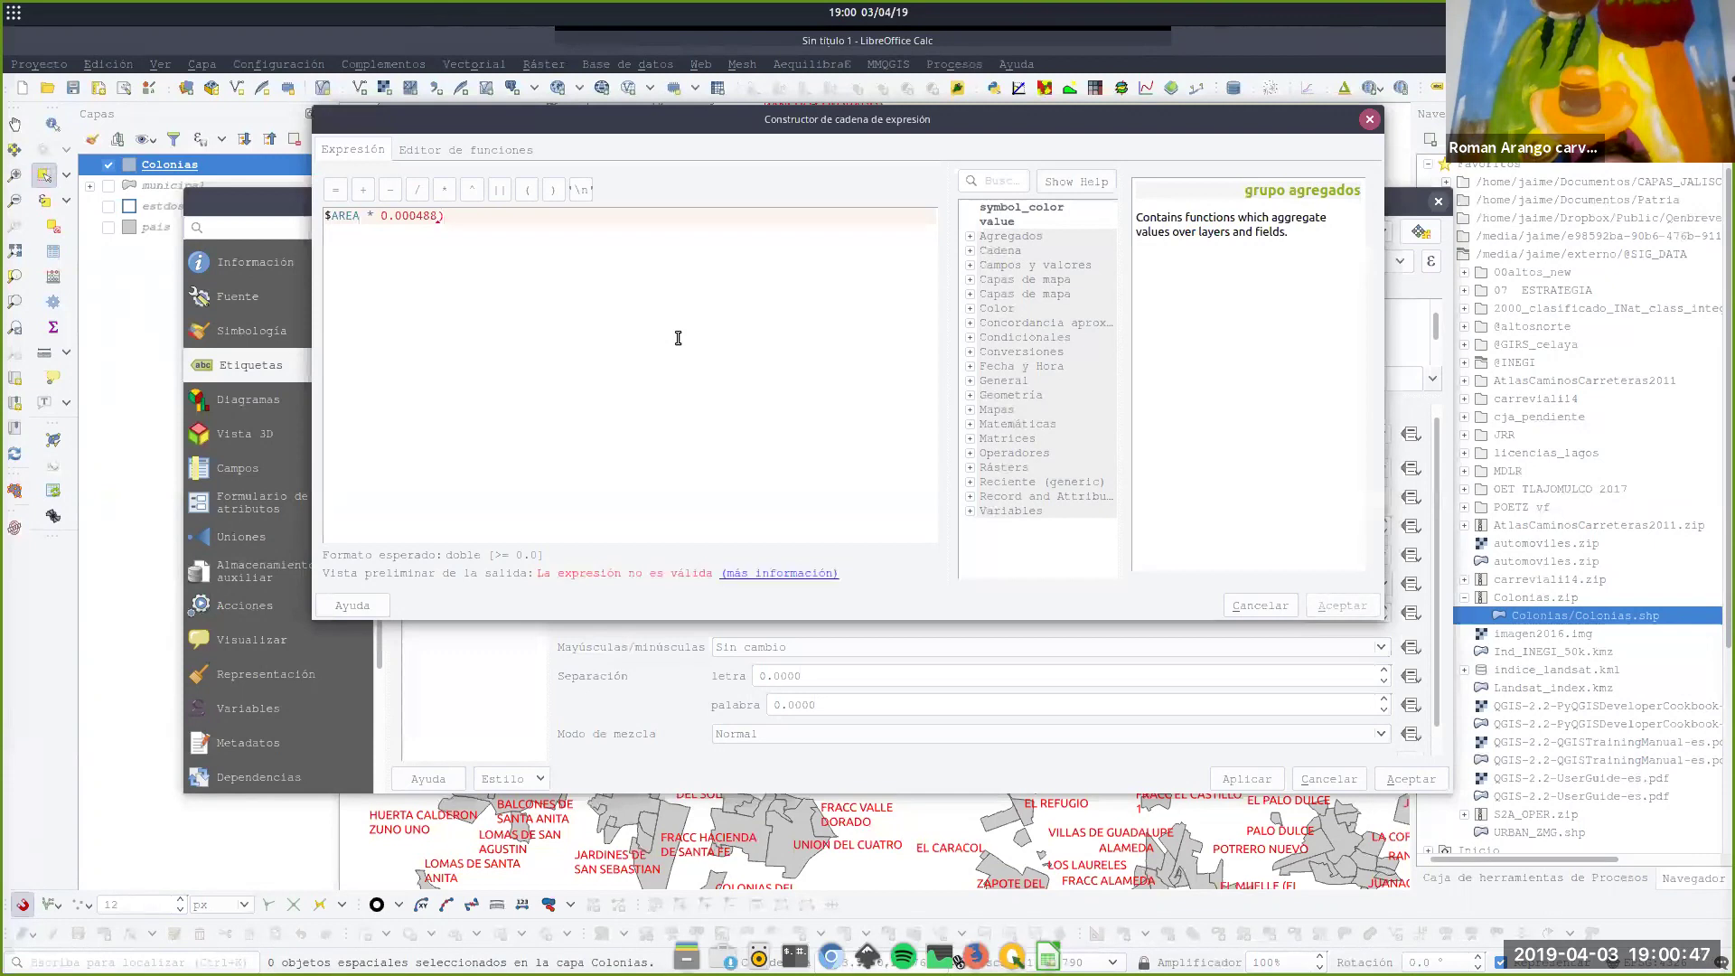
key("Home")
type("(")
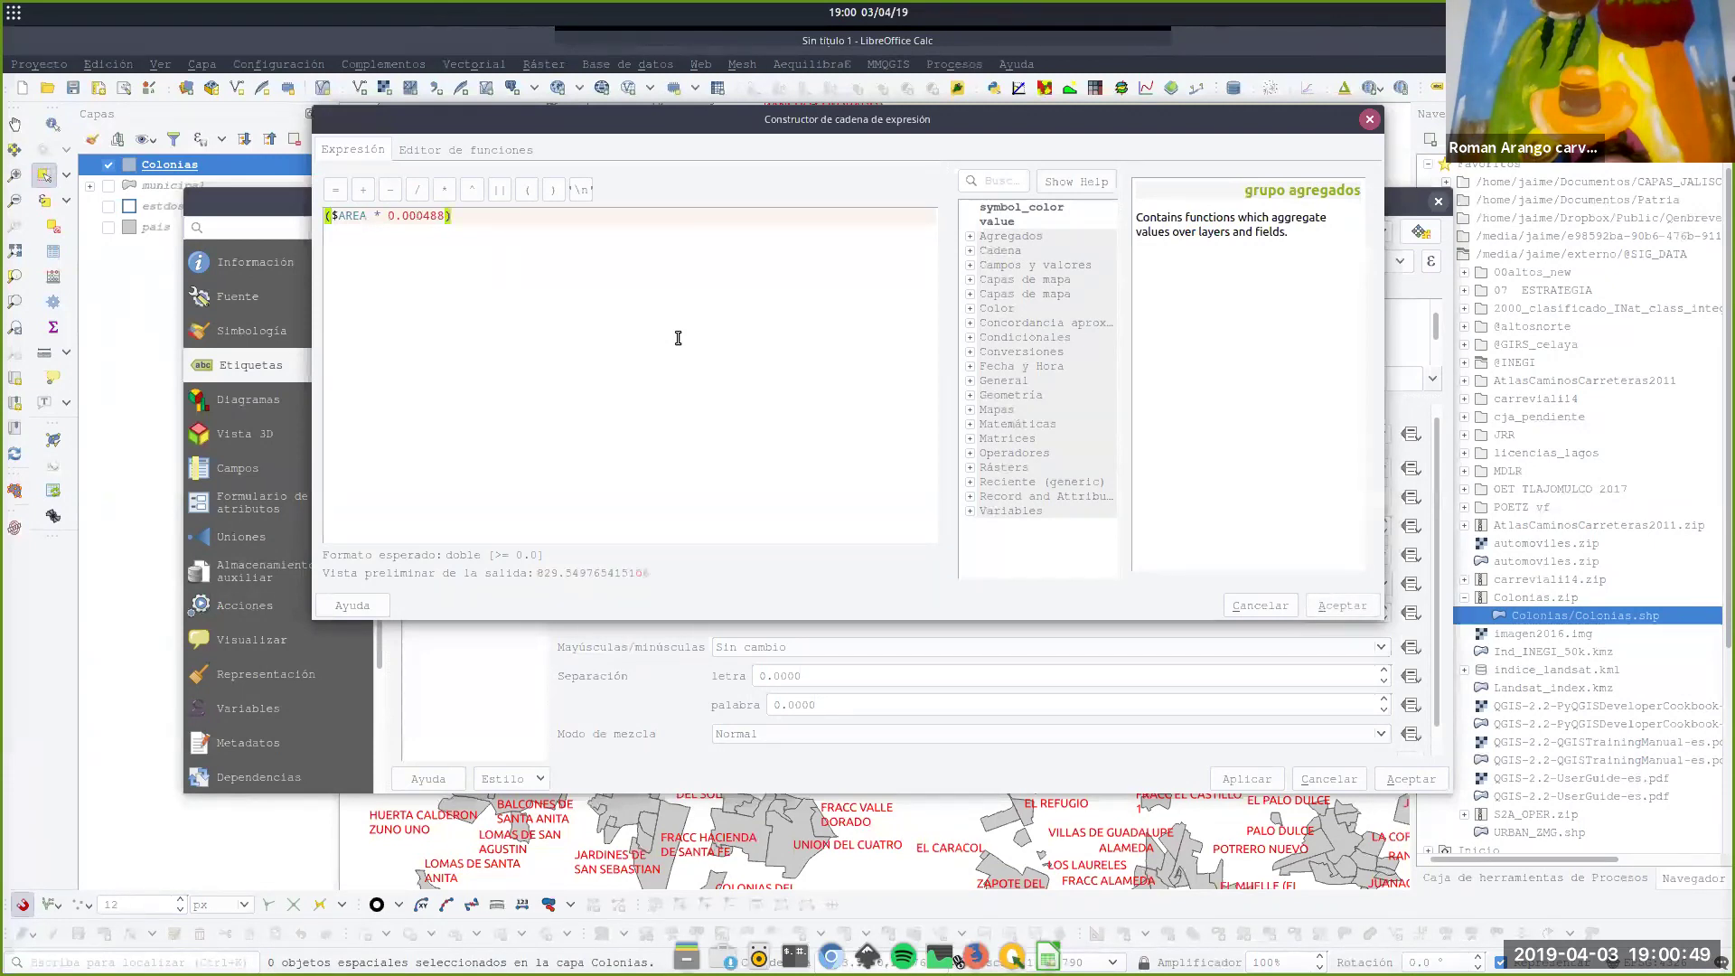
Add 5 to the label size expression, reduce its factor to 0.00000488, and apply it to the Colonias labels.
key("End")
type("+5")
left_click(418, 215)
type("00")
left_click(1343, 604)
left_click(1245, 773)
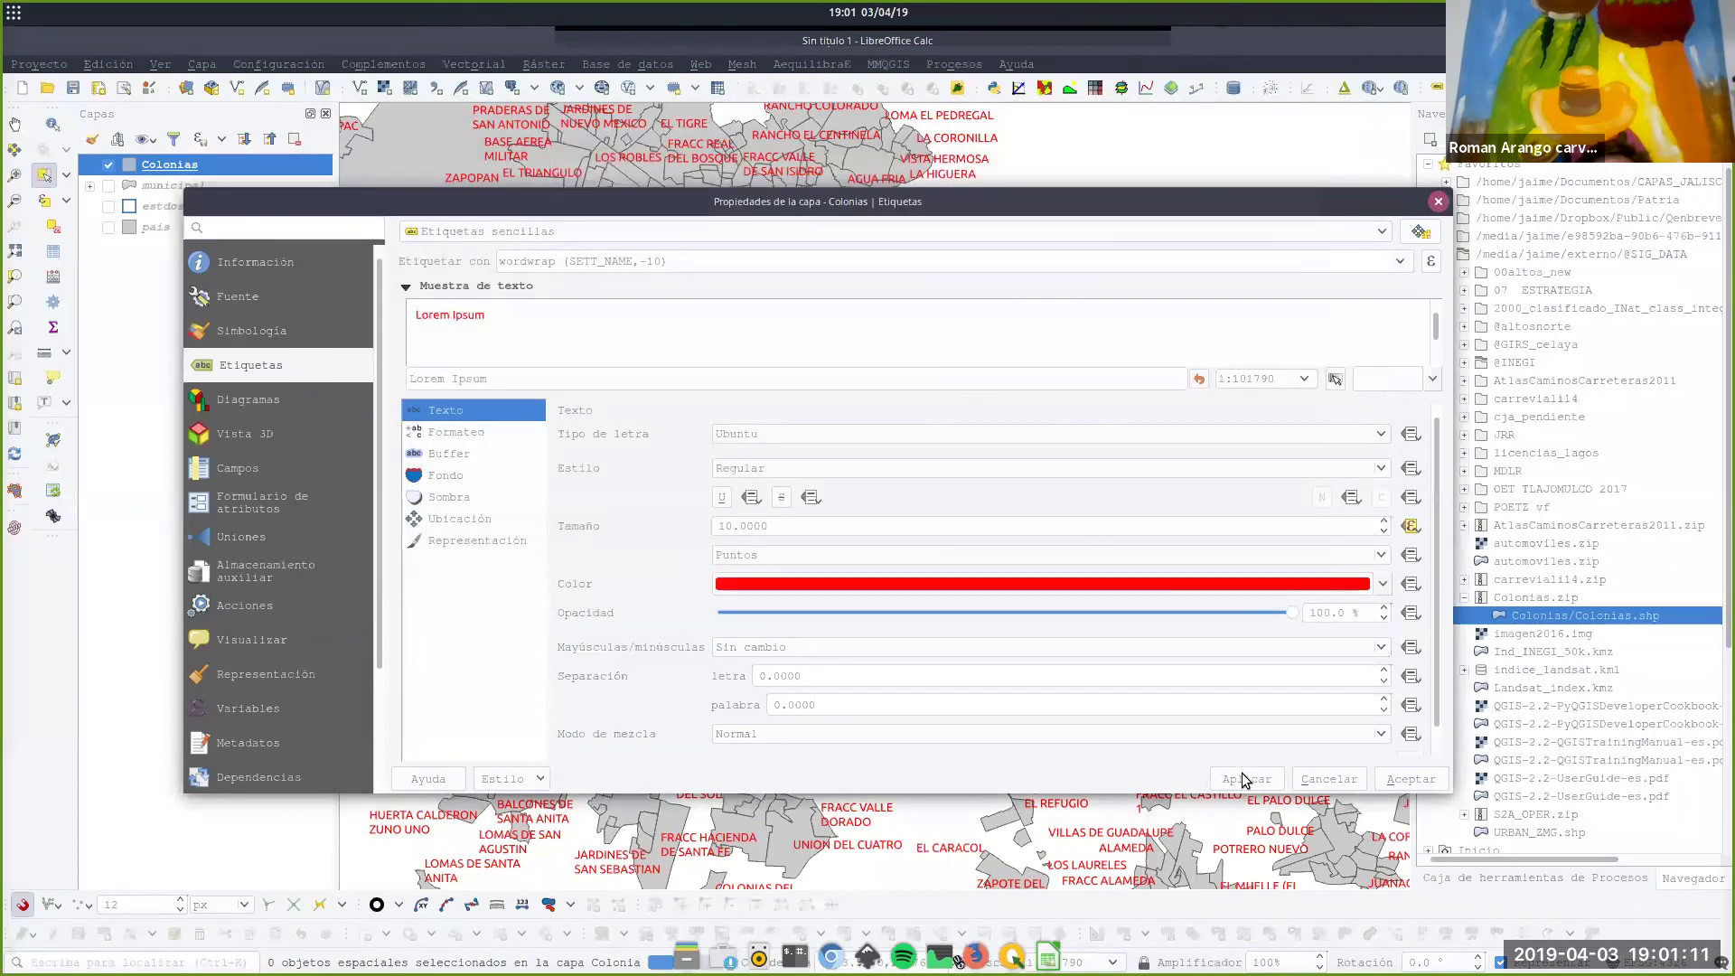
left_click(1412, 780)
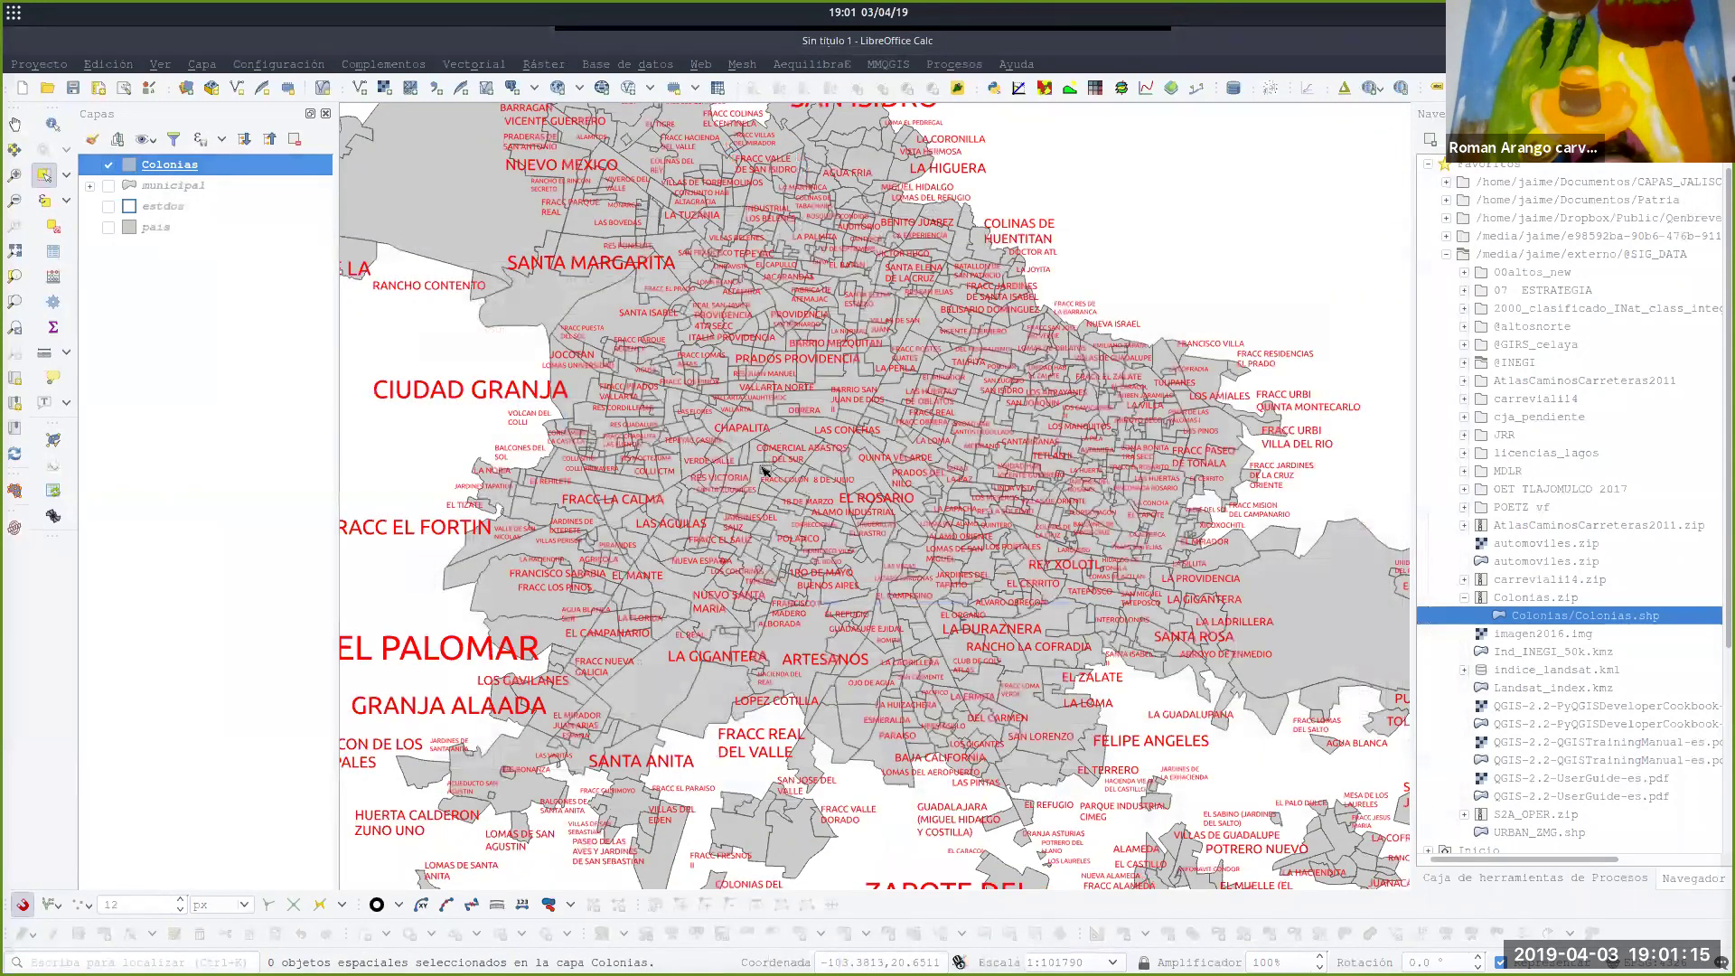
Examine how the Colonias label sizes follow polygon area around Jardines del Bosque and the neighbouring colonias.
scroll(795, 436, "up", 1)
scroll(841, 436, "up", 2)
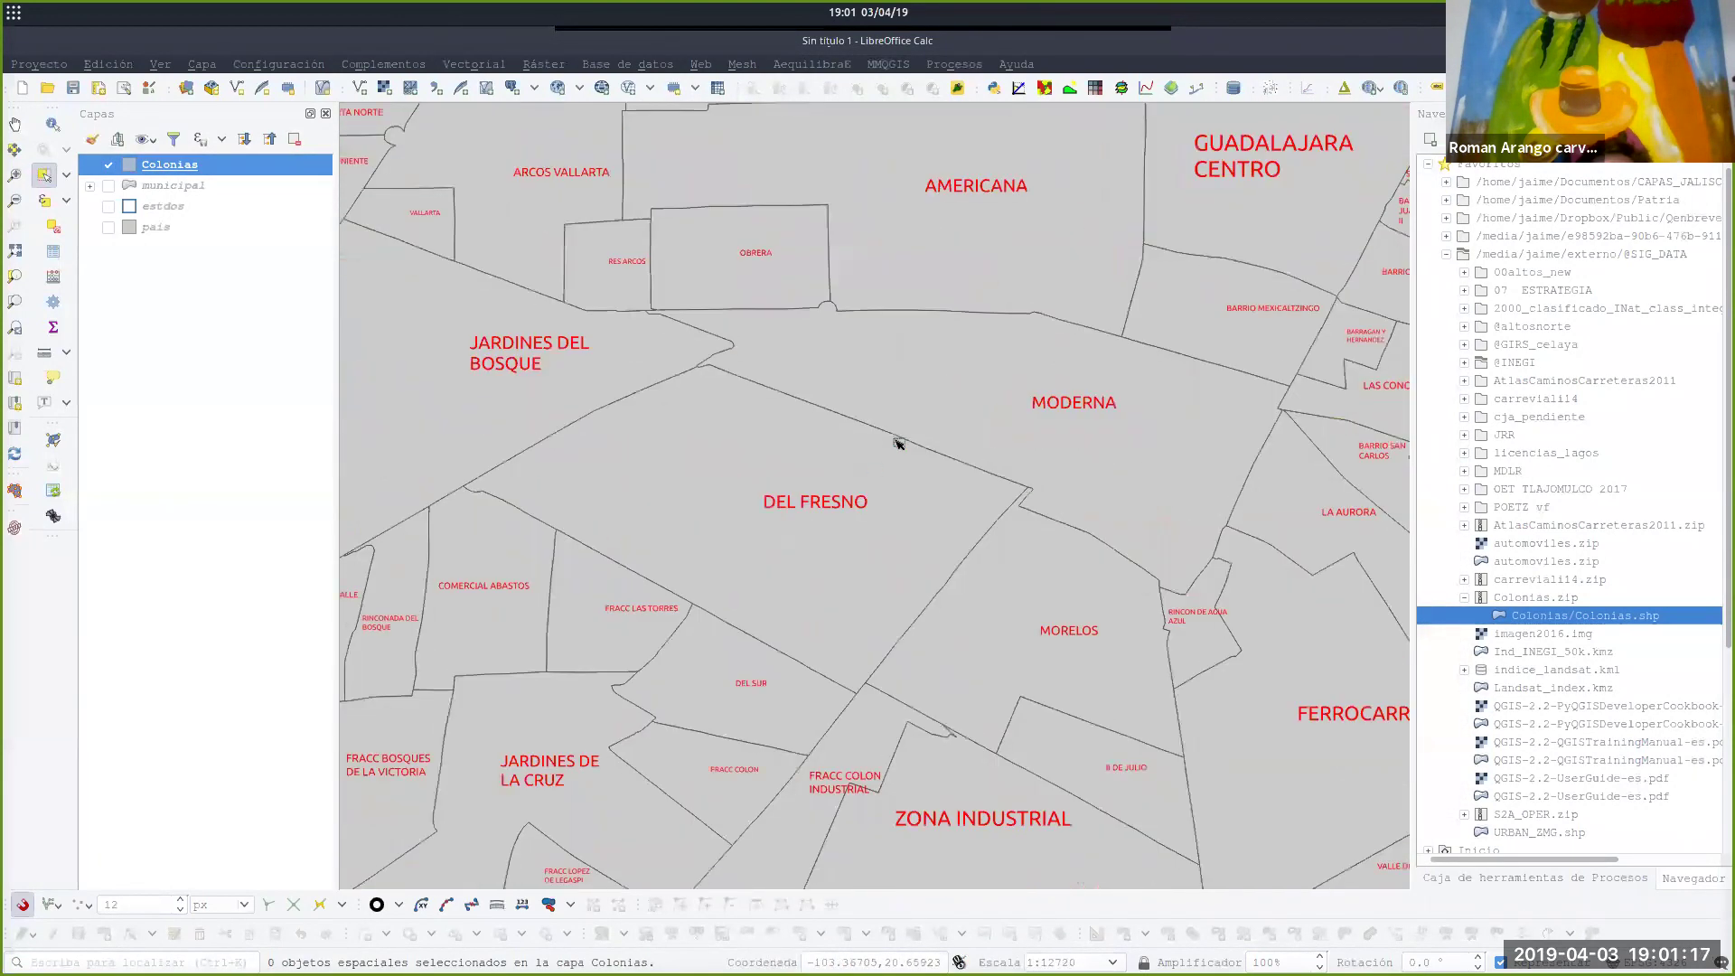
scroll(940, 430, "down", 1)
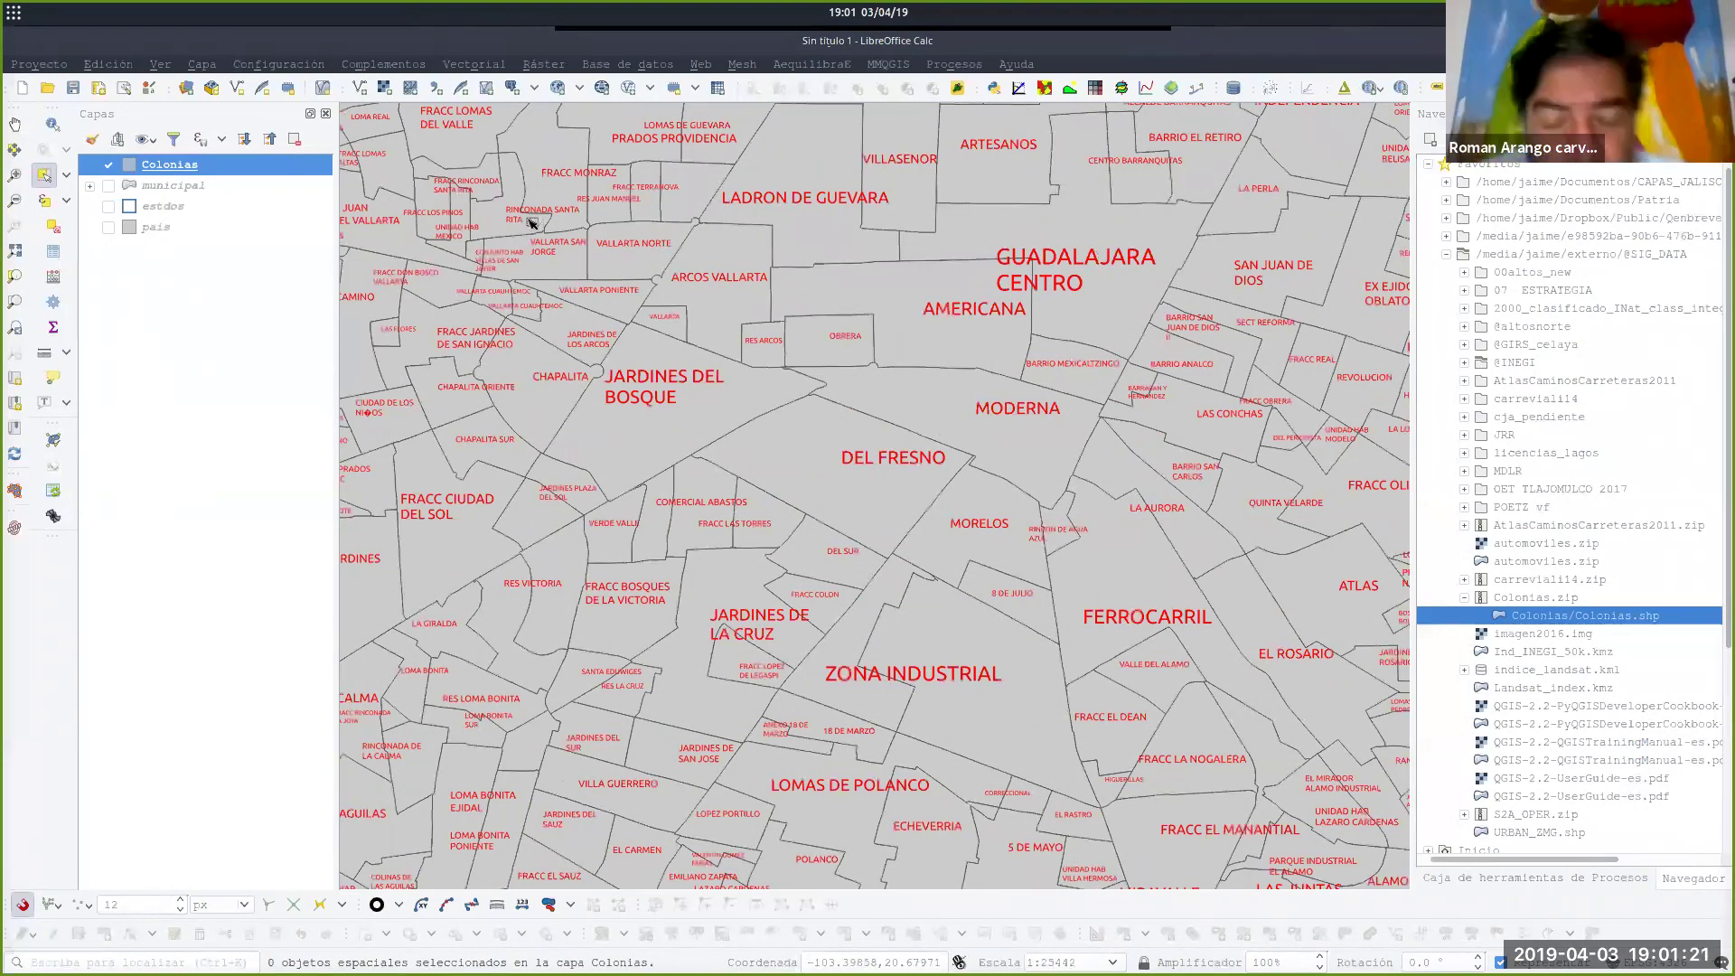
key("Left")
key("Left")
key("Up")
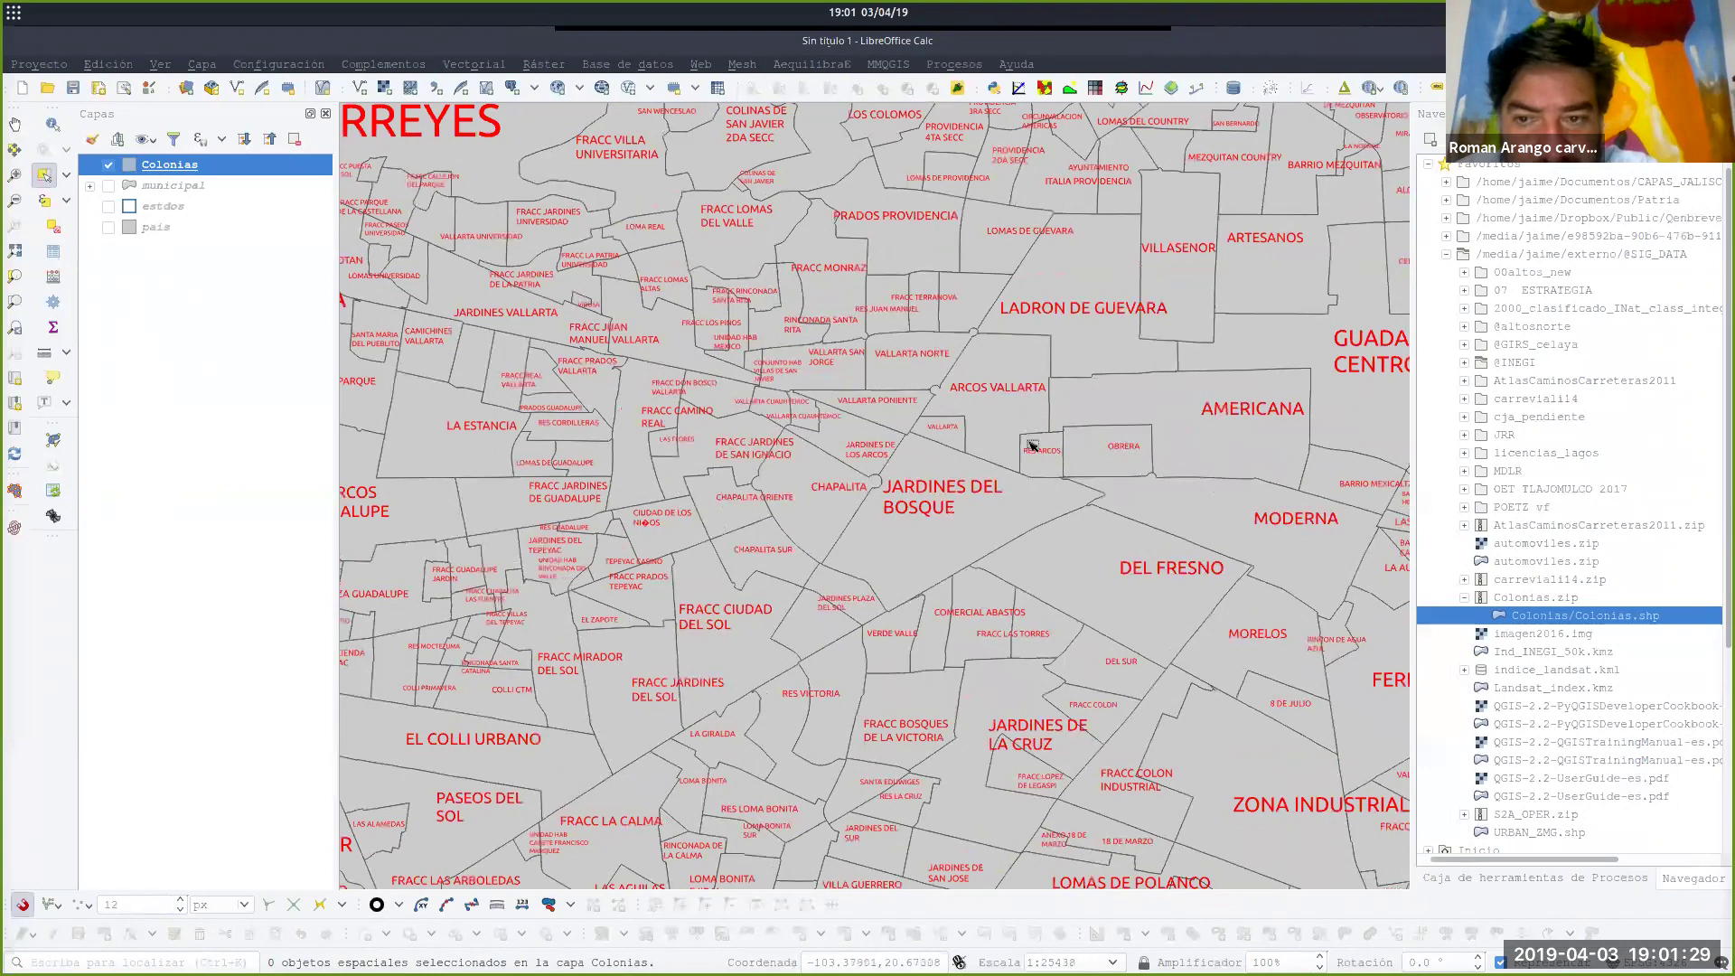
scroll(1076, 446, "up", 1)
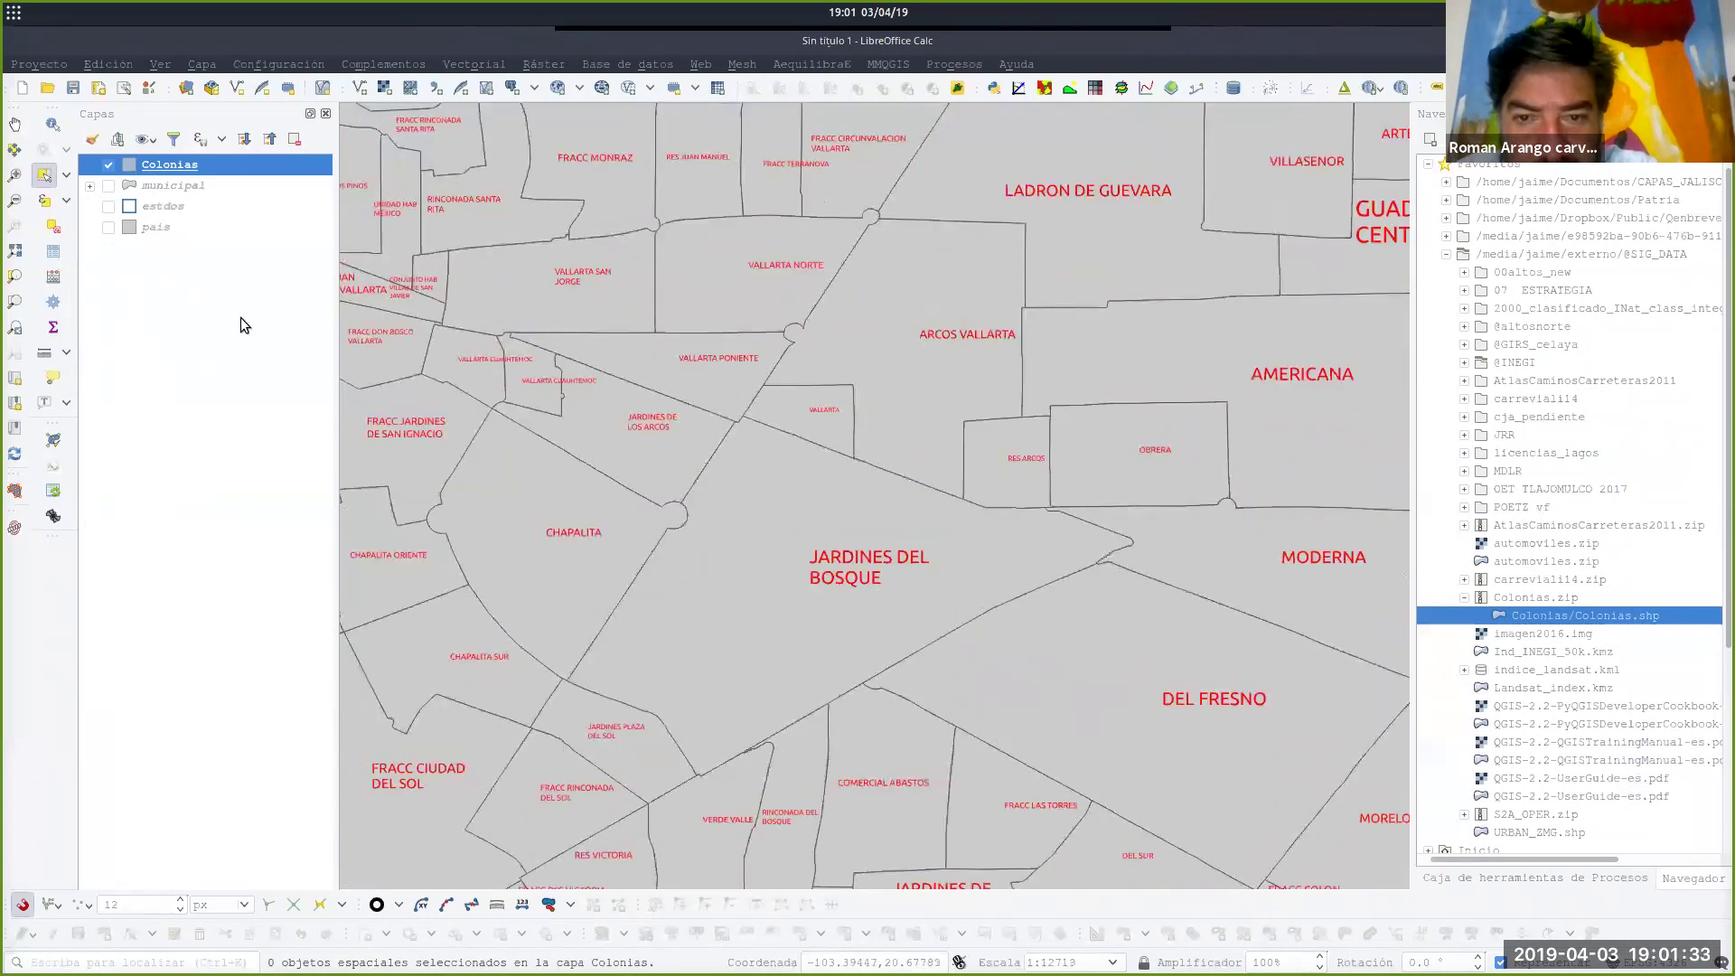
Review the factor and the added constant in the Colonias label size expression, and close the layer properties.
left_click(196, 305)
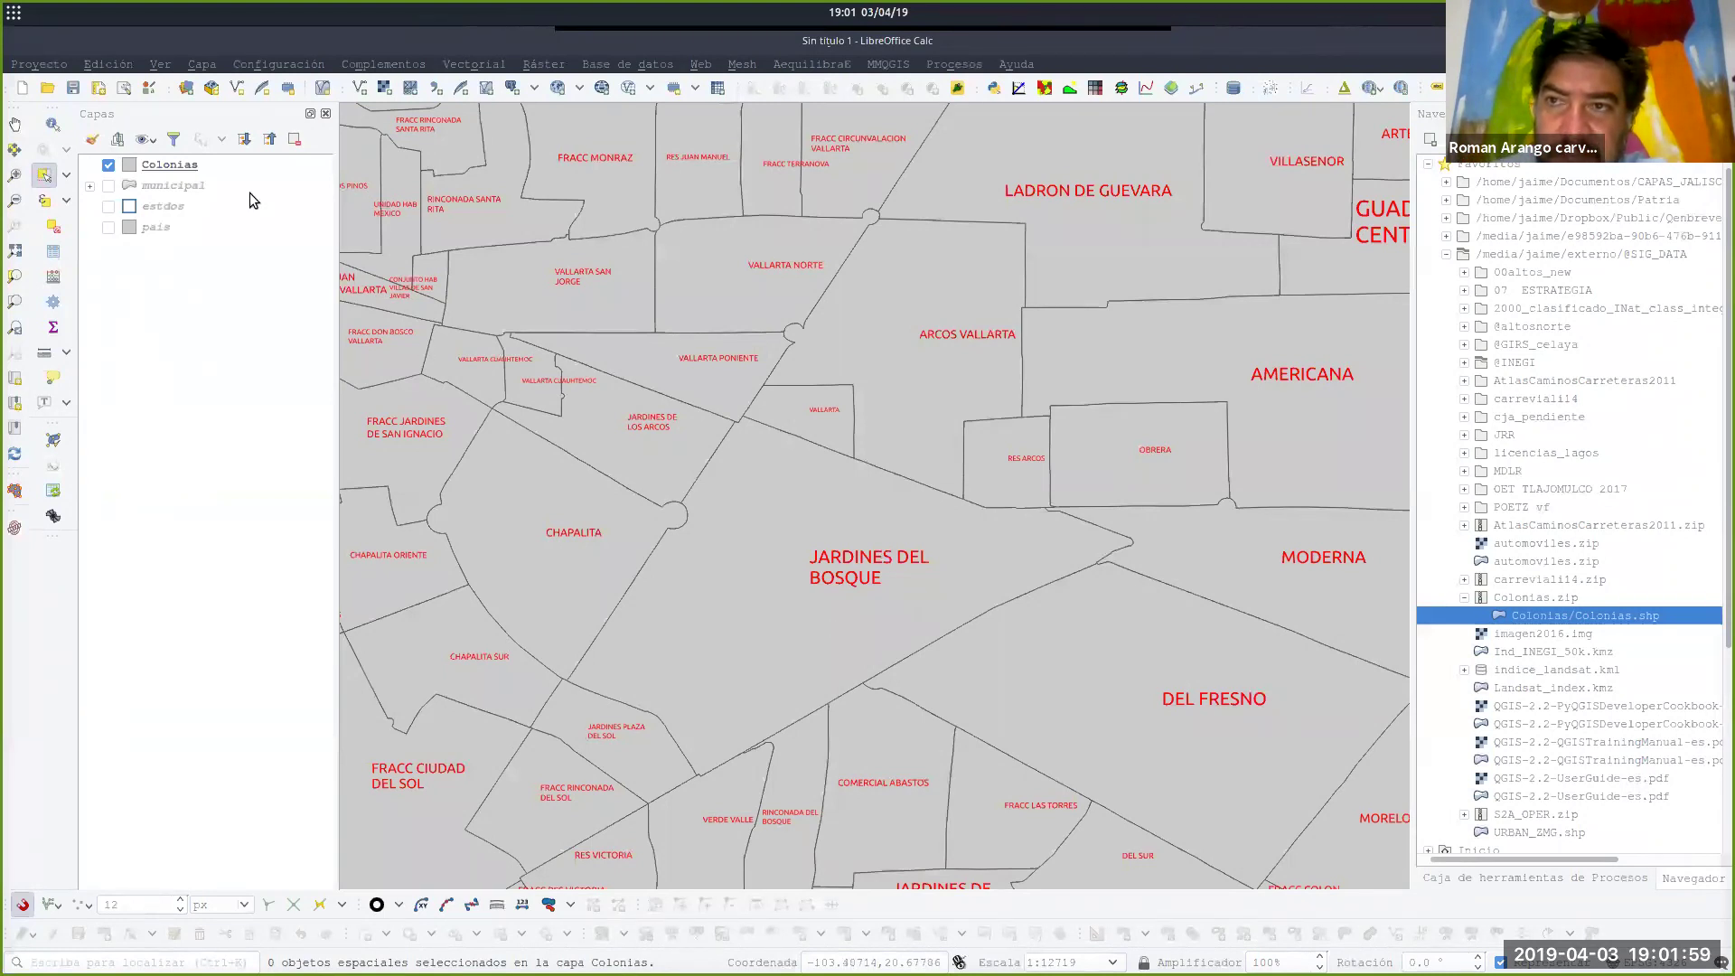
left_click(207, 170)
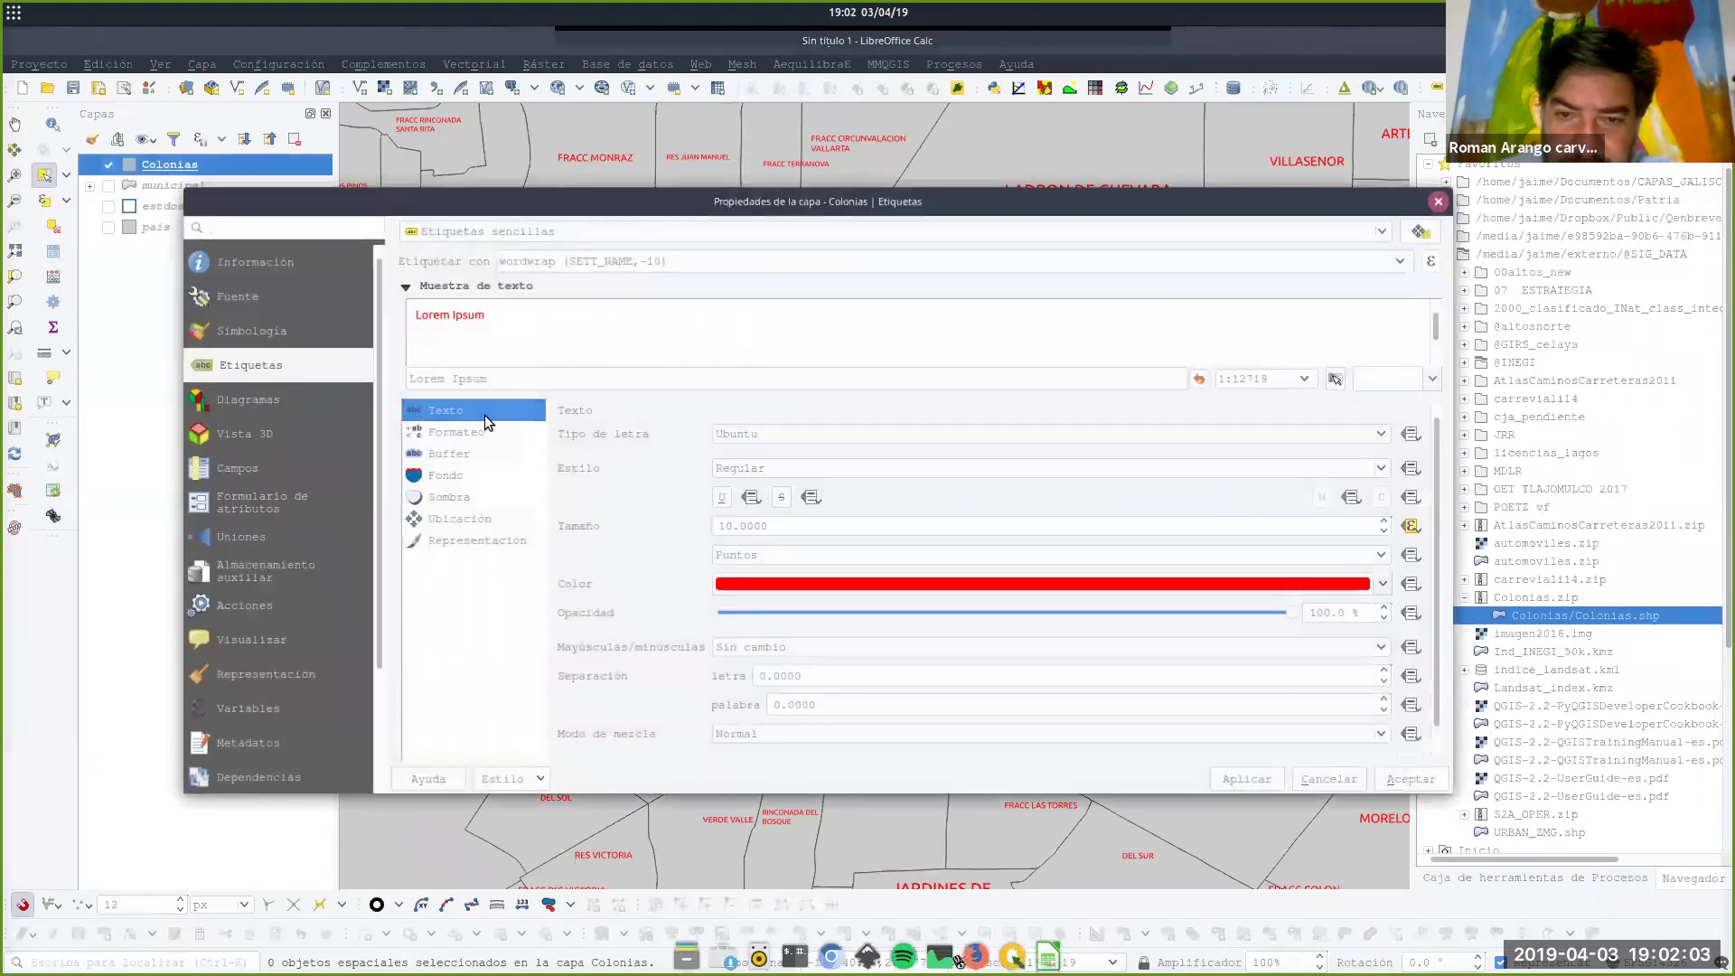
left_click(1411, 526)
left_click(1419, 782)
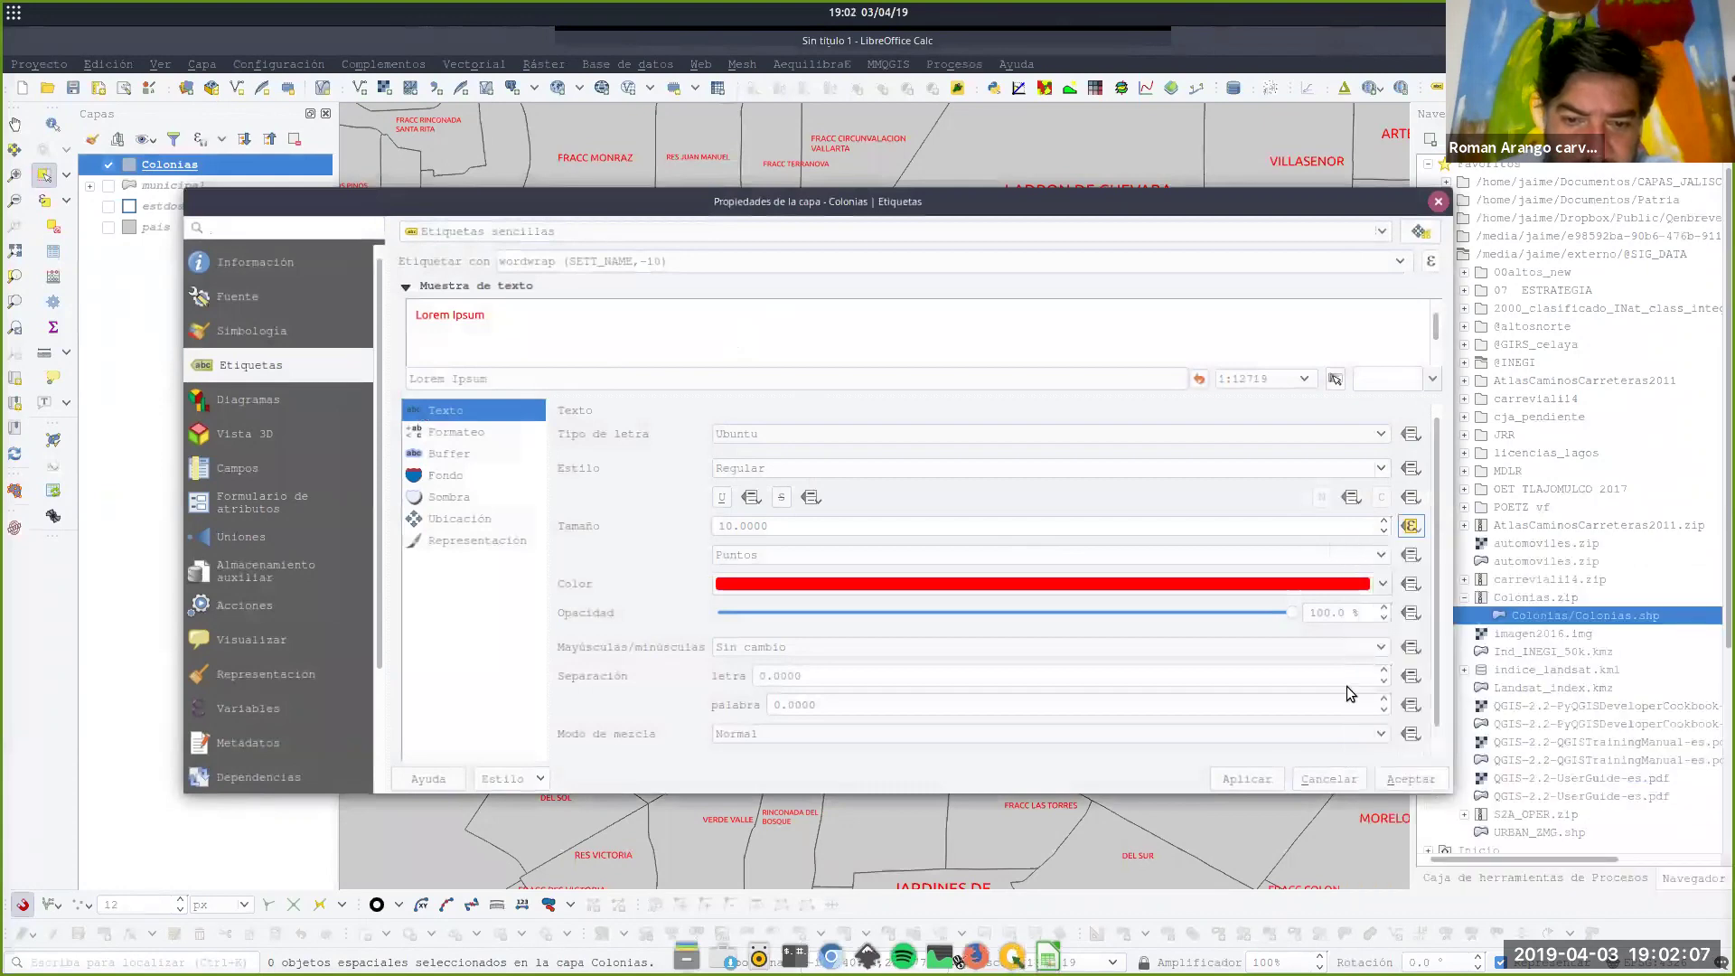
left_click_drag(401, 214, 472, 218)
left_click(473, 218)
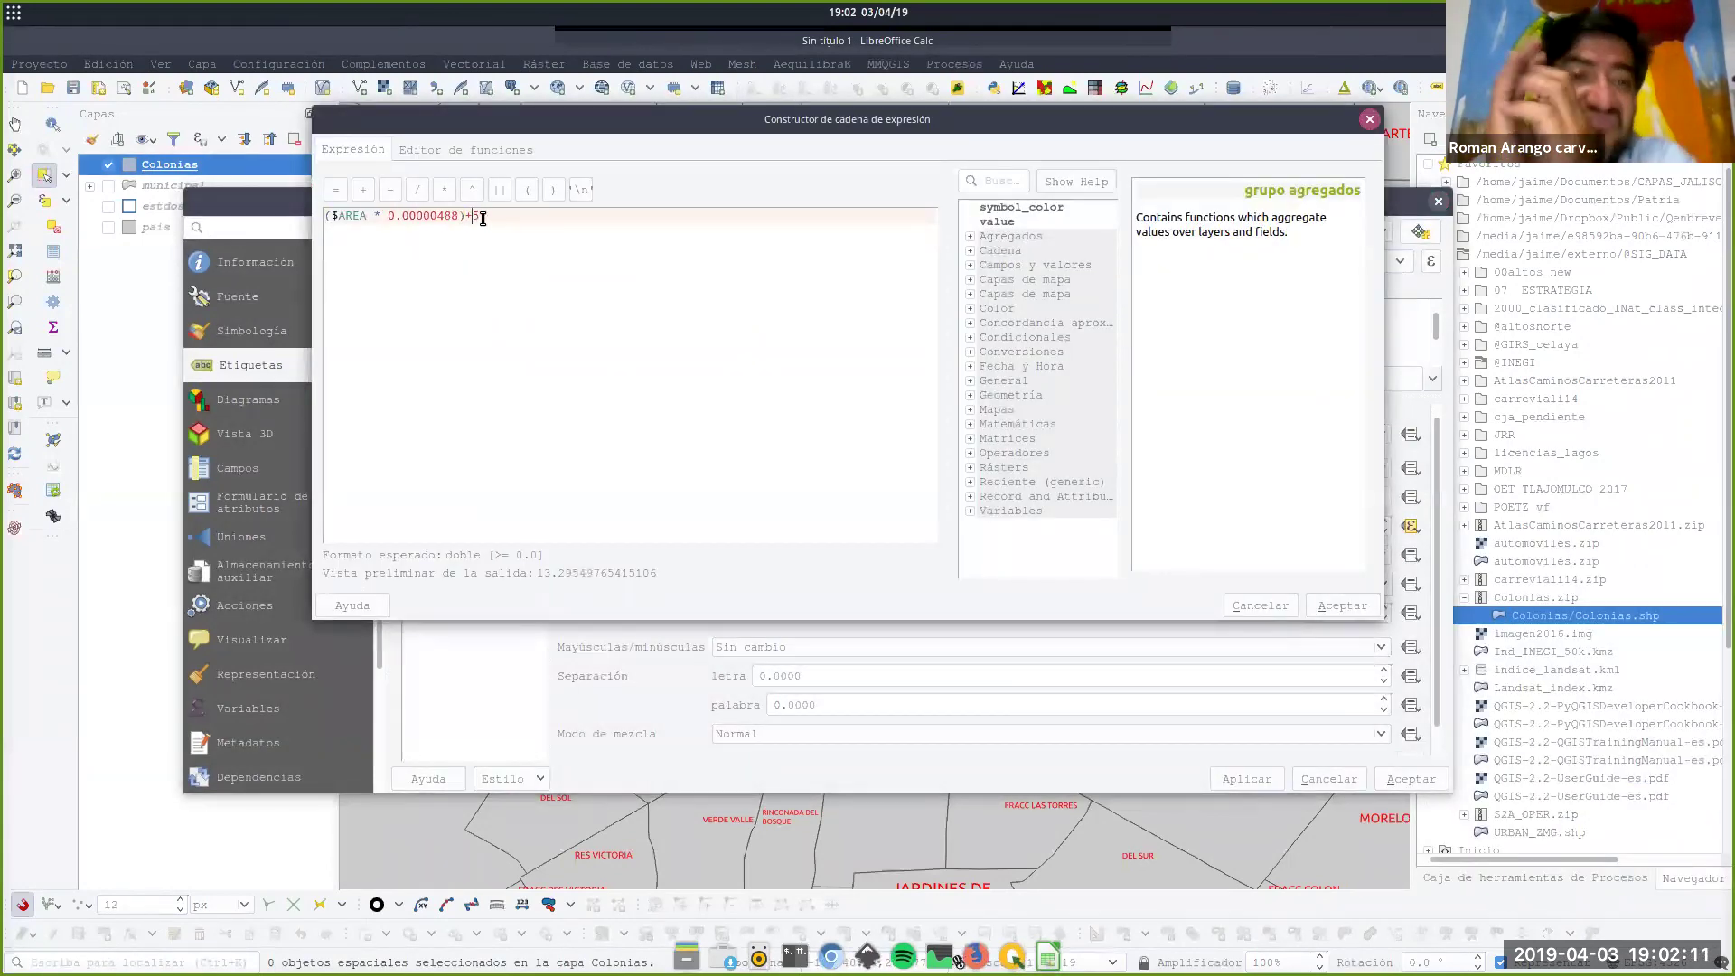
left_click(1325, 615)
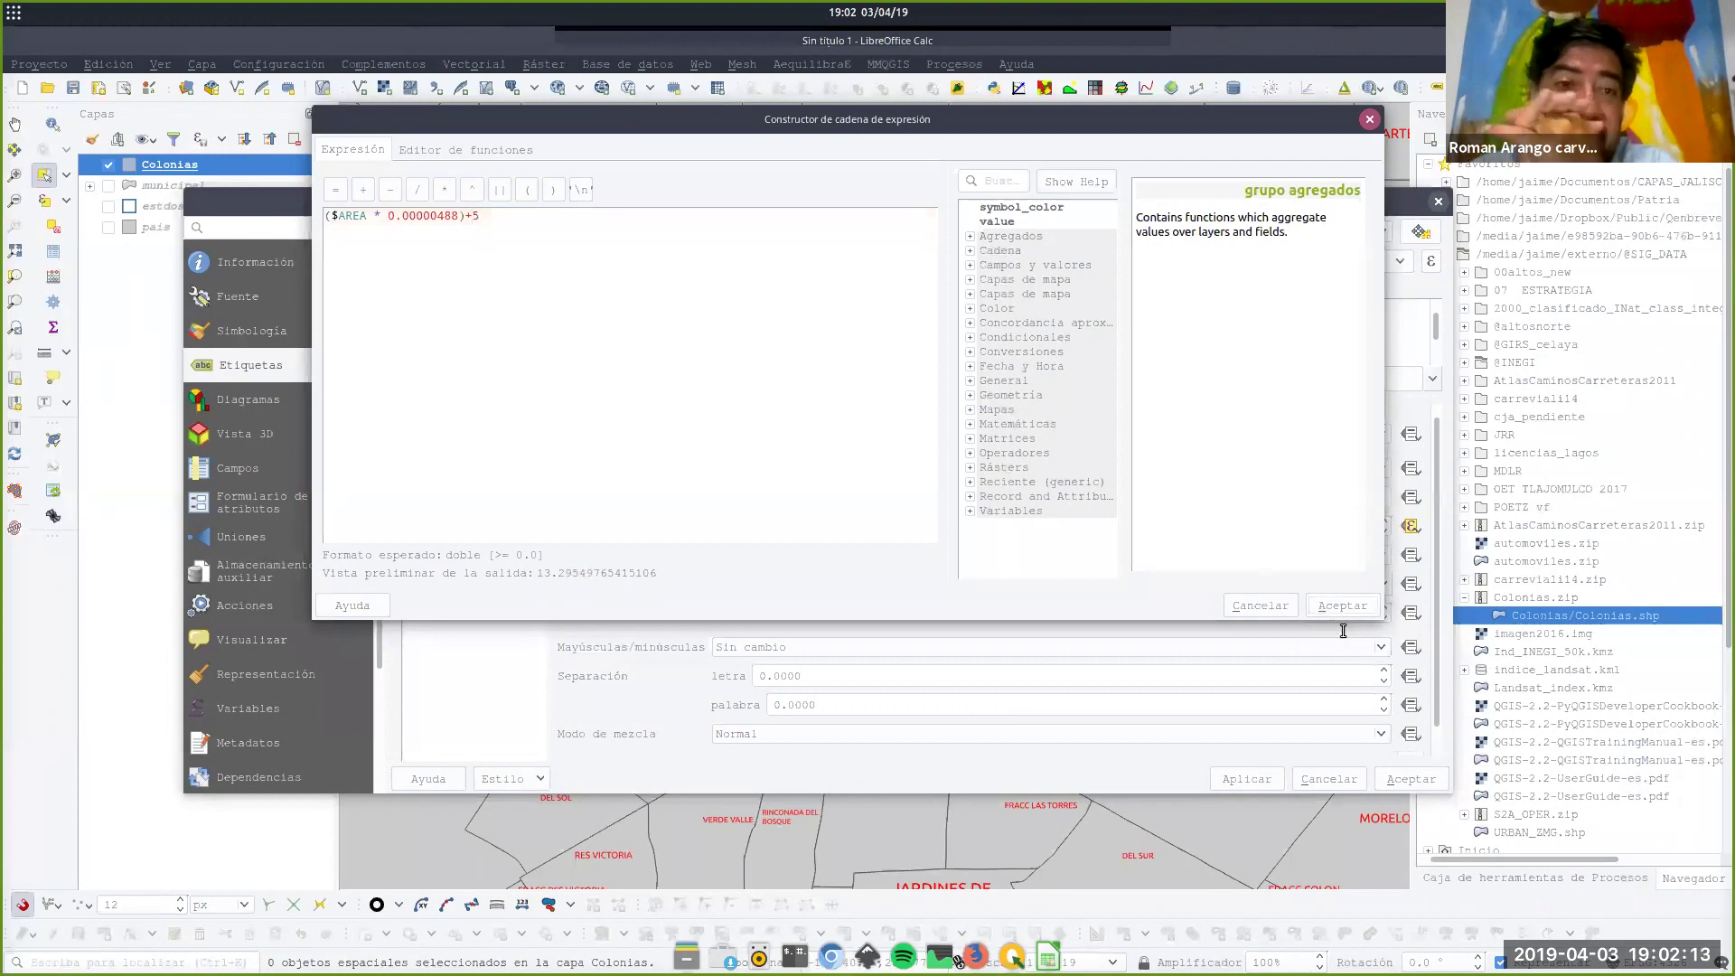
left_click(1405, 779)
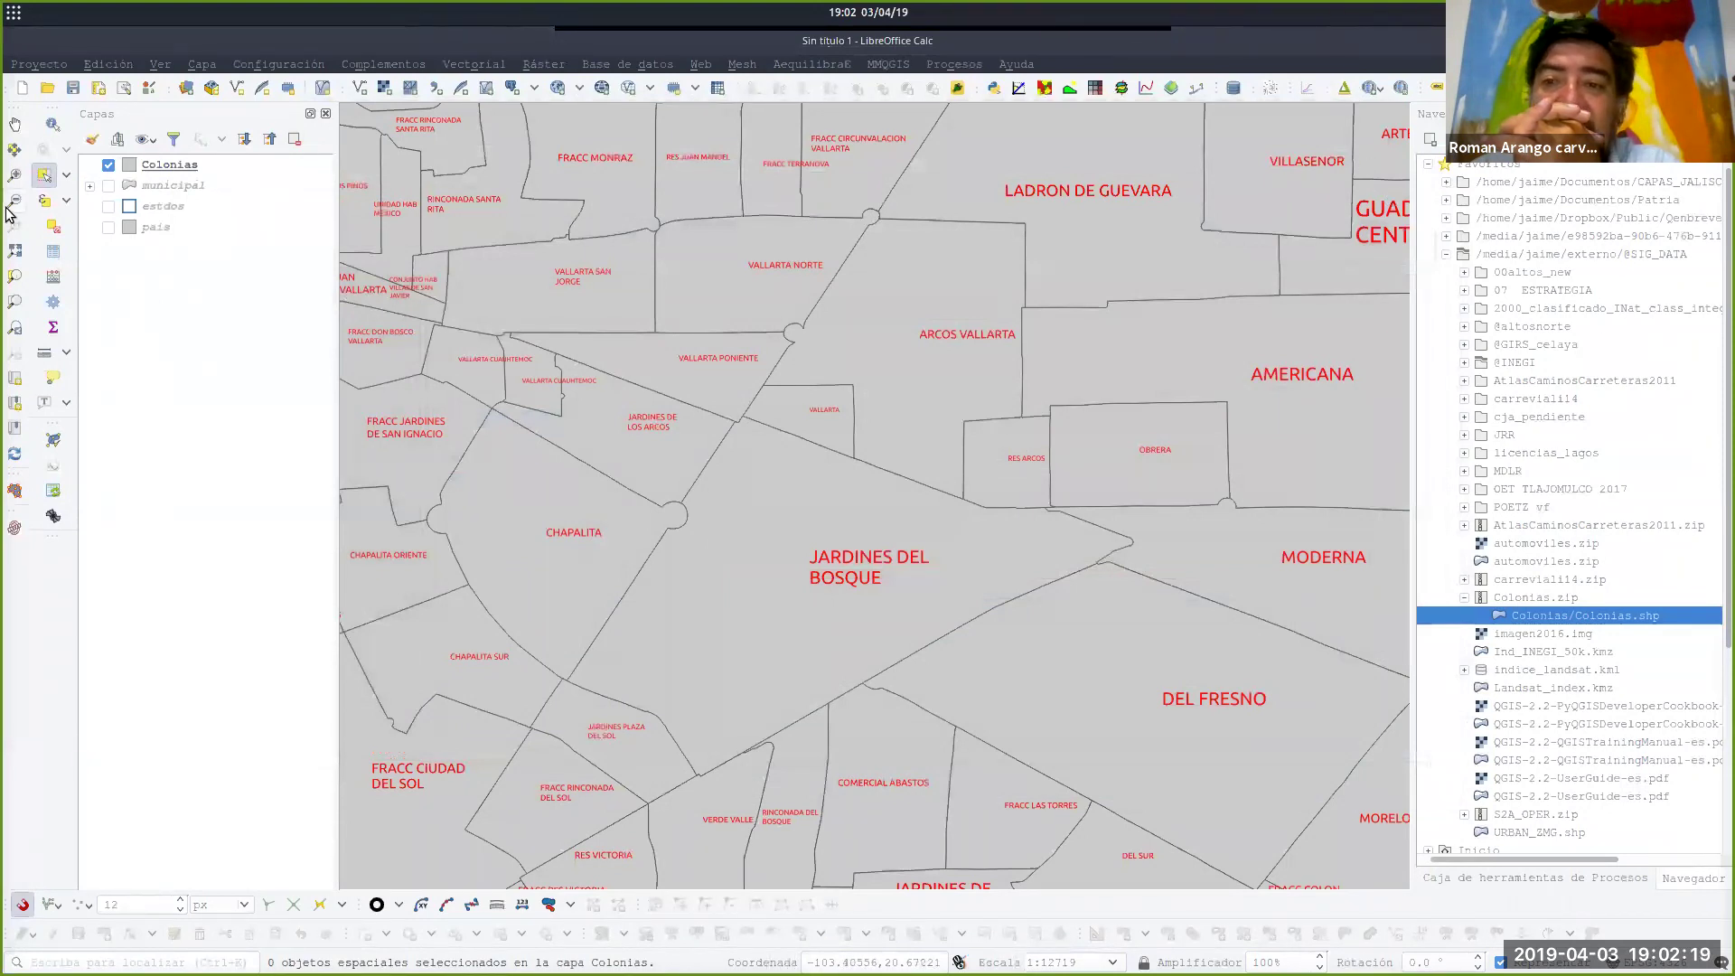
left_click(108, 165)
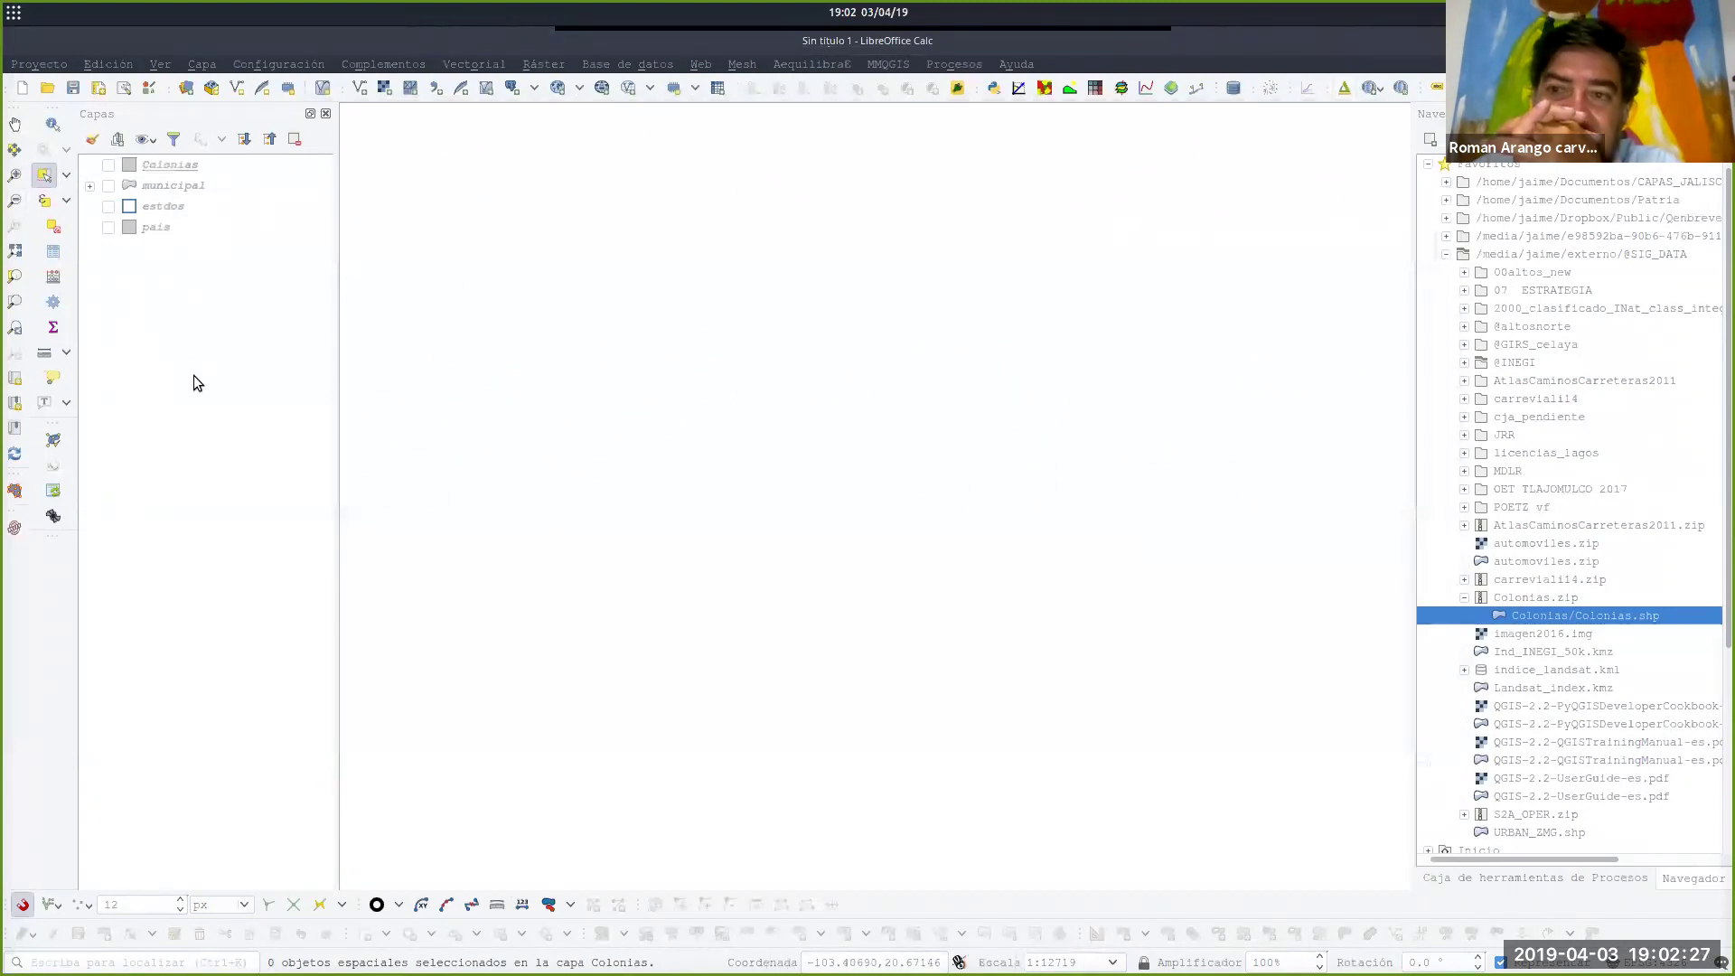
left_click_drag(337, 412, 339, 412)
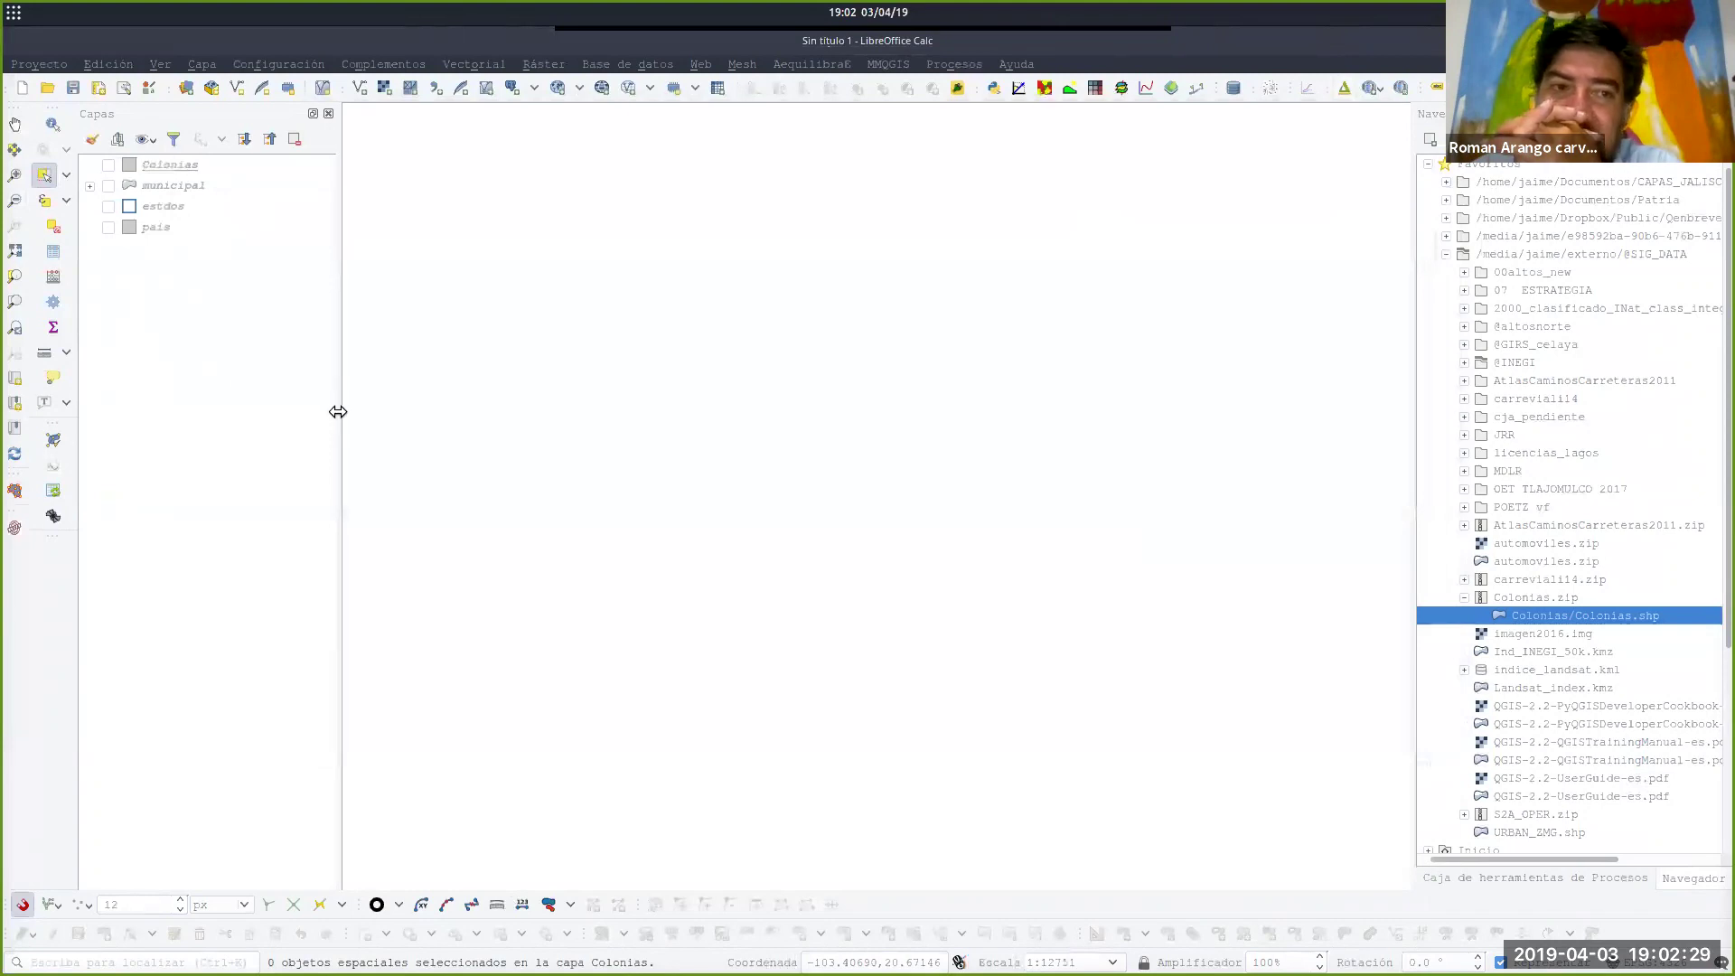
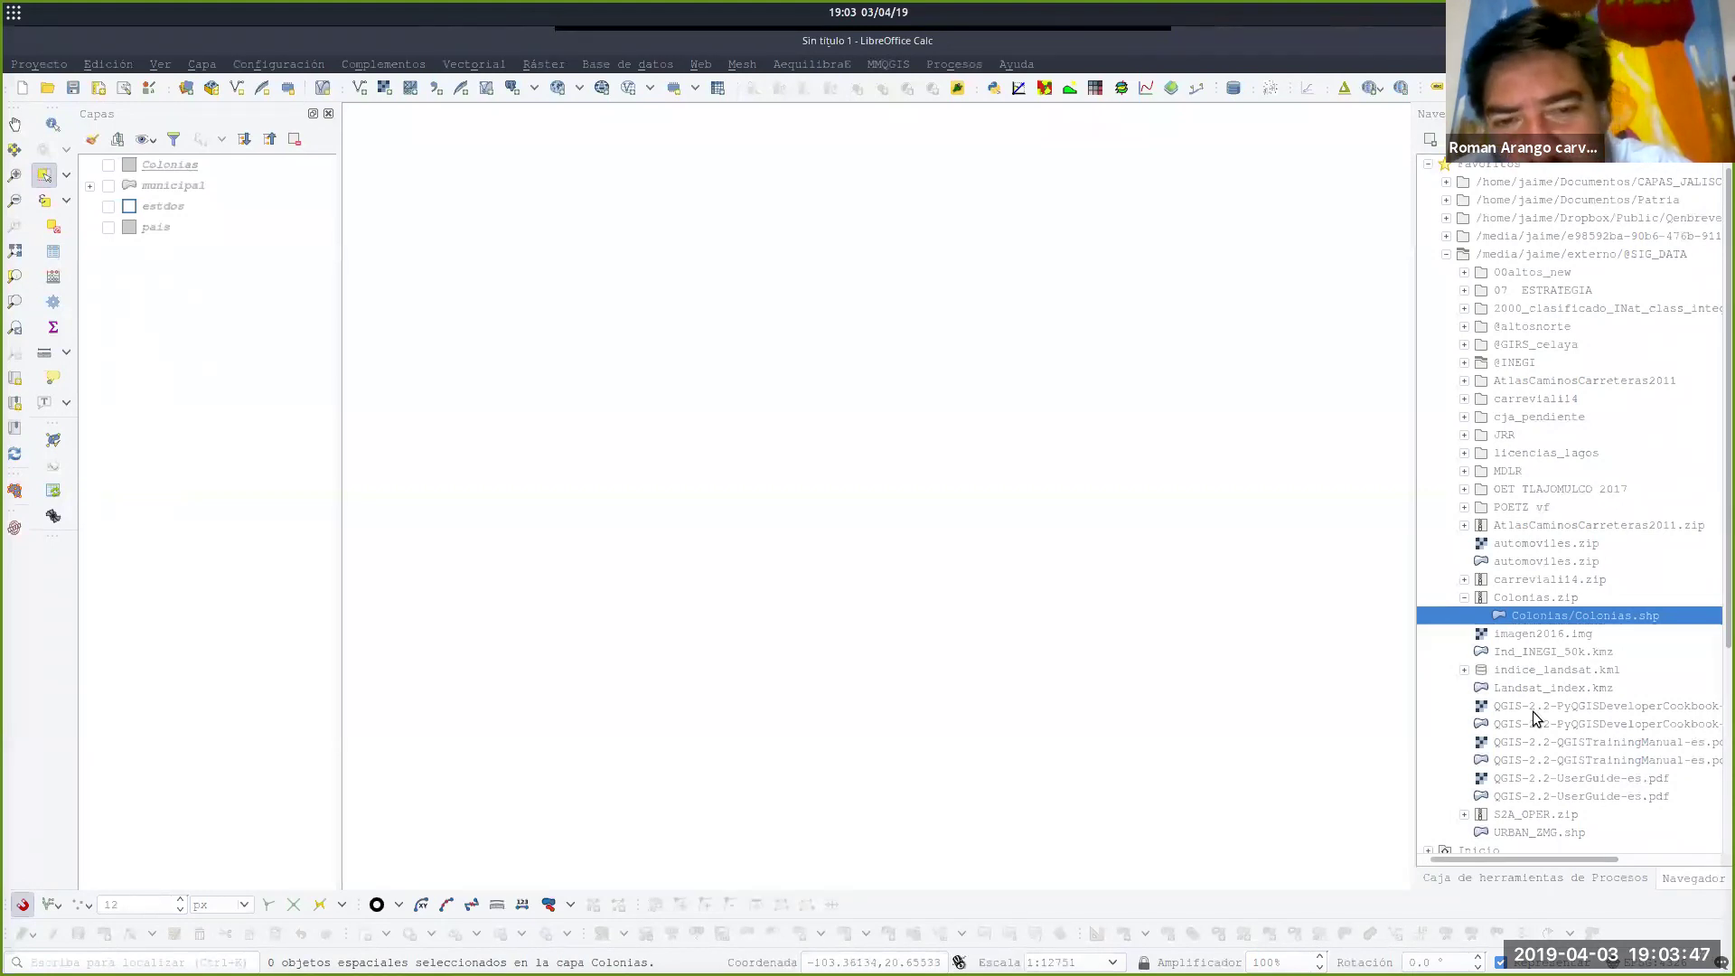
left_click(1489, 254)
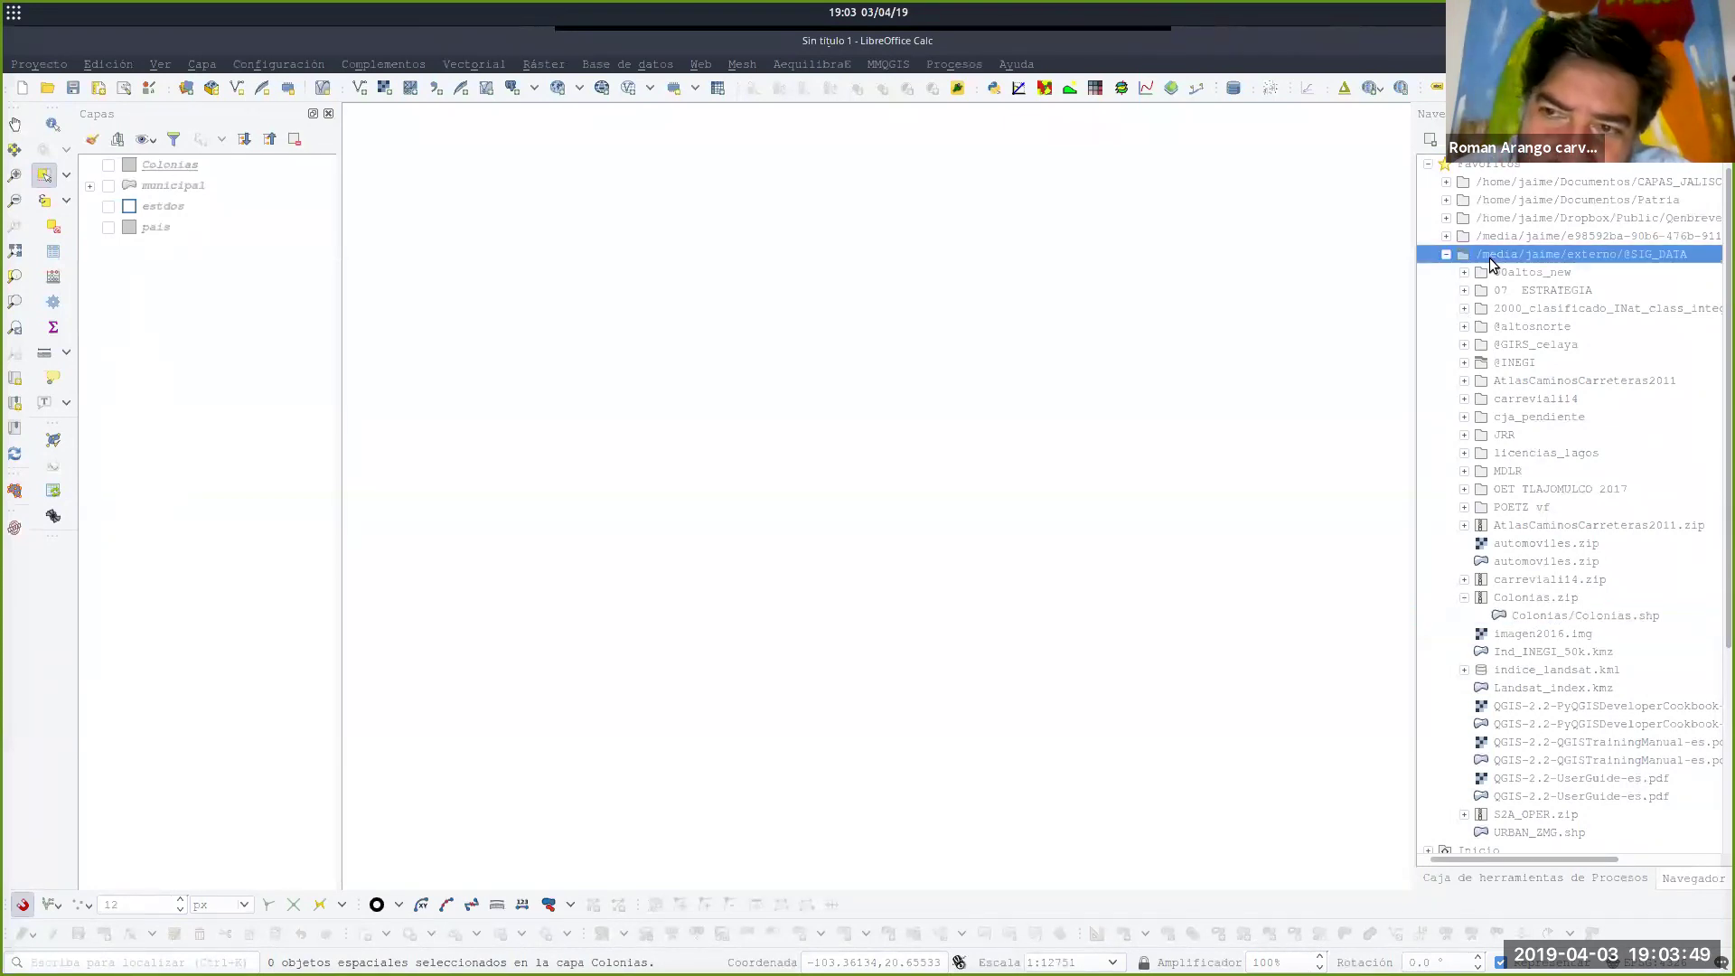
left_click(1447, 254)
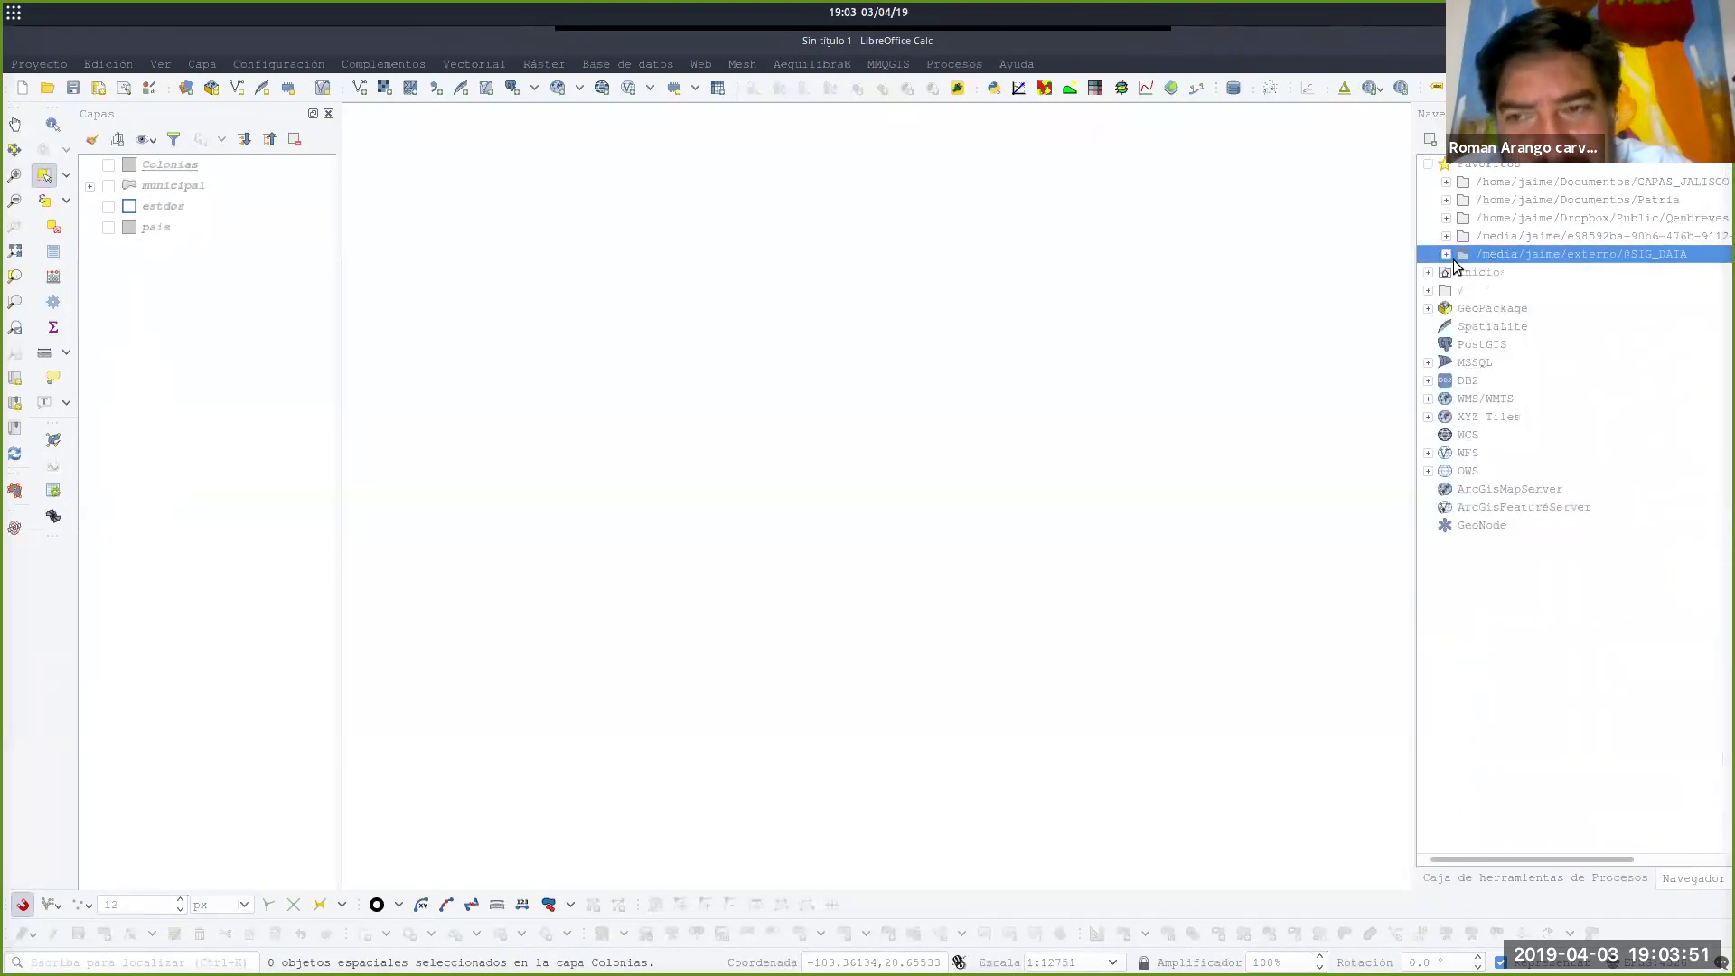
left_click(1472, 274)
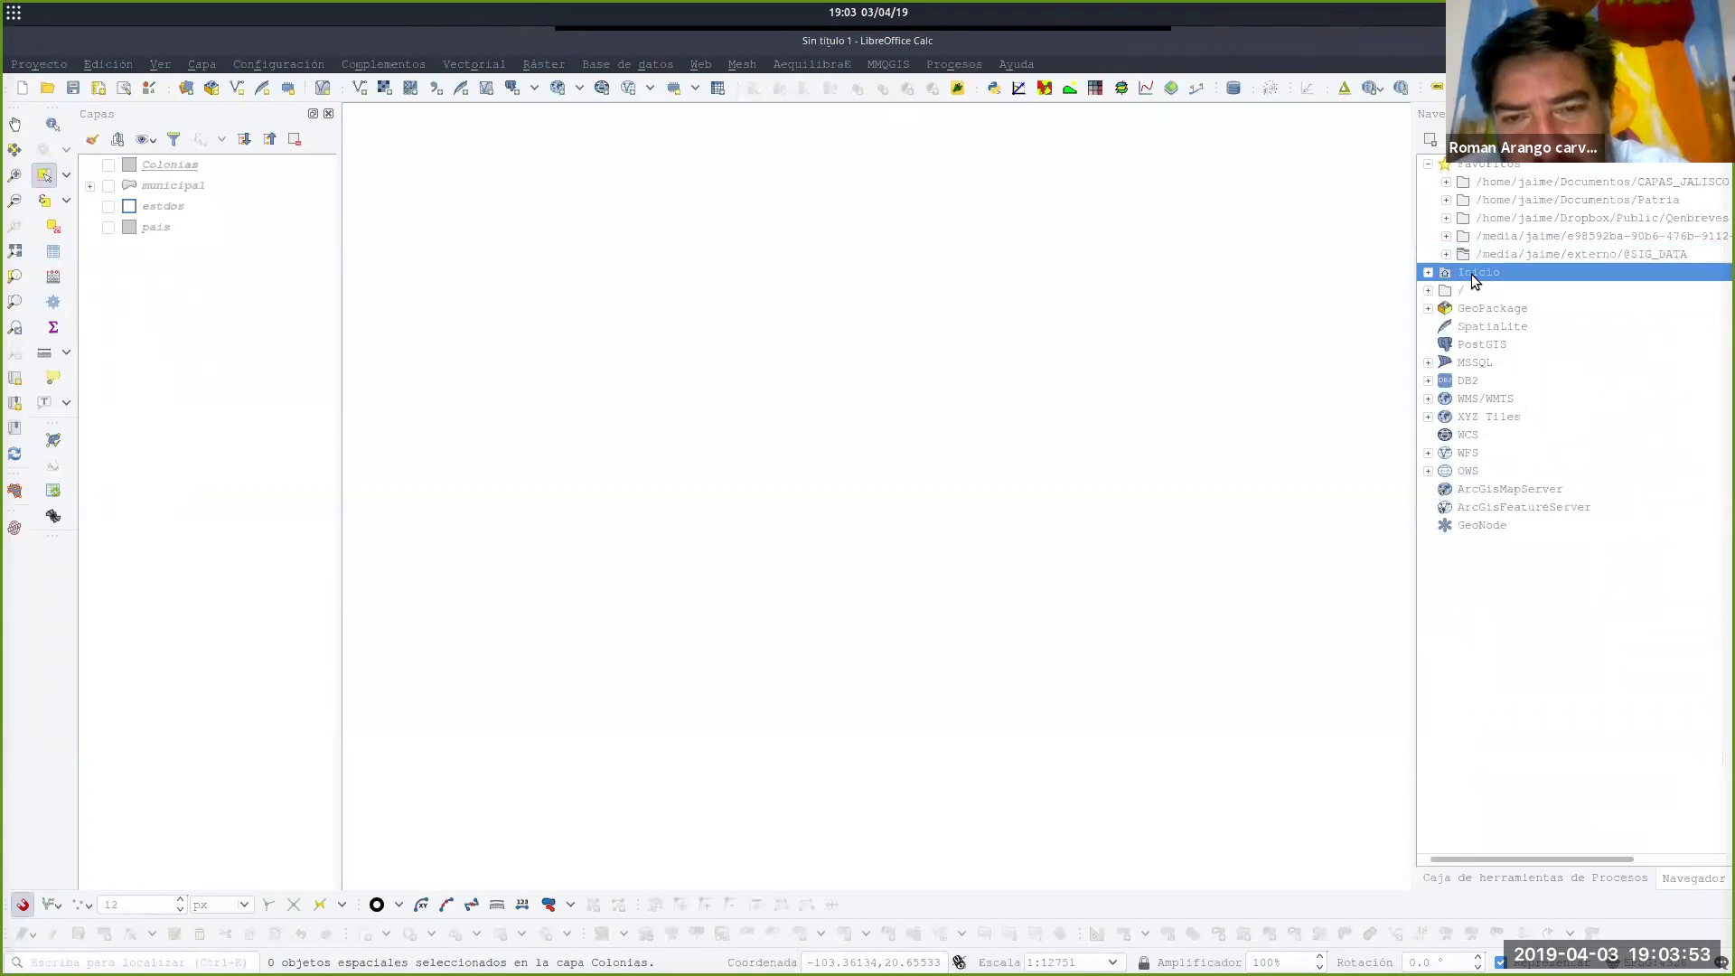
Look through the layers stored in the CanalPatria.gpkg GeoPackage and collapse its list.
left_click(1428, 309)
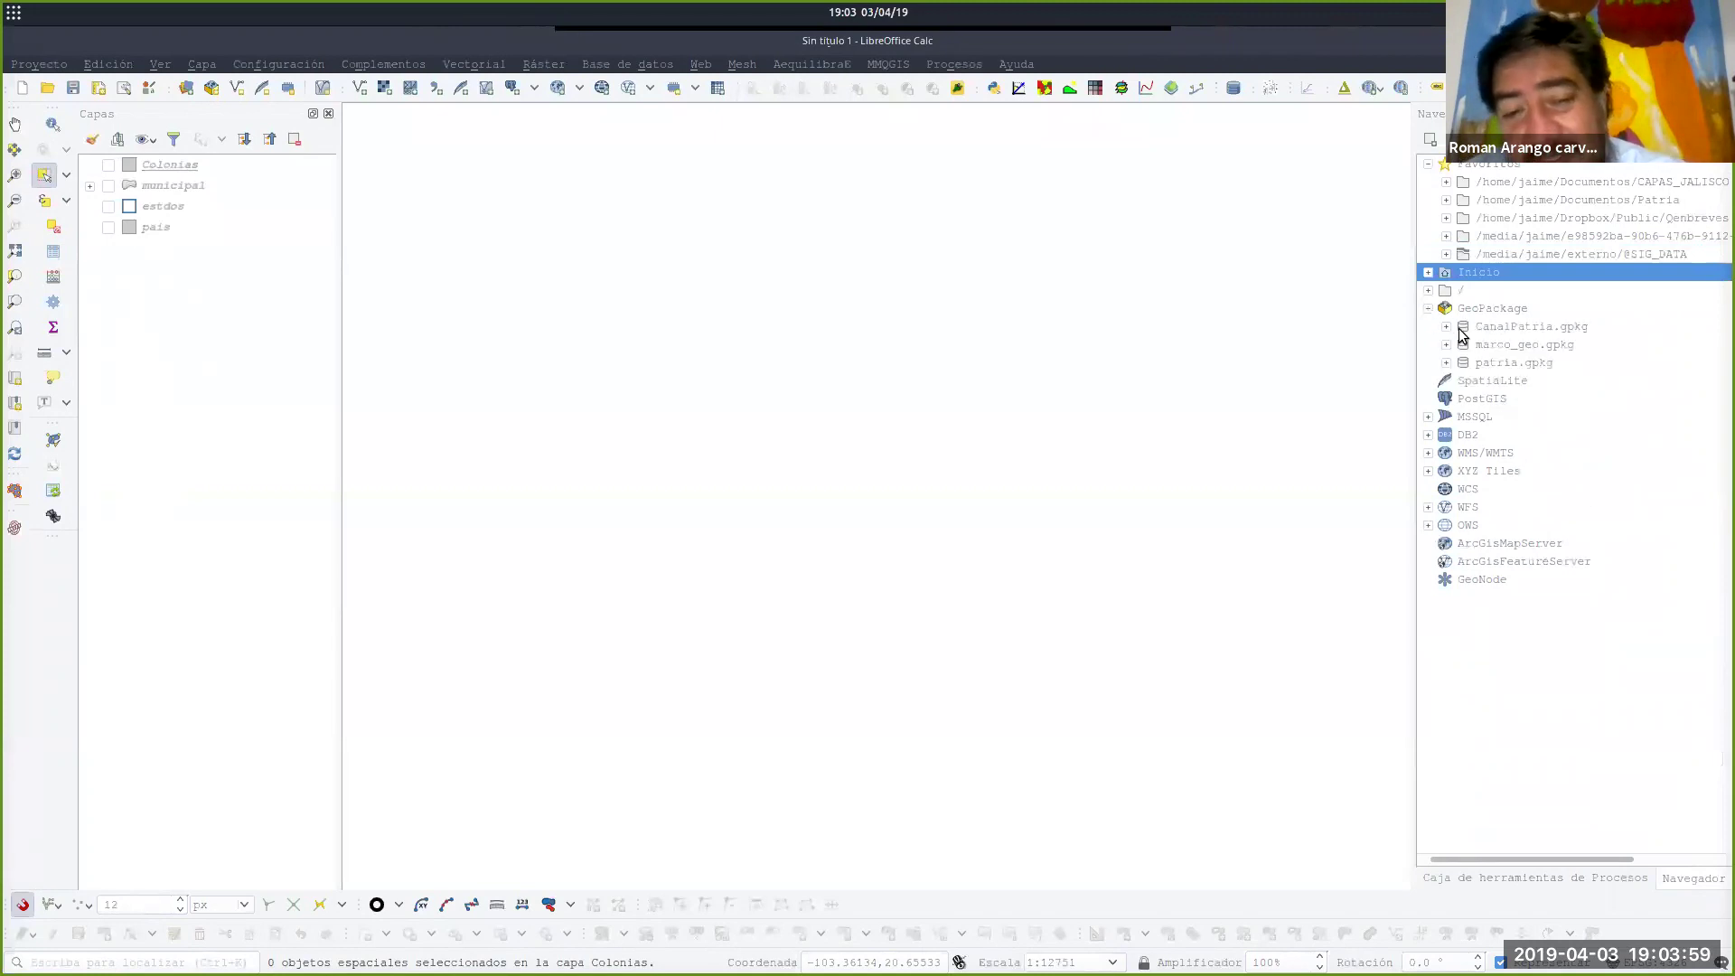
left_click(1445, 329)
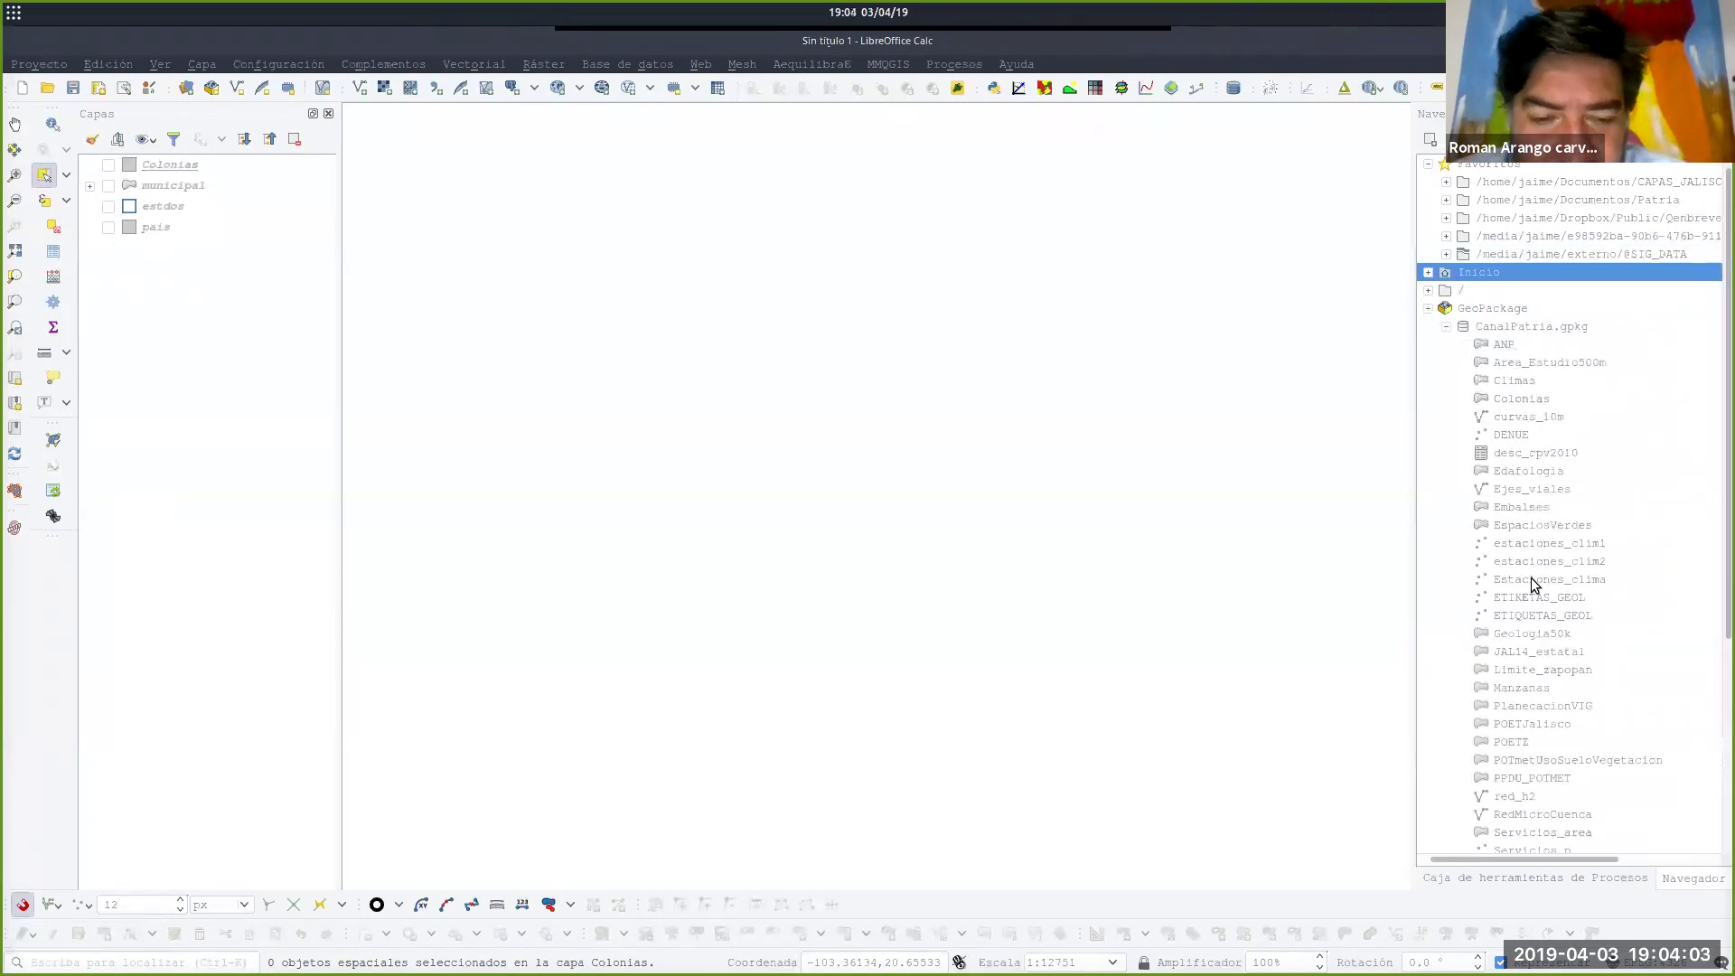
scroll(1534, 624, "down", 1)
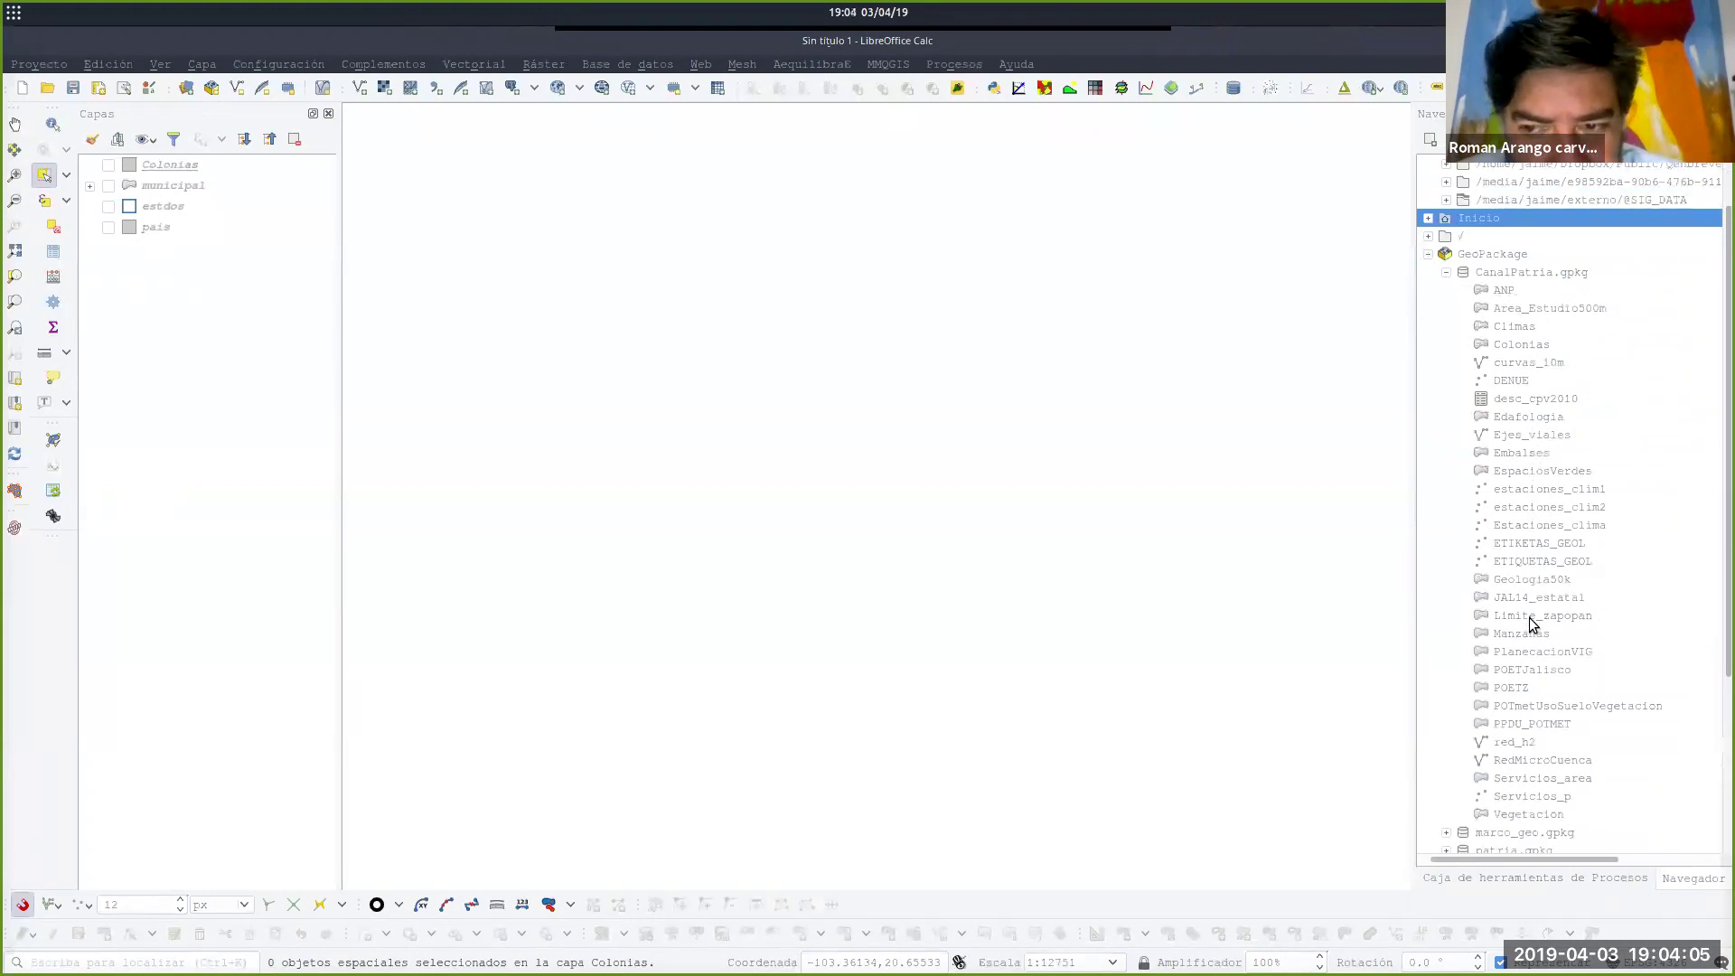
scroll(1533, 624, "down", 1)
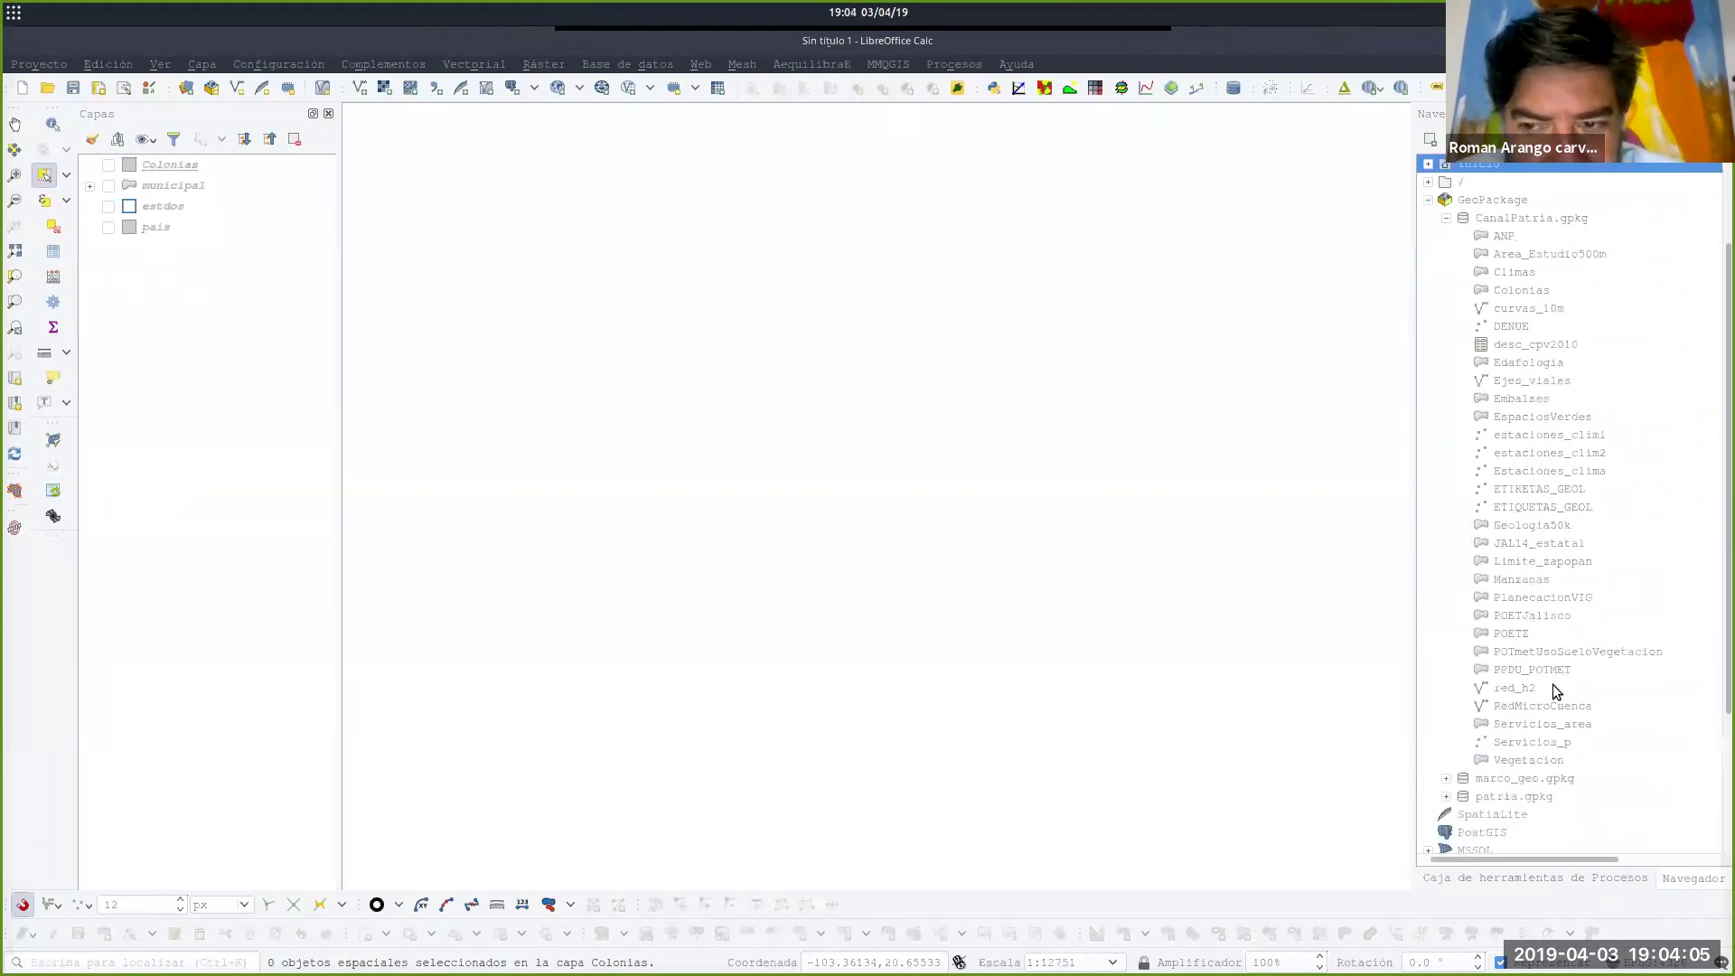
left_click(1446, 219)
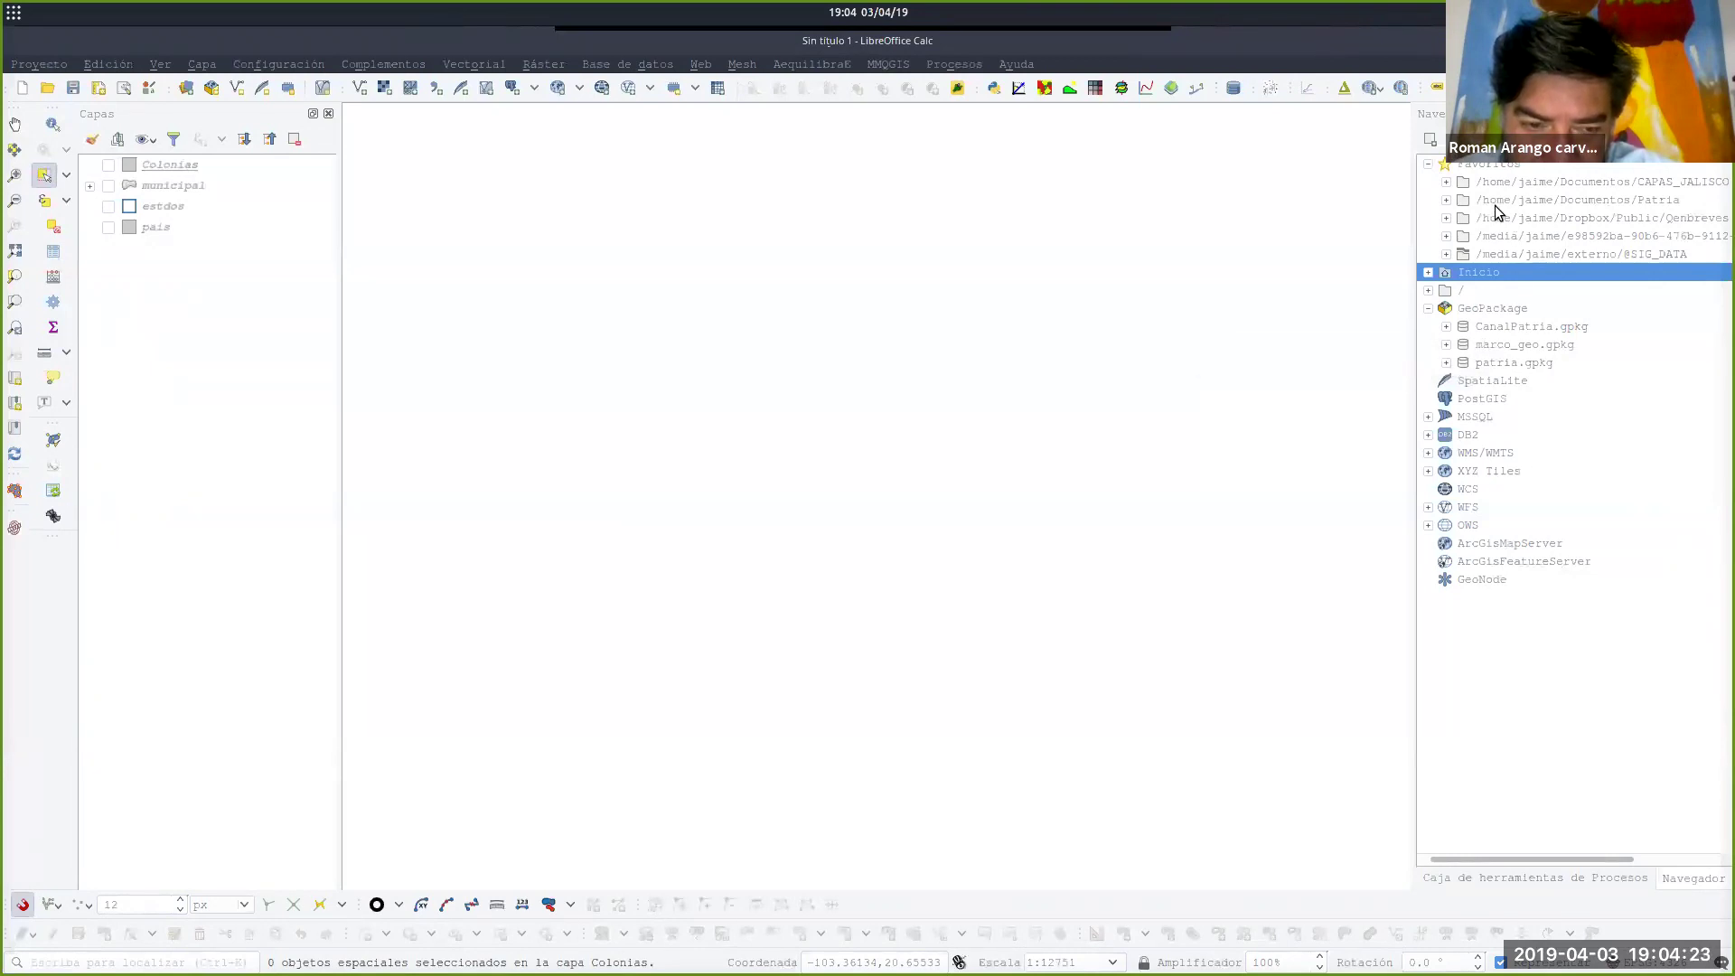
Look through the files in the Patria favourite folder and collapse it.
left_click(1447, 201)
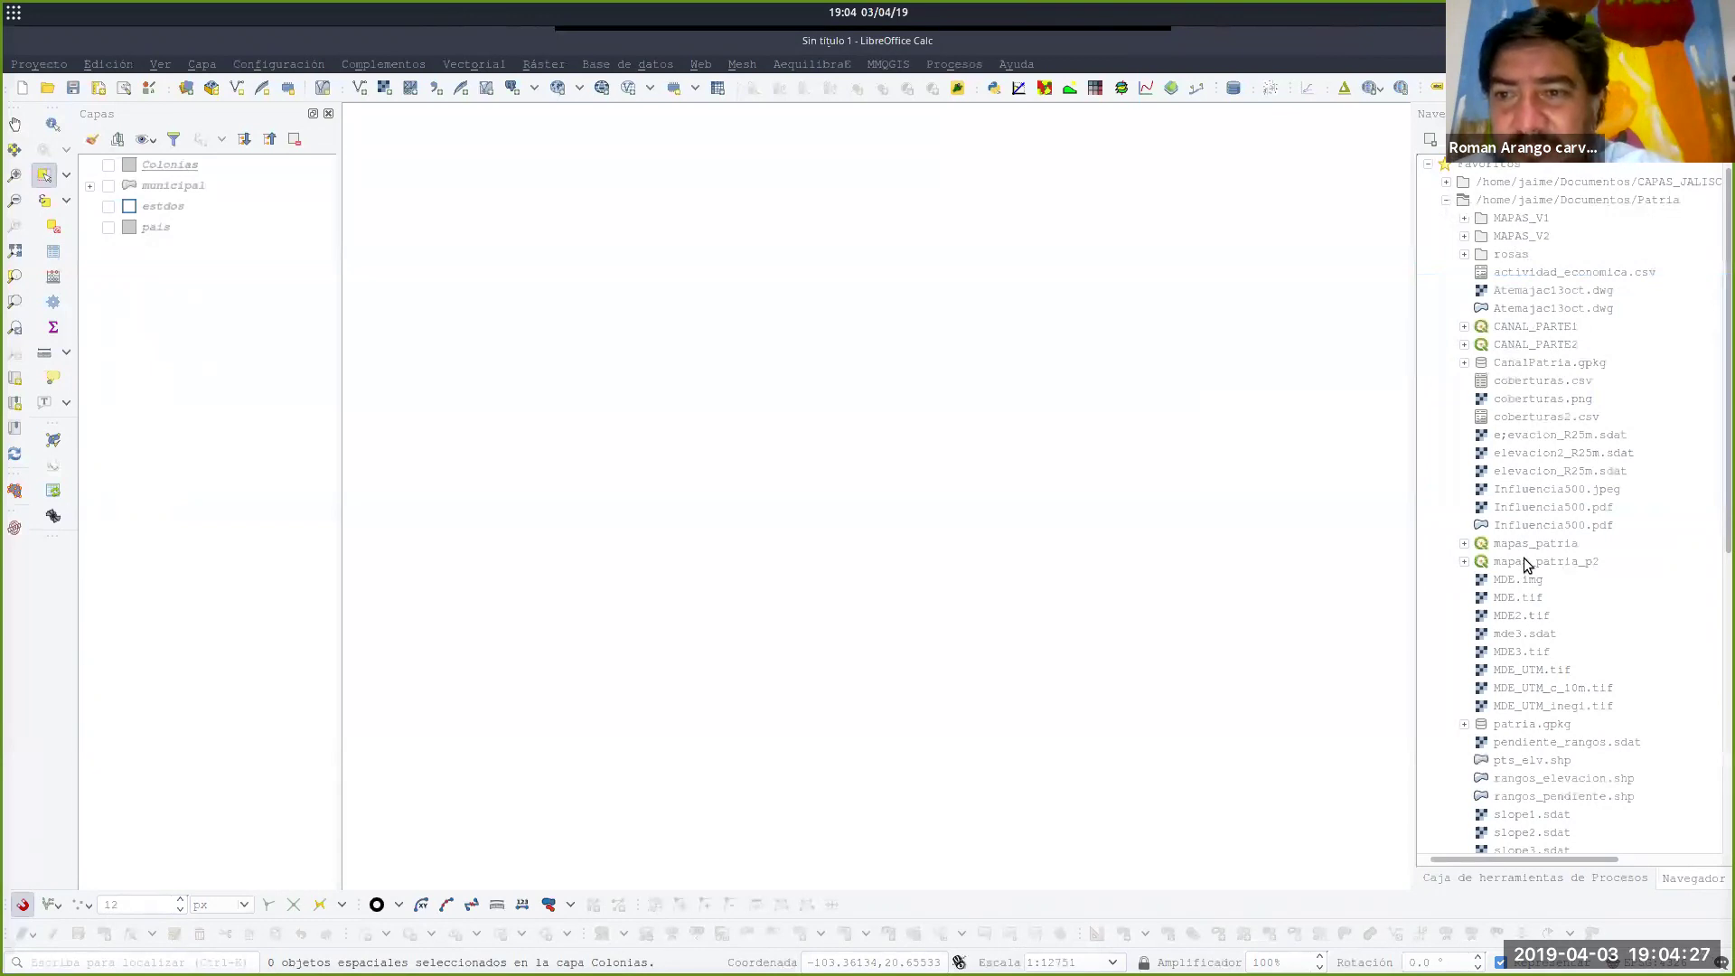
scroll(1527, 562, "down", 4)
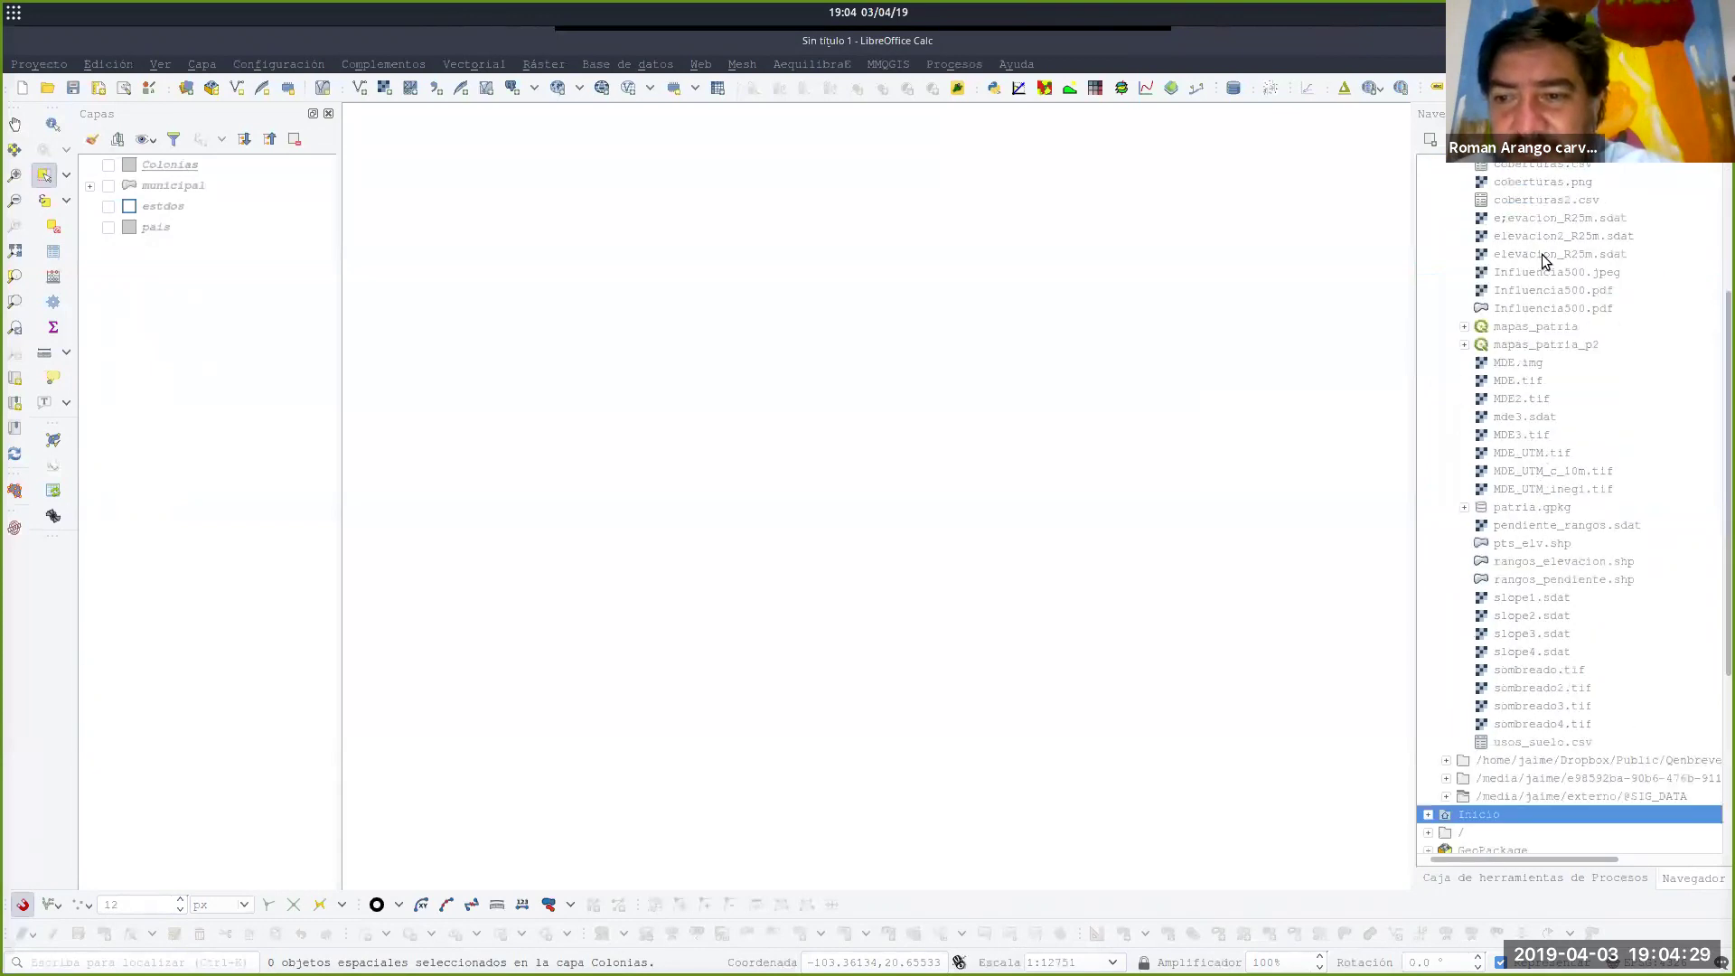
scroll(1544, 260, "up", 5)
left_click(1447, 200)
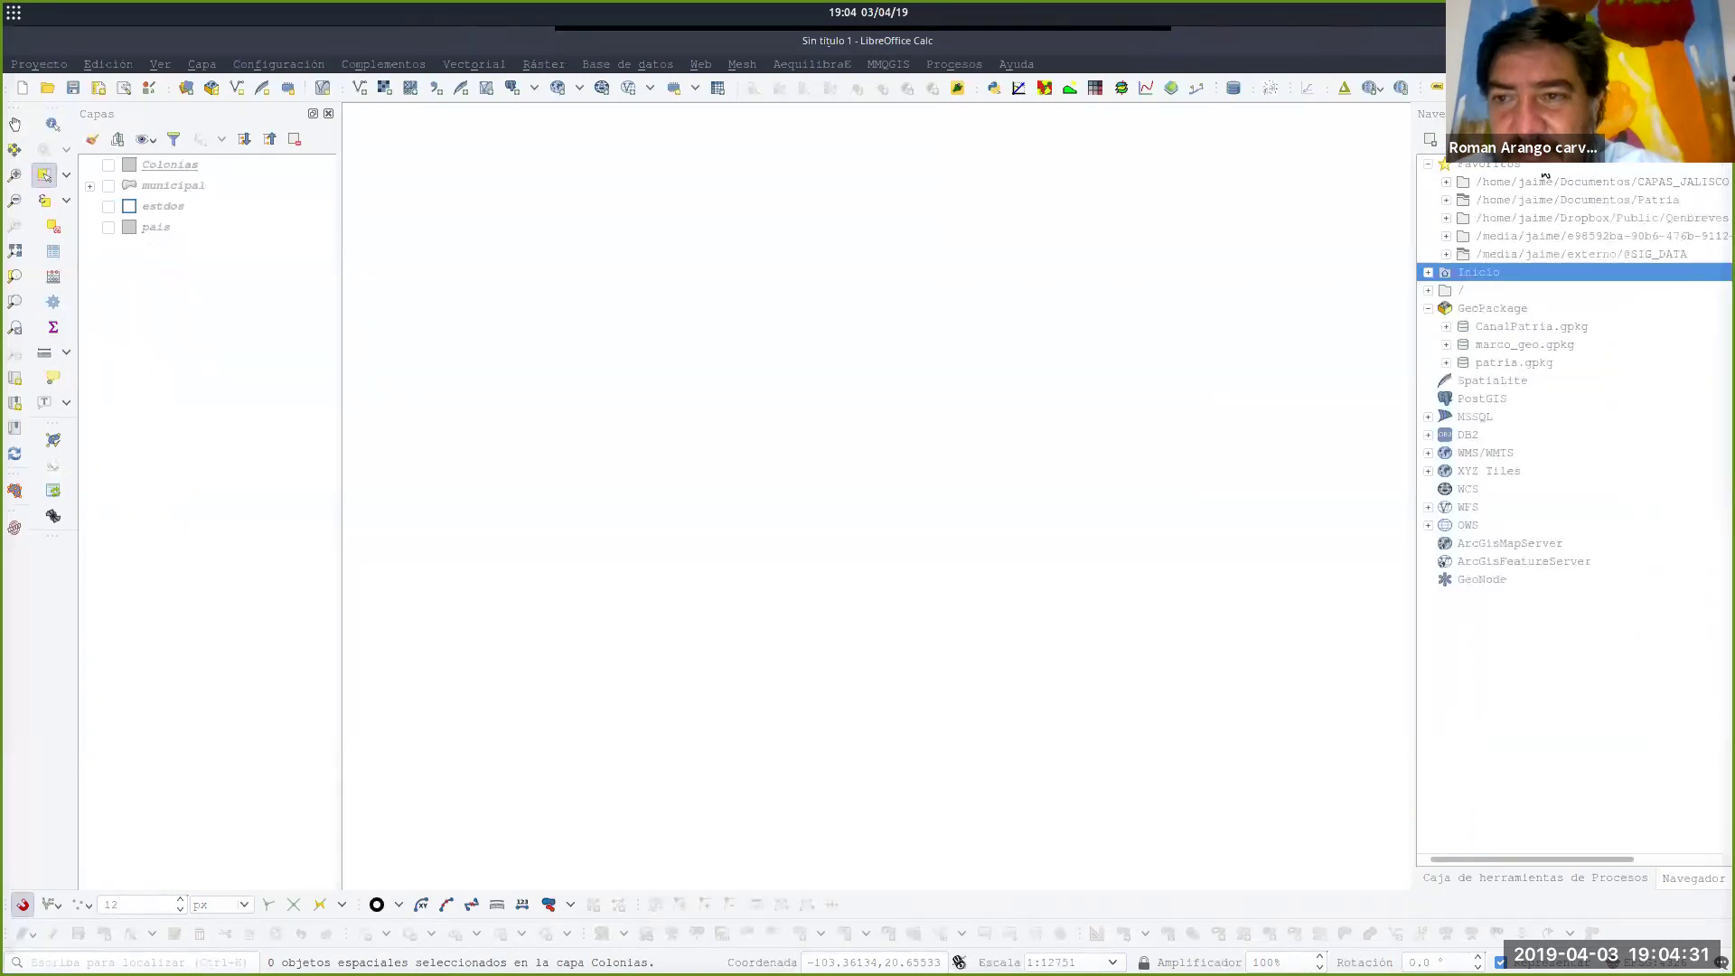
double_click(1539, 253)
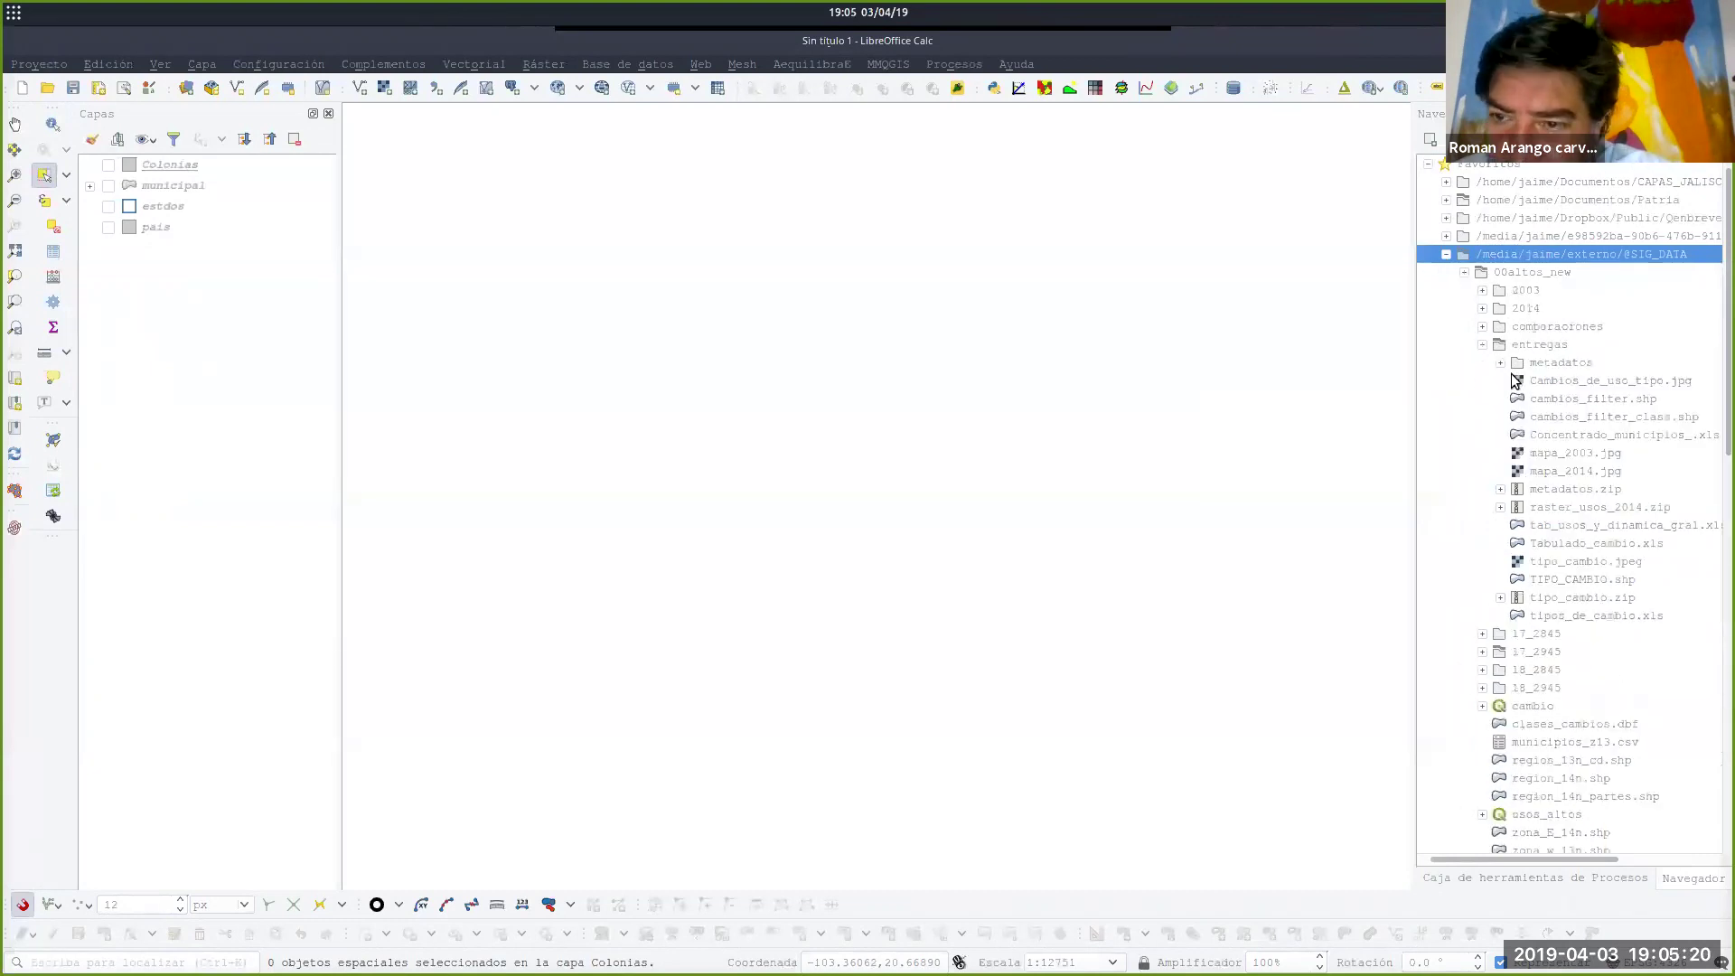
left_click(1446, 254)
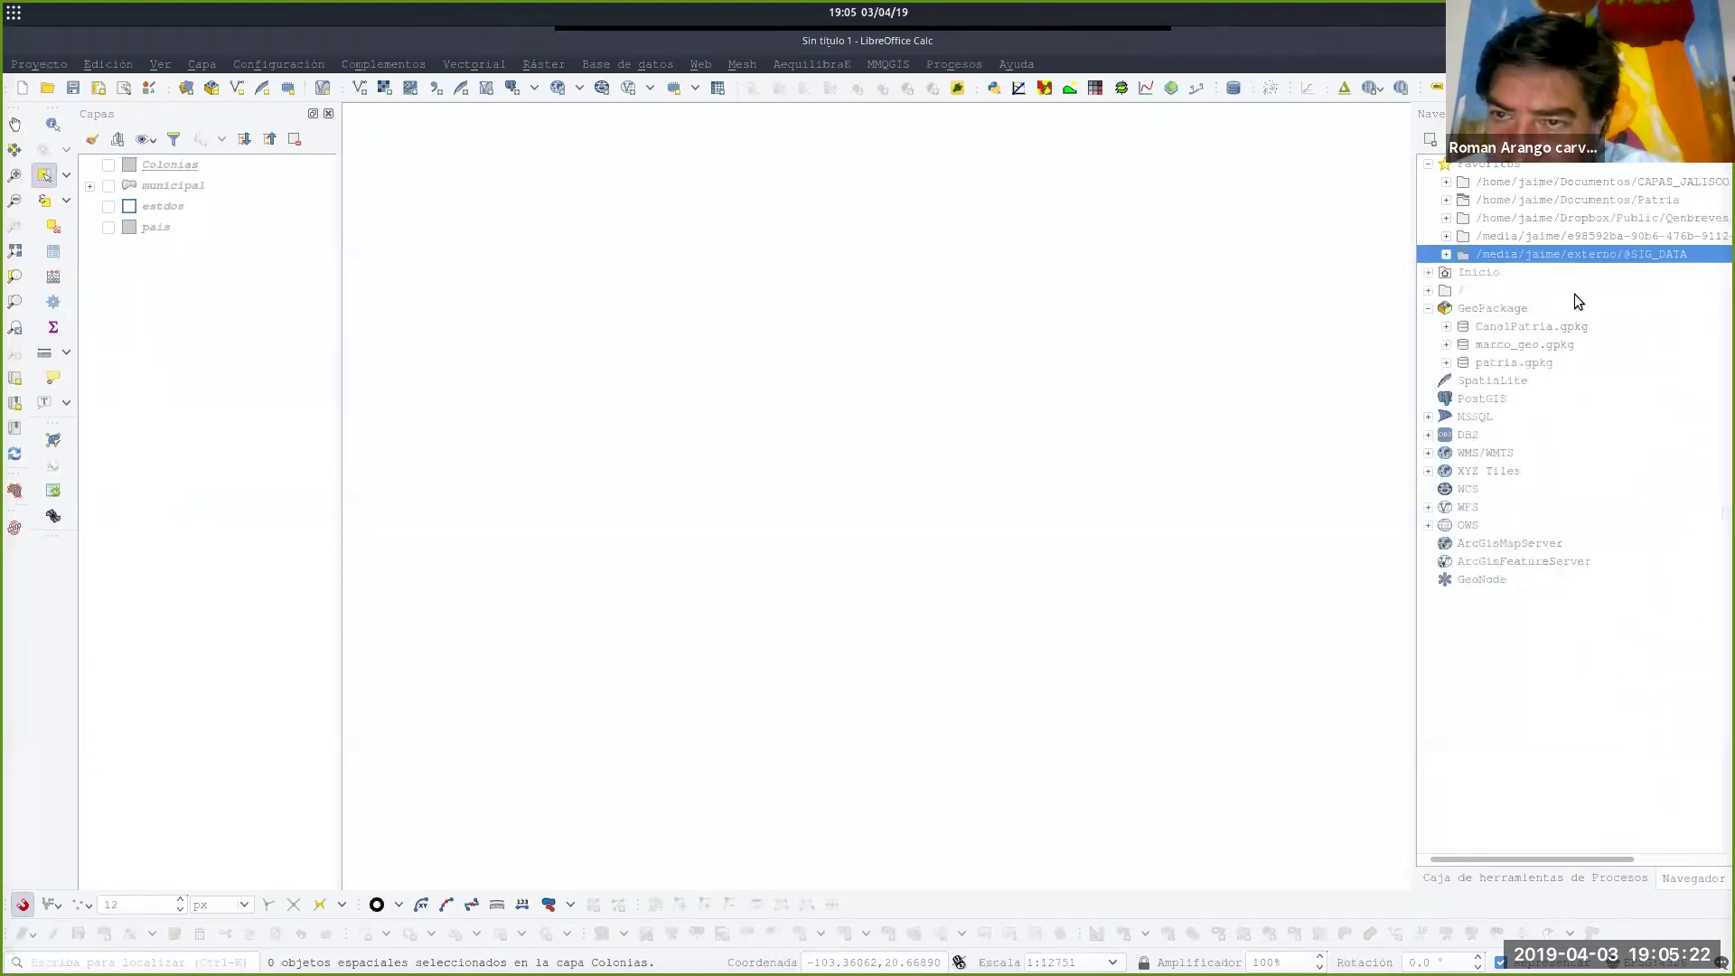
left_click(1536, 200)
left_click(1446, 201)
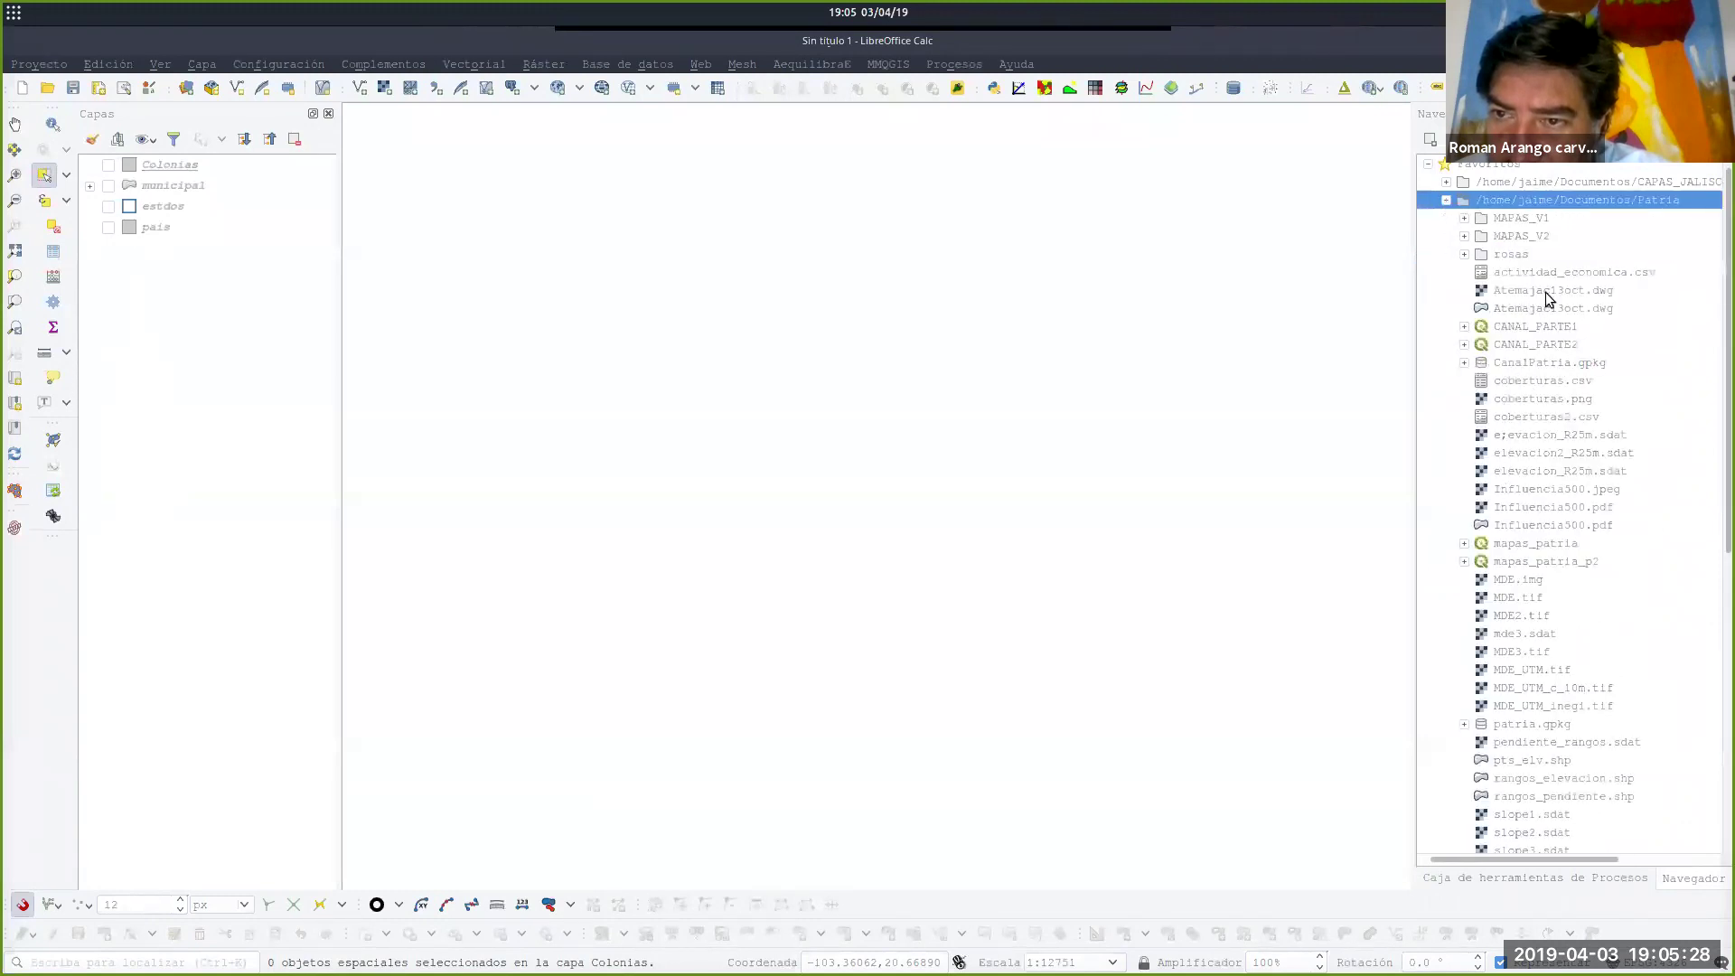
Add the DENUE layer from the patria.gpkg GeoPackage in the Patria folder and zoom the map to it.
scroll(1540, 330, "down", 4)
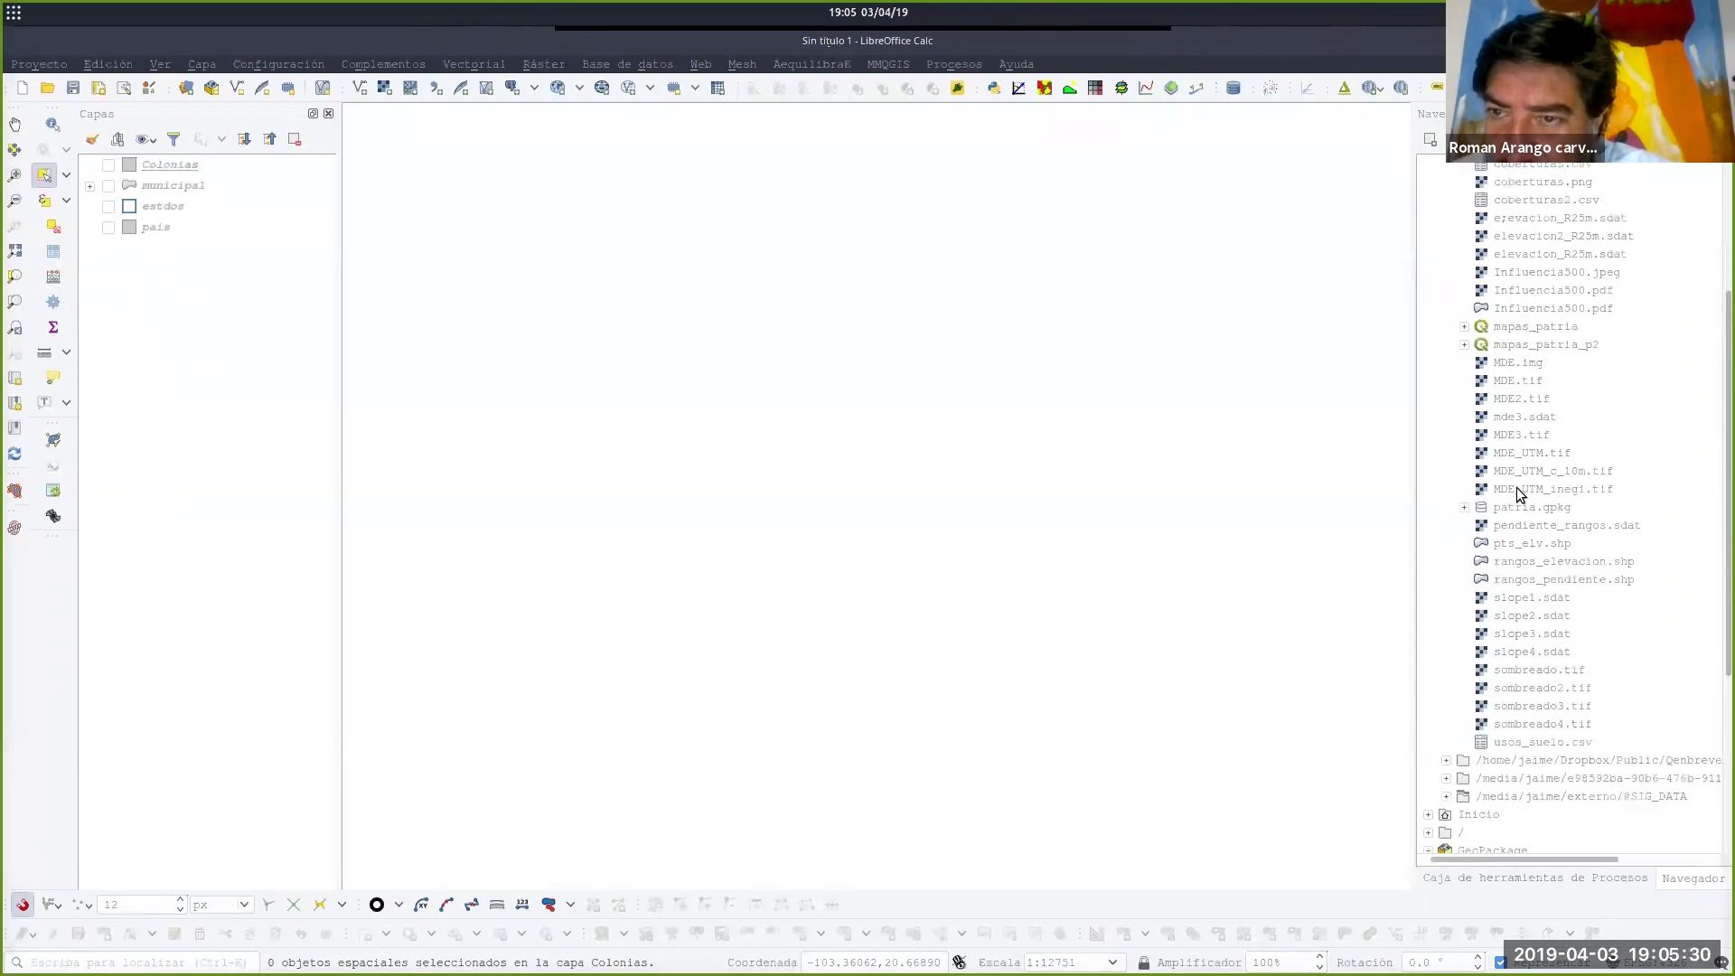
left_click(1464, 507)
scroll(1517, 550, "down", 1)
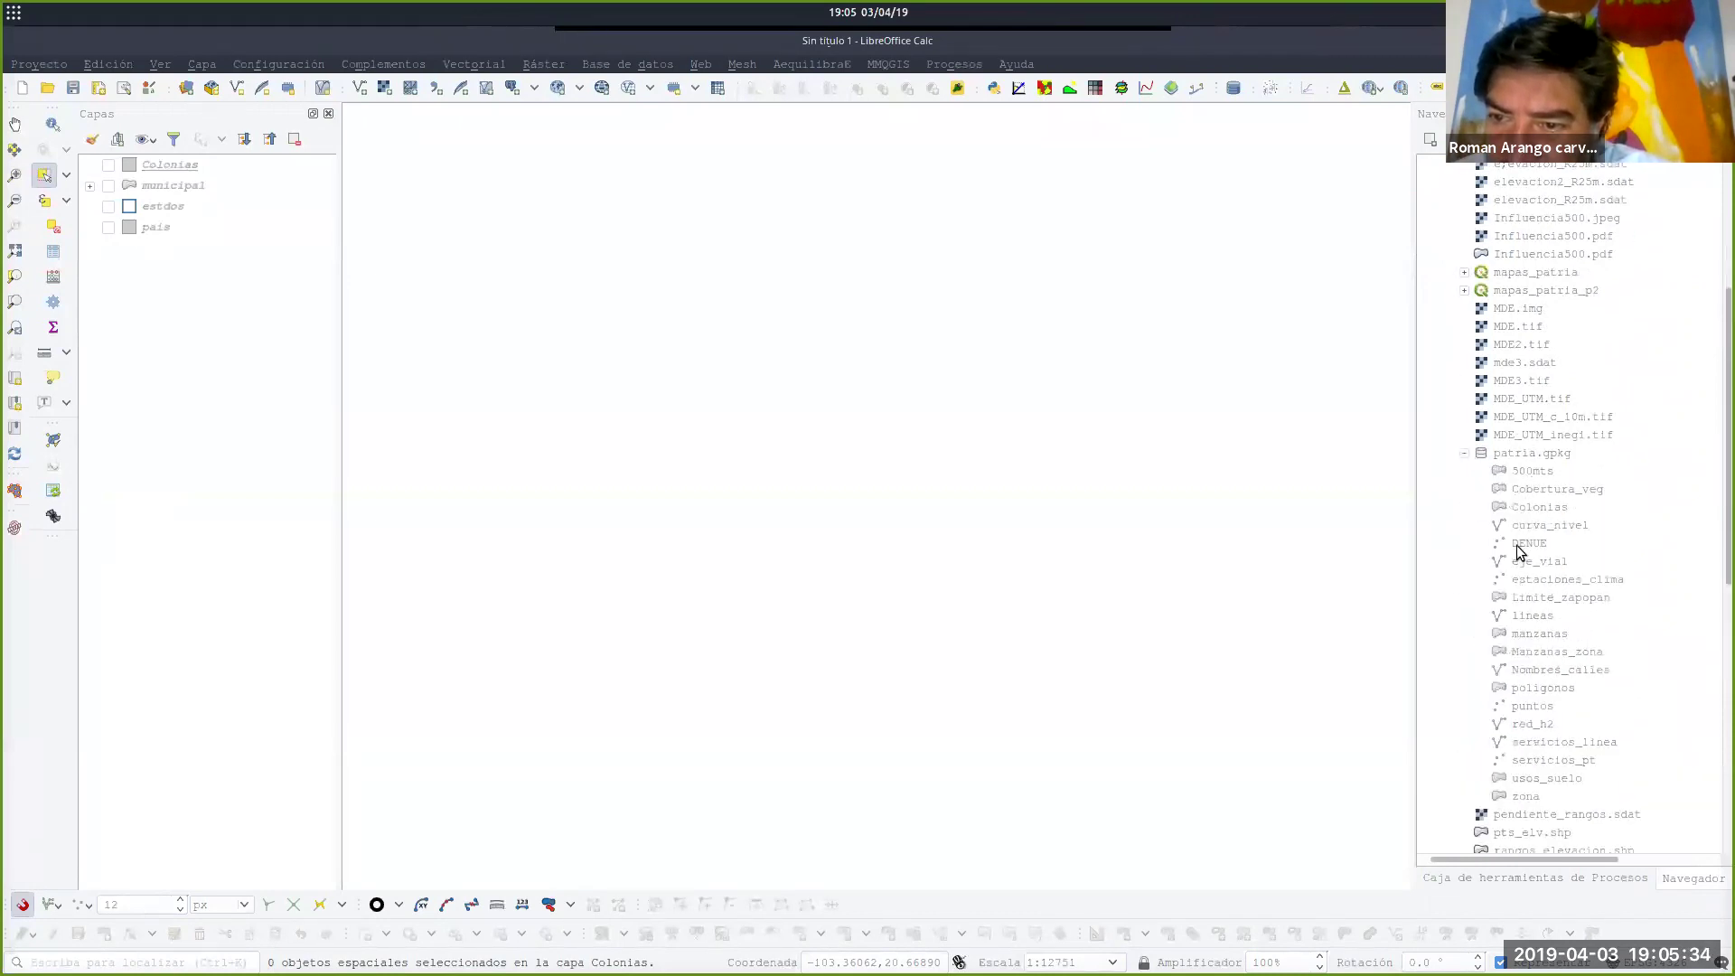
double_click(1518, 545)
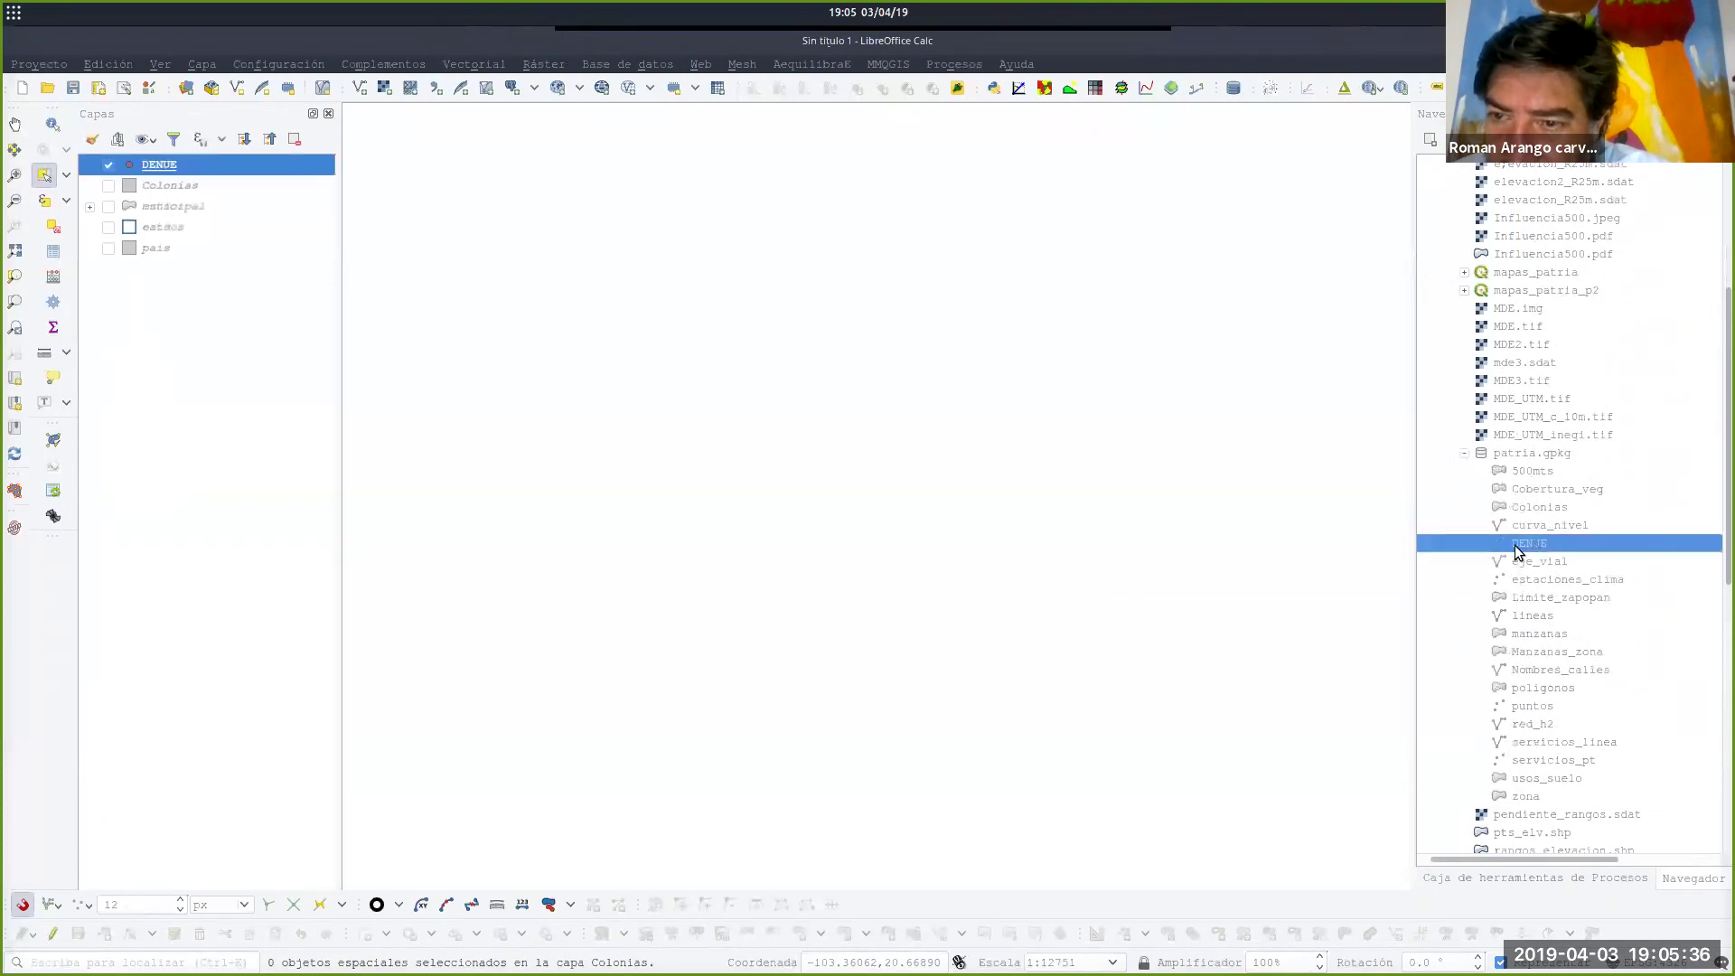
right_click(162, 165)
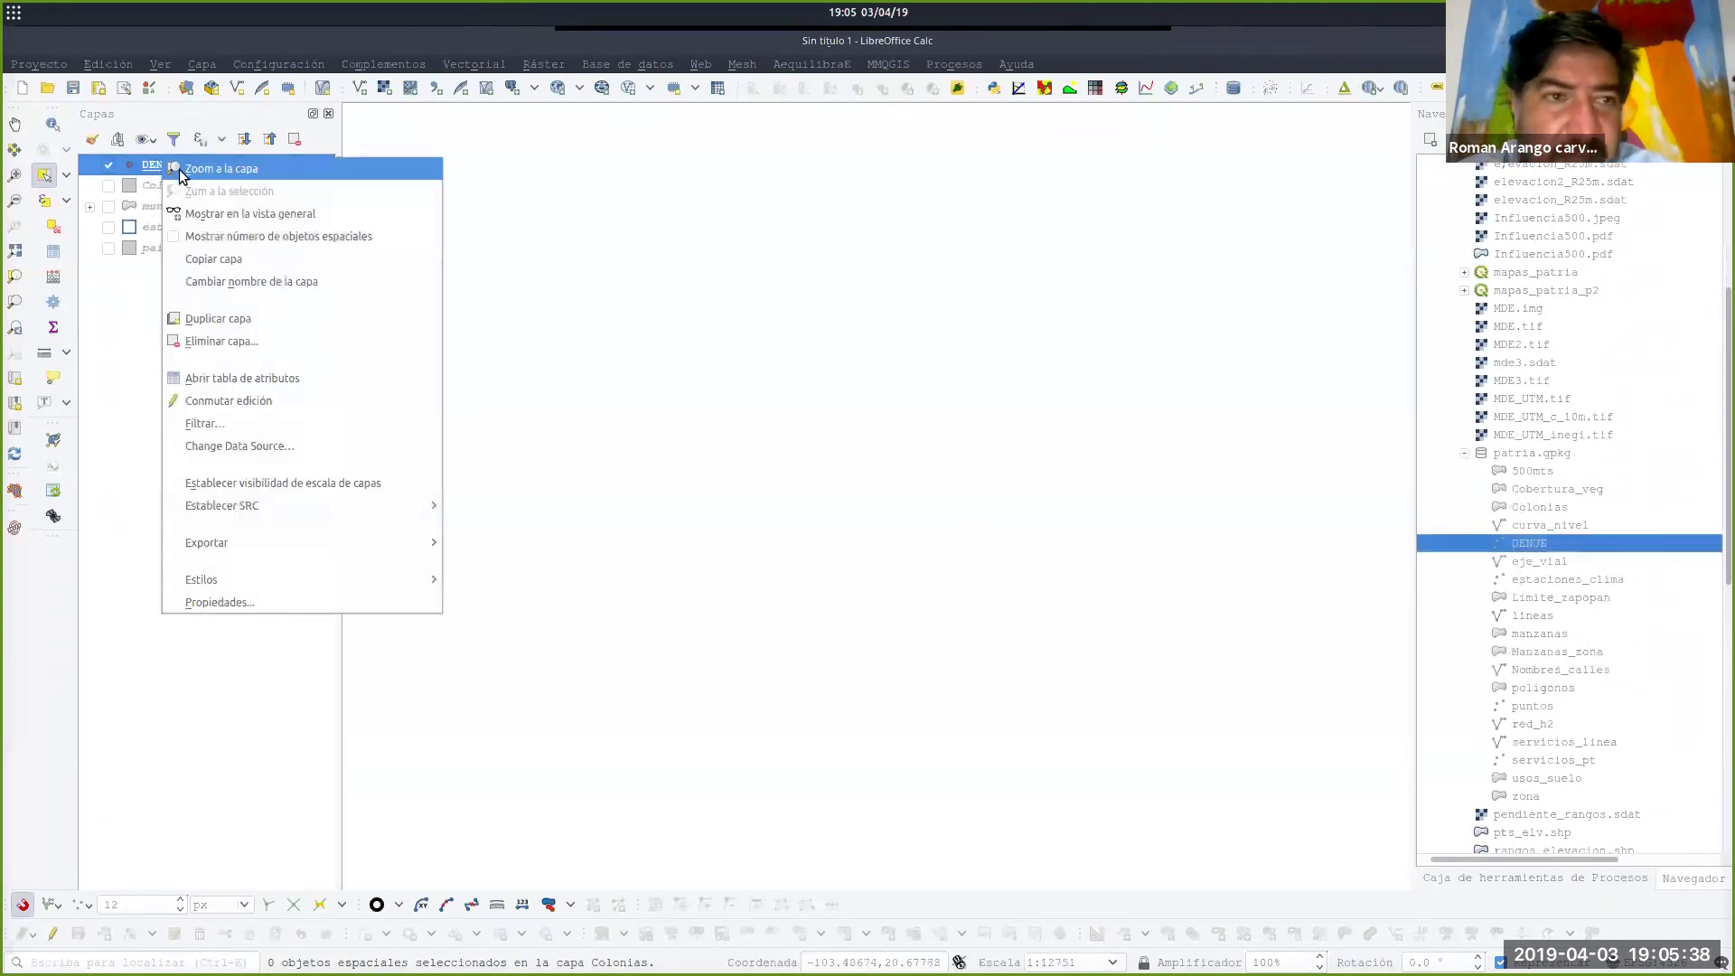
left_click(220, 169)
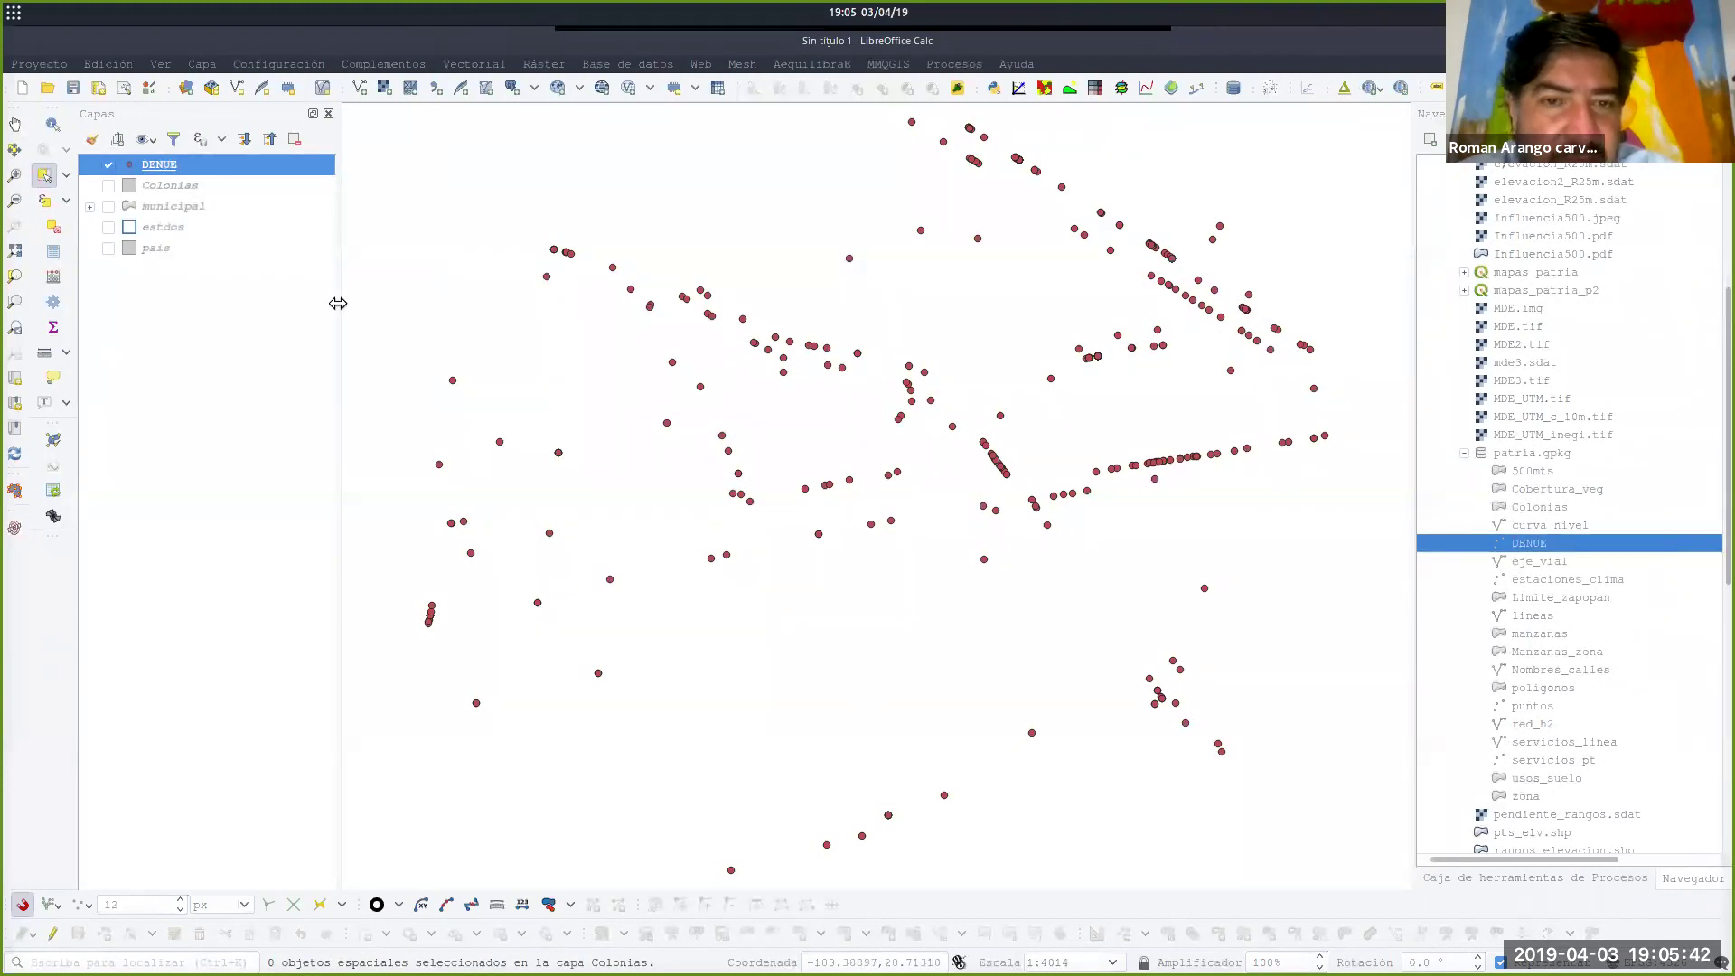
Change the DENUE layer's simple marker to an SVG marker using the Star2.svg star image and accept the symbology.
double_click(161, 165)
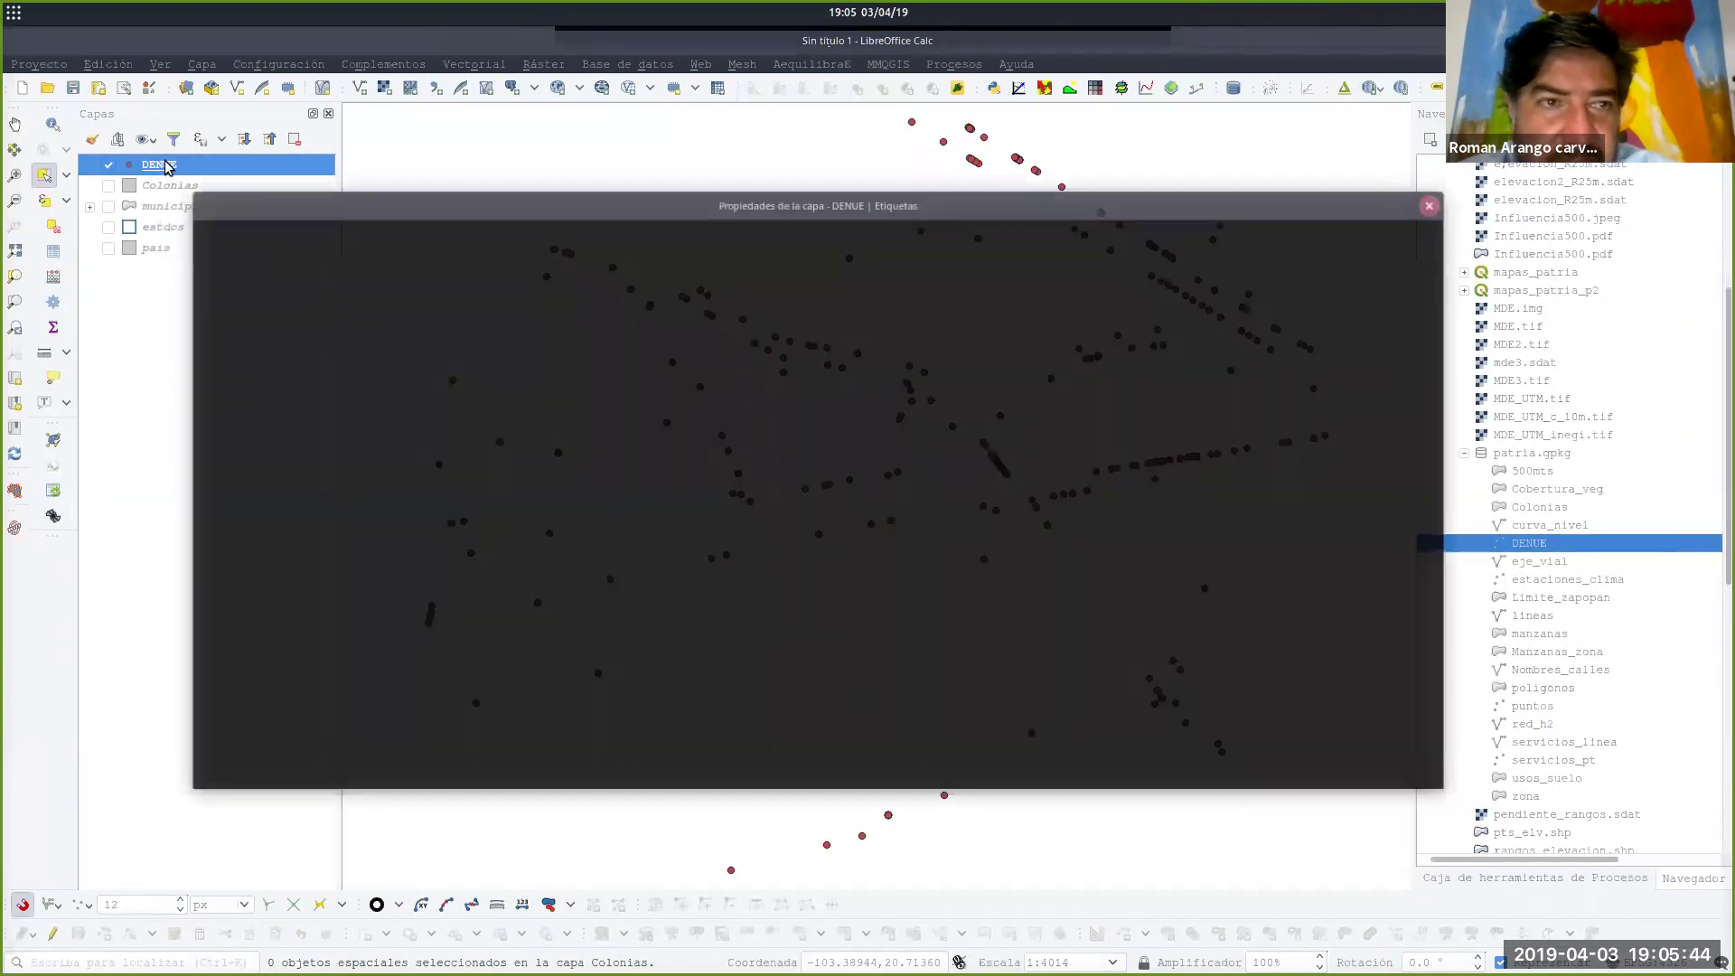
left_click(244, 332)
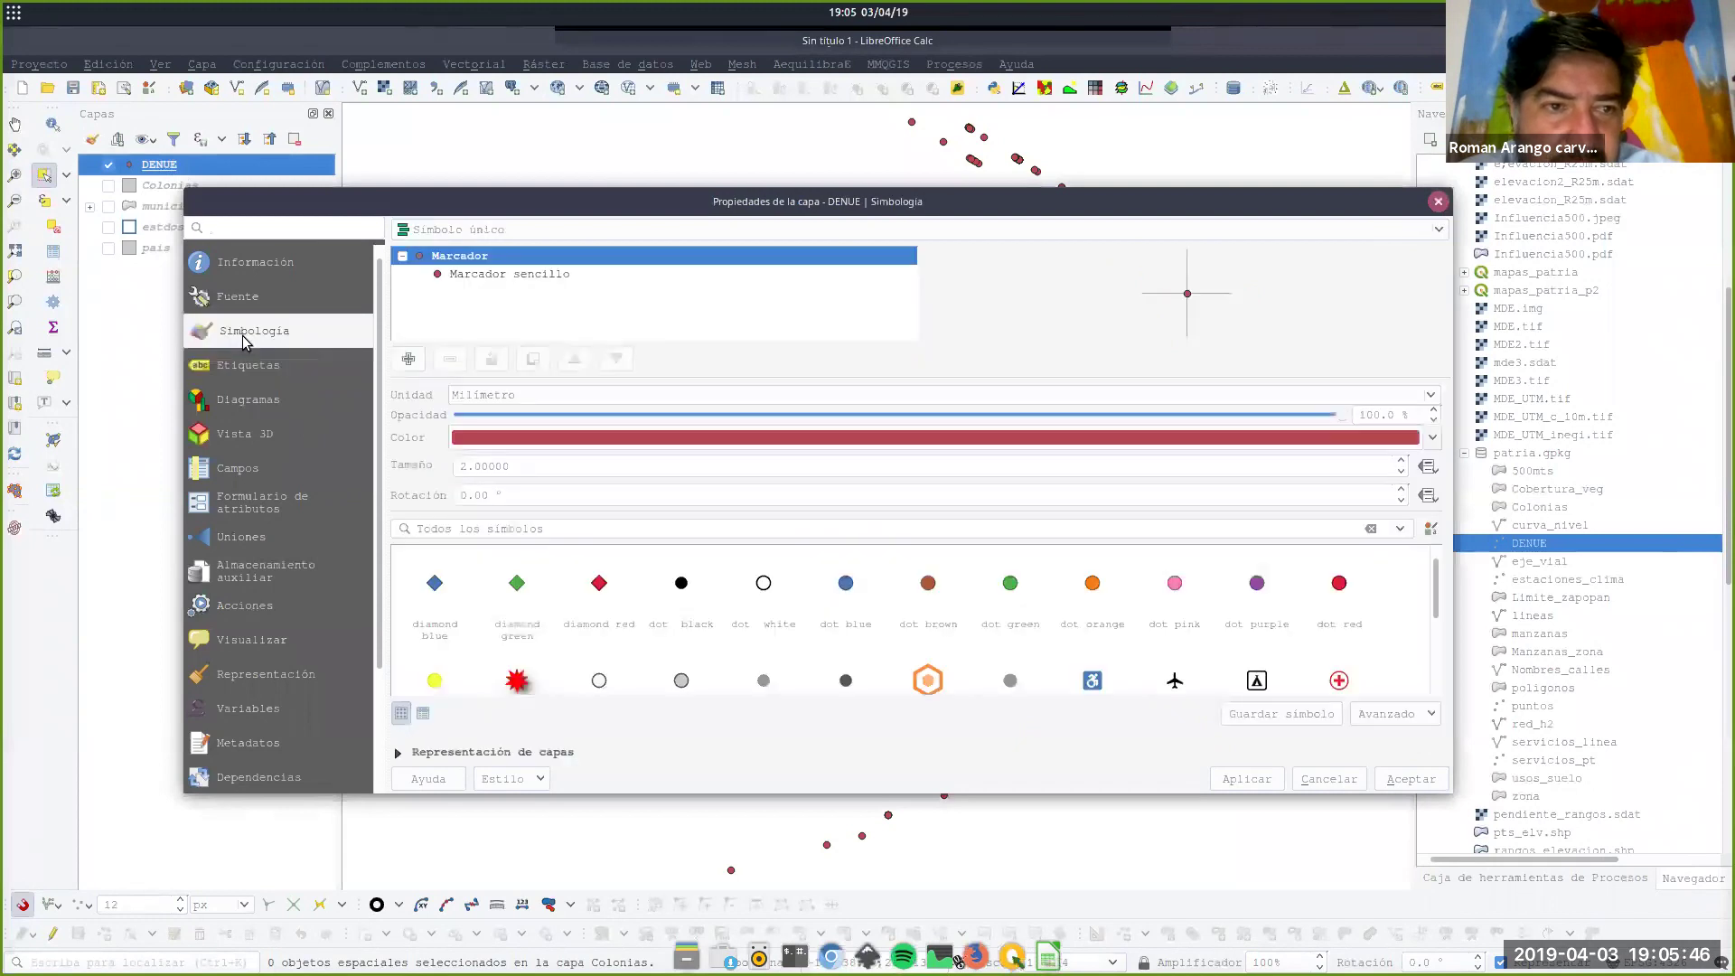
left_click(529, 274)
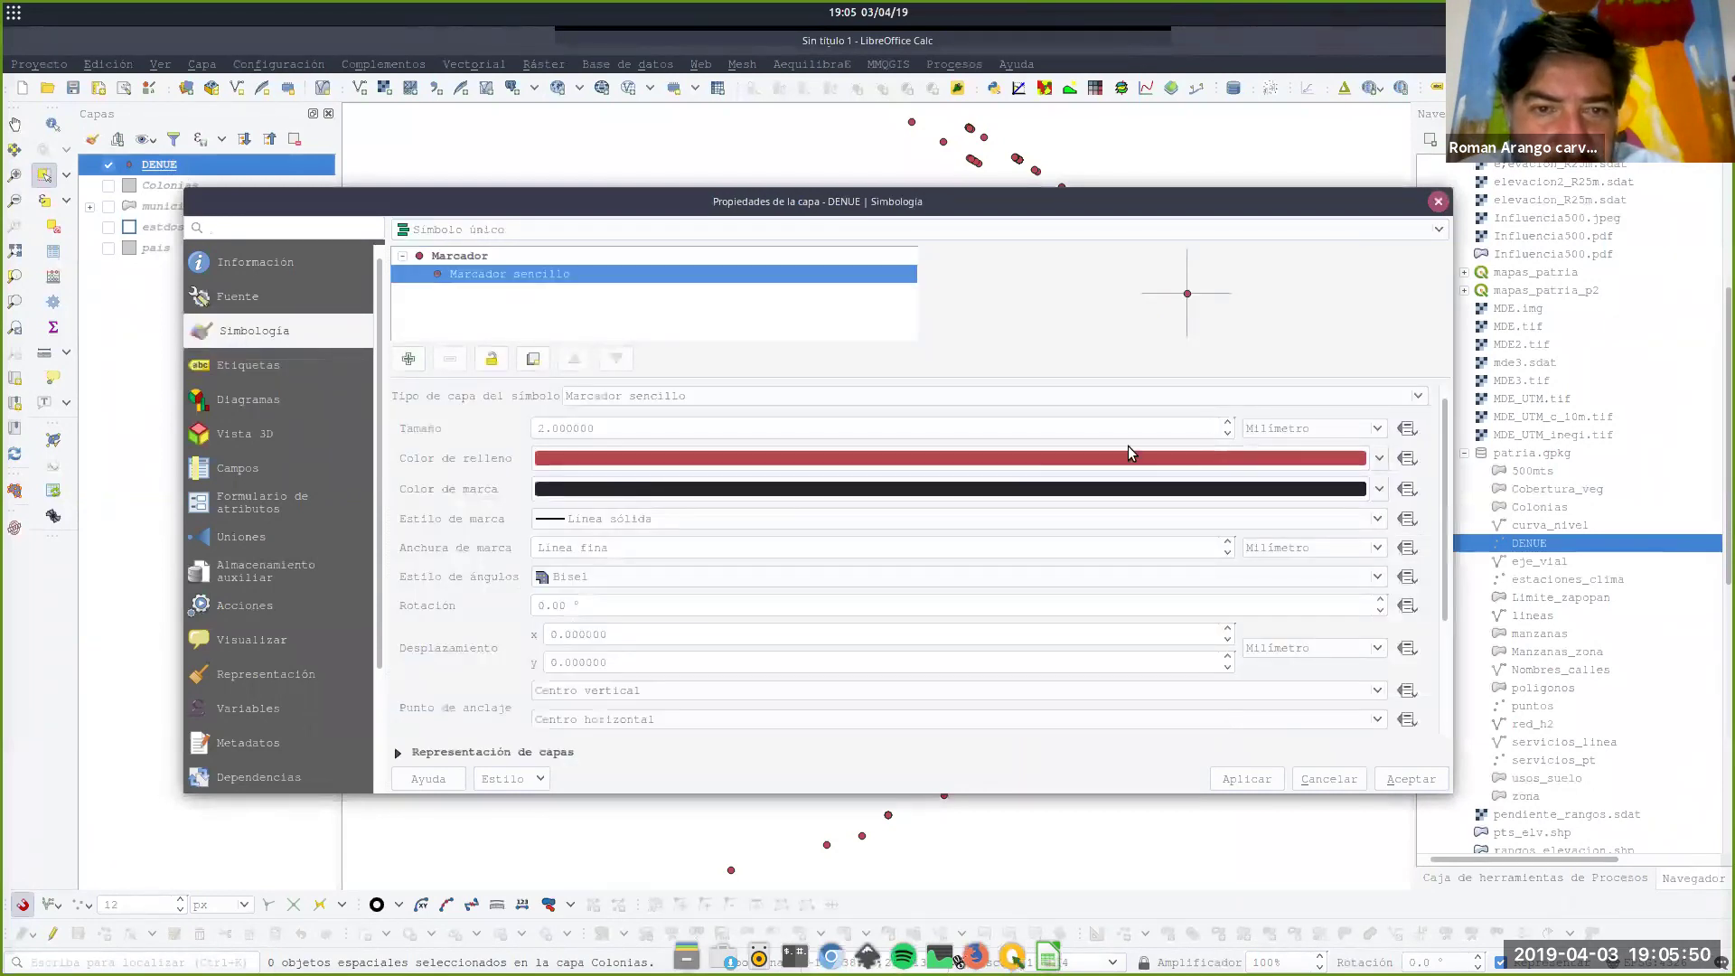
left_click(1068, 395)
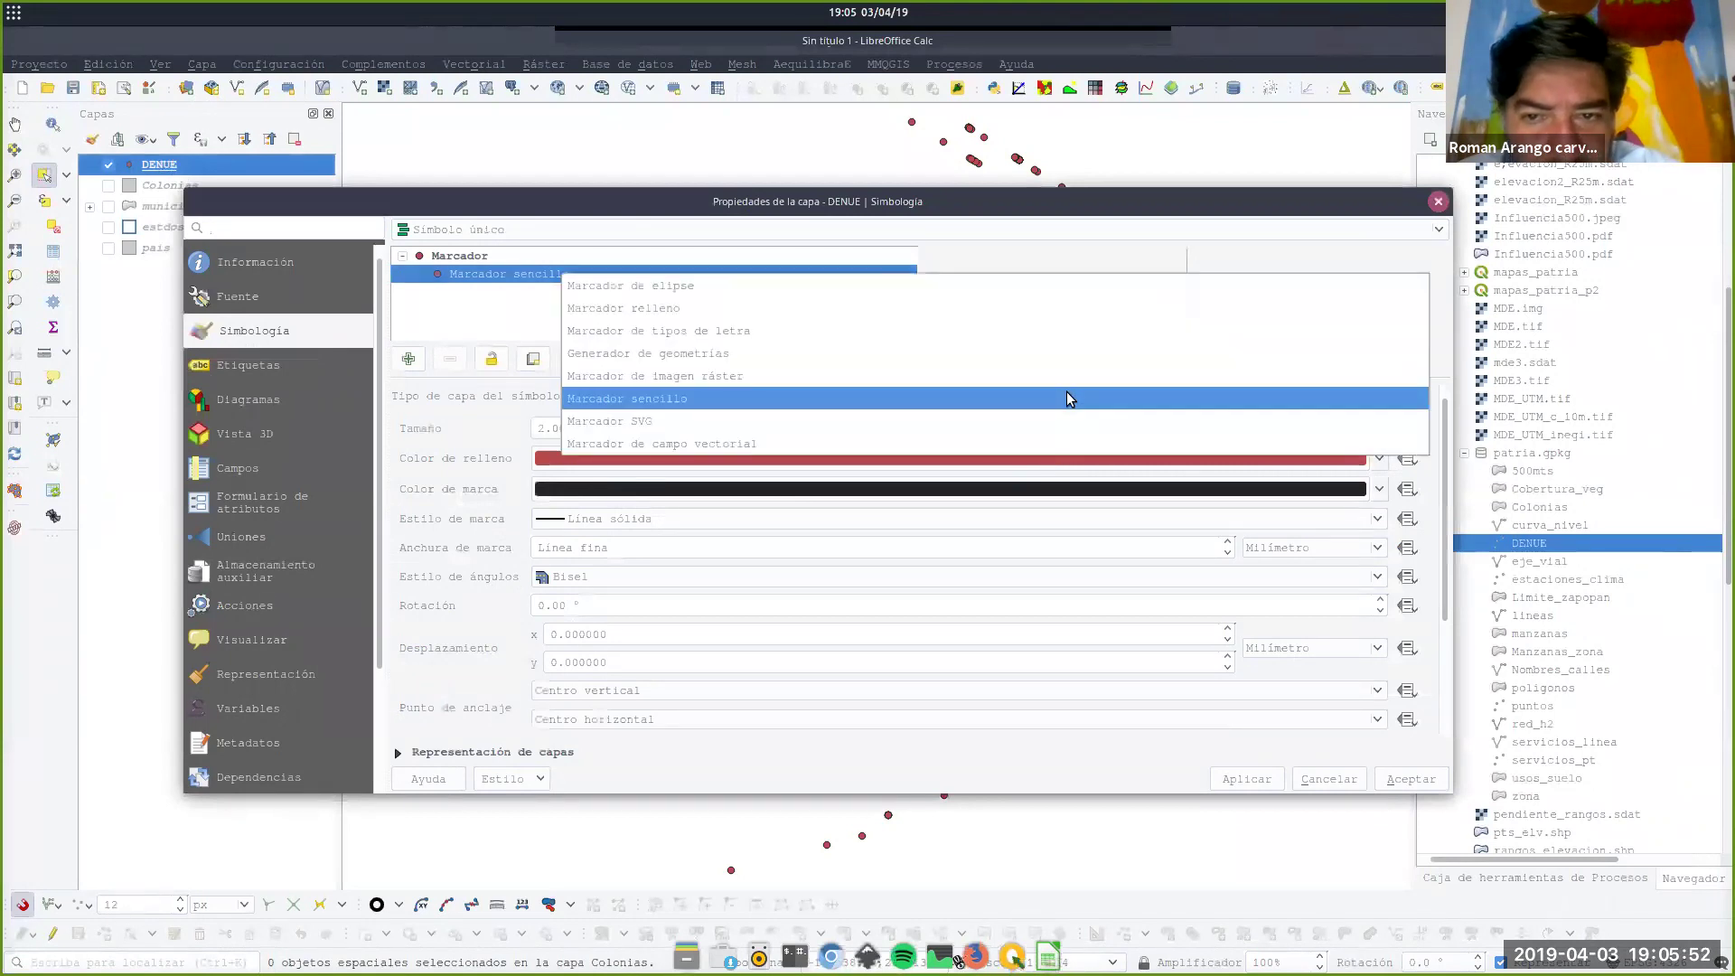
left_click(912, 422)
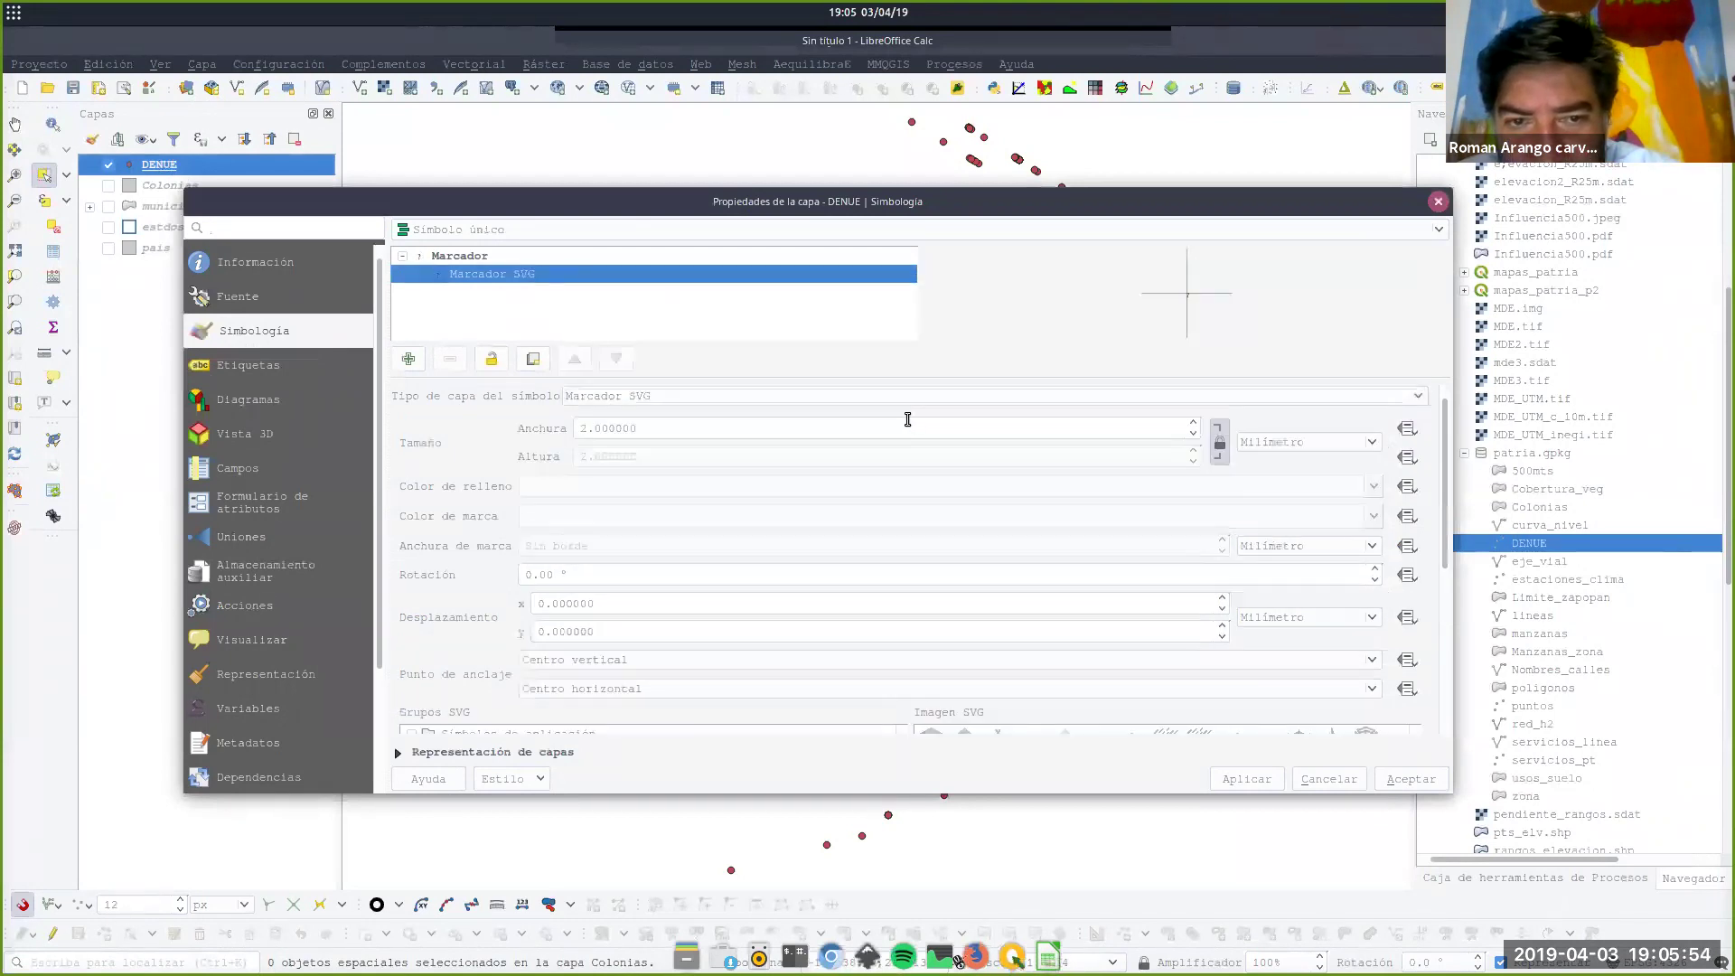
left_click_drag(1455, 533, 1441, 667)
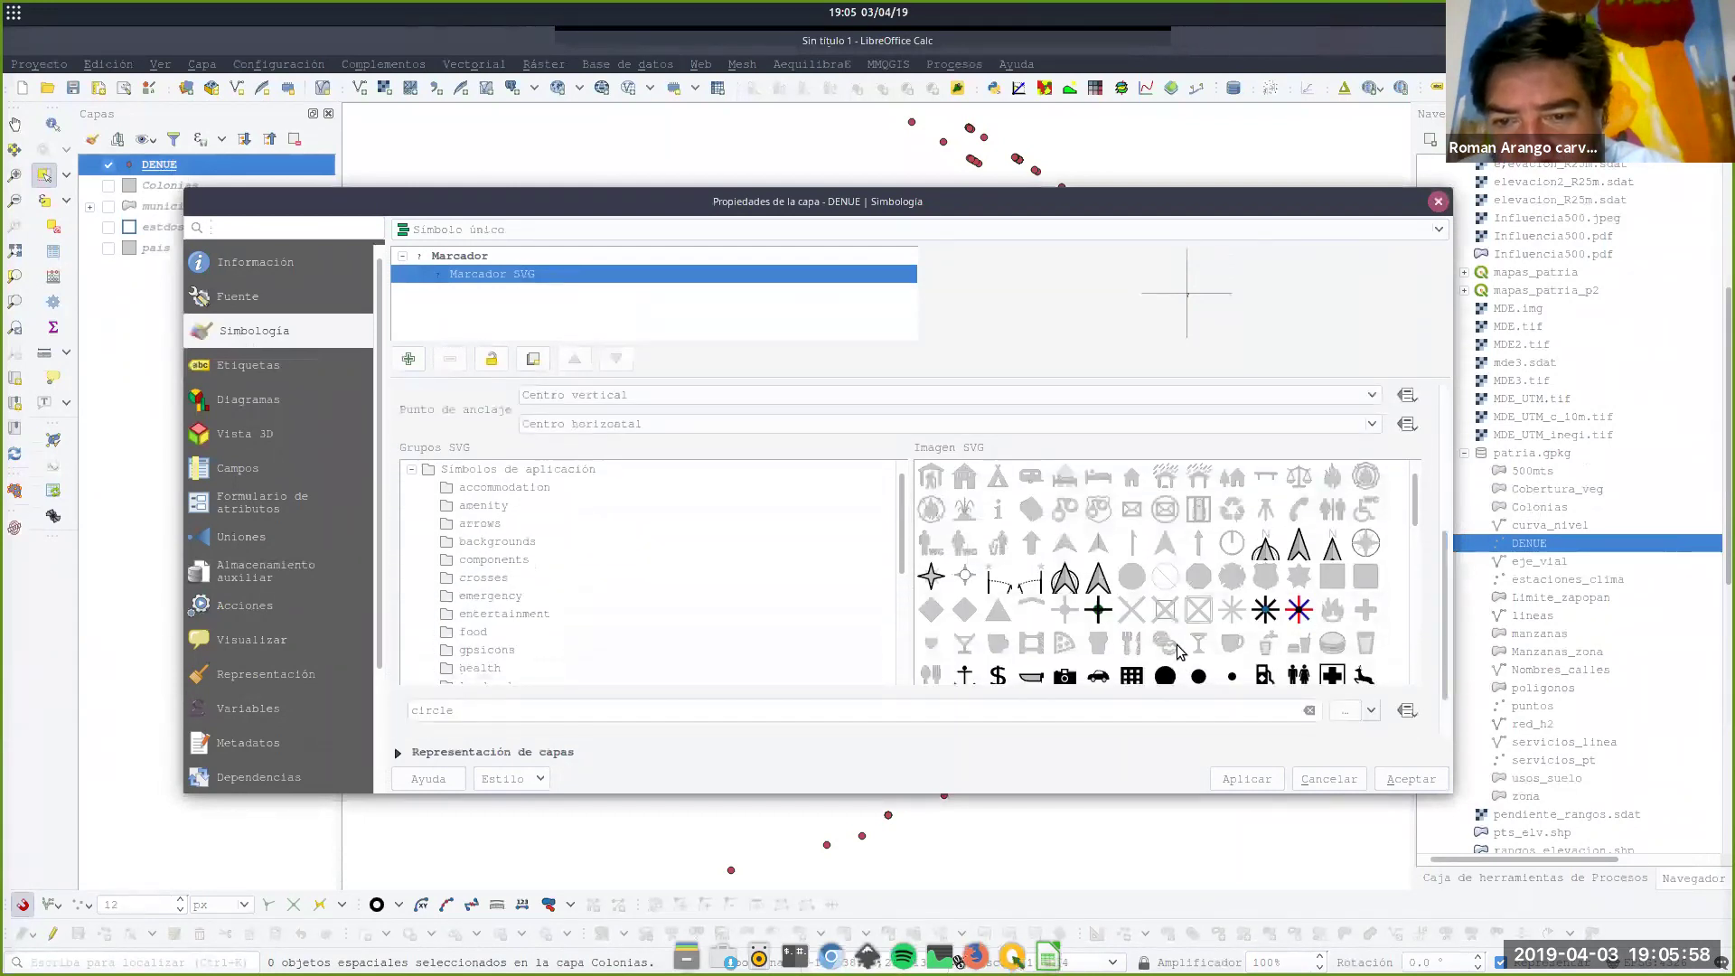
scroll(1126, 606, "down", 1)
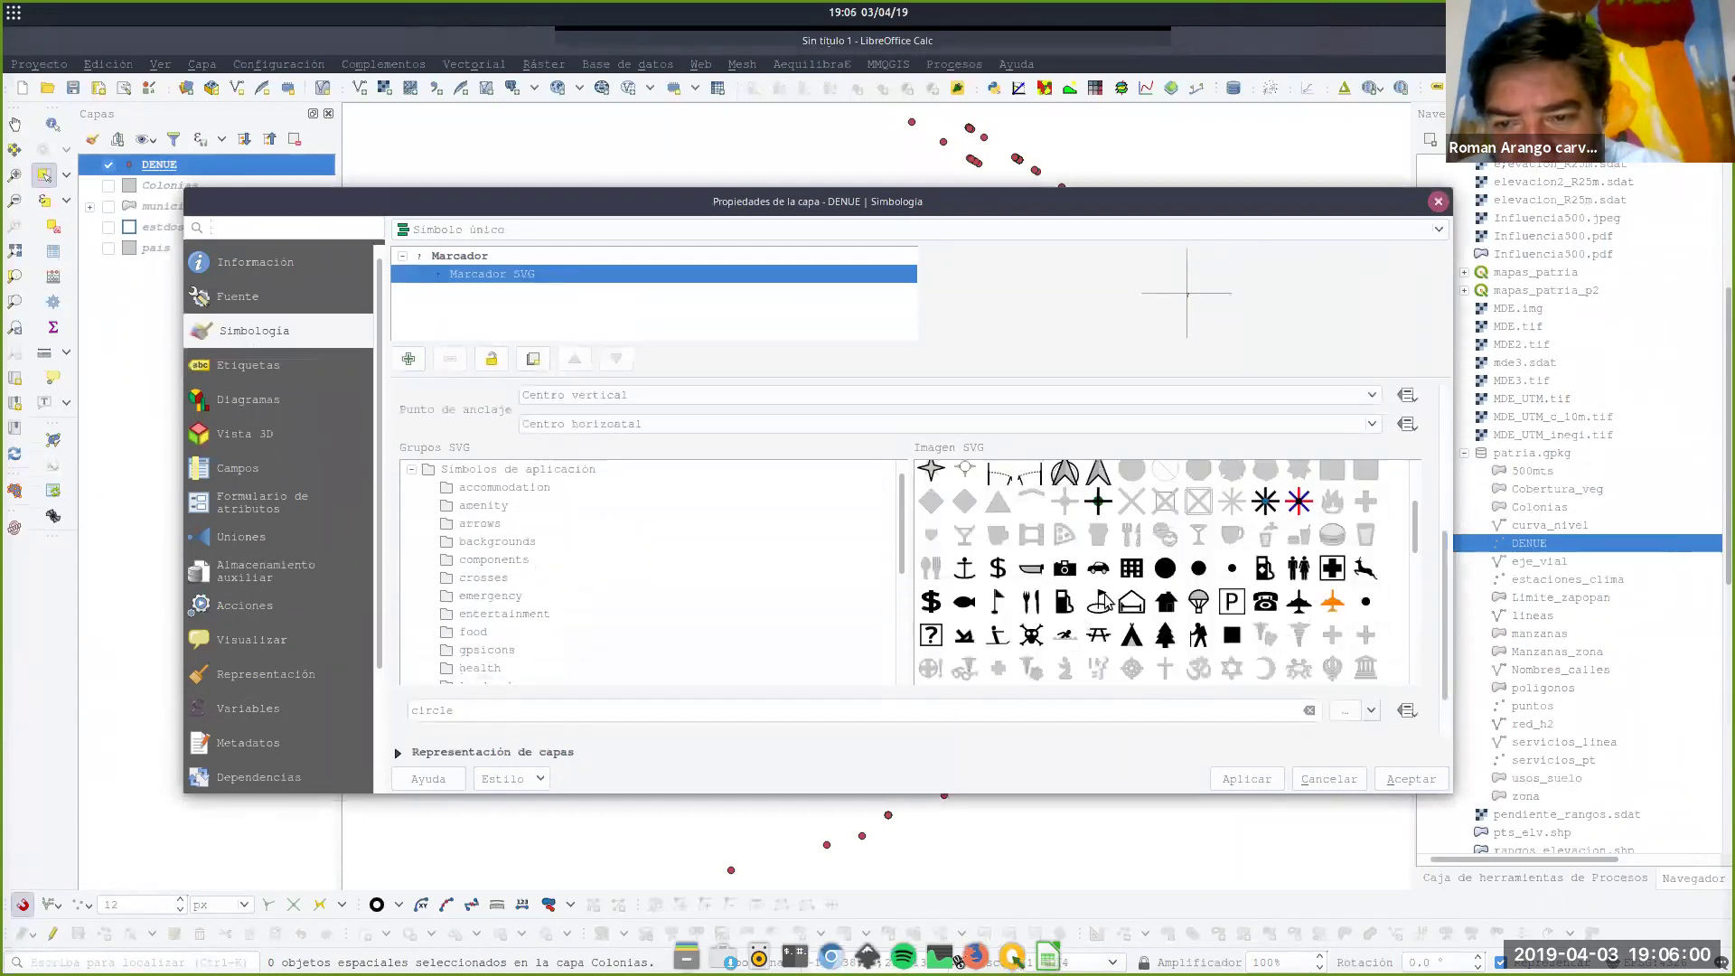
scroll(1137, 592, "up", 1)
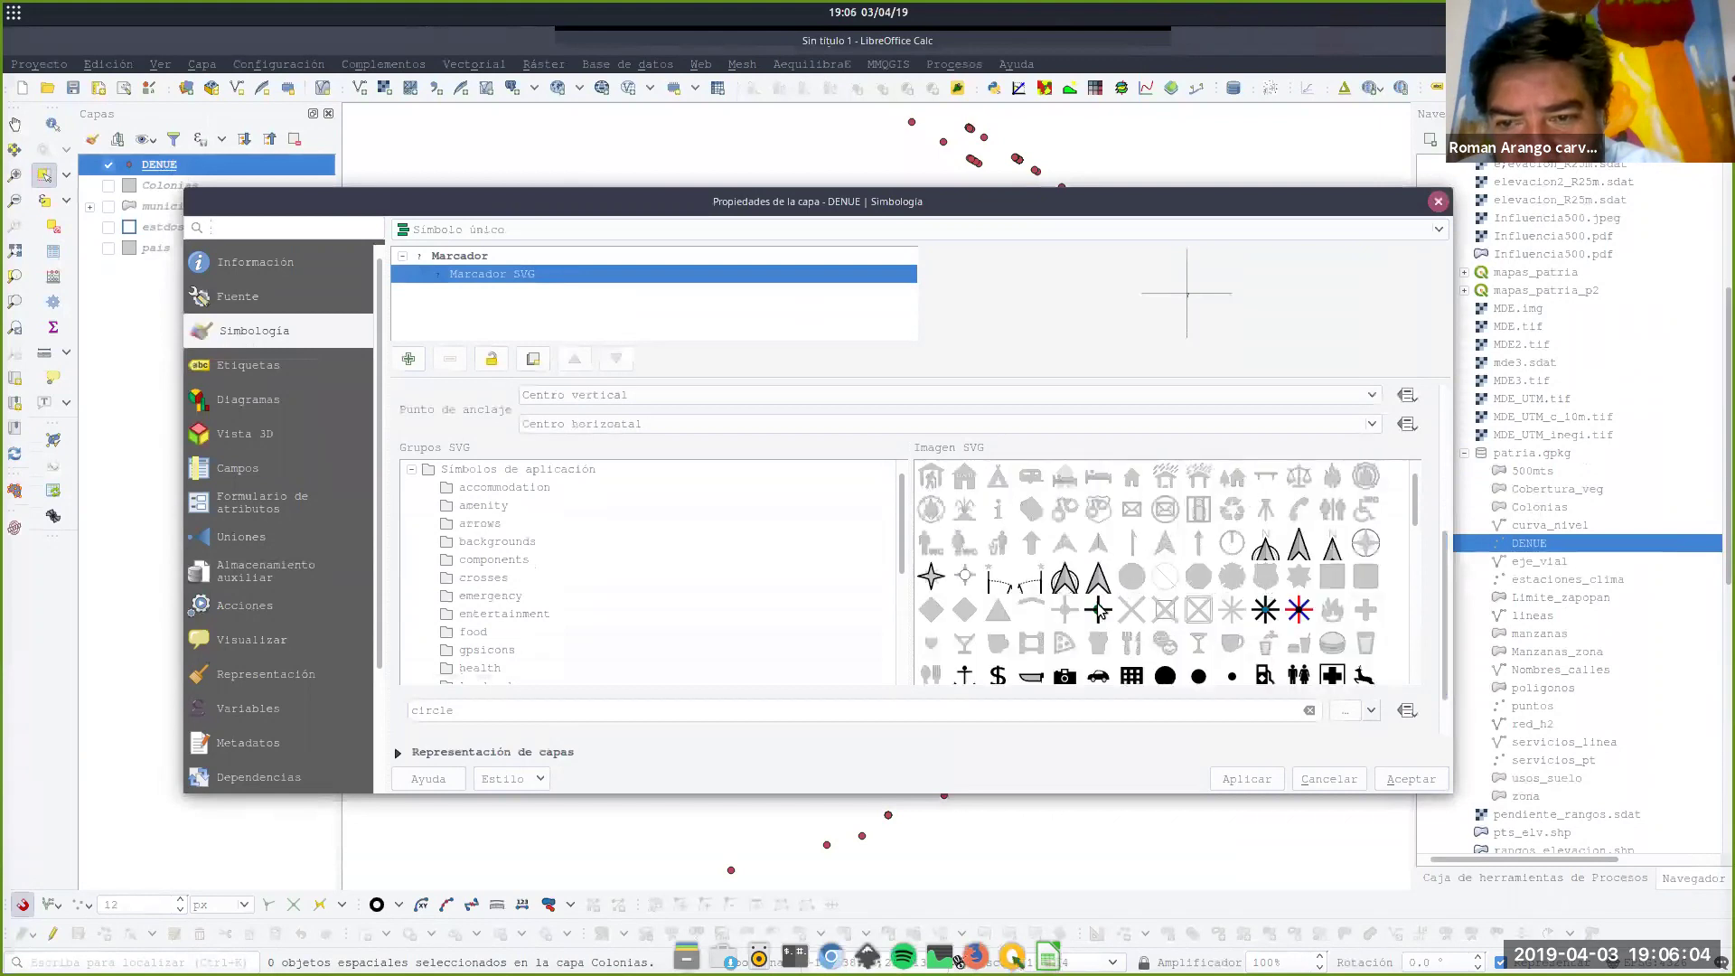
left_click(1265, 611)
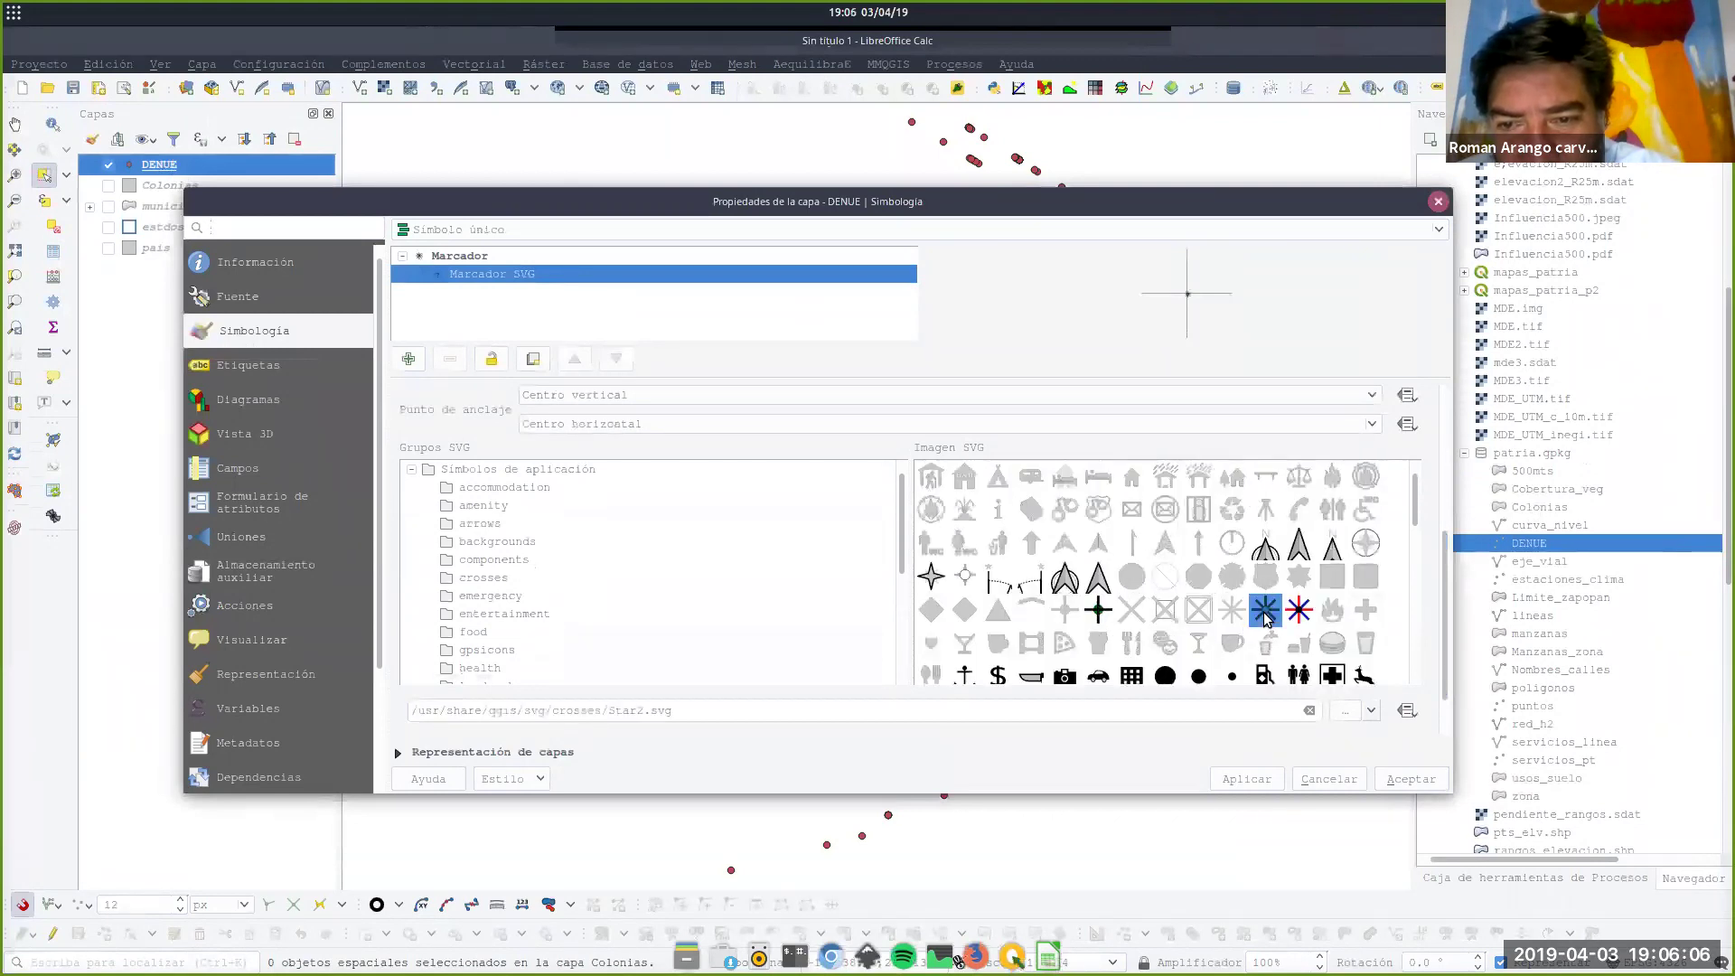
left_click(1413, 782)
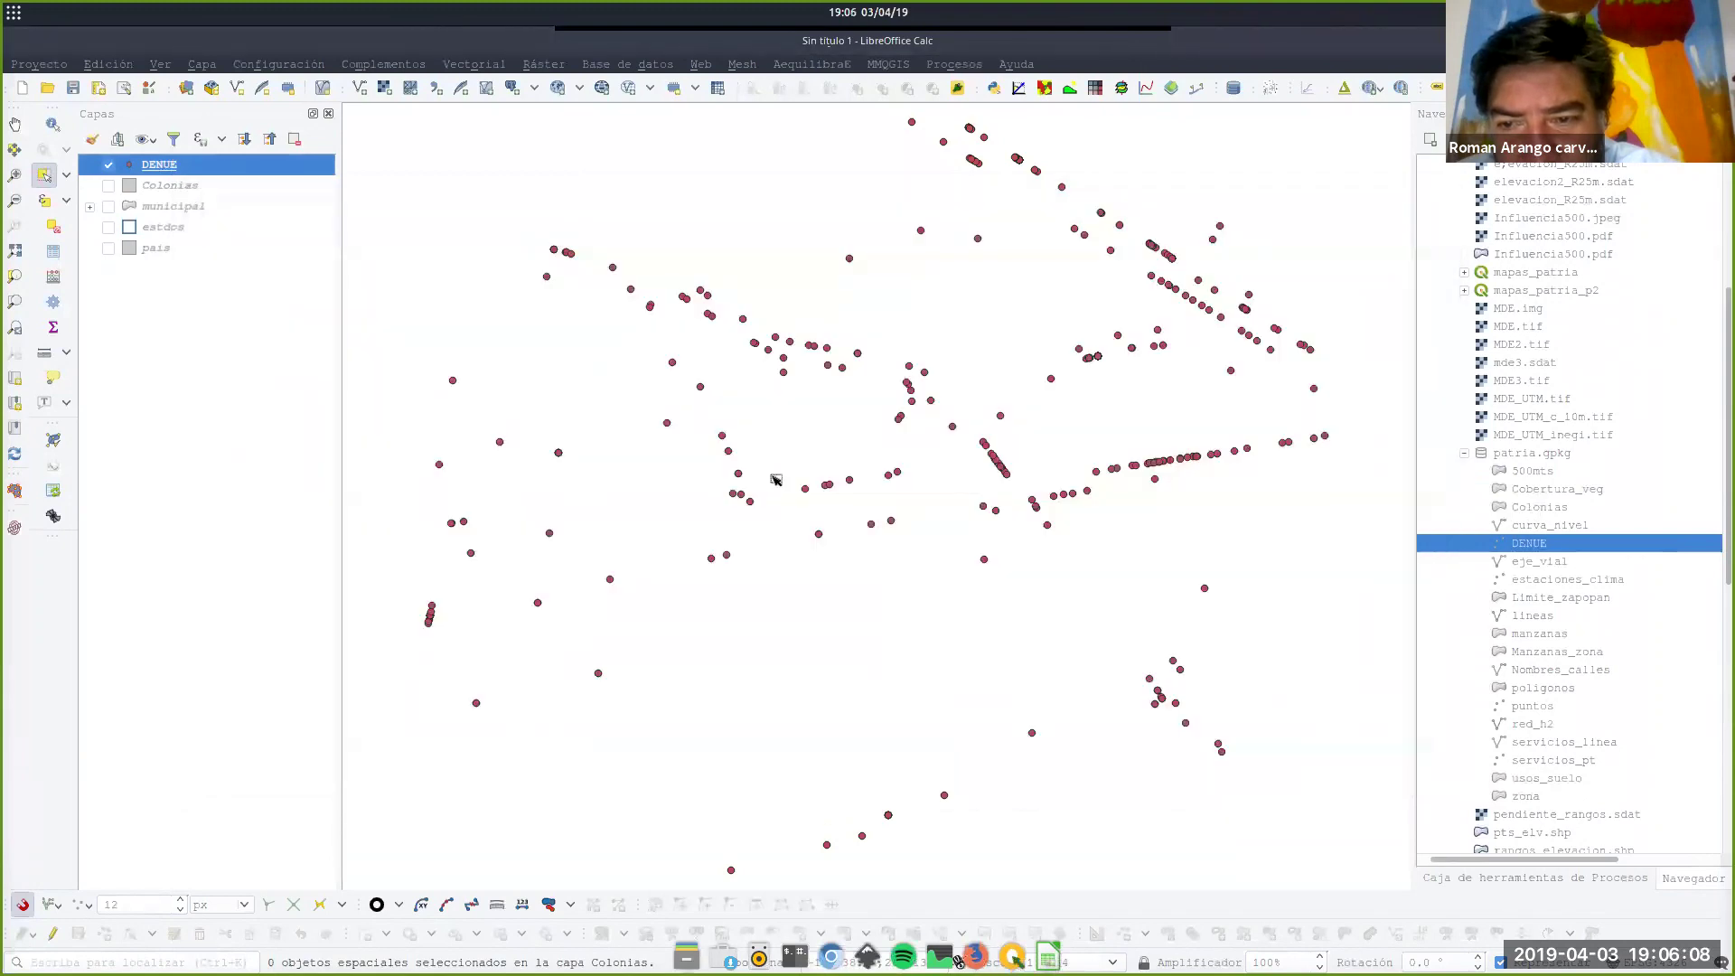
Reopen the DENUE layer's symbology and set the marker's unit to Metros a escala.
double_click(159, 166)
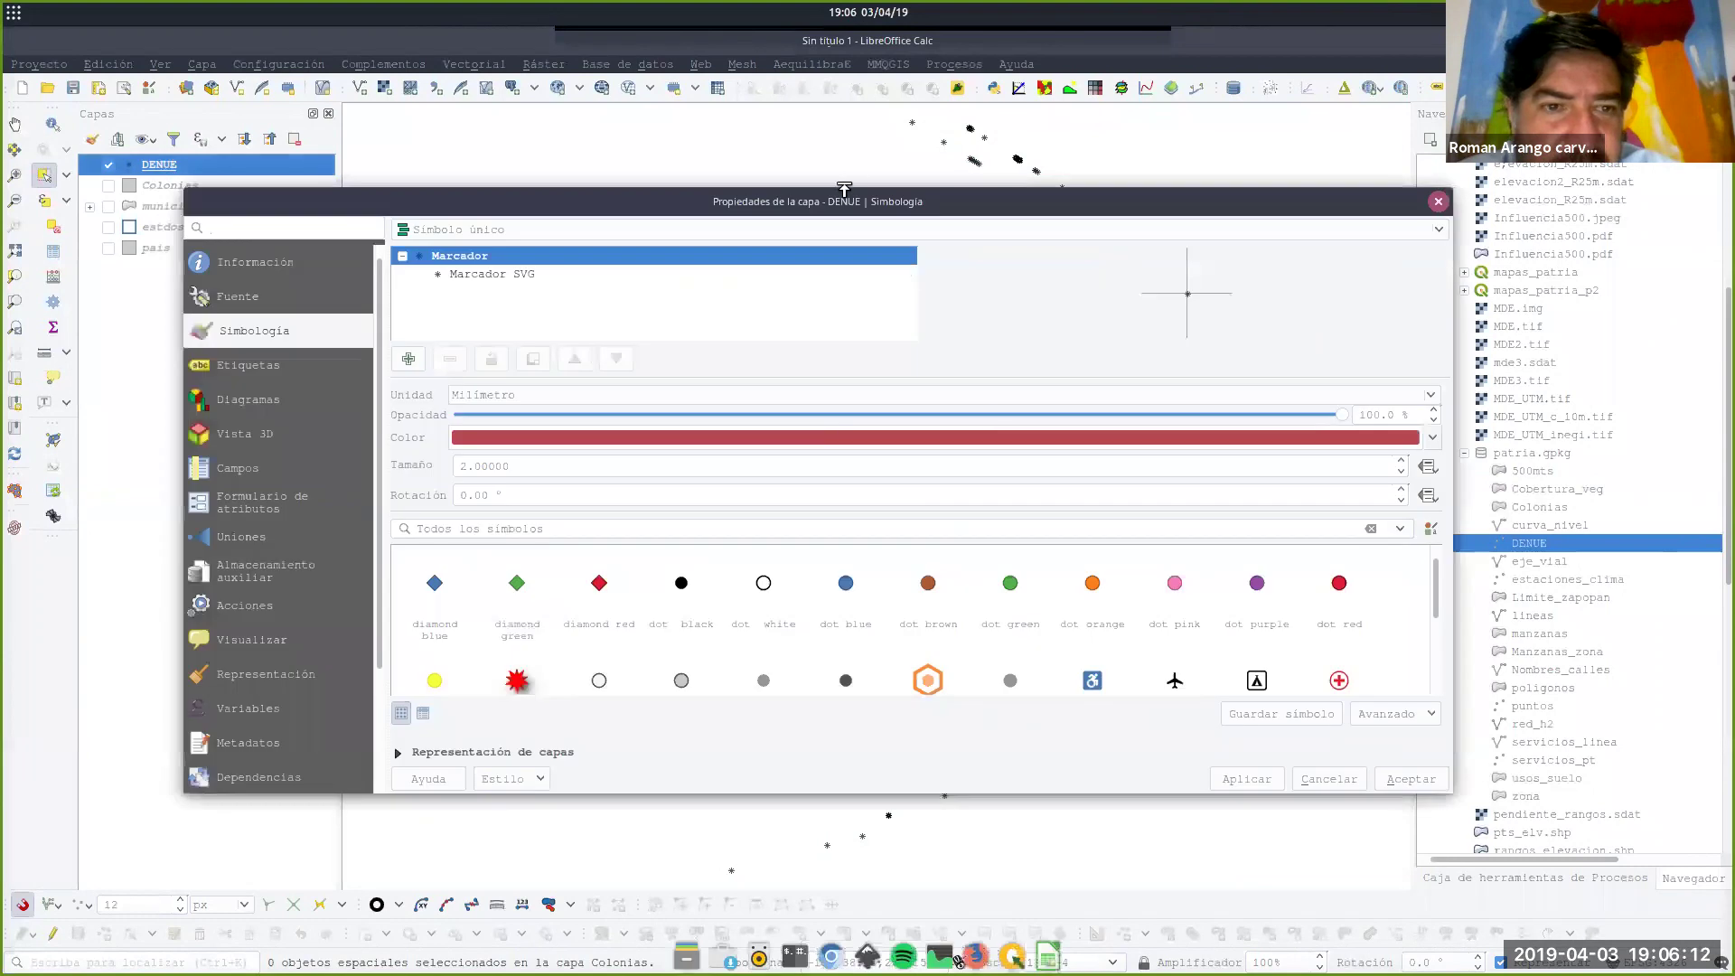
left_click_drag(848, 200, 839, 191)
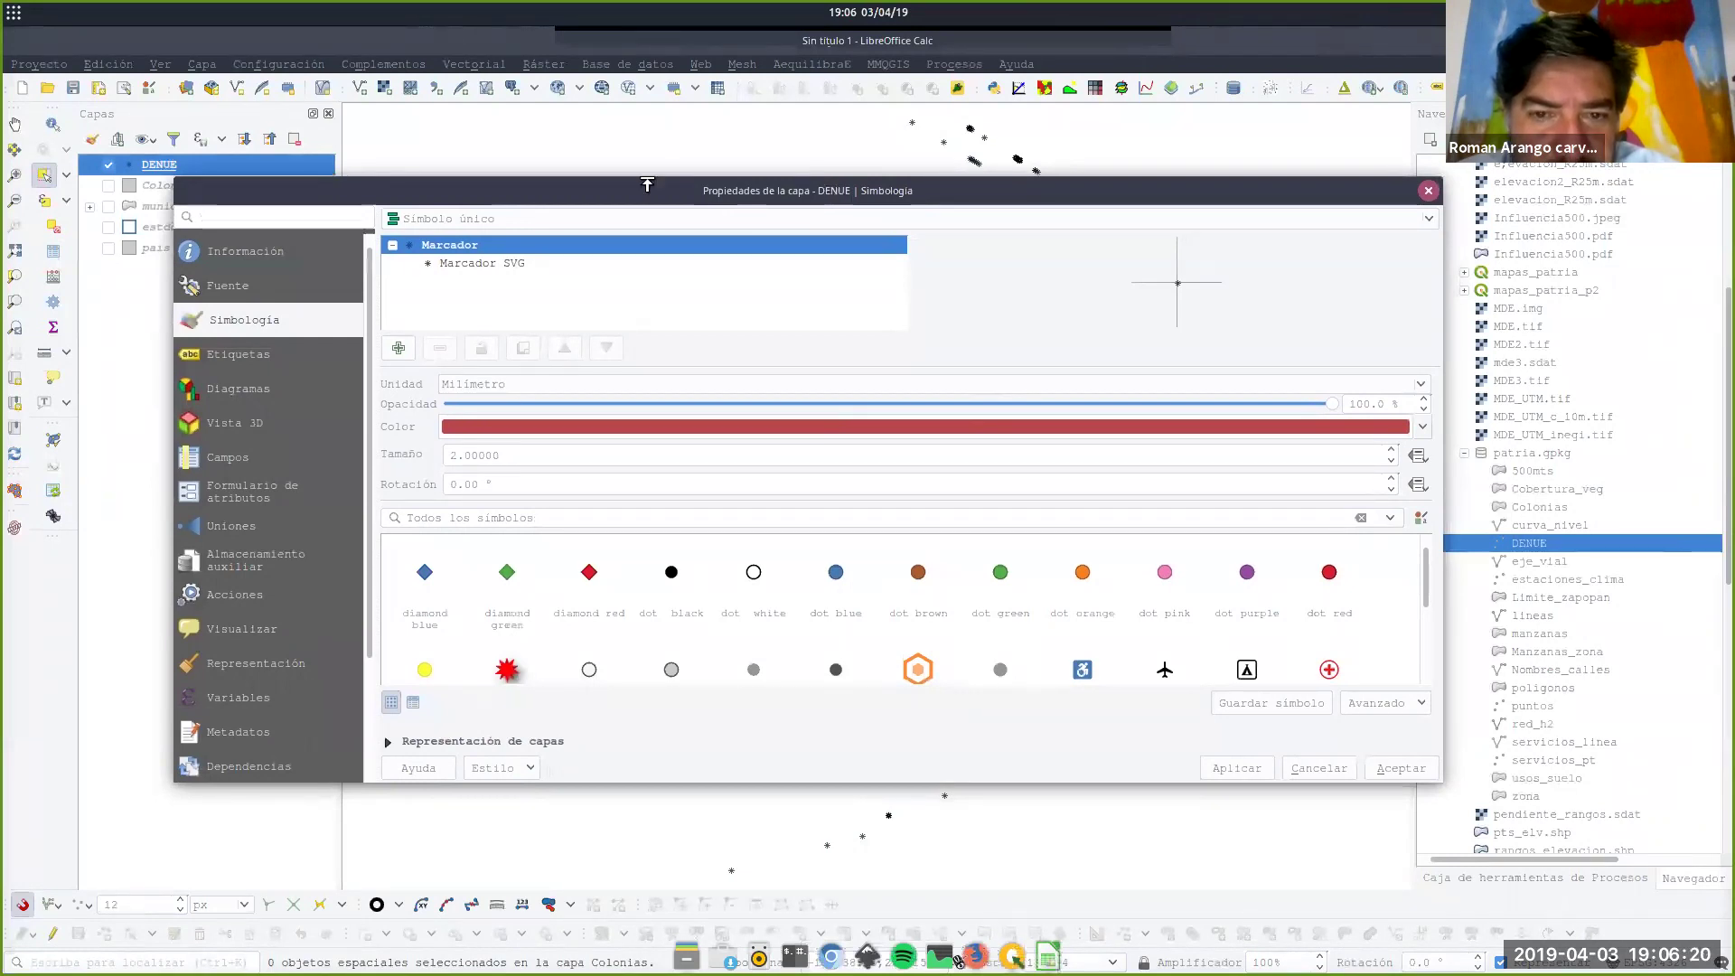
left_click_drag(625, 192, 588, 191)
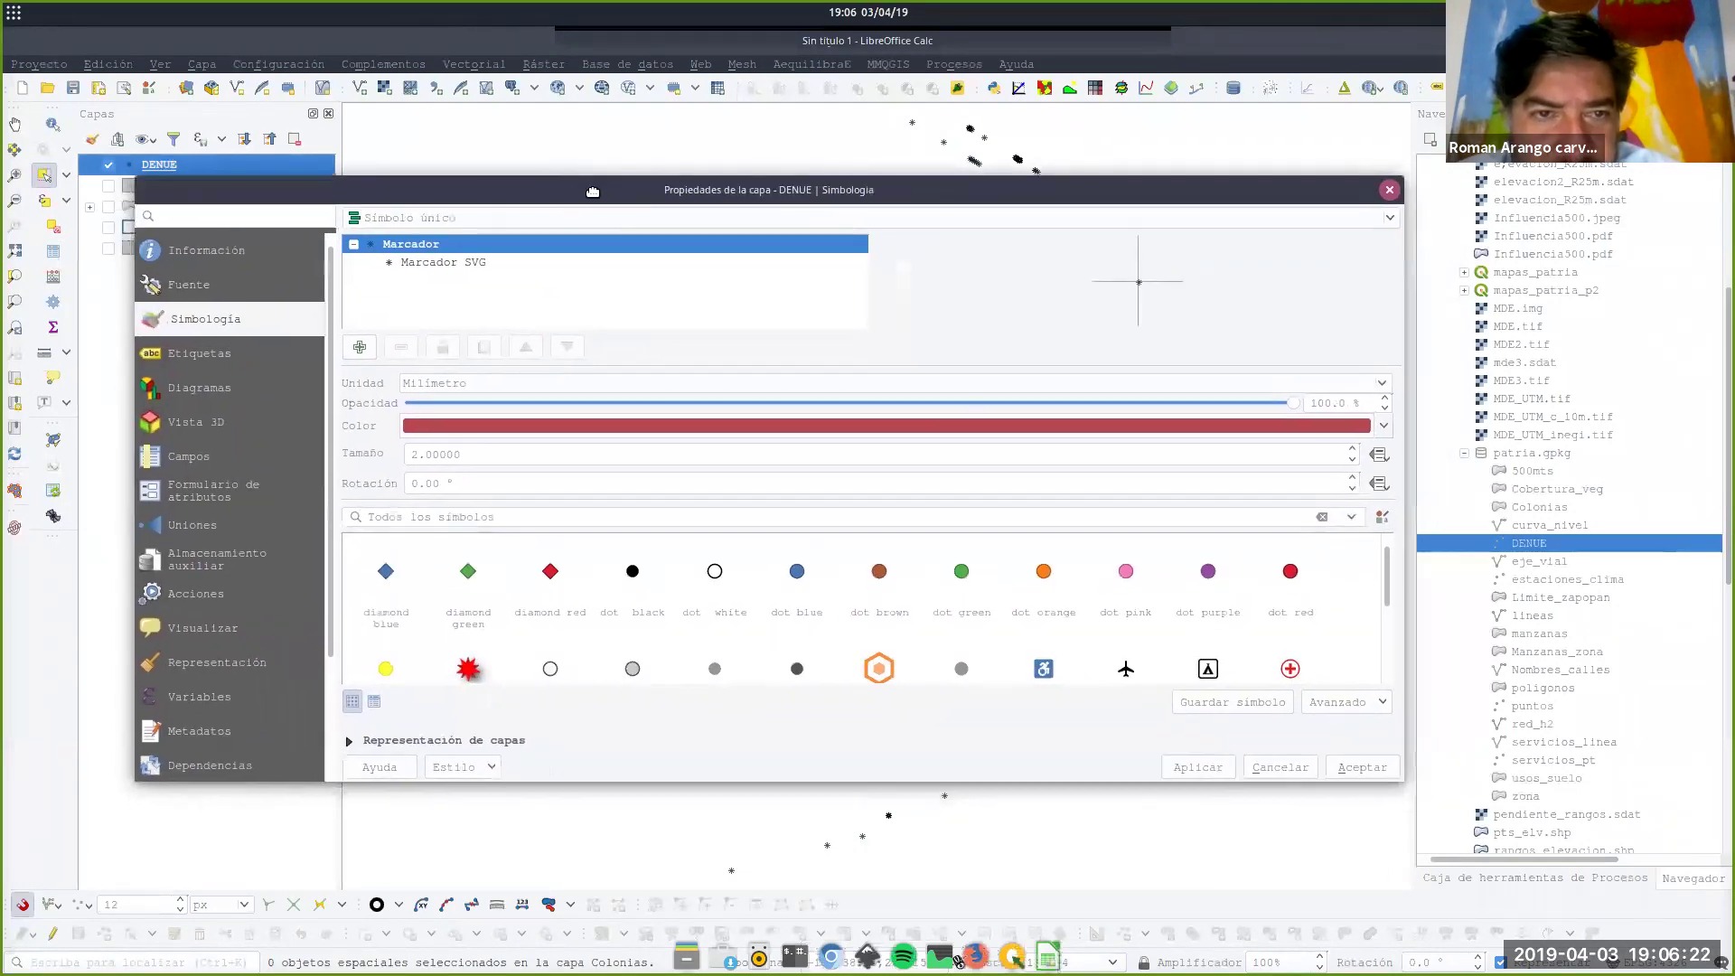
left_click(466, 384)
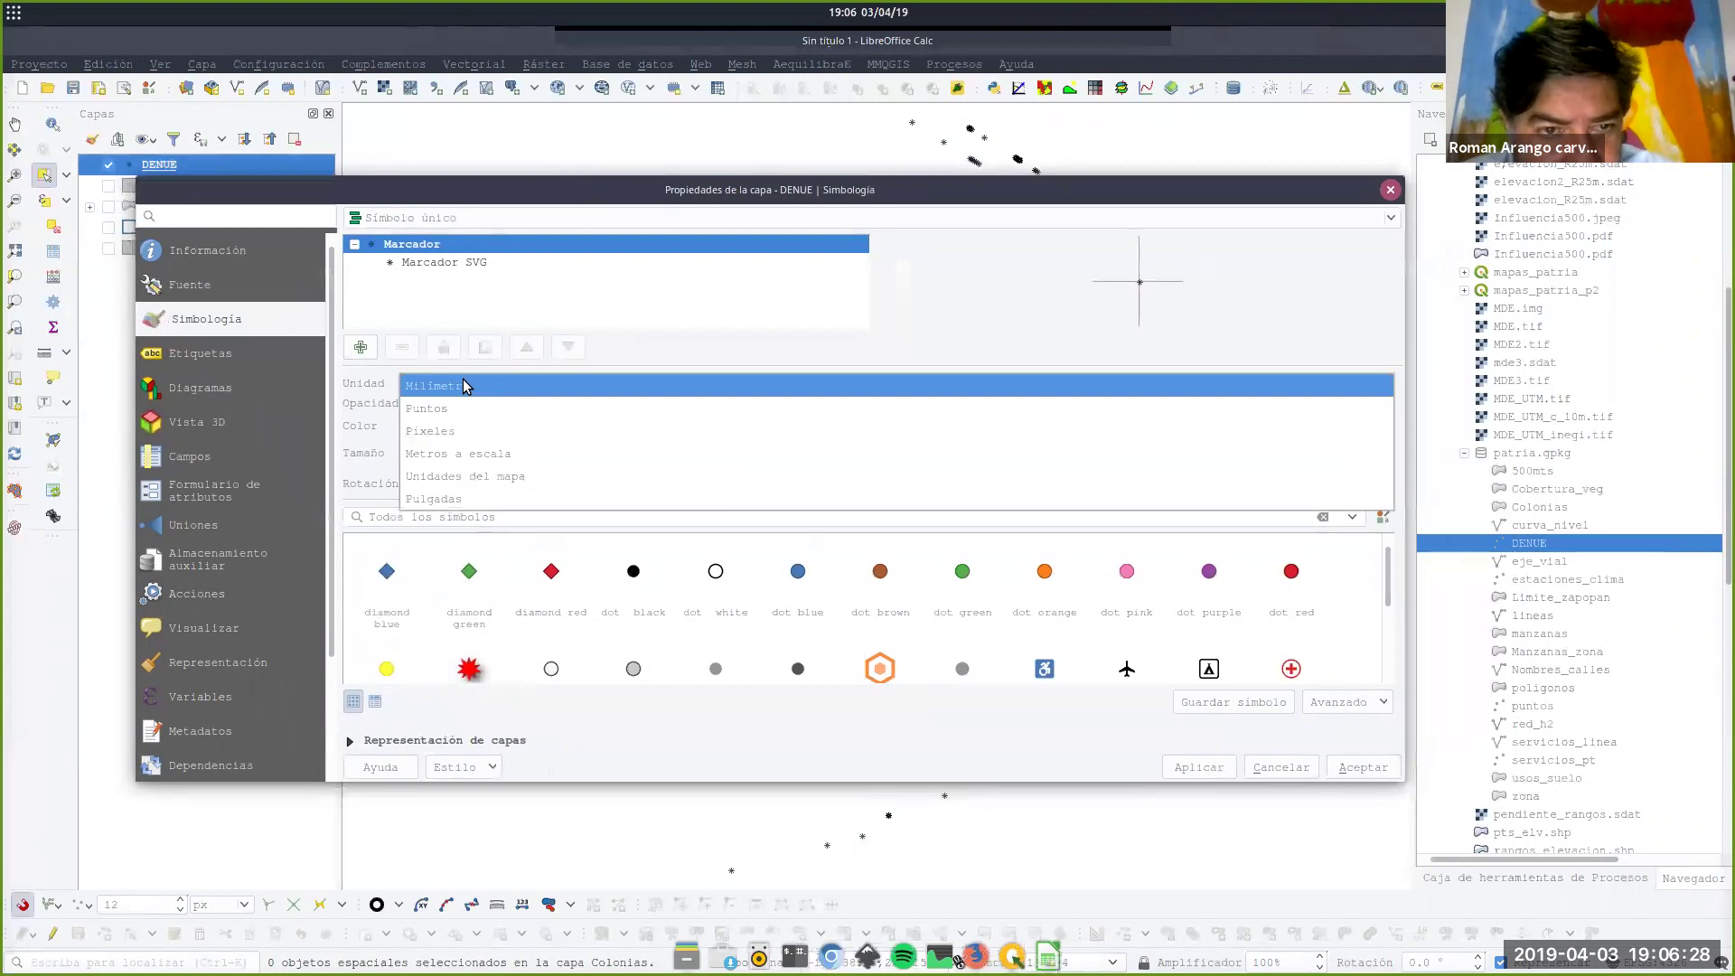
left_click(498, 454)
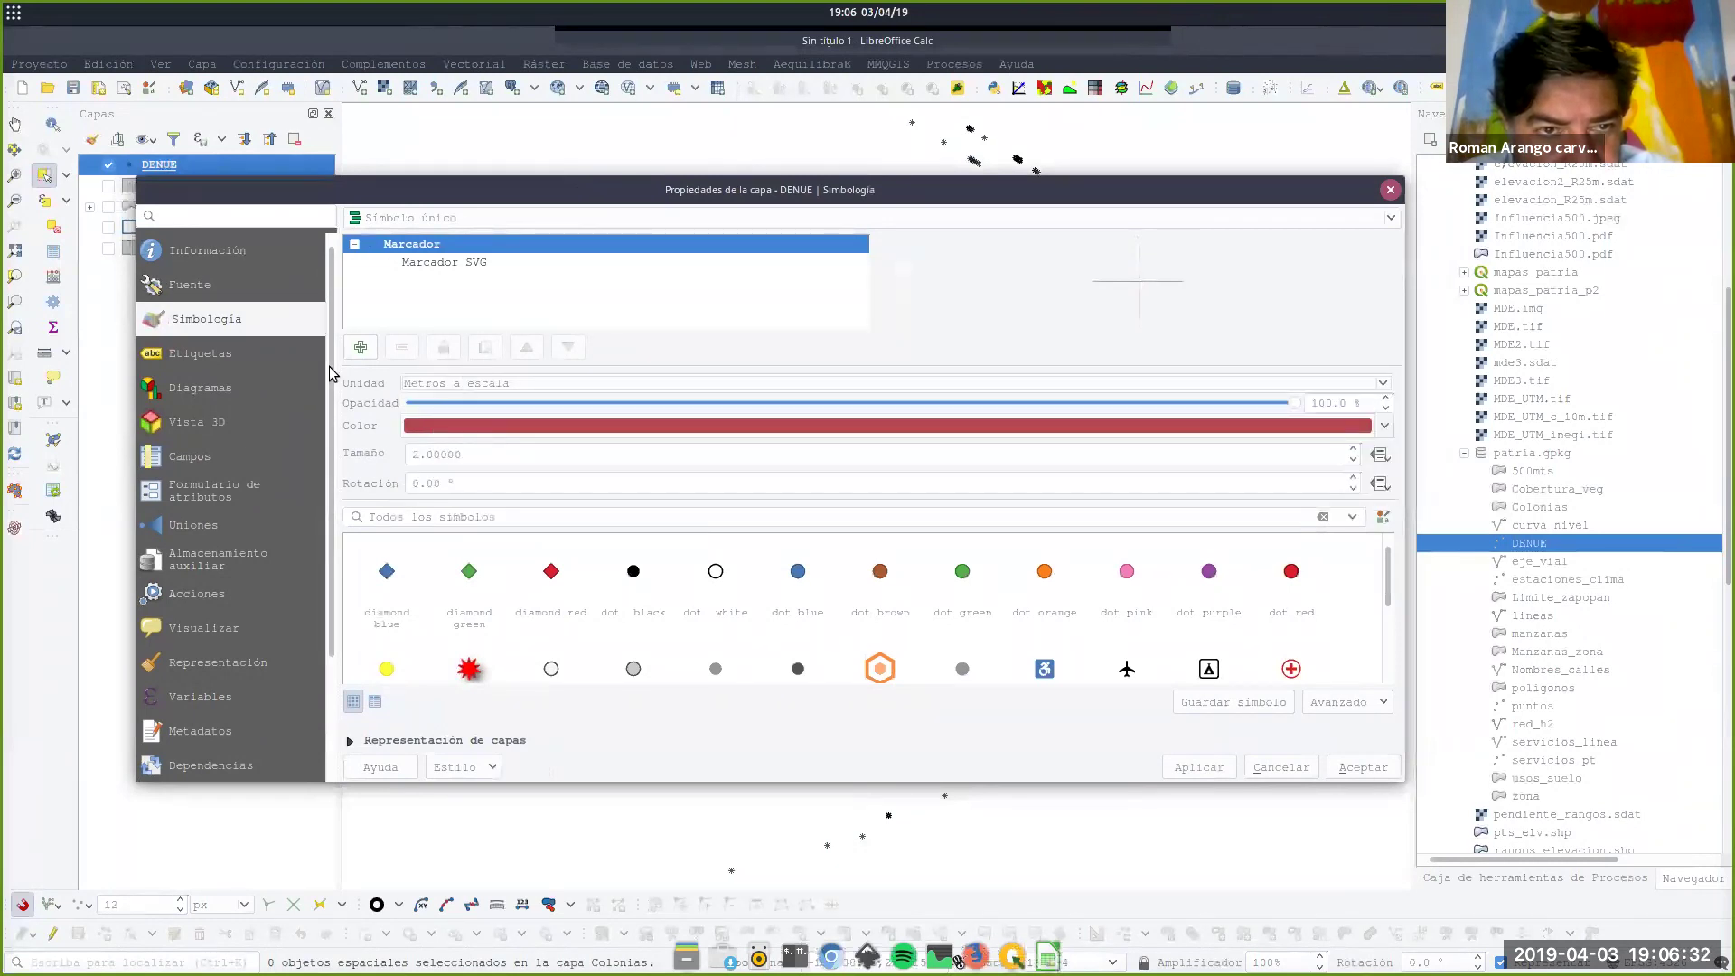
Define the DENUE marker's size with an expression using the "tamano" field and accept the layer properties.
left_click(1380, 456)
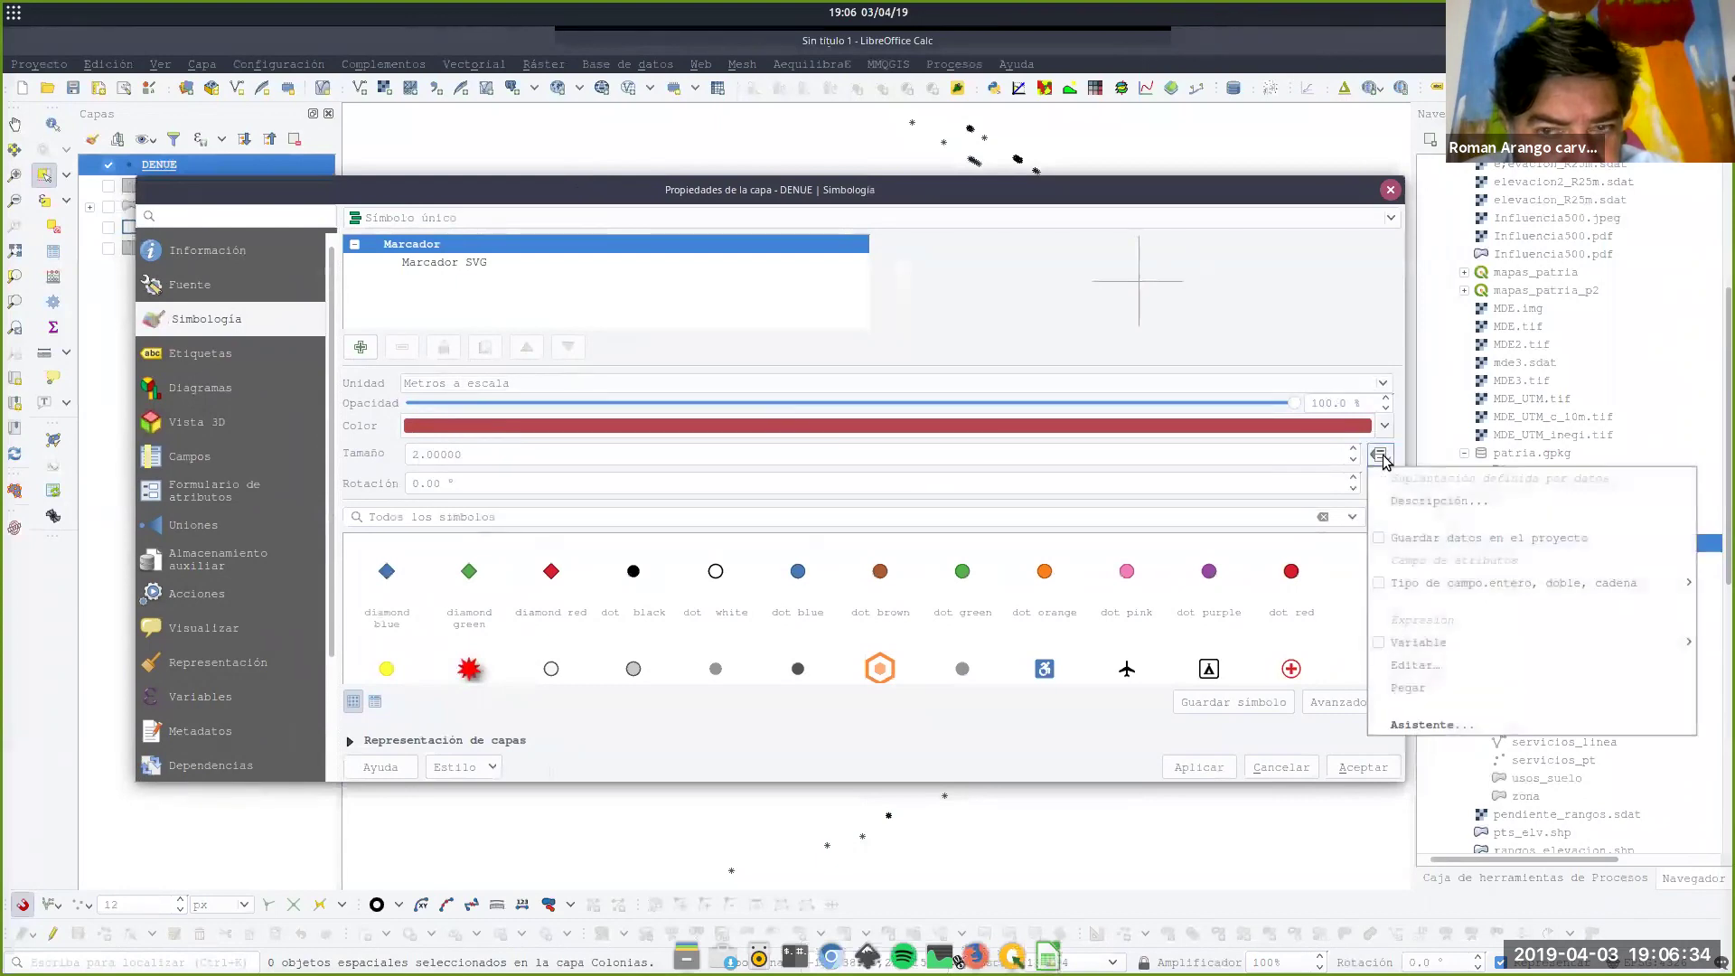
left_click(1416, 668)
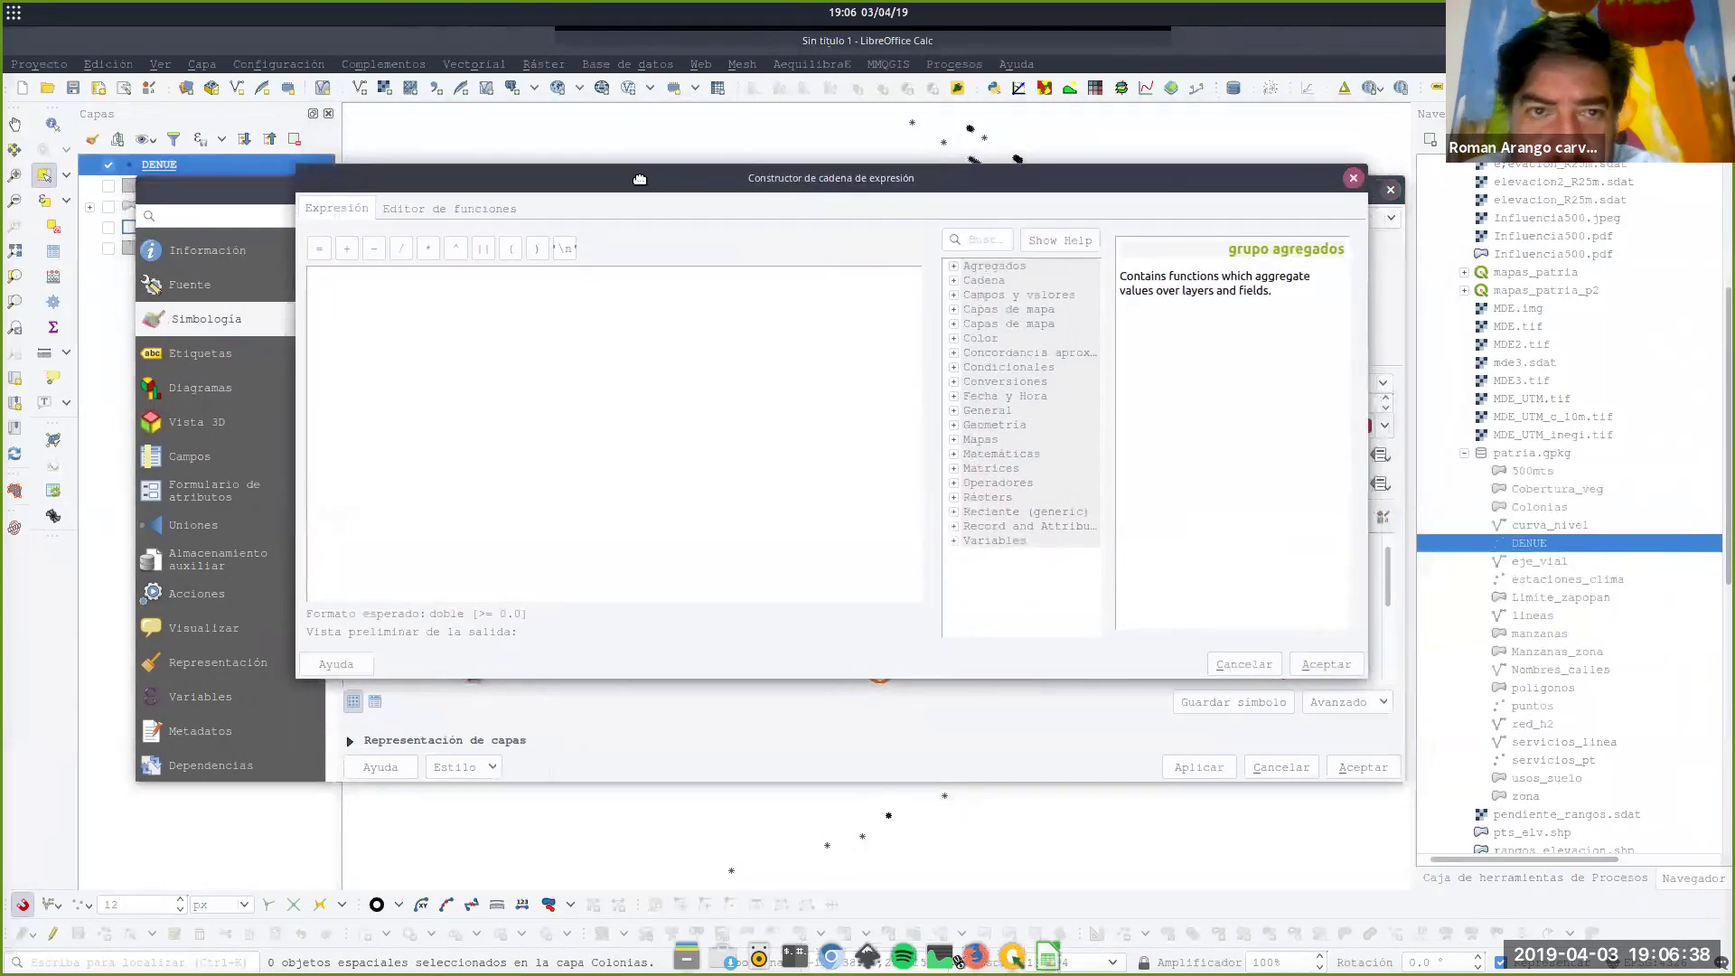
left_click(945, 295)
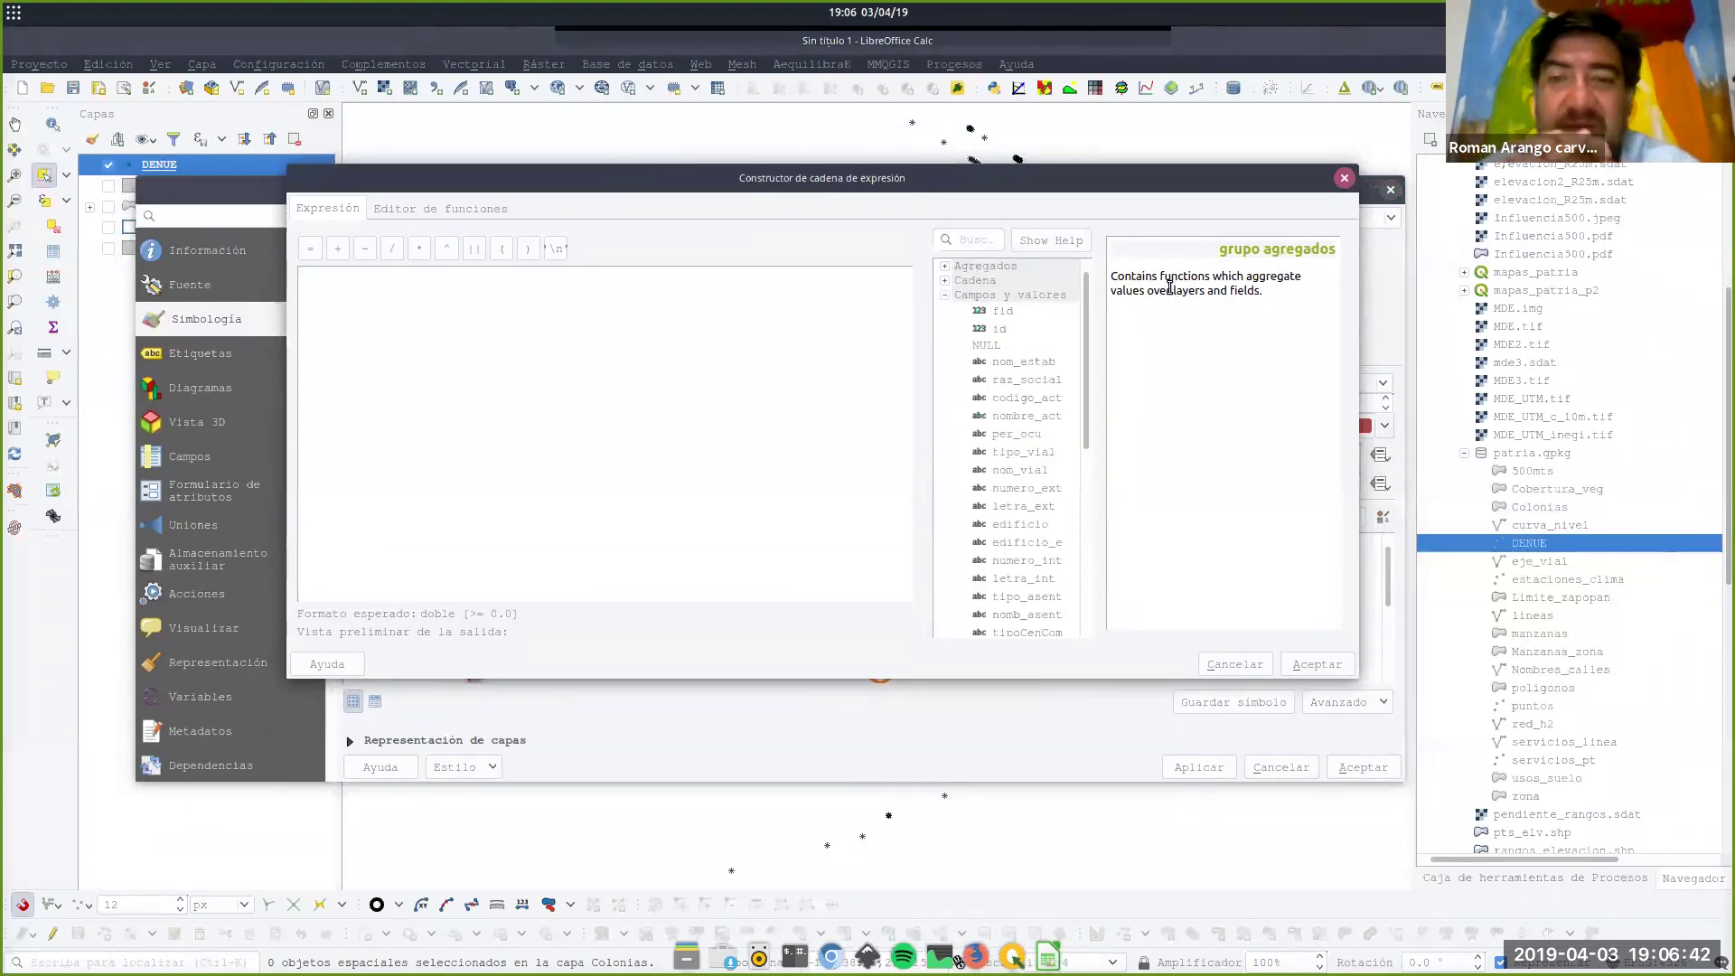
scroll(1046, 388, "down", 3)
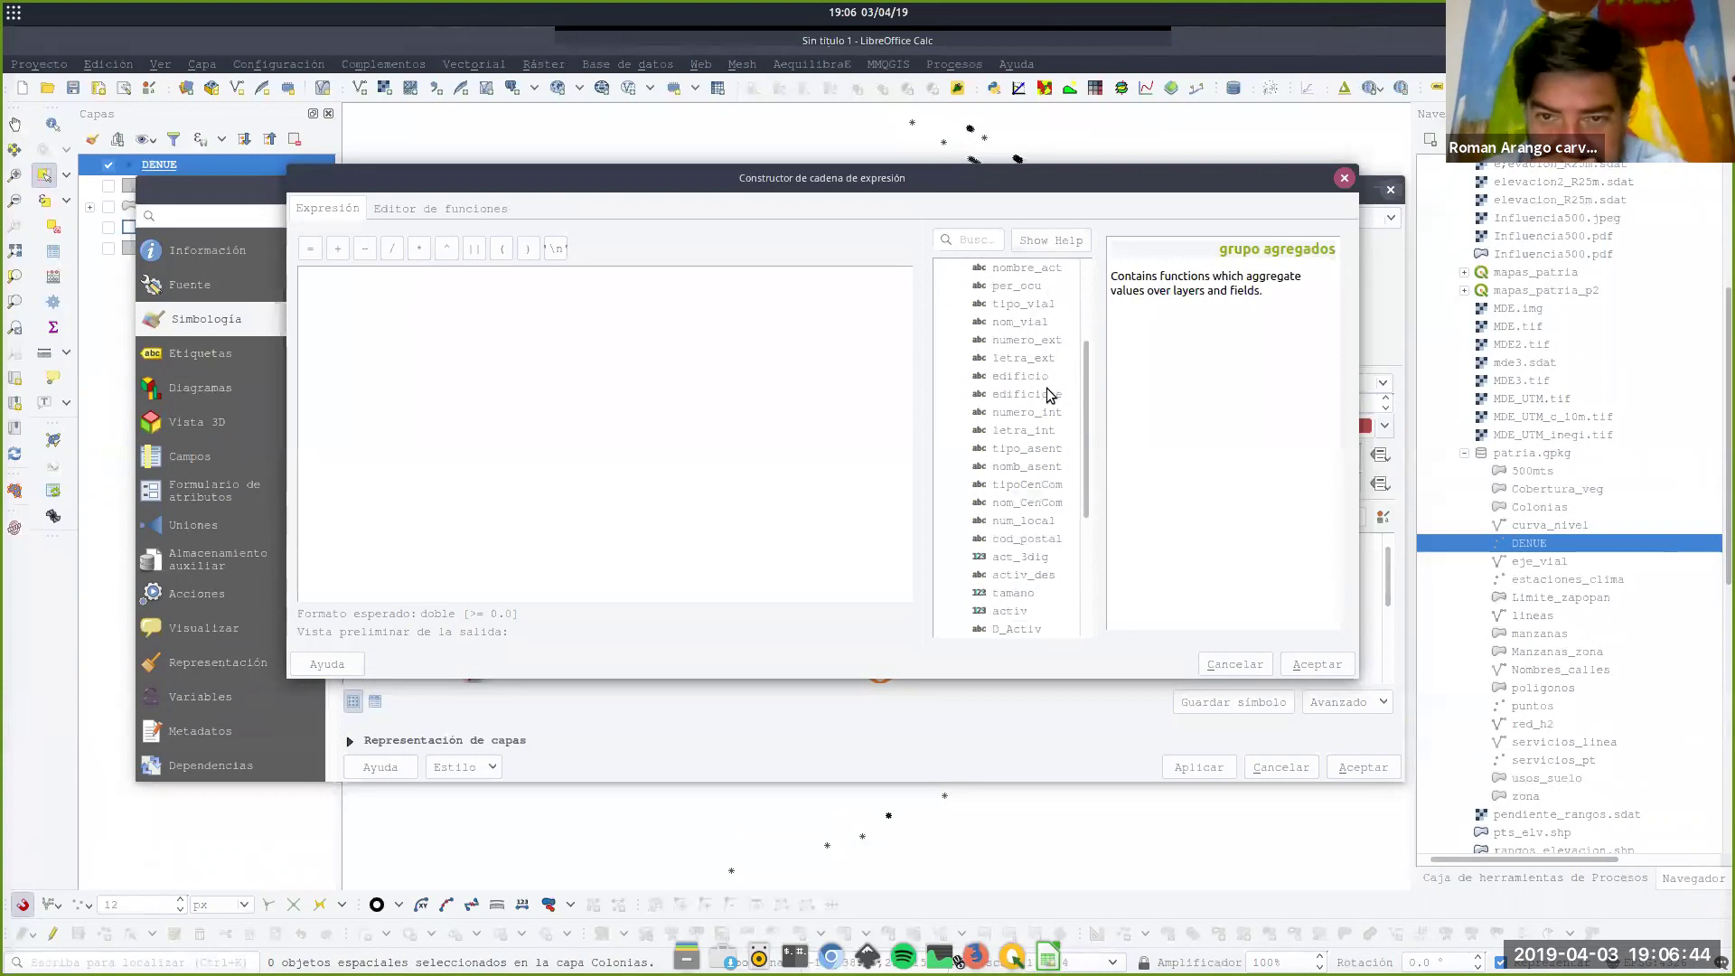
scroll(1048, 394, "down", 2)
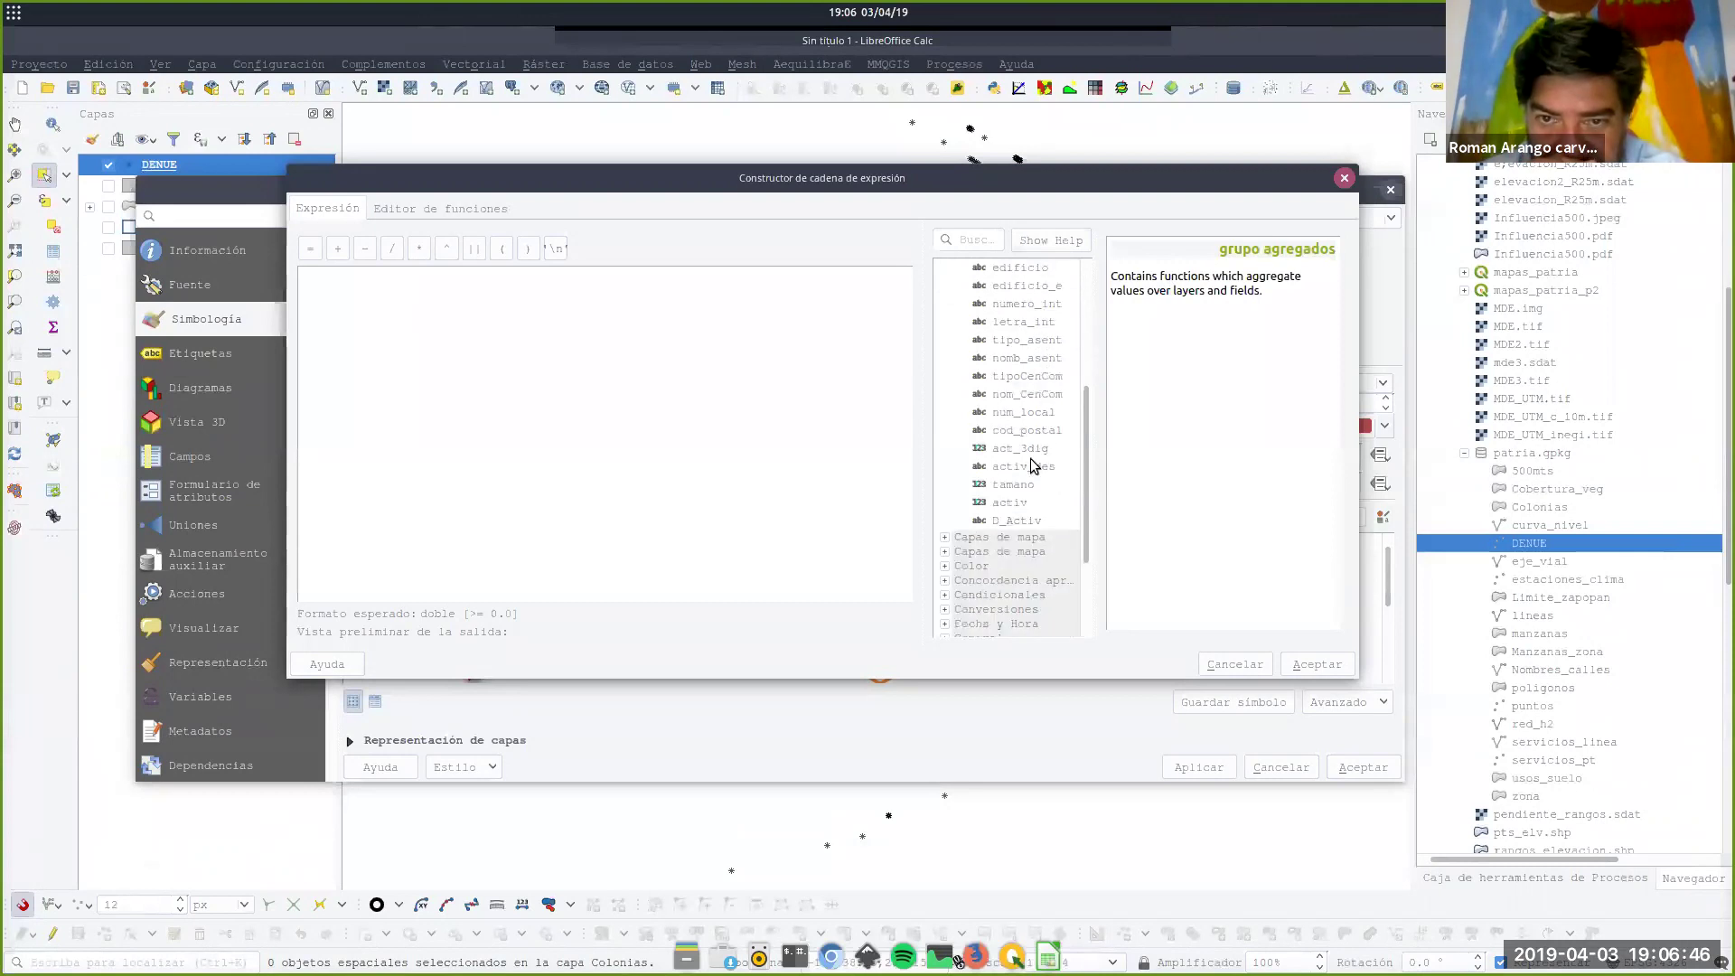
double_click(1014, 487)
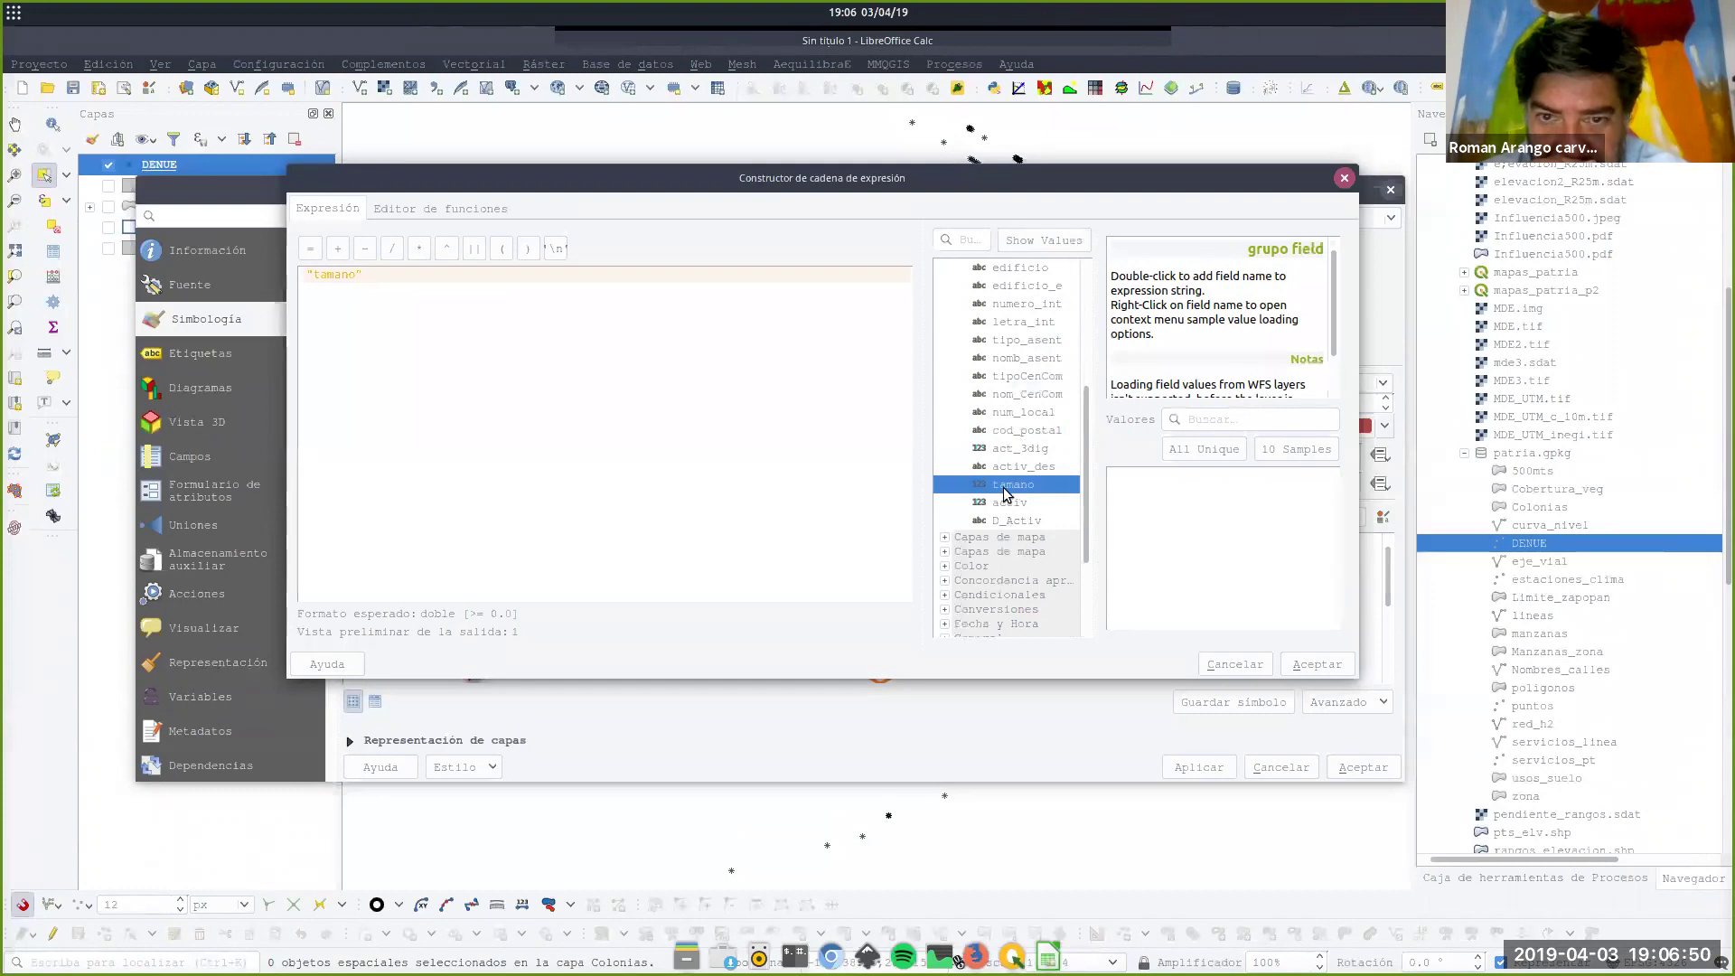
left_click(1320, 665)
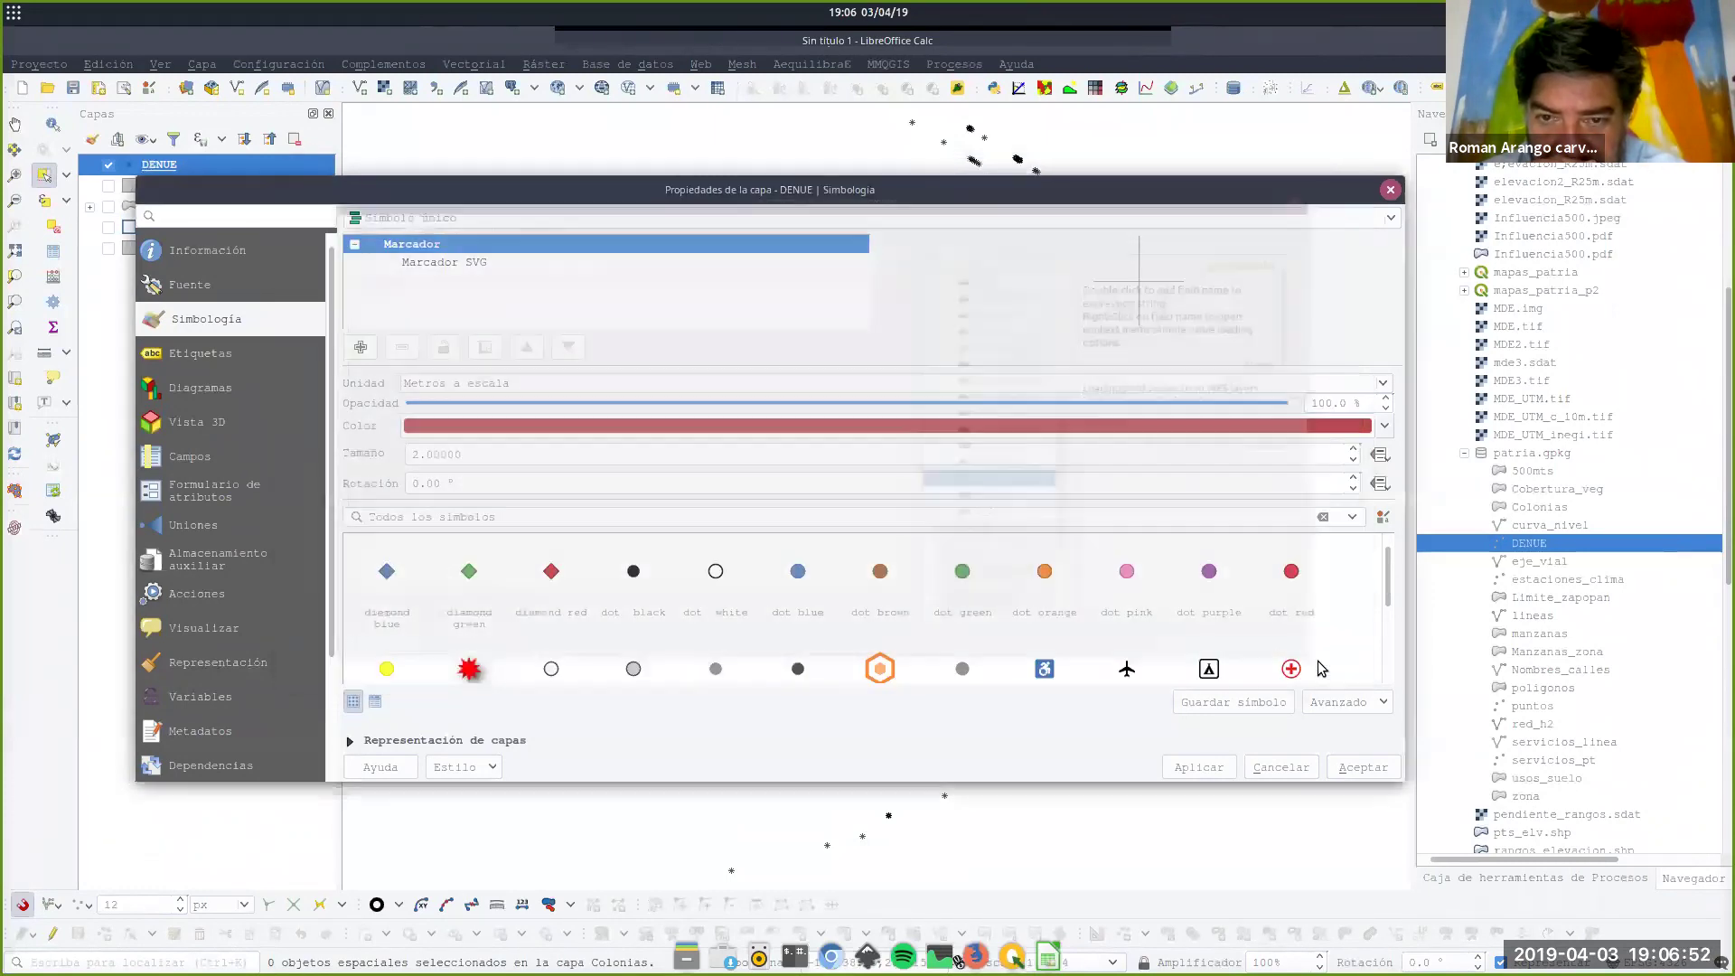
left_click(1360, 767)
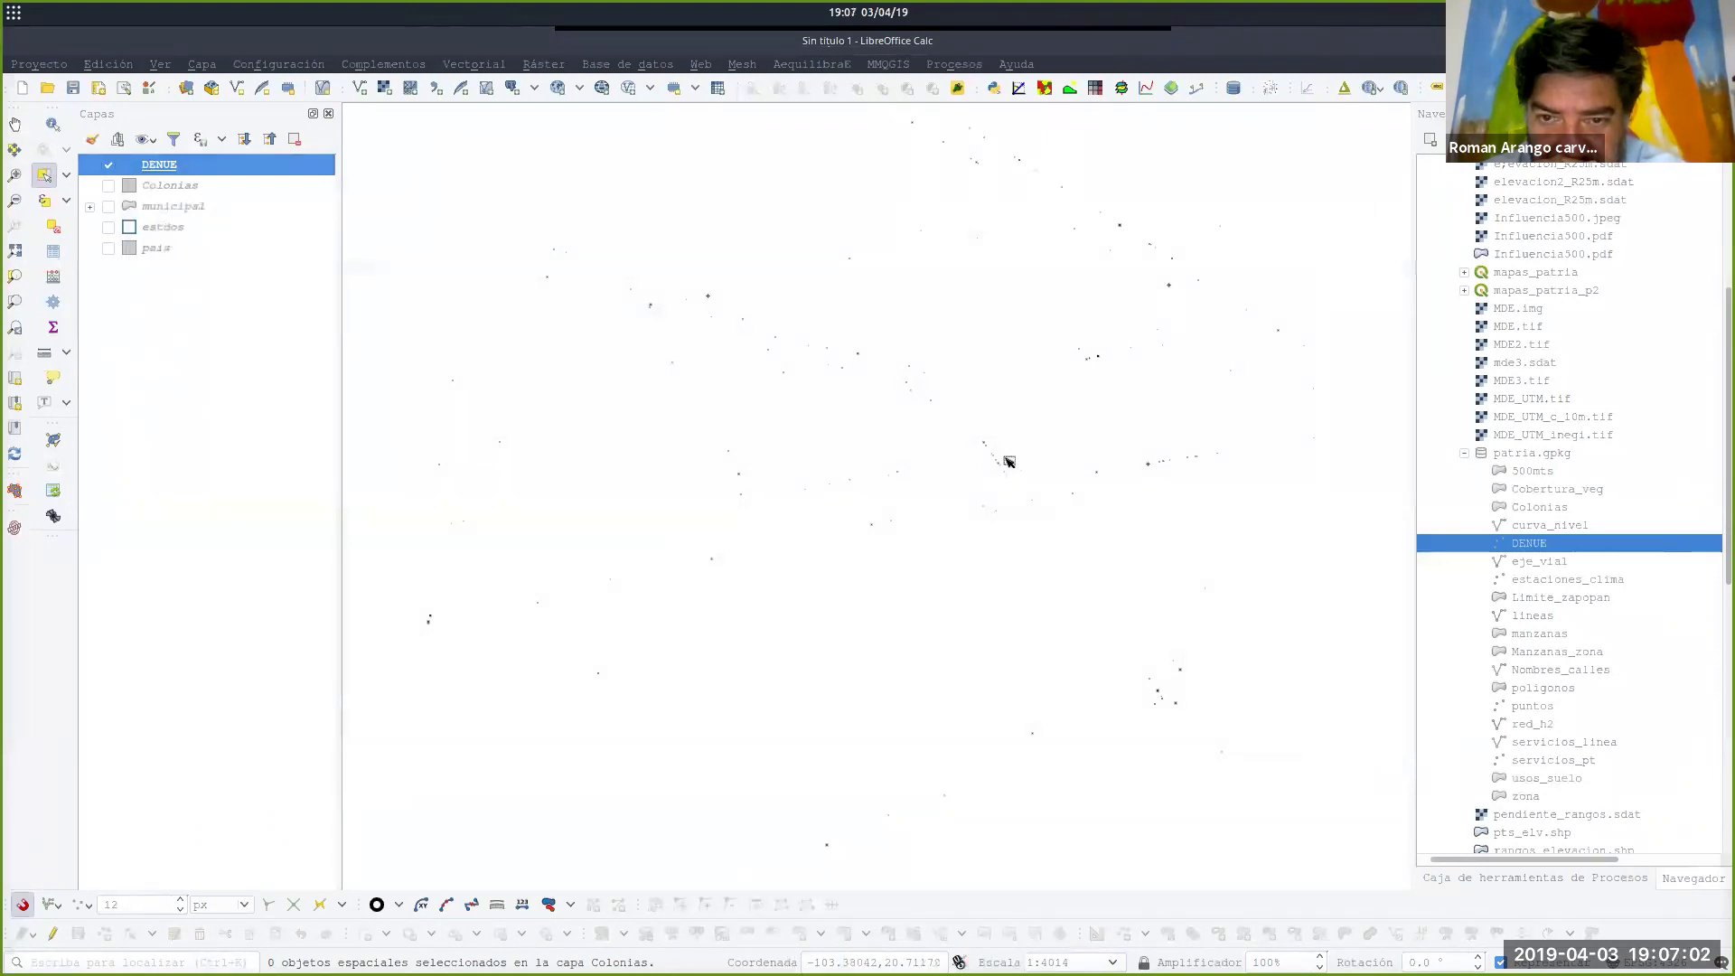
Examine how the DENUE star markers vary in size between points and at different map scales.
scroll(1137, 298, "up", 4)
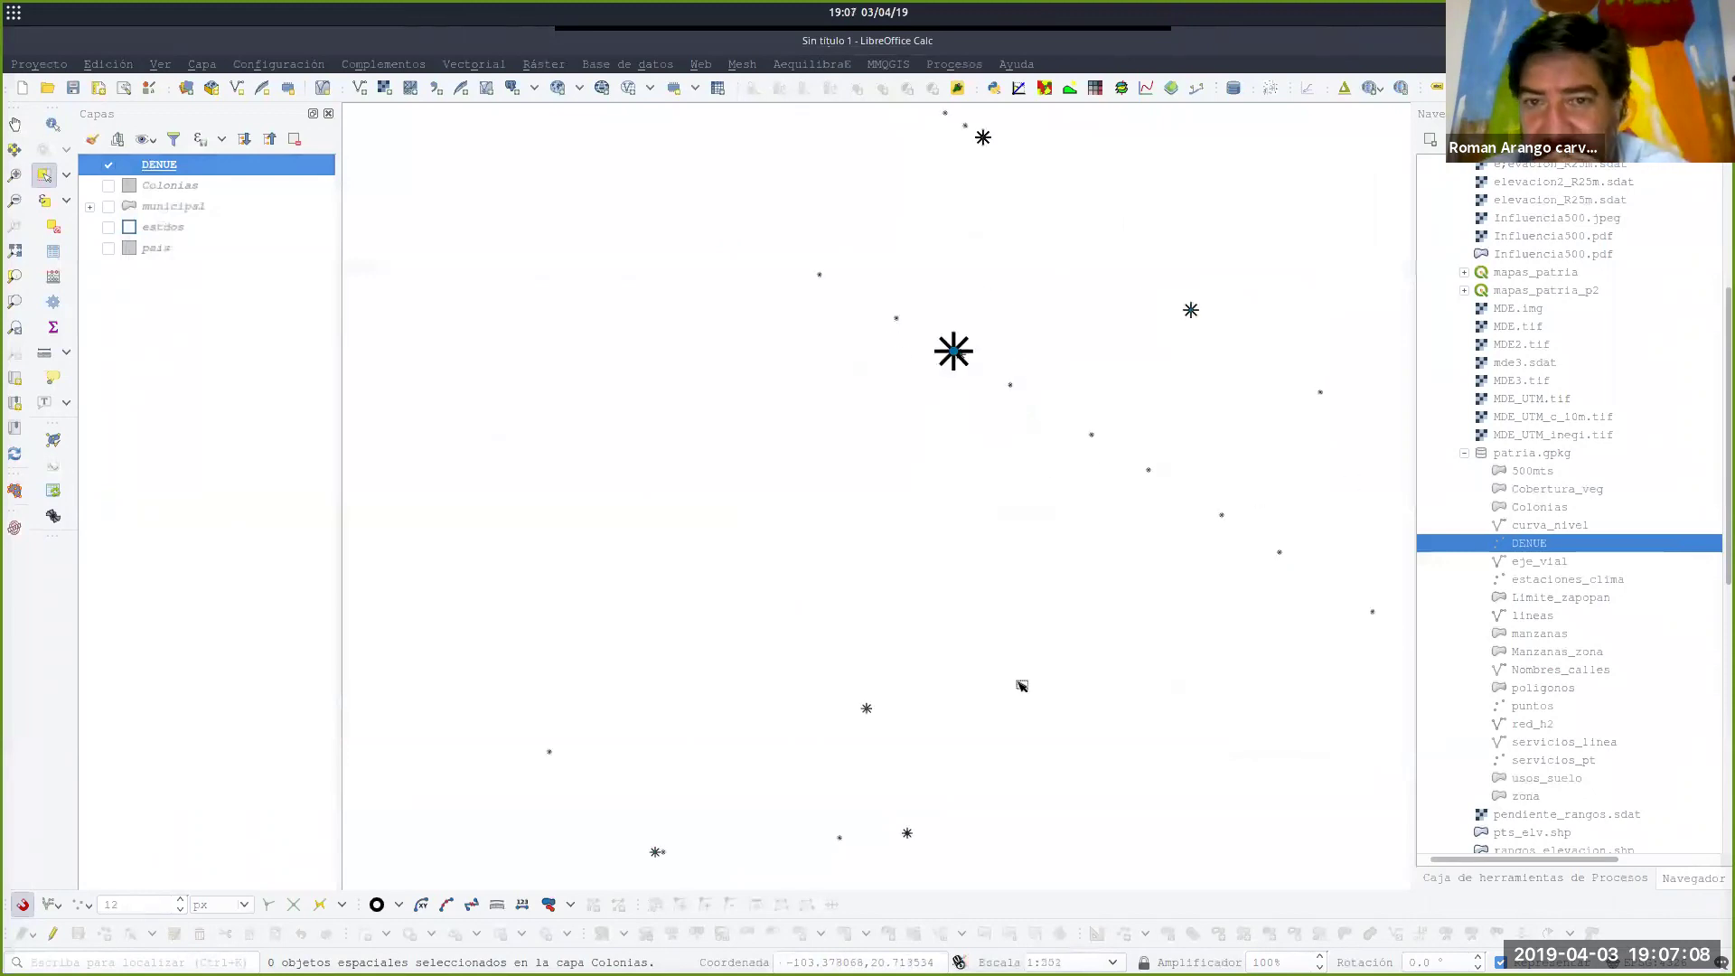
scroll(1022, 685, "down", 2)
scroll(628, 811, "down", 2)
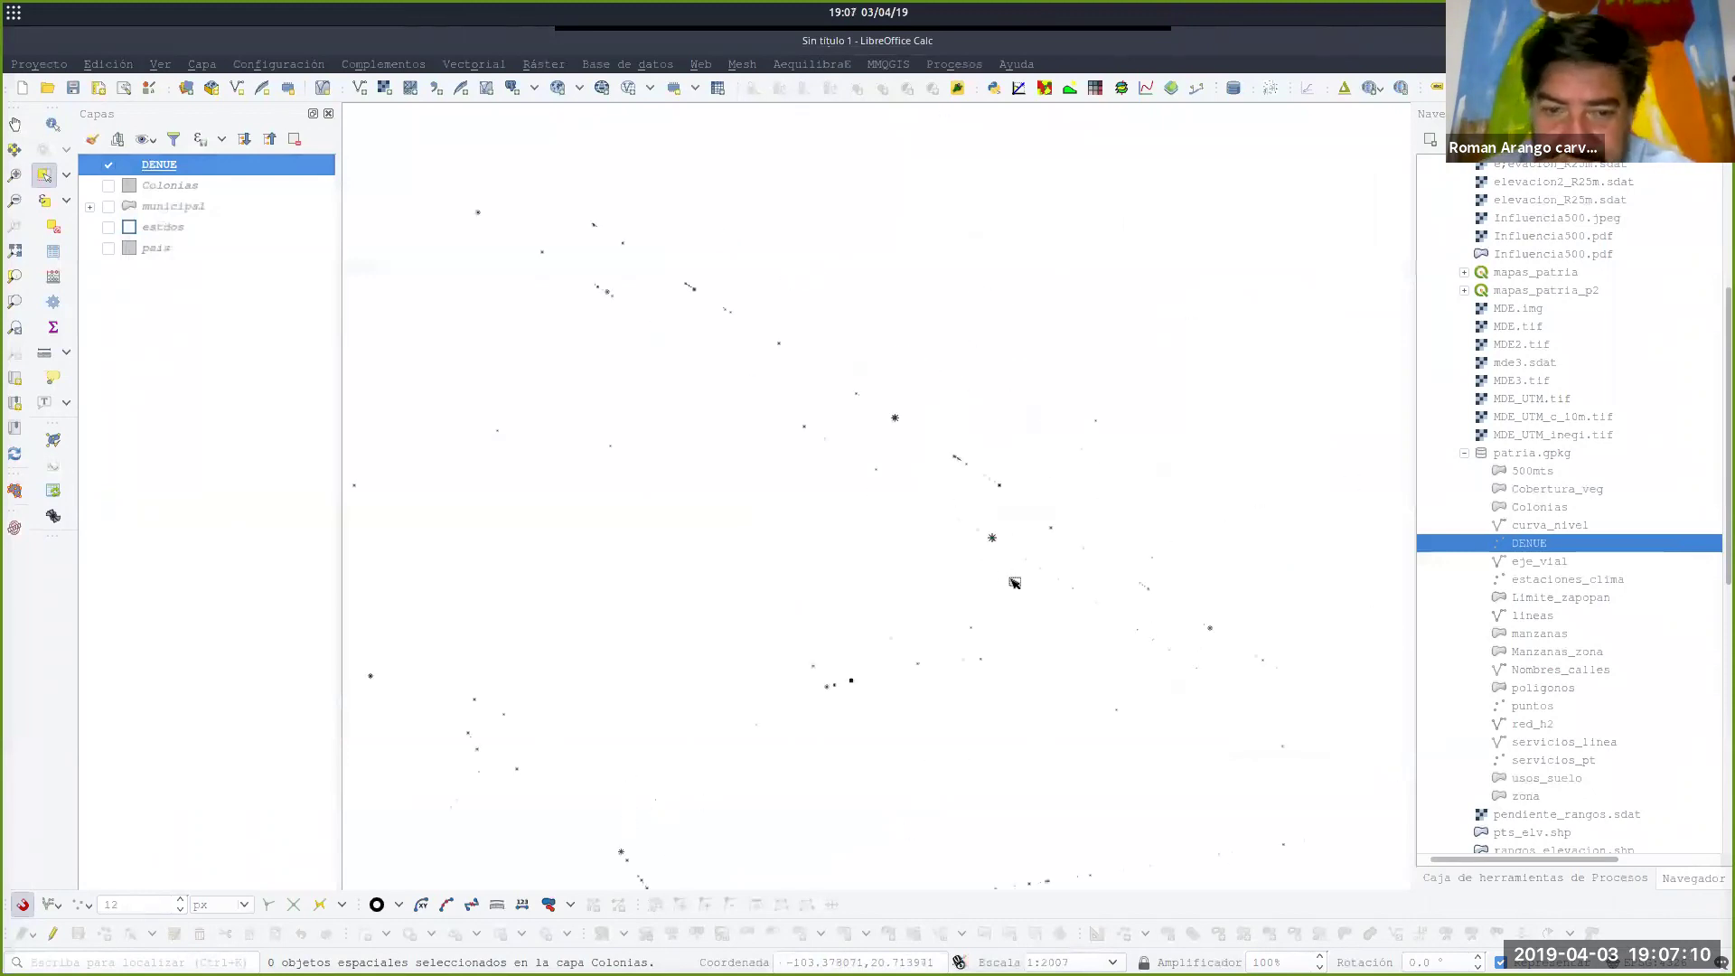
scroll(775, 816, "up", 2)
scroll(941, 786, "up", 2)
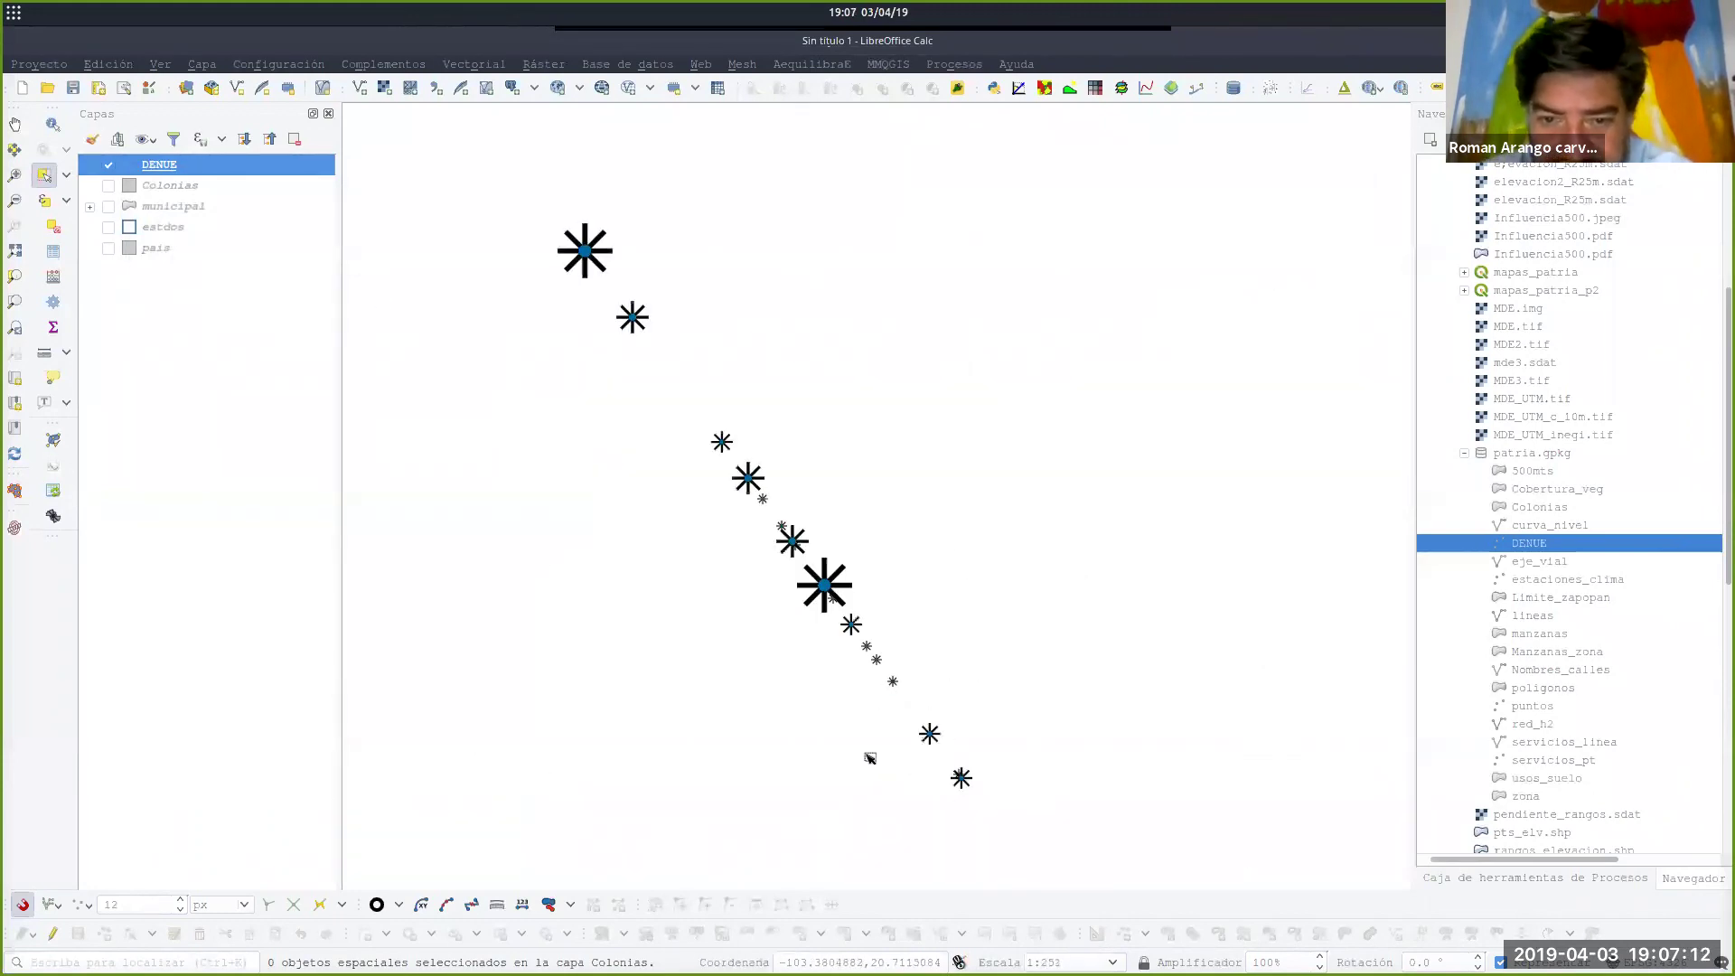
scroll(592, 433, "down", 1)
scroll(584, 441, "up", 1)
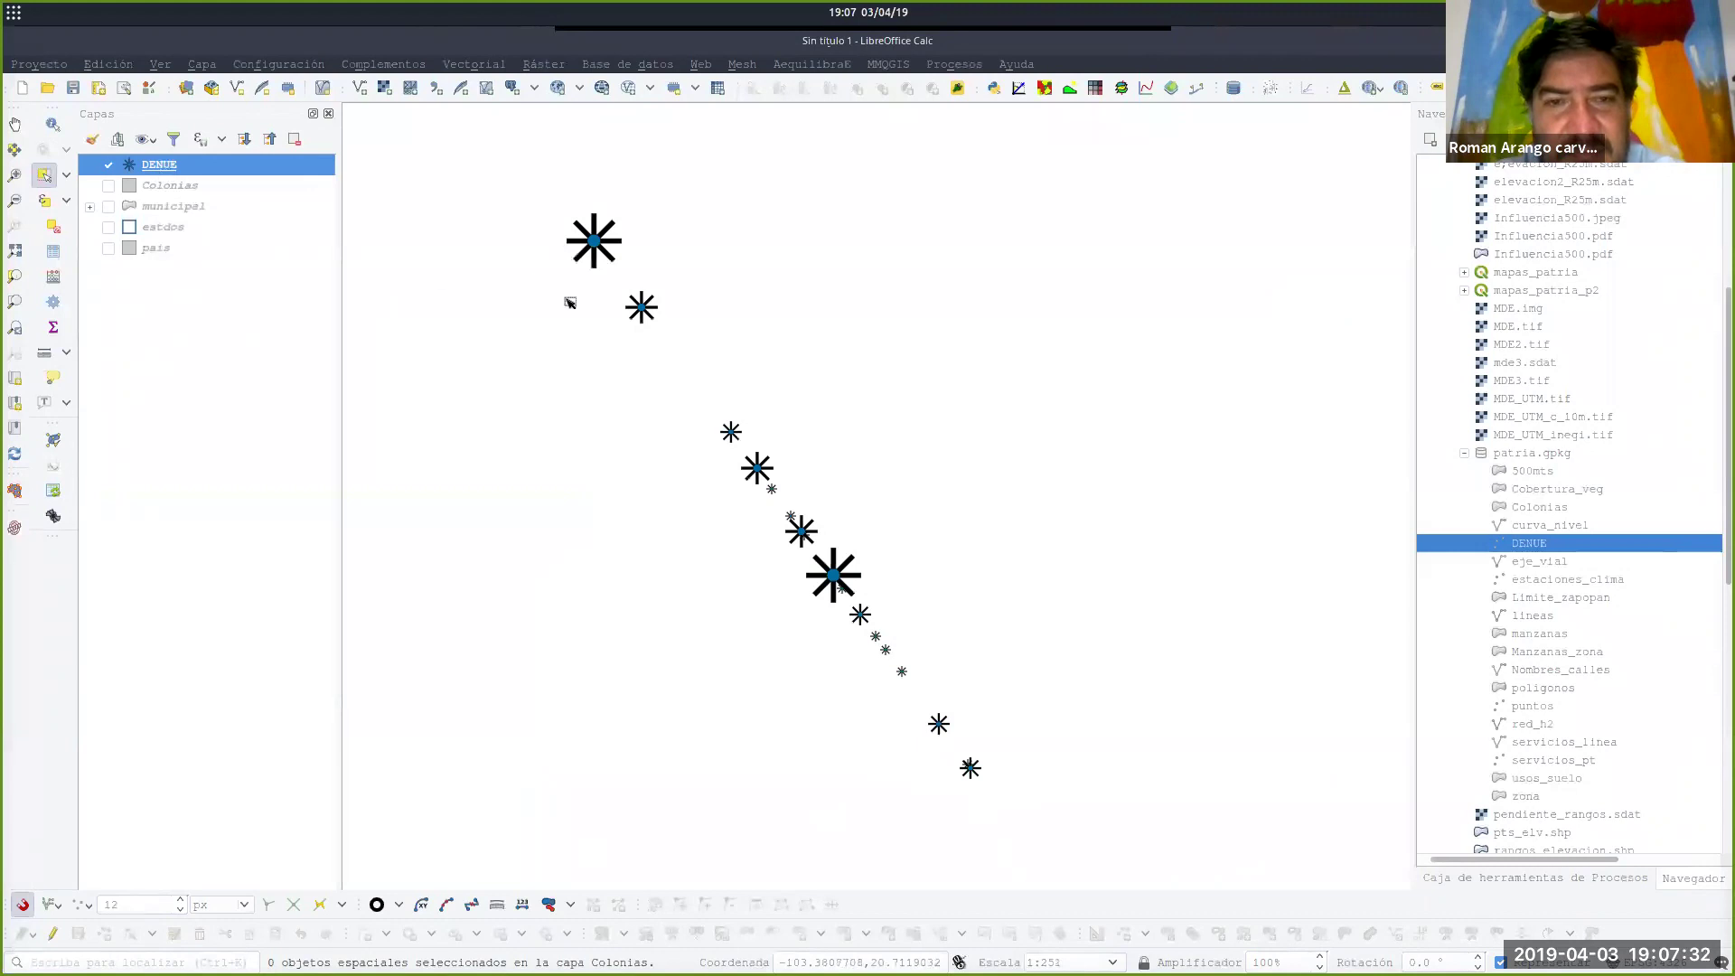
scroll(785, 407, "down", 3)
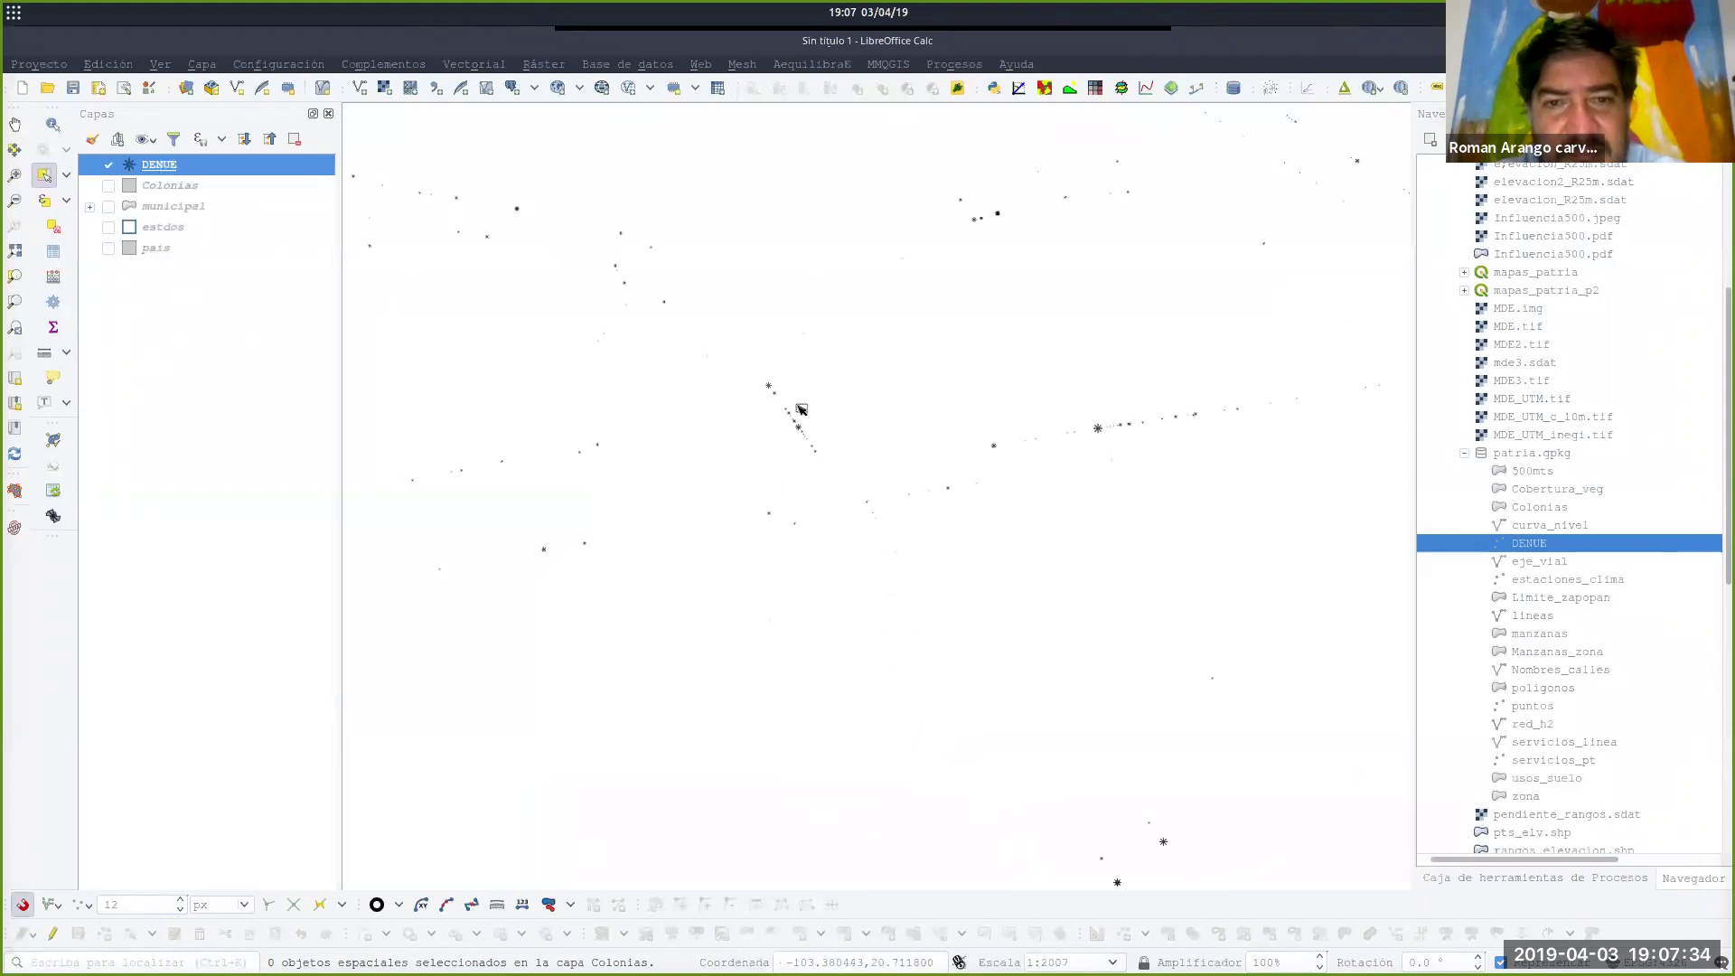
scroll(802, 410, "down", 1)
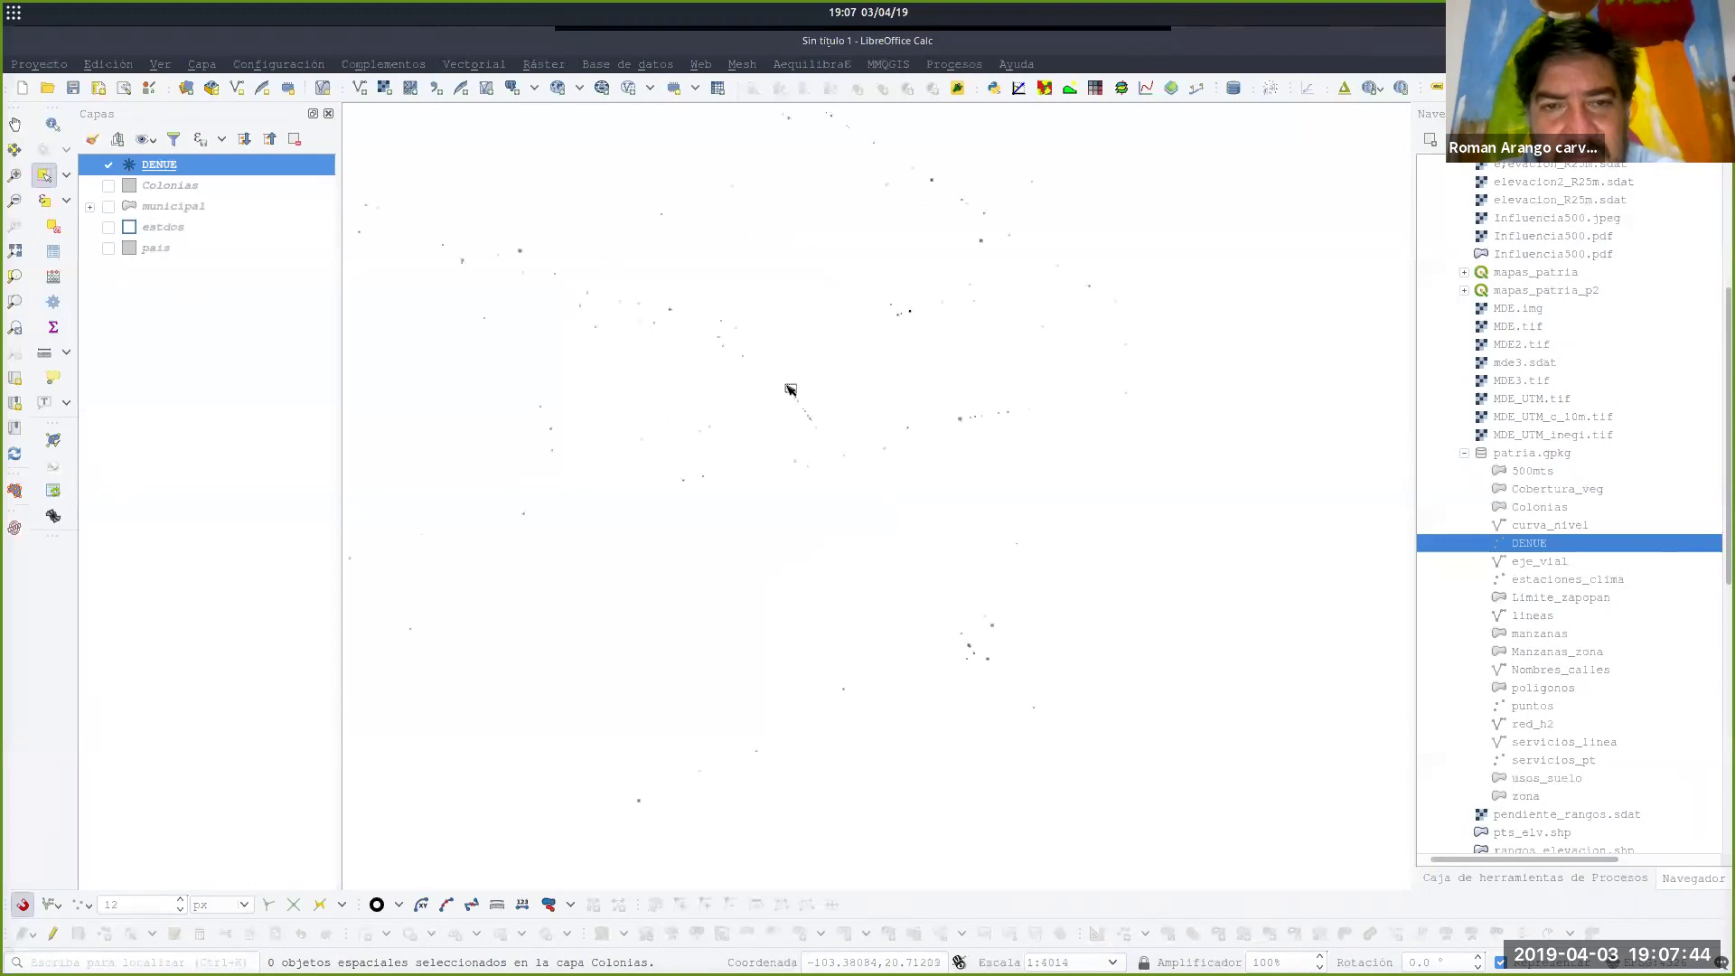
scroll(790, 390, "up", 2)
scroll(790, 389, "up", 1)
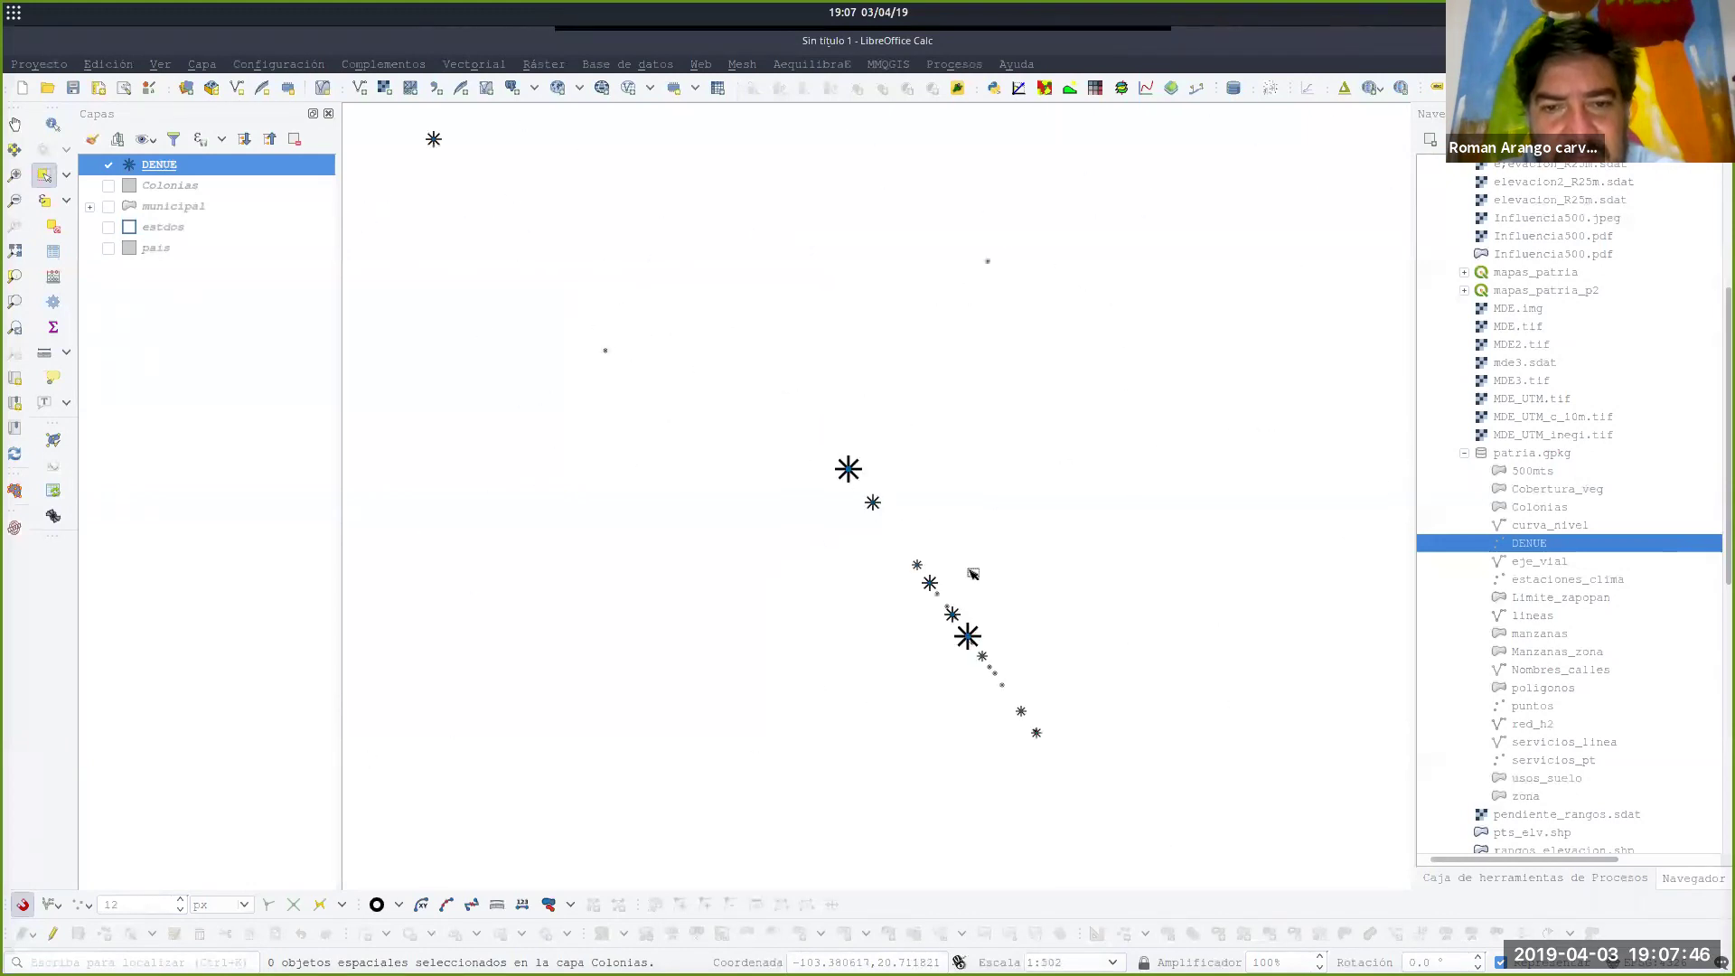
Change the DENUE layer's SVG marker image to the eight-pointed star from the wind_roses group and accept the symbology.
double_click(159, 165)
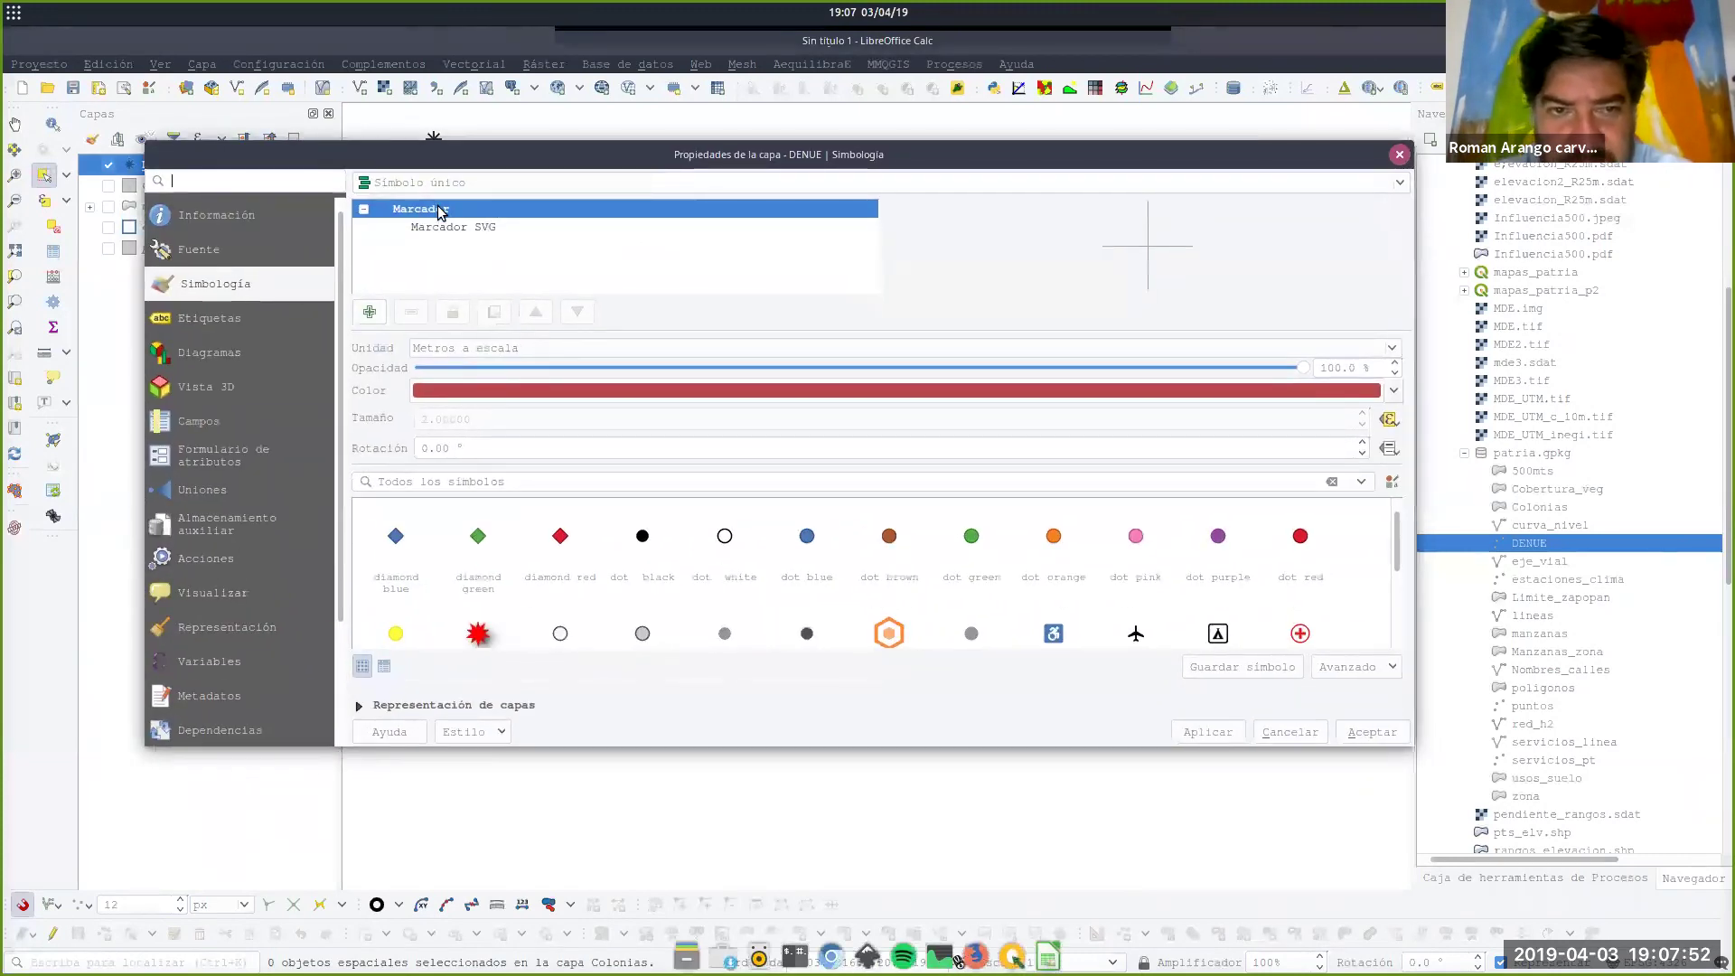
left_click(449, 227)
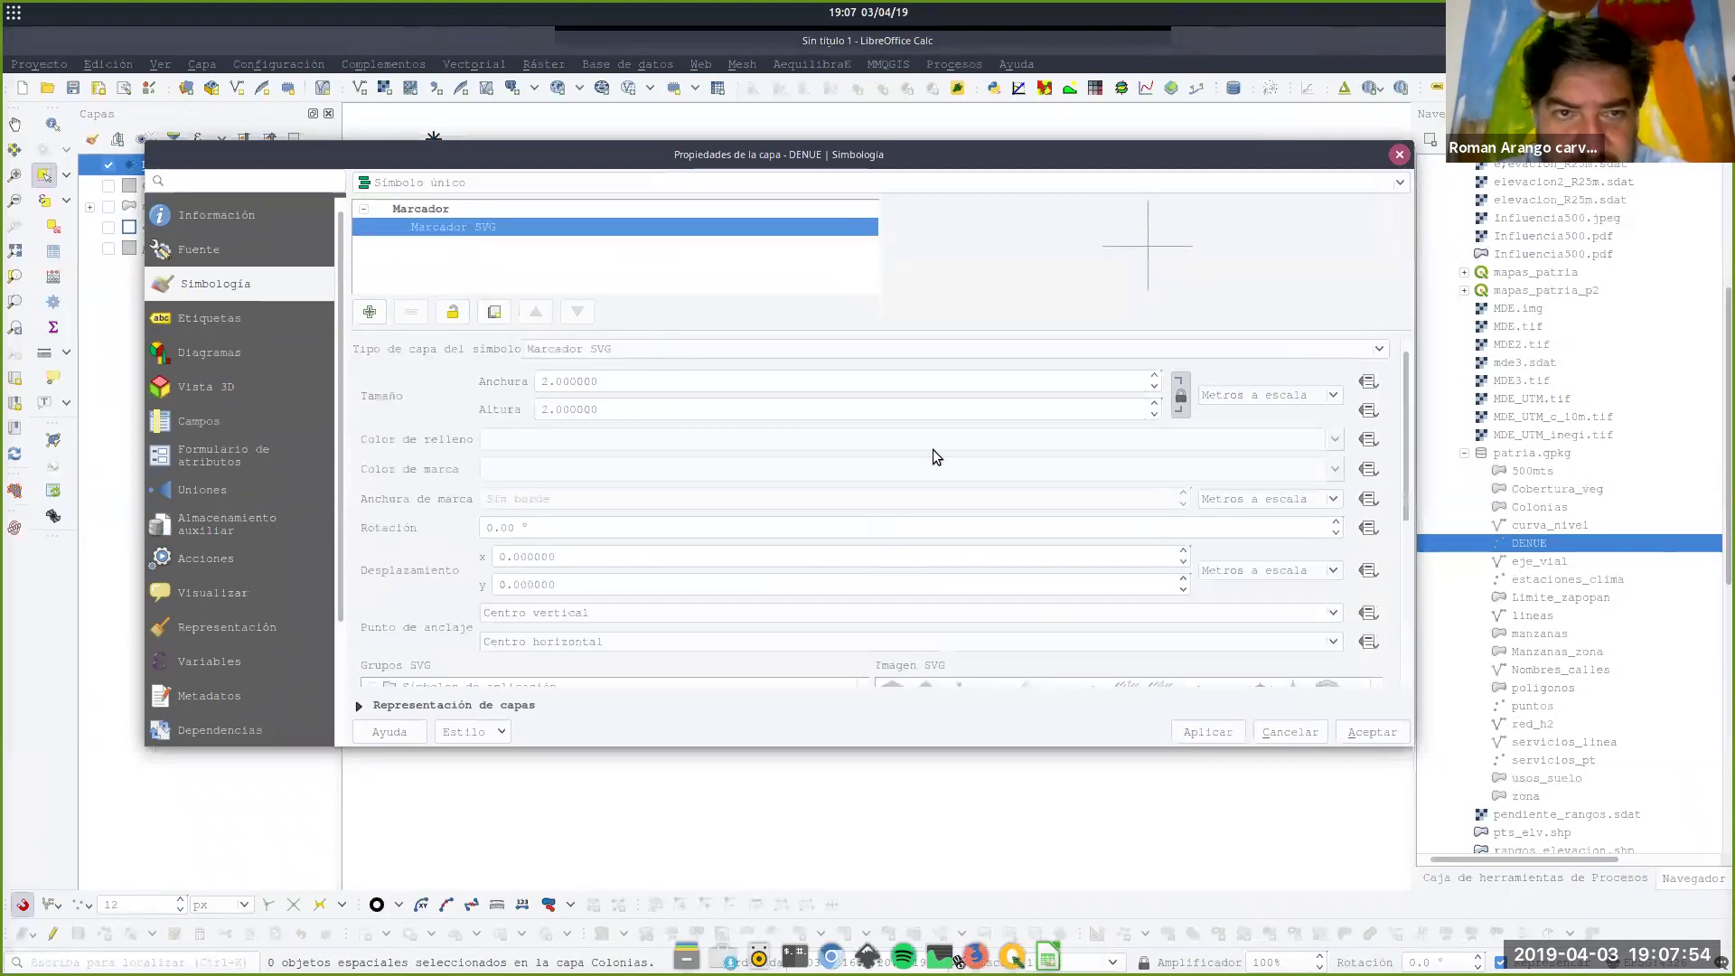
scroll(1349, 604, "down", 5)
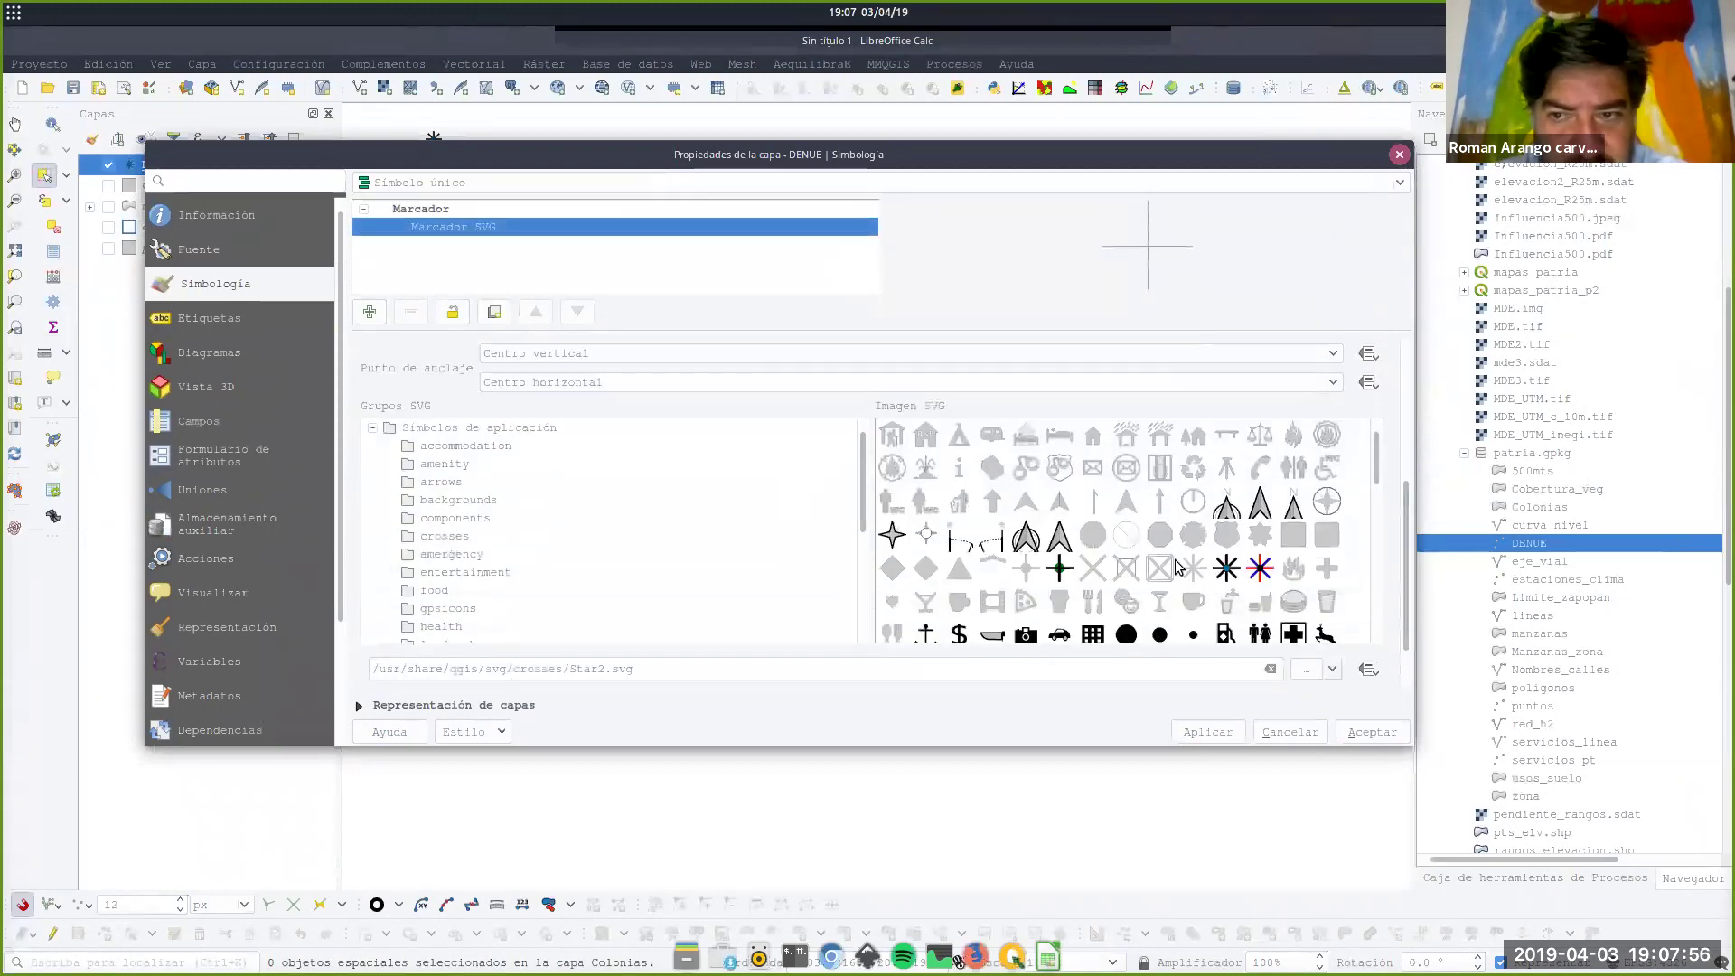
scroll(533, 590, "down", 3)
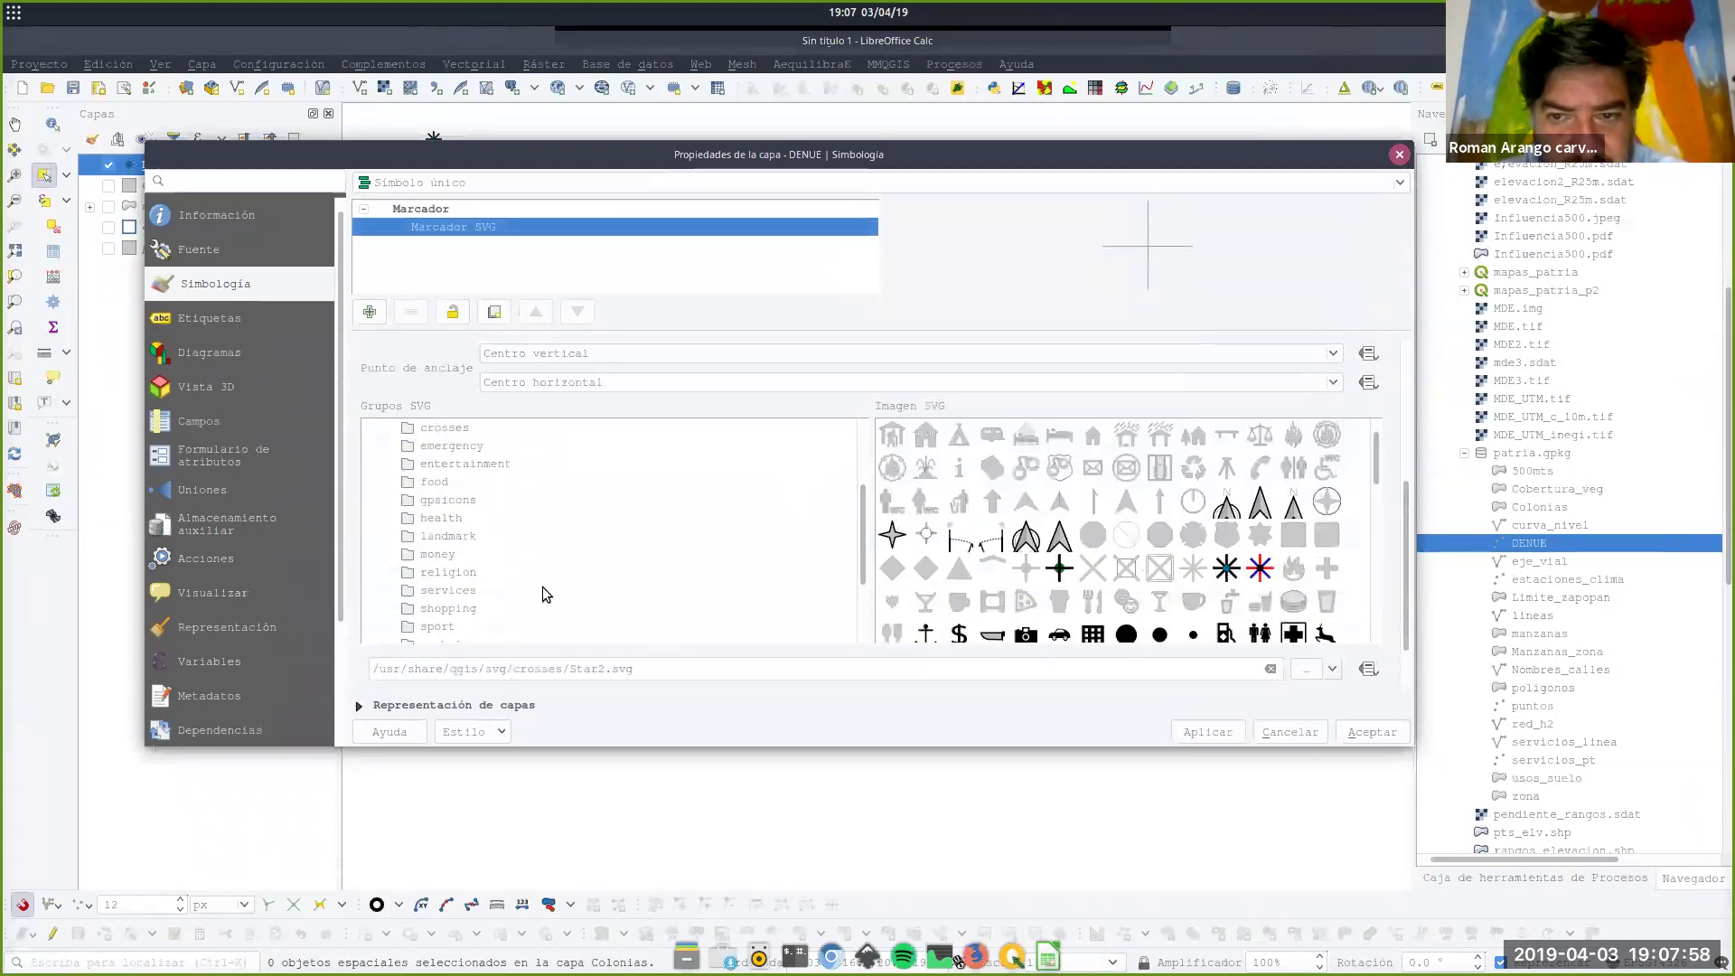
scroll(524, 501, "down", 3)
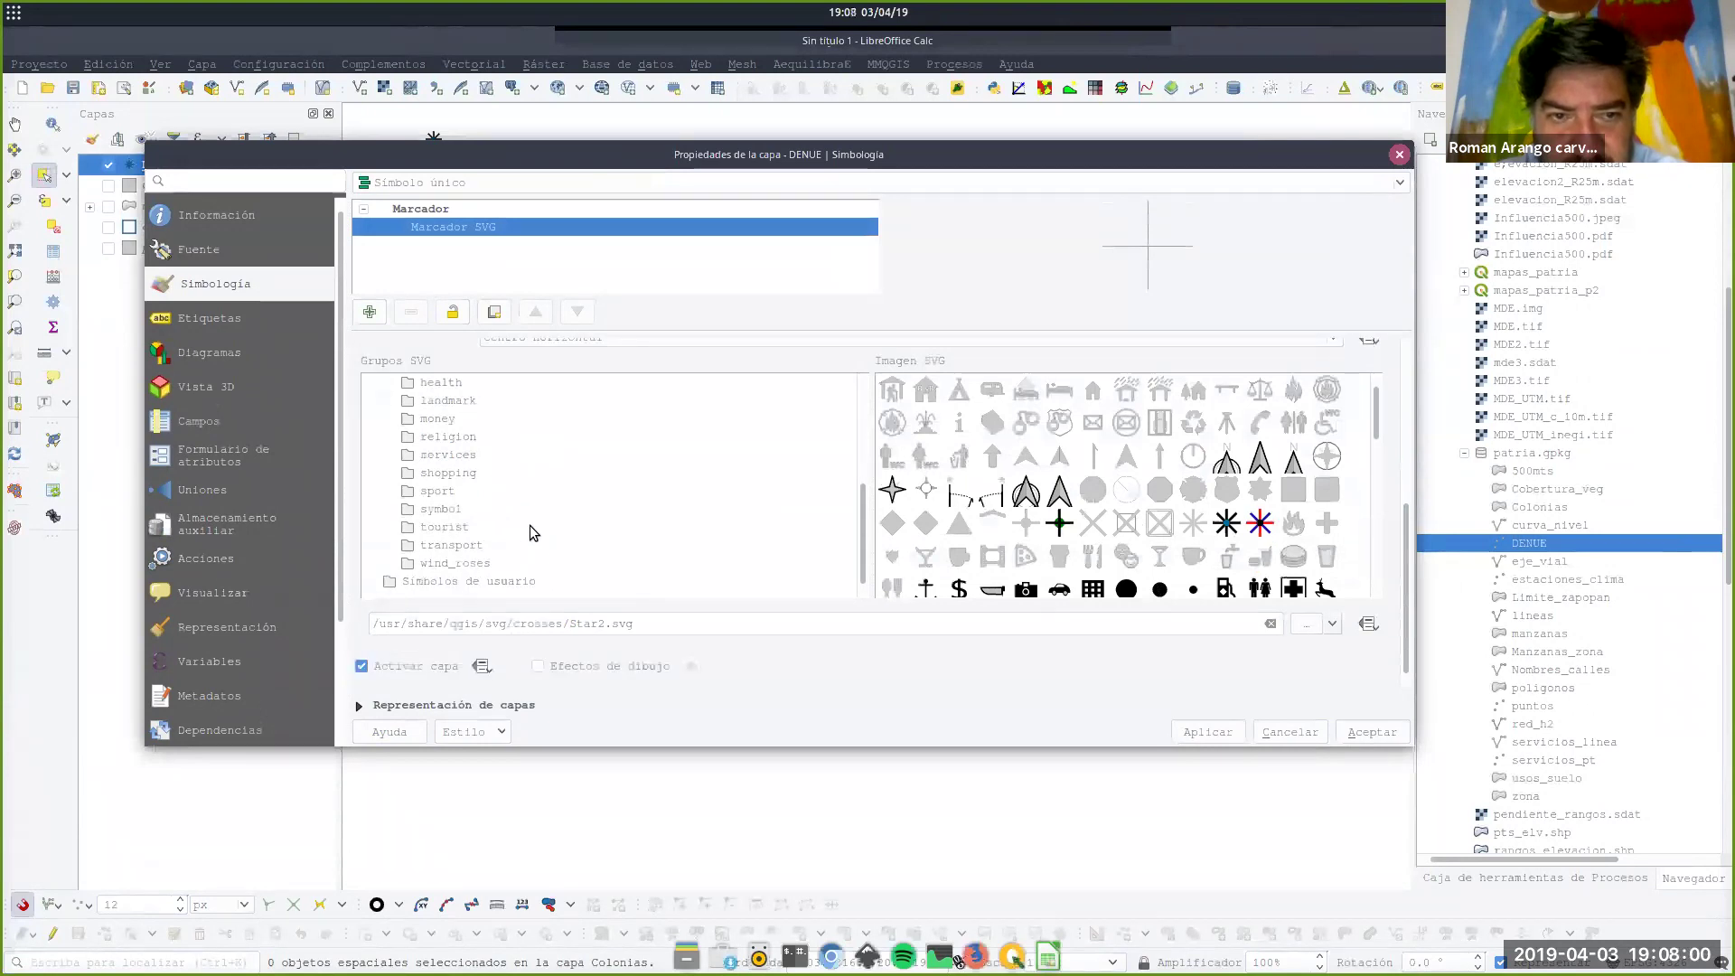
left_click(468, 566)
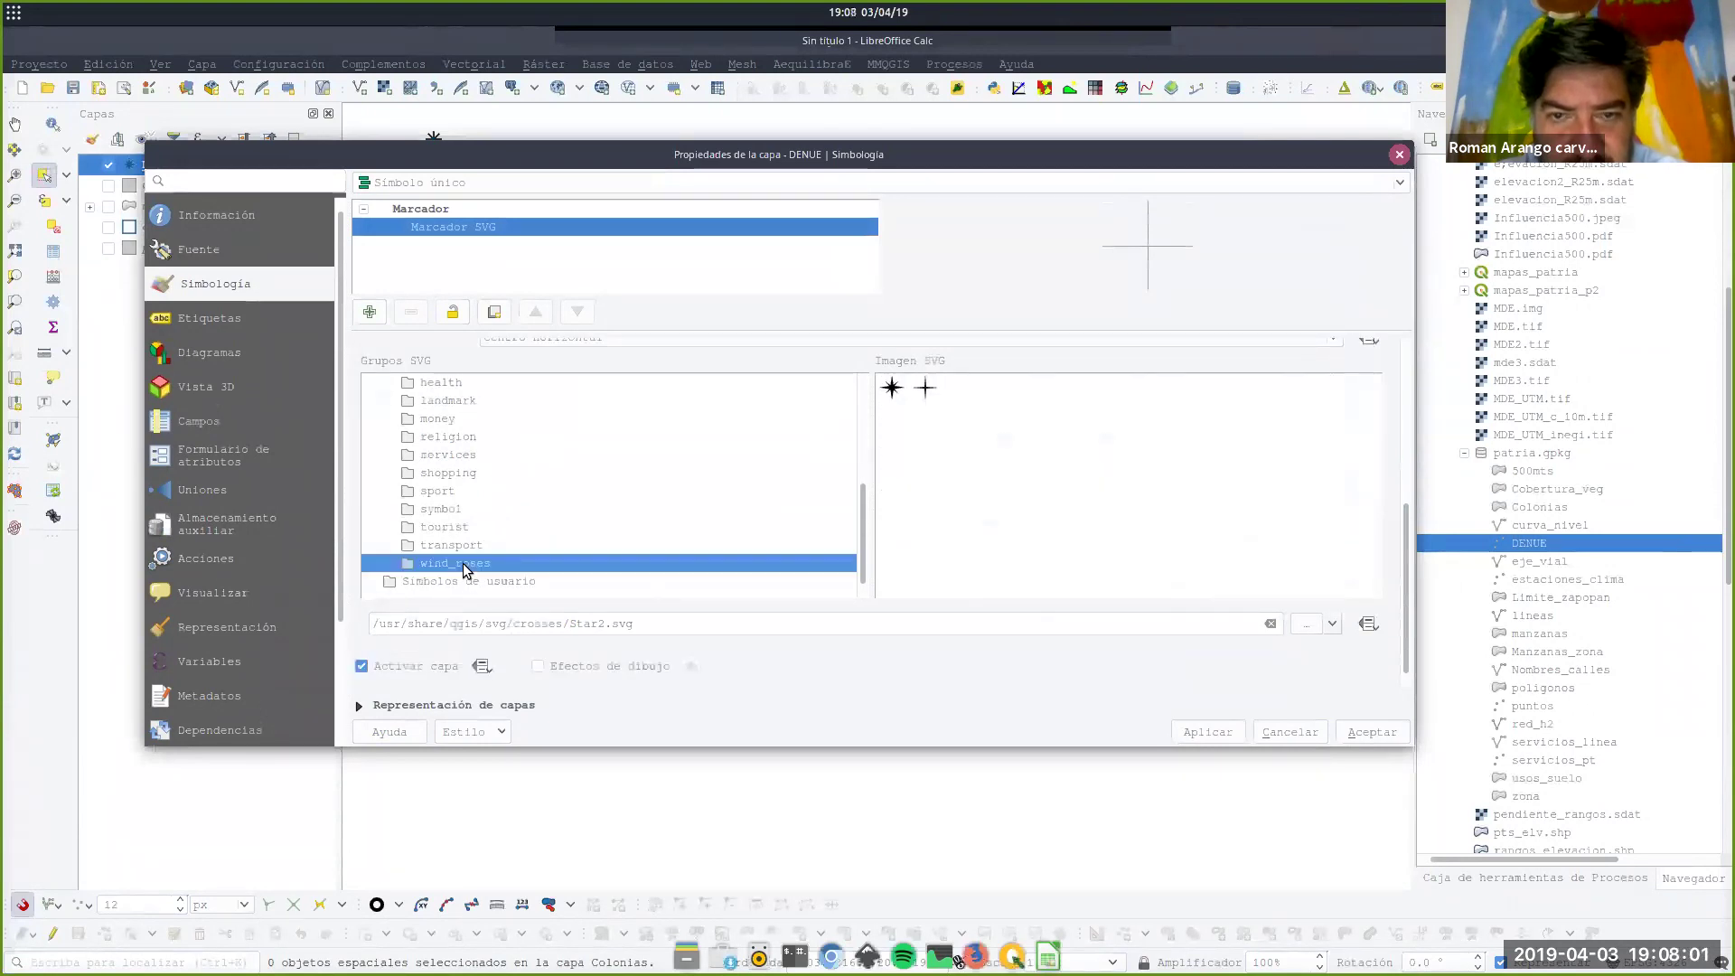
left_click(893, 398)
left_click(1370, 733)
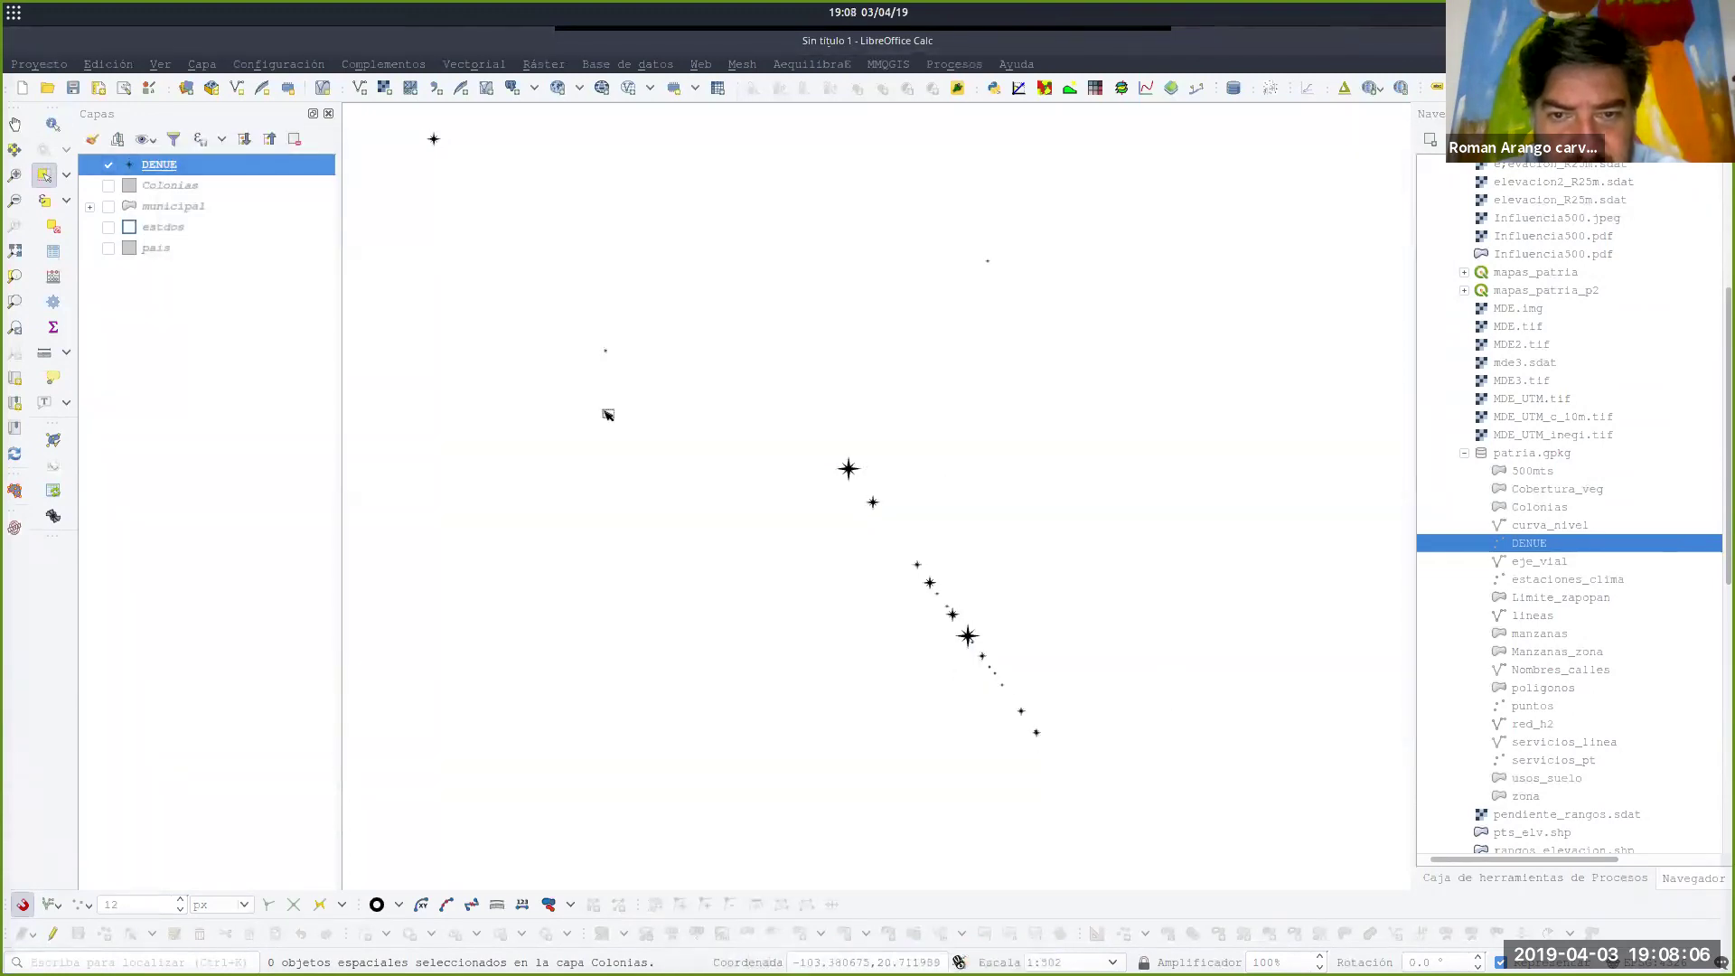
Reopen the DENUE symbology and review the marker's unit, its size expression and the layer fields available for it.
double_click(185, 175)
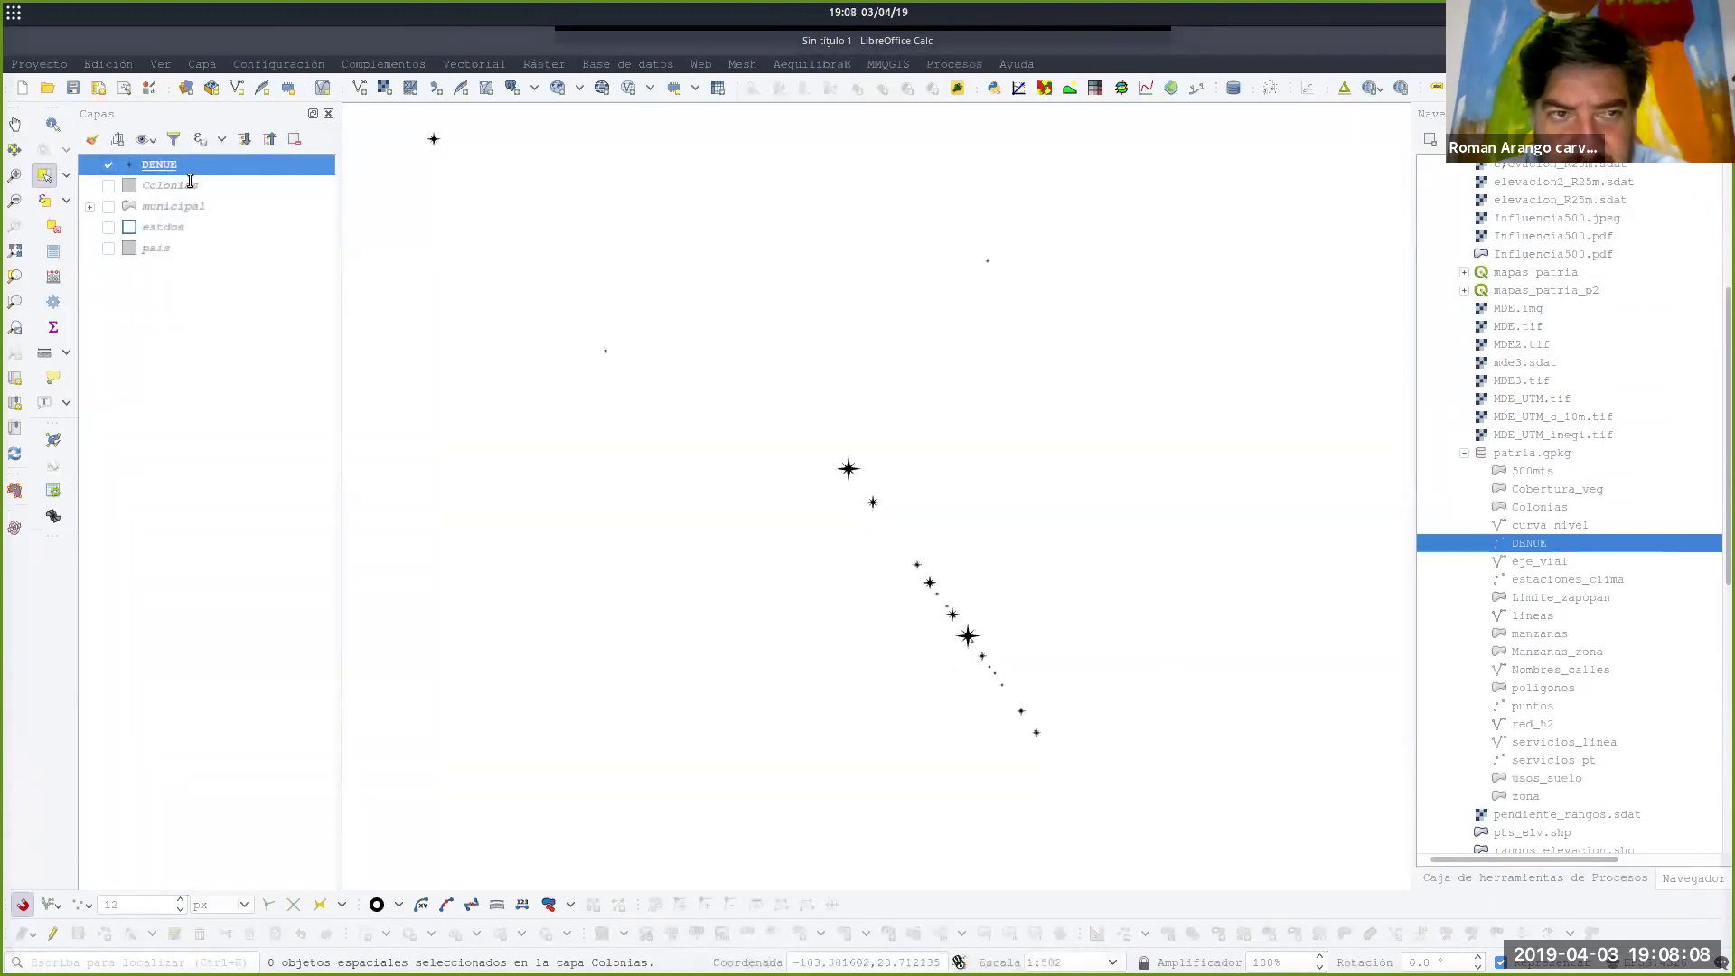
left_click(431, 357)
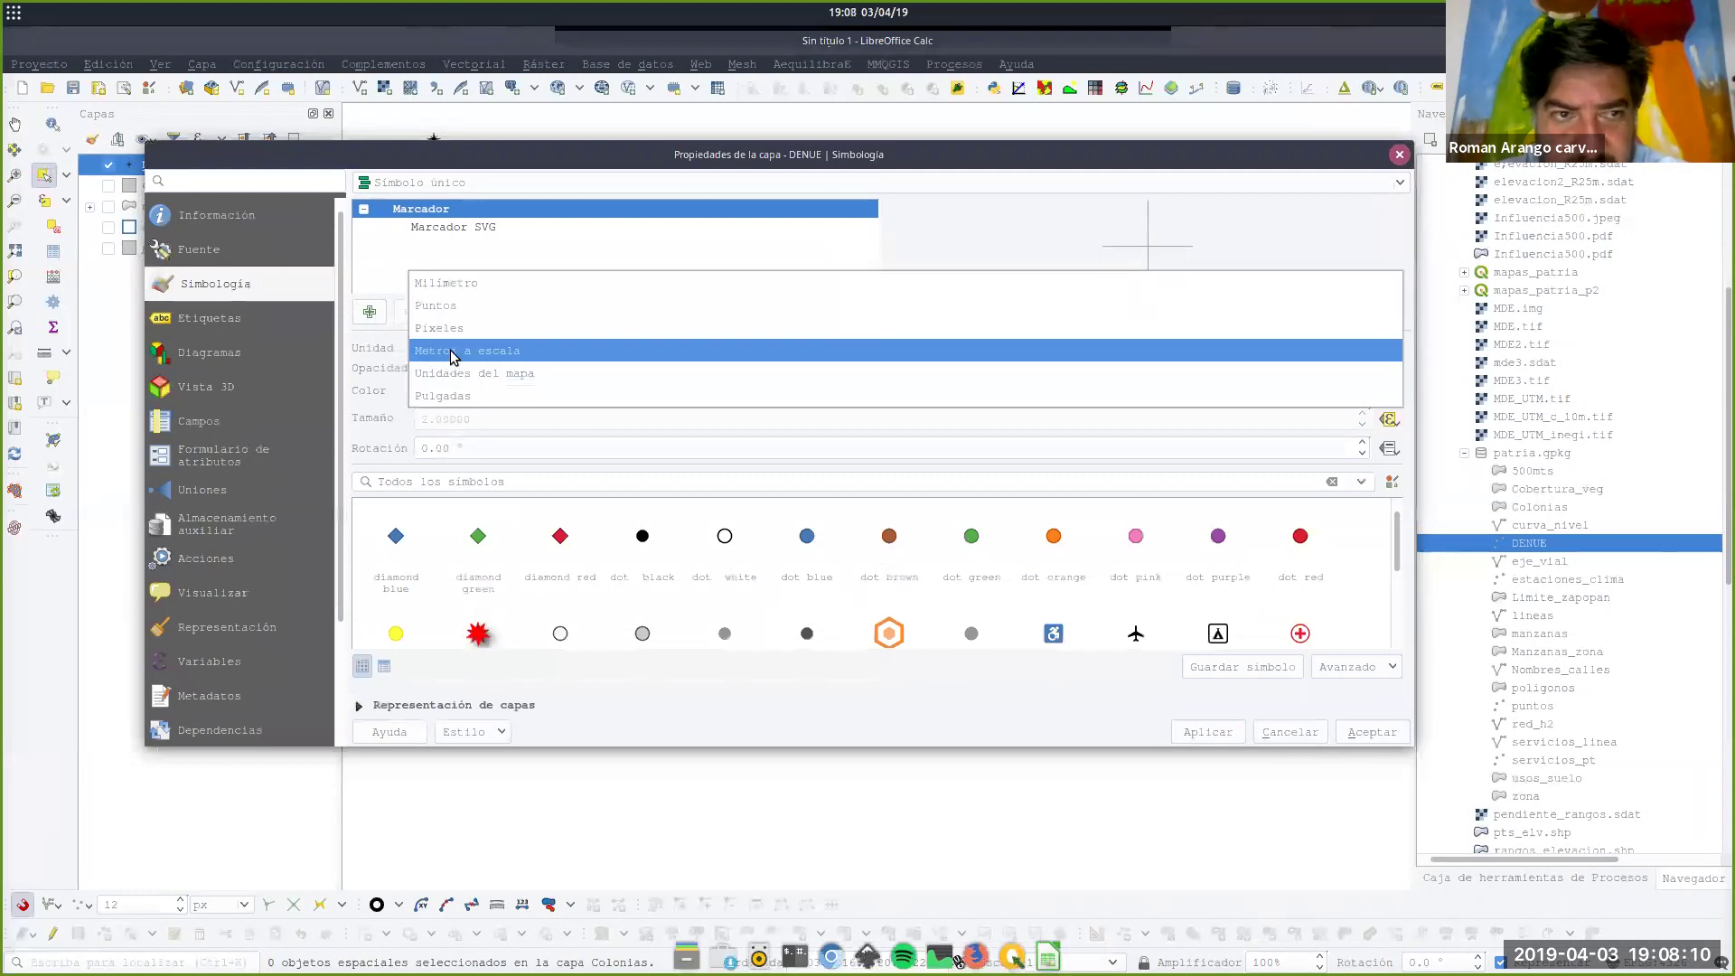
left_click(447, 353)
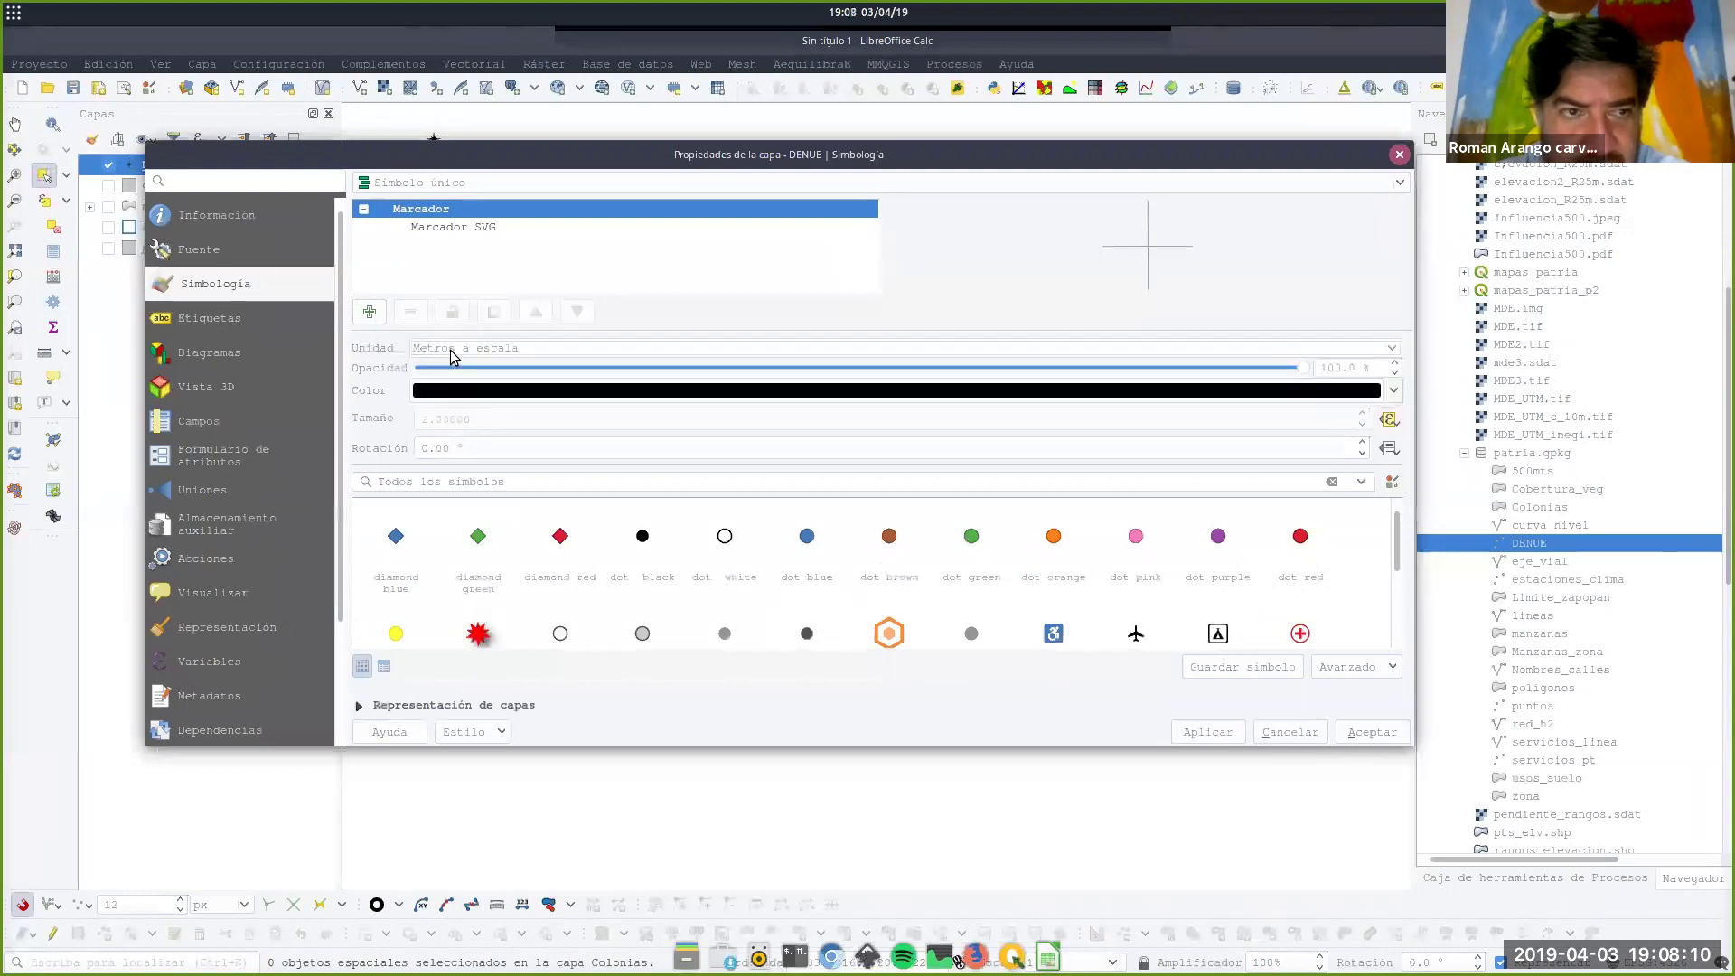
left_click(1389, 419)
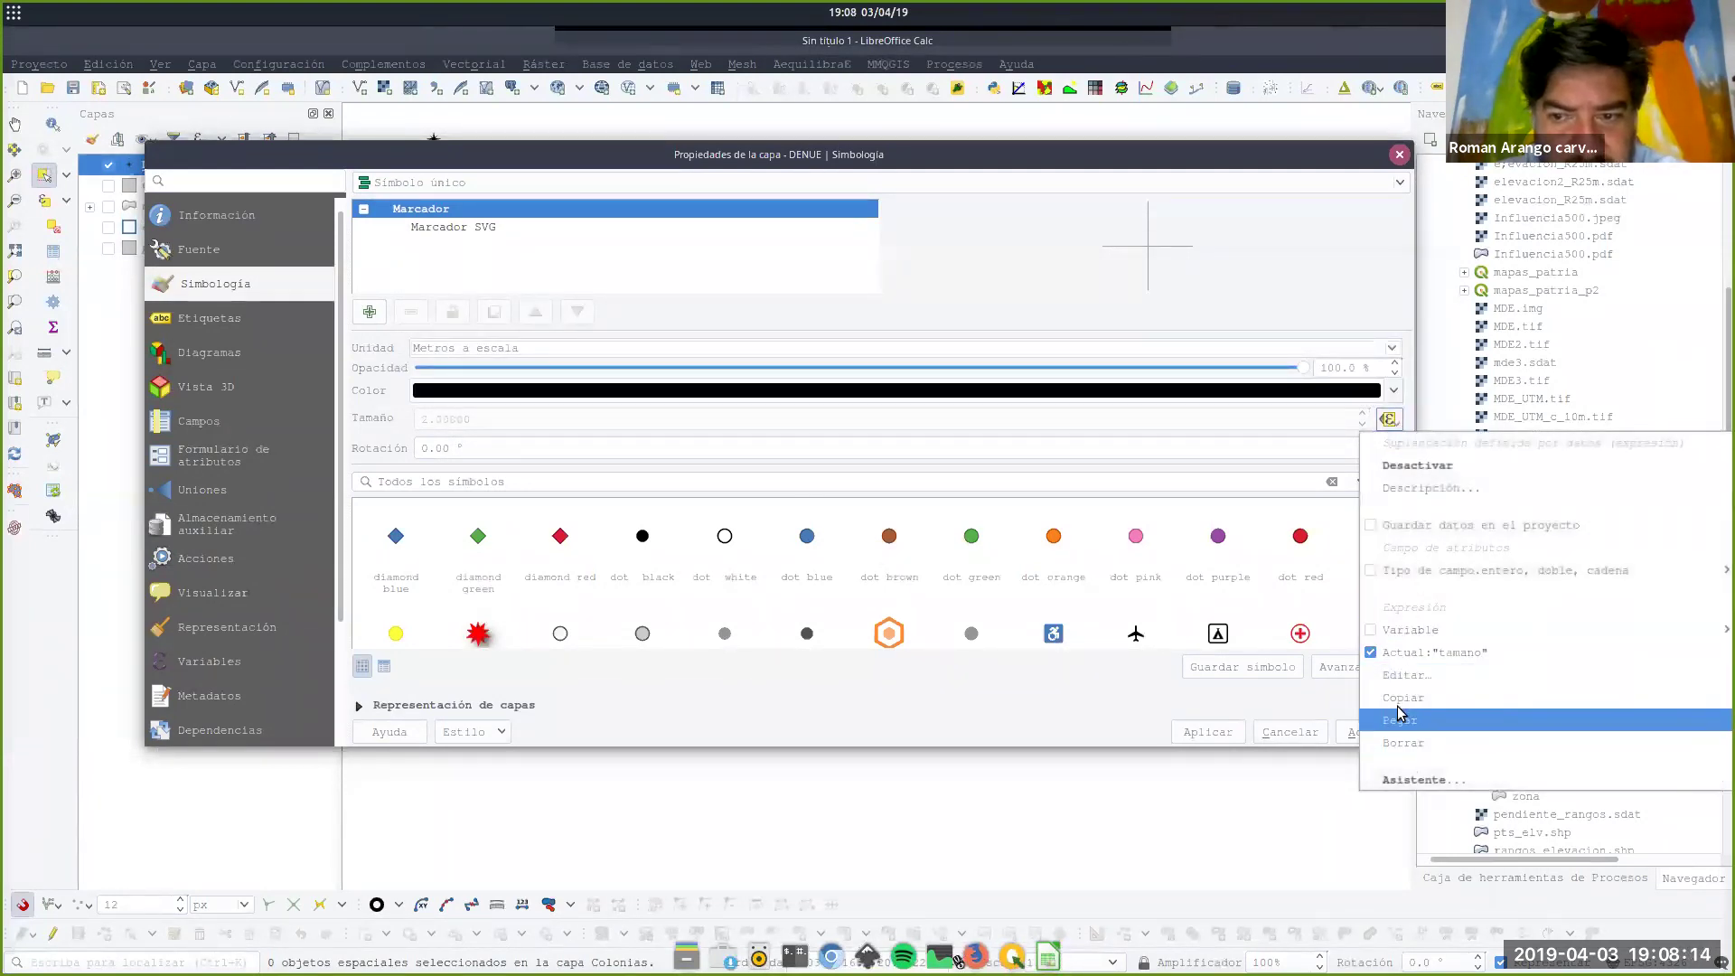
left_click(1402, 676)
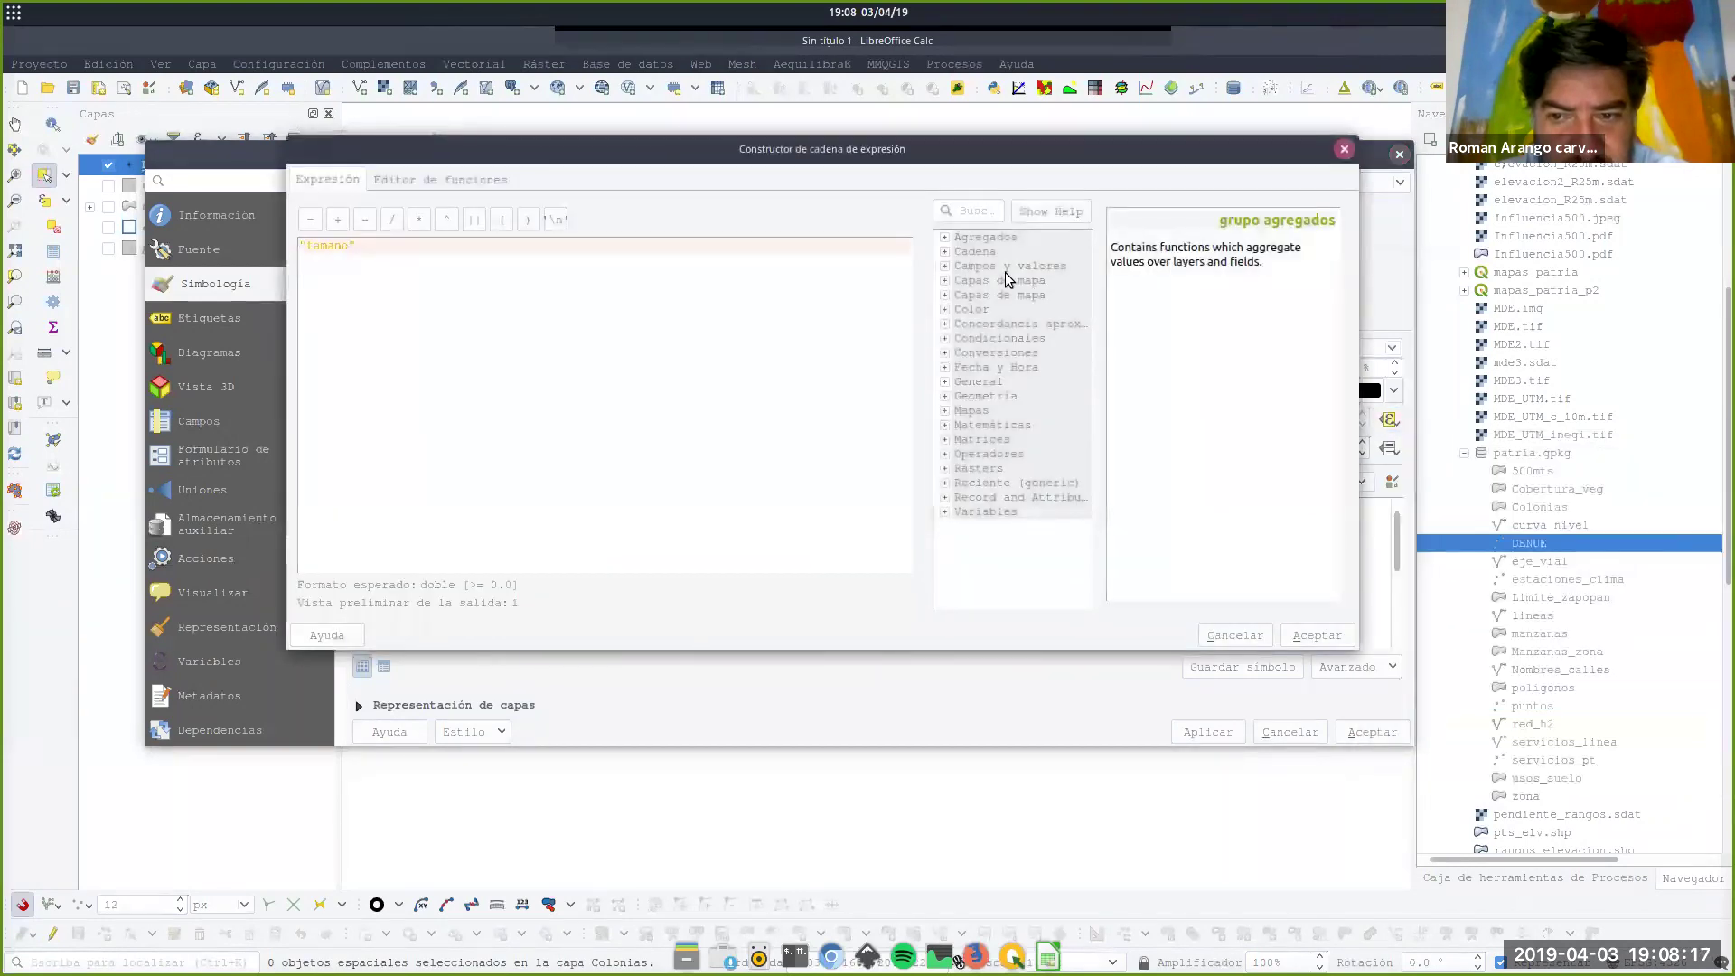
left_click(944, 266)
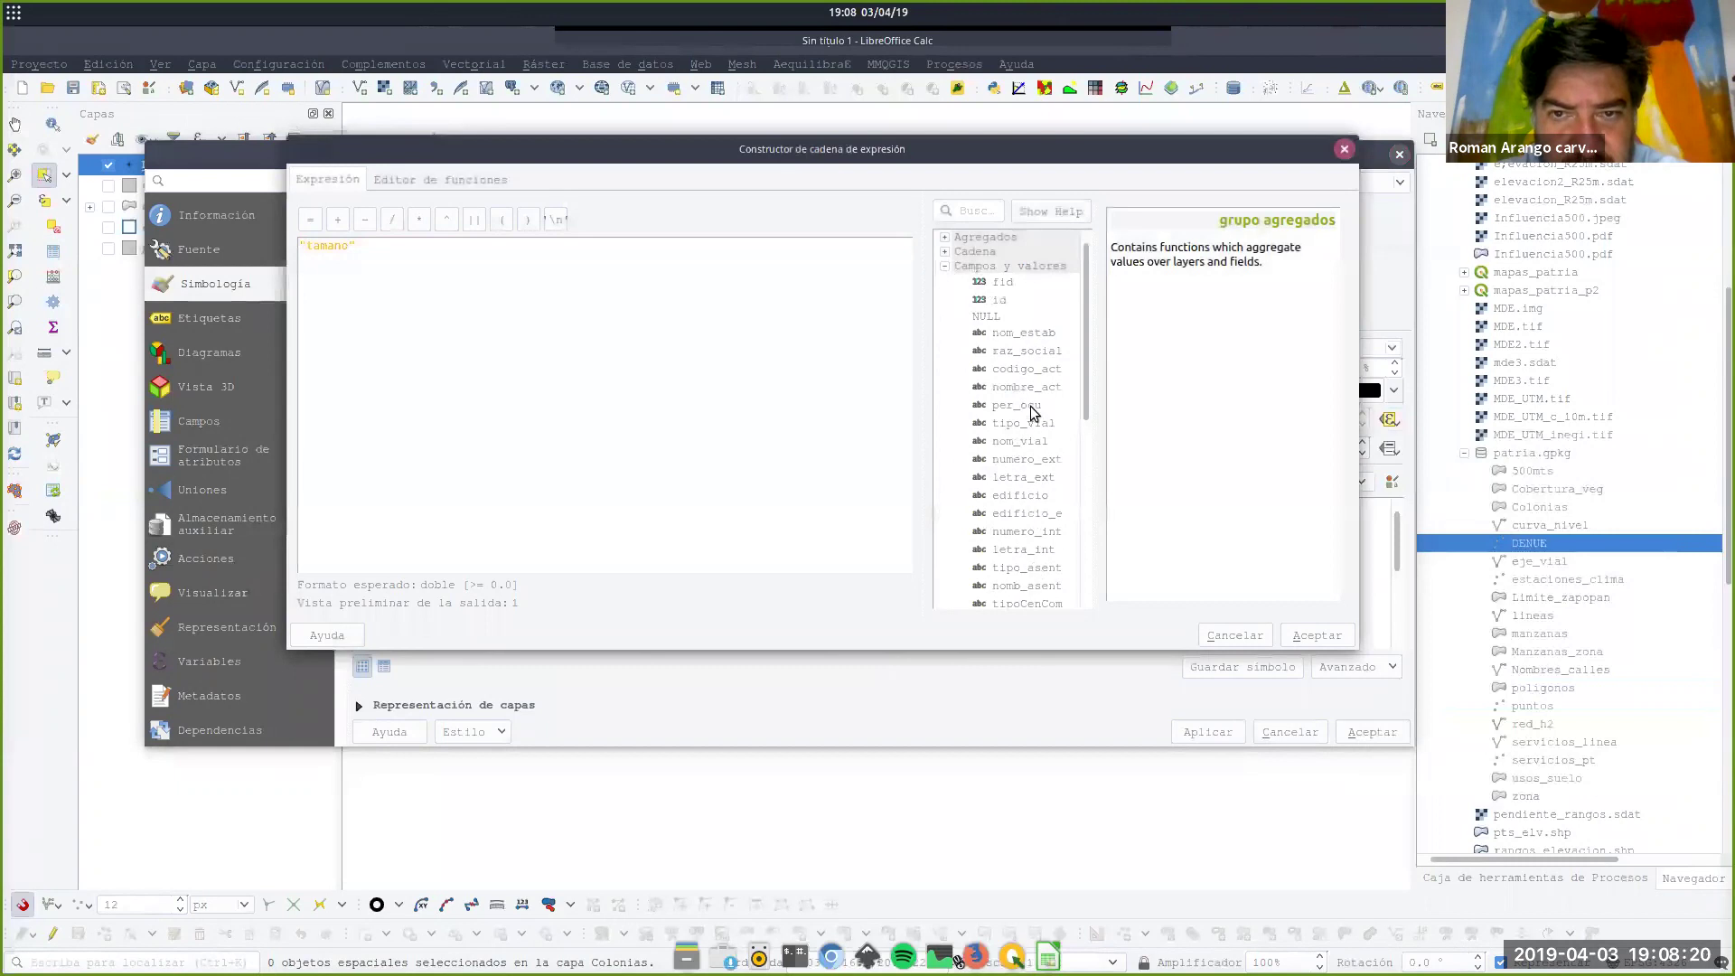
scroll(1017, 336, "down", 2)
scroll(1016, 338, "down", 2)
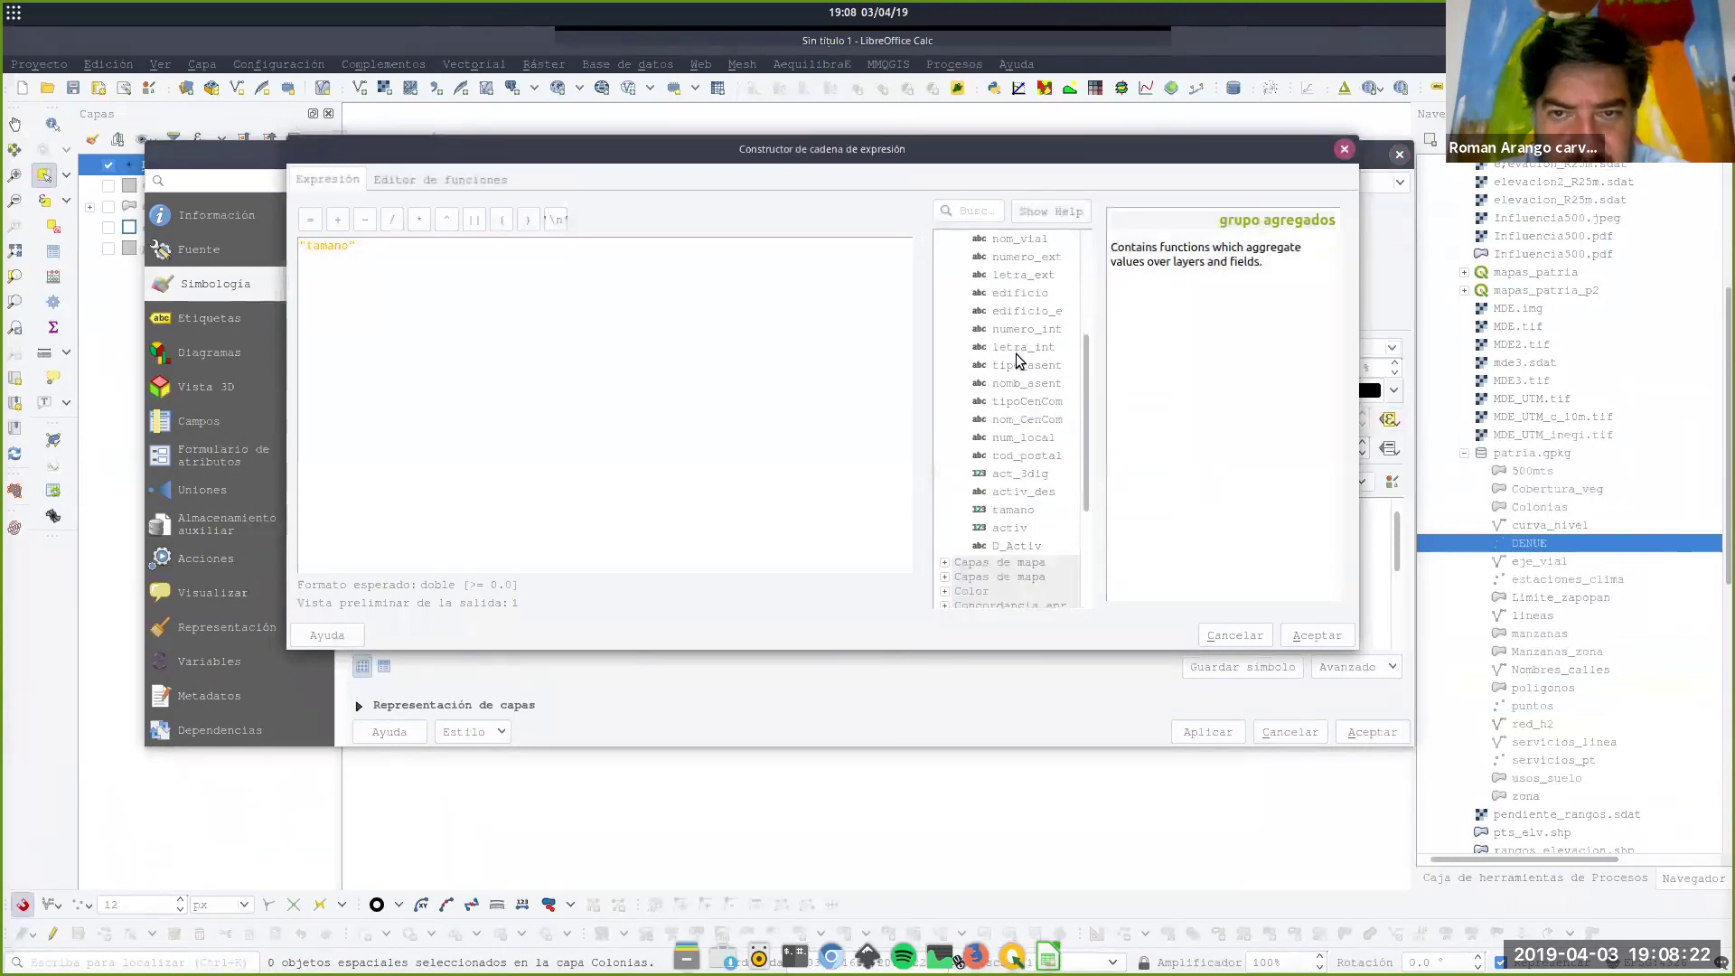
Add the "tamano" field again to the size expression, remove the duplicate and accept the open dialogs.
double_click(1012, 511)
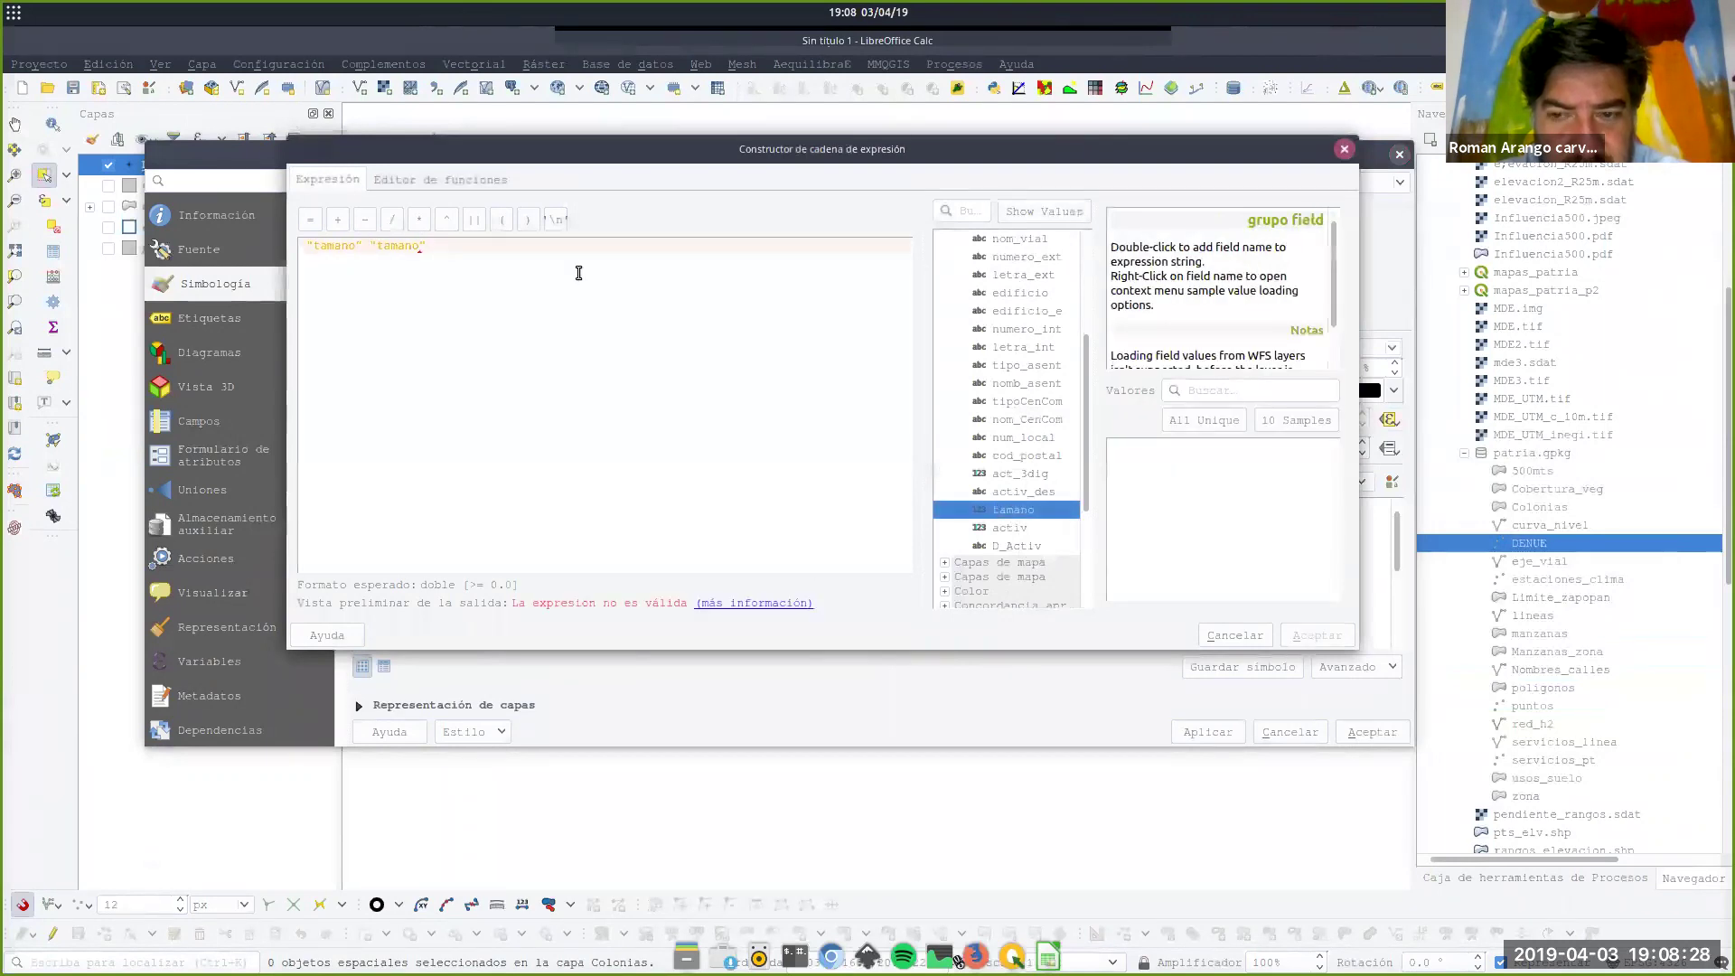
left_click_drag(369, 249, 522, 255)
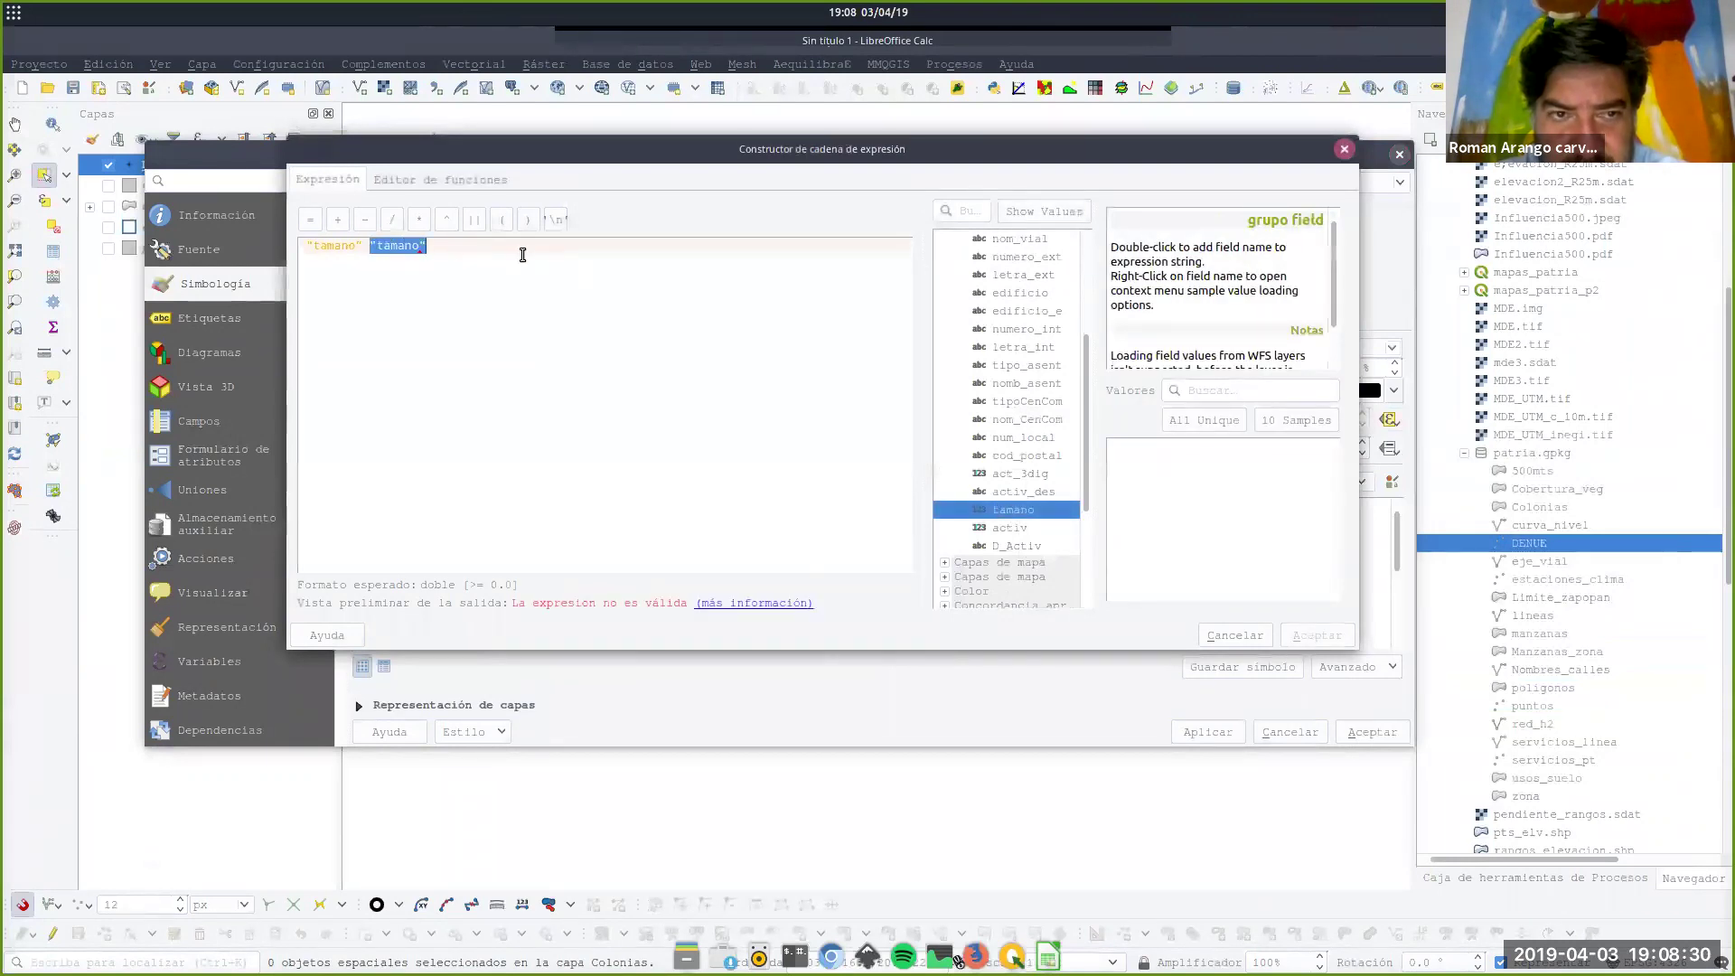
key("Delete")
left_click(1299, 639)
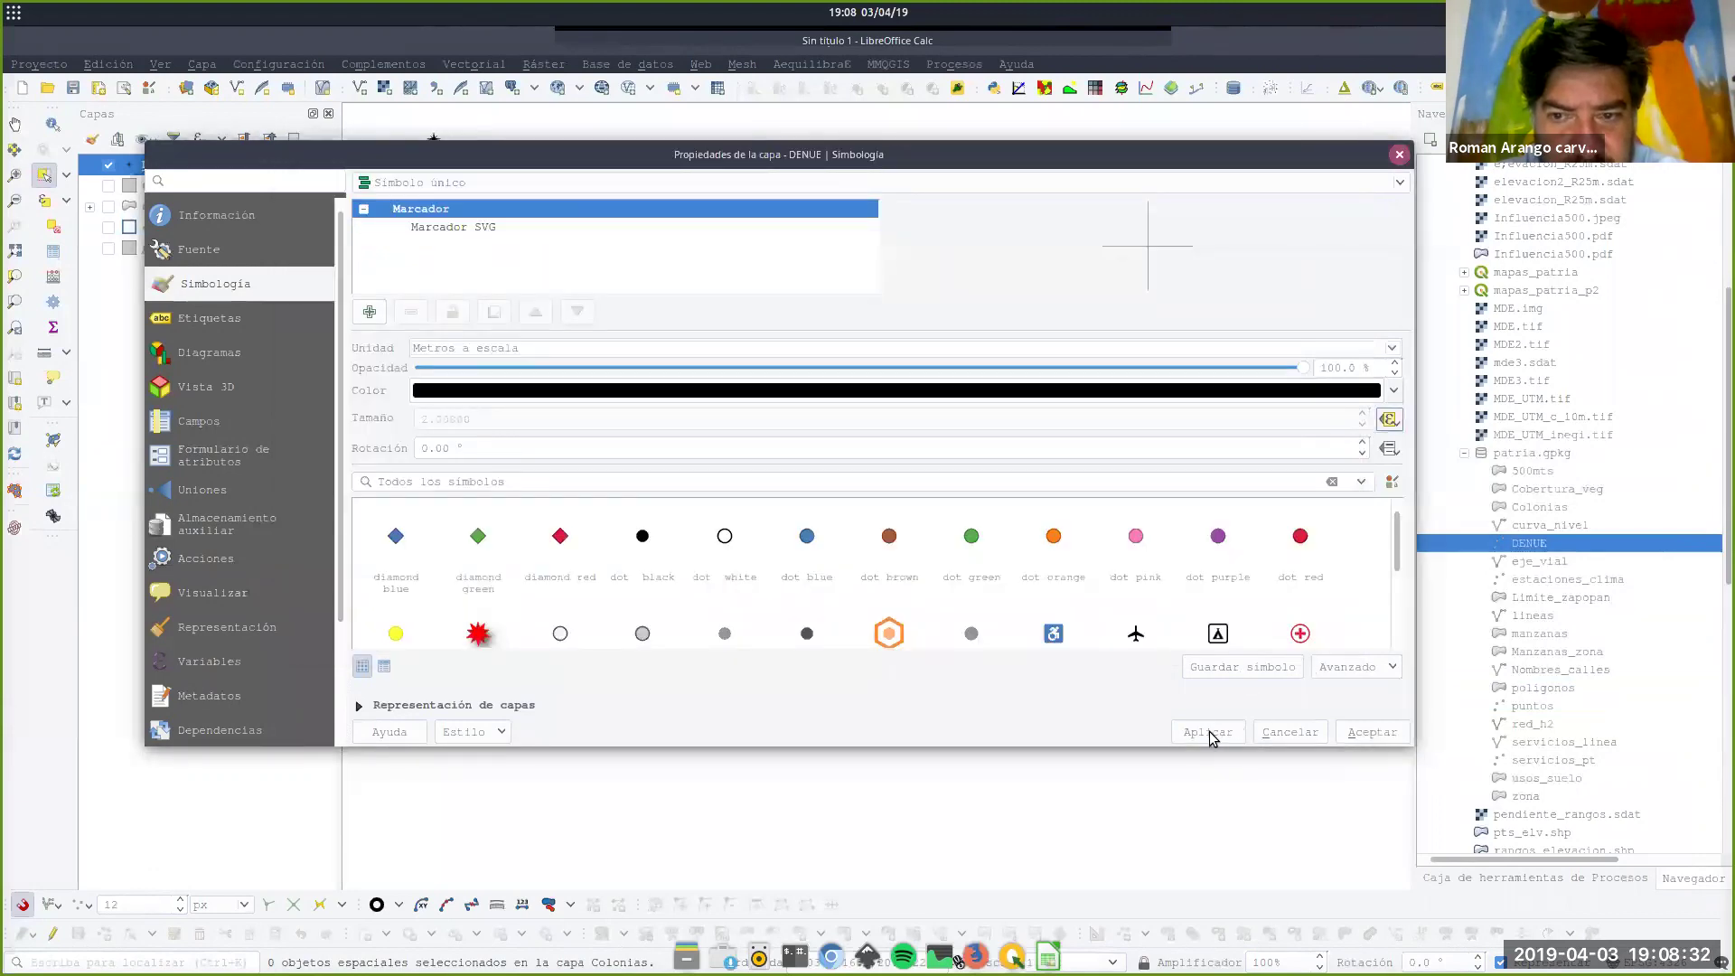
key("Return")
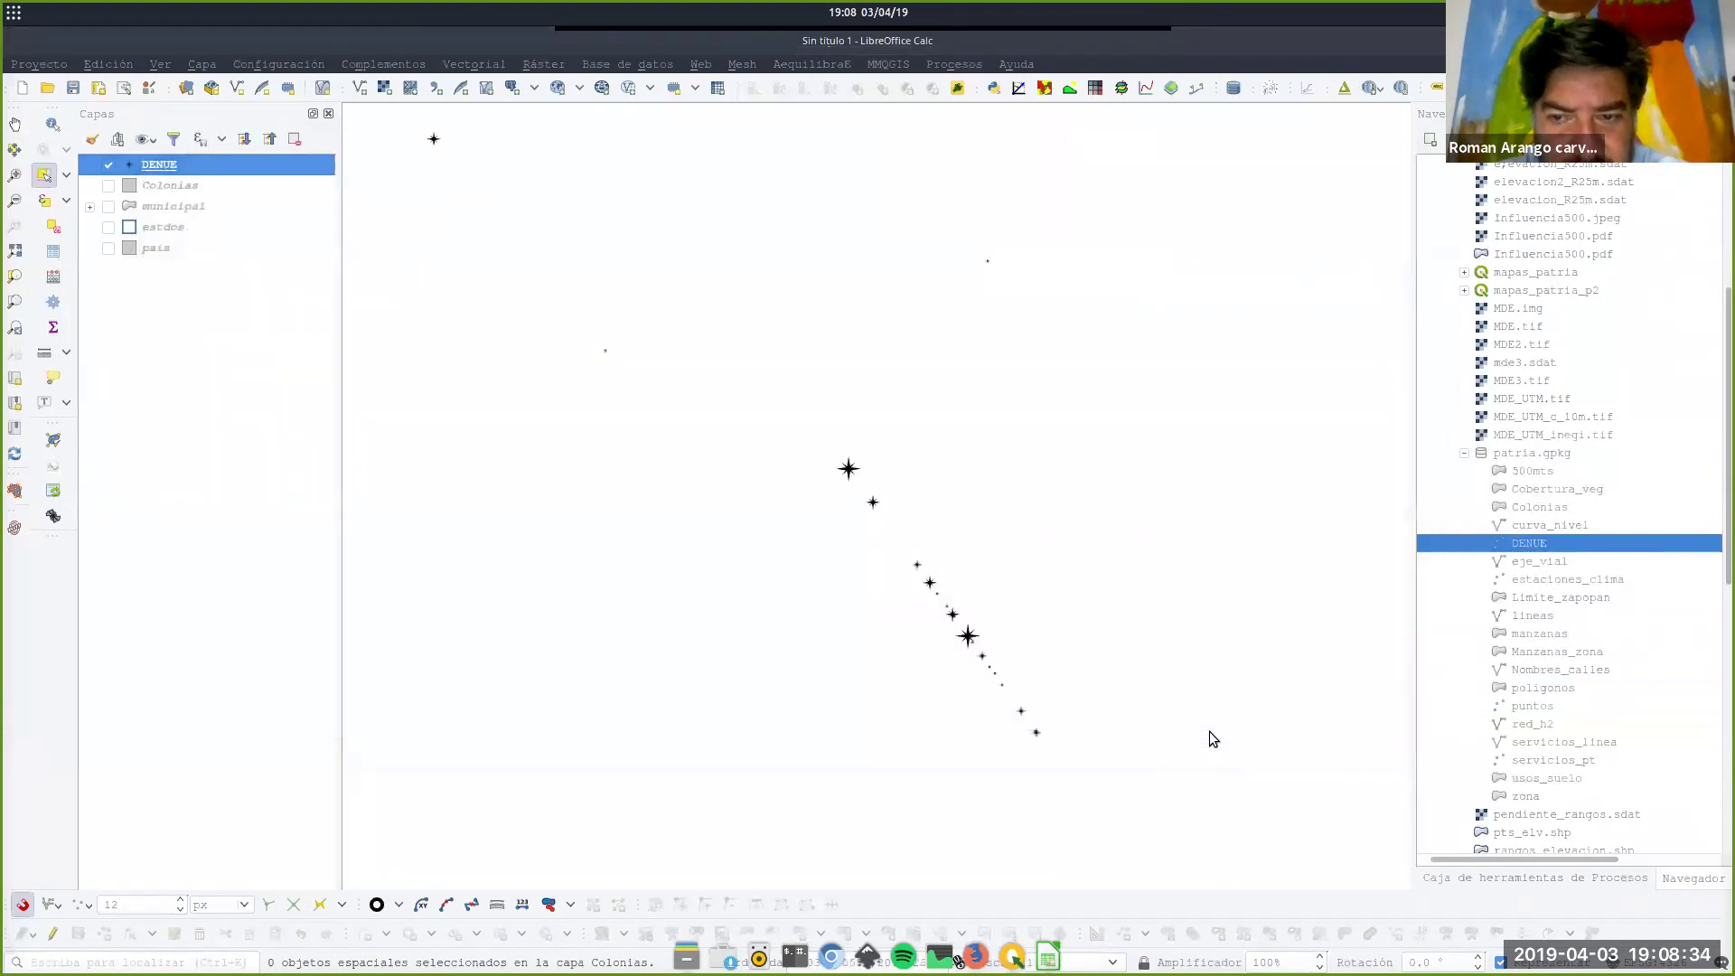
Examine how the DENUE wind rose markers scale on the map at different zoom levels.
scroll(968, 708, "up", 2)
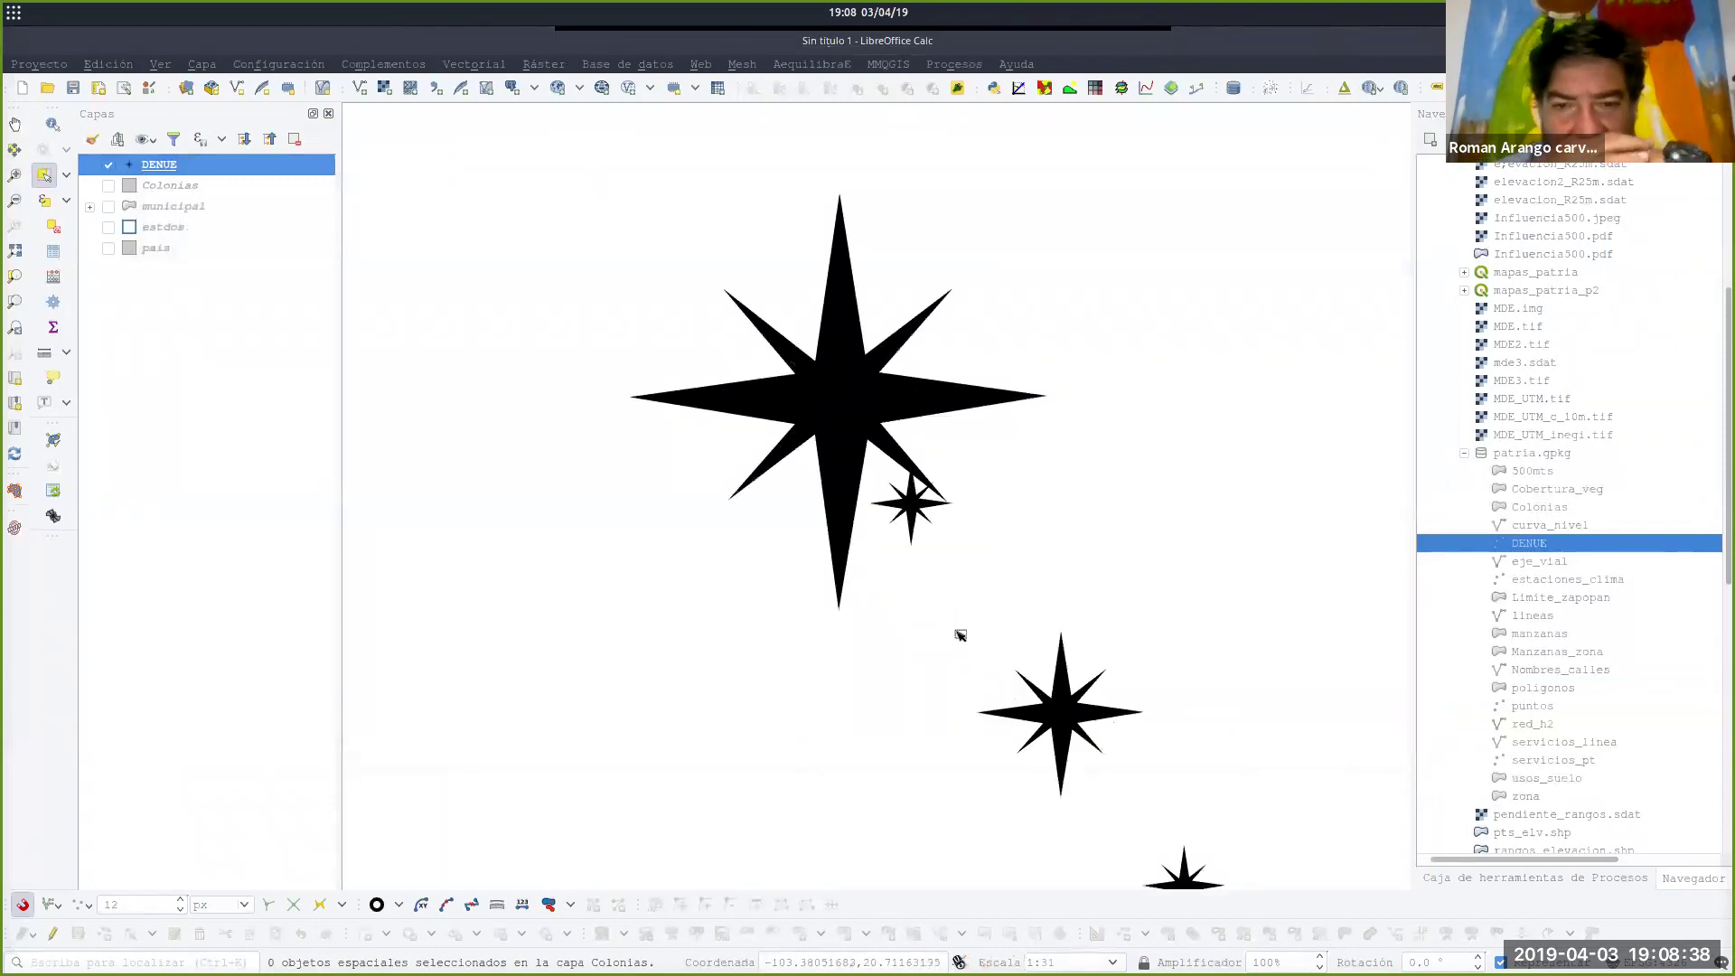
scroll(953, 630, "down", 3)
scroll(955, 632, "down", 2)
scroll(956, 649, "up", 3)
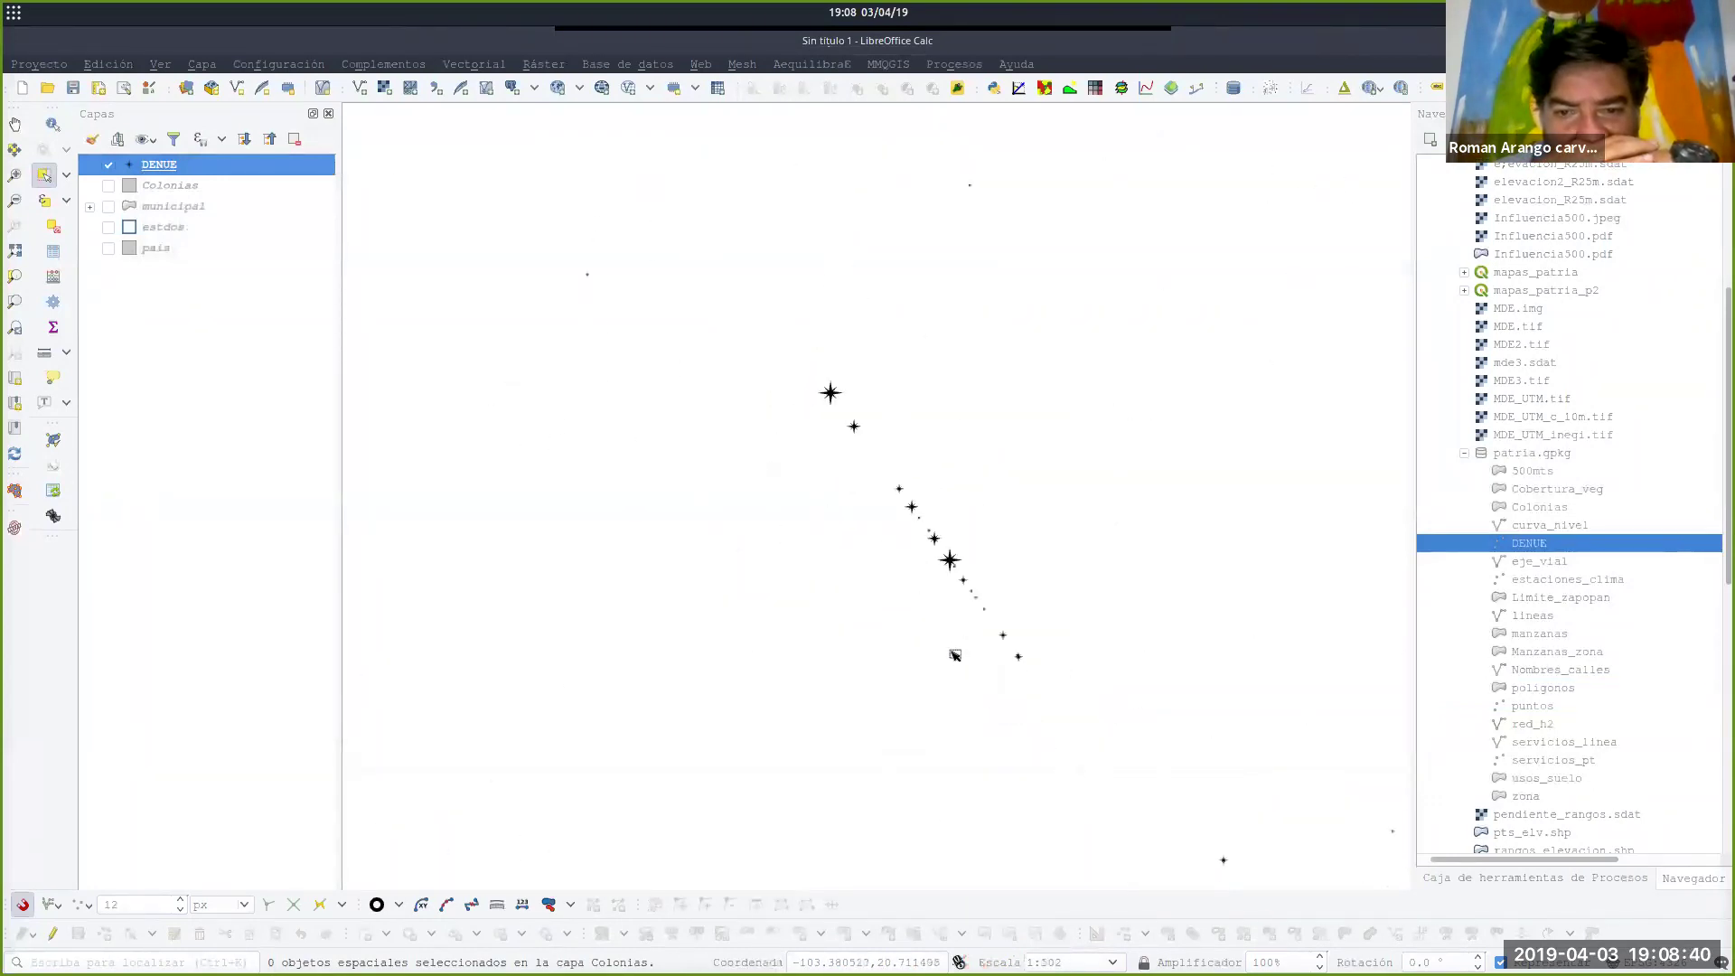
scroll(955, 653, "down", 3)
scroll(955, 660, "up", 1)
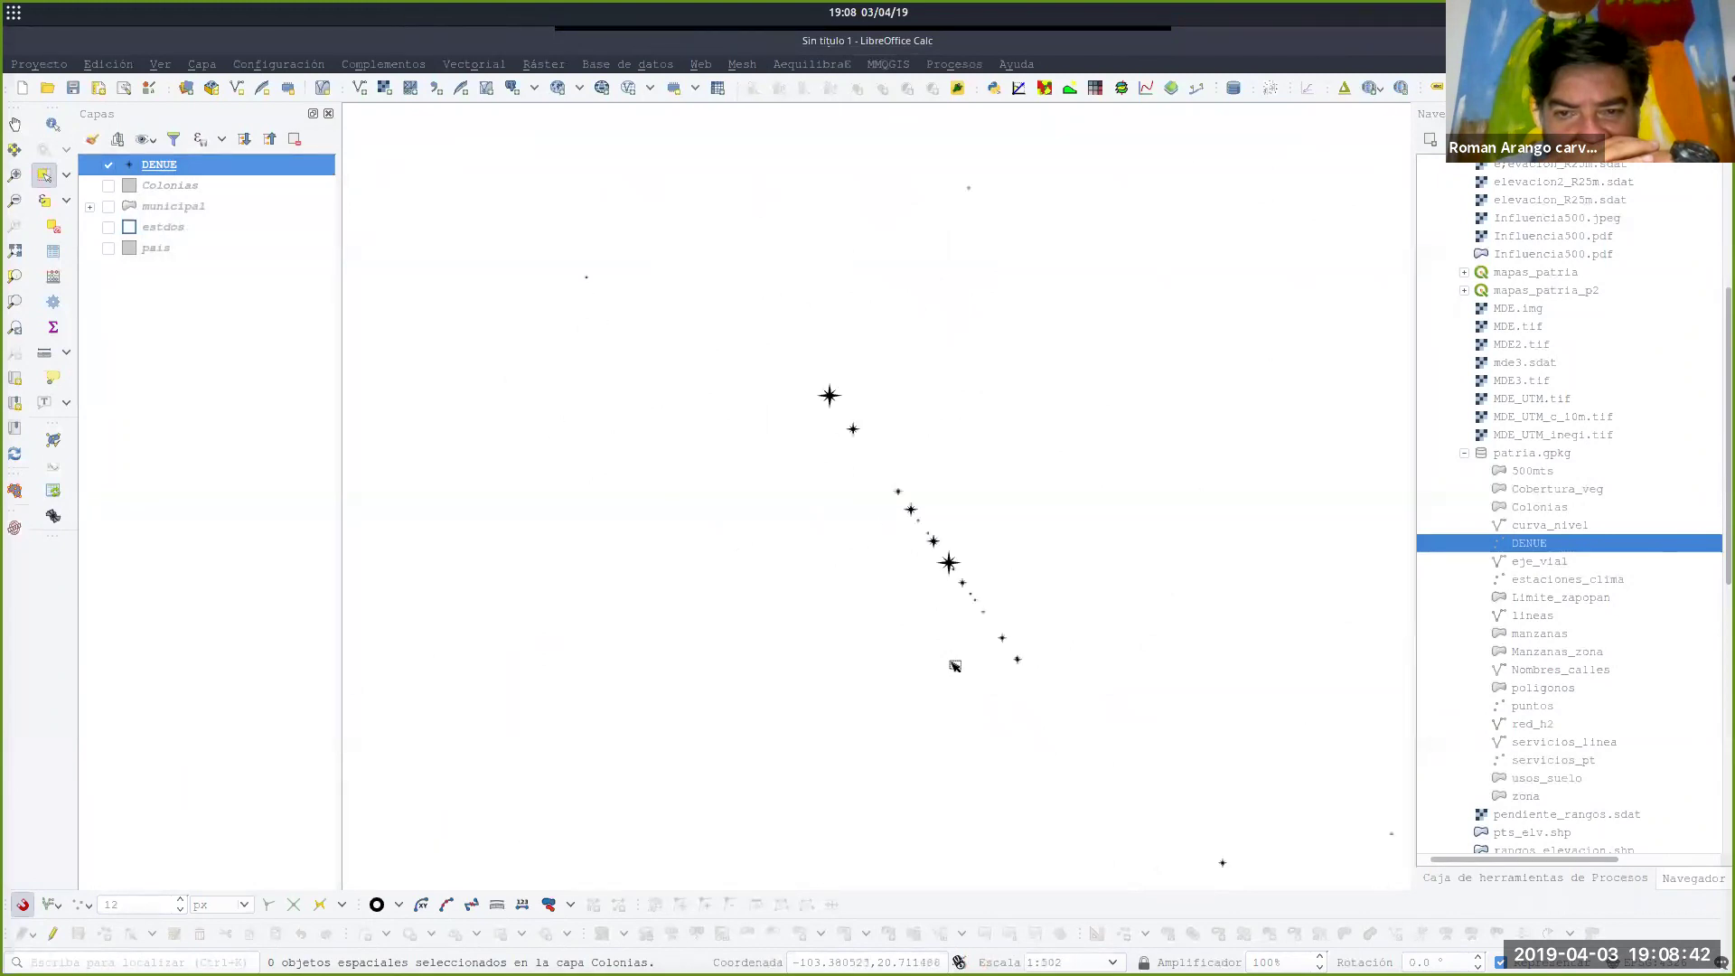
scroll(987, 592, "up", 1)
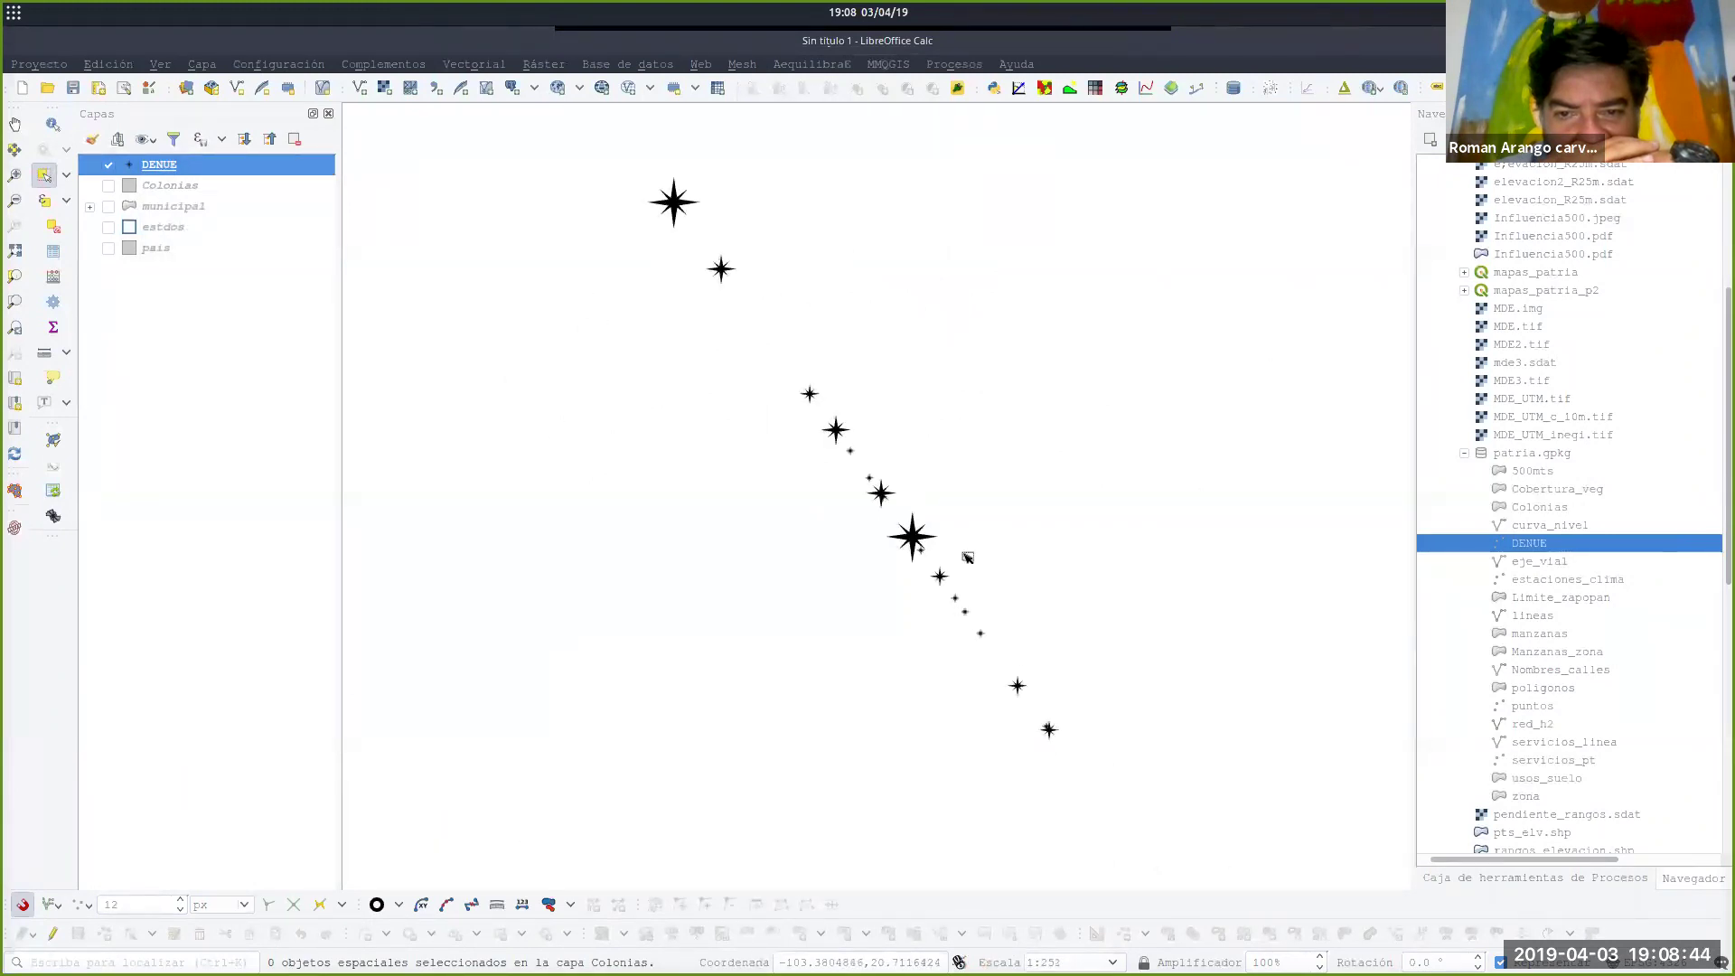
Set the DENUE marker's unit to Milímetro, accept the symbology and compare the star sizes at different map scales.
double_click(170, 168)
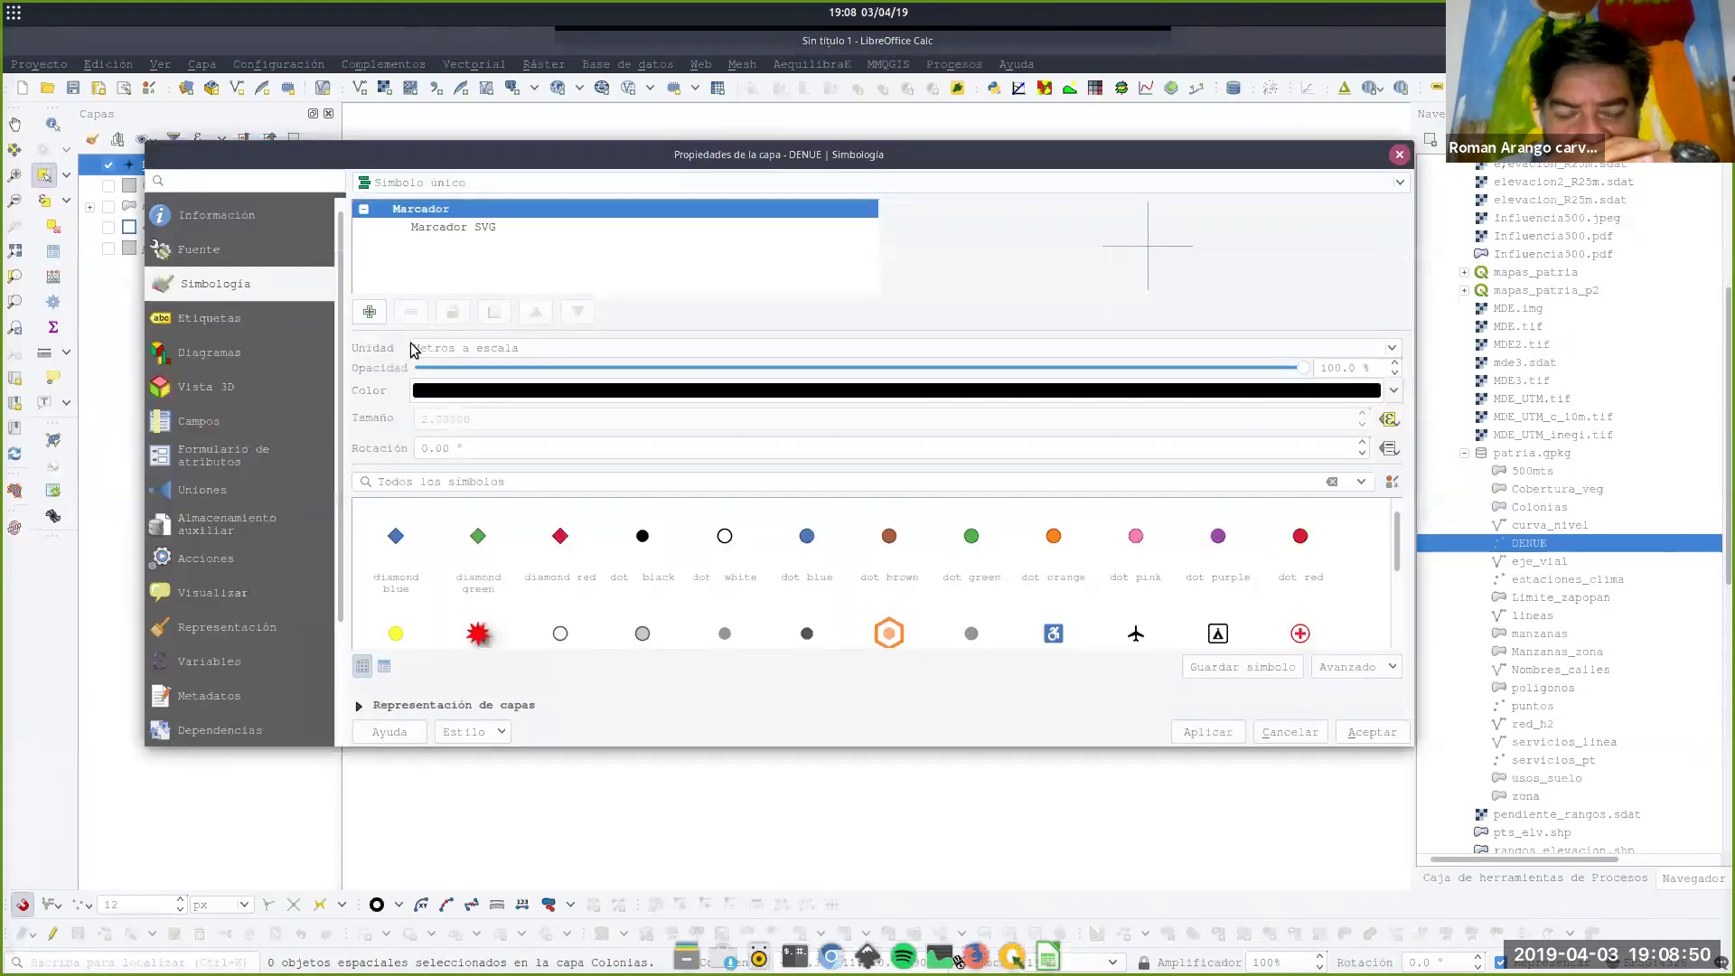
left_click(411, 349)
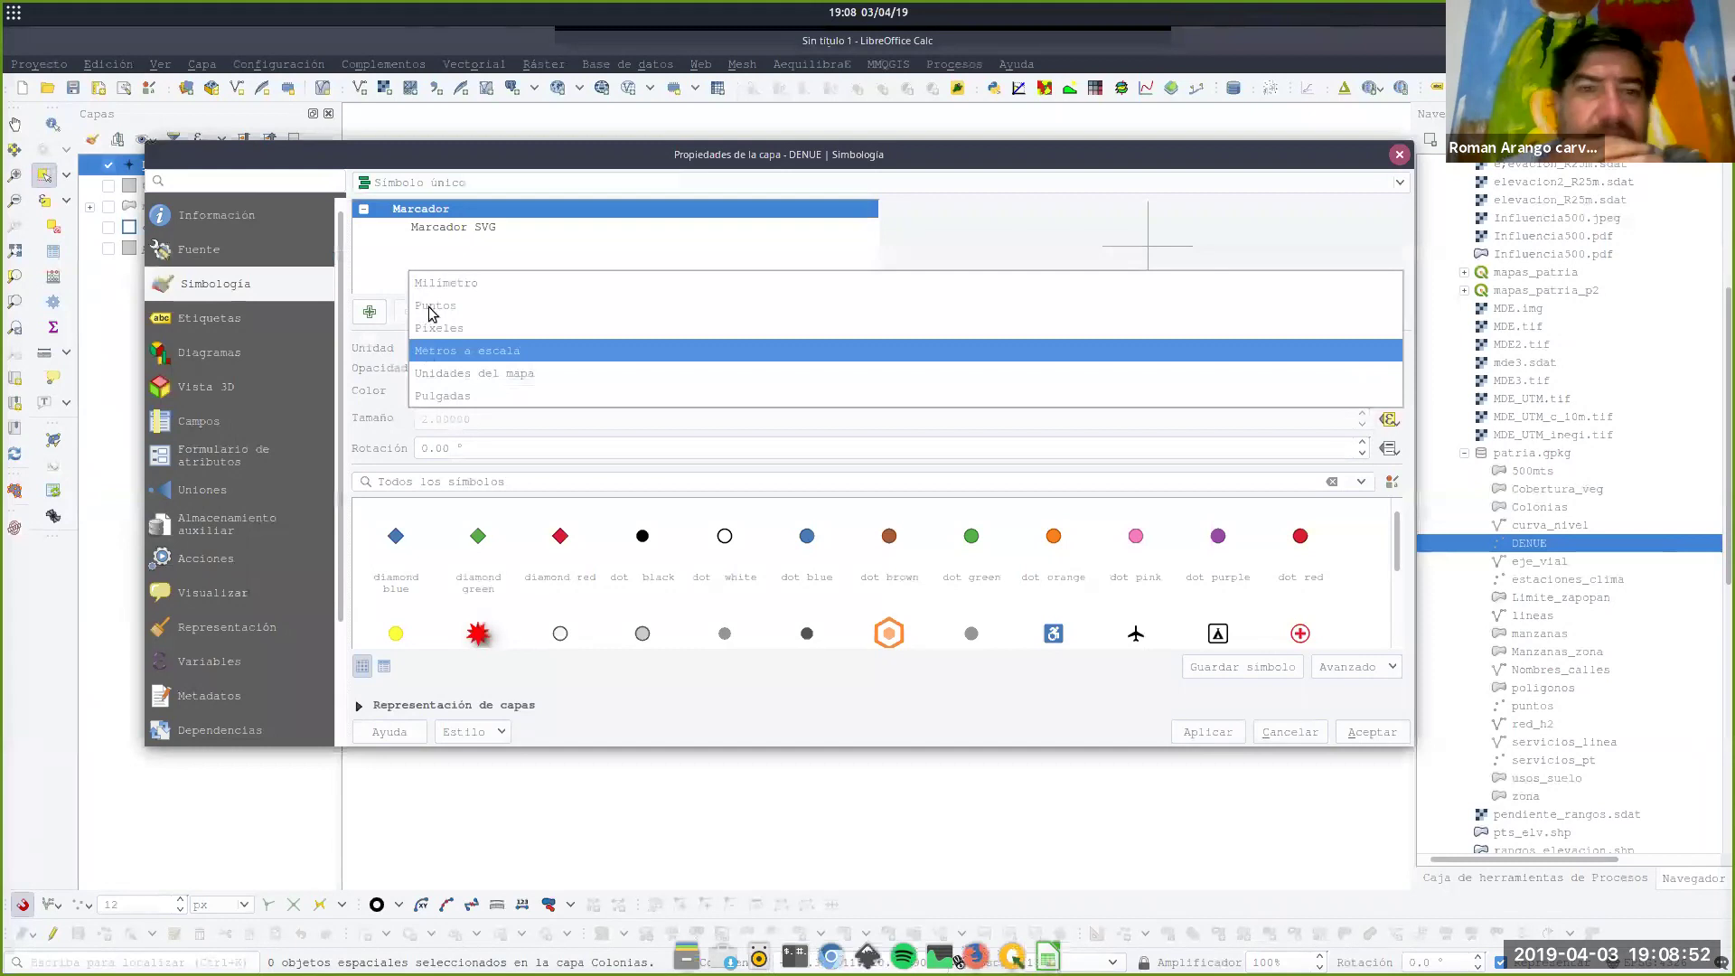
key("Up")
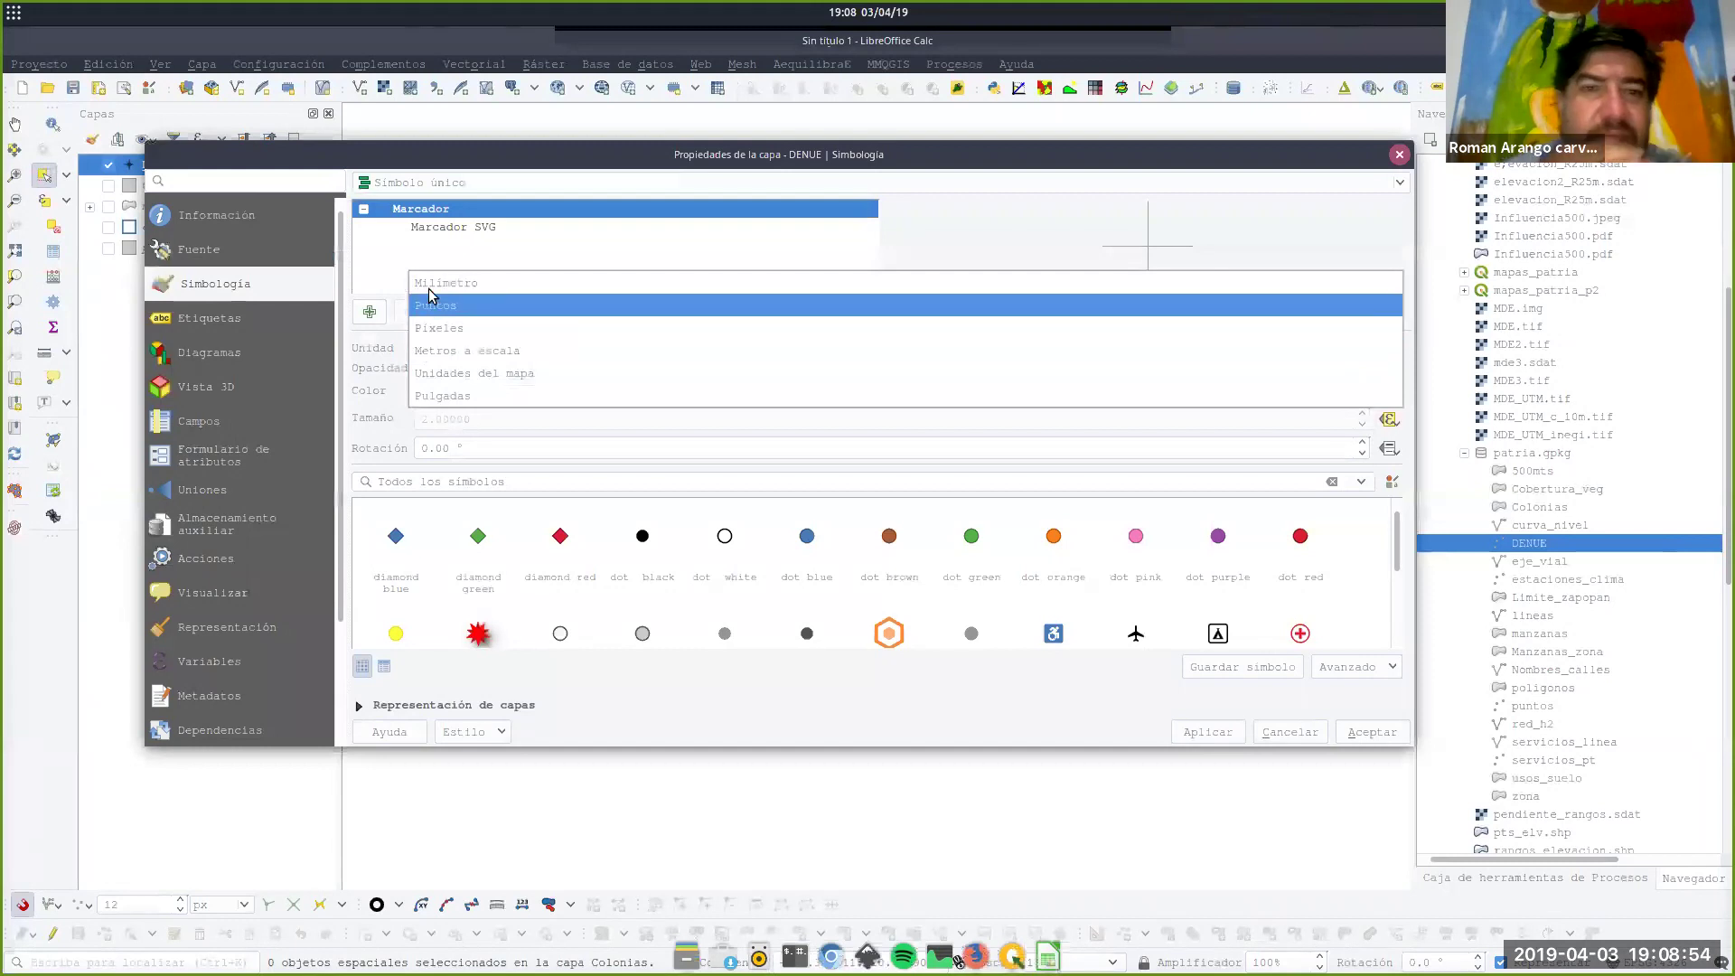
key("Up")
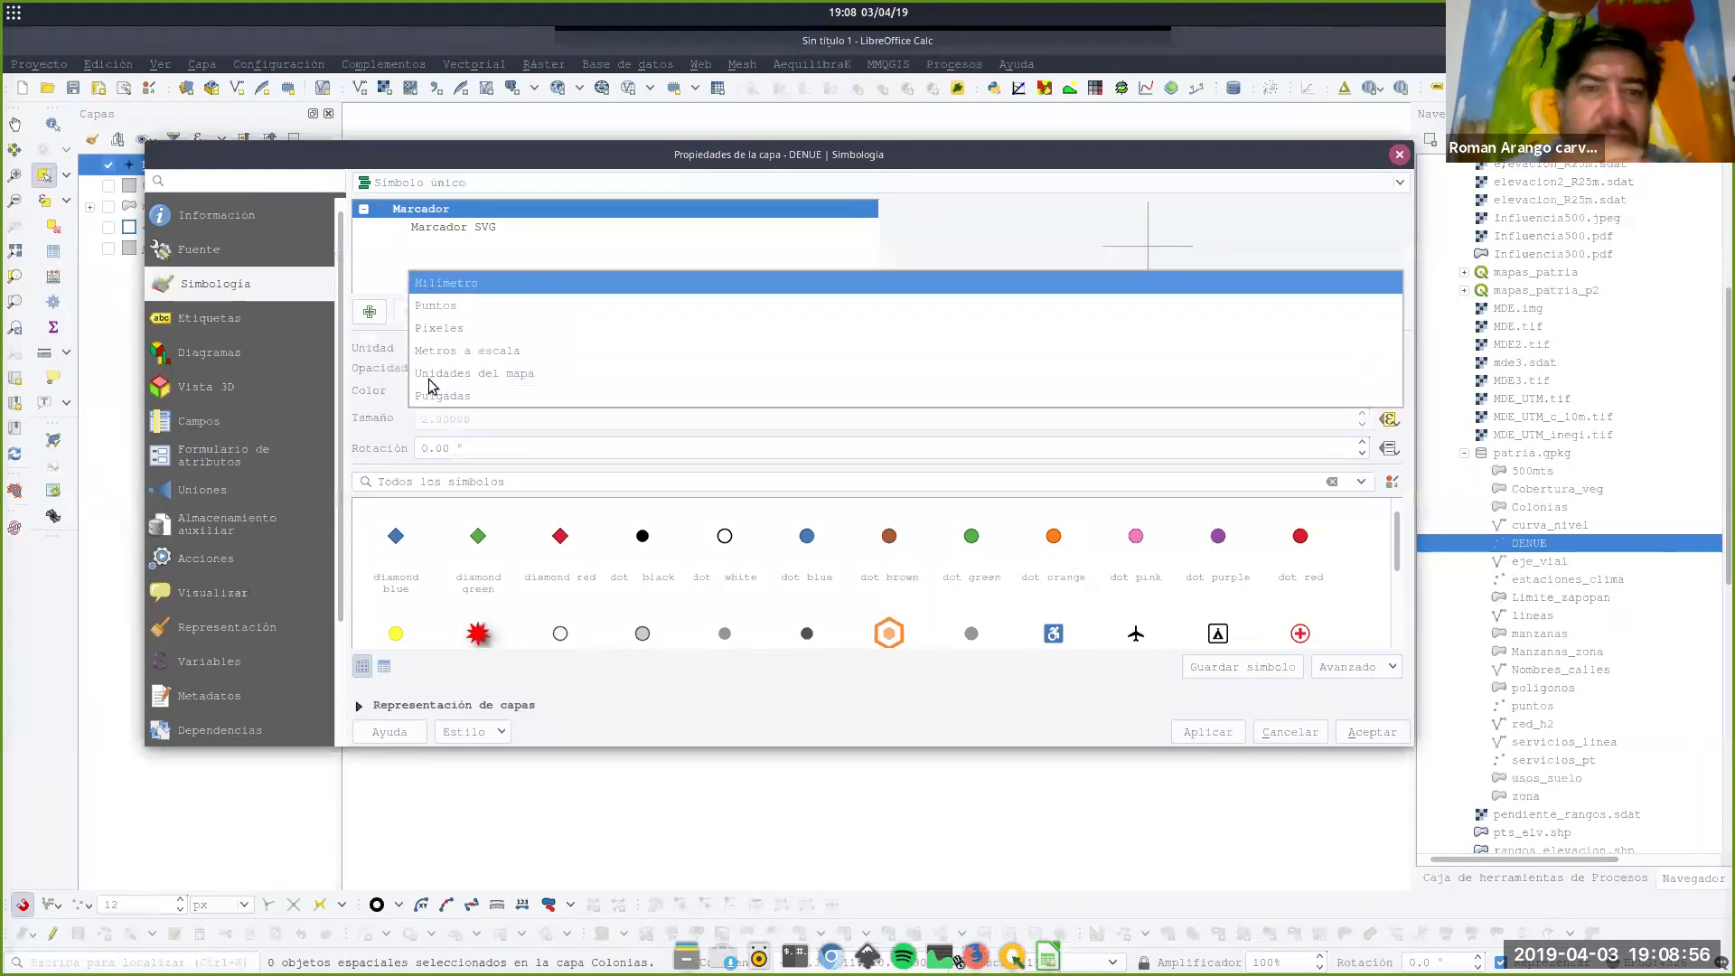
key("Return")
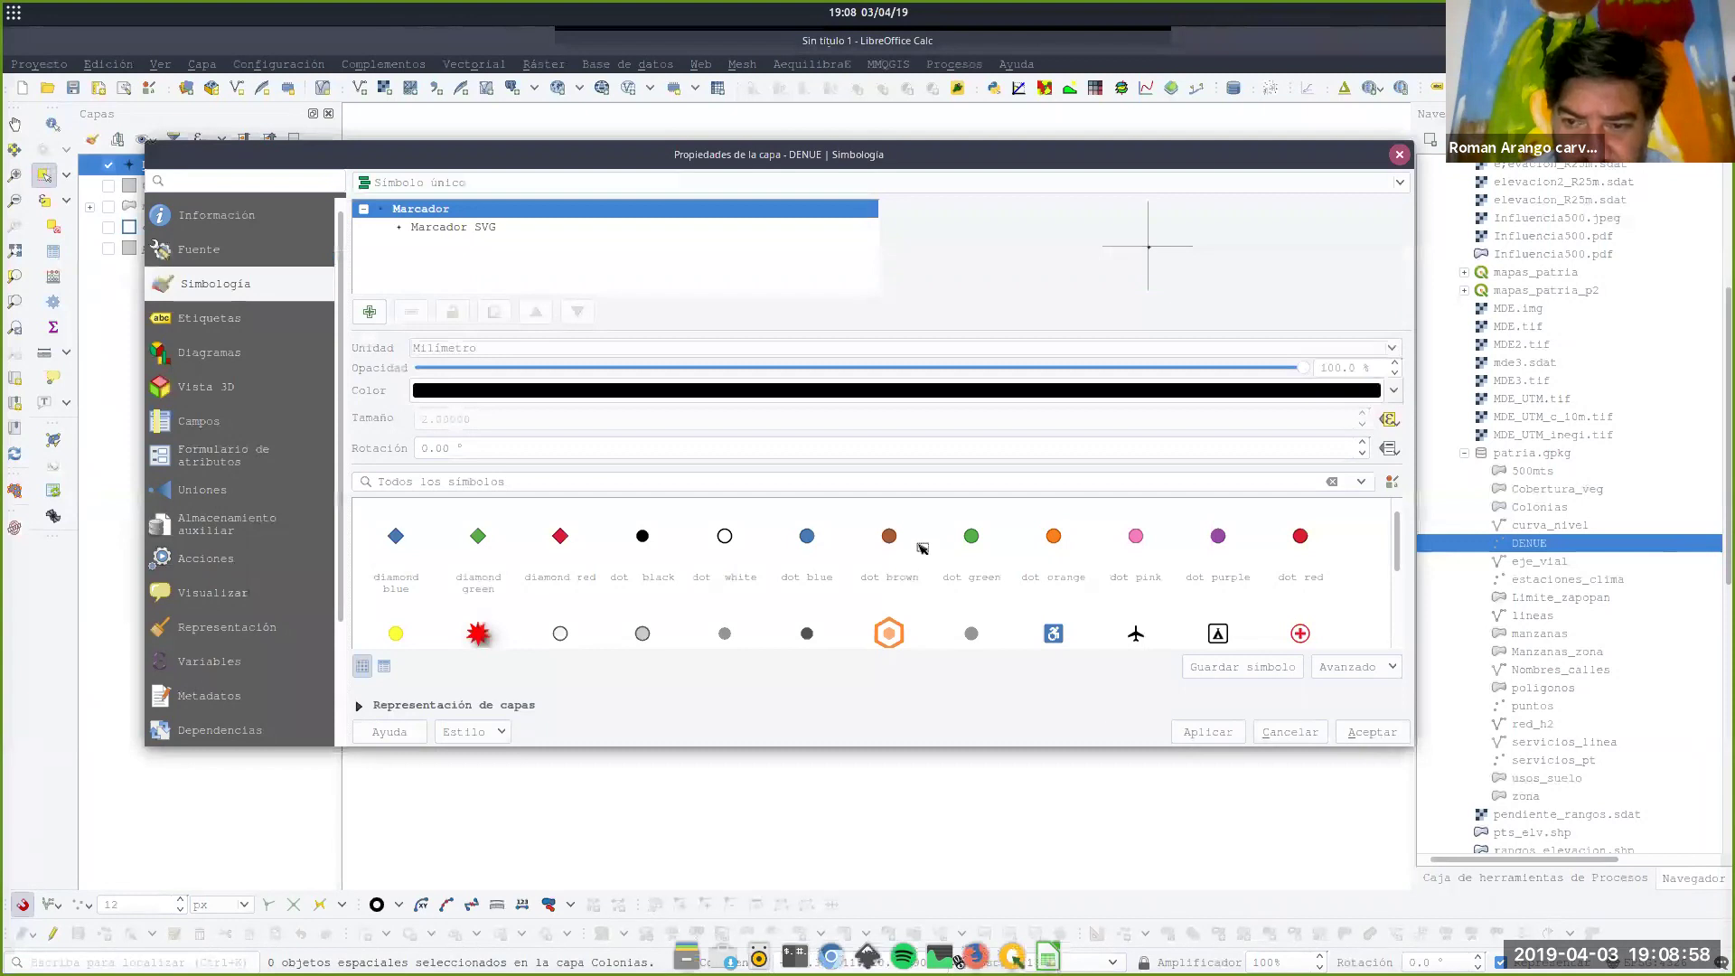
key("Return")
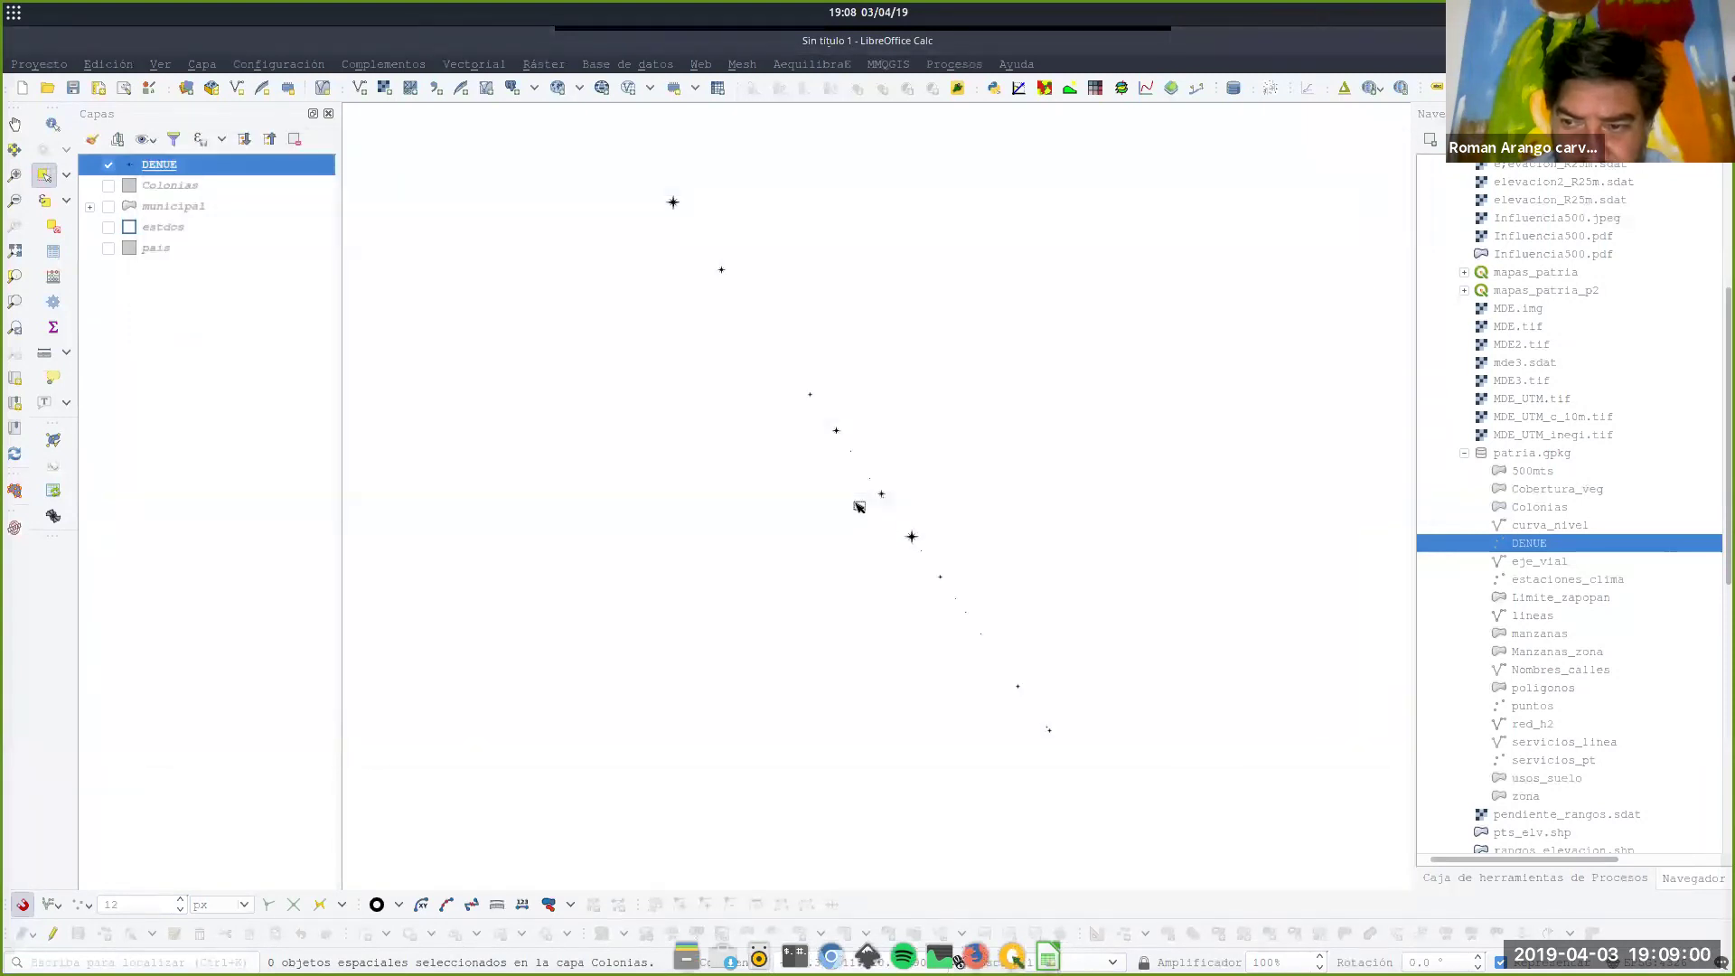
scroll(855, 504, "down", 2)
scroll(799, 427, "up", 2)
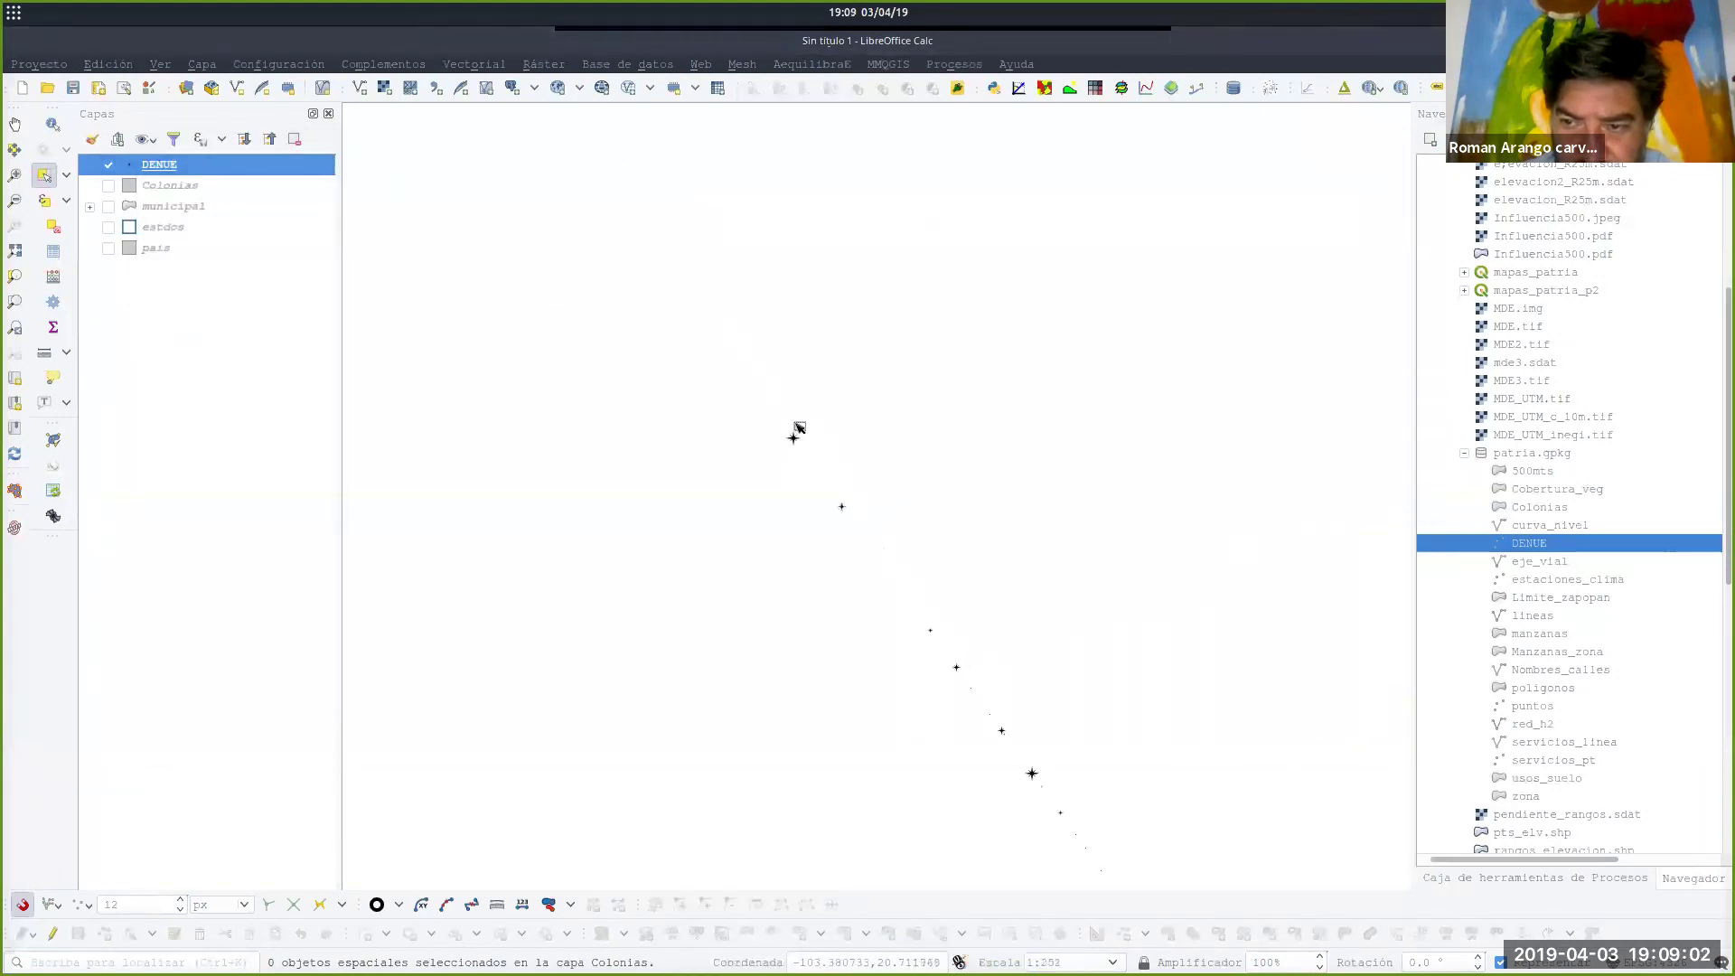
scroll(799, 432, "down", 2)
scroll(854, 522, "up", 2)
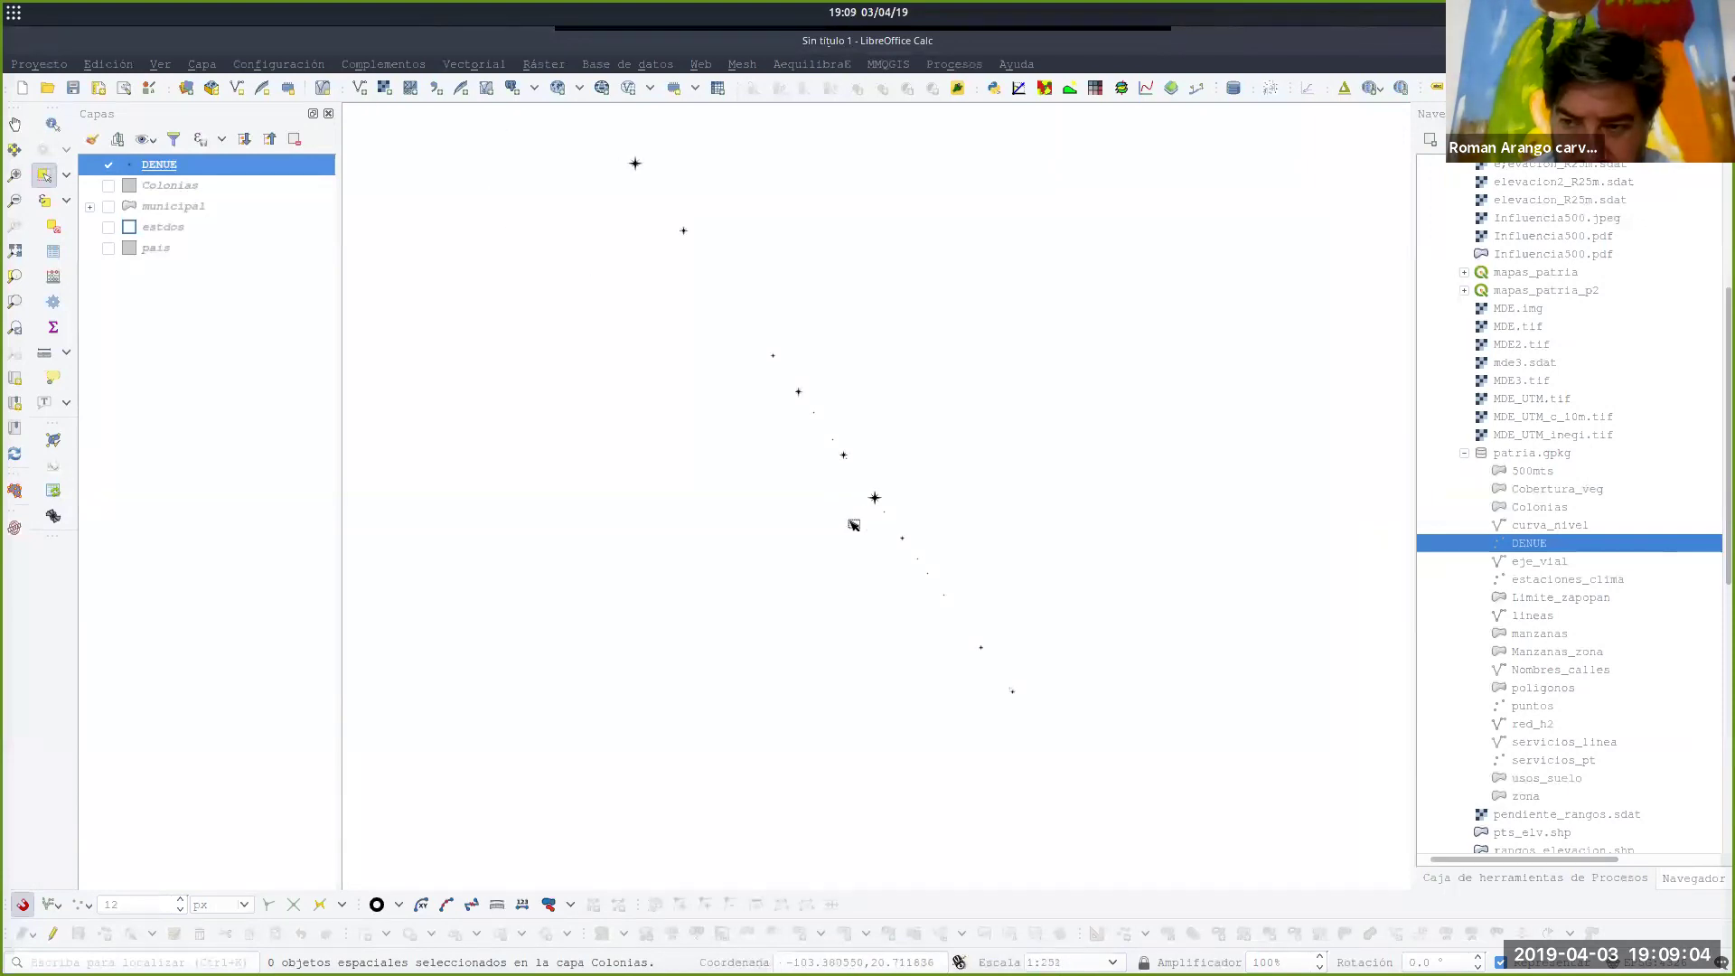
Reopen the DENUE layer's symbology and set the marker's unit to Metros a escala.
left_click(202, 286)
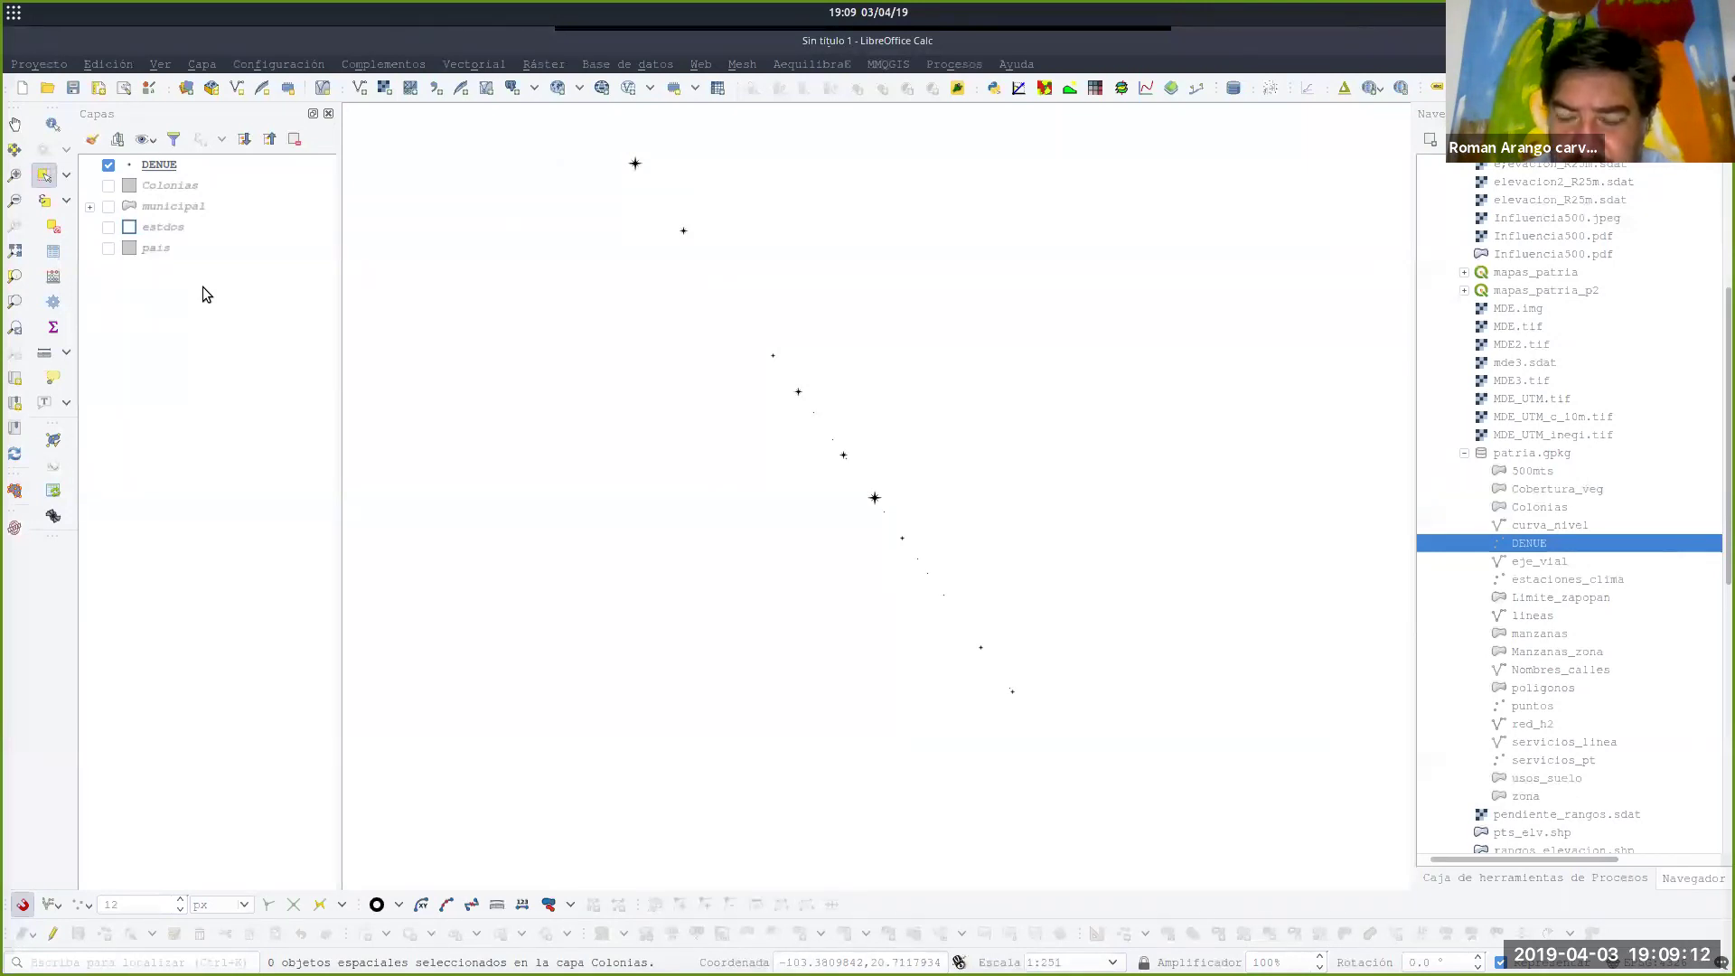
left_click(169, 171)
double_click(169, 175)
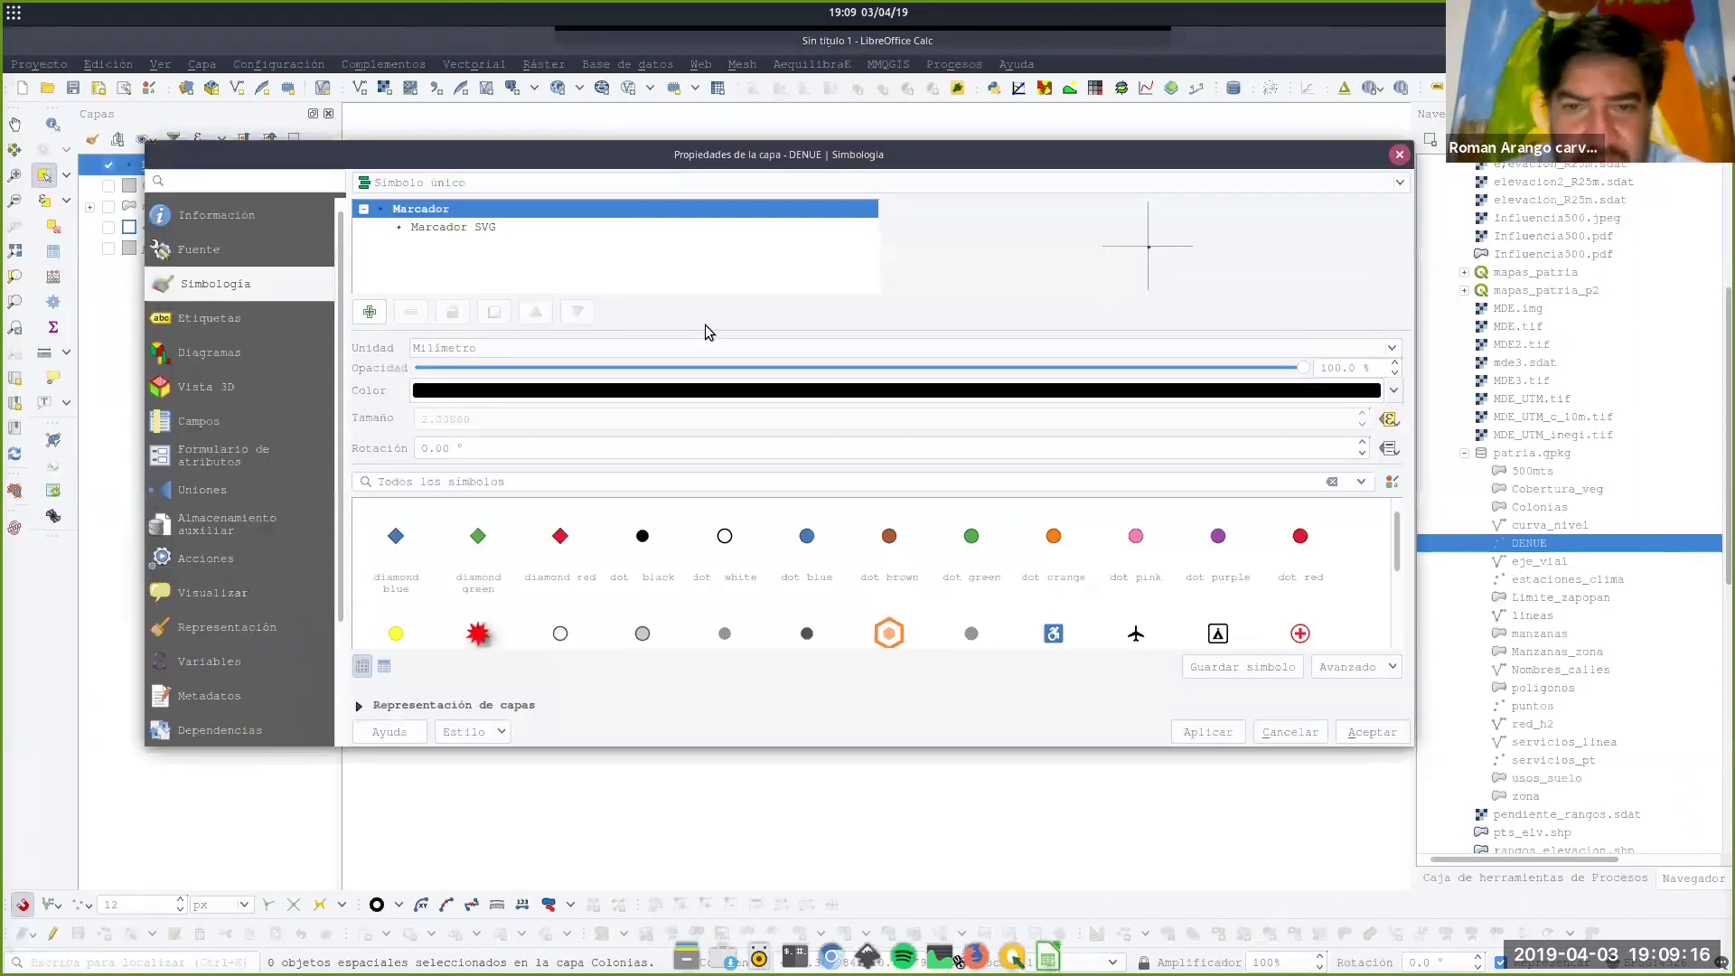
left_click(526, 349)
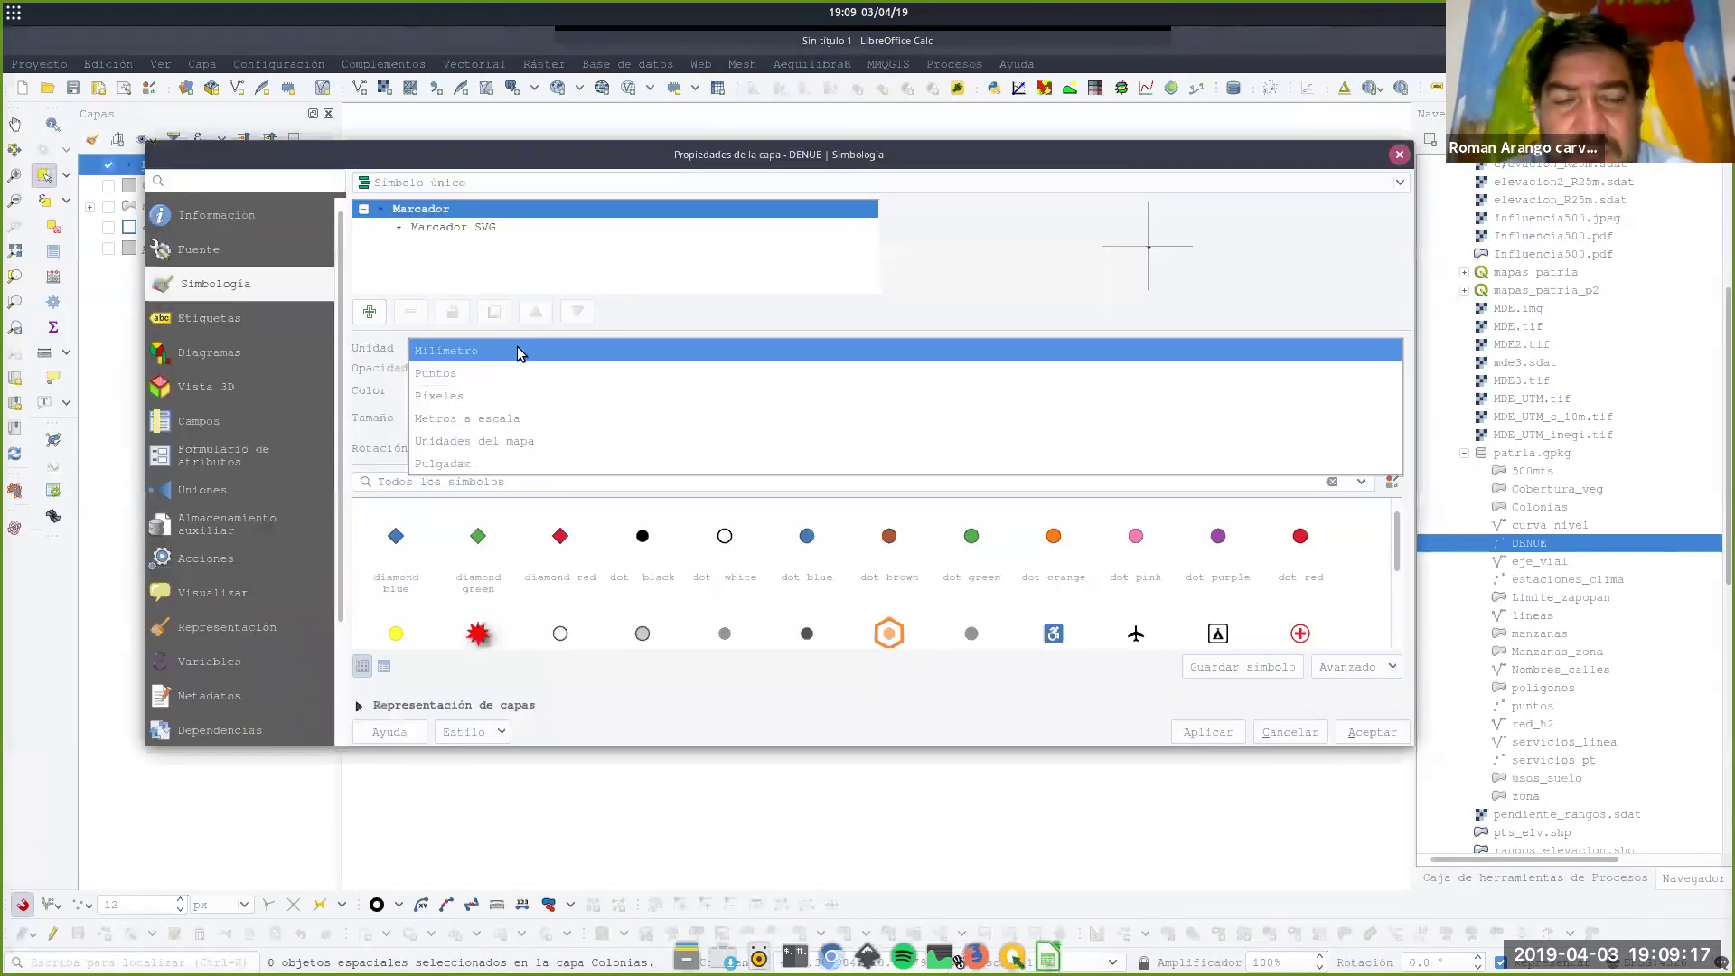
left_click(531, 418)
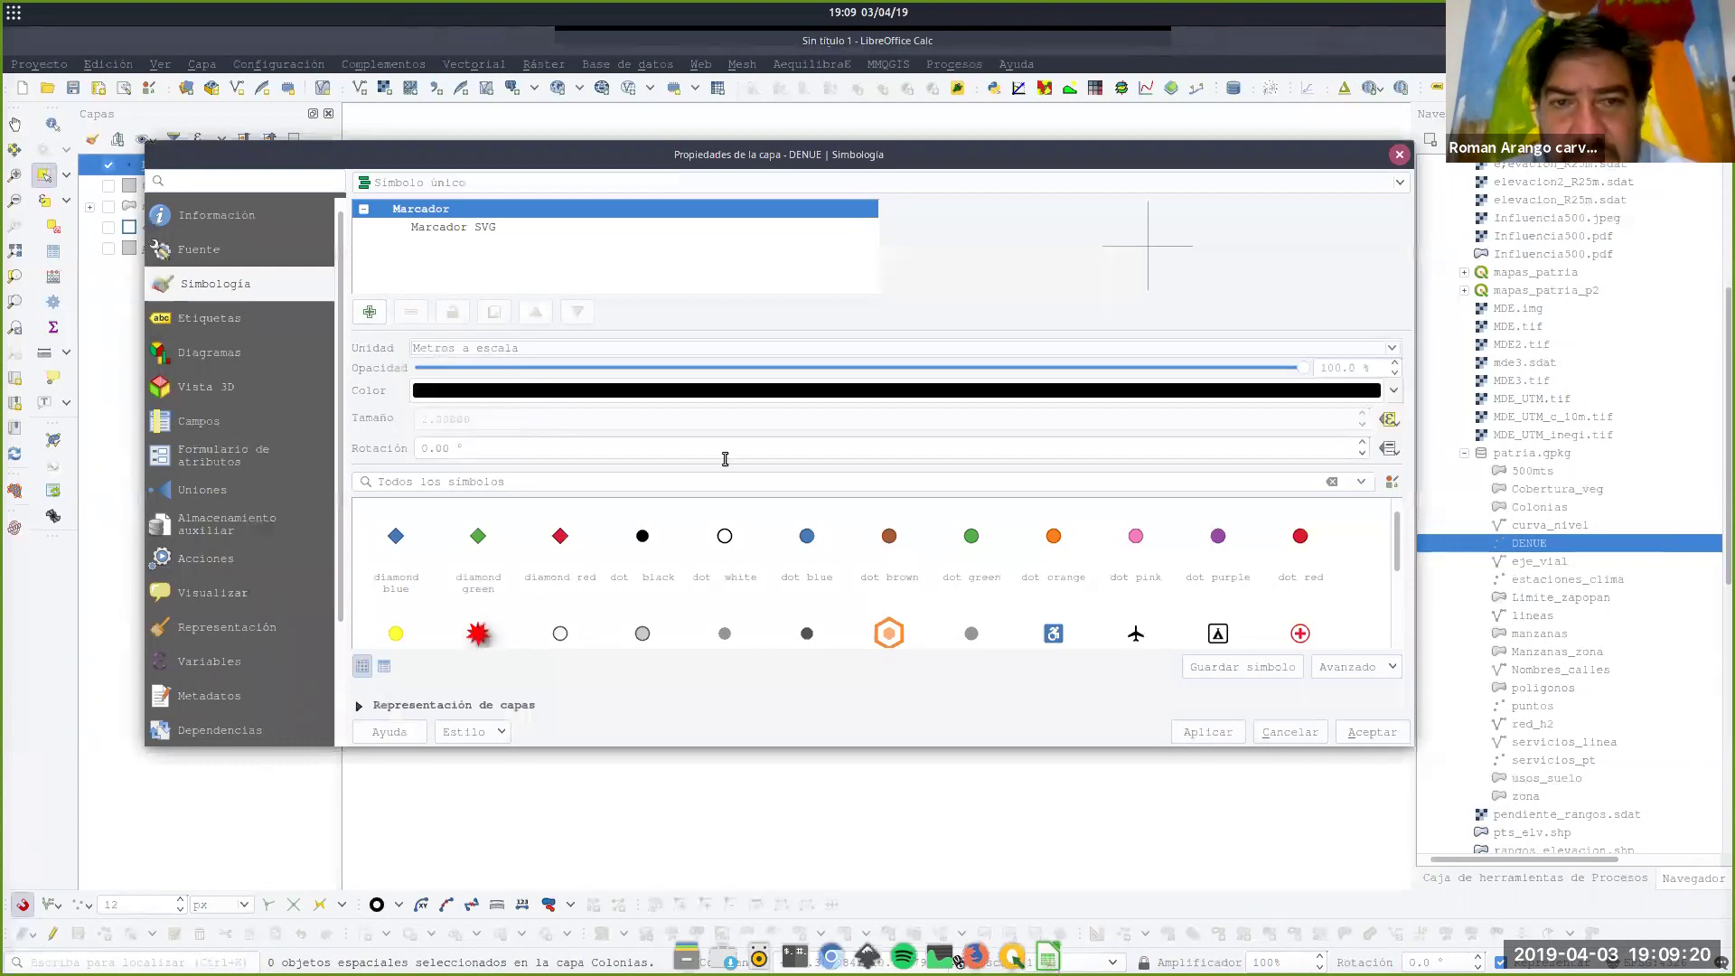
Define the DENUE marker's size directly by the integer attribute field "tamano".
left_click(1389, 420)
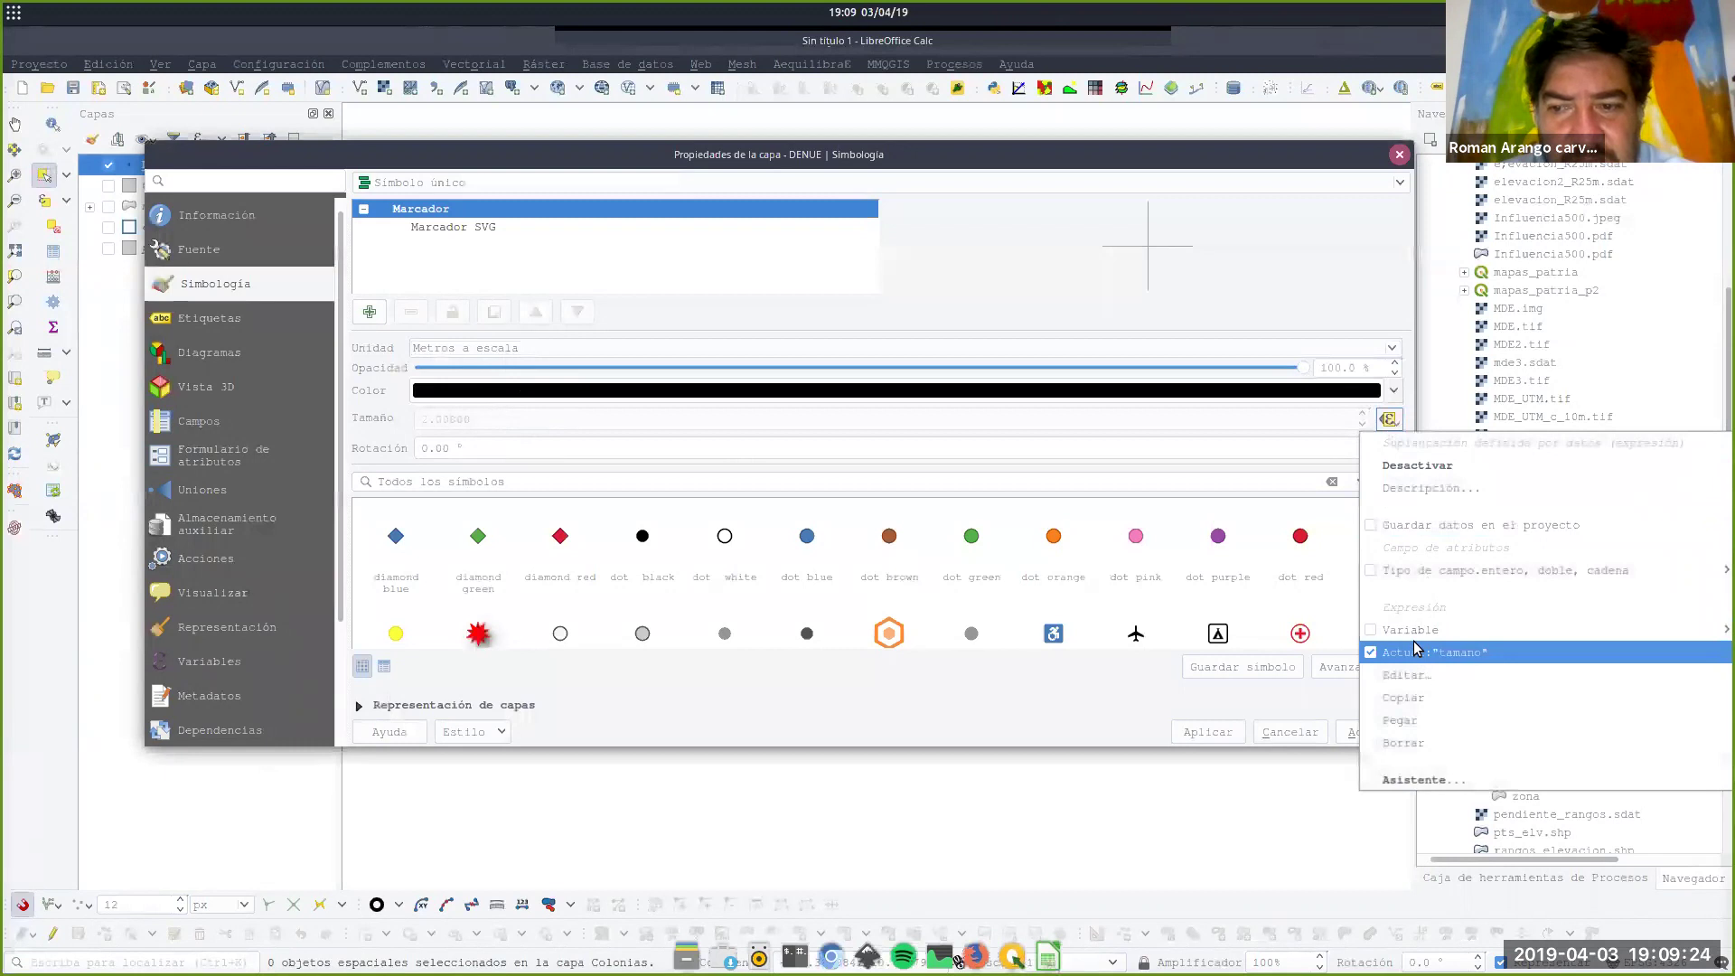
mouse_move(1427, 573)
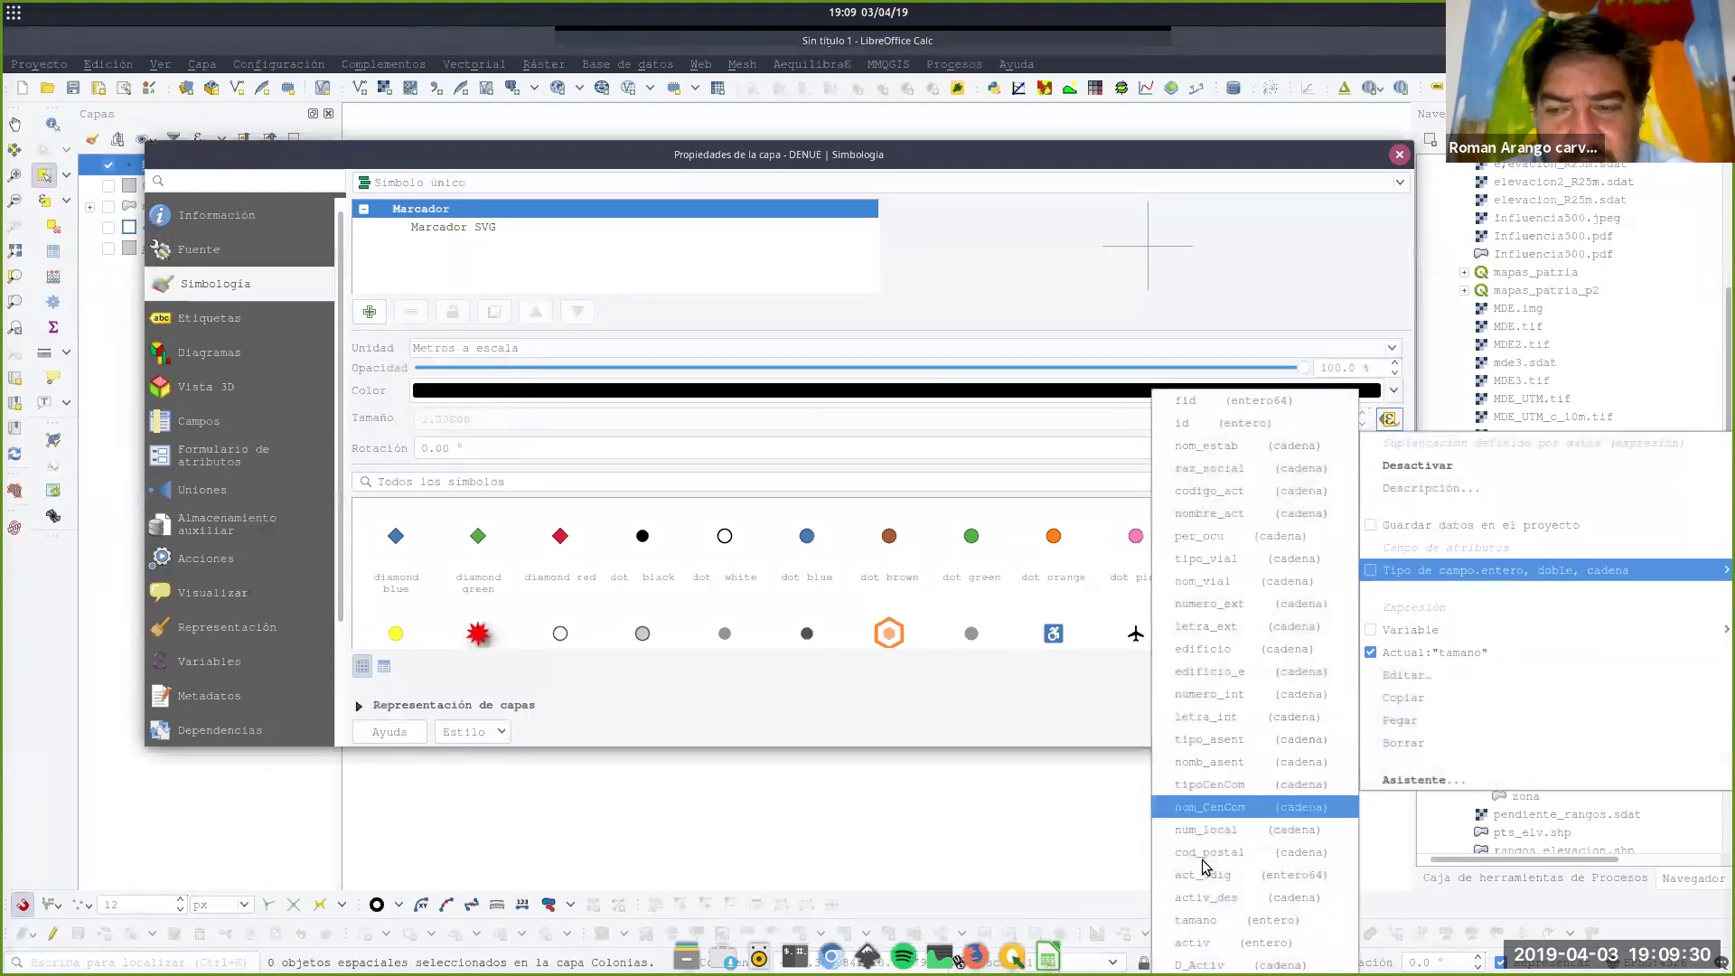
left_click(1189, 928)
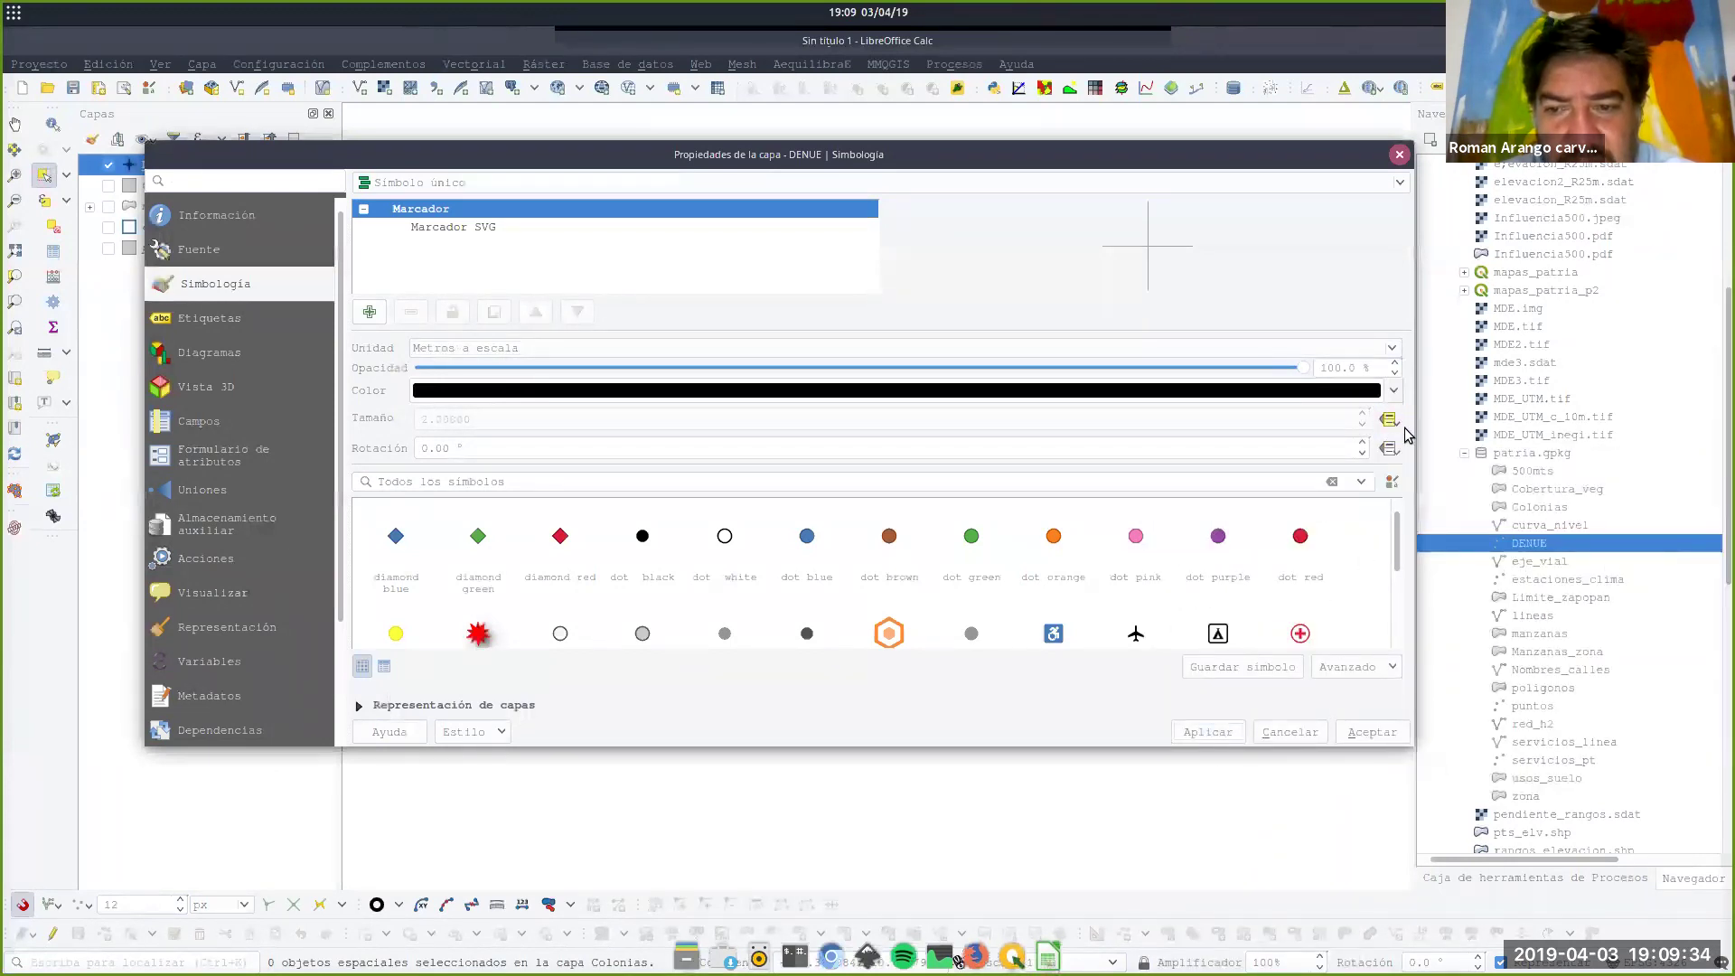
Review the "tamano" size expression and its field in the expression builder, then accept the expression and the layer properties.
left_click(1389, 420)
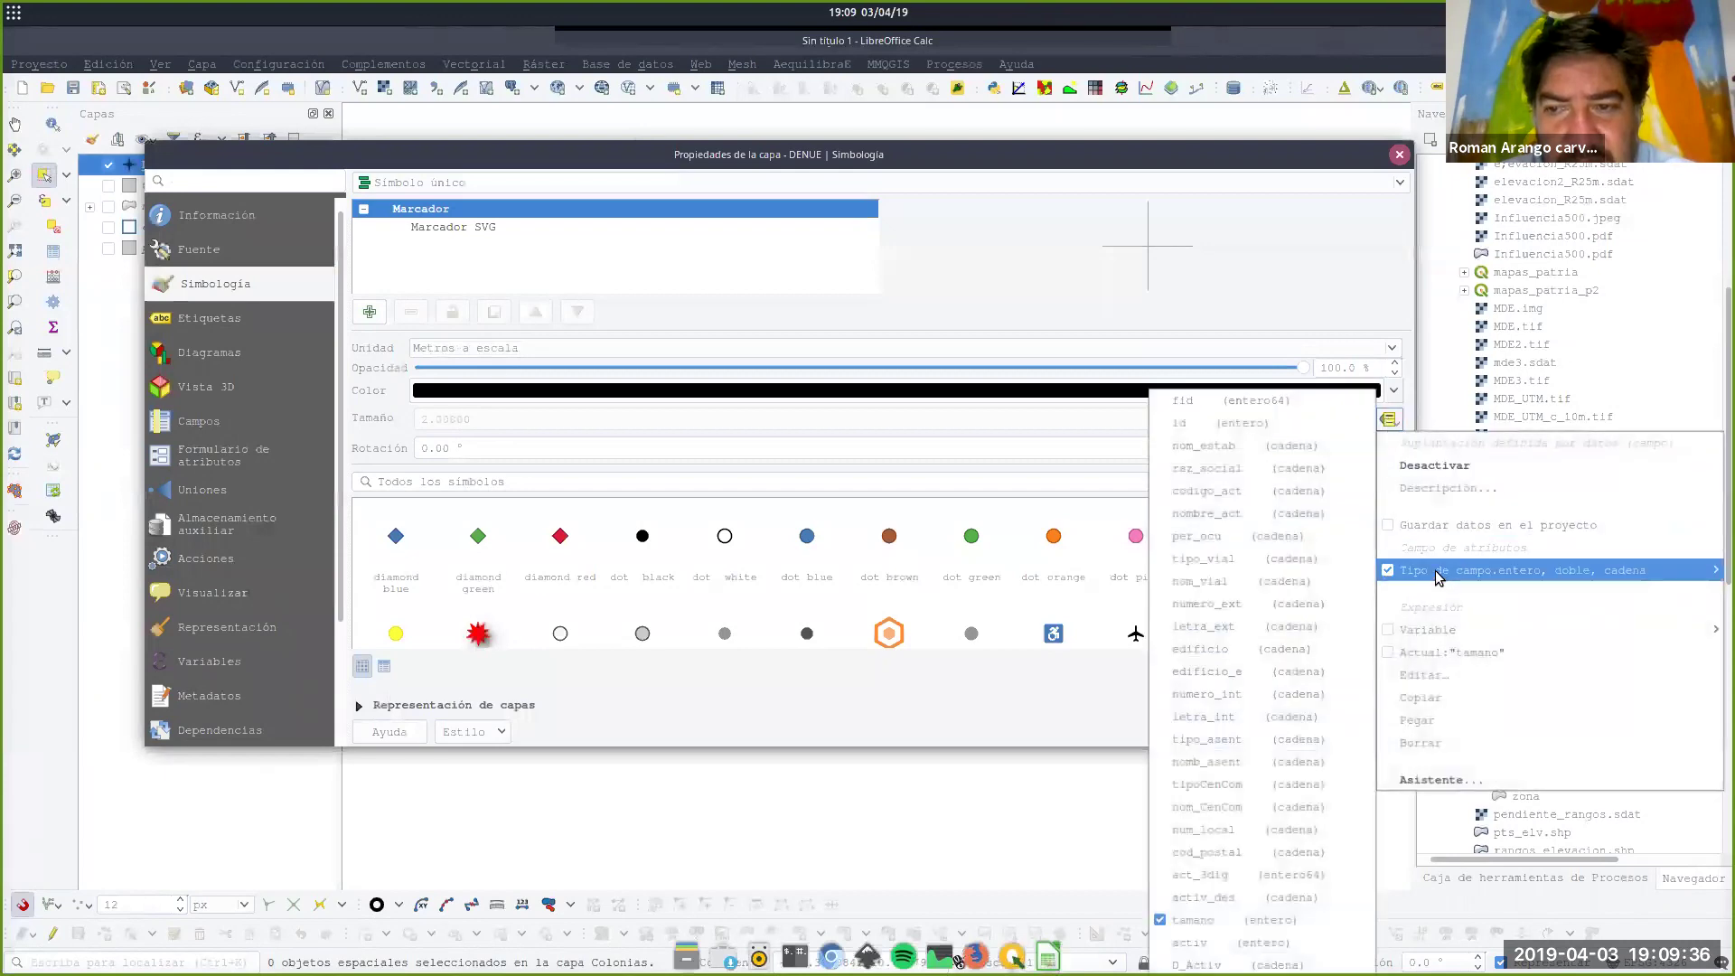
left_click(1416, 684)
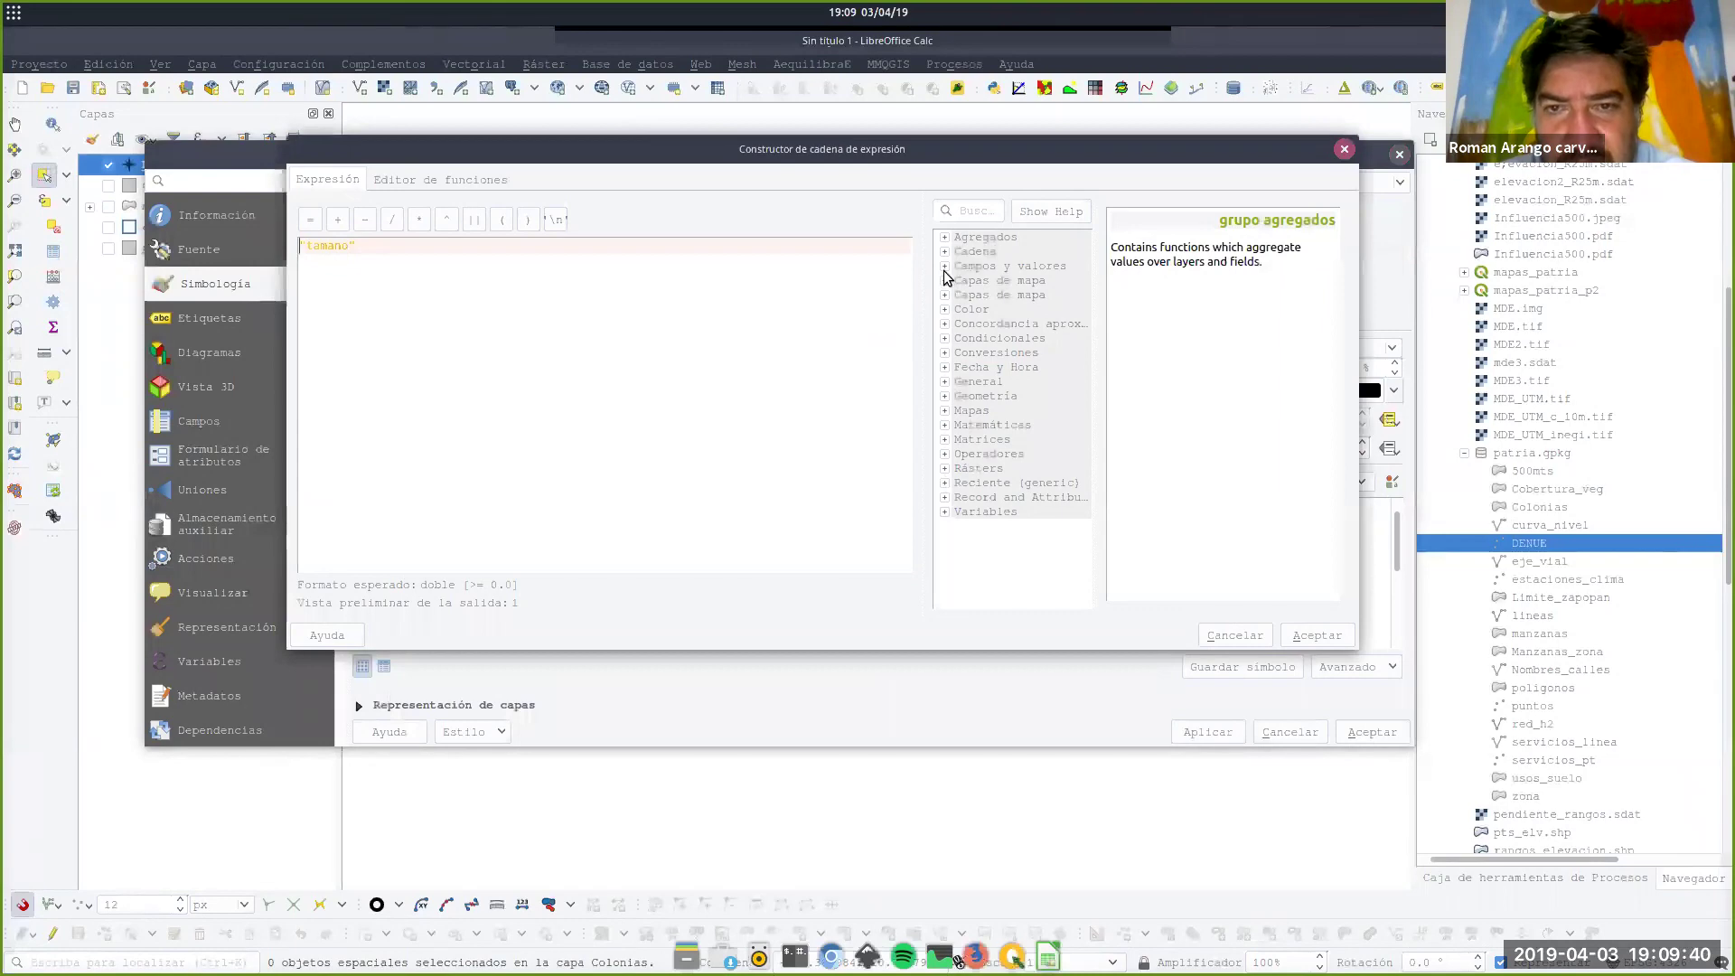
left_click(944, 267)
scroll(1035, 379, "down", 3)
scroll(998, 515, "down", 3)
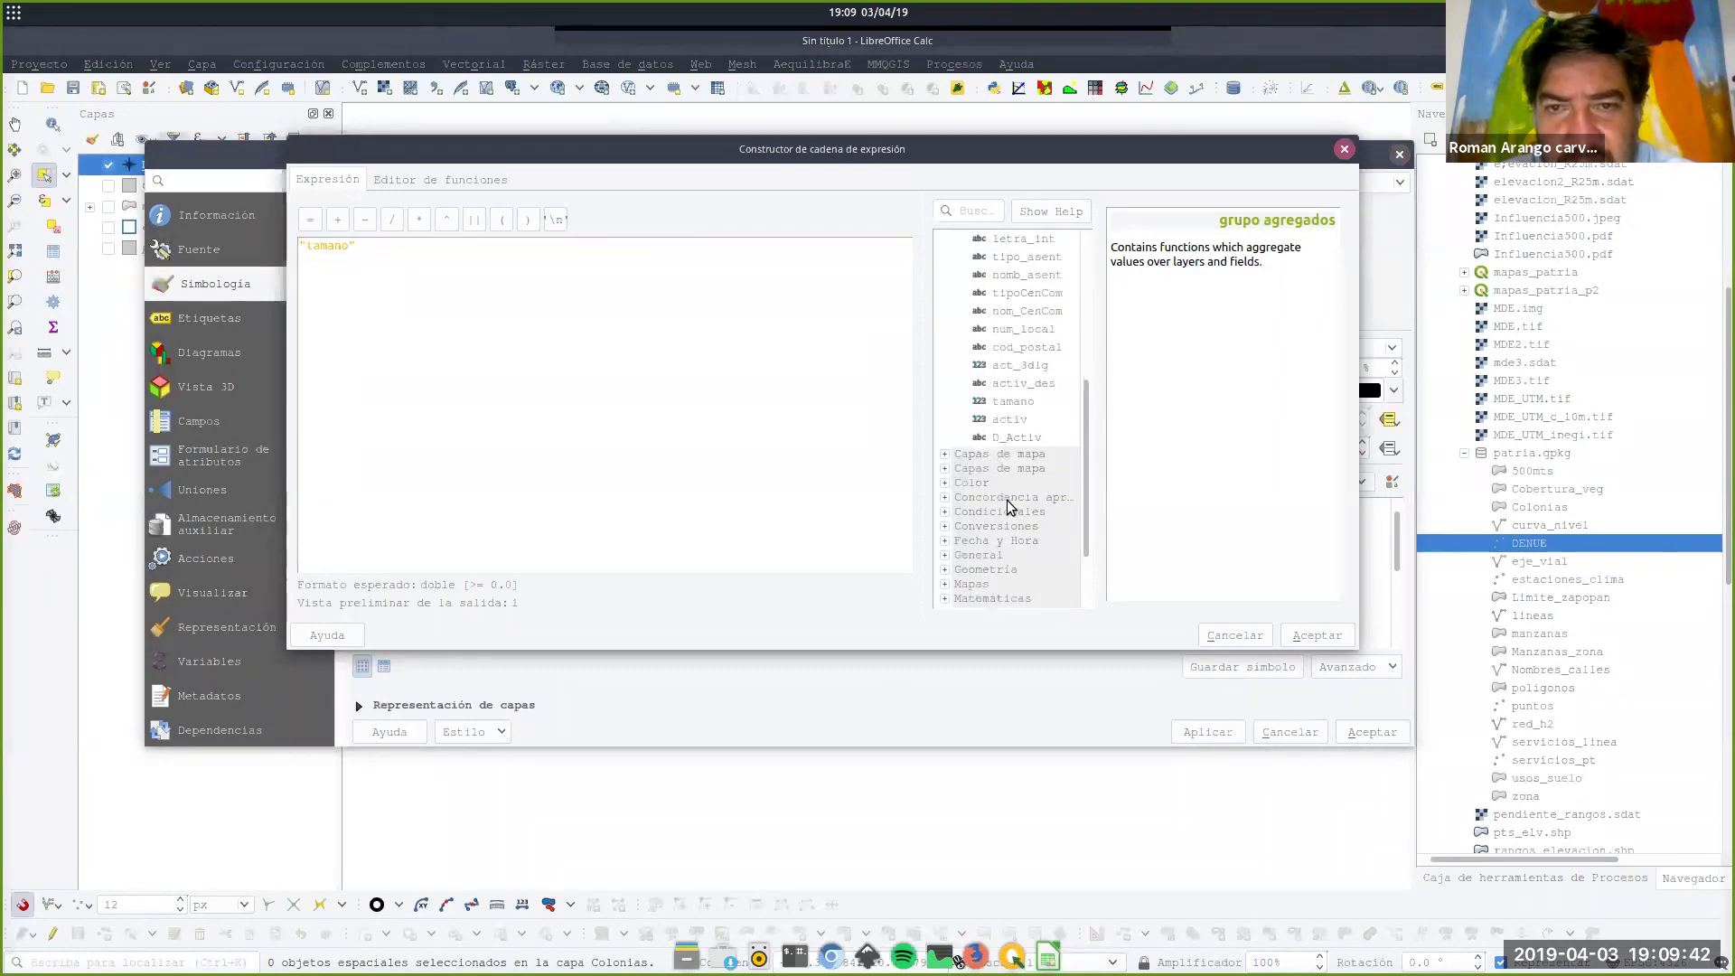
left_click(1030, 401)
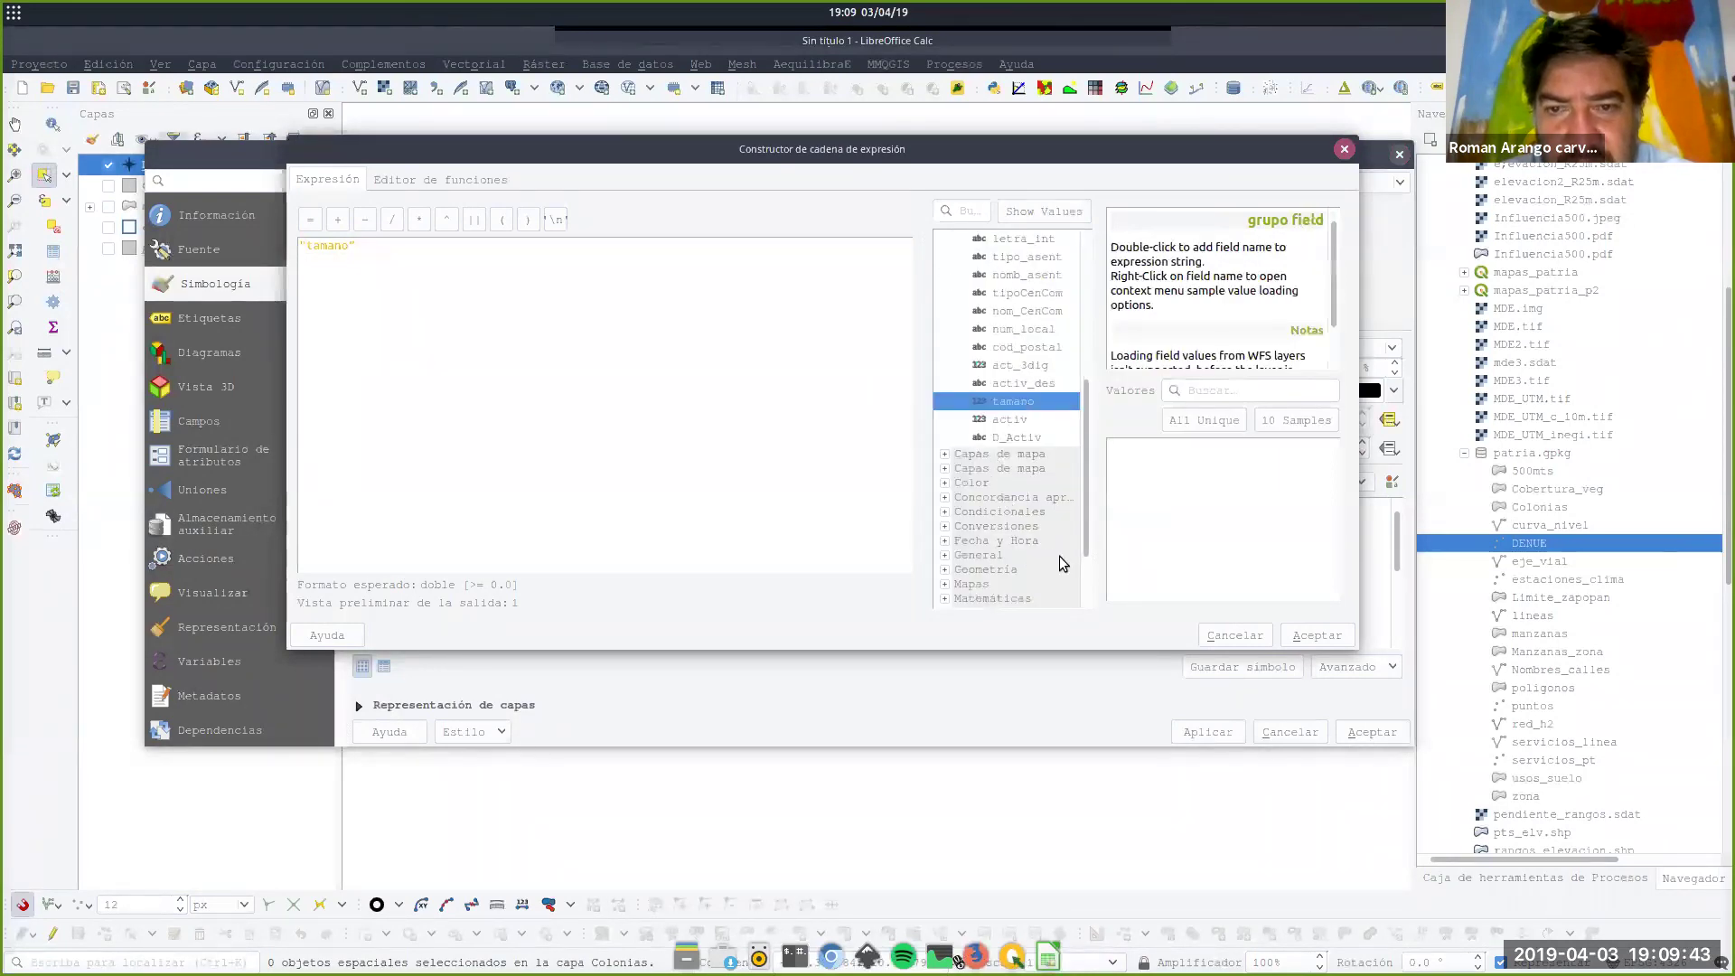
left_click(1316, 635)
left_click(1355, 732)
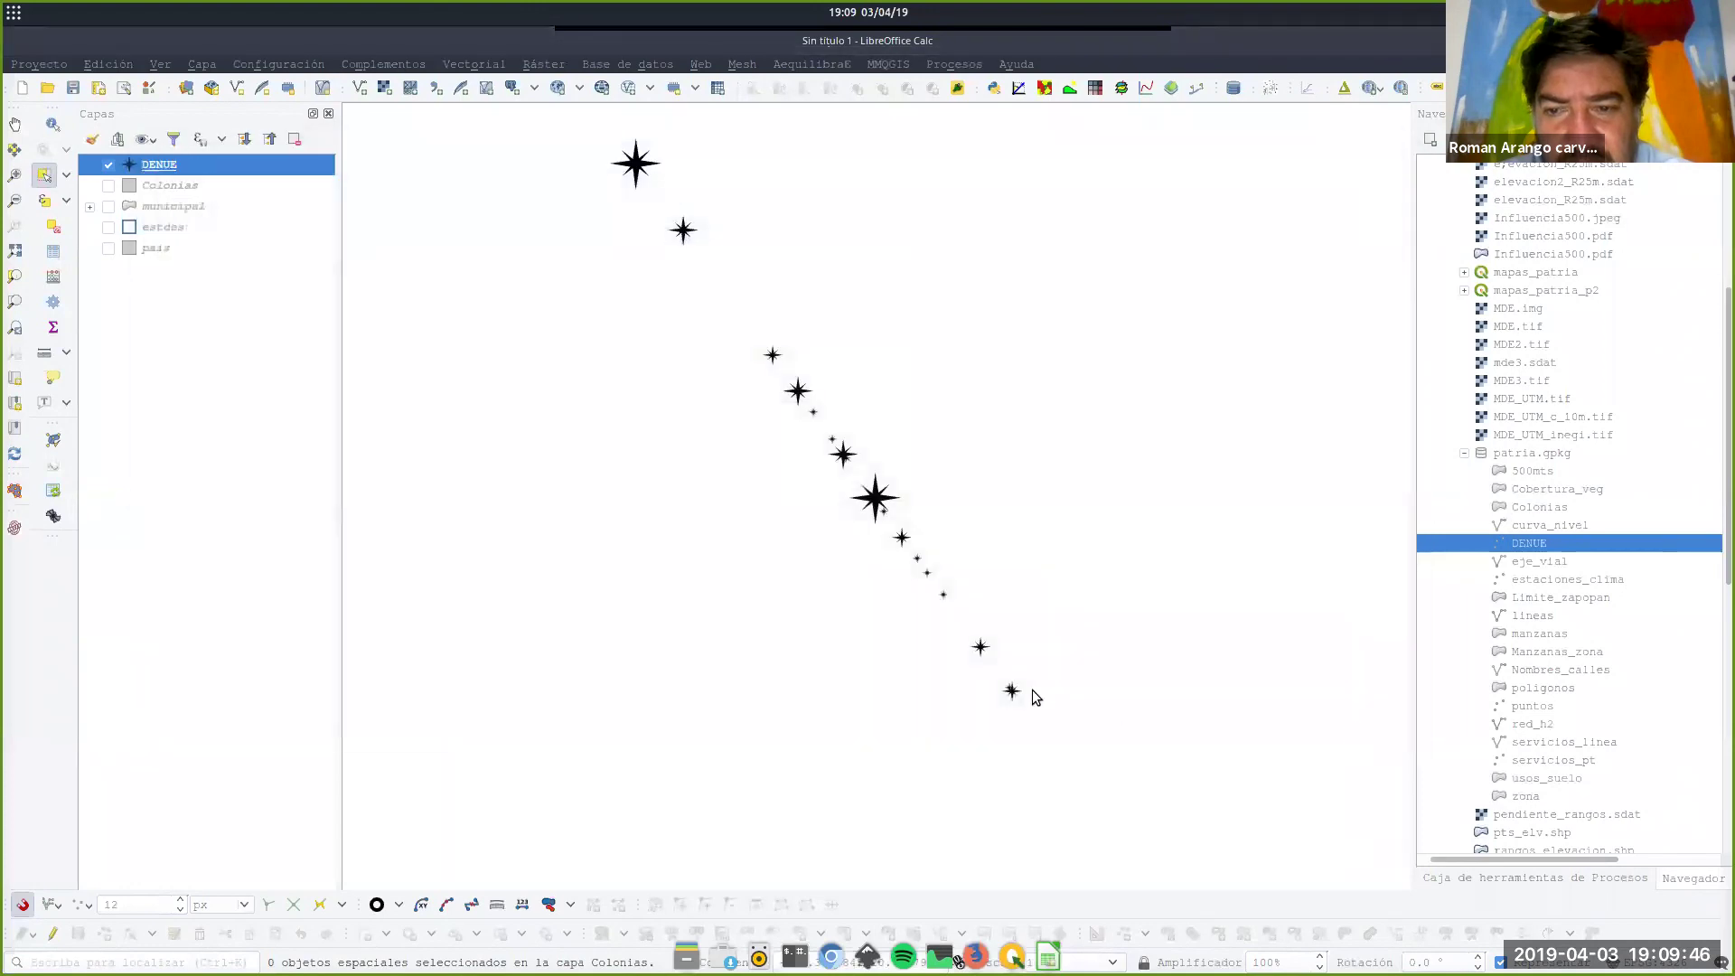
Compare how the DENUE stars scale in metres at different map zoom levels.
scroll(883, 481, "down", 2)
scroll(884, 475, "up", 3)
scroll(884, 475, "down", 4)
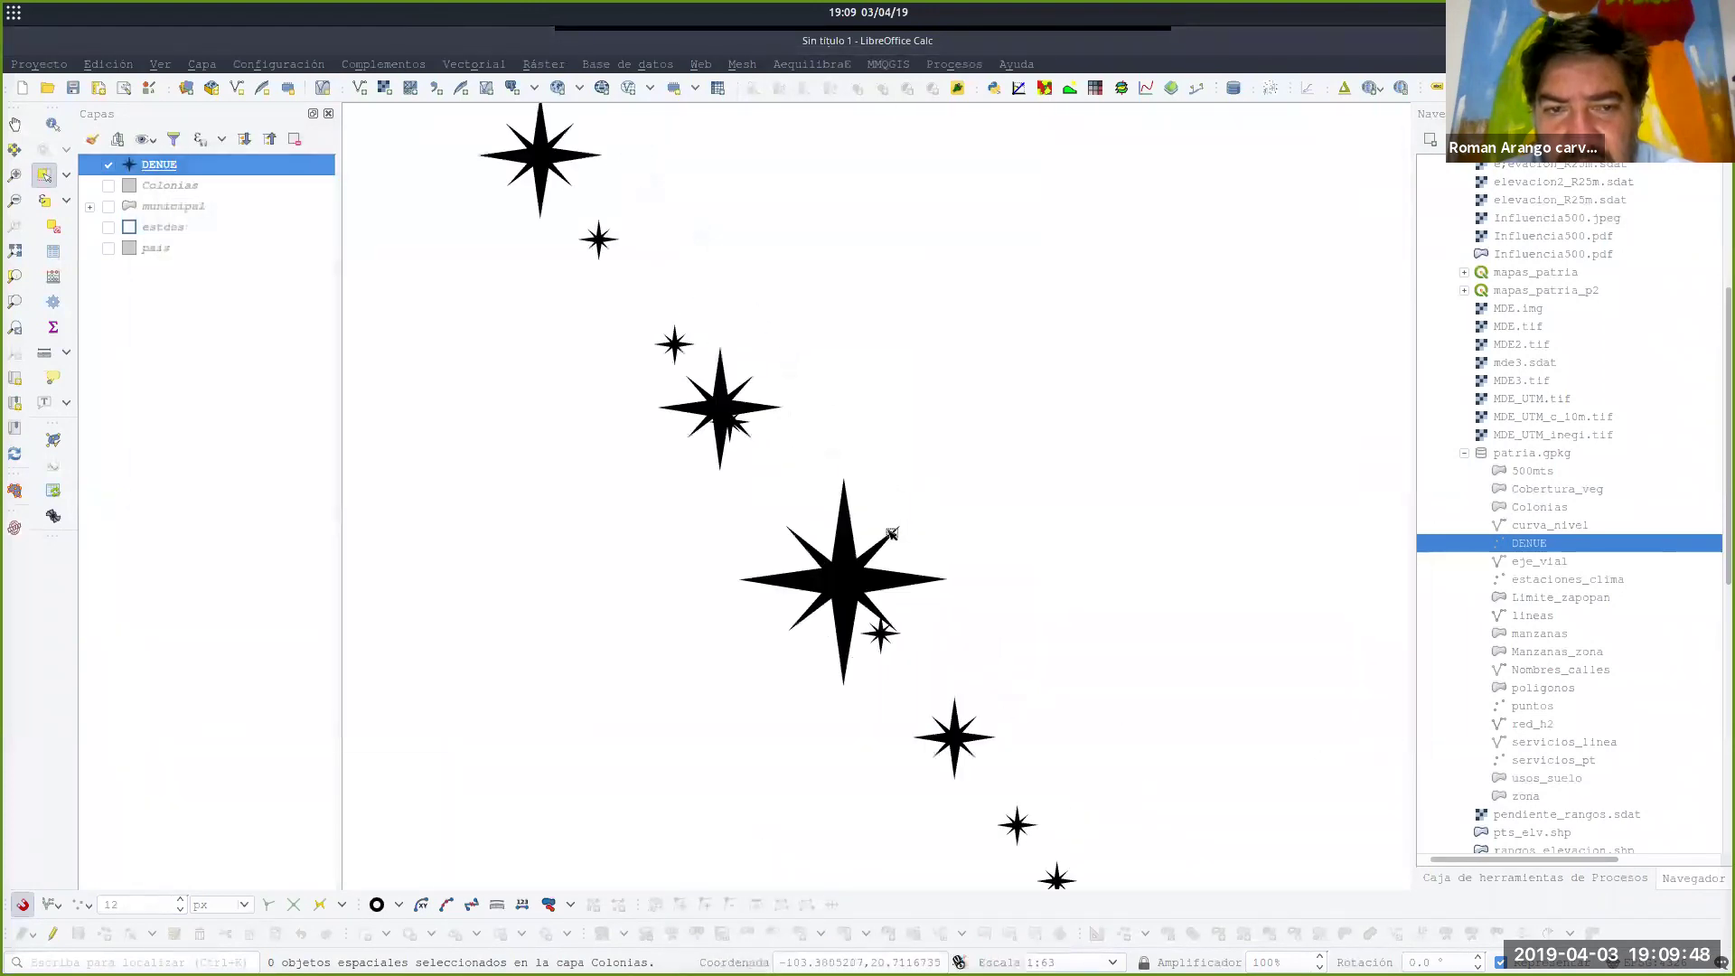
scroll(892, 580, "up", 3)
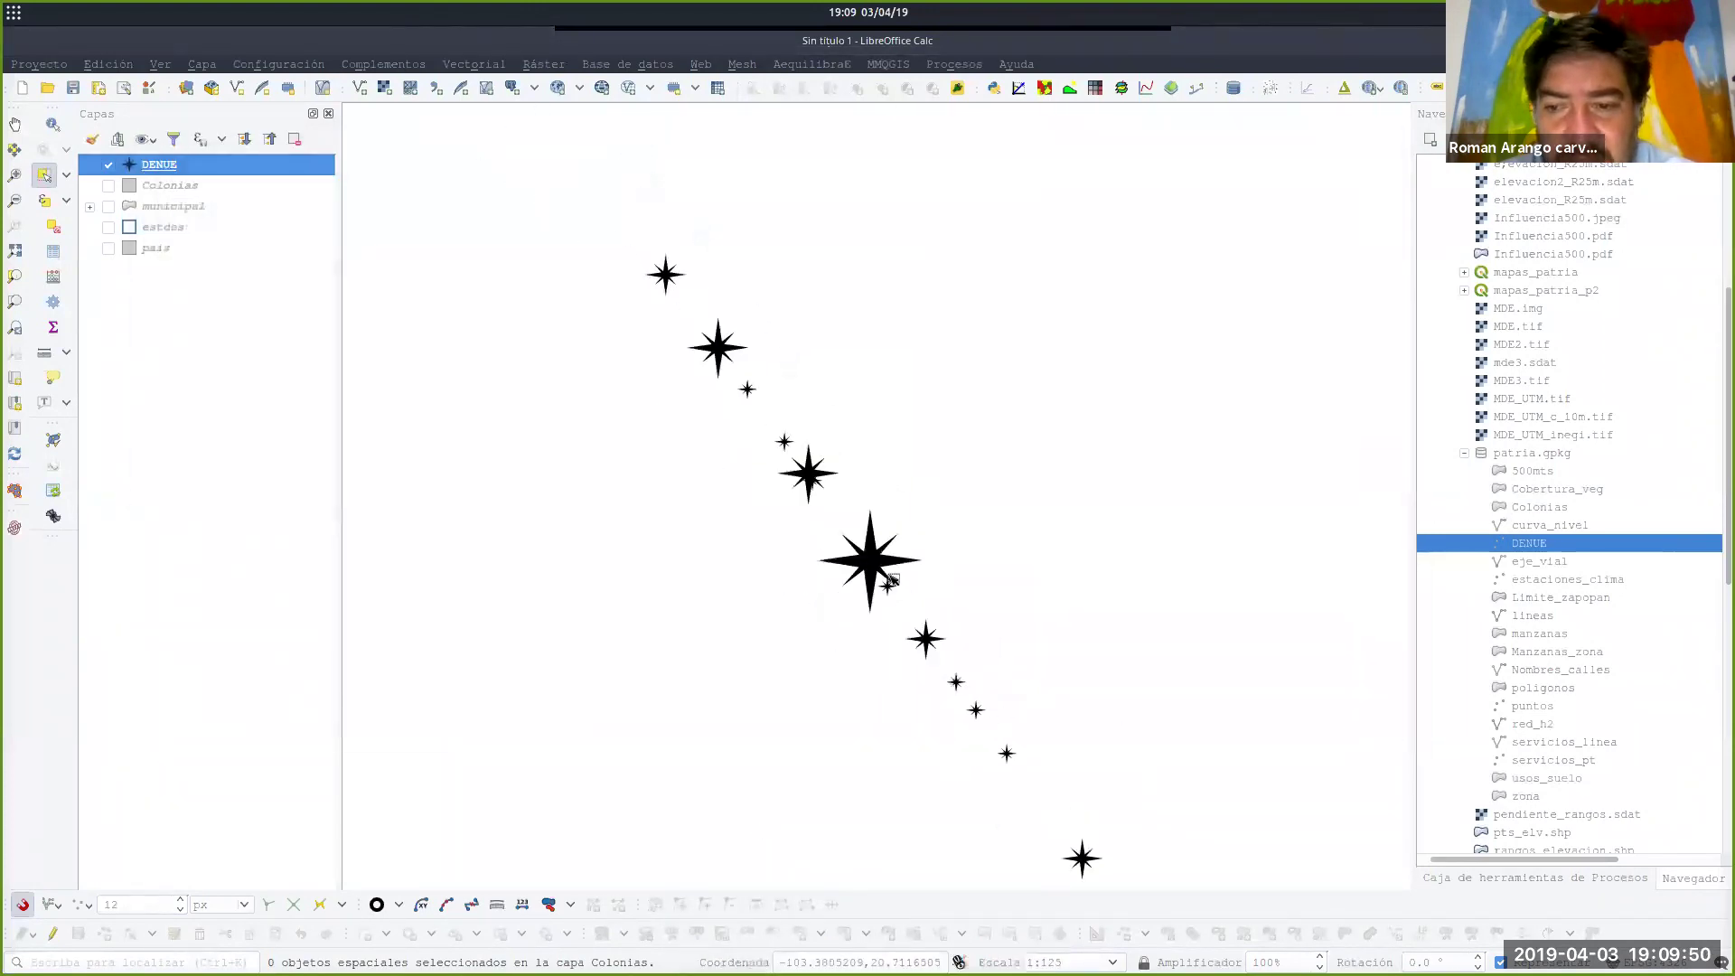
left_click(183, 437)
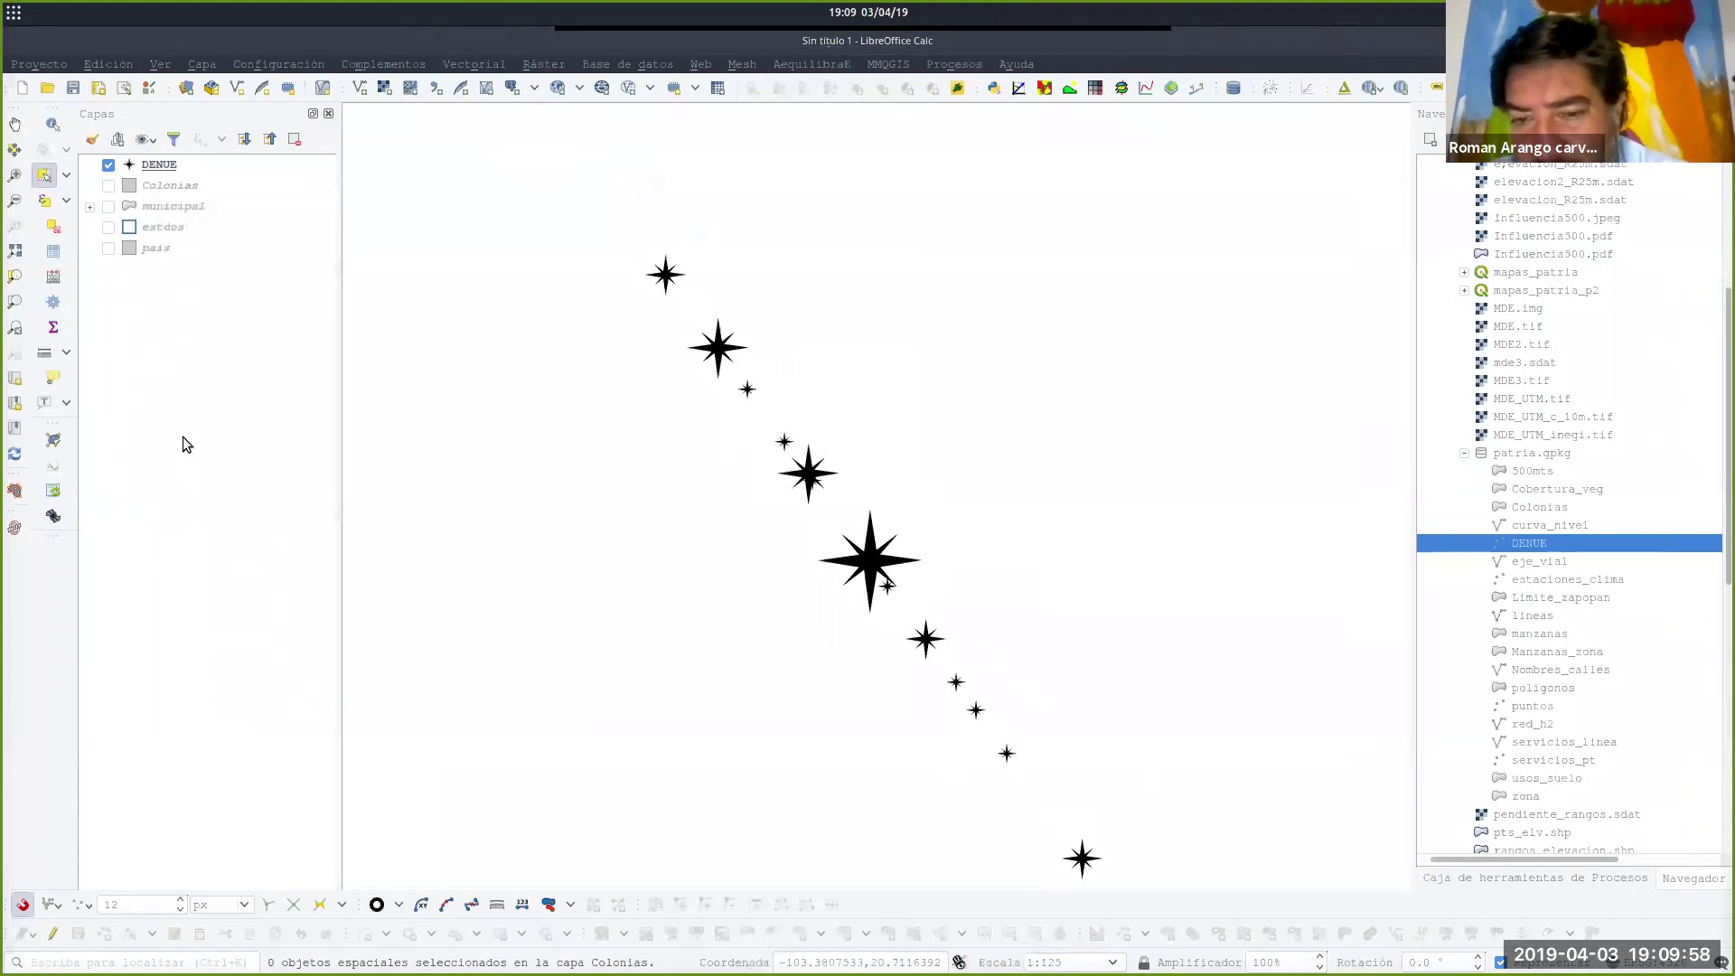
left_click(150, 168)
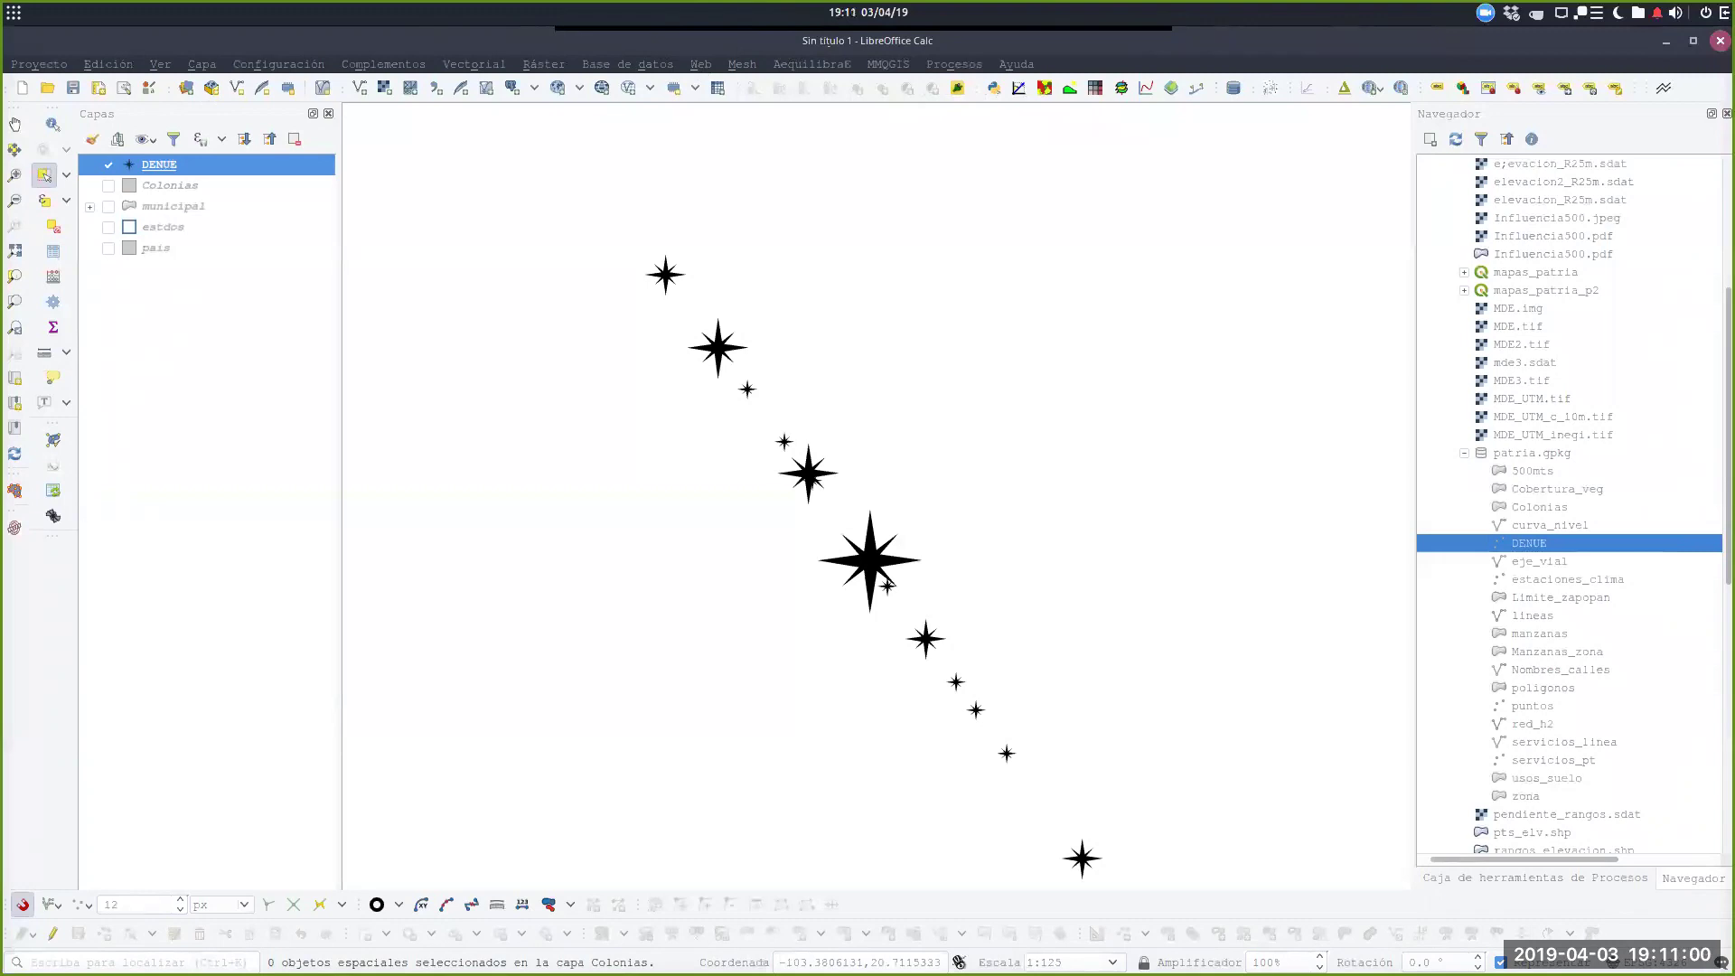
Switch to the LibreOffice Calc spreadsheet, go to its empty rows and enlarge the window over the map.
key("alt+Tab")
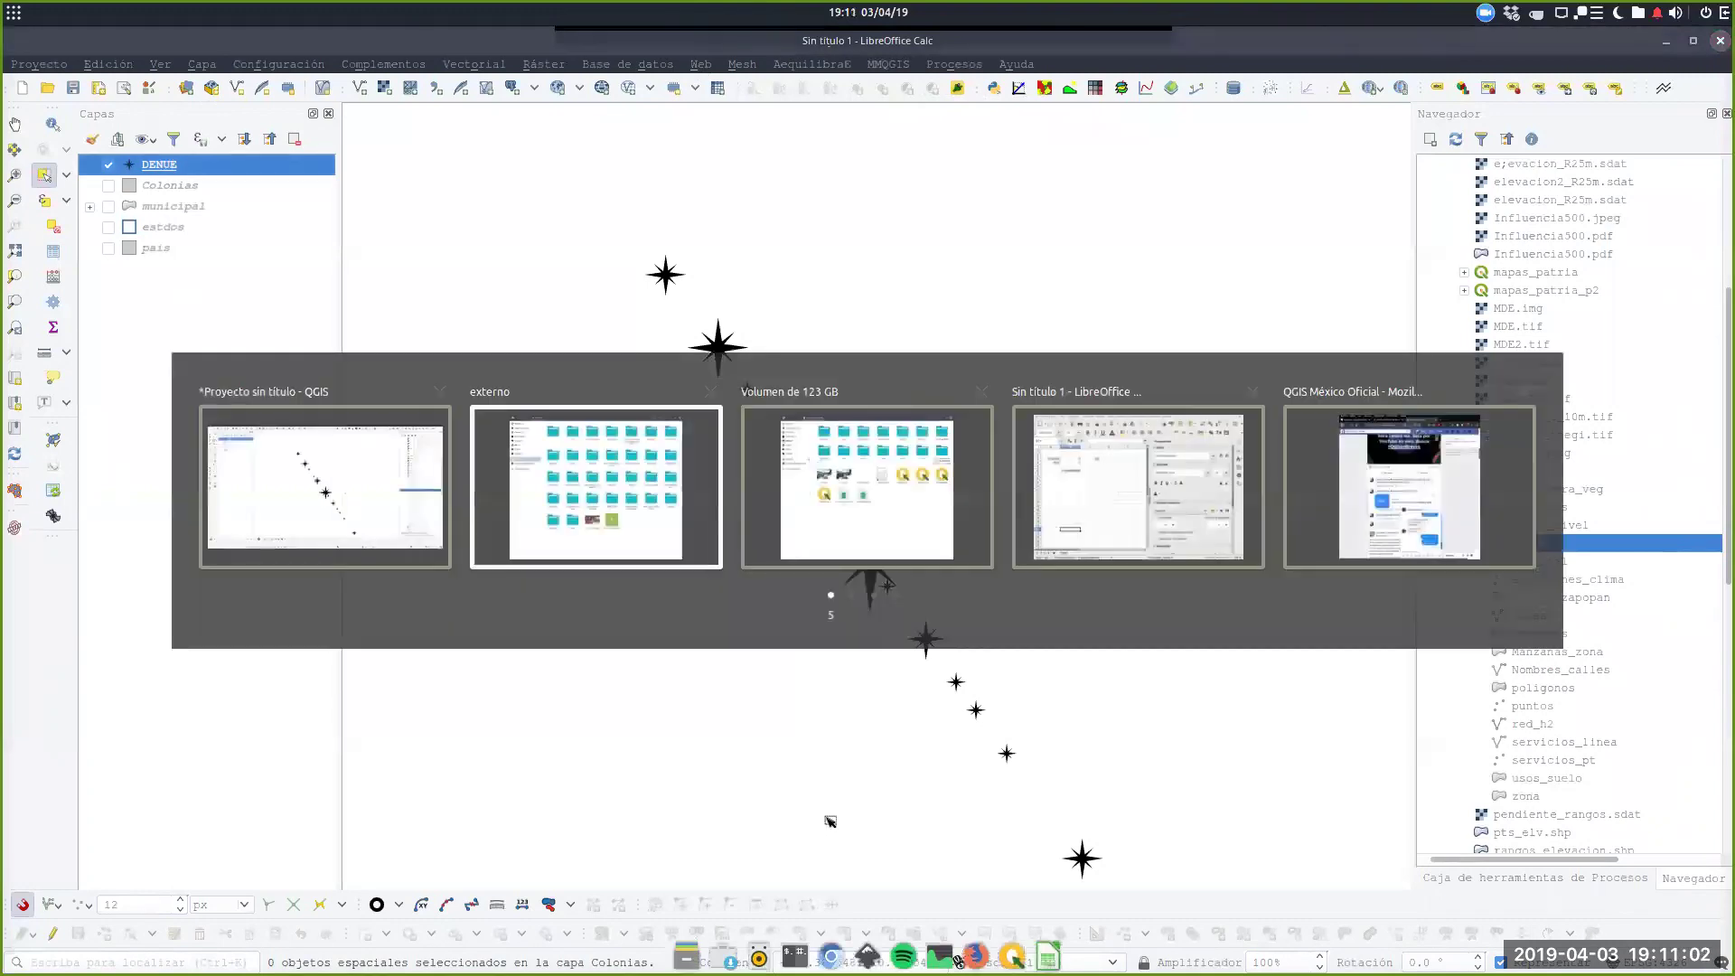
key("alt+Tab")
key("alt+Tab")
key("alt+Tab")
key("alt+Tab")
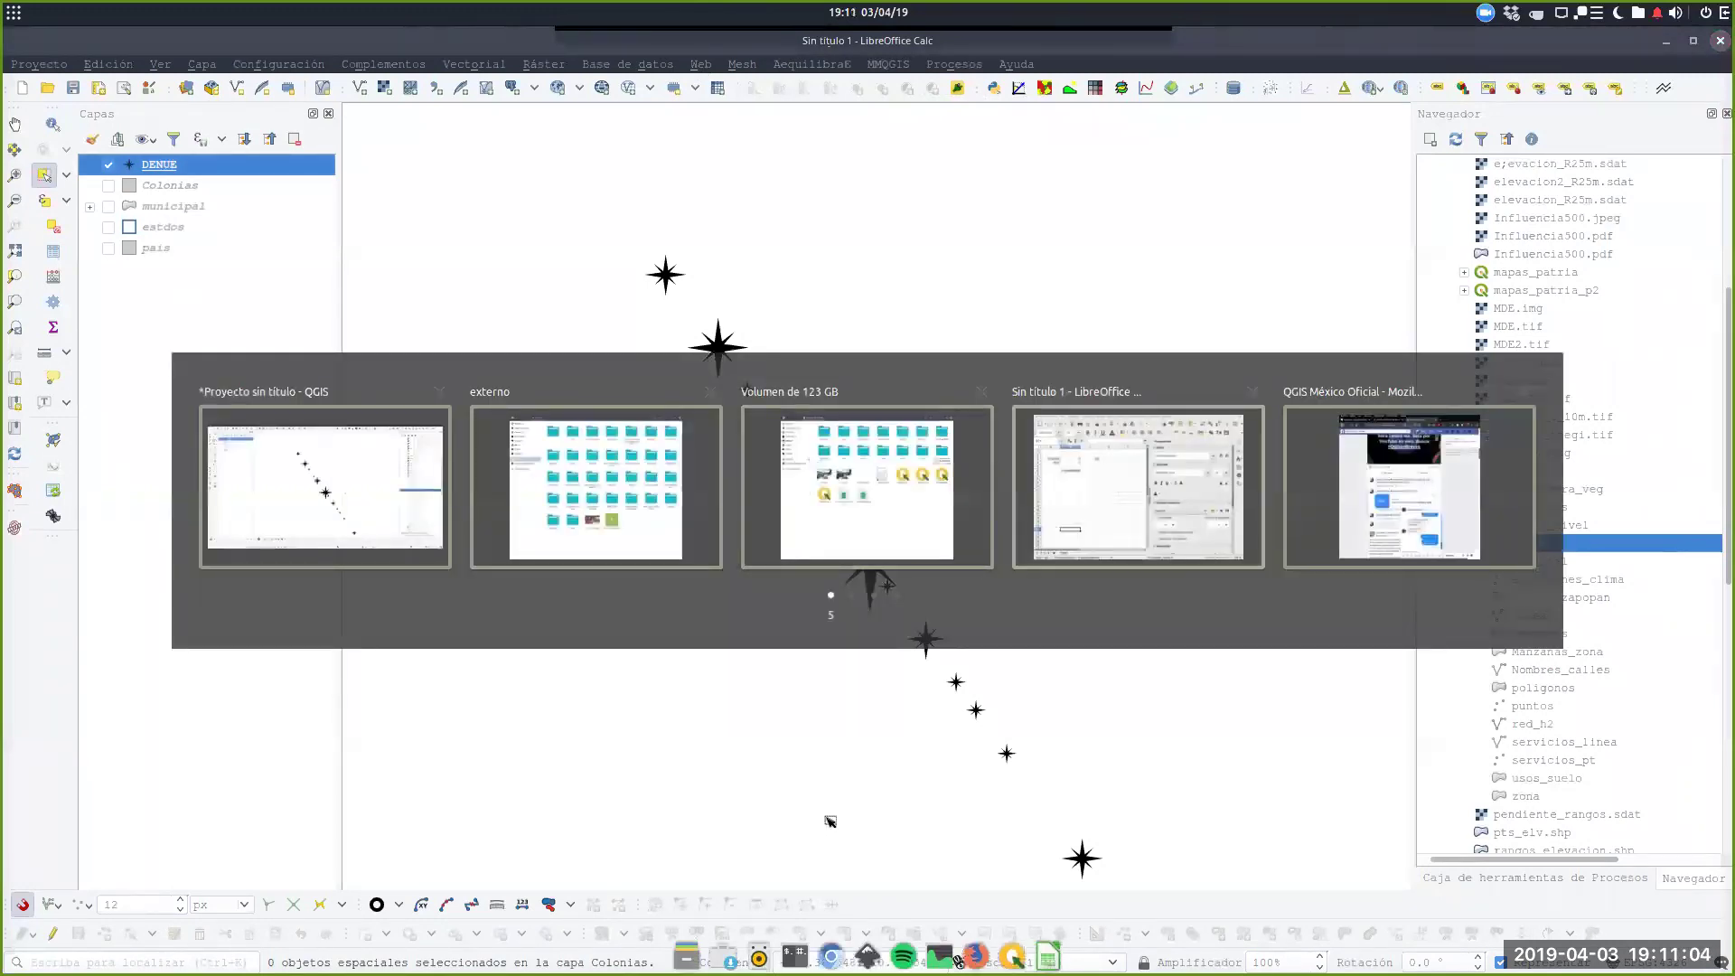
key("alt+Tab")
key("alt+Tab")
key("alt+Tab")
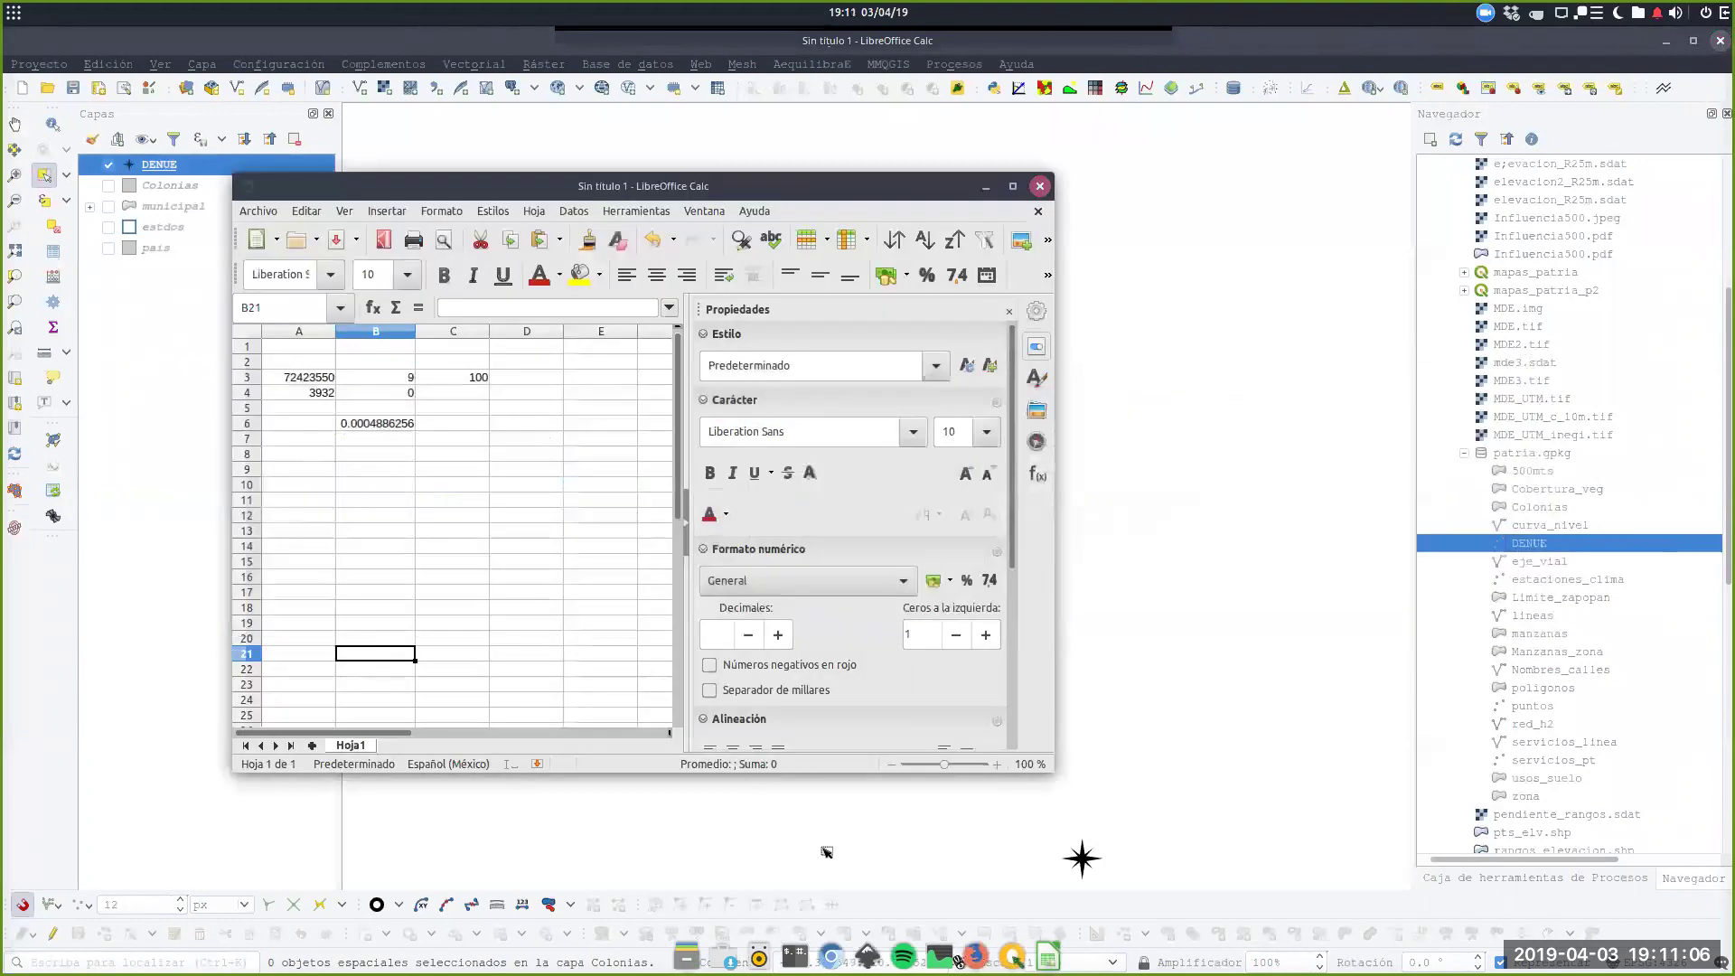
scroll(372, 496, "down", 2)
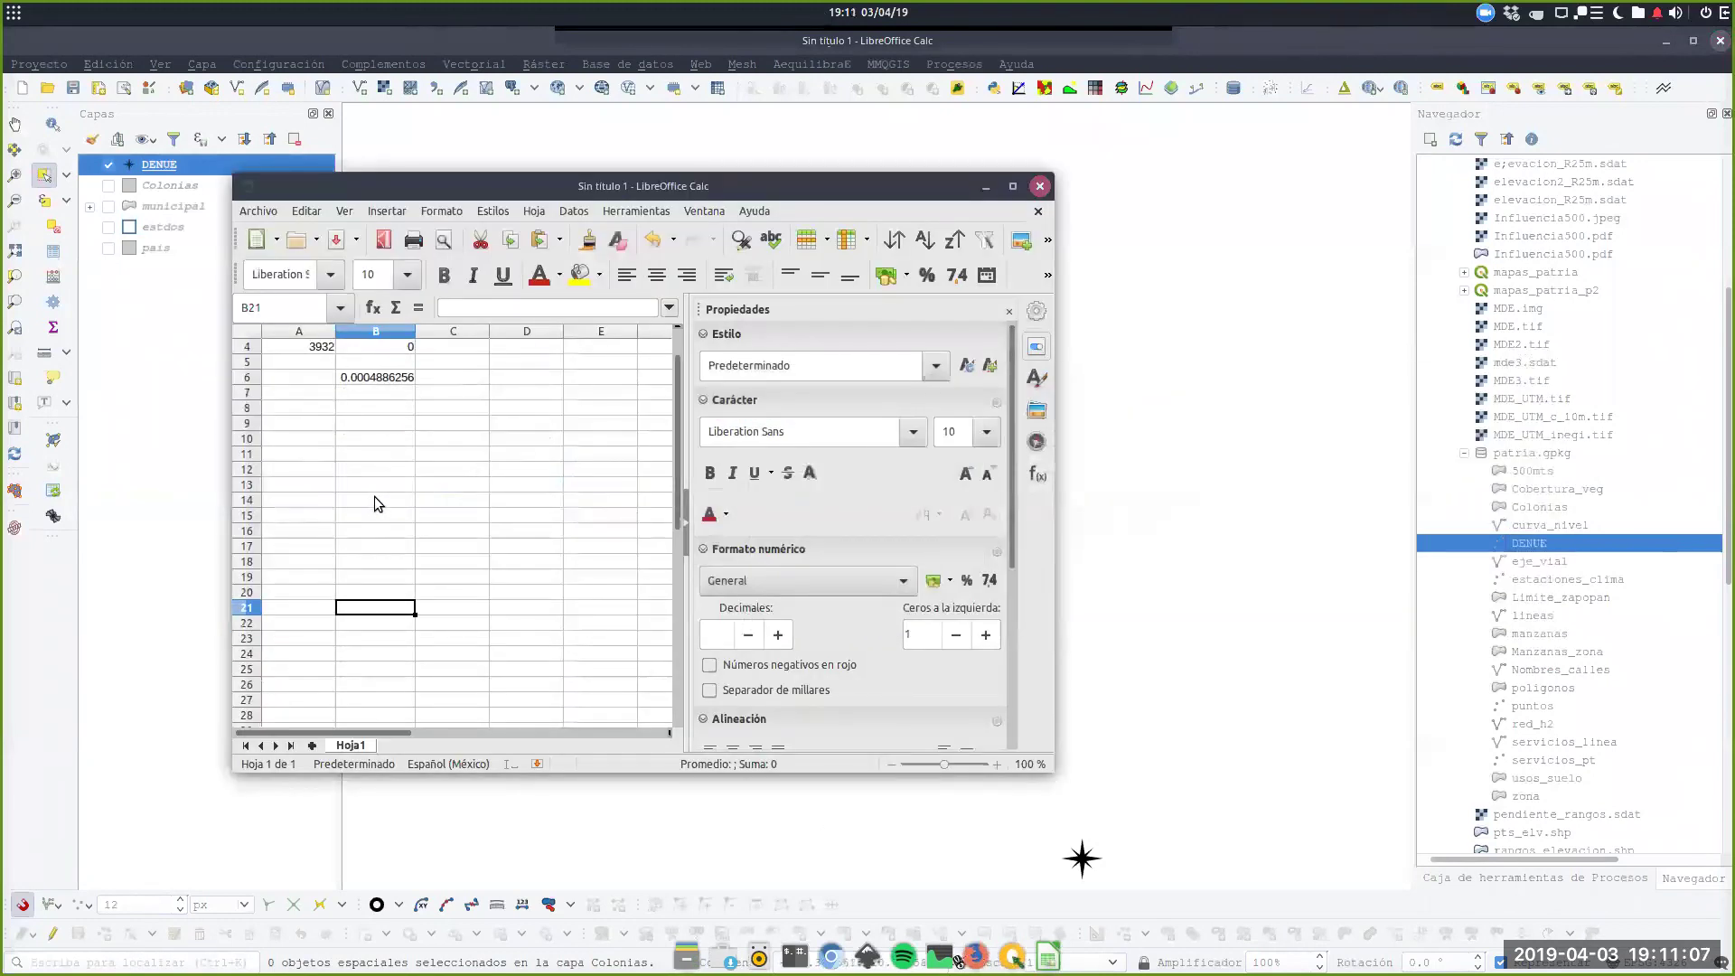
left_click(376, 437)
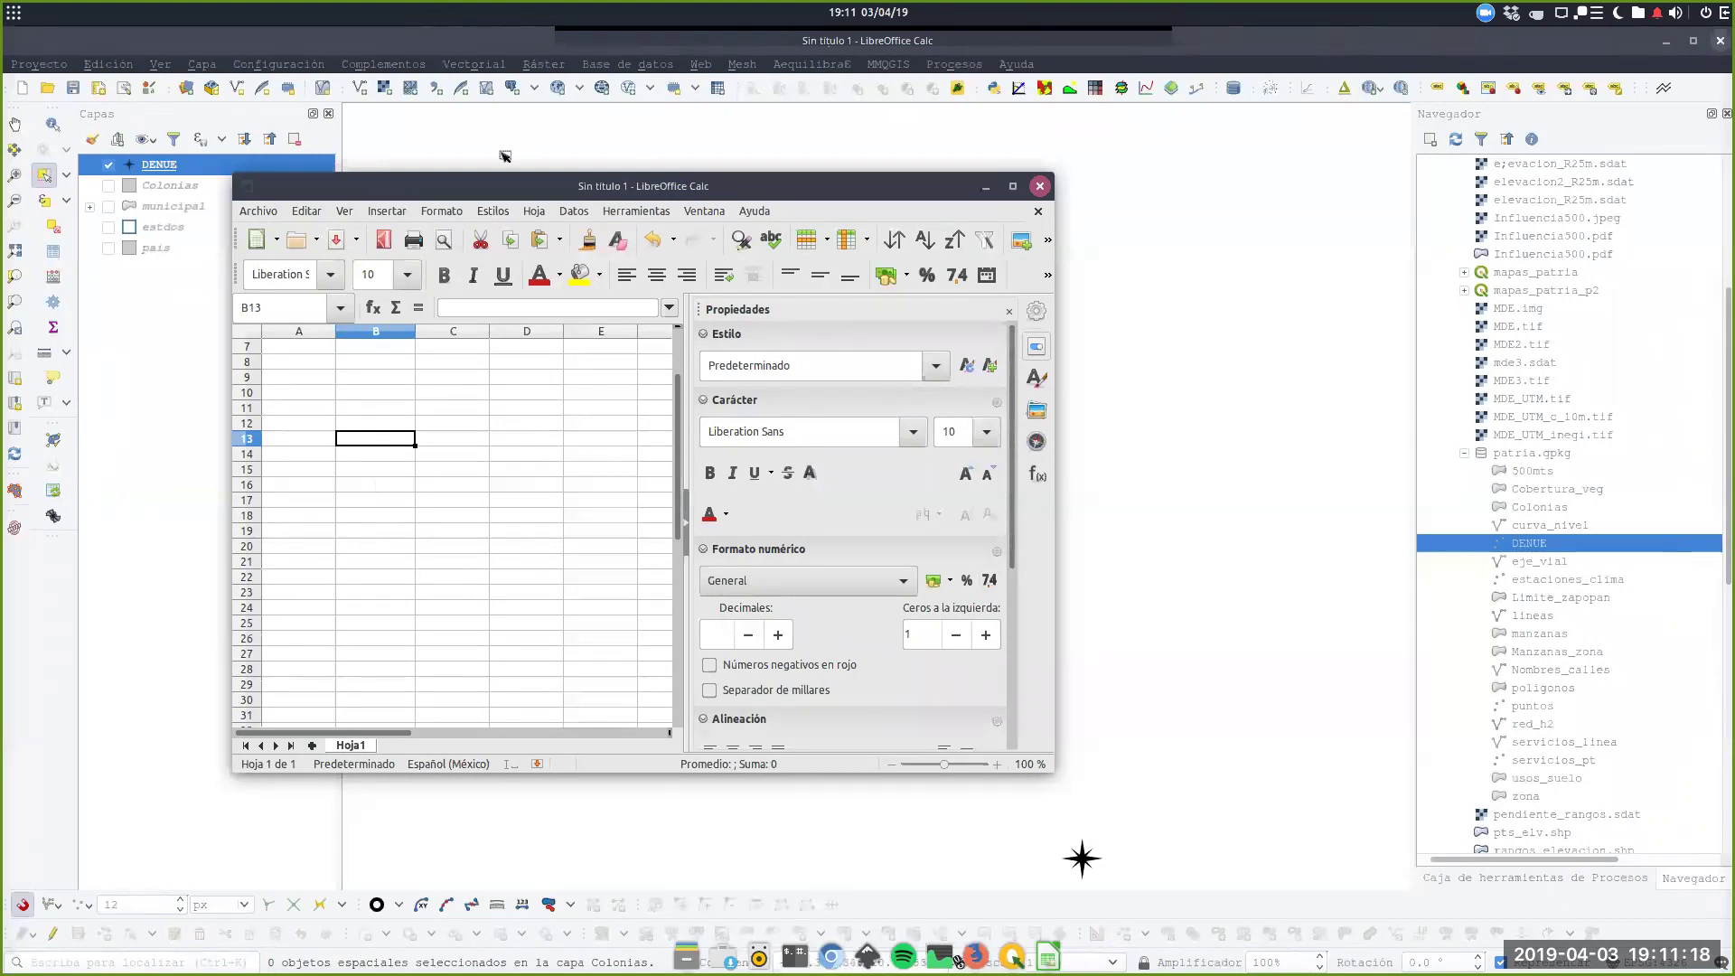
left_click_drag(444, 186, 568, 150)
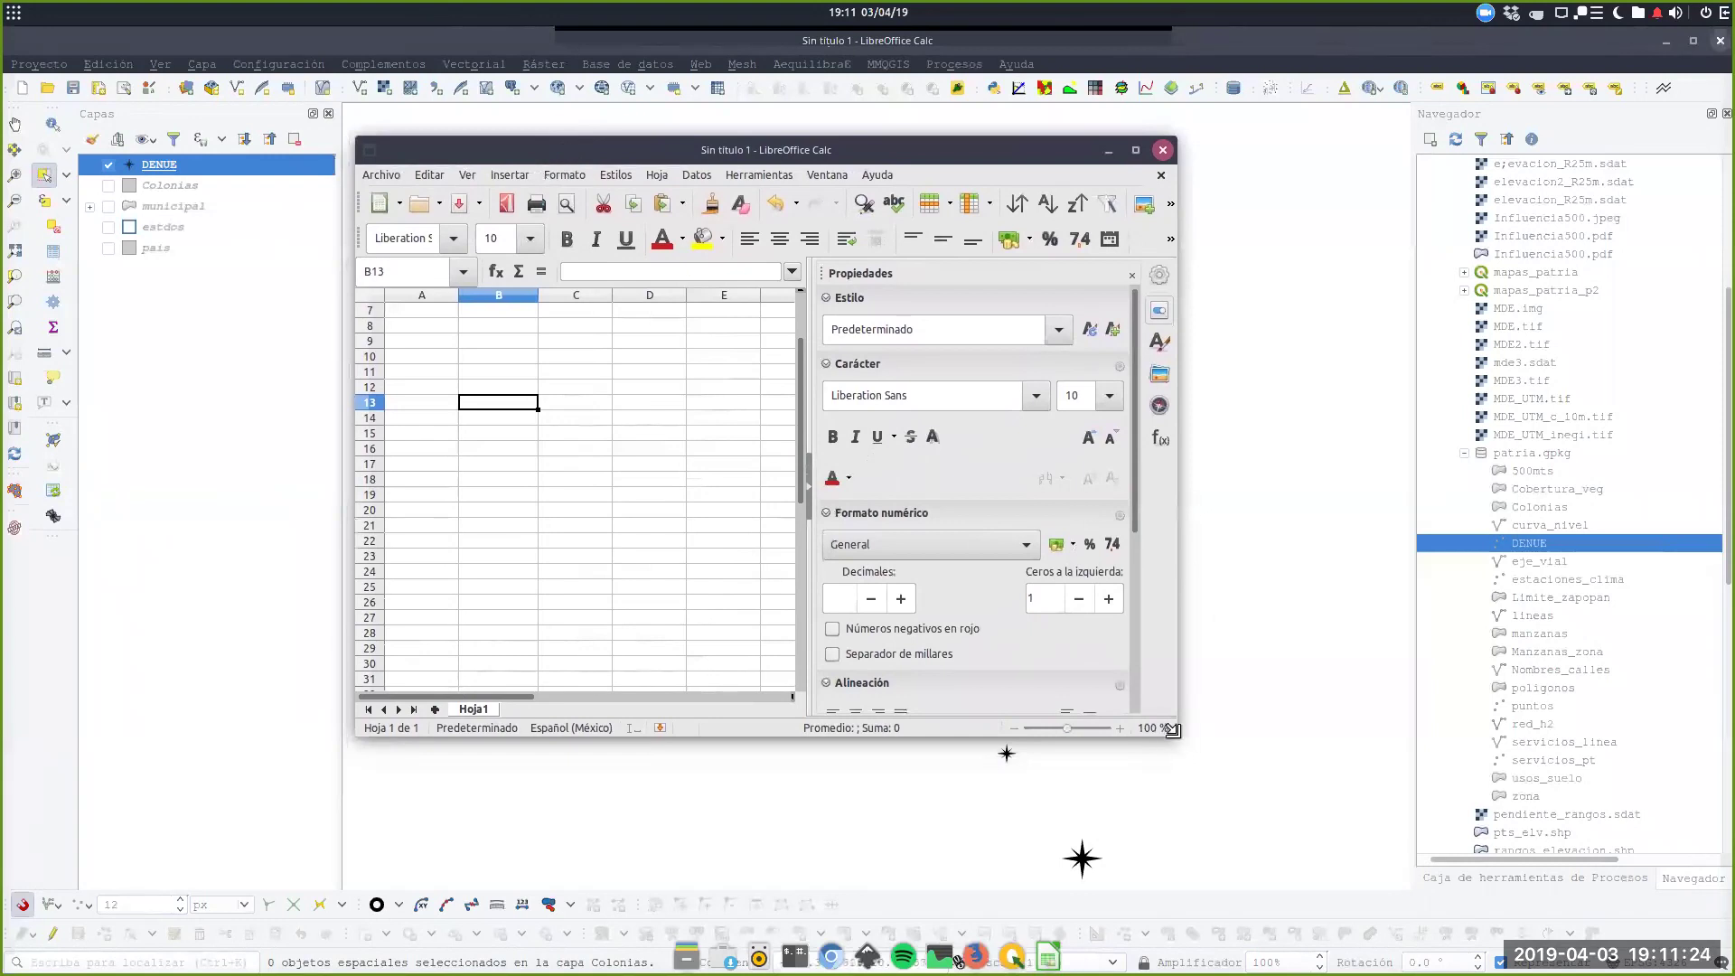
left_click_drag(1176, 734, 1299, 842)
Enter the hashtag "#QGISENBREVES" in cell C13.
left_click(567, 402)
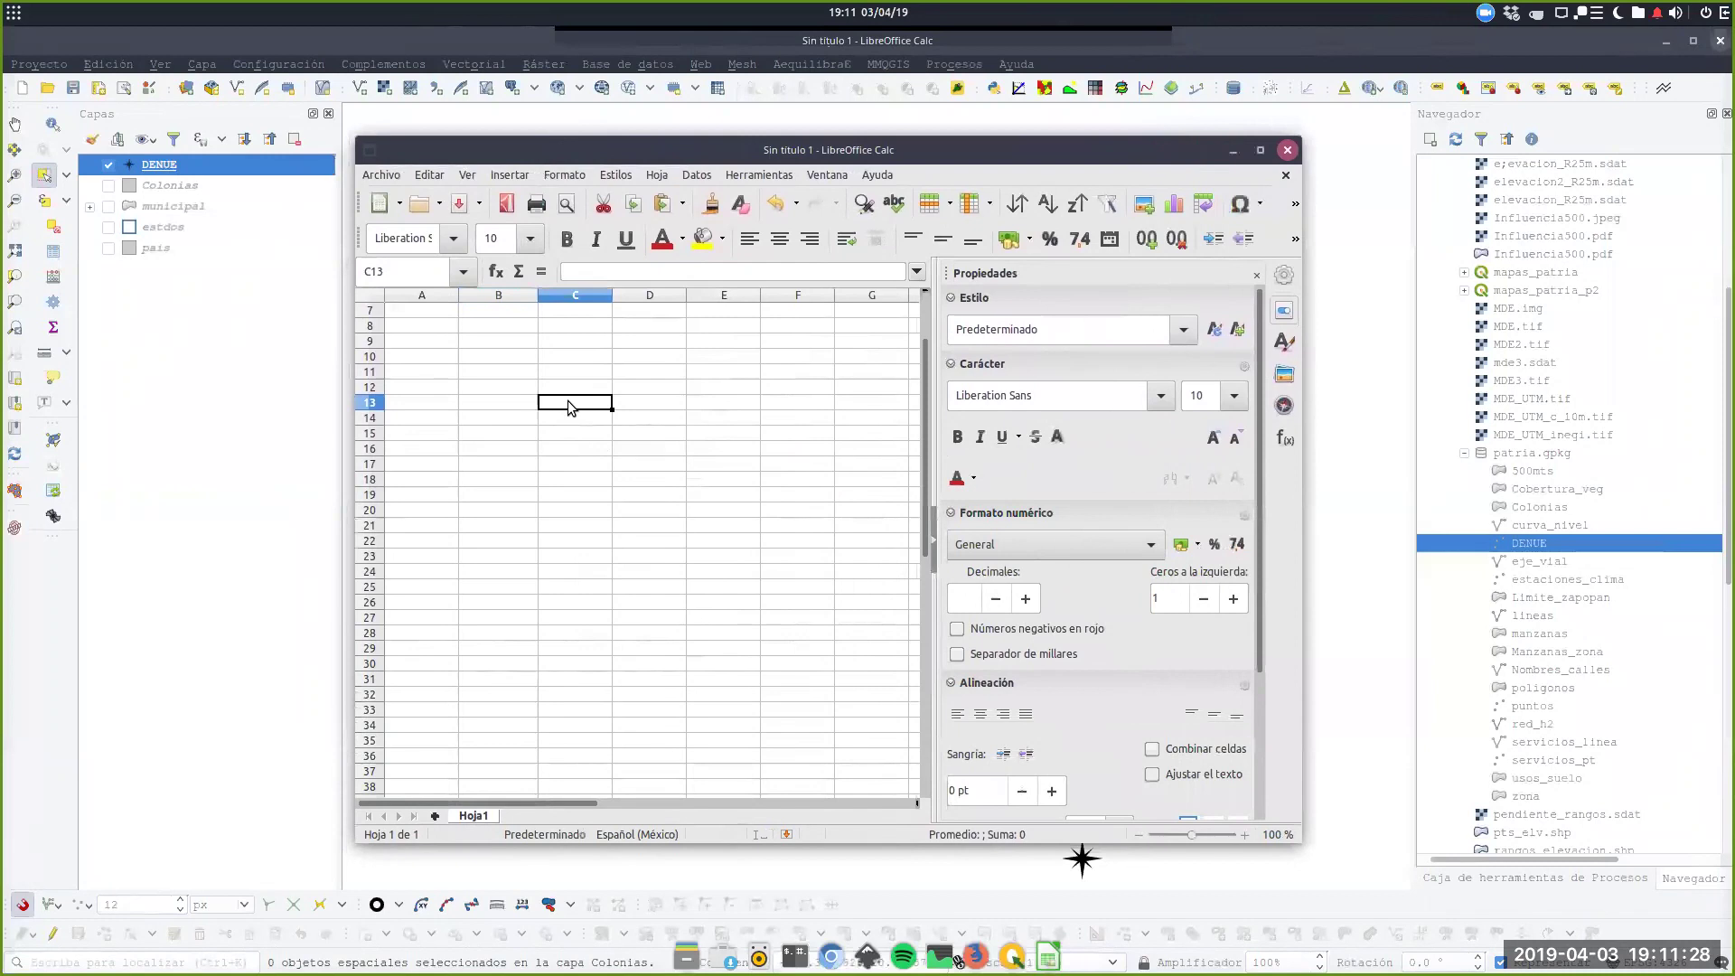
type("#qGIS")
key("BackSpace")
key("BackSpace")
key("BackSpace")
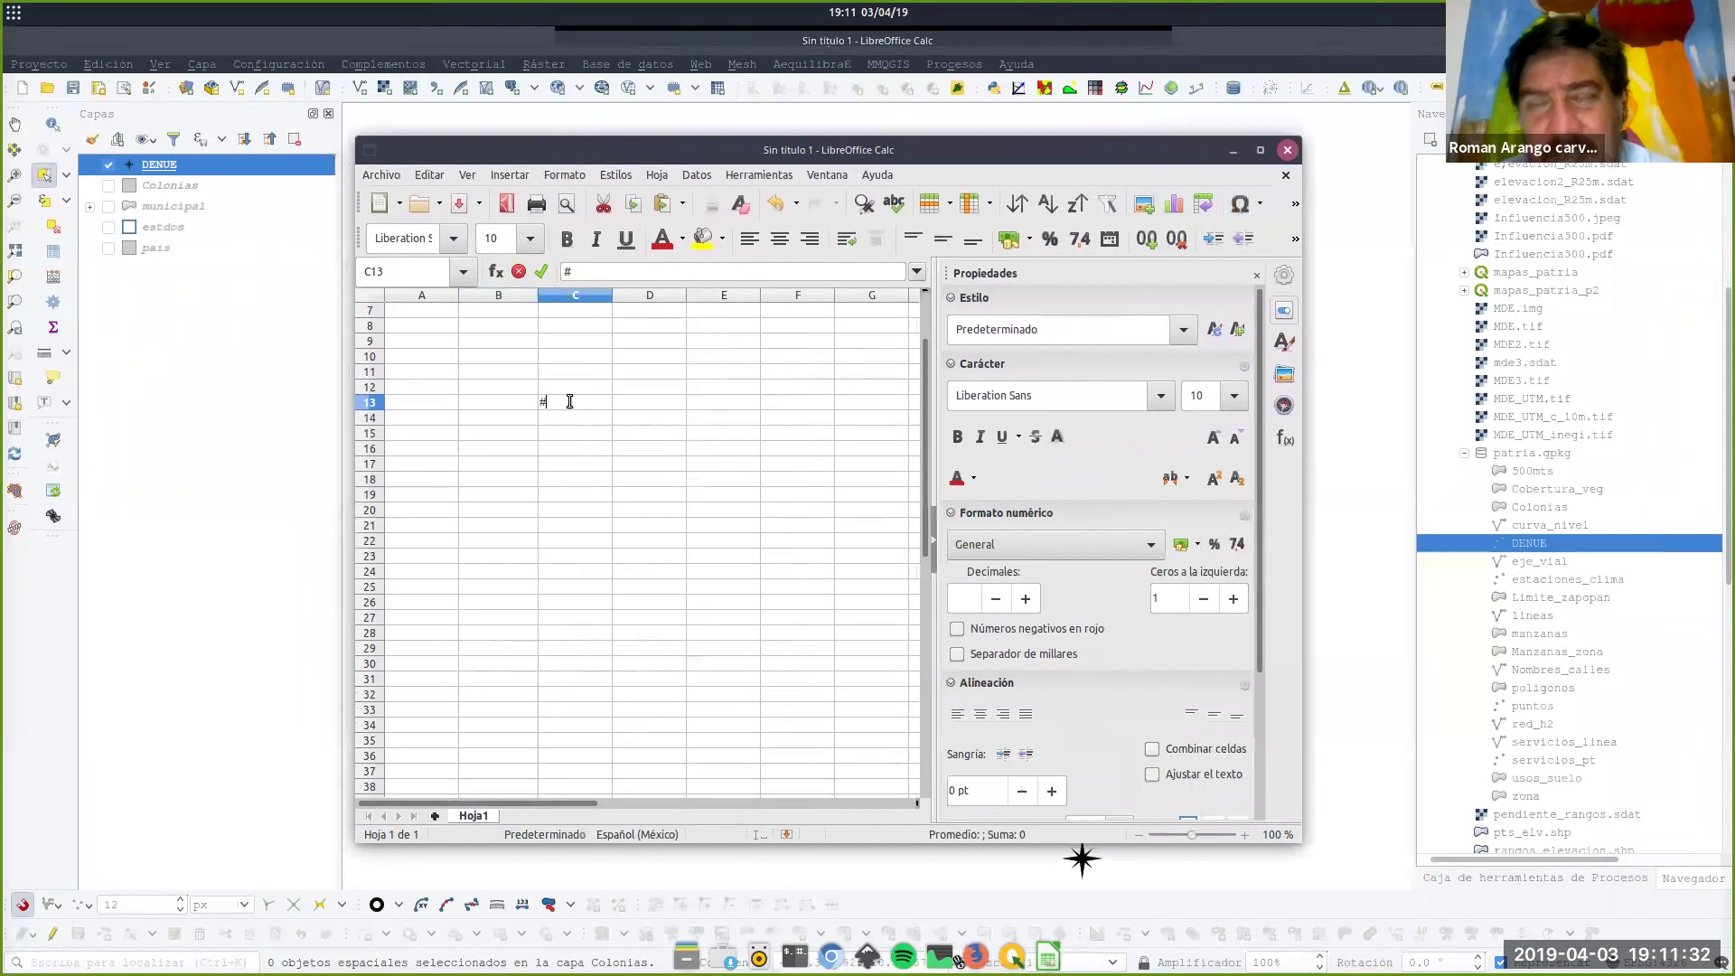
key("BackSpace")
type("1GIS")
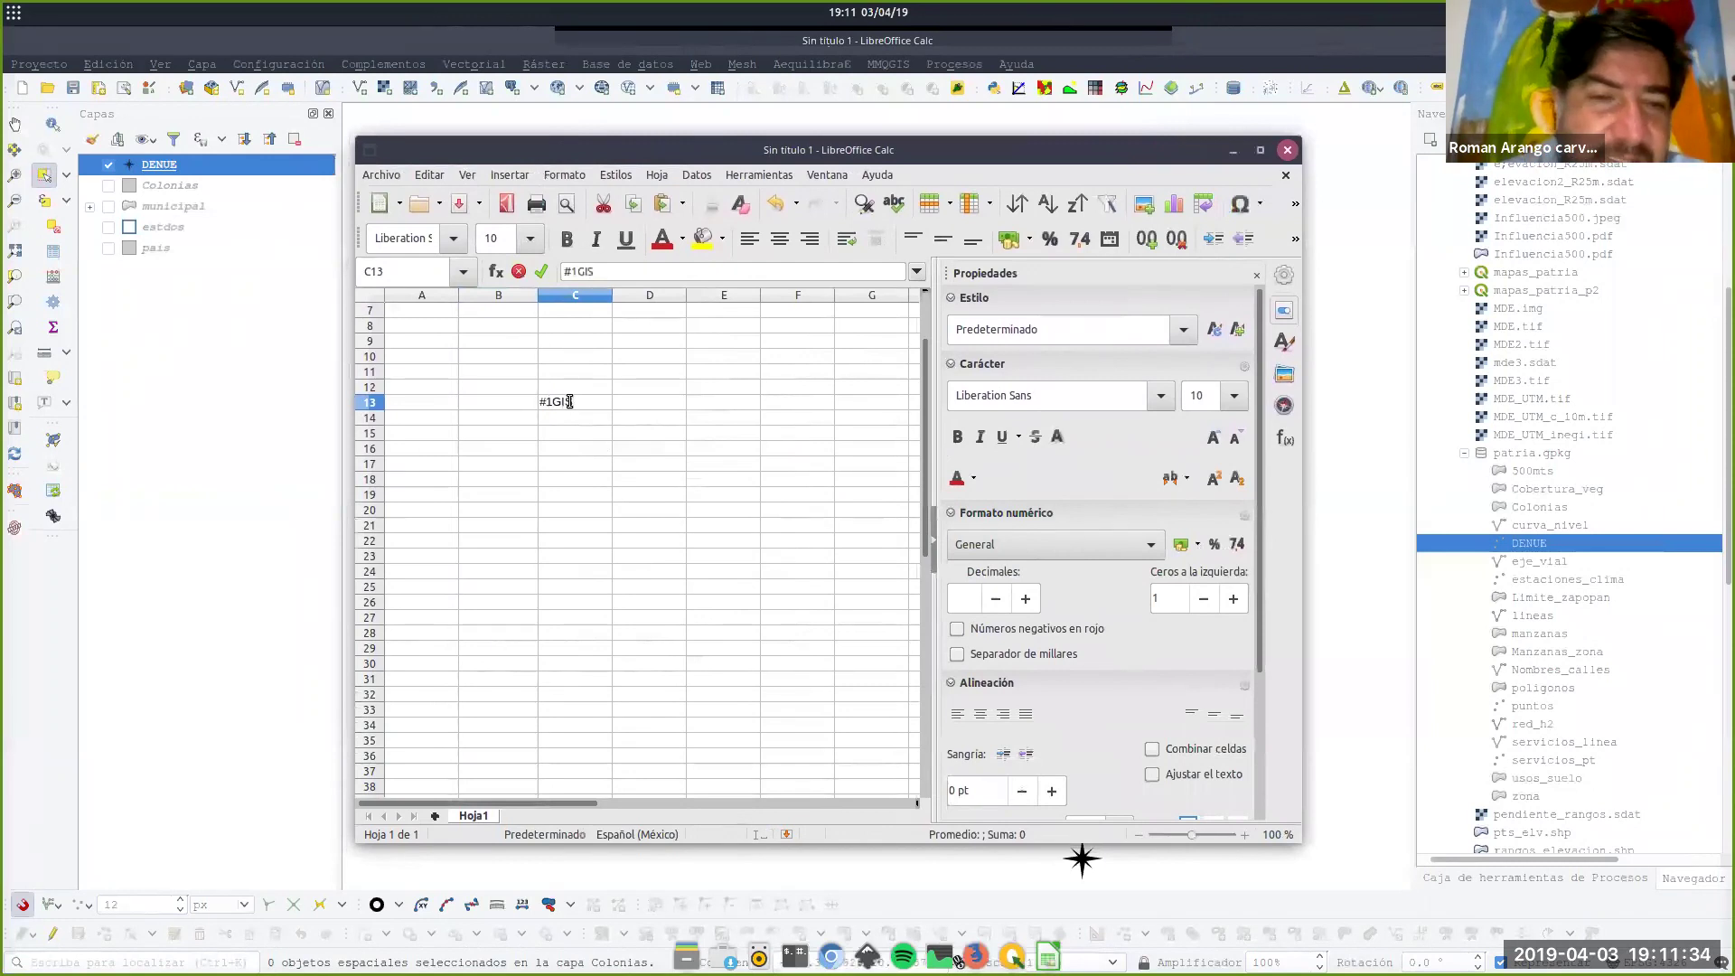
key("BackSpace")
key("BackSpace")
key("BackSpace")
key("BackSpace")
type("QGIS")
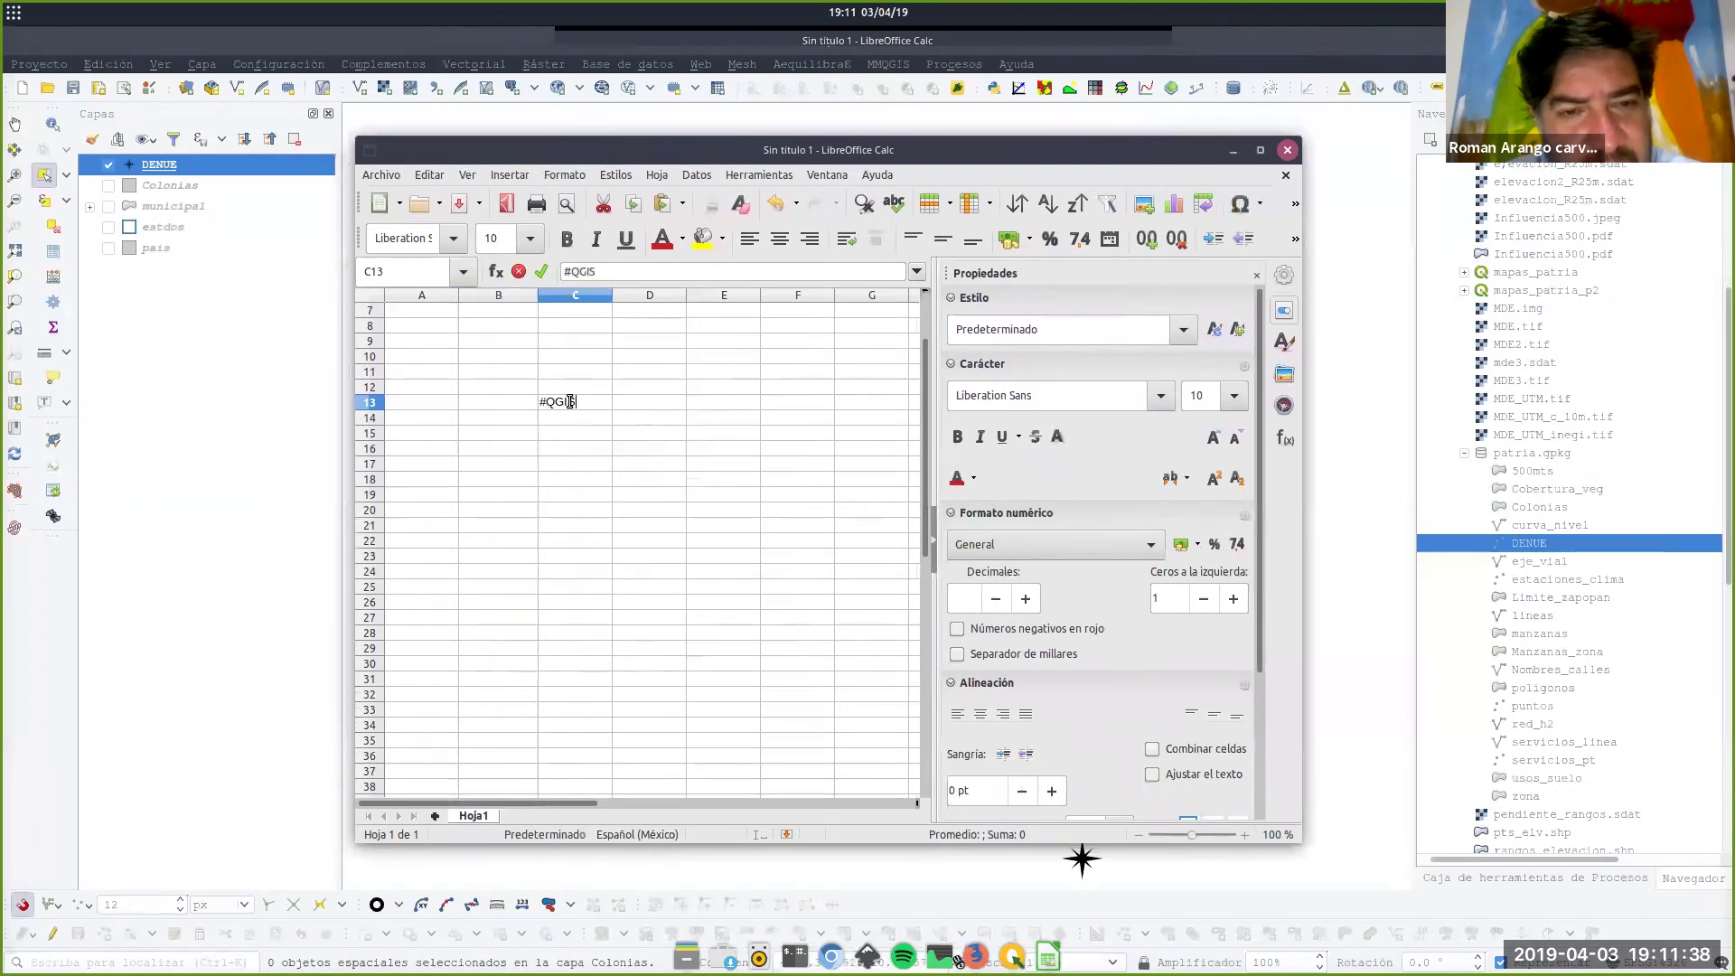
type("ENBREV")
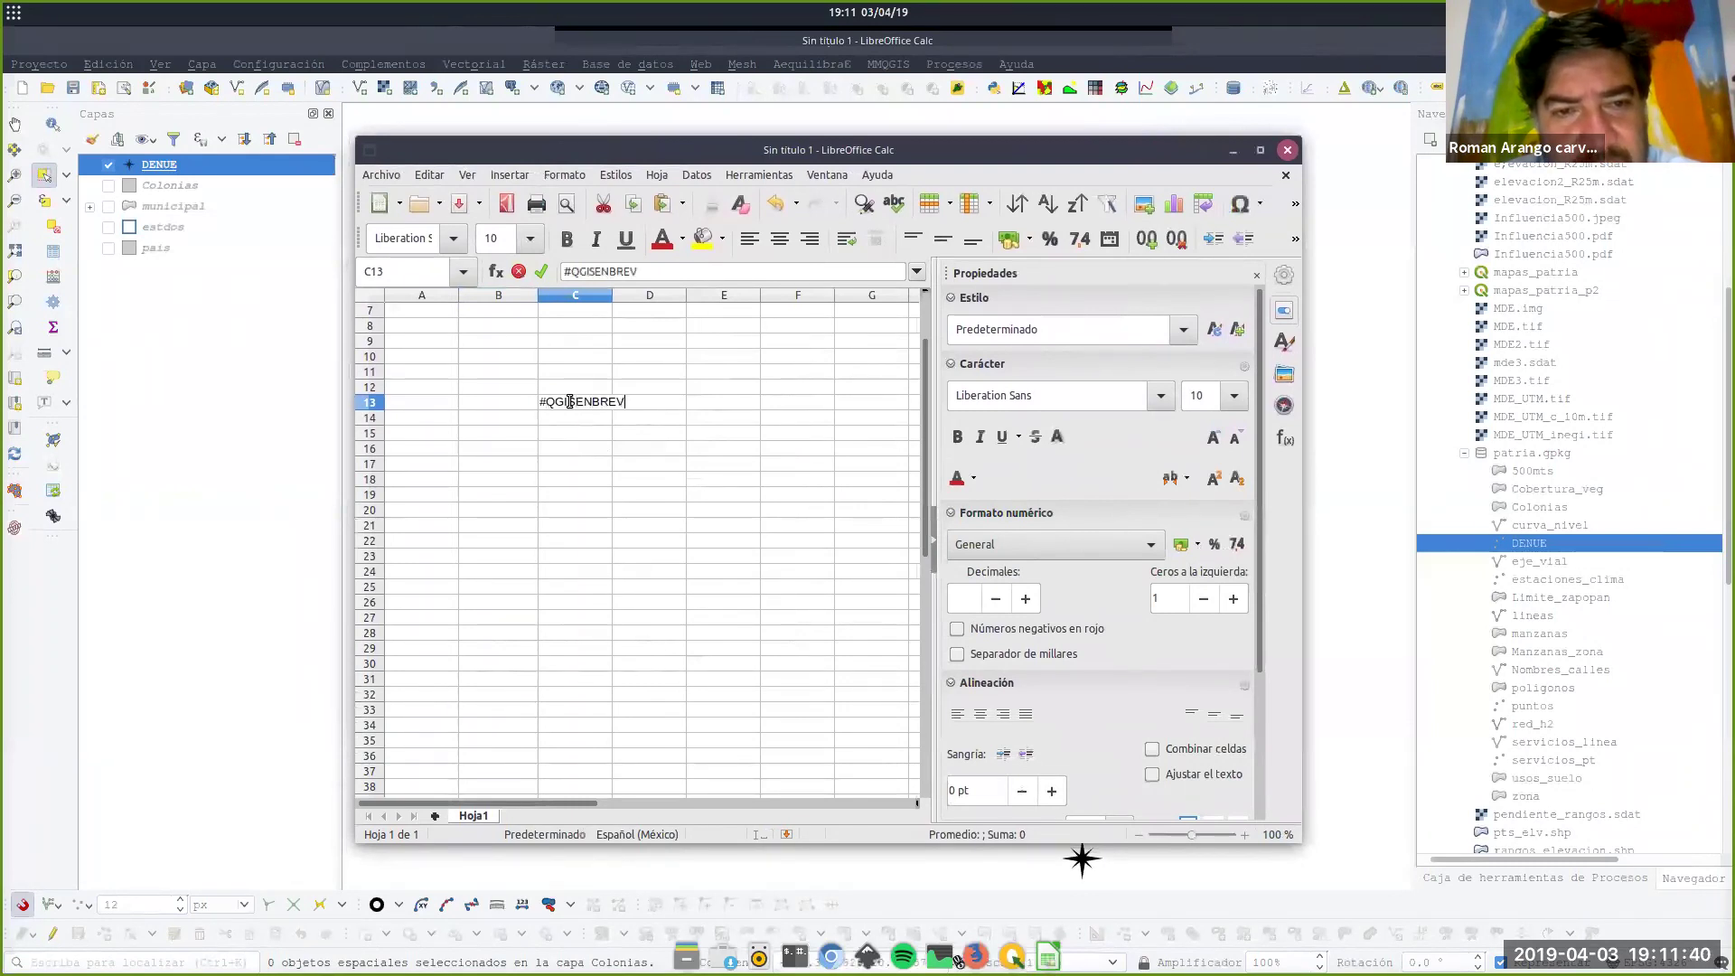
type("ES")
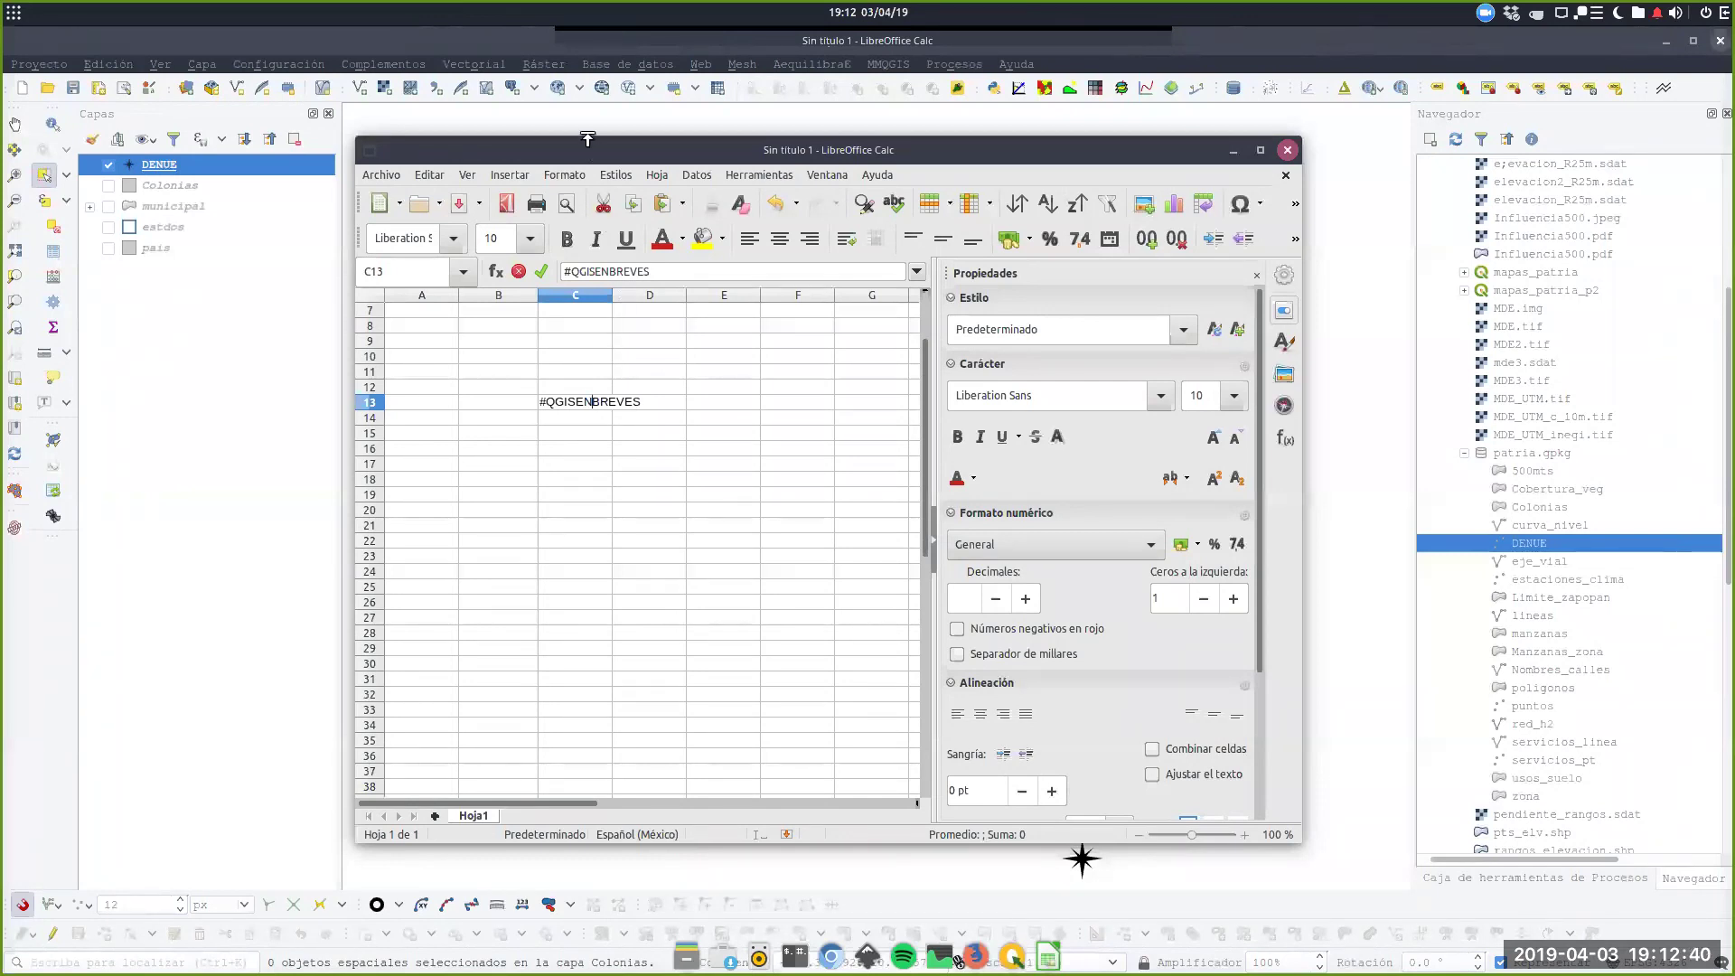
Move the spreadsheet window up slightly and widen column C so the hashtag fits in its cell.
left_click_drag(583, 144, 579, 129)
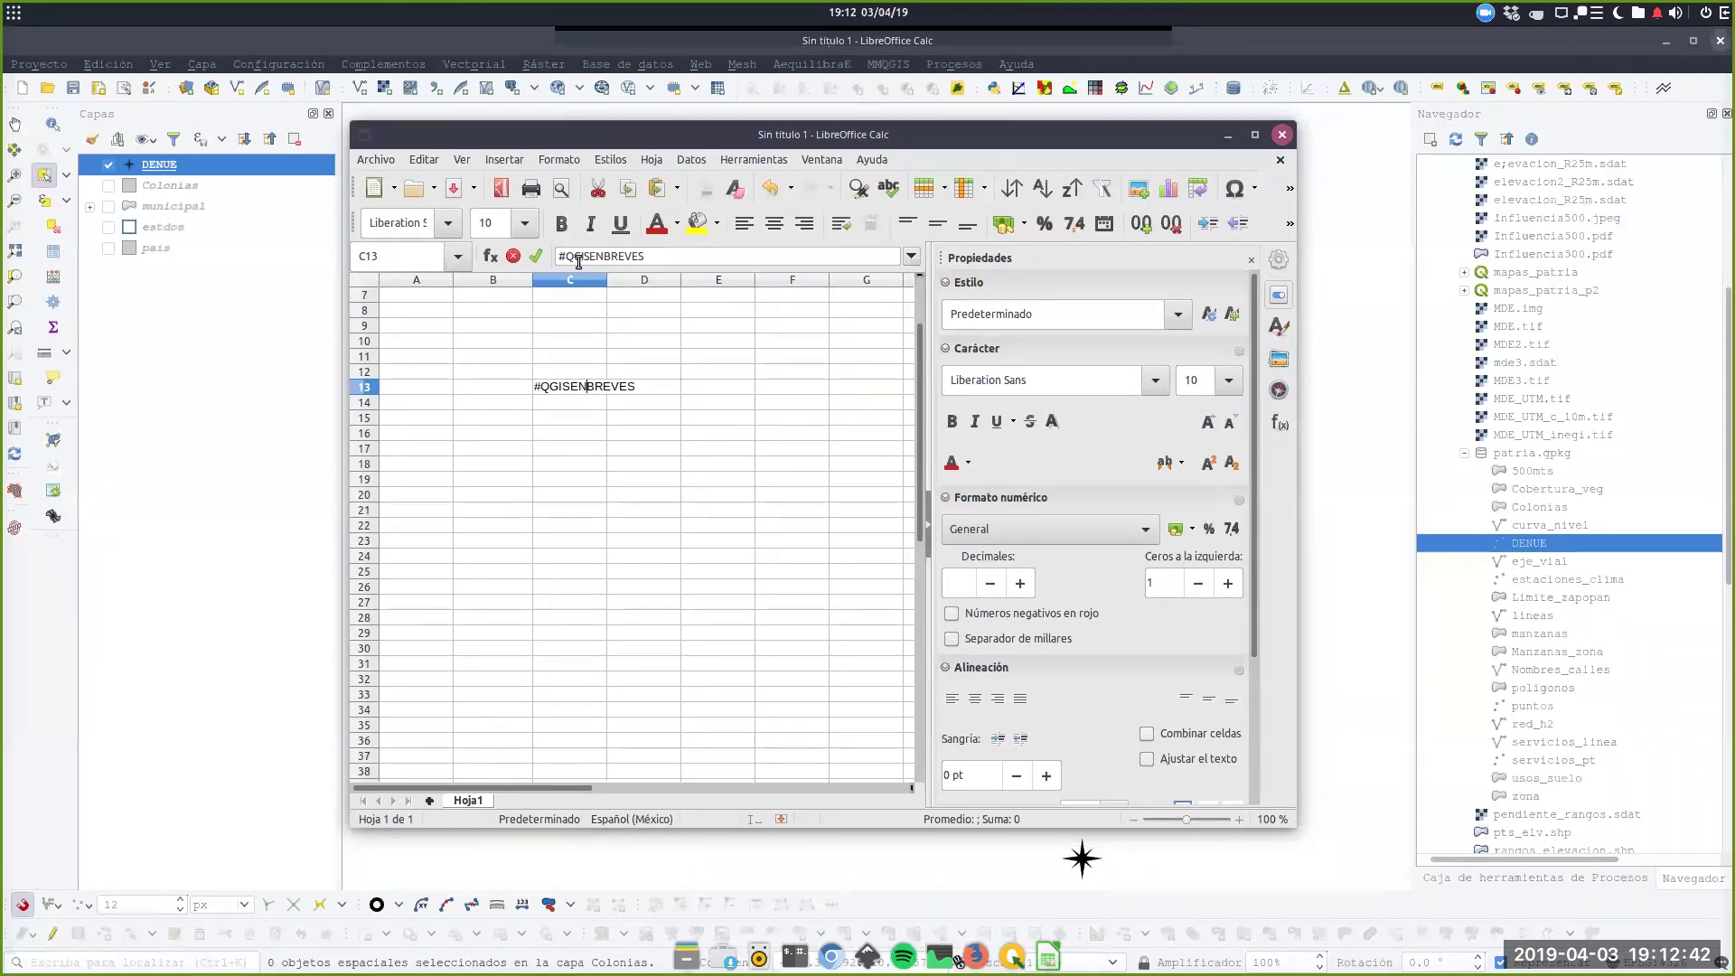
left_click(605, 282)
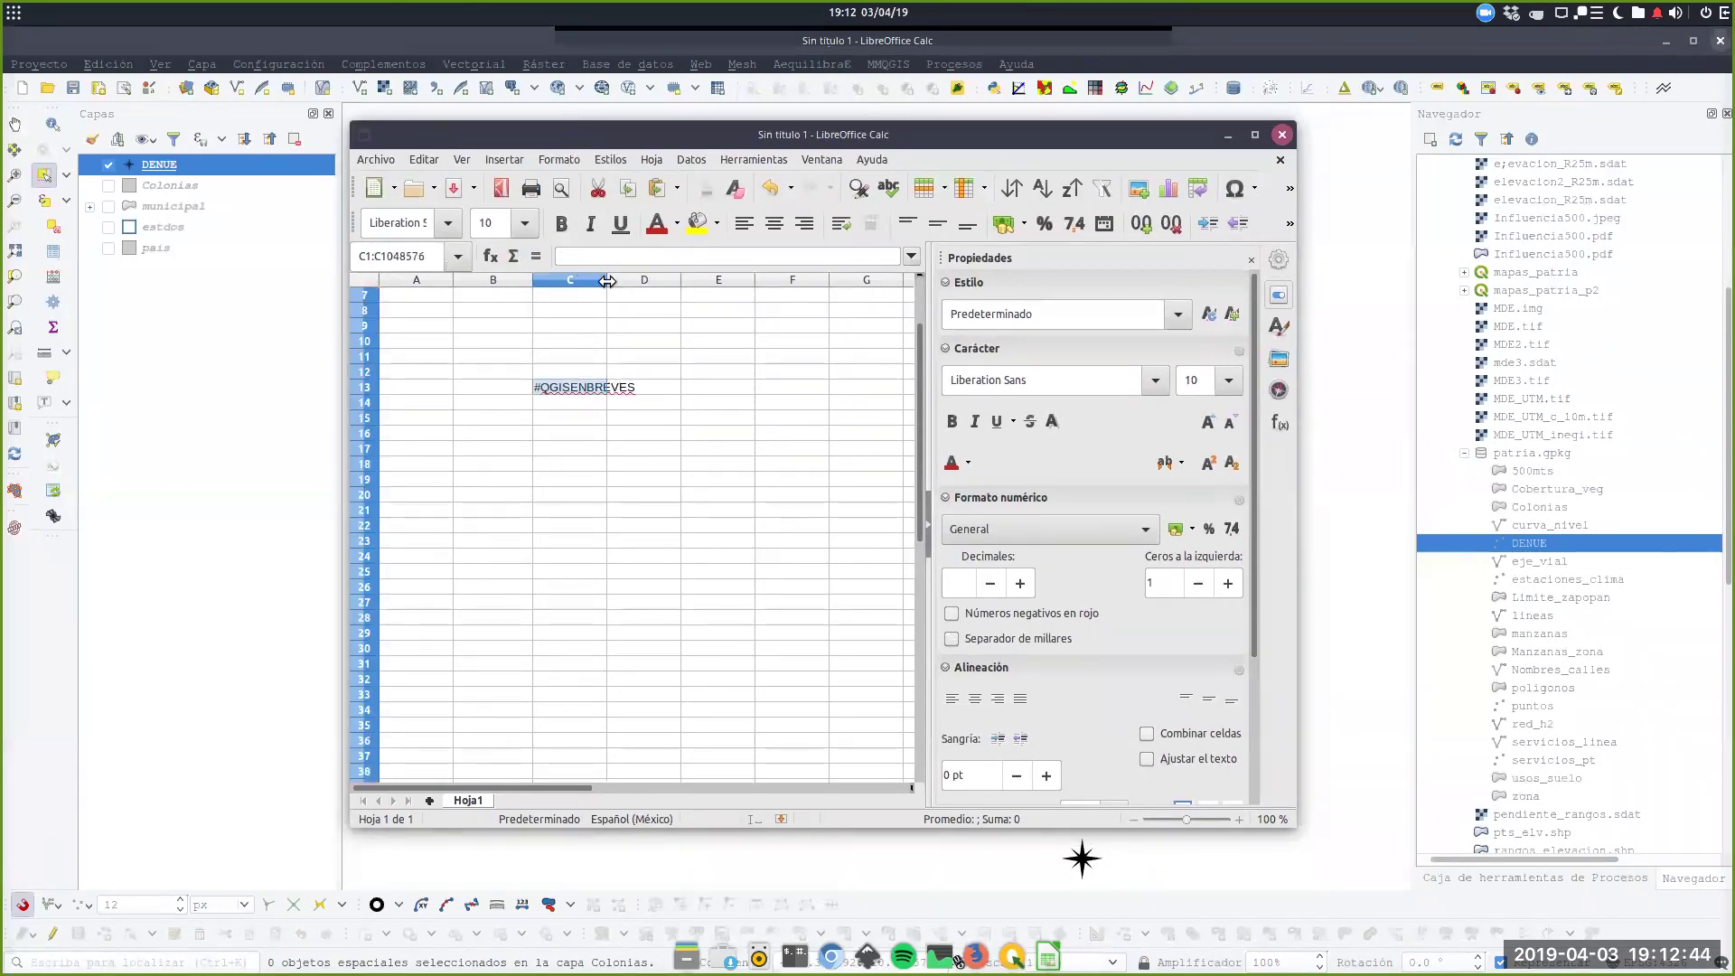
left_click_drag(605, 282, 689, 282)
left_click(647, 386)
double_click(645, 387)
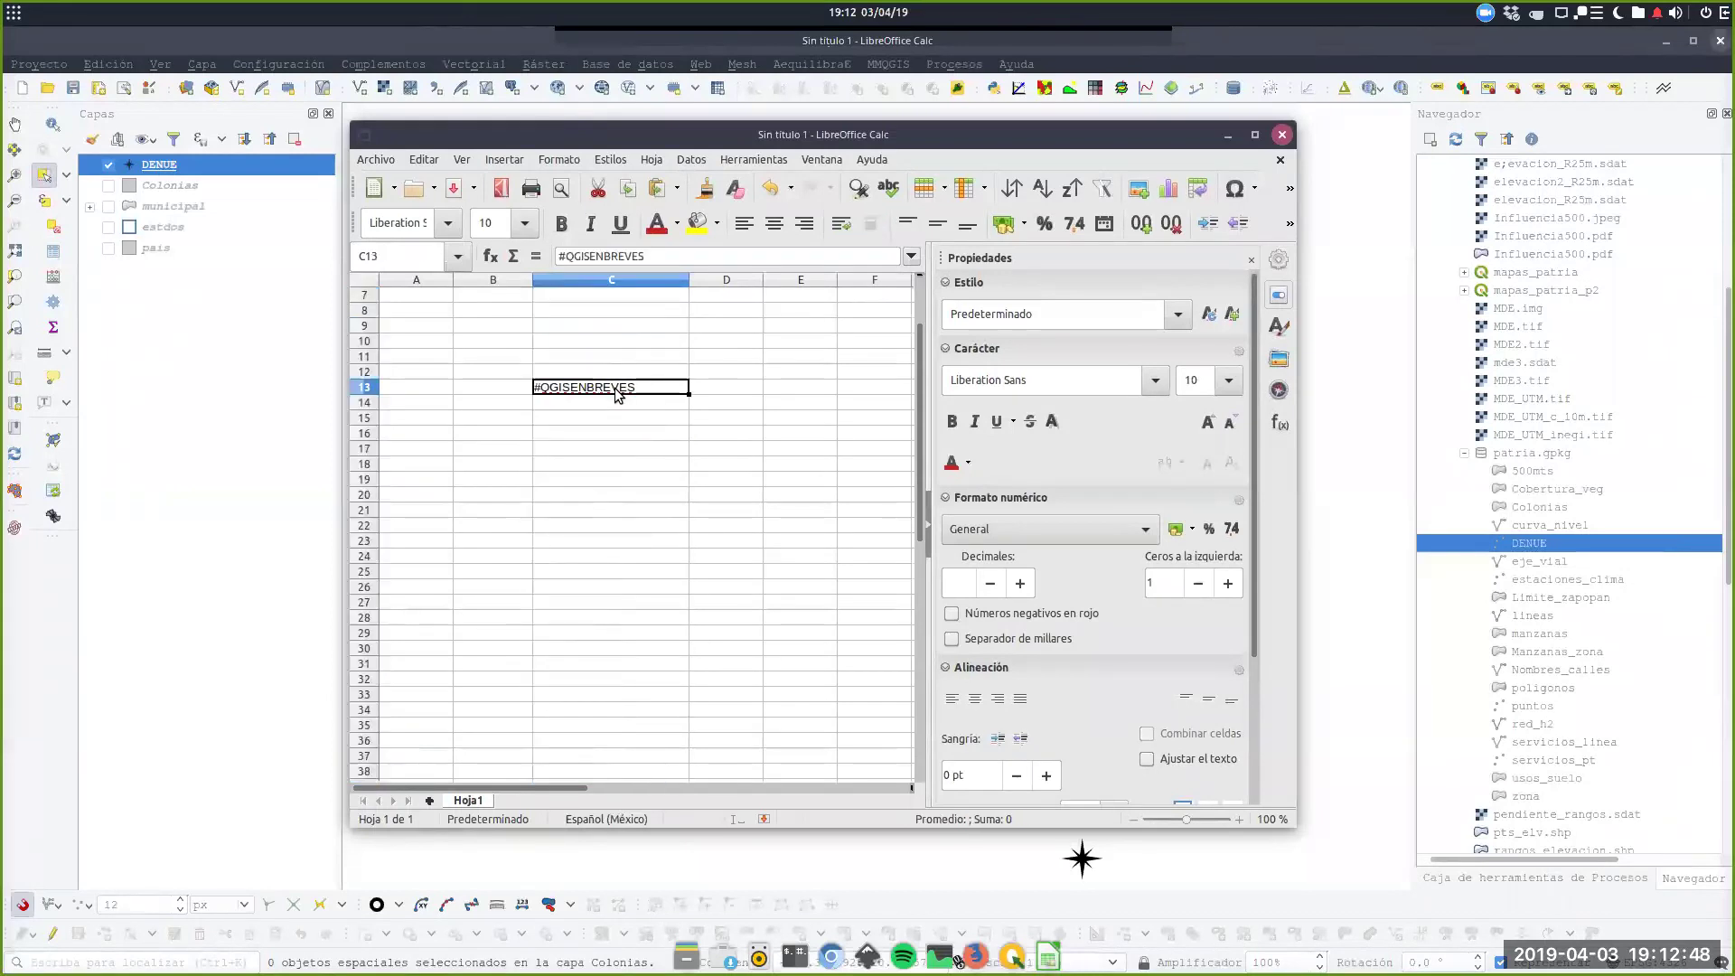
Enlarge the sheet view to 180 %, bring the hashtag to the middle and select the empty cell C12 above it.
scroll(613, 395, "up", 8)
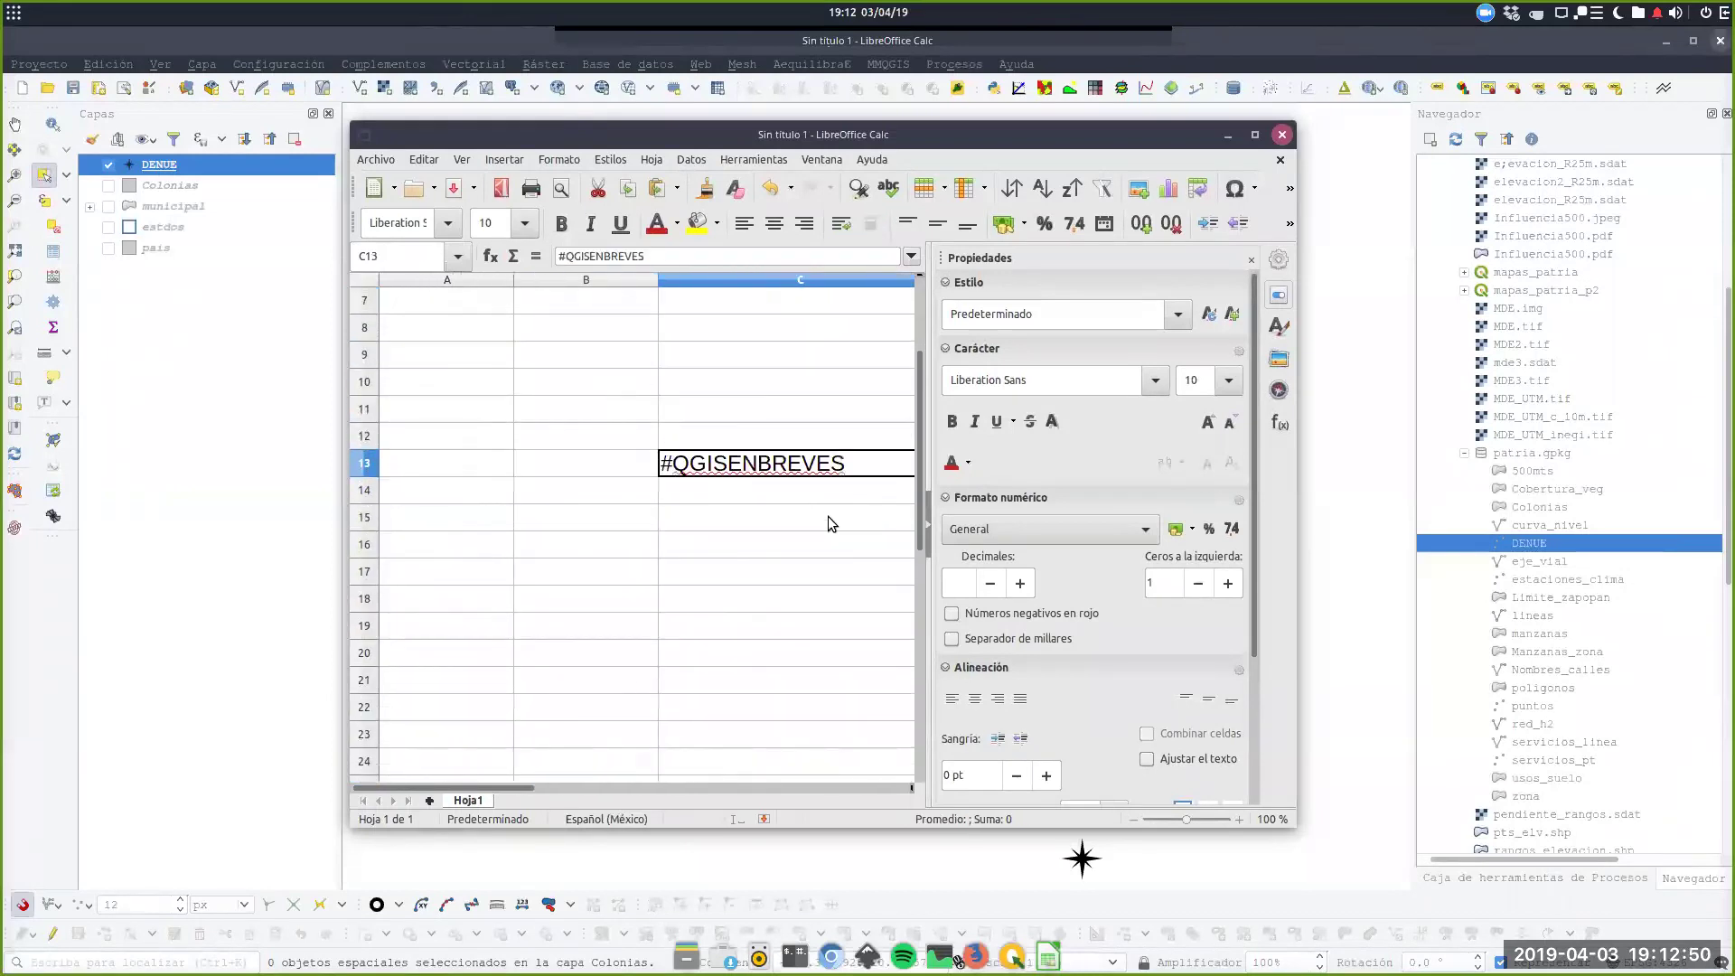
left_click_drag(532, 794, 665, 799)
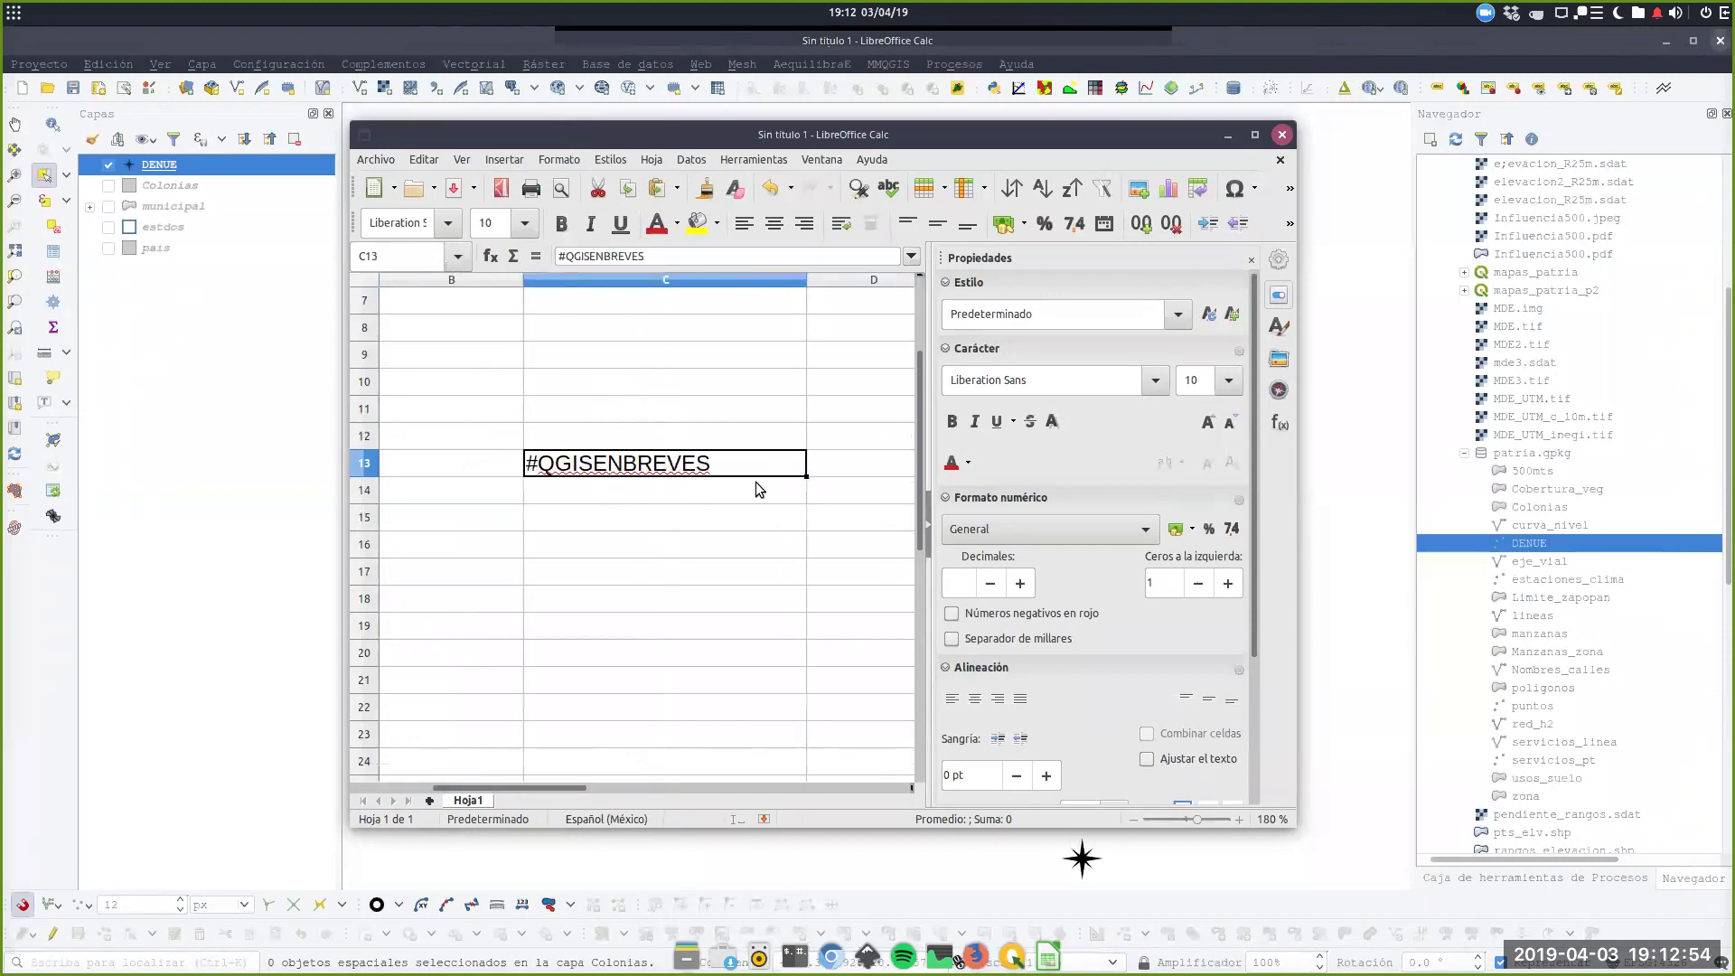
key("Return")
left_click(714, 439)
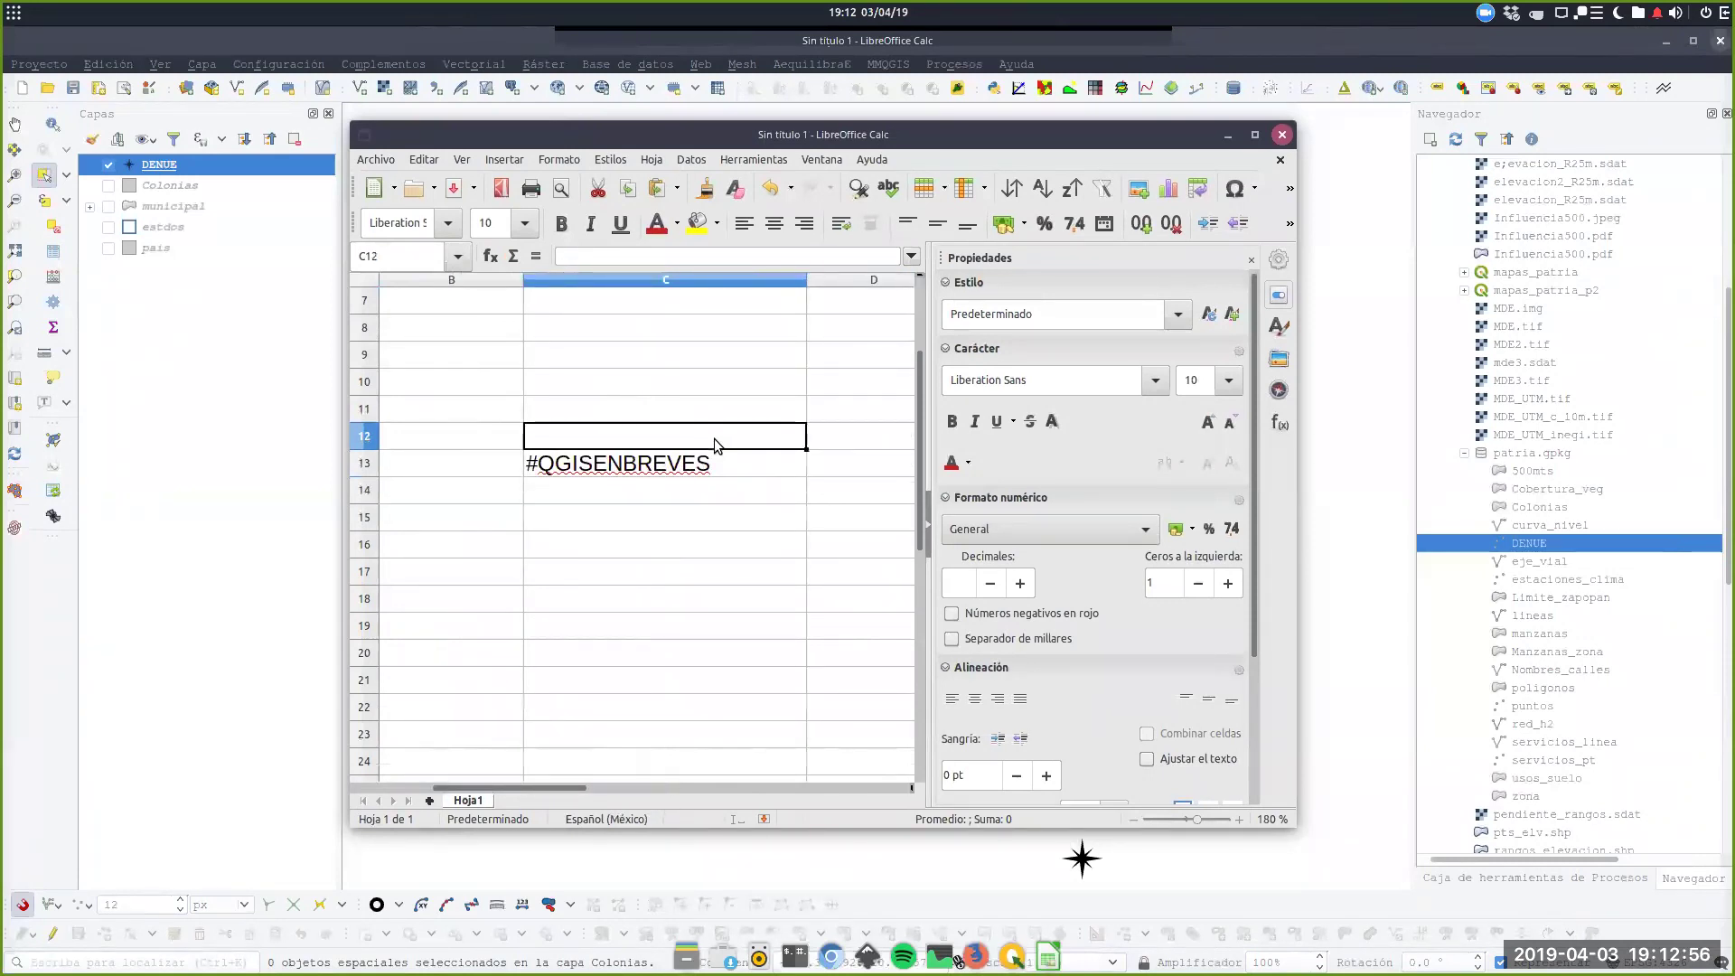